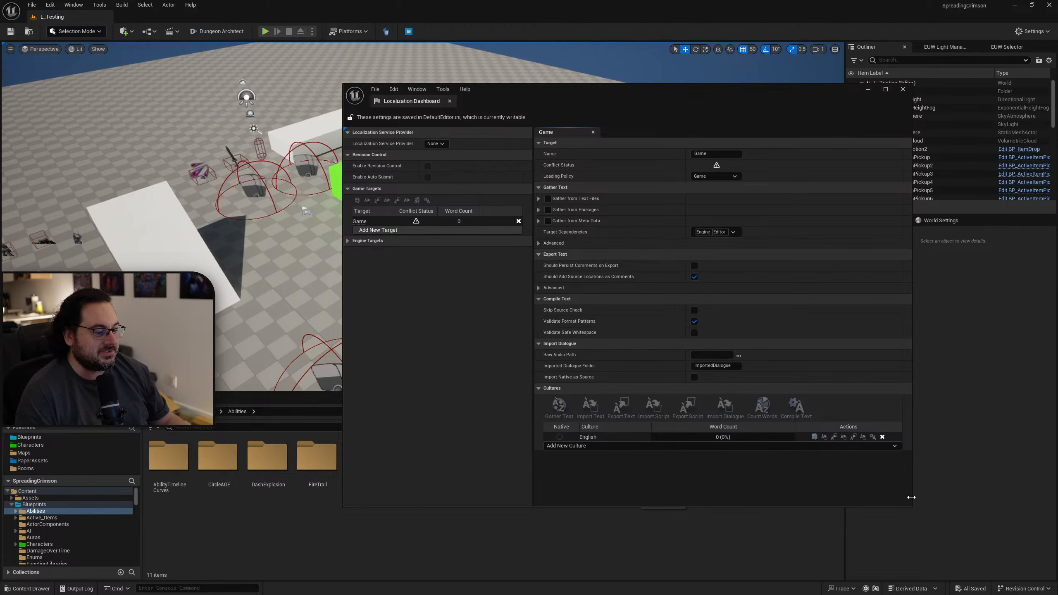
Add the generic Portuguese culture to the Game localization target and make English the native culture.
{"action": "left_click_drag", "start_coordinate": [719, 108], "coordinate": [684, 67]}
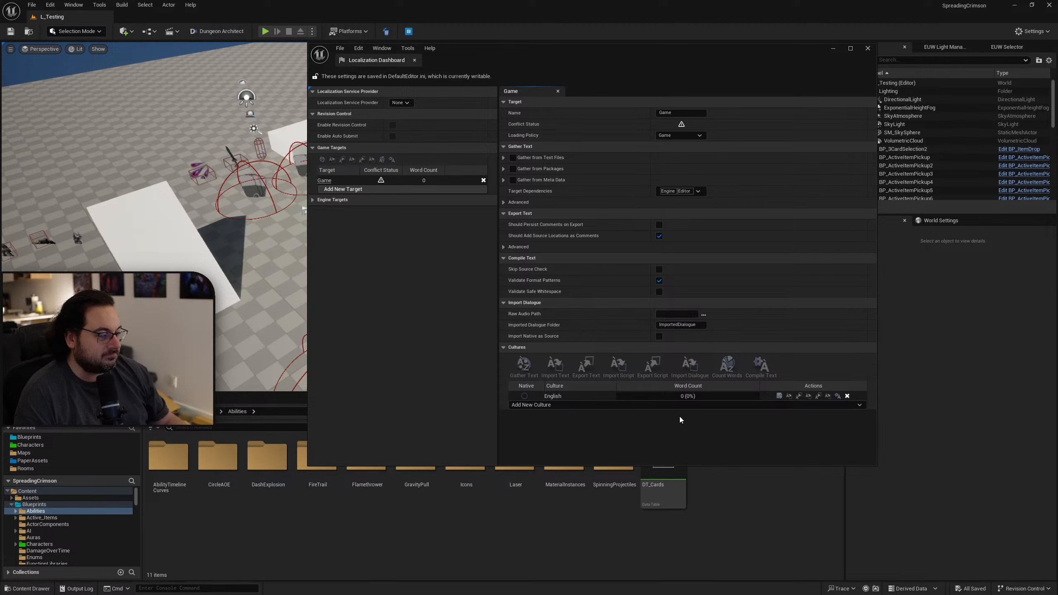
{"action": "left_click", "coordinate": [541, 406]}
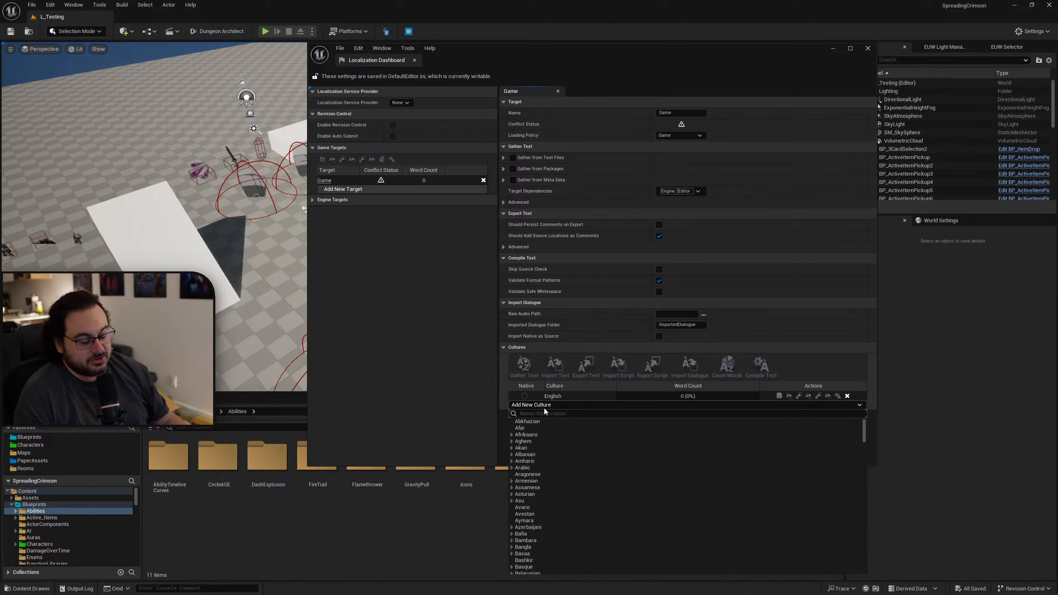
{"action": "left_click", "coordinate": [539, 414]}
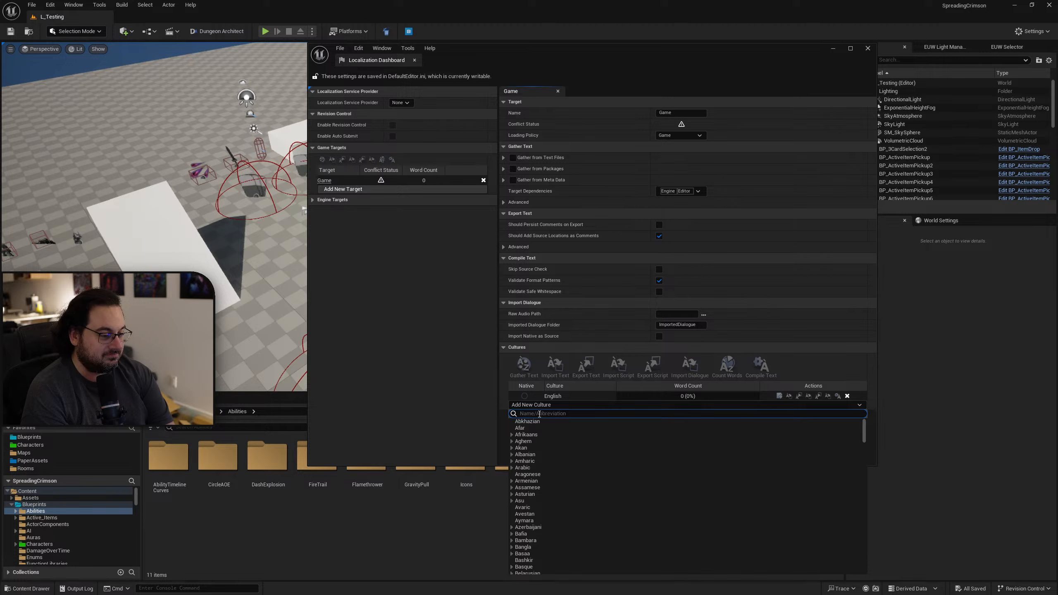
{"action": "type", "text": "portu"}
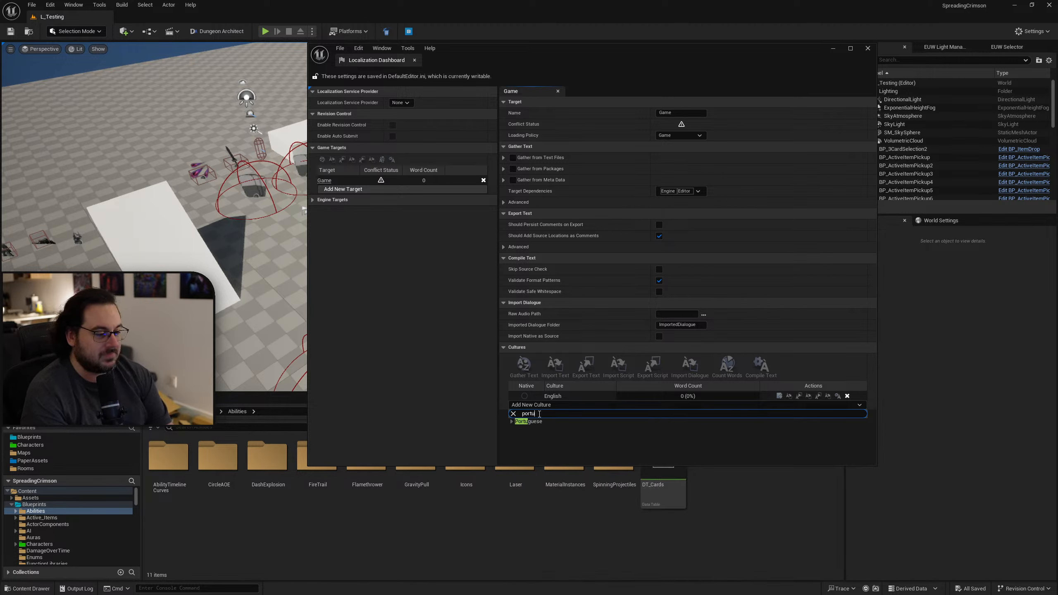
{"action": "left_click", "coordinate": [512, 422]}
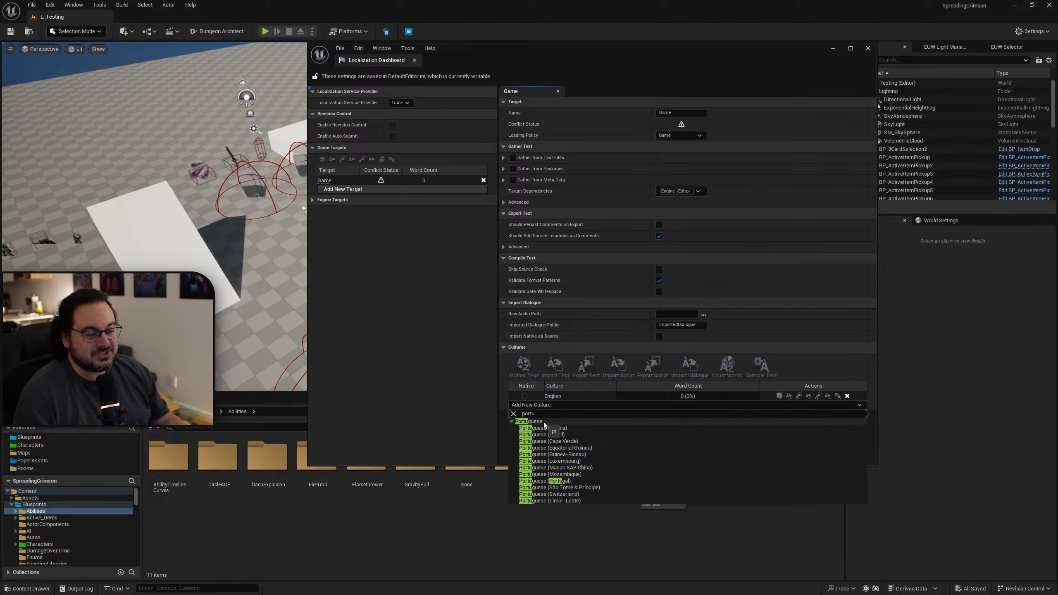
{"action": "left_click", "coordinate": [544, 422]}
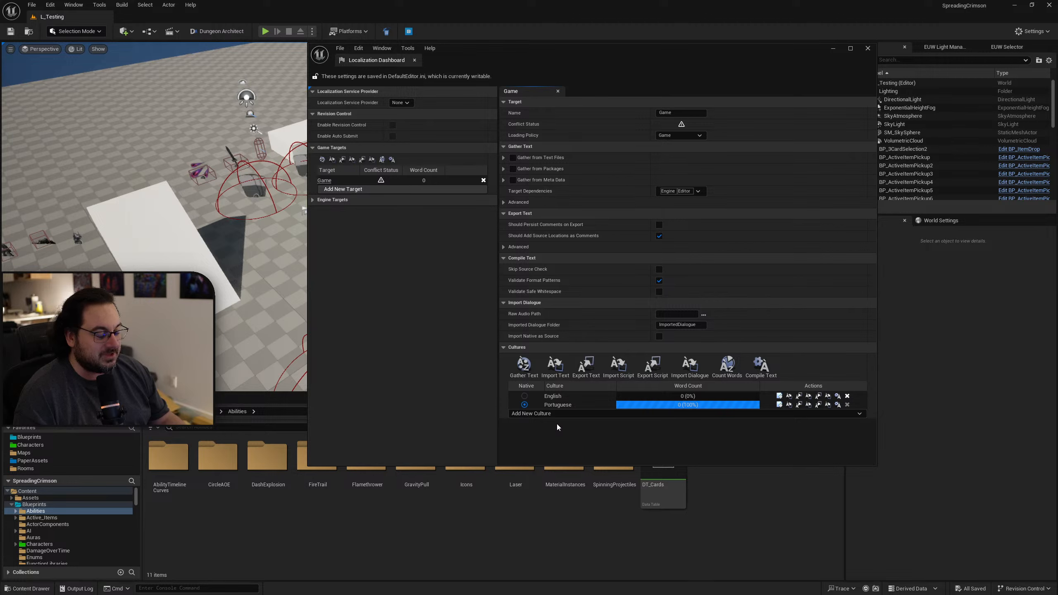
{"action": "left_click", "coordinate": [524, 396]}
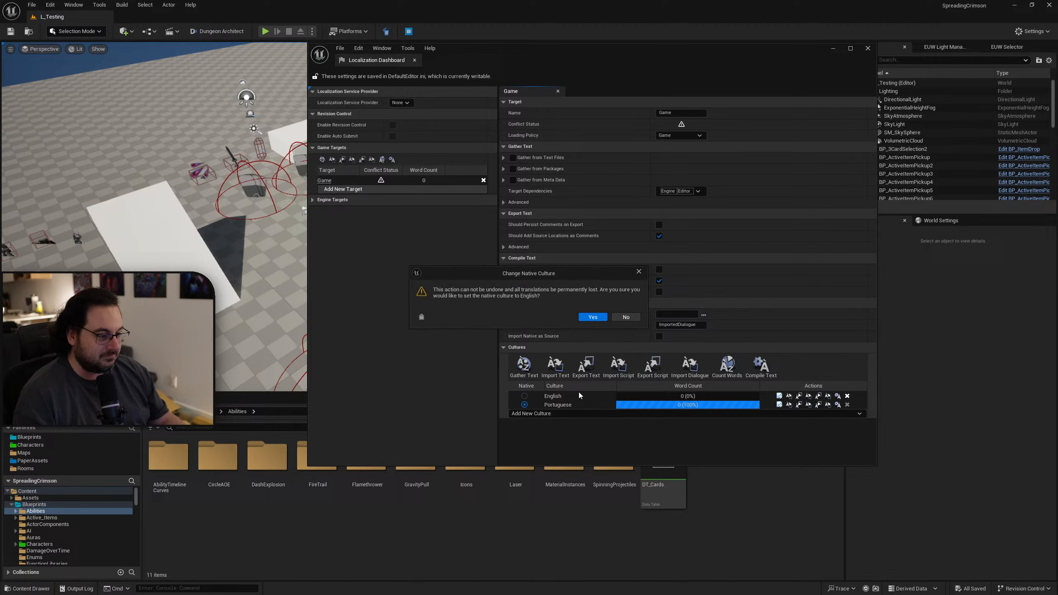
{"action": "left_click", "coordinate": [594, 319]}
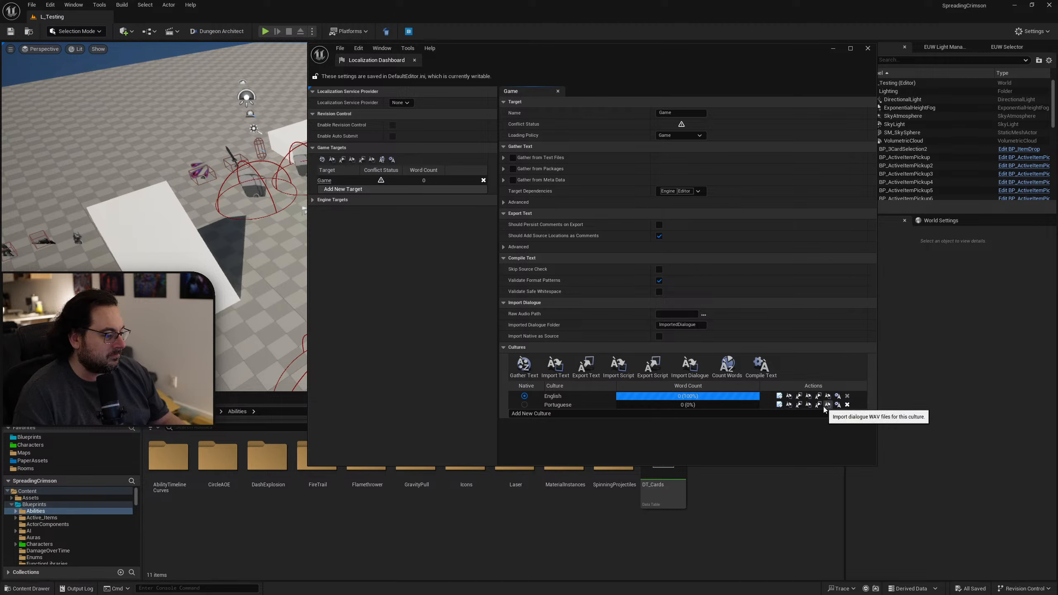
Replace the Portuguese culture with Portuguese (Brazil) in the Game target's cultures.
{"action": "left_click", "coordinate": [847, 405]}
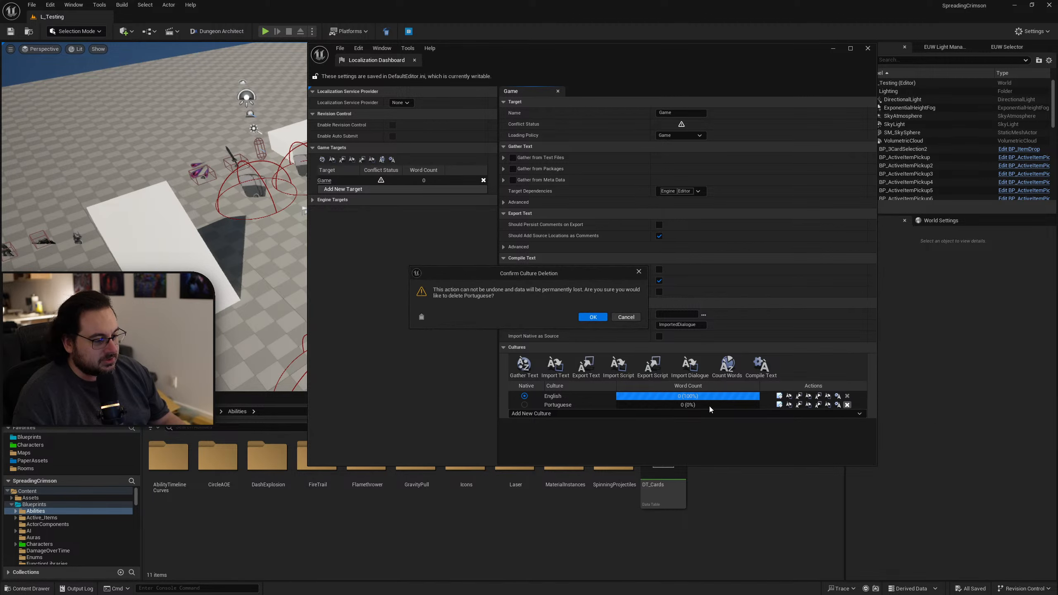
{"action": "left_click", "coordinate": [592, 316]}
{"action": "left_click", "coordinate": [579, 403]}
{"action": "type", "text": "portu"}
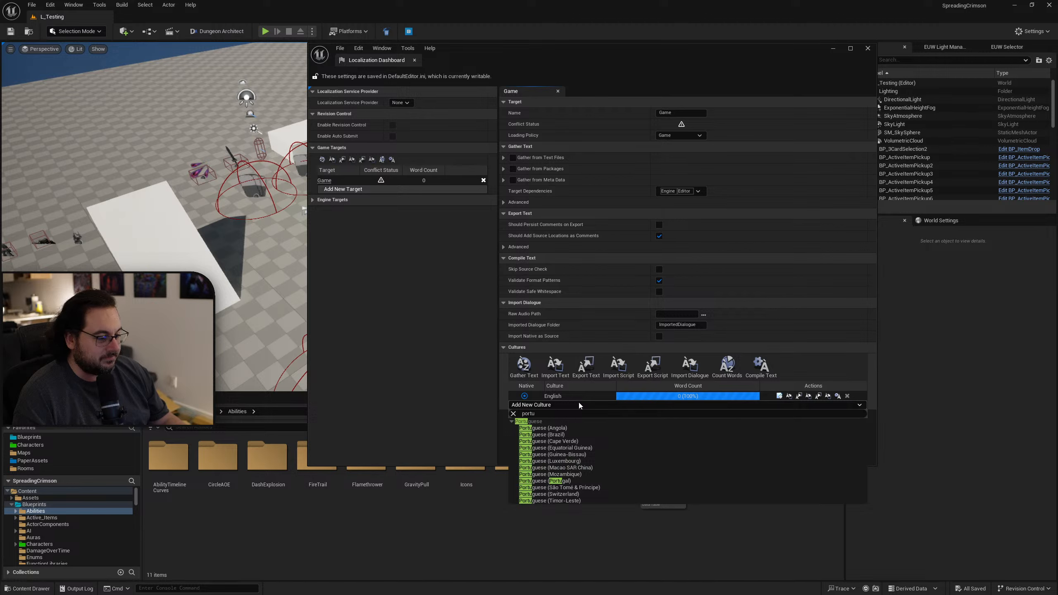
{"action": "left_click", "coordinate": [575, 436]}
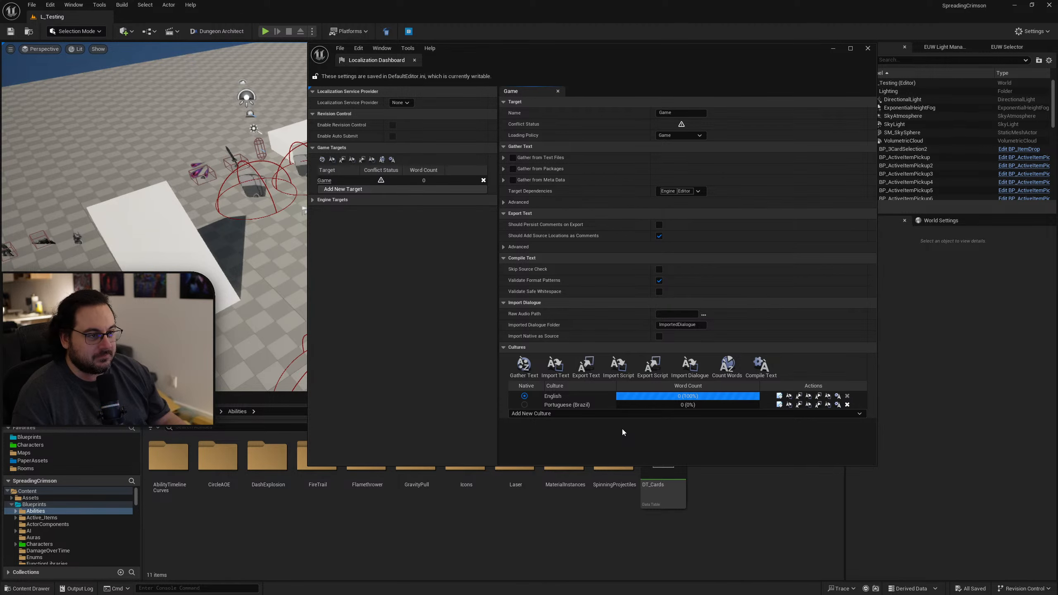
Move the Localization Dashboard off the main editor window and open the WB_EscapeMenu widget from the UI folder.
{"action": "left_click_drag", "start_coordinate": [554, 56], "coordinate": [1057, 137]}
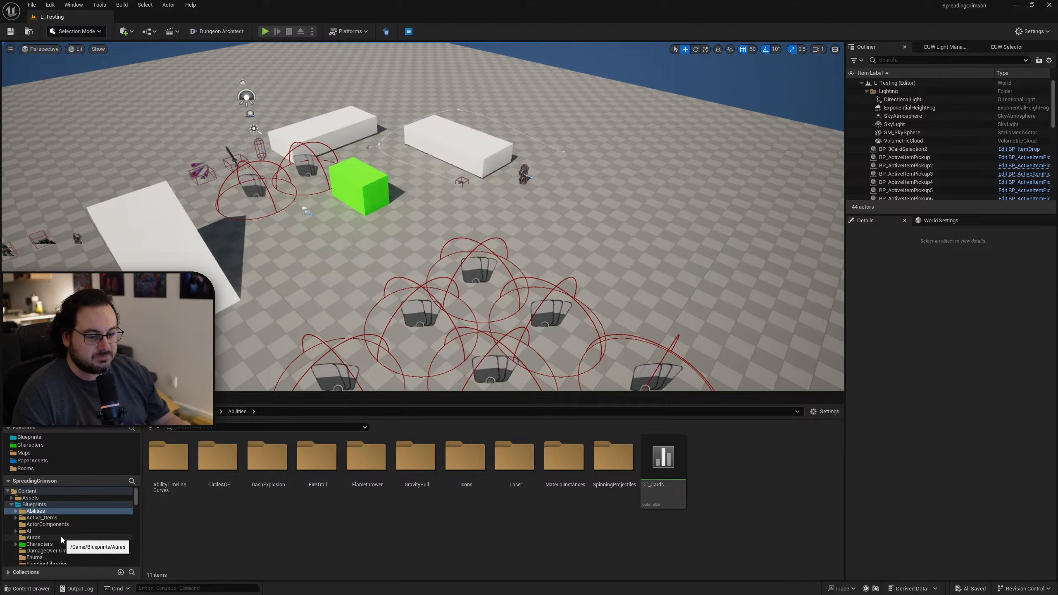
{"action": "scroll", "coordinate": [66, 532], "scroll_direction": "down", "scroll_amount": 3}
{"action": "scroll", "coordinate": [69, 531], "scroll_direction": "down", "scroll_amount": 5}
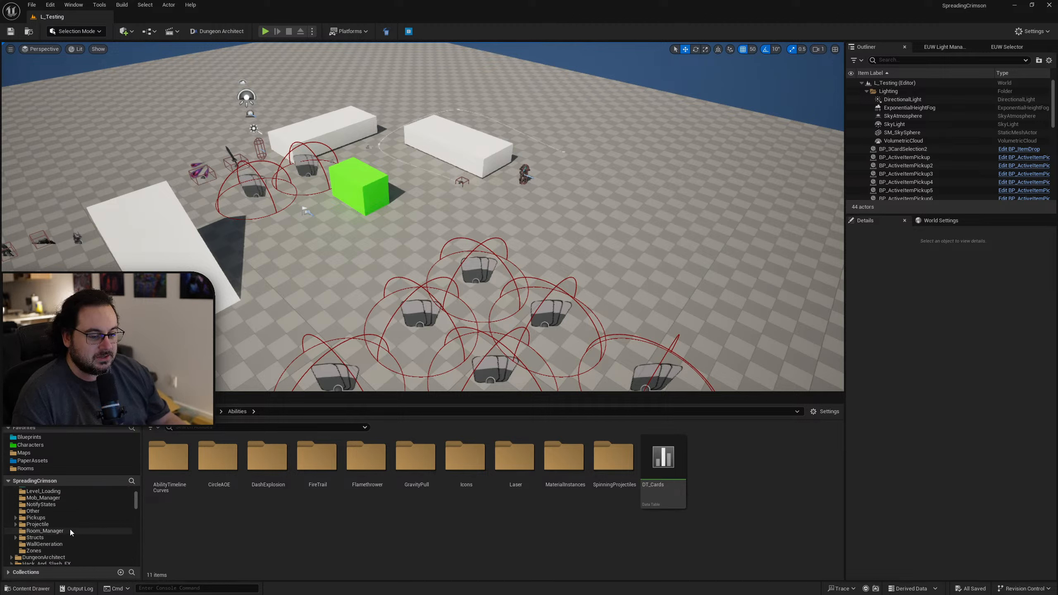
{"action": "scroll", "coordinate": [58, 540], "scroll_direction": "down", "scroll_amount": 2}
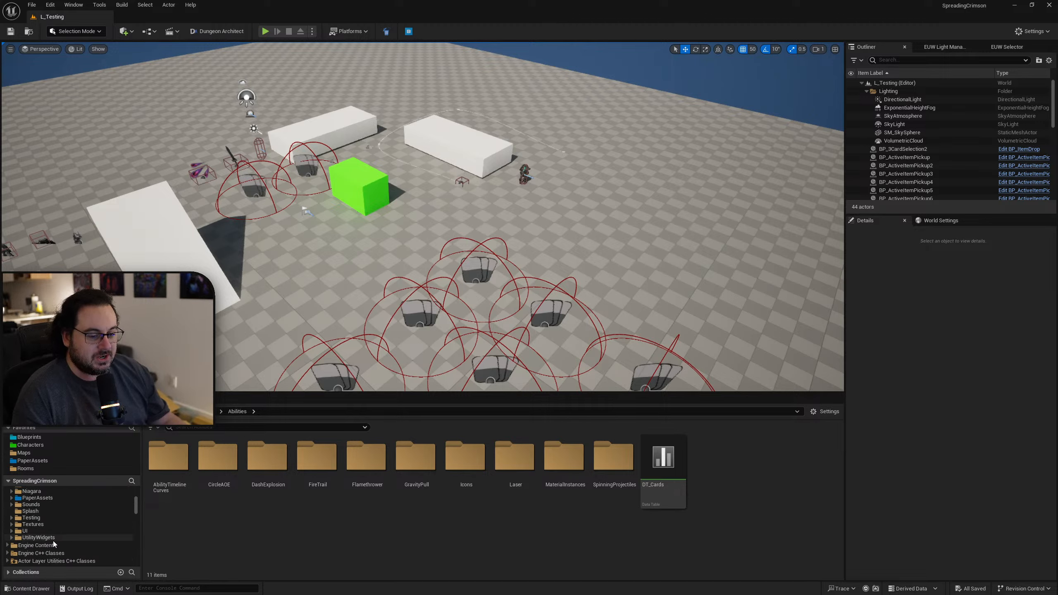
{"action": "left_click", "coordinate": [28, 531]}
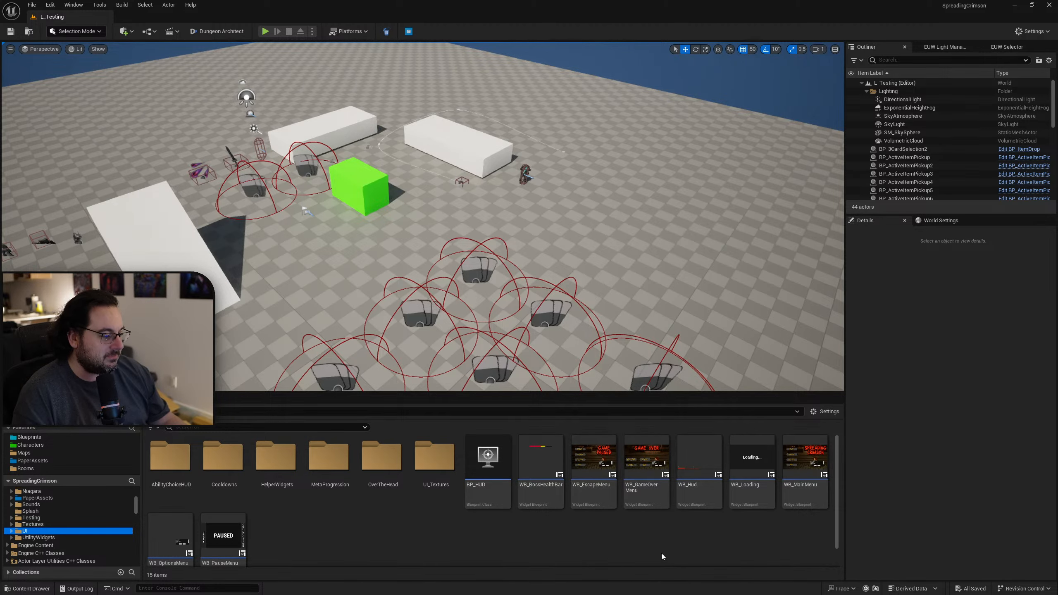
{"action": "double_click", "coordinate": [592, 506]}
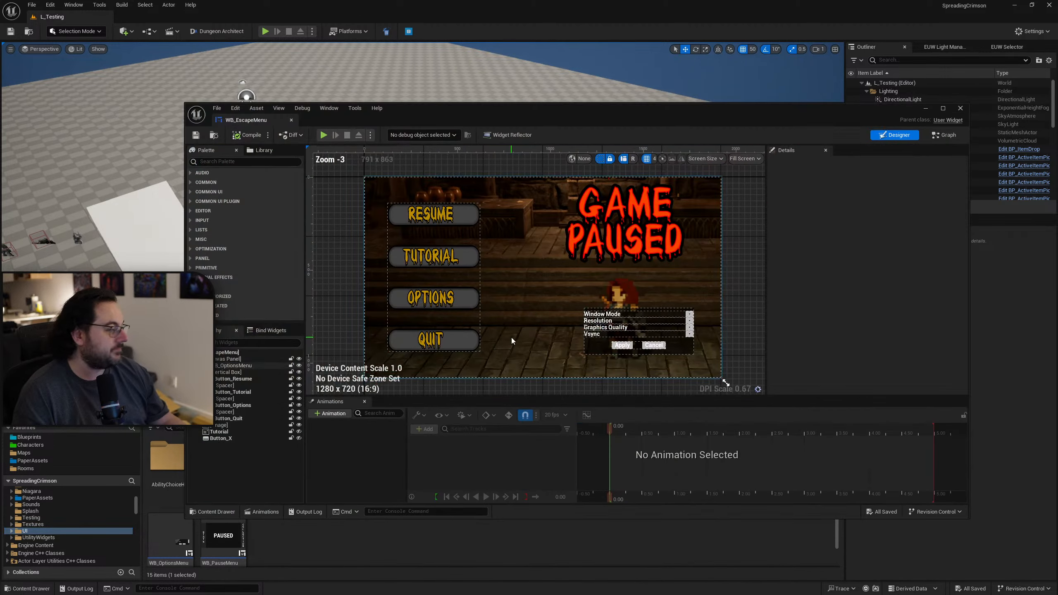
Examine the escape menu's widget hierarchy, including the Resume button, options menu, vertical box, background image, tutorial image and canvas panel.
{"action": "left_click", "coordinate": [433, 218]}
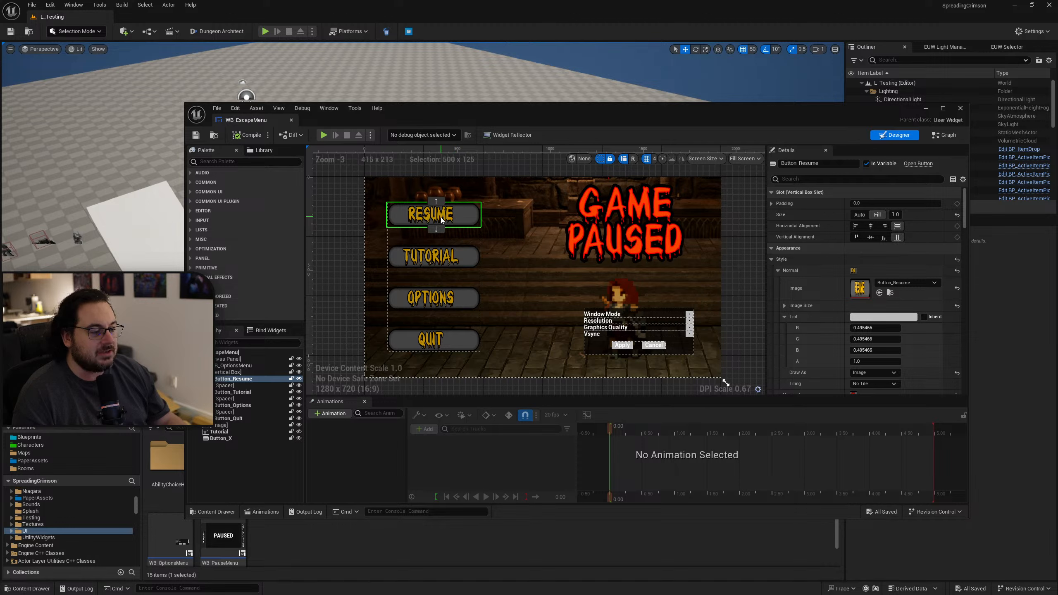
{"action": "left_click", "coordinate": [235, 365]}
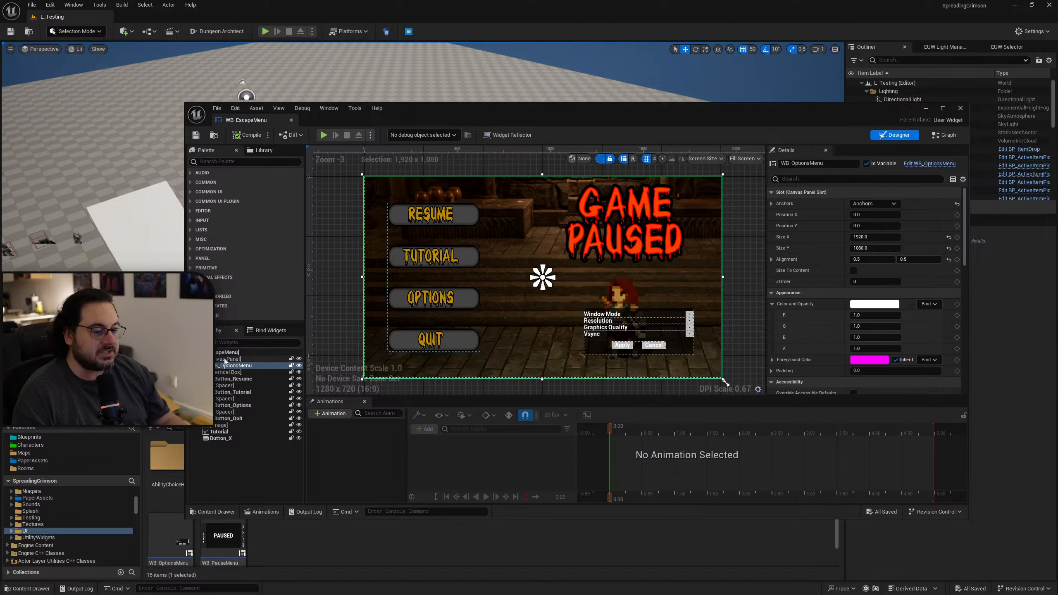
{"action": "left_click", "coordinate": [224, 374]}
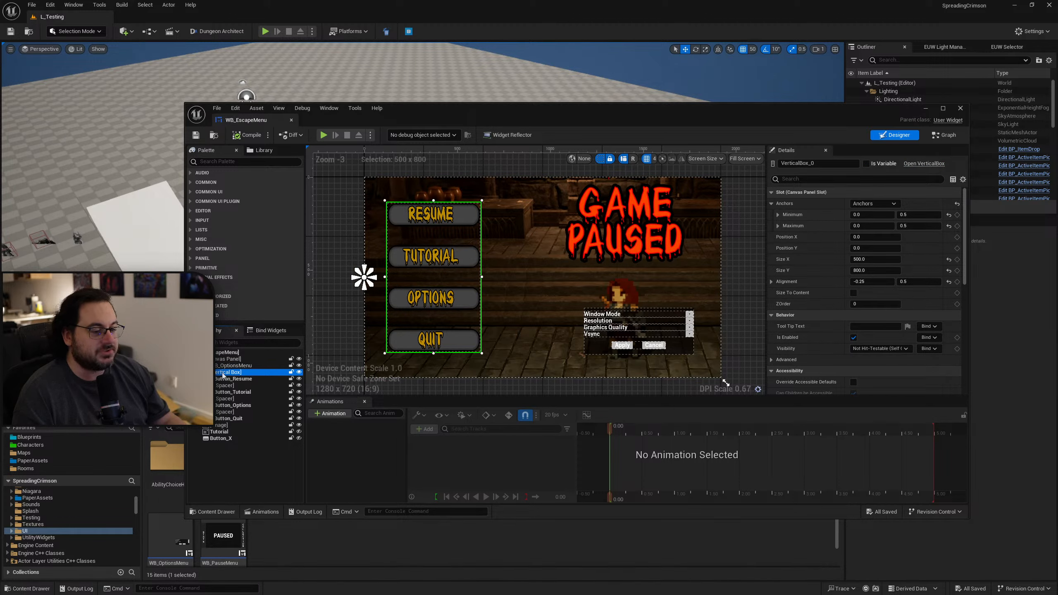
{"action": "left_click", "coordinate": [200, 372]}
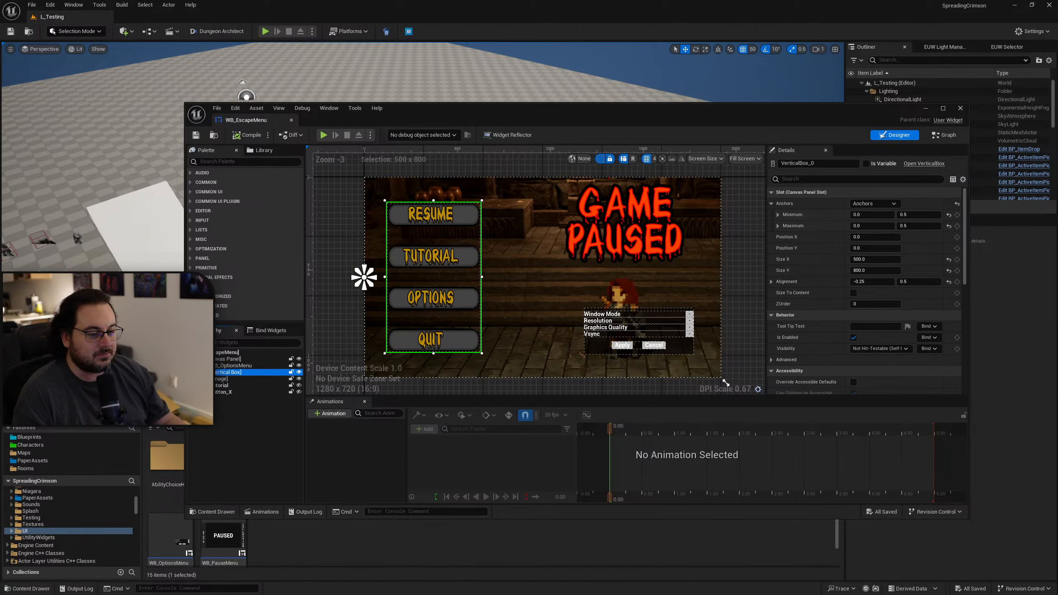
{"action": "left_click", "coordinate": [221, 379]}
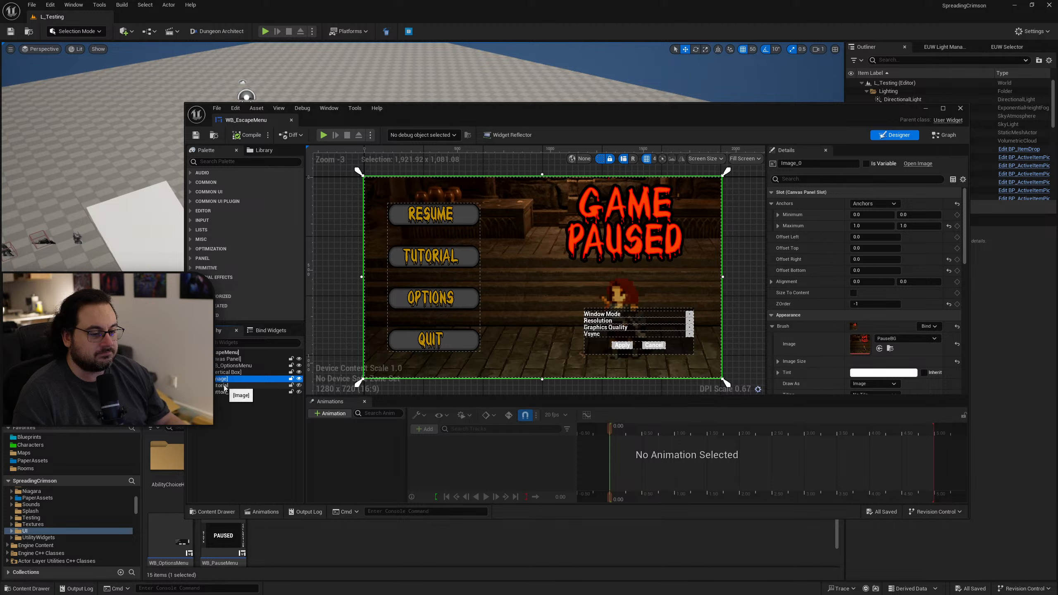
{"action": "left_click", "coordinate": [223, 386]}
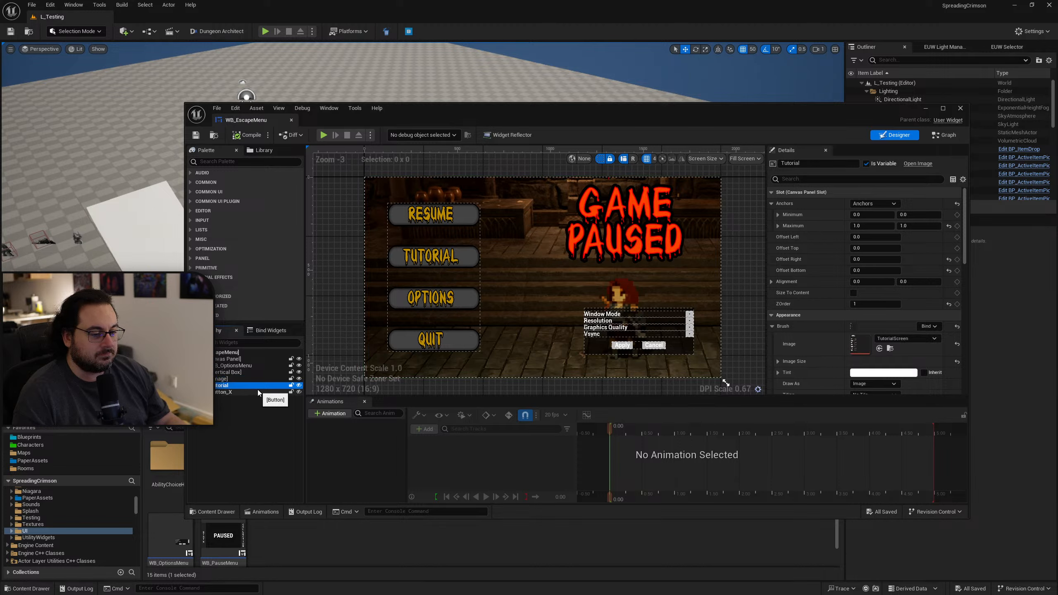
{"action": "left_click", "coordinate": [233, 359]}
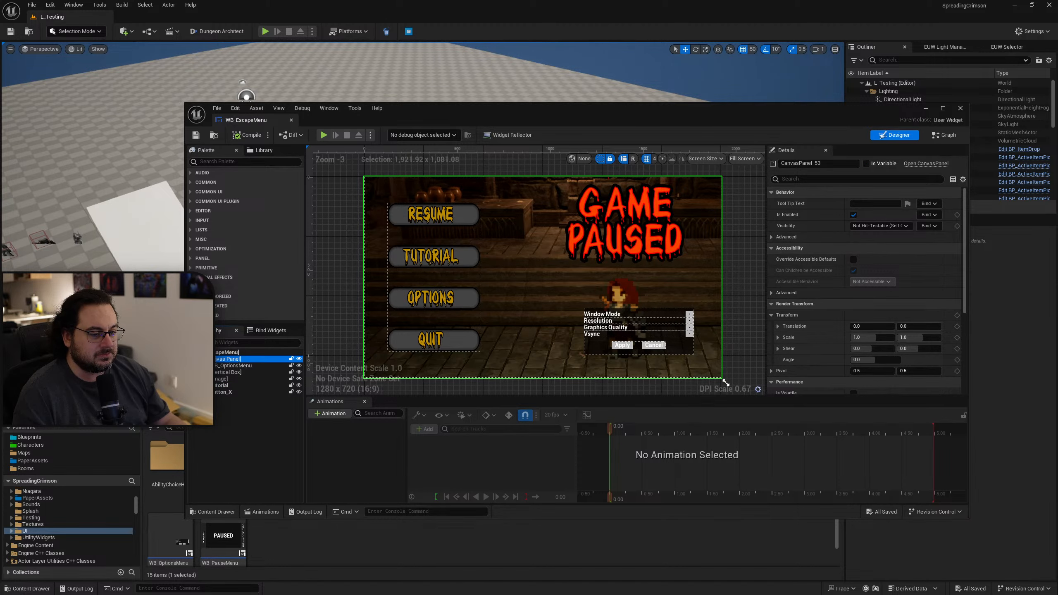
{"action": "left_click", "coordinate": [197, 359]}
{"action": "left_click", "coordinate": [299, 359]}
{"action": "left_click", "coordinate": [299, 360]}
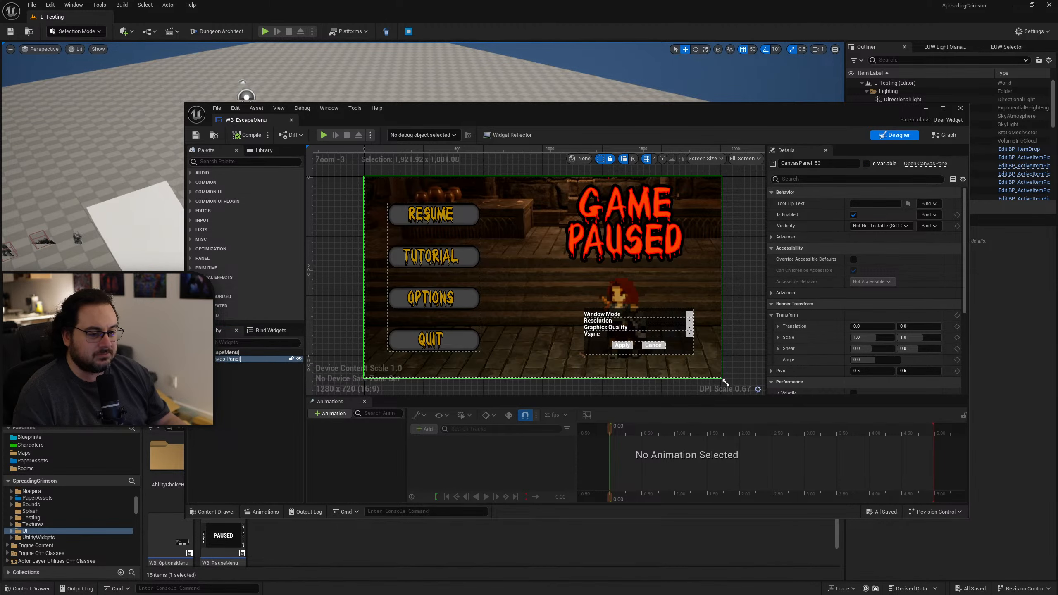
{"action": "left_click", "coordinate": [196, 359]}
Inspect the Window Mode text in the nested WB_OptionsMenu widget blueprint, and close the widget editor window.
{"action": "left_click", "coordinate": [238, 365]}
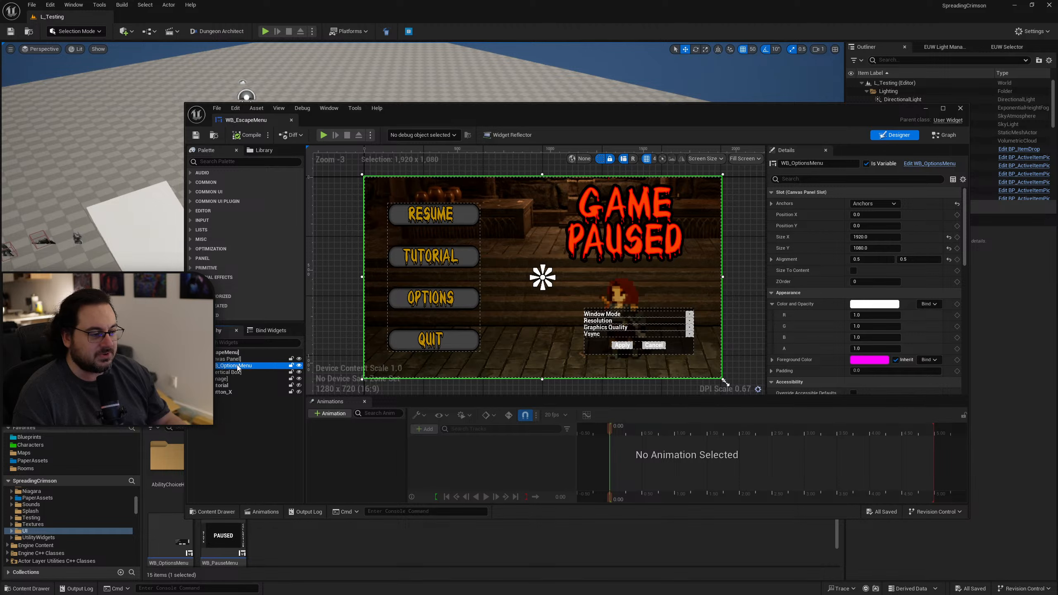
{"action": "right_click", "coordinate": [227, 367]}
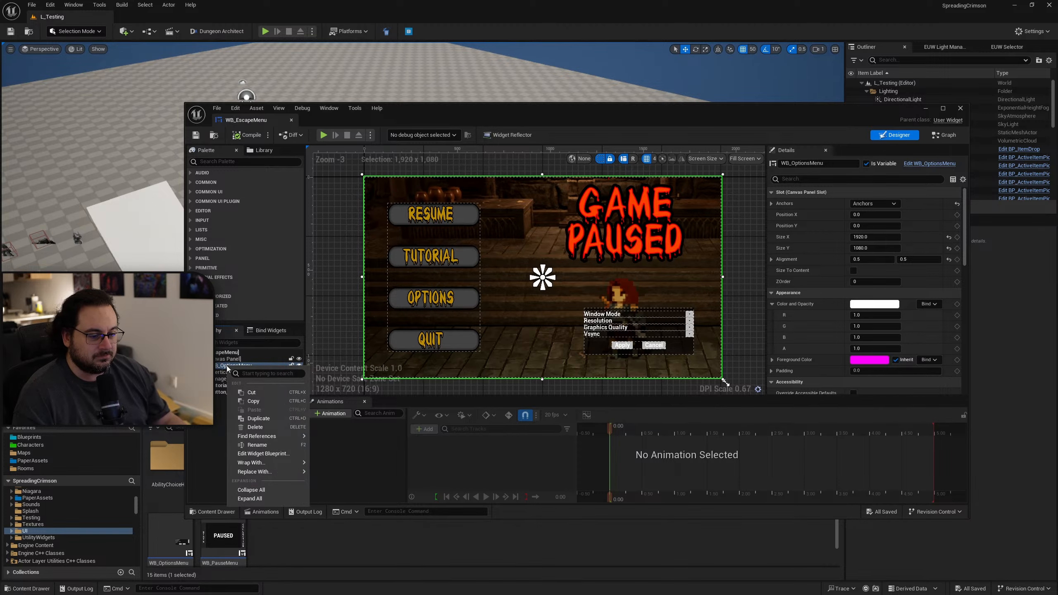
{"action": "left_click", "coordinate": [263, 454]}
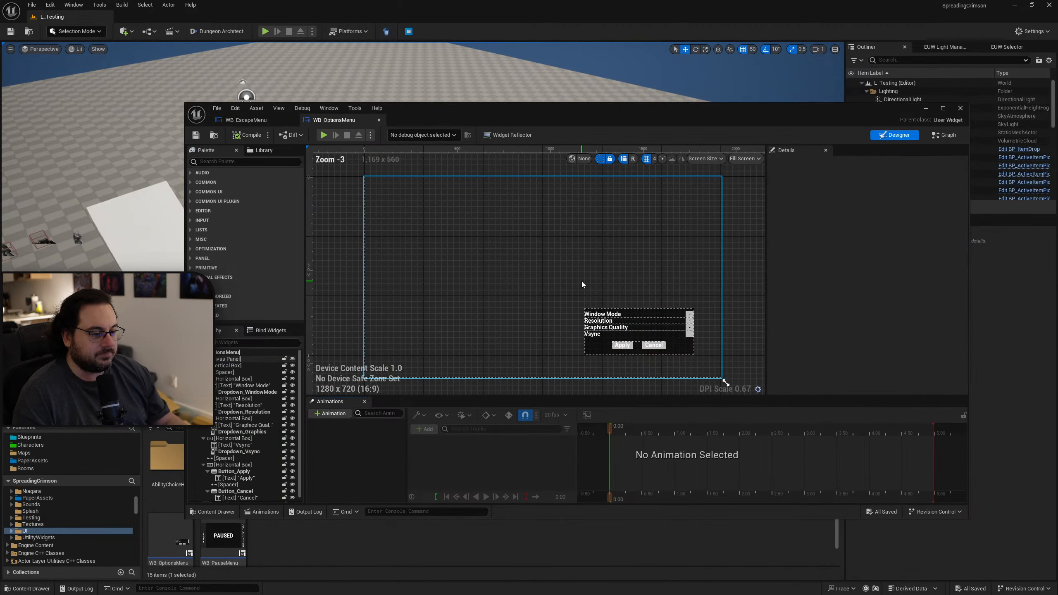
{"action": "scroll", "coordinate": [566, 284], "scroll_direction": "up", "scroll_amount": 5}
{"action": "left_click", "coordinate": [566, 283]}
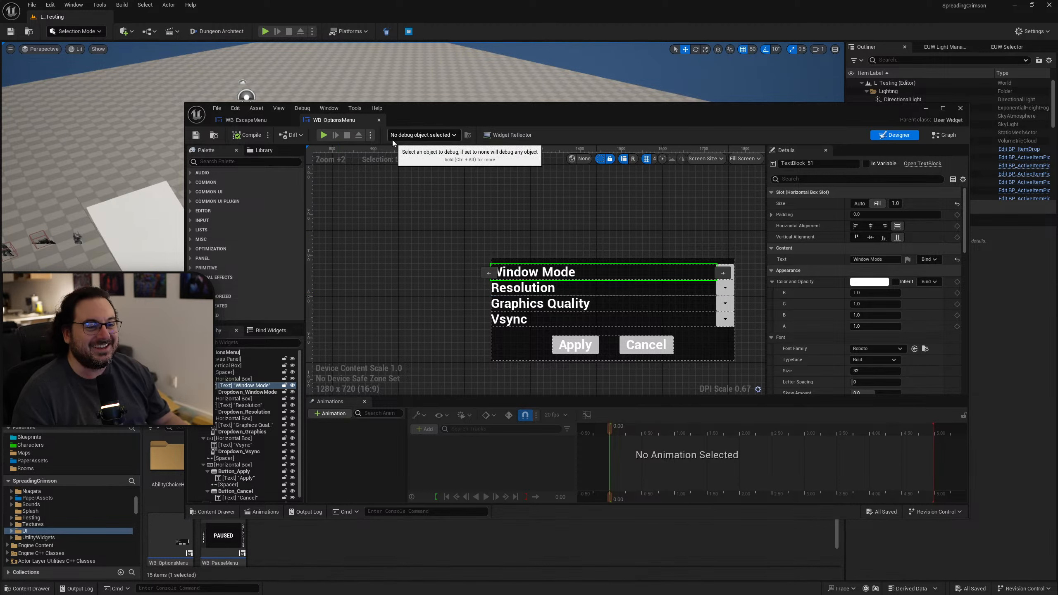
{"action": "left_click", "coordinate": [250, 120]}
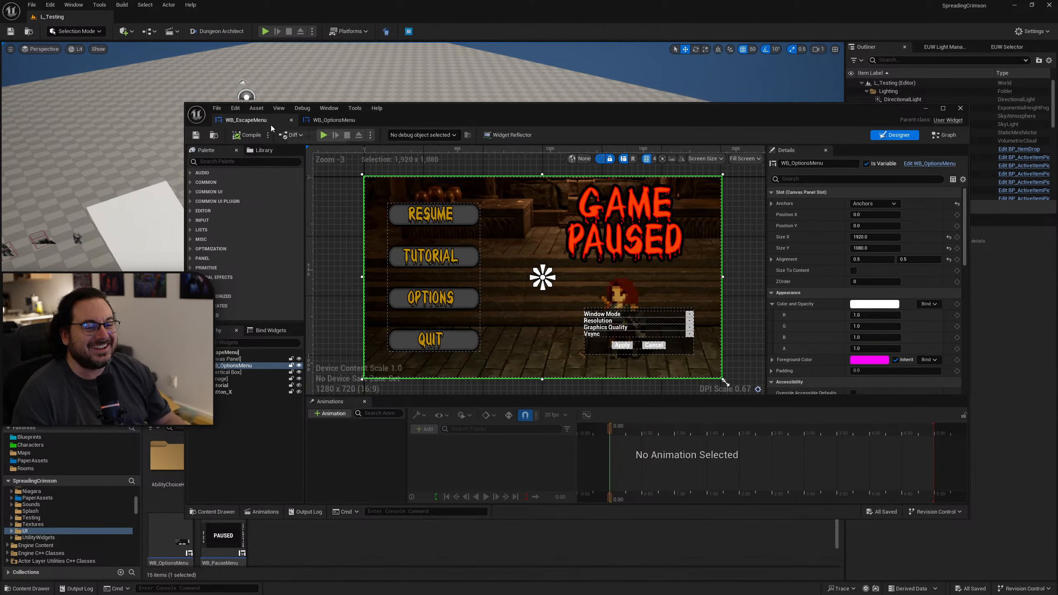
{"action": "left_click", "coordinate": [960, 108]}
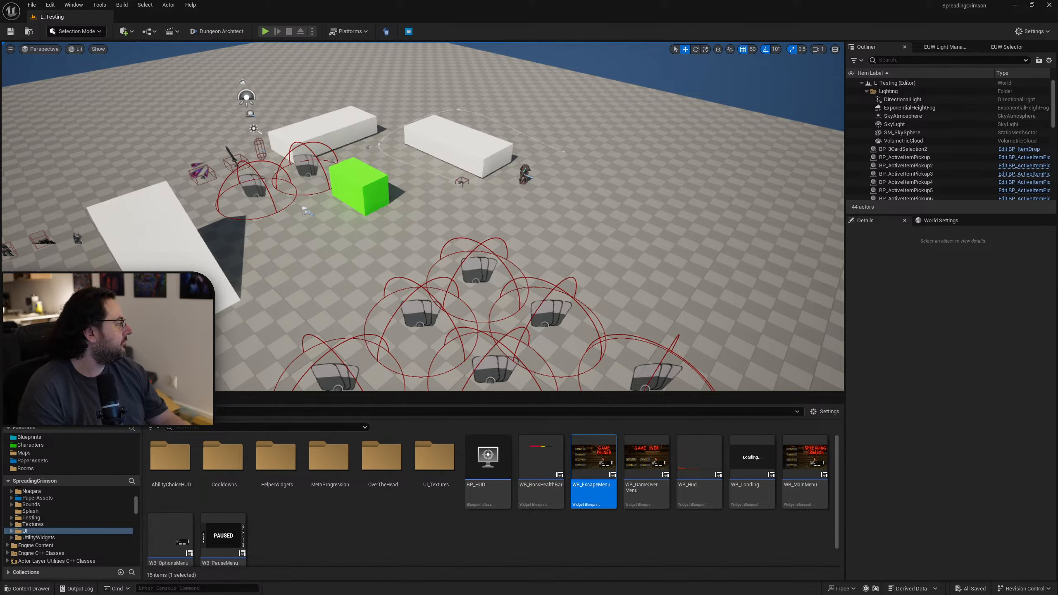
Switch to YouTube Studio in the browser and compare the channel's top geographies for live streams and videos.
{"action": "key", "text": "alt+Tab"}
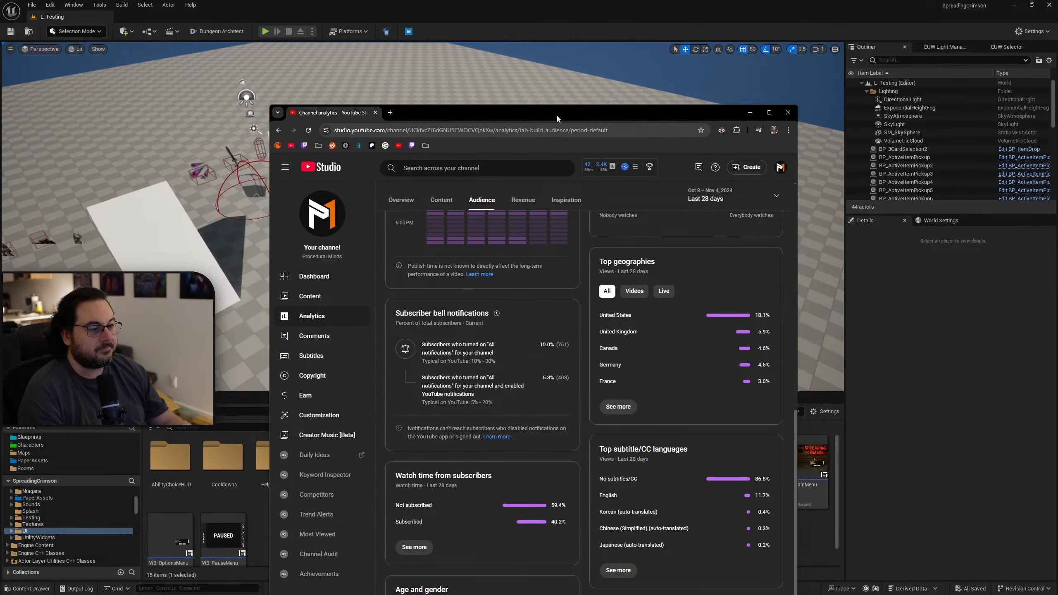
{"action": "double_click", "coordinate": [558, 116]}
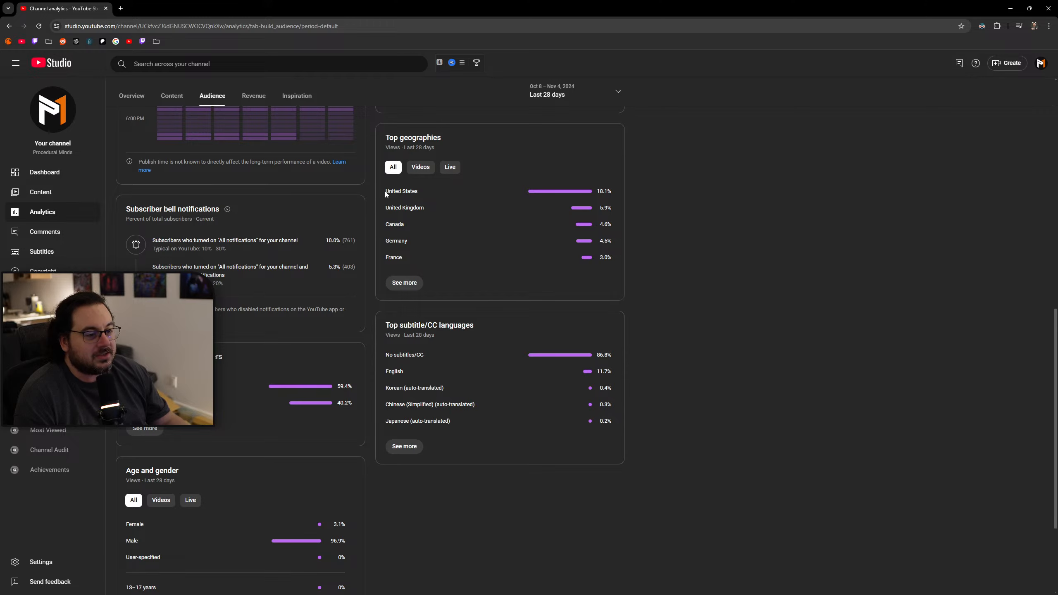
{"action": "left_click", "coordinate": [450, 166]}
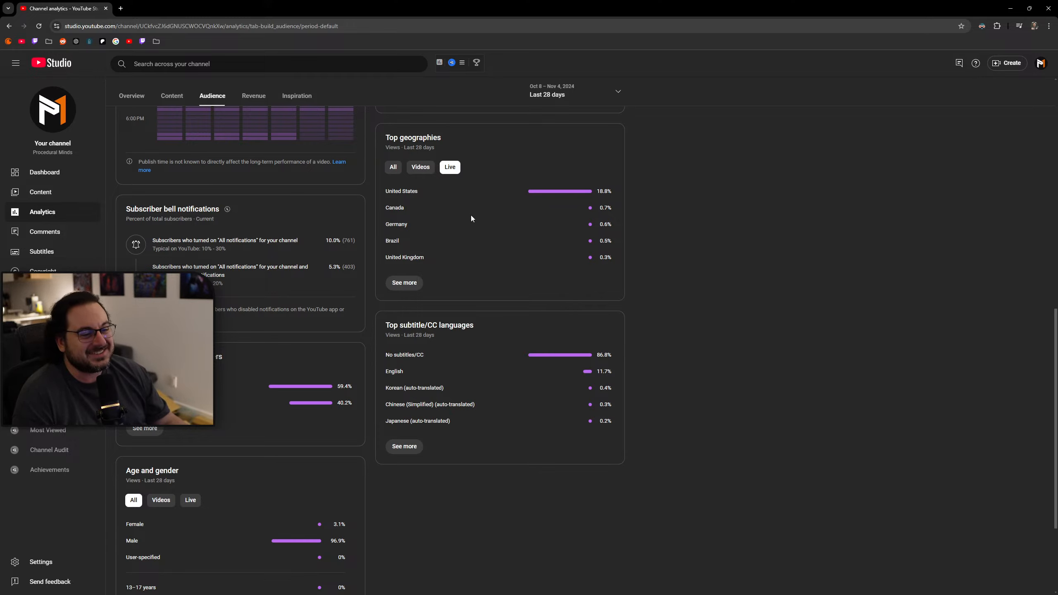
{"action": "left_click", "coordinate": [423, 167]}
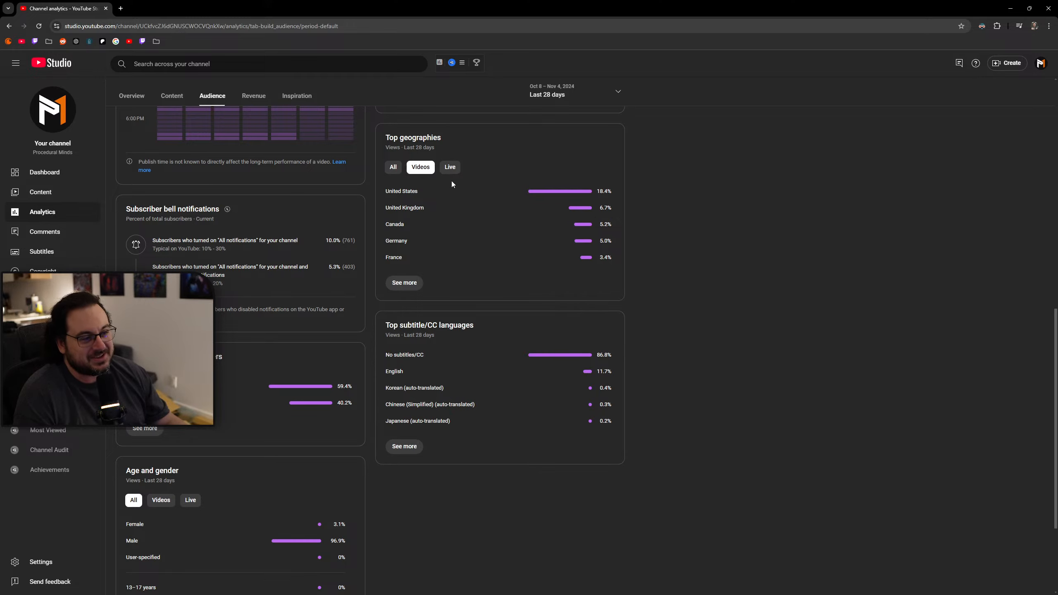
{"action": "left_click", "coordinate": [450, 167]}
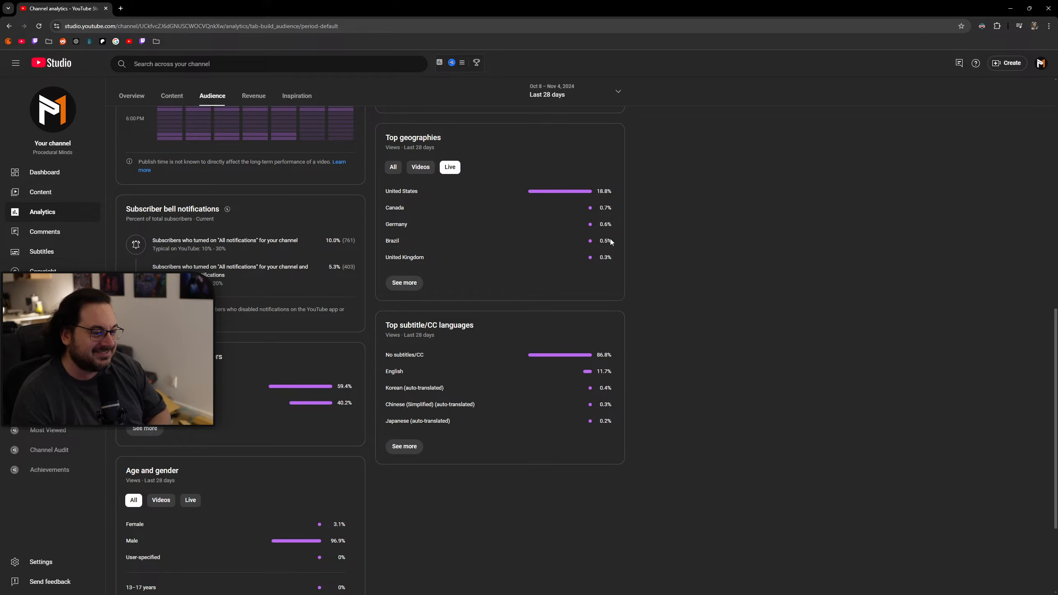
Examine the country entries in the live-stream top geographies list, highlighting Germany and United Kingdom.
{"action": "left_click", "coordinate": [399, 237]}
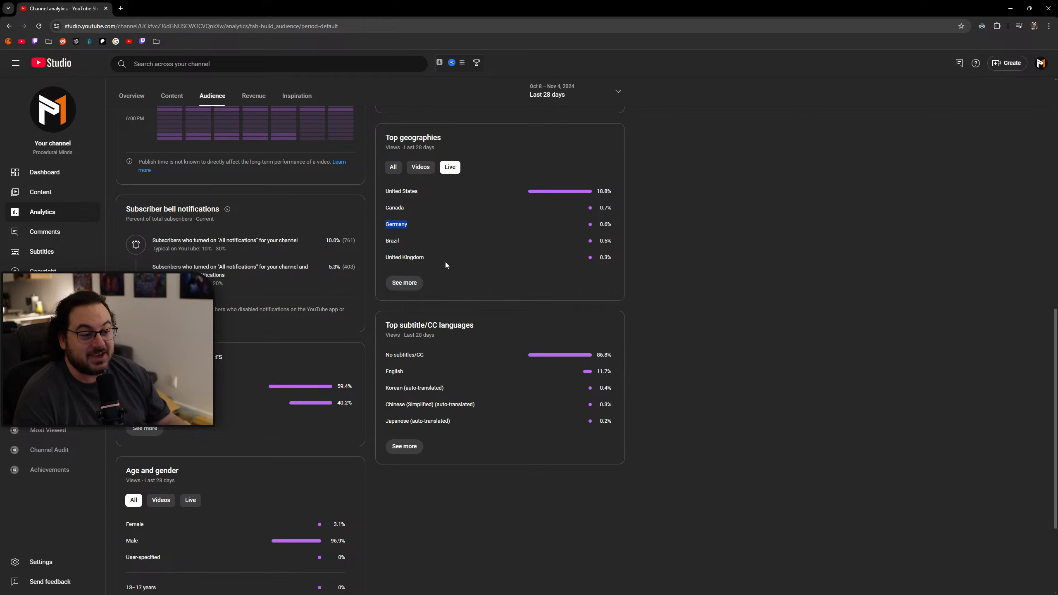
{"action": "left_click_drag", "start_coordinate": [443, 259], "coordinate": [390, 261]}
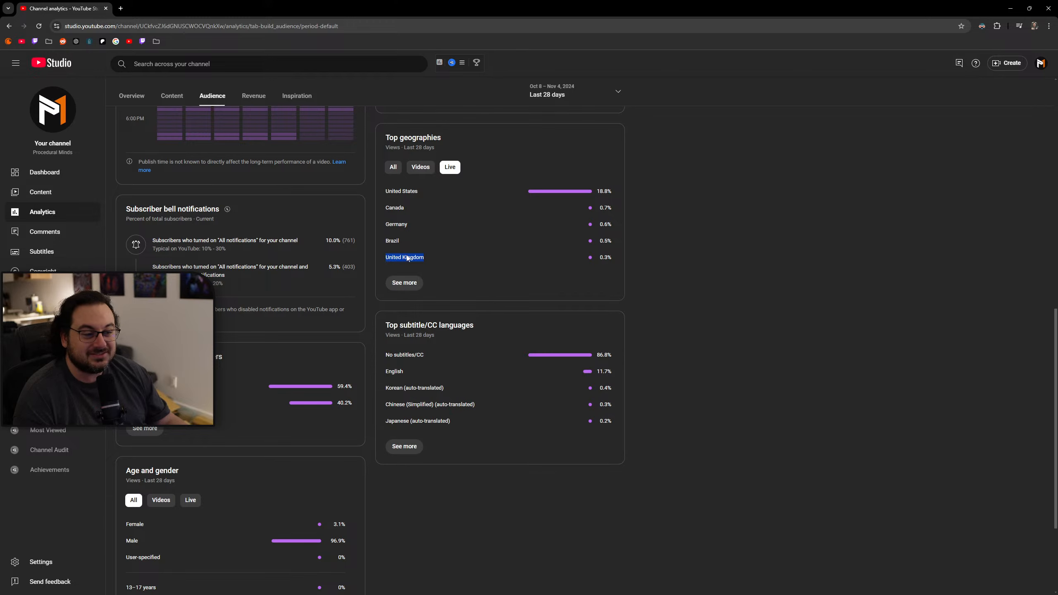
{"action": "left_click_drag", "start_coordinate": [412, 227], "coordinate": [403, 256]}
{"action": "left_click", "coordinate": [406, 226]}
{"action": "left_click", "coordinate": [464, 260]}
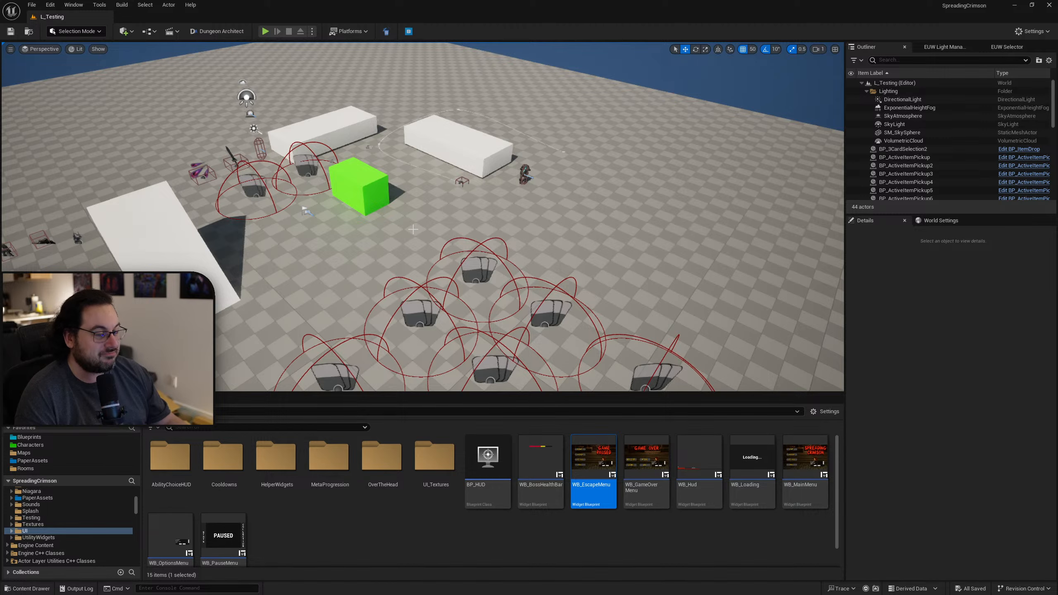
Switch to Unreal Engine, bring the Localization Dashboard over the editor and try gathering text for the Game target.
{"action": "left_click_drag", "start_coordinate": [1057, 180], "coordinate": [505, 110]}
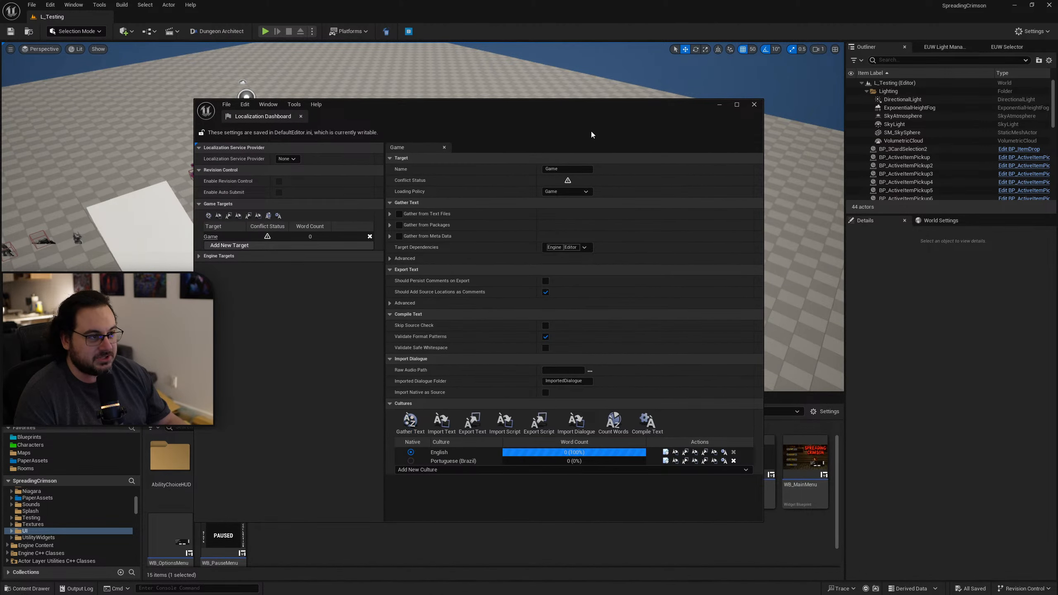
{"action": "left_click_drag", "start_coordinate": [600, 116], "coordinate": [601, 75]}
{"action": "left_click", "coordinate": [409, 378]}
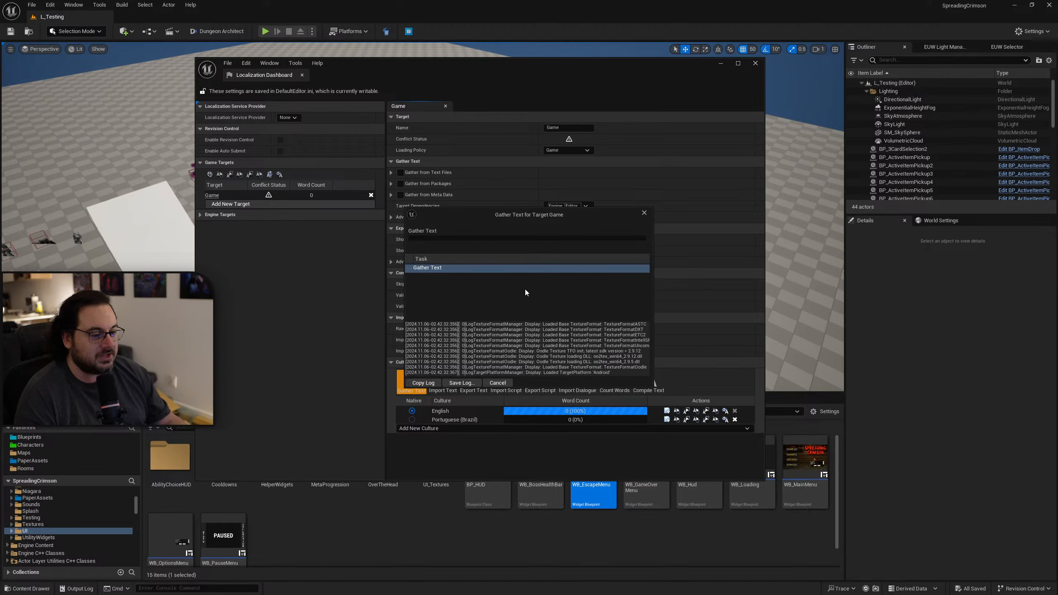
{"action": "left_click", "coordinate": [645, 213]}
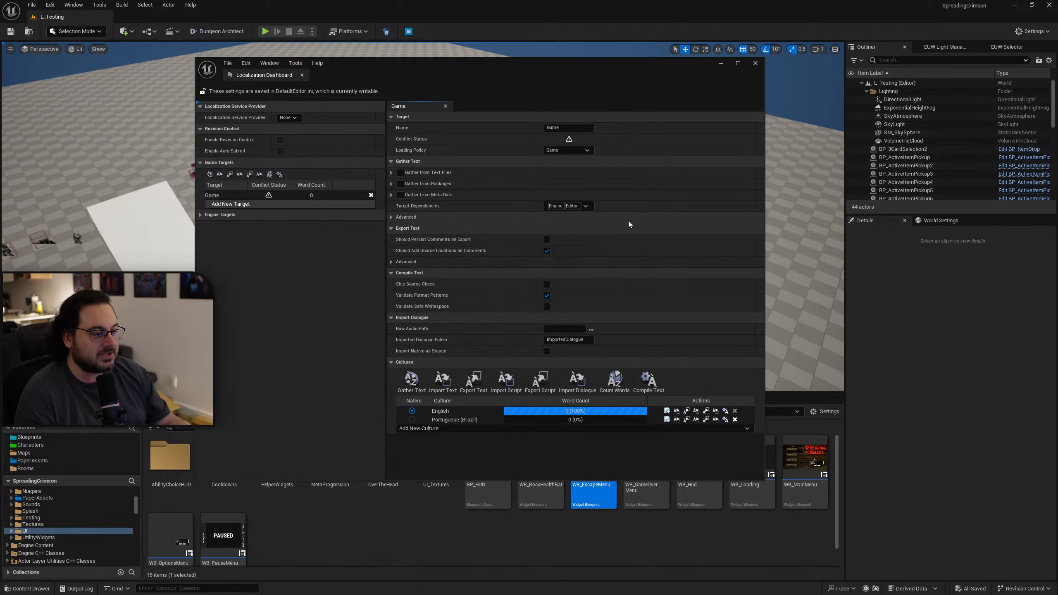
Enable Gather from Text Files for the Game target and add the project's Content folder as a search directory.
{"action": "left_click", "coordinate": [392, 172]}
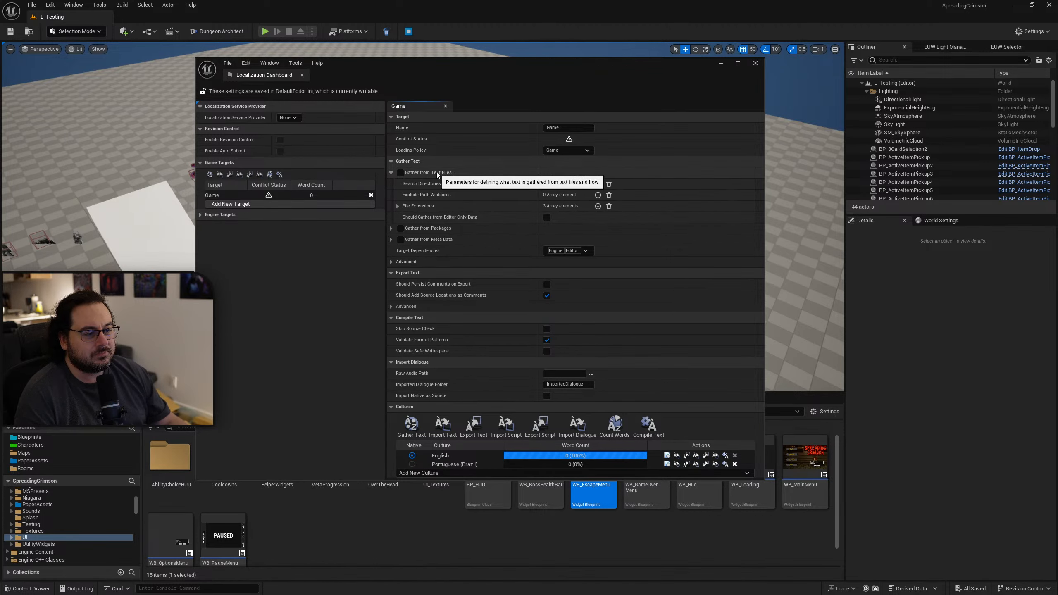
{"action": "left_click", "coordinate": [401, 172]}
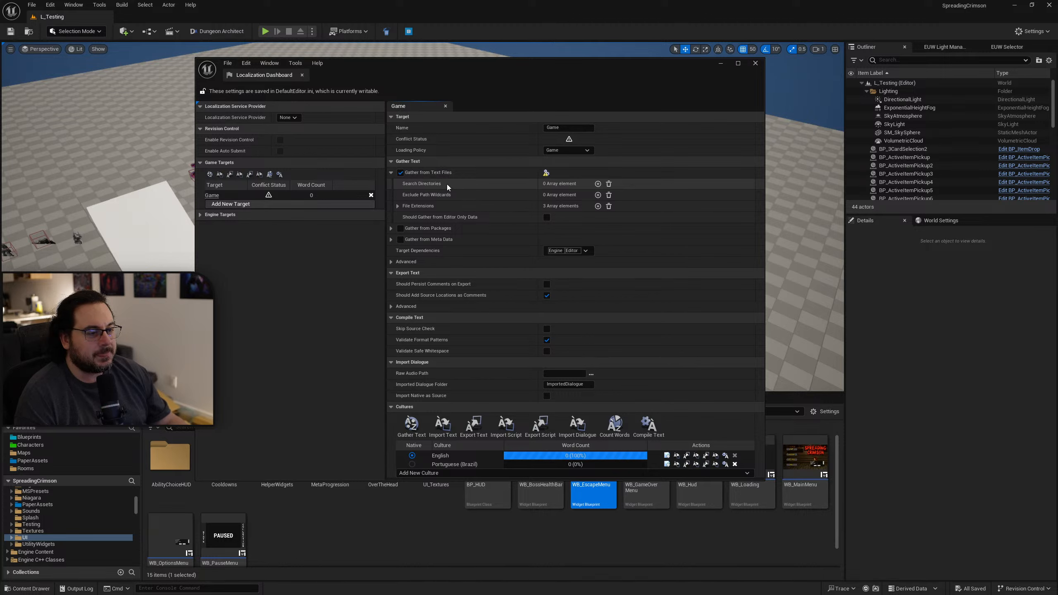
{"action": "left_click", "coordinate": [598, 184]}
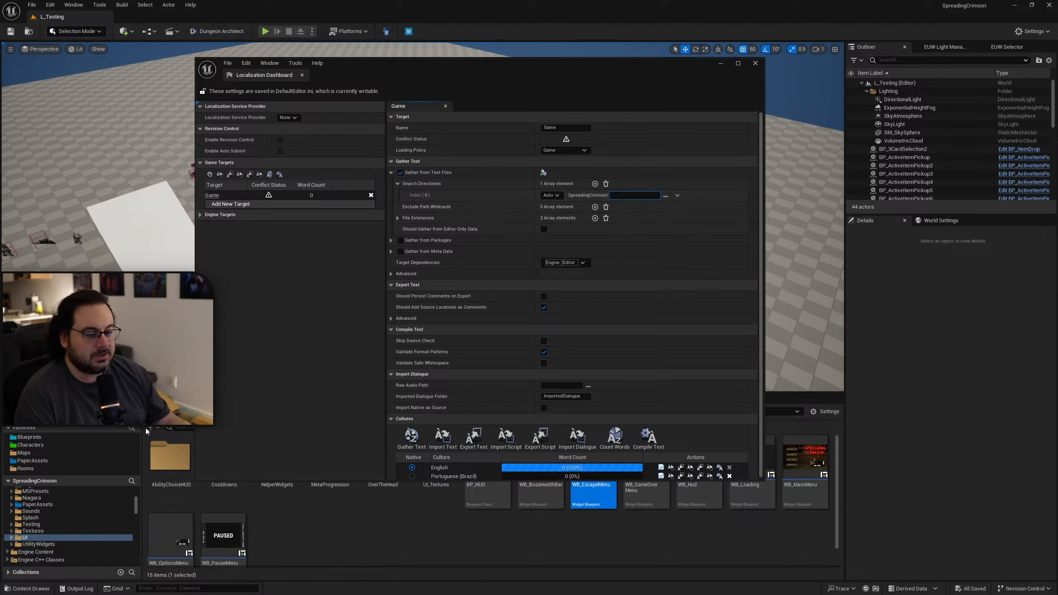
{"action": "scroll", "coordinate": [76, 512], "scroll_direction": "up", "scroll_amount": 10}
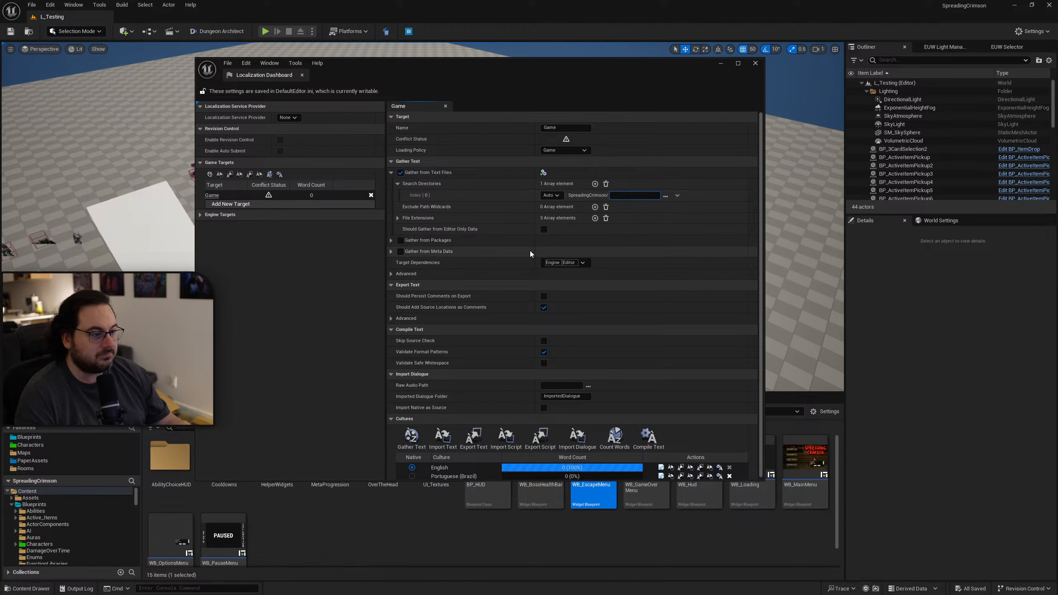
{"action": "left_click", "coordinate": [666, 196]}
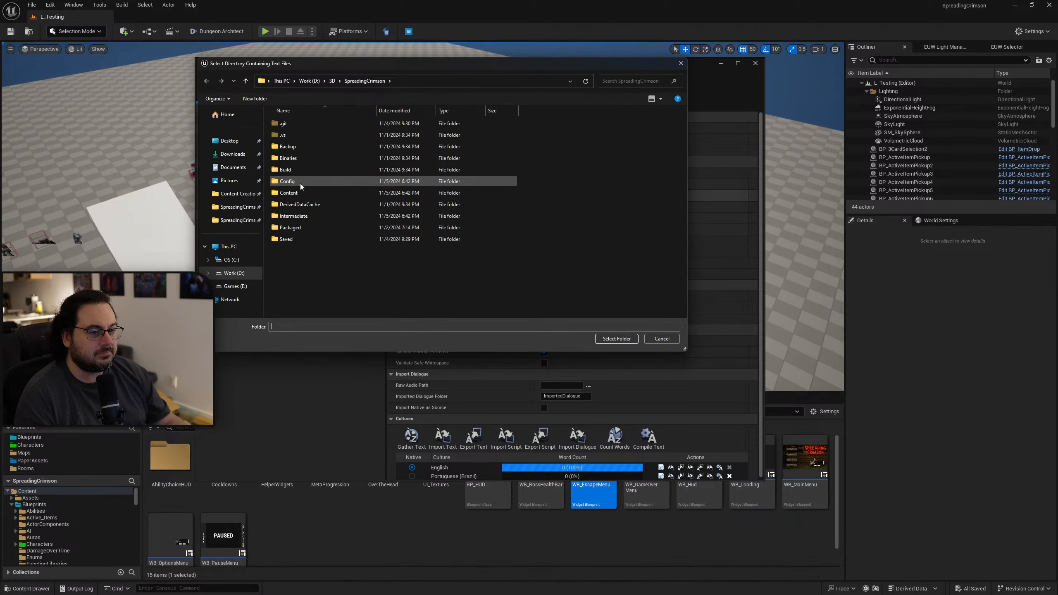
{"action": "left_click", "coordinate": [294, 193]}
{"action": "left_click", "coordinate": [621, 339]}
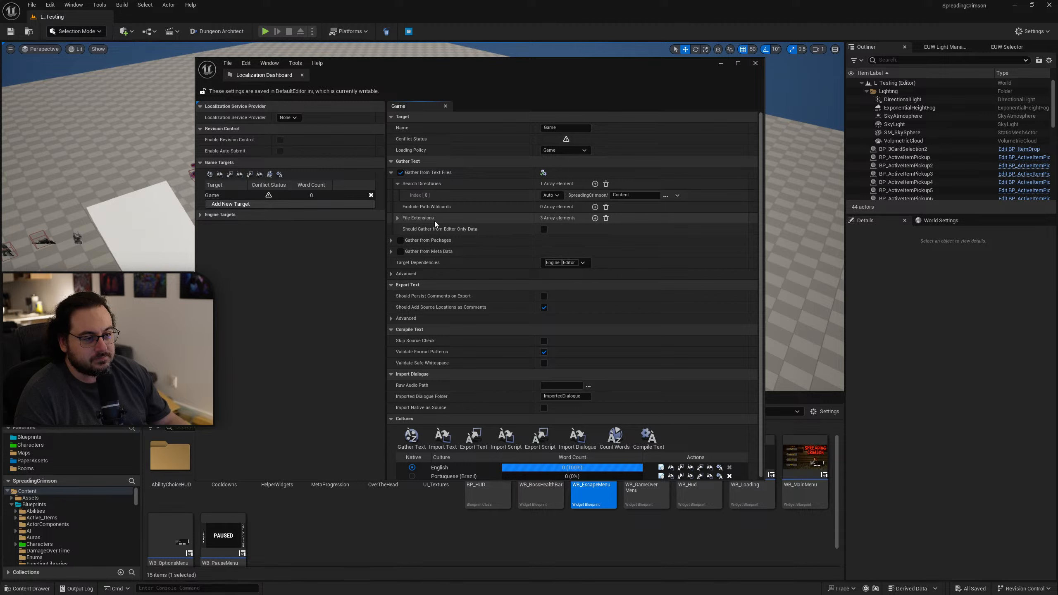
Gather text for all cultures of the Game target from the Content folder's text files.
{"action": "left_click", "coordinate": [398, 218]}
{"action": "left_click", "coordinate": [397, 218]}
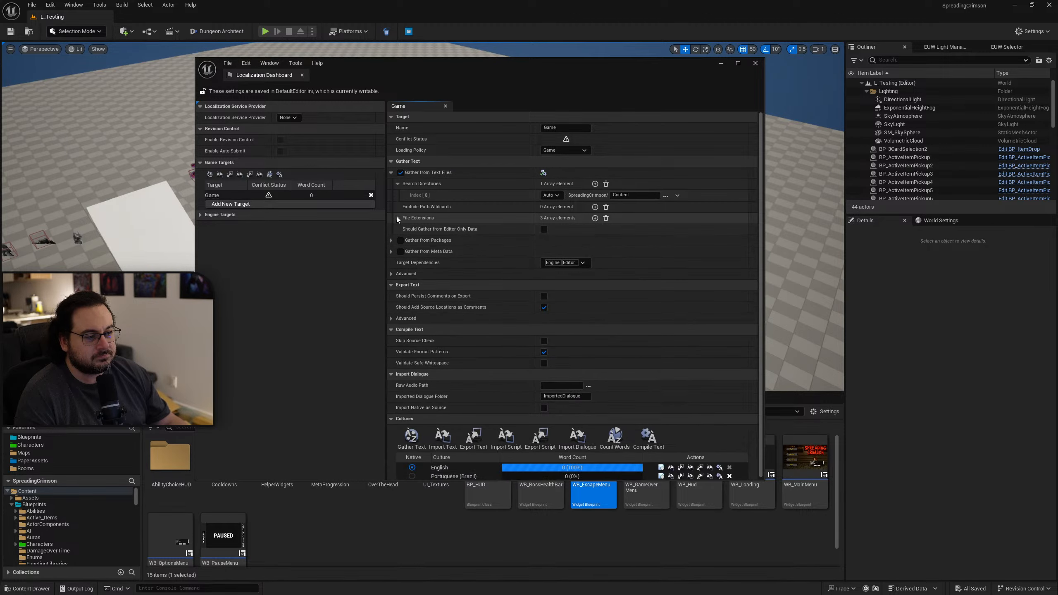
{"action": "scroll", "coordinate": [480, 271], "scroll_direction": "down", "scroll_amount": 1}
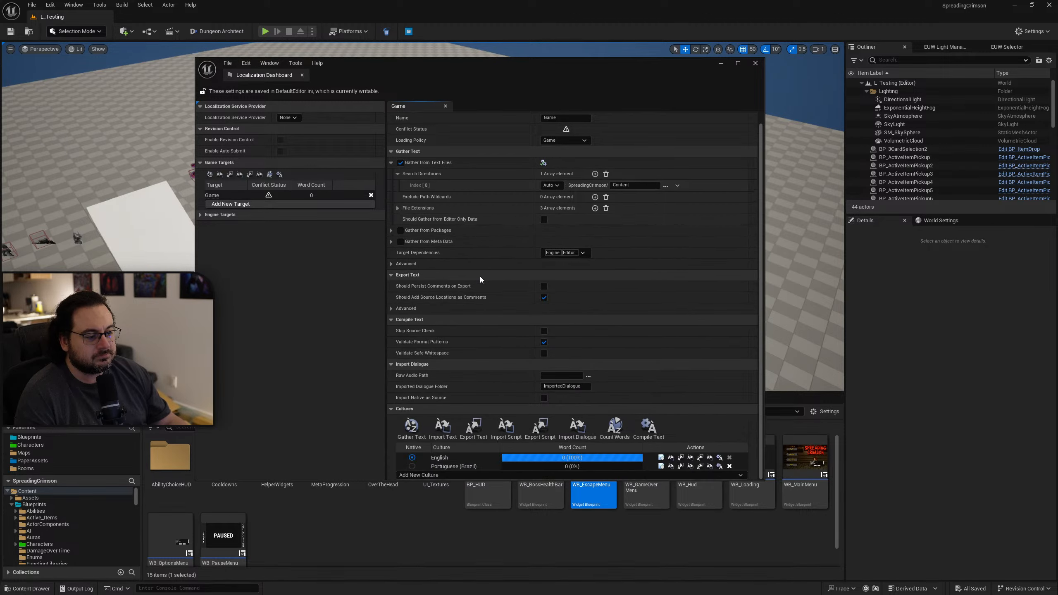
{"action": "left_click", "coordinate": [412, 428]}
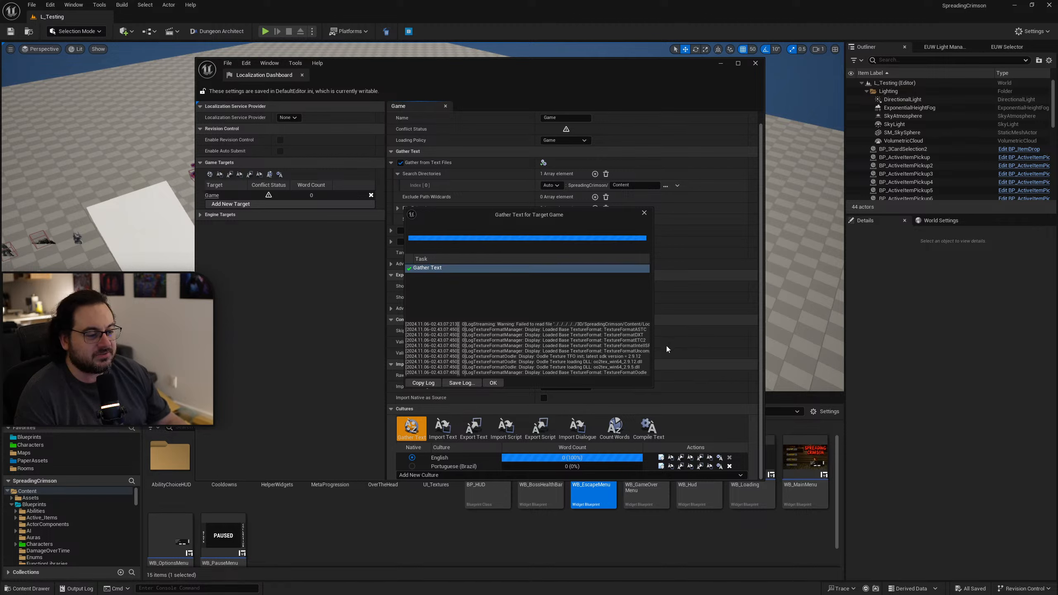
{"action": "left_click", "coordinate": [494, 383]}
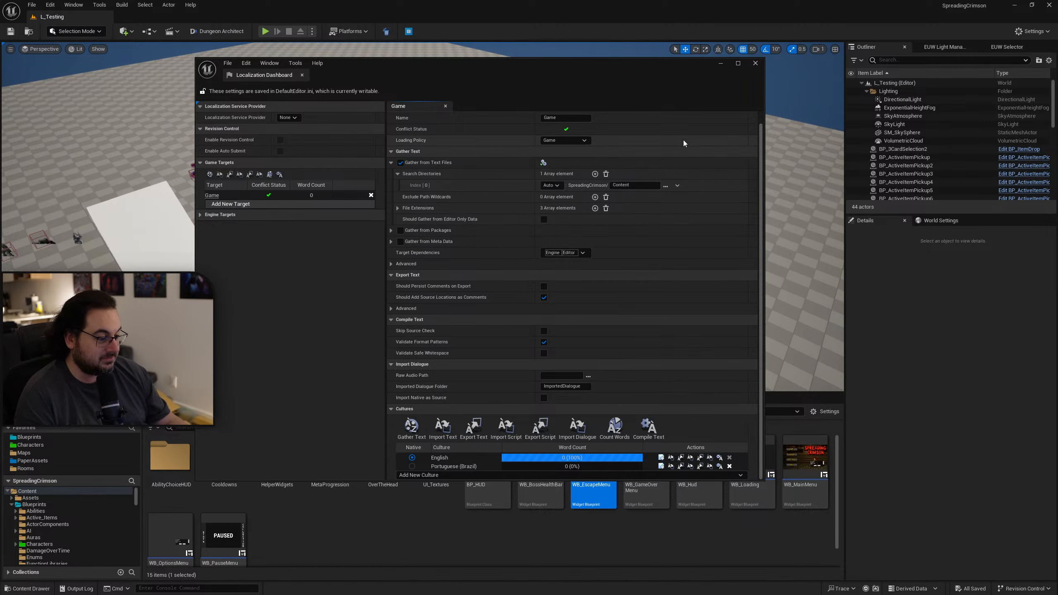
Enlarge the Localization Dashboard and review the Gather Text settings for file extensions, packages, meta data and advanced options.
{"action": "left_click_drag", "start_coordinate": [765, 479], "coordinate": [916, 517]}
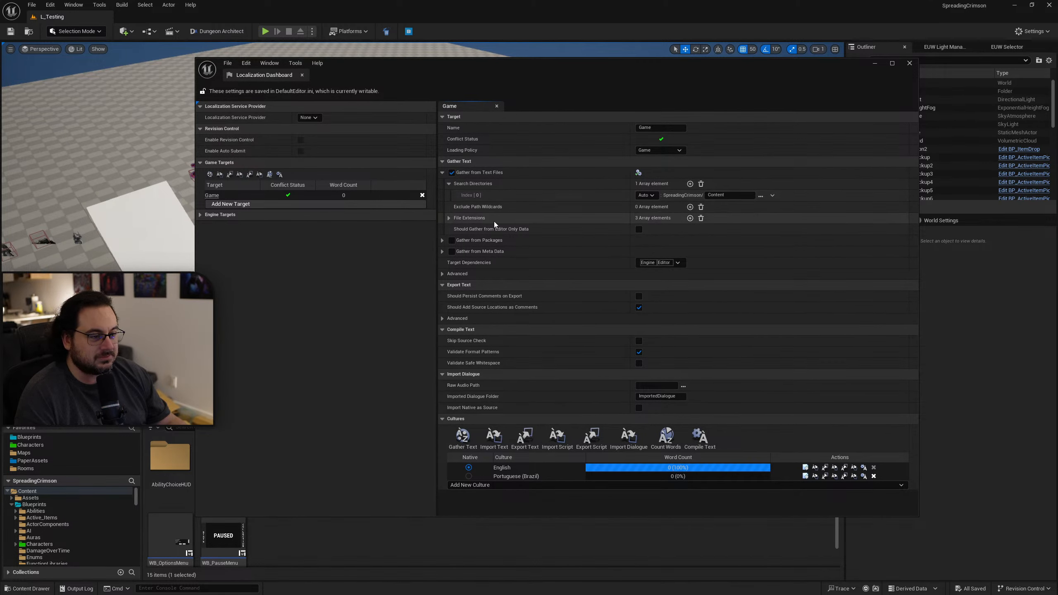
{"action": "left_click", "coordinate": [450, 218]}
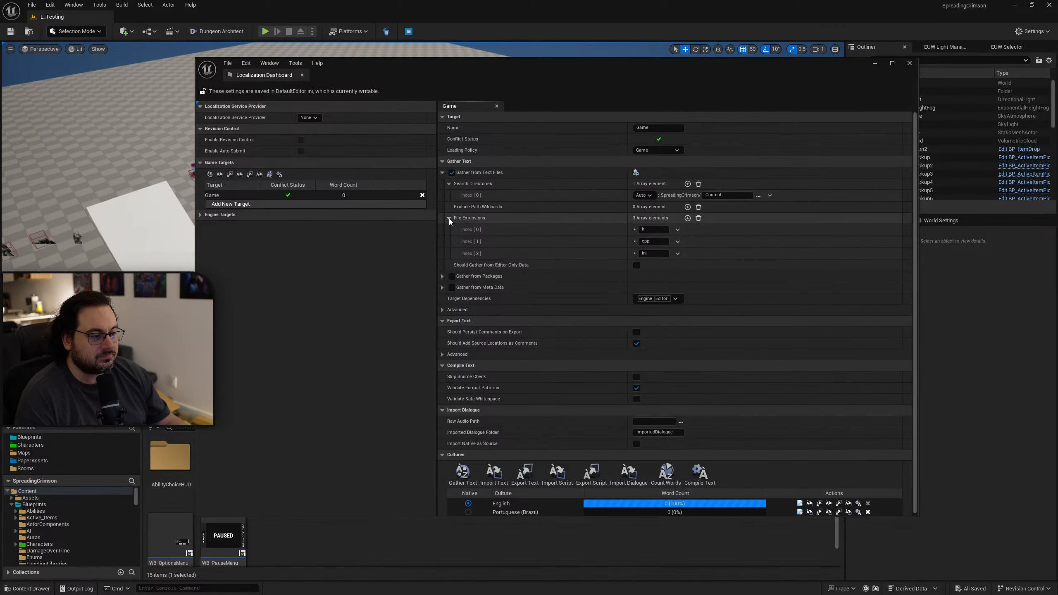
{"action": "left_click", "coordinate": [449, 219]}
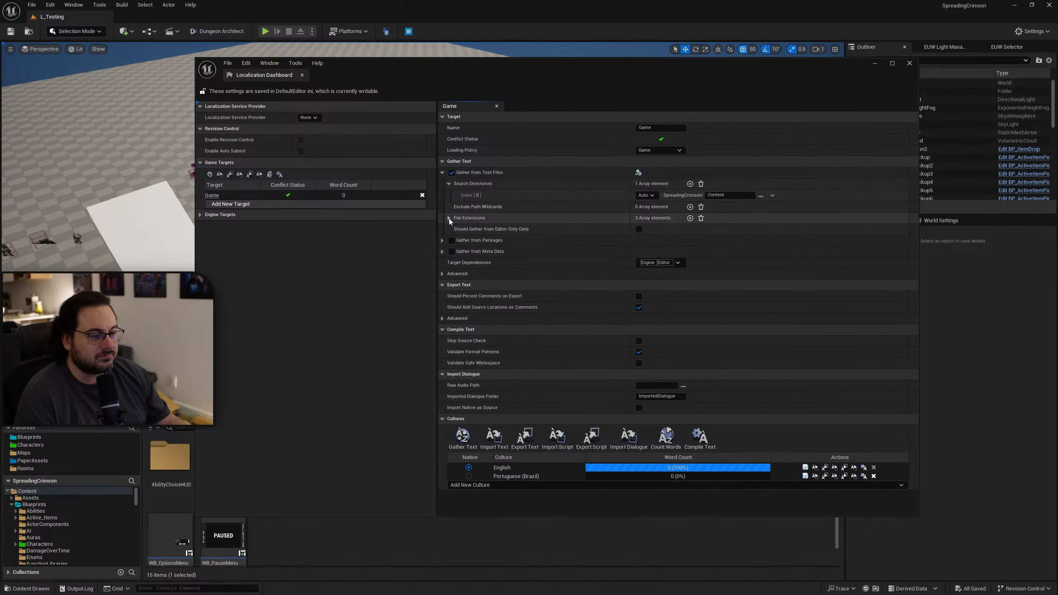
{"action": "left_click", "coordinate": [442, 241]}
{"action": "left_click", "coordinate": [442, 239]}
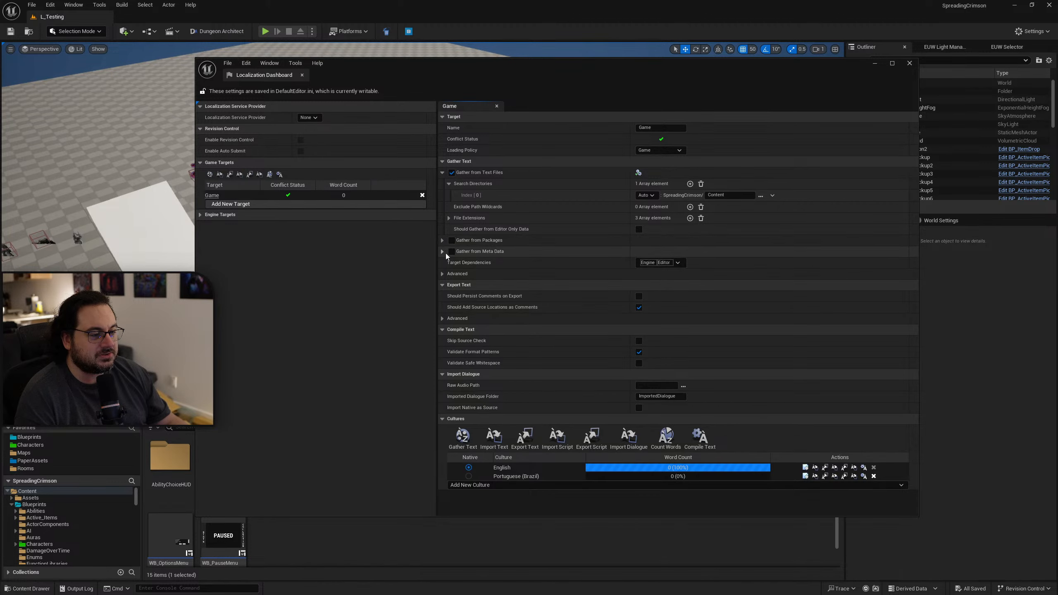
{"action": "left_click", "coordinate": [446, 253]}
{"action": "left_click", "coordinate": [445, 253]}
{"action": "left_click", "coordinate": [445, 274]}
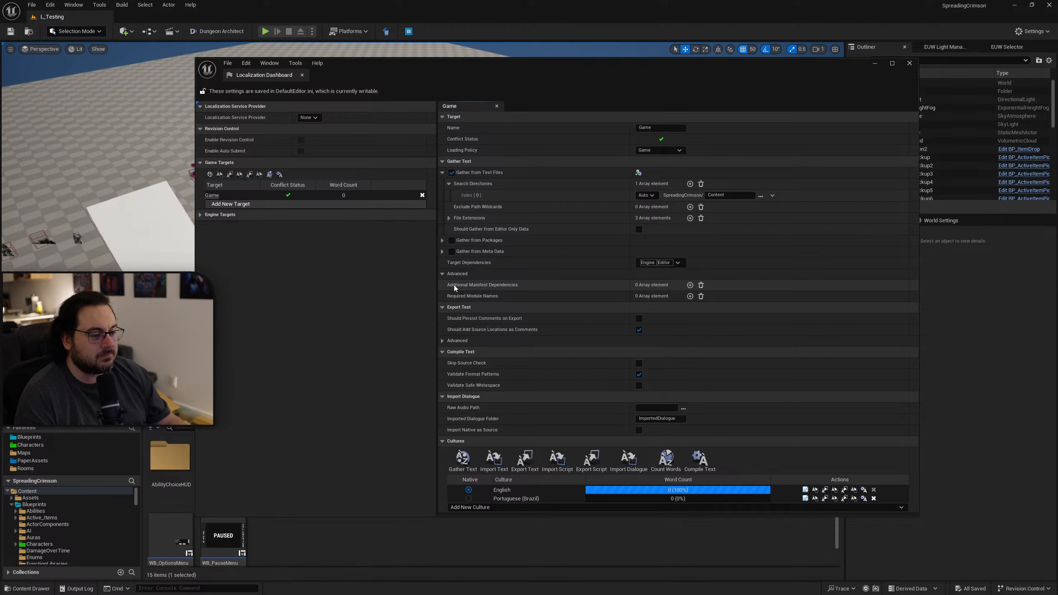
{"action": "left_click", "coordinate": [443, 274]}
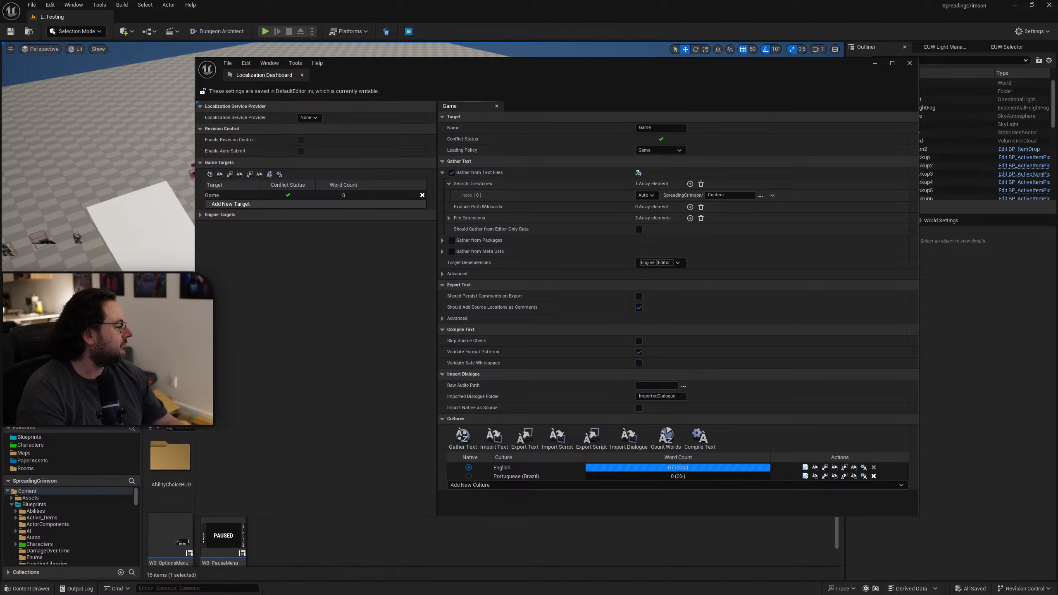
Switch to the Unreal Engine 5 localization tutorial on YouTube and examine its gather-from-packages and content directory setup.
{"action": "left_click_drag", "start_coordinate": [1057, 250], "coordinate": [790, 124]}
{"action": "double_click", "coordinate": [790, 125]}
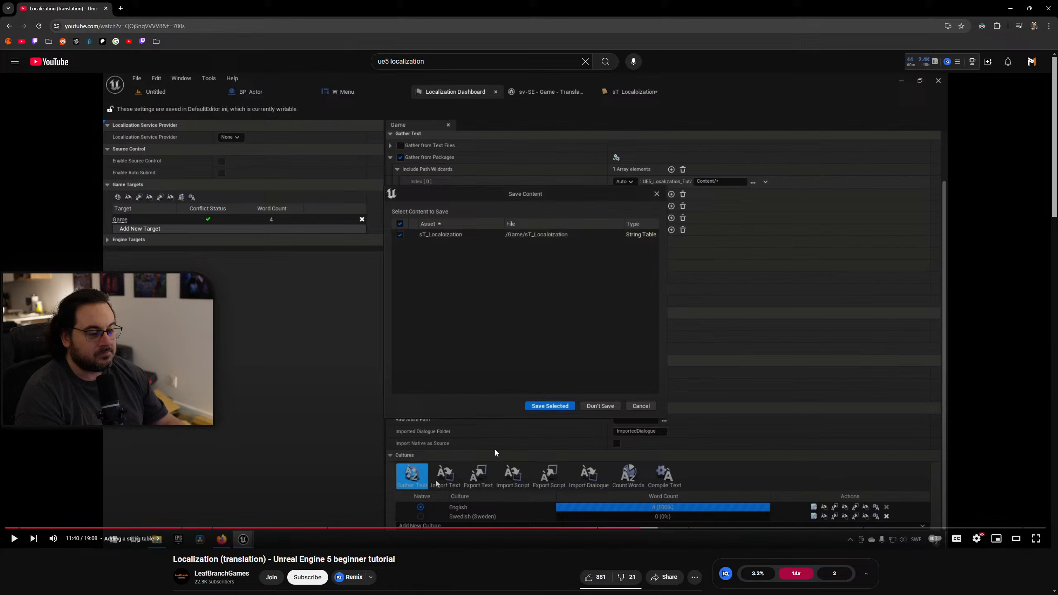
{"action": "left_click", "coordinate": [385, 528]}
{"action": "left_click", "coordinate": [354, 528]}
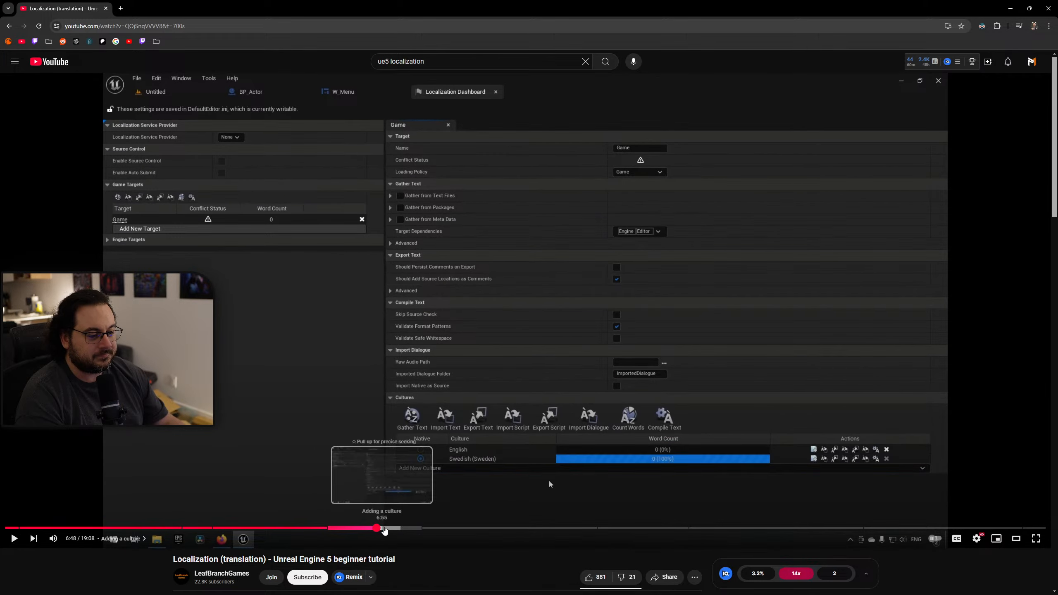
{"action": "left_click", "coordinate": [407, 529]}
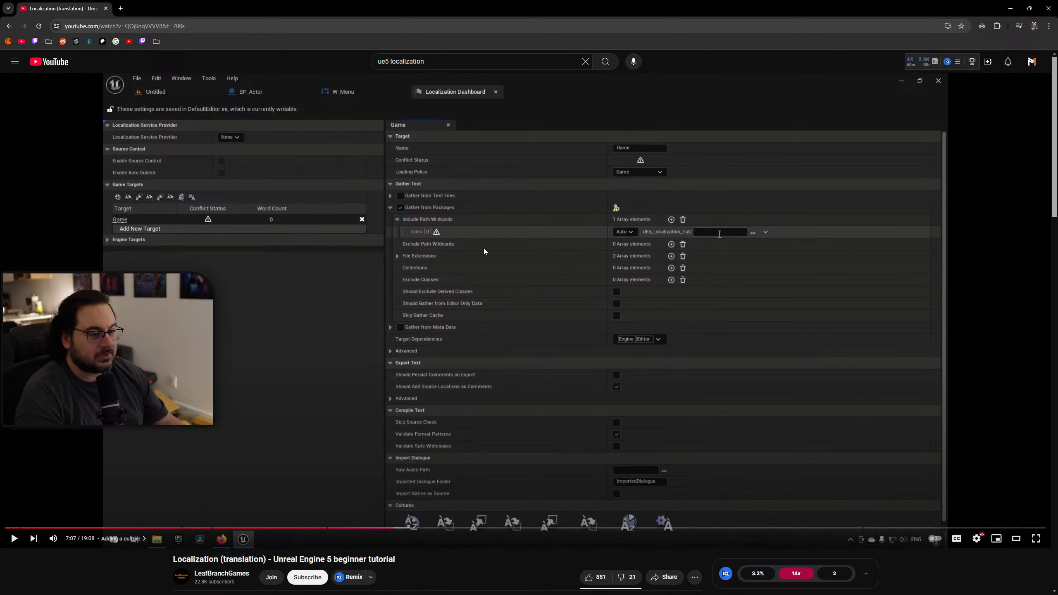
{"action": "left_click", "coordinate": [502, 367]}
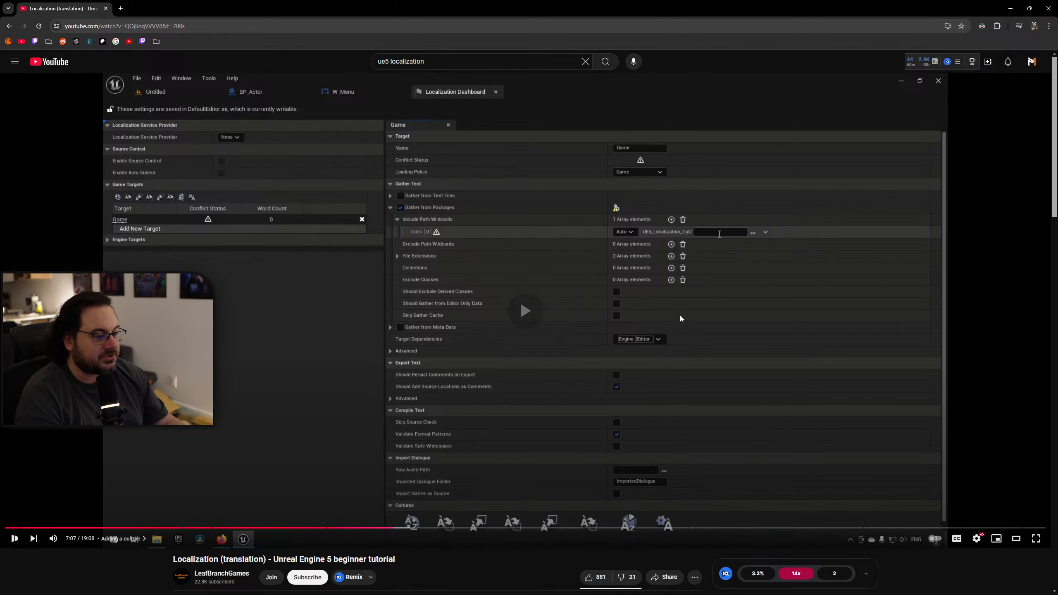
{"action": "left_click", "coordinate": [403, 529]}
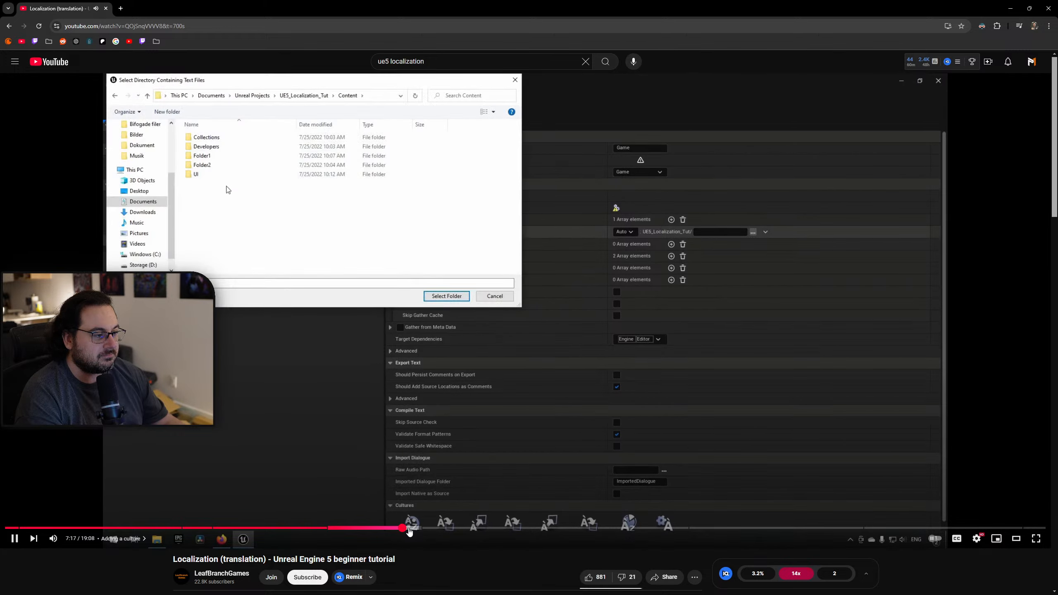
{"action": "left_click", "coordinate": [427, 529]}
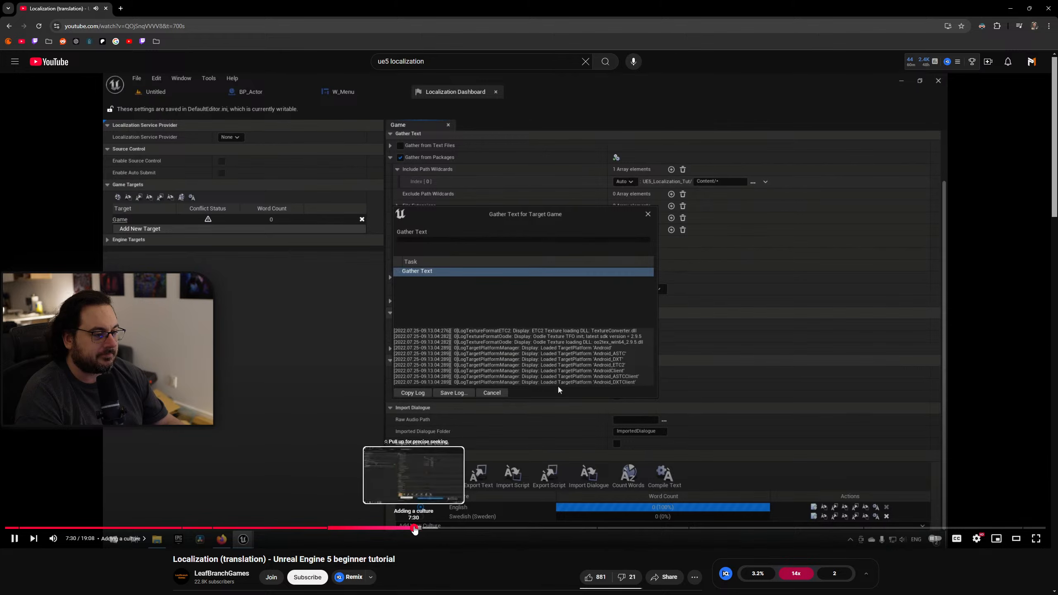
{"action": "left_click", "coordinate": [407, 529]}
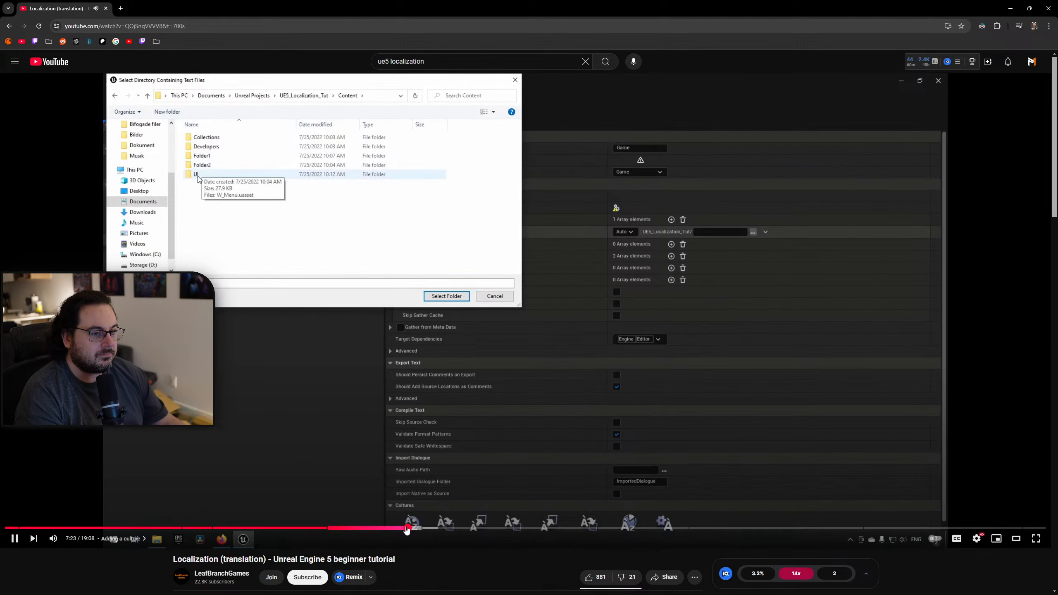
{"action": "left_click", "coordinate": [501, 245]}
{"action": "left_click_drag", "start_coordinate": [165, 6], "coordinate": [0, 31]}
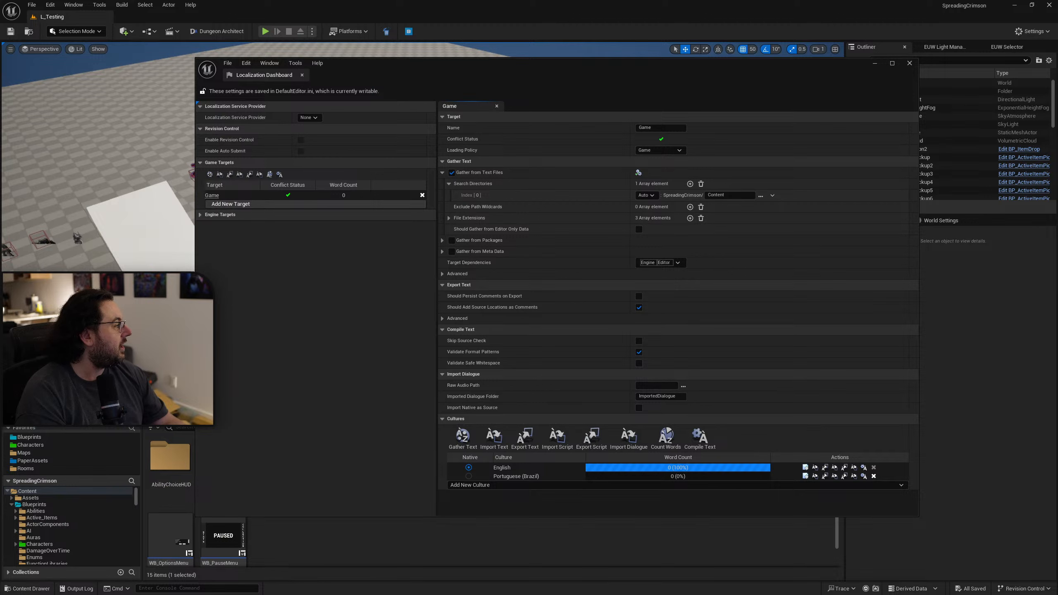
Disable Gather from Text Files for the Game target and enable Gather from Packages instead, showing its settings.
{"action": "left_click", "coordinate": [452, 173]}
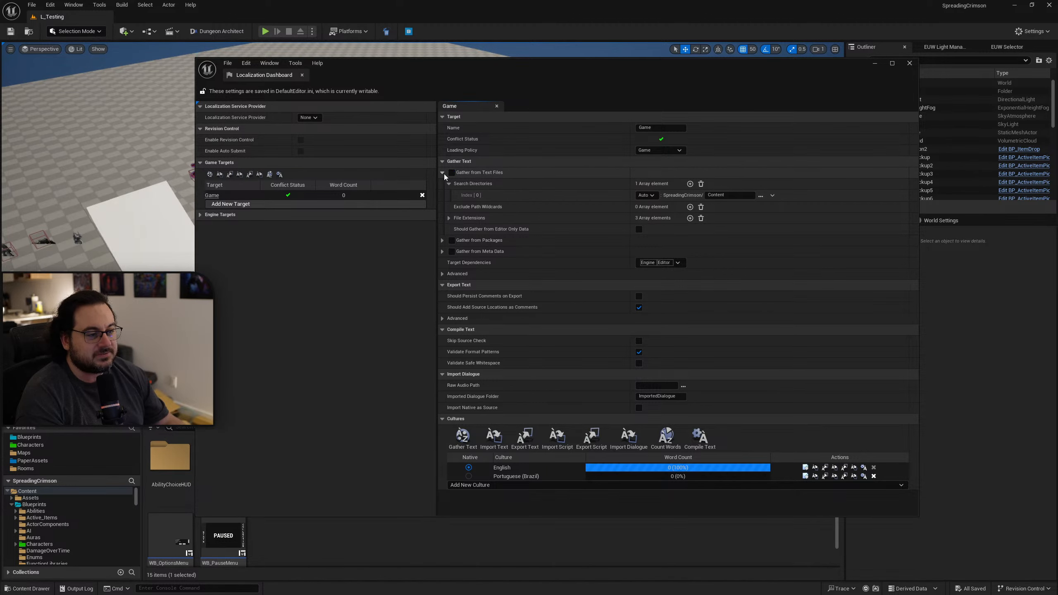
{"action": "left_click", "coordinate": [443, 173]}
{"action": "left_click", "coordinate": [451, 184]}
{"action": "left_click", "coordinate": [443, 184]}
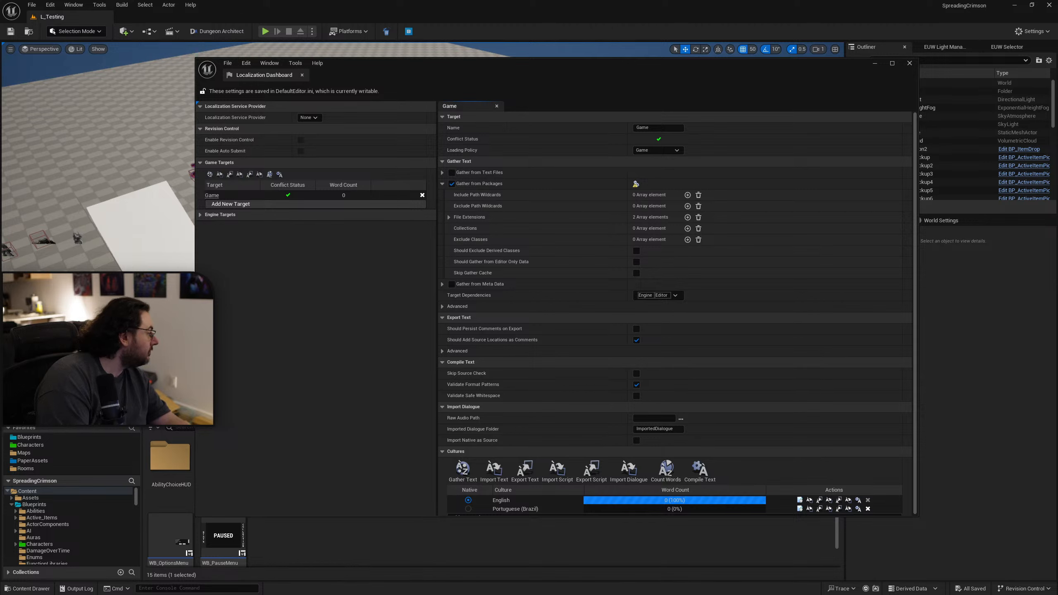
Add the project's Content folder as an include path for Gather from Packages and gather text for all cultures.
{"action": "left_click", "coordinate": [687, 195]}
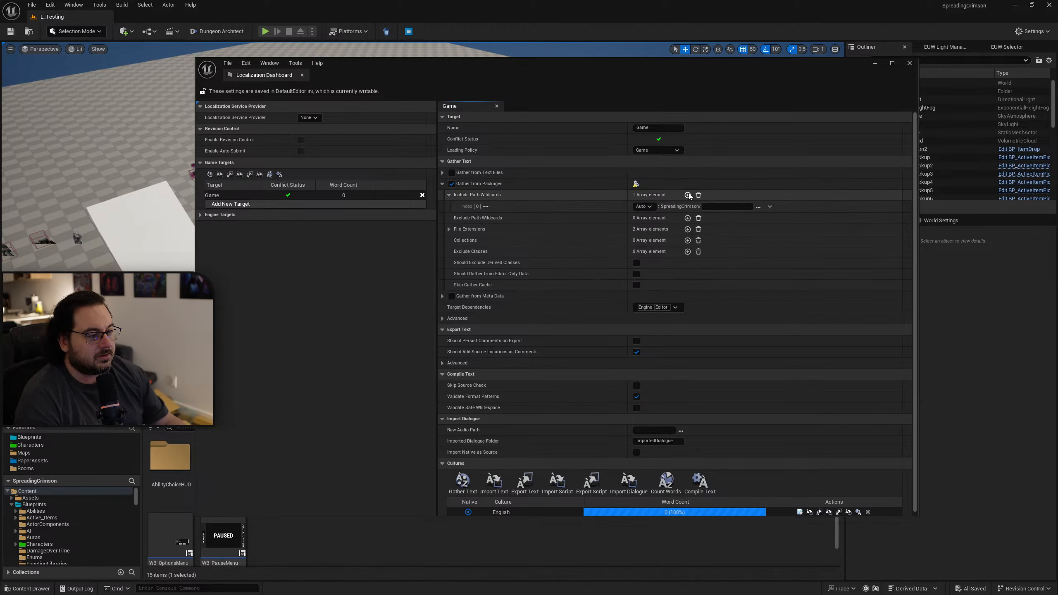
{"action": "left_click", "coordinate": [758, 206]}
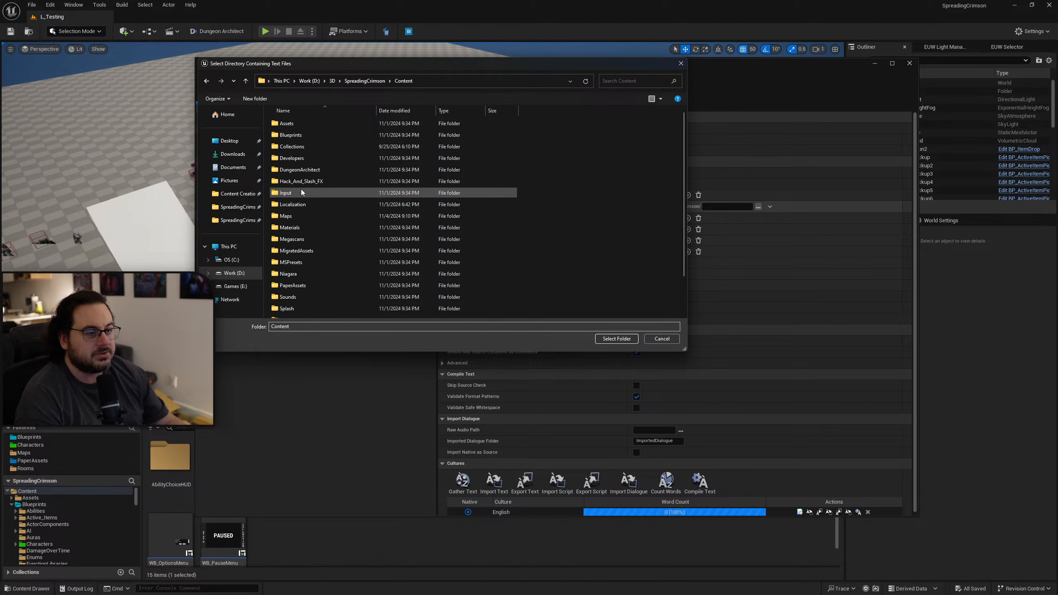
{"action": "double_click", "coordinate": [301, 193]}
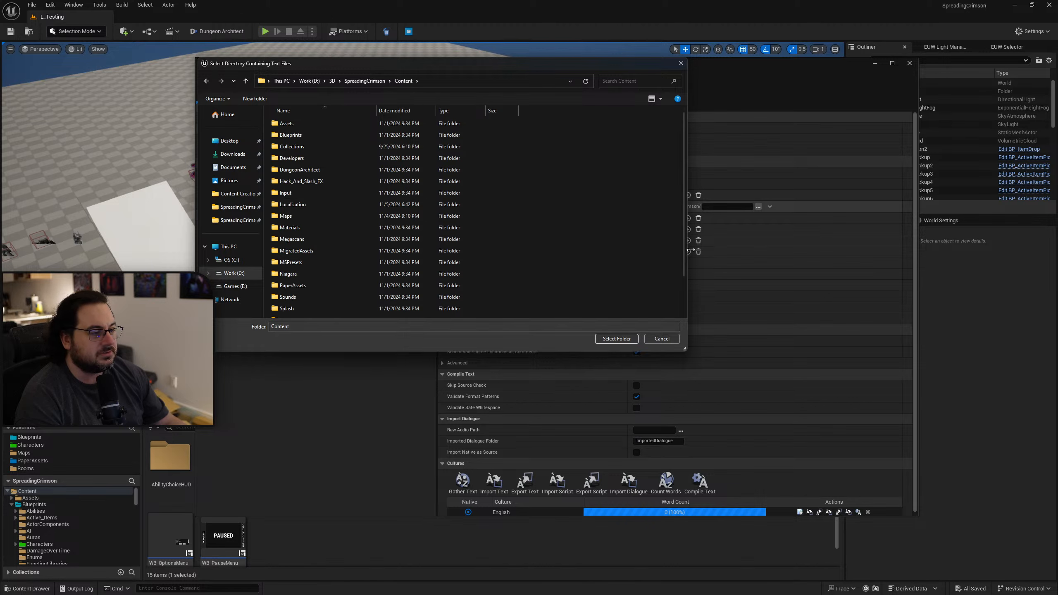
{"action": "left_click", "coordinate": [617, 339]}
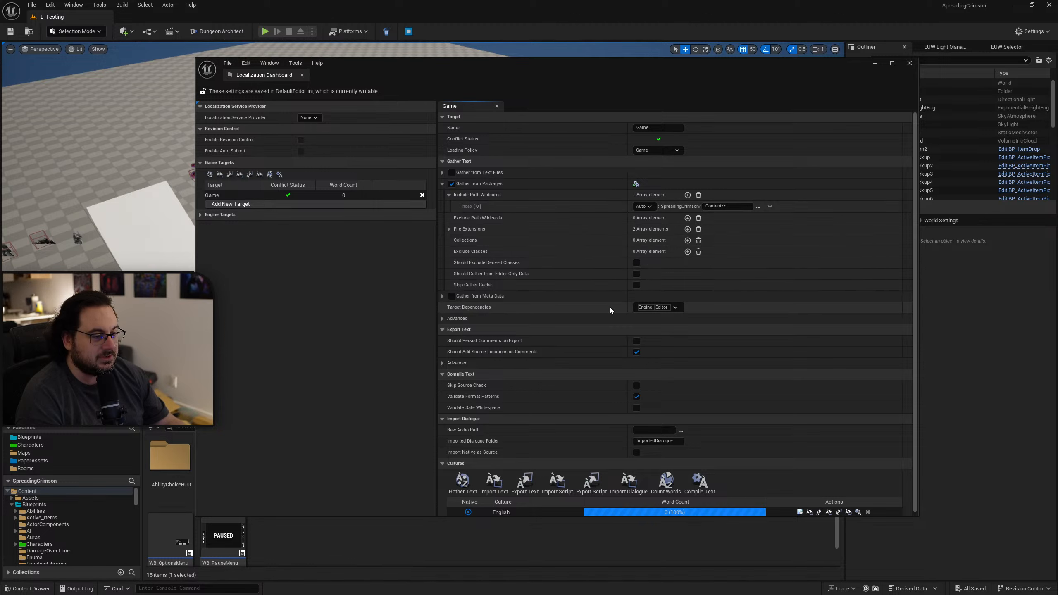
{"action": "scroll", "coordinate": [559, 272], "scroll_direction": "down", "scroll_amount": 1}
{"action": "left_click", "coordinate": [463, 462]}
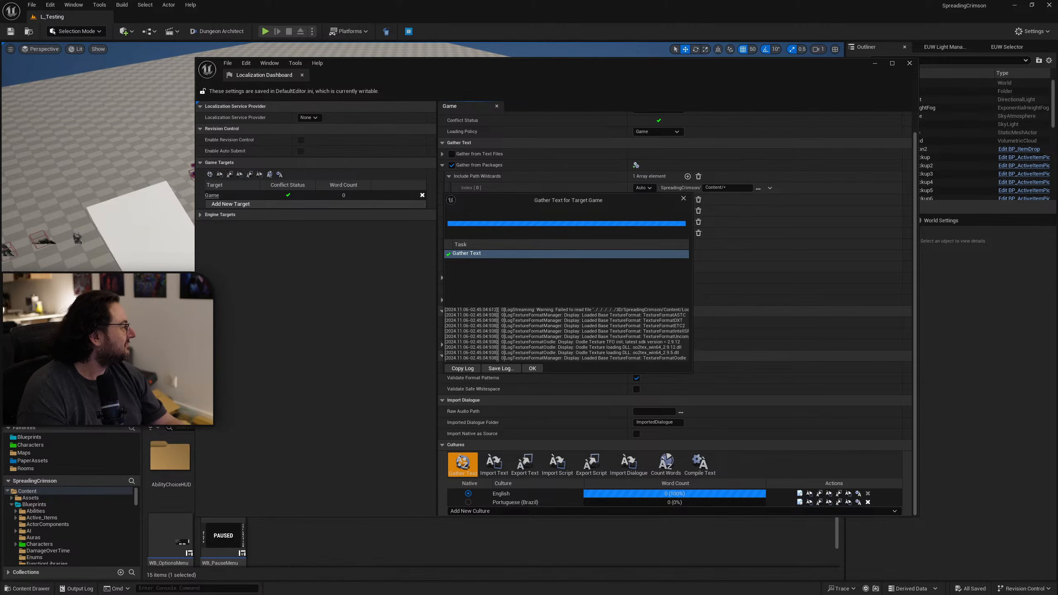
{"action": "left_click_drag", "start_coordinate": [1057, 292], "coordinate": [635, 84]}
{"action": "double_click", "coordinate": [635, 84]}
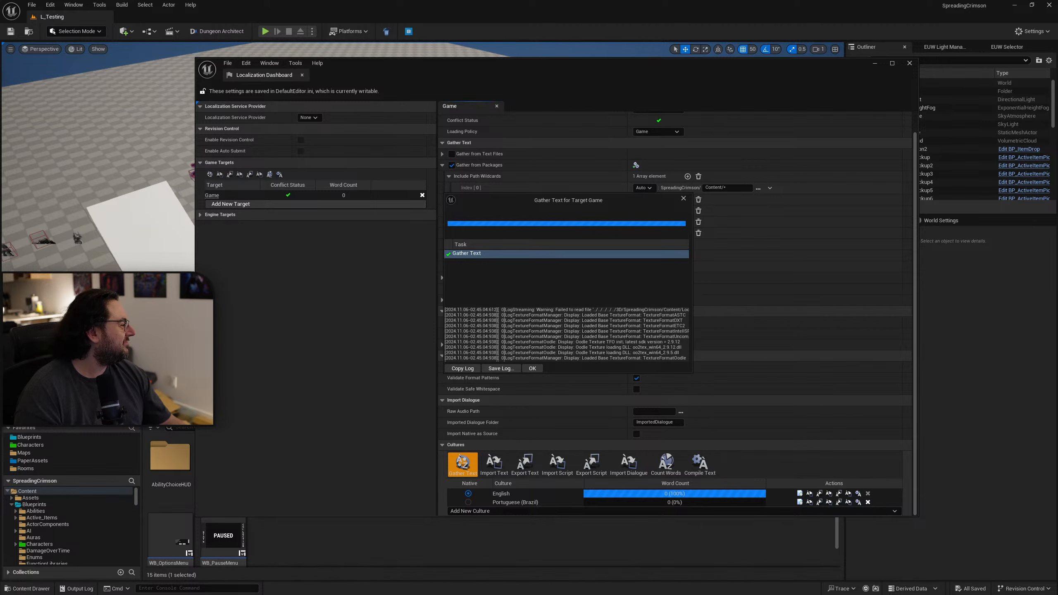
{"action": "key", "text": "alt+Tab"}
{"action": "double_click", "coordinate": [816, 89]}
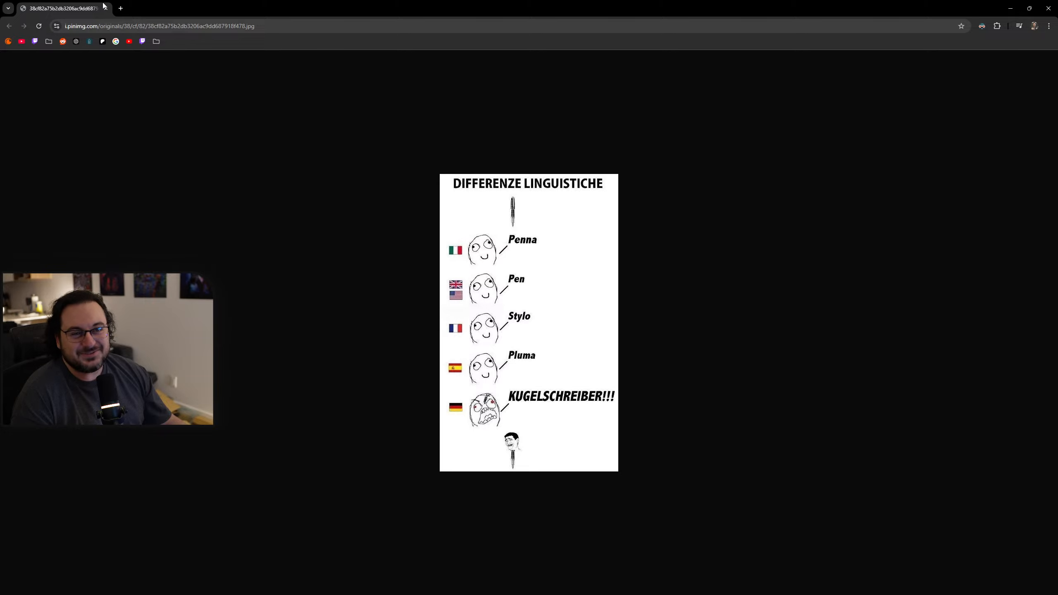
{"action": "middle_click", "coordinate": [70, 9]}
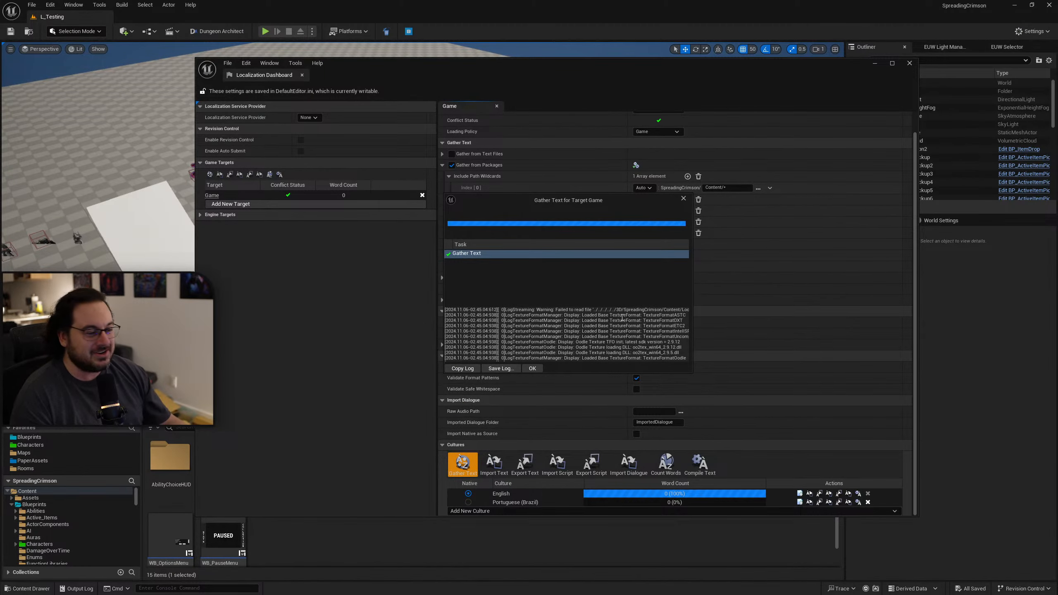
Open the Portuguese (Brazil) translations of the Game target, show the untranslated entries and maximize the translation editor.
{"action": "left_click", "coordinate": [531, 368]}
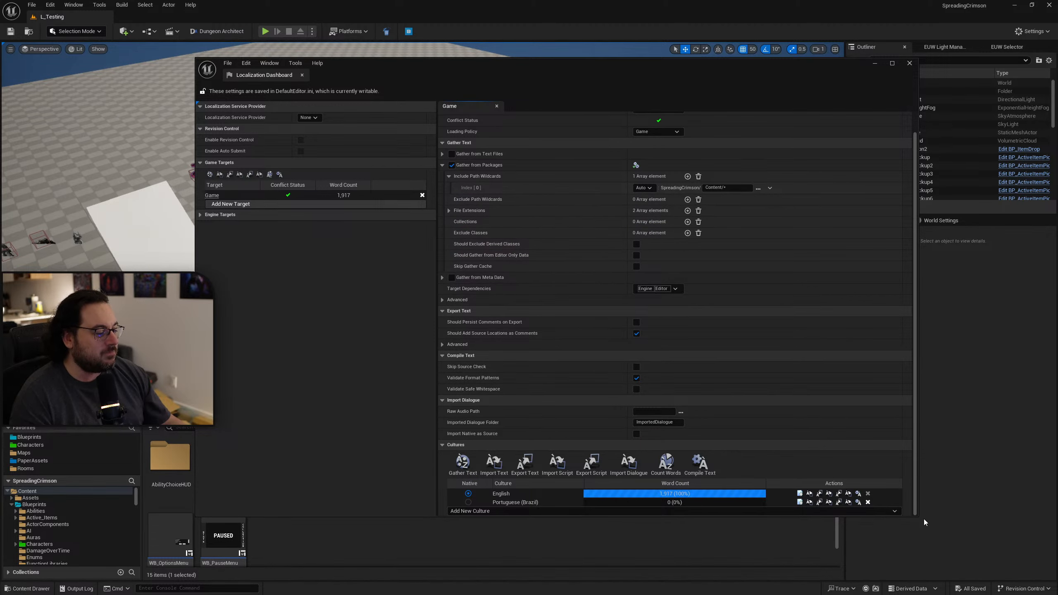
{"action": "left_click_drag", "start_coordinate": [914, 517], "coordinate": [914, 556]}
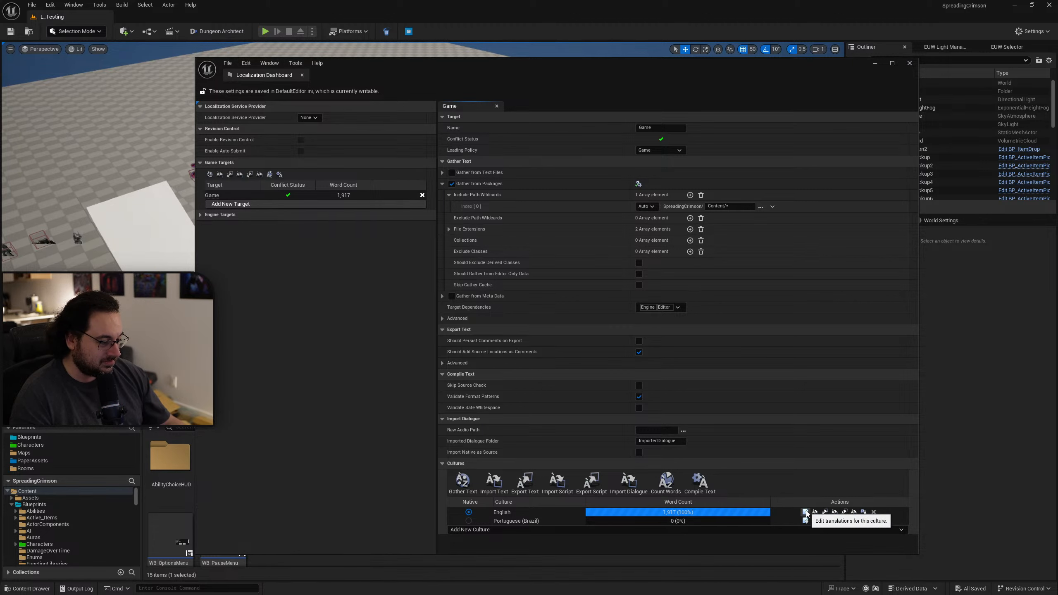
{"action": "left_click", "coordinate": [805, 521]}
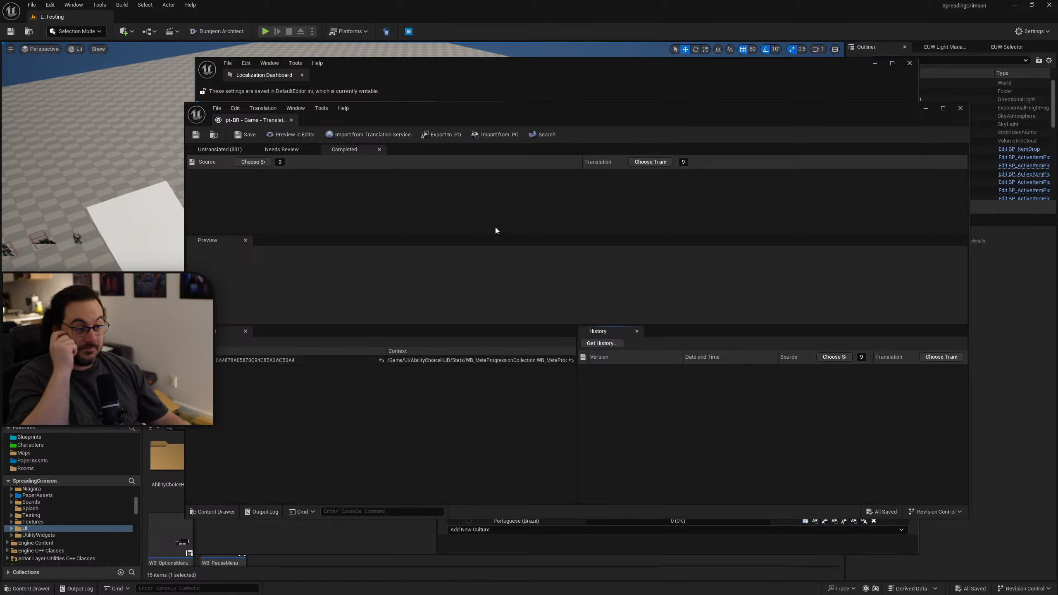
{"action": "left_click", "coordinate": [225, 151]}
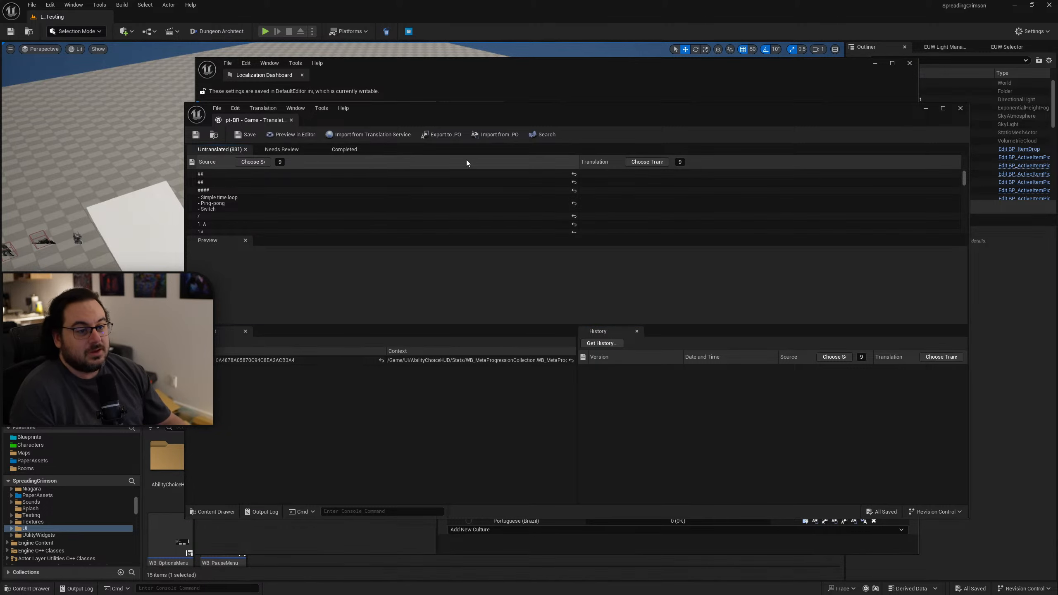
{"action": "left_click_drag", "start_coordinate": [652, 80], "coordinate": [420, 129]}
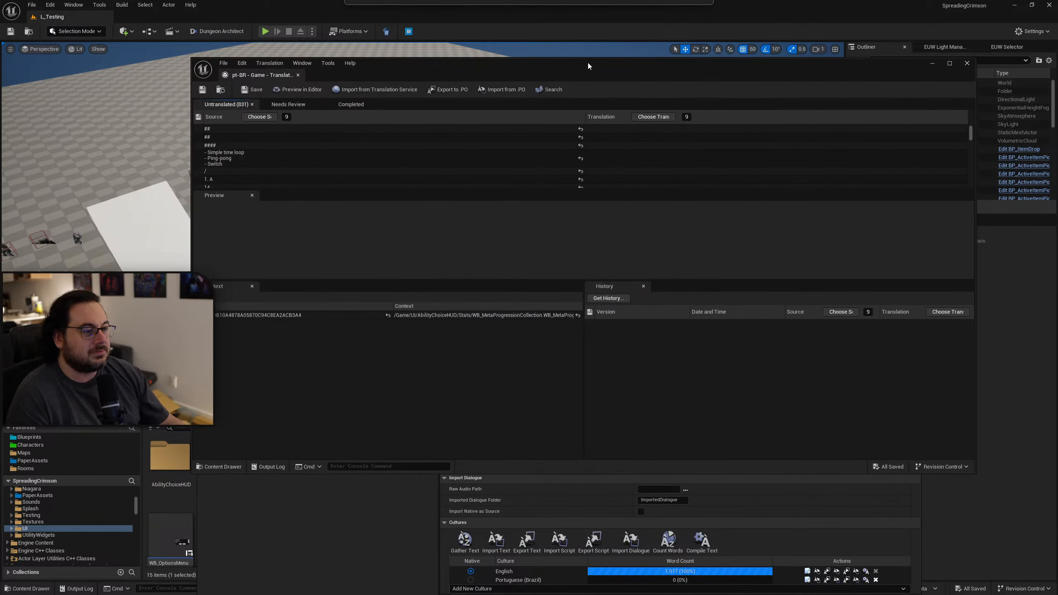
{"action": "double_click", "coordinate": [588, 63]}
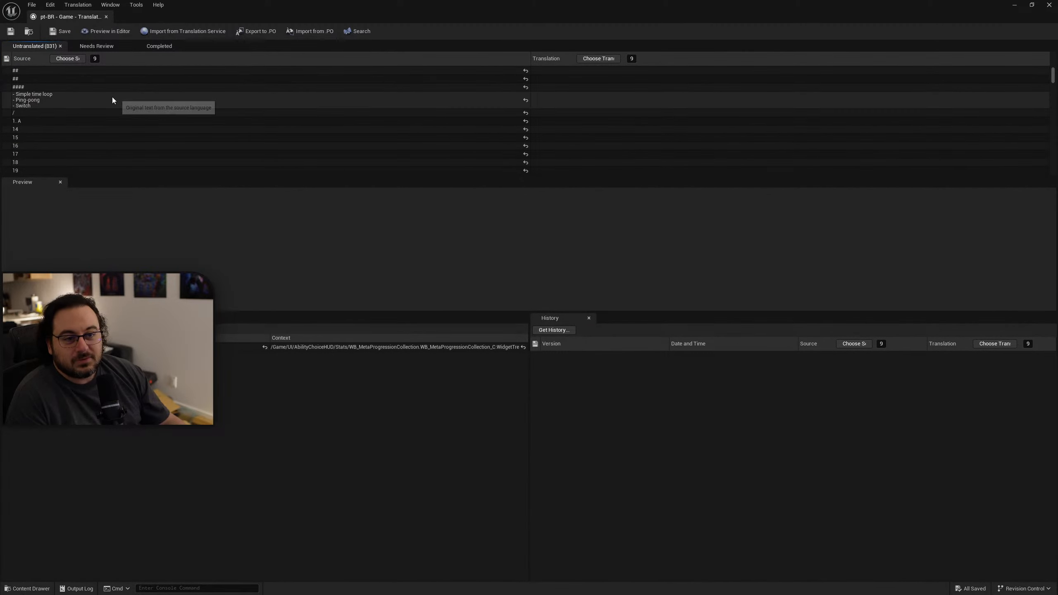
Examine the untranslated Portuguese (Brazil) source entries and the context paths showing which assets they come from.
{"action": "left_click", "coordinate": [113, 97]}
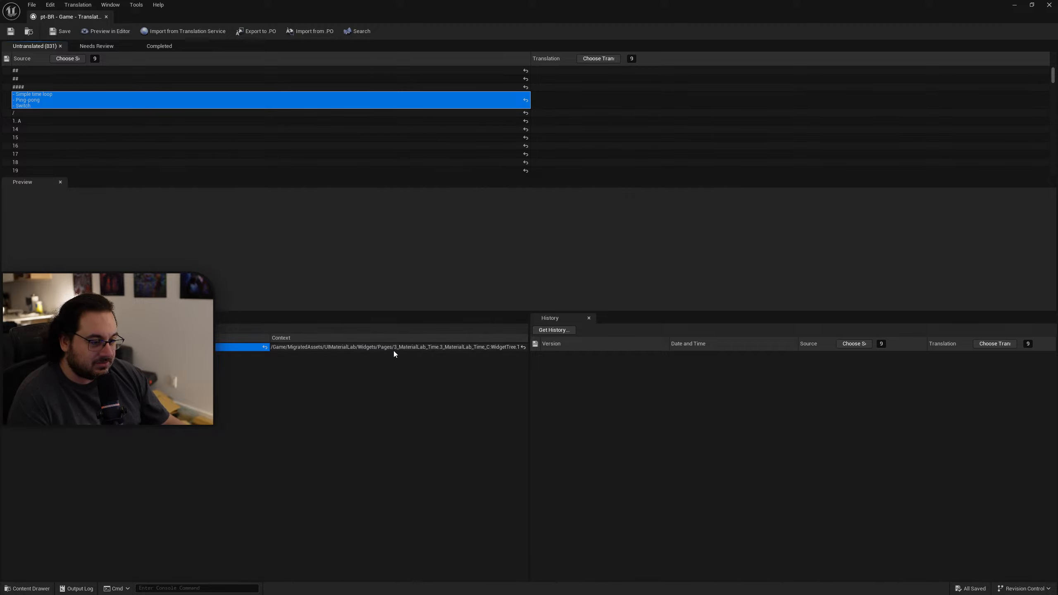
{"action": "left_click", "coordinate": [104, 77]}
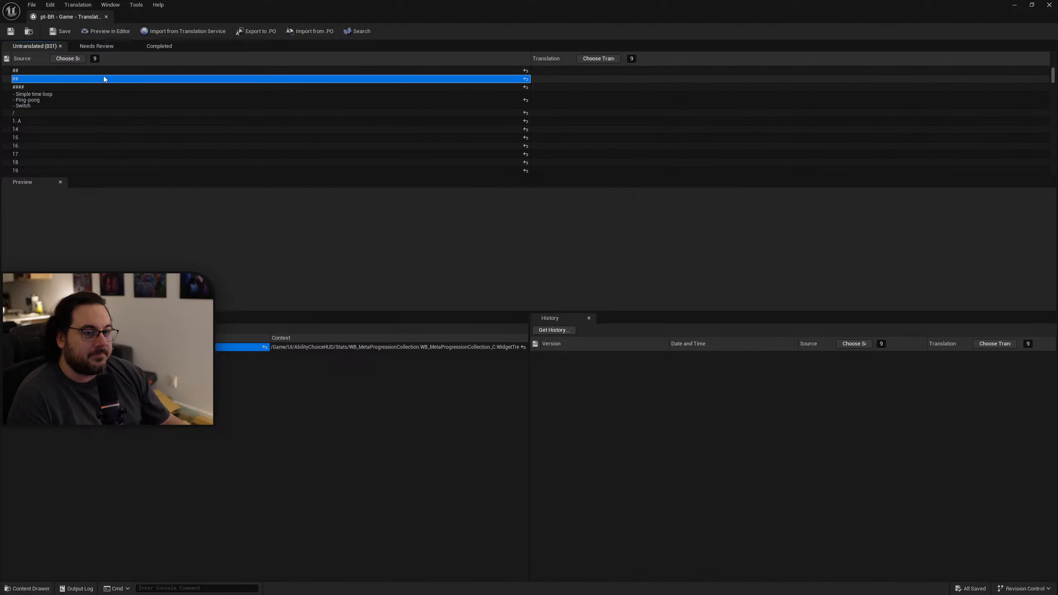
{"action": "scroll", "coordinate": [153, 130], "scroll_direction": "down", "scroll_amount": 3}
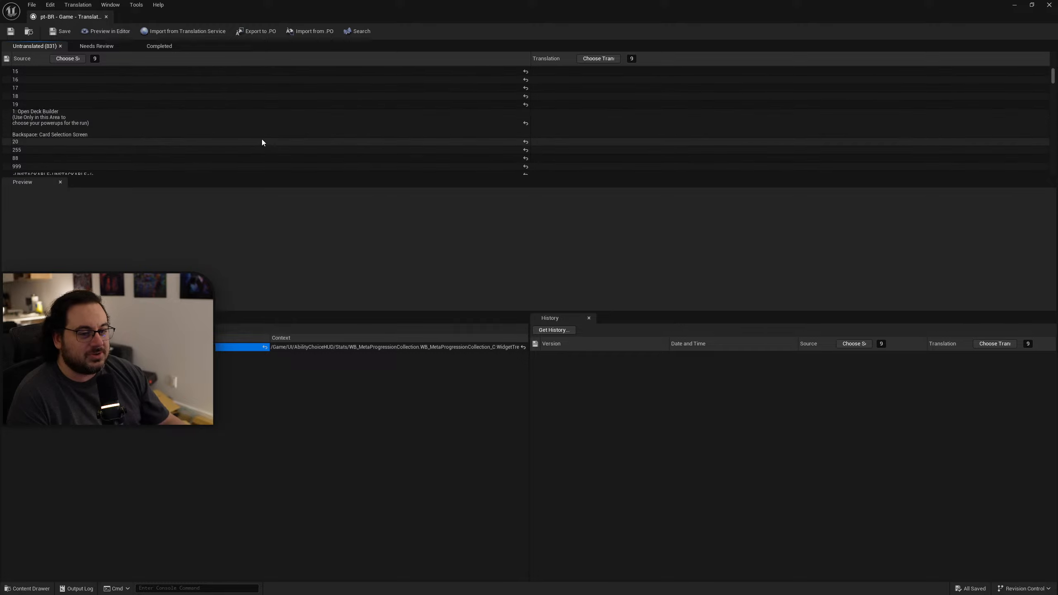
{"action": "scroll", "coordinate": [264, 137], "scroll_direction": "down", "scroll_amount": 10}
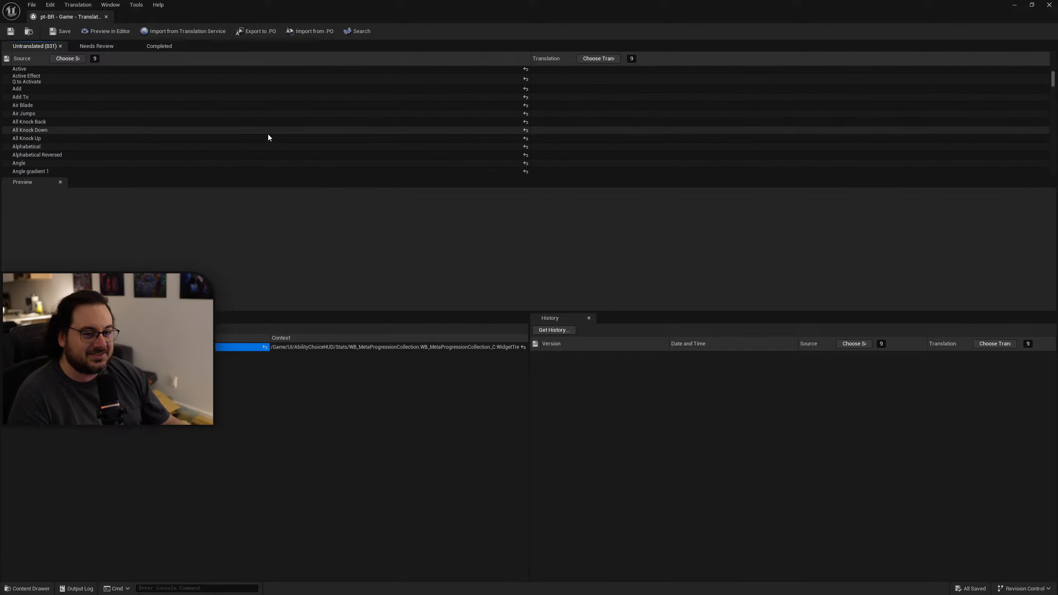
{"action": "scroll", "coordinate": [276, 134], "scroll_direction": "up", "scroll_amount": 15}
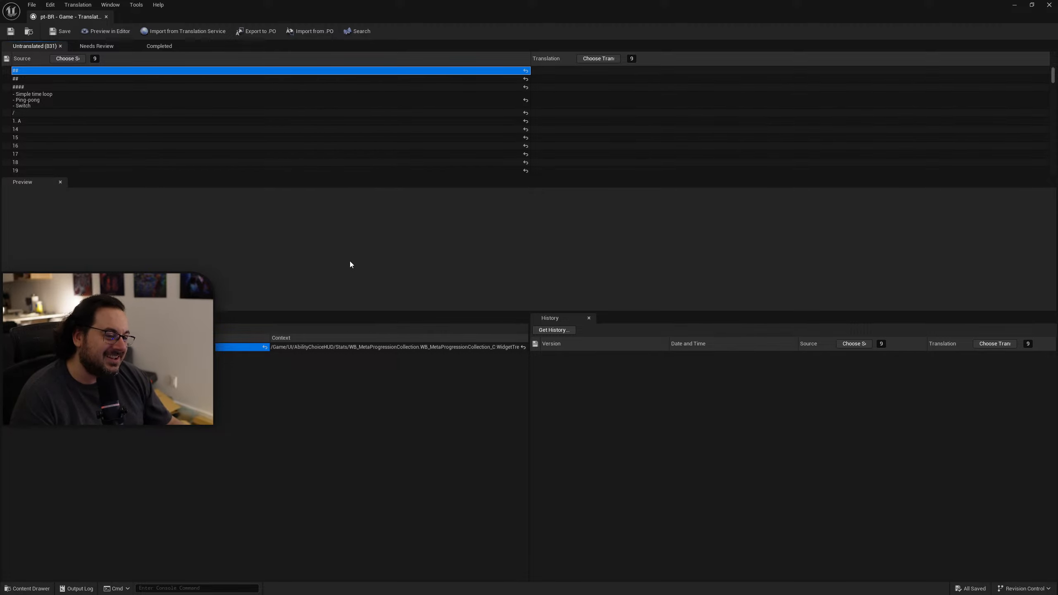
{"action": "double_click", "coordinate": [327, 349]}
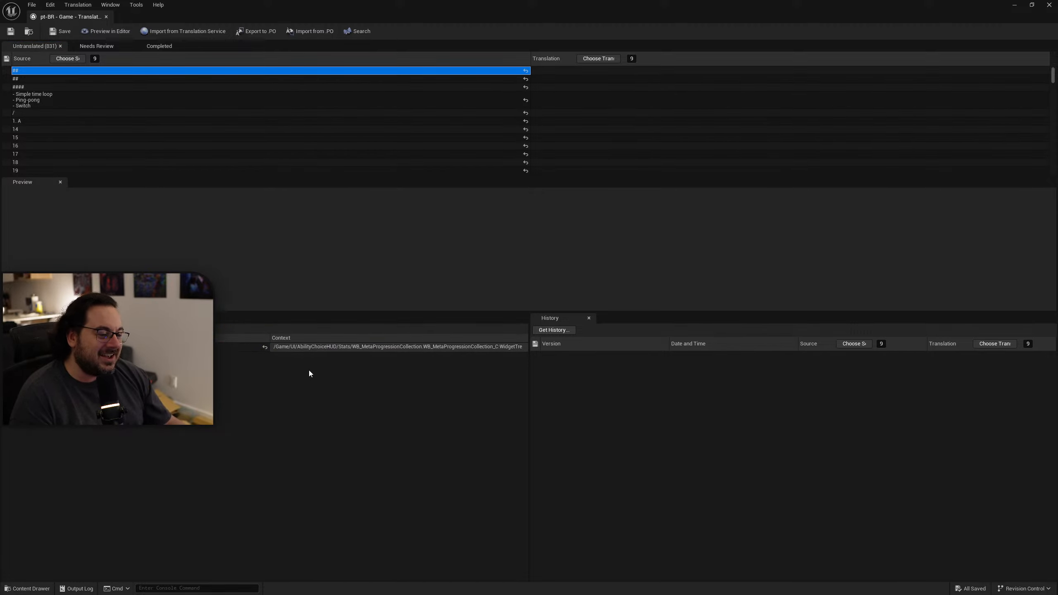
{"action": "left_click", "coordinate": [225, 348]}
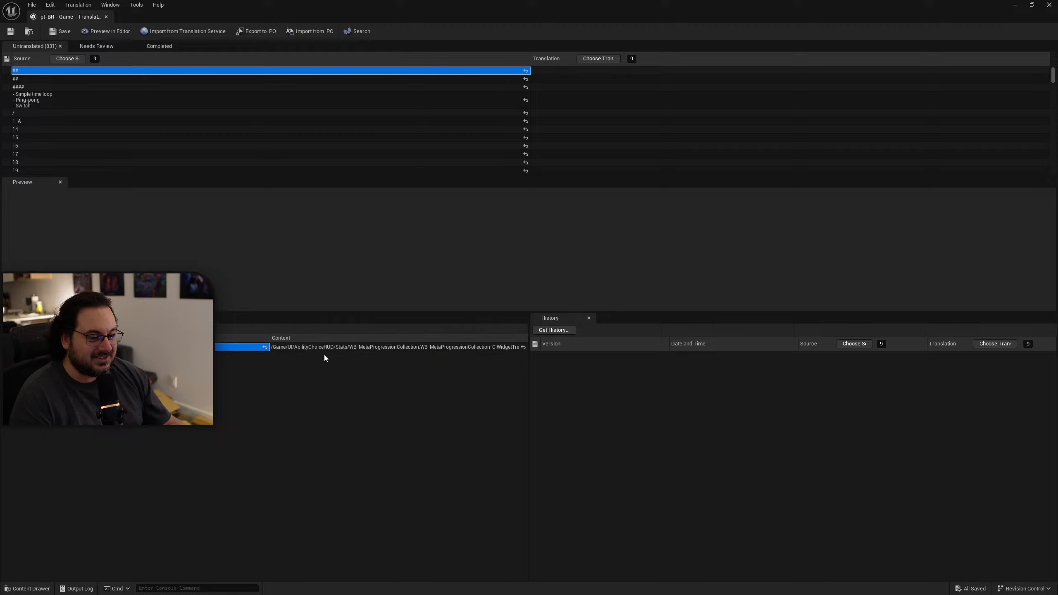
{"action": "left_click", "coordinate": [306, 349]}
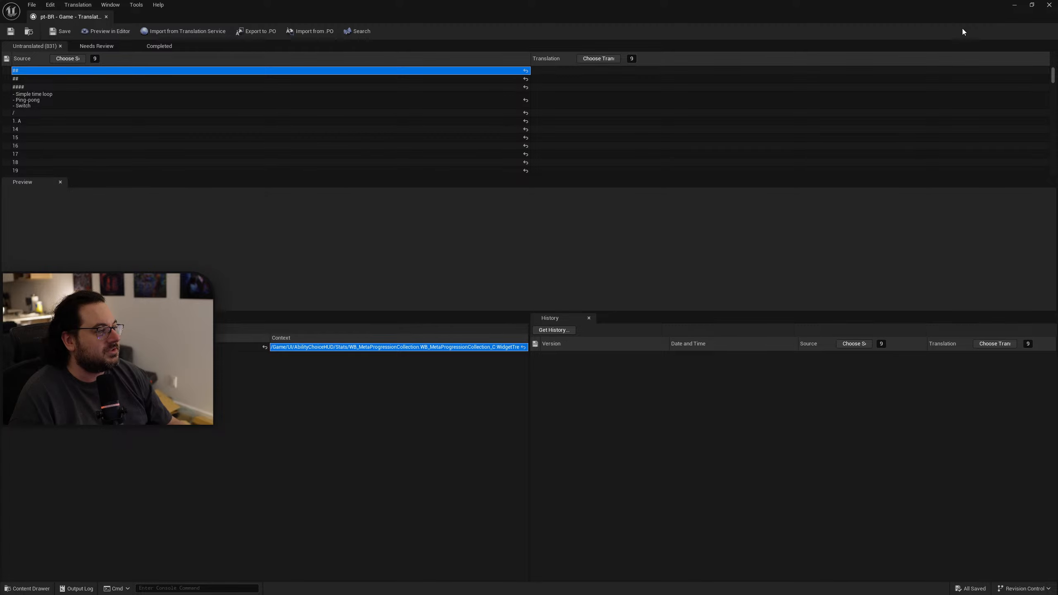
Close the translation editor and set the package include path to the Content/Blueprints/Abilities folder.
{"action": "left_click_drag", "start_coordinate": [963, 32], "coordinate": [933, 122]}
{"action": "left_click", "coordinate": [946, 99]}
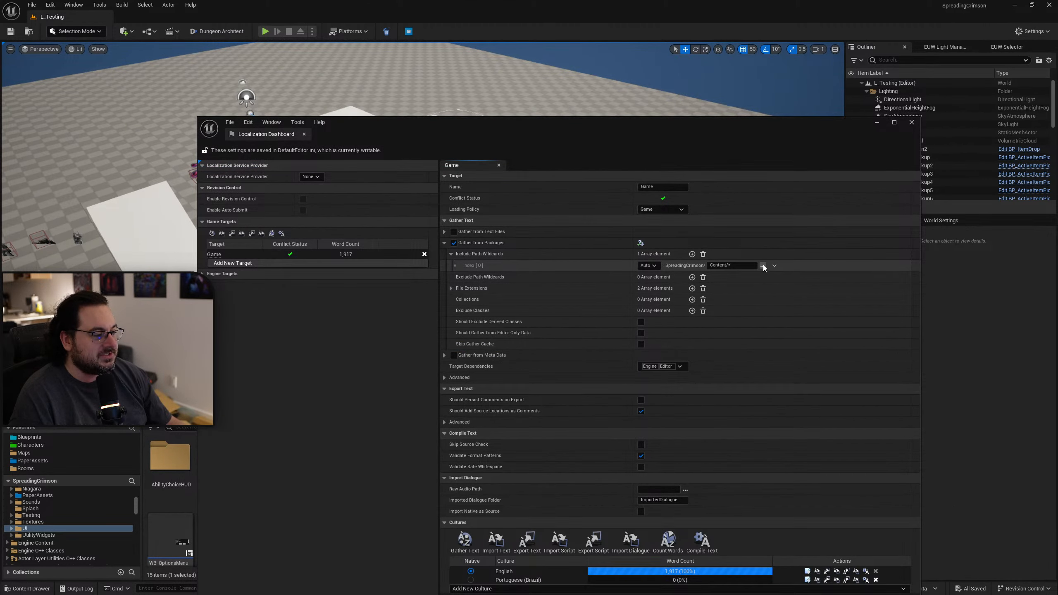
{"action": "left_click", "coordinate": [763, 265]}
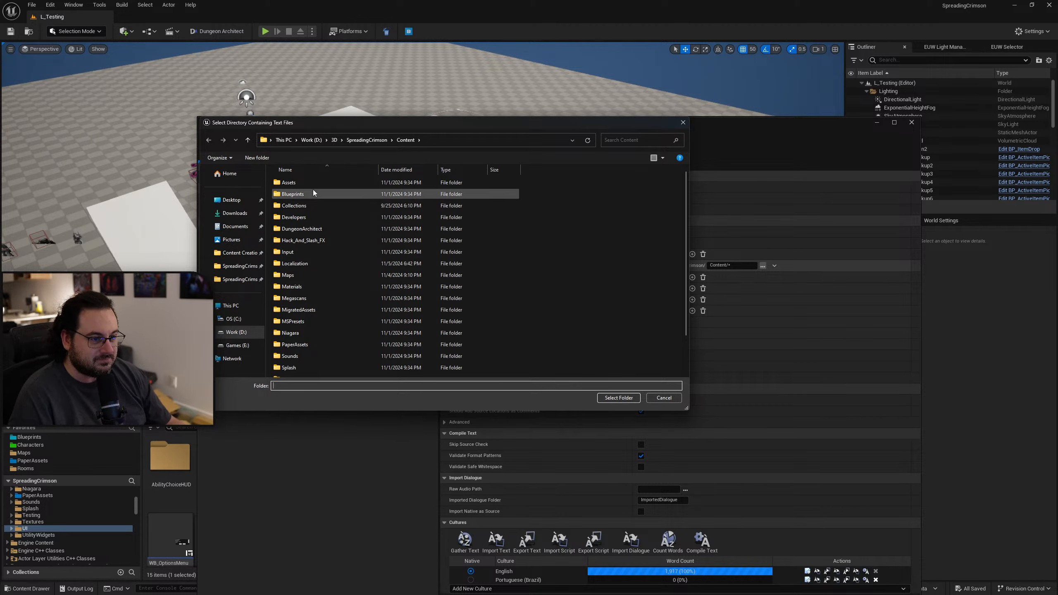
{"action": "double_click", "coordinate": [325, 195]}
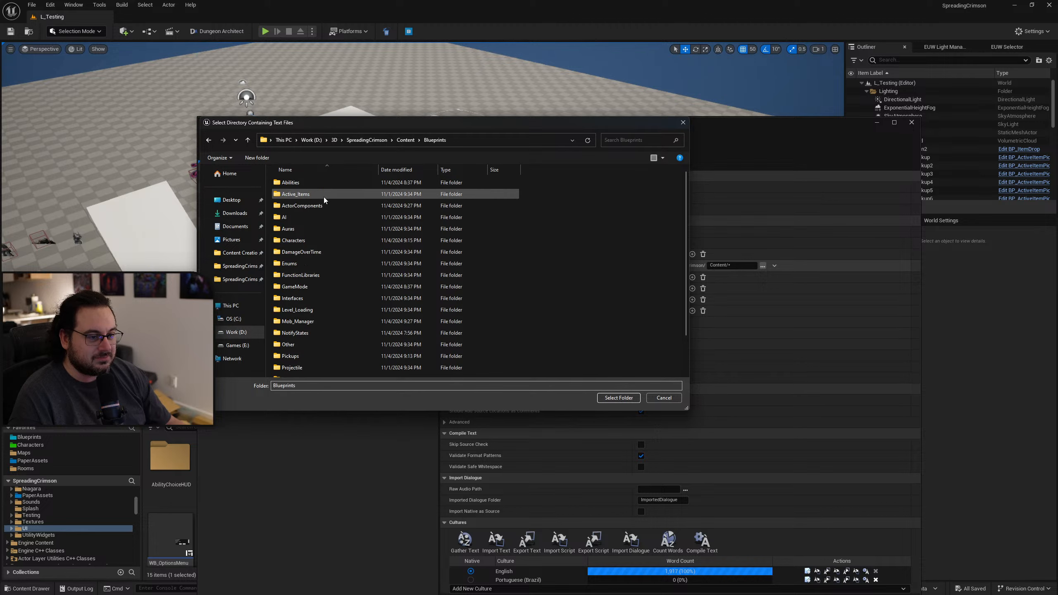
{"action": "double_click", "coordinate": [315, 184]}
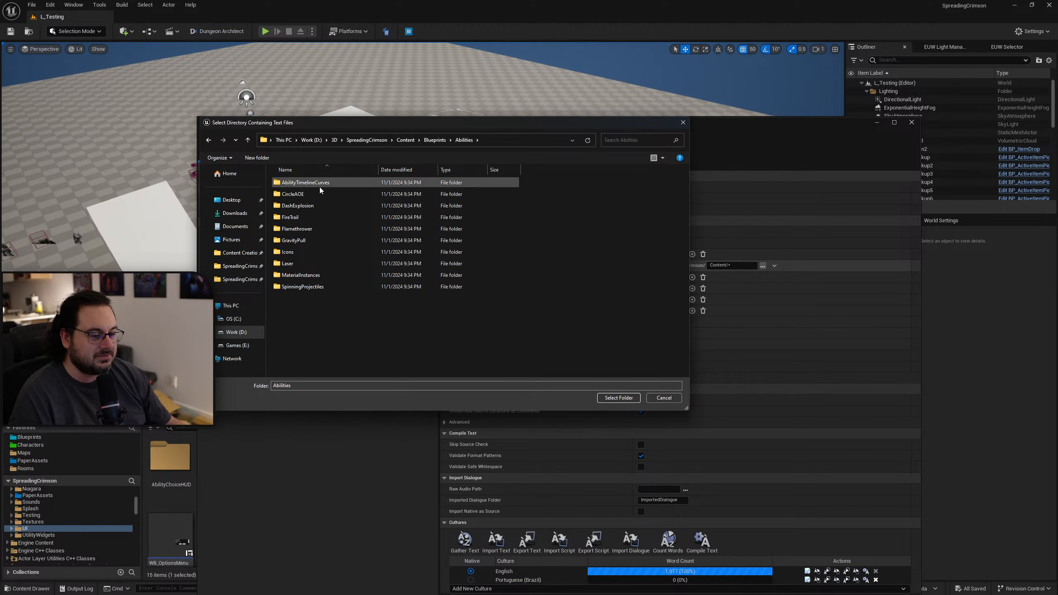
{"action": "left_click", "coordinate": [619, 398]}
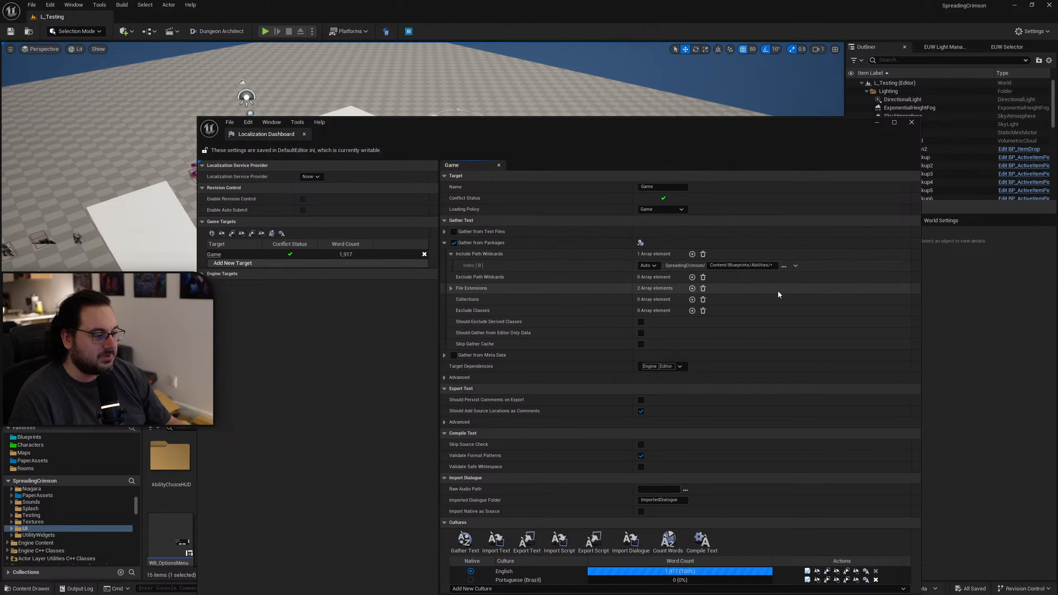
Gather text for all cultures of the Game target from the Abilities folder's packages.
{"action": "left_click_drag", "start_coordinate": [659, 132], "coordinate": [624, 77]}
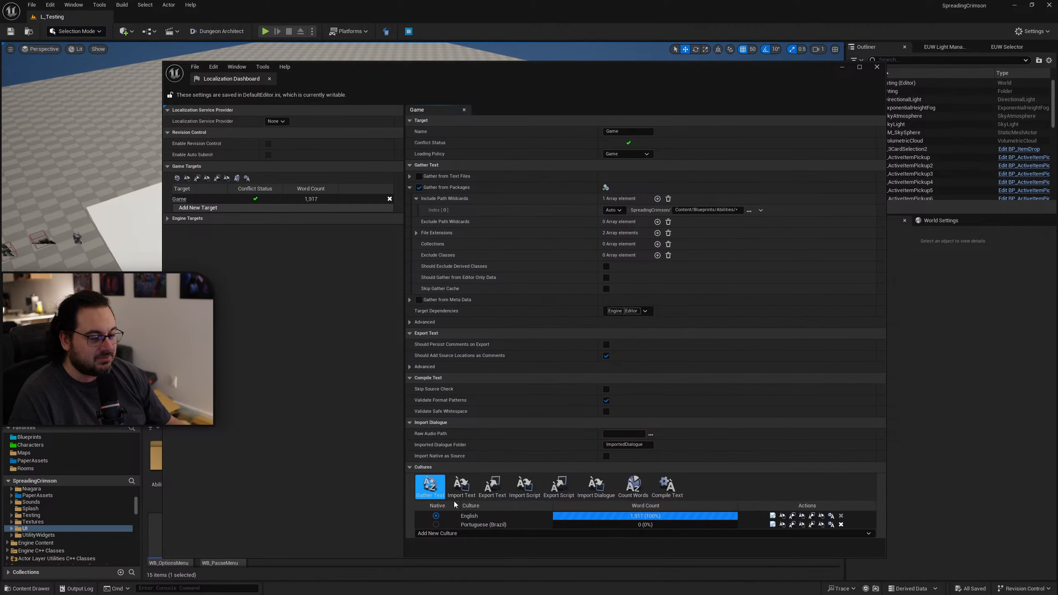
{"action": "left_click", "coordinate": [430, 488]}
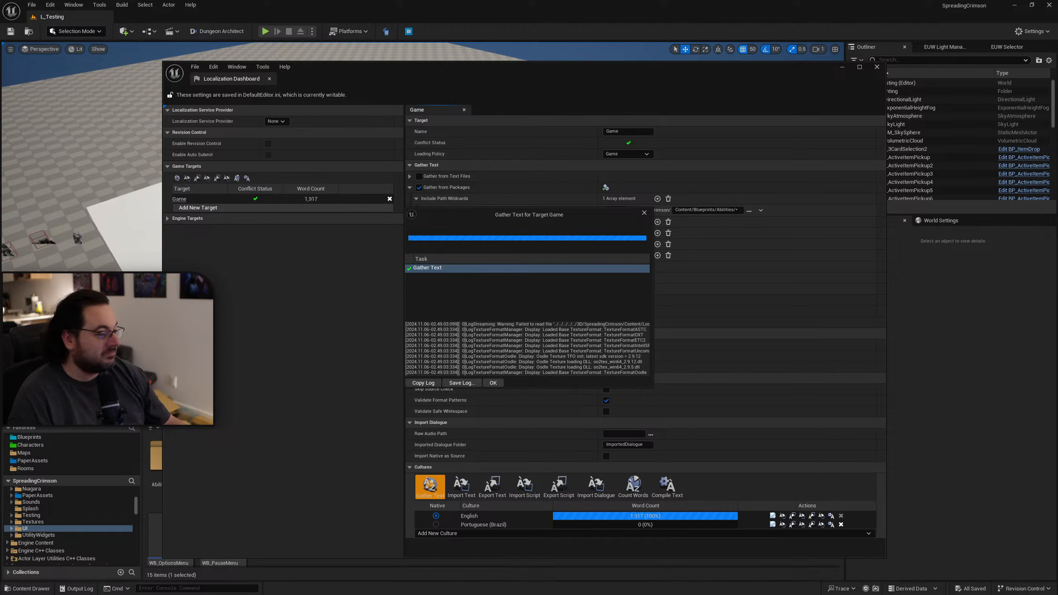
{"action": "left_click", "coordinate": [492, 383]}
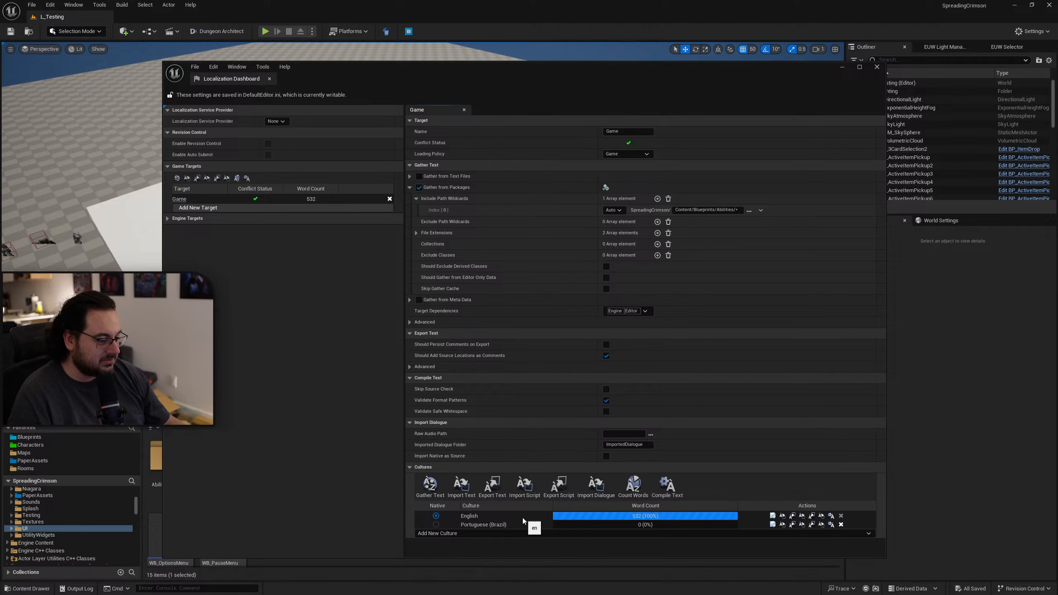
Open the Portuguese (Brazil) translations in a maximized editor and review the untranslated ability entries, including the contexts of Air Blade and Air Jumps.
{"action": "left_click", "coordinate": [772, 525]}
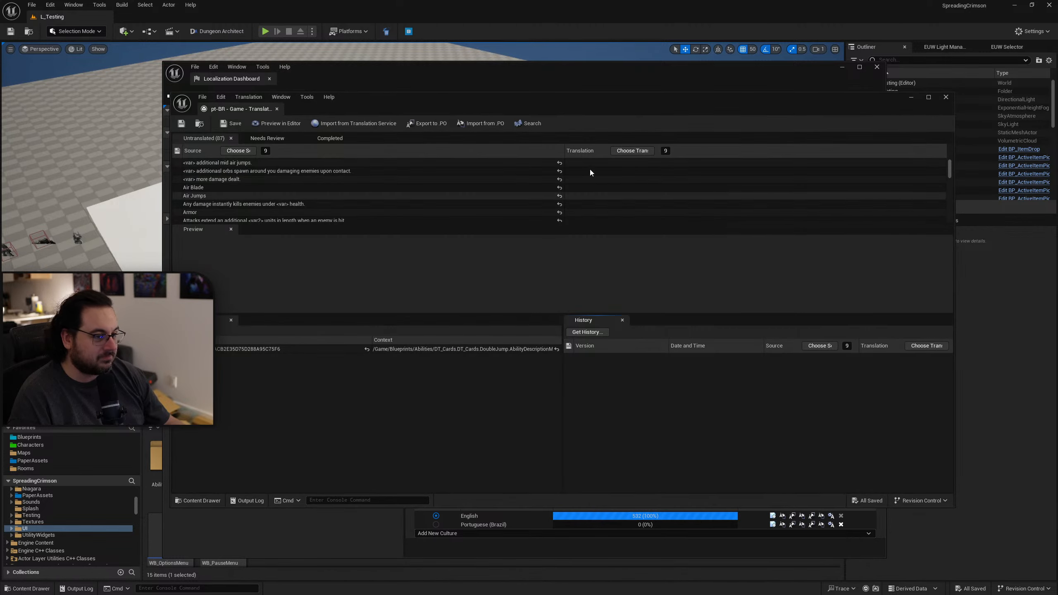
{"action": "double_click", "coordinate": [536, 97]}
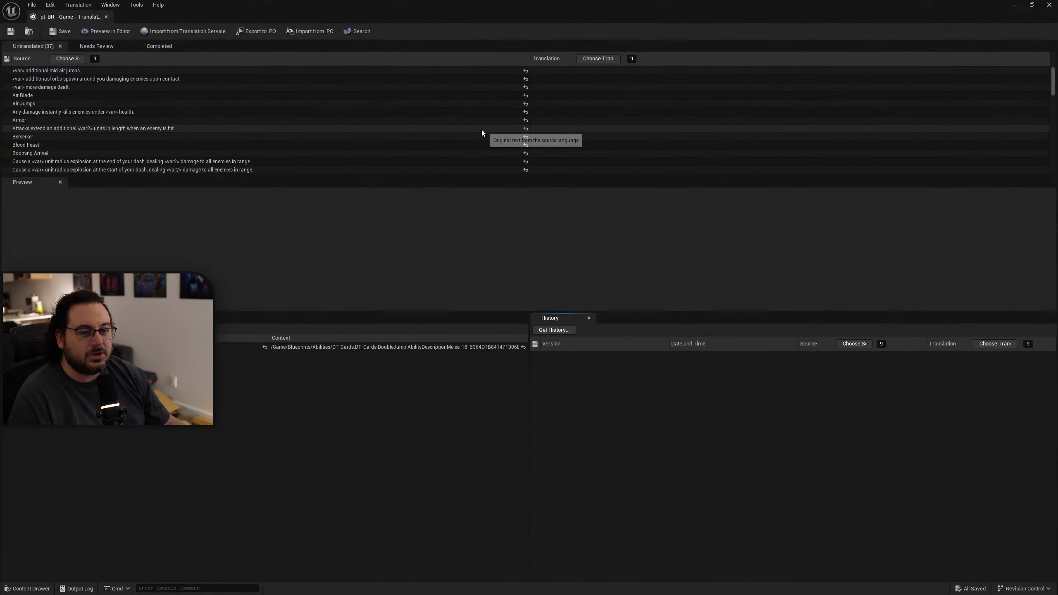
{"action": "left_click", "coordinate": [81, 96]}
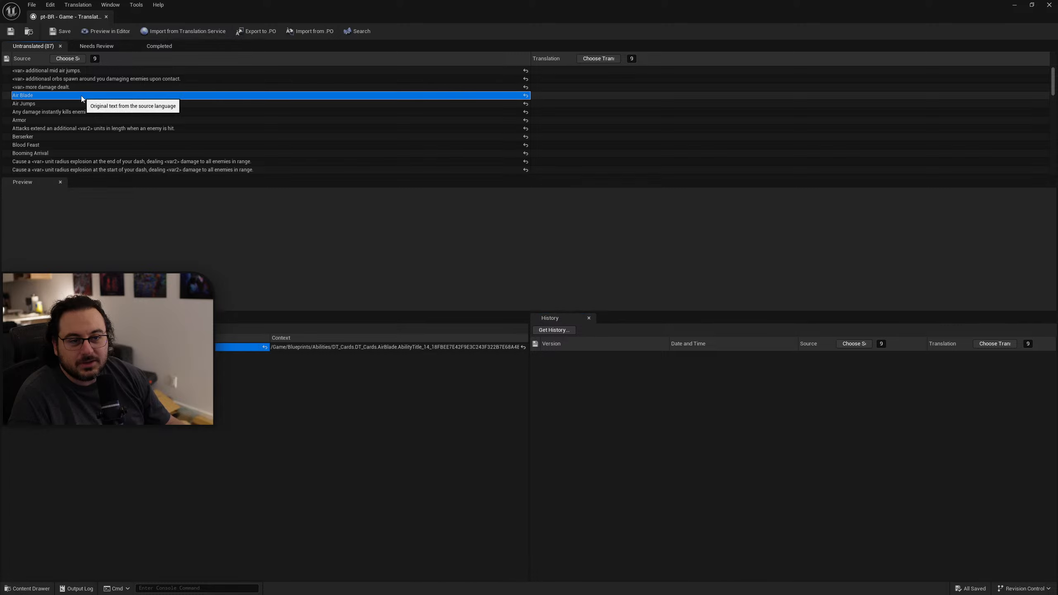
{"action": "left_click", "coordinate": [89, 103]}
{"action": "scroll", "coordinate": [204, 120], "scroll_direction": "down", "scroll_amount": 3}
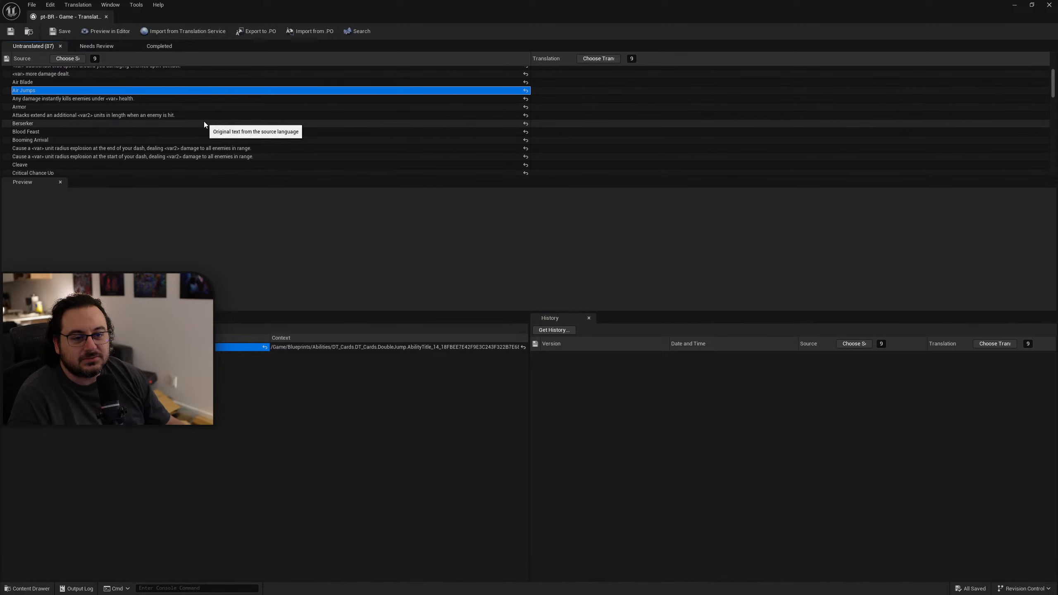
{"action": "scroll", "coordinate": [232, 133], "scroll_direction": "down", "scroll_amount": 8}
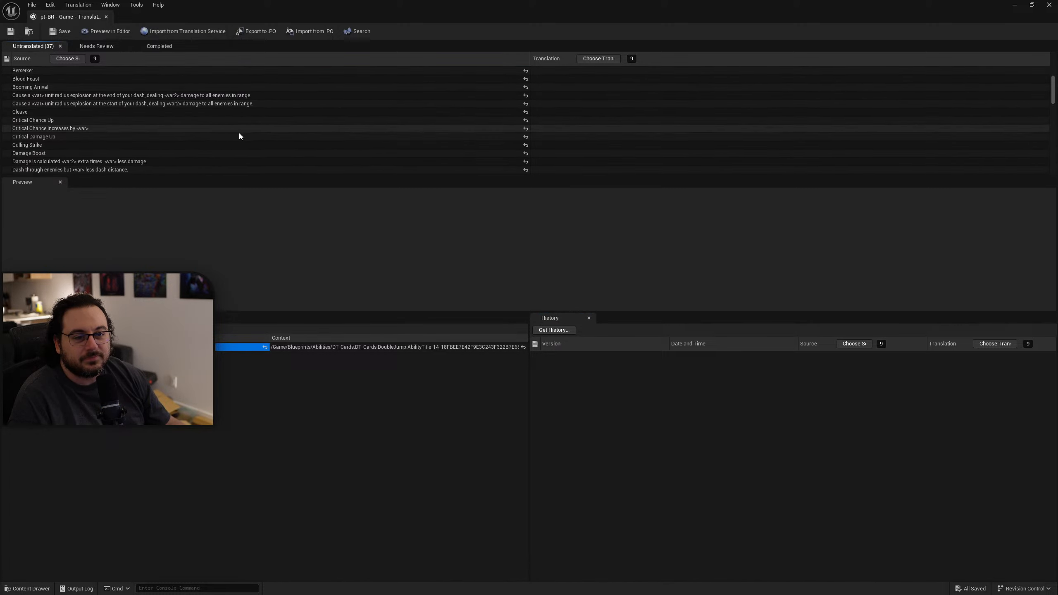
Review the untranslated ability titles and descriptions, including the <var> and <var2> placeholders in the source text.
{"action": "scroll", "coordinate": [299, 138], "scroll_direction": "down", "scroll_amount": 10}
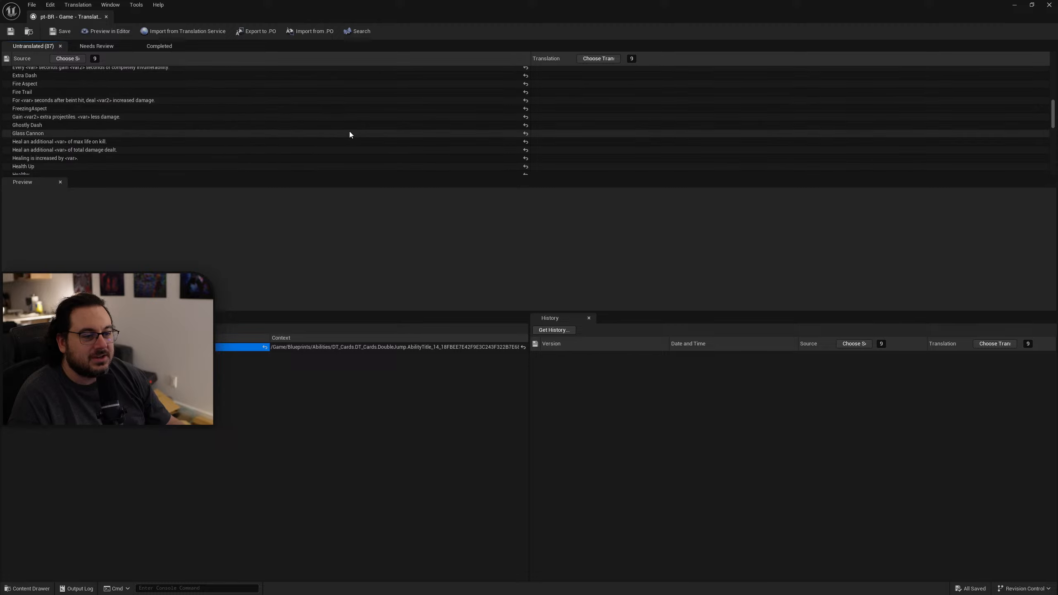
{"action": "scroll", "coordinate": [370, 140], "scroll_direction": "down", "scroll_amount": 15}
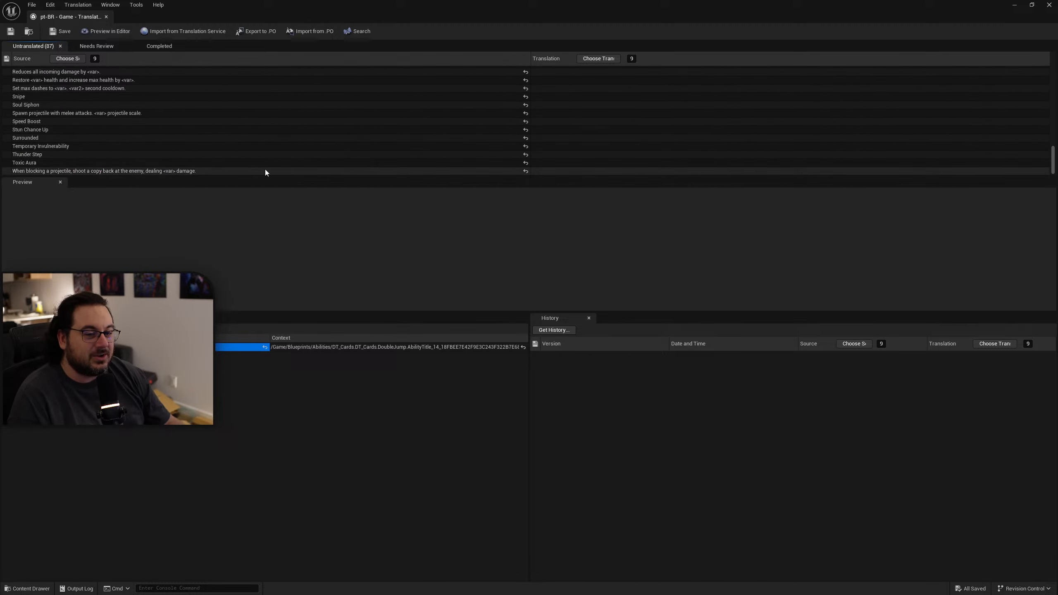
{"action": "scroll", "coordinate": [339, 141], "scroll_direction": "up", "scroll_amount": 20}
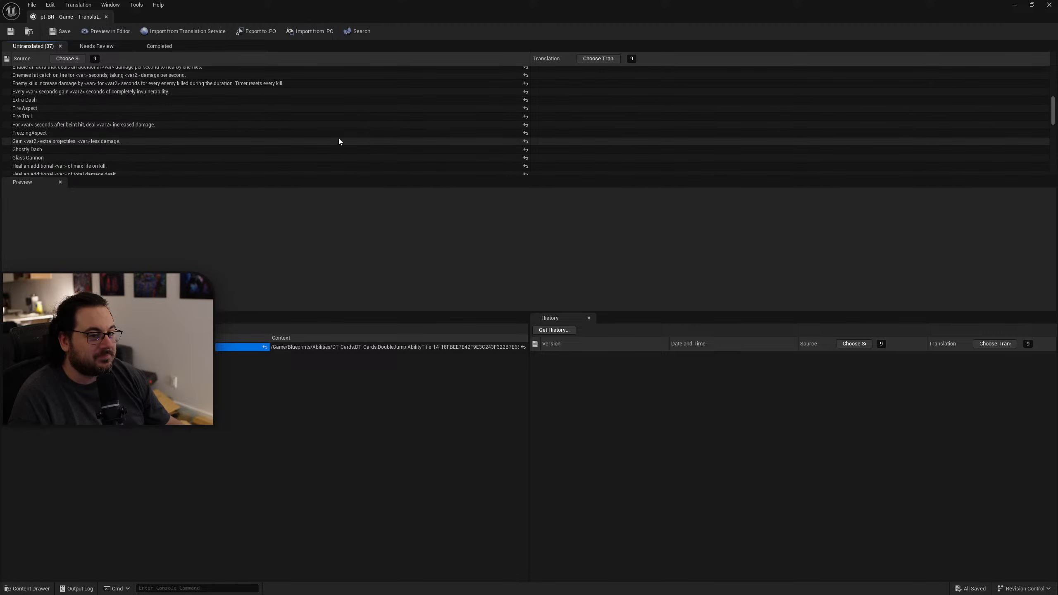
{"action": "scroll", "coordinate": [332, 139], "scroll_direction": "up", "scroll_amount": 3}
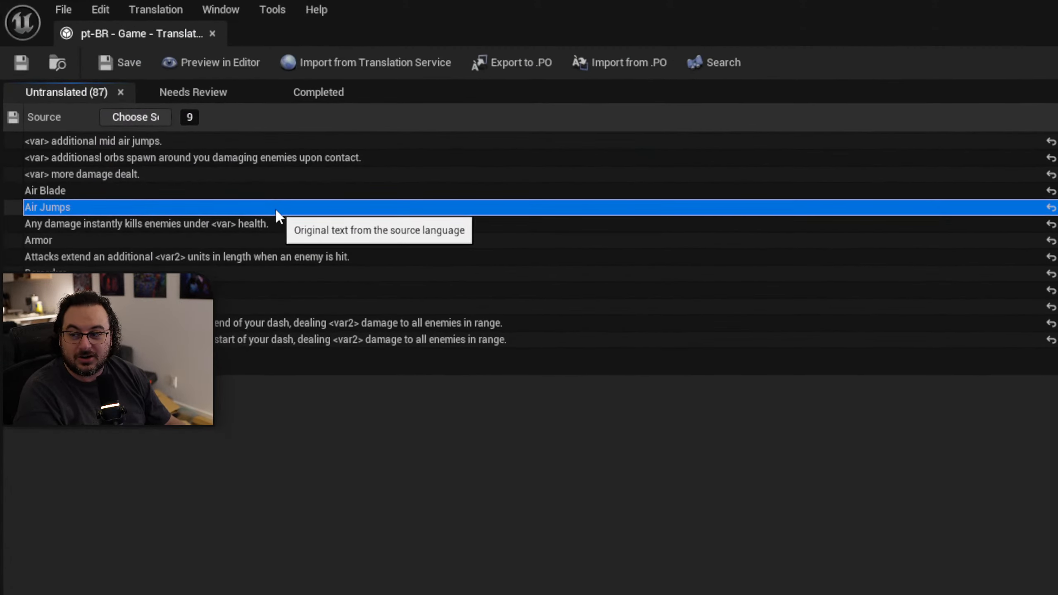
{"action": "scroll", "coordinate": [303, 189], "scroll_direction": "down", "scroll_amount": 3}
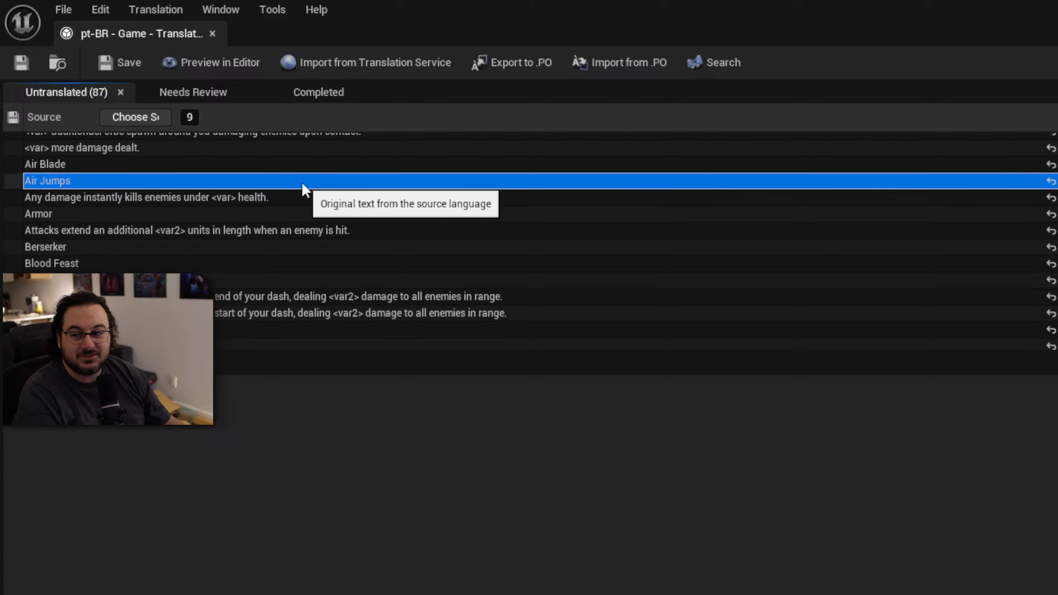
{"action": "scroll", "coordinate": [303, 188], "scroll_direction": "down", "scroll_amount": 3}
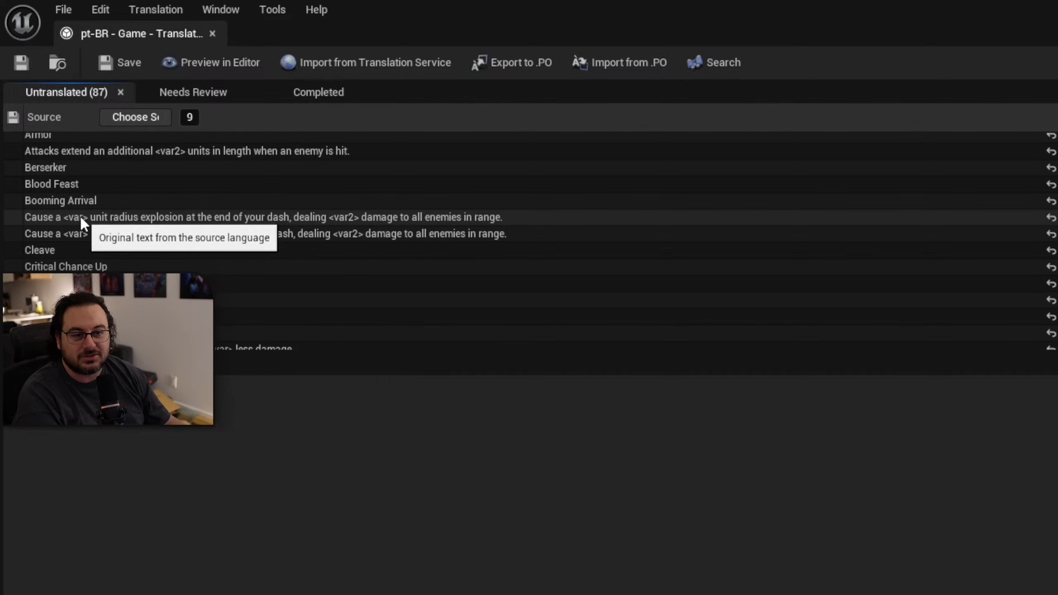
{"action": "scroll", "coordinate": [200, 213], "scroll_direction": "down", "scroll_amount": 3}
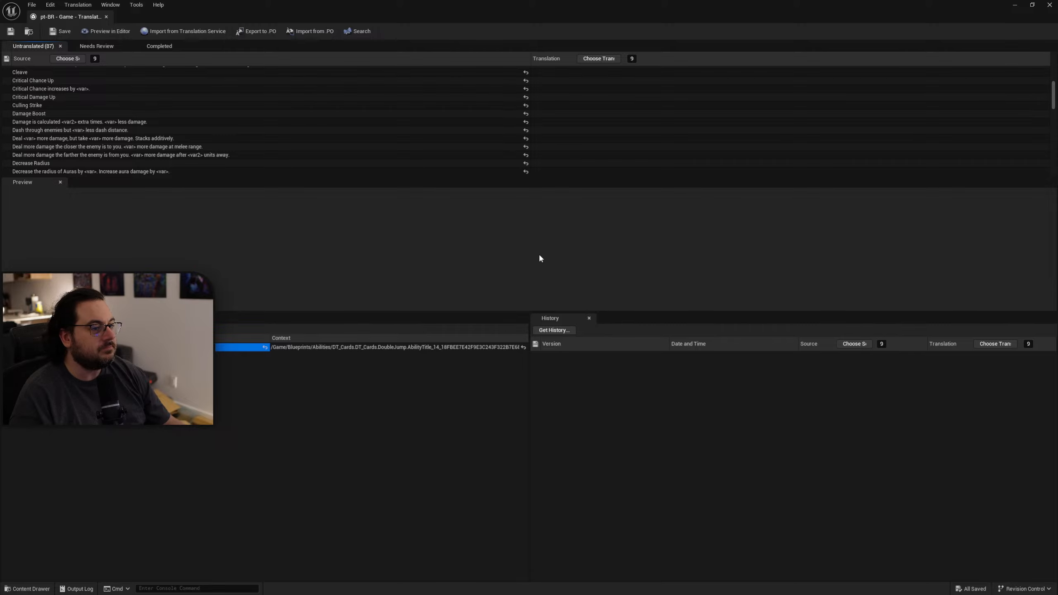
Close the translation editor and add a second package include path set to the Content/UI folder.
{"action": "left_click_drag", "start_coordinate": [488, 15], "coordinate": [518, 32]}
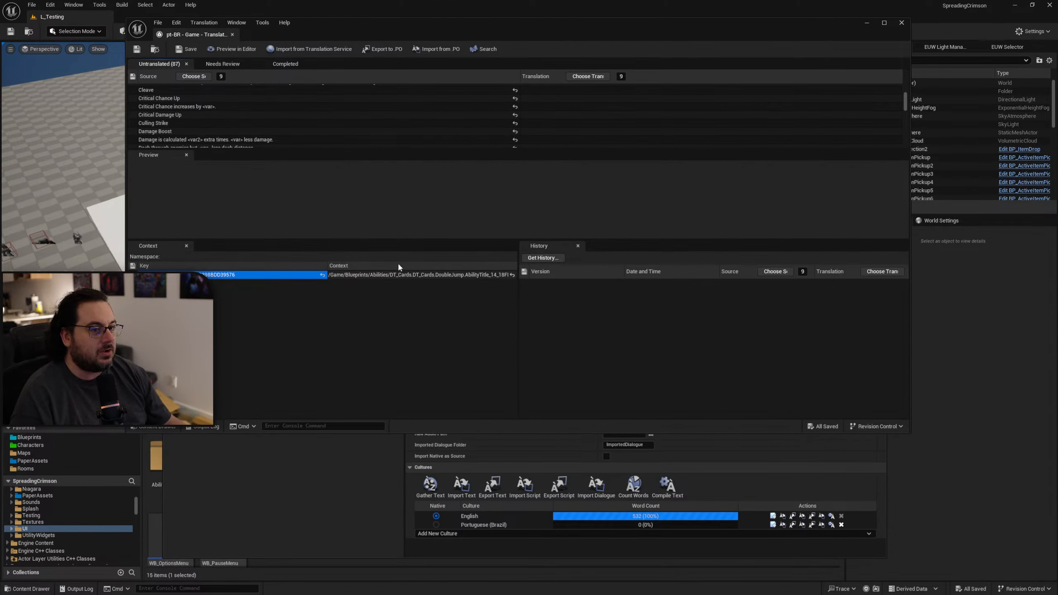
{"action": "left_click", "coordinate": [901, 24]}
{"action": "left_click", "coordinate": [657, 199]}
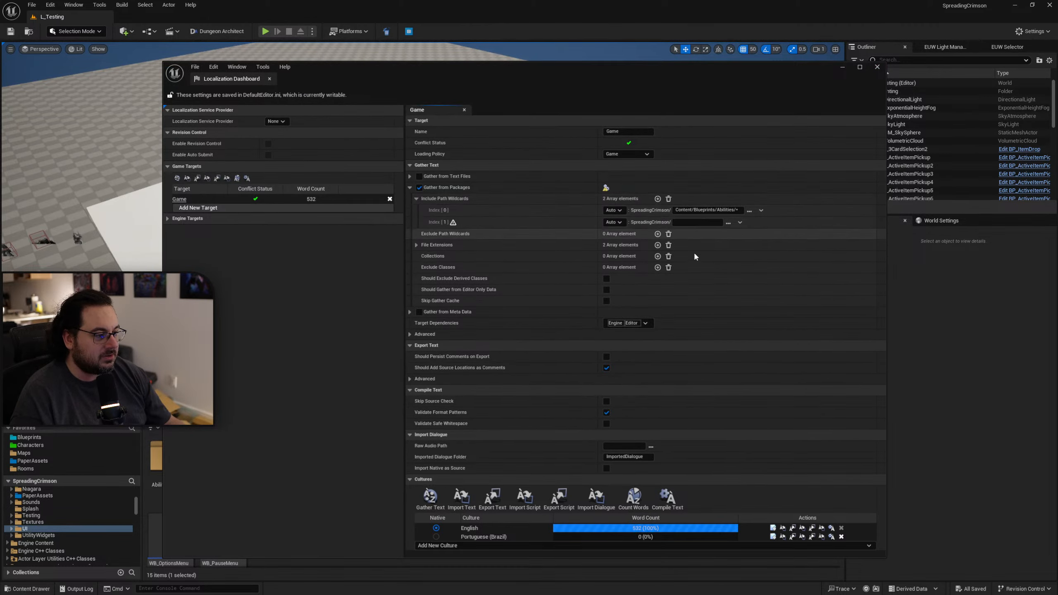
{"action": "left_click", "coordinate": [729, 222]}
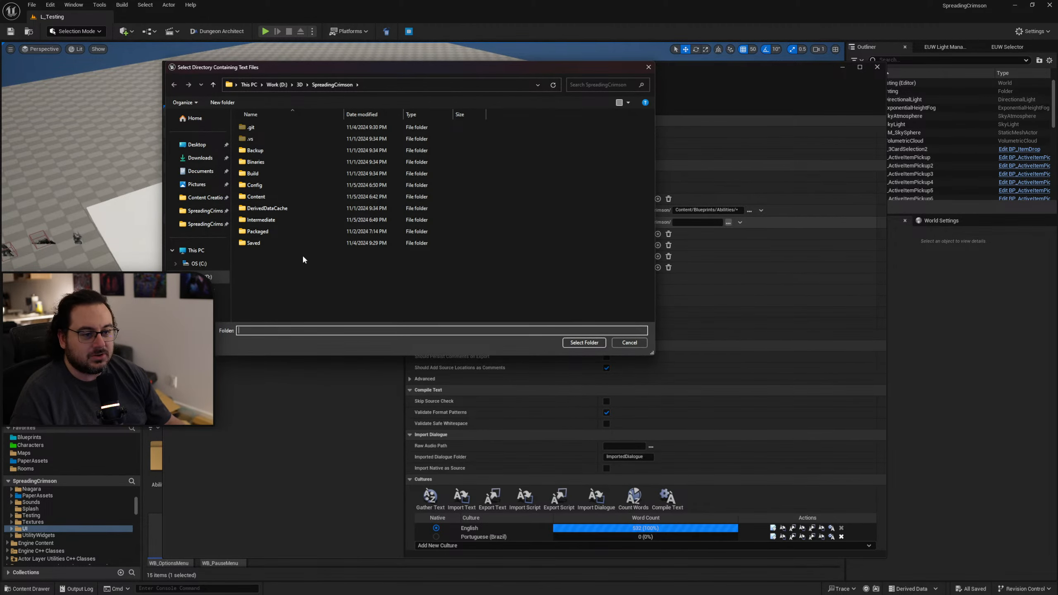
{"action": "double_click", "coordinate": [268, 194]}
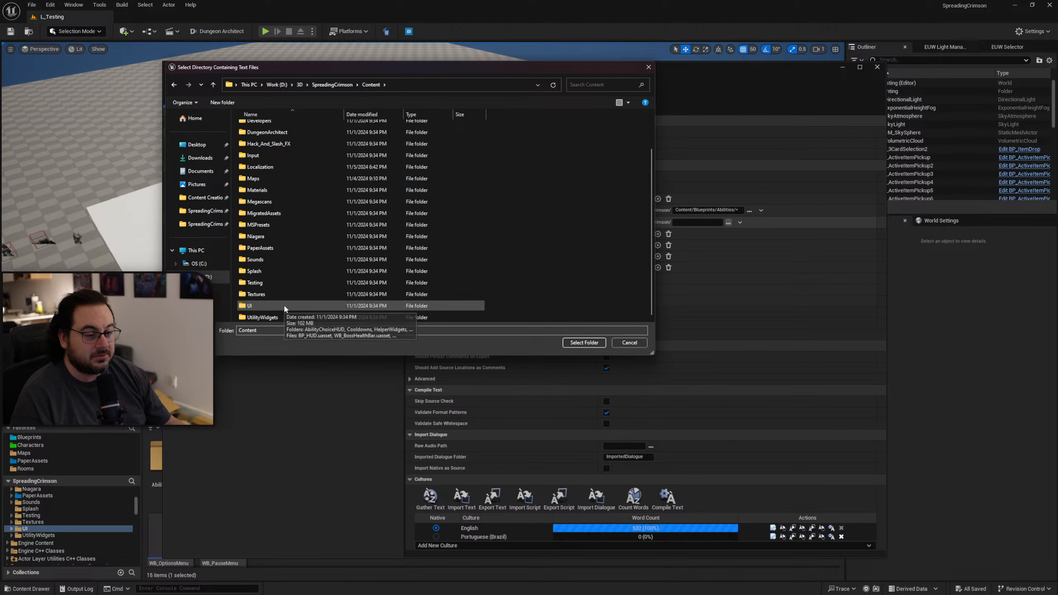
{"action": "double_click", "coordinate": [285, 307]}
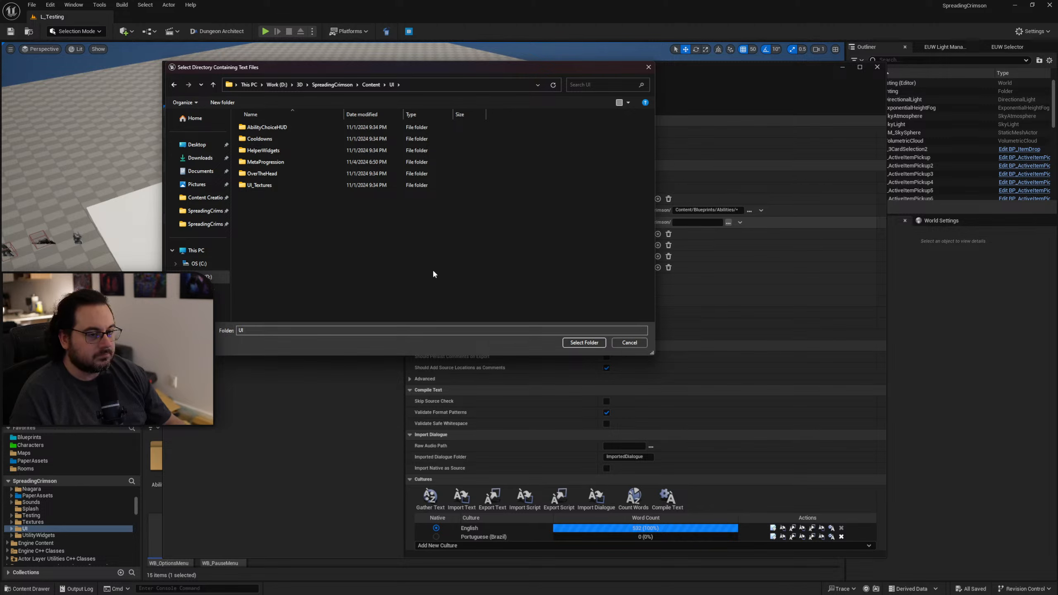
{"action": "left_click", "coordinate": [584, 342]}
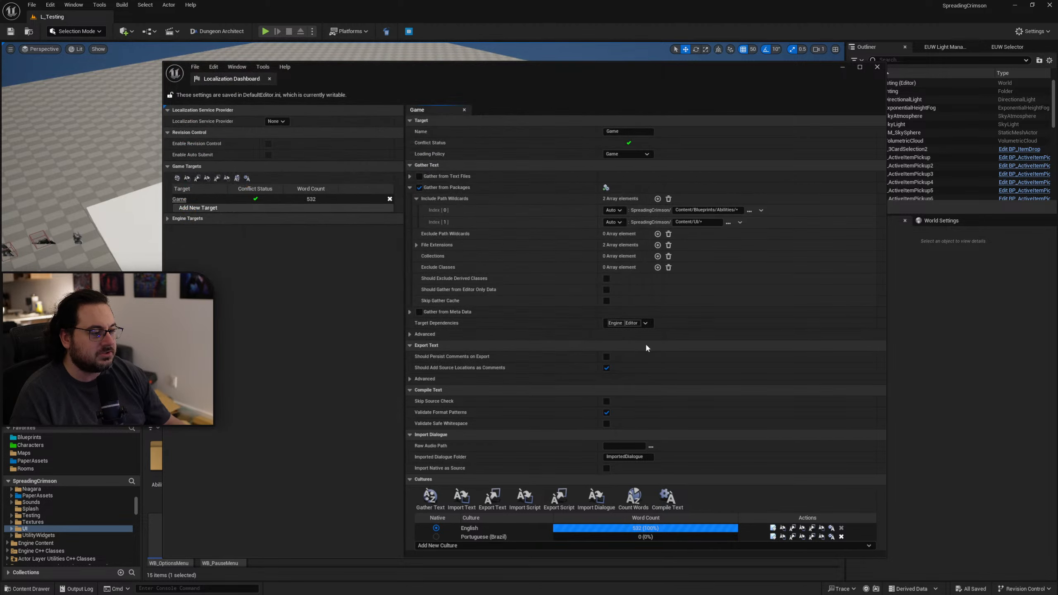
Gather text for the Game target from the included packages and open the Portuguese (Brazil) translations.
{"action": "left_click", "coordinate": [430, 498]}
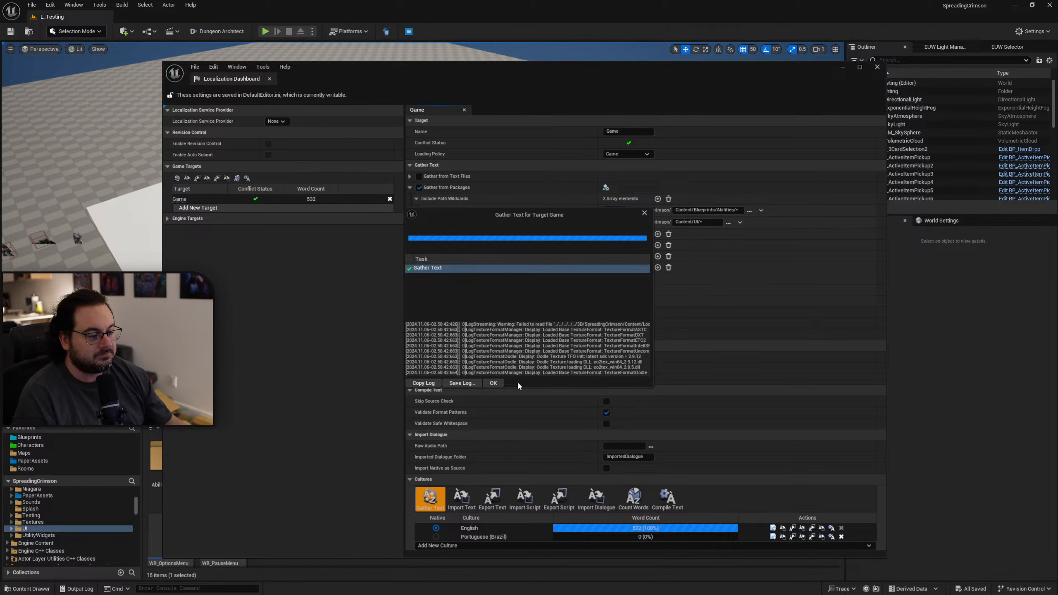
{"action": "left_click", "coordinate": [499, 380]}
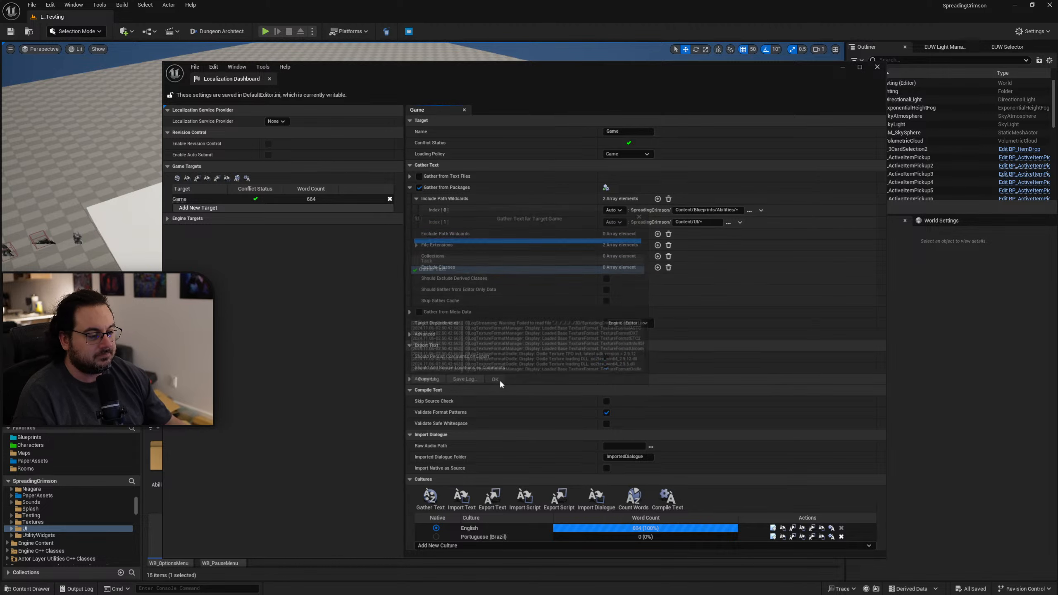
{"action": "left_click", "coordinate": [773, 536]}
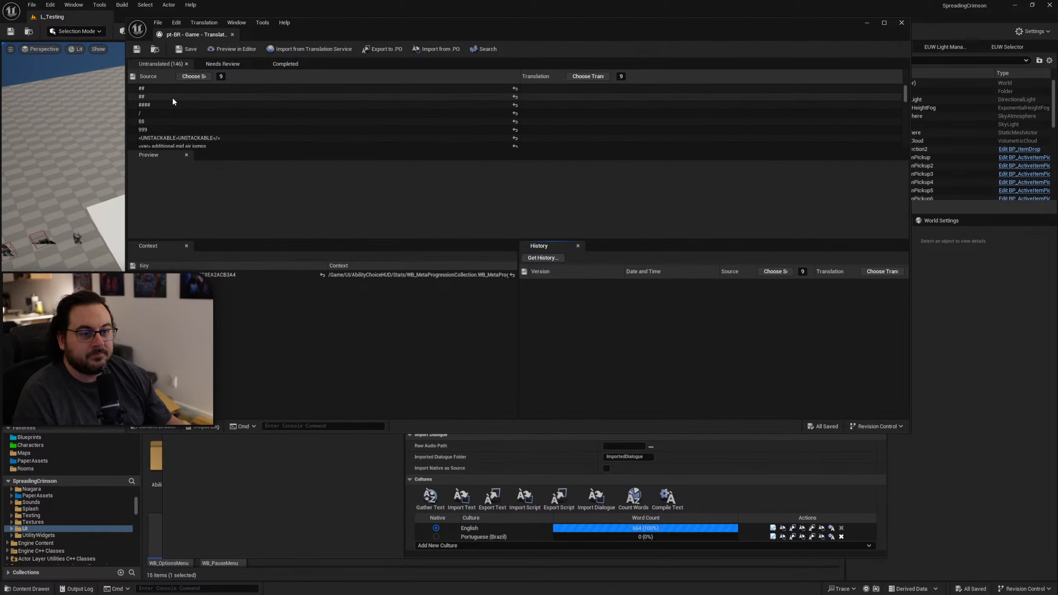
Inspect the context path of the first ## entry to identify the widget it comes from.
{"action": "left_click", "coordinate": [144, 88]}
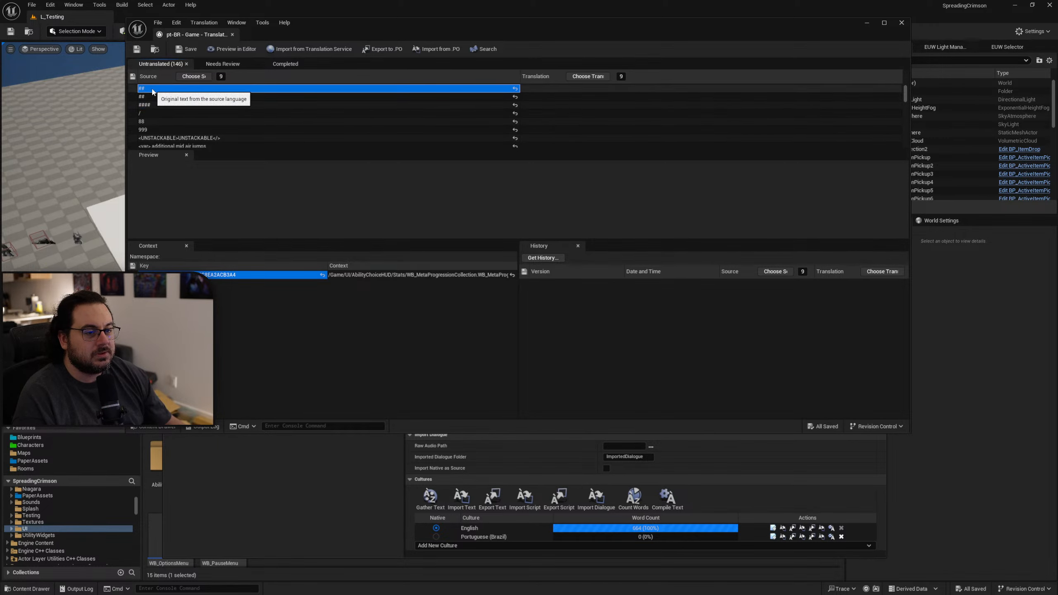
{"action": "left_click", "coordinate": [473, 275]}
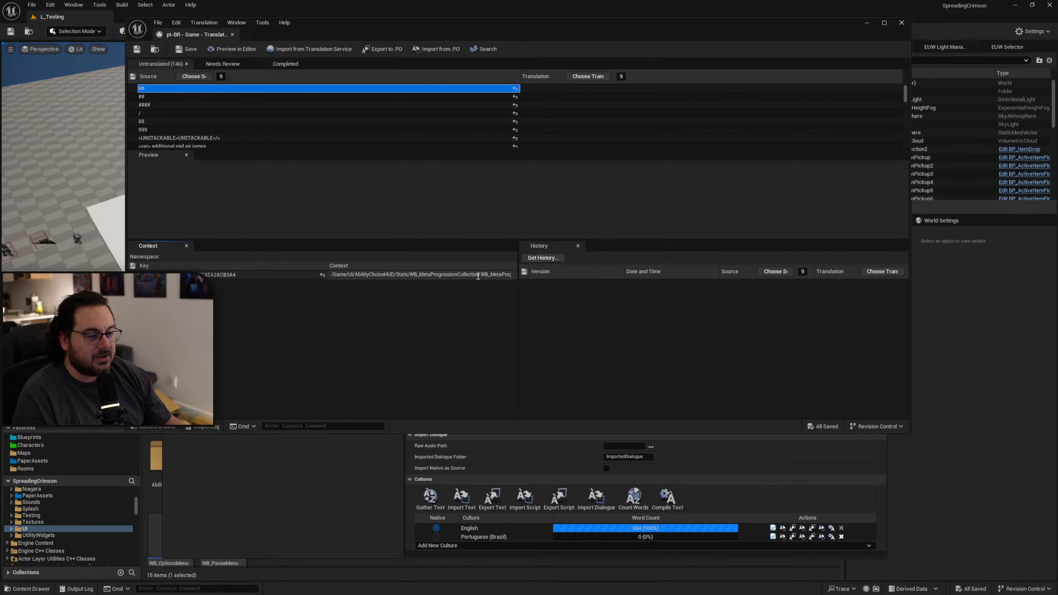
{"action": "double_click", "coordinate": [473, 276]}
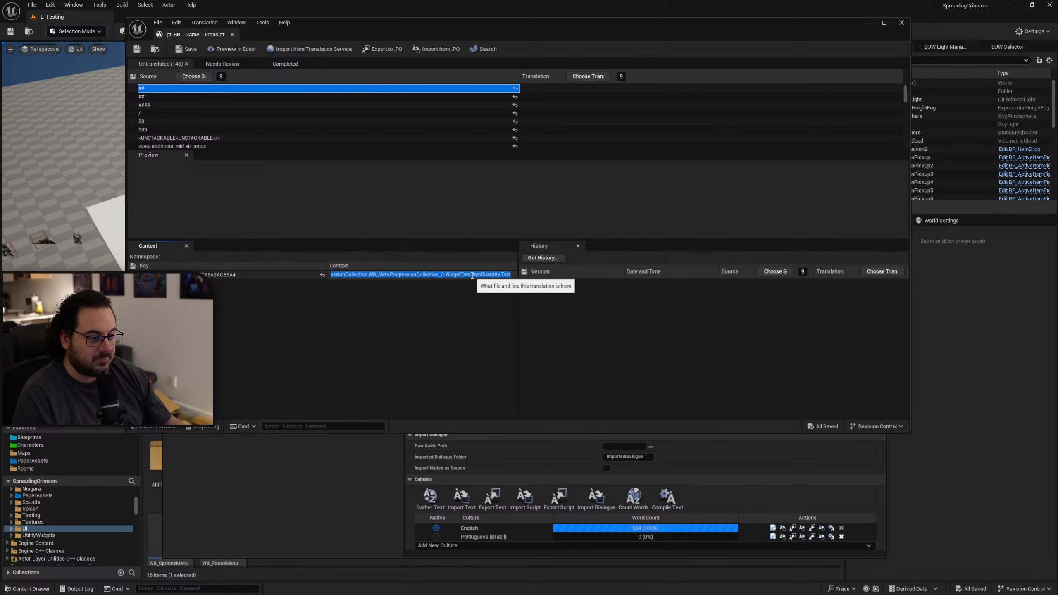
{"action": "left_click", "coordinate": [442, 293]}
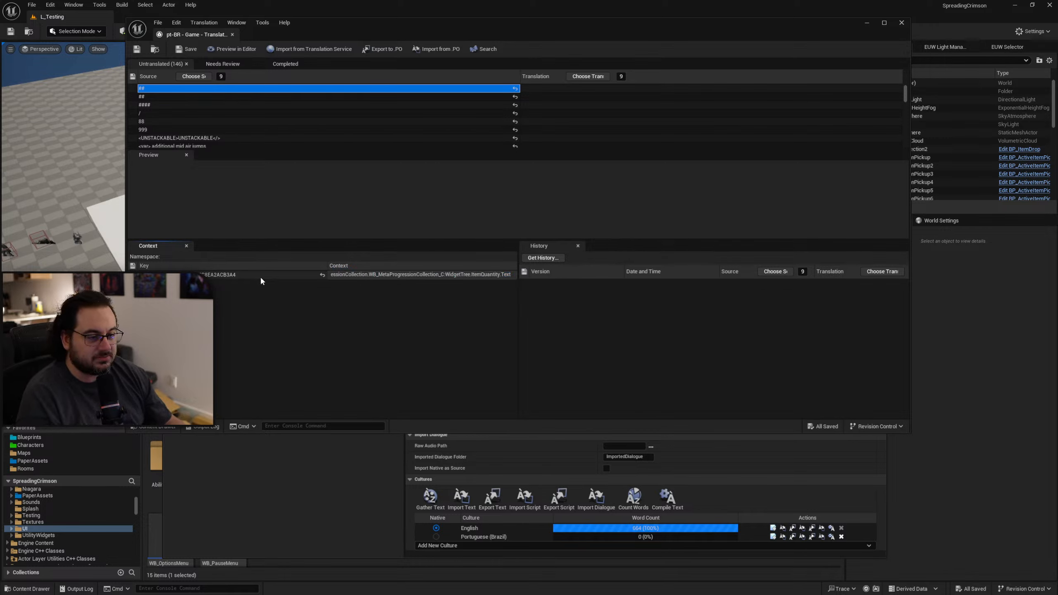
{"action": "double_click", "coordinate": [394, 276]}
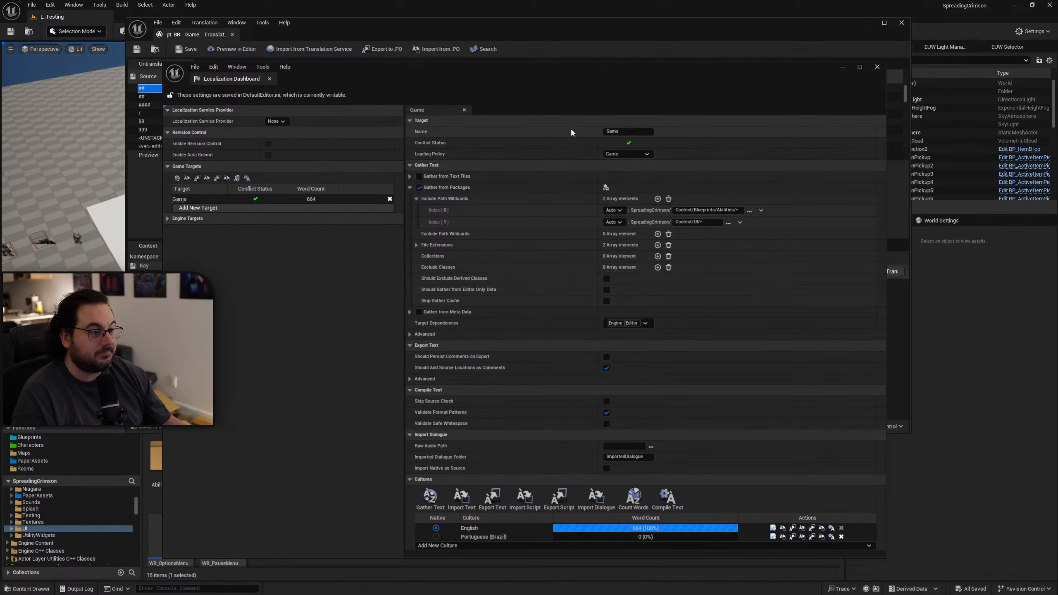
Close the Localization Dashboard and move the translation editor off the main editor window.
{"action": "left_click_drag", "start_coordinate": [531, 71], "coordinate": [1057, 118]}
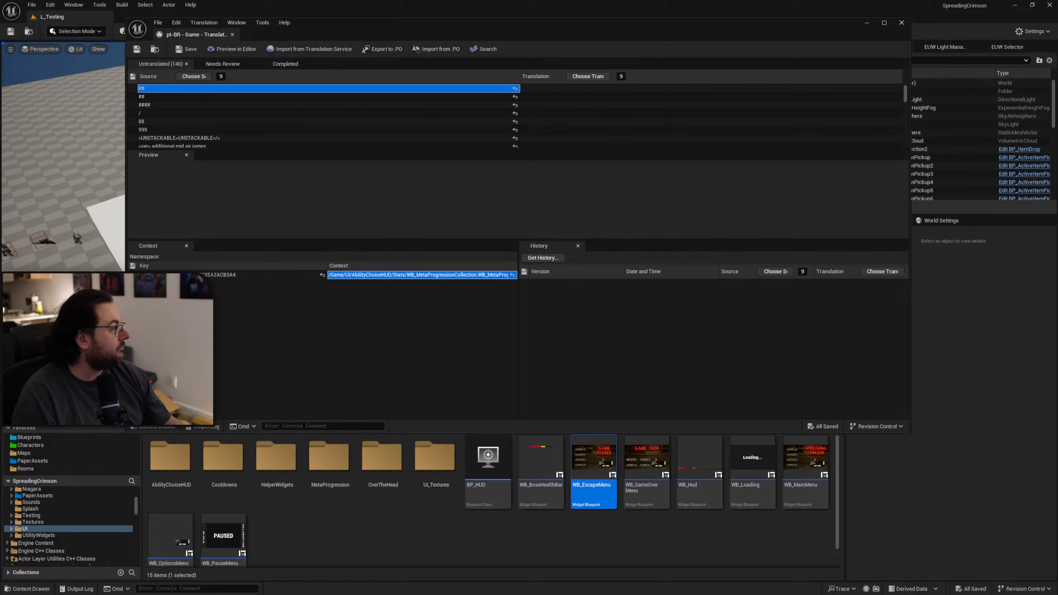
{"action": "left_click_drag", "start_coordinate": [1057, 158], "coordinate": [809, 70]}
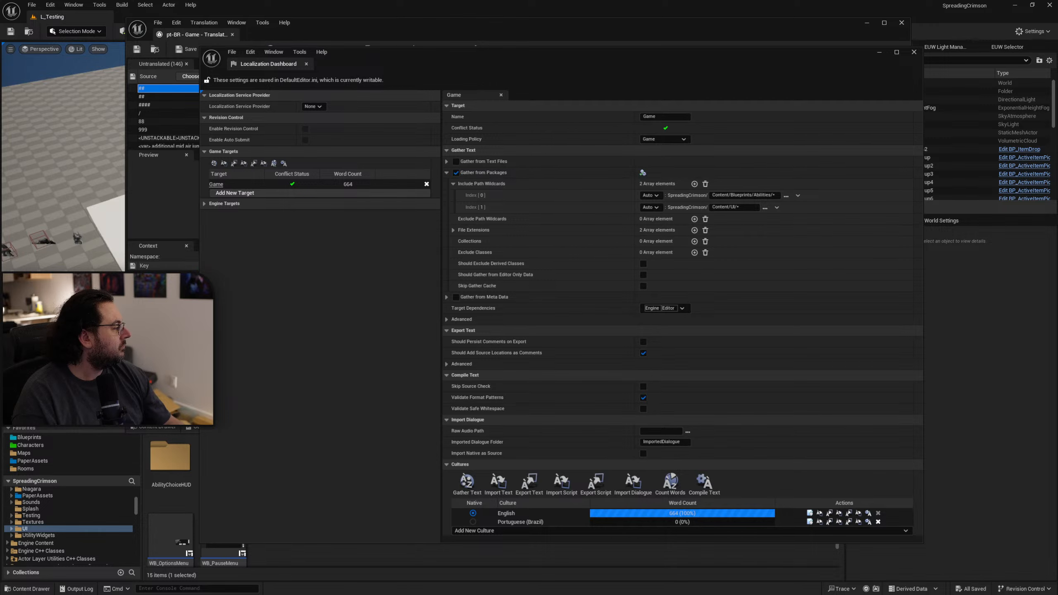
{"action": "left_click", "coordinate": [914, 51]}
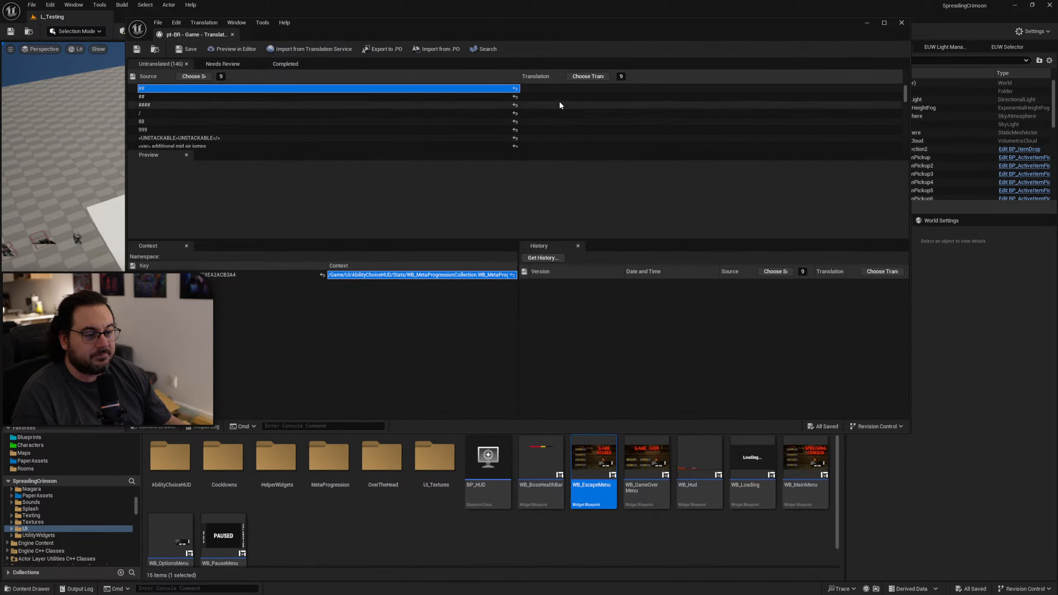
{"action": "left_click_drag", "start_coordinate": [571, 32], "coordinate": [1057, 231]}
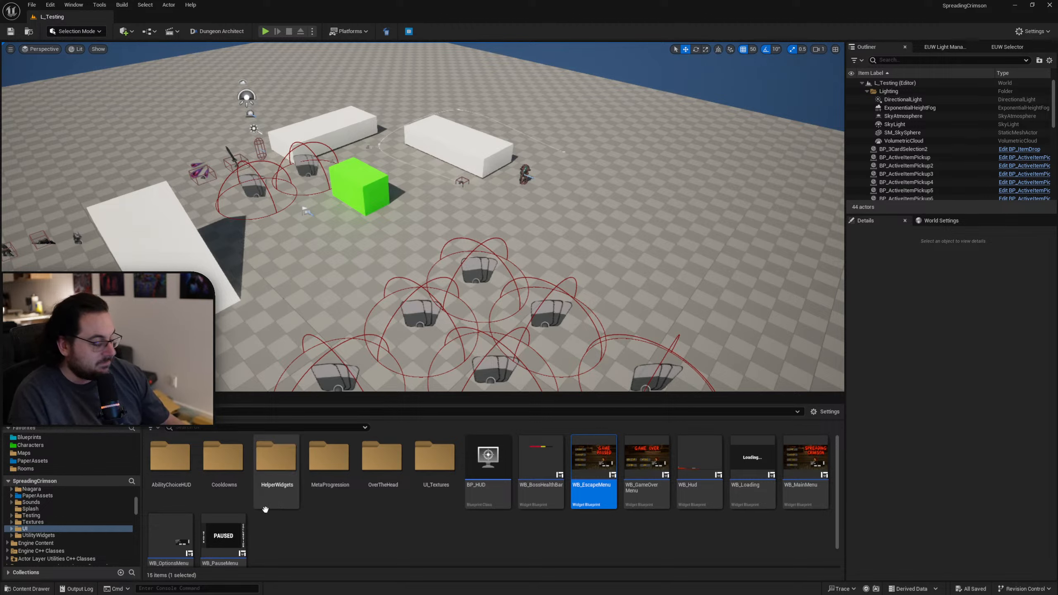
Open the WB_StatLine widget blueprint from the UI/AbilityChoiceHUD/Stats folder.
{"action": "double_click", "coordinate": [158, 477]}
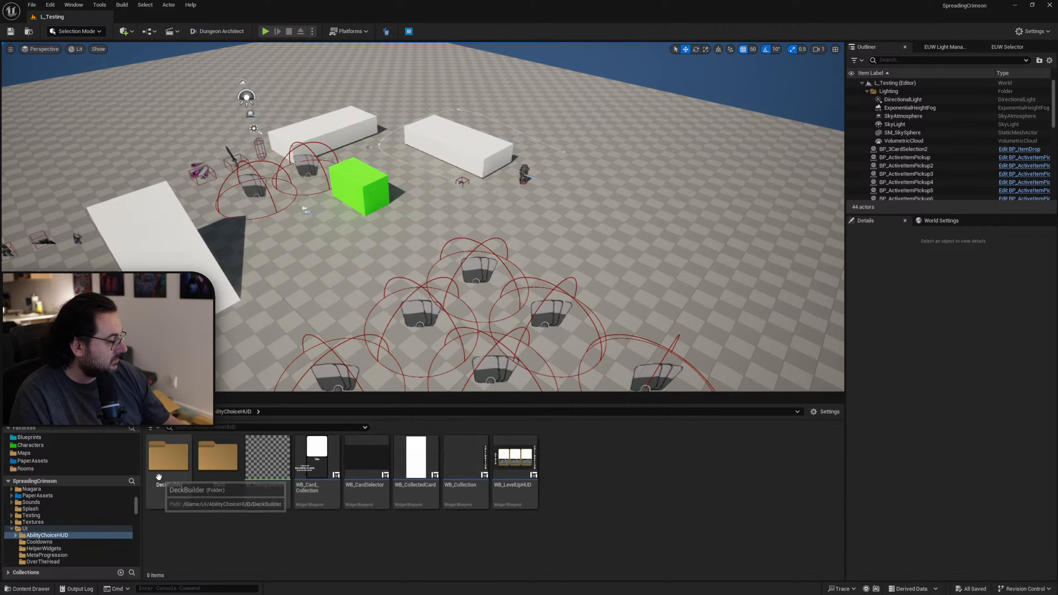
{"action": "double_click", "coordinate": [219, 458]}
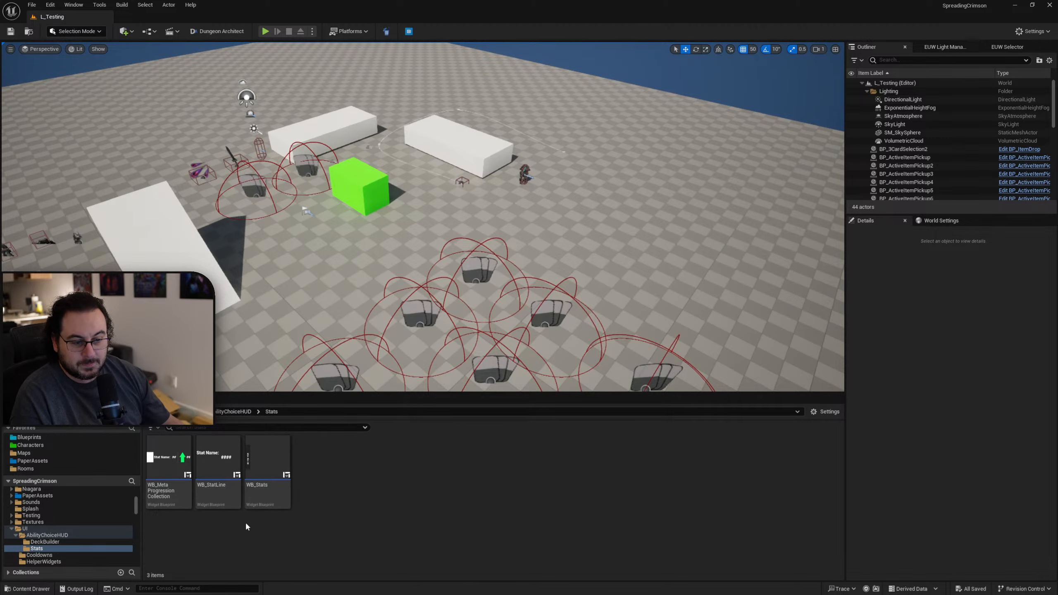
{"action": "left_click", "coordinate": [218, 475]}
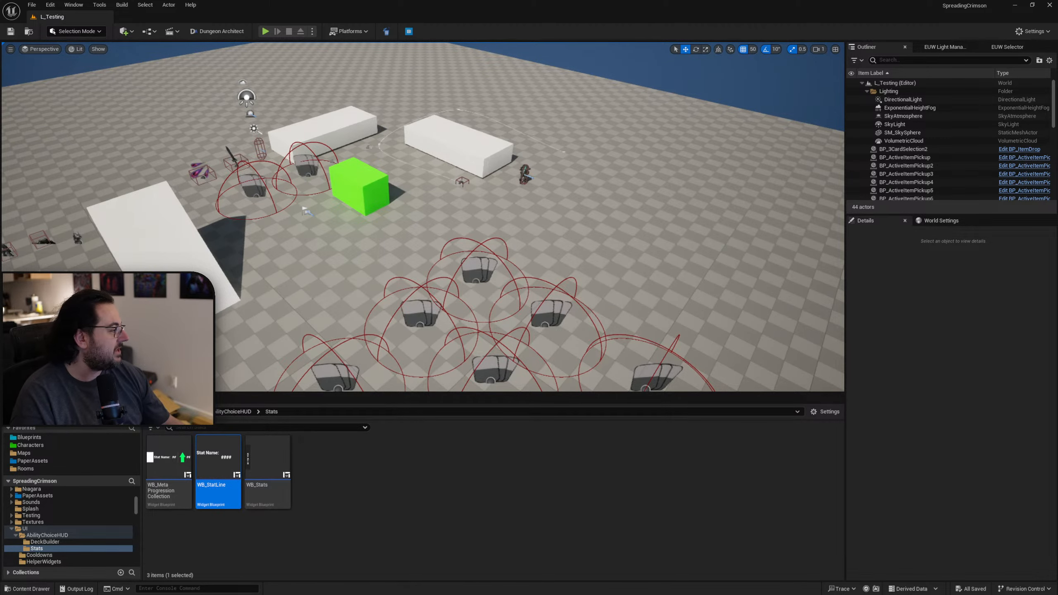
{"action": "double_click", "coordinate": [218, 475]}
Disable localization for the #### placeholder text of StatValueText.
{"action": "left_click", "coordinate": [559, 234]}
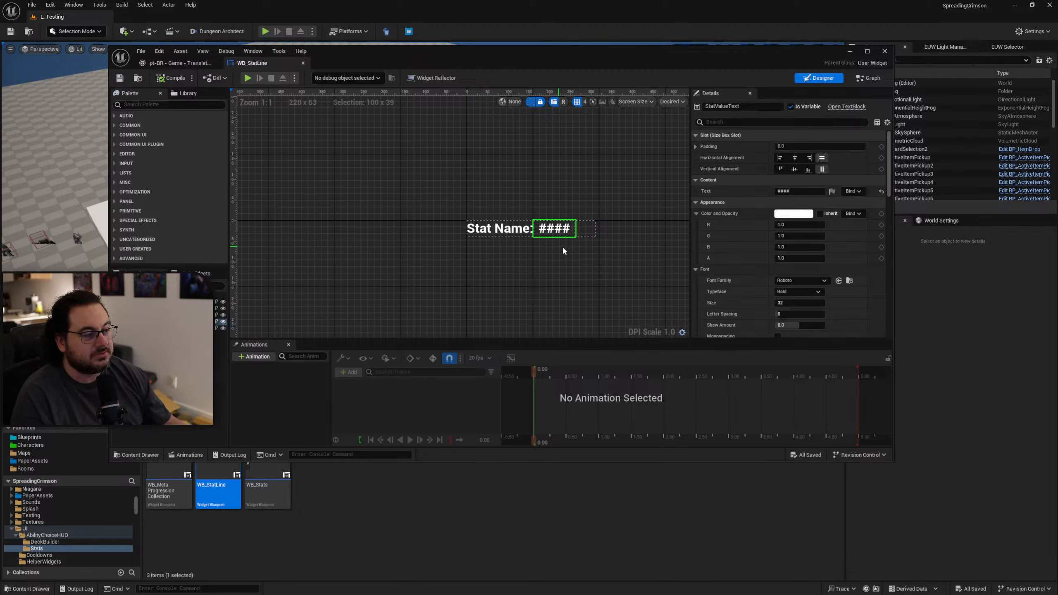
{"action": "scroll", "coordinate": [558, 235], "scroll_direction": "up", "scroll_amount": 7}
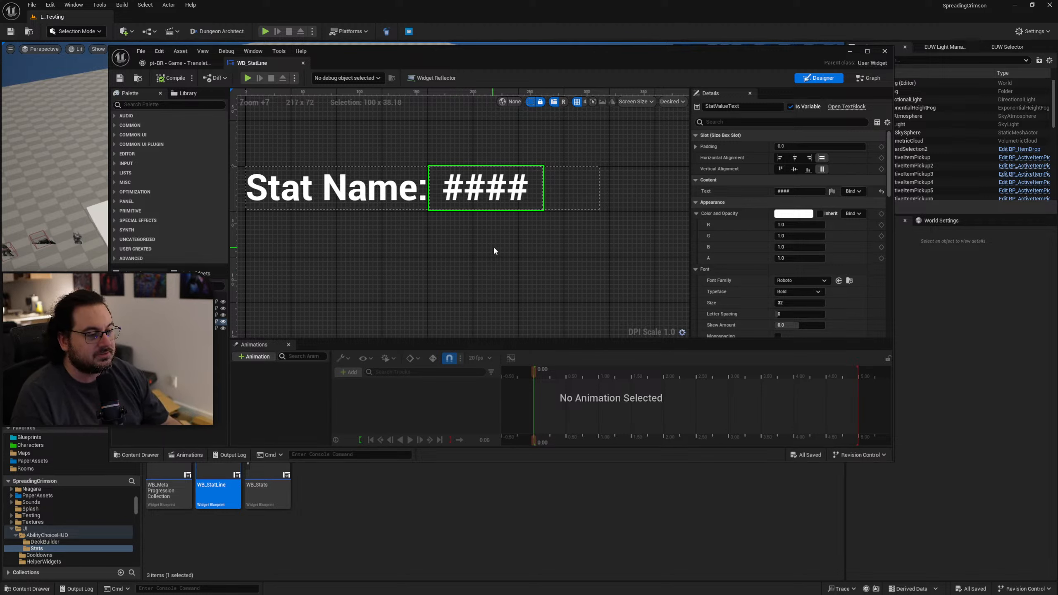
{"action": "left_click", "coordinate": [832, 192]}
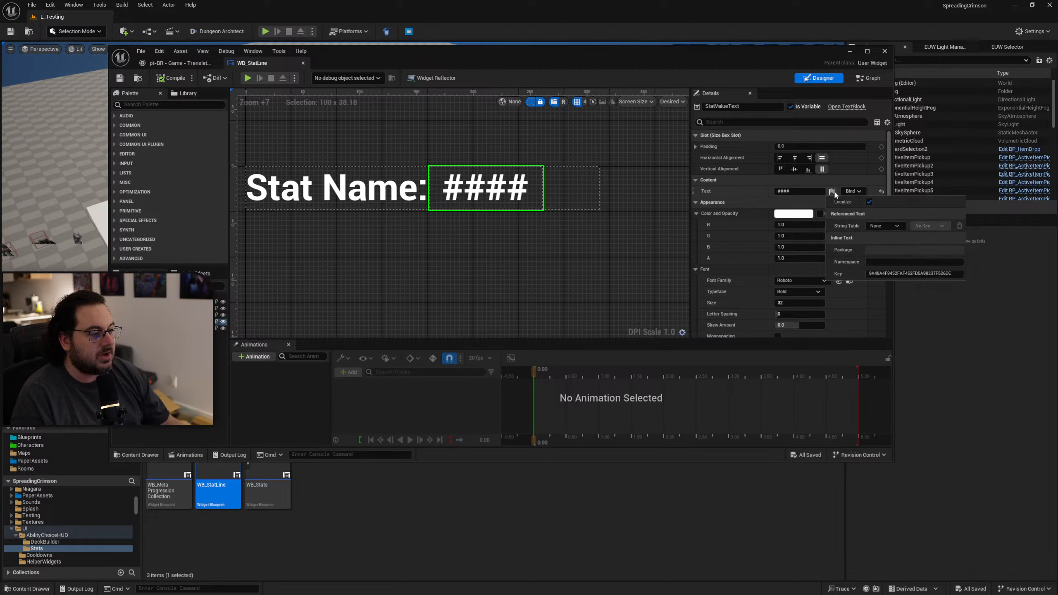
{"action": "left_click", "coordinate": [900, 202]}
{"action": "left_click", "coordinate": [757, 197]}
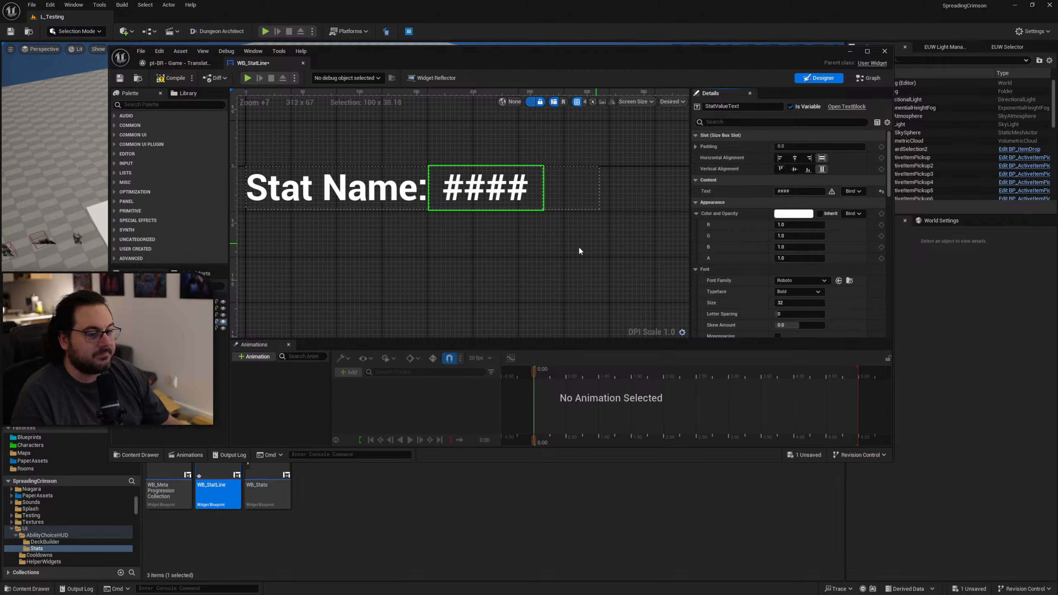
Select the Stat Name text for inspection, then compile and save the WB_StatLine widget.
{"action": "right_click_drag", "start_coordinate": [579, 246], "coordinate": [624, 252]}
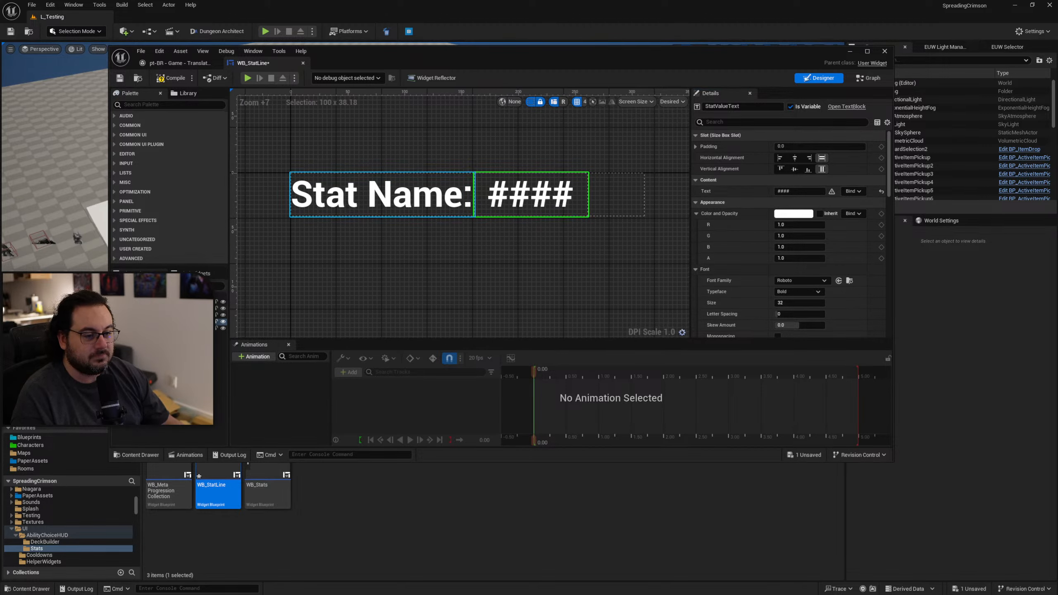
{"action": "left_click", "coordinate": [381, 194]}
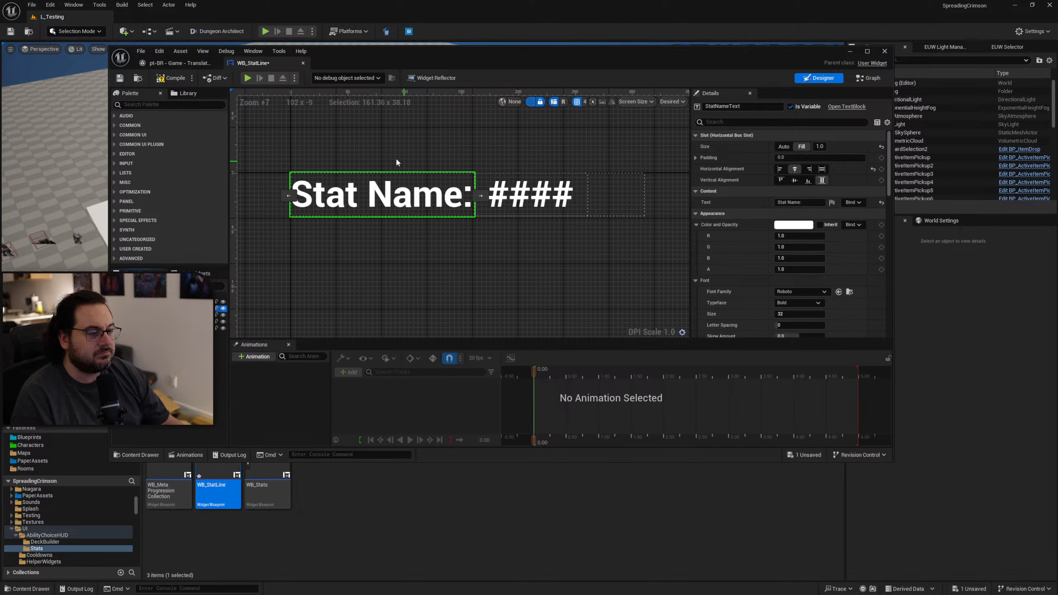
{"action": "left_click", "coordinate": [172, 80]}
{"action": "left_click", "coordinate": [120, 79]}
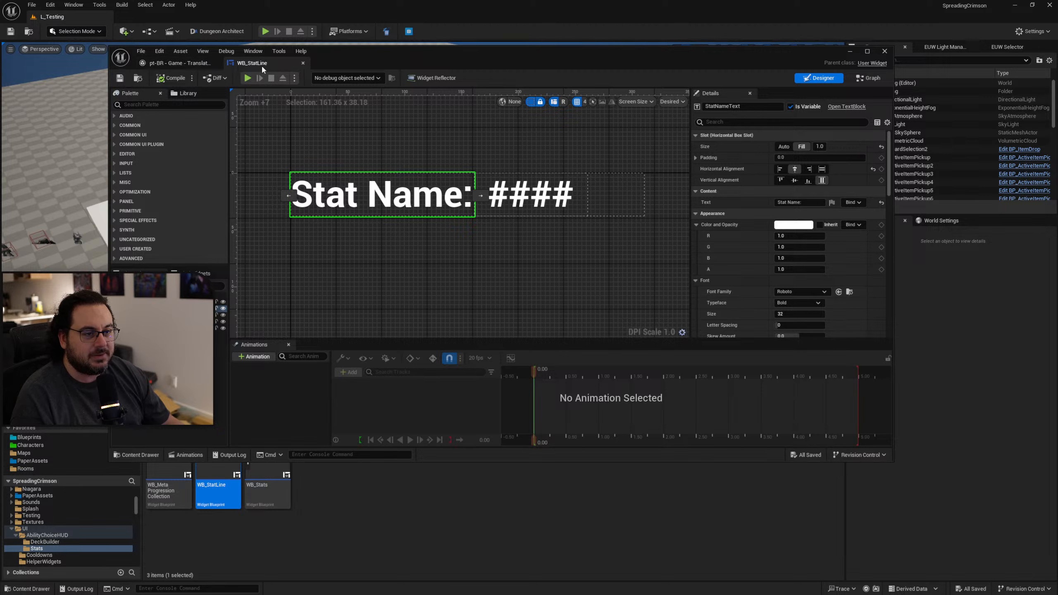
Close WB_StatLine, open the WB_MetaProgressionCollection widget and disable localization for the UpgradeQuantity ## placeholder text.
{"action": "left_click", "coordinate": [303, 63]}
{"action": "double_click", "coordinate": [169, 492]}
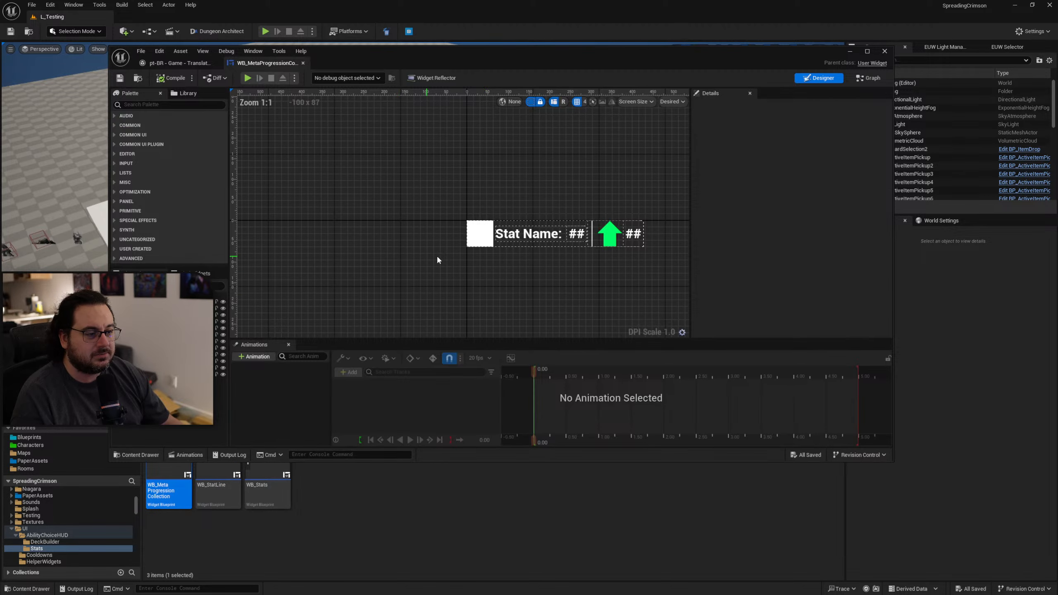
{"action": "scroll", "coordinate": [547, 260], "scroll_direction": "up", "scroll_amount": 5}
{"action": "right_click_drag", "start_coordinate": [547, 261], "coordinate": [631, 261]}
{"action": "left_click", "coordinate": [592, 222]}
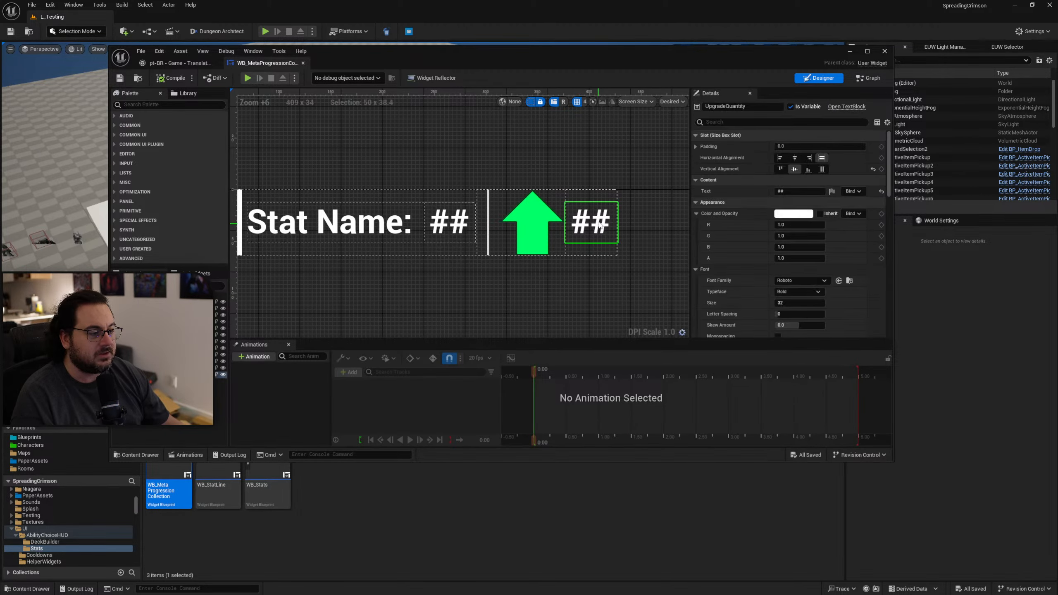
{"action": "left_click", "coordinate": [832, 193]}
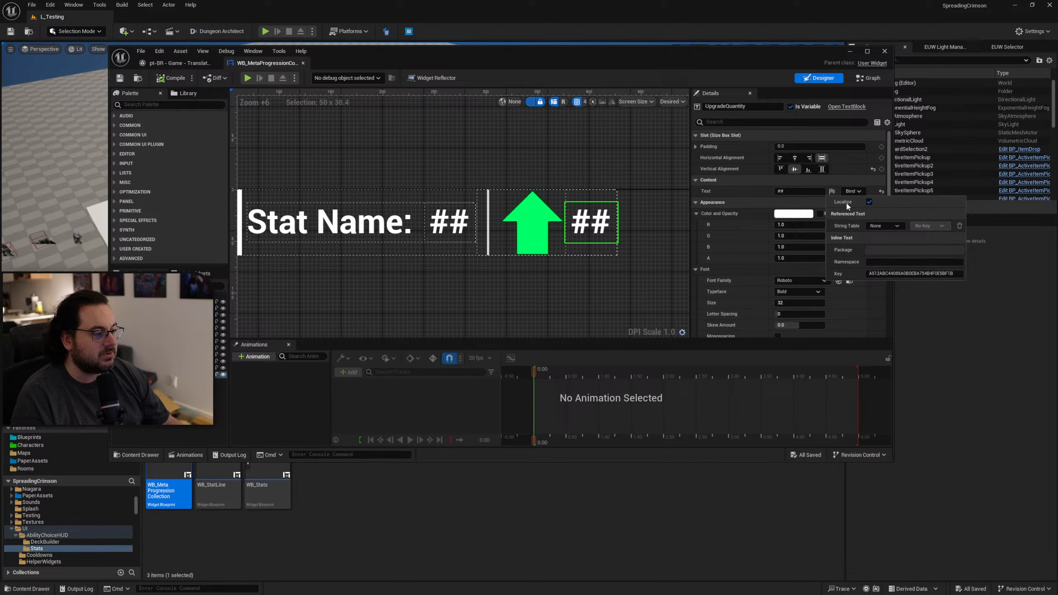
{"action": "left_click", "coordinate": [870, 202]}
Disable localization for the ItemQuantity ## placeholder text and save the WB_MetaProgressionCollection widget.
{"action": "right_click_drag", "start_coordinate": [488, 229], "coordinate": [540, 237]}
{"action": "left_click", "coordinate": [500, 231]}
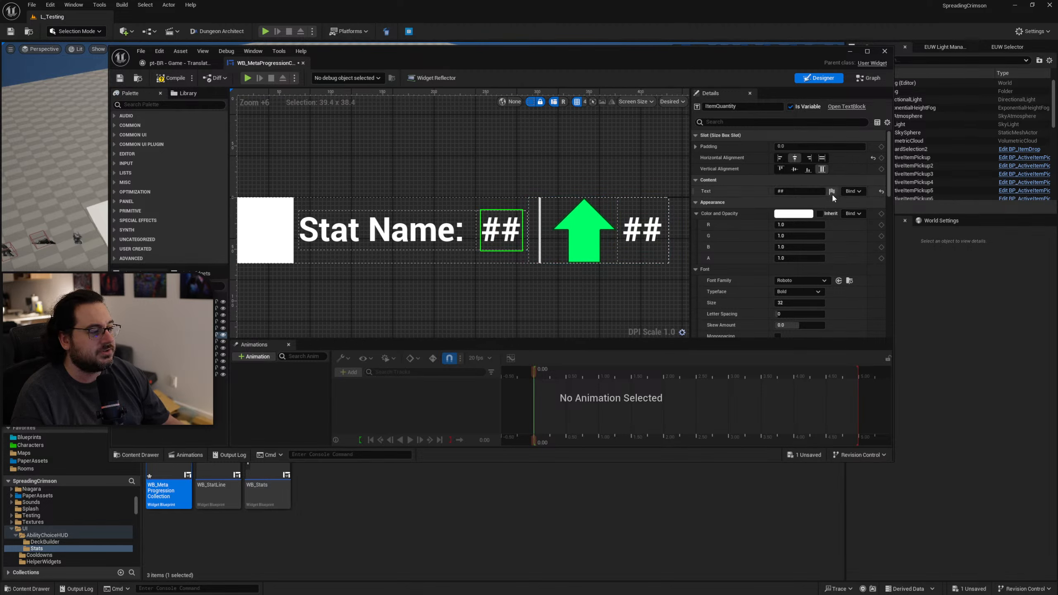
{"action": "left_click", "coordinate": [832, 192]}
{"action": "left_click", "coordinate": [868, 202]}
{"action": "right_click_drag", "start_coordinate": [506, 277], "coordinate": [462, 266]}
{"action": "left_click", "coordinate": [544, 280]}
{"action": "scroll", "coordinate": [518, 286], "scroll_direction": "down", "scroll_amount": 1}
{"action": "scroll", "coordinate": [451, 267], "scroll_direction": "down", "scroll_amount": 2}
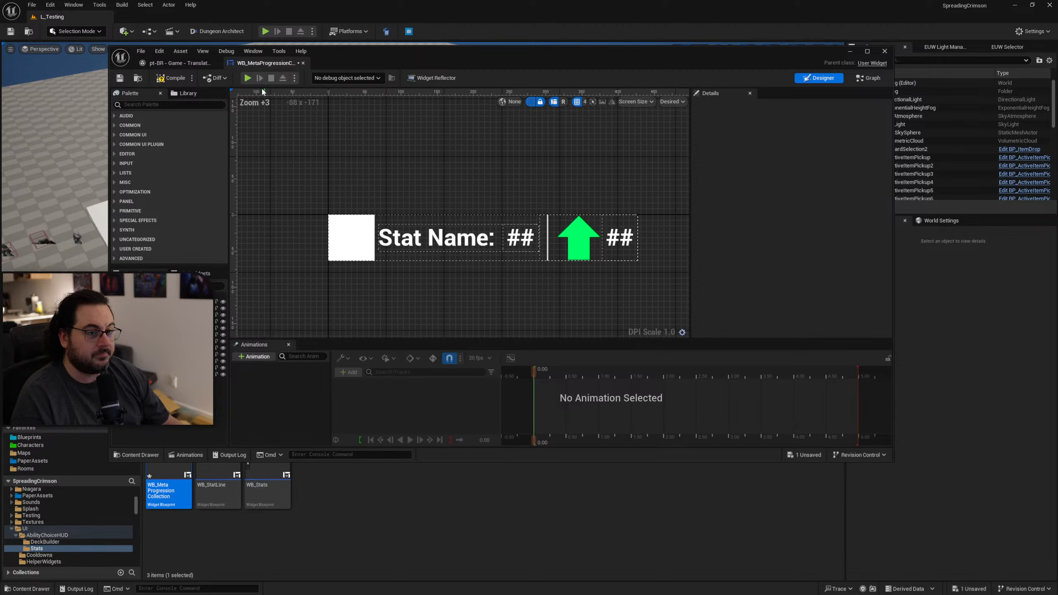
{"action": "left_click", "coordinate": [120, 79]}
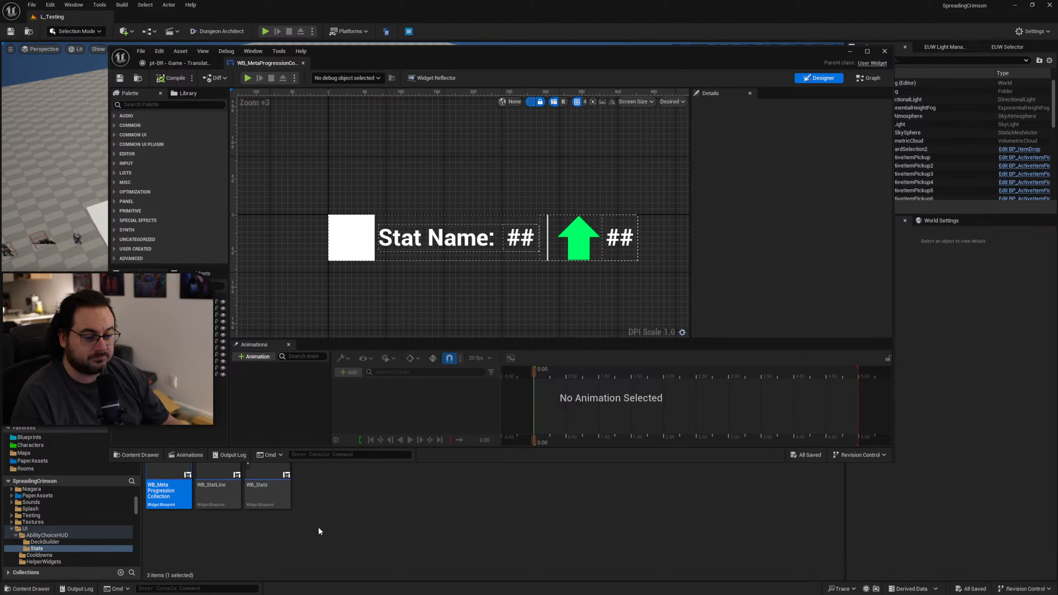
Open the WB_Stats widget, select the Health stat line and open its source widget blueprint for editing.
{"action": "double_click", "coordinate": [268, 489]}
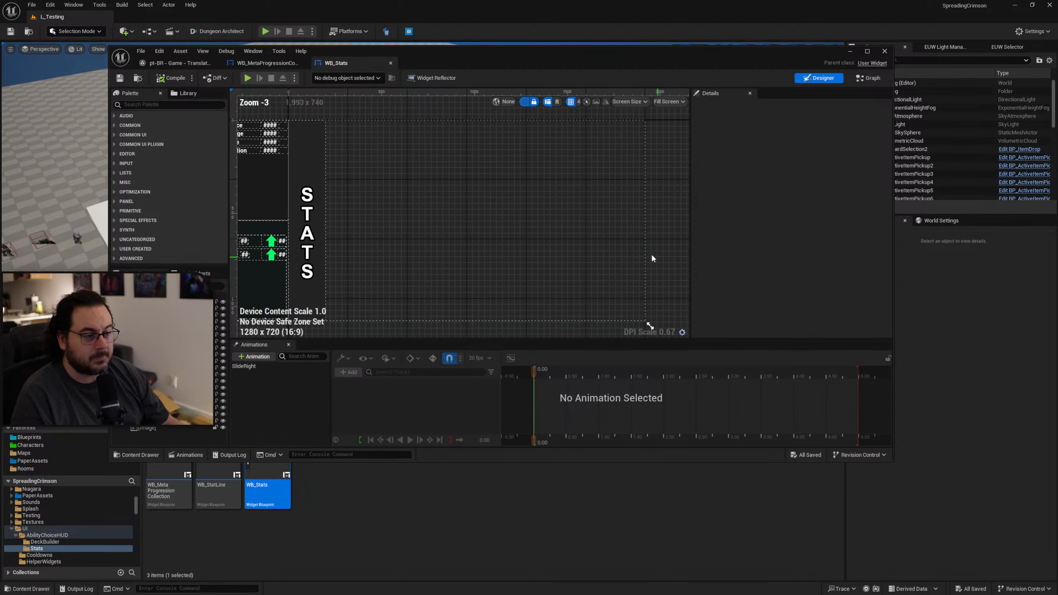
{"action": "scroll", "coordinate": [446, 244], "scroll_direction": "up", "scroll_amount": 4}
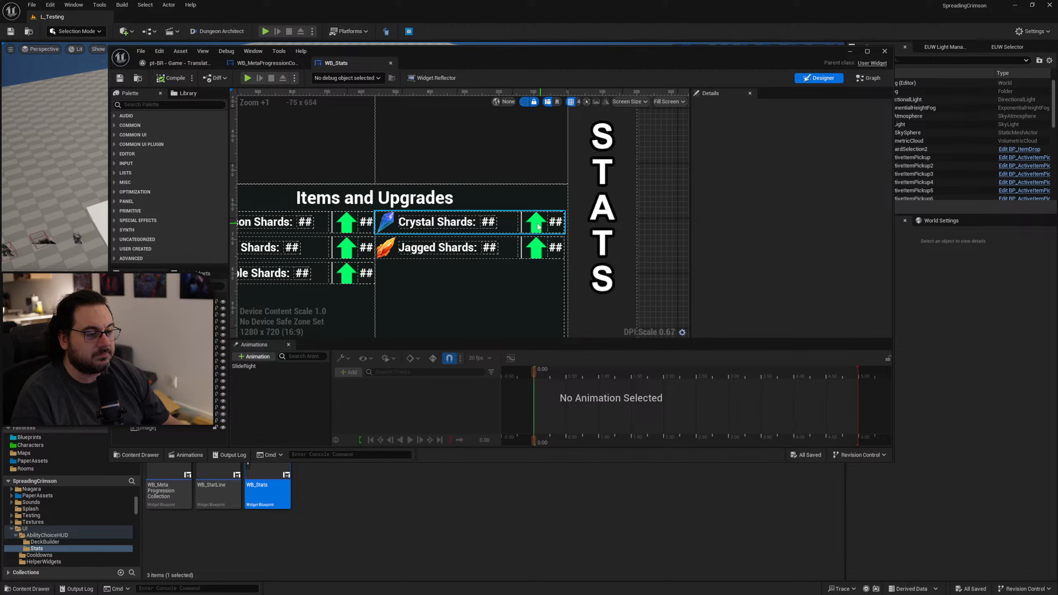
{"action": "mouse_move", "coordinate": [261, 217]}
{"action": "right_mouse_down"}
{"action": "mouse_move", "coordinate": [392, 256]}
{"action": "mouse_move", "coordinate": [449, 229]}
{"action": "mouse_move", "coordinate": [446, 260]}
{"action": "right_mouse_up"}
{"action": "left_click", "coordinate": [455, 161]}
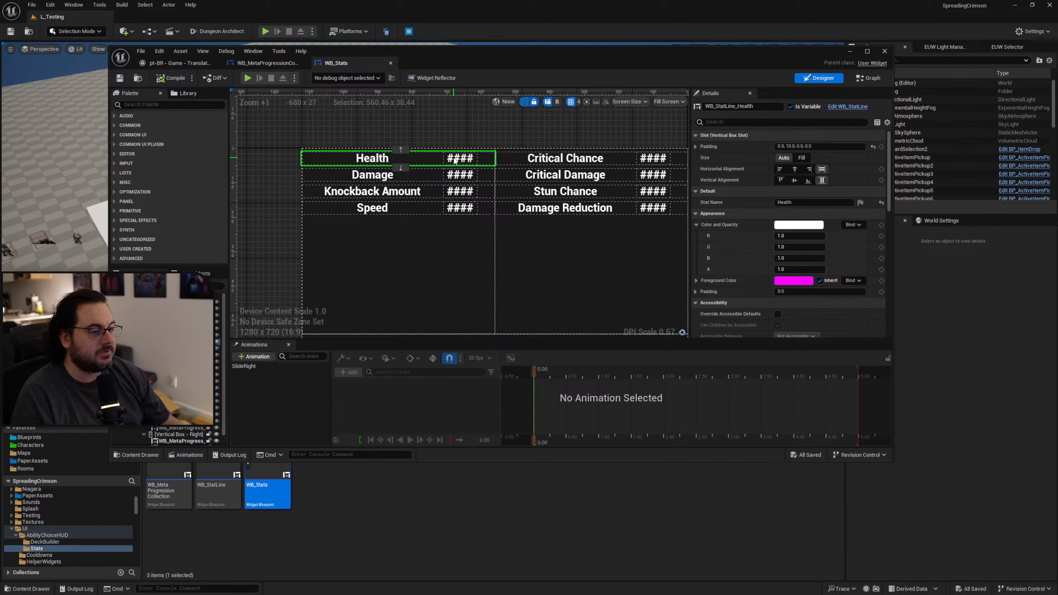
{"action": "right_click", "coordinate": [434, 158]}
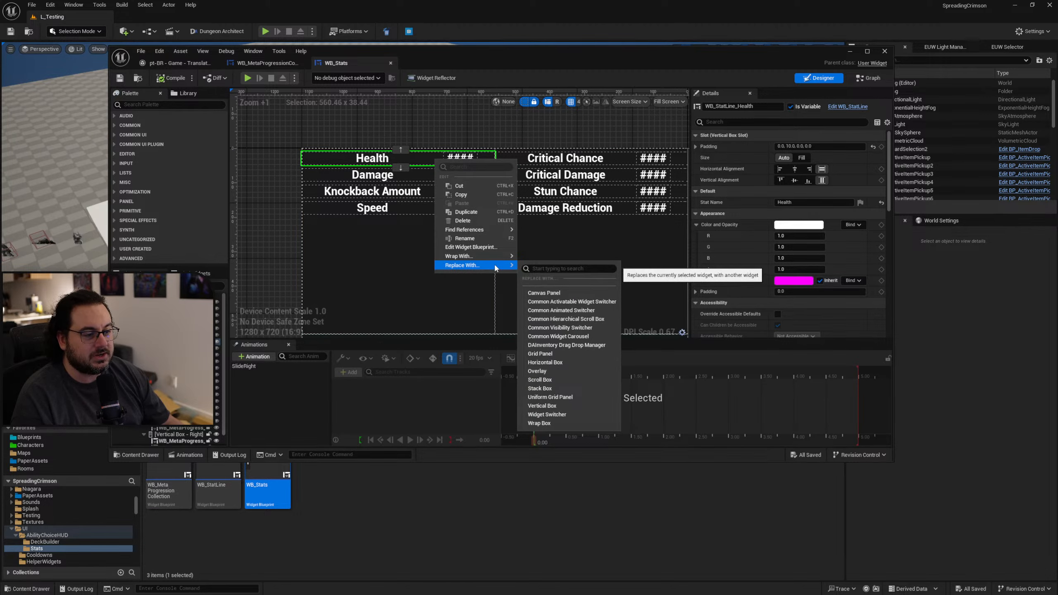
{"action": "left_click", "coordinate": [488, 246]}
Check the localization setting of the StatValueText placeholder in WB_StatLine.
{"action": "left_click", "coordinate": [554, 225]}
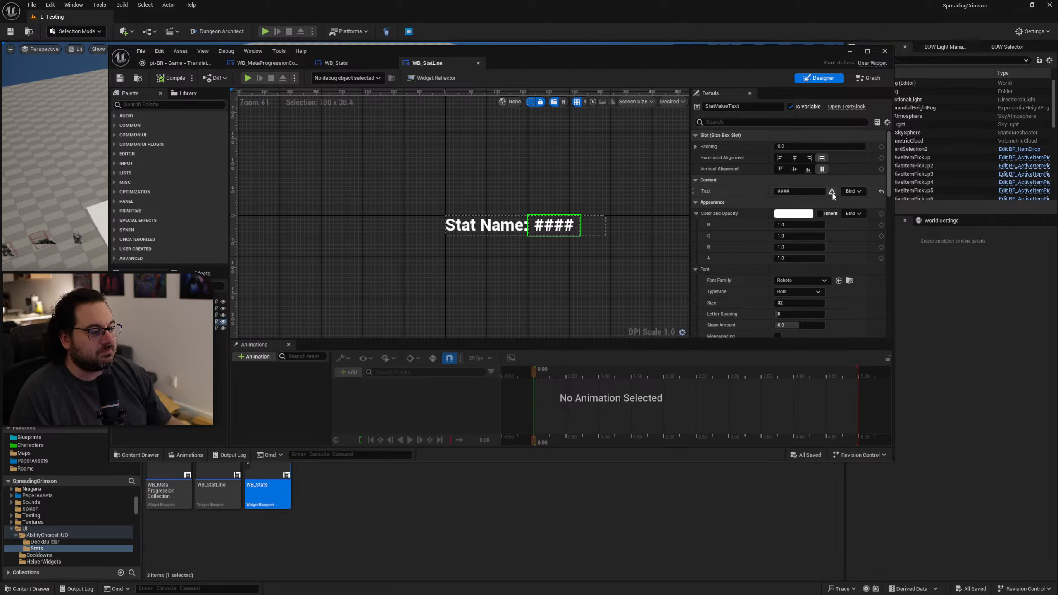
{"action": "left_click", "coordinate": [832, 192]}
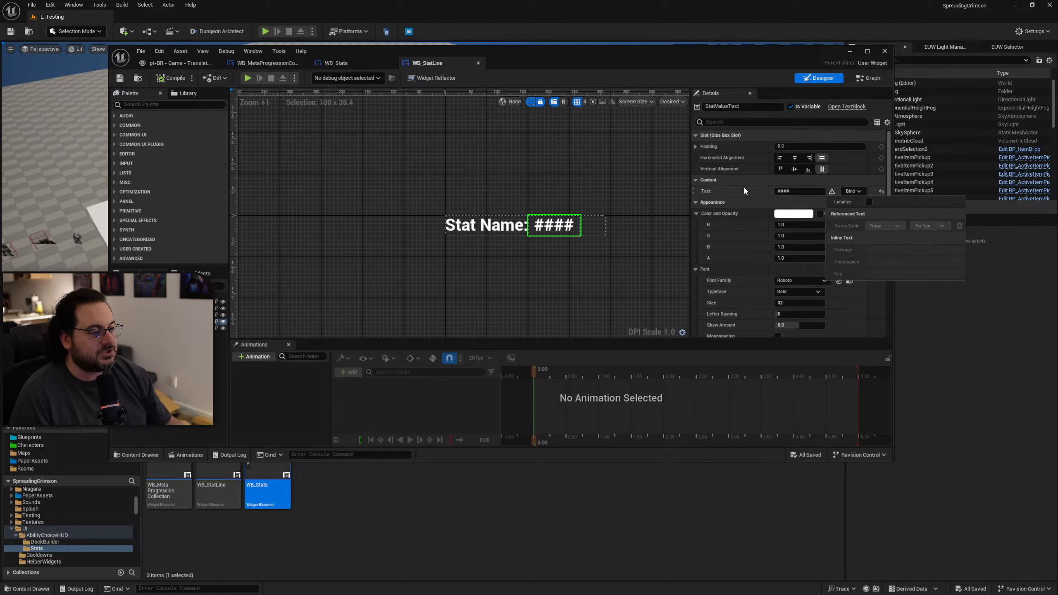
{"action": "left_click", "coordinate": [744, 188]}
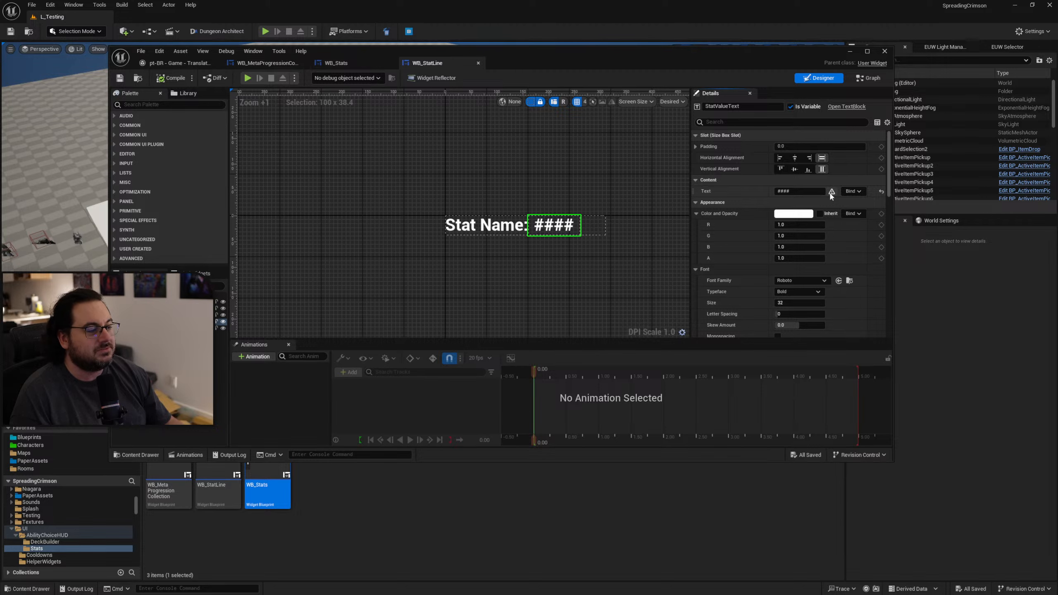
Return to WB_Stats and examine the Stat Name text of the Damage and Knockback Amount lines and the Items and Upgrades section.
{"action": "left_click", "coordinate": [349, 61]}
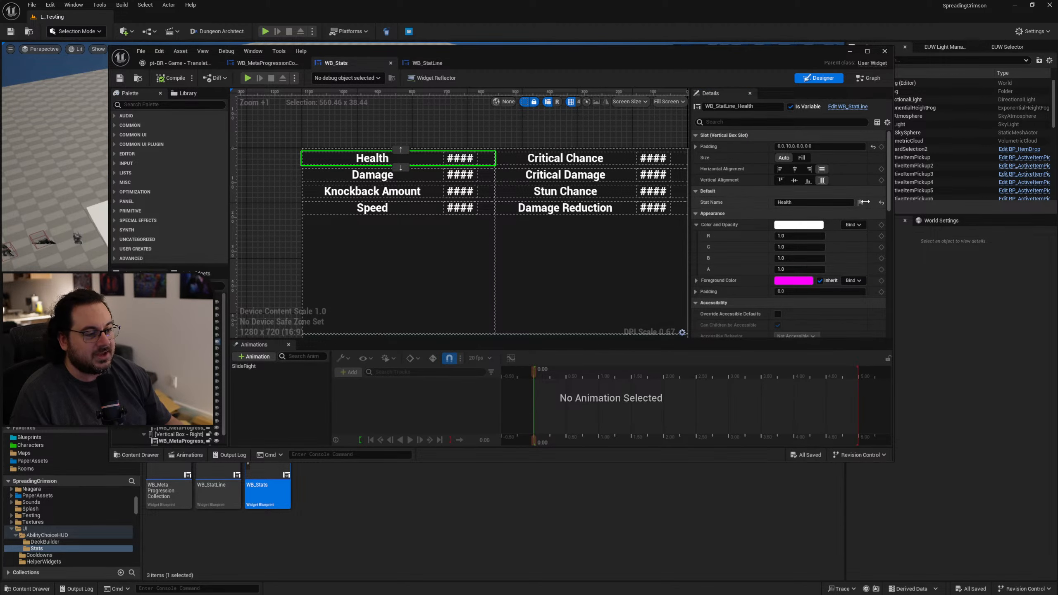
{"action": "left_click", "coordinate": [372, 175]}
{"action": "right_click_drag", "start_coordinate": [408, 238], "coordinate": [378, 219]}
{"action": "left_click", "coordinate": [343, 171]}
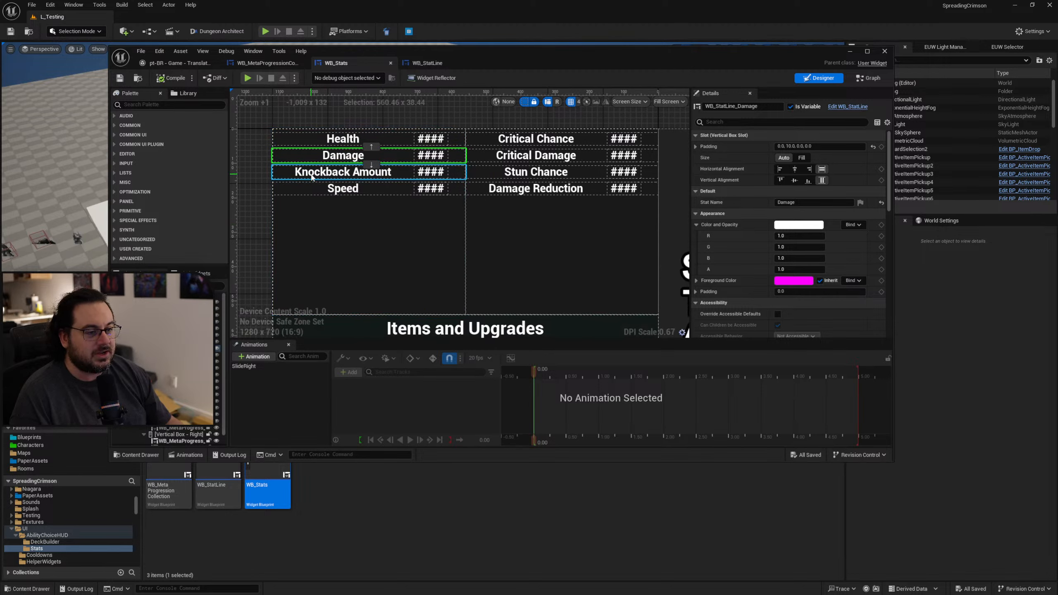
{"action": "scroll", "coordinate": [478, 231], "scroll_direction": "down", "scroll_amount": 2}
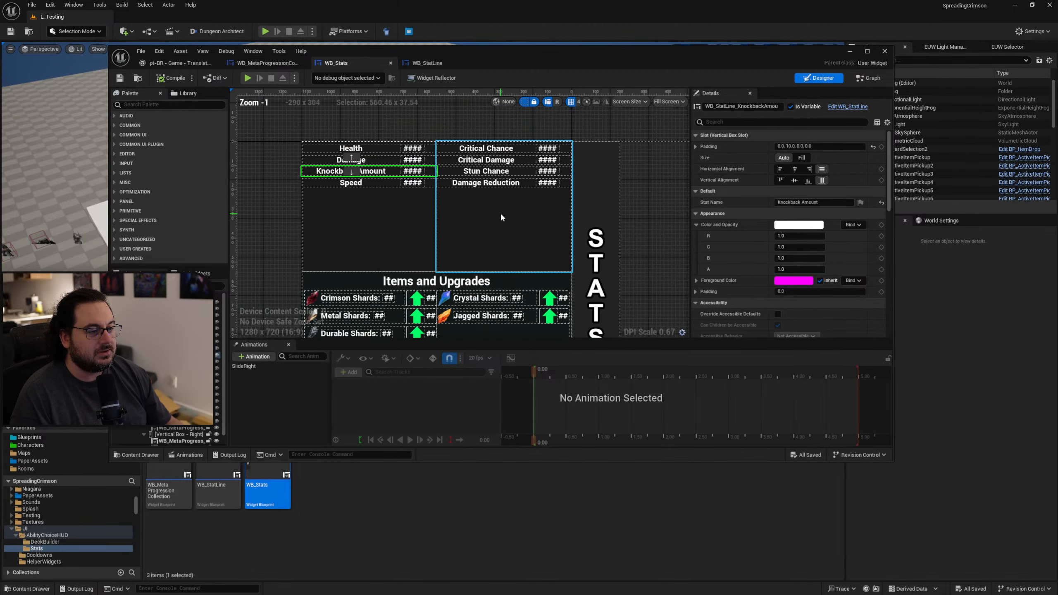
{"action": "right_click_drag", "start_coordinate": [501, 212], "coordinate": [539, 142]}
{"action": "scroll", "coordinate": [417, 215], "scroll_direction": "up", "scroll_amount": 2}
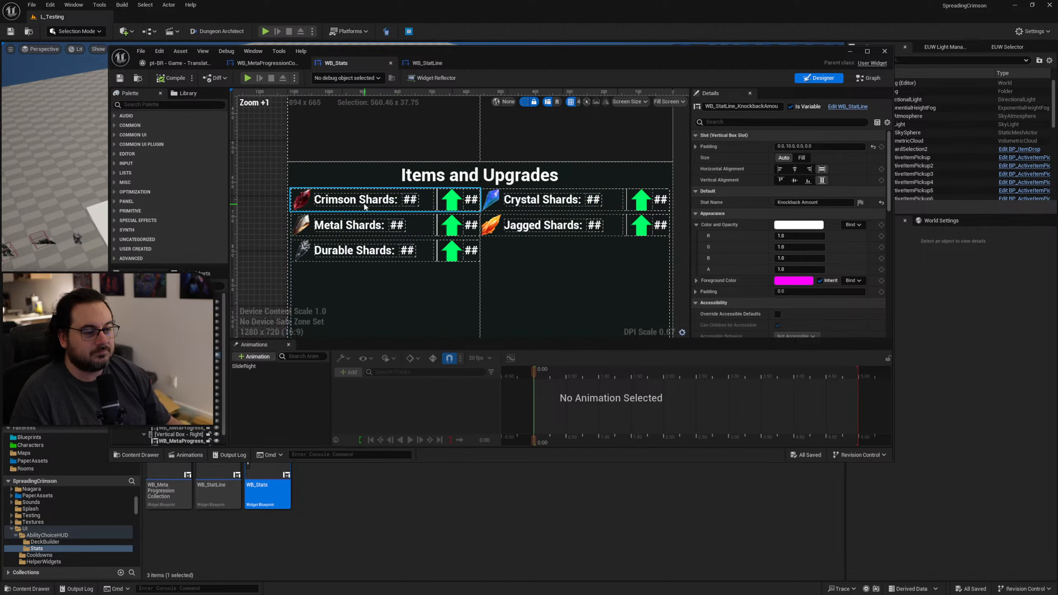
{"action": "scroll", "coordinate": [392, 197], "scroll_direction": "down", "scroll_amount": 2}
{"action": "right_click_drag", "start_coordinate": [396, 200], "coordinate": [398, 238]}
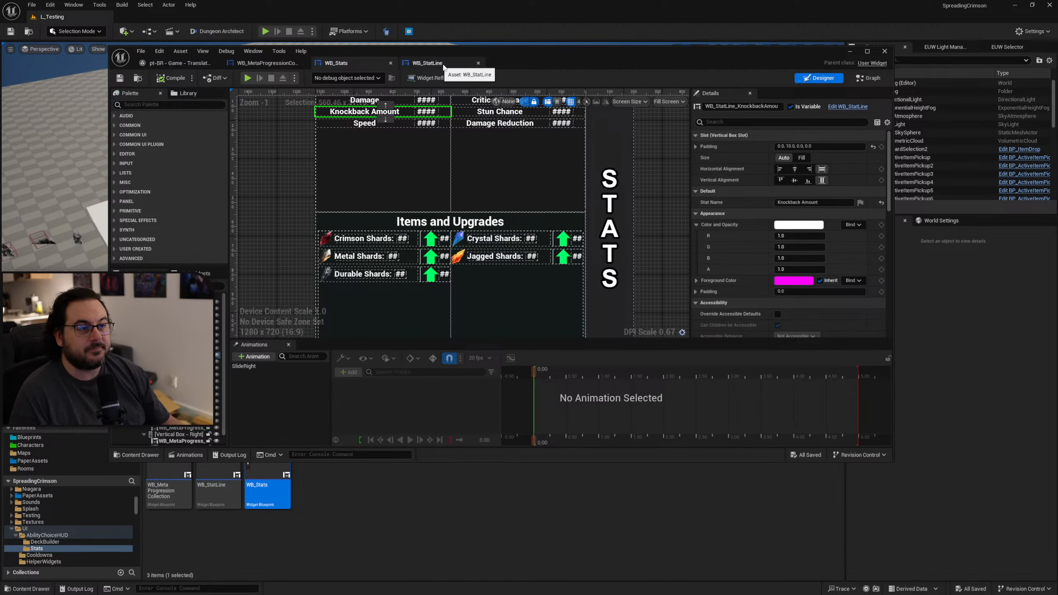
Look up the context of the untranslated "/" entry and open WB_DeckSlotInfo from the AbilityChoiceHUD/DeckBuilder folder.
{"action": "left_click", "coordinate": [175, 66]}
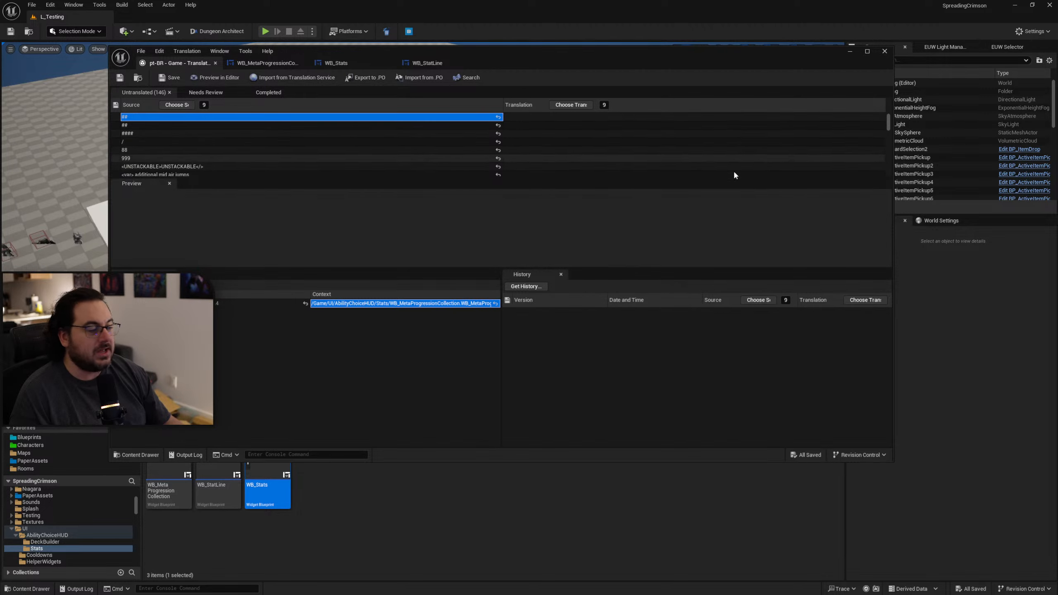
{"action": "left_click", "coordinate": [141, 141]}
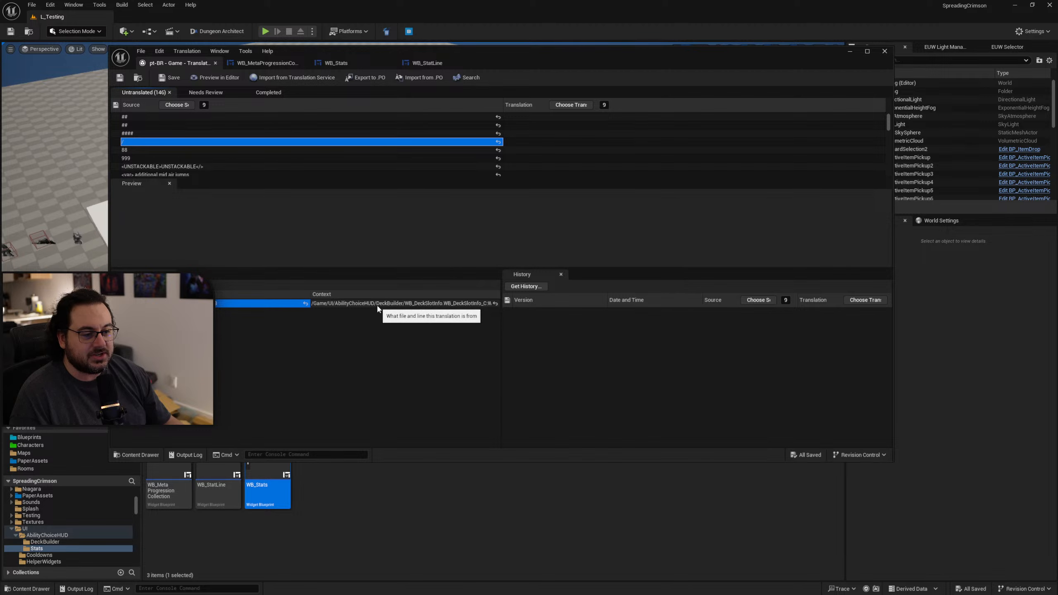
{"action": "left_click_drag", "start_coordinate": [541, 65], "coordinate": [757, 52]}
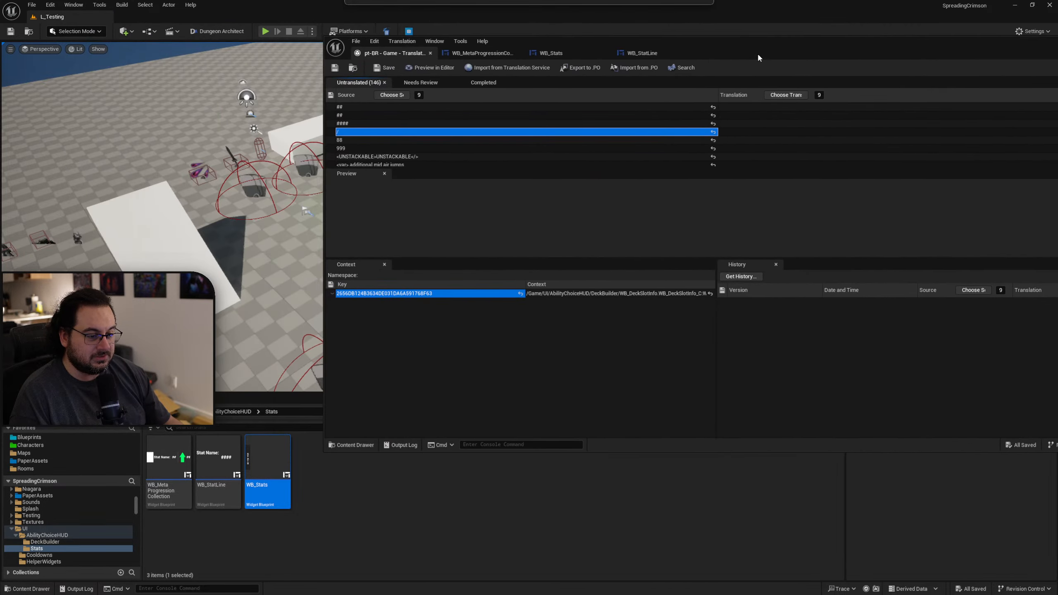
{"action": "left_click", "coordinate": [243, 412]}
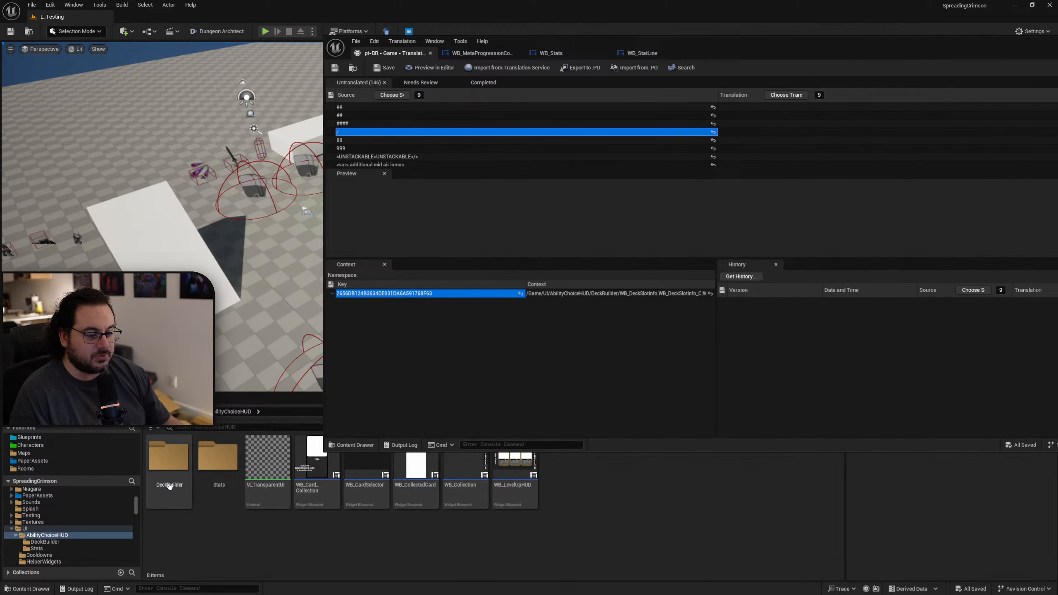
{"action": "double_click", "coordinate": [169, 456]}
{"action": "left_click_drag", "start_coordinate": [759, 50], "coordinate": [540, 38]}
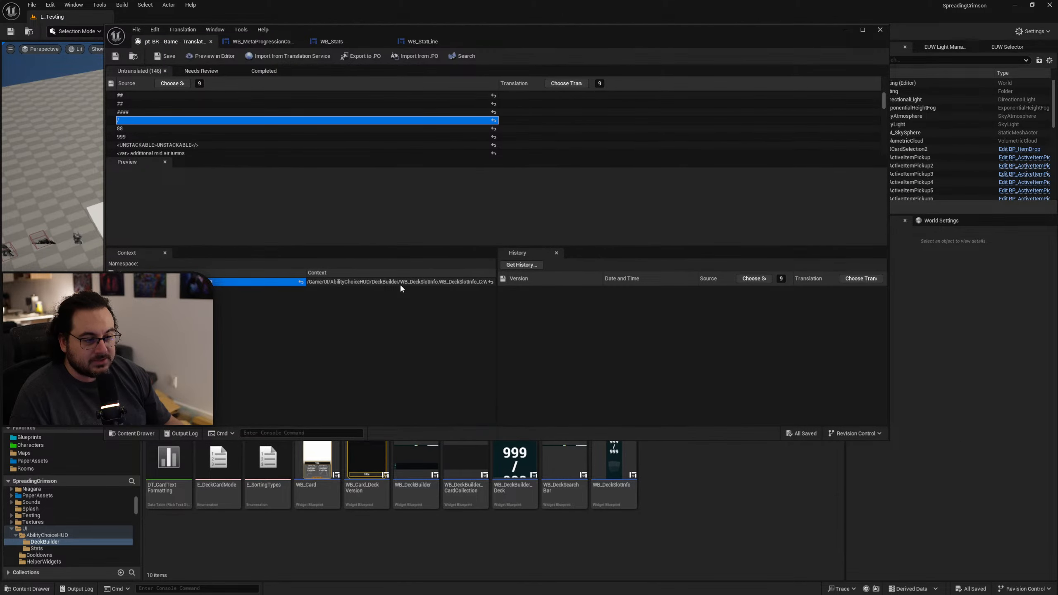
{"action": "double_click", "coordinate": [614, 465]}
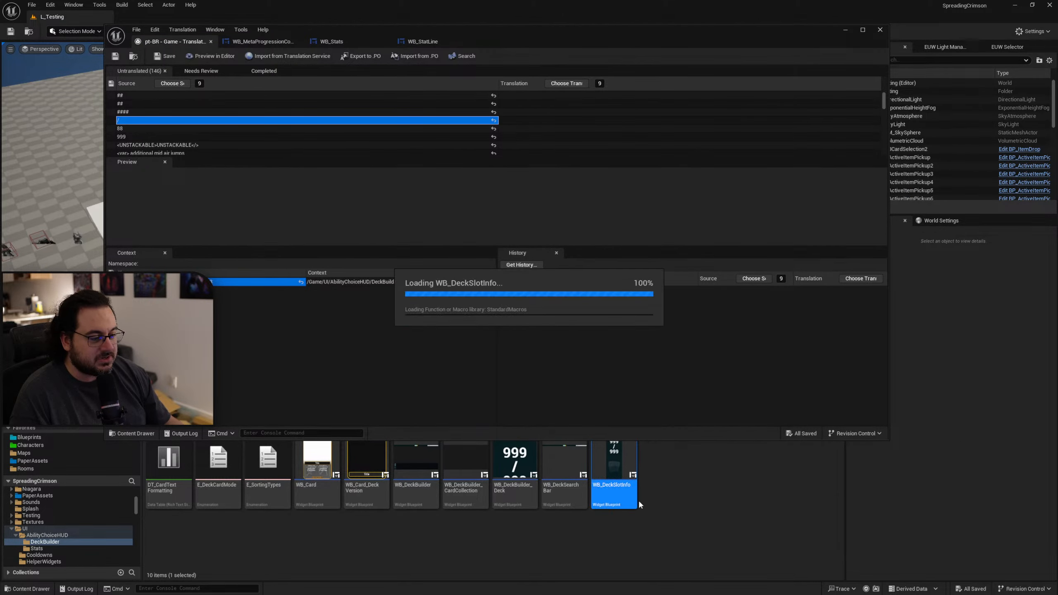
Disable localization for the Deck_Size_Current, Slash and Deck_Size_Max texts in WB_DeckSlotInfo, then compile and save the widget.
{"action": "scroll", "coordinate": [511, 196], "scroll_direction": "up", "scroll_amount": 2}
{"action": "left_click", "coordinate": [478, 177]}
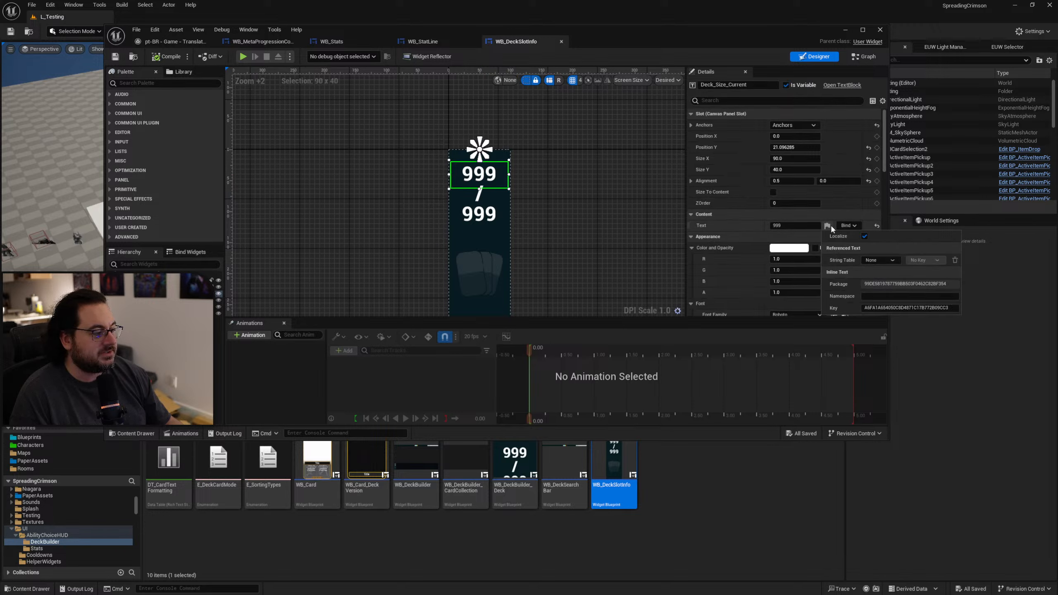
{"action": "left_click", "coordinate": [865, 237]}
{"action": "left_click", "coordinate": [493, 198]}
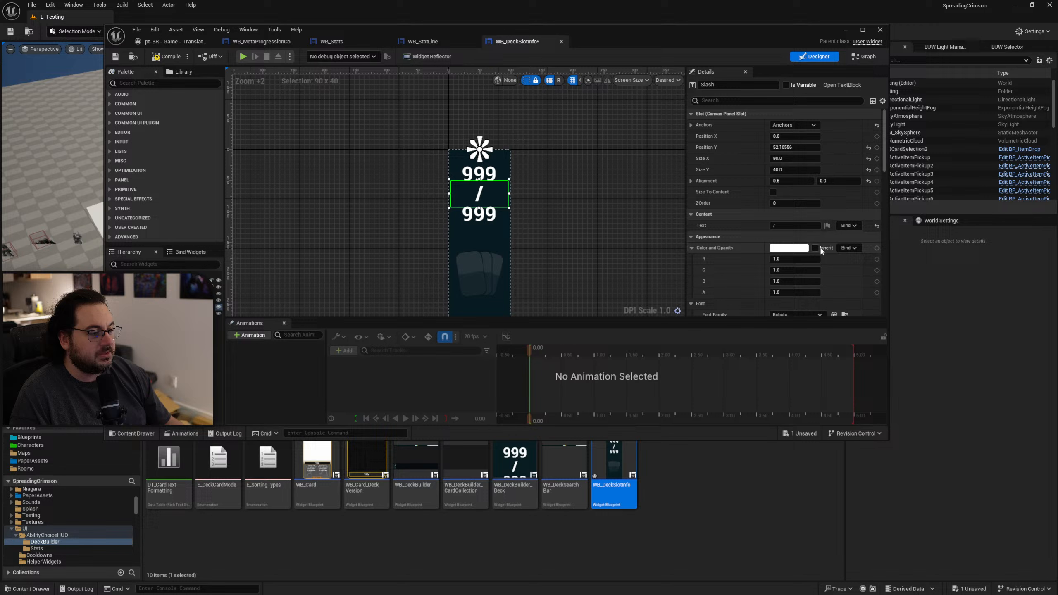
{"action": "left_click", "coordinate": [828, 225]}
{"action": "left_click", "coordinate": [501, 223]}
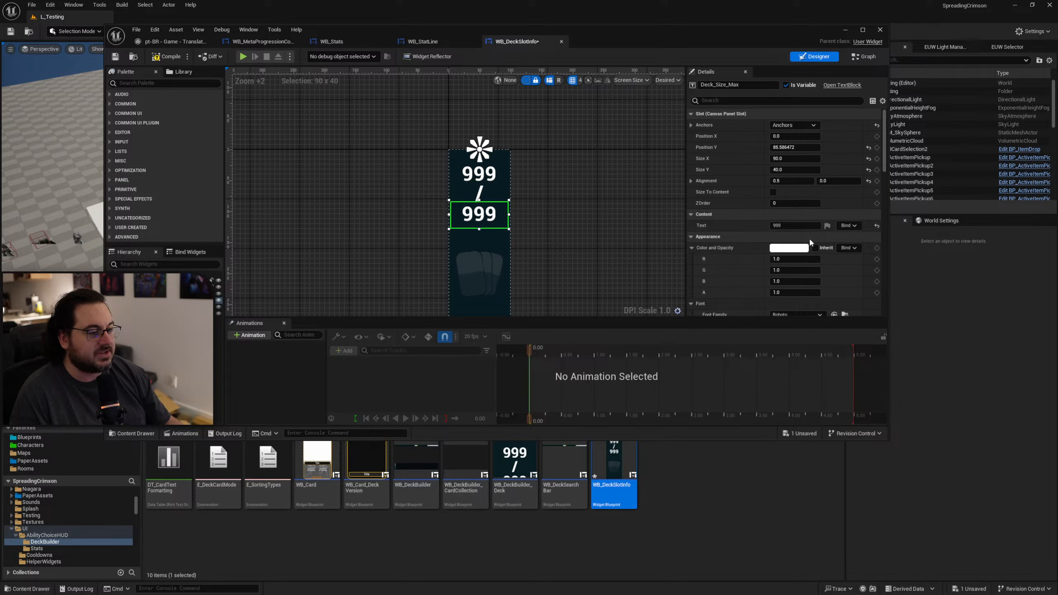
{"action": "left_click", "coordinate": [827, 226]}
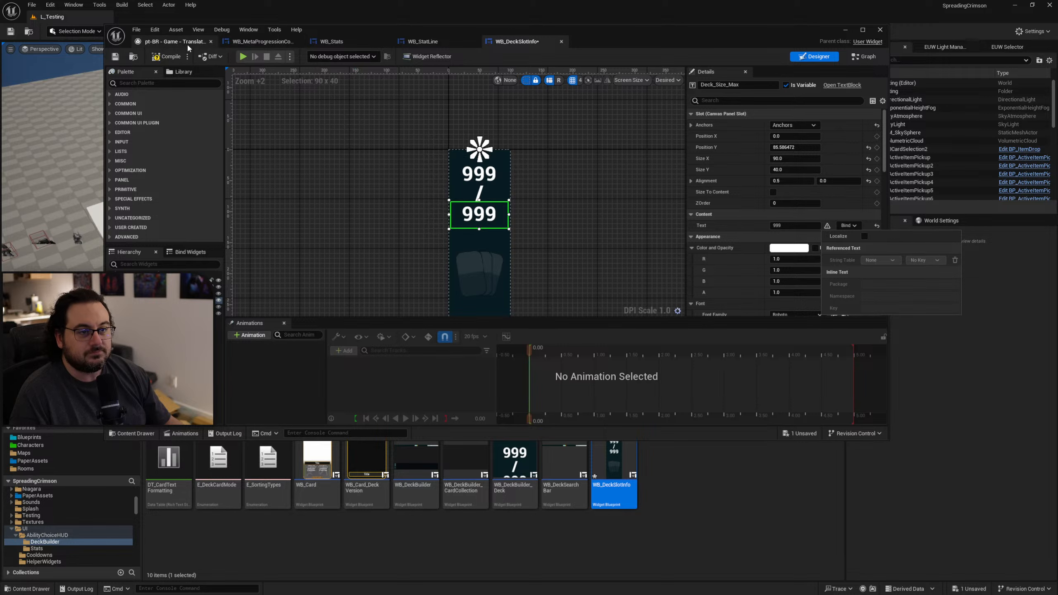
{"action": "left_click", "coordinate": [166, 58]}
{"action": "left_click", "coordinate": [115, 58]}
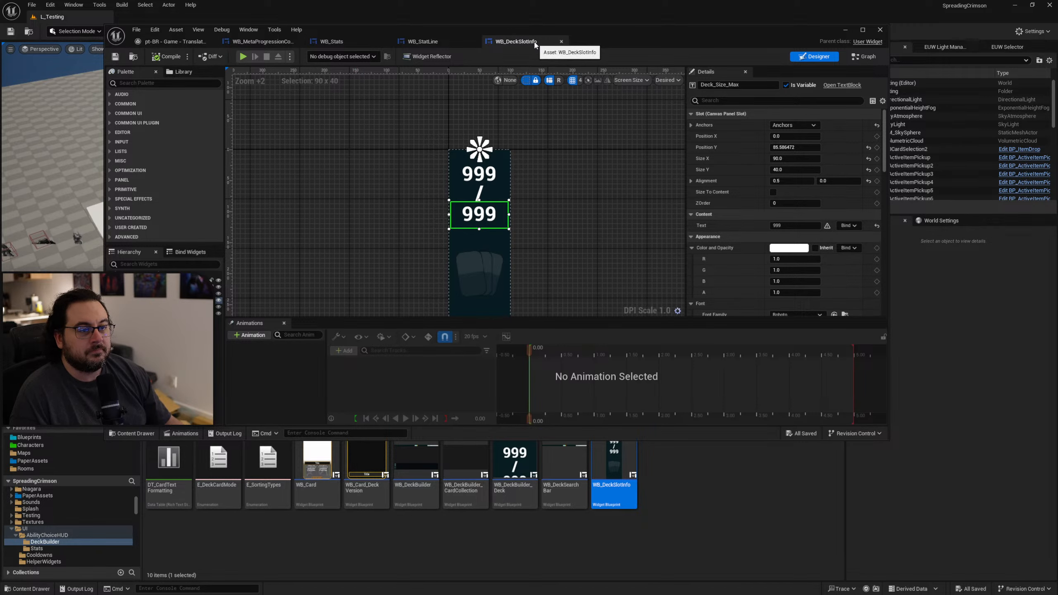
Close the WB_DeckSlotInfo, WB_StatLine, WB_Stats and WB_MetaProgressionCollection widget blueprints, leaving the translation editor open.
{"action": "left_click", "coordinate": [561, 41]}
{"action": "middle_click", "coordinate": [402, 46]}
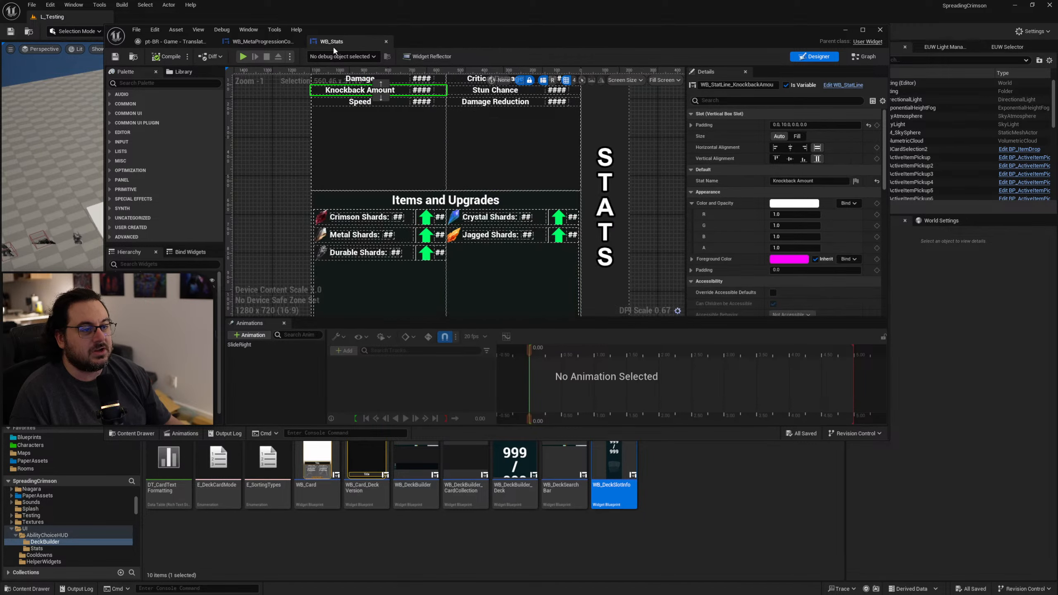
{"action": "middle_click", "coordinate": [335, 47]}
{"action": "middle_click", "coordinate": [285, 44]}
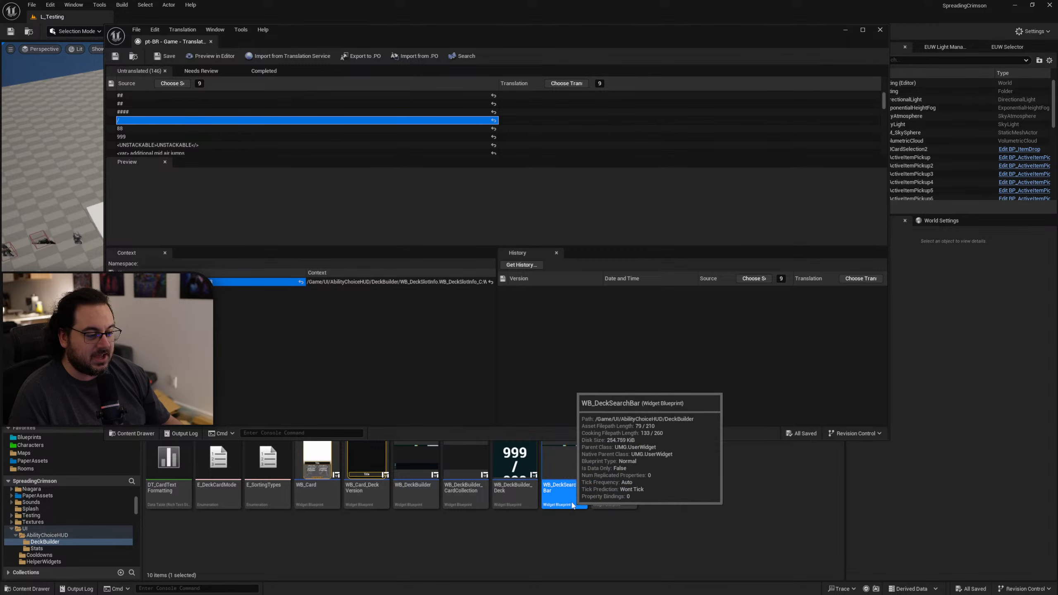
Open WB_DeckSearchBar, inspect the hint text of its Search_Box, and close the widget.
{"action": "double_click", "coordinate": [572, 501]}
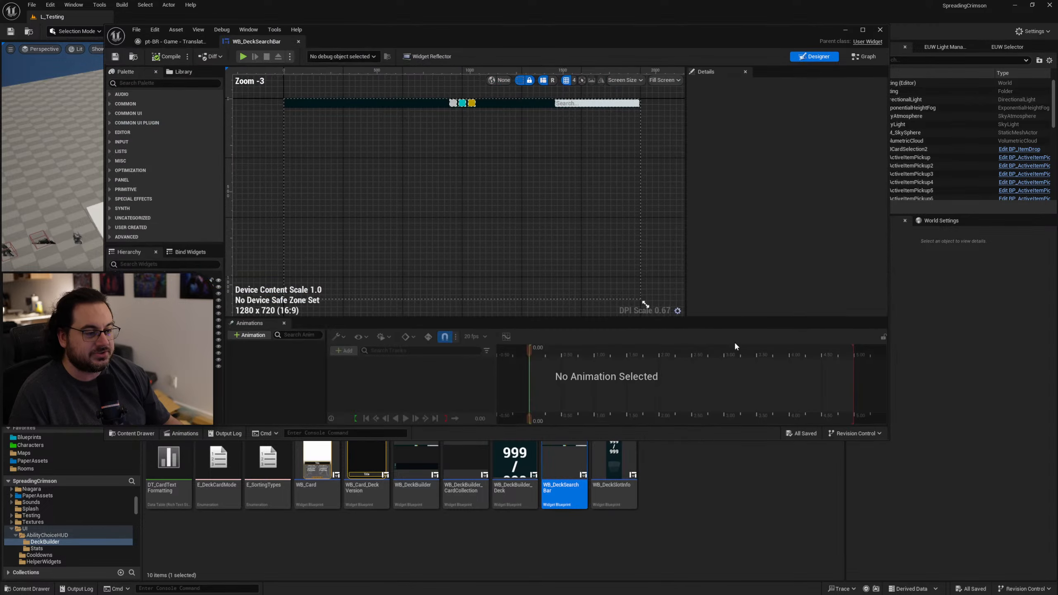
{"action": "left_click", "coordinate": [575, 103]}
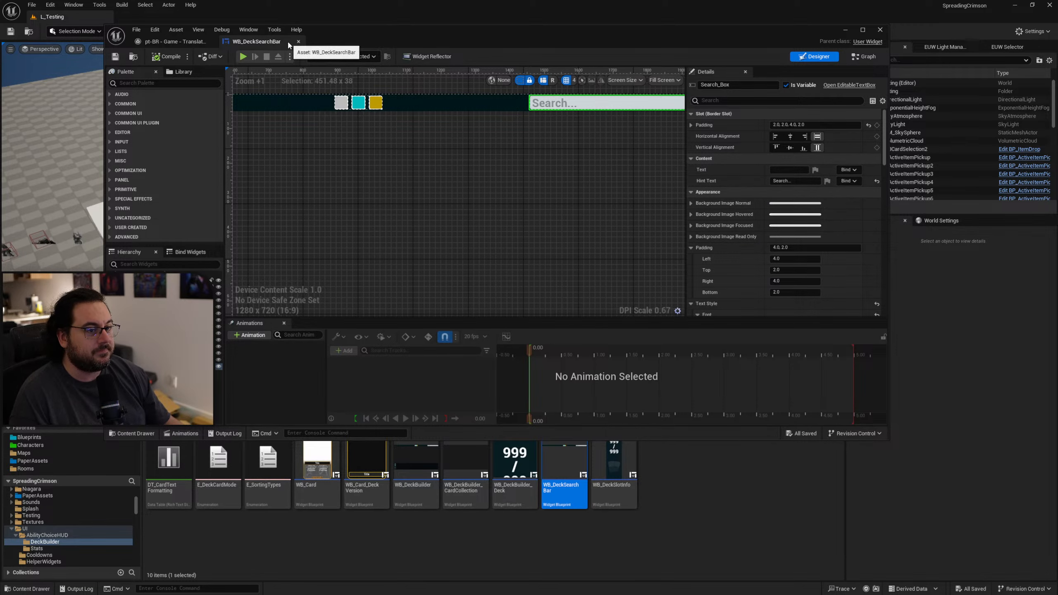
{"action": "left_click", "coordinate": [298, 41]}
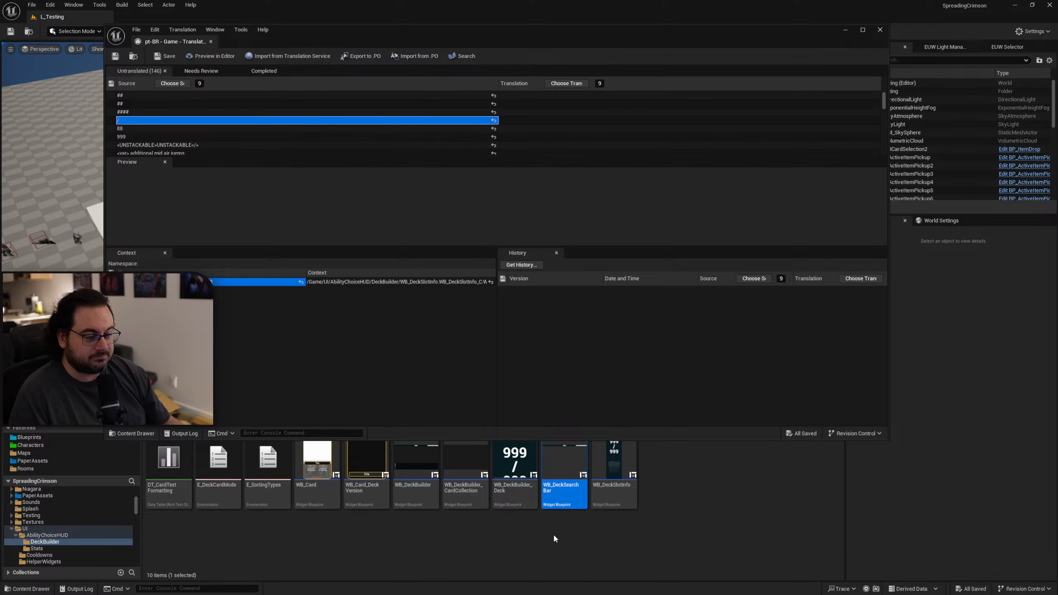
Check WB_DeckBuilder_Deck, WB_DeckBuilder_CardCollection and WB_DeckBuilder for placeholder texts, closing each widget after viewing it.
{"action": "double_click", "coordinate": [516, 492]}
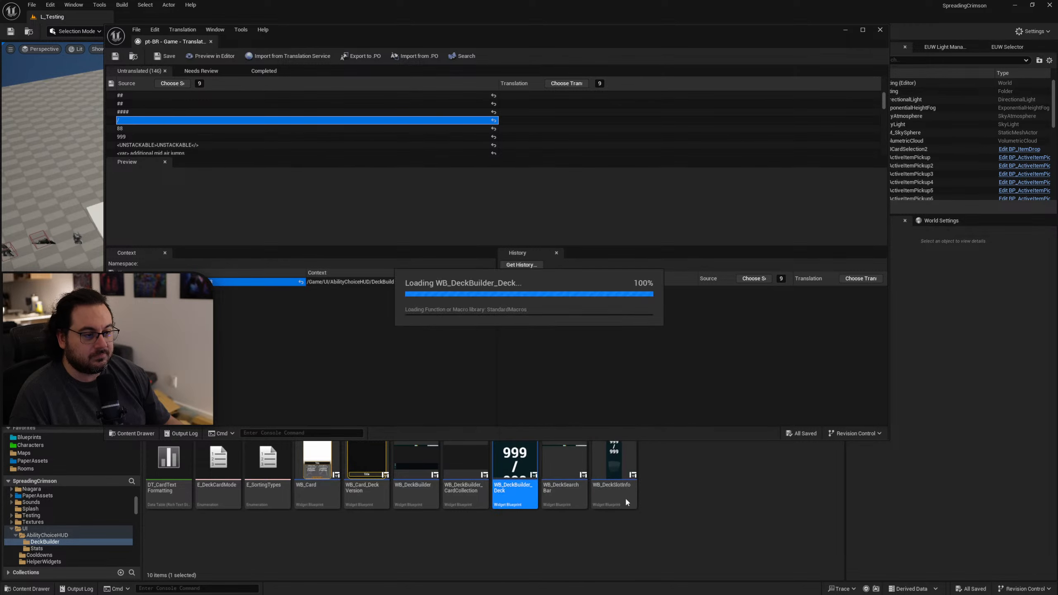
{"action": "scroll", "coordinate": [437, 185], "scroll_direction": "down", "scroll_amount": 1}
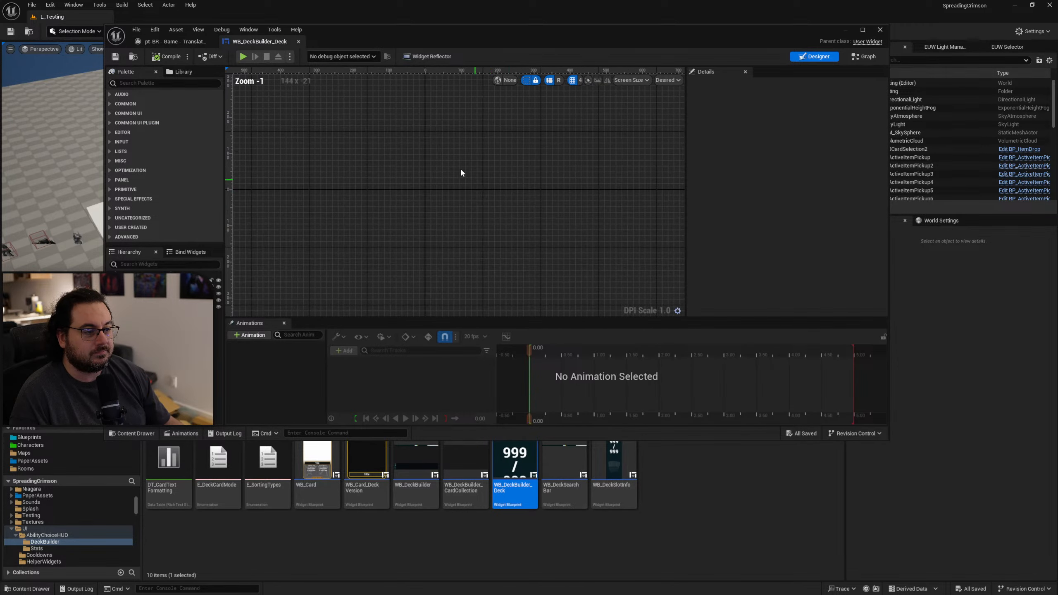
{"action": "middle_click", "coordinate": [276, 44]}
{"action": "double_click", "coordinate": [466, 471]}
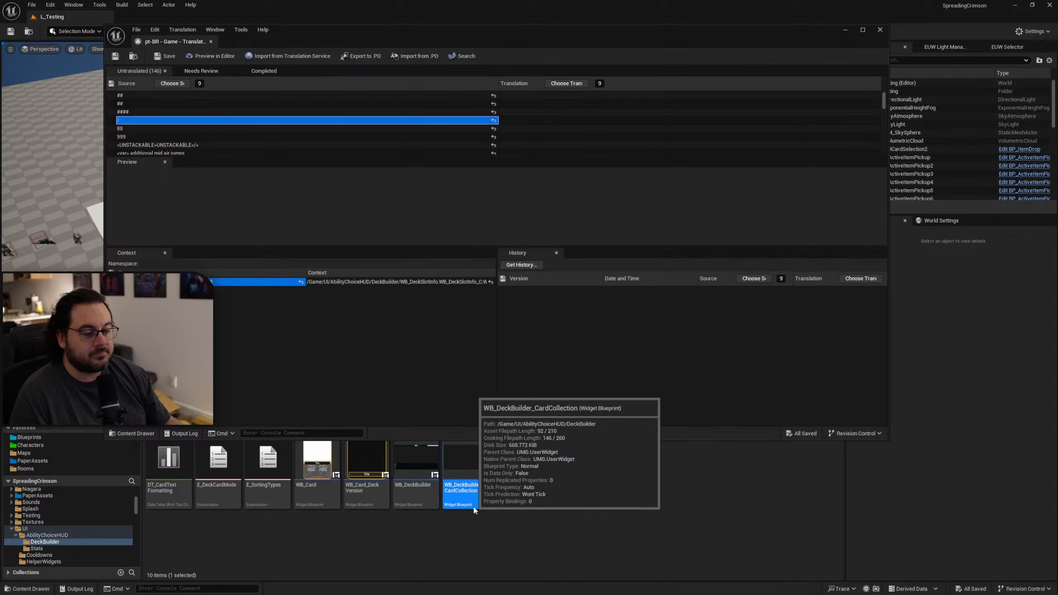
{"action": "middle_click", "coordinate": [278, 45]}
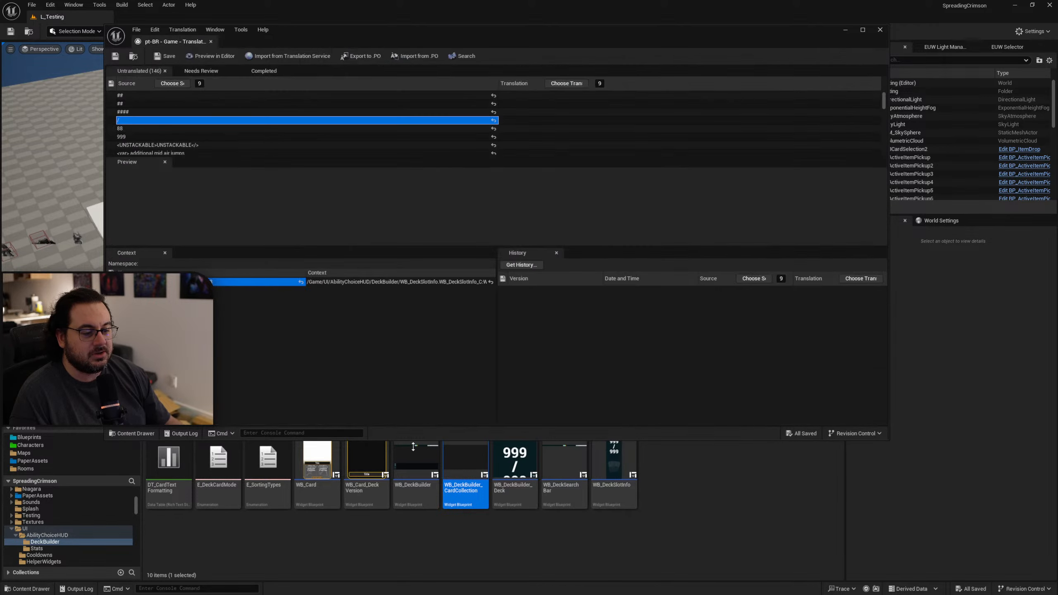
{"action": "double_click", "coordinate": [430, 501]}
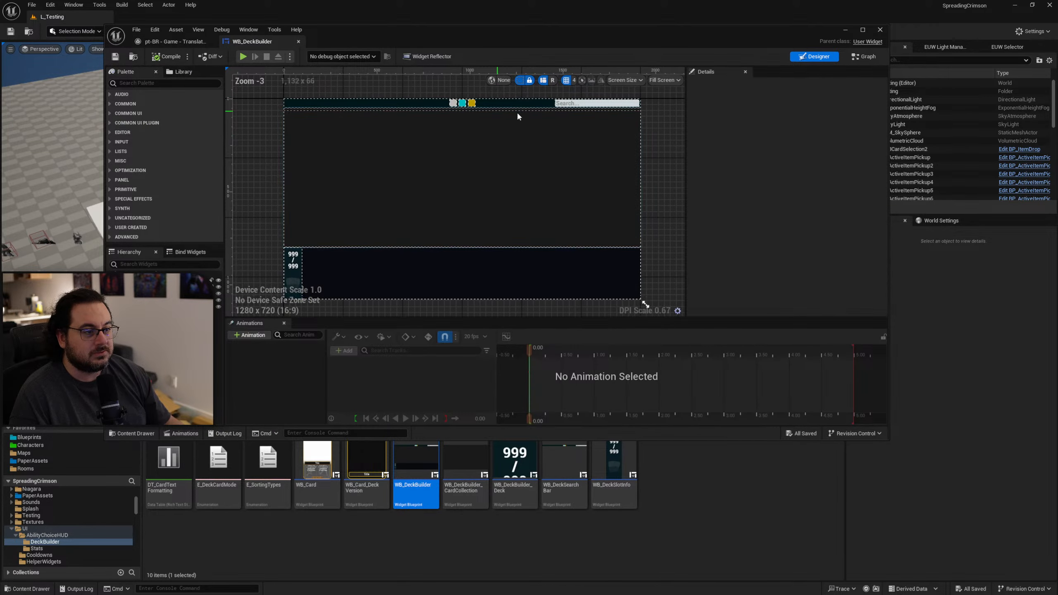
{"action": "middle_click", "coordinate": [273, 42]}
Open WB_Card_DeckVersion from the DeckBuilder folder and disable localization for its Text_Title text.
{"action": "double_click", "coordinate": [377, 500]}
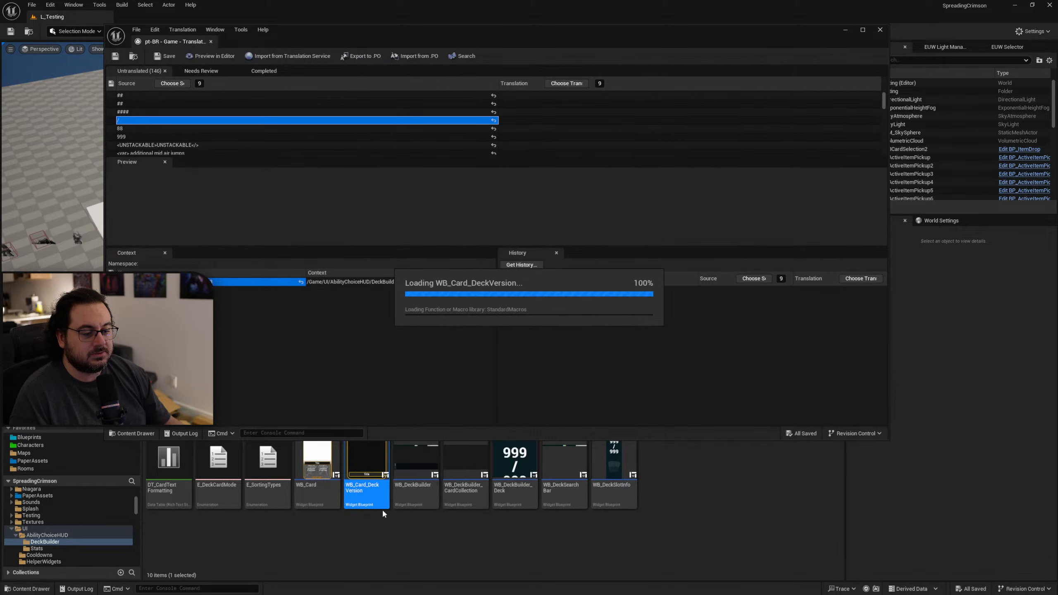
{"action": "right_click_drag", "start_coordinate": [559, 270], "coordinate": [500, 110]}
{"action": "scroll", "coordinate": [498, 112], "scroll_direction": "down", "scroll_amount": 3}
{"action": "scroll", "coordinate": [533, 231], "scroll_direction": "up", "scroll_amount": 4}
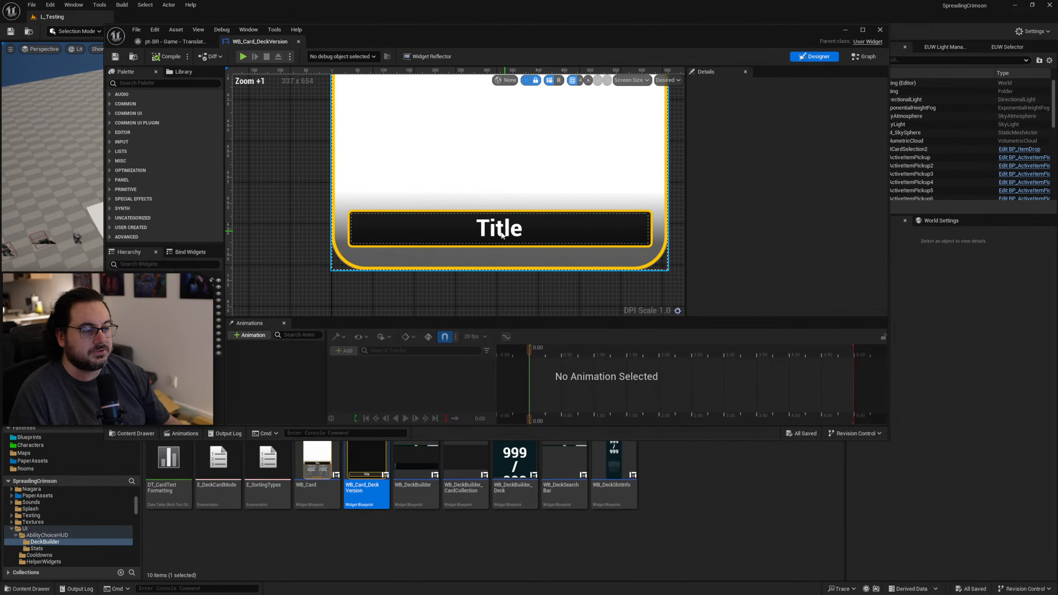
{"action": "left_click", "coordinate": [533, 232]}
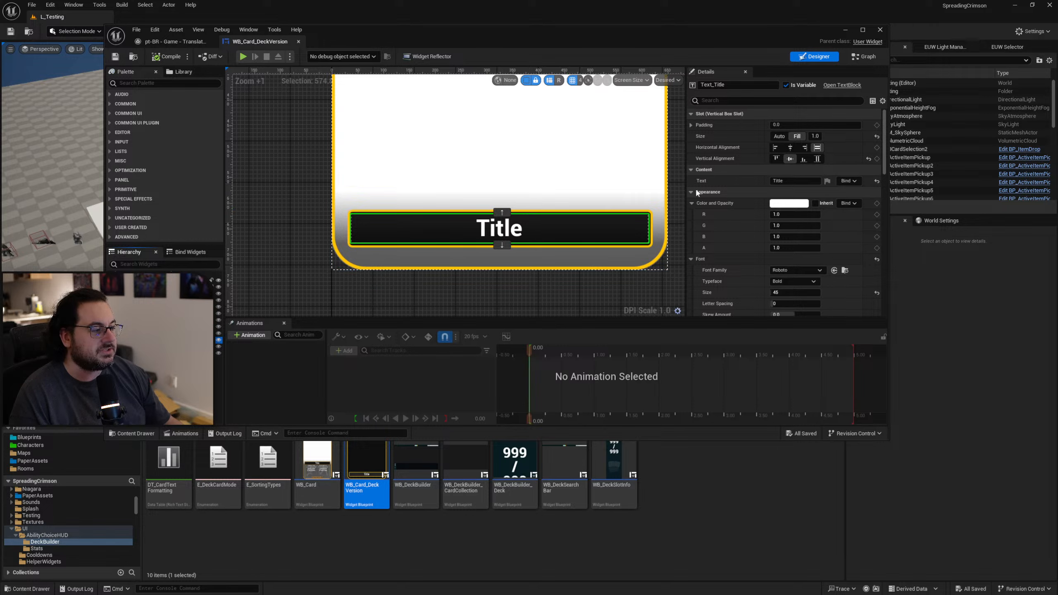
{"action": "left_click", "coordinate": [828, 181]}
{"action": "left_click", "coordinate": [865, 191]}
{"action": "left_click", "coordinate": [560, 236]}
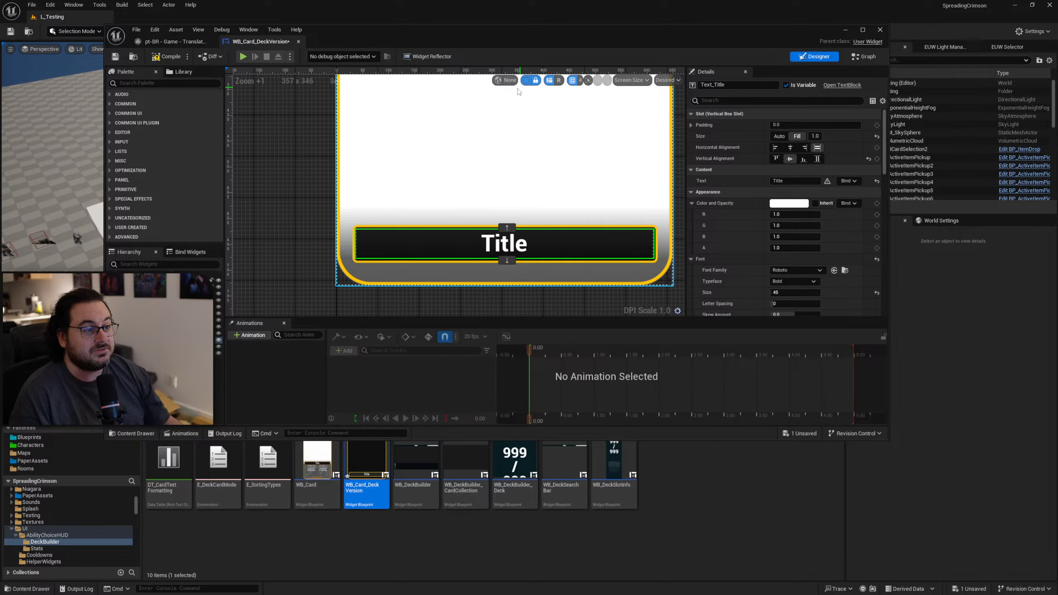
Compile and save WB_Card_DeckVersion, then close the widget.
{"action": "left_click", "coordinate": [508, 81]}
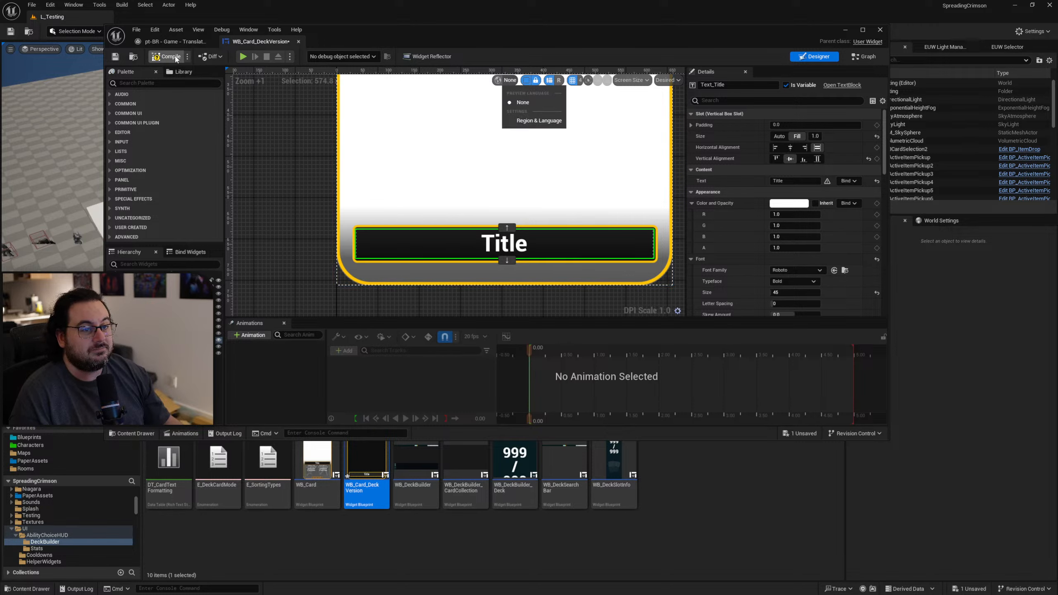
{"action": "left_click", "coordinate": [138, 72]}
{"action": "key", "text": "ctrl+s"}
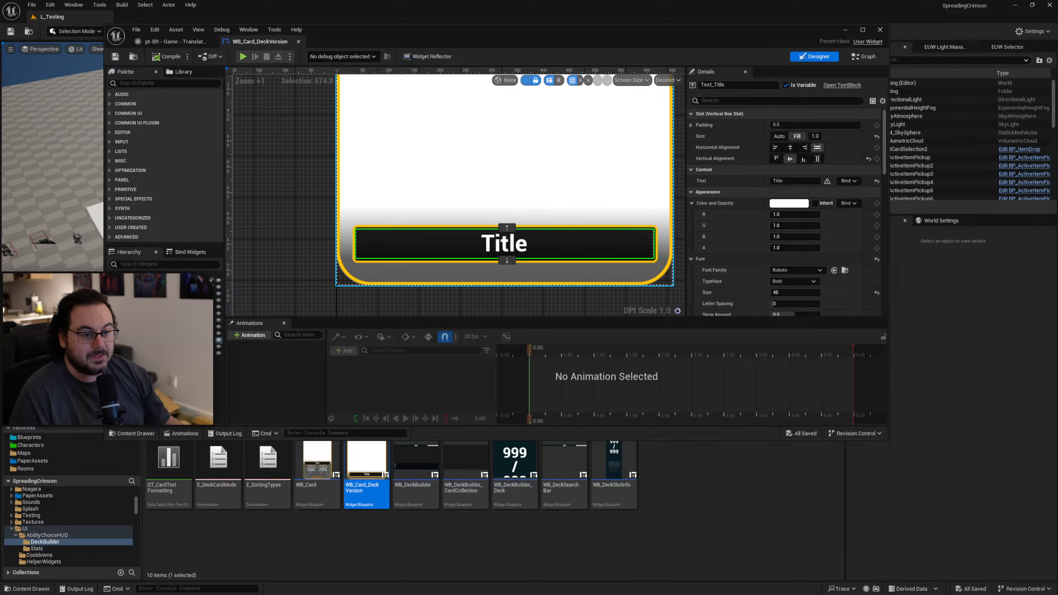
{"action": "left_click", "coordinate": [298, 41]}
Open WB_Card and inspect the text content of its Text_UNSTACKABLE element.
{"action": "left_click", "coordinate": [316, 492]}
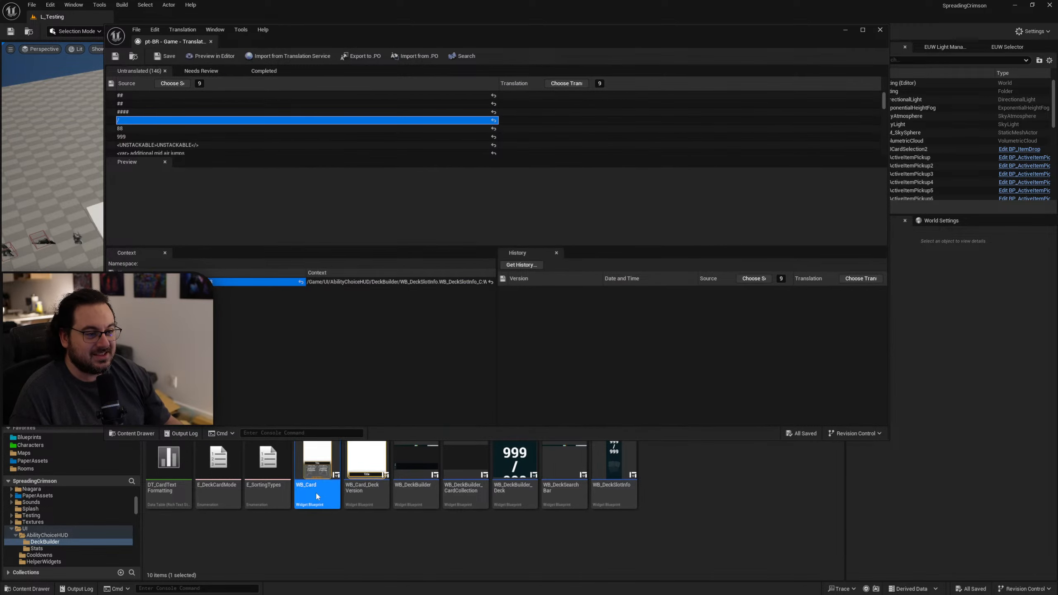
{"action": "double_click", "coordinate": [316, 491]}
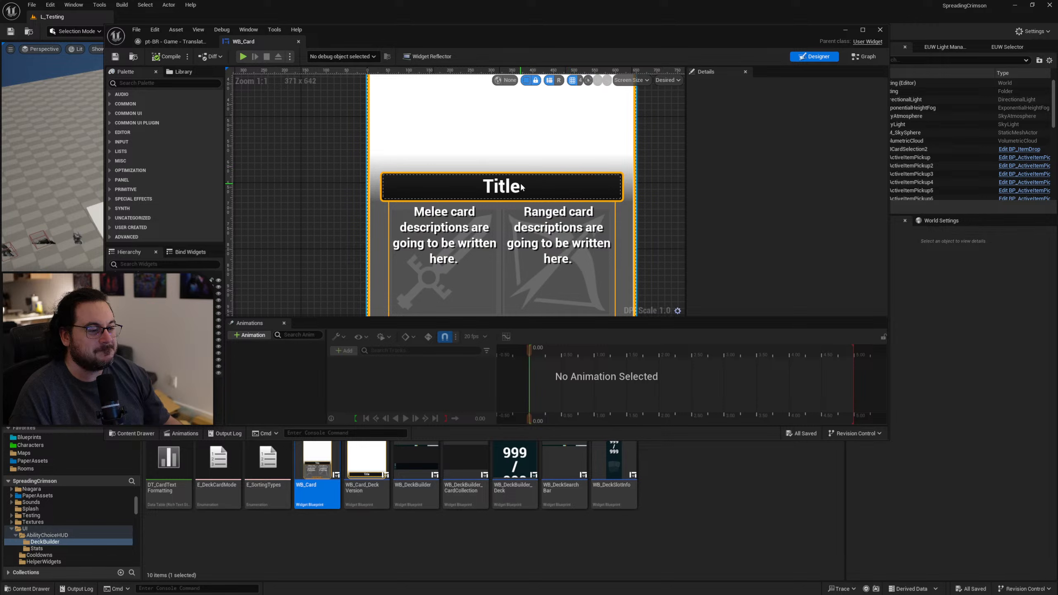
{"action": "left_click", "coordinate": [510, 189]}
{"action": "right_click_drag", "start_coordinate": [279, 302], "coordinate": [289, 267]}
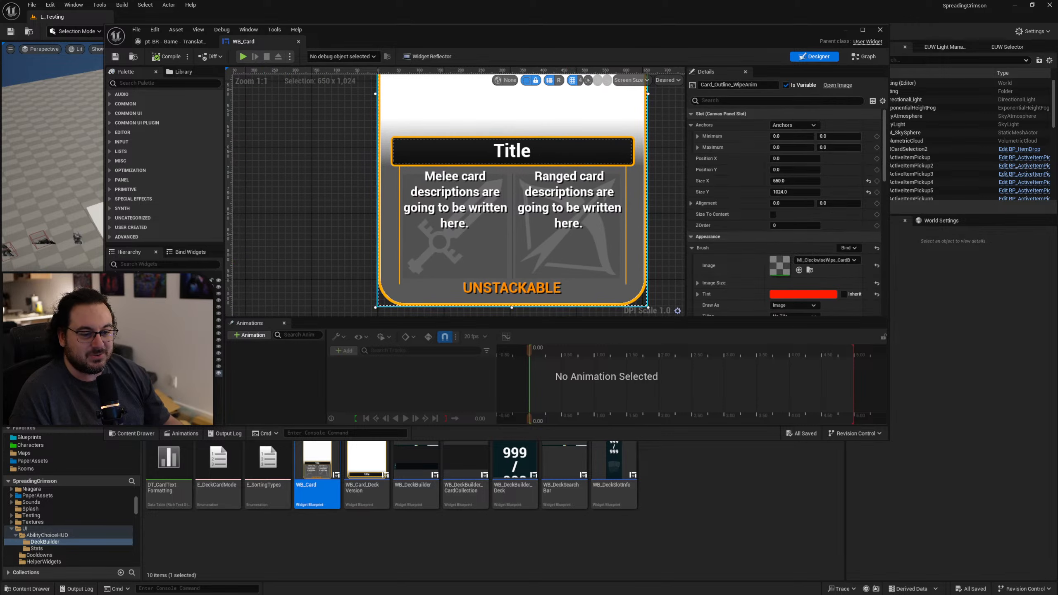
{"action": "left_click", "coordinate": [512, 291]}
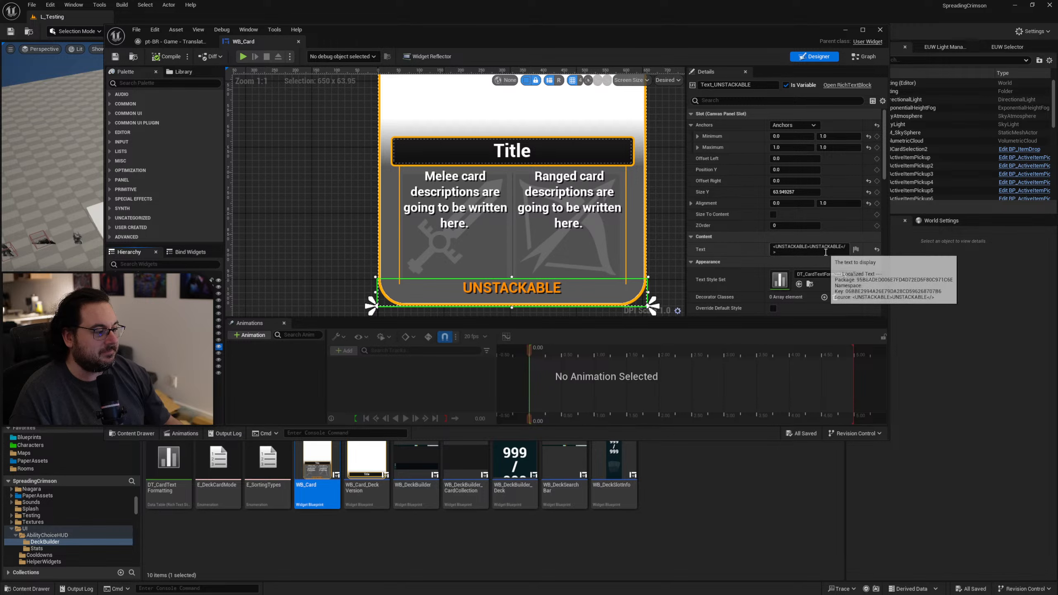
{"action": "scroll", "coordinate": [824, 246], "scroll_direction": "down", "scroll_amount": 1}
{"action": "scroll", "coordinate": [756, 238], "scroll_direction": "up", "scroll_amount": 1}
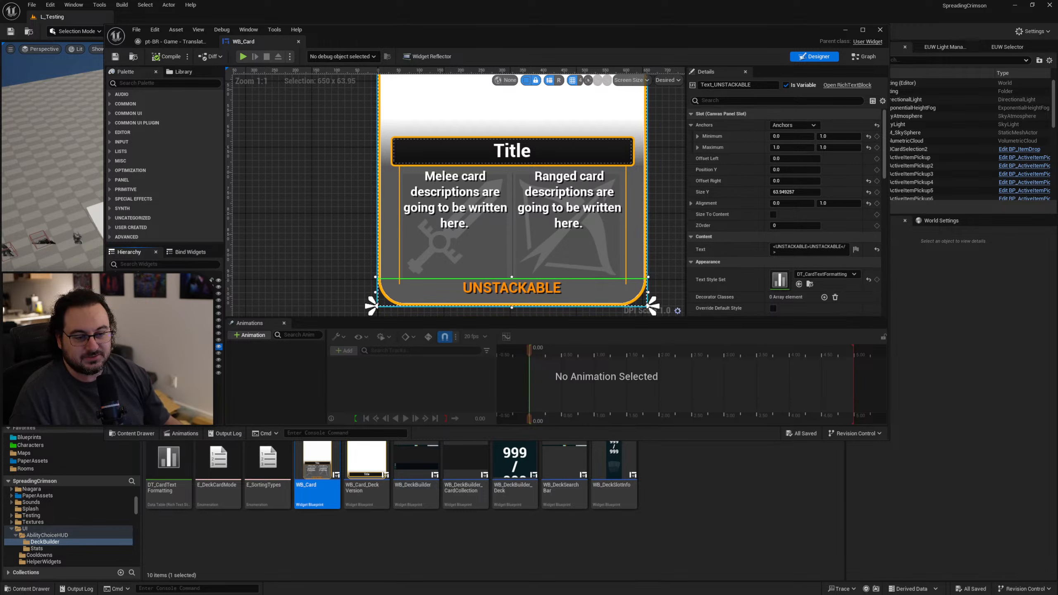
Inspect the properties of TextDescription_Ranged in WB_Card, locate its text style set among the project assets, and close the widget.
{"action": "left_click", "coordinate": [129, 353]}
{"action": "left_click", "coordinate": [166, 373]}
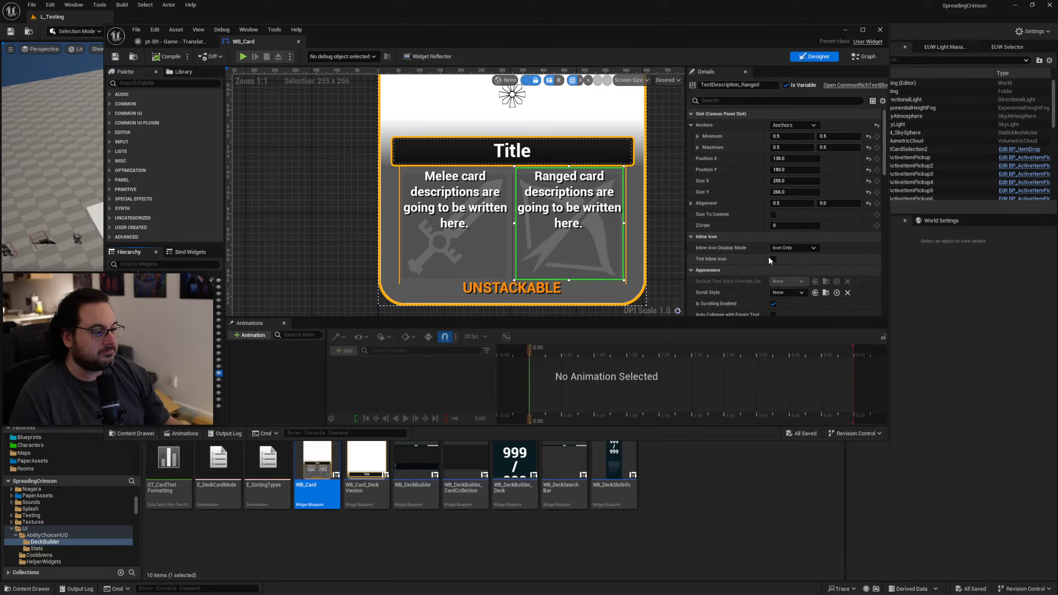
{"action": "right_click_drag", "start_coordinate": [552, 190], "coordinate": [508, 195]}
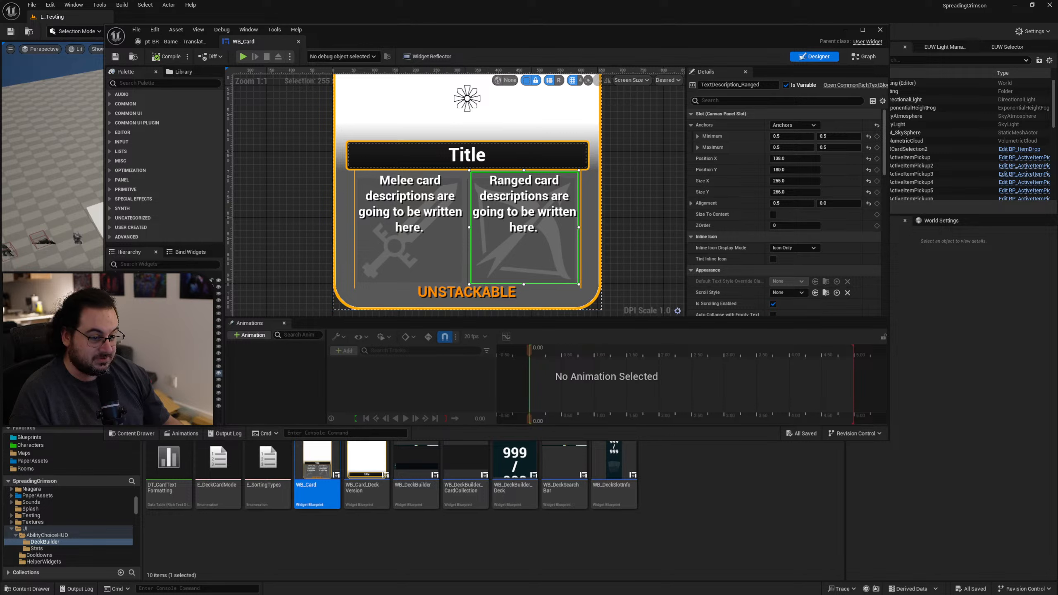
{"action": "scroll", "coordinate": [731, 242], "scroll_direction": "down", "scroll_amount": 5}
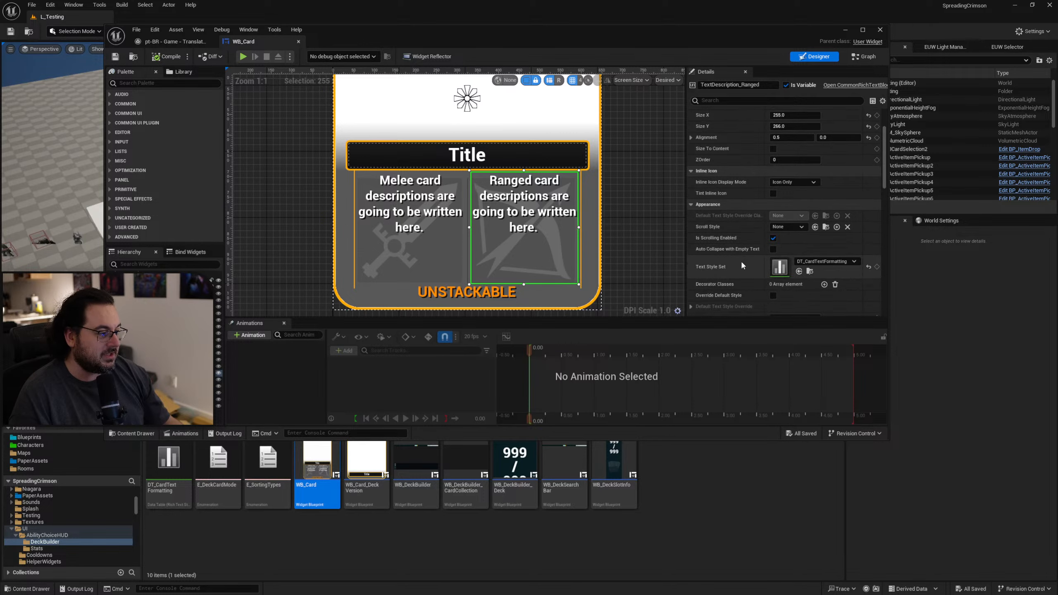
{"action": "scroll", "coordinate": [741, 263], "scroll_direction": "up", "scroll_amount": 5}
{"action": "scroll", "coordinate": [741, 270], "scroll_direction": "down", "scroll_amount": 5}
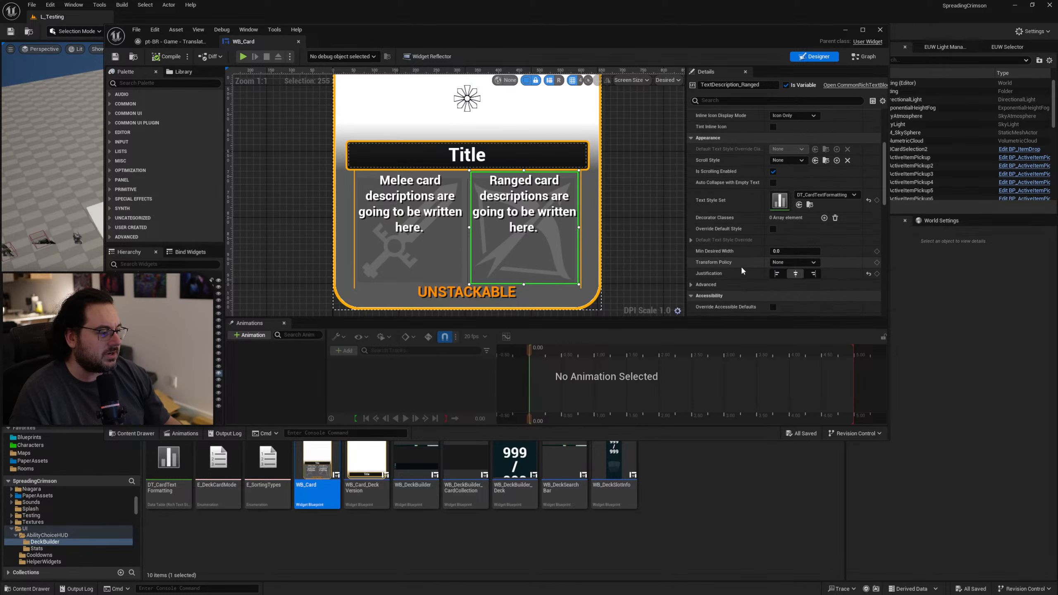
{"action": "scroll", "coordinate": [740, 265], "scroll_direction": "up", "scroll_amount": 1}
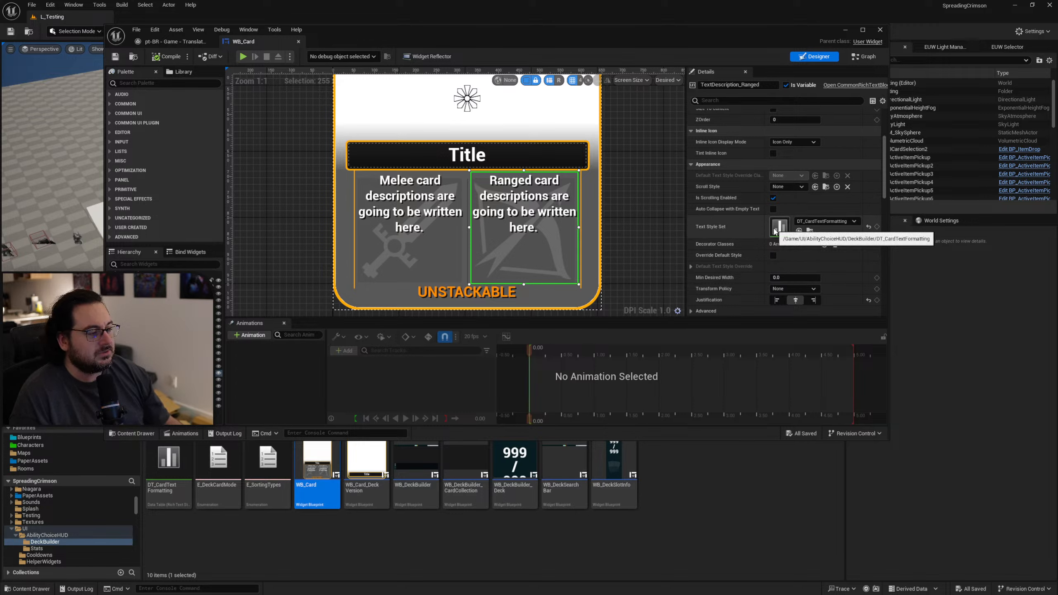
{"action": "left_click", "coordinate": [810, 231]}
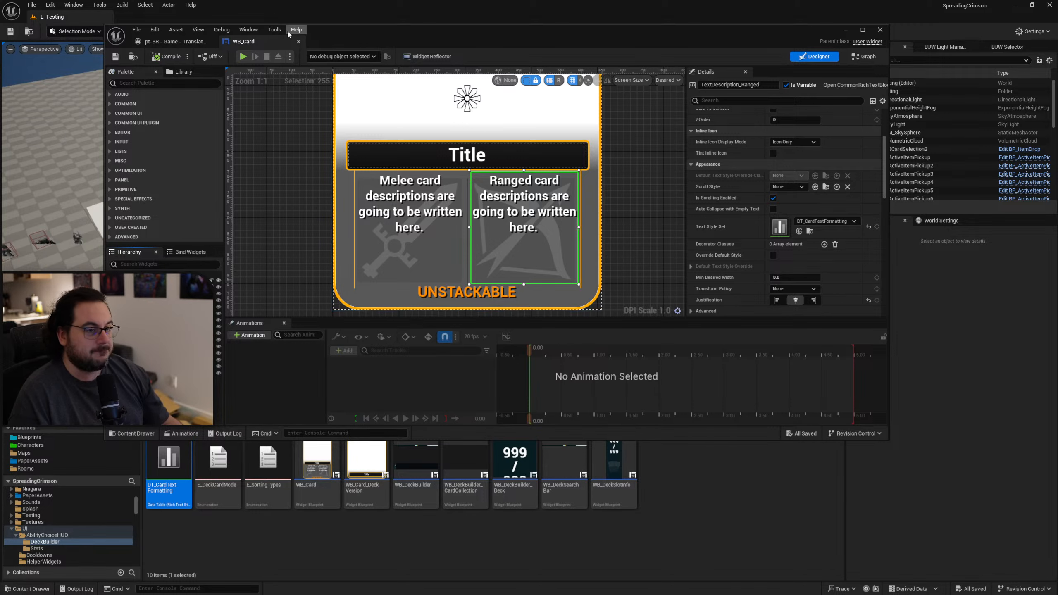
{"action": "middle_click", "coordinate": [259, 42]}
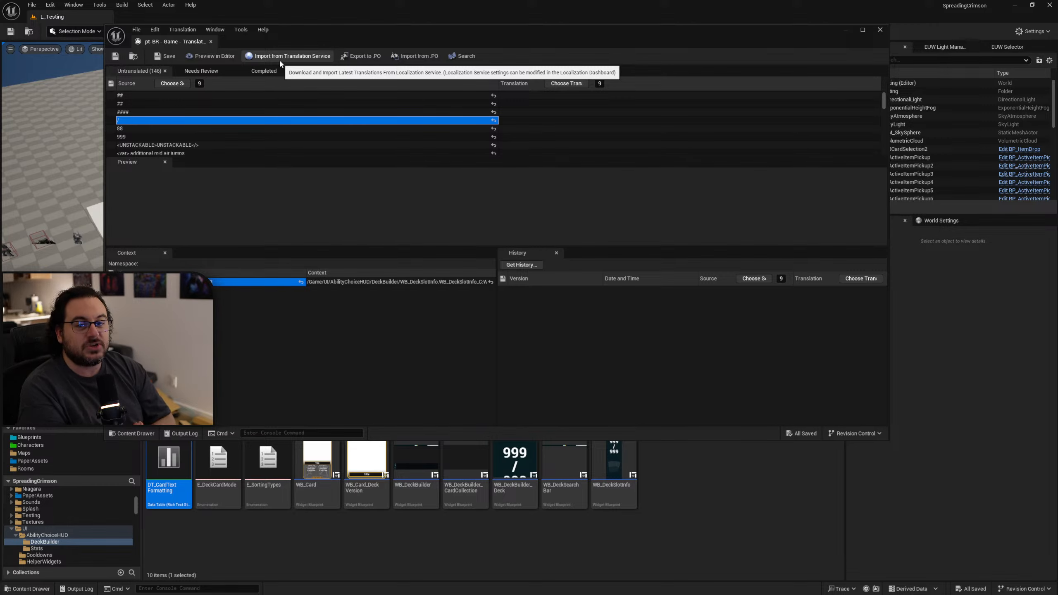
Look up the context of the untranslated "88" entry, and move and shrink the translation editor window to uncover the asset browser.
{"action": "left_click", "coordinate": [204, 129]}
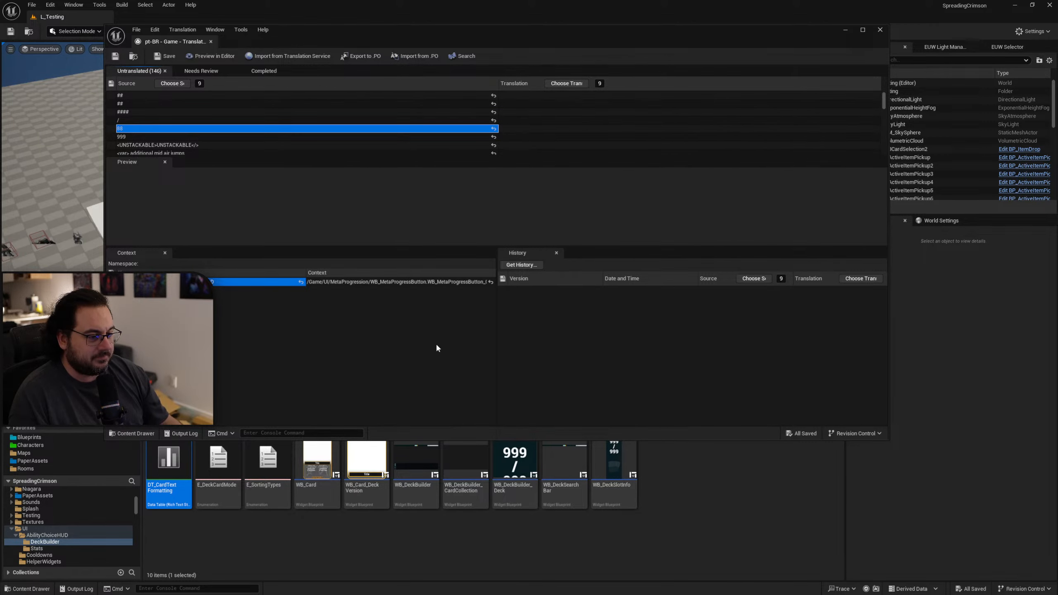
{"action": "left_click_drag", "start_coordinate": [590, 40], "coordinate": [584, 21]}
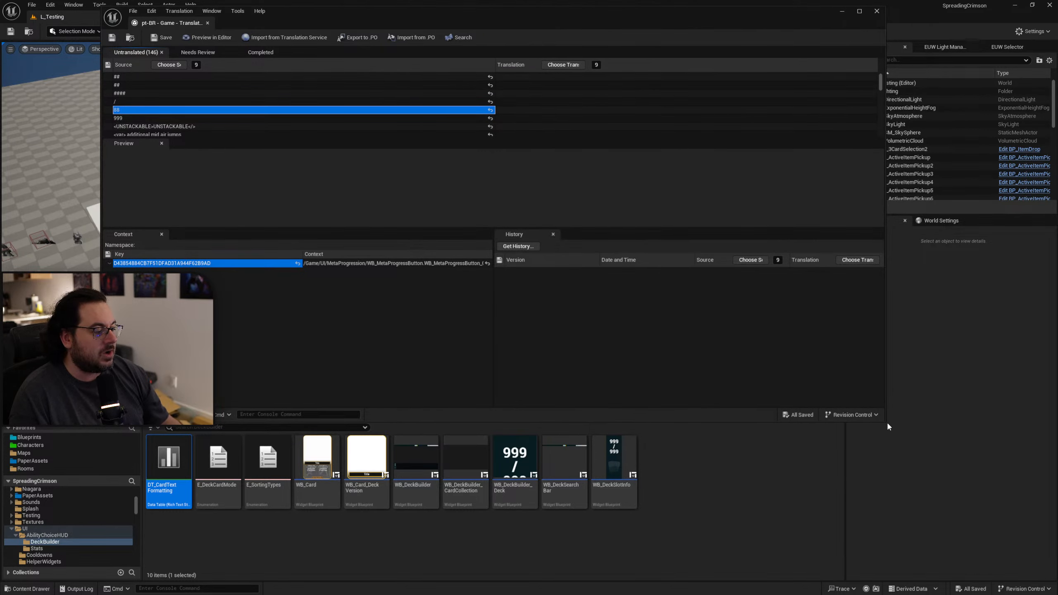
{"action": "left_click_drag", "start_coordinate": [886, 421], "coordinate": [881, 391]}
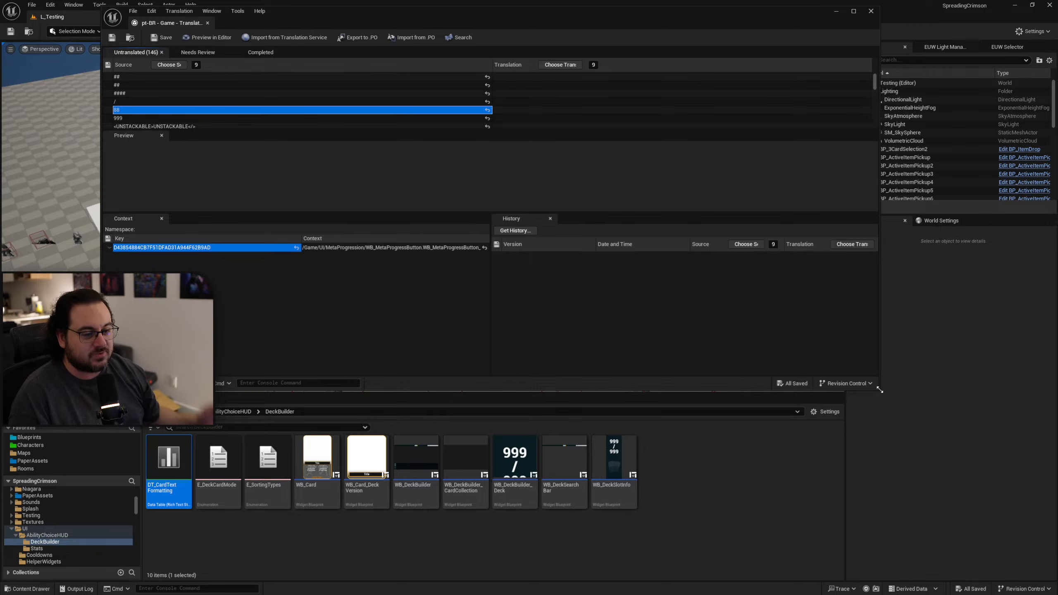
{"action": "left_click_drag", "start_coordinate": [880, 389], "coordinate": [885, 385]}
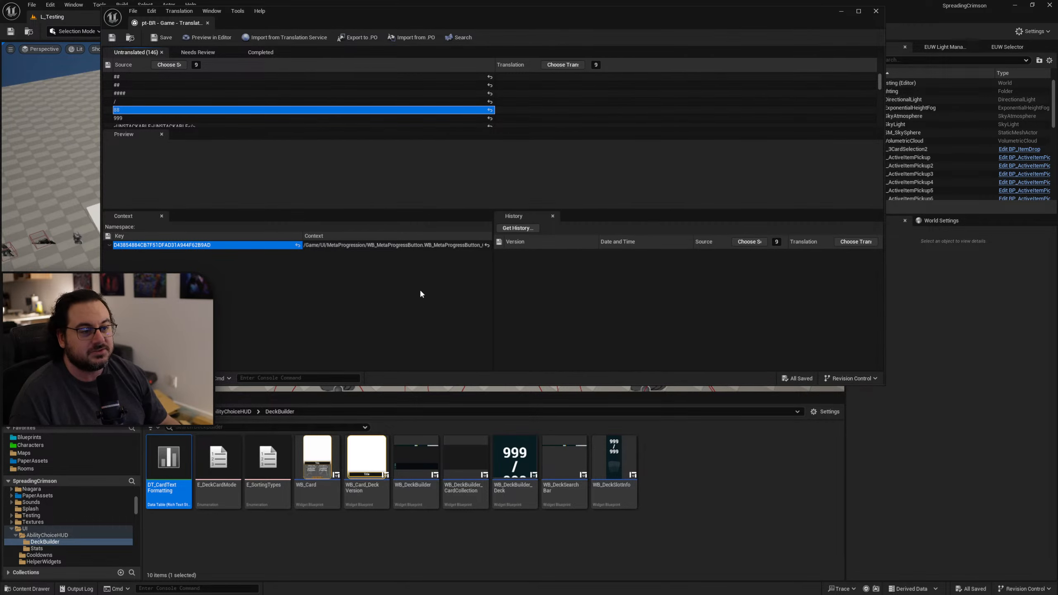
Open WB_Card_Collection from the AbilityChoiceHUD folder, disable localization for its Text_Title text, then compile and close the widget.
{"action": "left_click", "coordinate": [249, 410]}
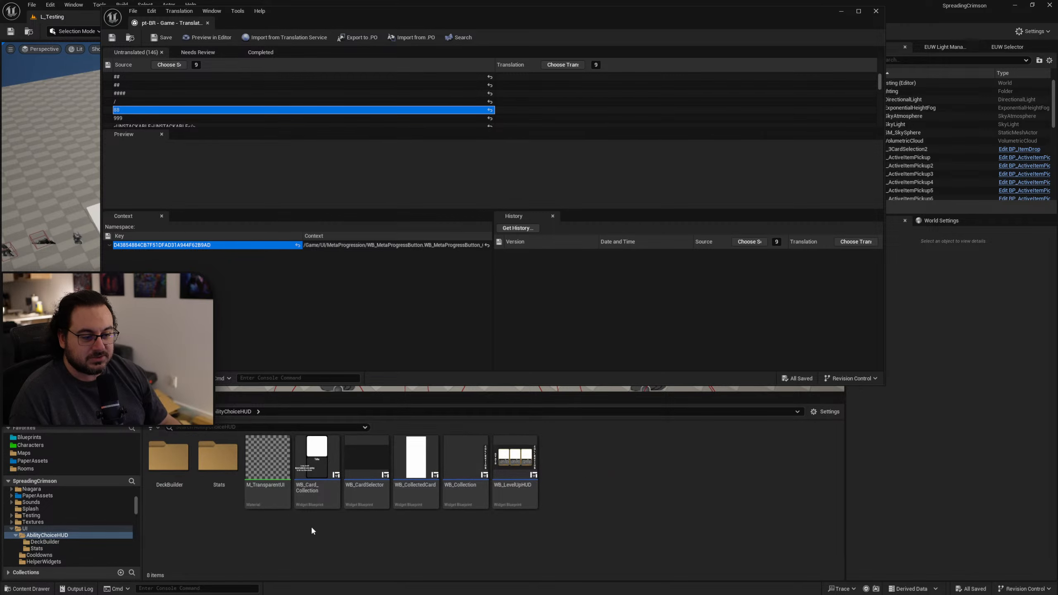
{"action": "double_click", "coordinate": [316, 467]}
{"action": "scroll", "coordinate": [574, 117], "scroll_direction": "up", "scroll_amount": 3}
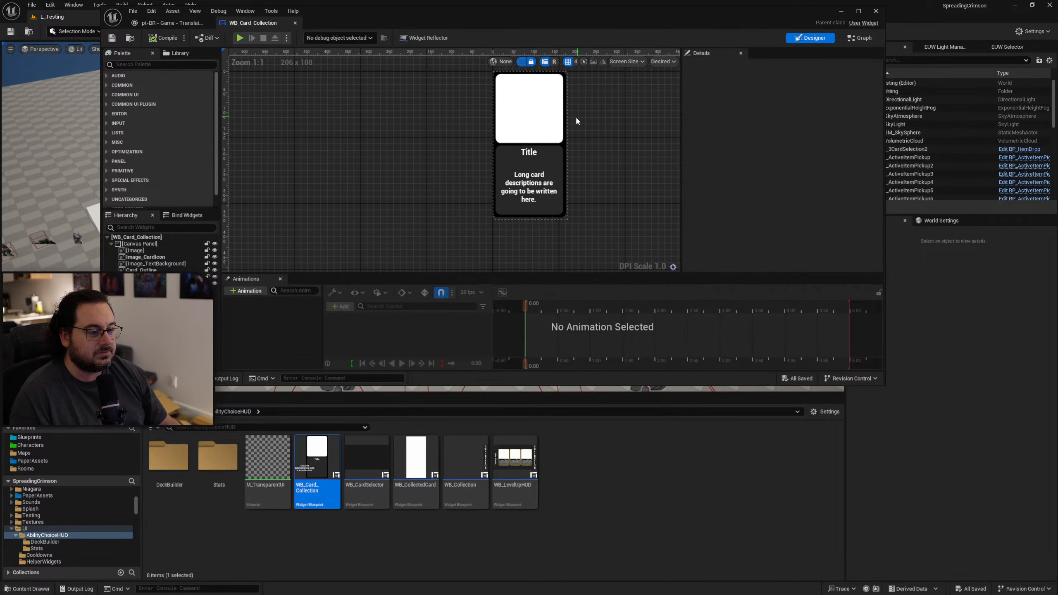
{"action": "left_click", "coordinate": [542, 158]}
{"action": "left_click", "coordinate": [823, 230]}
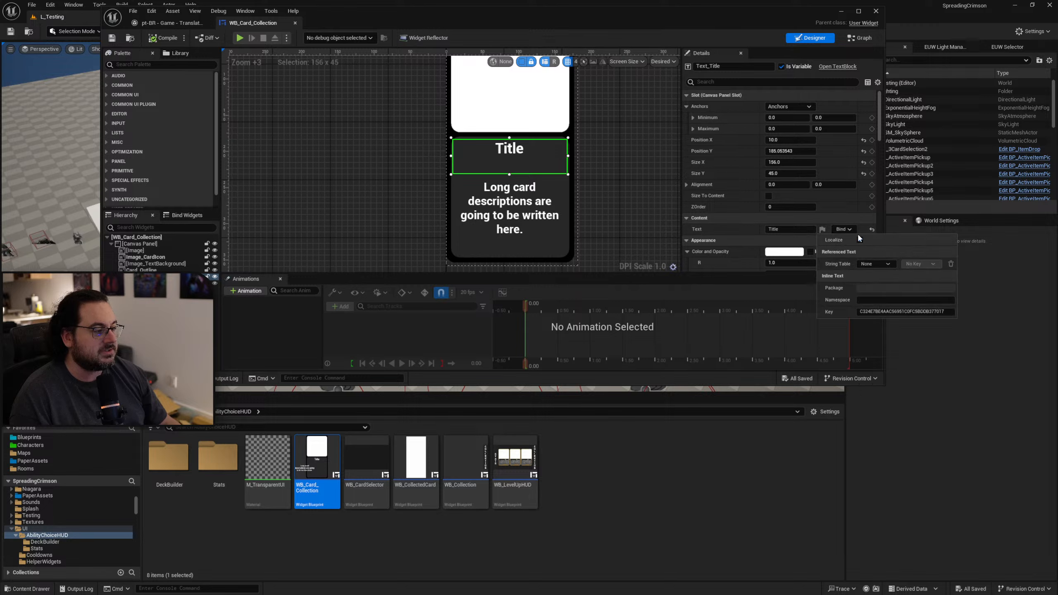
{"action": "left_click", "coordinate": [519, 200]}
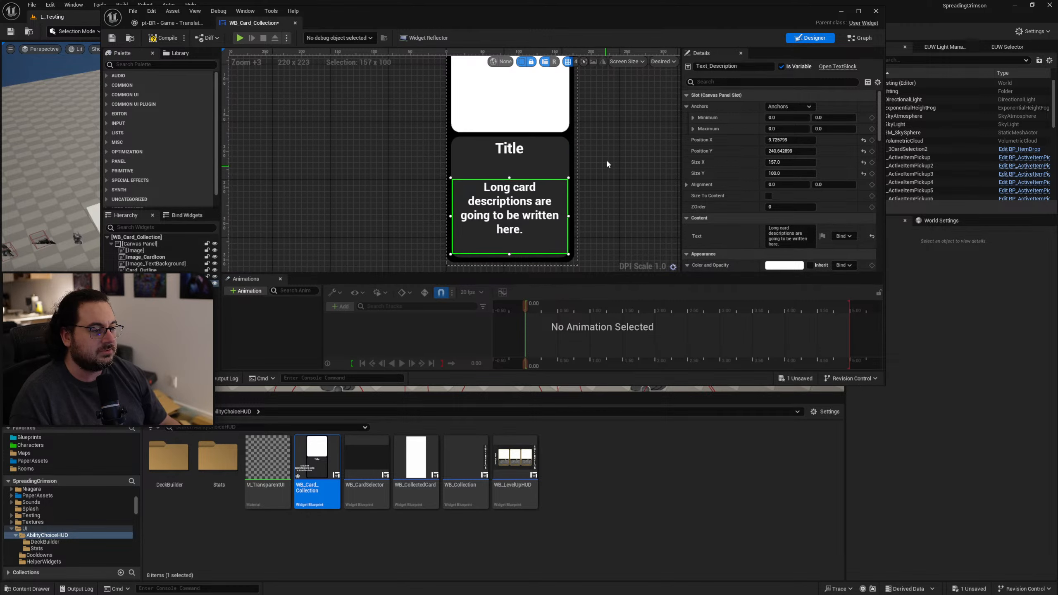
{"action": "scroll", "coordinate": [513, 155], "scroll_direction": "down", "scroll_amount": 1}
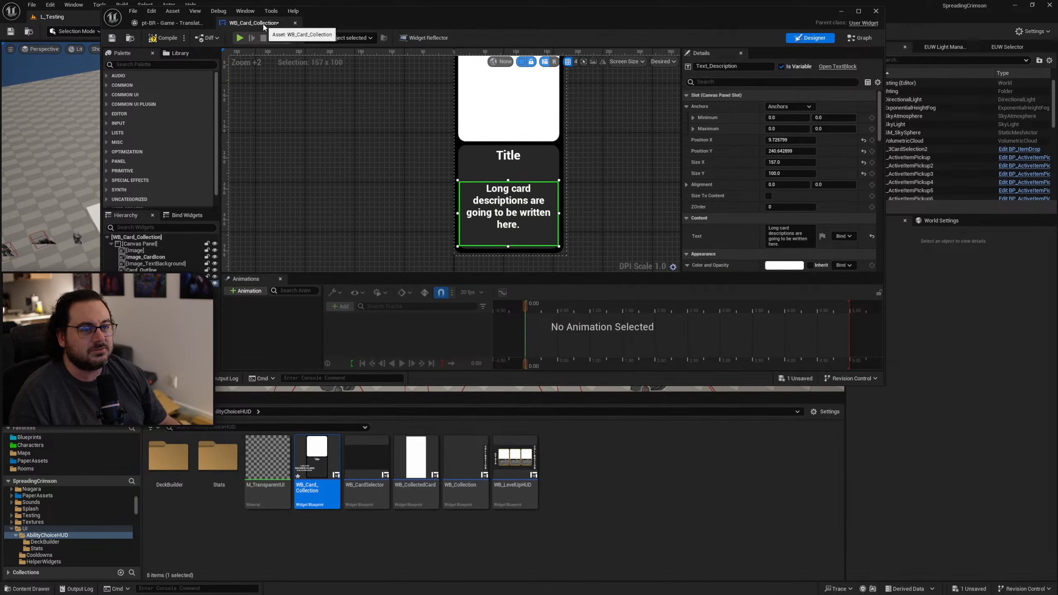
{"action": "left_click", "coordinate": [165, 38]}
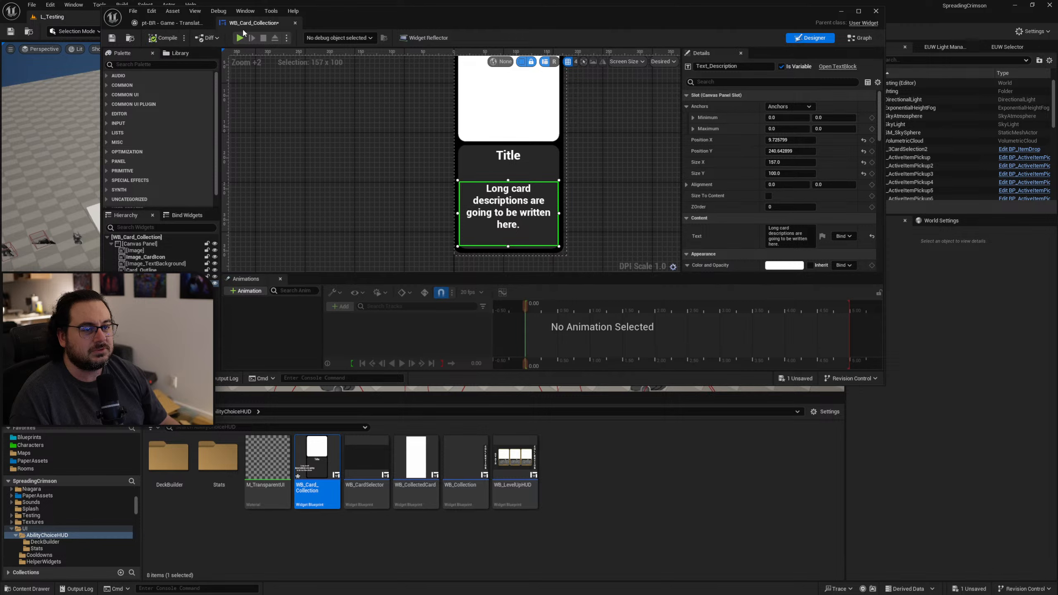
{"action": "left_click", "coordinate": [295, 22]}
{"action": "left_click", "coordinate": [345, 543]}
{"action": "left_click", "coordinate": [327, 492]}
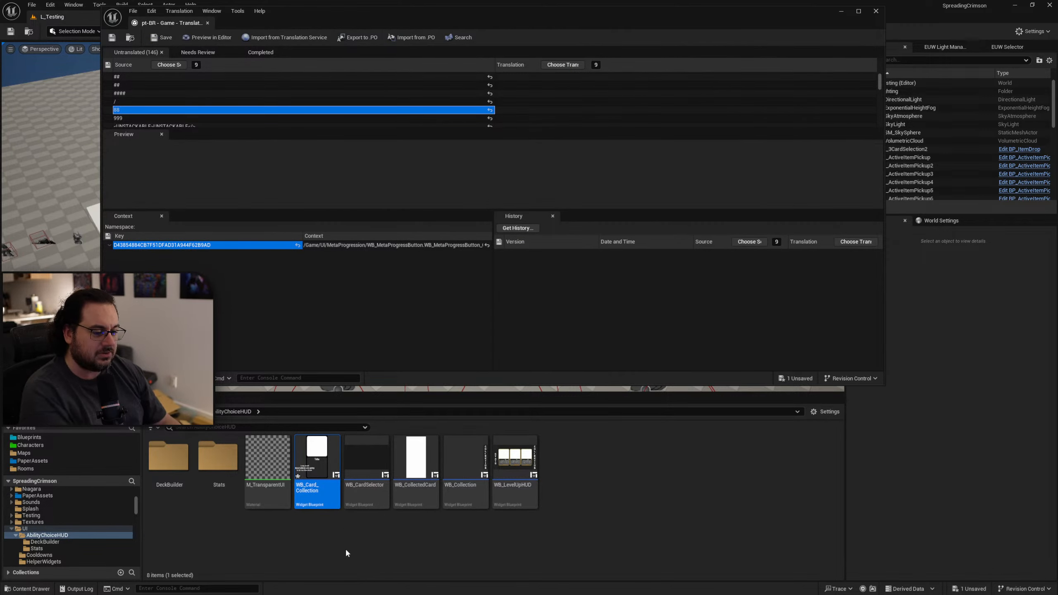
{"action": "key", "text": "Delete"}
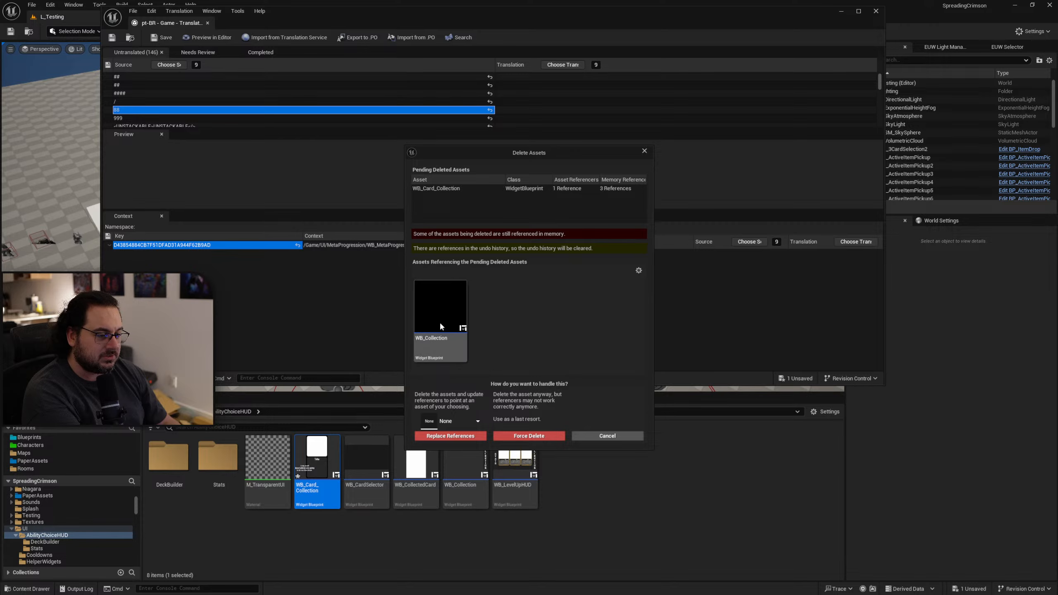
{"action": "left_click", "coordinate": [607, 436]}
Reopen WB_Card_Collection, inspect its card layout, and move its editor window clear of the main toolbar.
{"action": "double_click", "coordinate": [324, 486]}
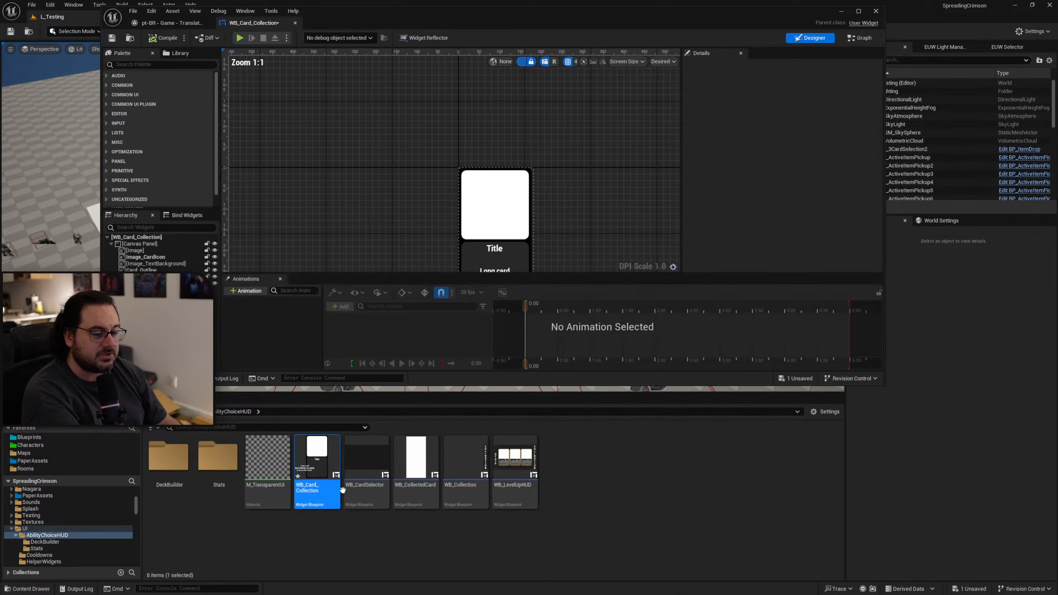
{"action": "scroll", "coordinate": [513, 206], "scroll_direction": "up", "scroll_amount": 2}
{"action": "left_click_drag", "start_coordinate": [666, 26], "coordinate": [1057, 203]}
{"action": "right_click_drag", "start_coordinate": [452, 173], "coordinate": [456, 175]}
Play the level full screen, check the card designs in the card list and pause-screen Collection, then end play and close WB_Card_Collection.
{"action": "key", "text": "F11"}
{"action": "key", "text": "alt+p"}
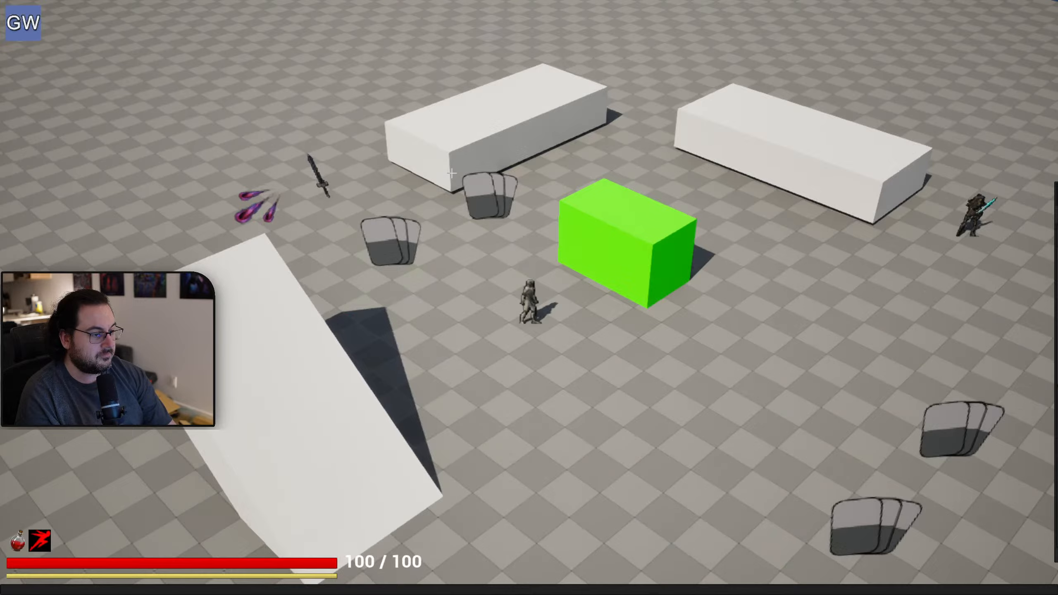
{"action": "key", "text": "c"}
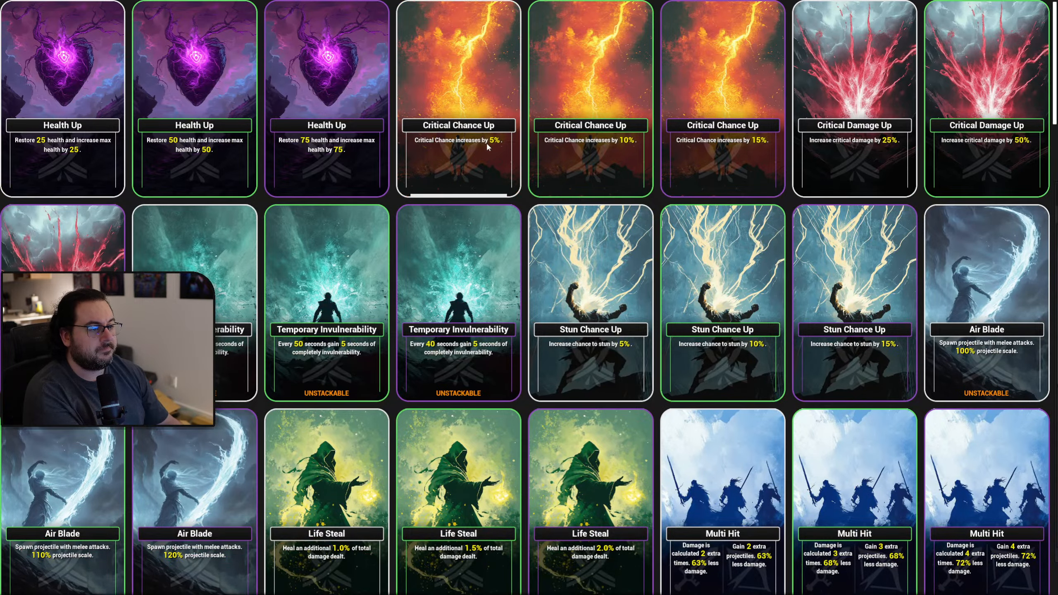
{"action": "key", "text": "c"}
{"action": "key", "text": "p"}
{"action": "left_click", "coordinate": [986, 88]}
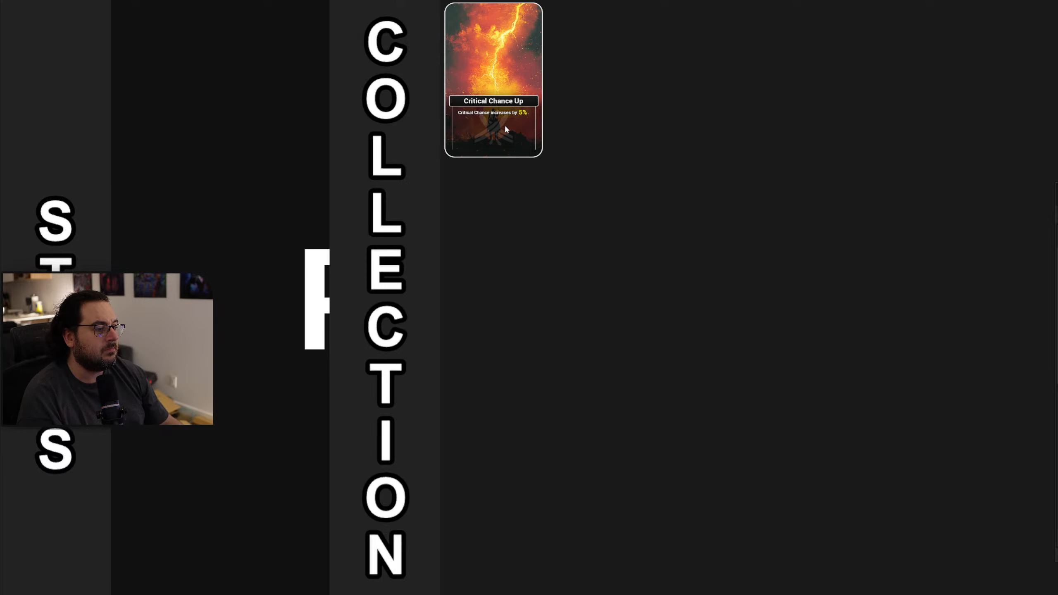
{"action": "key", "text": "p"}
{"action": "key", "text": "Escape"}
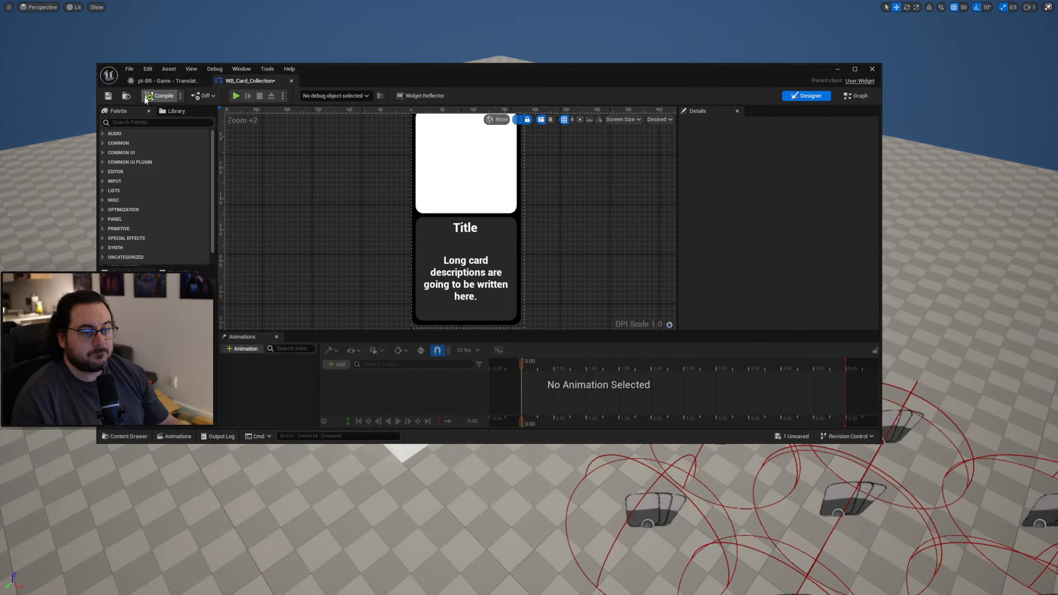
{"action": "key", "text": "F11"}
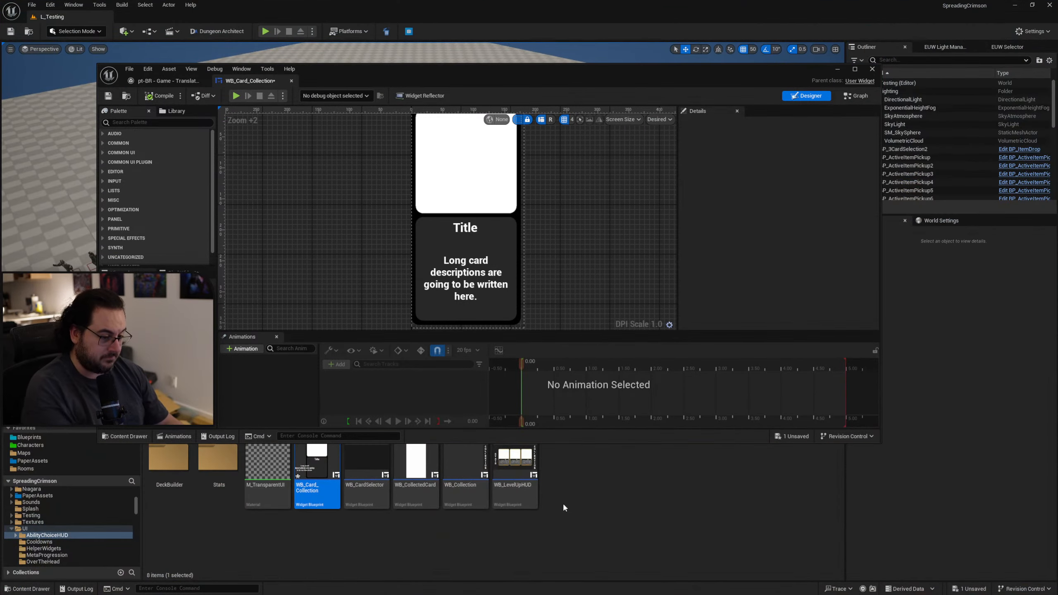
{"action": "middle_click", "coordinate": [271, 83]}
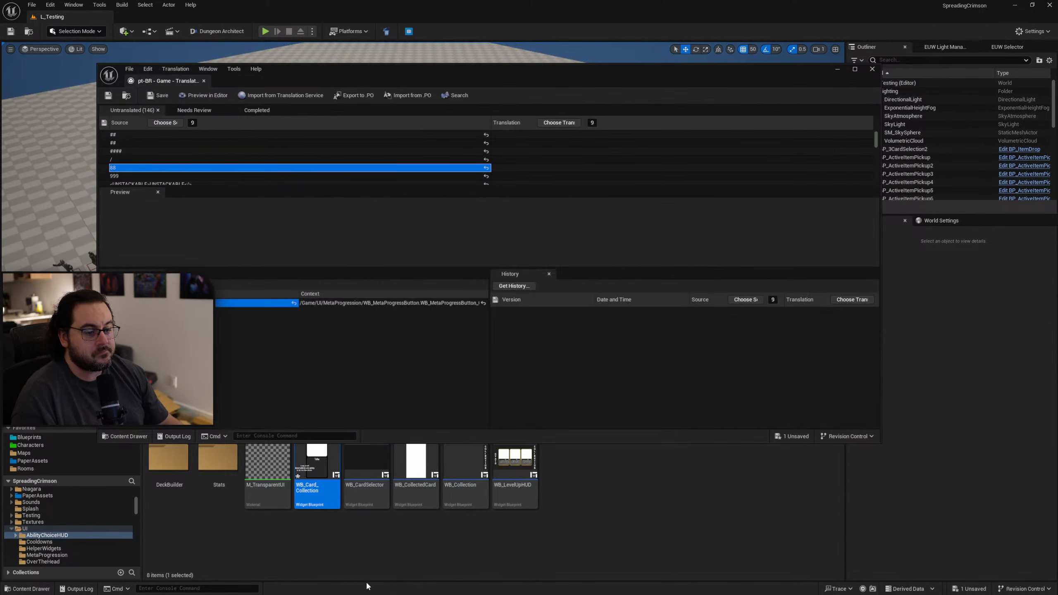
Check what references WB_Card_Collection through its deletion dialog, and open the referencing WB_Collection widget.
{"action": "left_click", "coordinate": [363, 561]}
{"action": "left_click", "coordinate": [315, 491]}
{"action": "key", "text": "Delete"}
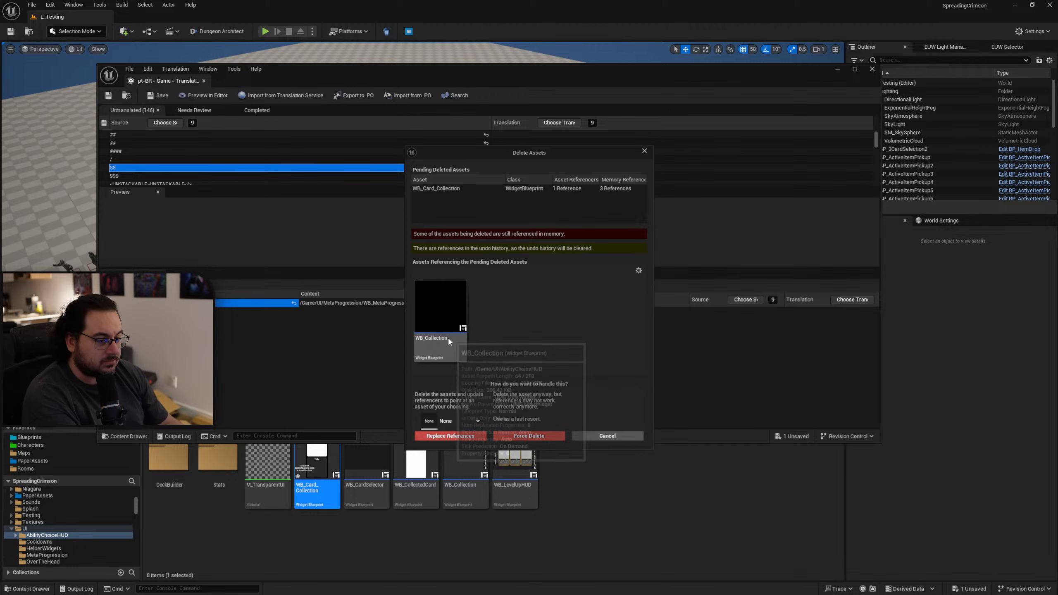
{"action": "double_click", "coordinate": [442, 325]}
{"action": "right_click_drag", "start_coordinate": [537, 203], "coordinate": [467, 191]}
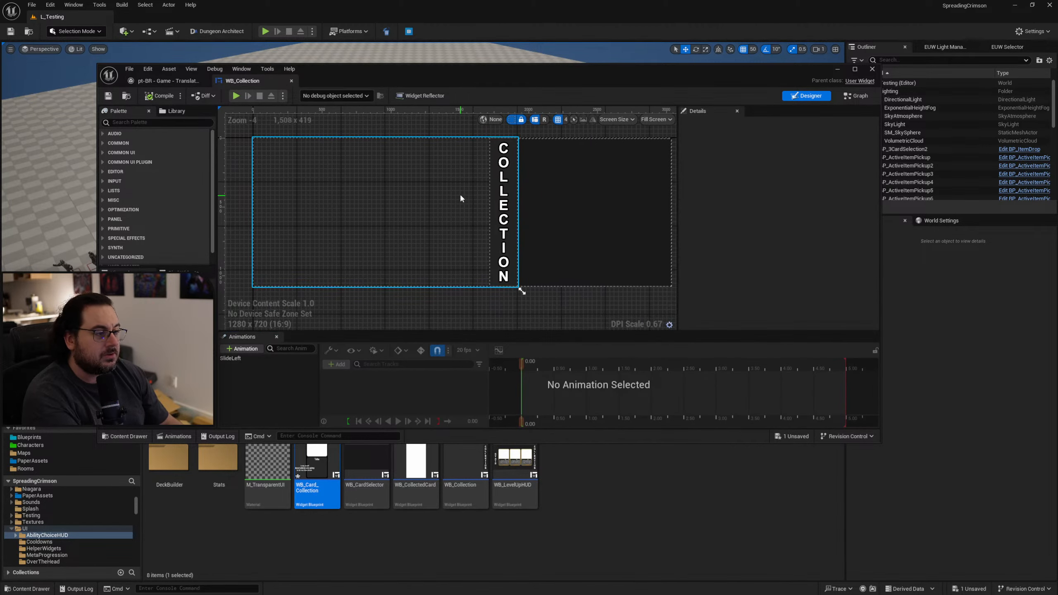
Search WB_Collection's graph for WB_Card_Collection and go to the Create Widget node using it in Generate Cards.
{"action": "left_click", "coordinate": [857, 97]}
{"action": "left_click", "coordinate": [336, 381]}
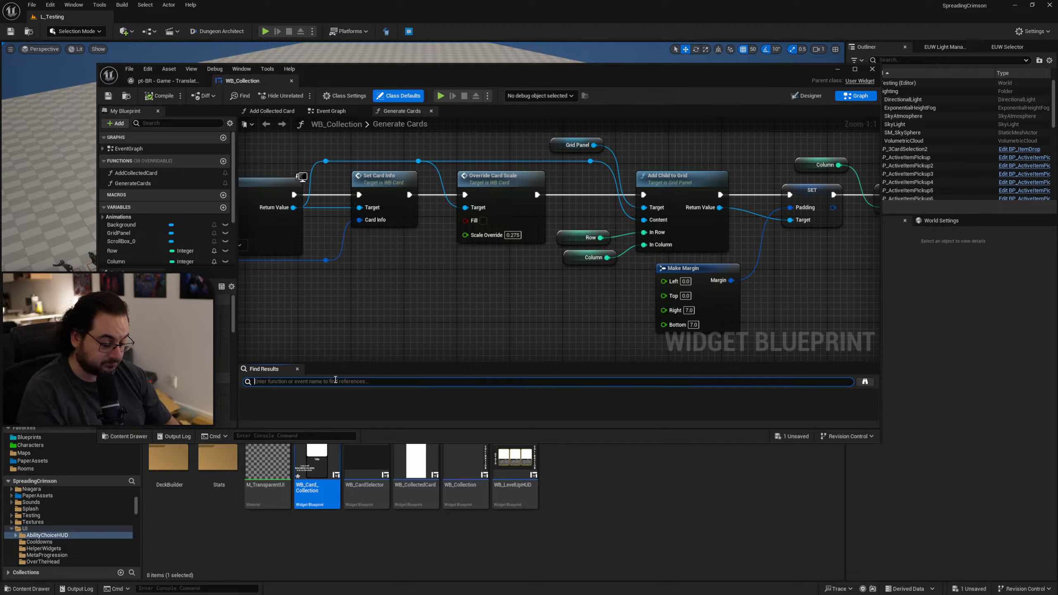
{"action": "type", "text": "WB_Card_Collection"}
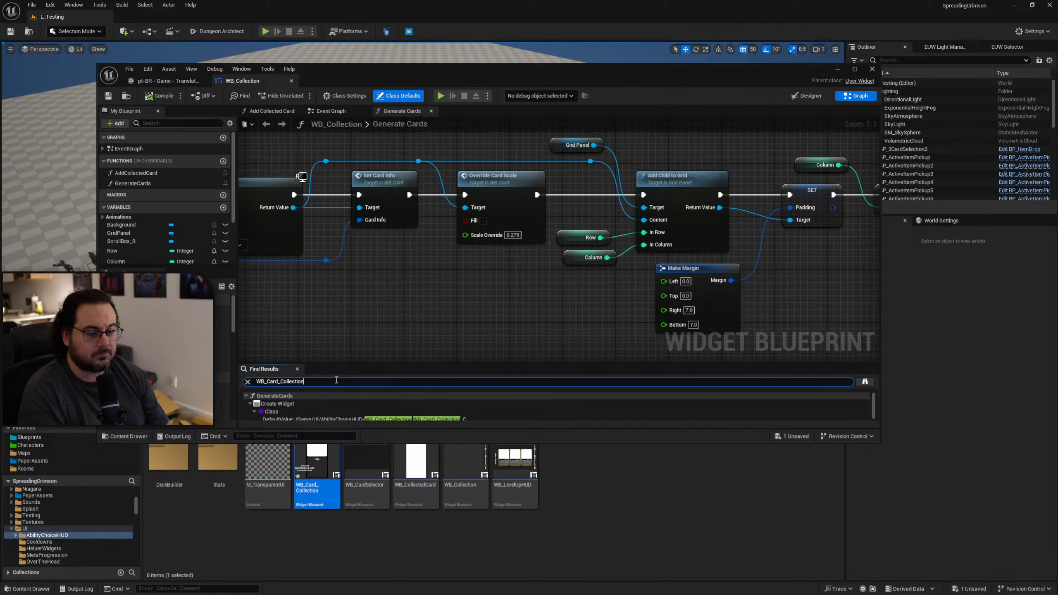
{"action": "double_click", "coordinate": [354, 412]}
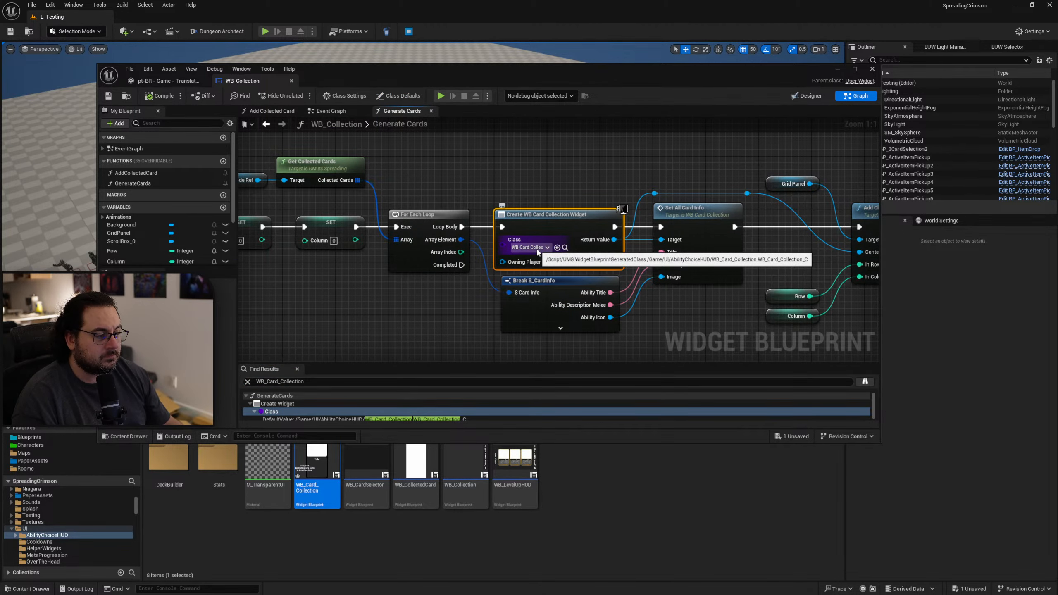
Delete the upper, obsolete node chain that creates WB_Card_Collection widgets in Generate Cards, and compile WB_Collection.
{"action": "right_click_drag", "start_coordinate": [441, 313], "coordinate": [627, 288]}
{"action": "scroll", "coordinate": [521, 267], "scroll_direction": "down", "scroll_amount": 5}
{"action": "mouse_move", "coordinate": [500, 264]}
{"action": "right_mouse_down"}
{"action": "mouse_move", "coordinate": [591, 251]}
{"action": "mouse_move", "coordinate": [333, 248]}
{"action": "mouse_move", "coordinate": [511, 248]}
{"action": "right_mouse_up"}
{"action": "scroll", "coordinate": [513, 247], "scroll_direction": "down", "scroll_amount": 3}
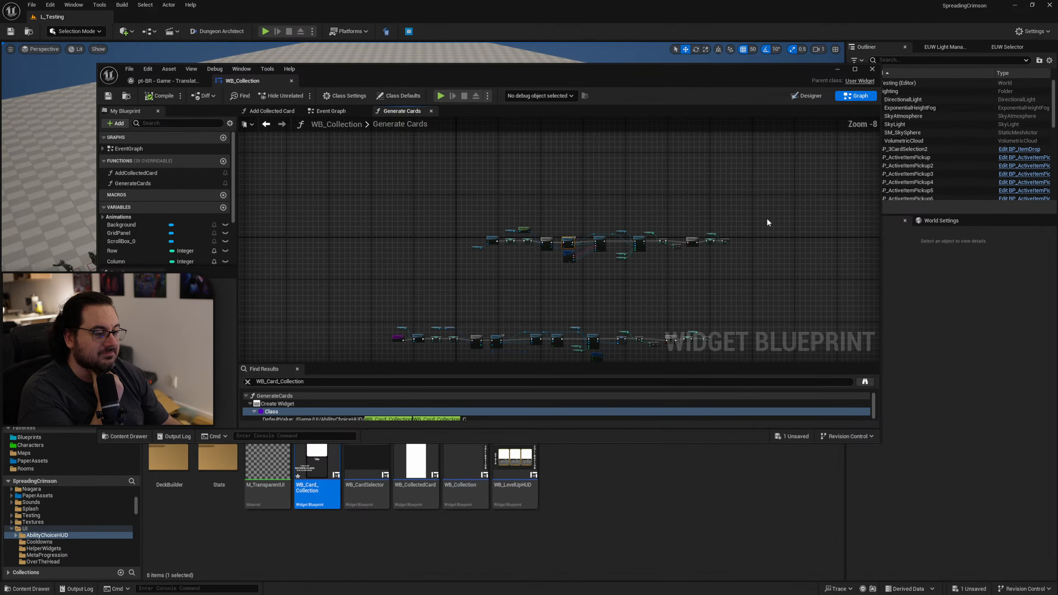
{"action": "left_click_drag", "start_coordinate": [768, 197], "coordinate": [459, 262]}
{"action": "key", "text": "Delete"}
{"action": "scroll", "coordinate": [553, 285], "scroll_direction": "up", "scroll_amount": 3}
{"action": "right_click_drag", "start_coordinate": [487, 319], "coordinate": [472, 194]}
{"action": "left_click", "coordinate": [159, 96]}
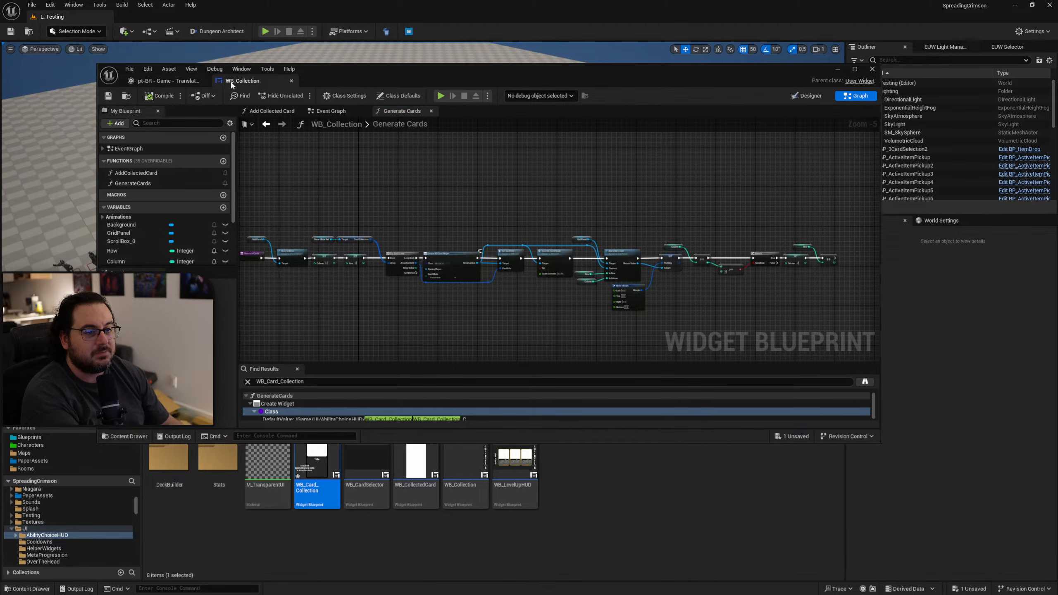
{"action": "left_click", "coordinate": [326, 507]}
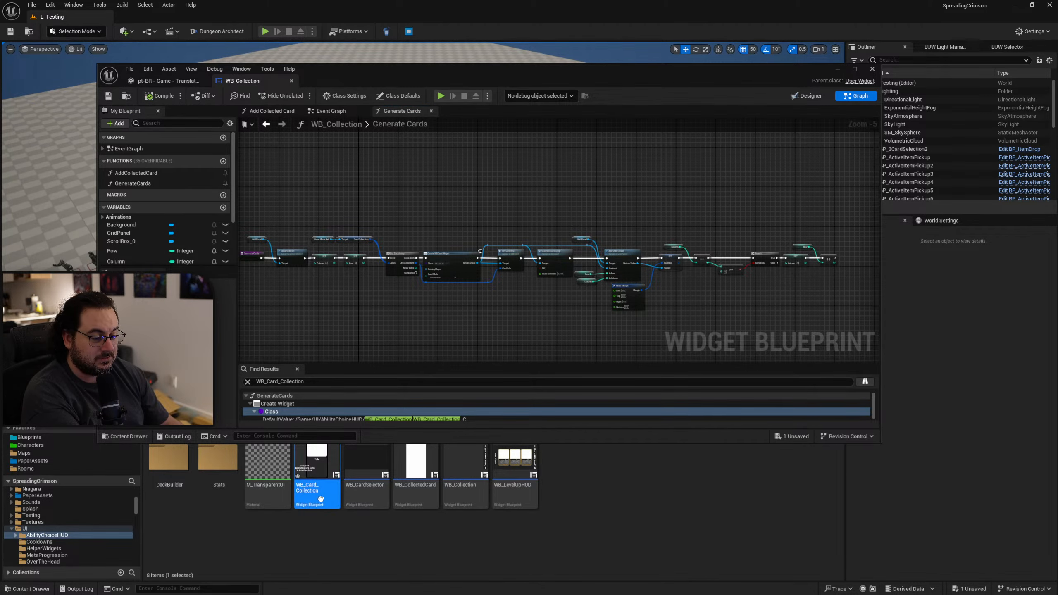
{"action": "key", "text": "Delete"}
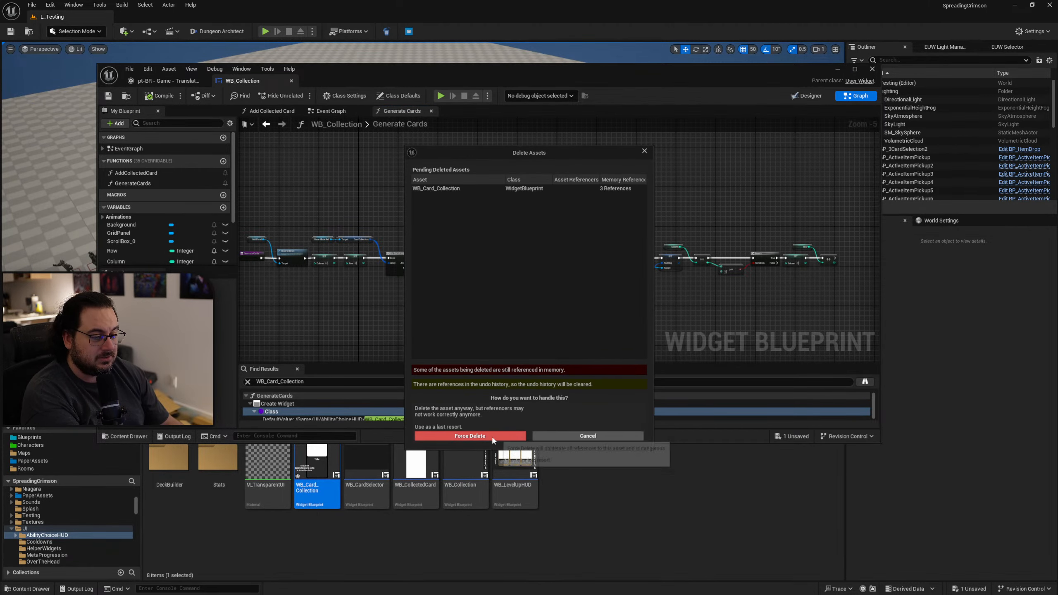
{"action": "left_click", "coordinate": [561, 437]}
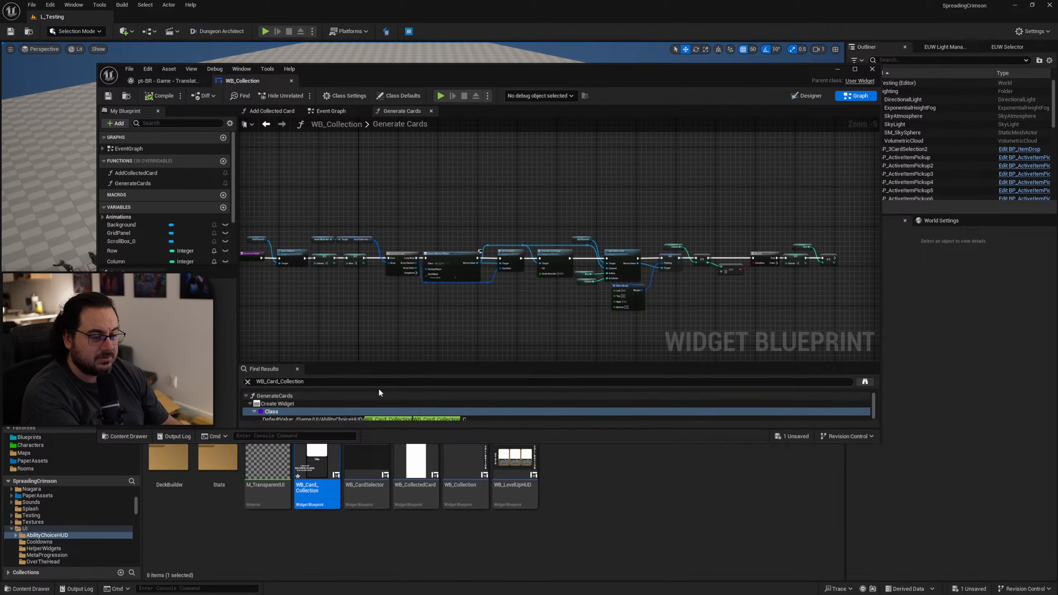
Close WB_Collection and force-delete the WB_Card_Collection widget from the AbilityChoiceHUD folder.
{"action": "middle_click", "coordinate": [241, 82]}
{"action": "left_click", "coordinate": [366, 570]}
{"action": "left_click", "coordinate": [316, 506]}
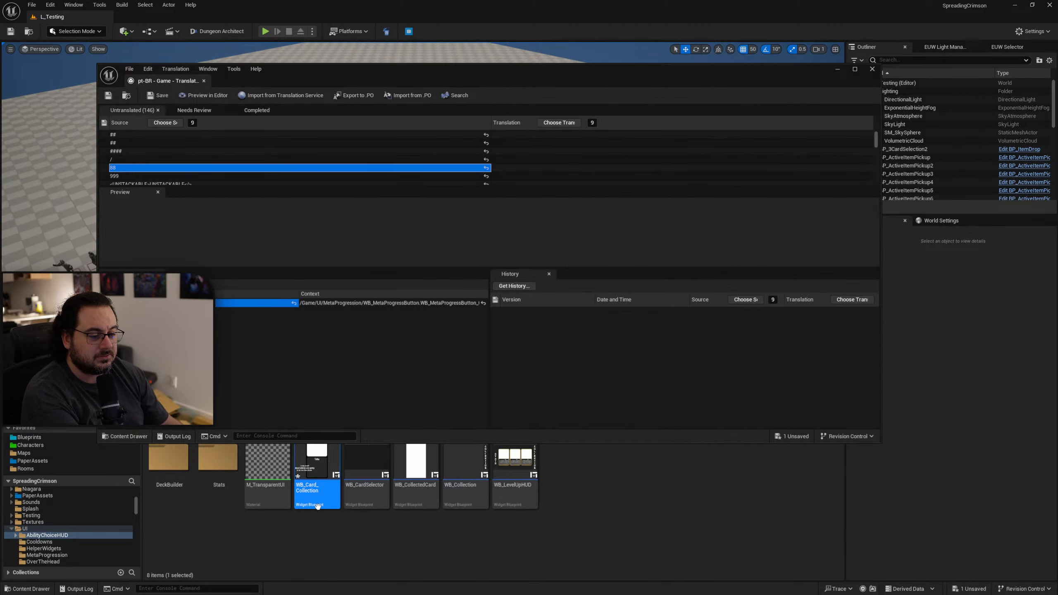
{"action": "key", "text": "Delete"}
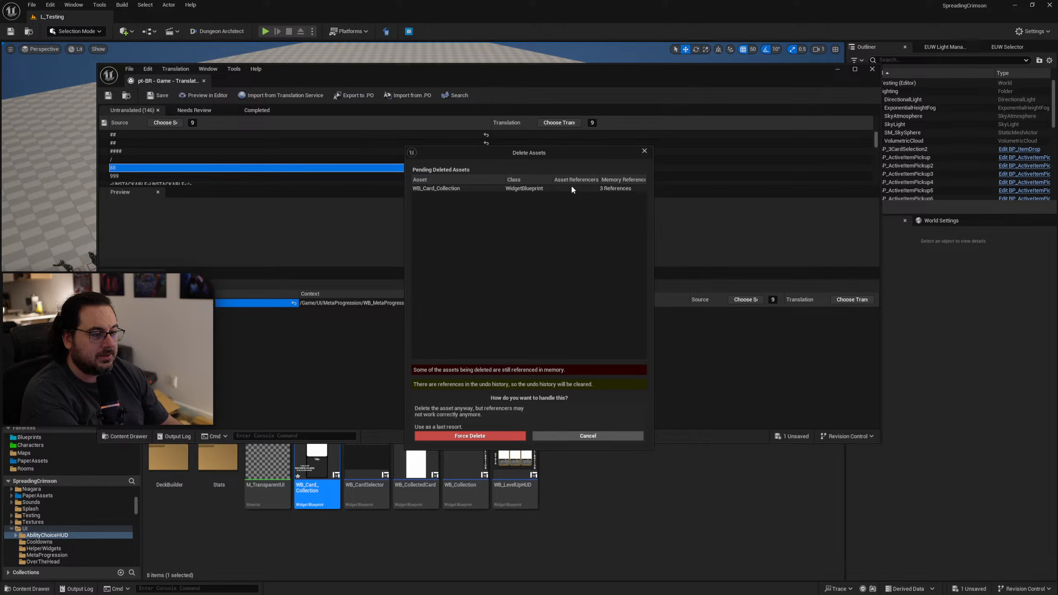
{"action": "left_click", "coordinate": [494, 437]}
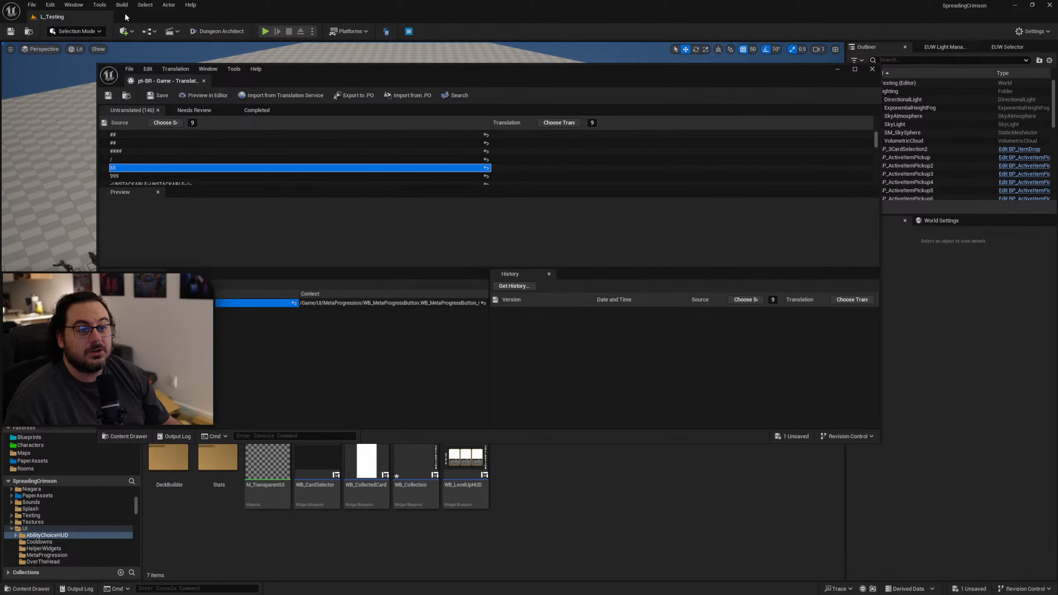
Open the Localization Dashboard and examine the regional variants of English available as new cultures, including those under United States.
{"action": "left_click", "coordinate": [100, 4]}
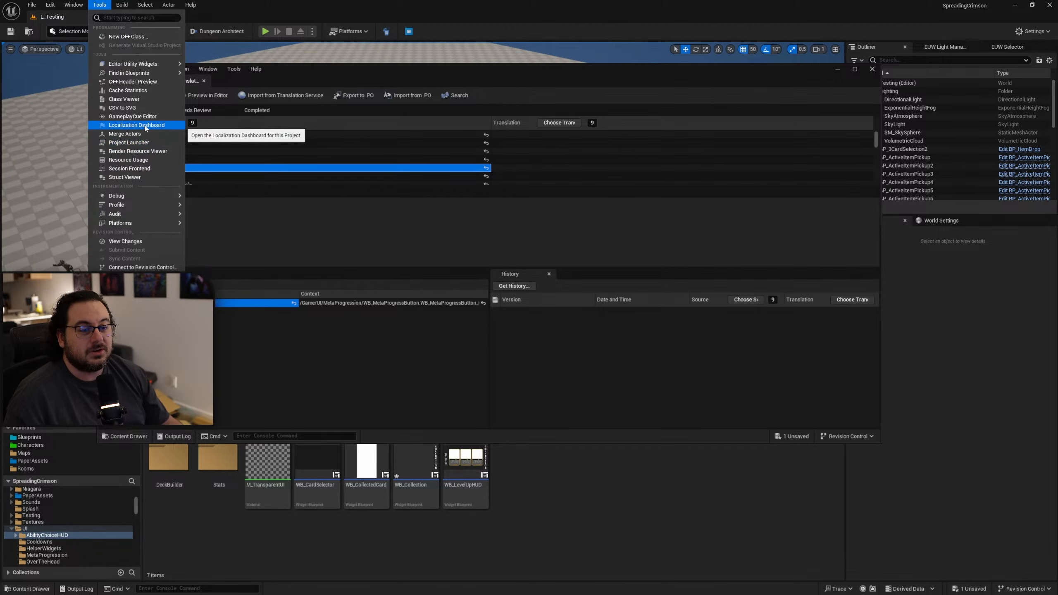
{"action": "left_click", "coordinate": [136, 126]}
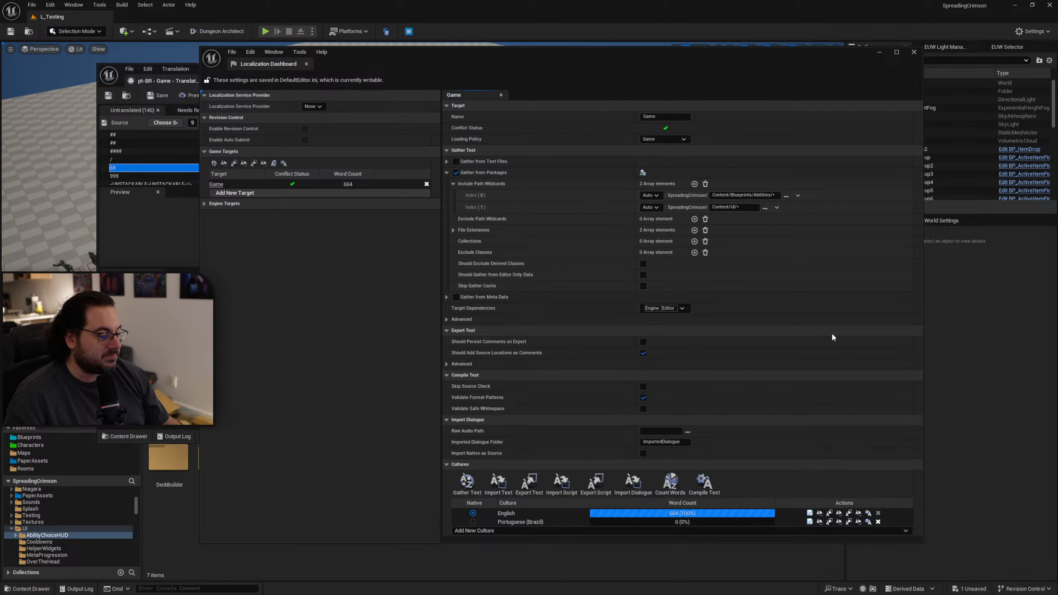
{"action": "left_click", "coordinate": [477, 531]}
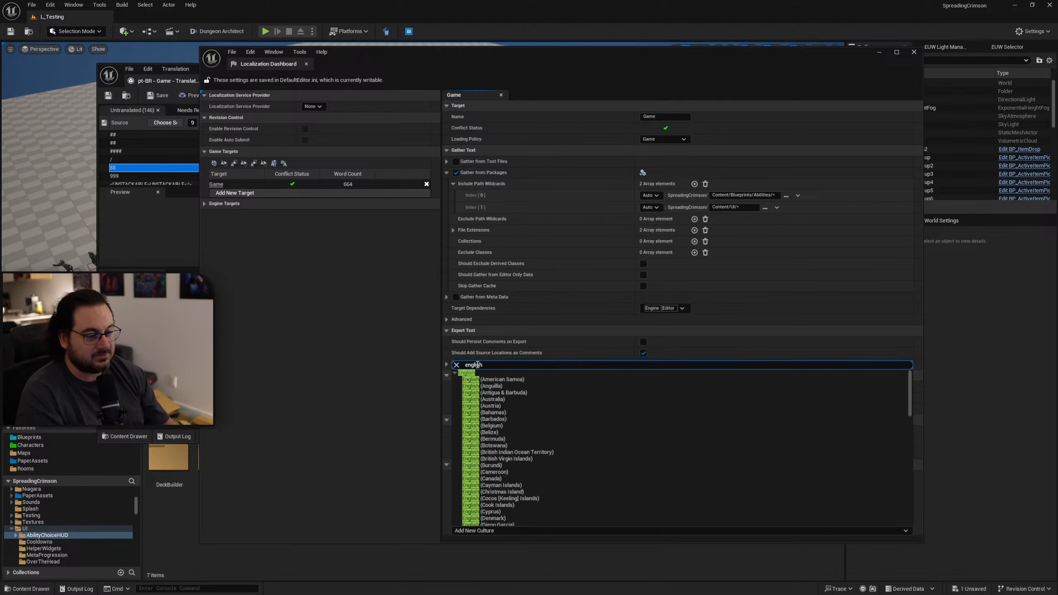
{"action": "scroll", "coordinate": [541, 462], "scroll_direction": "down", "scroll_amount": 2}
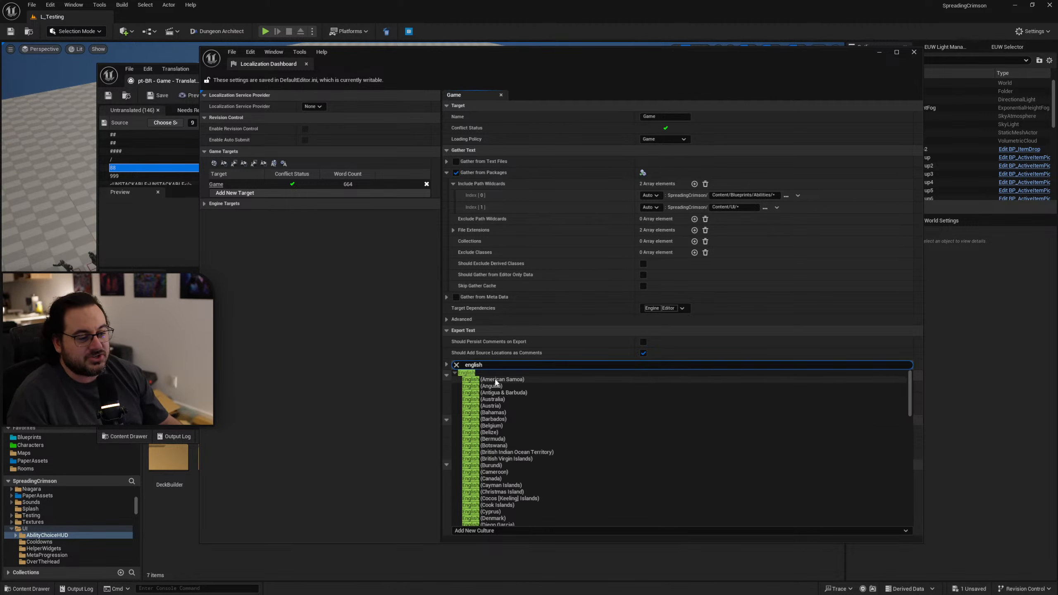
{"action": "scroll", "coordinate": [507, 406], "scroll_direction": "down", "scroll_amount": 7}
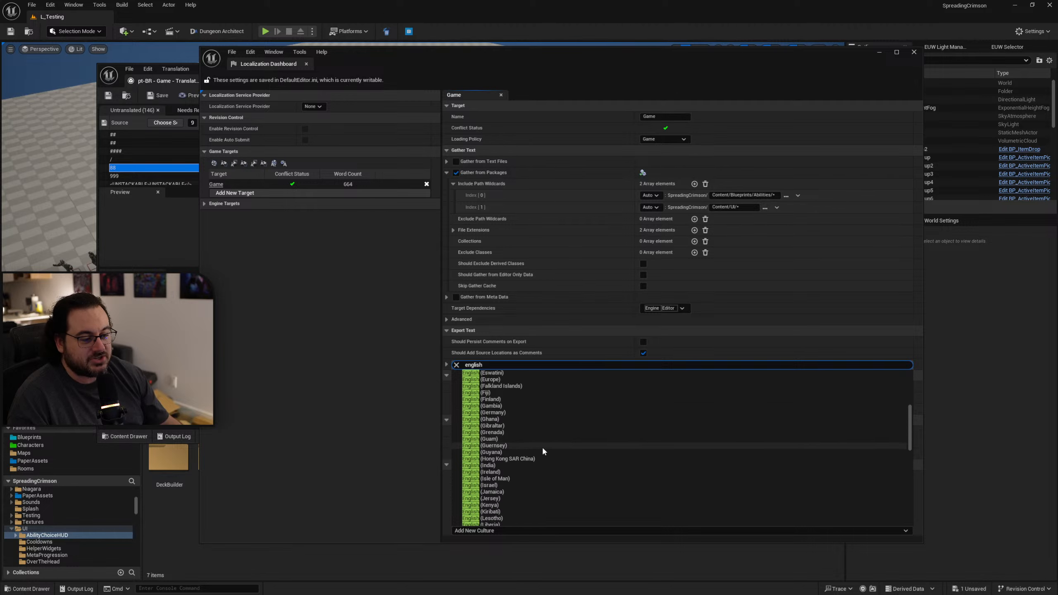
{"action": "scroll", "coordinate": [545, 450], "scroll_direction": "down", "scroll_amount": 7}
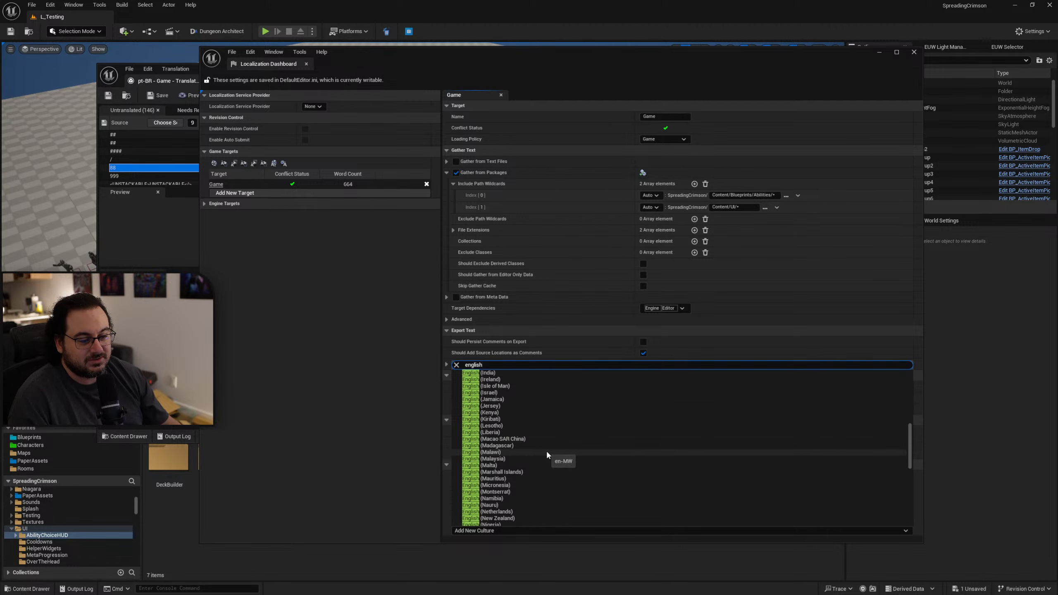
{"action": "scroll", "coordinate": [547, 454], "scroll_direction": "down", "scroll_amount": 3}
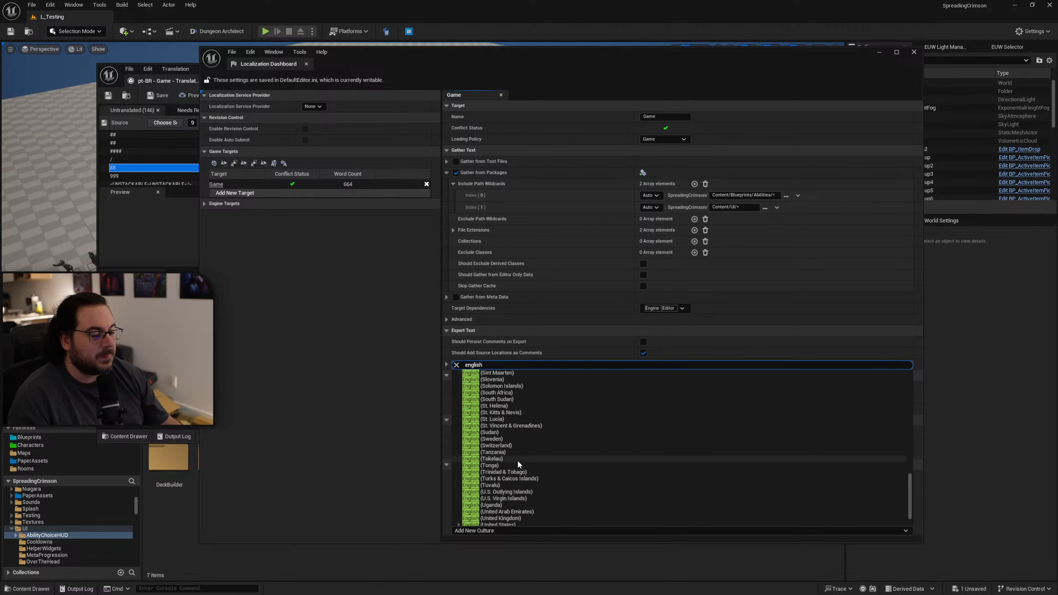
{"action": "scroll", "coordinate": [523, 465], "scroll_direction": "down", "scroll_amount": 8}
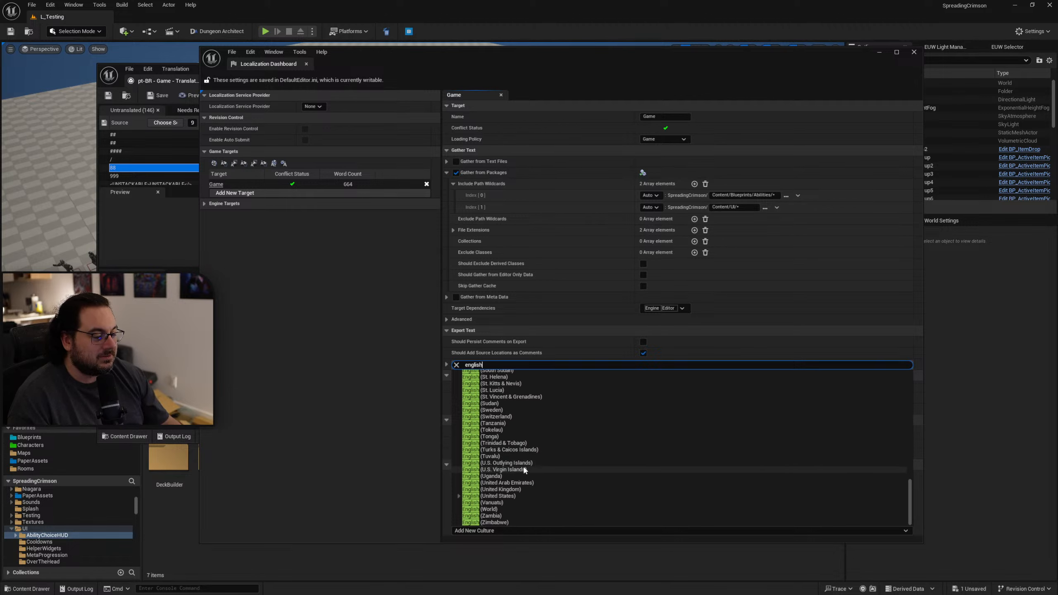
{"action": "left_click", "coordinate": [458, 497]}
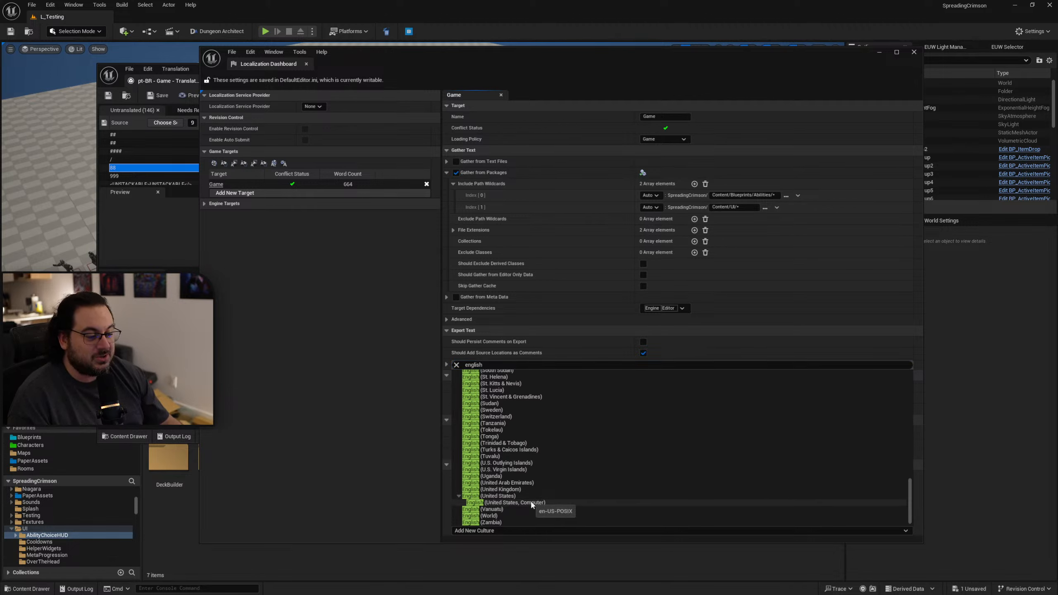
{"action": "left_click", "coordinate": [458, 495]}
{"action": "scroll", "coordinate": [511, 512], "scroll_direction": "up", "scroll_amount": 5}
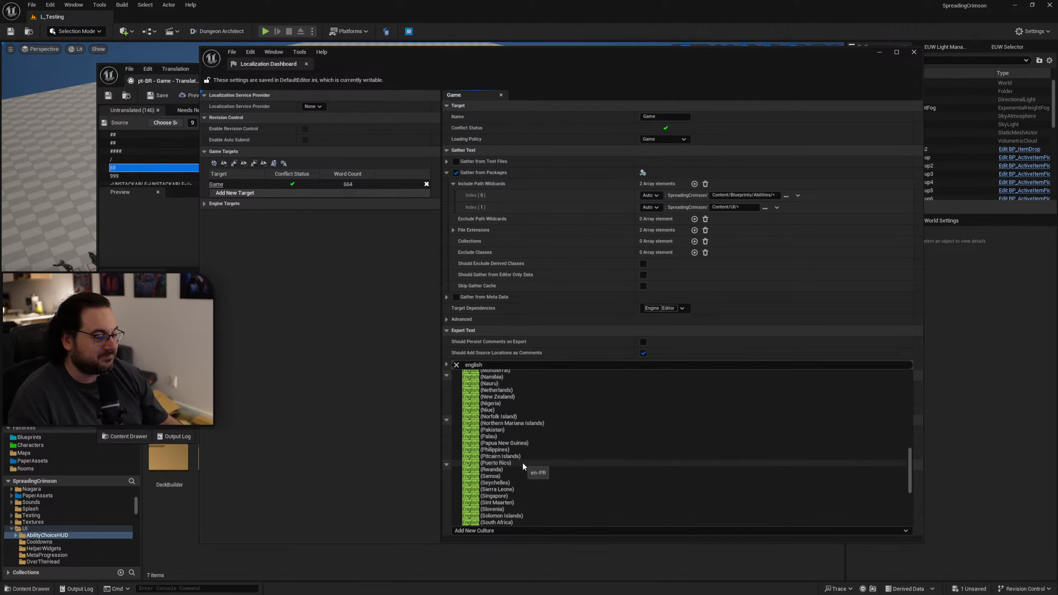
{"action": "scroll", "coordinate": [521, 469], "scroll_direction": "up", "scroll_amount": 8}
{"action": "scroll", "coordinate": [514, 463], "scroll_direction": "up", "scroll_amount": 4}
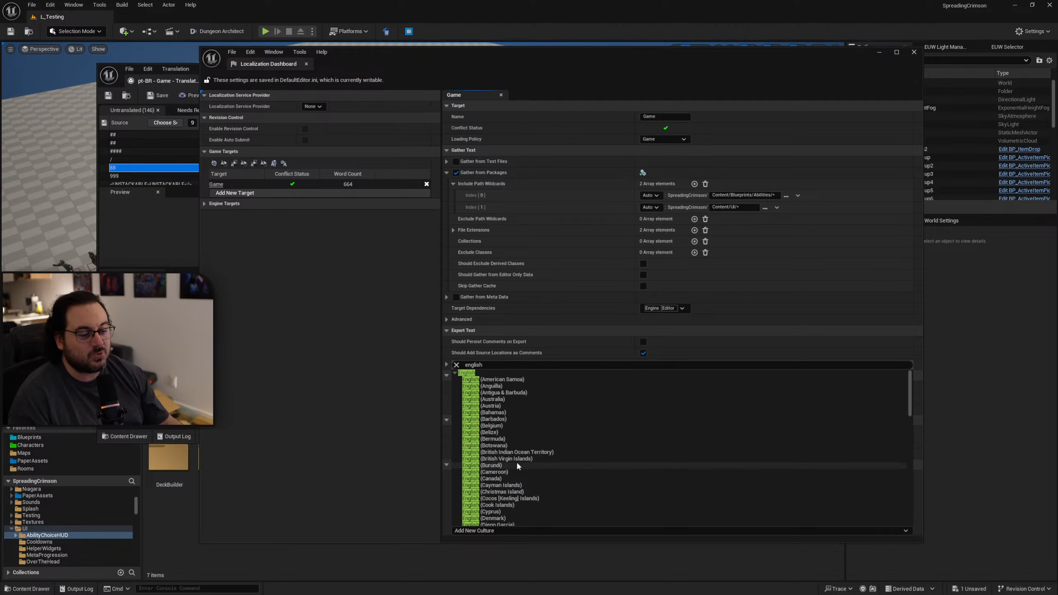
{"action": "left_click", "coordinate": [477, 373]}
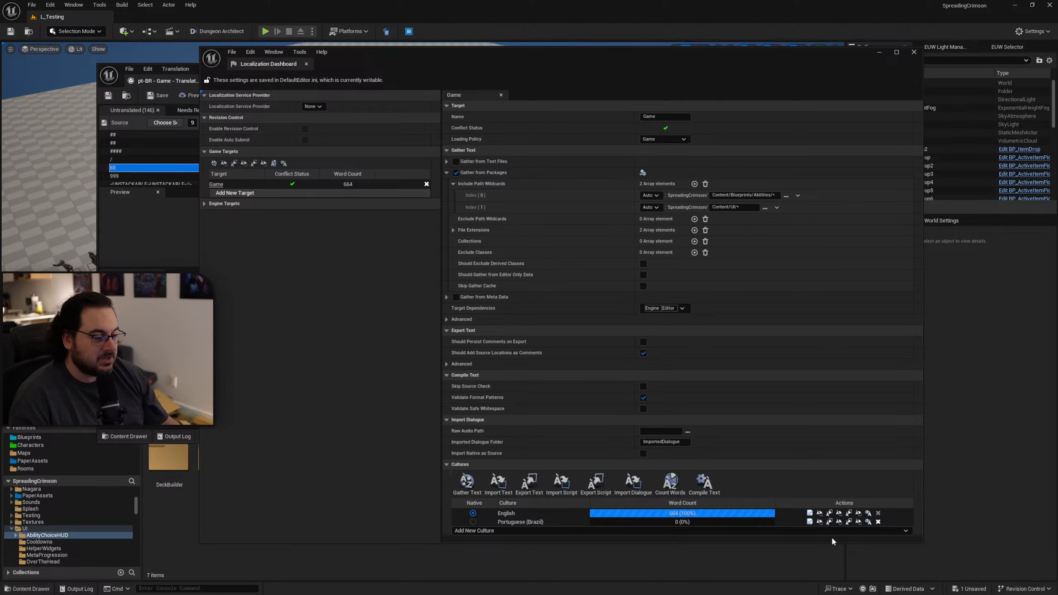
Open the translation editor for the Portuguese (Brazil) culture of the Game target.
{"action": "left_click", "coordinate": [809, 522]}
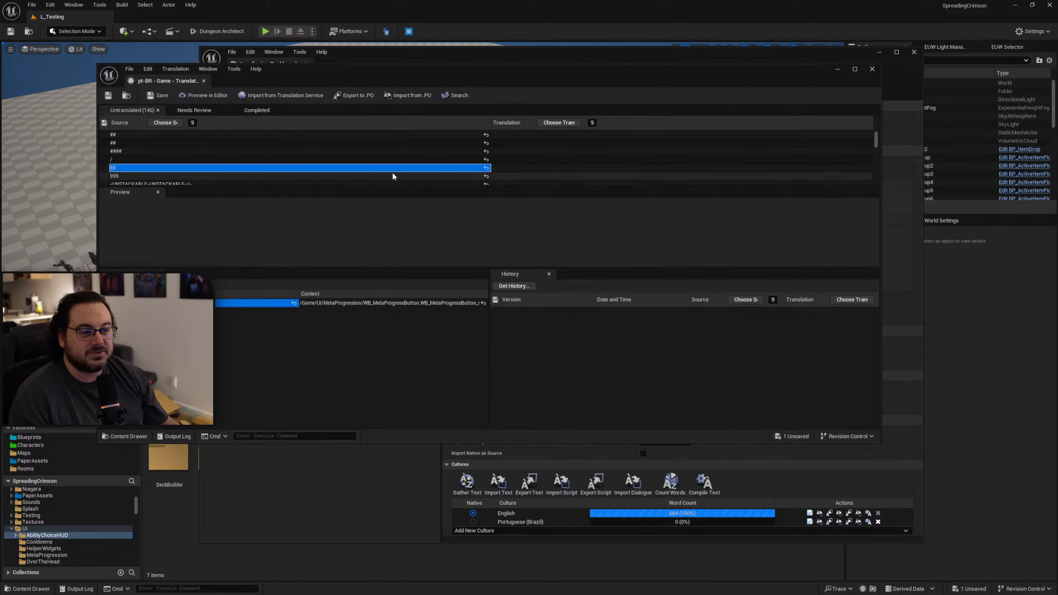
Examine the untranslated entries such as "Alphabetical Reversed" and the enemy-killing damage description, including their empty translations and source contexts.
{"action": "scroll", "coordinate": [130, 170], "scroll_direction": "down", "scroll_amount": 5}
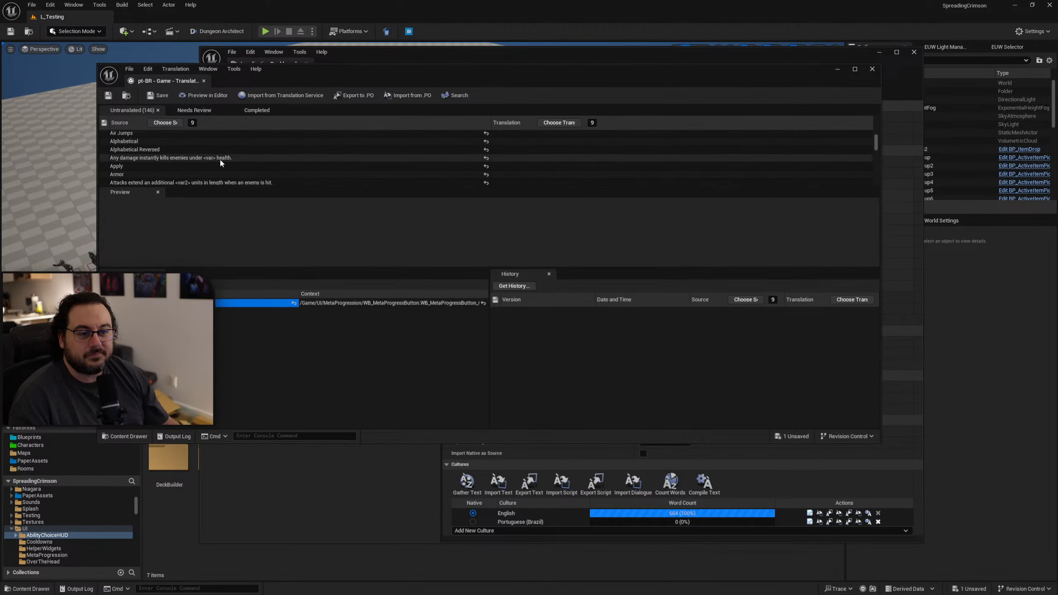
{"action": "left_click", "coordinate": [125, 150]}
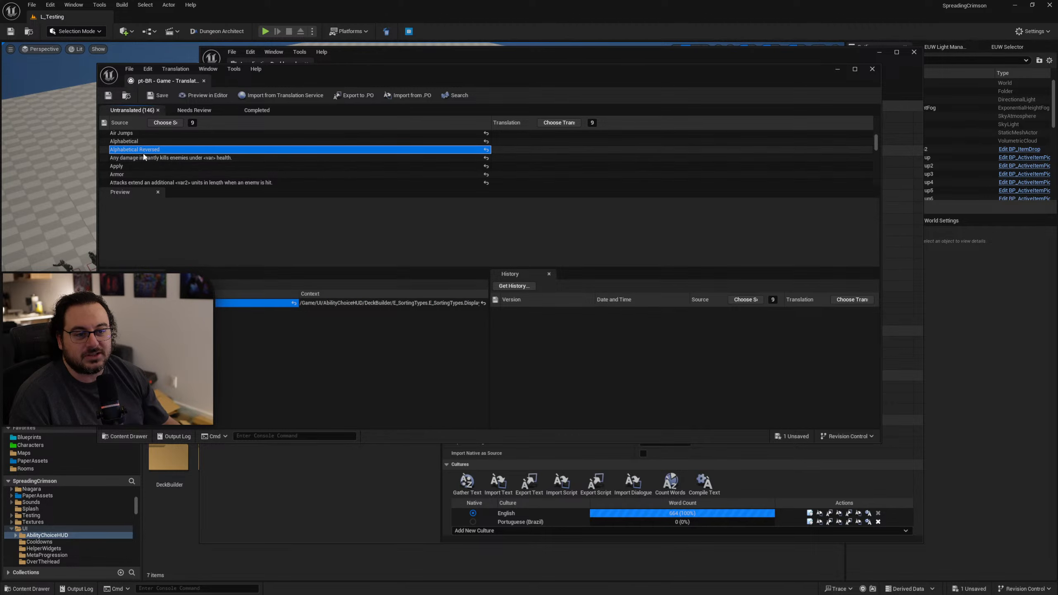
{"action": "key", "text": "Down"}
{"action": "key", "text": "Up"}
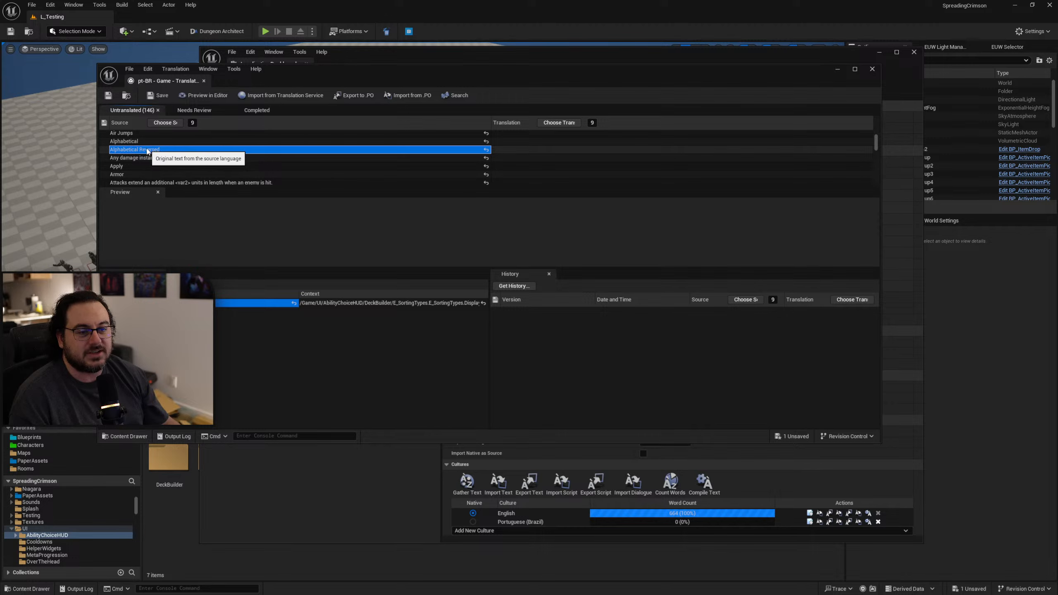
{"action": "left_click", "coordinate": [509, 151]}
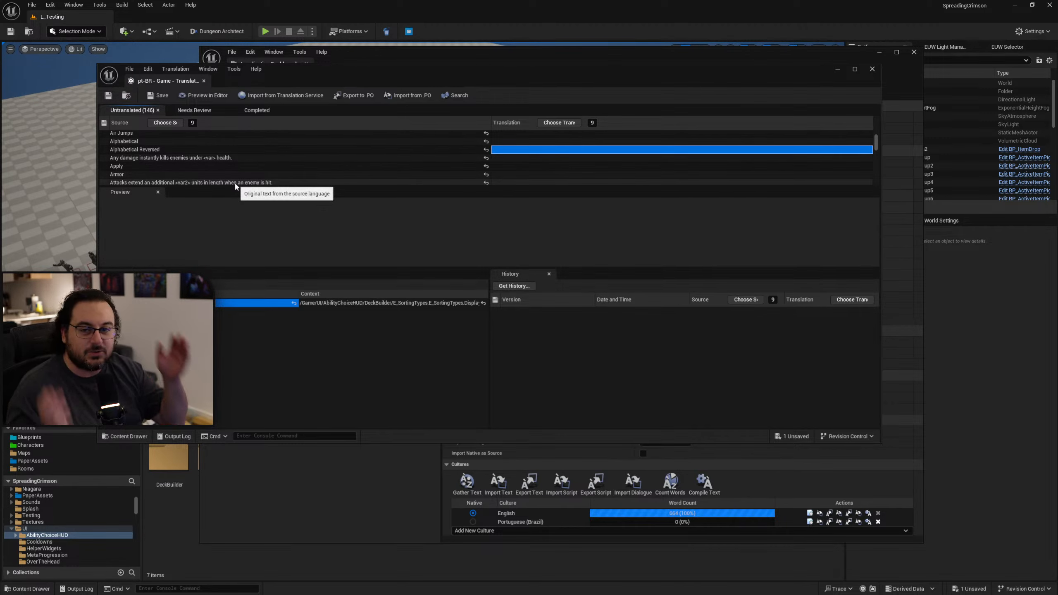
{"action": "left_click", "coordinate": [184, 158]}
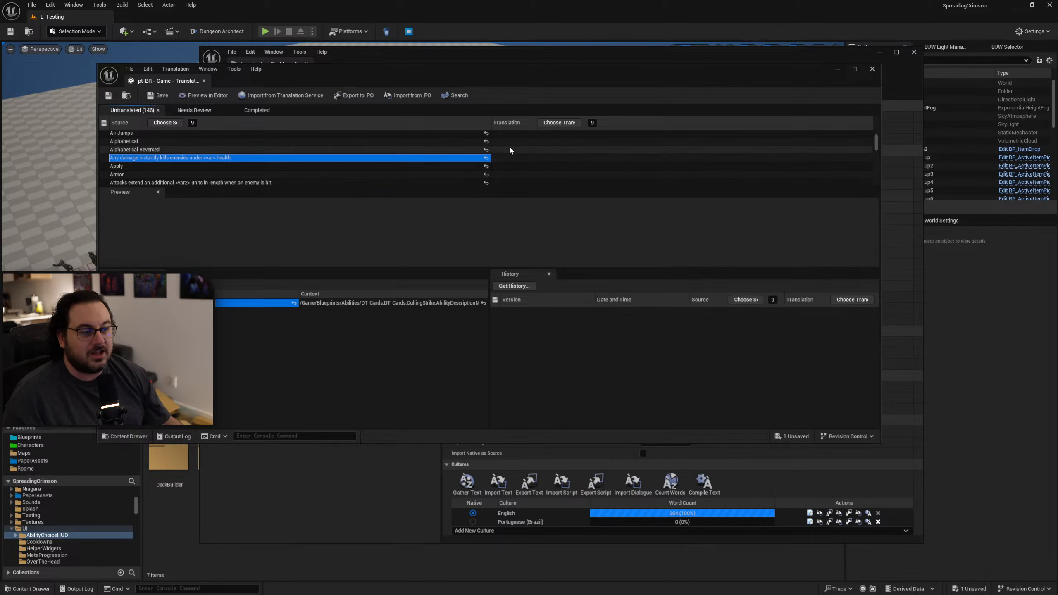
{"action": "left_click", "coordinate": [517, 158]}
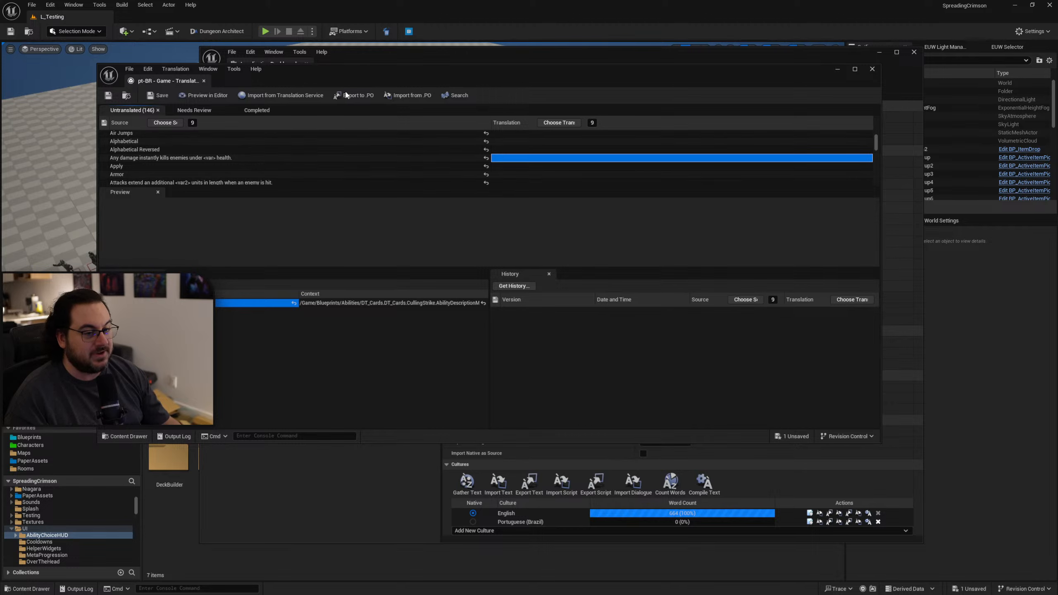
{"action": "scroll", "coordinate": [558, 168], "scroll_direction": "up", "scroll_amount": 3}
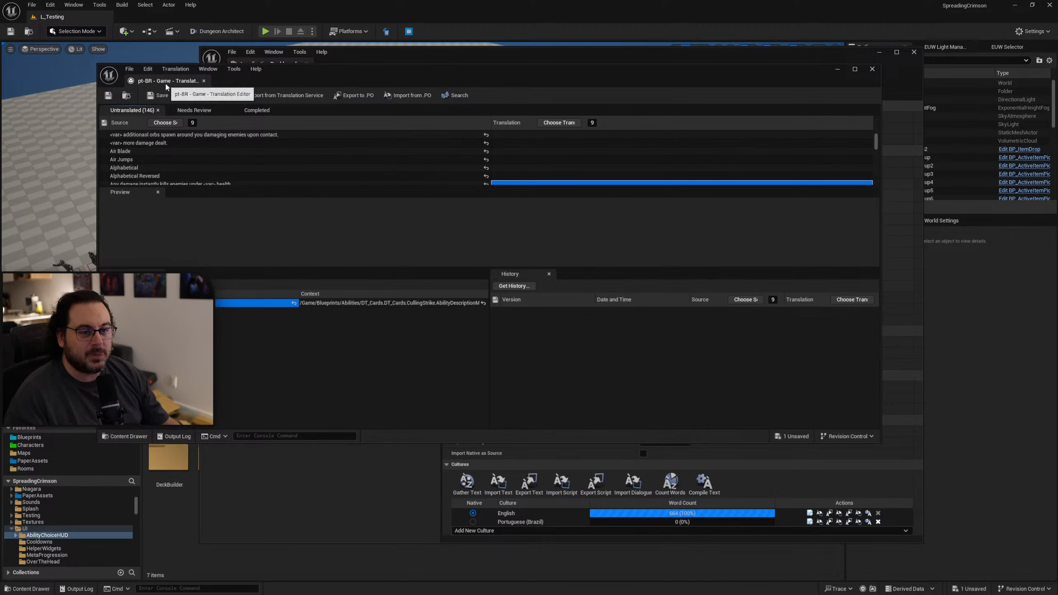
{"action": "left_click", "coordinate": [151, 177]}
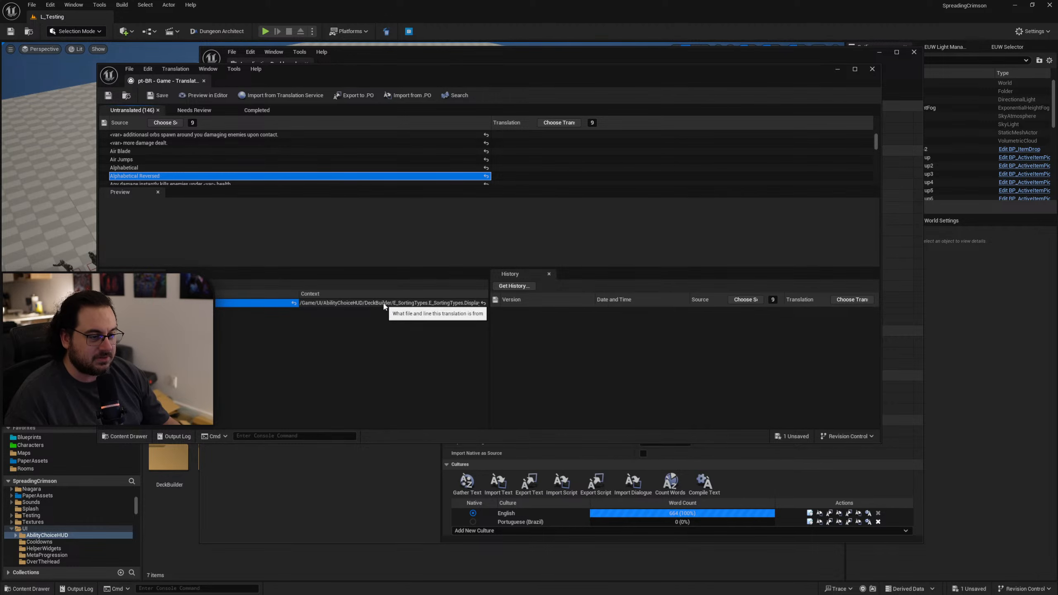
Close the translation editor, move the Localization Dashboard aside, and open the E_SortingTypes enumeration from the DeckBuilder folder.
{"action": "left_click", "coordinate": [204, 80]}
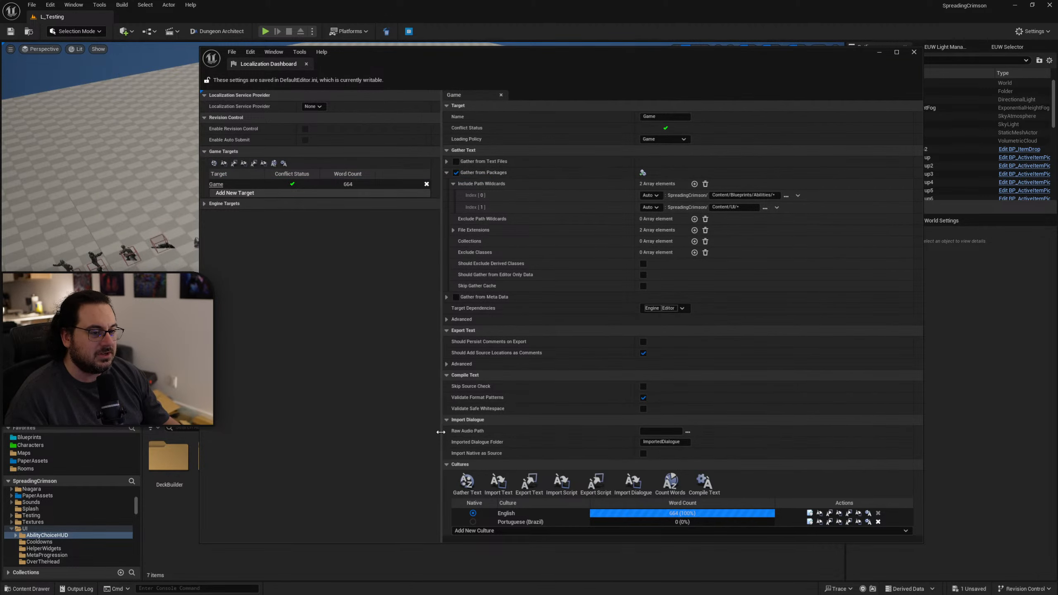
{"action": "left_click_drag", "start_coordinate": [574, 58], "coordinate": [1057, 158]}
{"action": "double_click", "coordinate": [176, 457]}
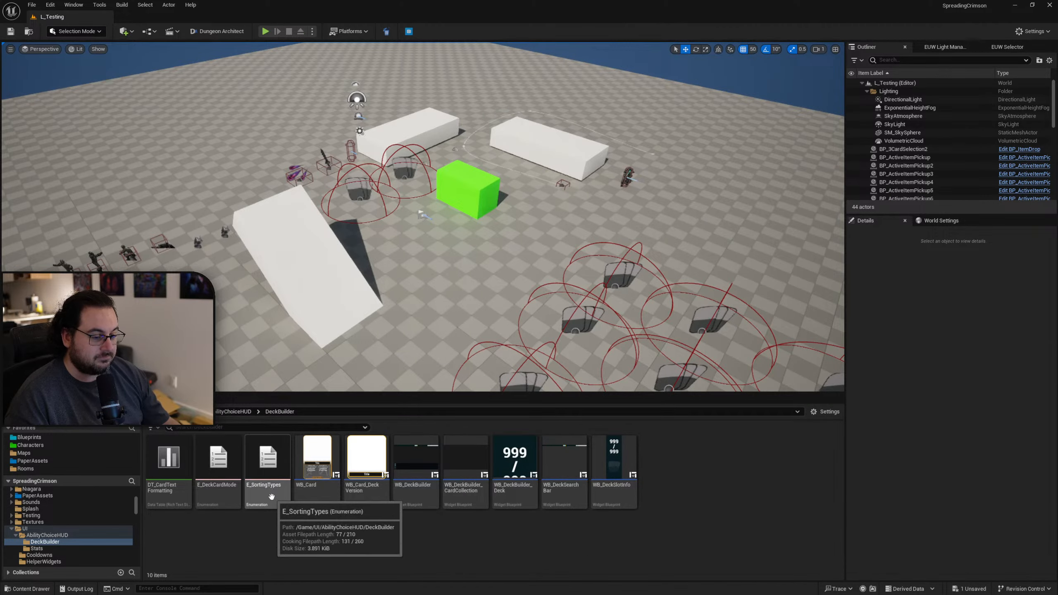
{"action": "double_click", "coordinate": [268, 463]}
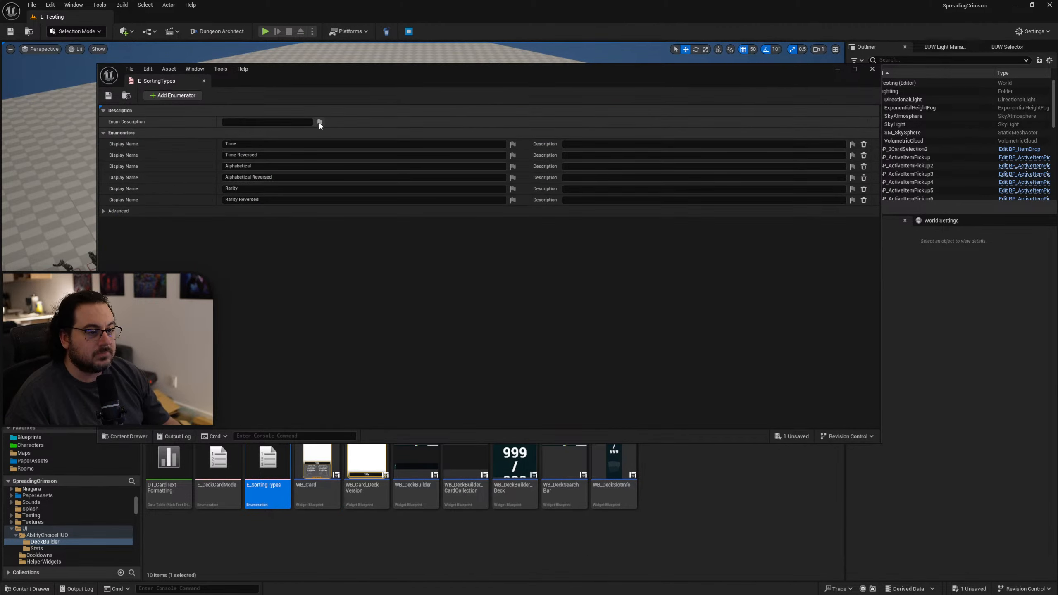
Turn off localization for the enum description of E_SortingTypes and check the localization options of the Time enumerator's description.
{"action": "left_click", "coordinate": [855, 148]}
{"action": "left_click", "coordinate": [859, 147]}
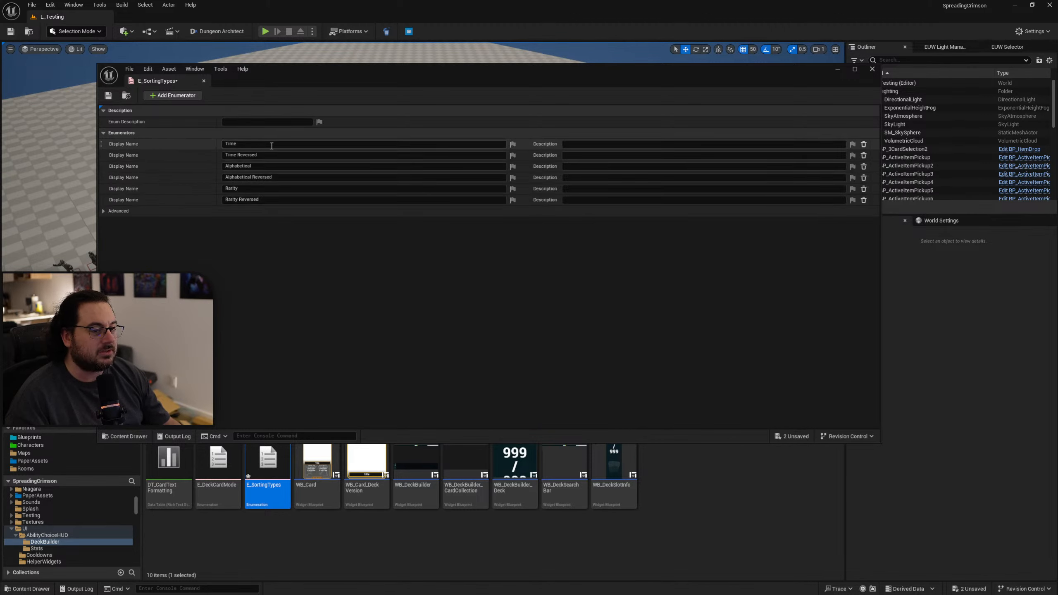
{"action": "left_click", "coordinate": [853, 144]}
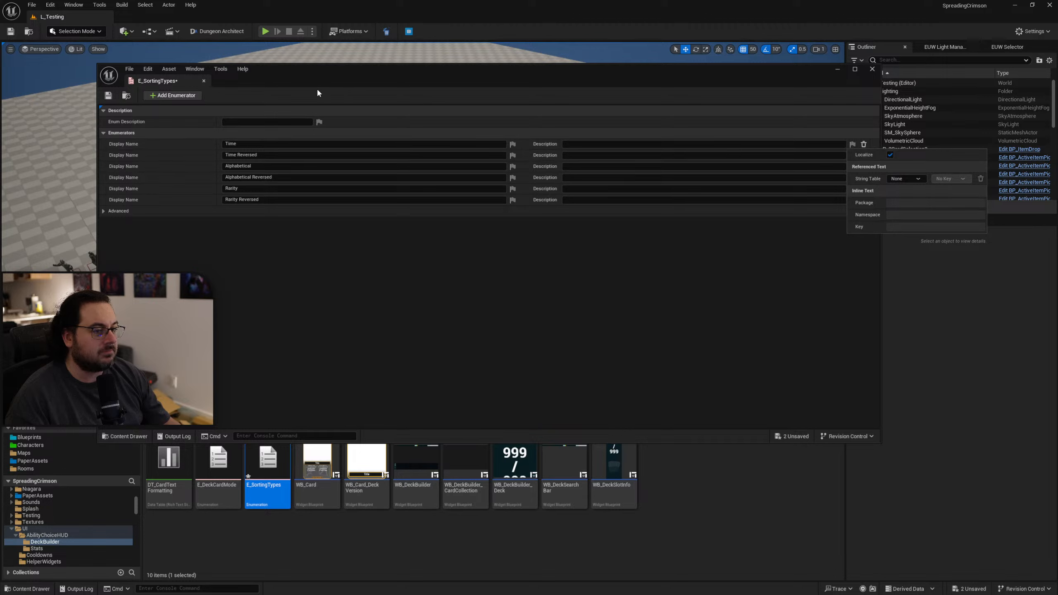
{"action": "left_click", "coordinate": [320, 123]}
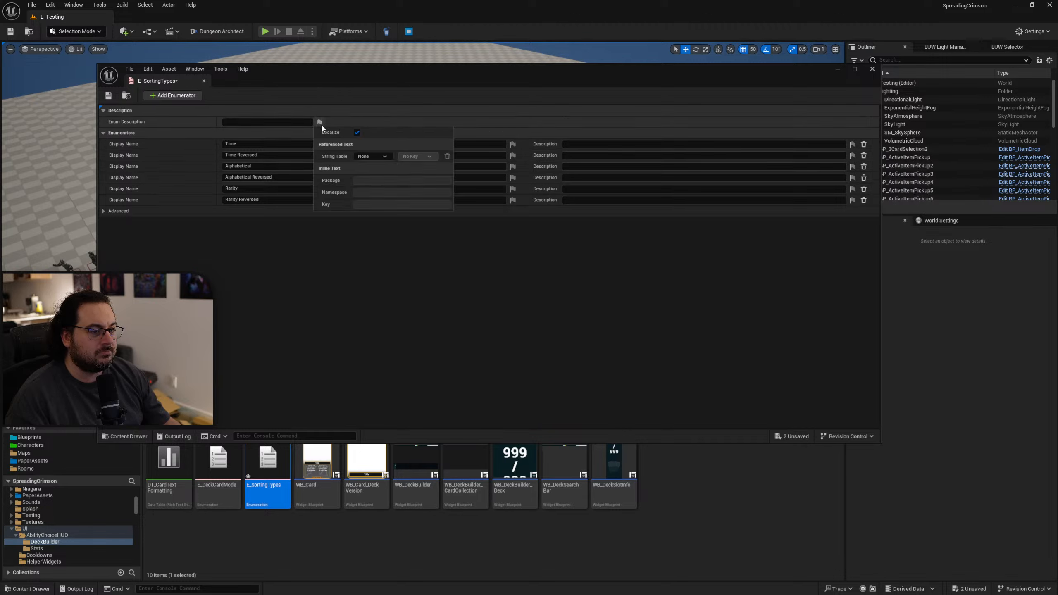
{"action": "left_click", "coordinate": [357, 132]}
{"action": "left_click", "coordinate": [853, 144]}
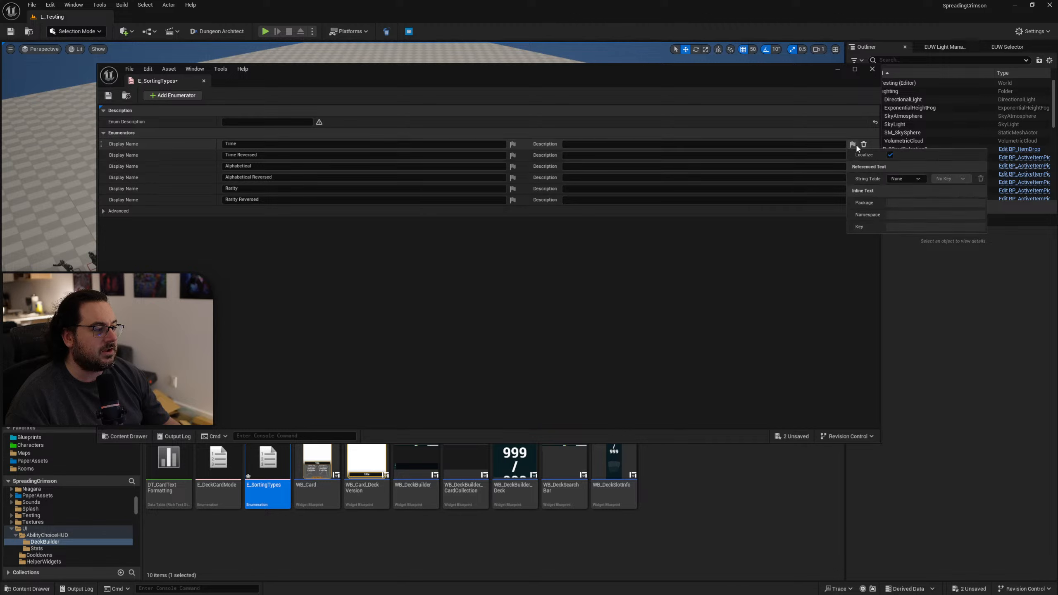
{"action": "left_click", "coordinate": [778, 237]}
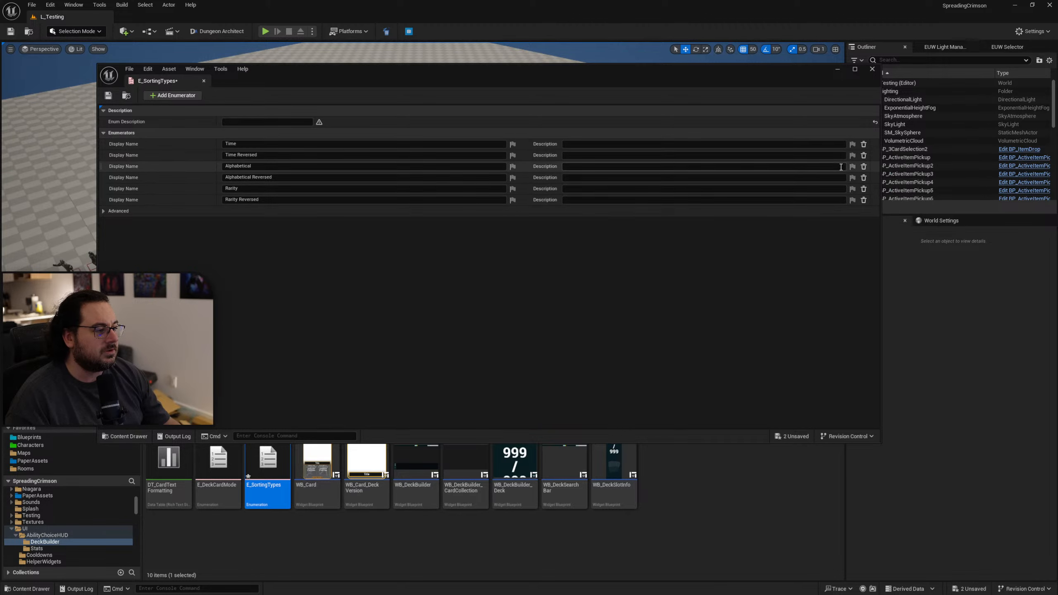
Turn off localization for all six enumerator display names, from Time to Rarity Reversed, and save and close E_SortingTypes.
{"action": "left_click", "coordinate": [513, 144]}
{"action": "left_click", "coordinate": [550, 155]}
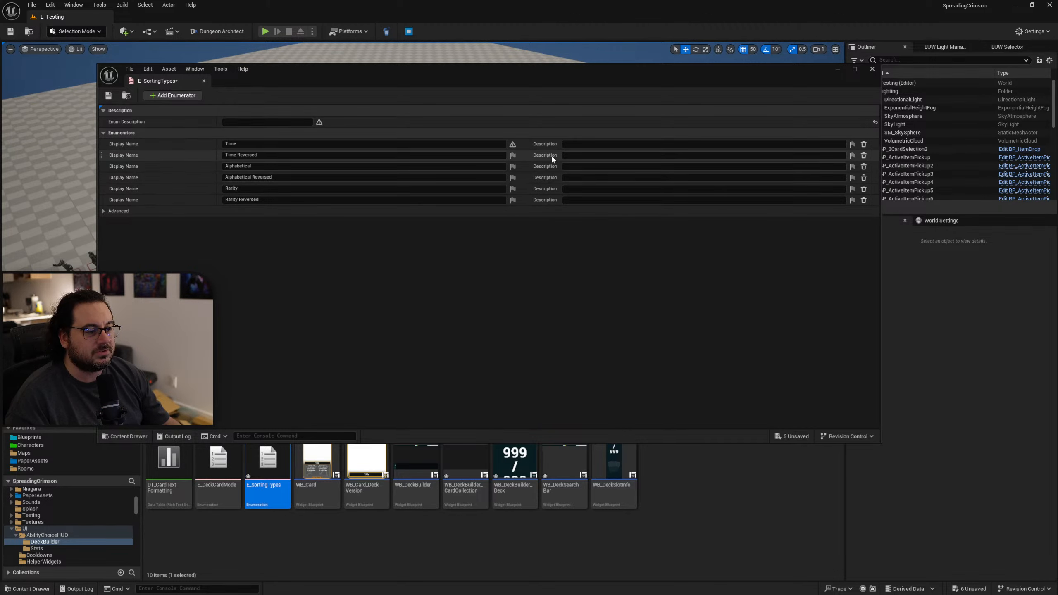
{"action": "left_click", "coordinate": [513, 155]}
{"action": "left_click", "coordinate": [550, 166]}
{"action": "left_click", "coordinate": [514, 167]}
{"action": "left_click", "coordinate": [550, 178]}
{"action": "left_click", "coordinate": [513, 177]}
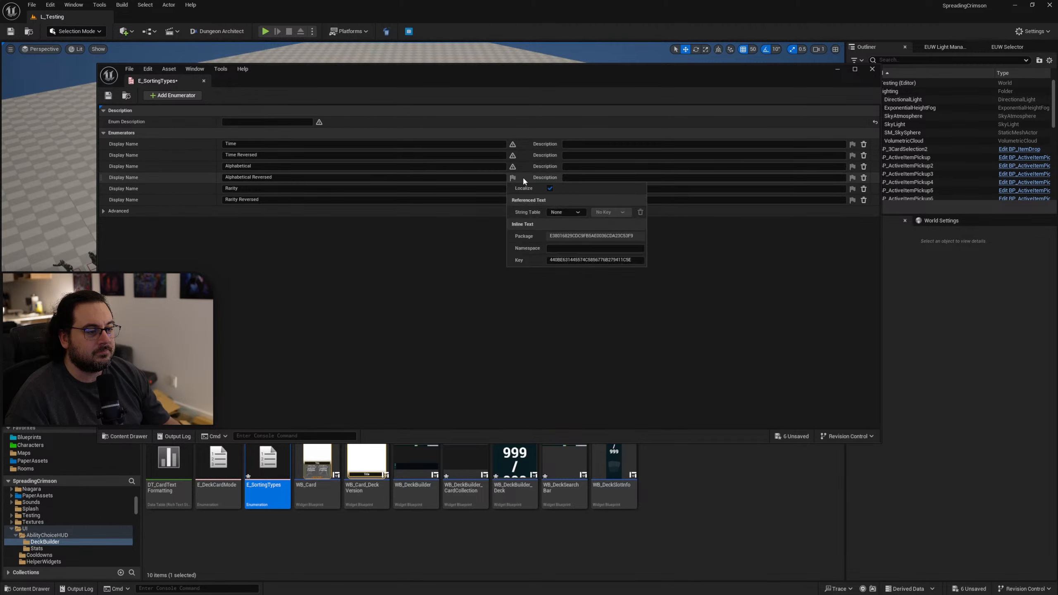
{"action": "left_click", "coordinate": [551, 189]}
{"action": "left_click", "coordinate": [513, 189]}
{"action": "left_click", "coordinate": [550, 199]}
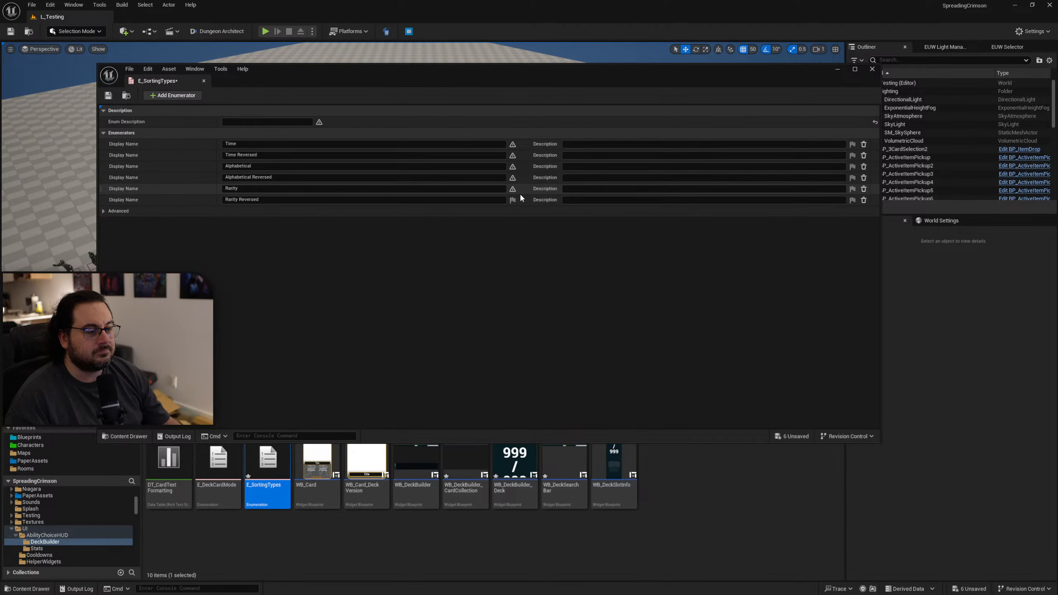
{"action": "left_click", "coordinate": [513, 200]}
{"action": "left_click", "coordinate": [550, 211]}
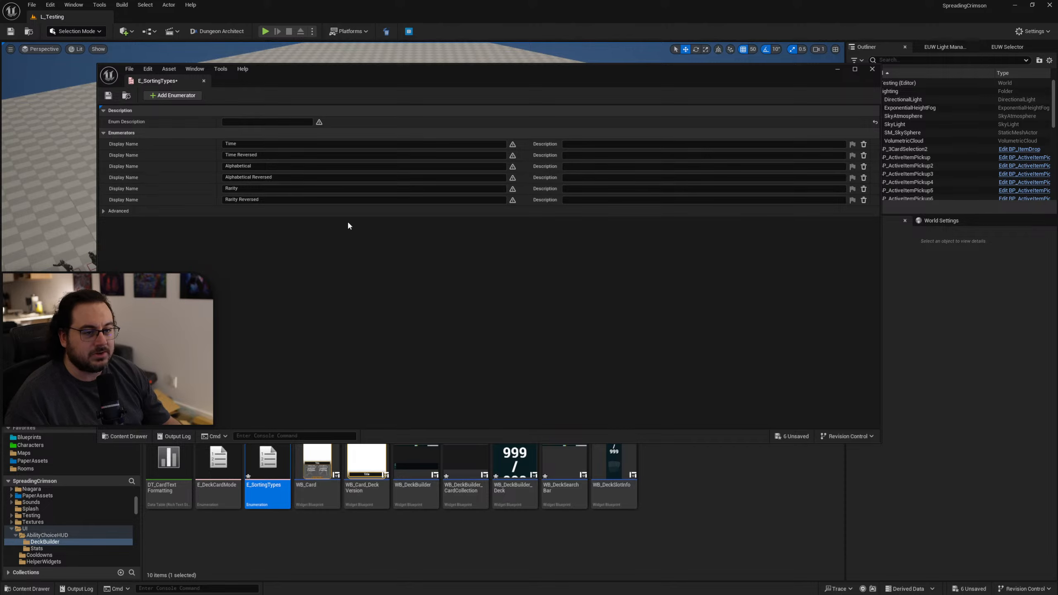
{"action": "left_click", "coordinate": [107, 95]}
{"action": "left_click", "coordinate": [204, 80]}
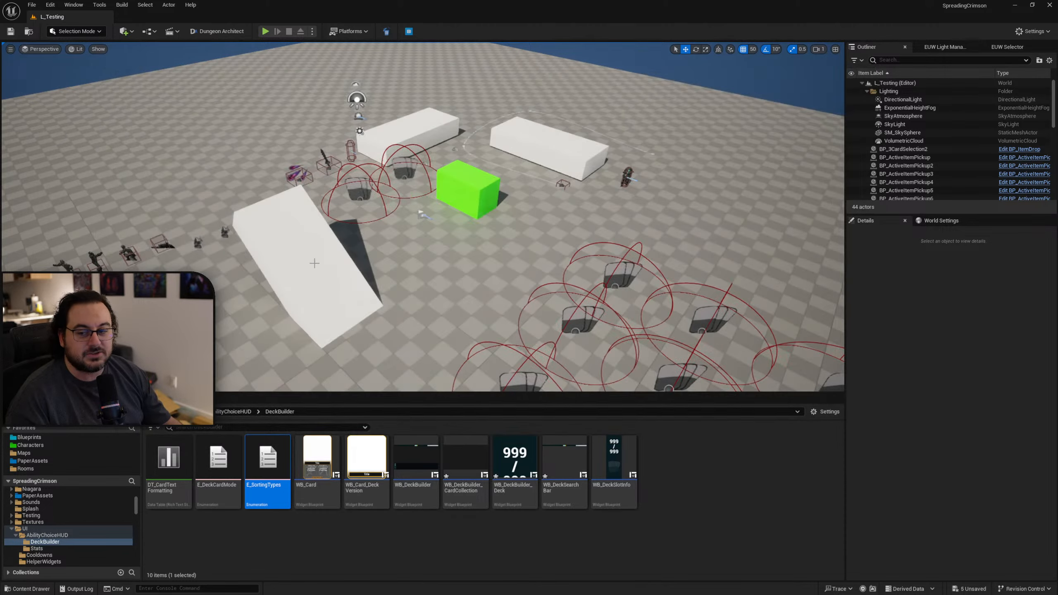
Bring back the Localization Dashboard and gather the Game target's text again, saving all listed modified assets.
{"action": "left_click_drag", "start_coordinate": [1057, 126], "coordinate": [547, 56]}
{"action": "left_click", "coordinate": [740, 520]}
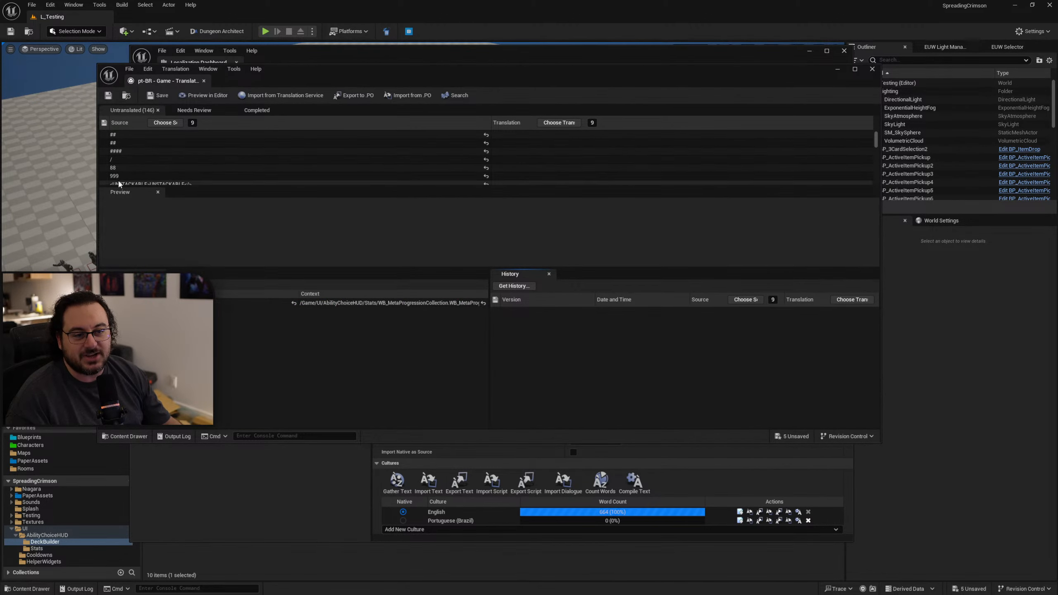
{"action": "left_click", "coordinate": [204, 80]}
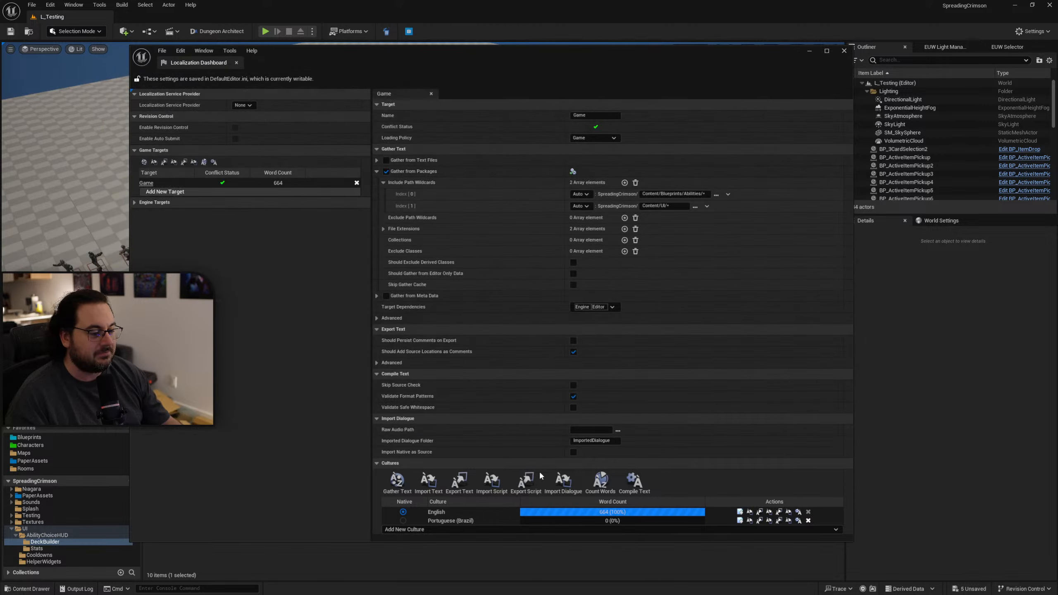
{"action": "left_click", "coordinate": [396, 483]}
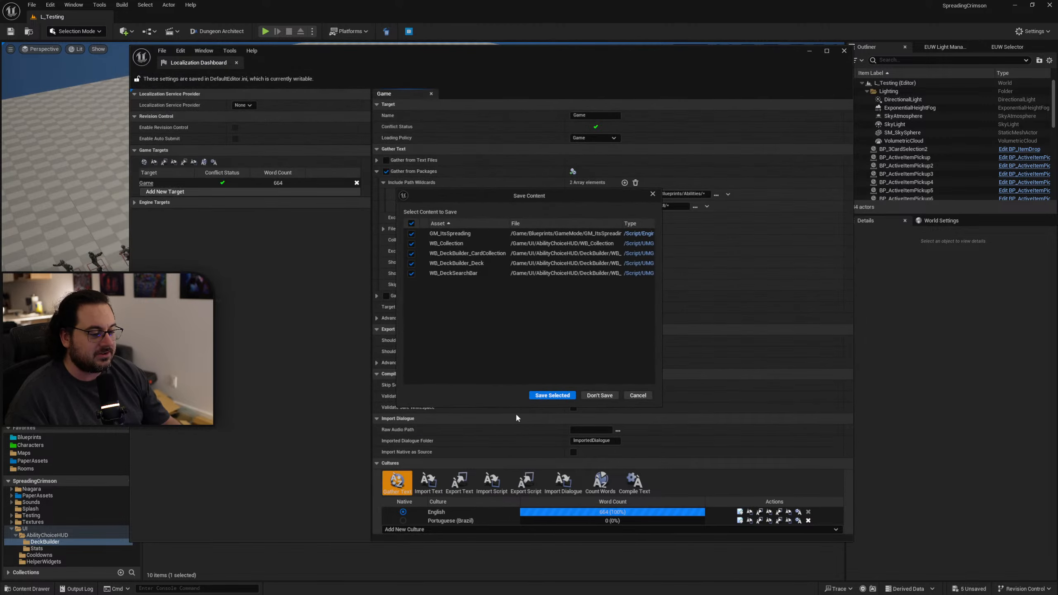
{"action": "left_click", "coordinate": [550, 394]}
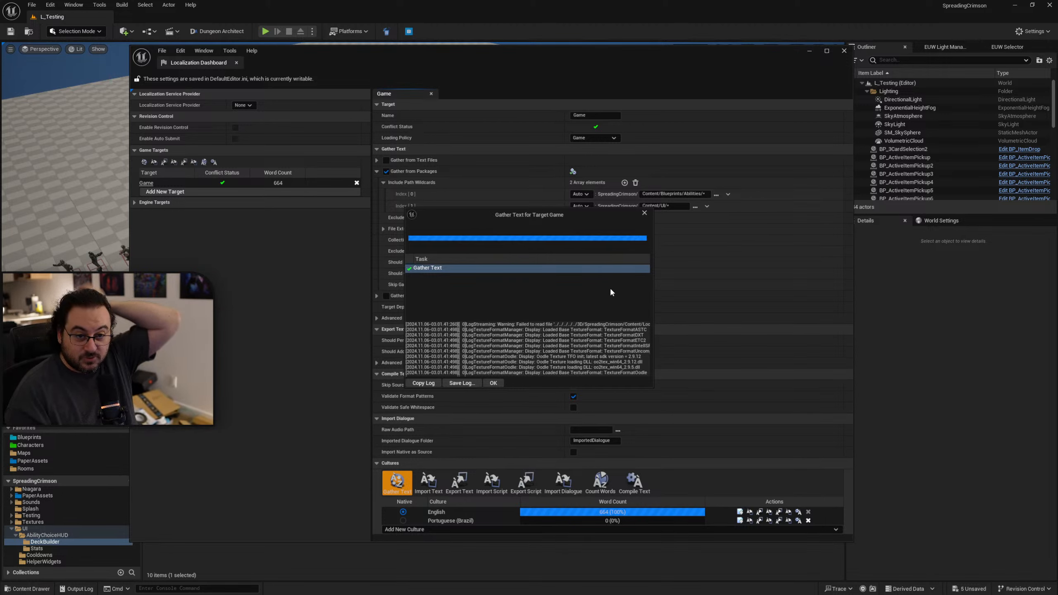
{"action": "left_click", "coordinate": [492, 383]}
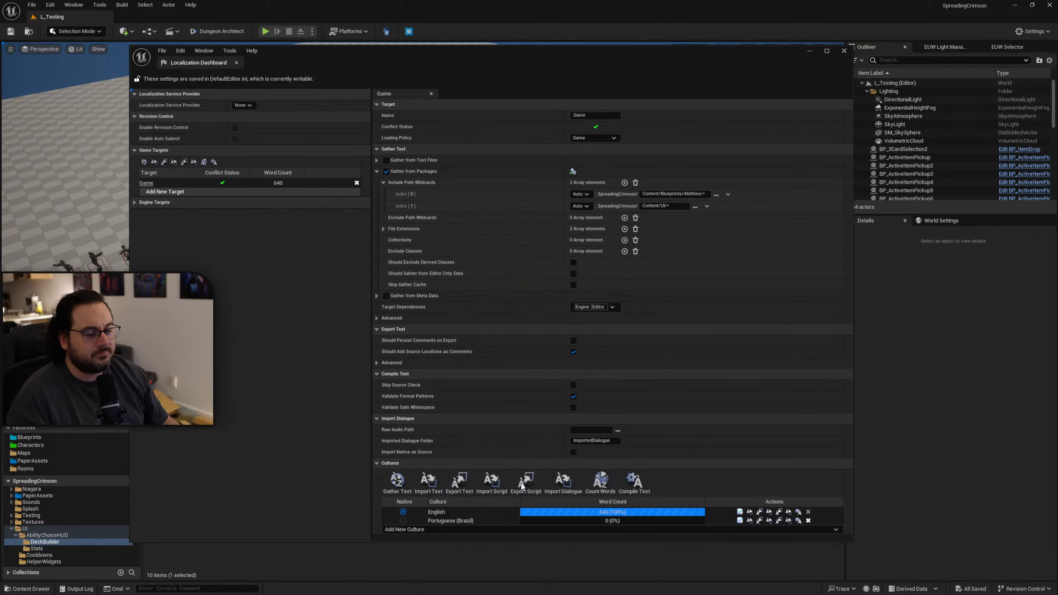
Open the Portuguese (Brazil) translation editor and inspect the "88" and UNSTACKABLE entries among the untranslated texts.
{"action": "left_click", "coordinate": [740, 521]}
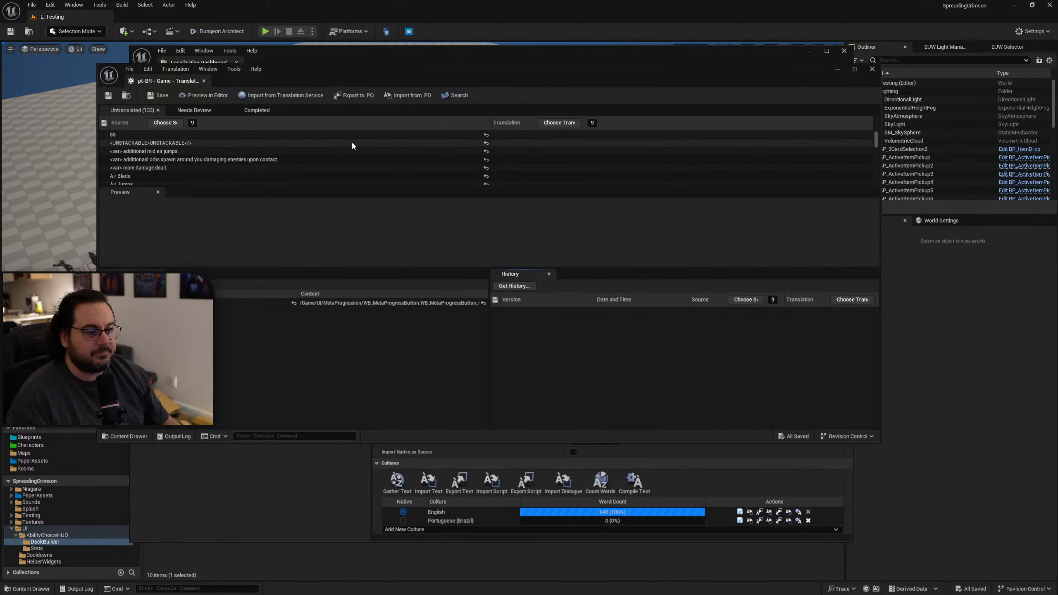
{"action": "left_click", "coordinate": [122, 137]}
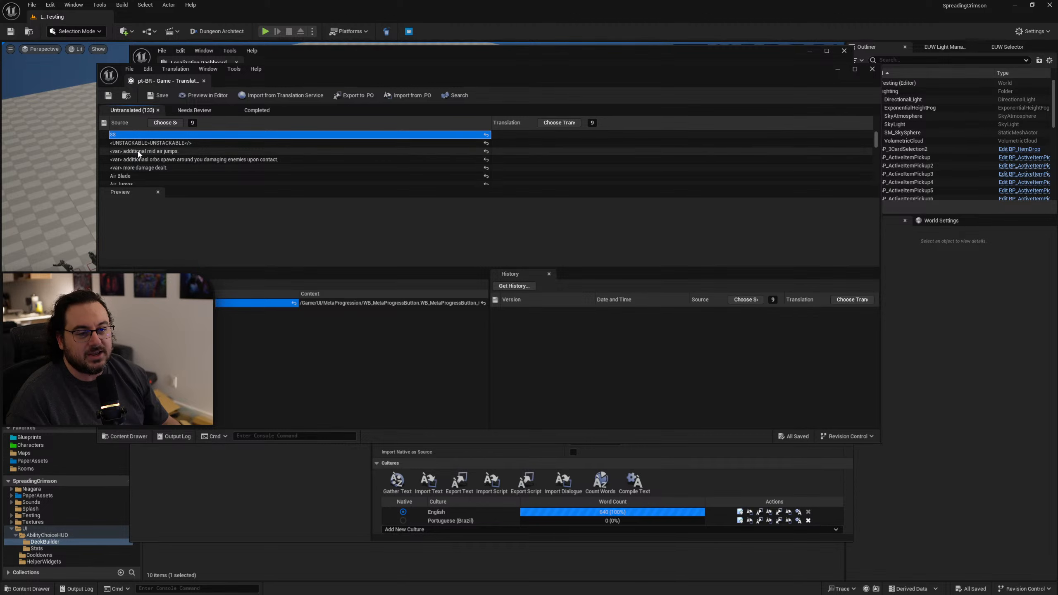
{"action": "left_click", "coordinate": [194, 144]}
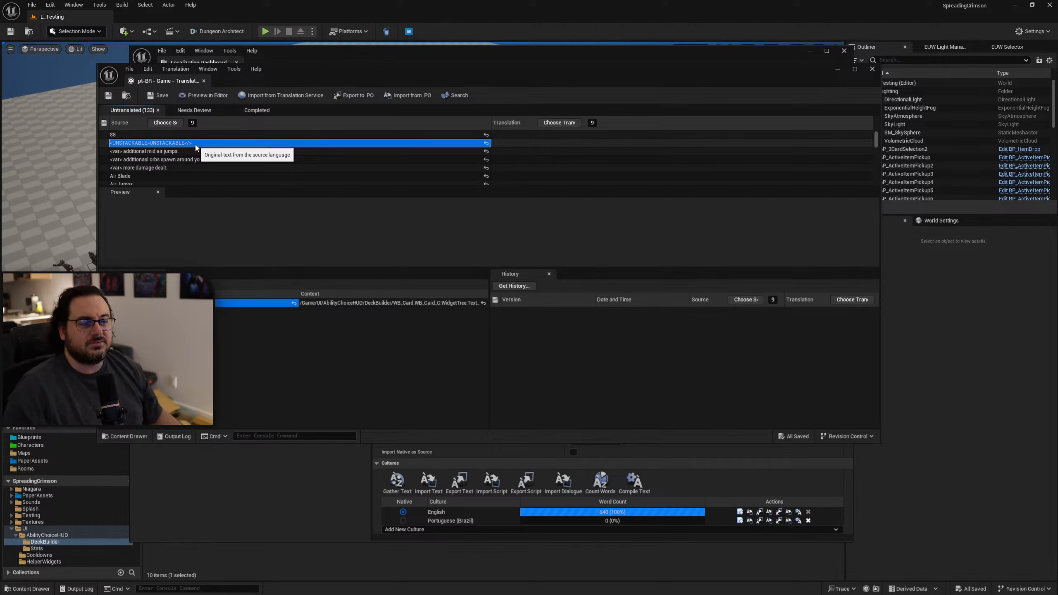
{"action": "left_click", "coordinate": [513, 144]}
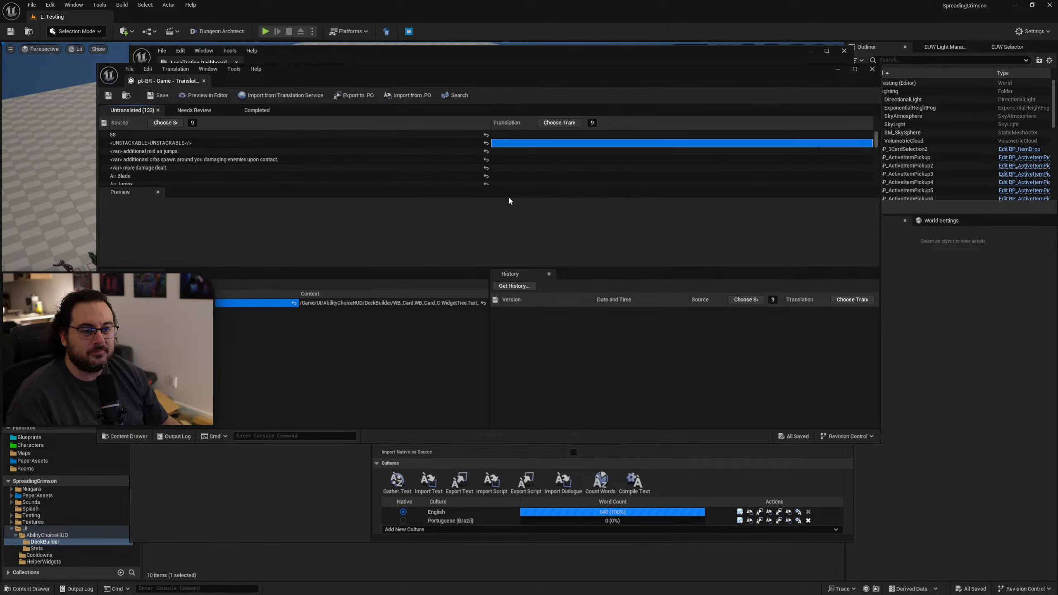
Copy the source context path of the "88" entry and move the Localization Dashboard aside to uncover the Content Browser.
{"action": "left_click", "coordinate": [158, 136]}
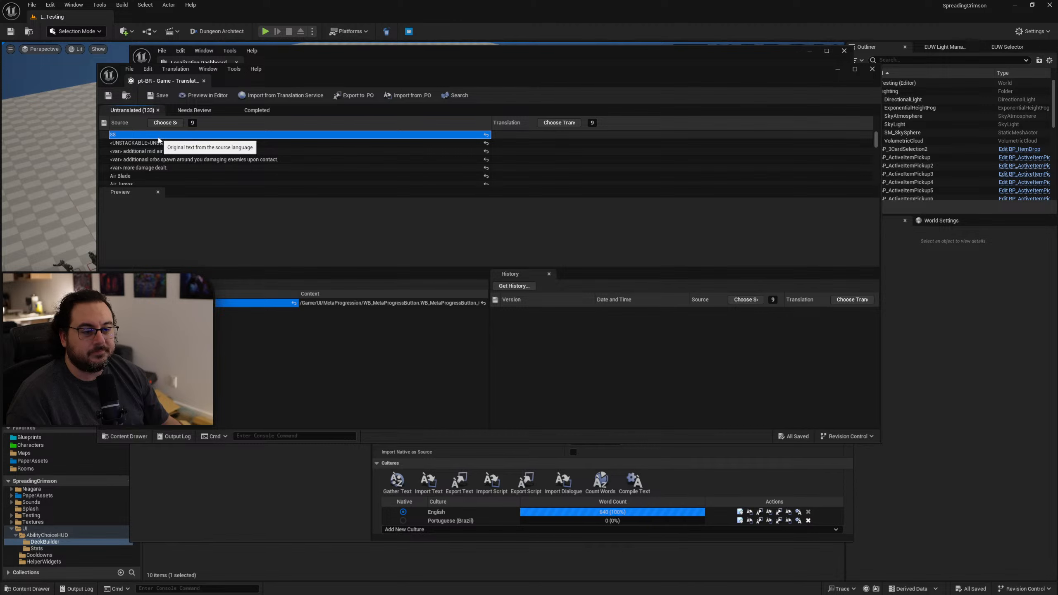
{"action": "double_click", "coordinate": [347, 304]}
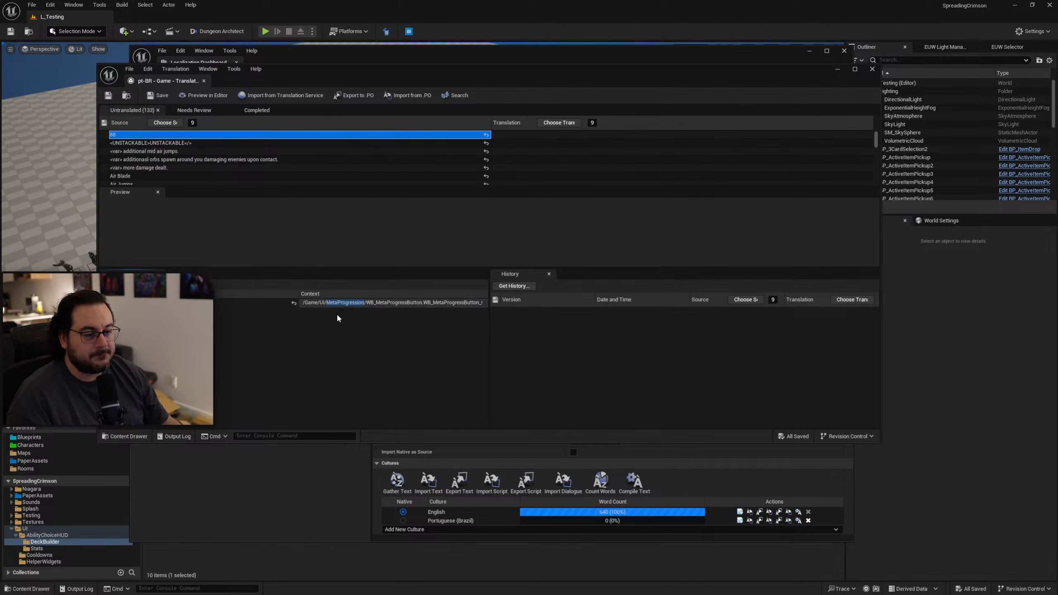
{"action": "key", "text": "ctrl+a"}
{"action": "left_click", "coordinate": [325, 304]}
{"action": "key", "text": "ctrl+a"}
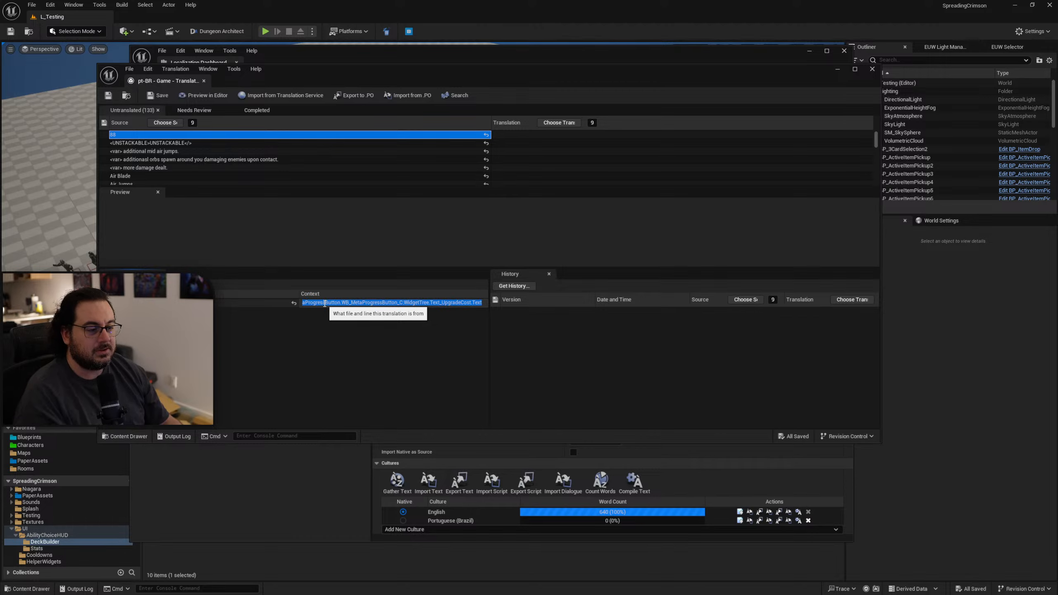
{"action": "left_click", "coordinate": [588, 62]}
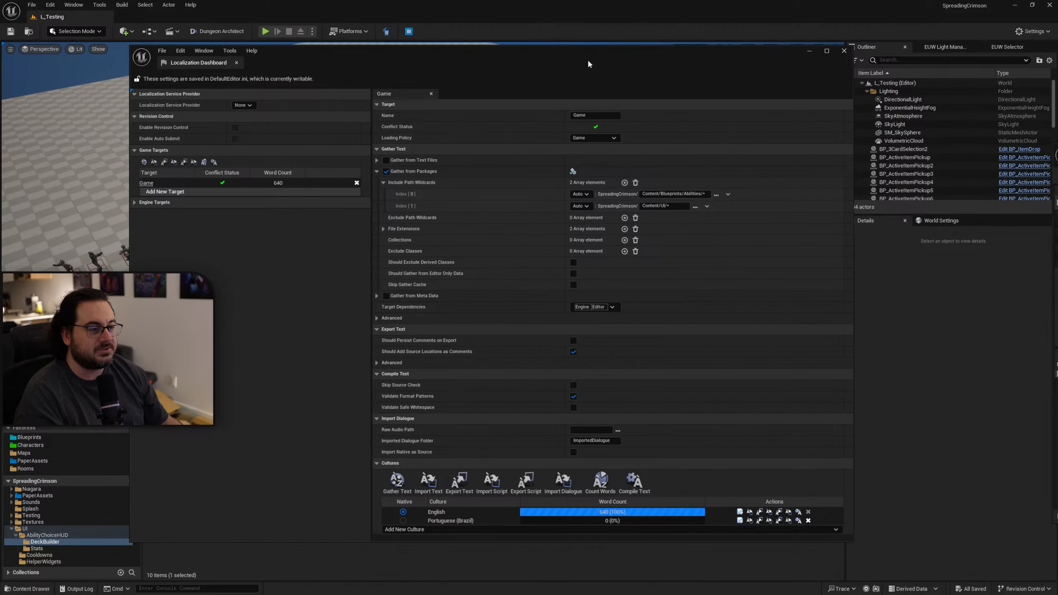
{"action": "left_click_drag", "start_coordinate": [589, 63], "coordinate": [1057, 240]}
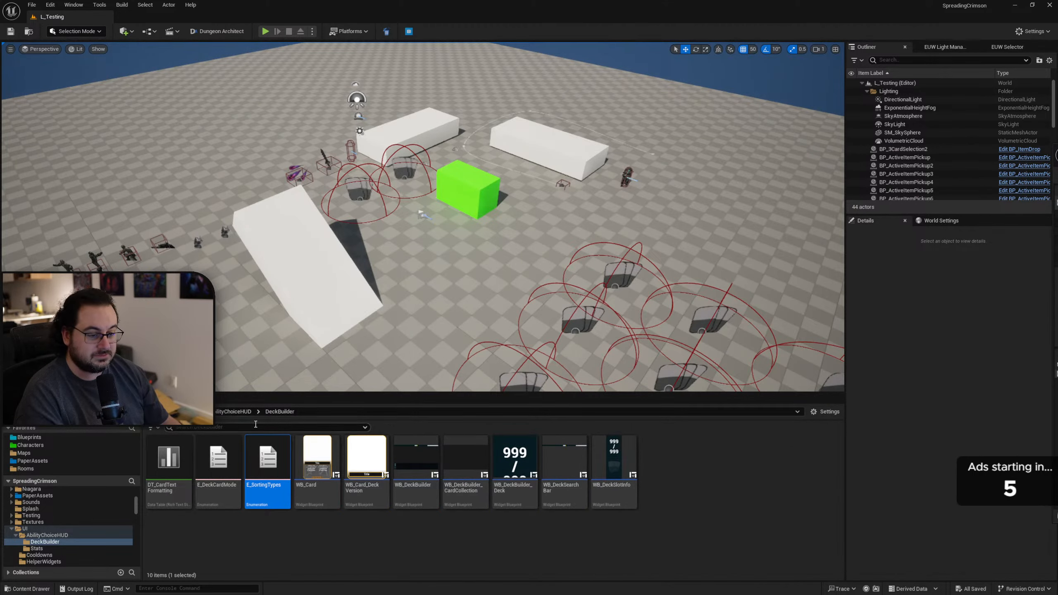
Try to enter the copied WB_MetaProgressButton path as the Content Browser location, and leave the path unapplied.
{"action": "left_click", "coordinate": [317, 409]}
{"action": "type", "text": "WB_MetaProgressButton.WB_MetaProgressButton_C:WidgetTree.Text_UpgradeCost.Text"}
{"action": "key", "text": "ctrl+a"}
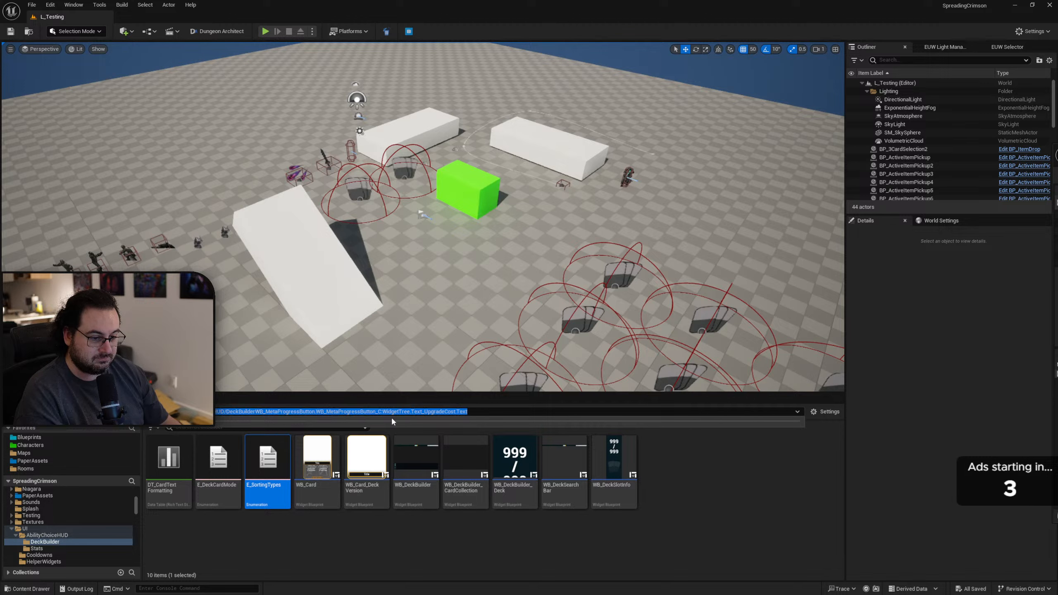
{"action": "left_click", "coordinate": [391, 417]}
{"action": "key", "text": "ctrl+a"}
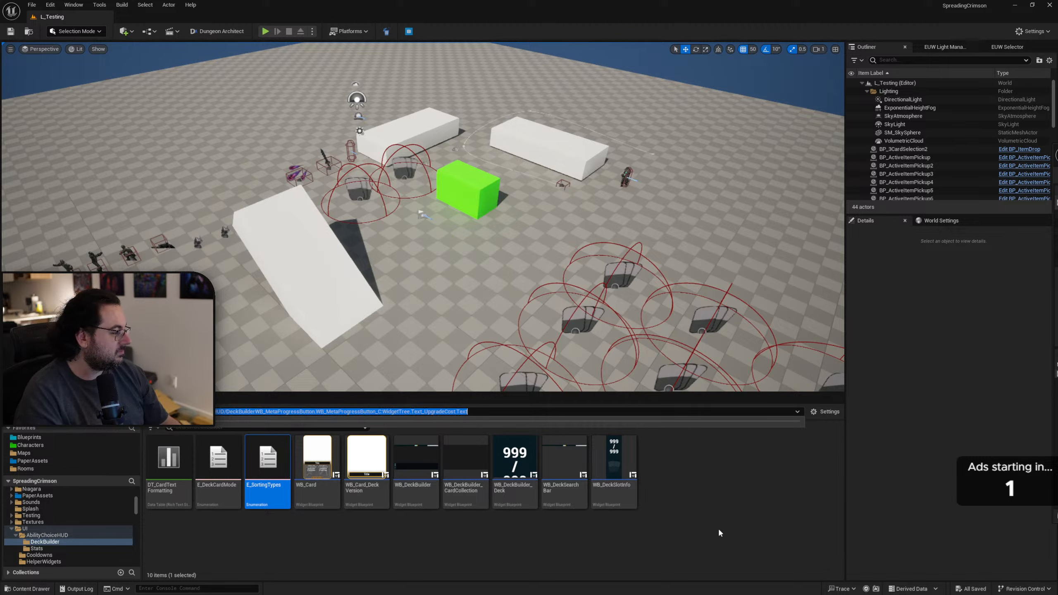
{"action": "left_click", "coordinate": [533, 537]}
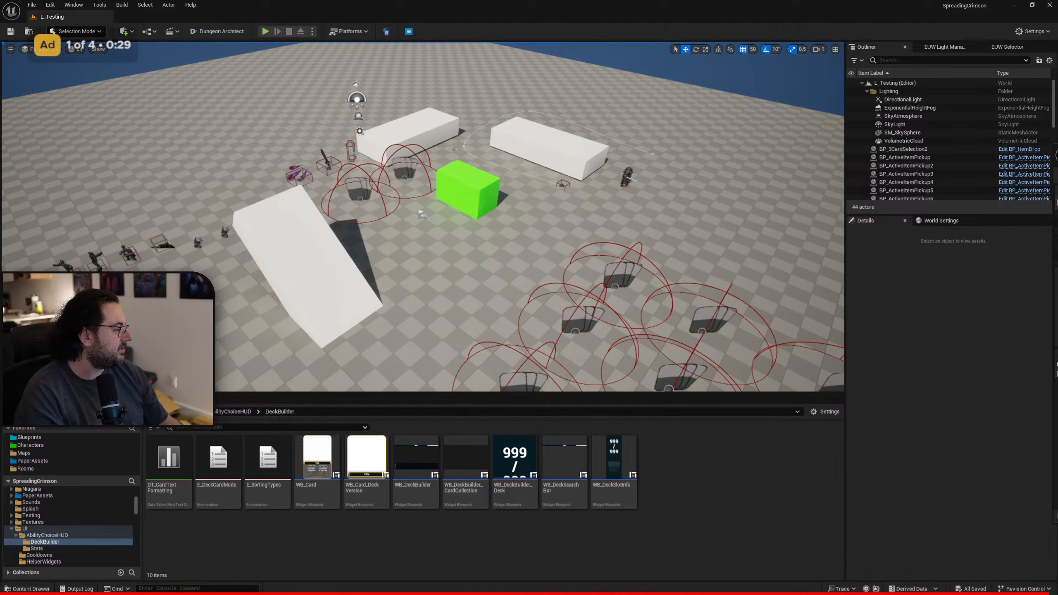
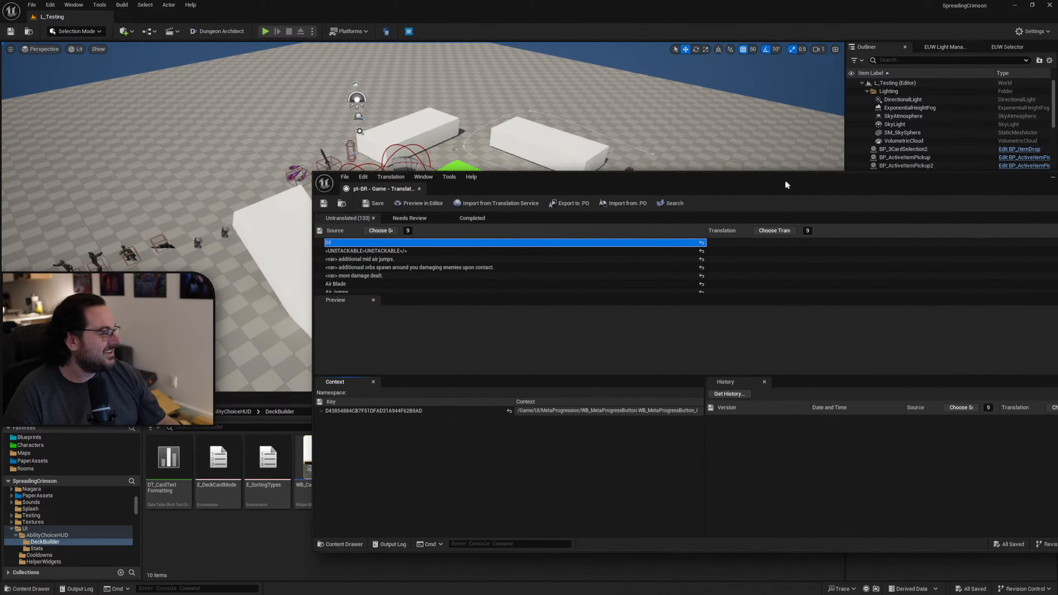
Switch to the browser and skim the YouTube video "AI Minecraft is Crazy" with its sound muted.
{"action": "left_click_drag", "start_coordinate": [786, 179], "coordinate": [665, 175]}
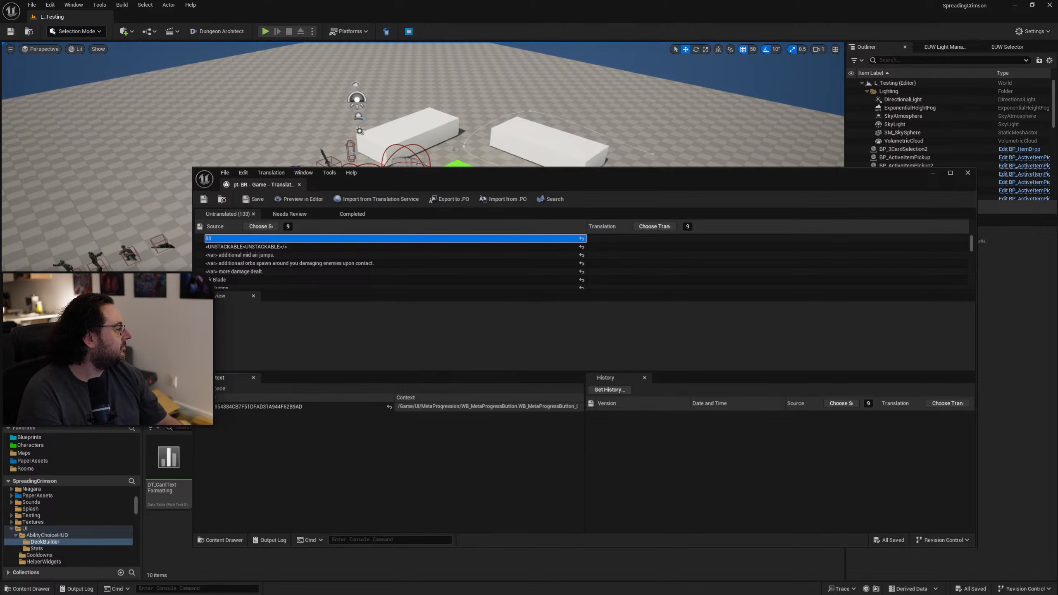
{"action": "left_click_drag", "start_coordinate": [575, 594], "coordinate": [589, 163]}
{"action": "double_click", "coordinate": [589, 163]}
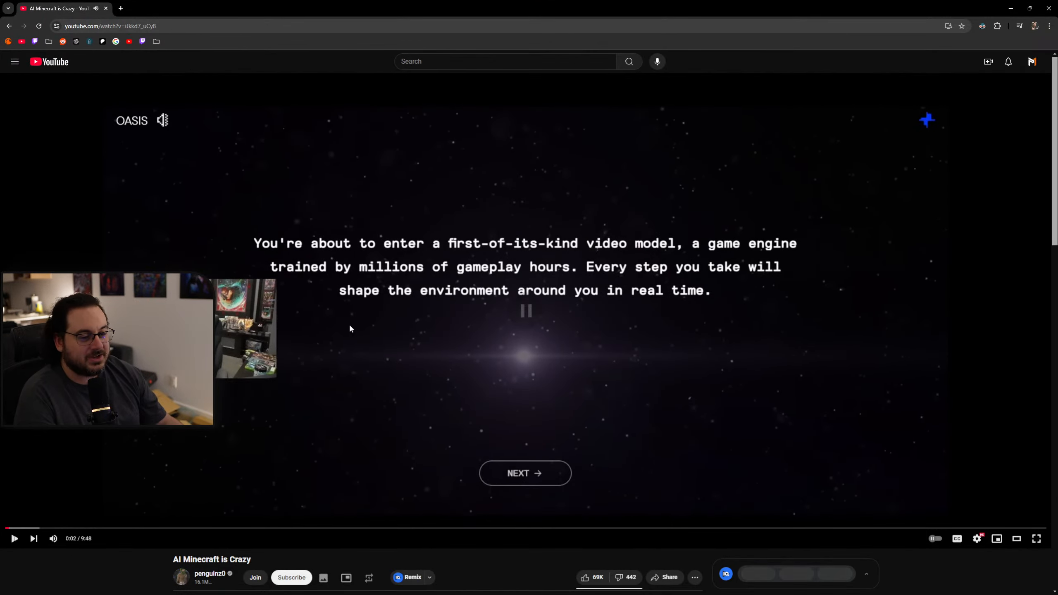
{"action": "left_click", "coordinate": [248, 529]}
{"action": "left_click", "coordinate": [389, 412]}
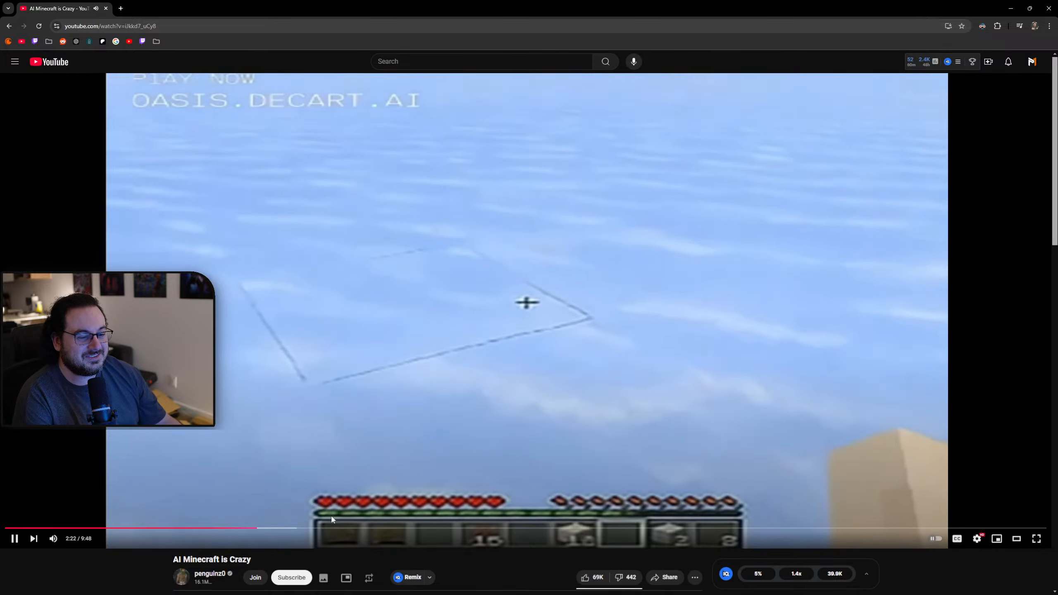
{"action": "left_click", "coordinate": [224, 529]}
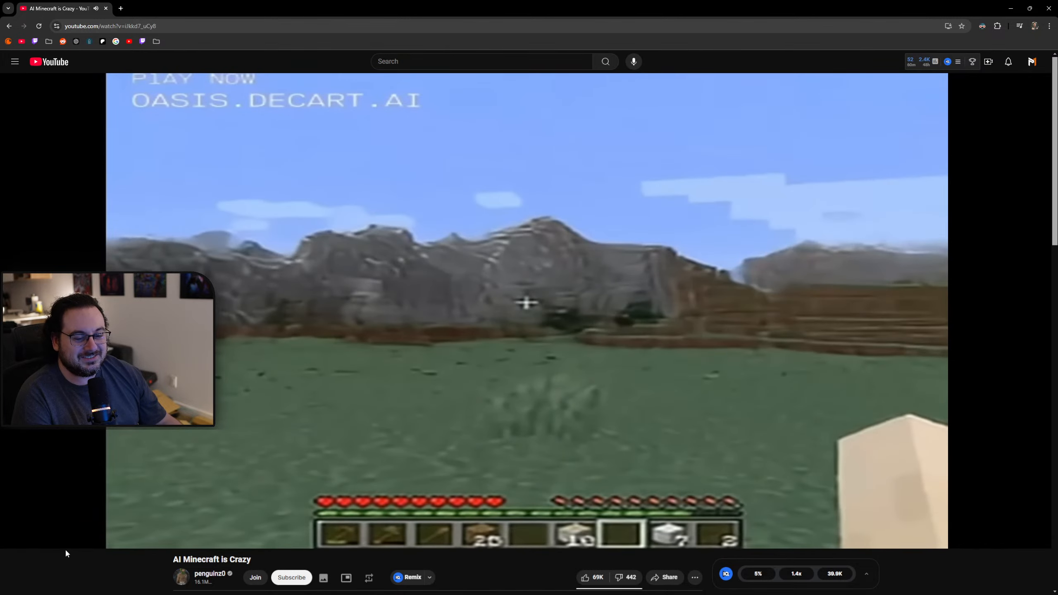
{"action": "left_click", "coordinate": [54, 541]}
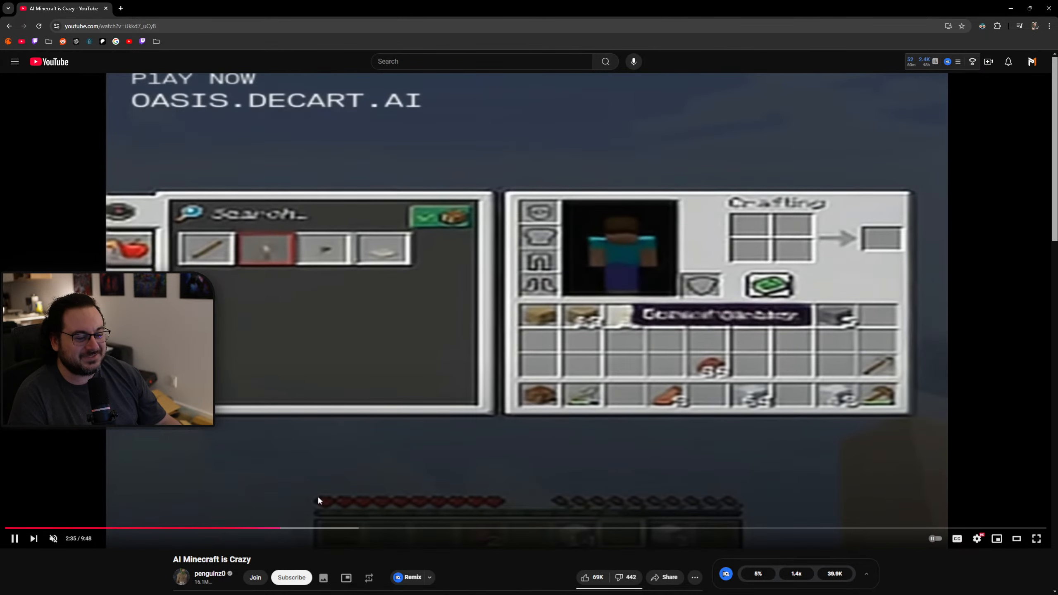
{"action": "left_click", "coordinate": [332, 528]}
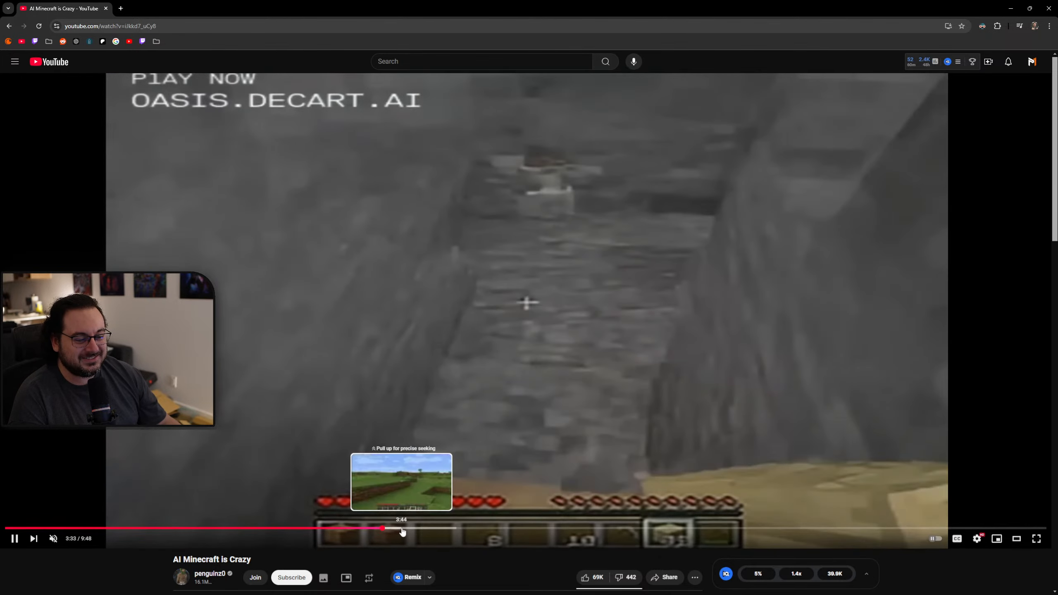
{"action": "left_click", "coordinate": [406, 529]}
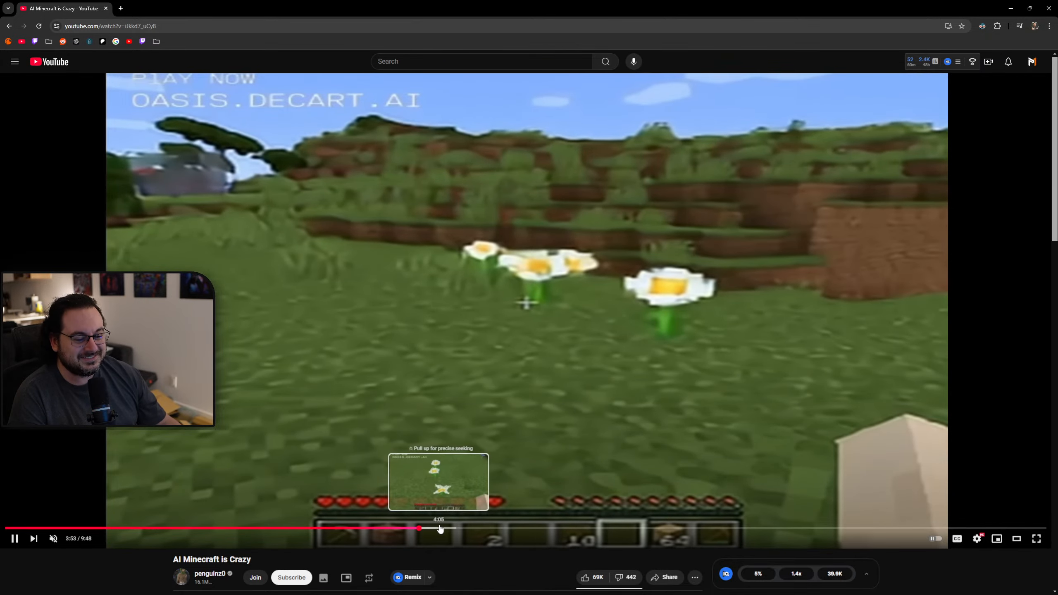
{"action": "left_click_drag", "start_coordinate": [444, 529], "coordinate": [514, 529]}
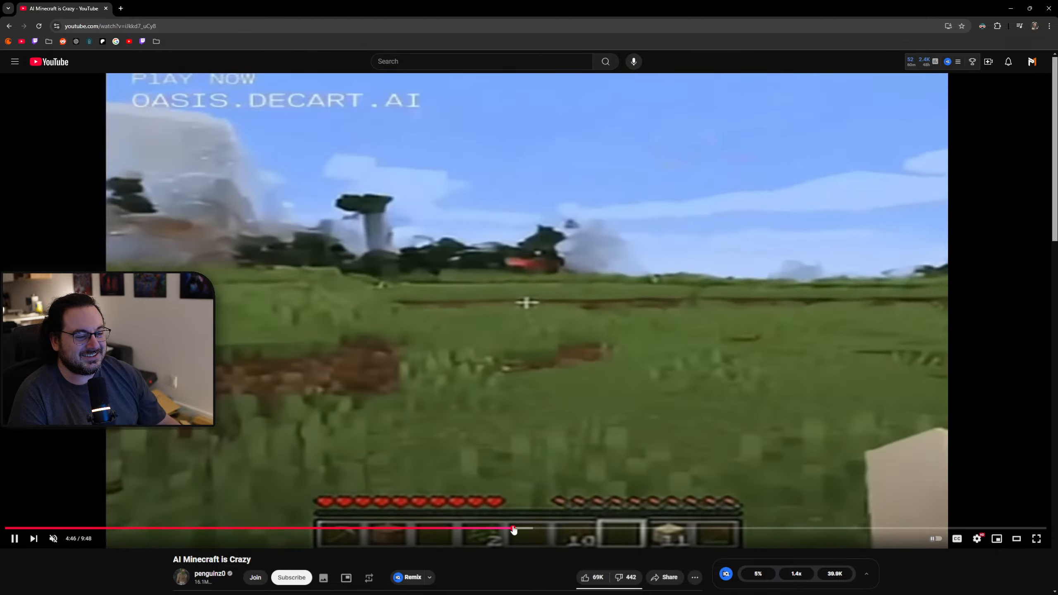
{"action": "left_click", "coordinate": [534, 529]}
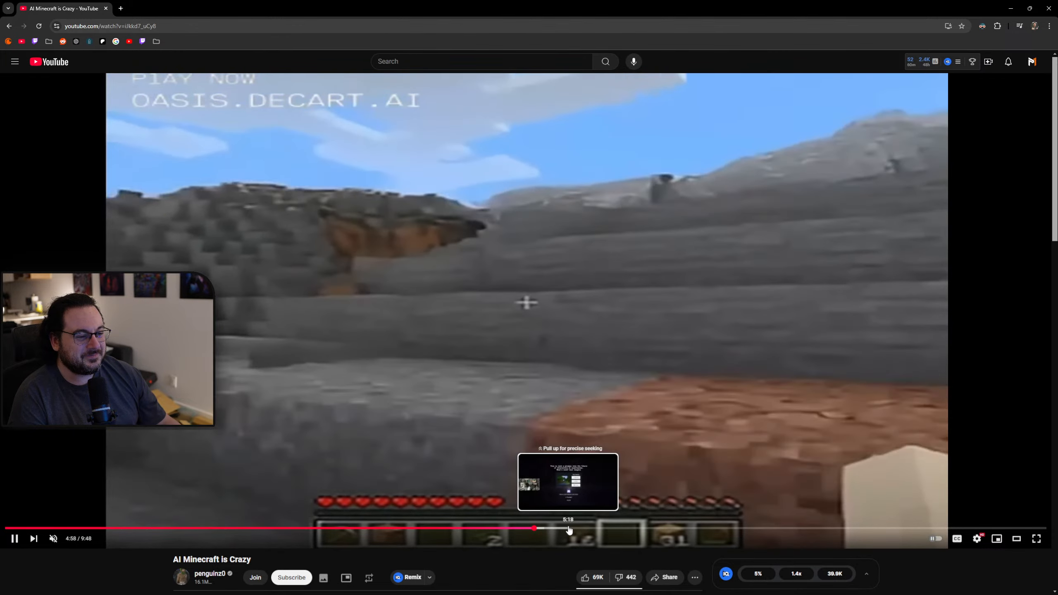
{"action": "left_click", "coordinate": [571, 529]}
{"action": "left_click", "coordinate": [542, 529]}
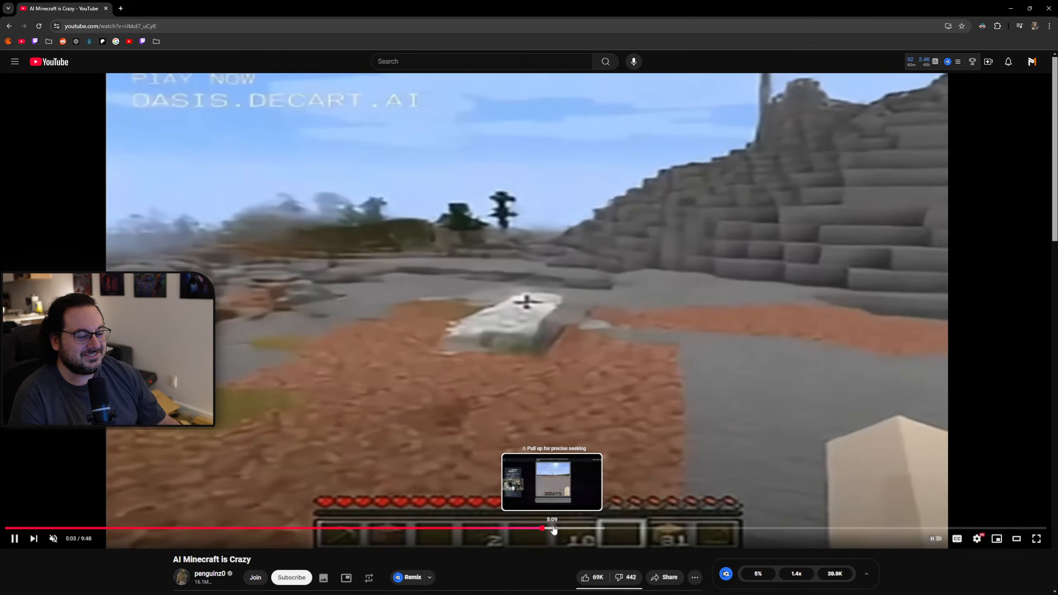
{"action": "left_click", "coordinate": [554, 529]}
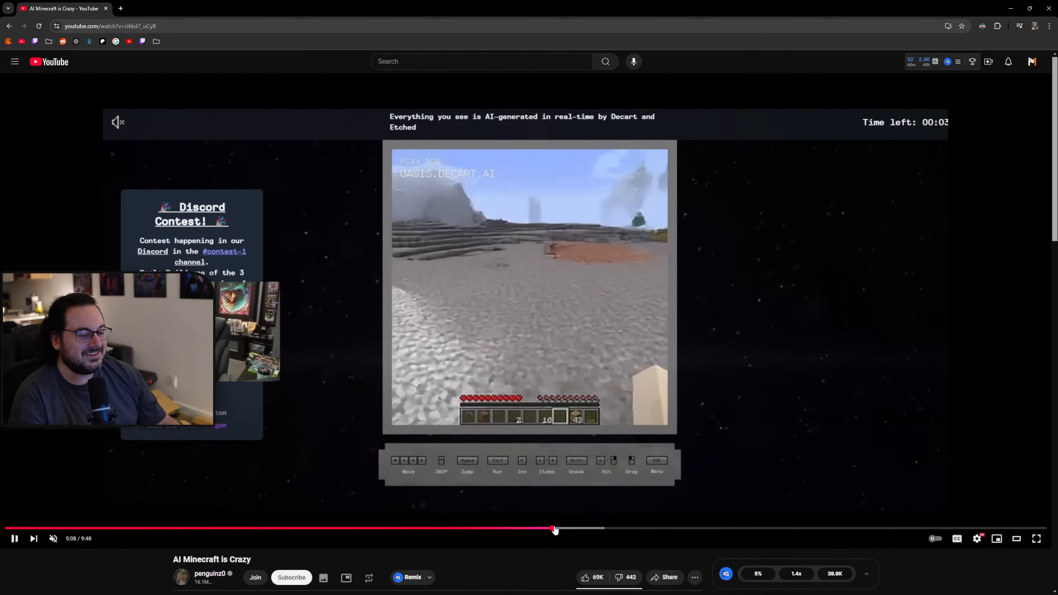
{"action": "left_click", "coordinate": [463, 531]}
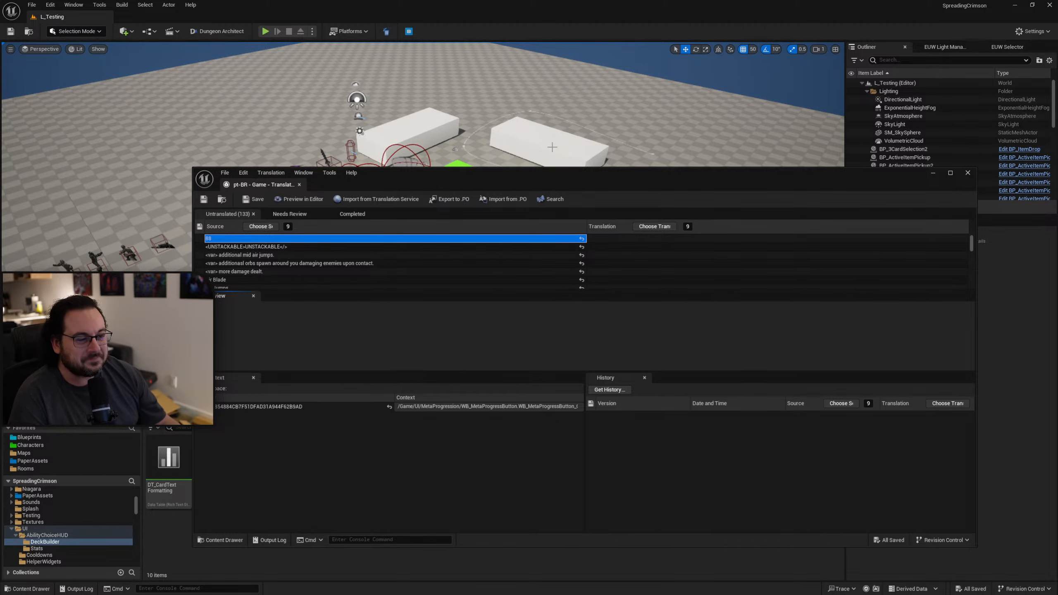
Move the translation editor clear of the Content Browser and open WB_MetaProgressButton from the UI/MetaProgression folder.
{"action": "left_click_drag", "start_coordinate": [556, 171], "coordinate": [496, 57]}
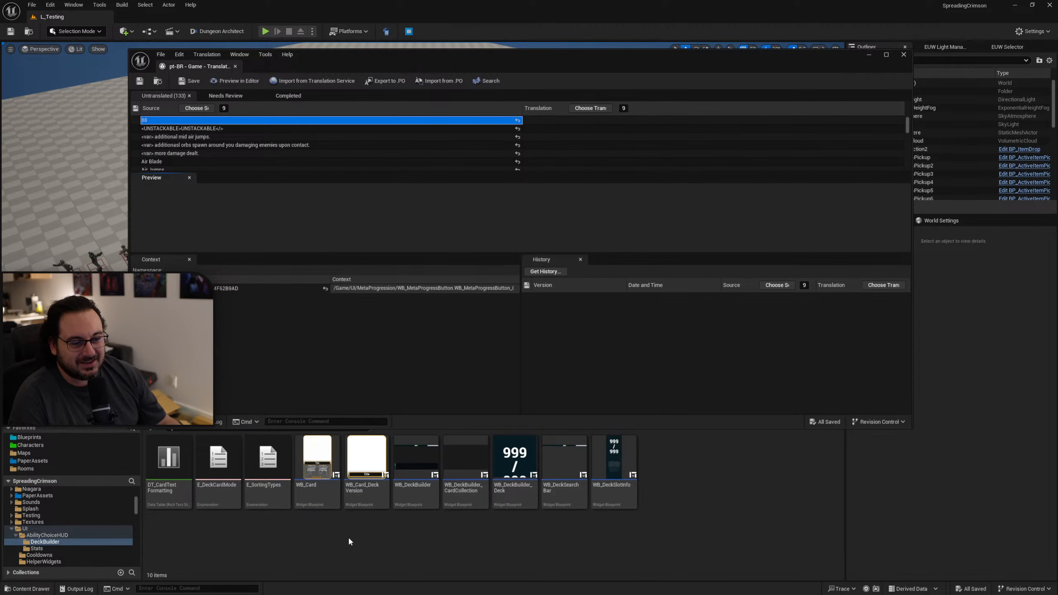
{"action": "left_click_drag", "start_coordinate": [506, 63], "coordinate": [486, 29]}
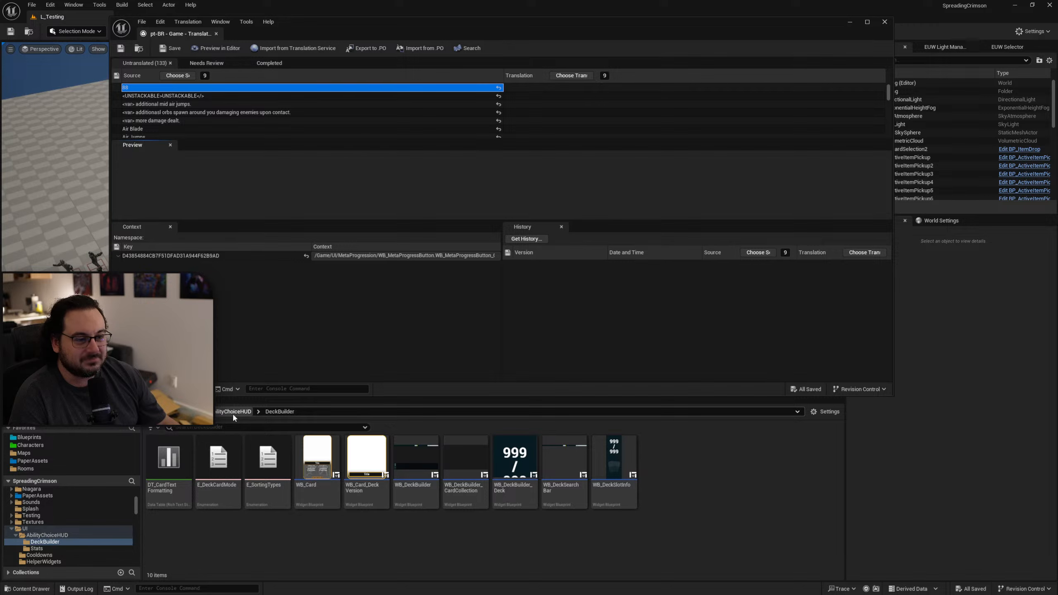
{"action": "left_click", "coordinate": [193, 411]}
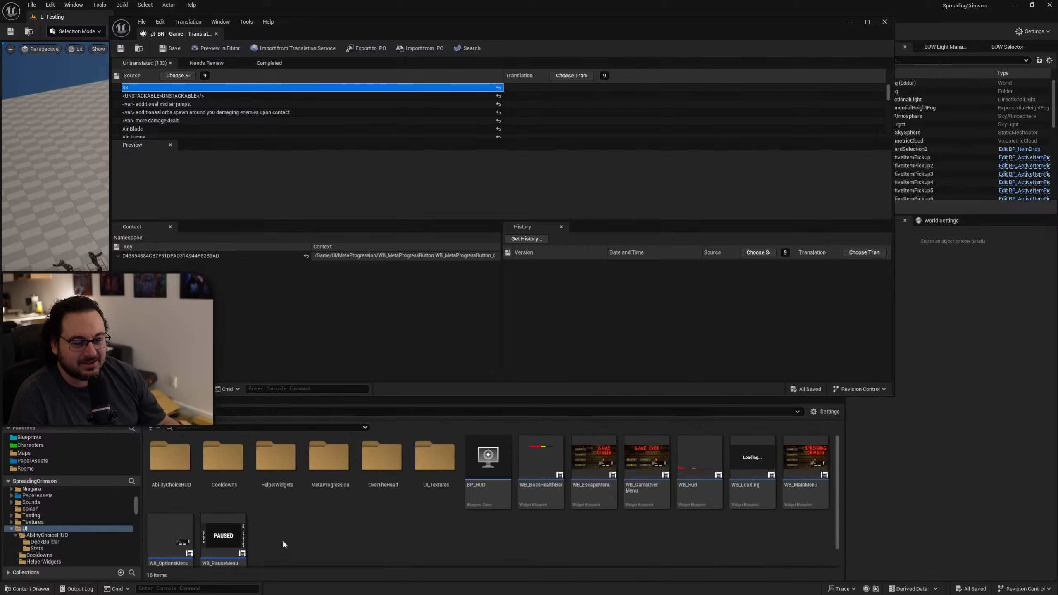
{"action": "double_click", "coordinate": [330, 466]}
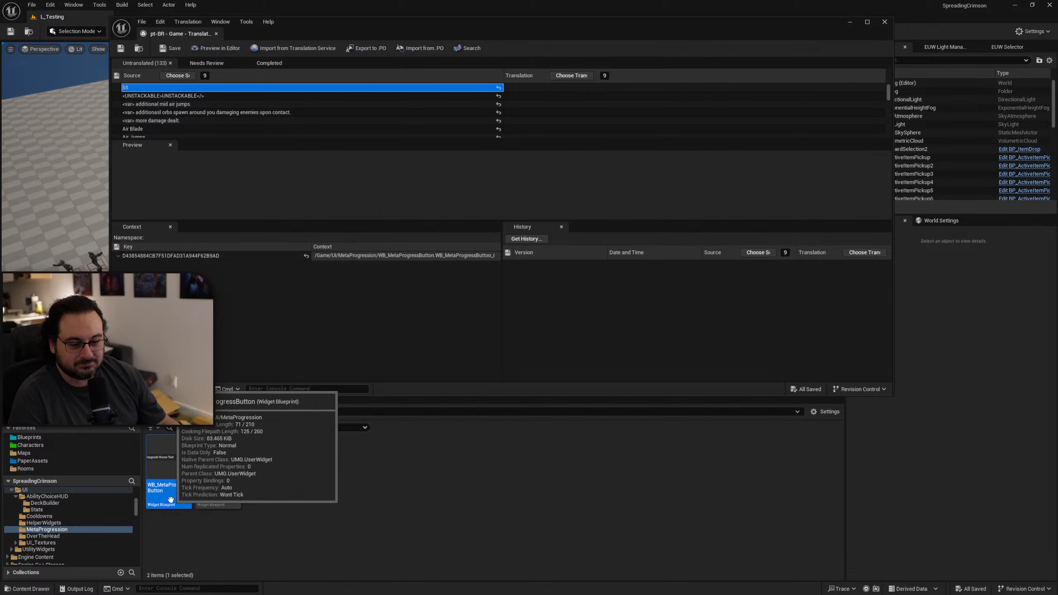
{"action": "double_click", "coordinate": [168, 463]}
Turn off localization for the smaller "88" text block, Text_CurrentInv, in the widget.
{"action": "scroll", "coordinate": [617, 192], "scroll_direction": "up", "scroll_amount": 2}
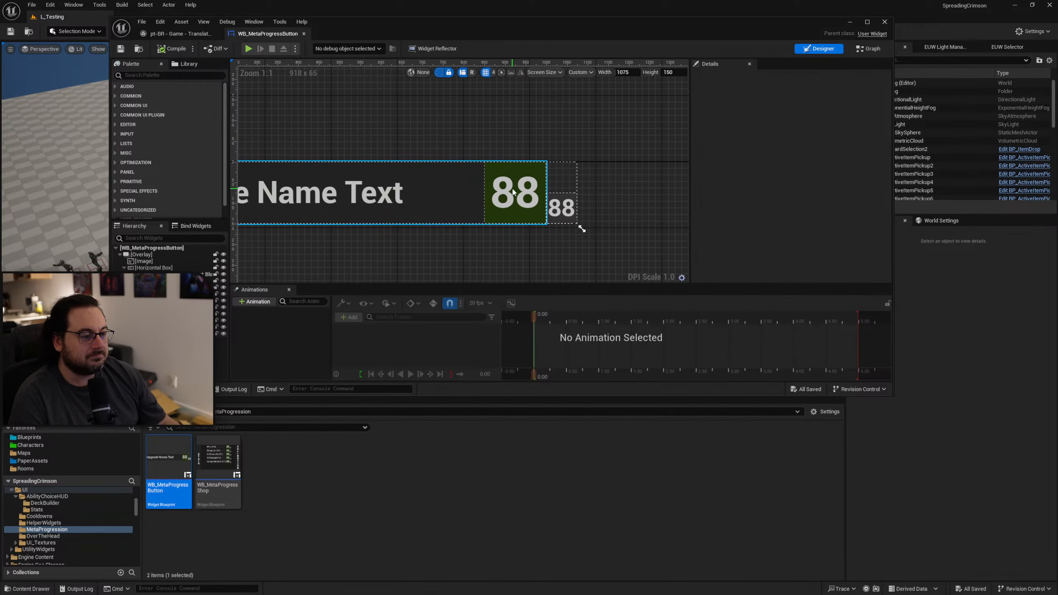
{"action": "left_click", "coordinate": [583, 220]}
{"action": "left_click", "coordinate": [582, 221]}
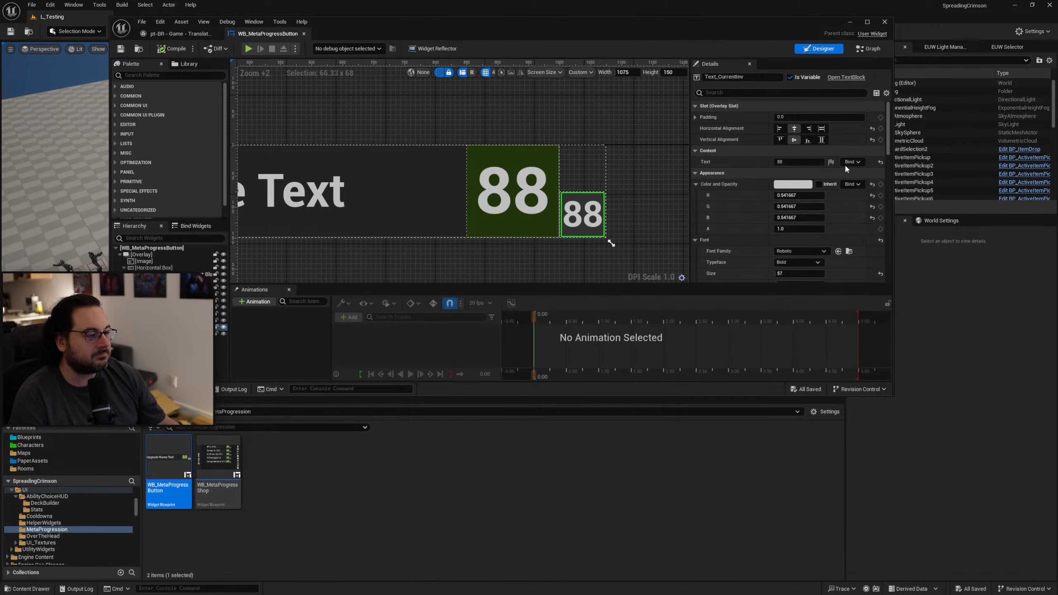
{"action": "left_click", "coordinate": [831, 162]}
{"action": "left_click", "coordinate": [868, 172]}
Turn off localization for the larger "88" text block, Text_UpgradeCost, and compile the widget.
{"action": "left_click", "coordinate": [512, 189]}
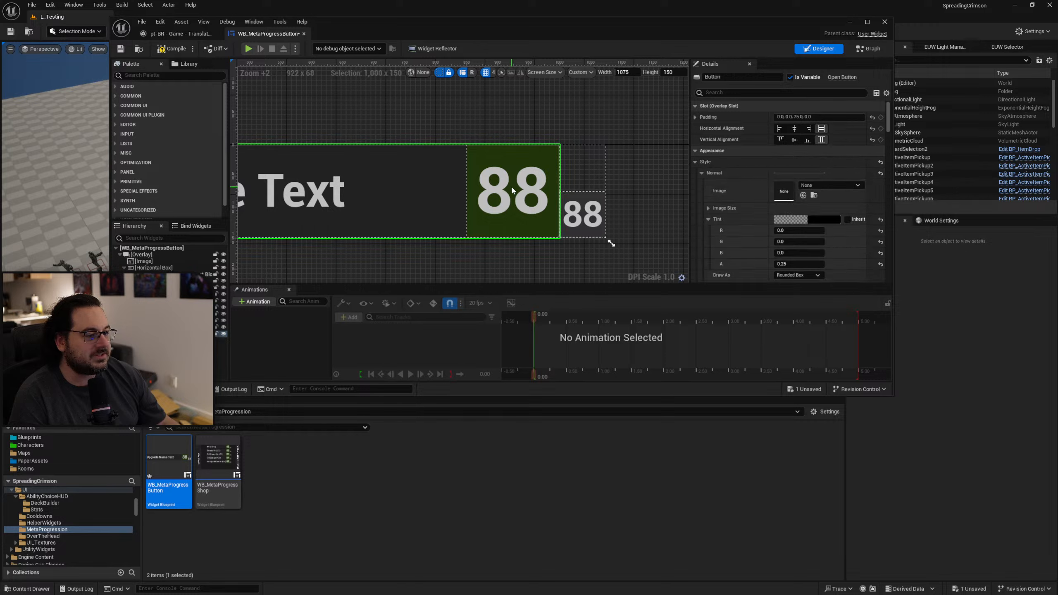
{"action": "right_click_drag", "start_coordinate": [562, 198], "coordinate": [372, 214]}
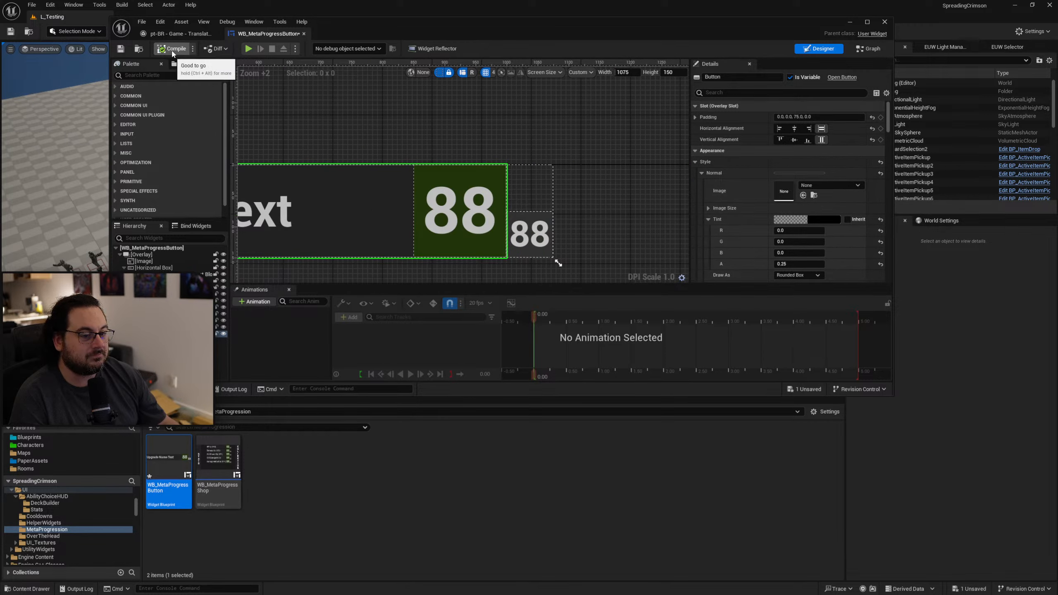
{"action": "left_click", "coordinate": [216, 301]}
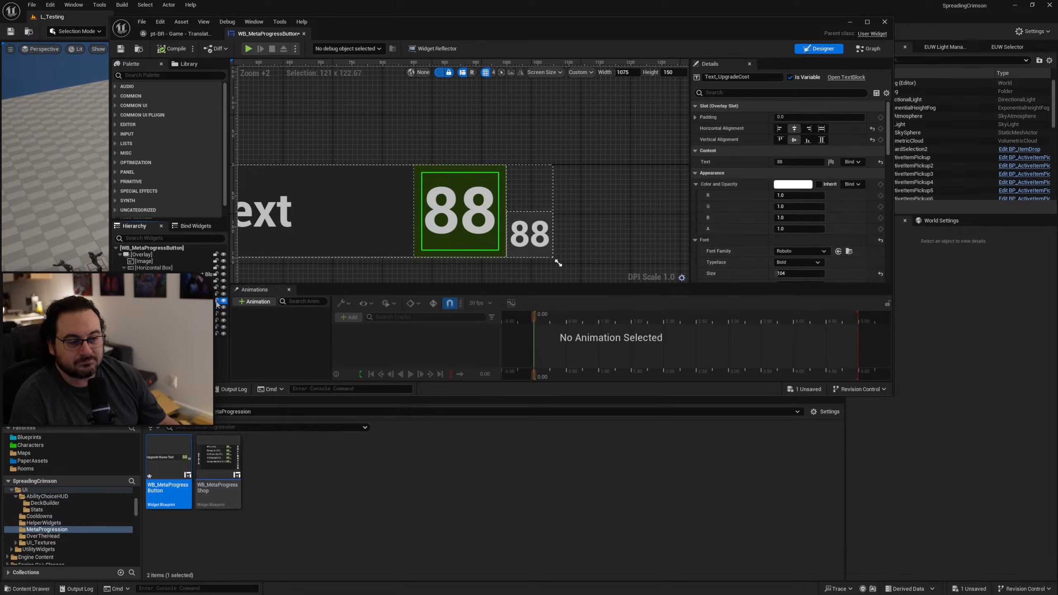
{"action": "left_click", "coordinate": [833, 162]}
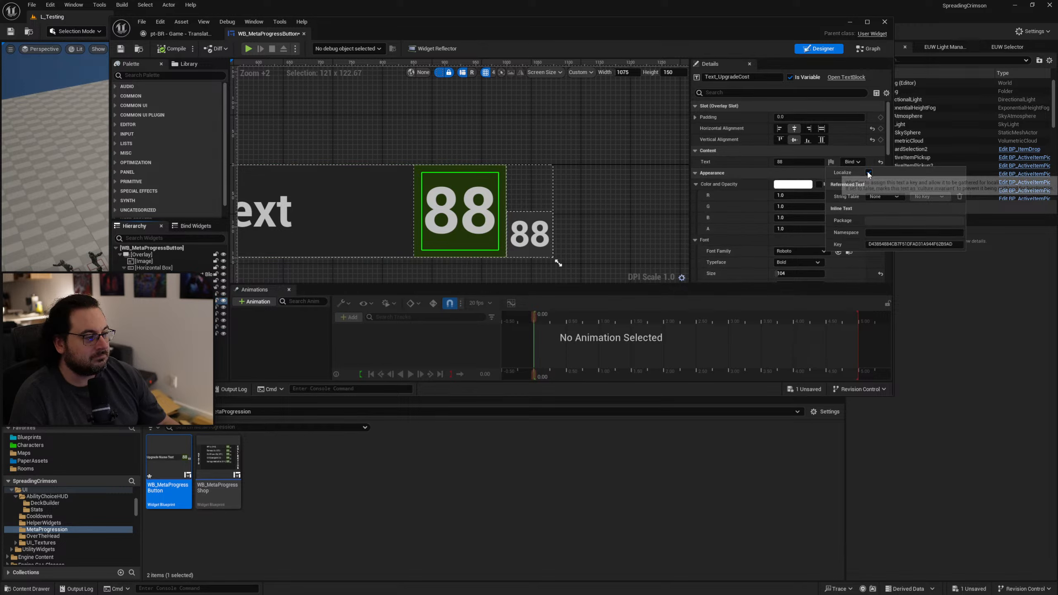
{"action": "left_click", "coordinate": [871, 174]}
{"action": "left_click", "coordinate": [163, 49]}
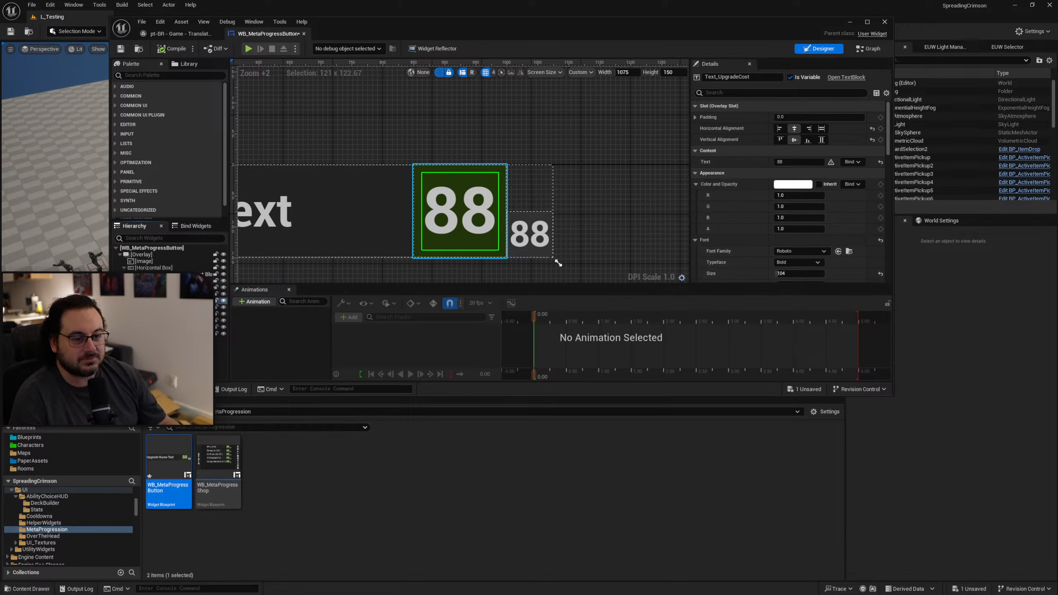
Check the localization settings of the Text_UpgradeName text block and save WB_MetaProgressButton.
{"action": "left_click", "coordinate": [208, 275]}
{"action": "right_click_drag", "start_coordinate": [451, 229], "coordinate": [636, 229]}
{"action": "right_click_drag", "start_coordinate": [465, 176], "coordinate": [599, 177]}
{"action": "scroll", "coordinate": [599, 177], "scroll_direction": "down", "scroll_amount": 1}
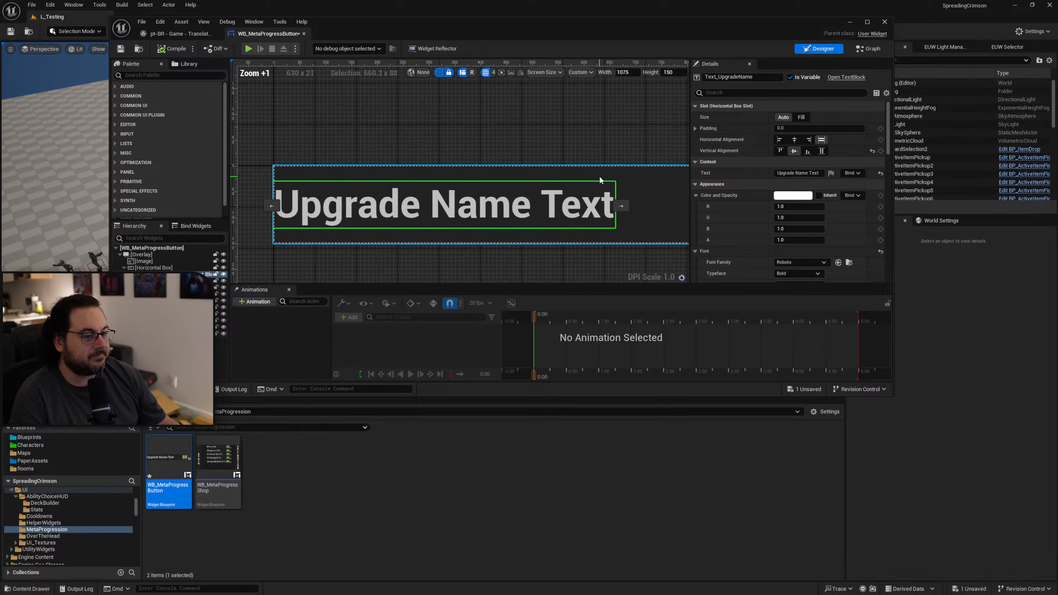
{"action": "scroll", "coordinate": [598, 176], "scroll_direction": "down", "scroll_amount": 1}
{"action": "left_click", "coordinate": [832, 173]}
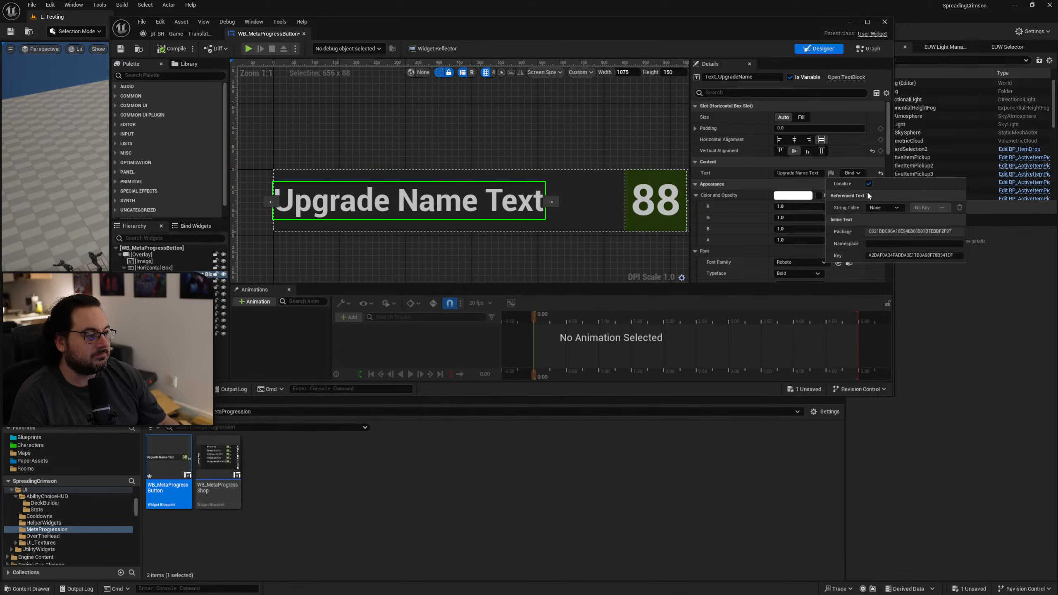
{"action": "left_click", "coordinate": [120, 48]}
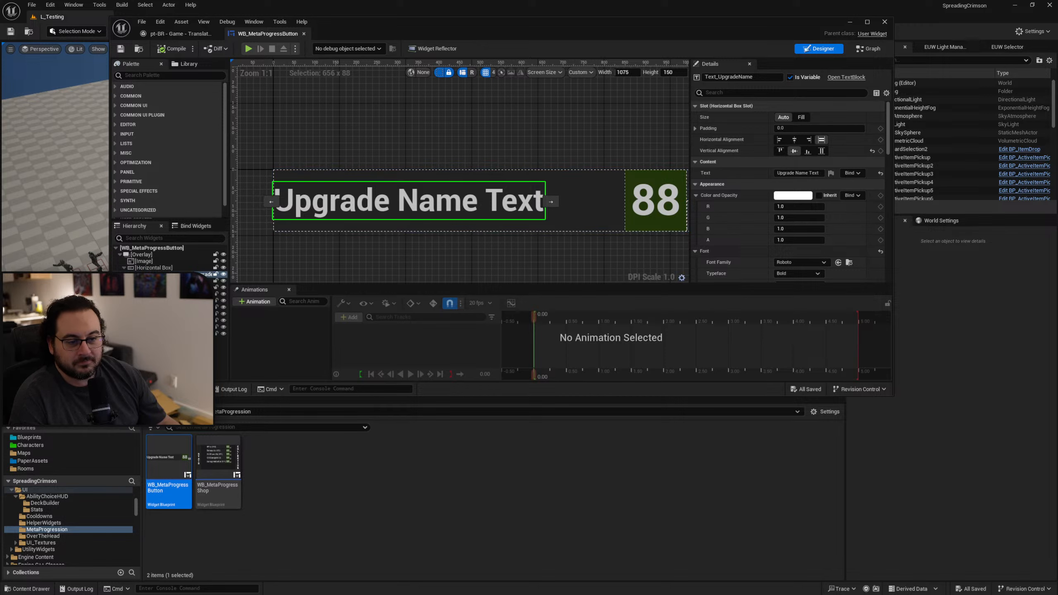
Recheck the localization status of Text_UpgradeCost and Text_CurrentInv, and close the WB_MetaProgressButton editor.
{"action": "left_click", "coordinate": [179, 327]}
{"action": "left_click", "coordinate": [179, 301]}
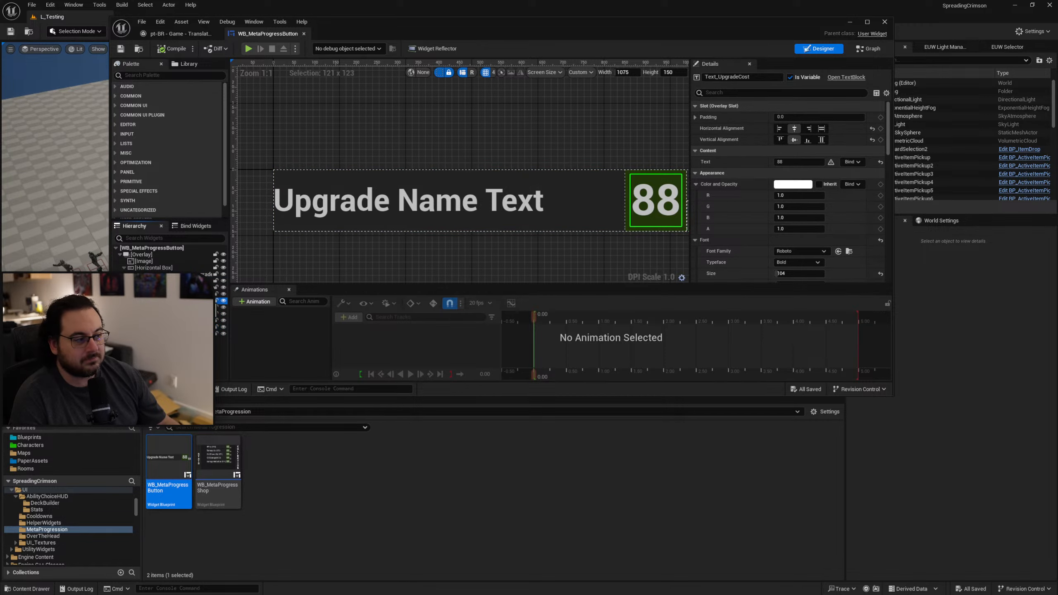
{"action": "left_click", "coordinate": [179, 328]}
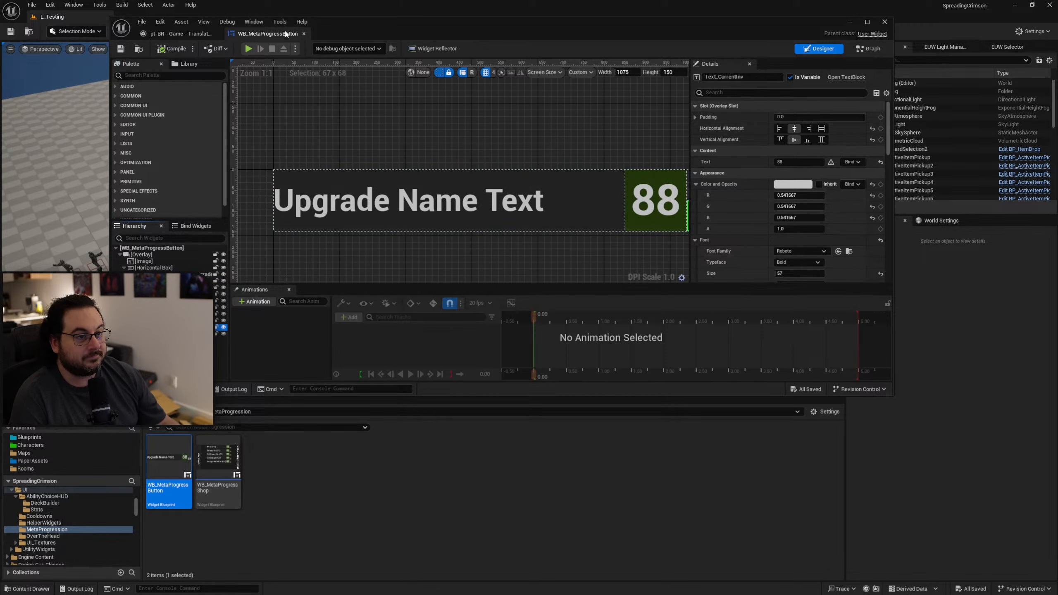
{"action": "left_click", "coordinate": [304, 33]}
Open WB_MetaProgressShop and inspect the Upgrade Name Text of the damage reduction and crit damage upgrade buttons.
{"action": "left_click", "coordinate": [217, 458]}
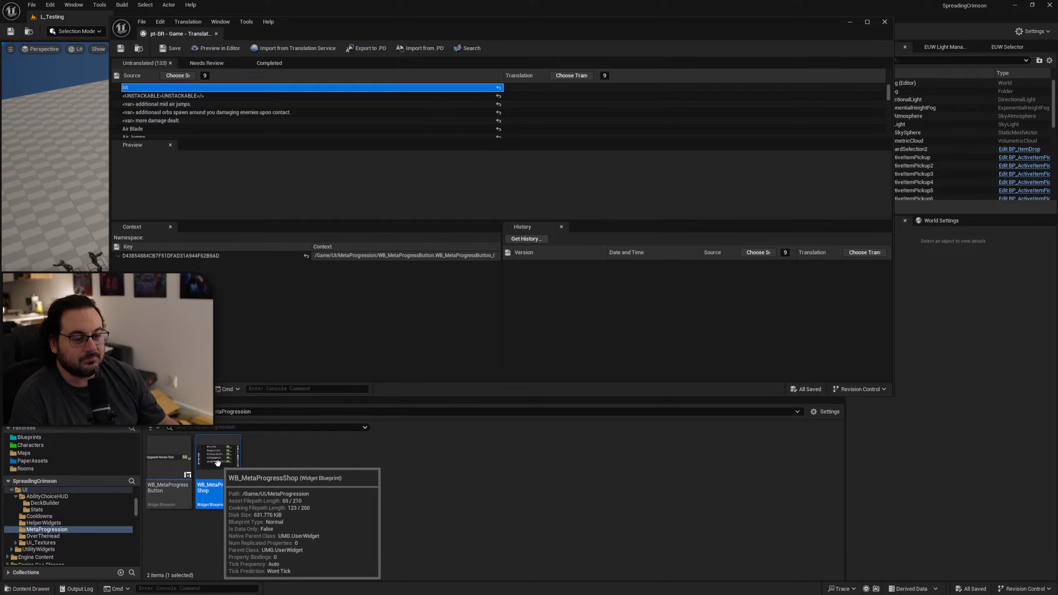
{"action": "double_click", "coordinate": [218, 462]}
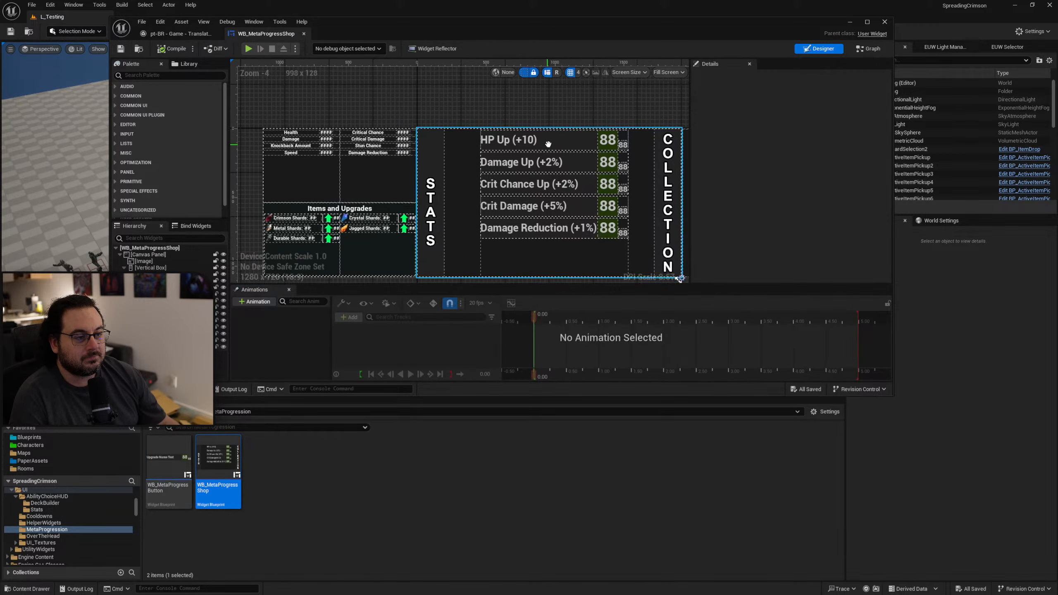
{"action": "scroll", "coordinate": [337, 155], "scroll_direction": "up", "scroll_amount": 3}
{"action": "left_click", "coordinate": [423, 136]}
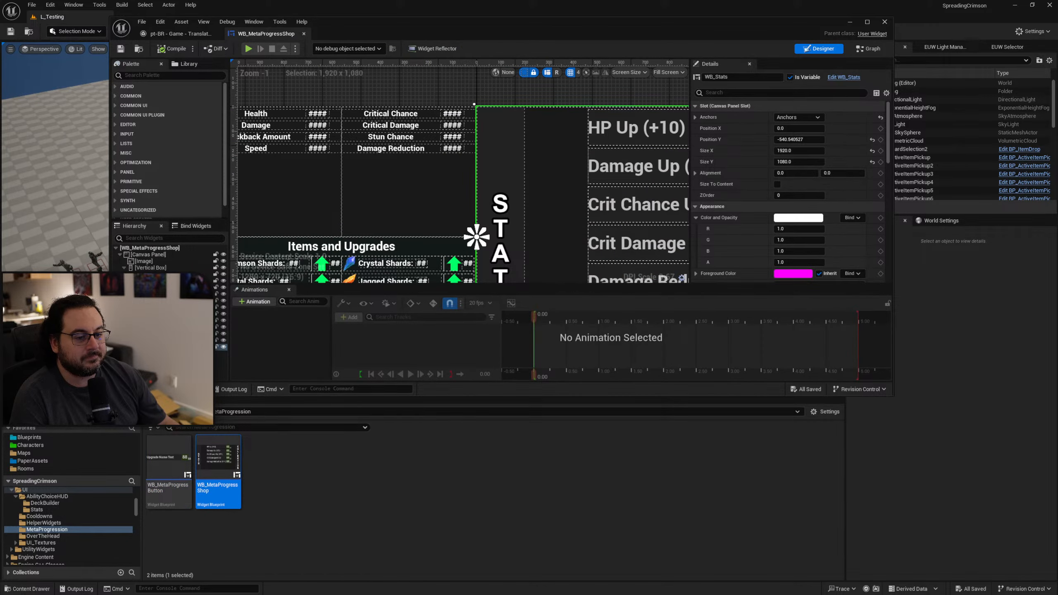
{"action": "left_click", "coordinate": [638, 275]}
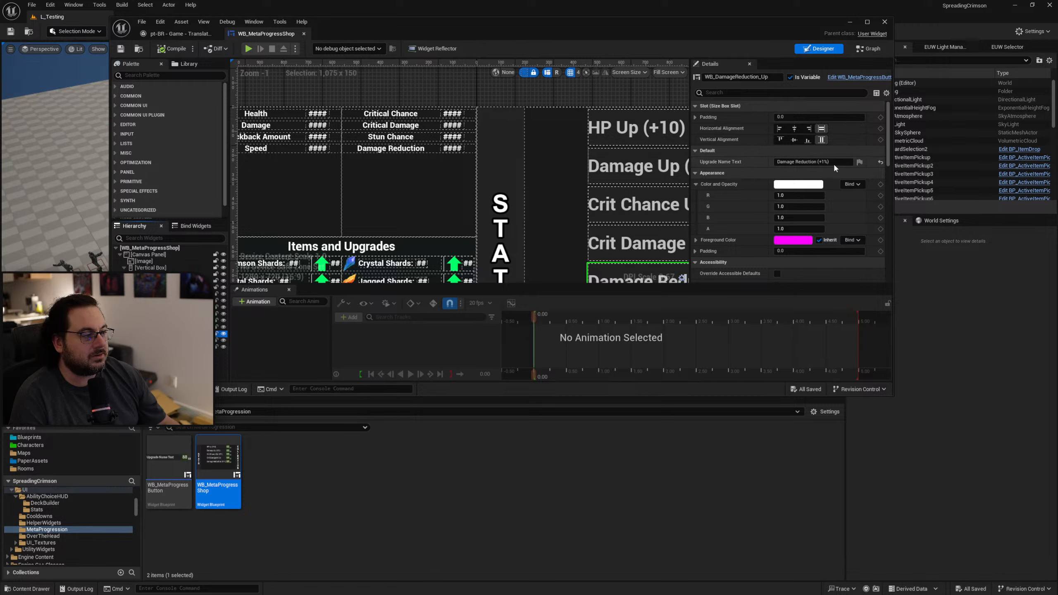
{"action": "right_click_drag", "start_coordinate": [416, 173], "coordinate": [477, 190]}
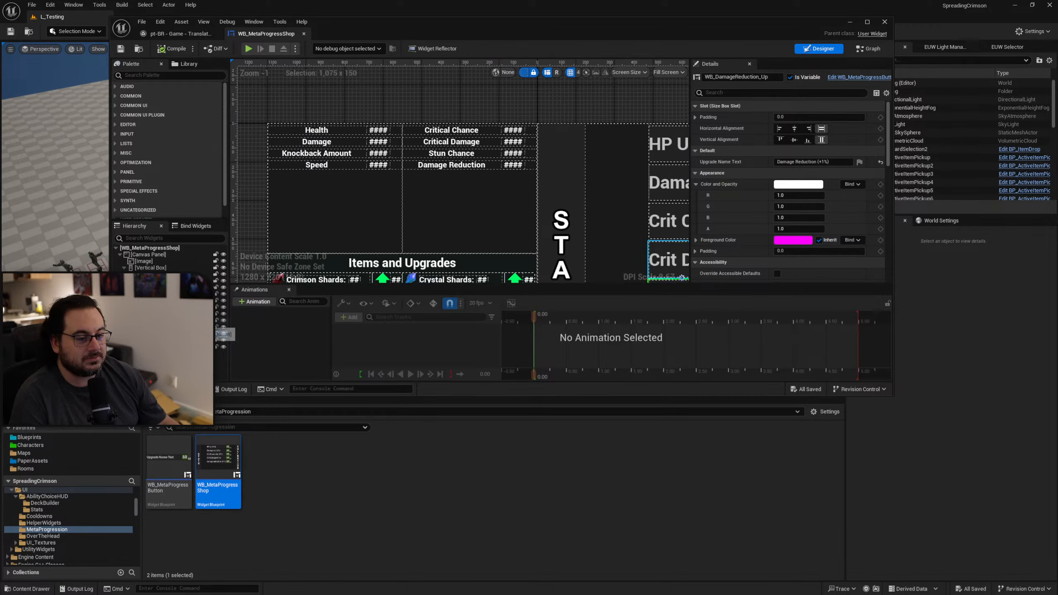
{"action": "left_click", "coordinate": [218, 320]}
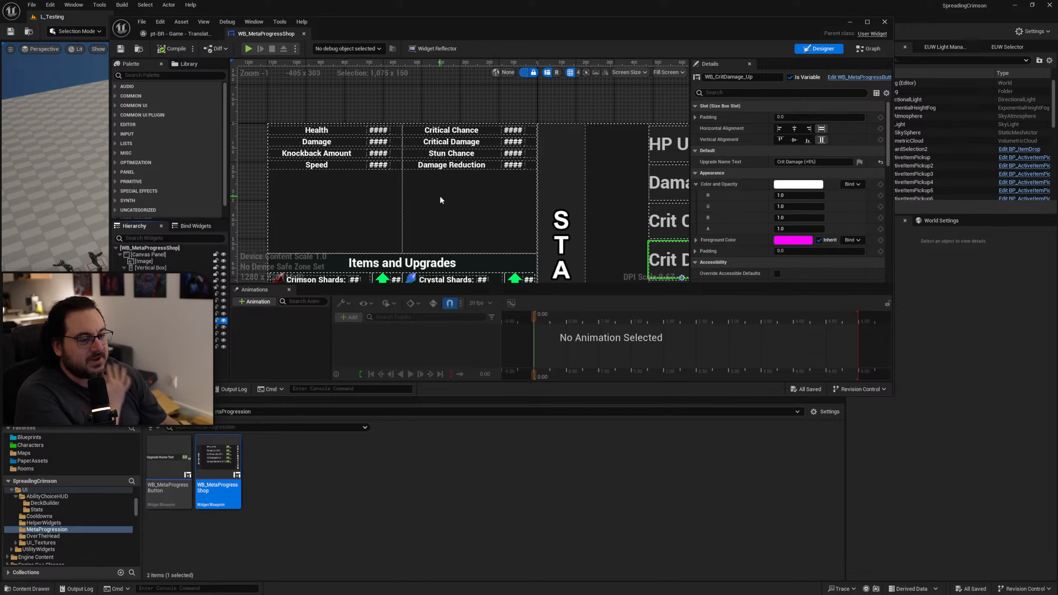
{"action": "mouse_move", "coordinate": [440, 200]}
{"action": "right_mouse_down"}
{"action": "mouse_move", "coordinate": [445, 117]}
{"action": "mouse_move", "coordinate": [445, 181]}
{"action": "right_mouse_up"}
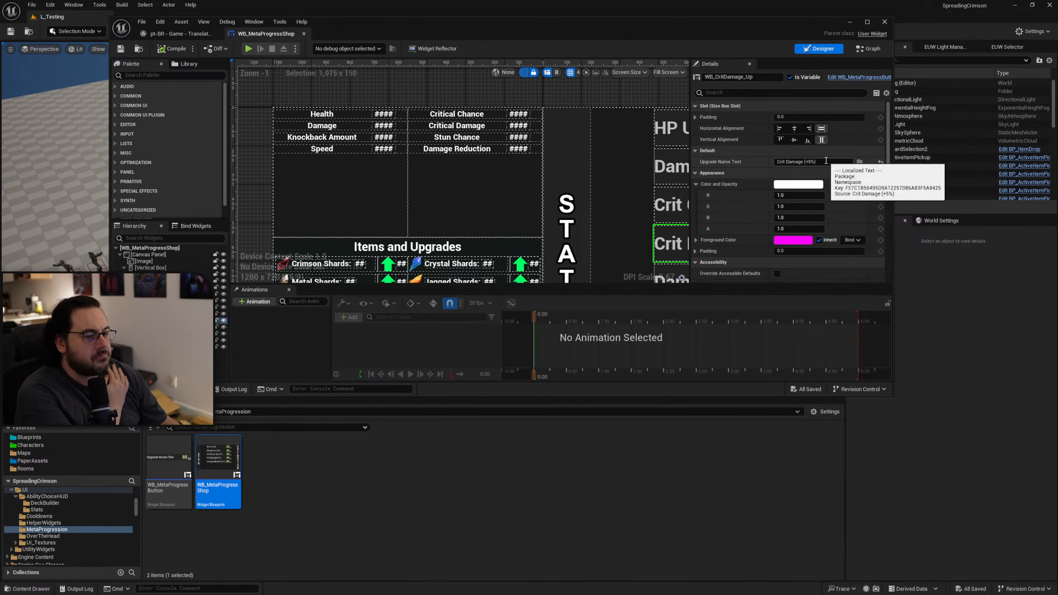
Look over the upgrade buttons in the WB_MetaProgressShop layout and close its editor.
{"action": "right_click_drag", "start_coordinate": [414, 223], "coordinate": [286, 190]}
{"action": "right_click_drag", "start_coordinate": [671, 167], "coordinate": [494, 156]}
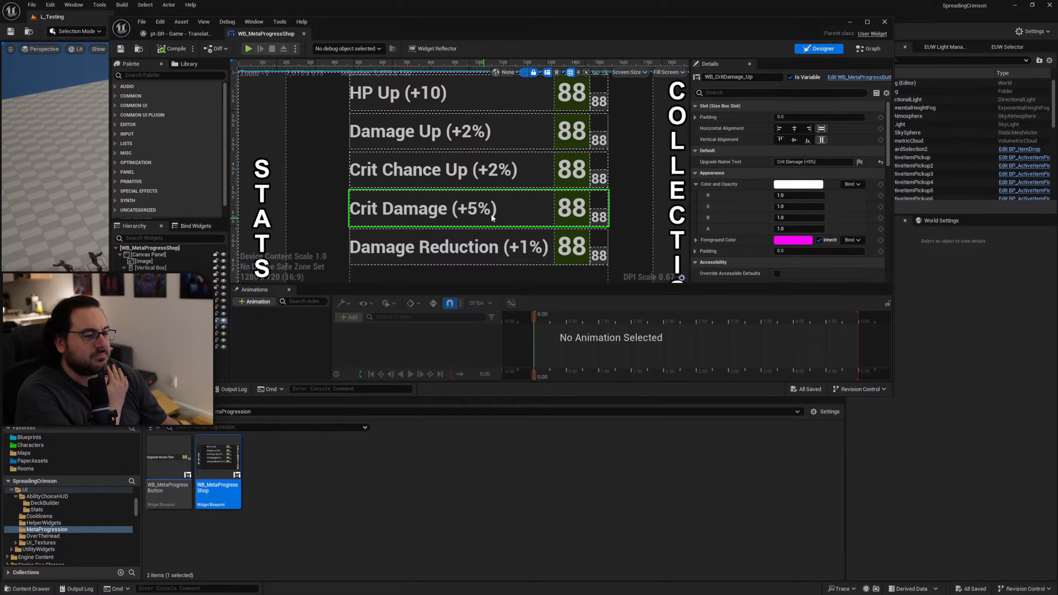
{"action": "scroll", "coordinate": [493, 156], "scroll_direction": "down", "scroll_amount": 3}
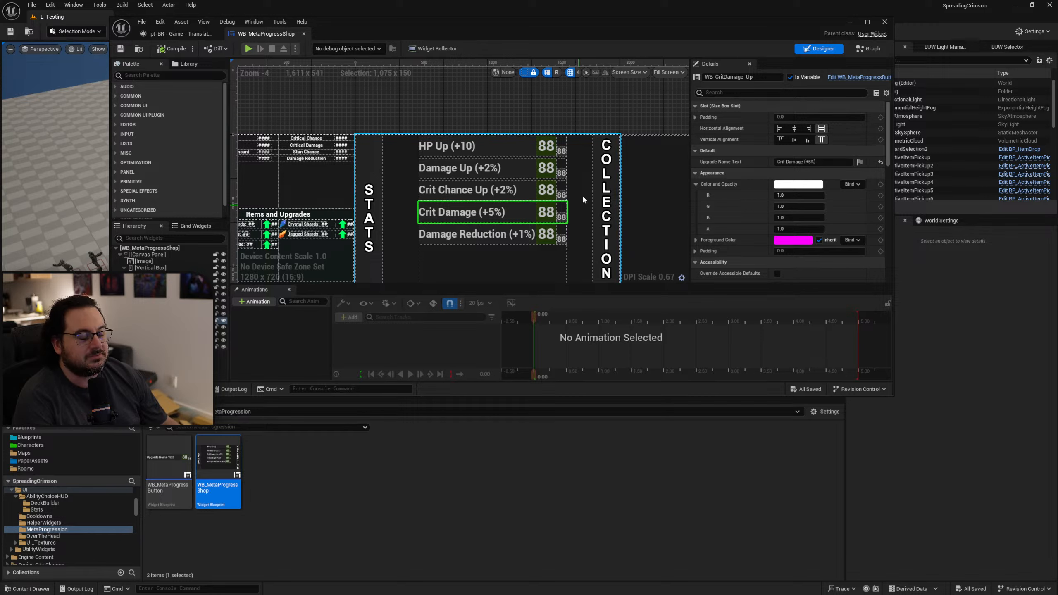
{"action": "middle_click", "coordinate": [284, 37]}
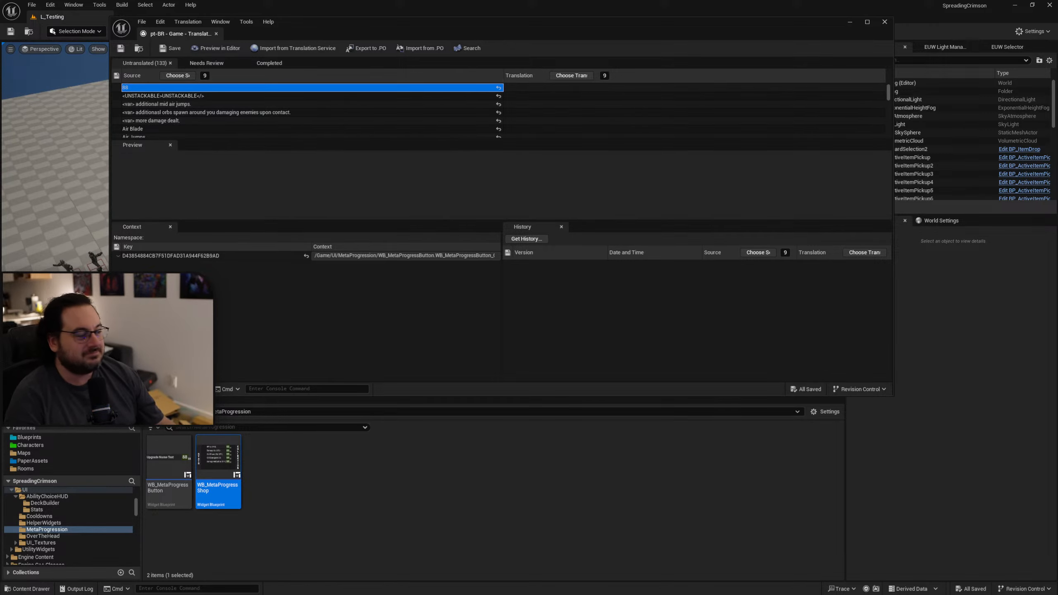
Close the outdated pt-BR translation editor and gather text again for the Game target in the Localization Dashboard.
{"action": "left_click_drag", "start_coordinate": [1057, 223], "coordinate": [438, 121]}
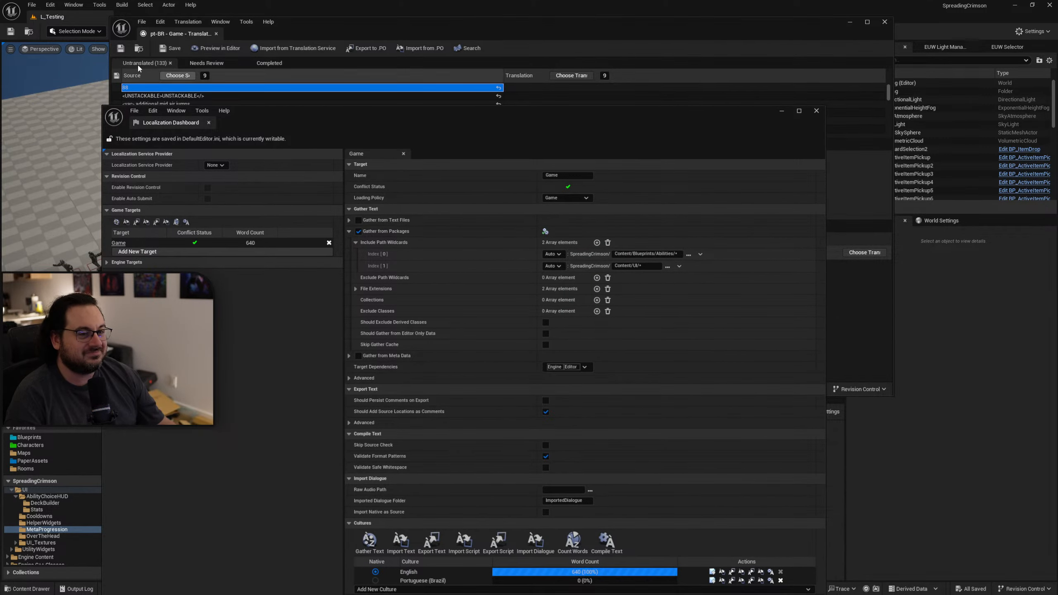
{"action": "left_click", "coordinate": [216, 34]}
{"action": "left_click_drag", "start_coordinate": [454, 112], "coordinate": [485, 33]}
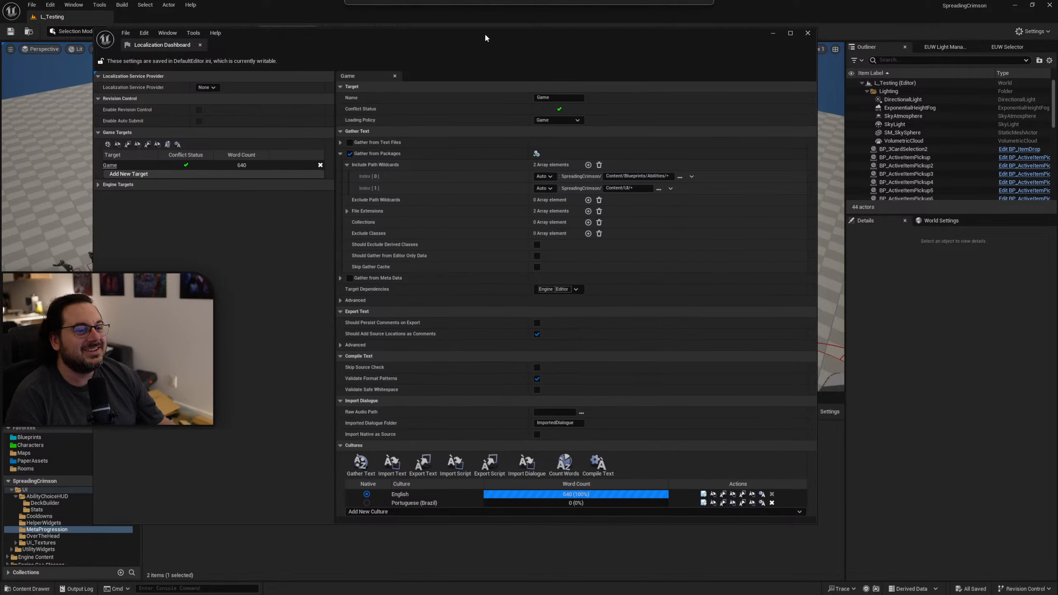
{"action": "left_click", "coordinate": [357, 463]}
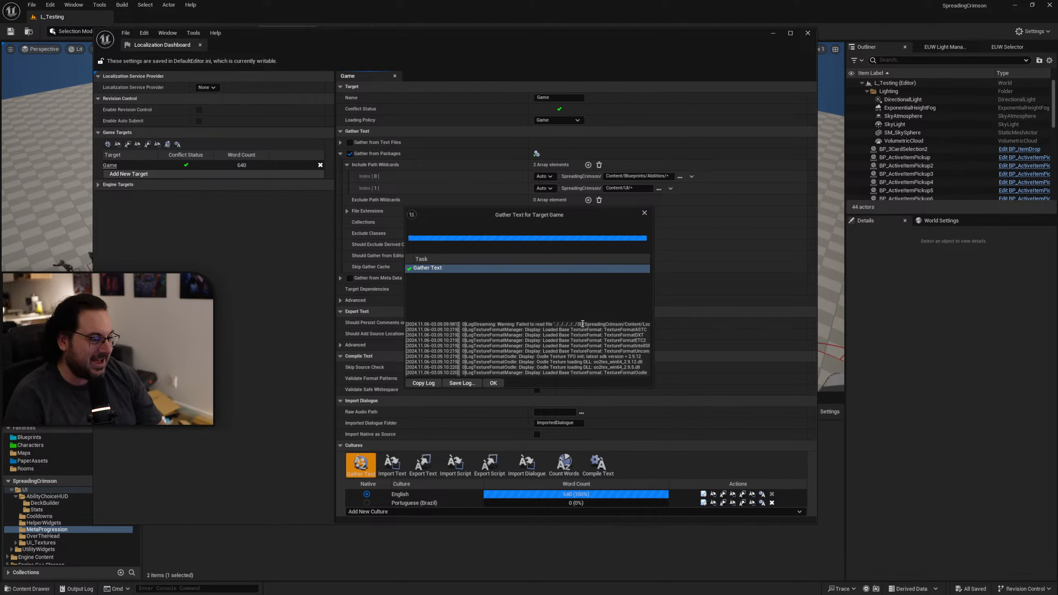
{"action": "left_click", "coordinate": [493, 383]}
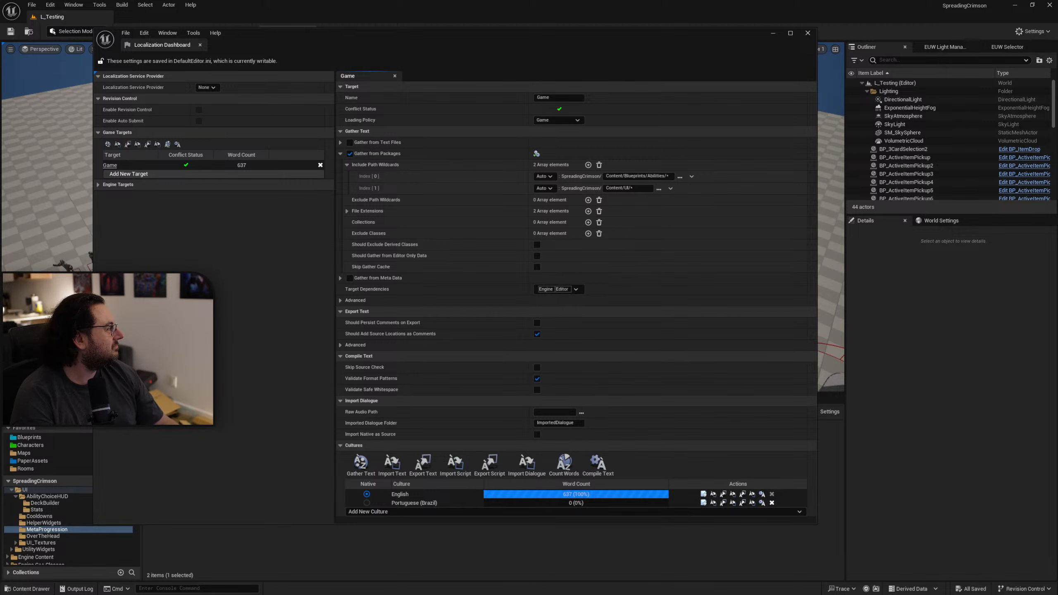
Switch to the browser and skim the Google results for "does deleting system 32 make your computer faster".
{"action": "left_click_drag", "start_coordinate": [1057, 209], "coordinate": [652, 89]}
{"action": "double_click", "coordinate": [651, 89]}
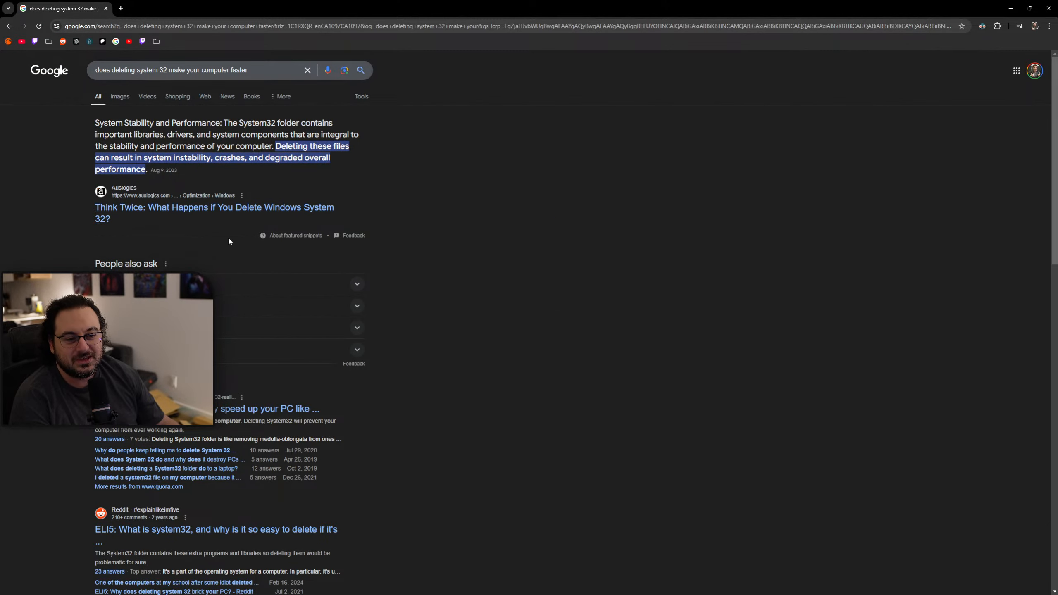
{"action": "scroll", "coordinate": [516, 243], "scroll_direction": "down", "scroll_amount": 5}
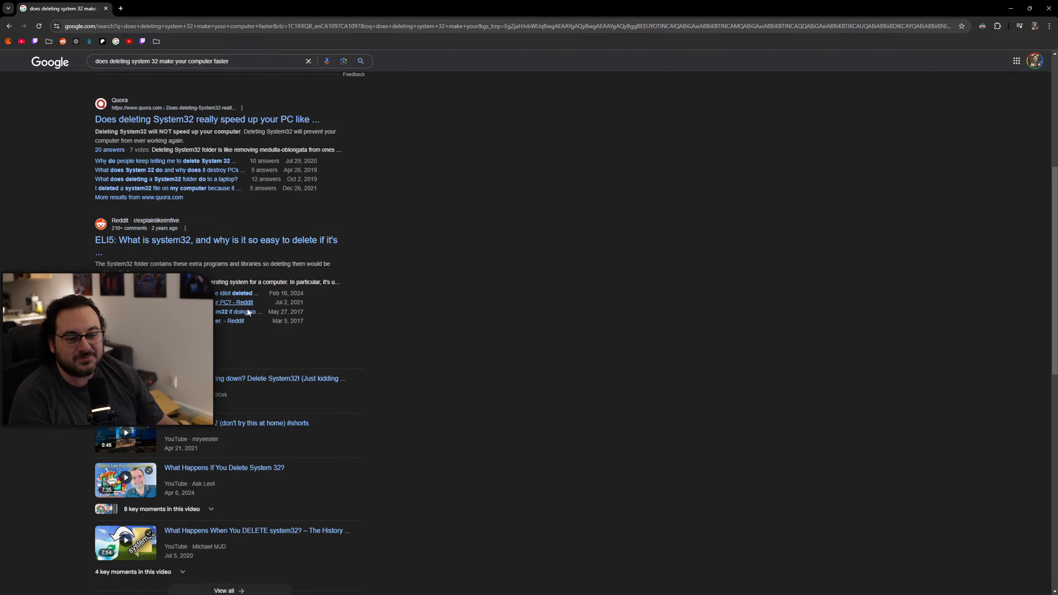
{"action": "scroll", "coordinate": [325, 163], "scroll_direction": "down", "scroll_amount": 1}
{"action": "scroll", "coordinate": [227, 136], "scroll_direction": "up", "scroll_amount": 2}
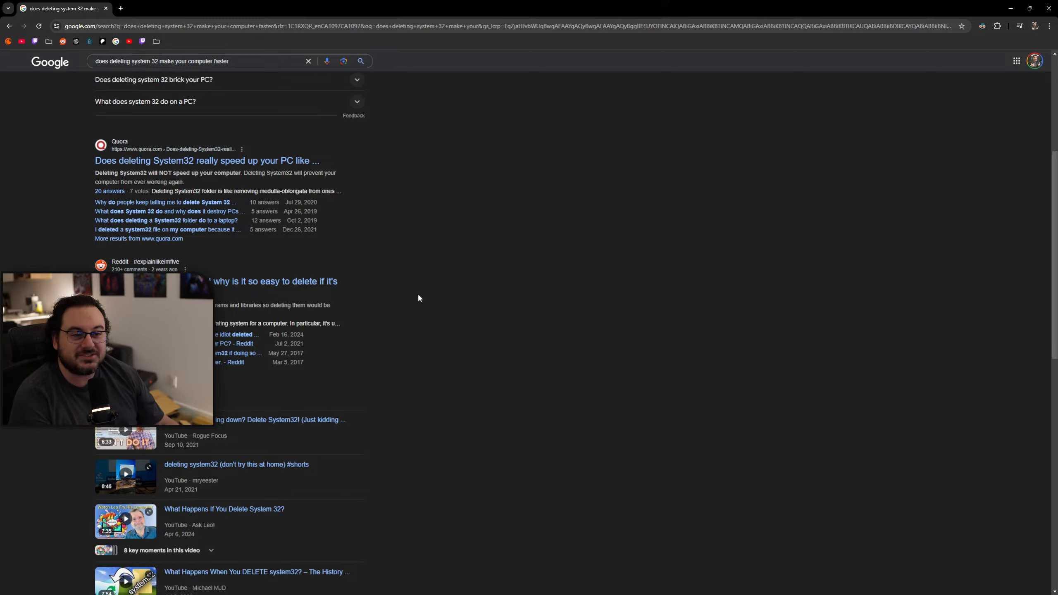
{"action": "scroll", "coordinate": [501, 288], "scroll_direction": "down", "scroll_amount": 10}
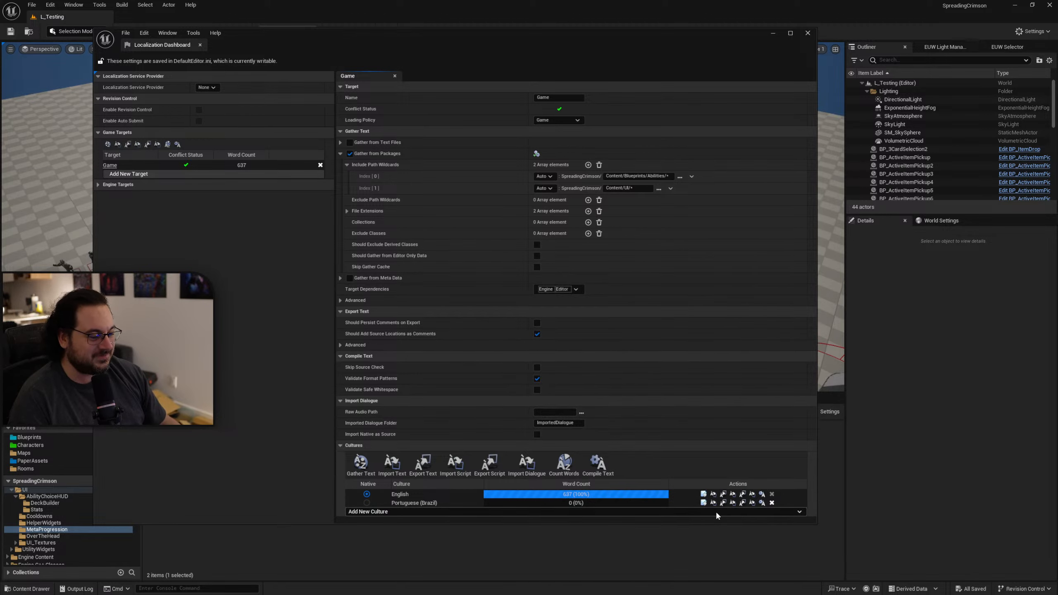
Open the Portuguese (Brazil) translations of the Game target in a maximized window and review the untranslated source texts.
{"action": "left_click", "coordinate": [703, 503]}
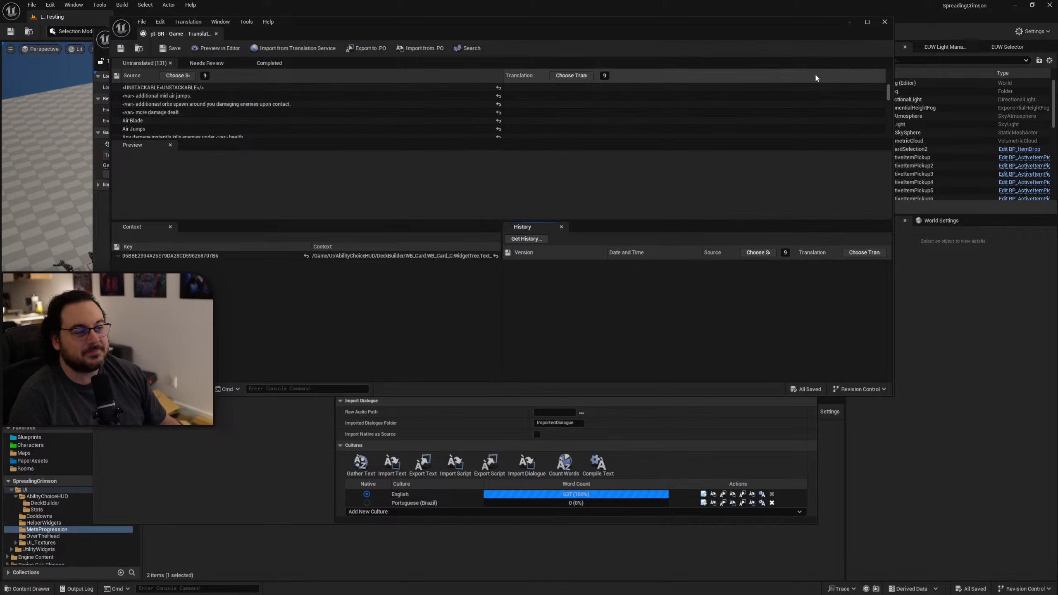
{"action": "double_click", "coordinate": [780, 22]}
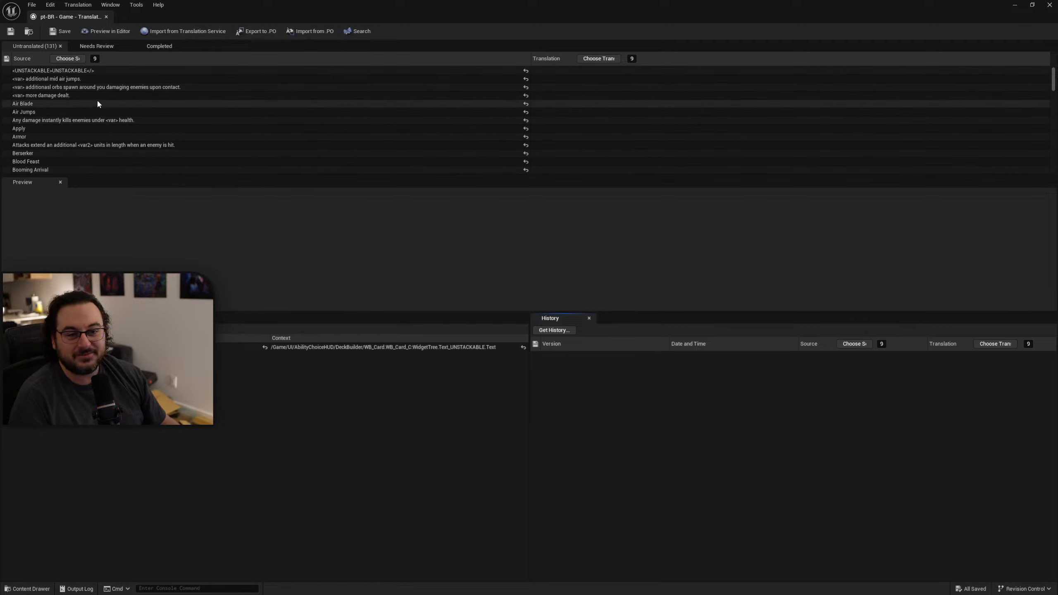
{"action": "scroll", "coordinate": [97, 100], "scroll_direction": "down", "scroll_amount": 1}
{"action": "scroll", "coordinate": [97, 102], "scroll_direction": "down", "scroll_amount": 4}
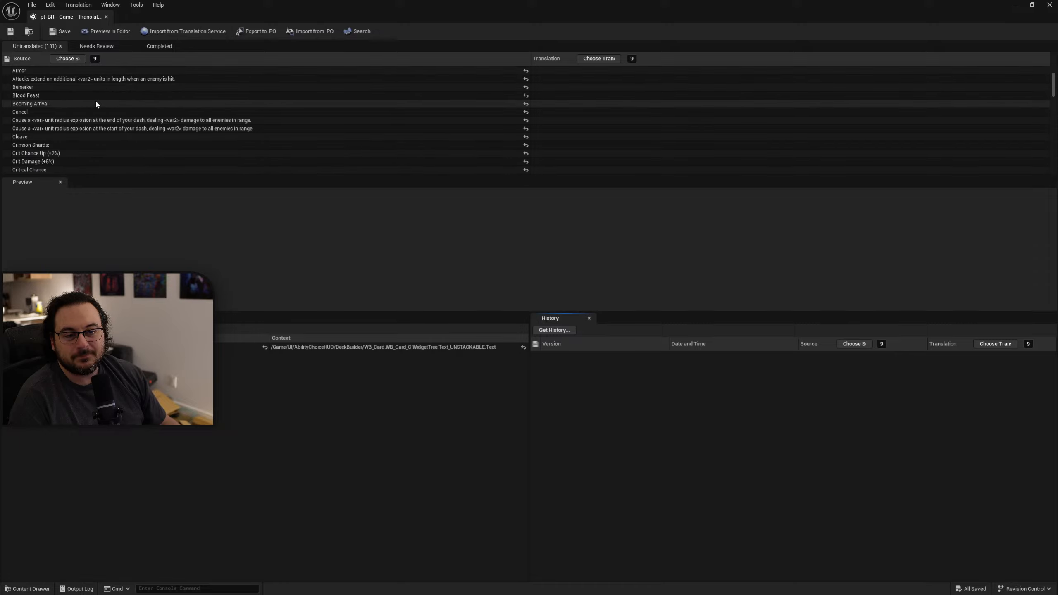
{"action": "scroll", "coordinate": [79, 112], "scroll_direction": "up", "scroll_amount": 3}
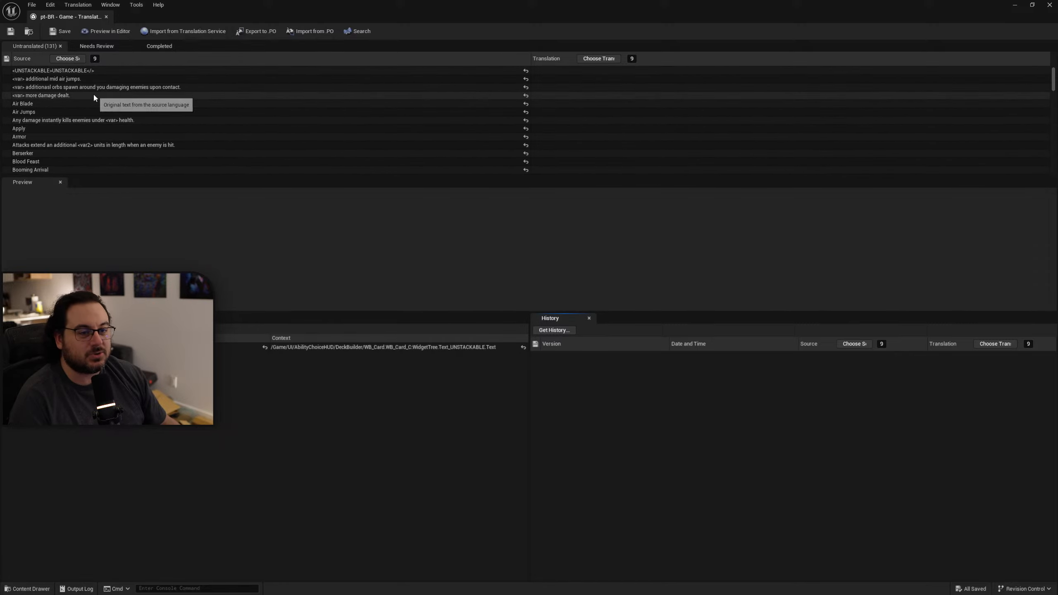
{"action": "scroll", "coordinate": [104, 104], "scroll_direction": "up", "scroll_amount": 1}
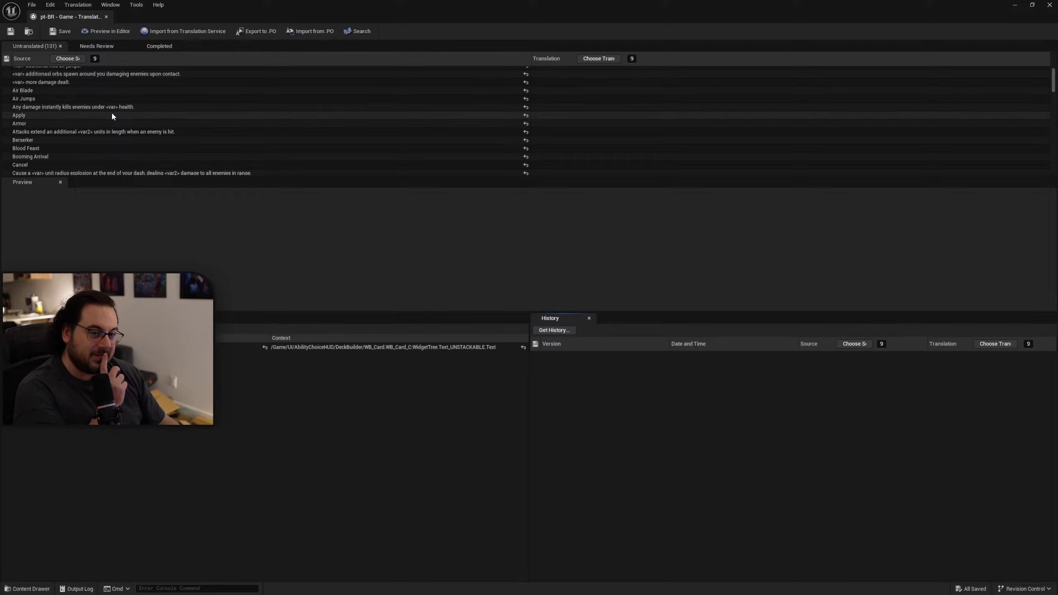
{"action": "scroll", "coordinate": [111, 111], "scroll_direction": "down", "scroll_amount": 3}
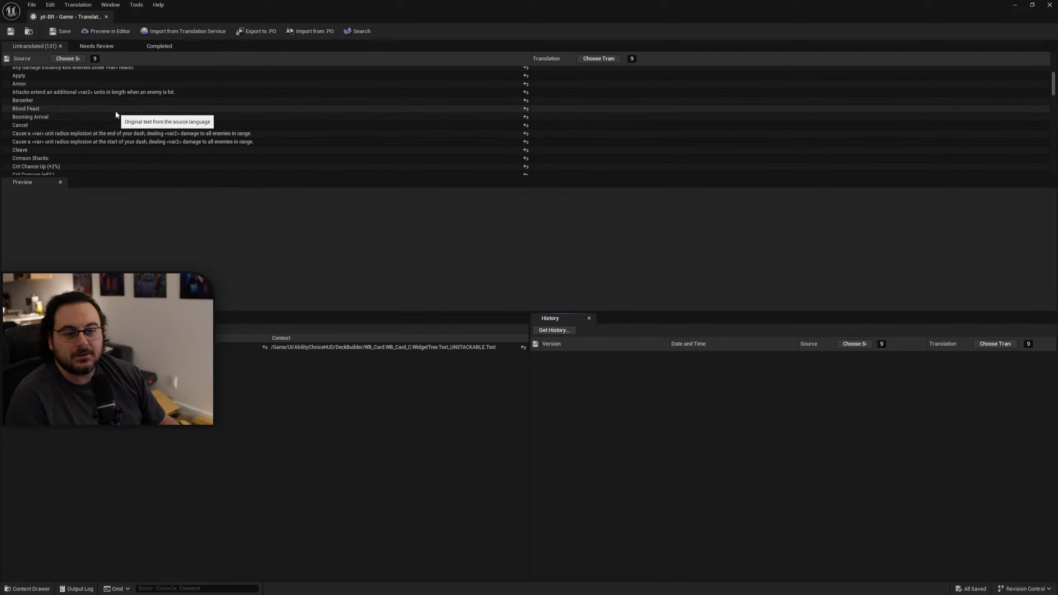
{"action": "scroll", "coordinate": [119, 116], "scroll_direction": "down", "scroll_amount": 4}
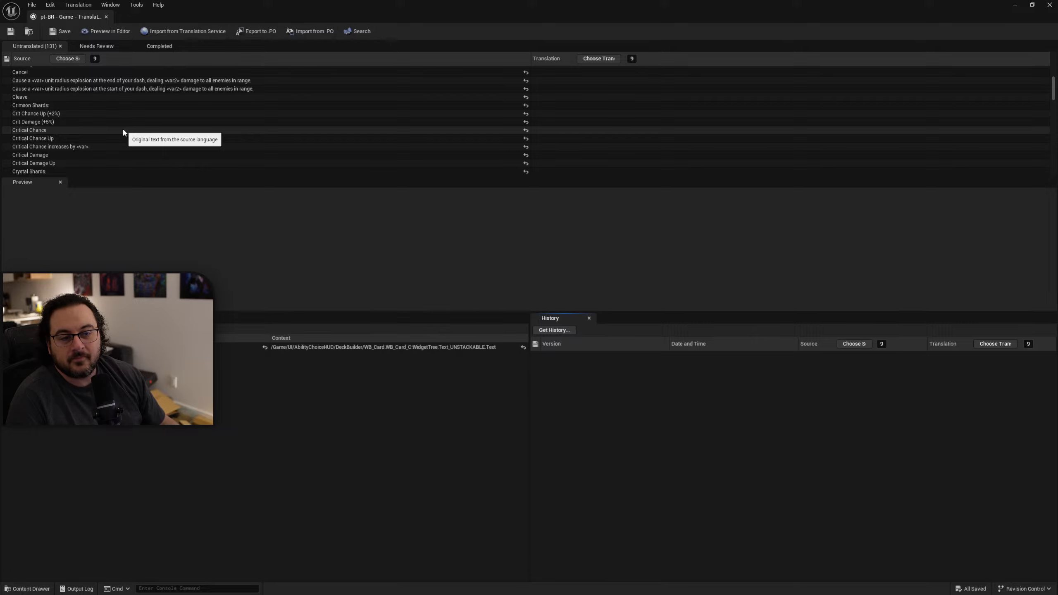
Compare the source contexts of the Critical Chance, Critical Chance Up, Critical Damage and Critical Damage Up entries.
{"action": "left_click", "coordinate": [124, 131]}
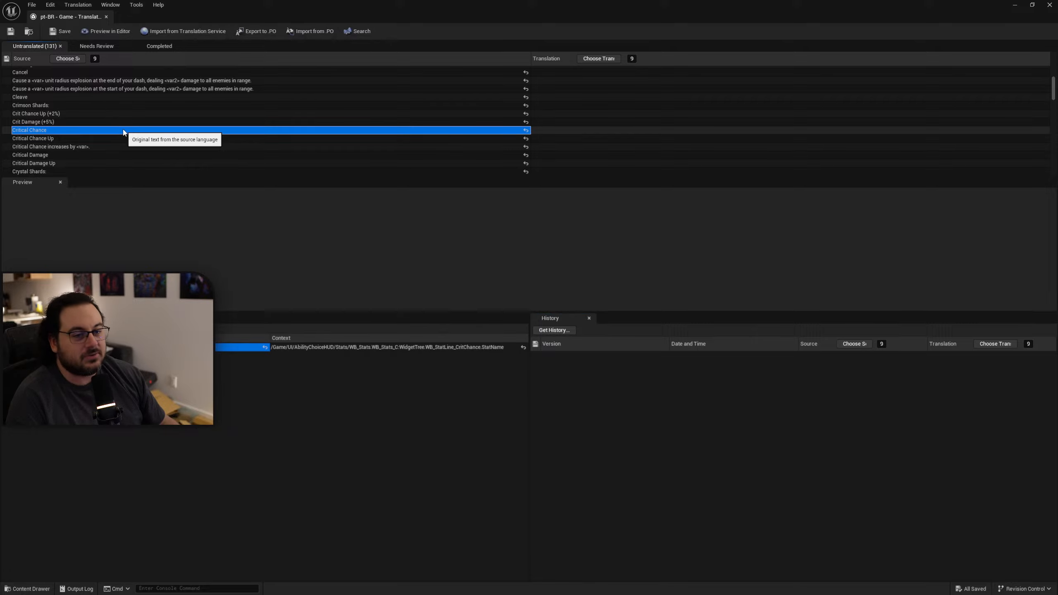
{"action": "left_click", "coordinate": [97, 139]}
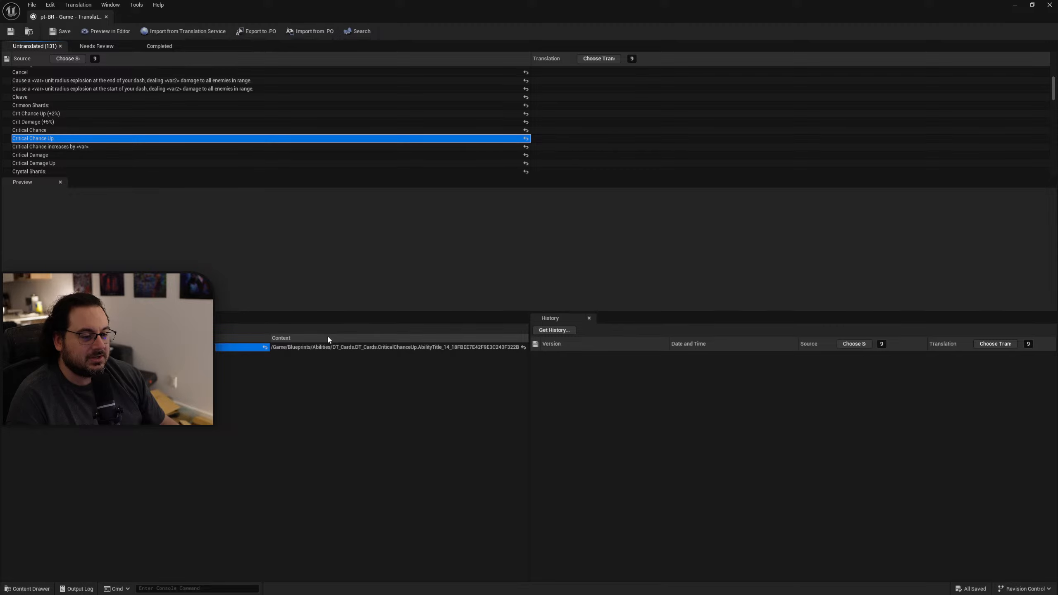
{"action": "left_click", "coordinate": [69, 133]}
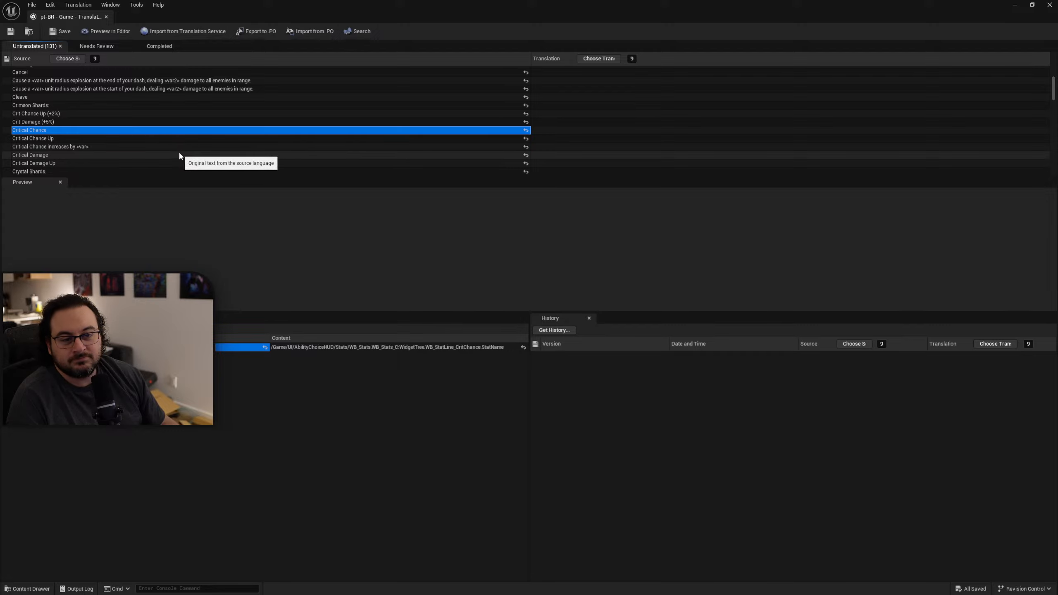
{"action": "left_click", "coordinate": [266, 156]}
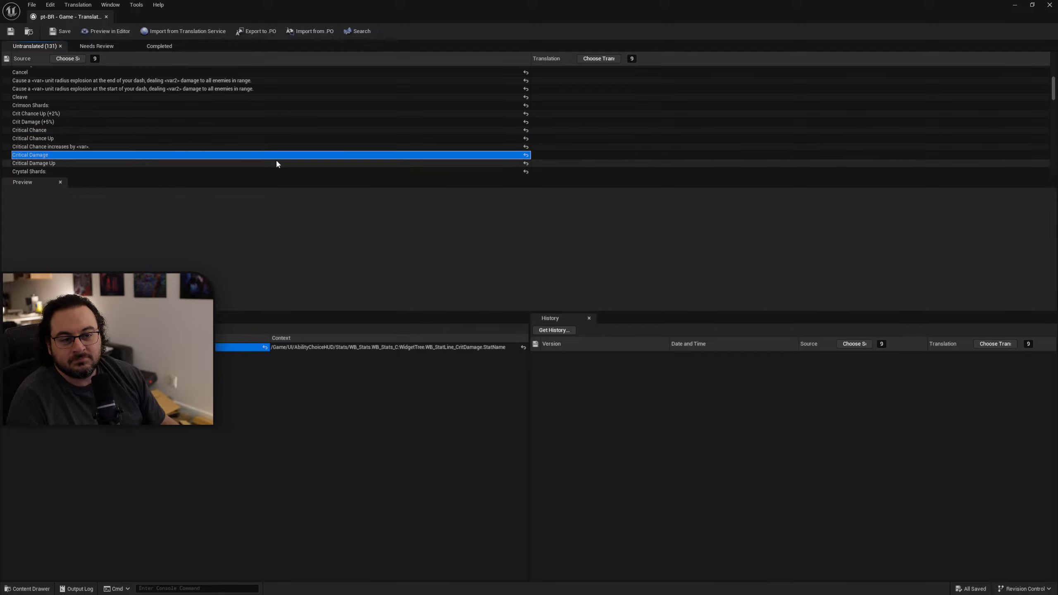
{"action": "left_click", "coordinate": [75, 162]}
{"action": "scroll", "coordinate": [267, 137], "scroll_direction": "down", "scroll_amount": 2}
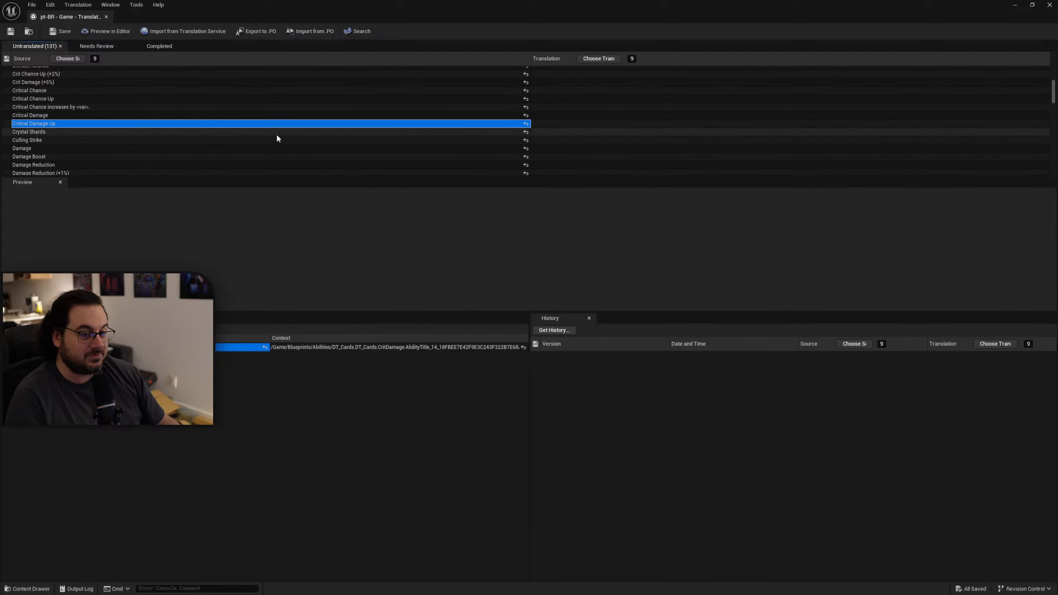
Check where the Crystal Shards and Deck Available source texts come from.
{"action": "left_click", "coordinate": [73, 133]}
{"action": "scroll", "coordinate": [203, 138], "scroll_direction": "down", "scroll_amount": 3}
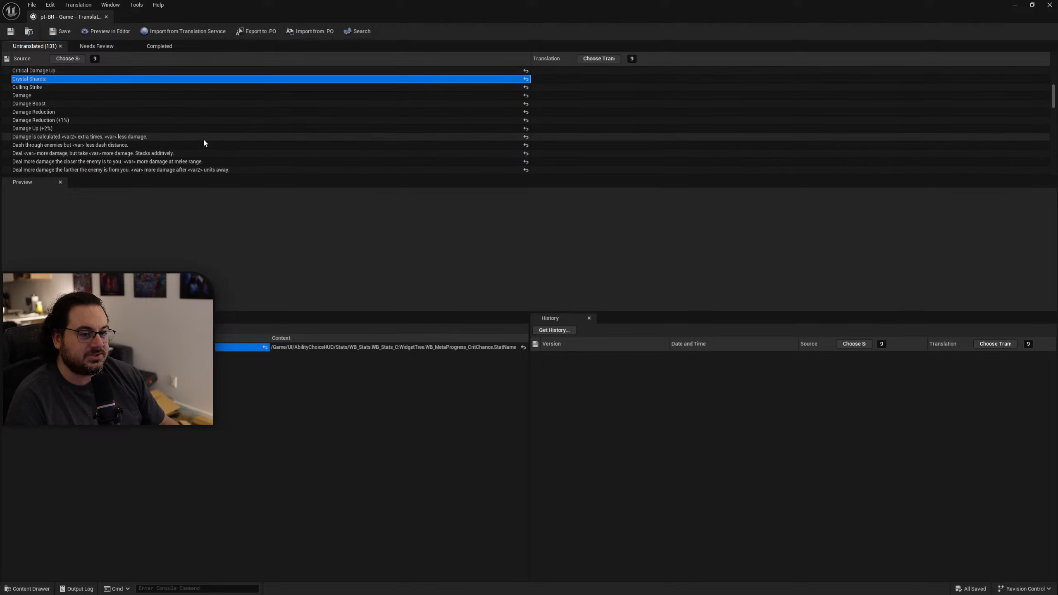
{"action": "scroll", "coordinate": [204, 143], "scroll_direction": "down", "scroll_amount": 1}
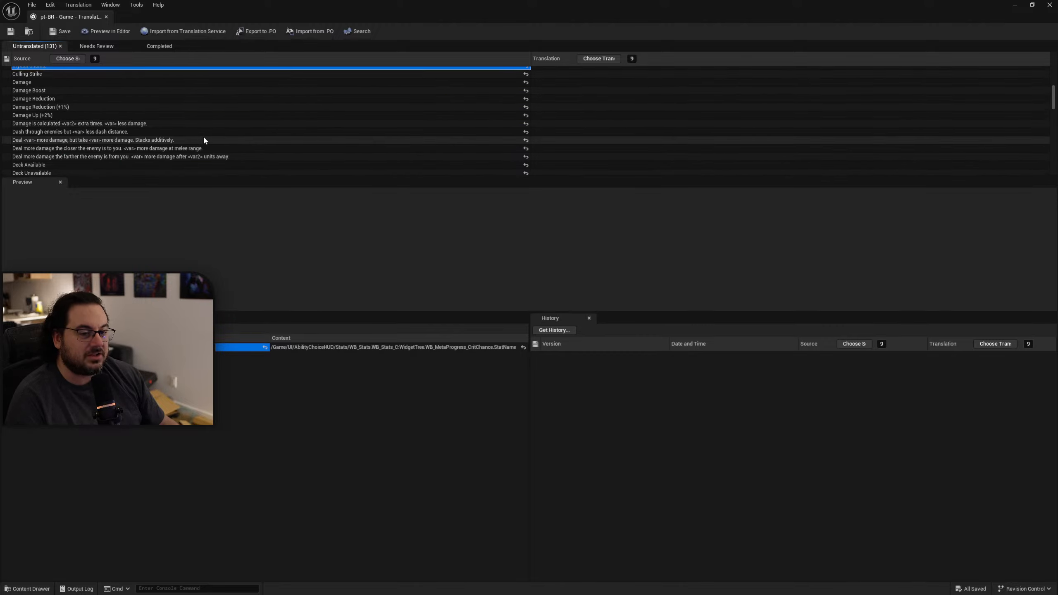
{"action": "scroll", "coordinate": [203, 128], "scroll_direction": "down", "scroll_amount": 2}
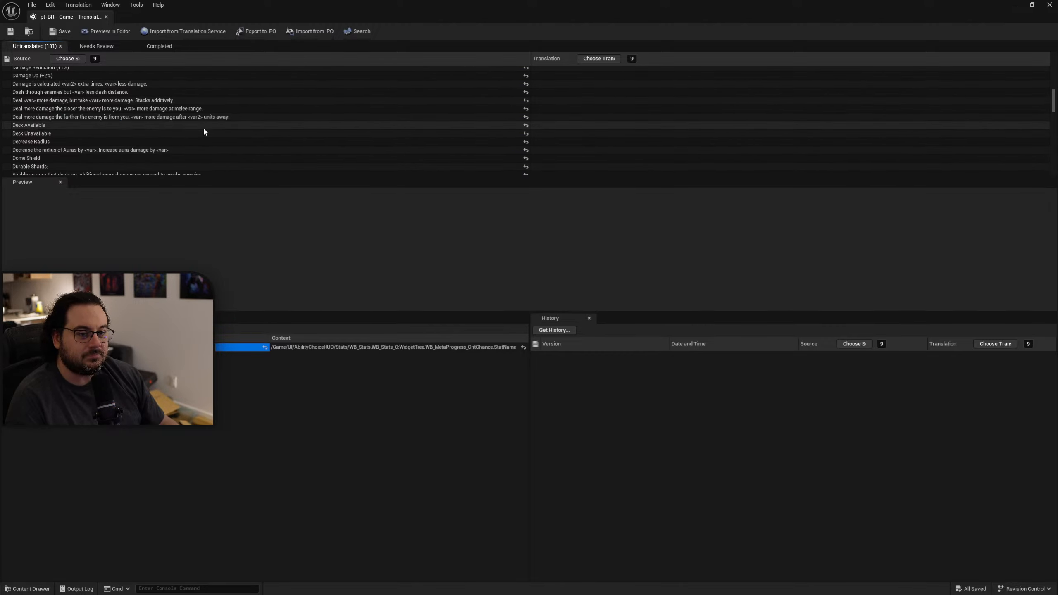
{"action": "left_click", "coordinate": [163, 126]}
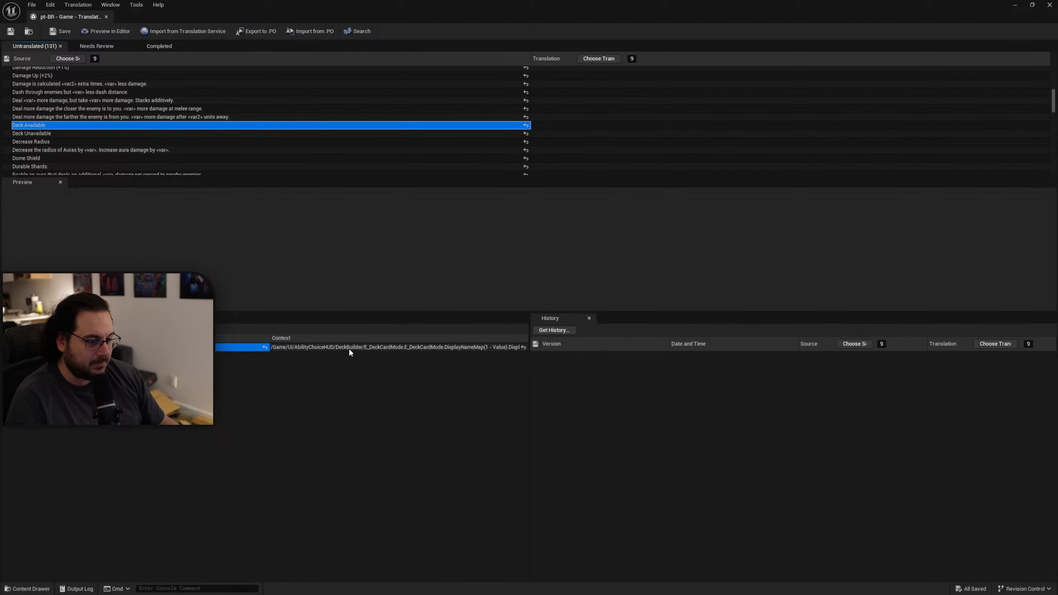
Move the translation and dashboard windows aside and open the E_DeckCardMode enumeration from UI/AbilityChoiceHUD/DeckBuilder.
{"action": "left_click_drag", "start_coordinate": [536, 19], "coordinate": [1057, 163]}
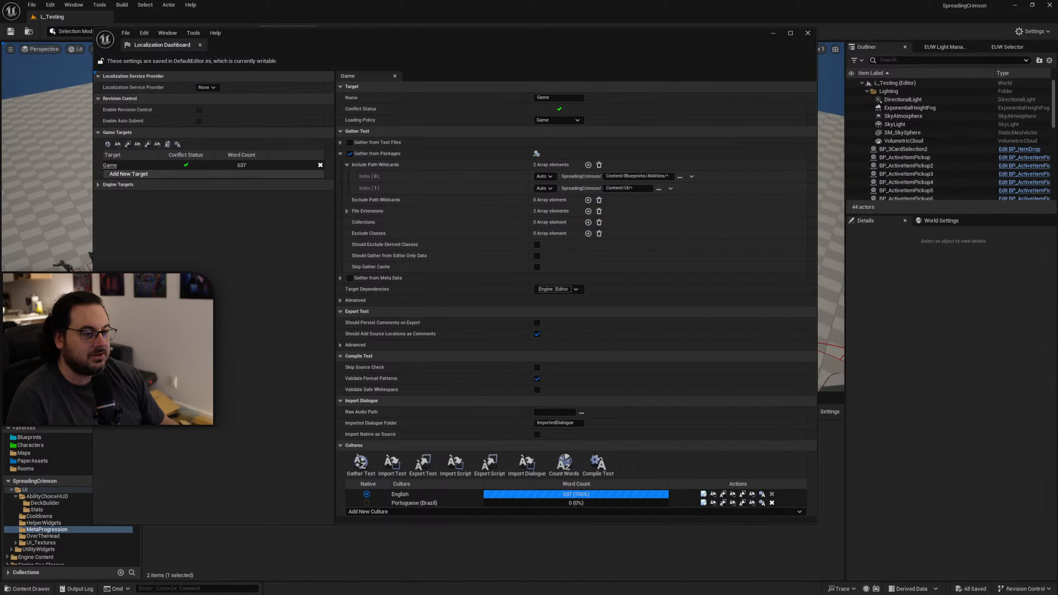
{"action": "left_click_drag", "start_coordinate": [382, 33], "coordinate": [657, 66]}
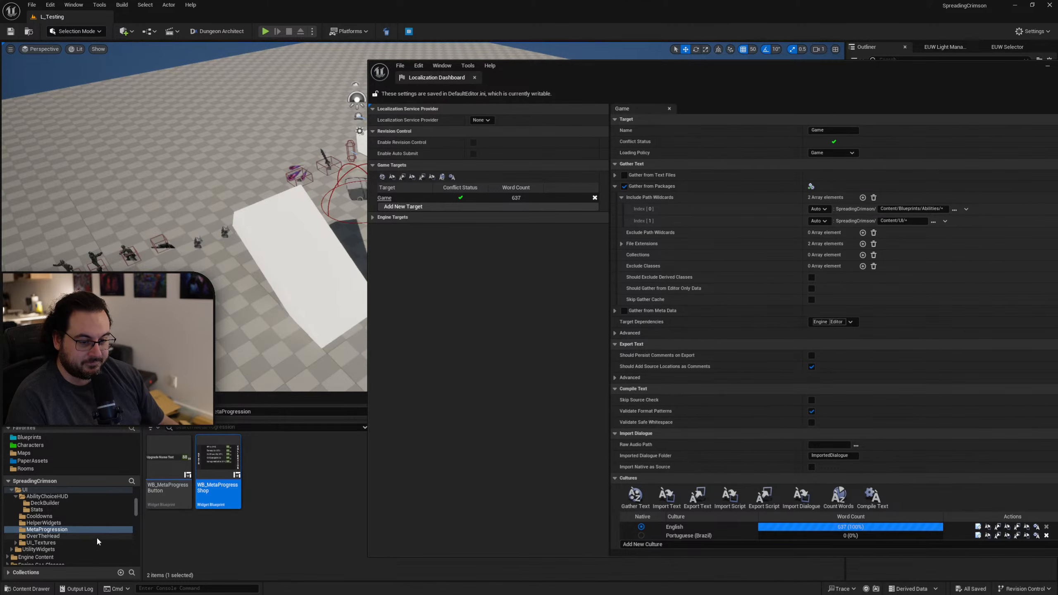
{"action": "key", "text": "alt+Left"}
{"action": "right_click_drag", "start_coordinate": [295, 515], "coordinate": [294, 511]}
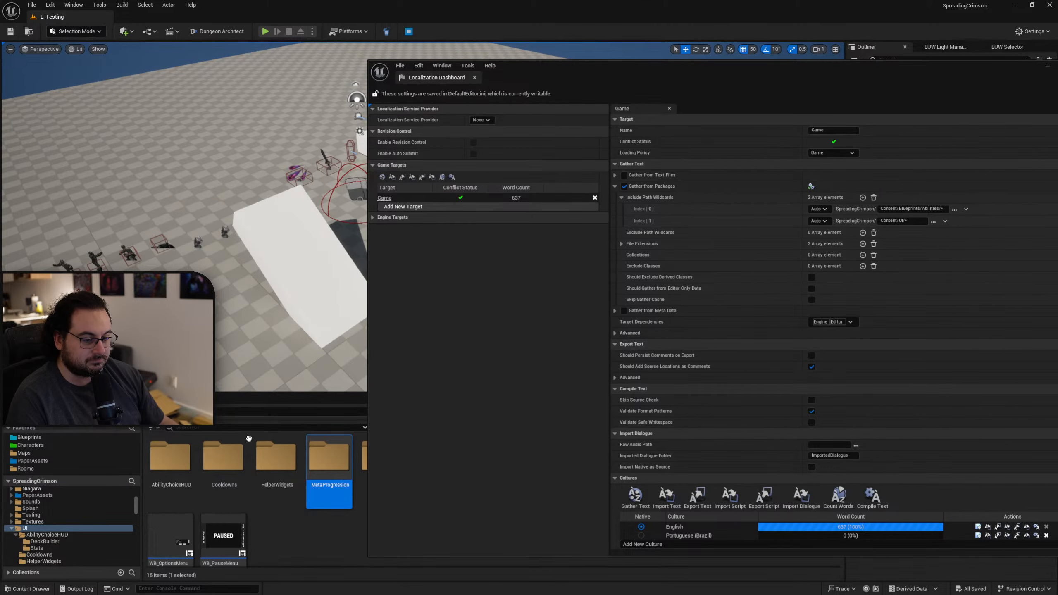
{"action": "double_click", "coordinate": [170, 459]}
{"action": "double_click", "coordinate": [169, 458]}
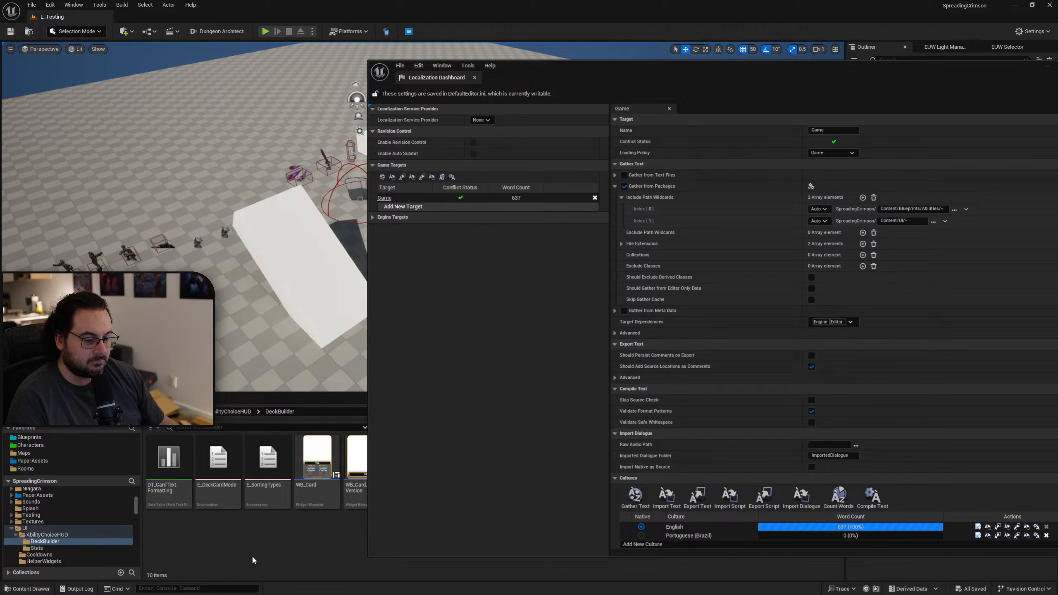
{"action": "left_click", "coordinate": [234, 501]}
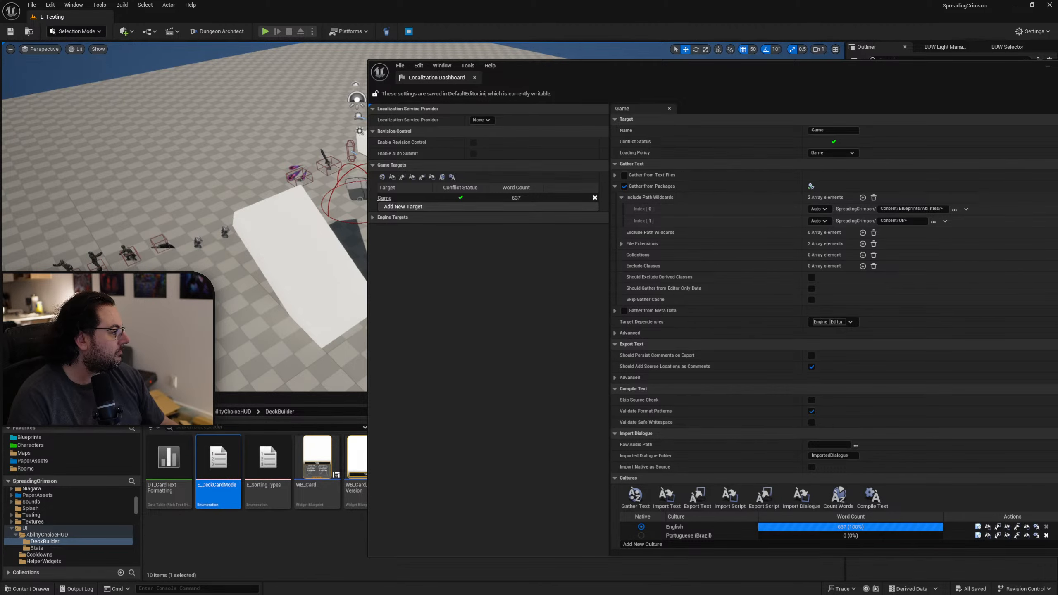
Exclude the E_DeckCardMode enum description and the Selection, Deck Available, Deck Unavailable and Preview Mode display names from localization, and close the enumeration.
{"action": "left_click_drag", "start_coordinate": [1057, 163], "coordinate": [466, 118]}
{"action": "left_click", "coordinate": [353, 165]}
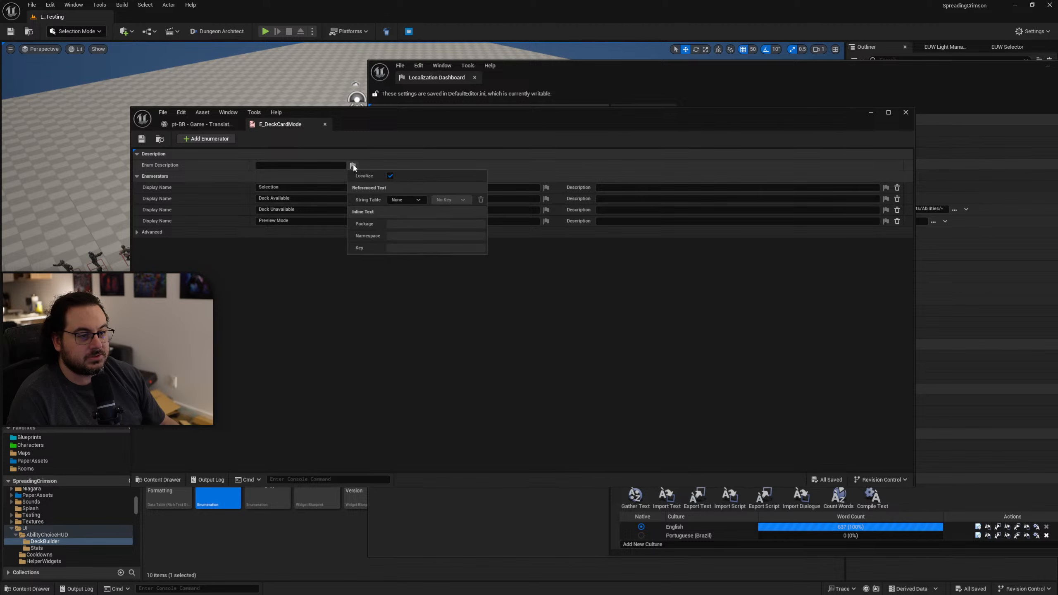
{"action": "left_click", "coordinate": [390, 176]}
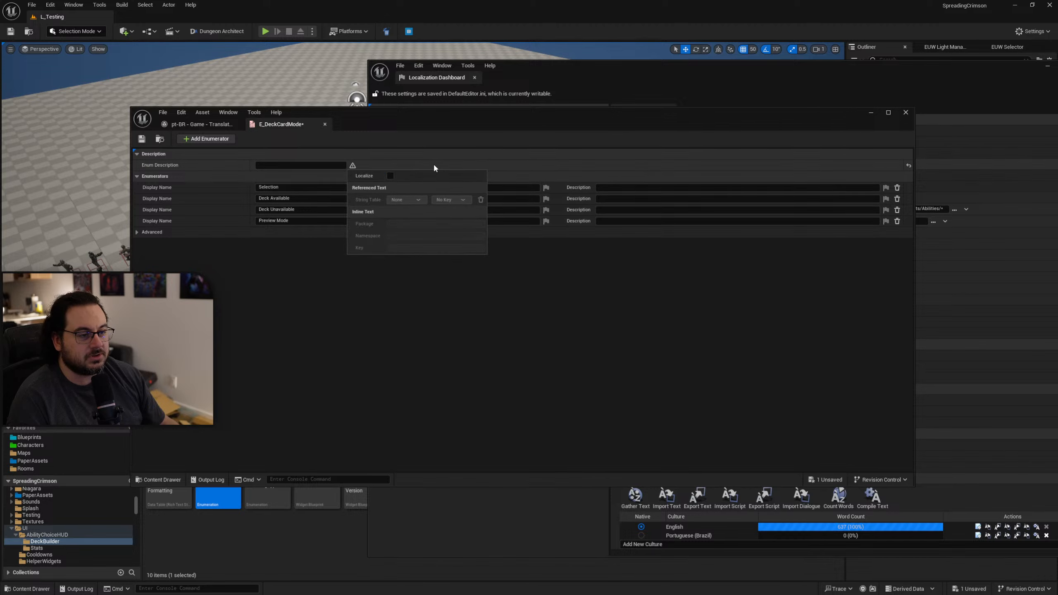
{"action": "left_click", "coordinate": [547, 188]}
{"action": "left_click", "coordinate": [583, 198]}
{"action": "left_click", "coordinate": [546, 199]}
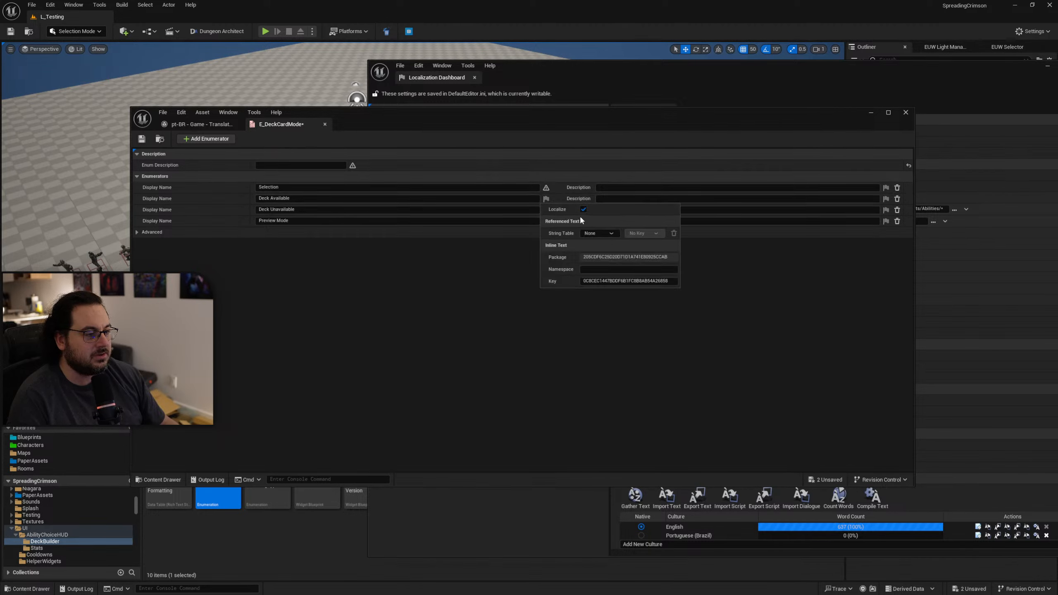
{"action": "left_click", "coordinate": [584, 209]}
{"action": "left_click", "coordinate": [546, 210]}
{"action": "left_click", "coordinate": [583, 221]}
{"action": "left_click", "coordinate": [547, 221]}
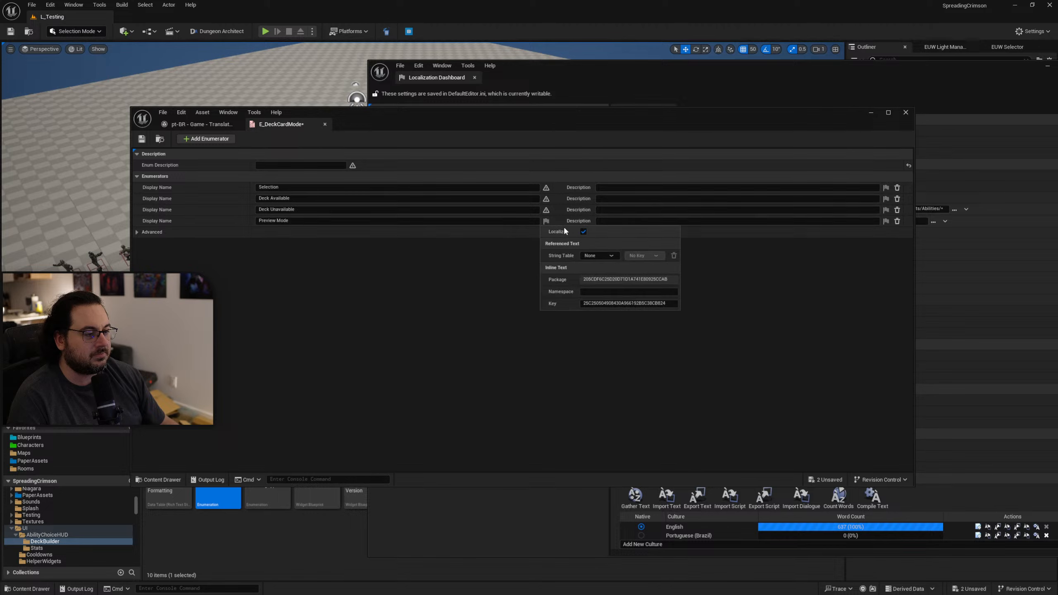
{"action": "left_click", "coordinate": [584, 232]}
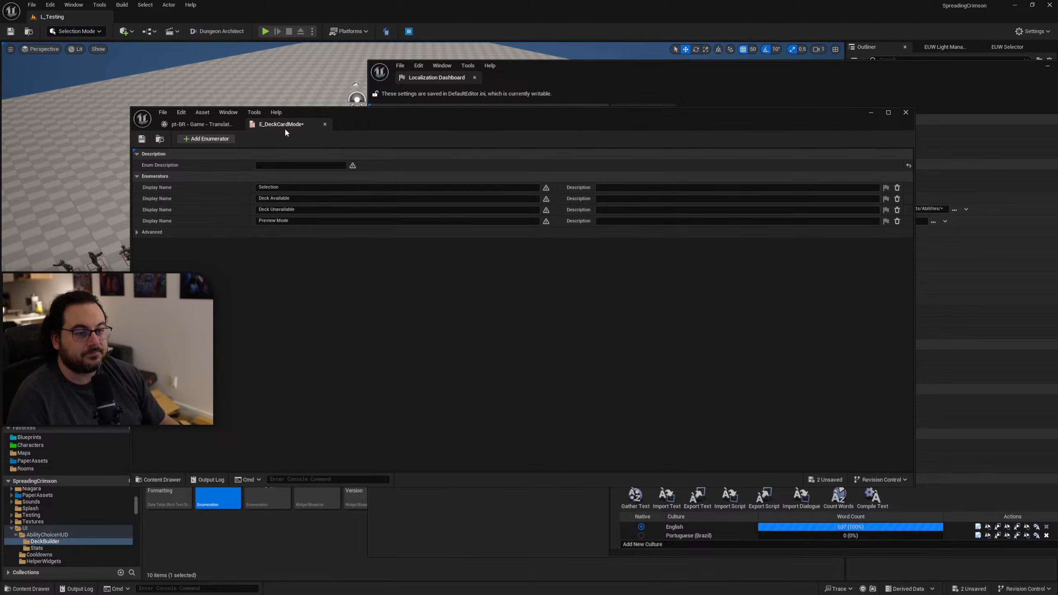
{"action": "left_click", "coordinate": [325, 124]}
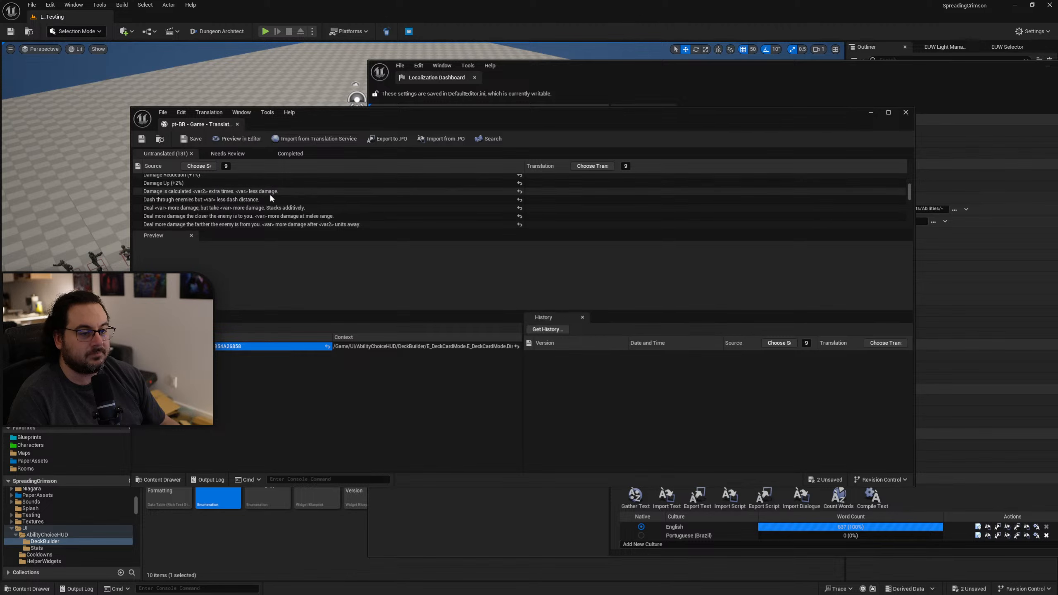
Maximize the Portuguese (Brazil) translation window and review the untranslated source texts that follow Deck Available.
{"action": "double_click", "coordinate": [383, 120]}
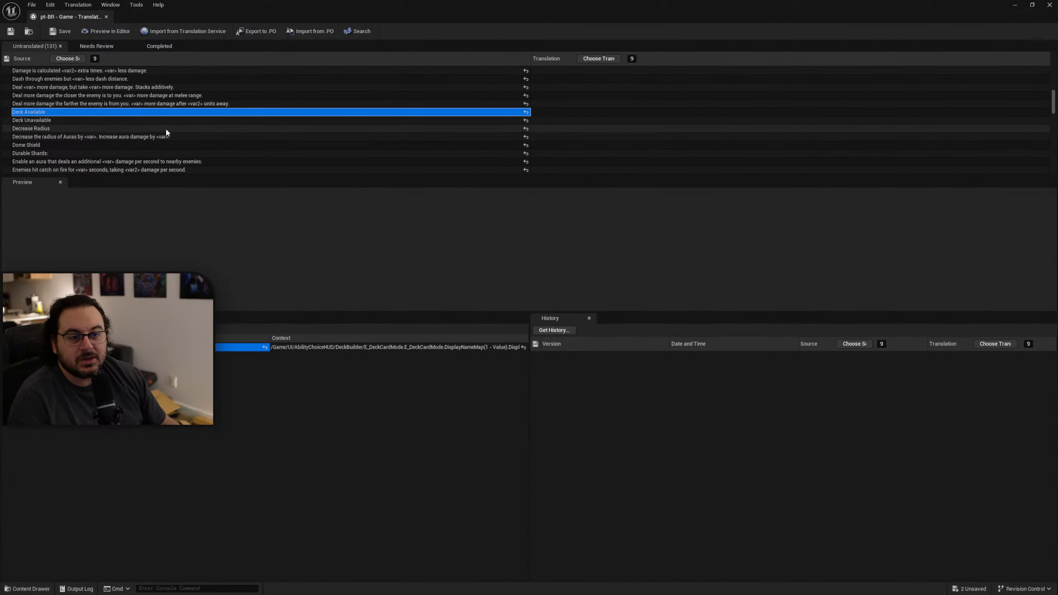
{"action": "scroll", "coordinate": [167, 132], "scroll_direction": "down", "scroll_amount": 5}
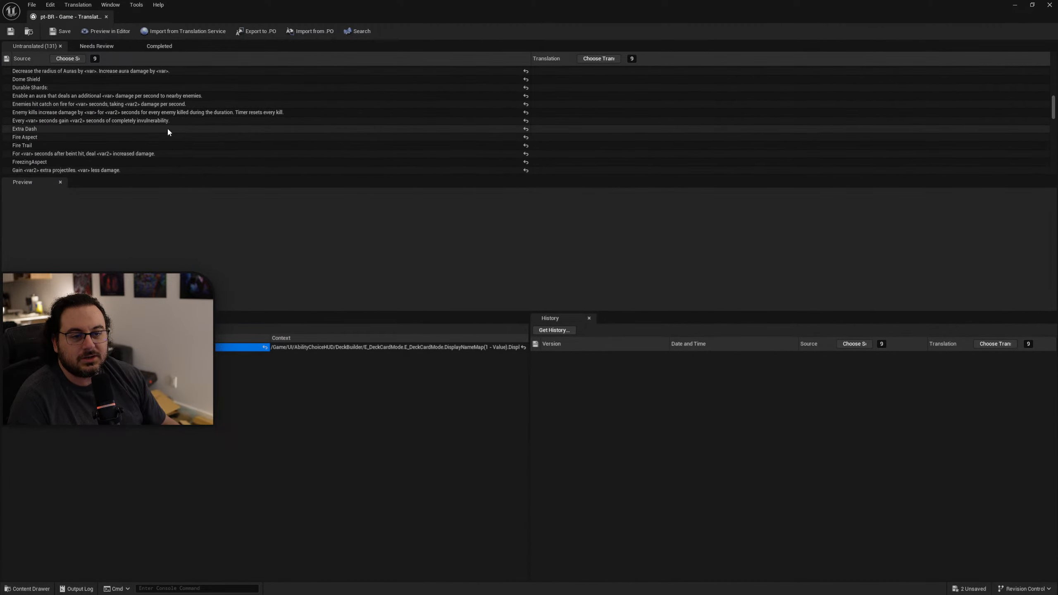
{"action": "scroll", "coordinate": [152, 131], "scroll_direction": "down", "scroll_amount": 3}
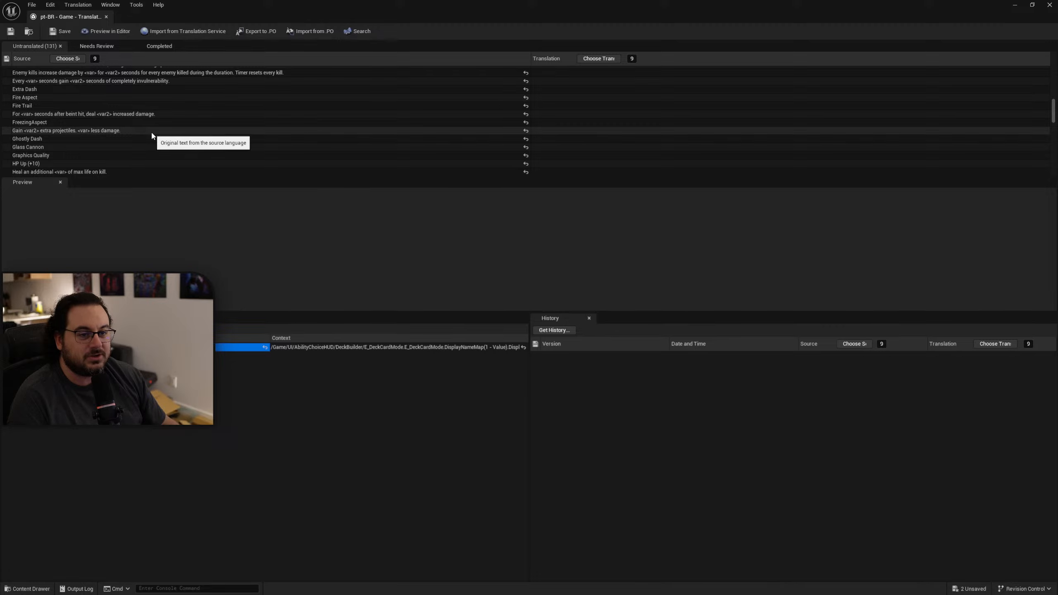
{"action": "scroll", "coordinate": [148, 134], "scroll_direction": "down", "scroll_amount": 3}
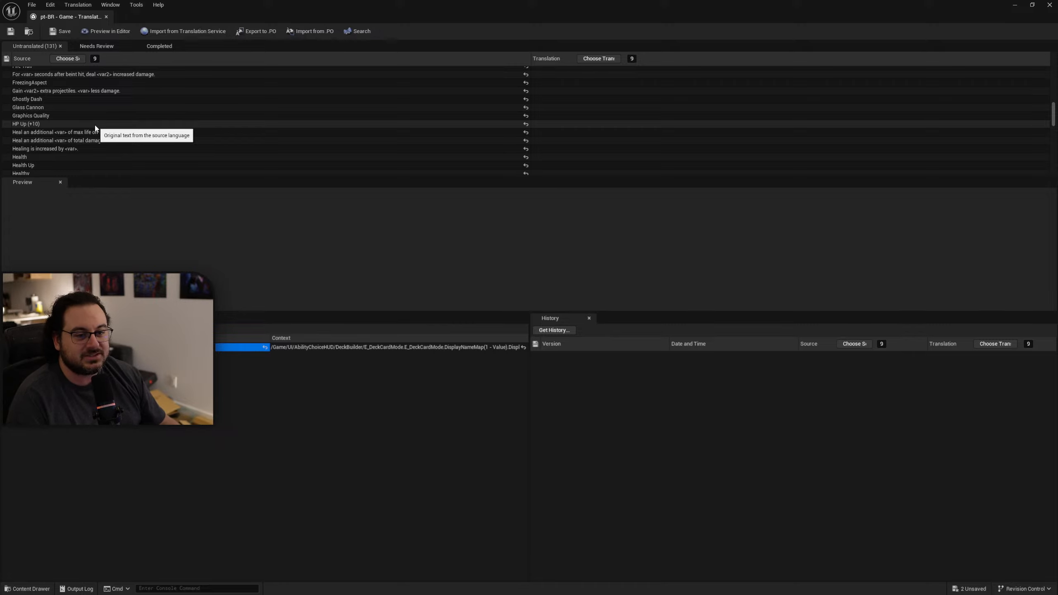
{"action": "scroll", "coordinate": [96, 125], "scroll_direction": "down", "scroll_amount": 3}
{"action": "scroll", "coordinate": [115, 130], "scroll_direction": "down", "scroll_amount": 1}
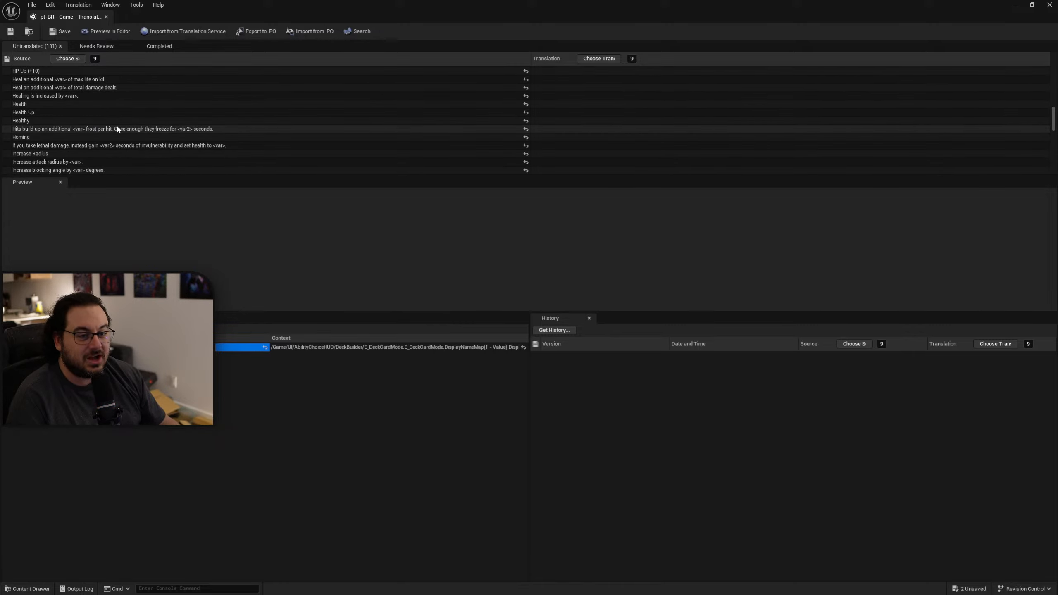
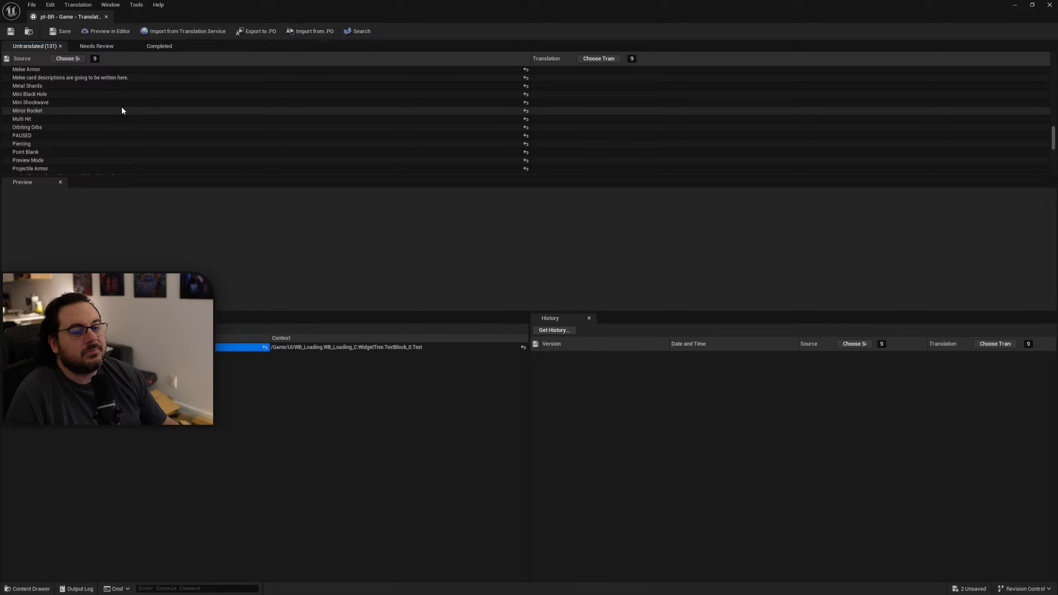
Review the untranslated source texts from Mirror Rocket to Stun Chance, checking where Resolution and the Stat Name entries come from.
{"action": "scroll", "coordinate": [122, 111], "scroll_direction": "down", "scroll_amount": 2}
{"action": "scroll", "coordinate": [122, 111], "scroll_direction": "down", "scroll_amount": 1}
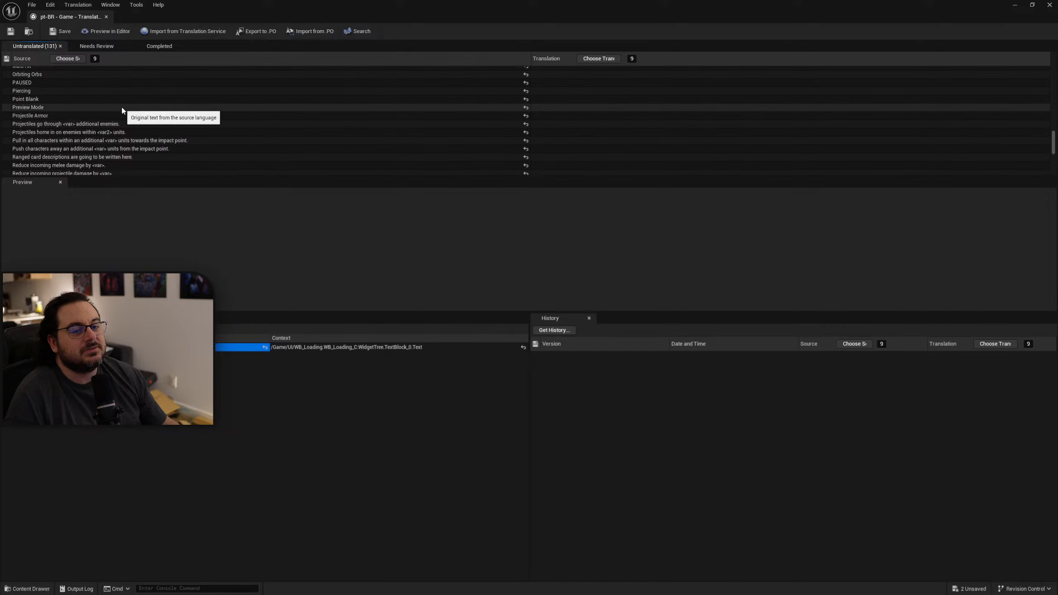
{"action": "scroll", "coordinate": [121, 107], "scroll_direction": "down", "scroll_amount": 3}
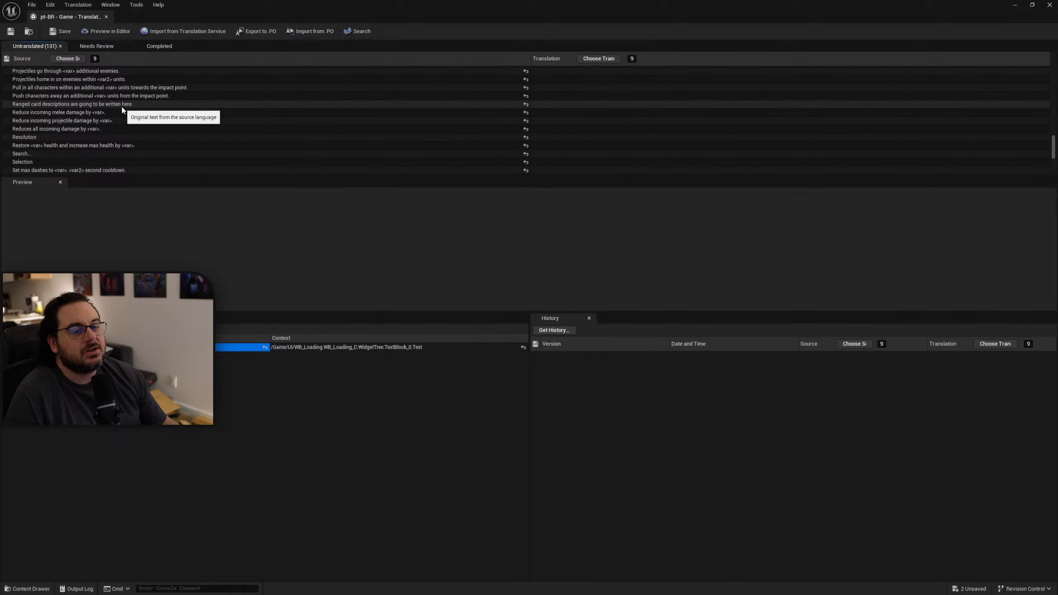
{"action": "left_click", "coordinate": [100, 138]}
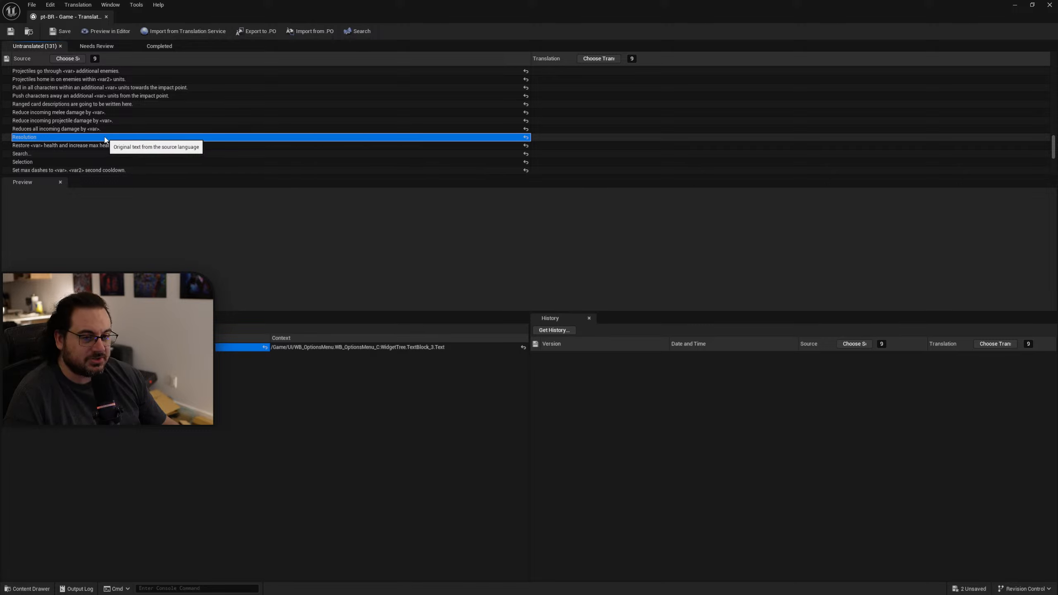
{"action": "scroll", "coordinate": [167, 144], "scroll_direction": "down", "scroll_amount": 2}
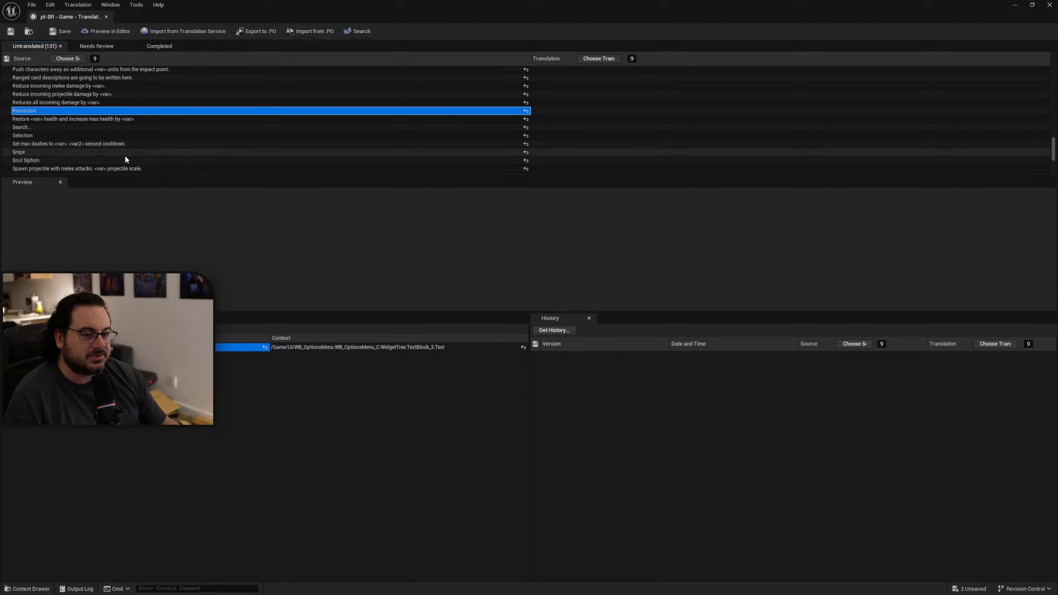
{"action": "scroll", "coordinate": [125, 159], "scroll_direction": "down", "scroll_amount": 4}
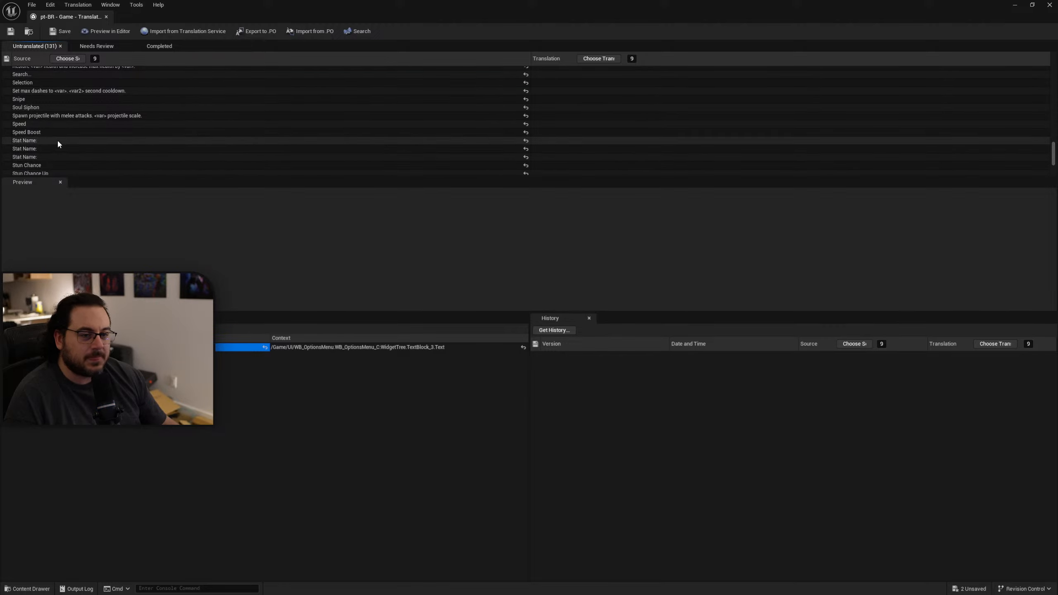
{"action": "left_click", "coordinate": [57, 143]}
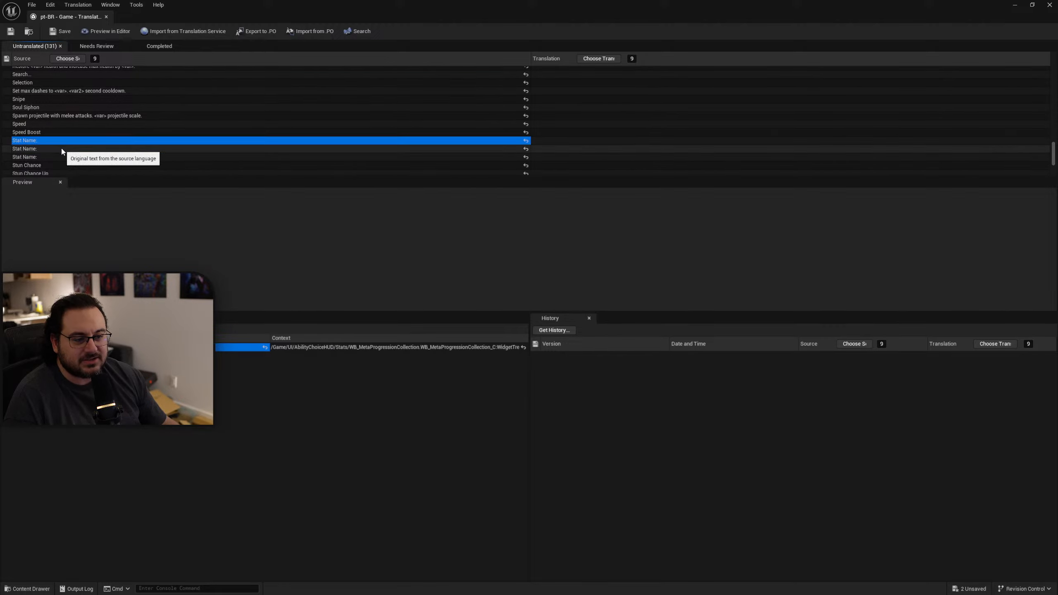
{"action": "left_click", "coordinate": [62, 150]}
{"action": "left_click", "coordinate": [63, 142]}
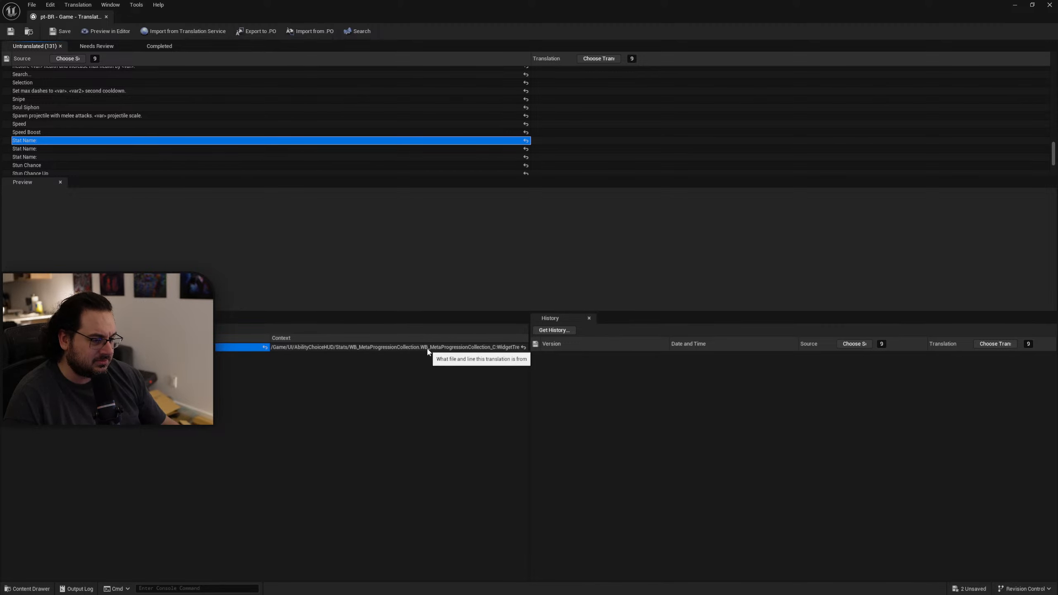
Restore the translation window to its smaller size and open the WB_MetaProgressionCollection widget from UI/AbilityChoiceHUD/Stats.
{"action": "double_click", "coordinate": [480, 18]}
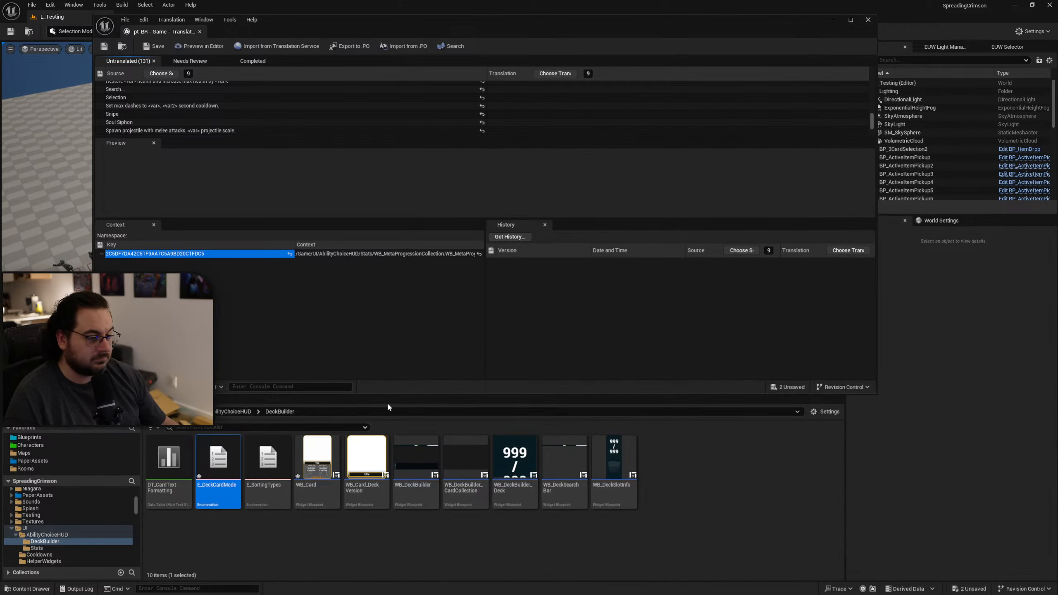
{"action": "left_click", "coordinate": [240, 412]}
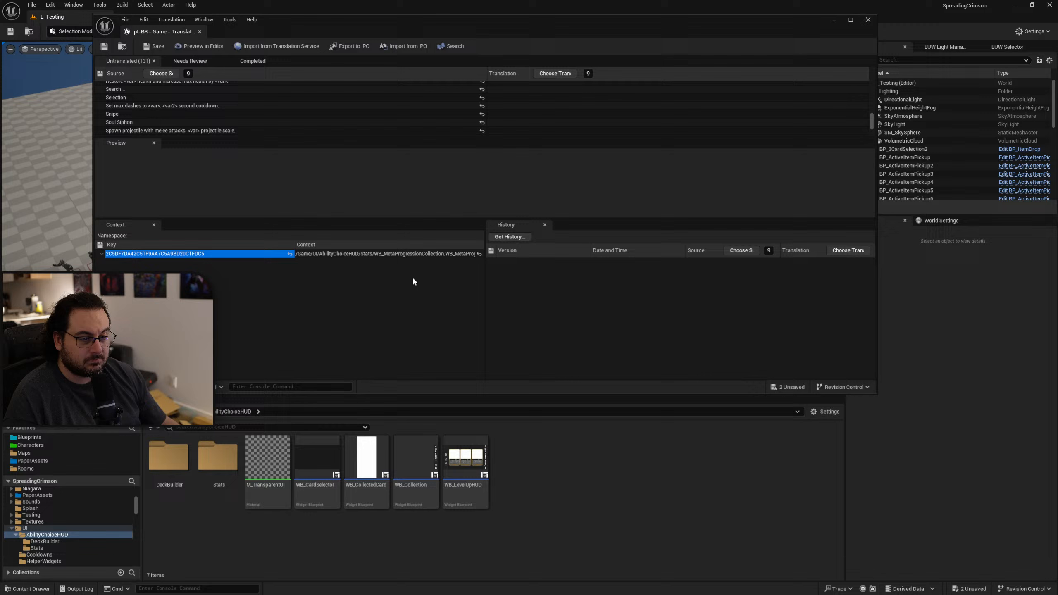
{"action": "double_click", "coordinate": [363, 254]}
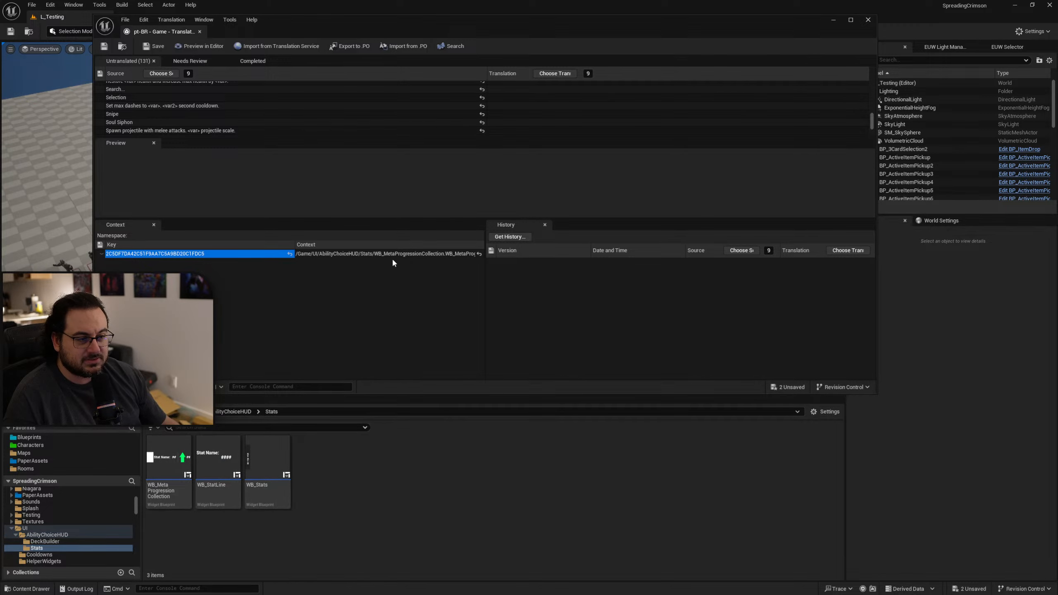
{"action": "double_click", "coordinate": [180, 502]}
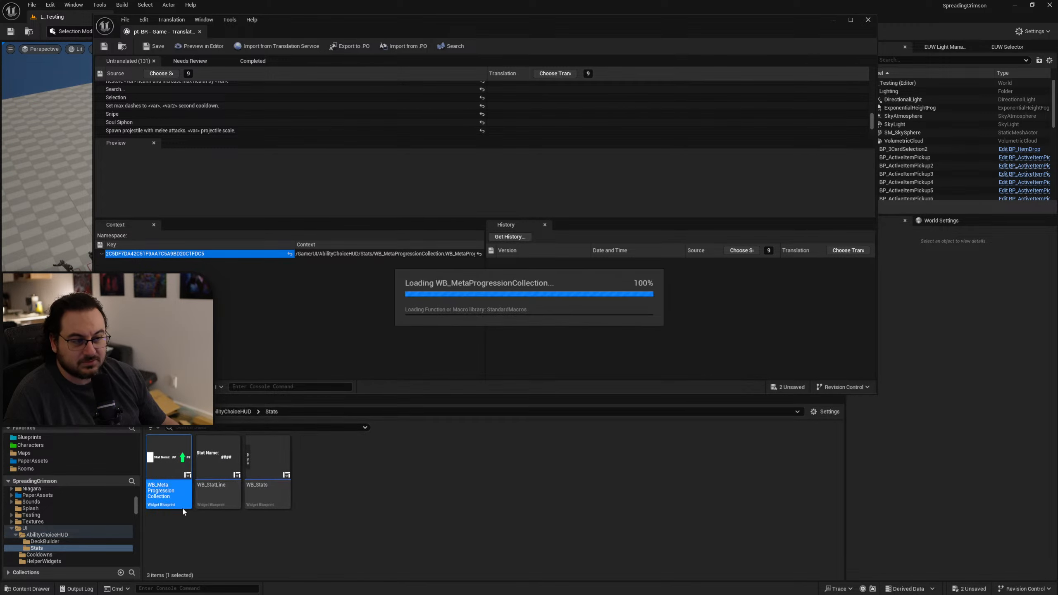
Exclude the Stat Name text of WB_MetaProgressionCollection from localization, check the adjacent ## text block, and save the widget.
{"action": "left_click", "coordinate": [530, 202]}
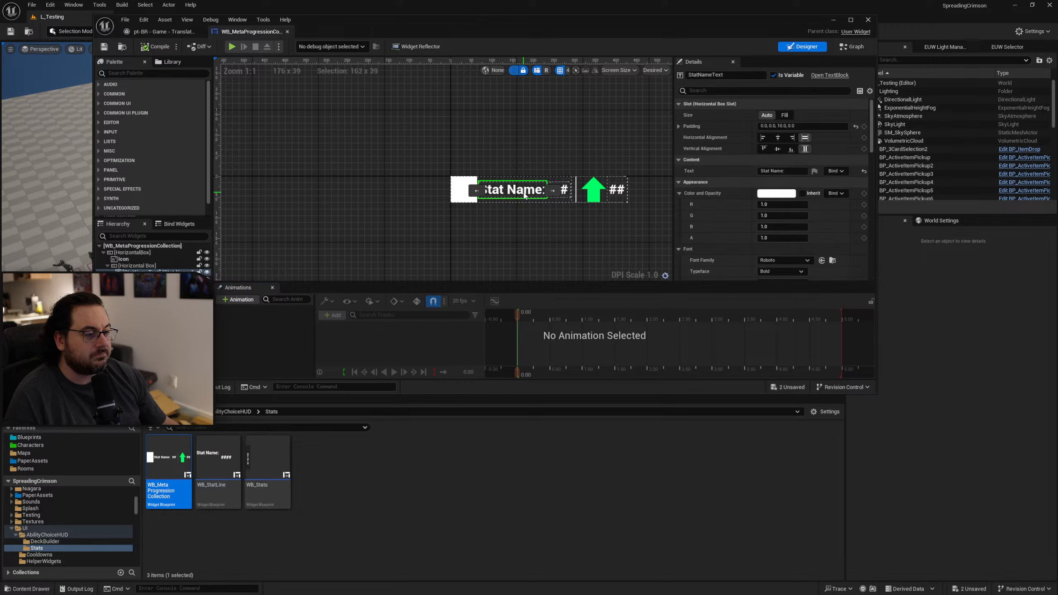
{"action": "left_click", "coordinate": [815, 171]}
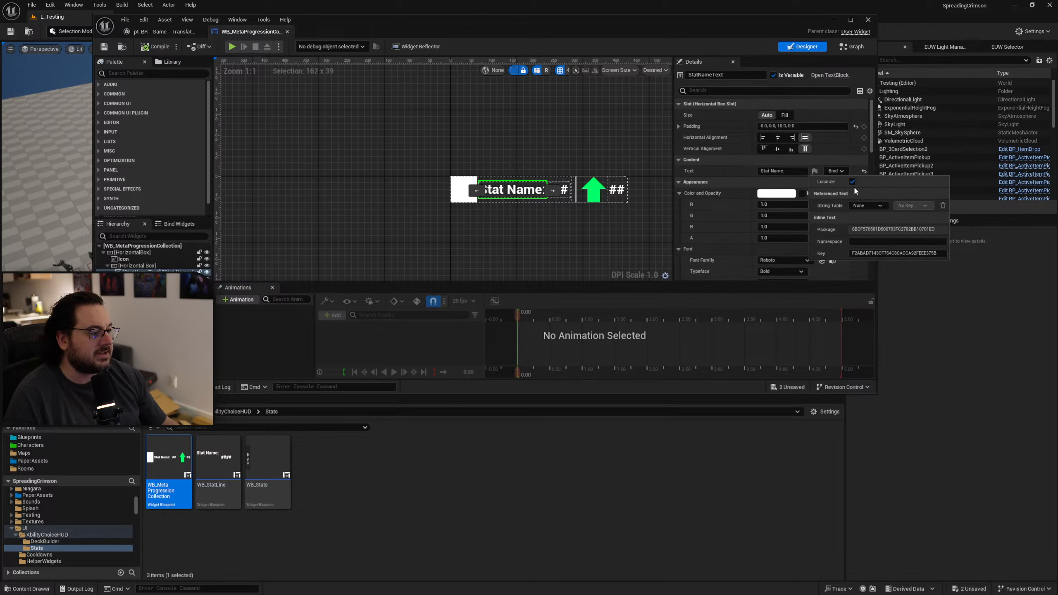
{"action": "left_click", "coordinate": [854, 184]}
{"action": "left_click", "coordinate": [579, 228]}
{"action": "left_click", "coordinate": [560, 189]}
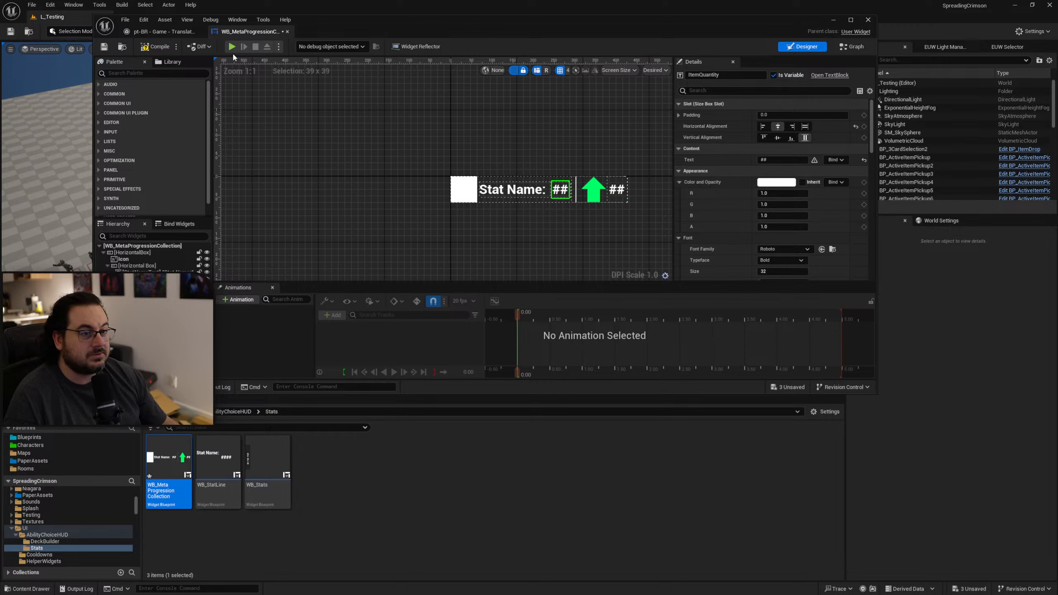
{"action": "left_click", "coordinate": [104, 46]}
Return to the Portuguese (Brazil) translations and check which widgets the remaining Stat Name source texts come from.
{"action": "left_click", "coordinate": [140, 32]}
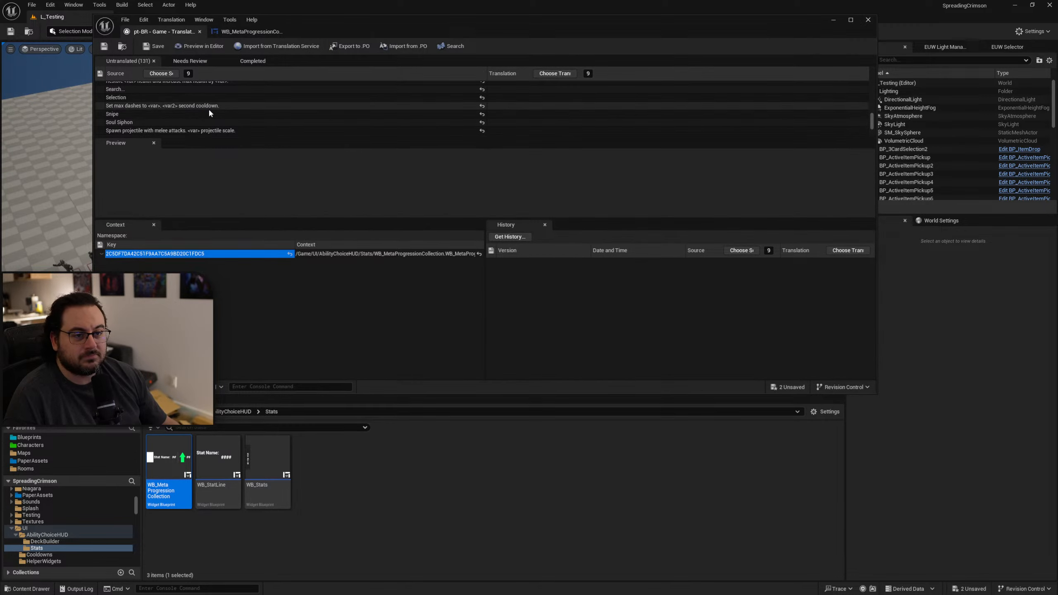
{"action": "scroll", "coordinate": [212, 112], "scroll_direction": "down", "scroll_amount": 3}
{"action": "scroll", "coordinate": [224, 118], "scroll_direction": "down", "scroll_amount": 1}
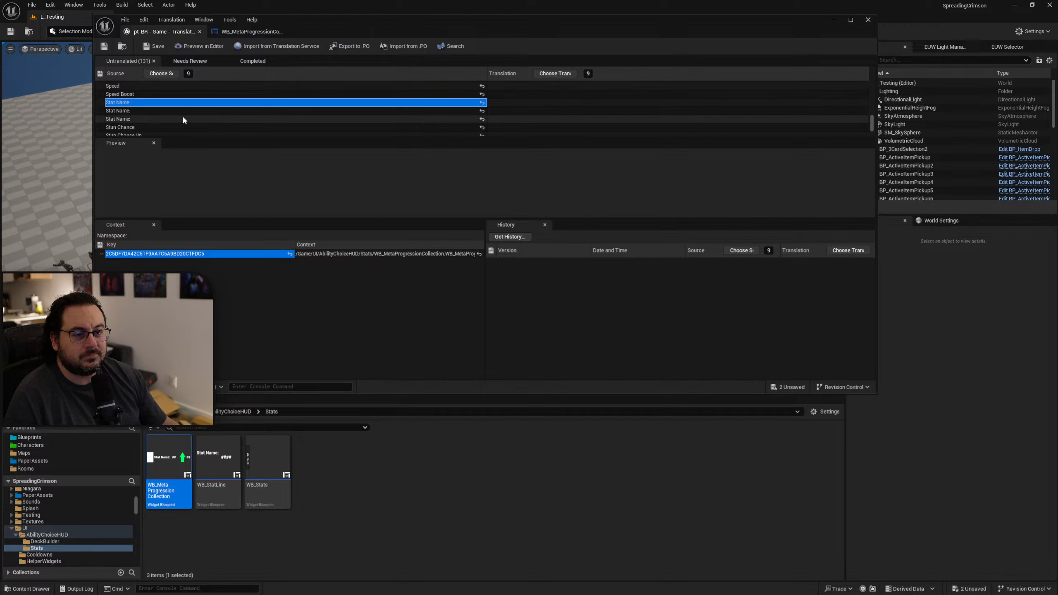
{"action": "left_click", "coordinate": [158, 110]}
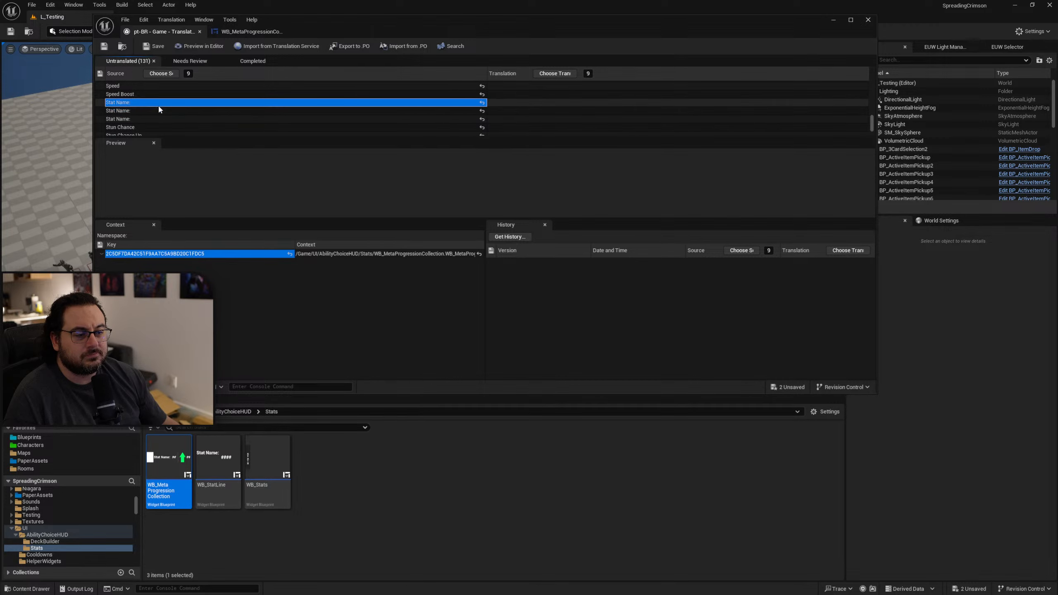
{"action": "left_click", "coordinate": [141, 104]}
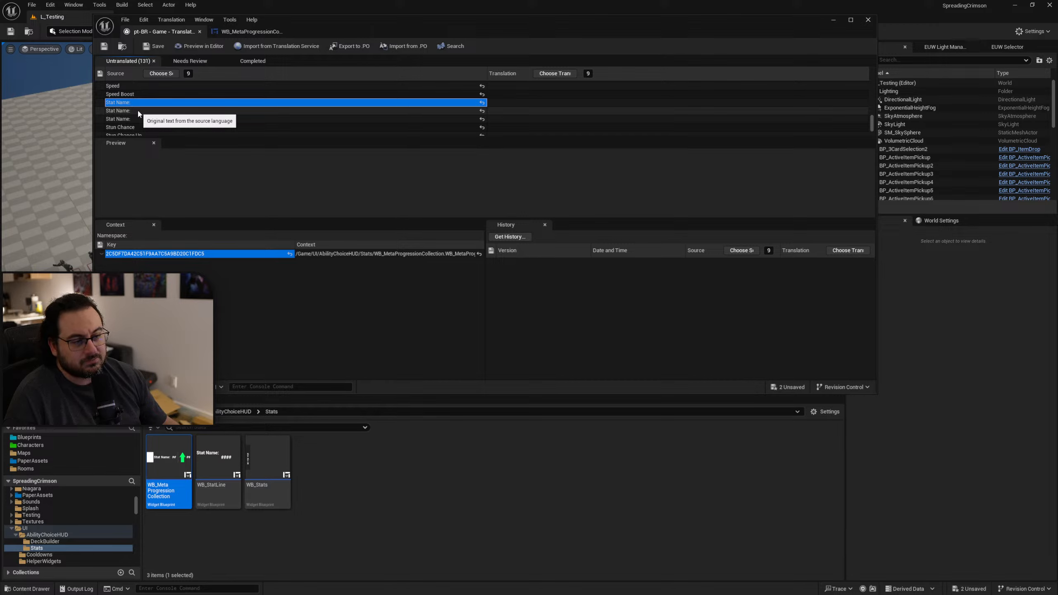
{"action": "left_click", "coordinate": [139, 110]}
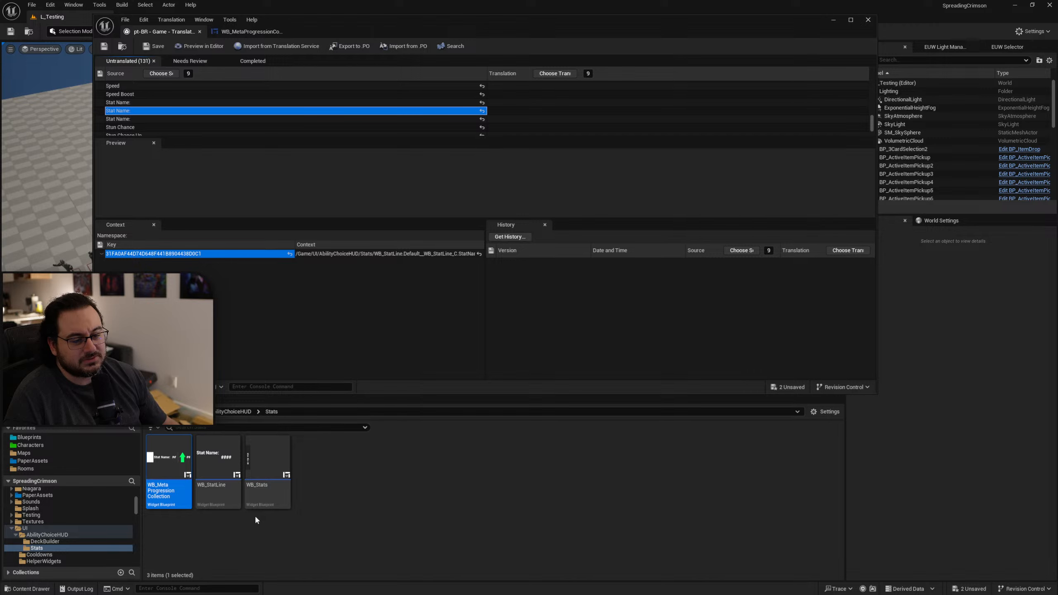
{"action": "mouse_move", "coordinate": [219, 498]}
{"action": "left_click", "coordinate": [145, 118]}
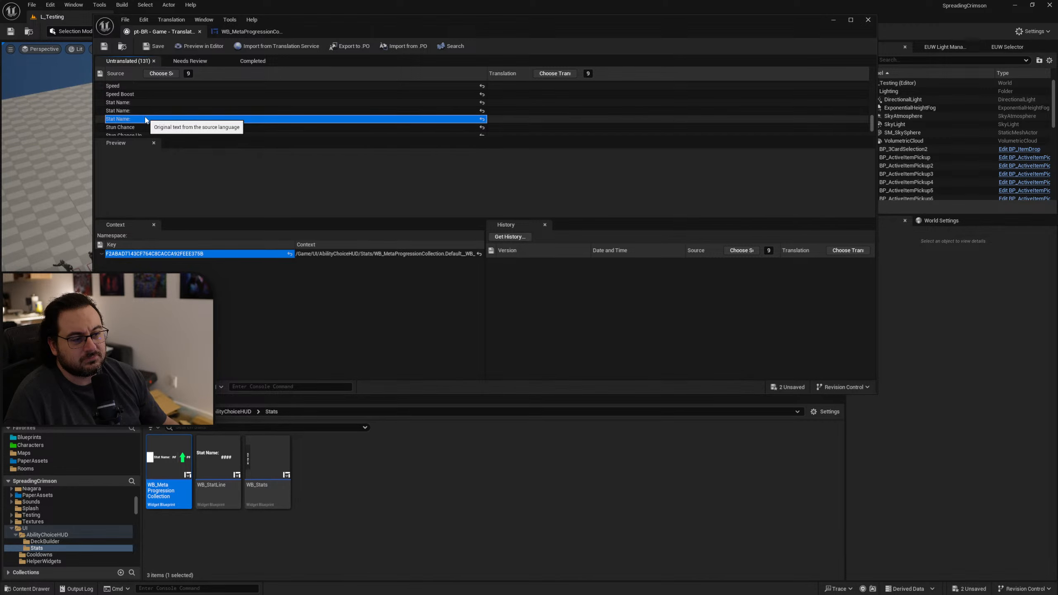
Open the WB_StatLine widget, exclude its Stat Name text from localization, and save the widget.
{"action": "double_click", "coordinate": [229, 498]}
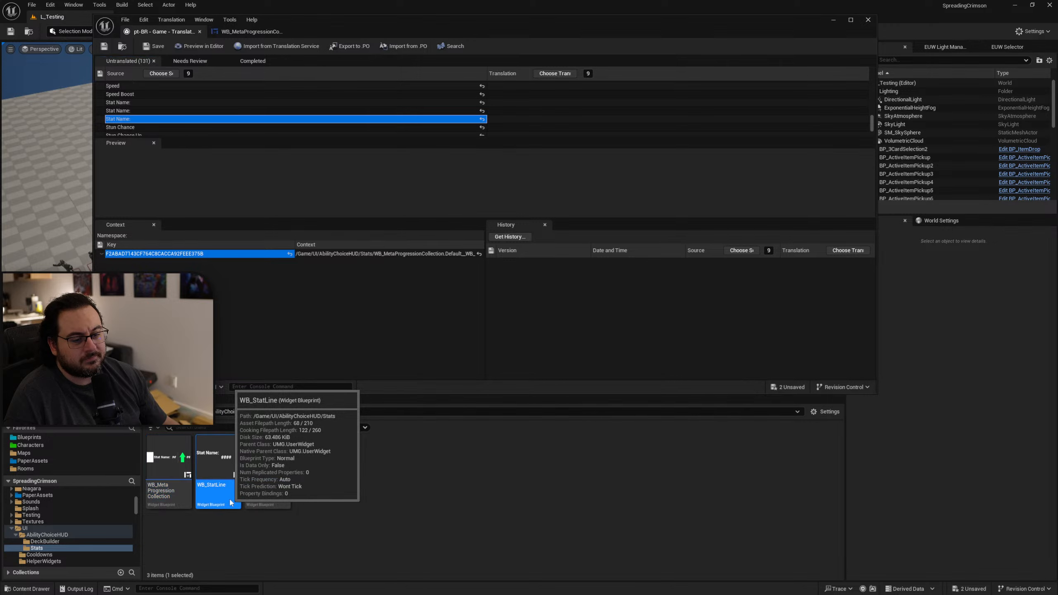
{"action": "left_click", "coordinate": [537, 184]}
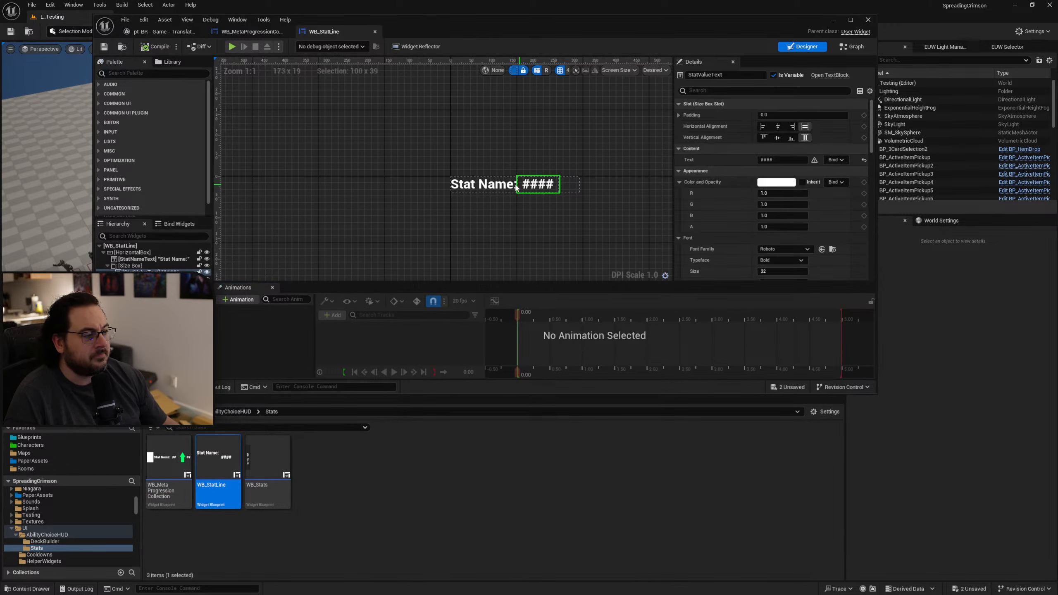
{"action": "left_click", "coordinate": [480, 186]}
{"action": "left_click", "coordinate": [814, 171]}
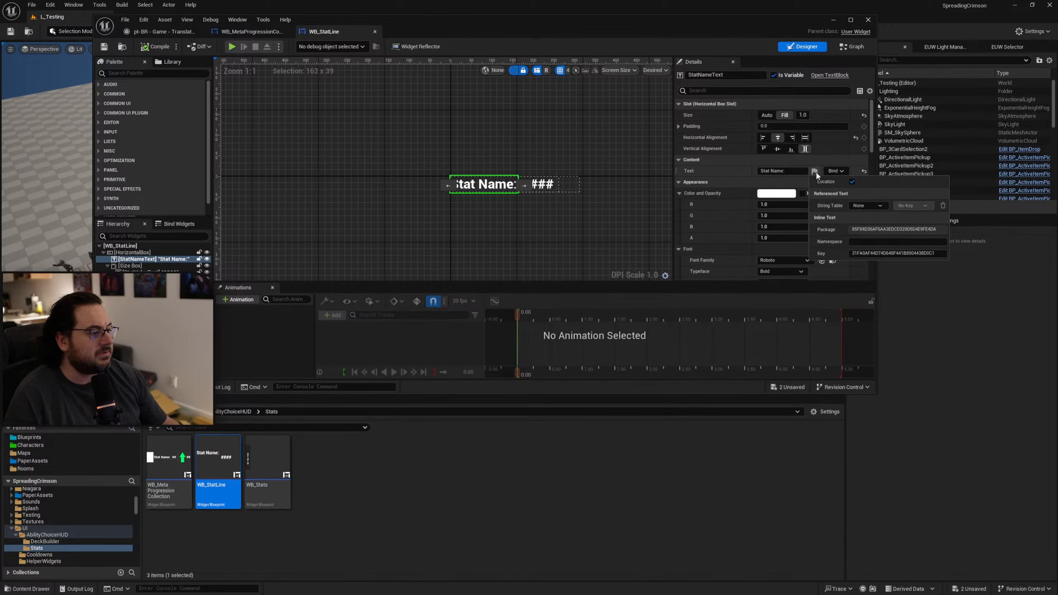
{"action": "left_click", "coordinate": [852, 181]}
{"action": "left_click", "coordinate": [155, 46]}
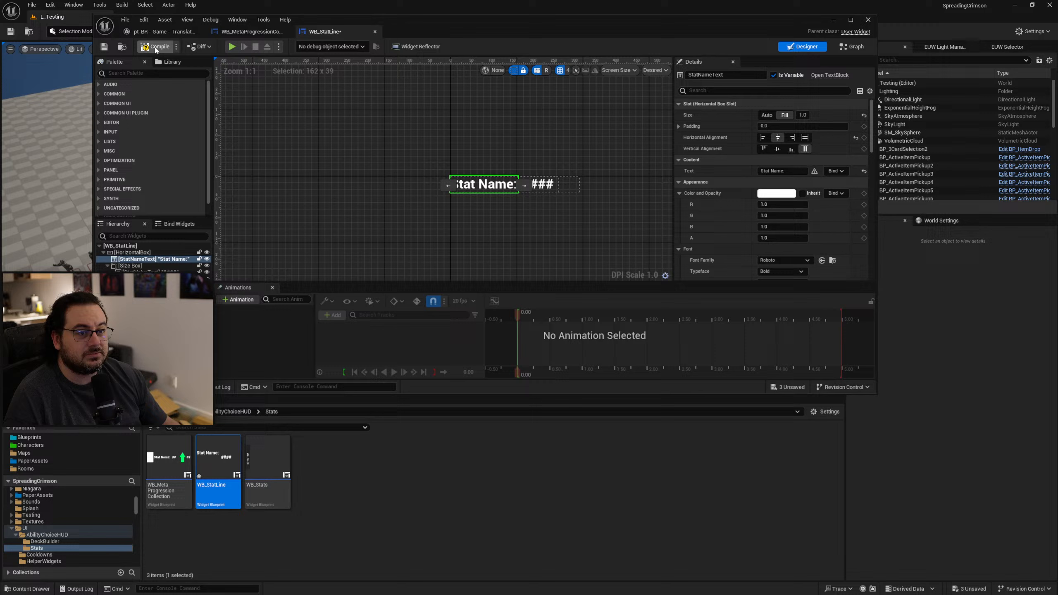
{"action": "left_click", "coordinate": [104, 47]}
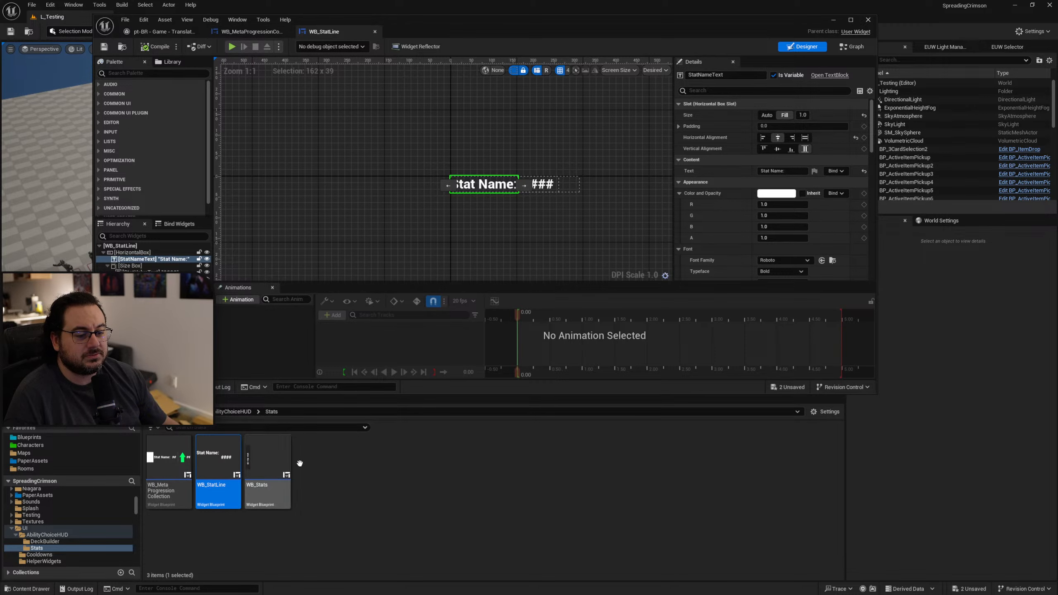
Go back to the untranslated texts and check where the Title source text comes from.
{"action": "left_click", "coordinate": [239, 32]}
{"action": "left_click", "coordinate": [161, 31]}
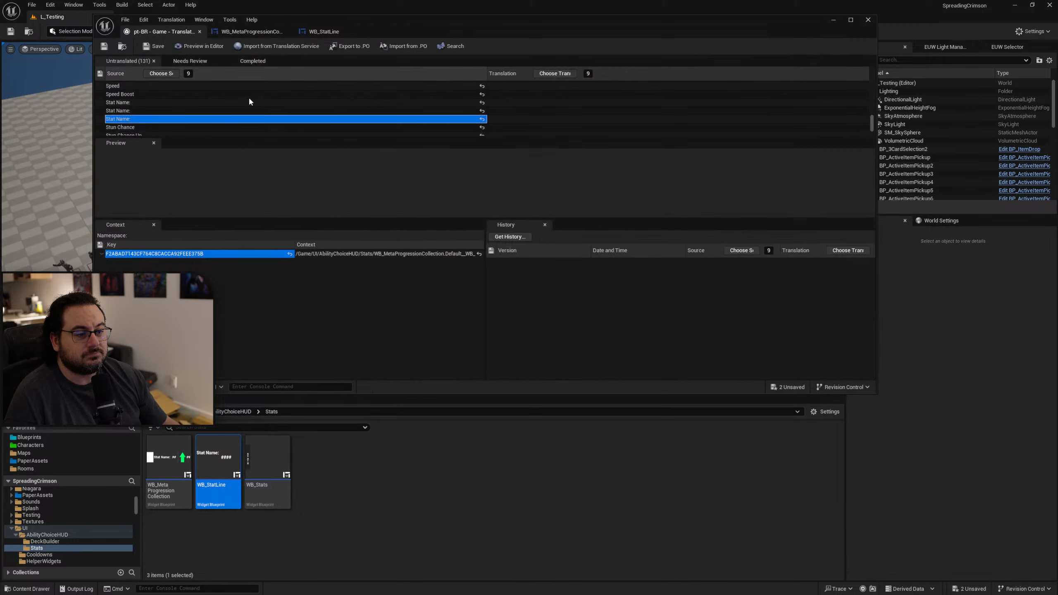
{"action": "scroll", "coordinate": [177, 120], "scroll_direction": "down", "scroll_amount": 2}
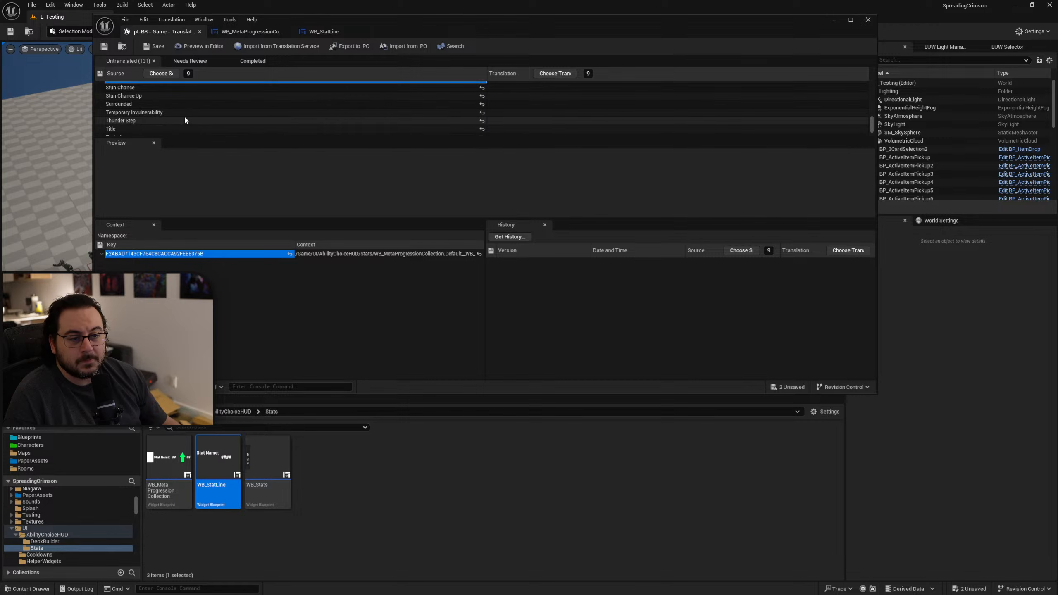
{"action": "scroll", "coordinate": [185, 119], "scroll_direction": "down", "scroll_amount": 1}
{"action": "left_click", "coordinate": [164, 115]}
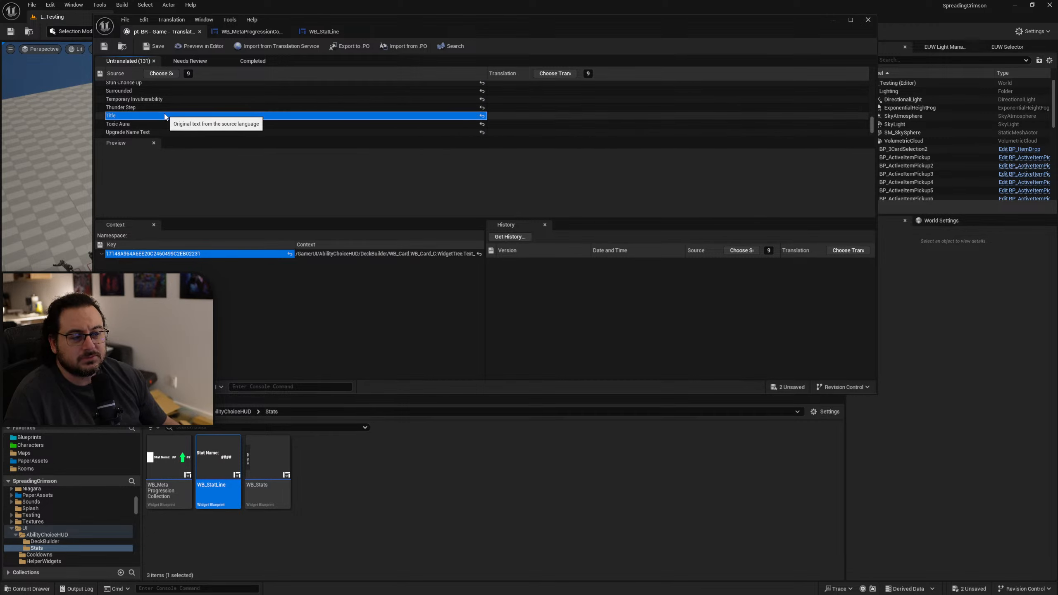
Open the WB_Card widget from the UI/AbilityChoiceHUD/DeckBuilder folder.
{"action": "left_click", "coordinate": [233, 412]}
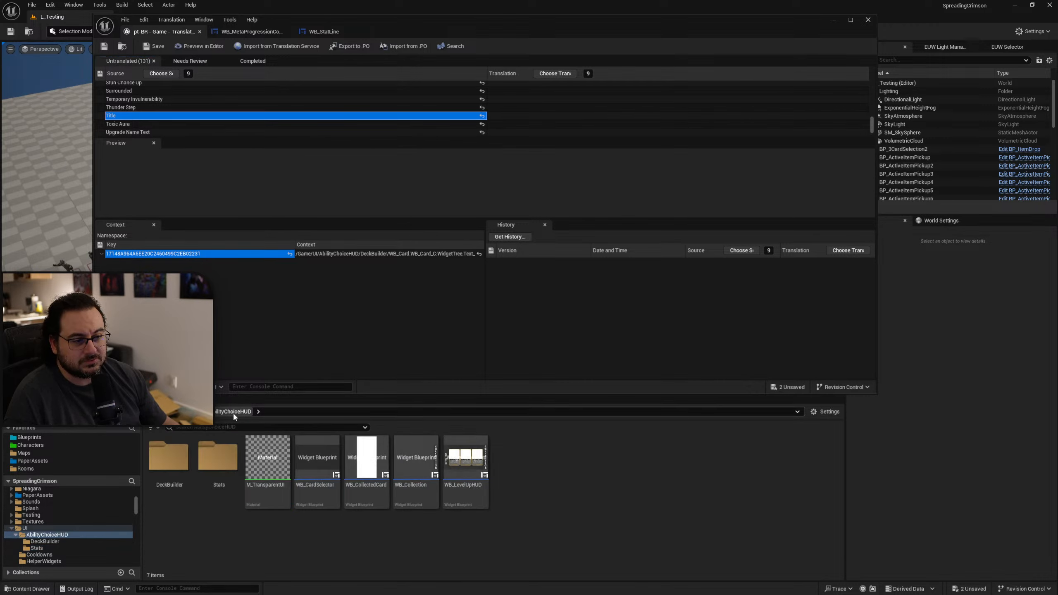
{"action": "double_click", "coordinate": [181, 464]}
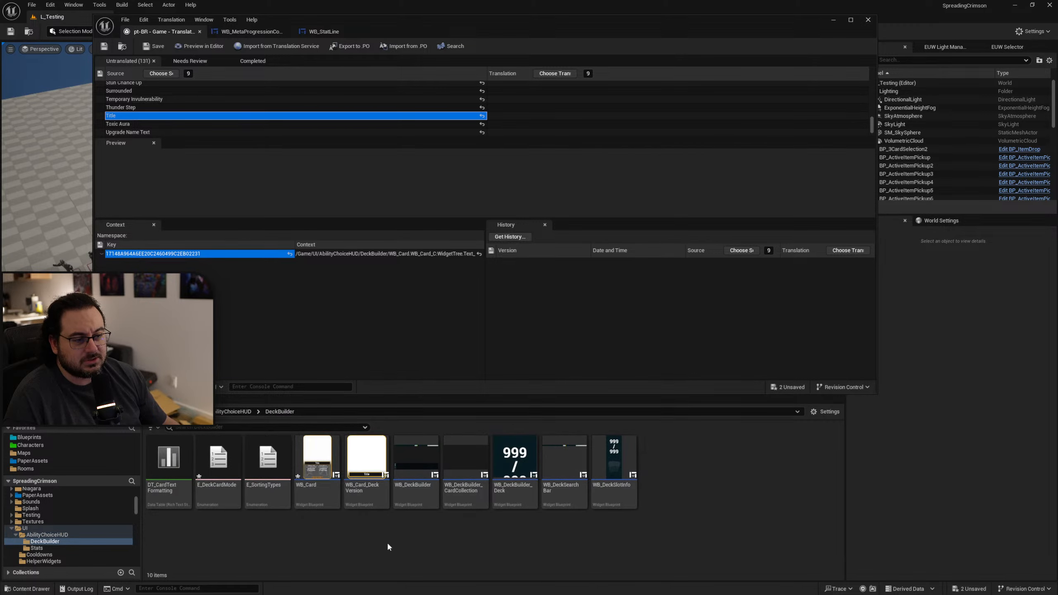
{"action": "double_click", "coordinate": [319, 492]}
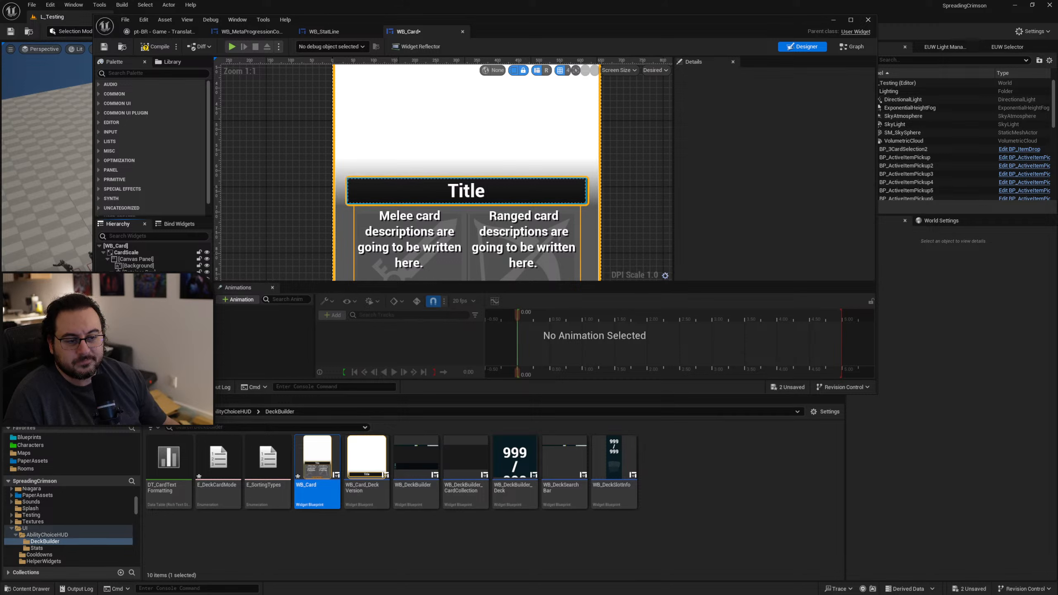
Exclude the Title text of WB_Card from localization and save the widget.
{"action": "left_click", "coordinate": [466, 191]}
{"action": "left_click", "coordinate": [815, 171]}
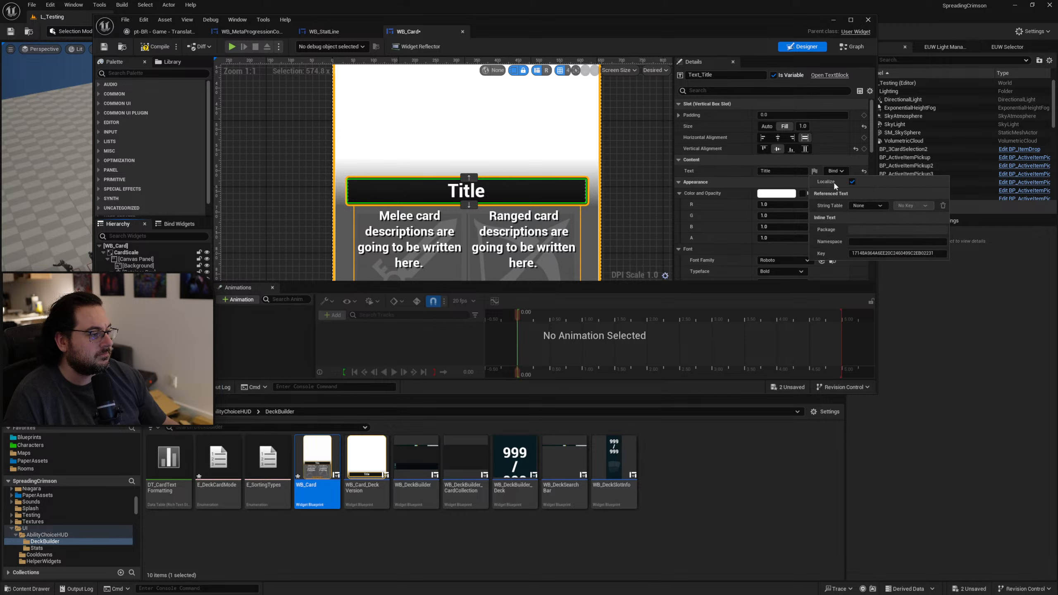
{"action": "left_click", "coordinate": [853, 182]}
{"action": "left_click", "coordinate": [740, 175]}
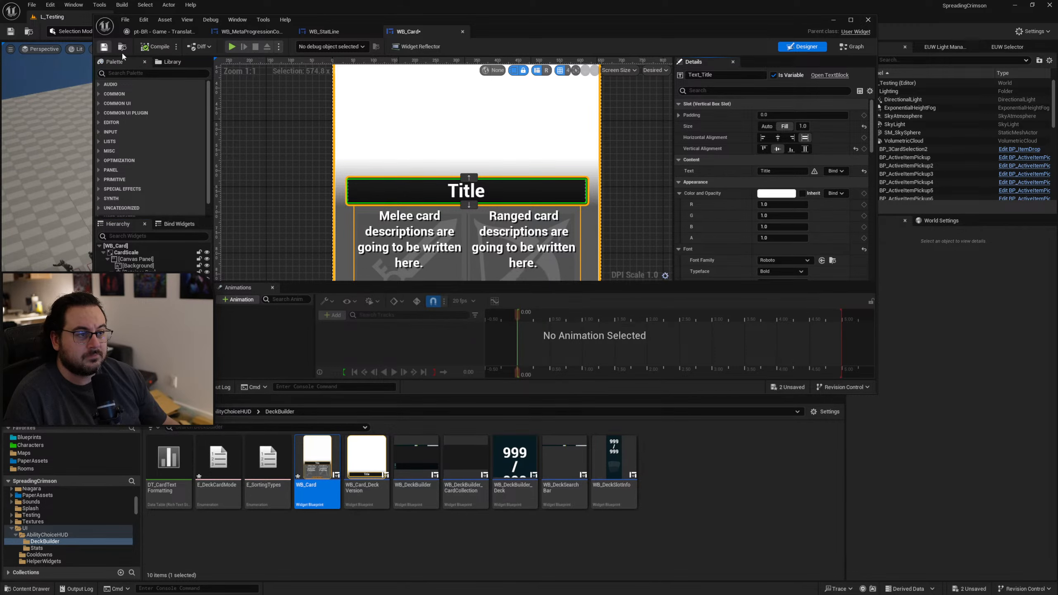
{"action": "left_click", "coordinate": [104, 46]}
Go back to the untranslated texts and check where the first {A}% source text comes from.
{"action": "left_click", "coordinate": [162, 31]}
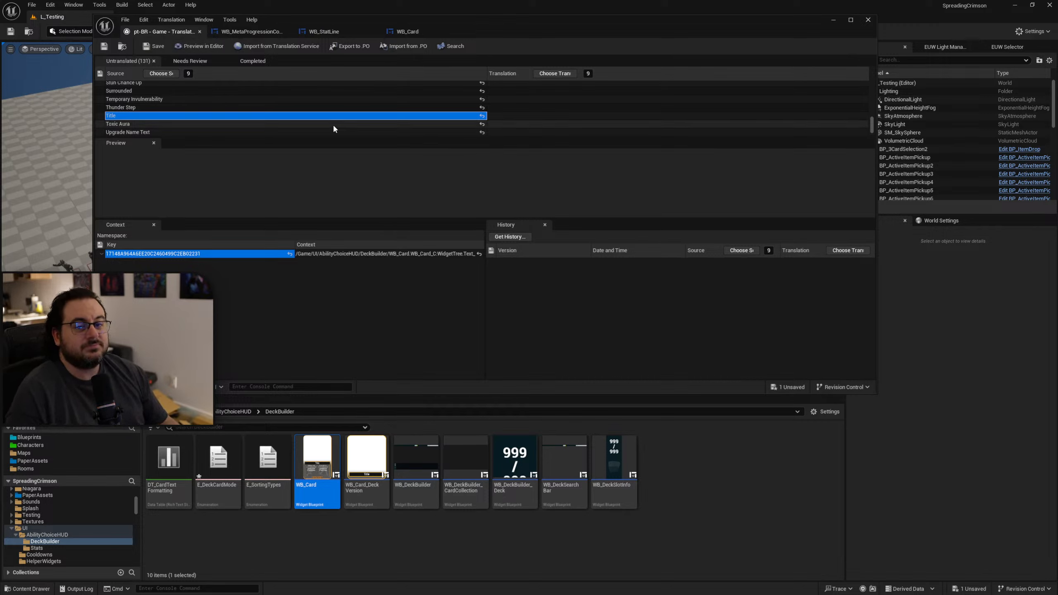
{"action": "scroll", "coordinate": [333, 117], "scroll_direction": "down", "scroll_amount": 3}
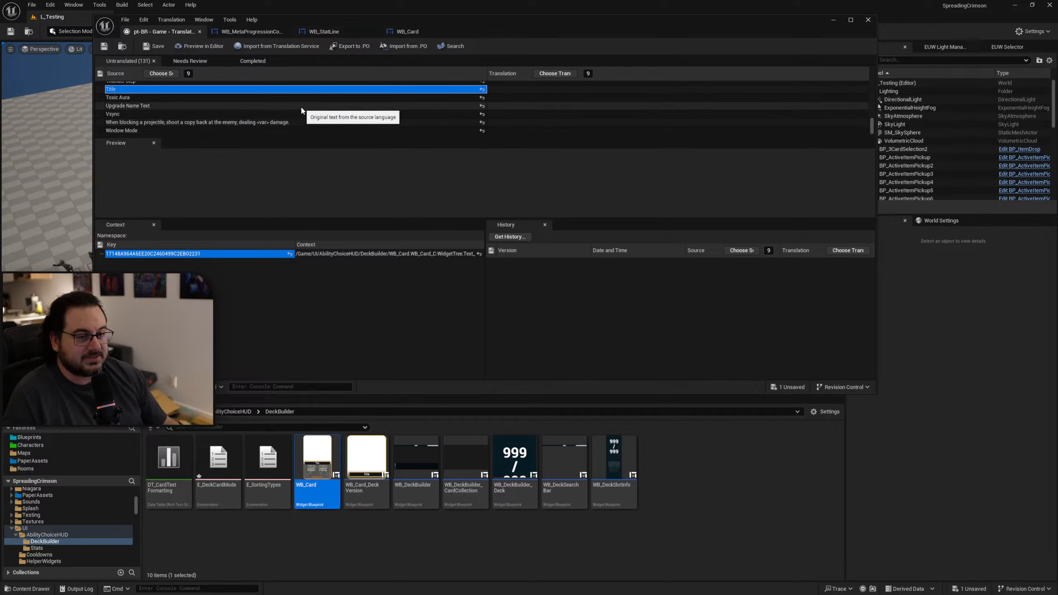
{"action": "scroll", "coordinate": [309, 111], "scroll_direction": "down", "scroll_amount": 2}
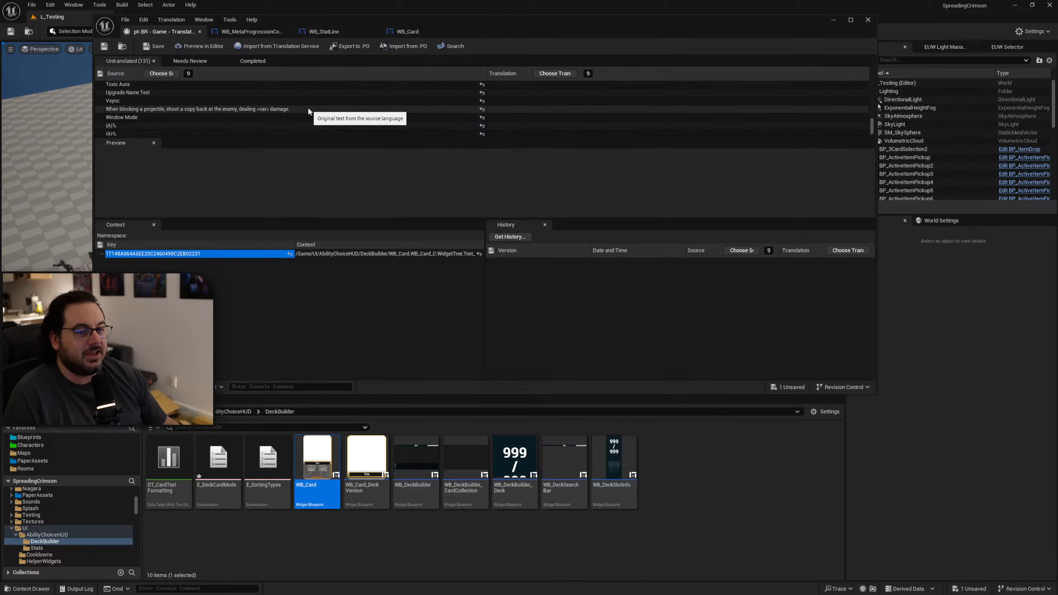
{"action": "scroll", "coordinate": [300, 111], "scroll_direction": "down", "scroll_amount": 1}
{"action": "left_click", "coordinate": [203, 116]}
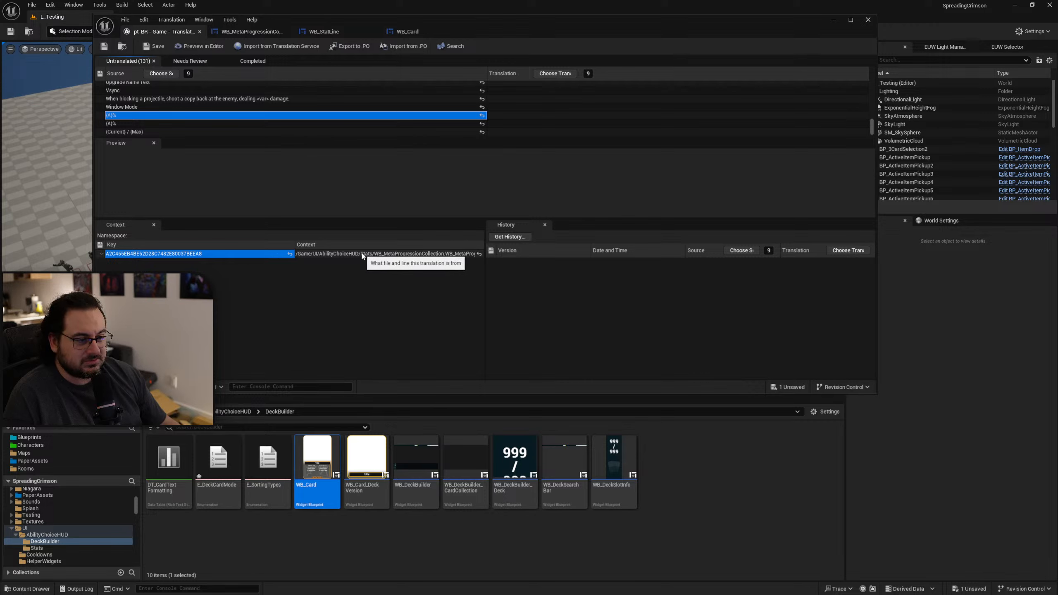
Open the WB_MetaProgressionCollection widget from the UI/AbilityChoiceHUD/Stats folder.
{"action": "left_click", "coordinate": [237, 413]}
{"action": "double_click", "coordinate": [227, 471]}
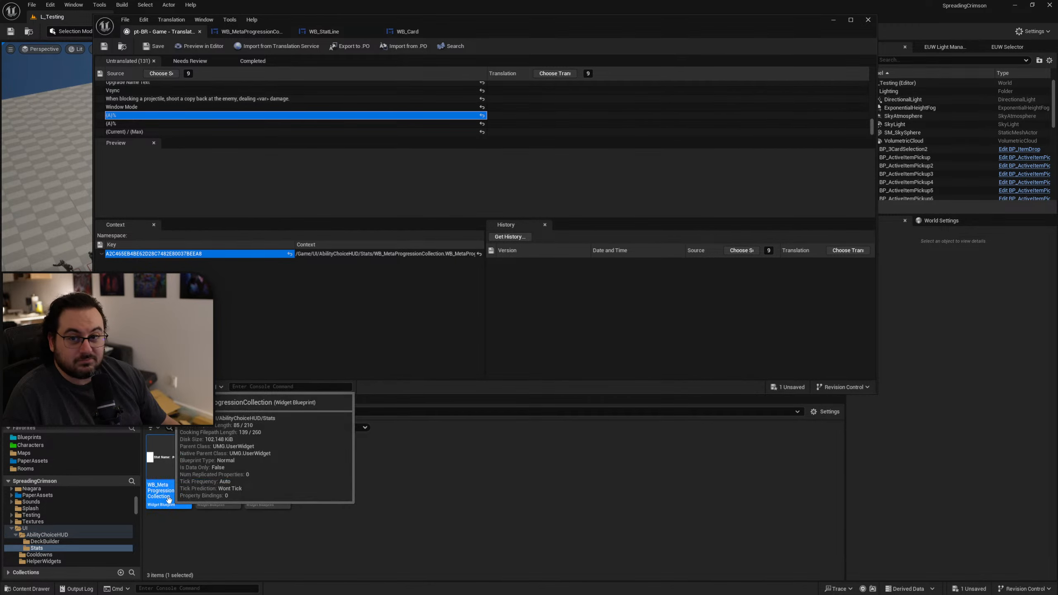
{"action": "double_click", "coordinate": [169, 498]}
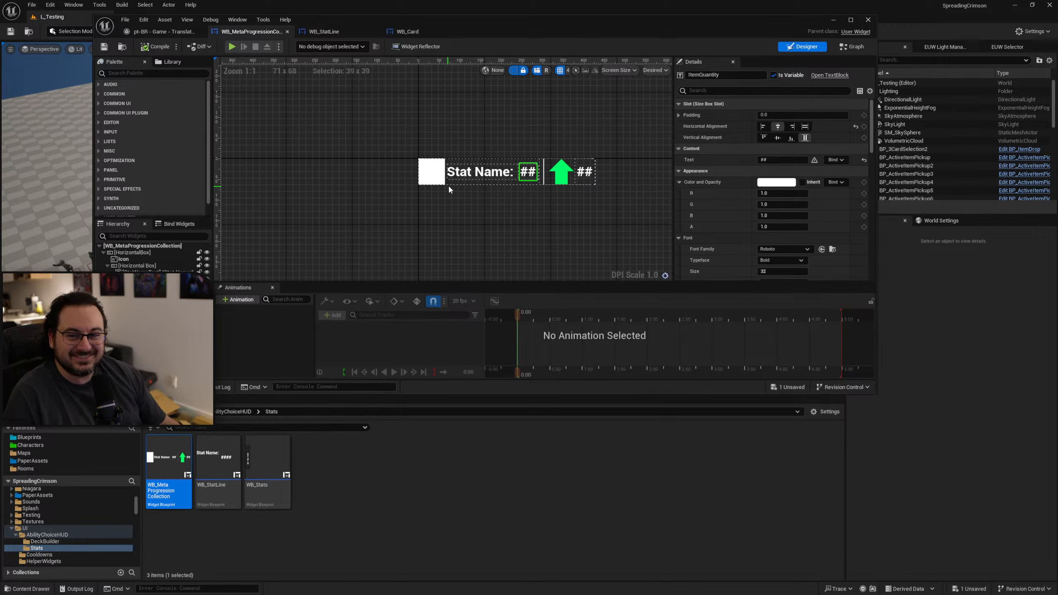
Exclude the Stat Name text of WB_MetaProgressionCollection from localization and save the widget.
{"action": "scroll", "coordinate": [546, 177], "scroll_direction": "up", "scroll_amount": 4}
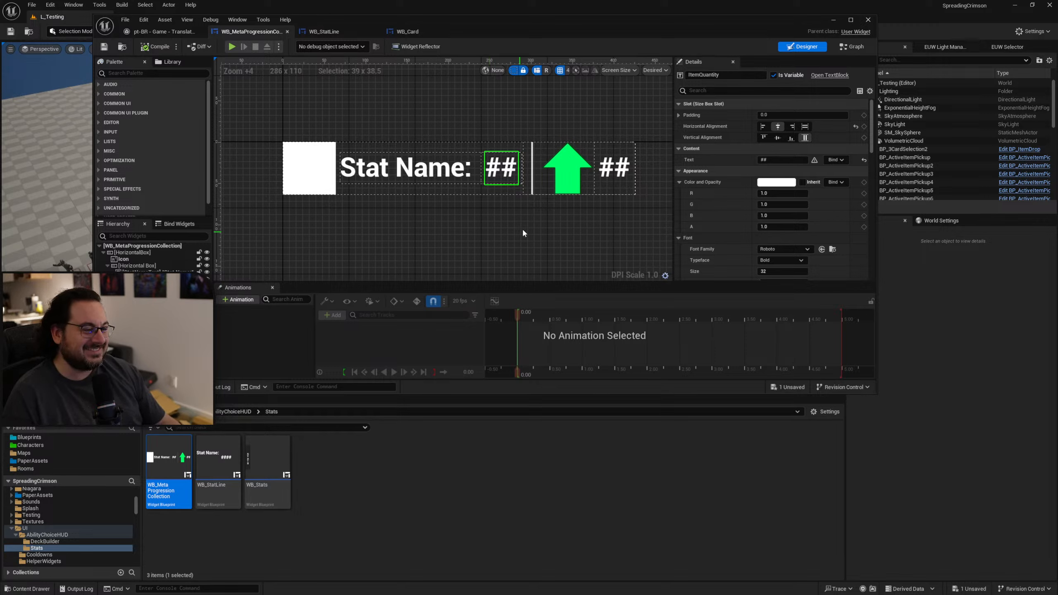
{"action": "left_click", "coordinate": [416, 175]}
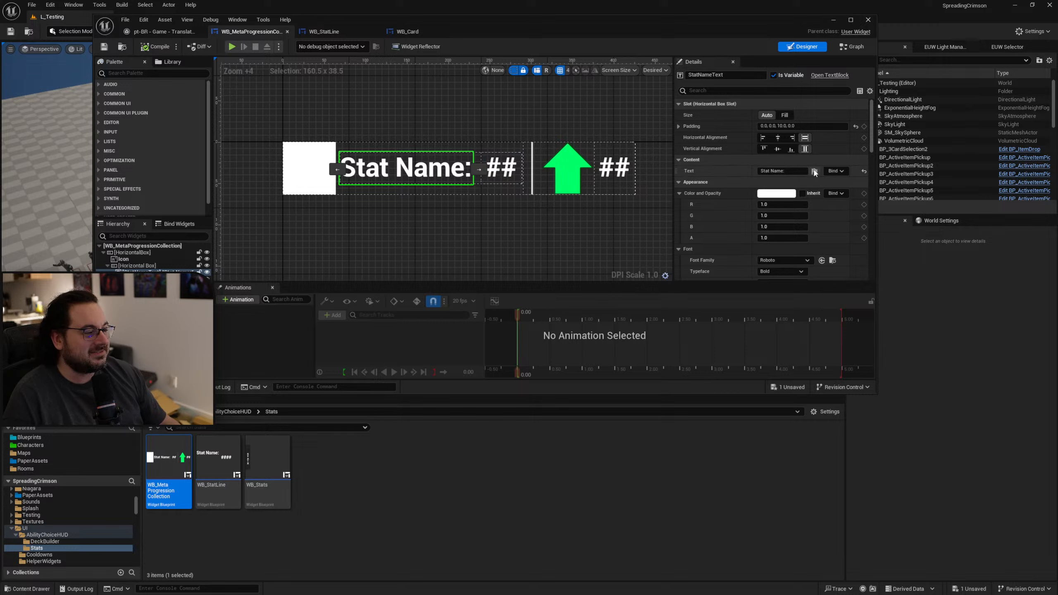
{"action": "left_click", "coordinate": [815, 171]}
{"action": "left_click", "coordinate": [853, 182]}
{"action": "right_click_drag", "start_coordinate": [557, 223], "coordinate": [538, 221]}
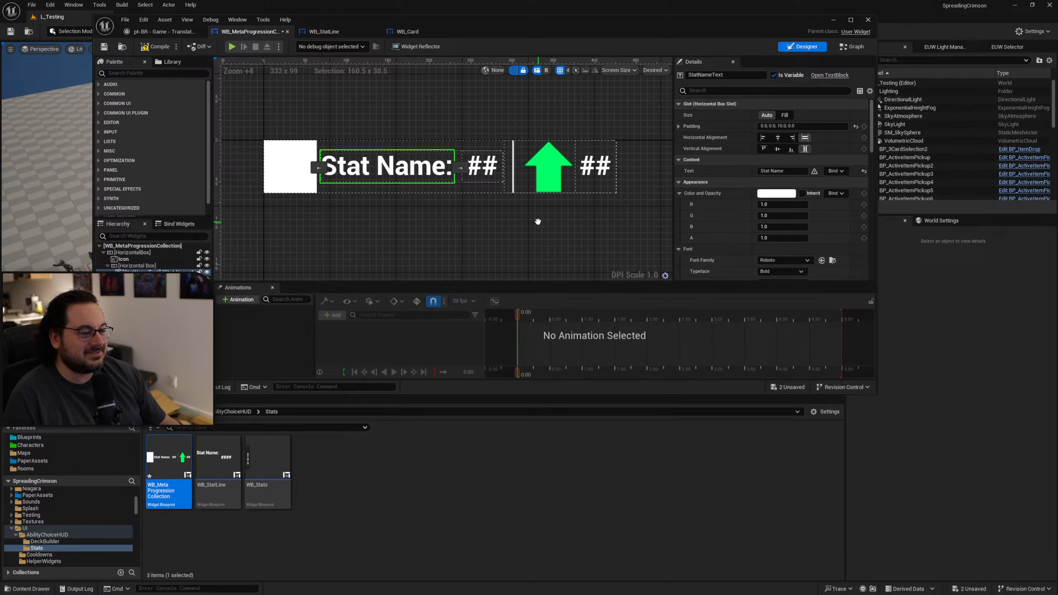
{"action": "left_click", "coordinate": [595, 167]}
{"action": "left_click", "coordinate": [412, 170]}
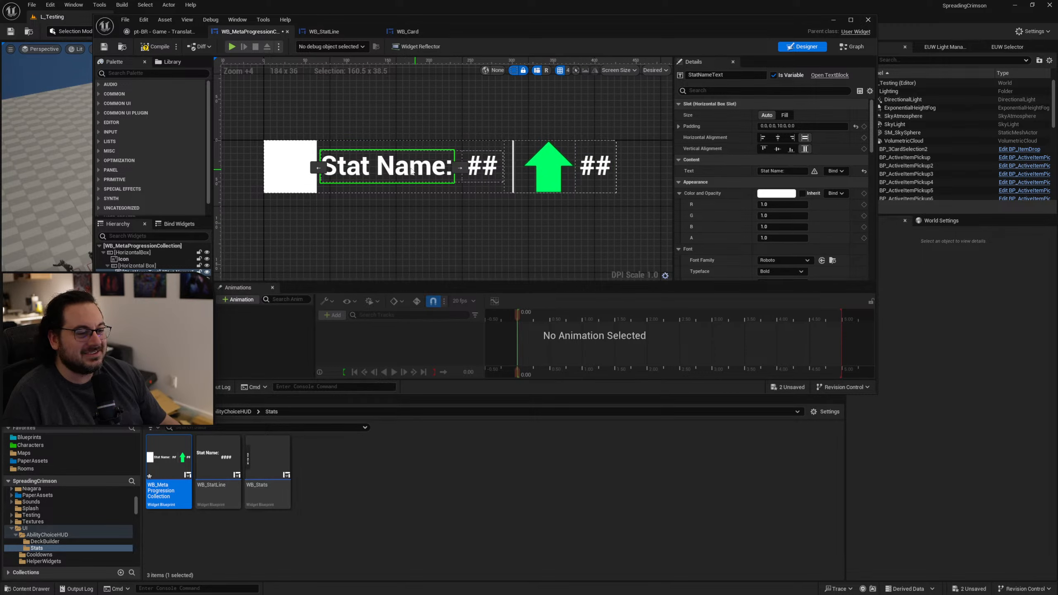
{"action": "left_click", "coordinate": [104, 47]}
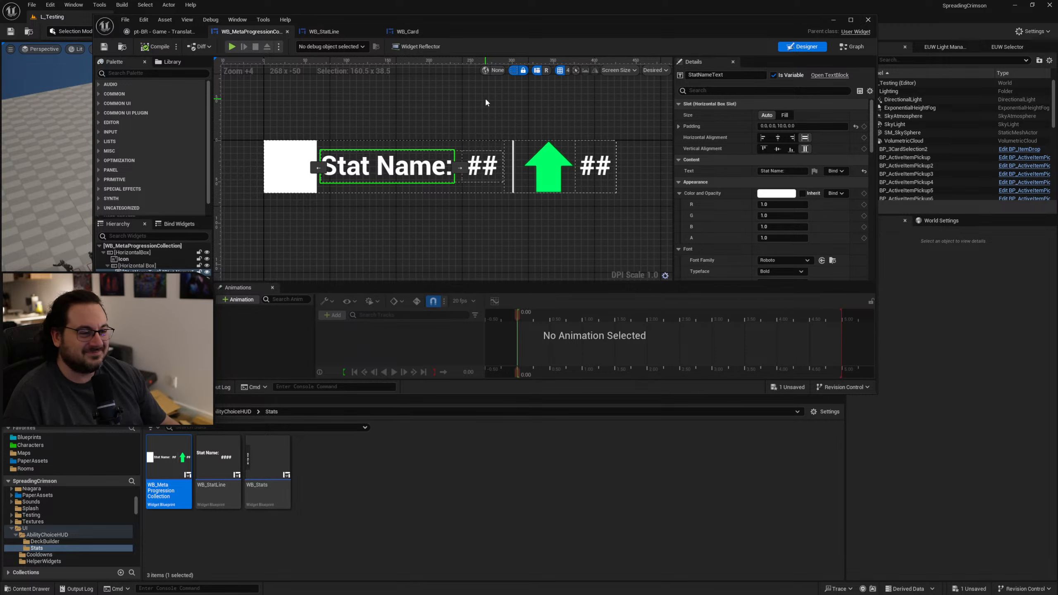
Return to the untranslated texts and check where the second {A}% and the {Current} / {Max} source texts come from.
{"action": "left_click", "coordinate": [158, 32]}
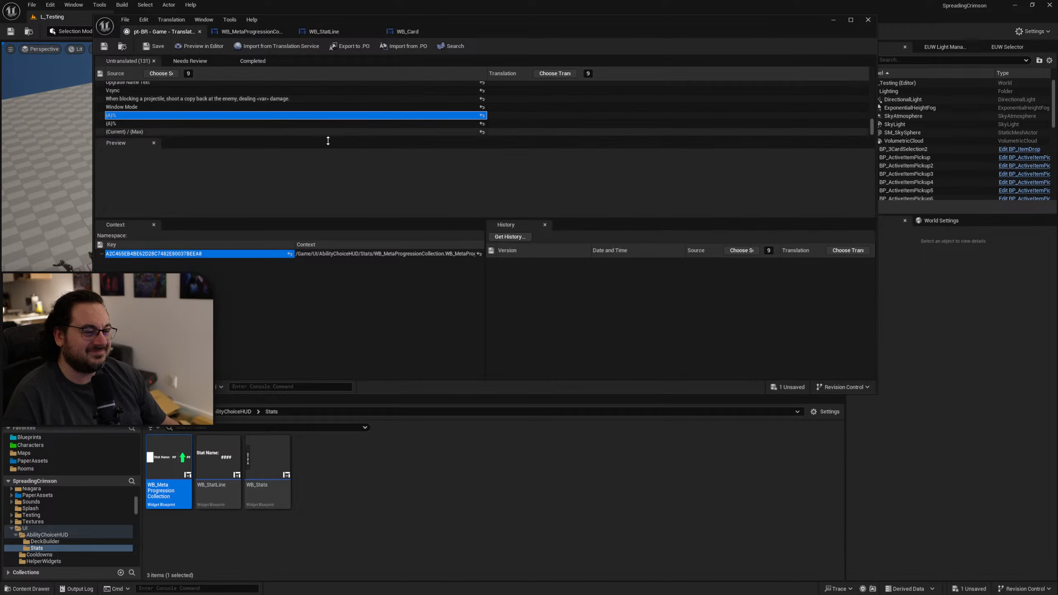
{"action": "left_click", "coordinate": [170, 124]}
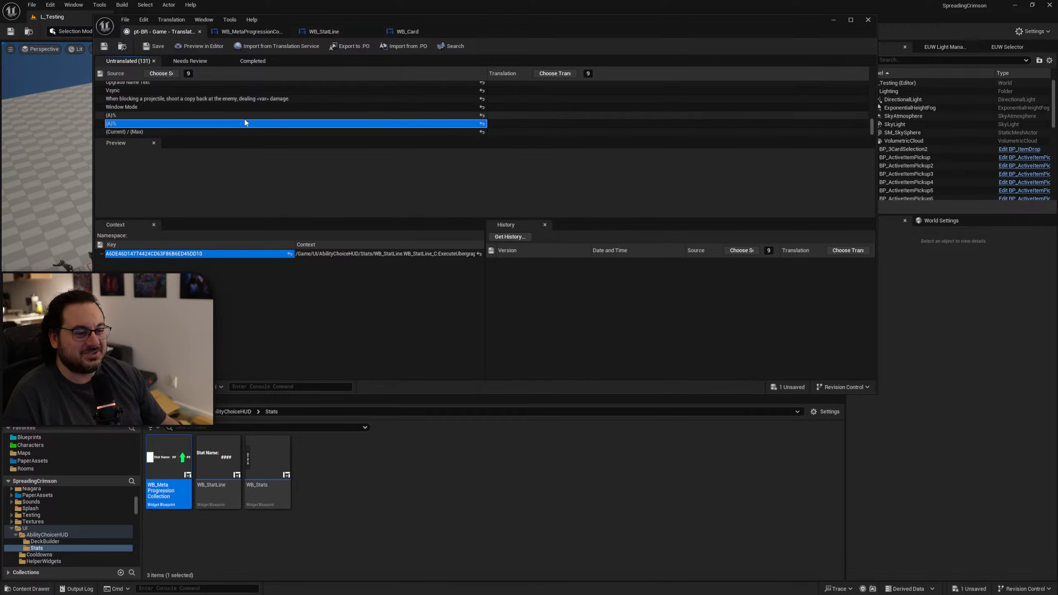
{"action": "left_click", "coordinate": [186, 132]}
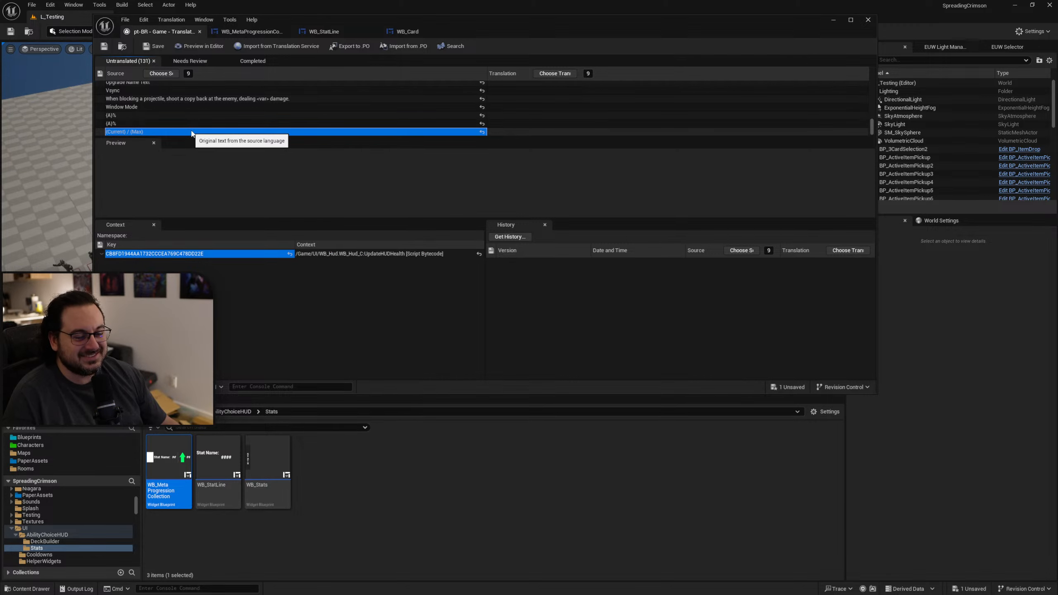
{"action": "left_click_drag", "start_coordinate": [531, 27], "coordinate": [530, 23]}
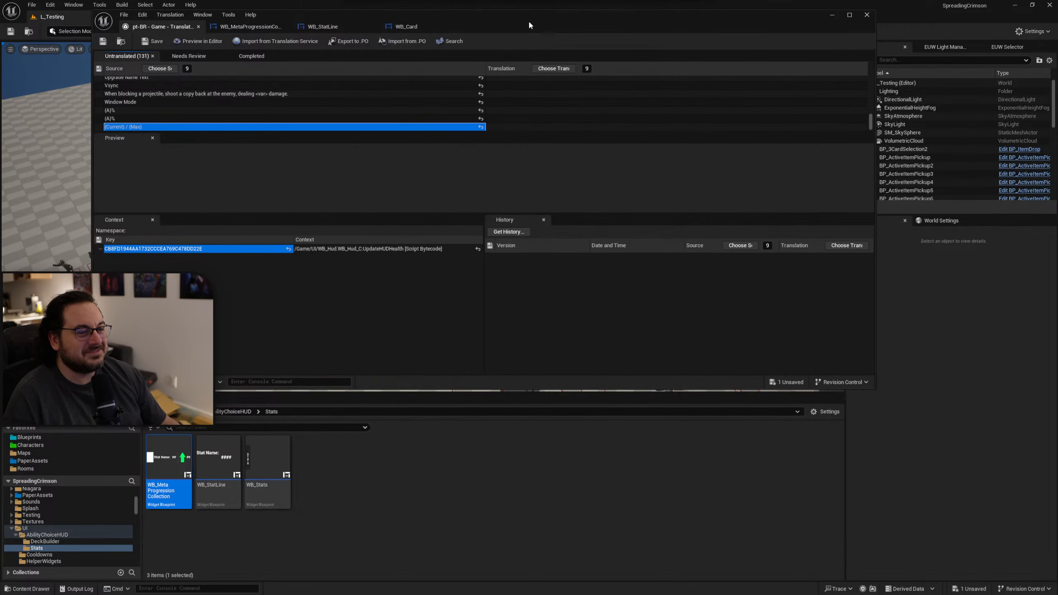
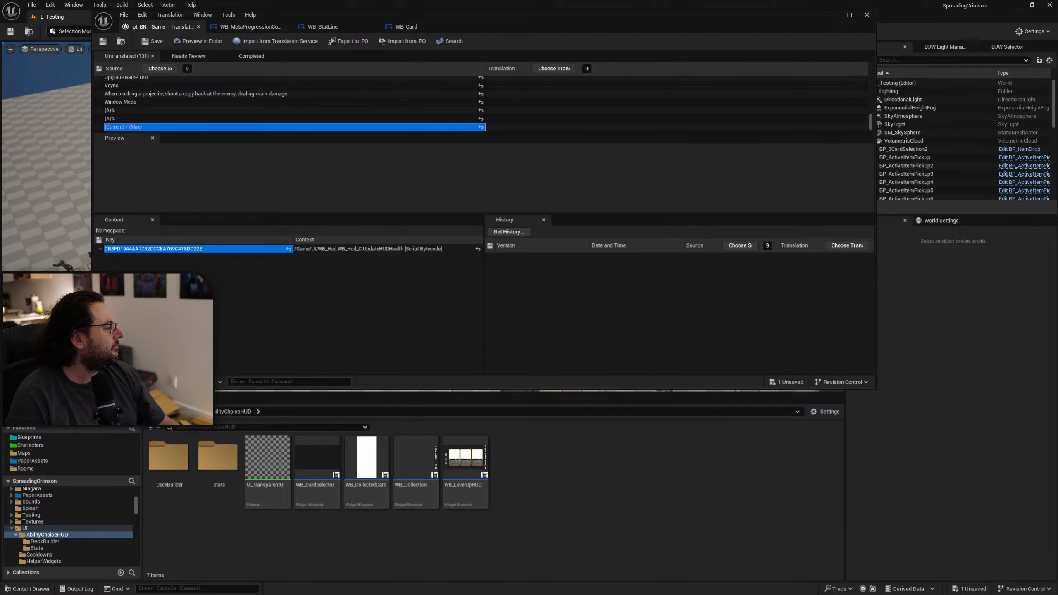
Switch to the browser and look through the live streams and videos of the Procedural Minds YouTube channel.
{"action": "key", "text": "alt+Tab"}
{"action": "double_click", "coordinate": [772, 77]}
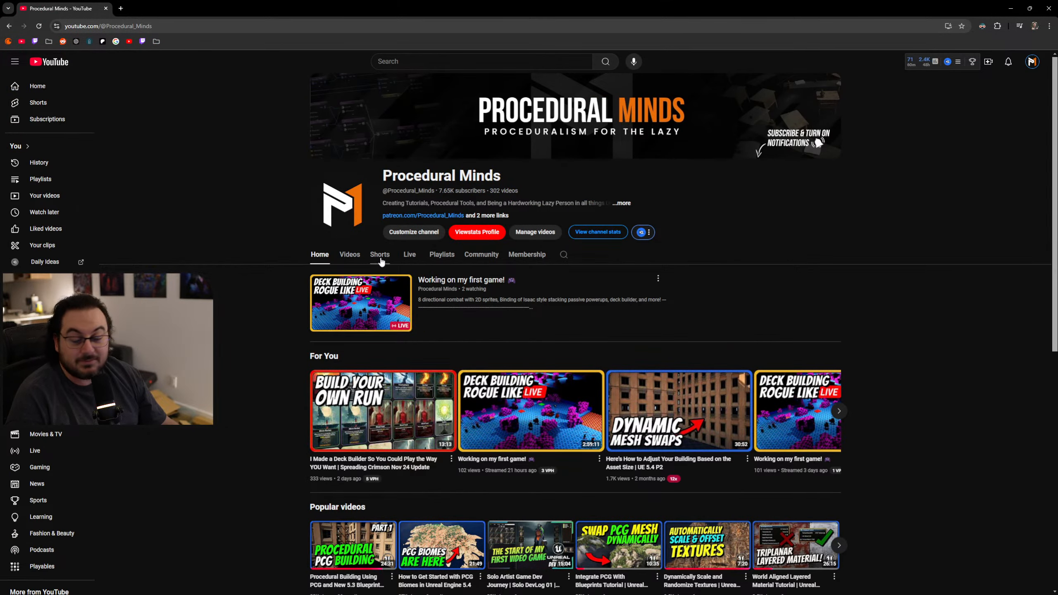
{"action": "left_click", "coordinate": [407, 259]}
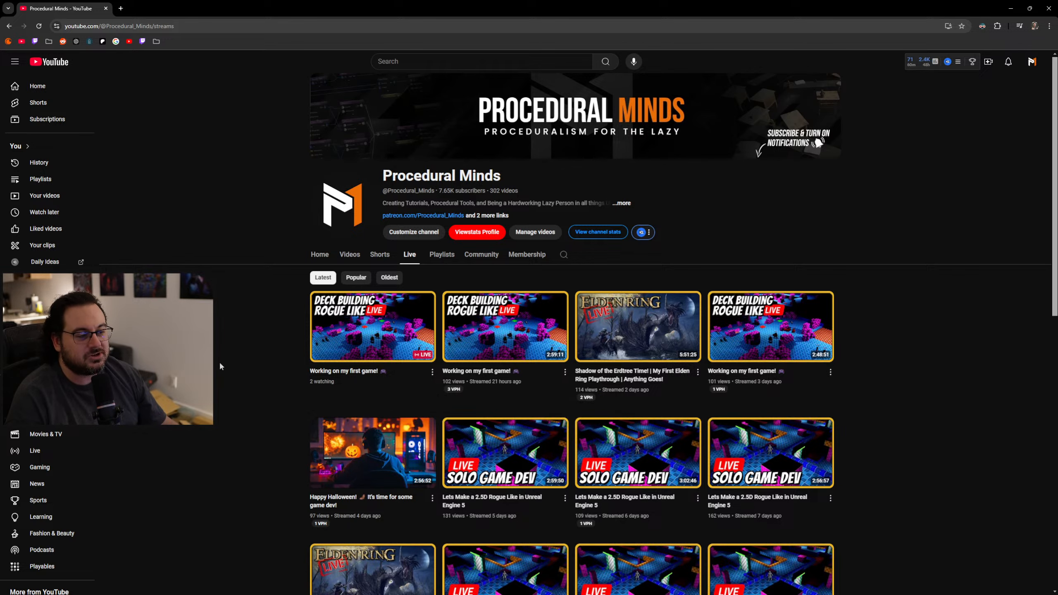
{"action": "left_click", "coordinate": [380, 256]}
{"action": "left_click", "coordinate": [352, 255]}
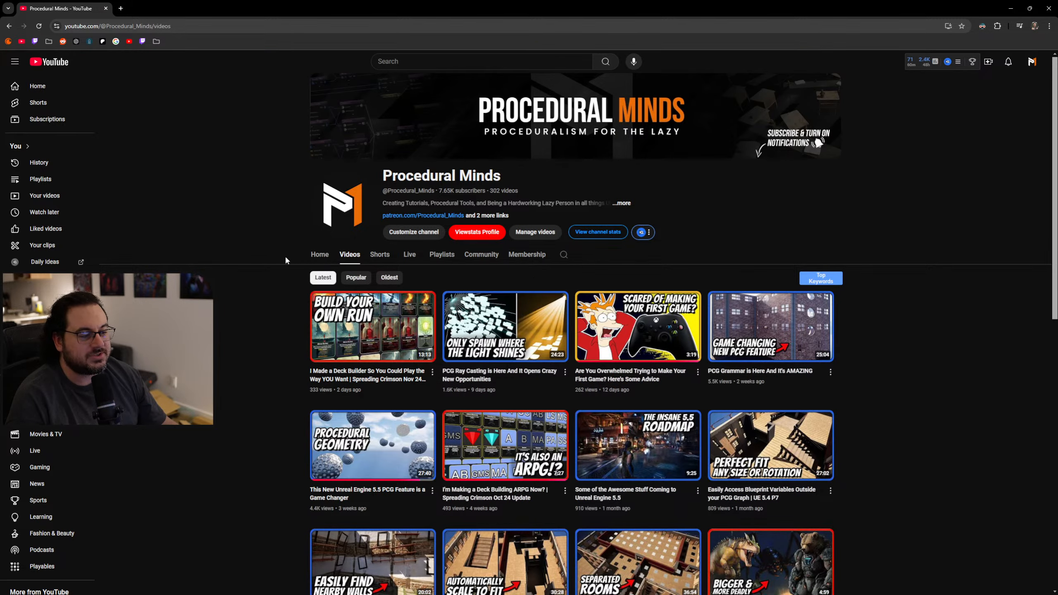
{"action": "scroll", "coordinate": [606, 271], "scroll_direction": "down", "scroll_amount": 5}
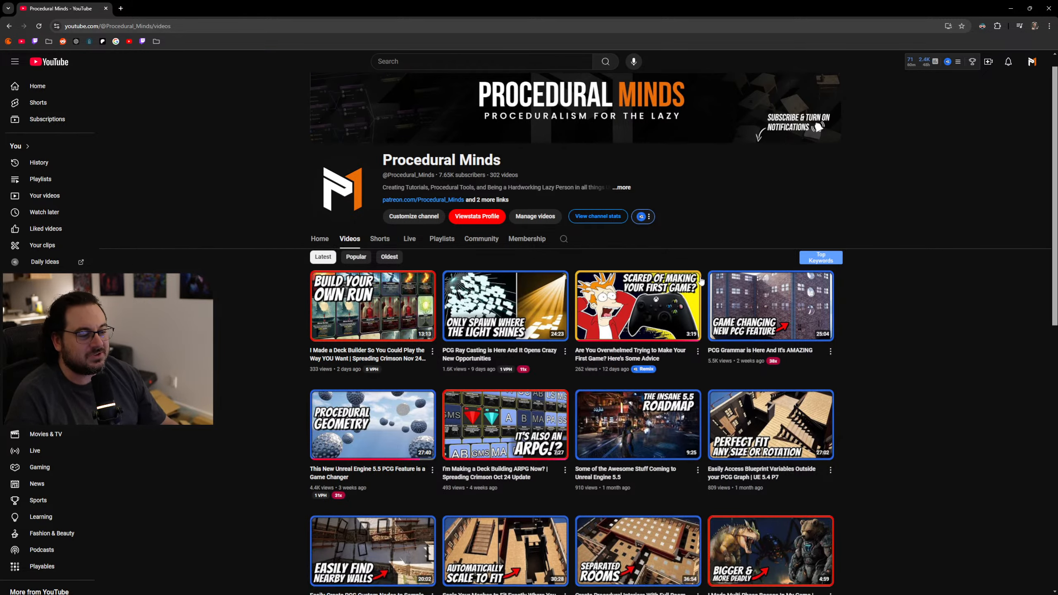
{"action": "scroll", "coordinate": [606, 271], "scroll_direction": "up", "scroll_amount": 3}
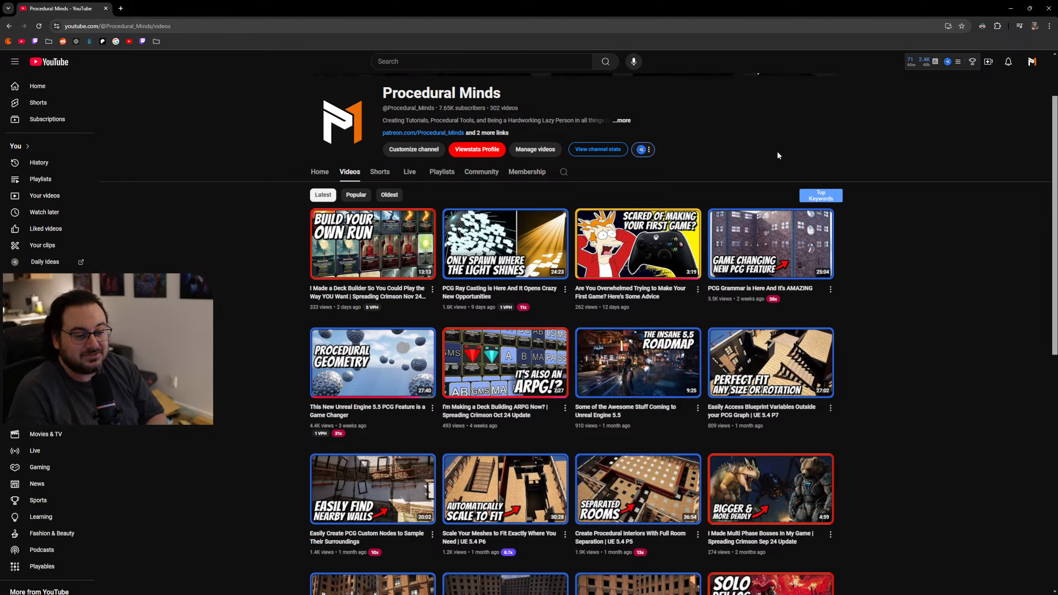
{"action": "mouse_move", "coordinate": [621, 382]}
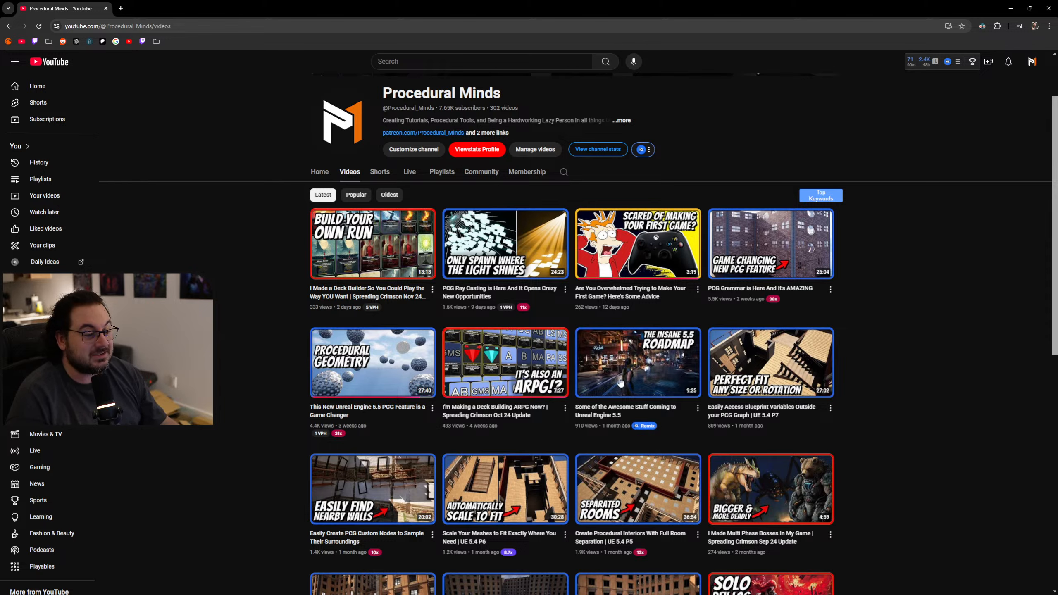
{"action": "mouse_move", "coordinate": [330, 284]}
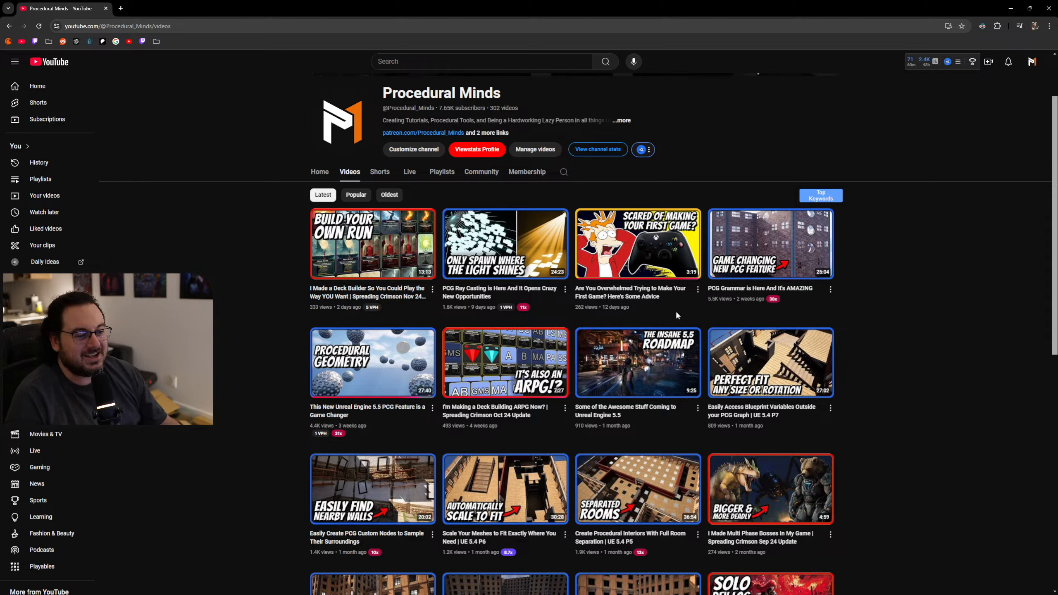
{"action": "mouse_move", "coordinate": [646, 224]}
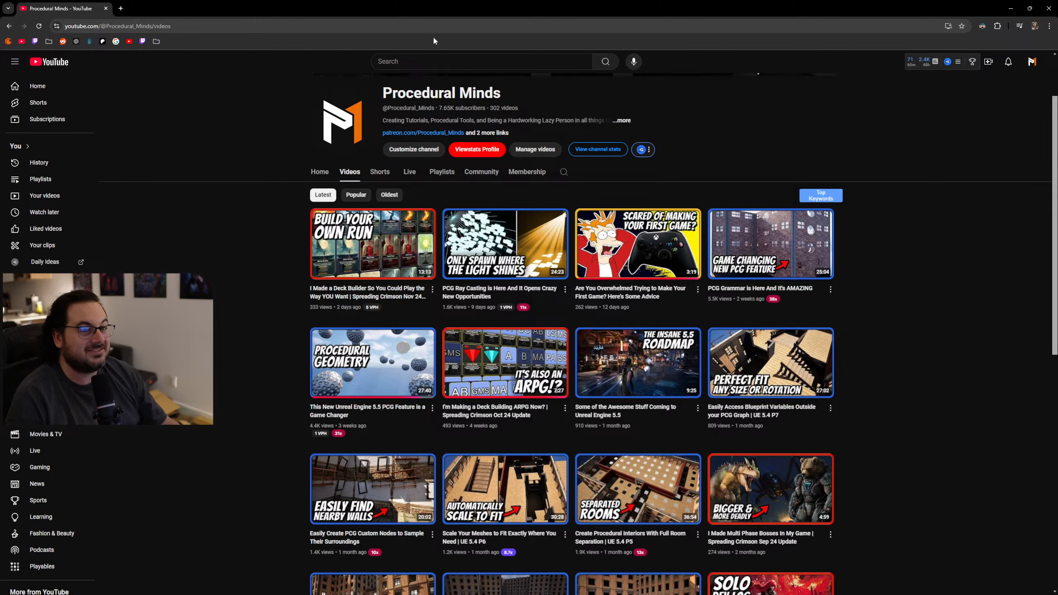
Return to Unreal Editor and open the WB_Hud widget from the UI folder.
{"action": "left_click_drag", "start_coordinate": [41, 6], "coordinate": [167, 594]}
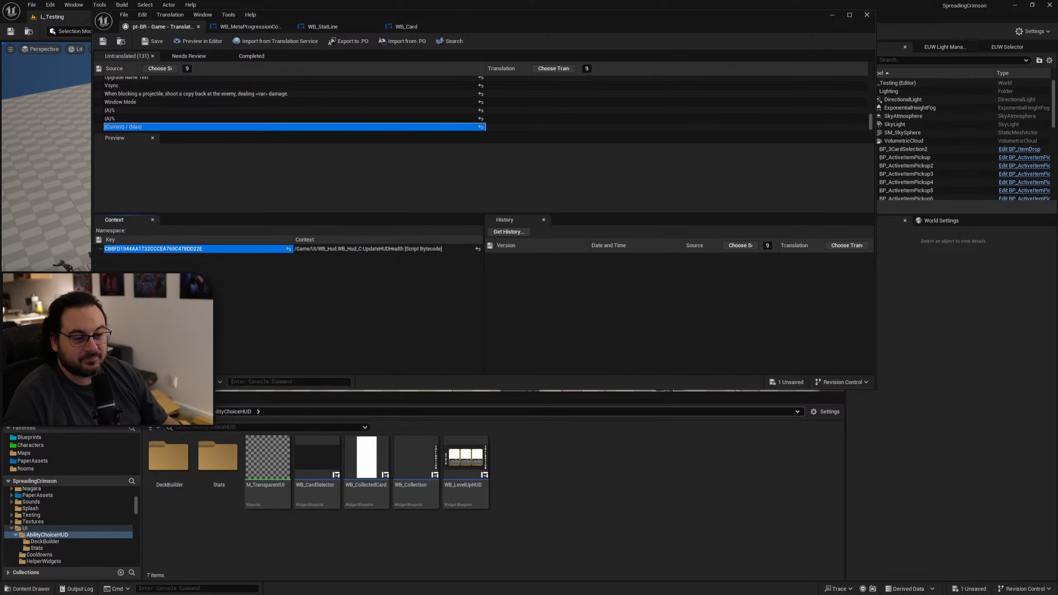
{"action": "left_click", "coordinate": [192, 411]}
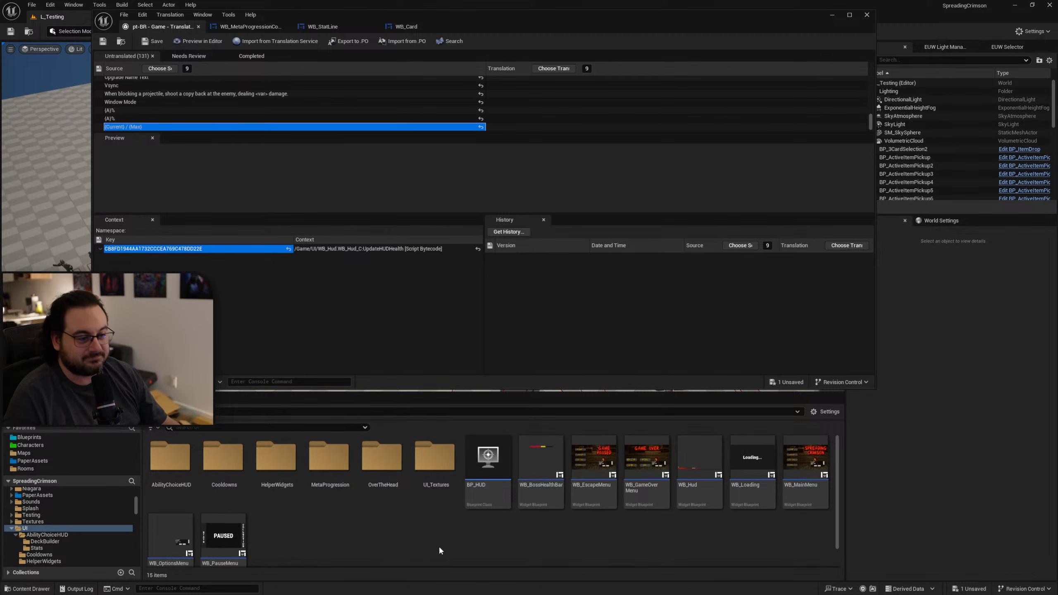
{"action": "double_click", "coordinate": [702, 502]}
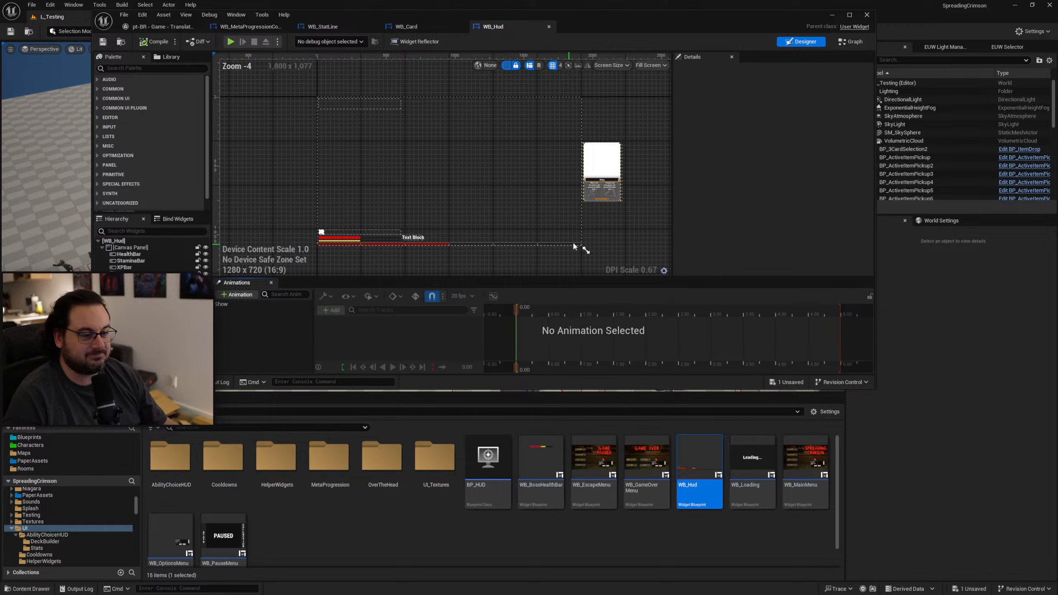
Exclude the Health_Text text block beside the health bar from localization, and compile and save WB_Hud.
{"action": "scroll", "coordinate": [358, 204], "scroll_direction": "up", "scroll_amount": 5}
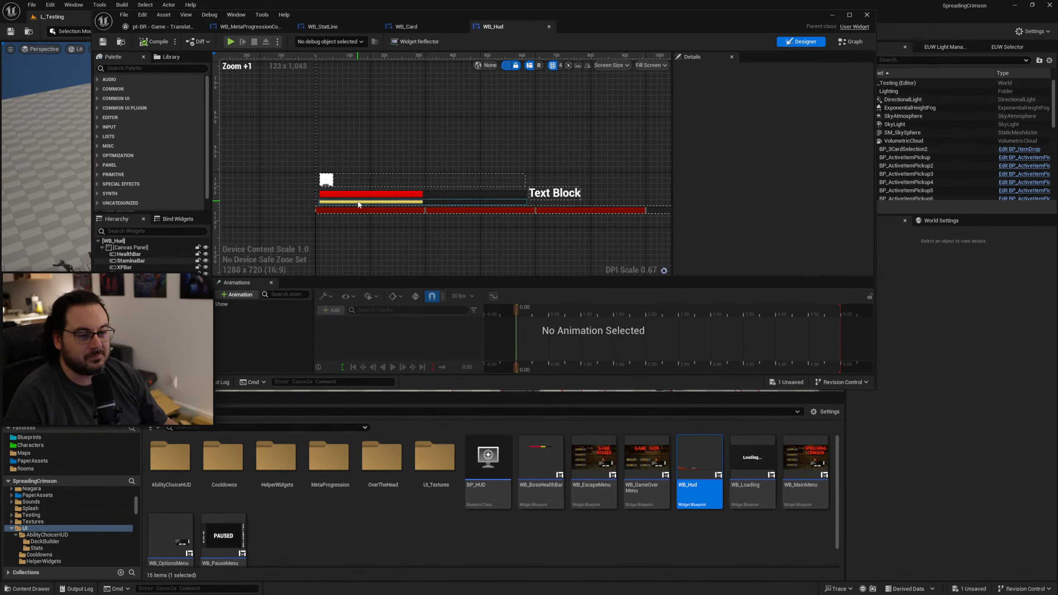
{"action": "scroll", "coordinate": [484, 201], "scroll_direction": "up", "scroll_amount": 4}
{"action": "left_click", "coordinate": [542, 198]}
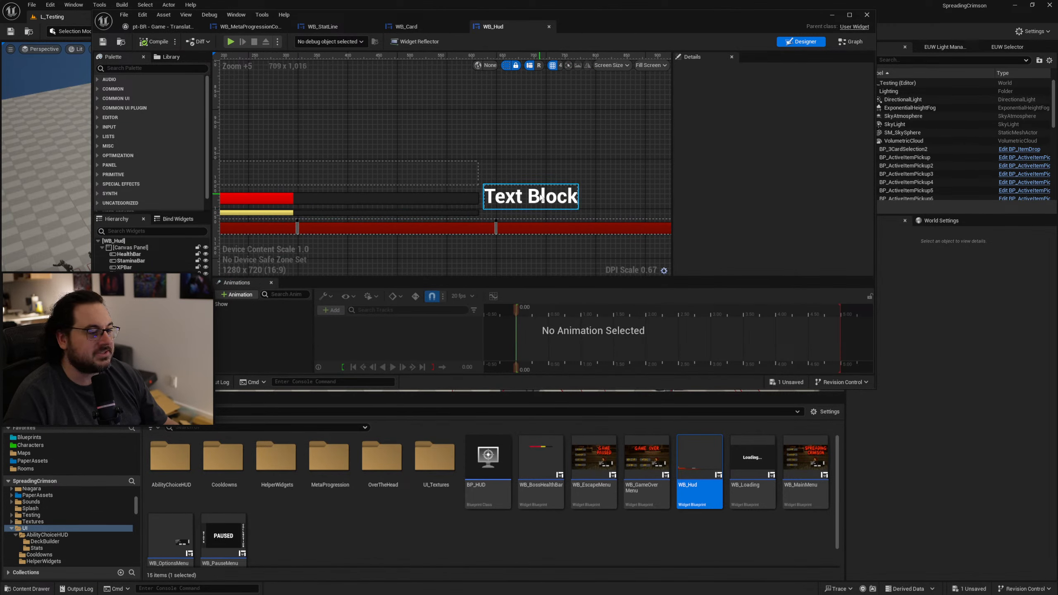
{"action": "left_click", "coordinate": [541, 198]}
{"action": "left_click", "coordinate": [814, 166]}
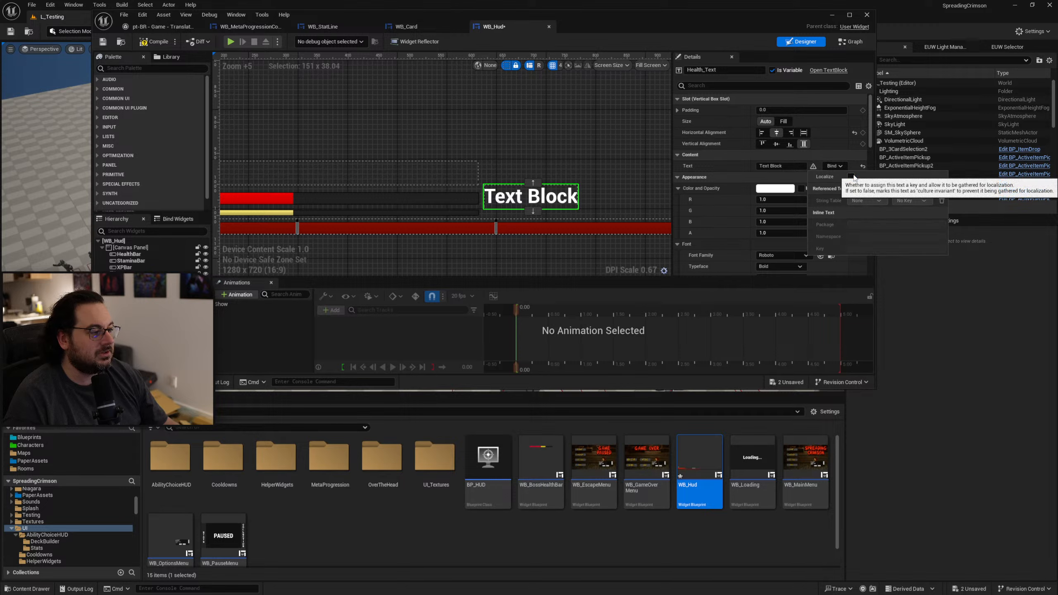
{"action": "right_click_drag", "start_coordinate": [593, 165], "coordinate": [542, 174]}
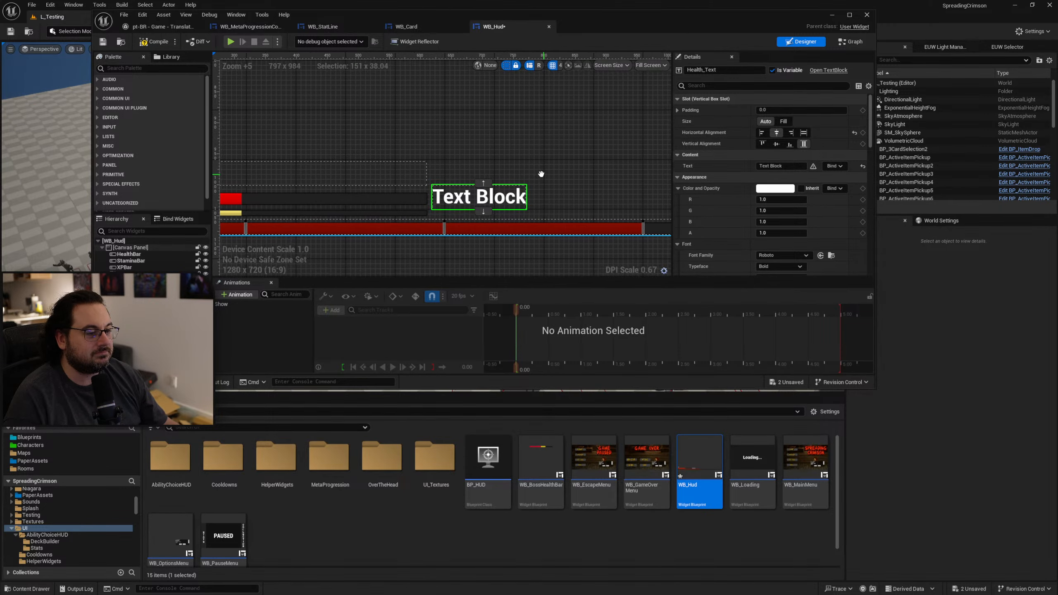
{"action": "scroll", "coordinate": [535, 174], "scroll_direction": "down", "scroll_amount": 4}
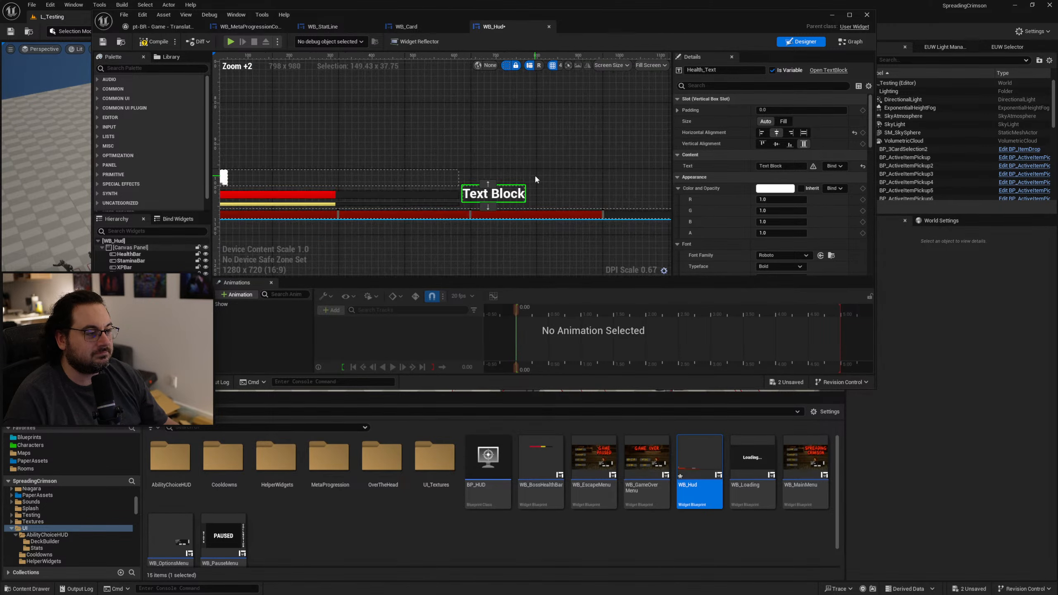
{"action": "left_click", "coordinate": [155, 41]}
{"action": "left_click", "coordinate": [103, 41]}
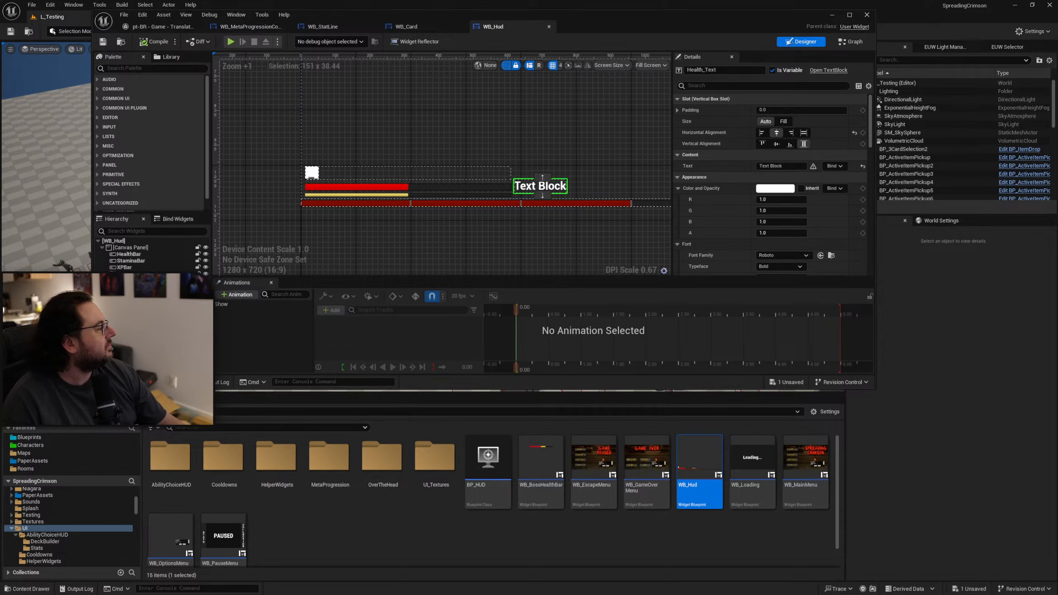
Bring up the channel's video list in YouTube Studio and divide 103 likes by 1627 views in Calculator.
{"action": "left_click_drag", "start_coordinate": [0, 175], "coordinate": [663, 52]}
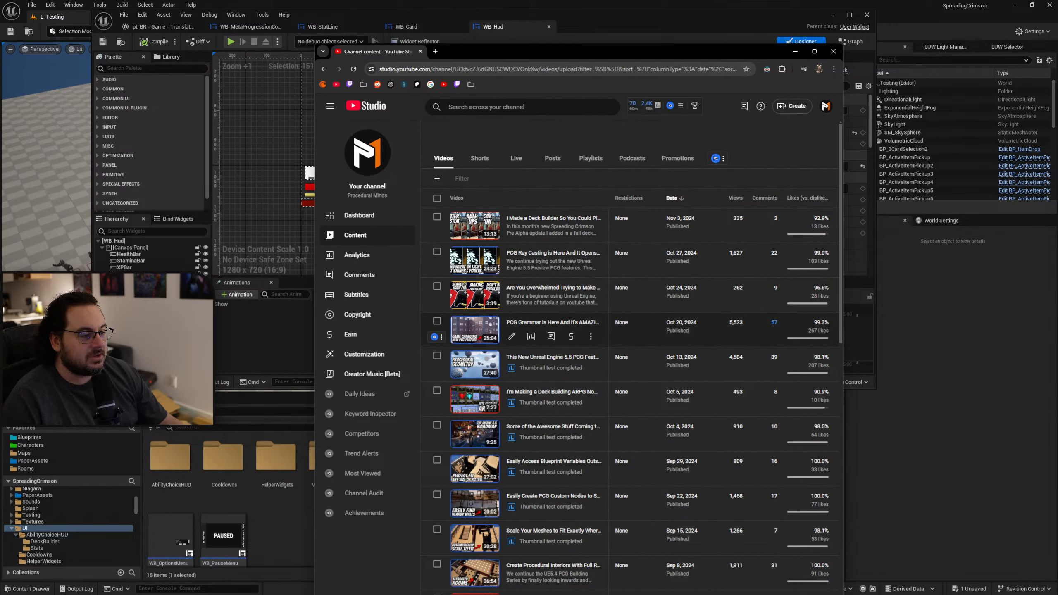
{"action": "mouse_move", "coordinate": [697, 295]}
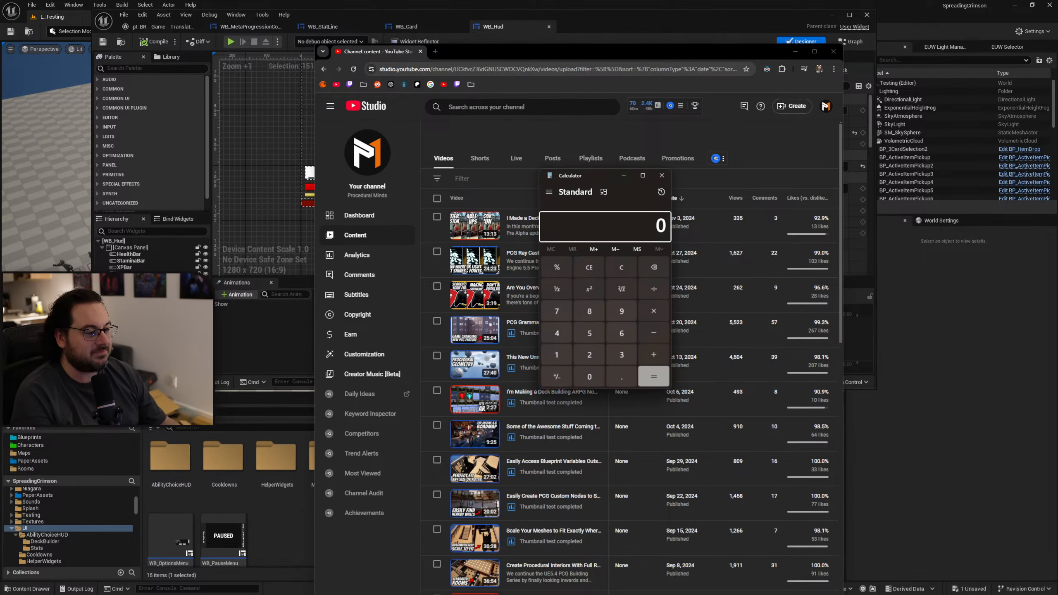
{"action": "left_click_drag", "start_coordinate": [598, 182], "coordinate": [300, 176]}
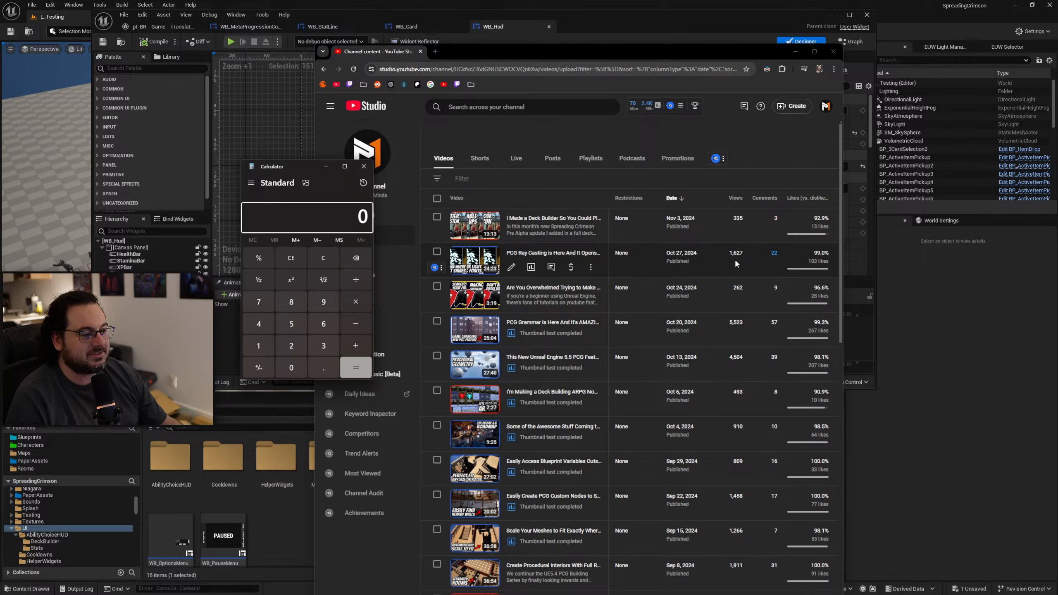
{"action": "type", "text": "103"}
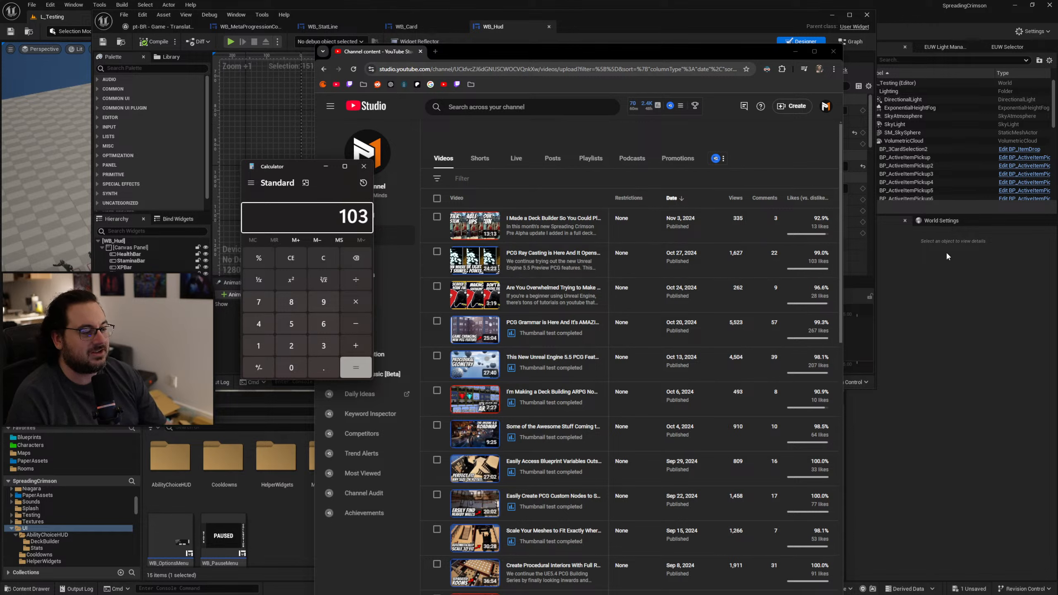
{"action": "type", "text": "/1627"}
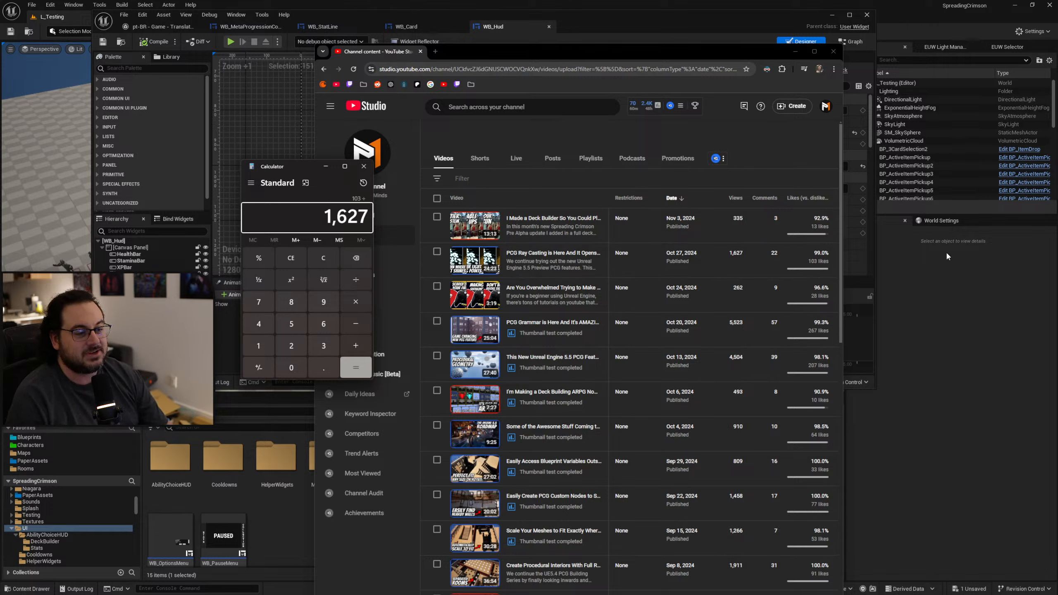
{"action": "key", "text": "Return"}
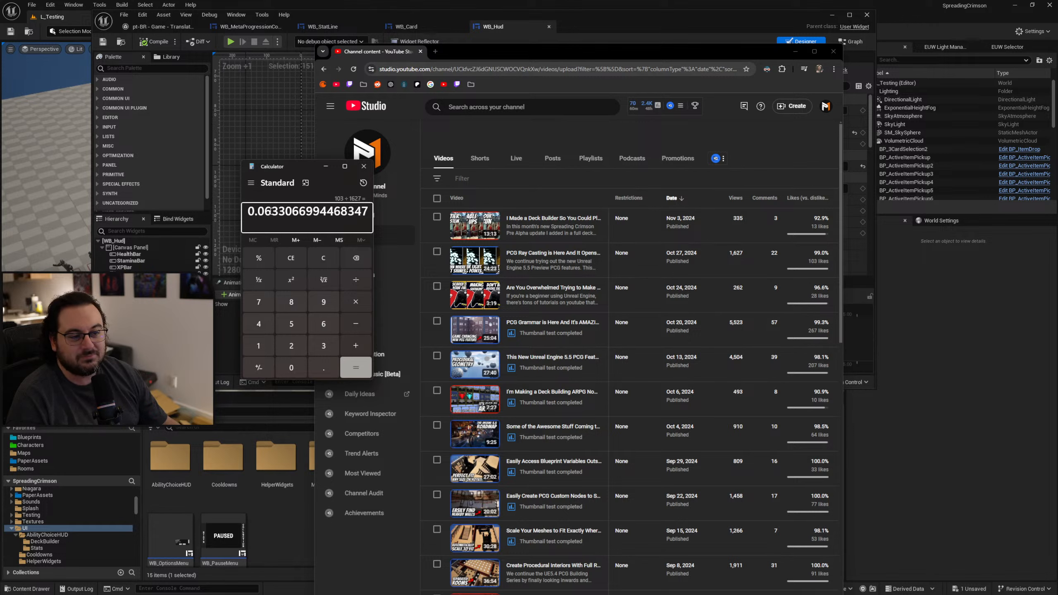
{"action": "left_click_drag", "start_coordinate": [266, 213], "coordinate": [271, 214]}
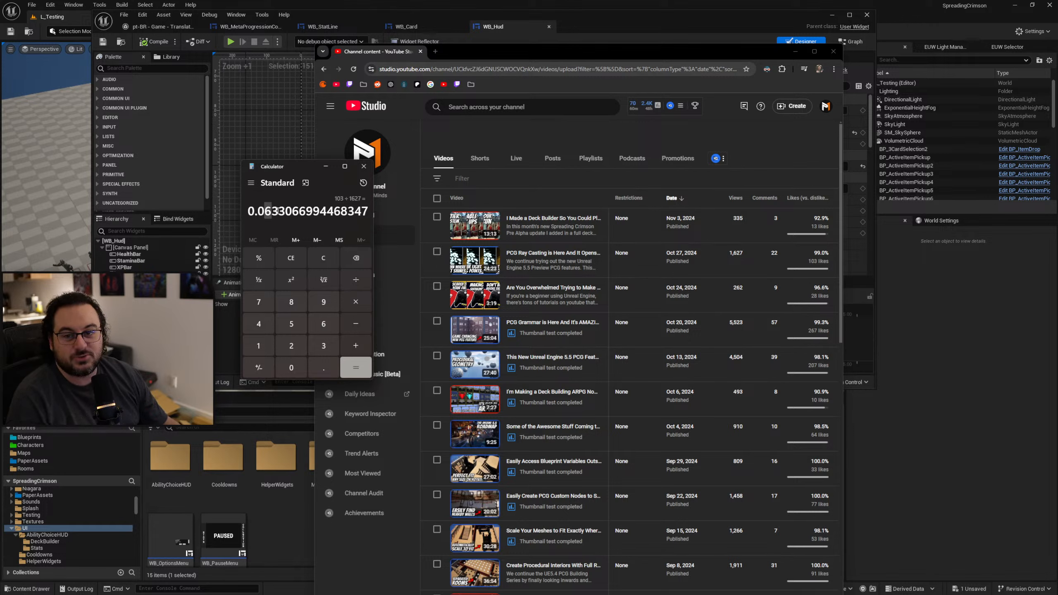
{"action": "left_click", "coordinate": [283, 213]}
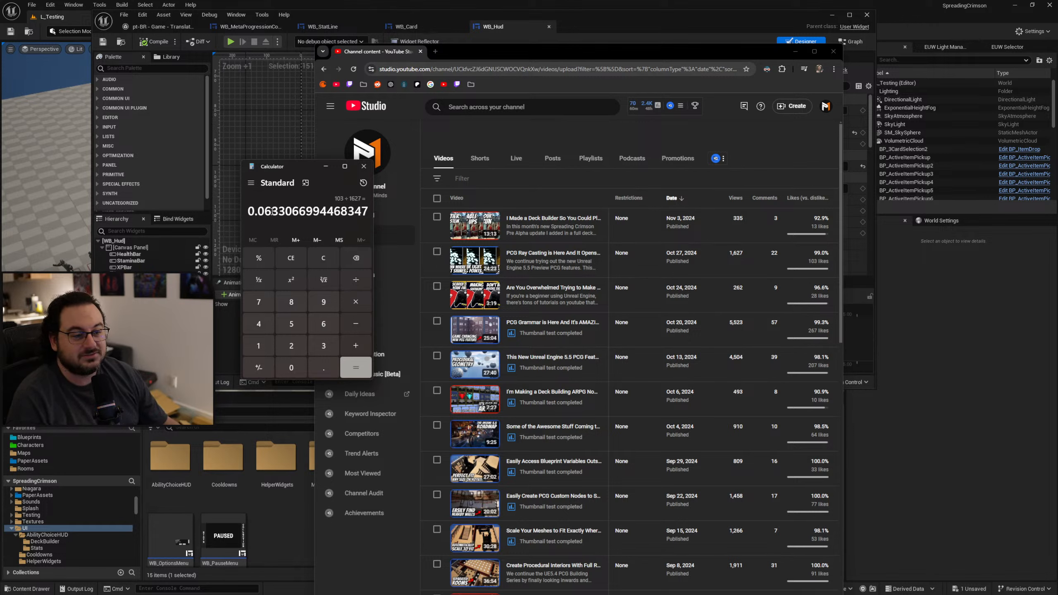
{"action": "left_click_drag", "start_coordinate": [285, 213], "coordinate": [265, 213]}
{"action": "left_click", "coordinate": [287, 211]}
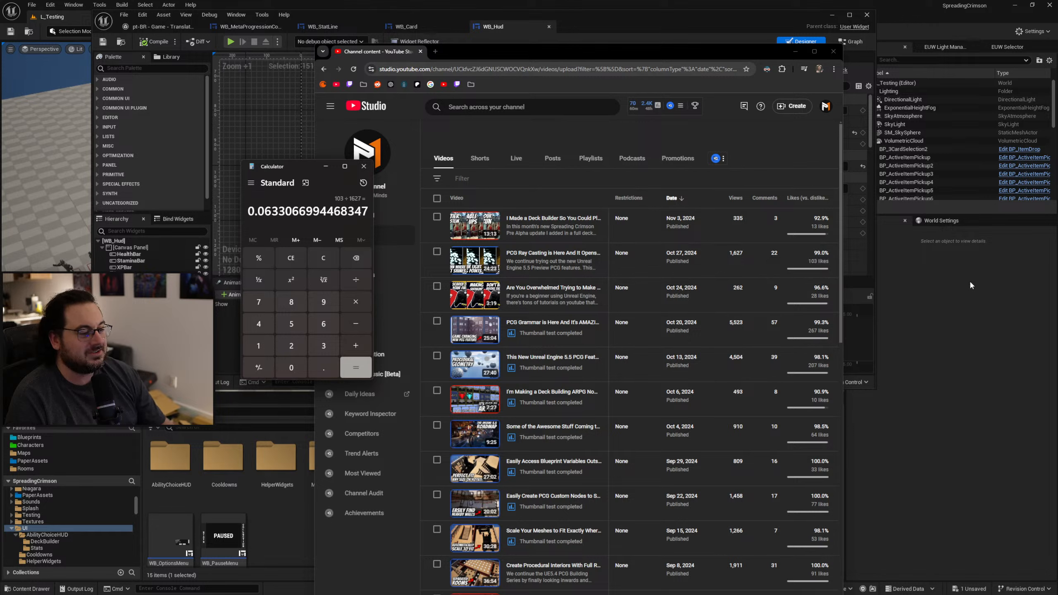
Divide 28 by 262 in Calculator, close it and move the YouTube Studio window out of the way.
{"action": "type", "text": "28/"}
{"action": "type", "text": "262"}
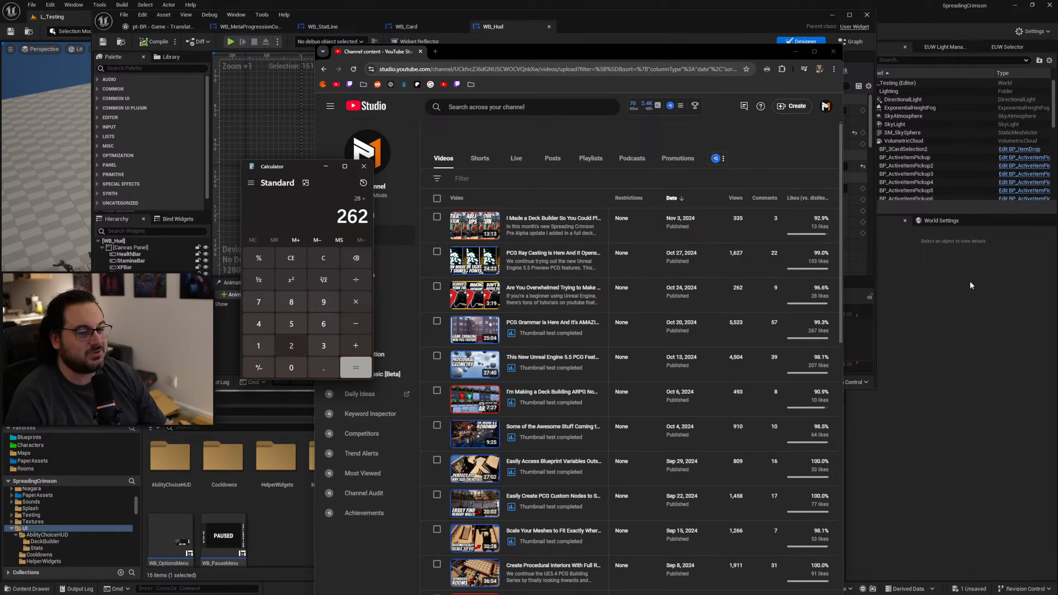
{"action": "key", "text": "Return"}
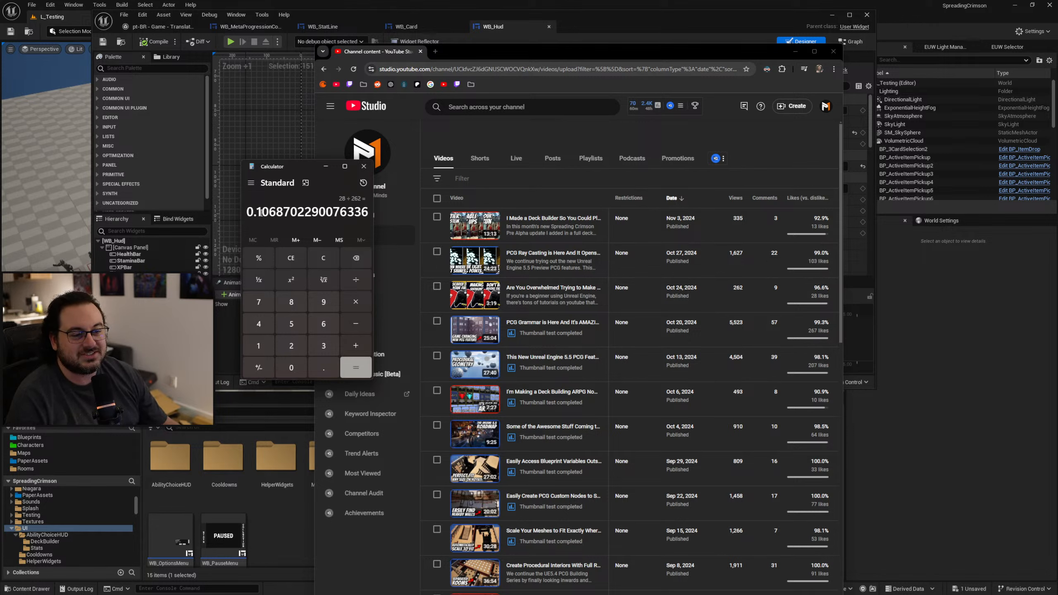
{"action": "left_click_drag", "start_coordinate": [256, 212], "coordinate": [277, 212]}
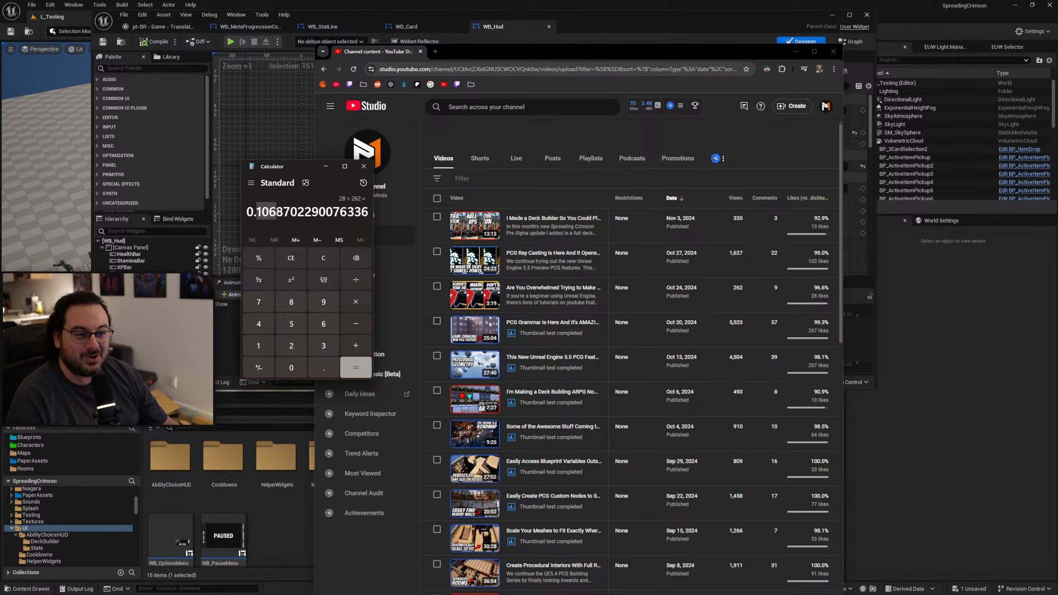
{"action": "left_click", "coordinate": [370, 169]}
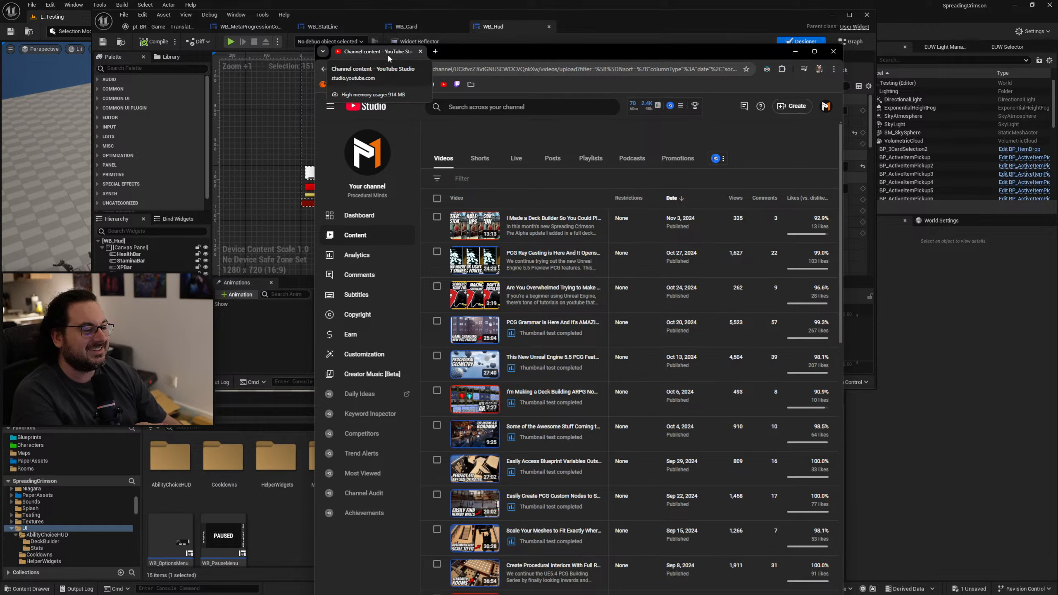
{"action": "mouse_move", "coordinate": [823, 226]}
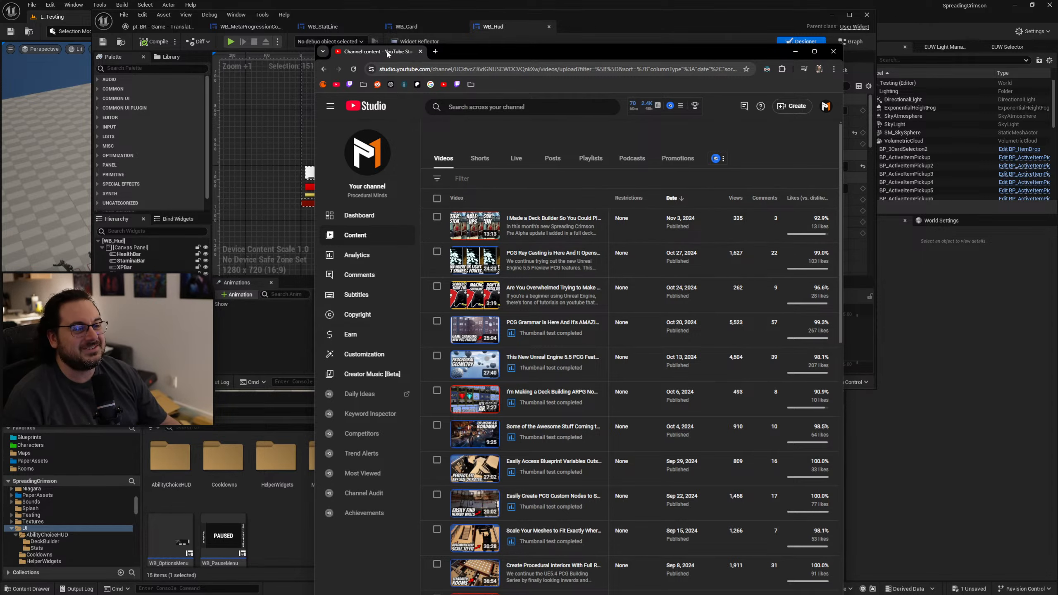
{"action": "left_click_drag", "start_coordinate": [387, 52], "coordinate": [1057, 59]}
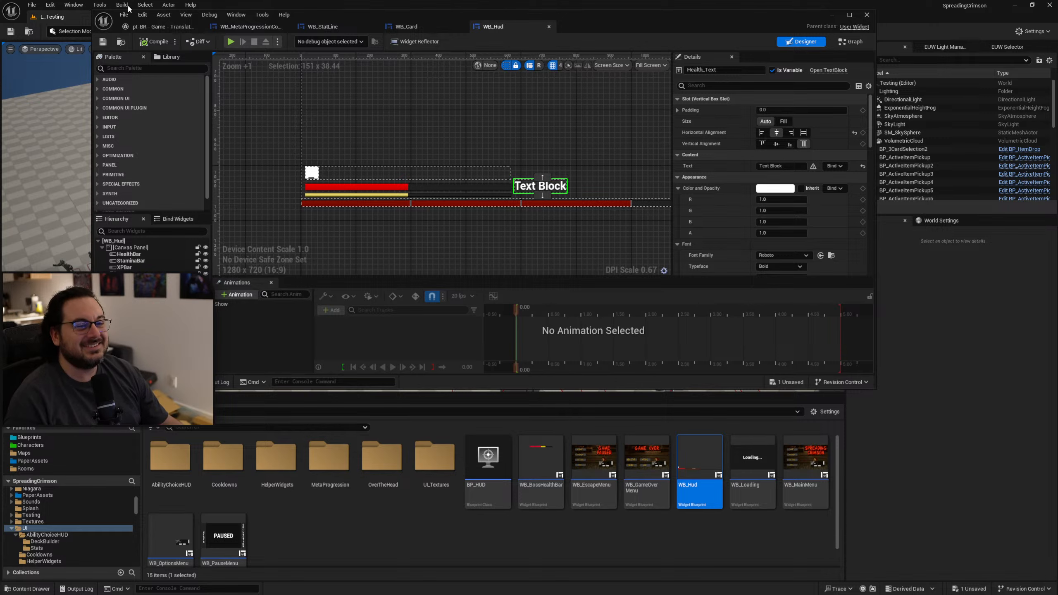
Close the translation editor window with its widget tabs and gather the Game target's text again, saving the E_DeckCardMode asset.
{"action": "left_click", "coordinate": [162, 26]}
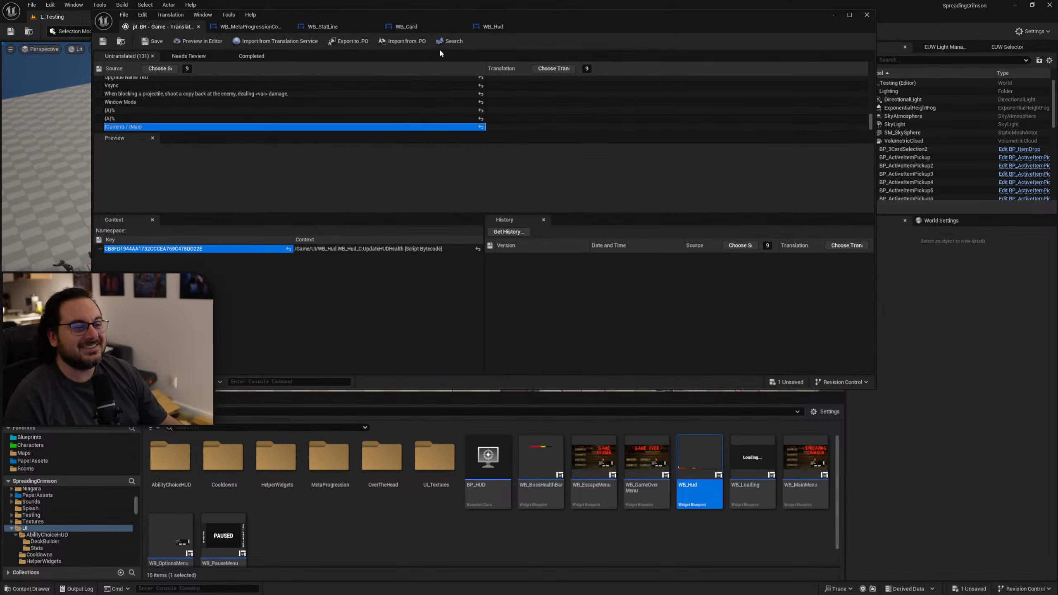
{"action": "left_click", "coordinate": [867, 15]}
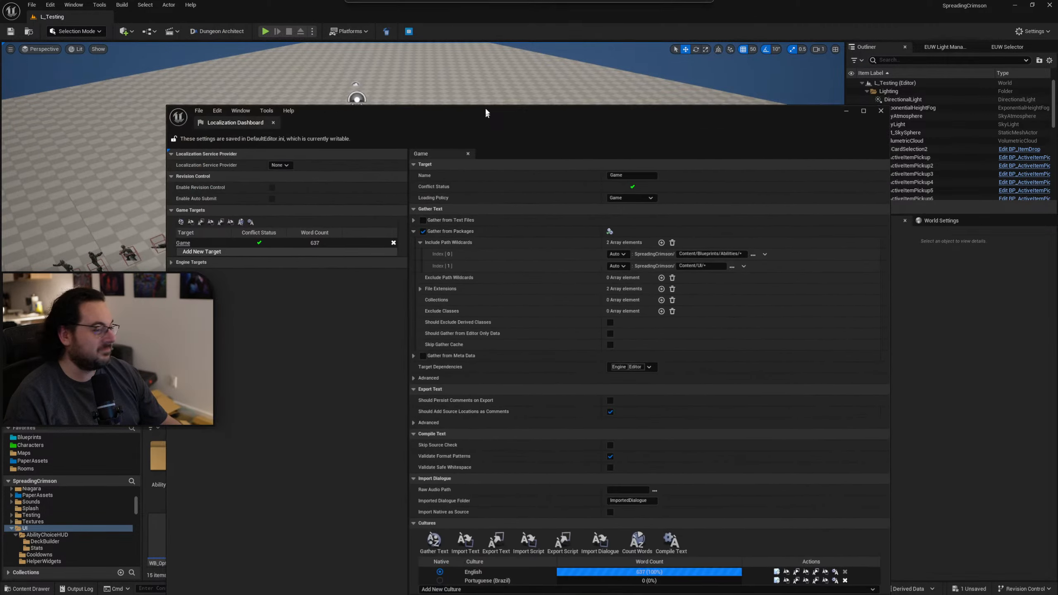
{"action": "left_click", "coordinate": [445, 498]}
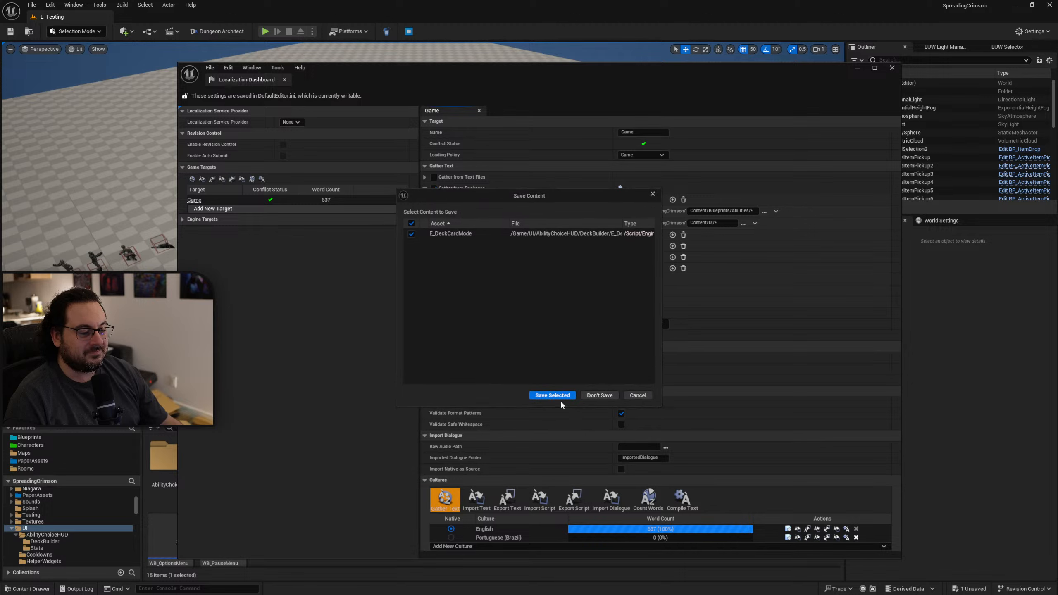
{"action": "left_click", "coordinate": [552, 394]}
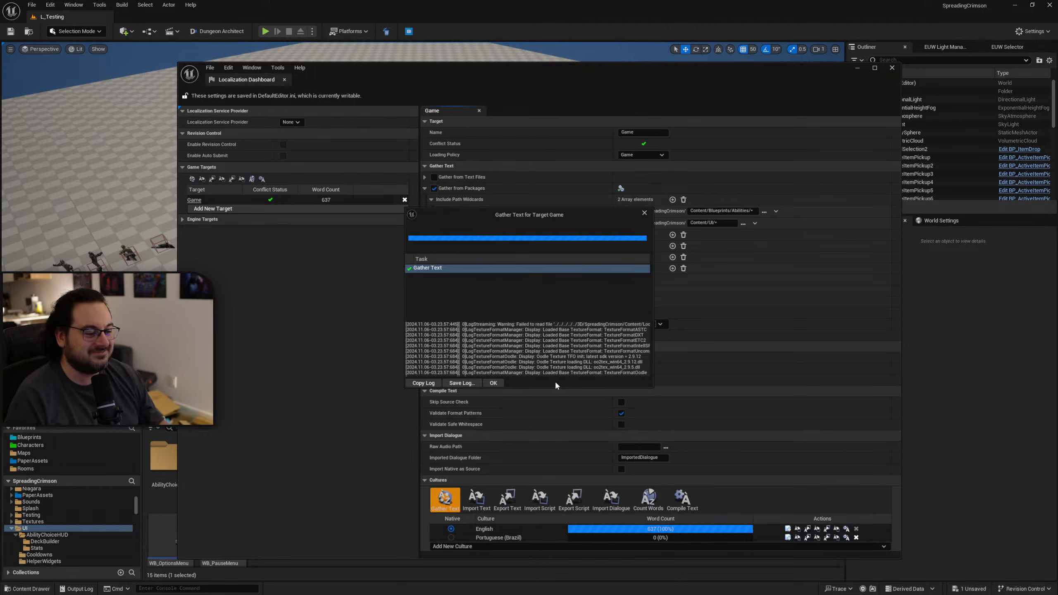
{"action": "left_click", "coordinate": [493, 383]}
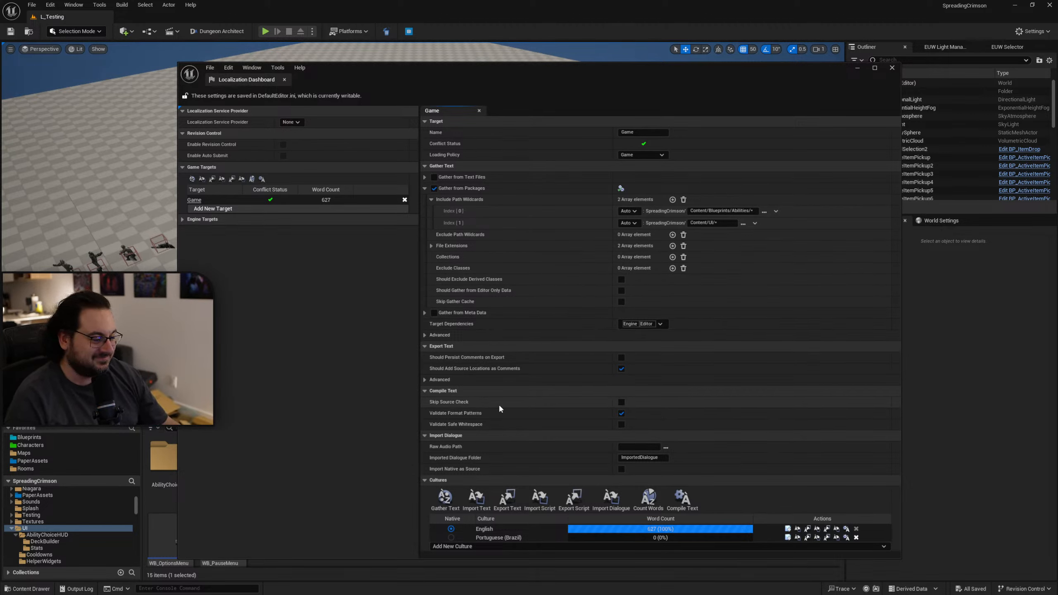
Open the Portuguese (Brazil) translations for editing, look through the untranslated source texts and maximize the translation editor window.
{"action": "left_click", "coordinate": [788, 538]}
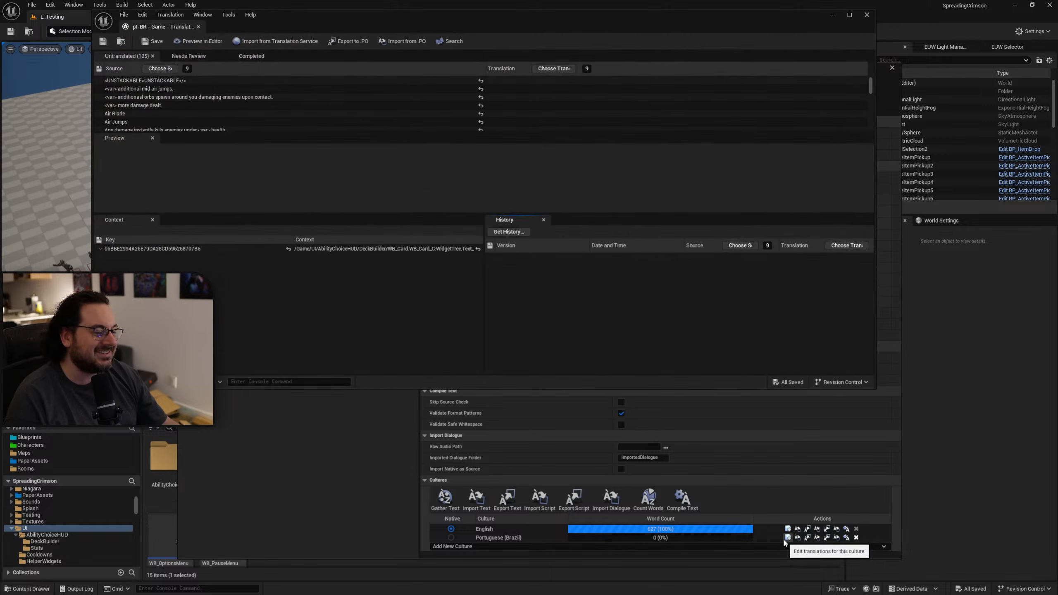
{"action": "scroll", "coordinate": [209, 96], "scroll_direction": "down", "scroll_amount": 3}
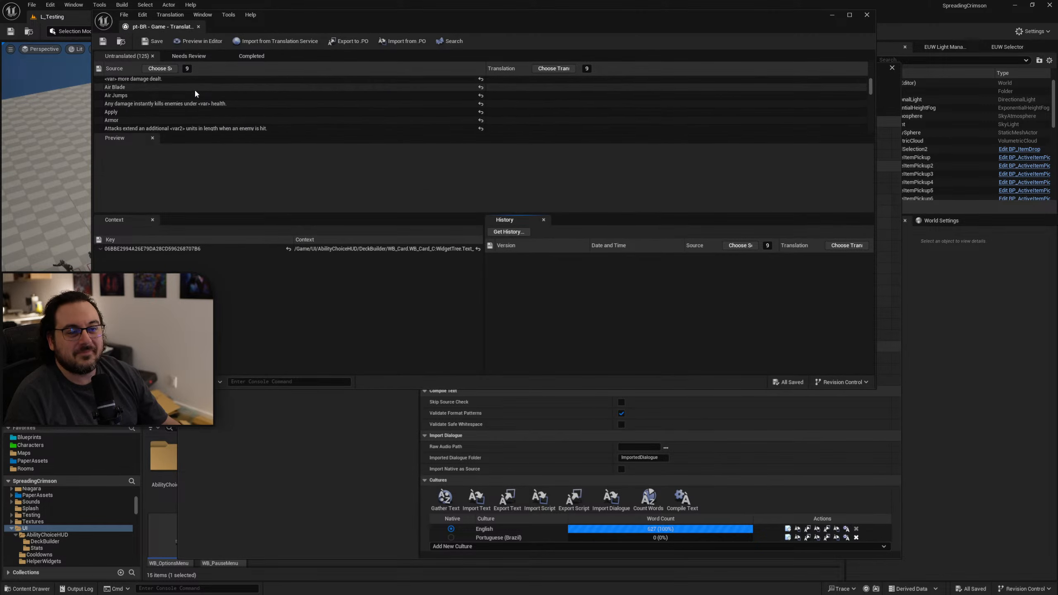
{"action": "scroll", "coordinate": [234, 100], "scroll_direction": "down", "scroll_amount": 2}
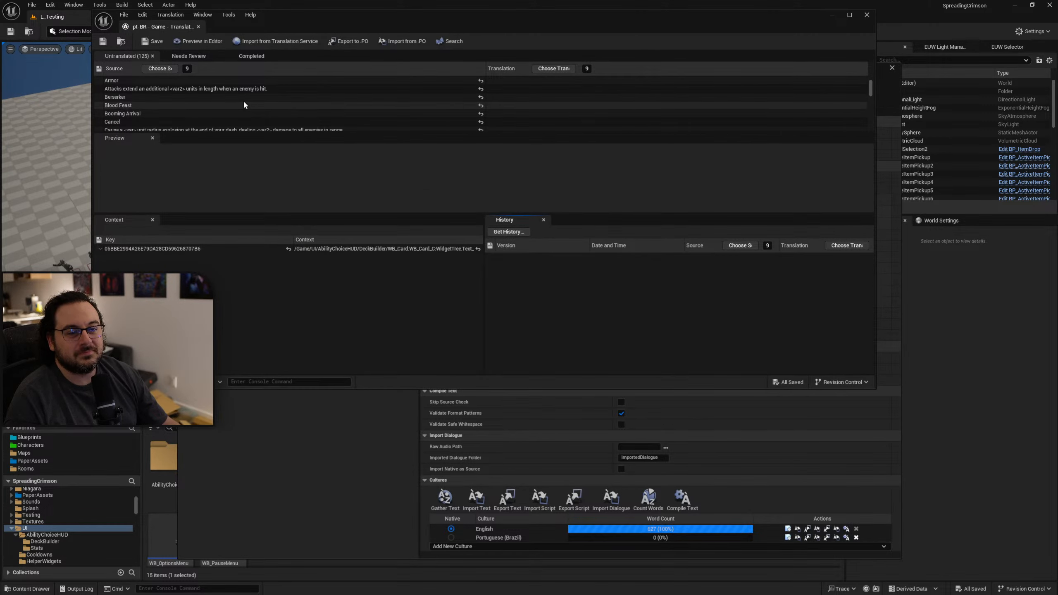
{"action": "scroll", "coordinate": [244, 104], "scroll_direction": "up", "scroll_amount": 5}
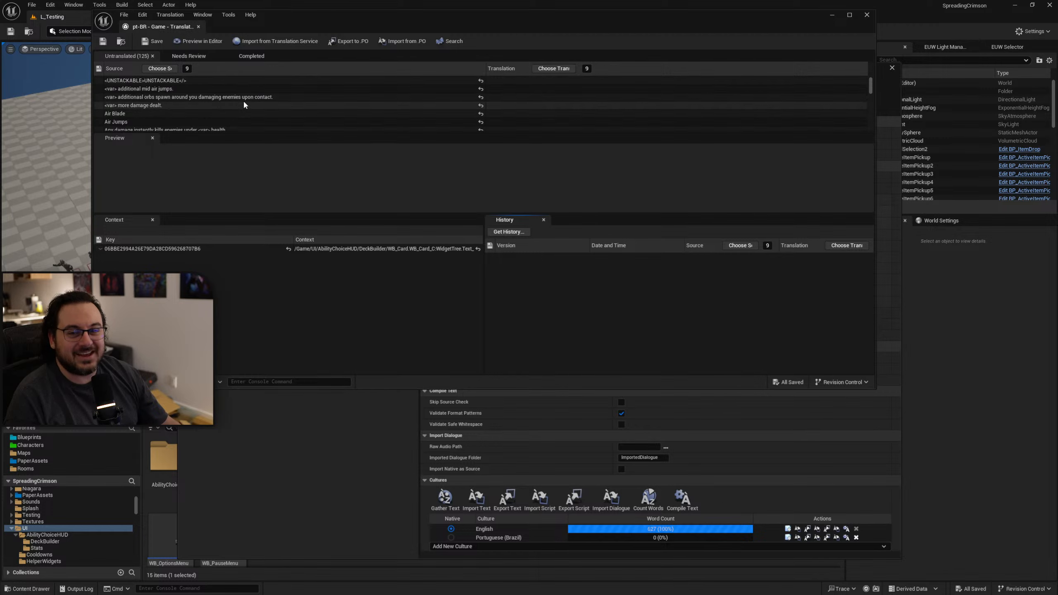
{"action": "double_click", "coordinate": [548, 23]}
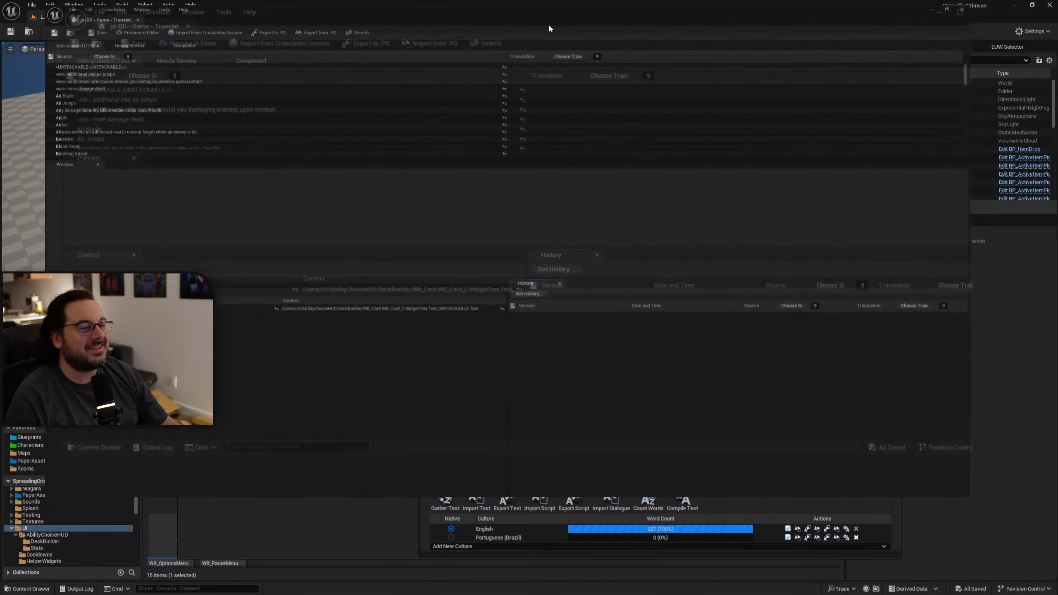
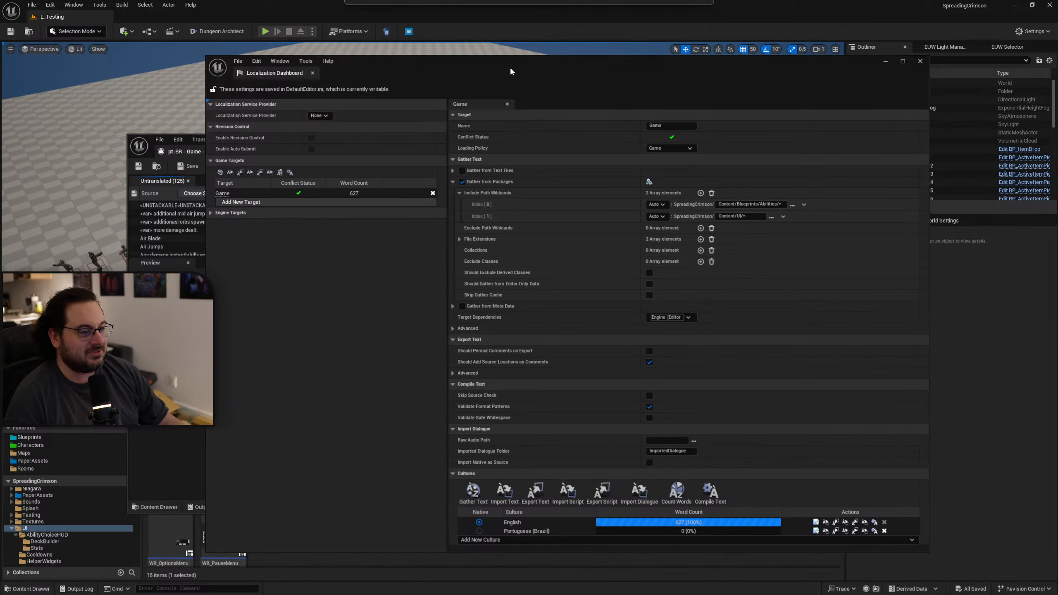
Bring the Portuguese (Brazil) translation editor in front of the Localization Dashboard and look over the untranslated source texts.
{"action": "left_click", "coordinate": [198, 147]}
{"action": "left_click_drag", "start_coordinate": [407, 152], "coordinate": [491, 158]}
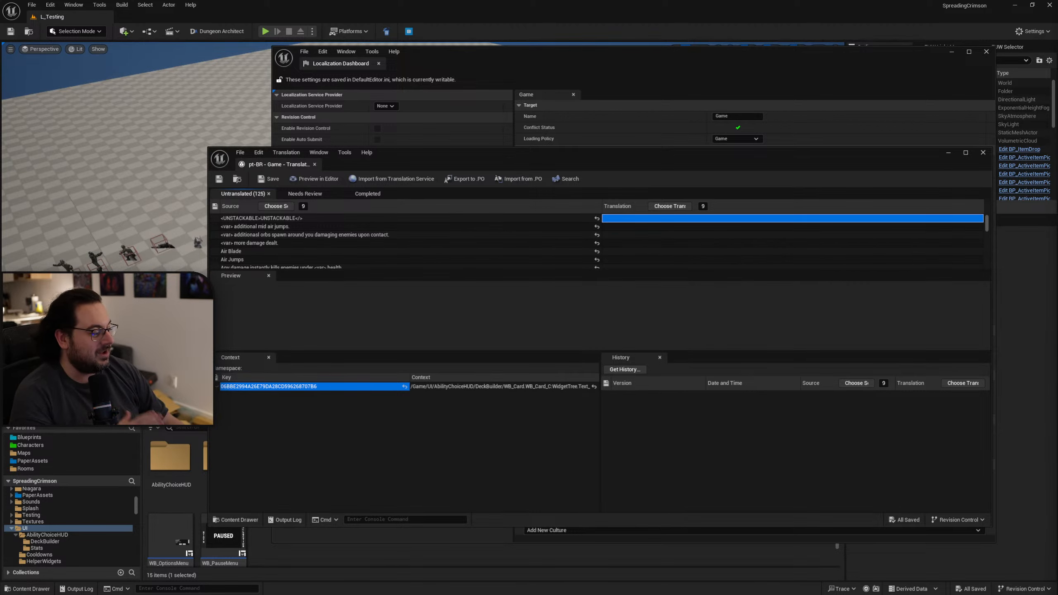
{"action": "left_click_drag", "start_coordinate": [624, 159], "coordinate": [604, 154]}
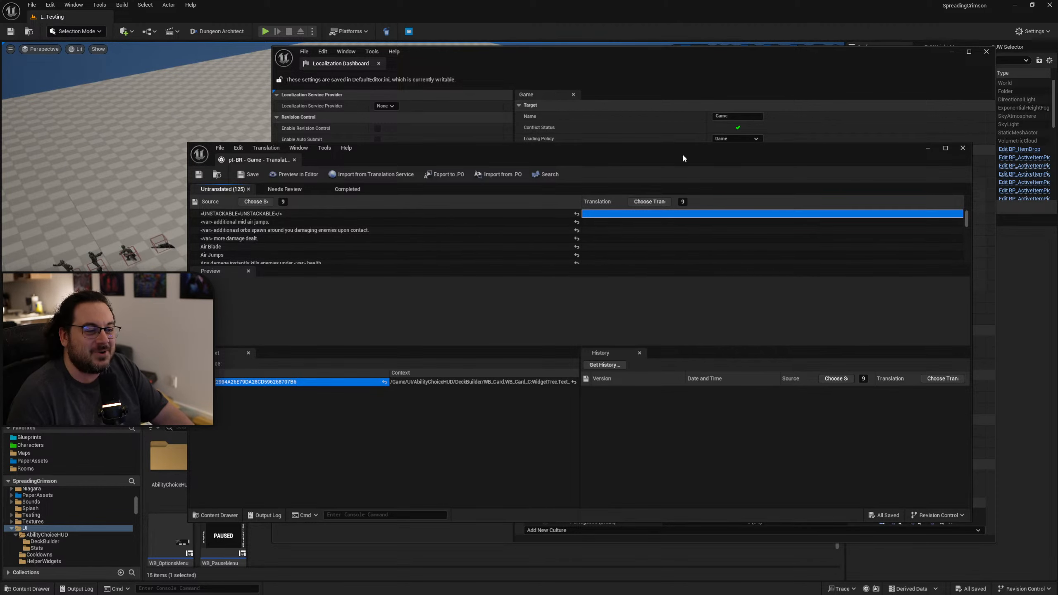
{"action": "left_click_drag", "start_coordinate": [683, 153], "coordinate": [651, 161]}
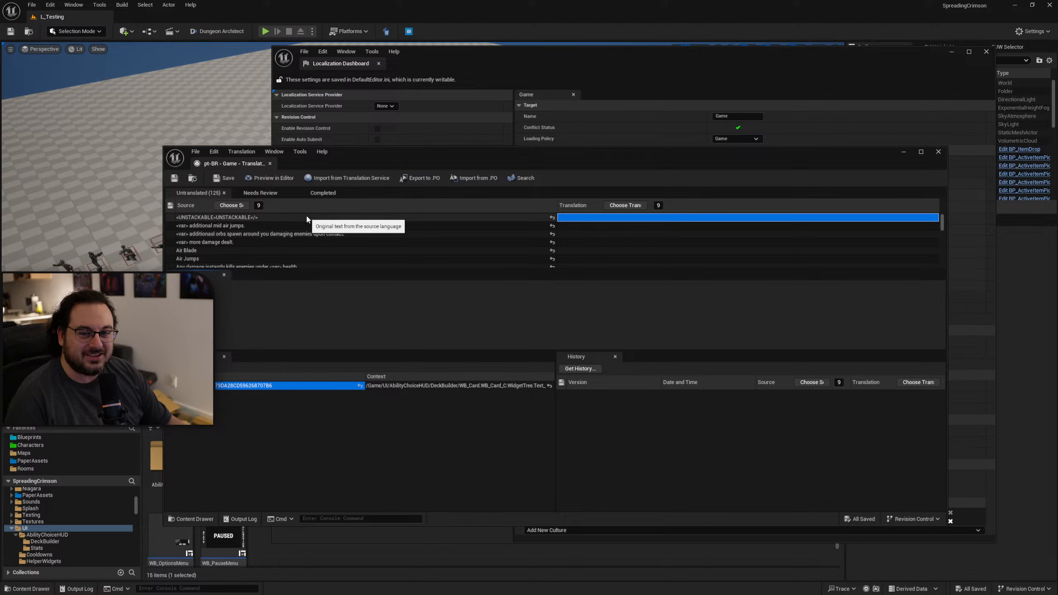
{"action": "scroll", "coordinate": [242, 234], "scroll_direction": "down", "scroll_amount": 3}
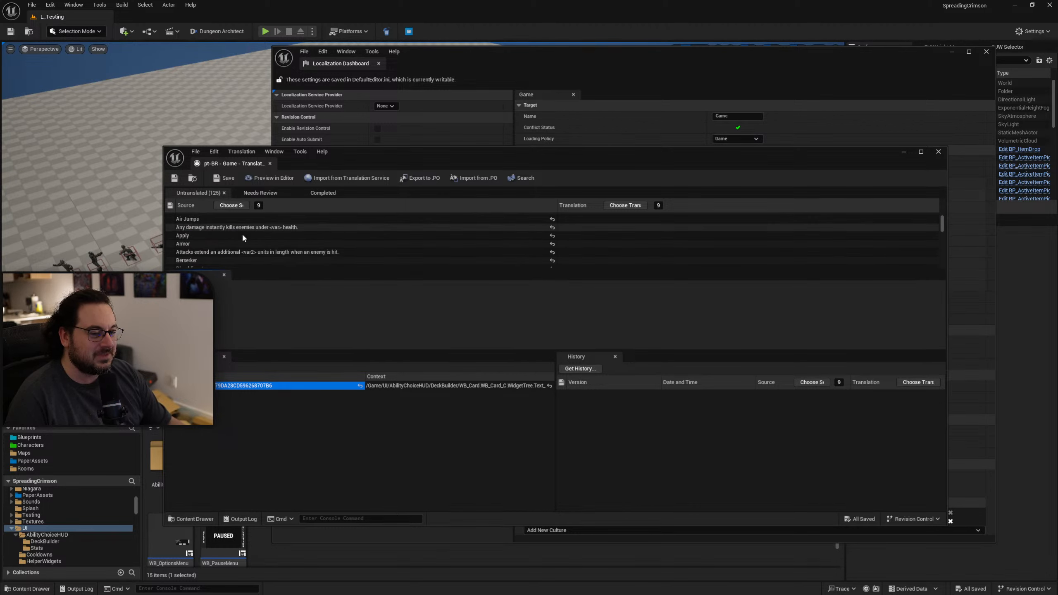
{"action": "scroll", "coordinate": [225, 235], "scroll_direction": "up", "scroll_amount": 3}
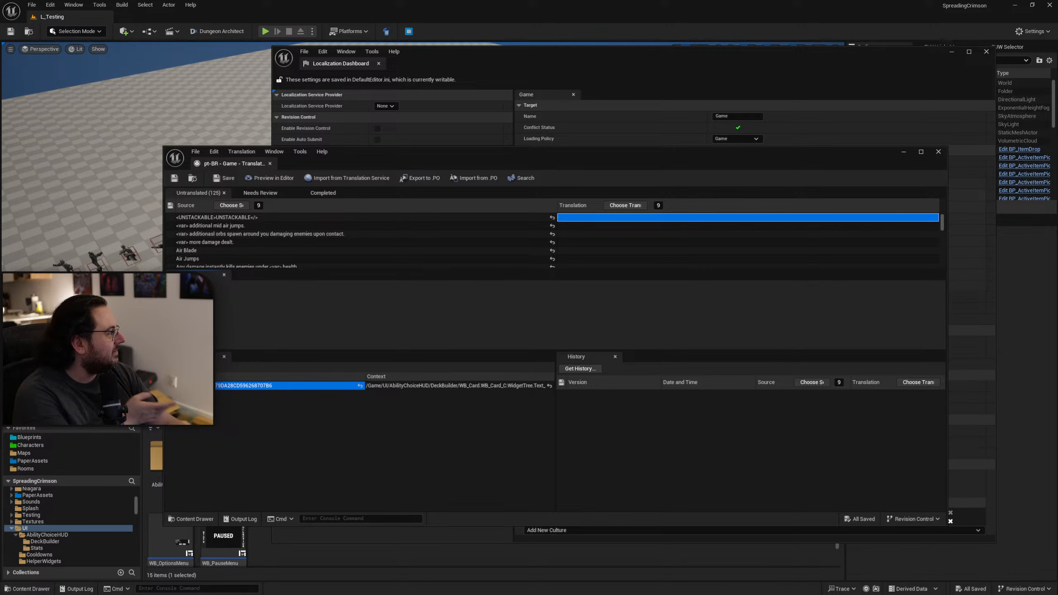
Show the YouTube video "Ue5 Language Localization Tutorial in 5 minutes" maximized and skim to the part about importing translations.
{"action": "left_click_drag", "start_coordinate": [1057, 334], "coordinate": [714, 135]}
{"action": "double_click", "coordinate": [713, 136]}
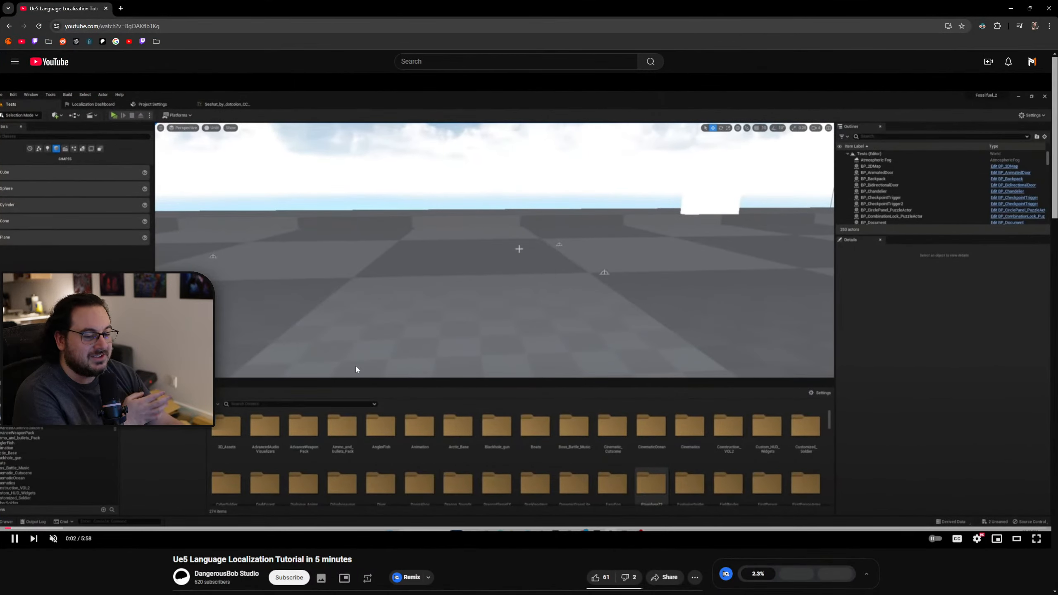
{"action": "left_click", "coordinate": [203, 529]}
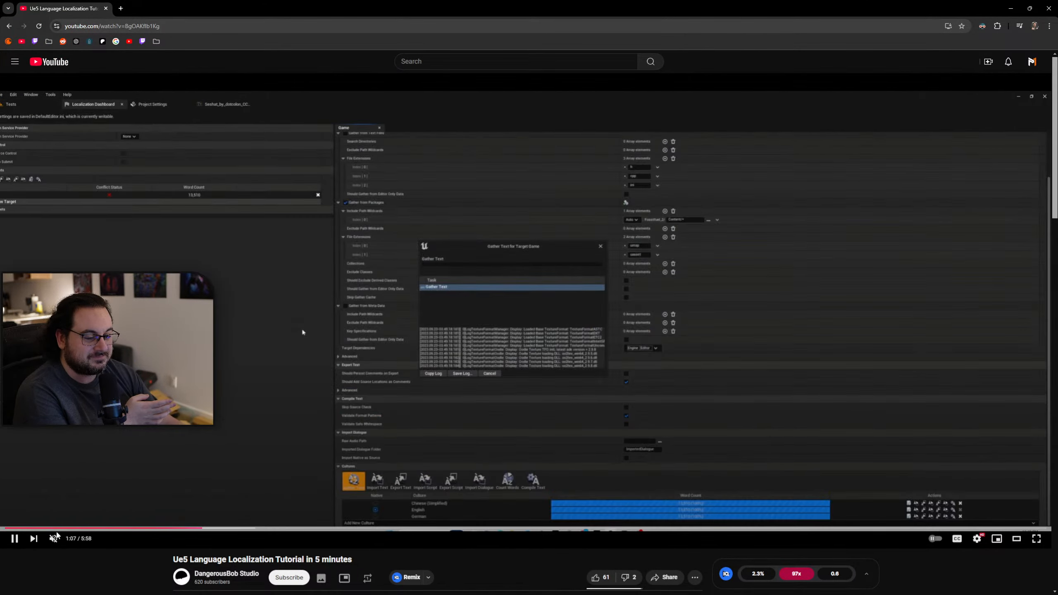
{"action": "left_click", "coordinate": [54, 539]}
{"action": "left_click_drag", "start_coordinate": [254, 529], "coordinate": [500, 529]}
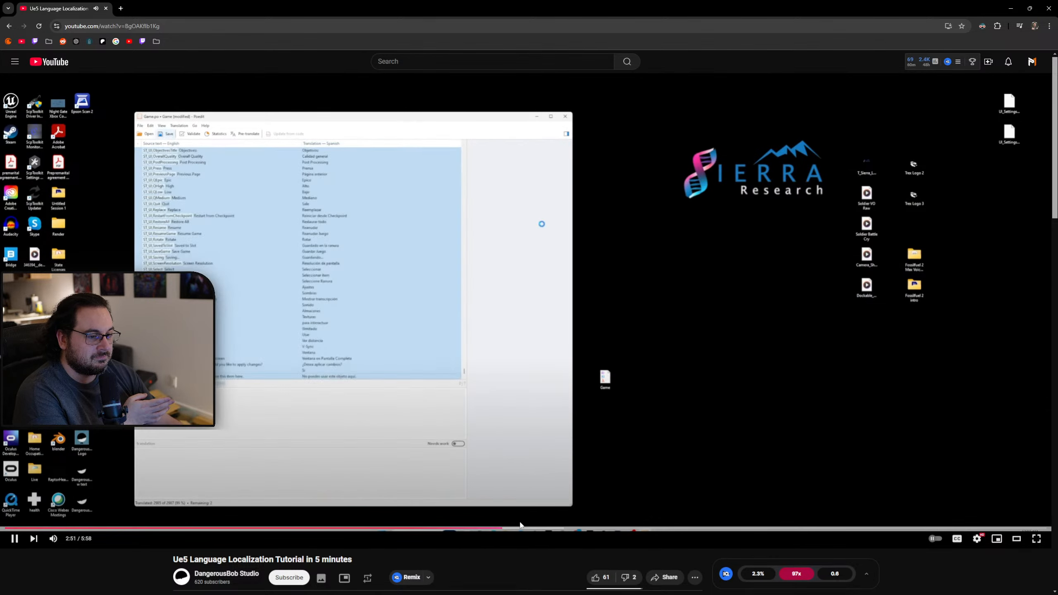
{"action": "left_click", "coordinate": [522, 524]}
{"action": "left_click", "coordinate": [554, 529]}
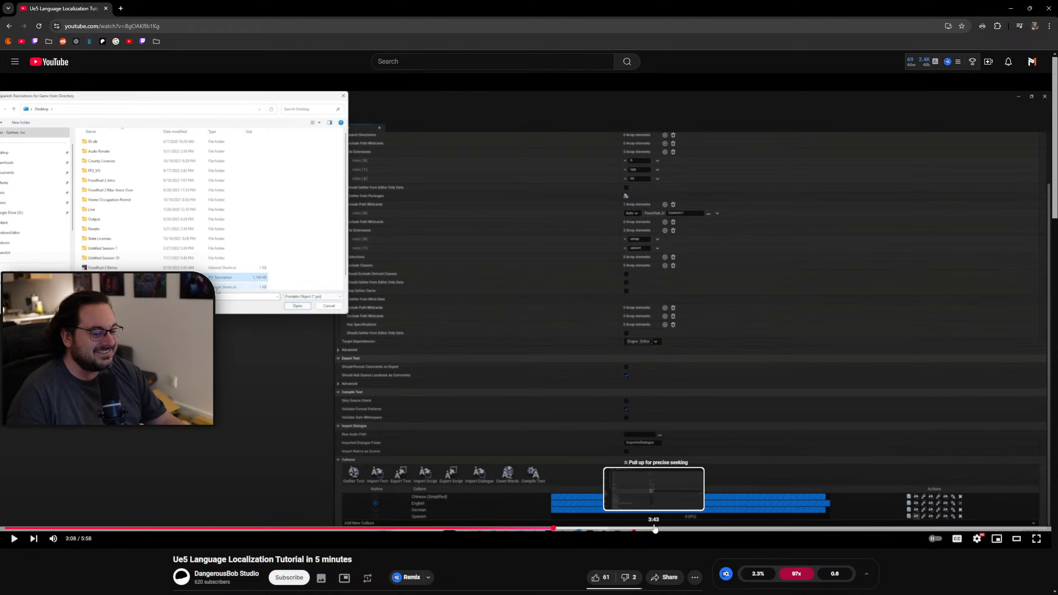
Skip ahead in the tutorial video and watch how the Set Current Culture nodes are used in the level blueprint.
{"action": "left_click", "coordinate": [660, 529]}
{"action": "left_click_drag", "start_coordinate": [710, 529], "coordinate": [831, 529]}
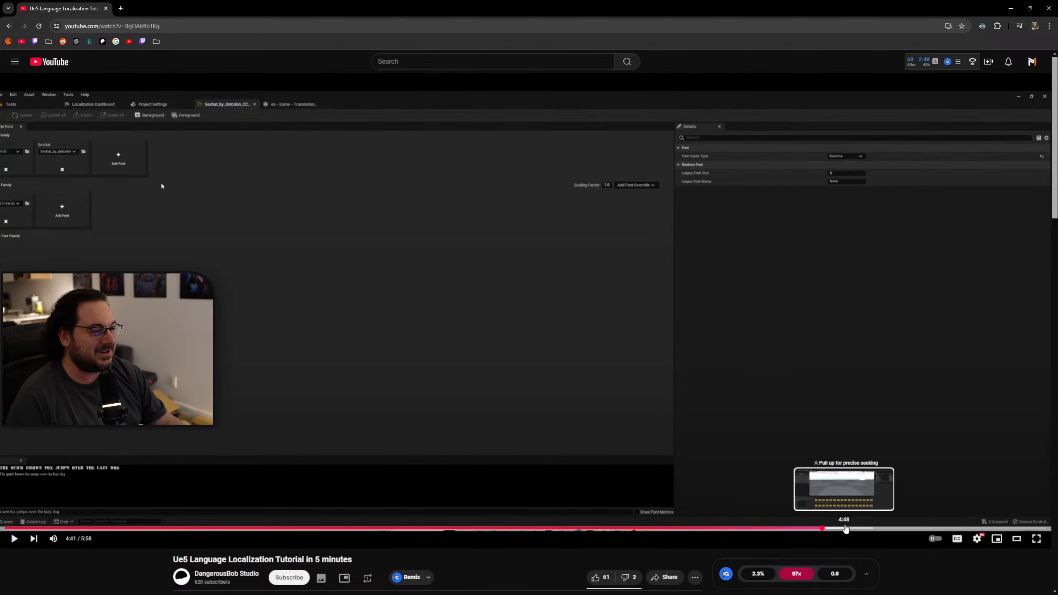
{"action": "left_click", "coordinate": [860, 529]}
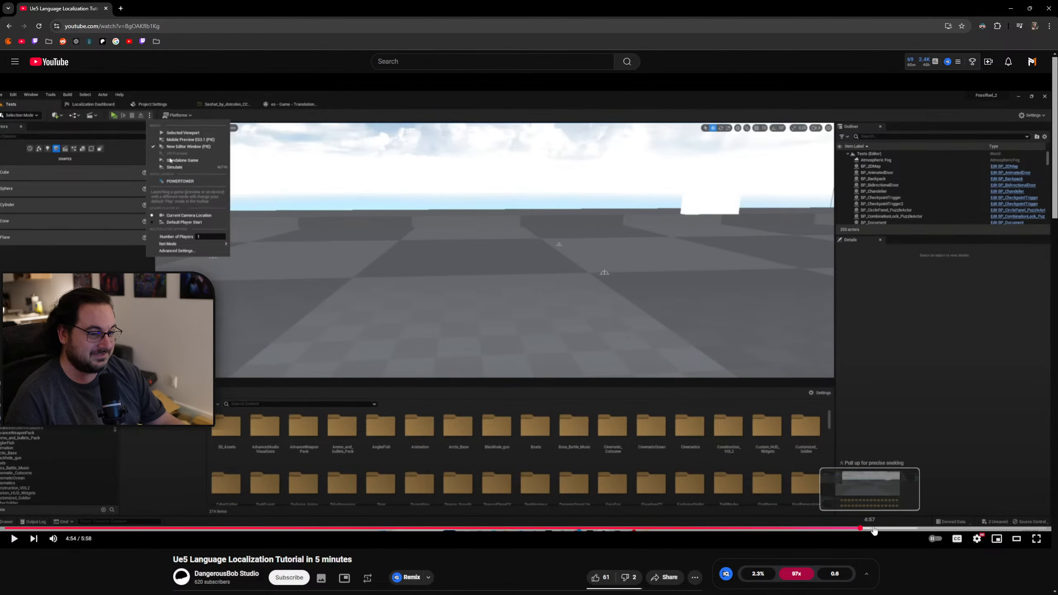
{"action": "left_click", "coordinate": [902, 529]}
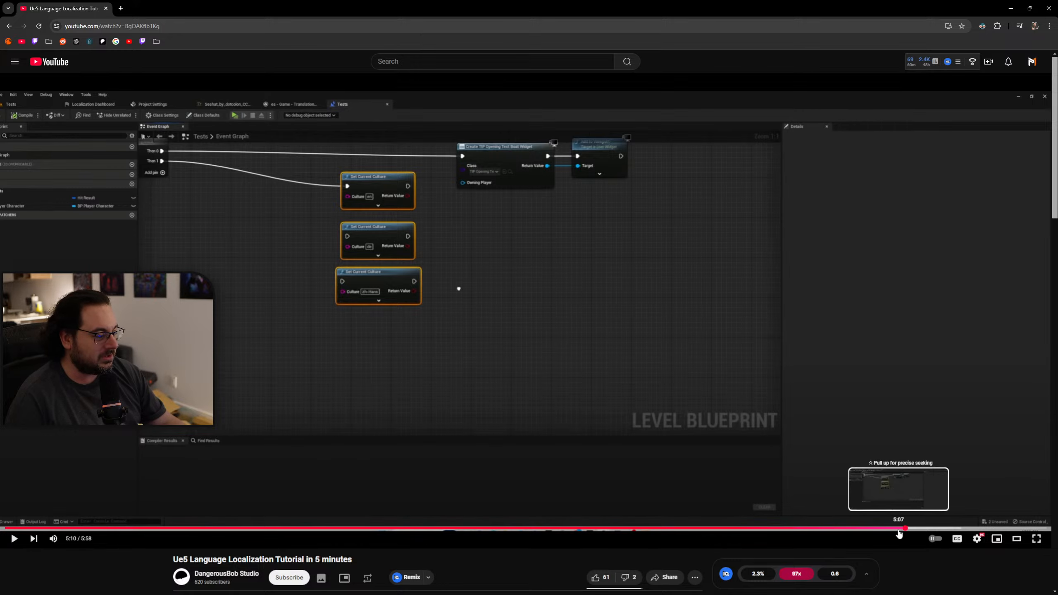
{"action": "left_click_drag", "start_coordinate": [898, 529], "coordinate": [882, 530]}
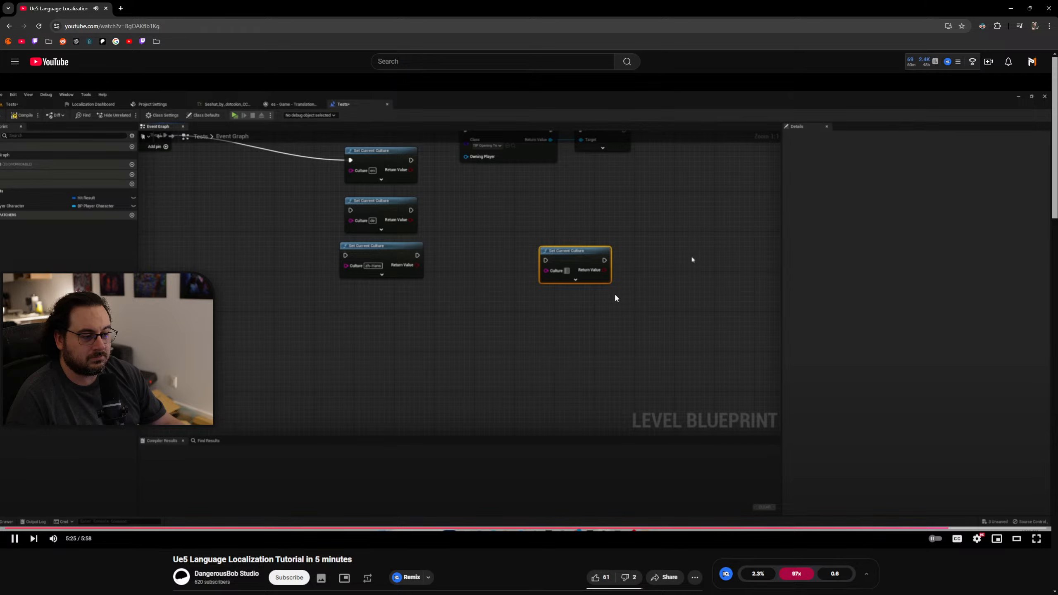
{"action": "left_click", "coordinate": [590, 294]}
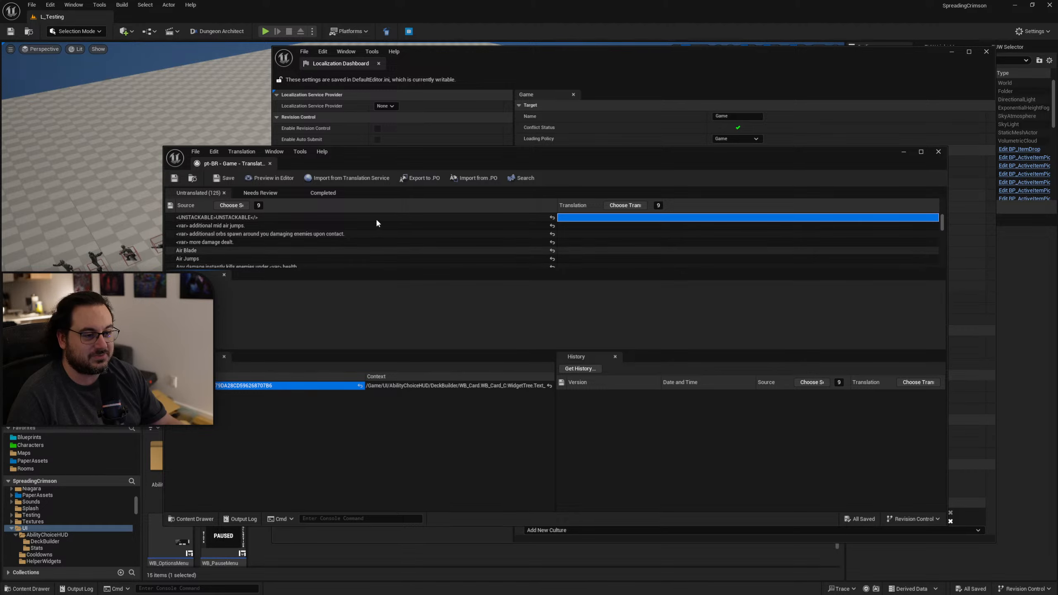
Watch the localization settings part of the "Unreal Engine Localization Packaging Settings" video, up to Localizations to Package, and return to Unreal Editor.
{"action": "left_click_drag", "start_coordinate": [518, 157], "coordinate": [1057, 175]}
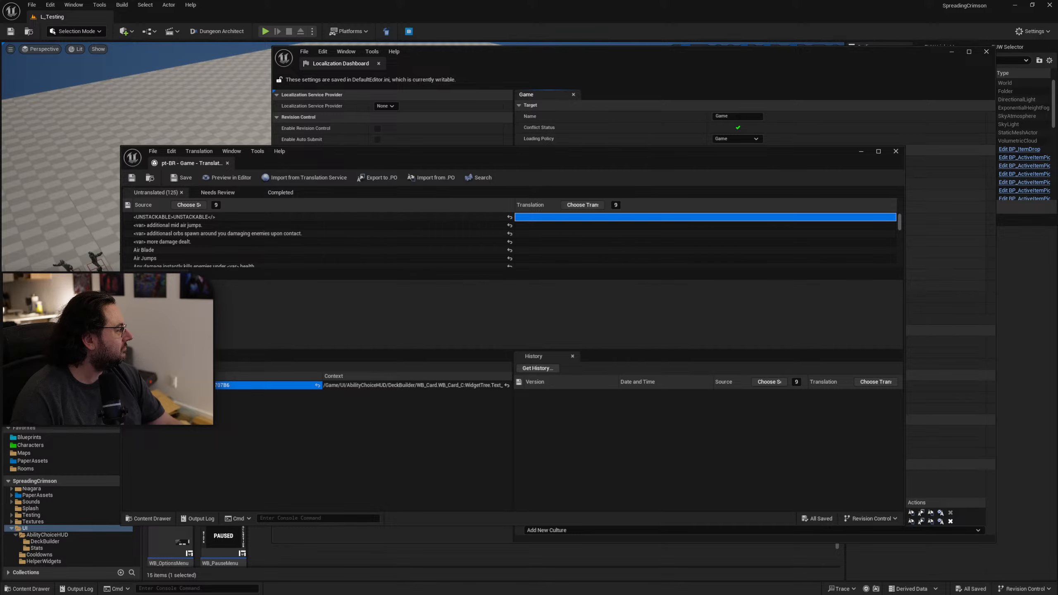
{"action": "left_click_drag", "start_coordinate": [1057, 252], "coordinate": [625, 75]}
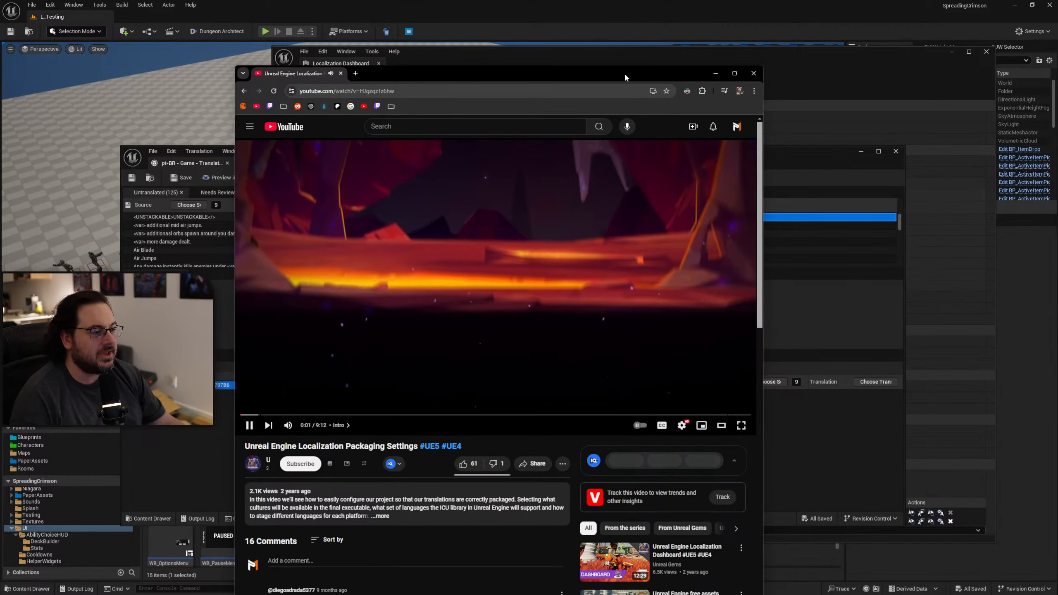
{"action": "double_click", "coordinate": [625, 75]}
{"action": "left_click", "coordinate": [101, 442]}
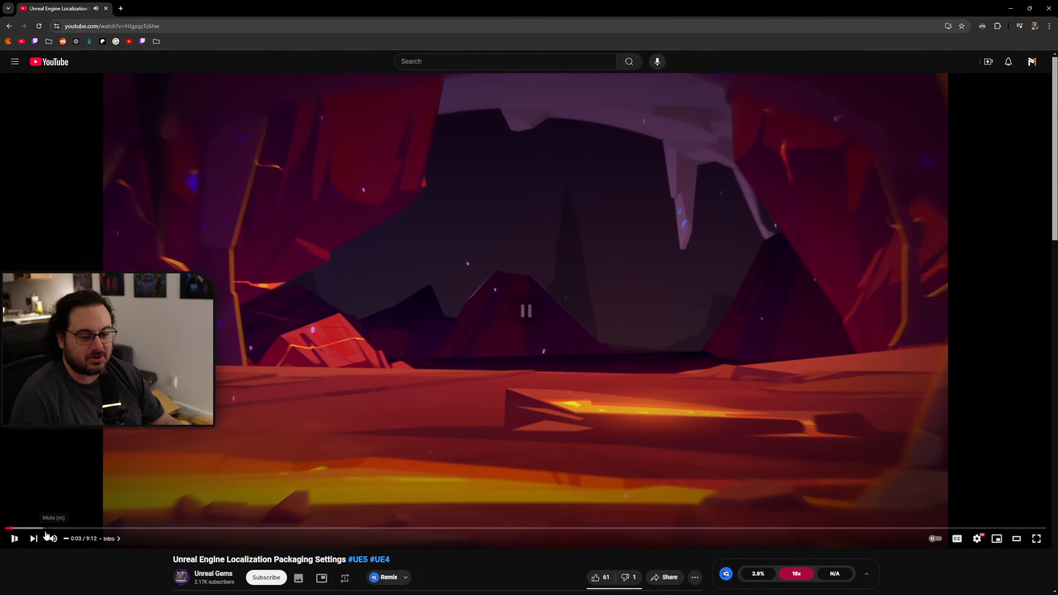
{"action": "left_click", "coordinate": [53, 529]}
{"action": "left_click_drag", "start_coordinate": [53, 528], "coordinate": [95, 528]}
{"action": "left_click", "coordinate": [73, 528]}
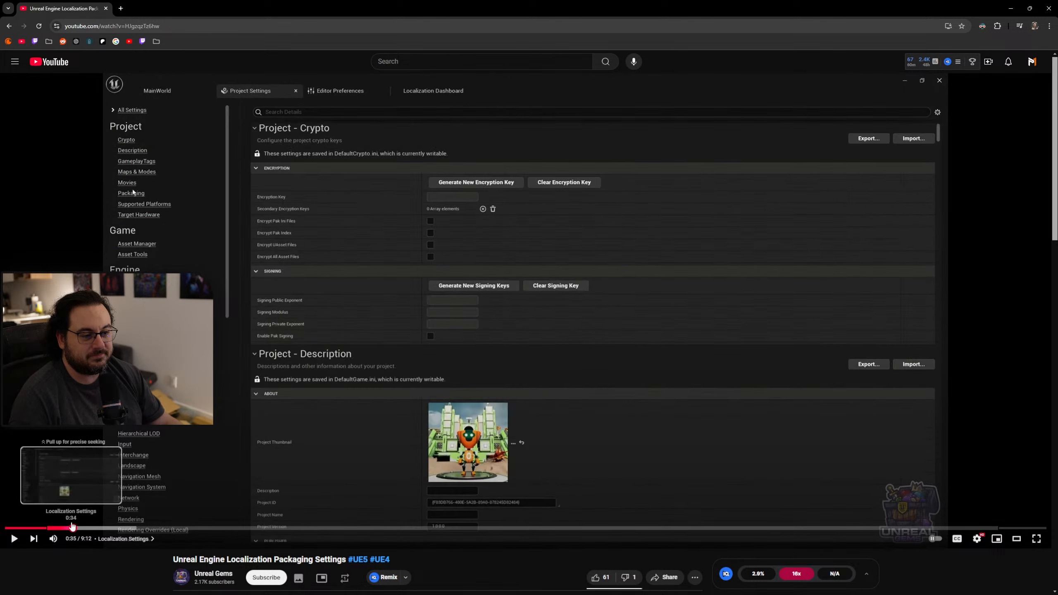
{"action": "left_click", "coordinate": [259, 410]}
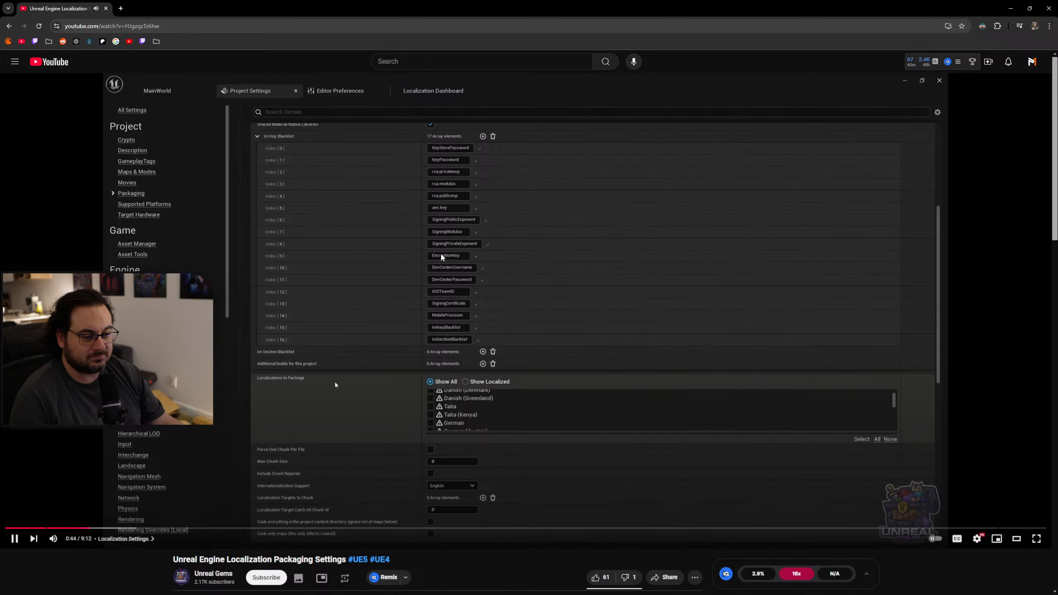
{"action": "left_click", "coordinate": [520, 226]}
{"action": "key", "text": "alt+Tab"}
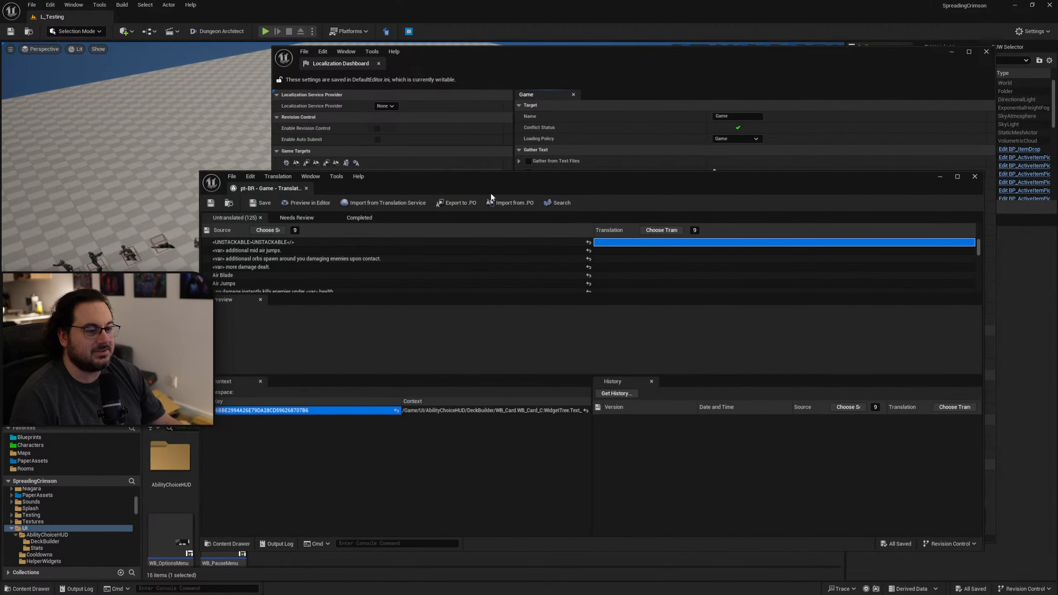
Open the project's Packaging settings and limit the Localizations to Package list to localized cultures only.
{"action": "left_click", "coordinate": [50, 5]}
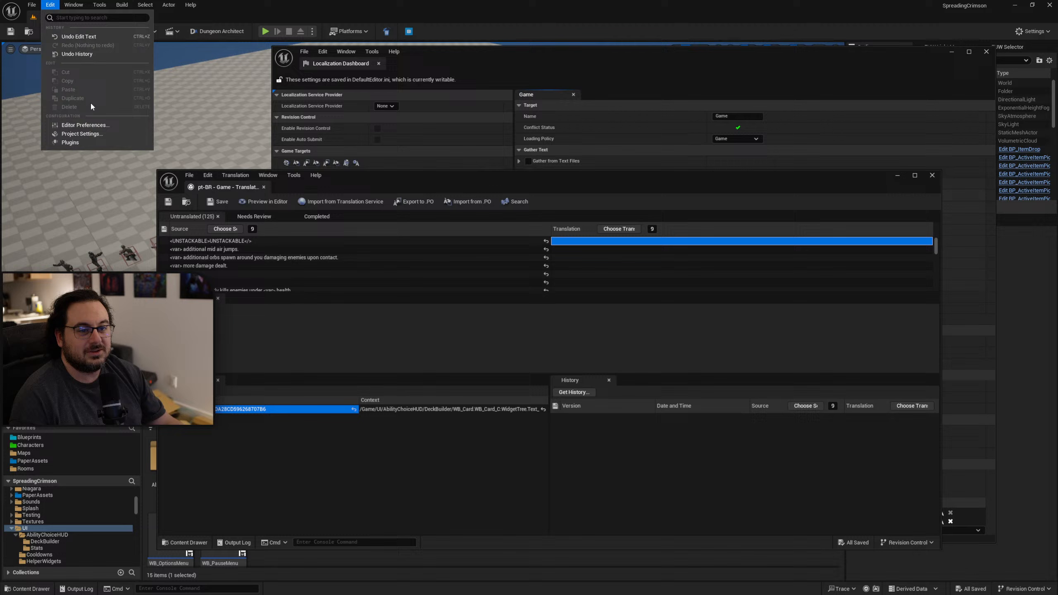
{"action": "left_click", "coordinate": [94, 132]}
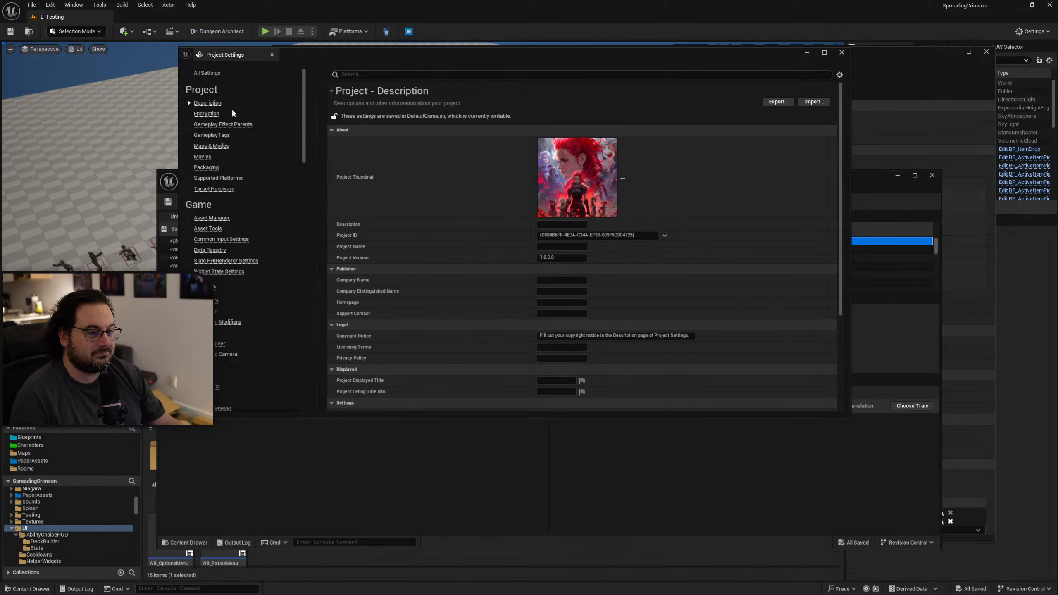
{"action": "left_click", "coordinate": [207, 167]}
{"action": "scroll", "coordinate": [460, 279], "scroll_direction": "down", "scroll_amount": 10}
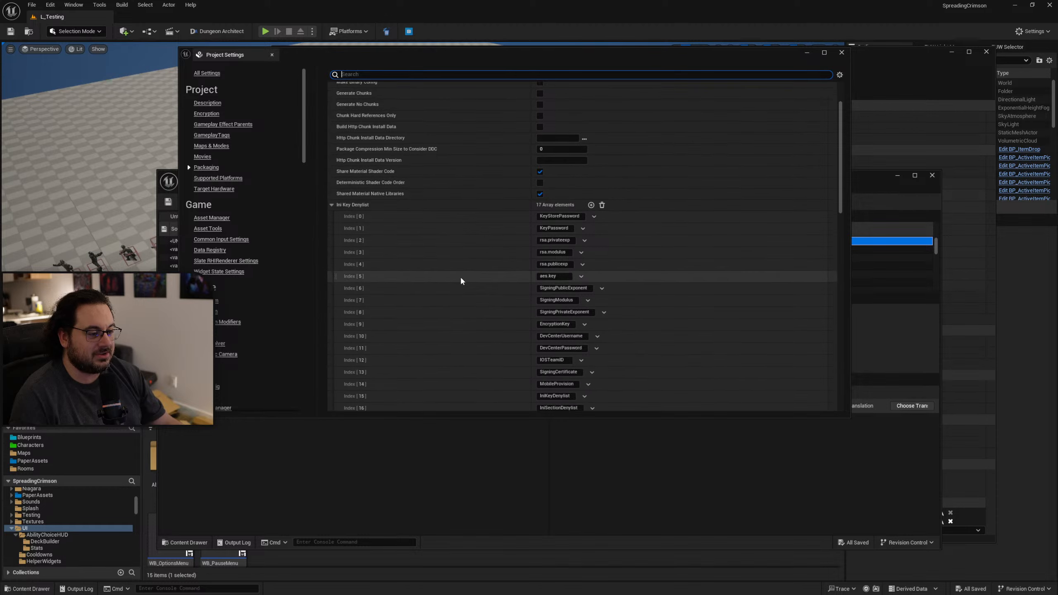
{"action": "scroll", "coordinate": [460, 285], "scroll_direction": "down", "scroll_amount": 3}
{"action": "left_click", "coordinate": [575, 239]}
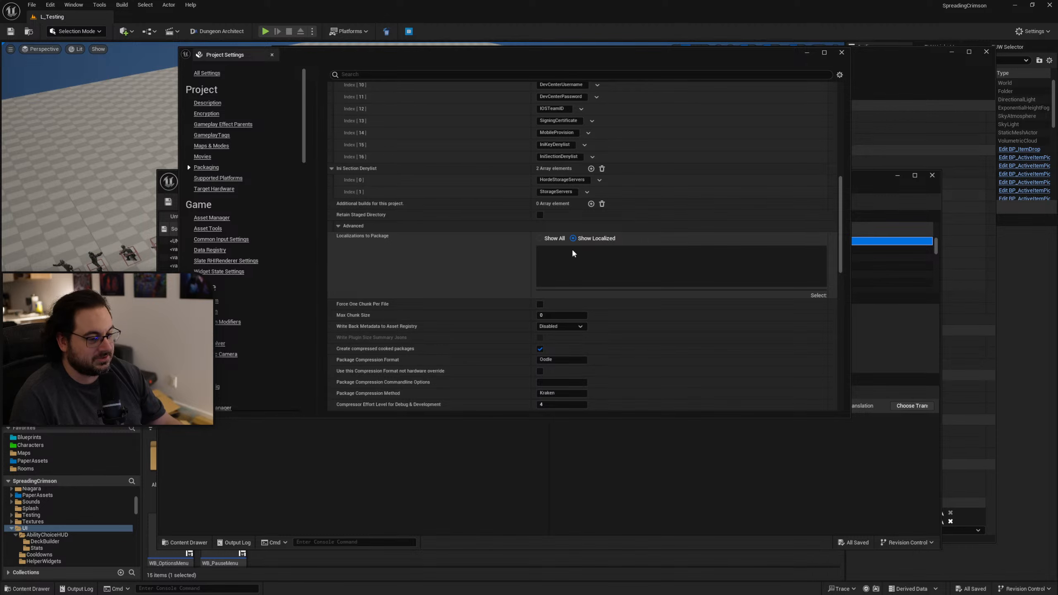
{"action": "left_click_drag", "start_coordinate": [641, 48], "coordinate": [526, 40]}
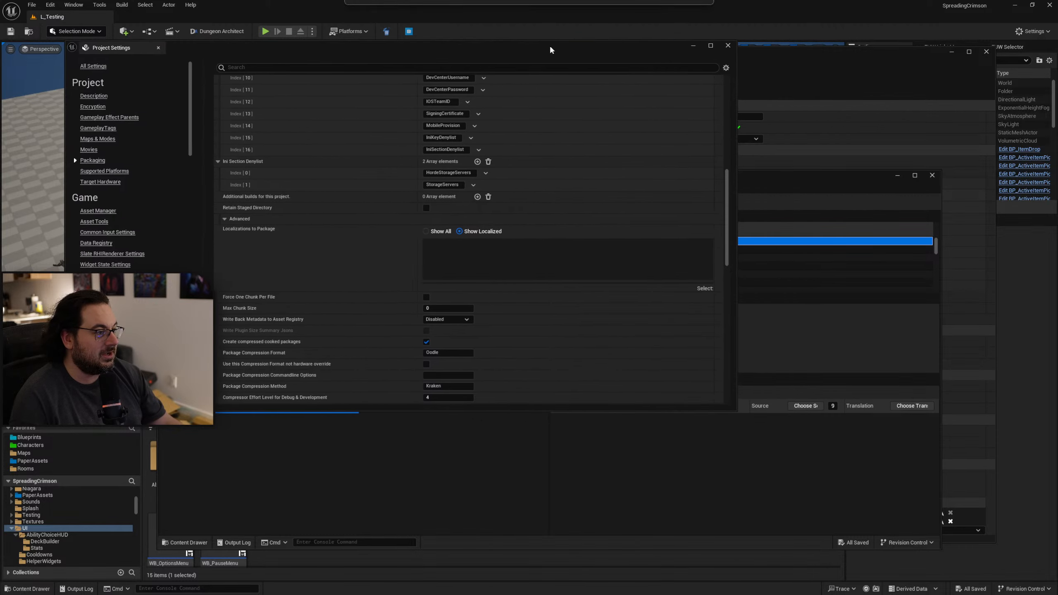
Close the Portuguese (Brazil) translation editor and compile the Game target's text in the Localization Dashboard.
{"action": "left_click", "coordinate": [858, 182]}
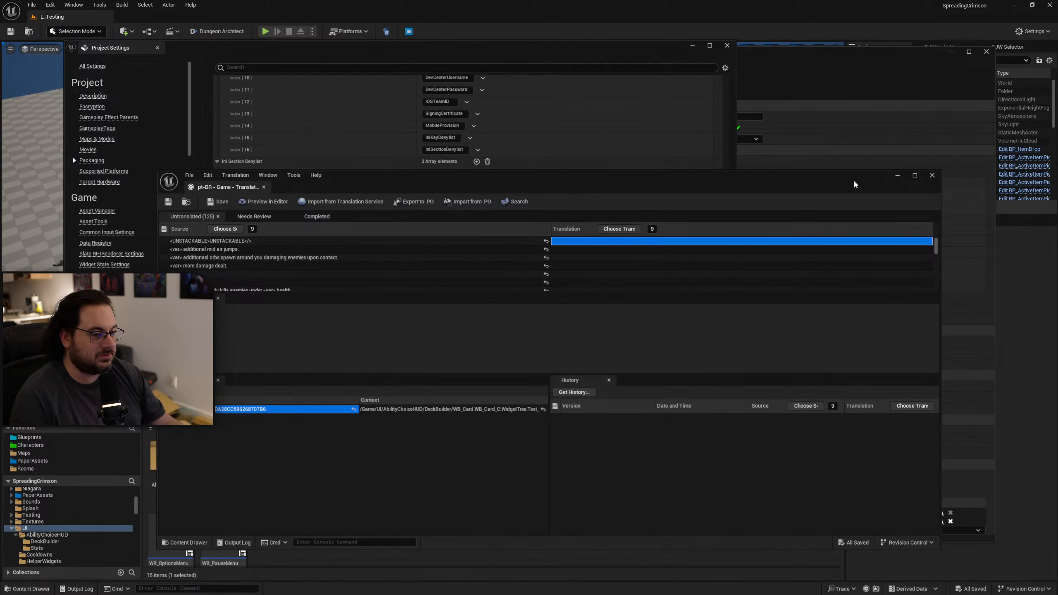
{"action": "middle_click", "coordinate": [225, 189]}
{"action": "left_click", "coordinate": [826, 76]}
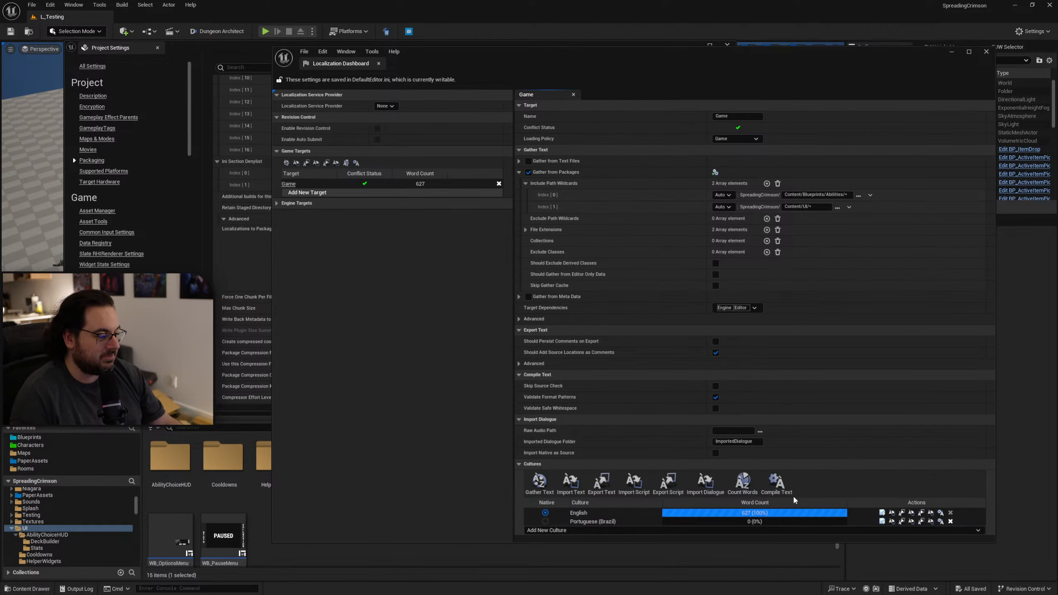
{"action": "left_click", "coordinate": [778, 486]}
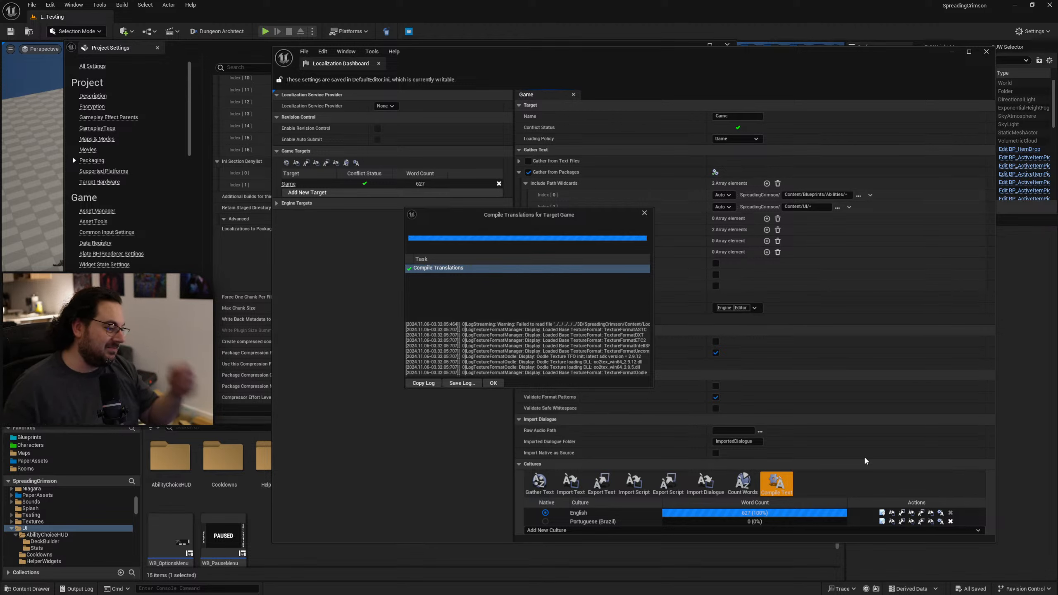
{"action": "left_click", "coordinate": [493, 383]}
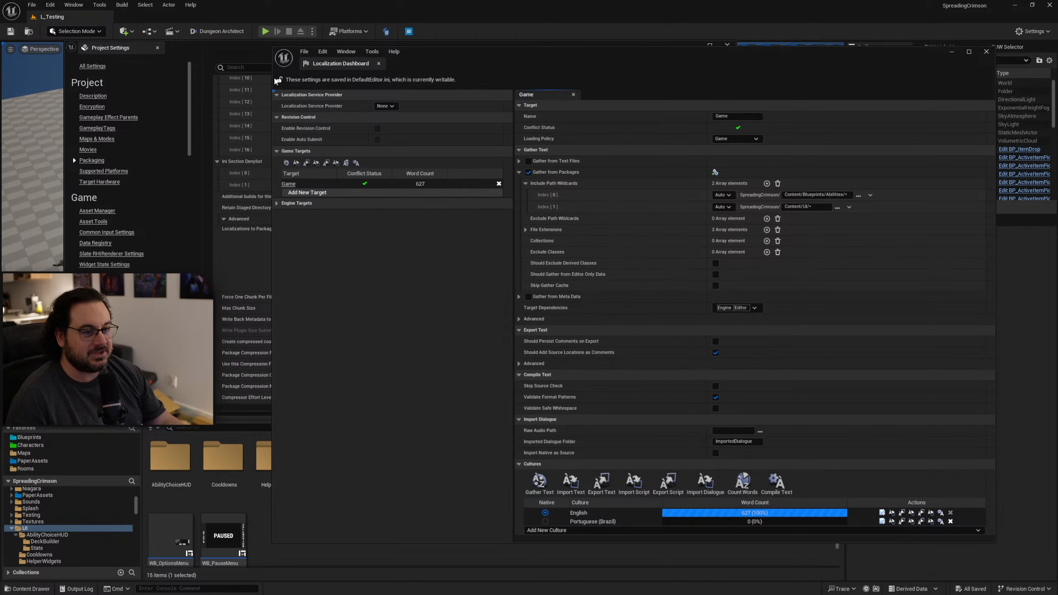
Reload the project's Packaging settings from the Supported Platforms page and return to the Localization Dashboard.
{"action": "left_click", "coordinate": [235, 60]}
{"action": "left_click", "coordinate": [99, 171]}
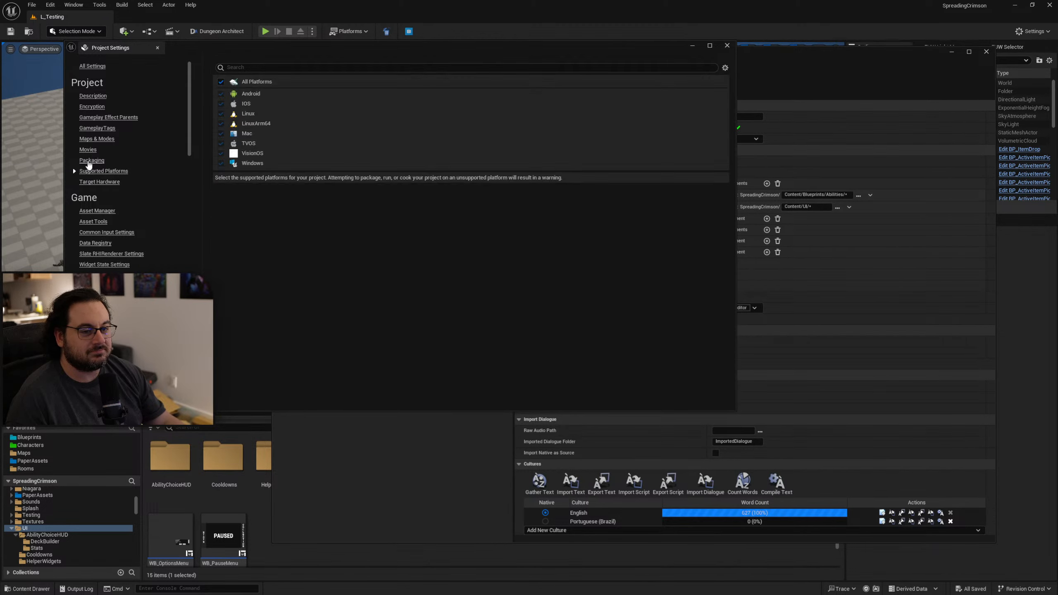
{"action": "left_click", "coordinate": [89, 161]}
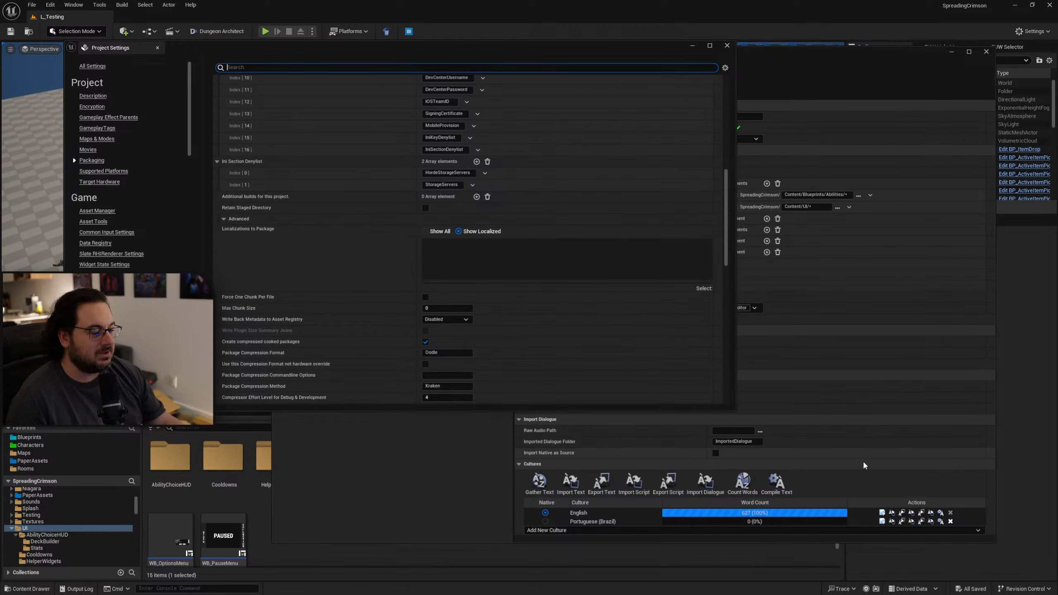
{"action": "left_click", "coordinate": [852, 487]}
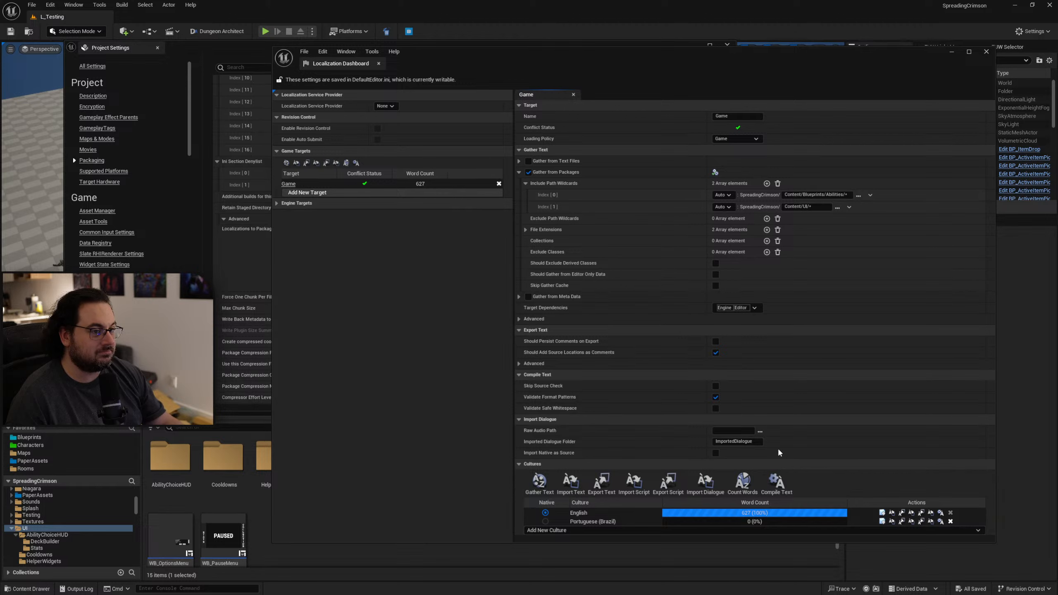
Refresh the Localizations to Package list to show only localized cultures and include Portuguese (Brazil).
{"action": "left_click", "coordinate": [197, 50]}
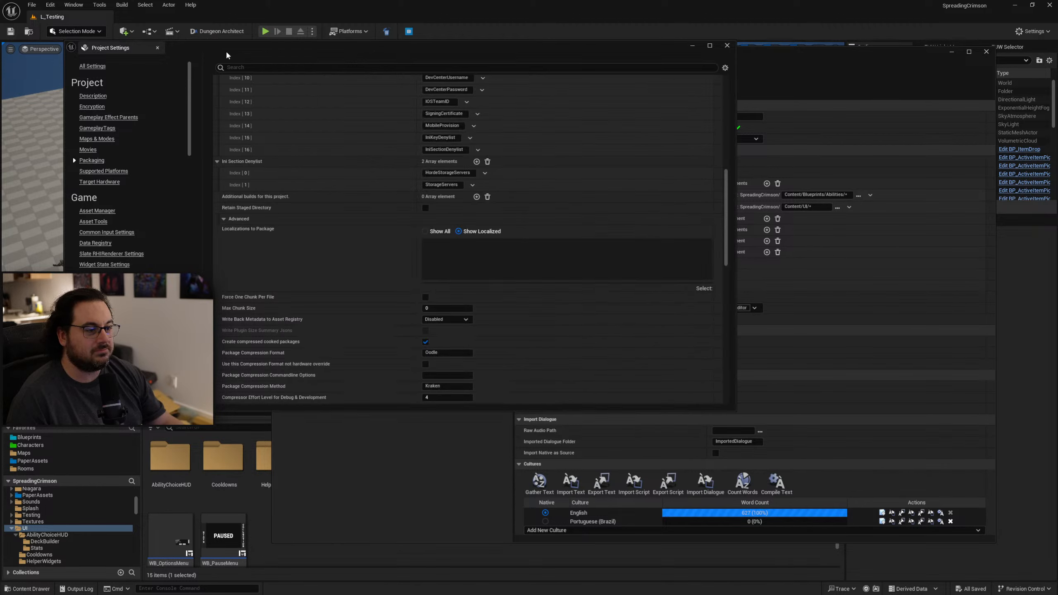
{"action": "left_click", "coordinate": [462, 232]}
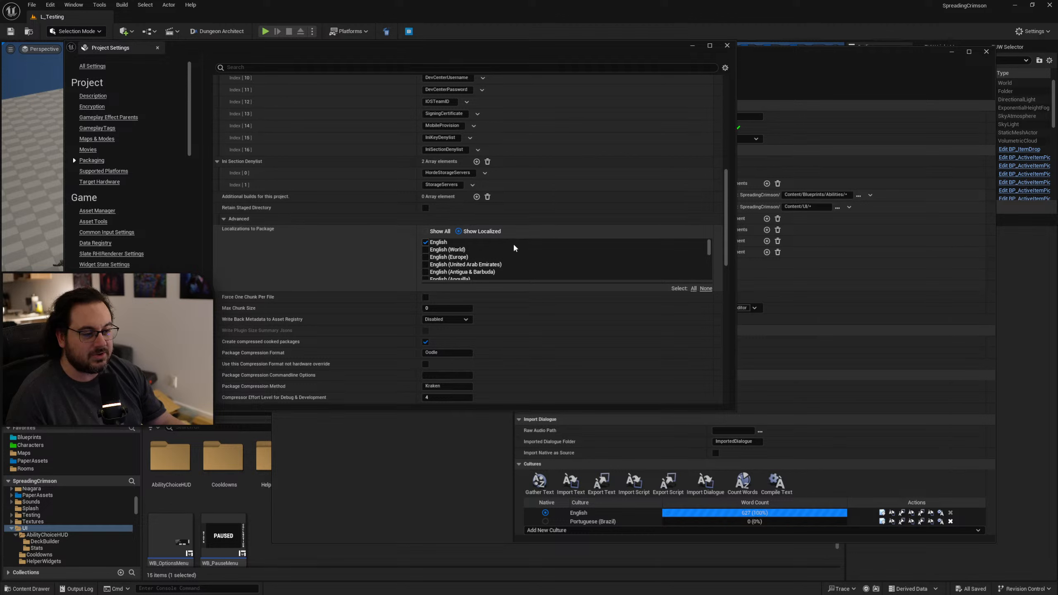
{"action": "scroll", "coordinate": [515, 250], "scroll_direction": "down", "scroll_amount": 6}
{"action": "scroll", "coordinate": [510, 260], "scroll_direction": "up", "scroll_amount": 3}
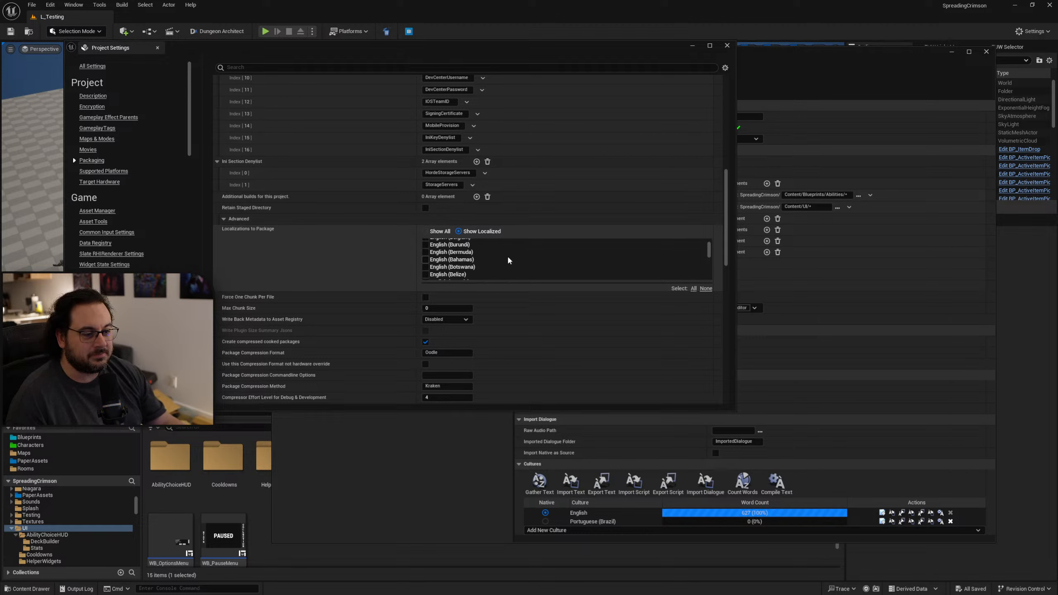
{"action": "scroll", "coordinate": [509, 260], "scroll_direction": "down", "scroll_amount": 15}
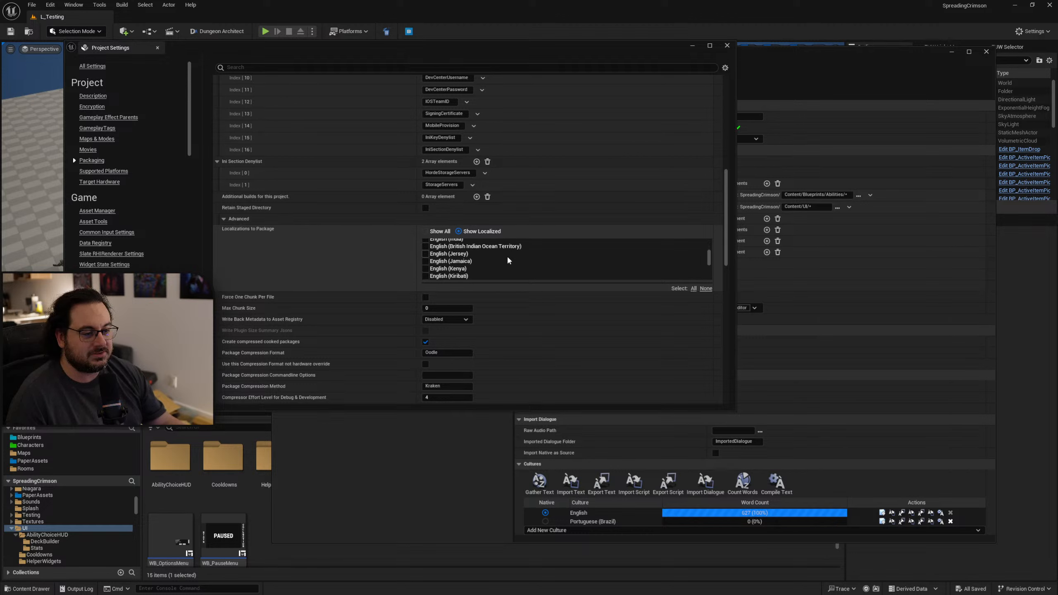
{"action": "scroll", "coordinate": [509, 261], "scroll_direction": "down", "scroll_amount": 10}
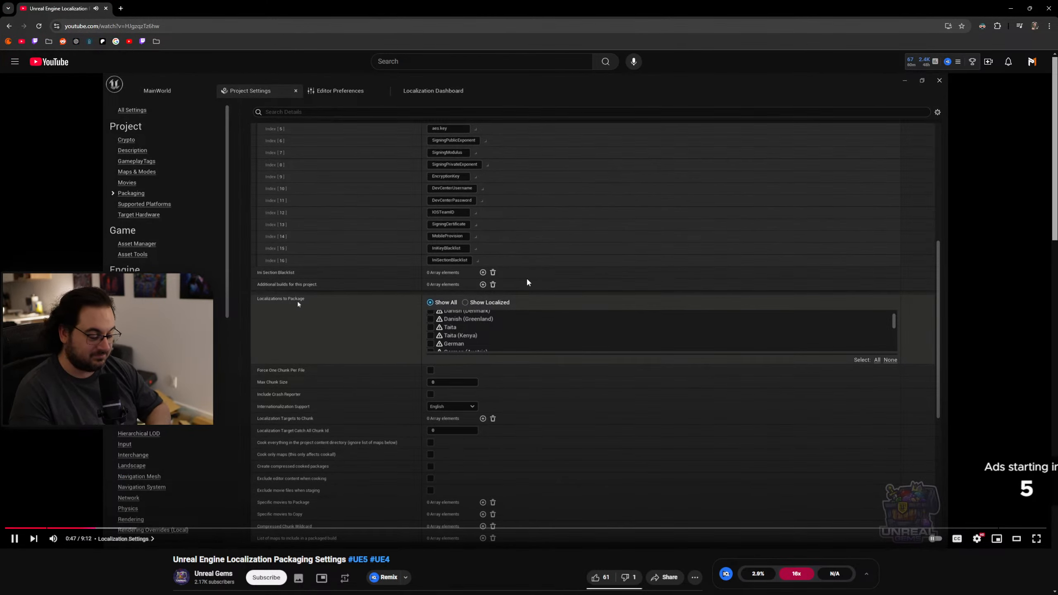
Switch to the "Unreal Engine Localization Packaging Settings" video and watch the localizations being chosen and checked in the packaged game.
{"action": "key", "text": "Right"}
{"action": "key", "text": "Right"}
{"action": "key", "text": "Right"}
{"action": "key", "text": "Right"}
{"action": "key", "text": "Right"}
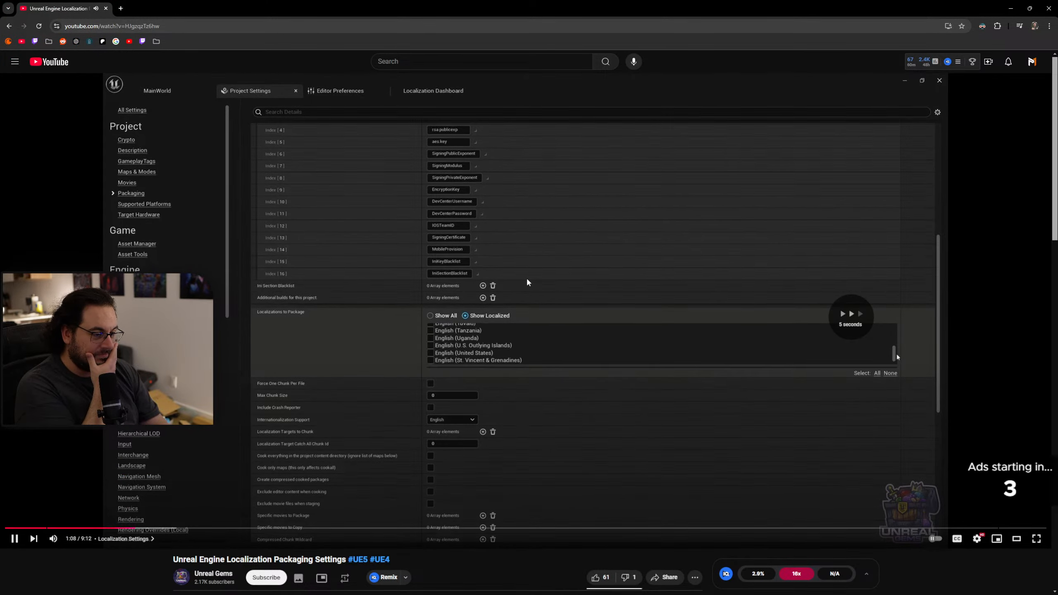
{"action": "key", "text": "Right"}
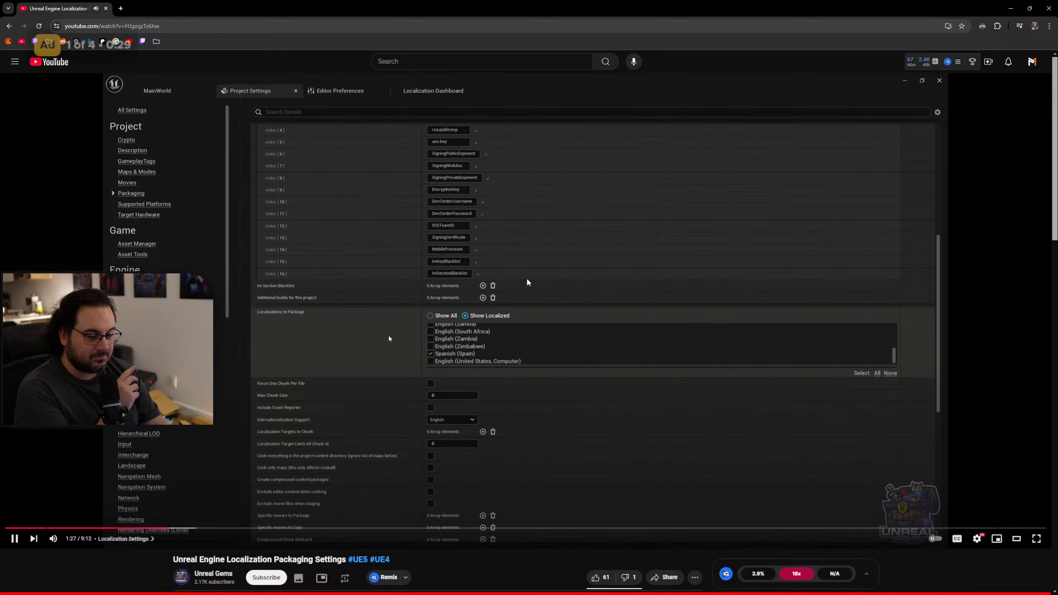
{"action": "key", "text": "Right"}
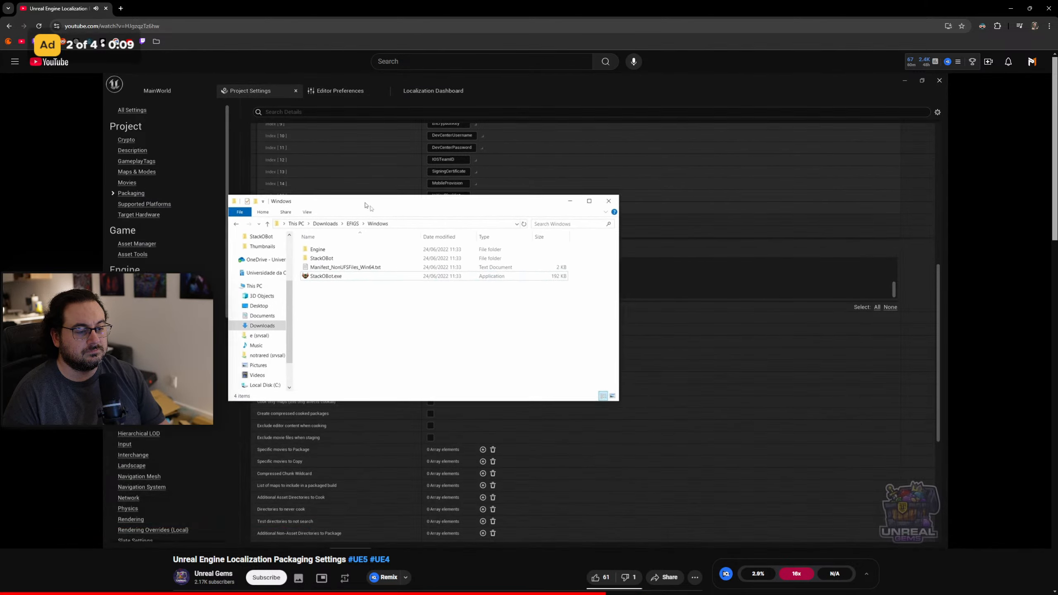
{"action": "key", "text": "Right"}
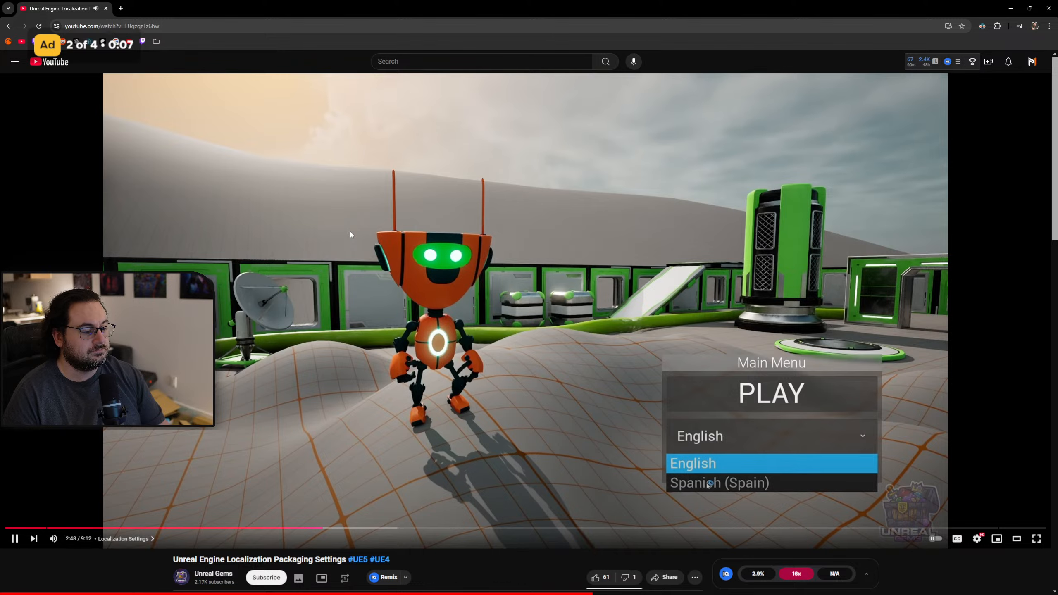
{"action": "key", "text": "Right"}
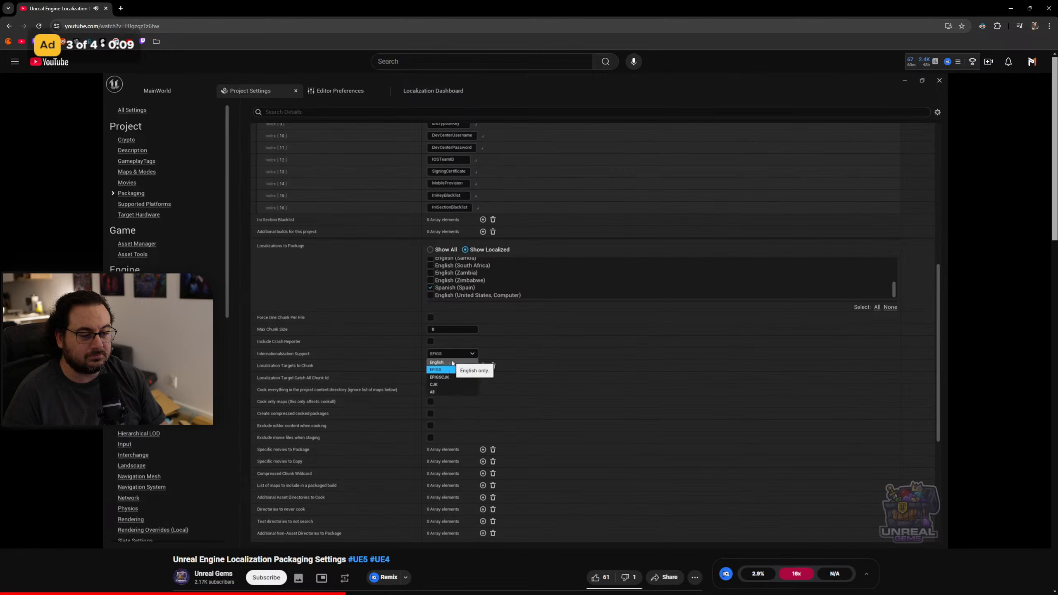
Skim the video's explanation of the Internationalization Support options, such as English, EFIGS, EFIGSCJK and CJK.
{"action": "key", "text": "Right"}
{"action": "key", "text": "Right"}
{"action": "key", "text": "Right"}
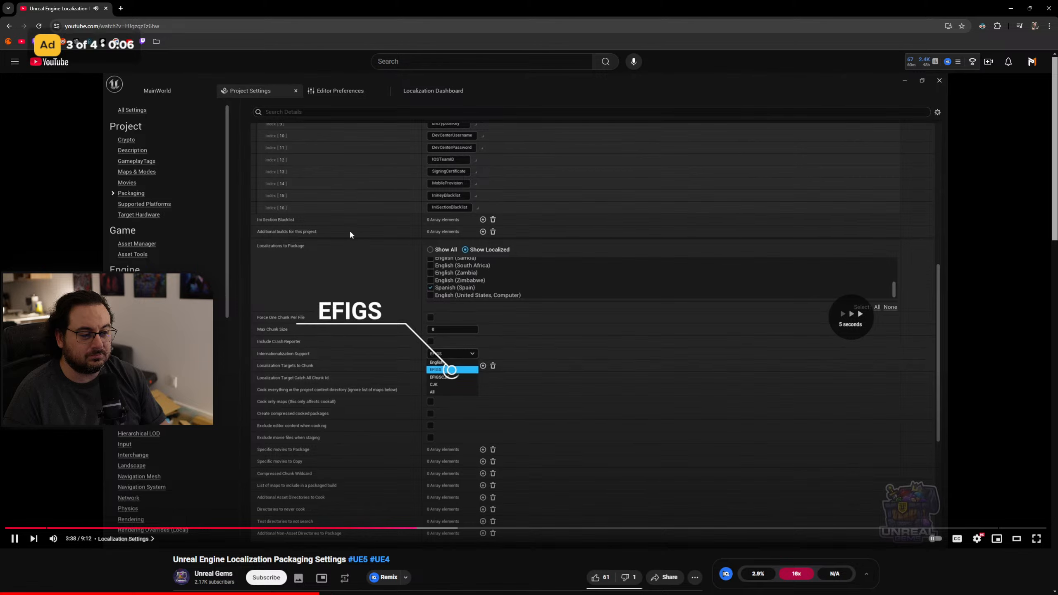
{"action": "key", "text": "Right"}
{"action": "key", "text": "Right"}
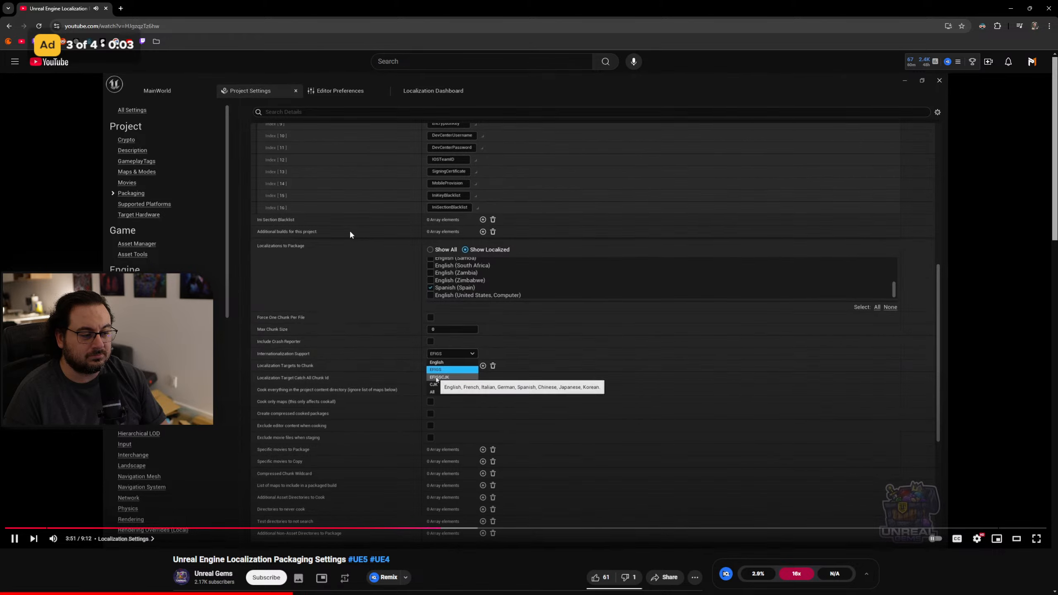
{"action": "key", "text": "Right"}
{"action": "key", "text": "Right"}
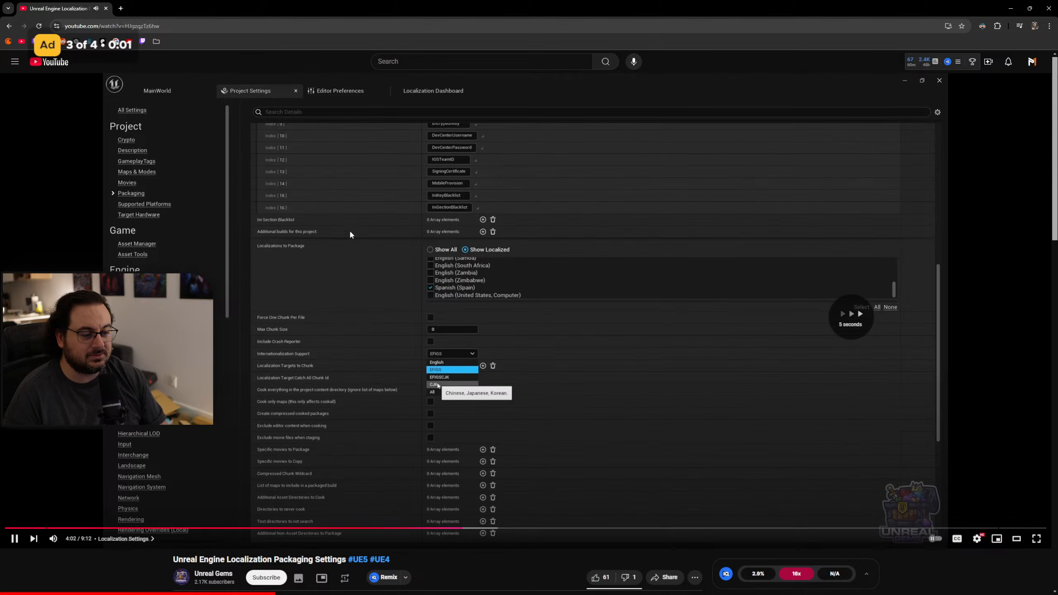
{"action": "key", "text": "Right"}
{"action": "key", "text": "Right"}
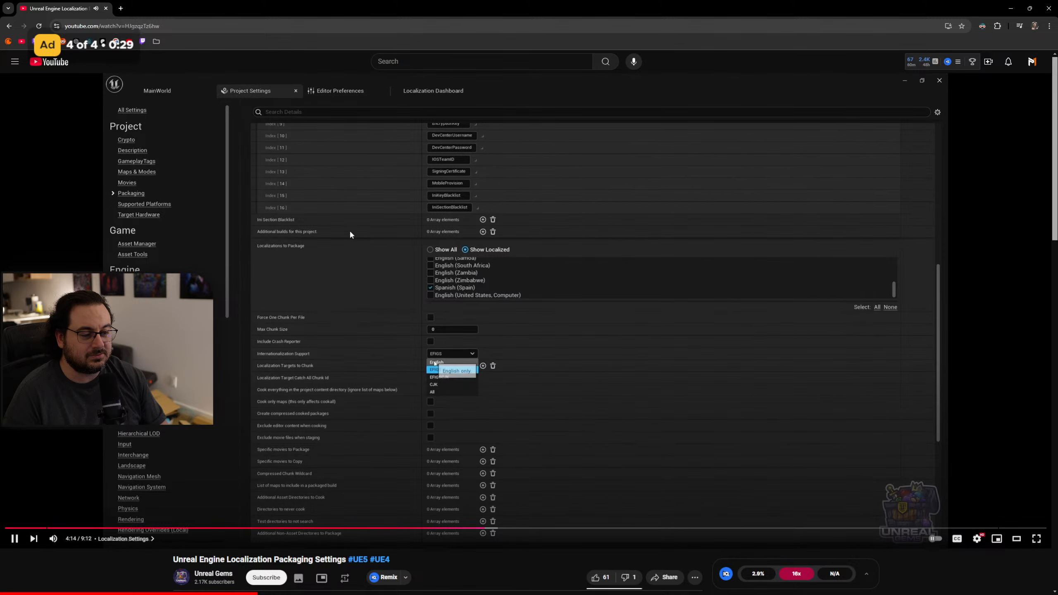
{"action": "key", "text": "Right"}
{"action": "key", "text": "Right"}
{"action": "key", "text": "Right"}
{"action": "key", "text": "Right"}
{"action": "key", "text": "Right"}
{"action": "key", "text": "Right"}
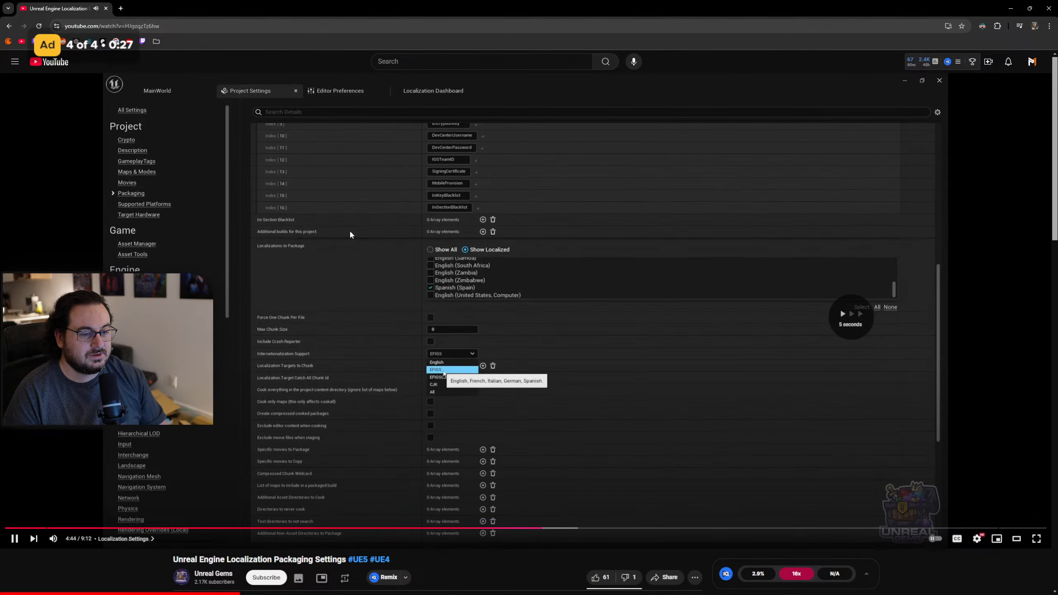
Skip ahead to the video's comparison of DefaultGame.ini and PS4Game.ini and examine their internationalization and culture staging settings.
{"action": "key", "text": "Right"}
{"action": "key", "text": "Right"}
{"action": "key", "text": "Right"}
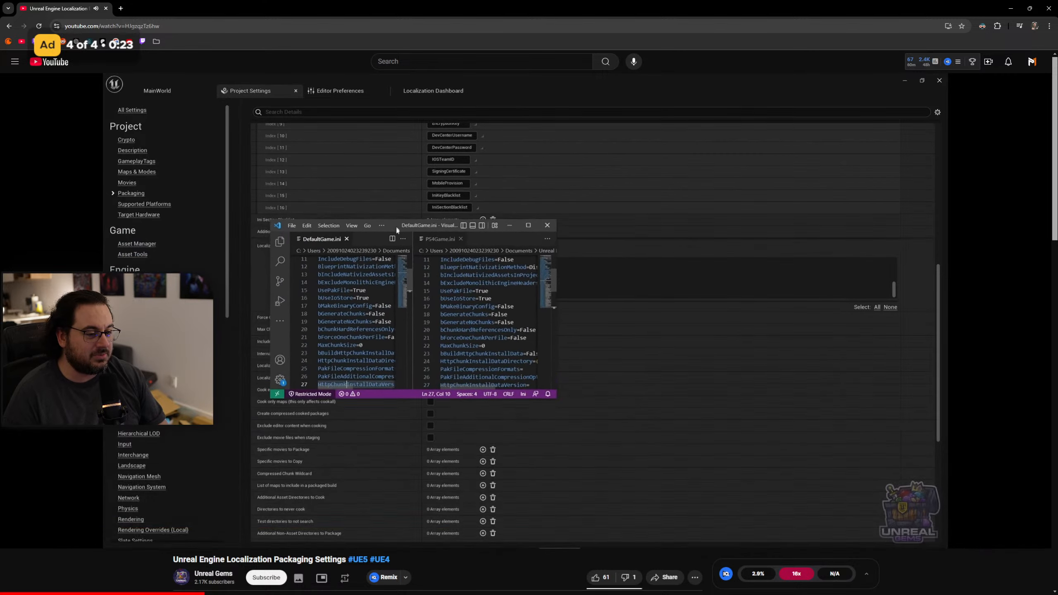
{"action": "key", "text": "Right"}
{"action": "key", "text": "Right"}
{"action": "key", "text": "Right"}
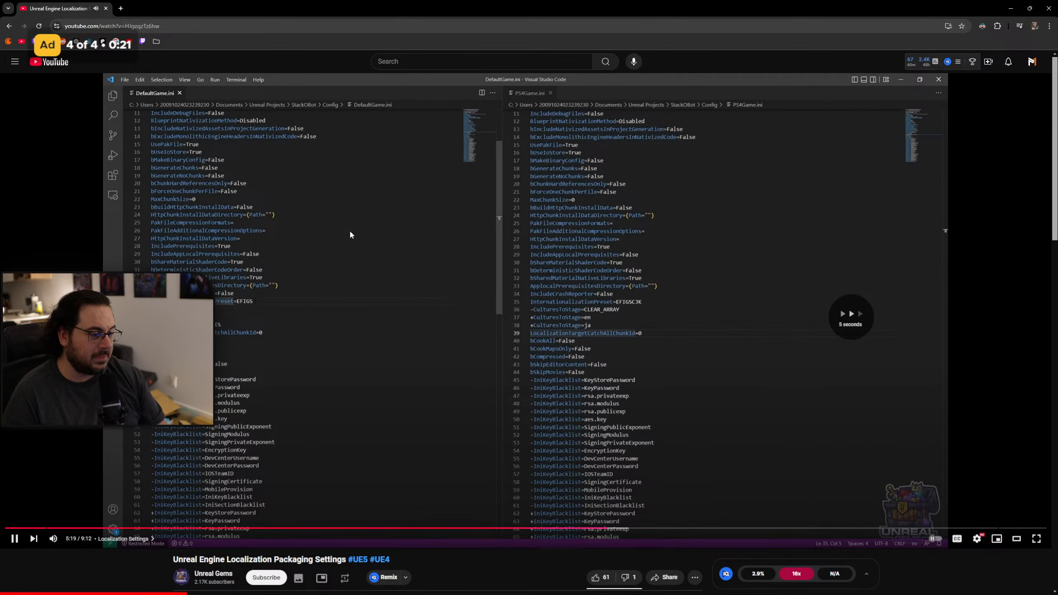
{"action": "key", "text": "Right"}
{"action": "key", "text": "Right"}
{"action": "key", "text": "Right"}
{"action": "key", "text": "Right"}
{"action": "key", "text": "Right"}
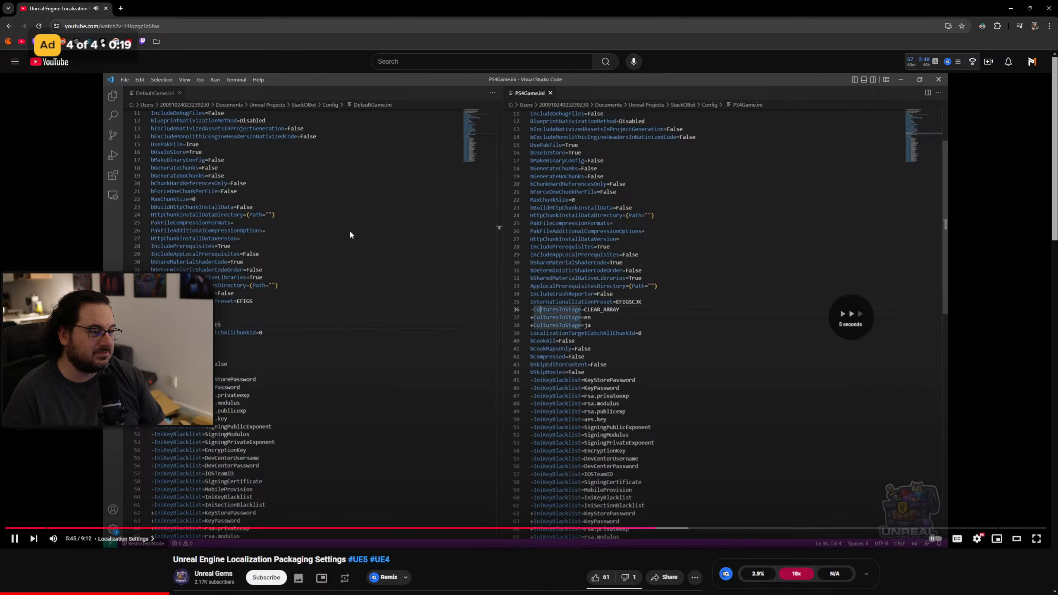
{"action": "key", "text": "Right"}
{"action": "key", "text": "Right"}
{"action": "key", "text": "Right"}
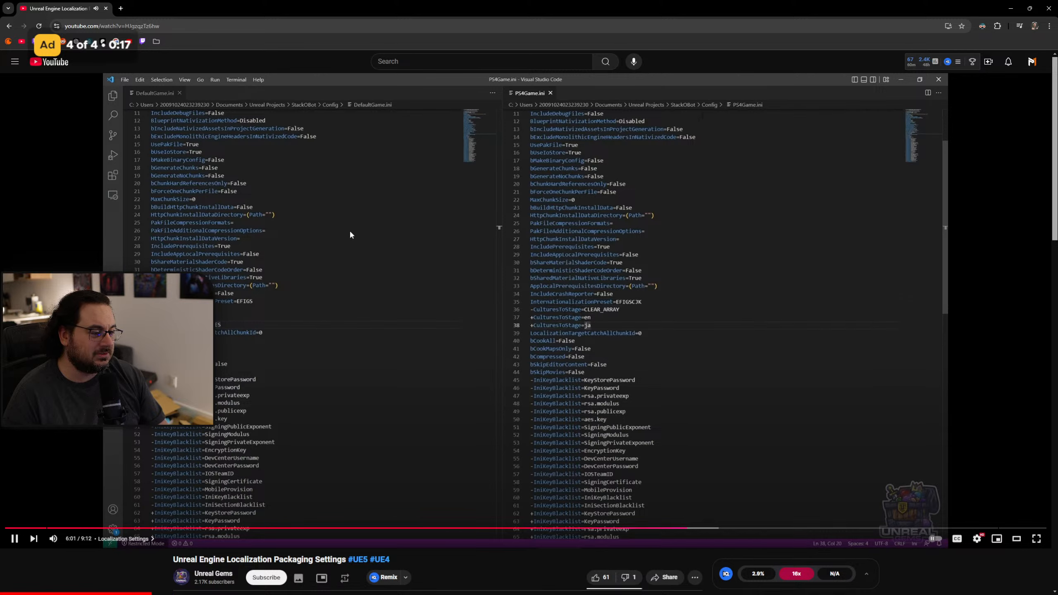
Rewind the video and review the InternationalizationPreset and CulturesToStage lines in PS4Game.ini.
{"action": "key", "text": "Left"}
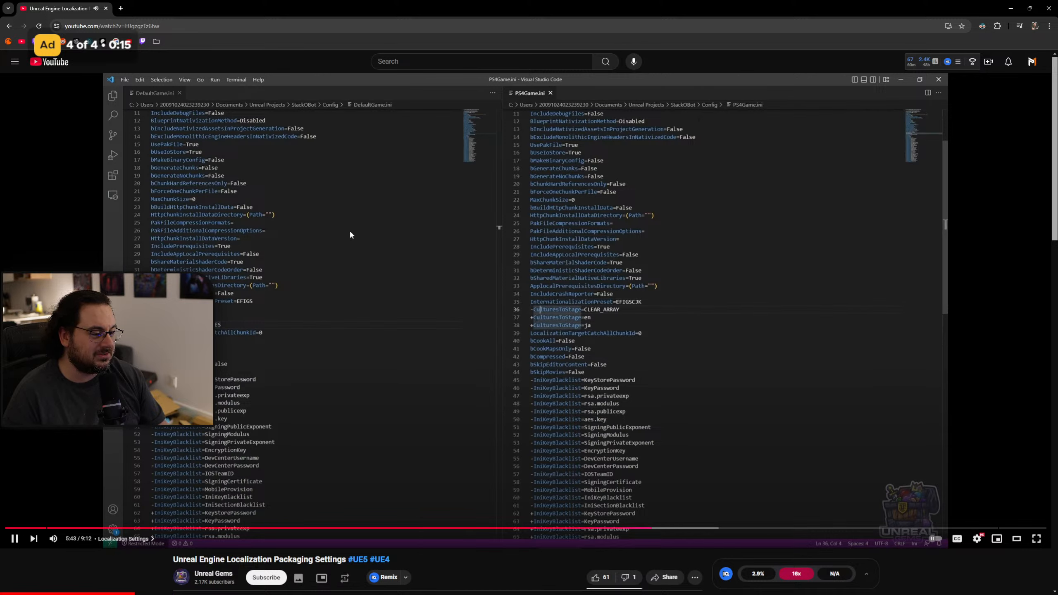
{"action": "key", "text": "Left"}
{"action": "key", "text": "Left"}
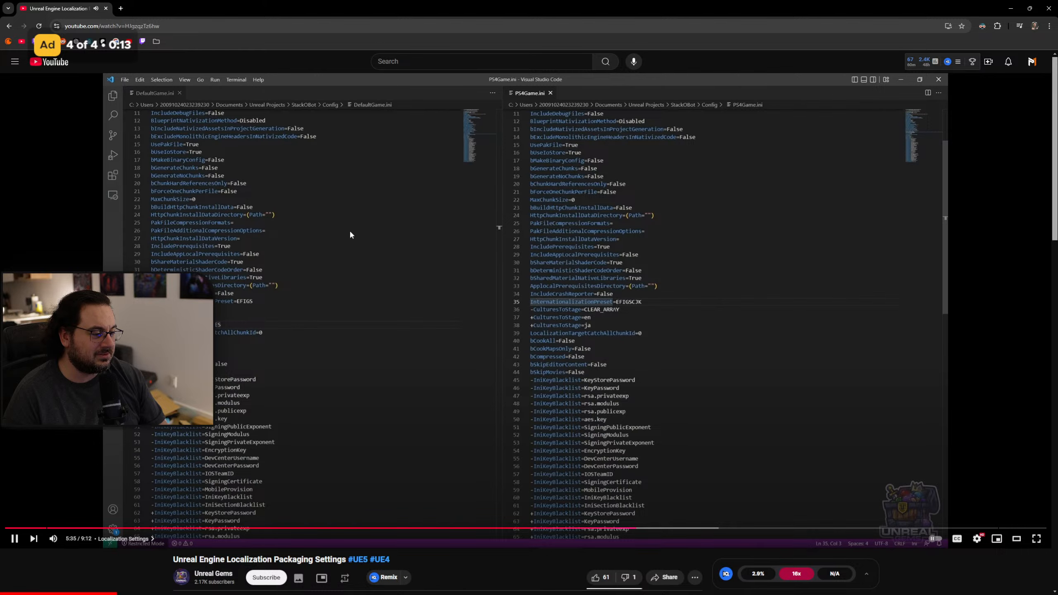
{"action": "key", "text": "Right"}
{"action": "key", "text": "Right"}
{"action": "key", "text": "Right"}
{"action": "key", "text": "Right"}
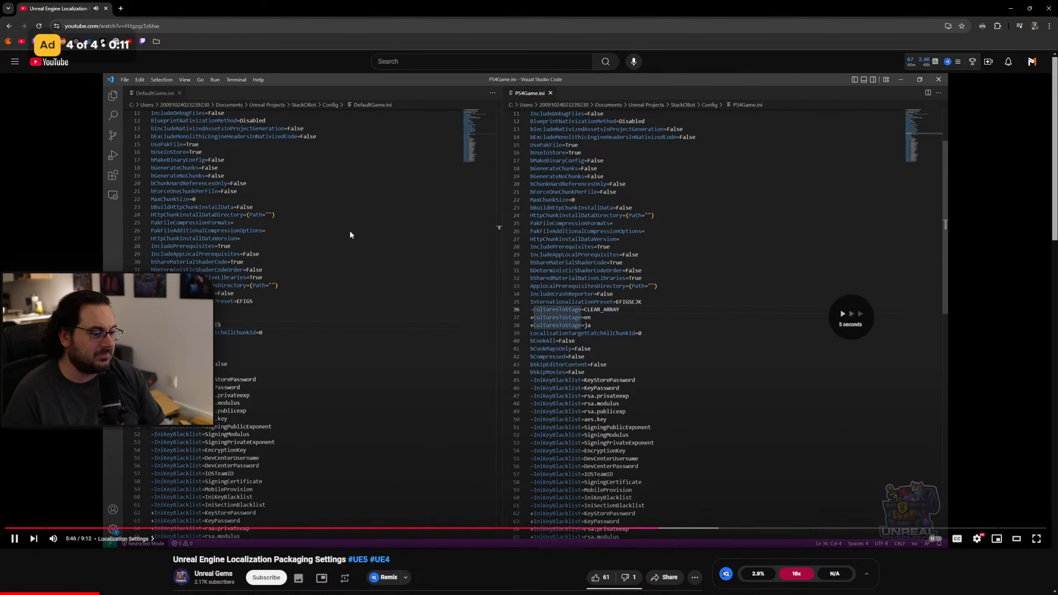
{"action": "key", "text": "Right"}
{"action": "key", "text": "Right"}
{"action": "key", "text": "Right"}
{"action": "key", "text": "Right"}
{"action": "key", "text": "Right"}
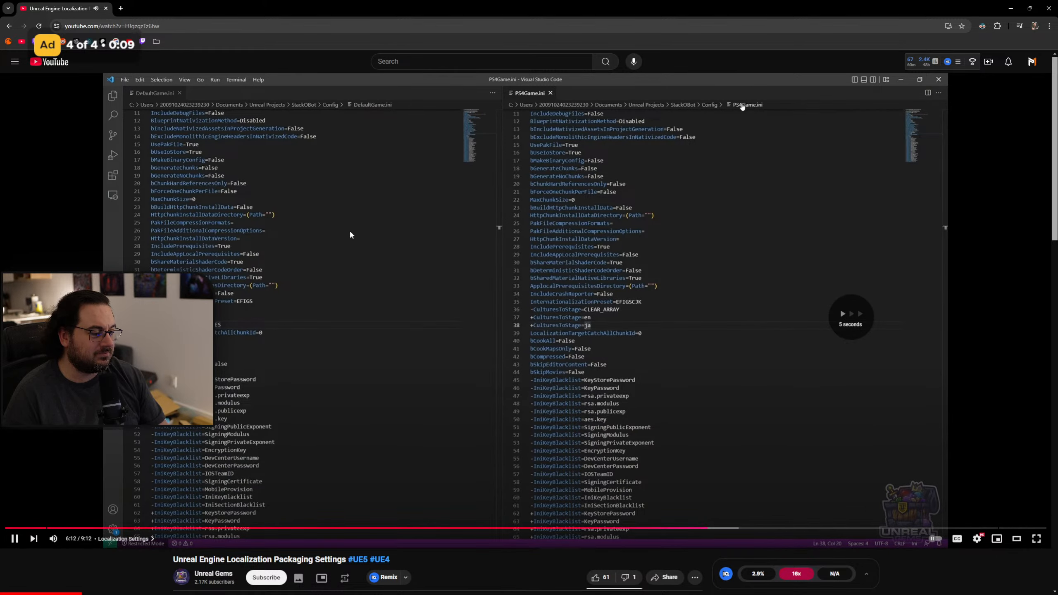
Skim the rest of the video, covering packaging the project and editing the packaged game's shortcut target, and return to Unreal Editor.
{"action": "key", "text": "Right"}
{"action": "key", "text": "Right"}
{"action": "key", "text": "Right"}
{"action": "key", "text": "Right"}
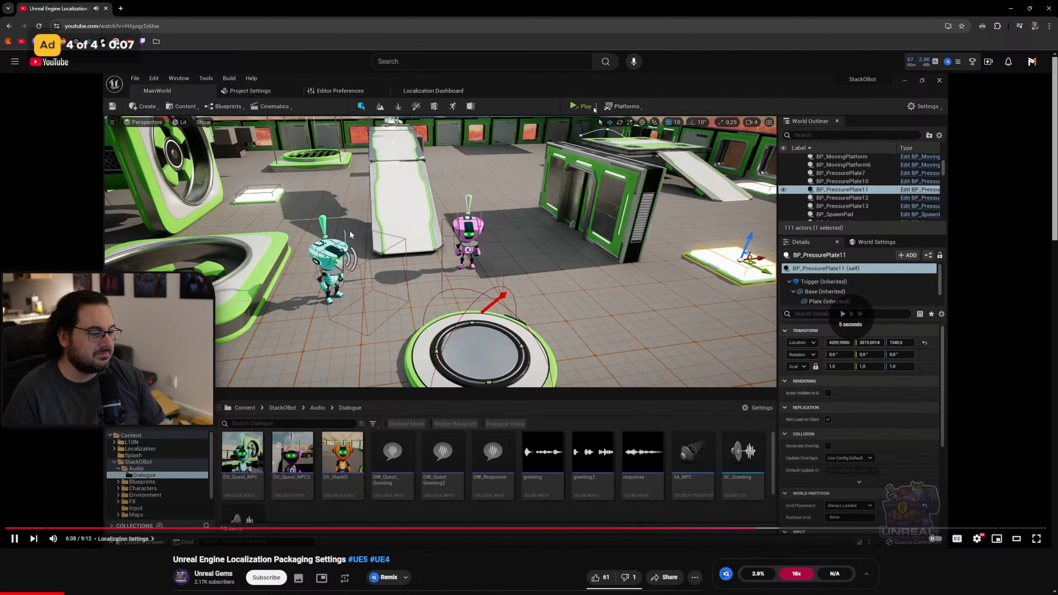
{"action": "key", "text": "Right"}
{"action": "key", "text": "Right"}
{"action": "key", "text": "Right"}
{"action": "key", "text": "Right"}
{"action": "key", "text": "Right"}
{"action": "key", "text": "Right"}
{"action": "key", "text": "Right"}
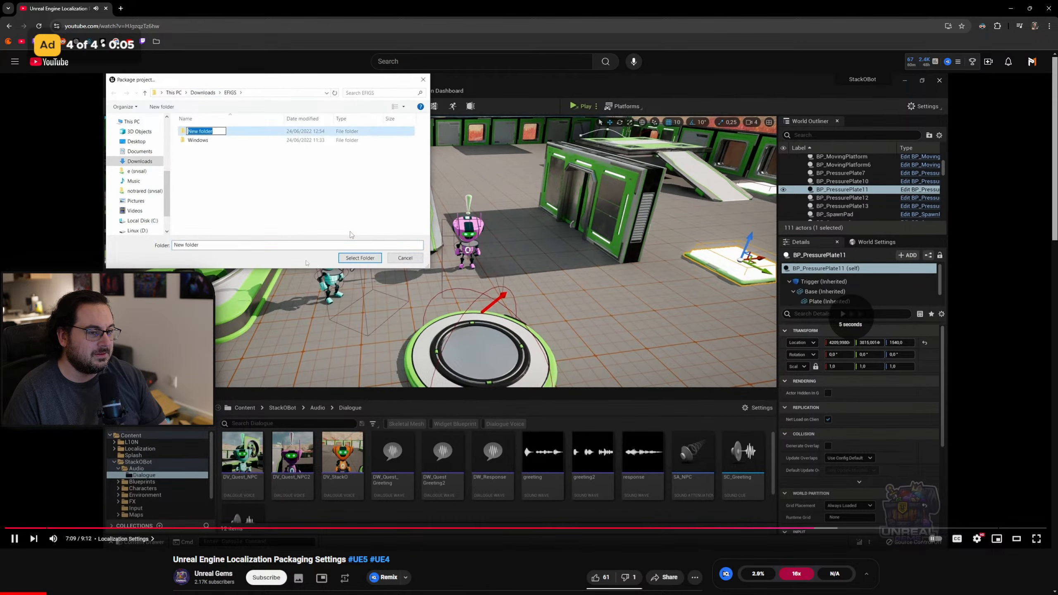
{"action": "key", "text": "Right"}
{"action": "key", "text": "Right"}
{"action": "key", "text": "Right"}
{"action": "key", "text": "Right"}
{"action": "key", "text": "Right"}
{"action": "key", "text": "Right"}
{"action": "key", "text": "Right"}
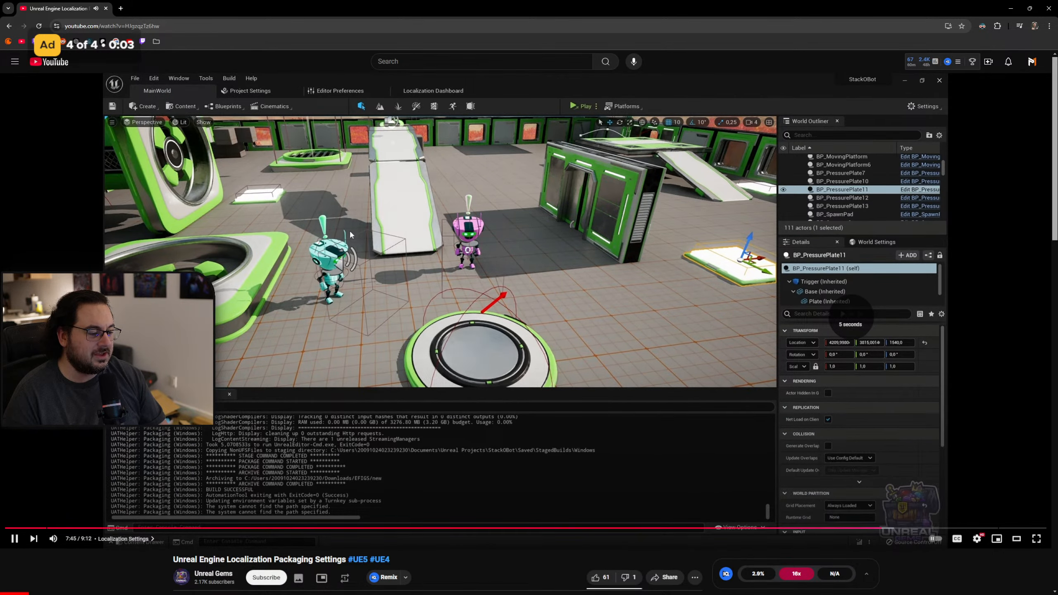
{"action": "key", "text": "Right"}
{"action": "key", "text": "Right"}
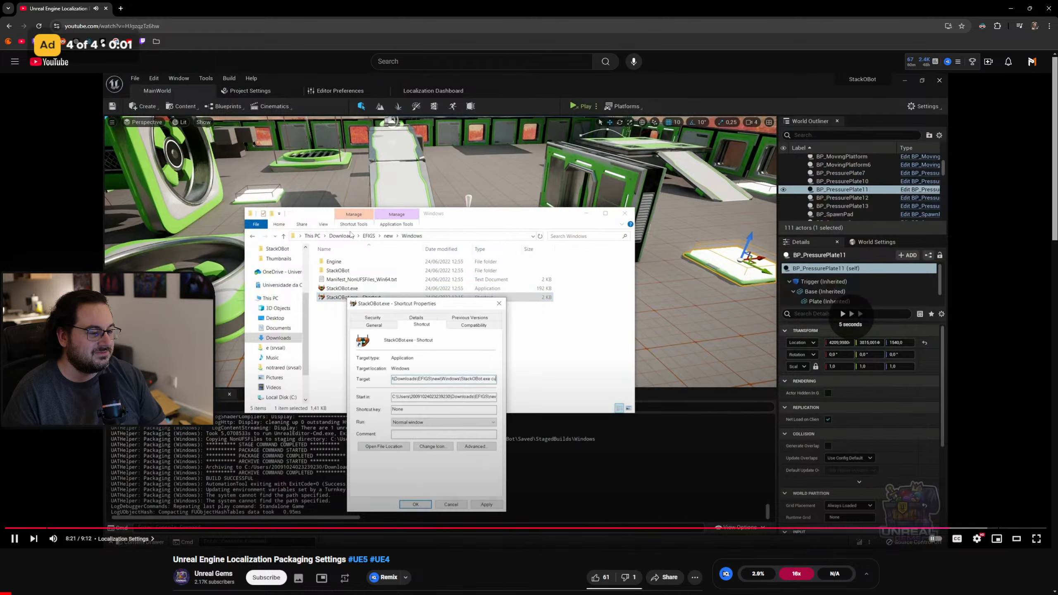
{"action": "key", "text": "Right"}
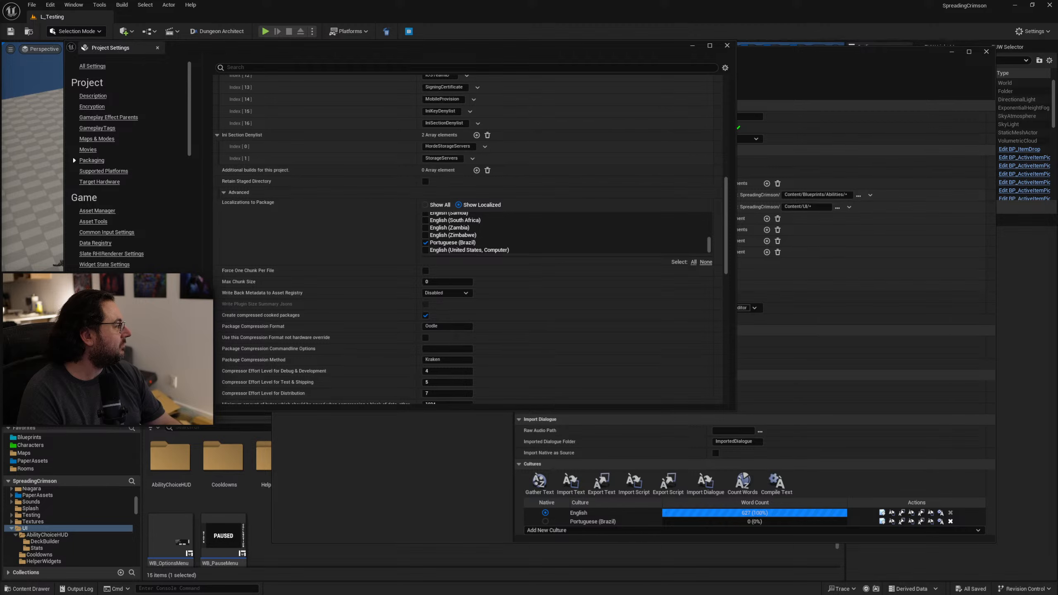
Open the "Localization (translation) - Unreal Engine 5 beginner tutorial" video and skip through Compile translations to the Testing translations chapter.
{"action": "left_click_drag", "start_coordinate": [787, 594], "coordinate": [764, 149]}
{"action": "double_click", "coordinate": [764, 149]}
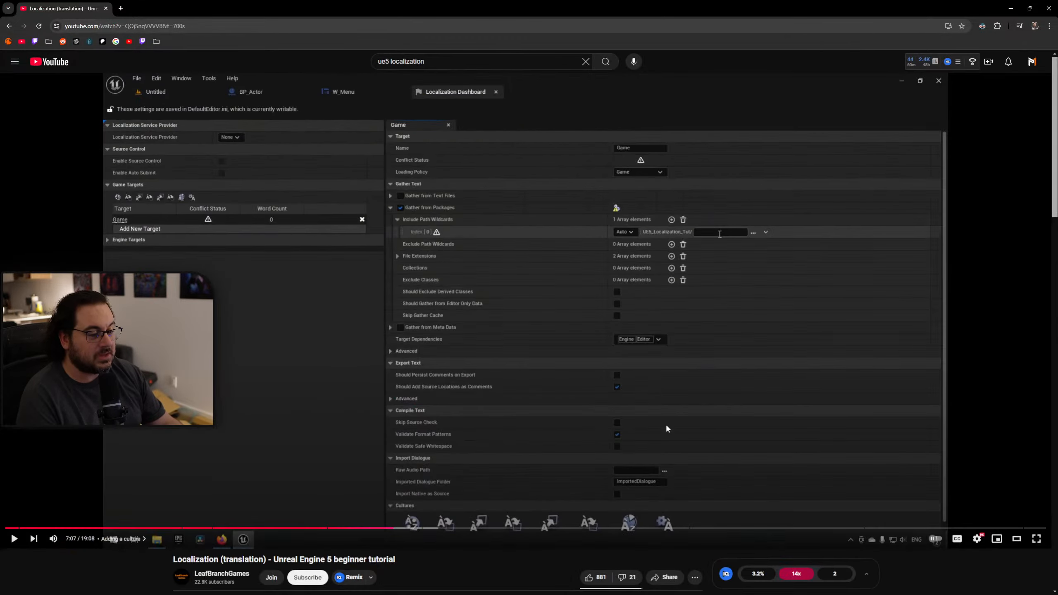
{"action": "left_click_drag", "start_coordinate": [509, 528], "coordinate": [790, 530]}
{"action": "left_click", "coordinate": [790, 529]}
{"action": "left_click", "coordinate": [771, 529]}
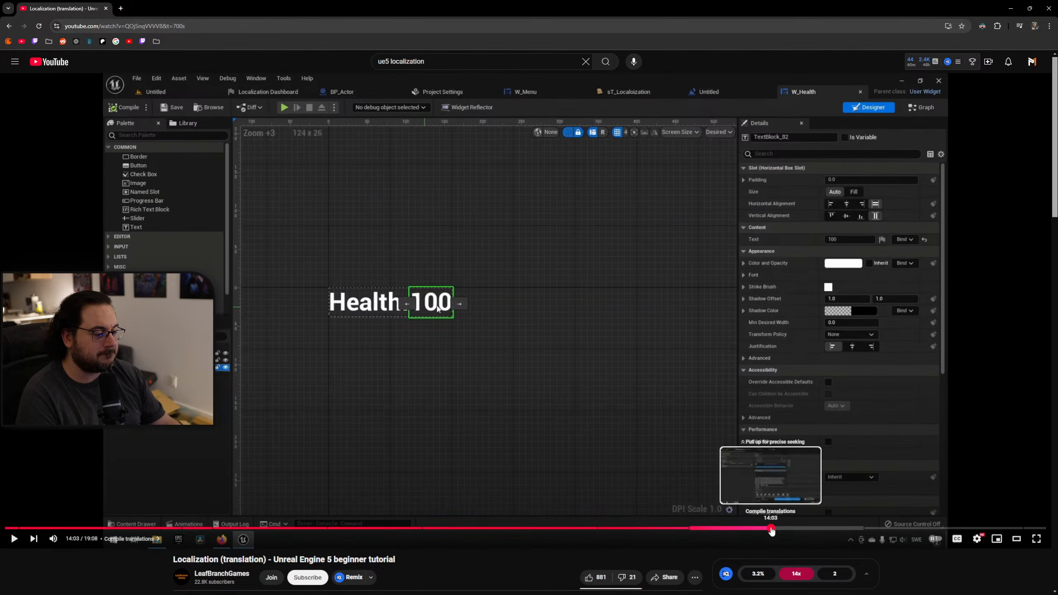
{"action": "left_click", "coordinate": [802, 436]}
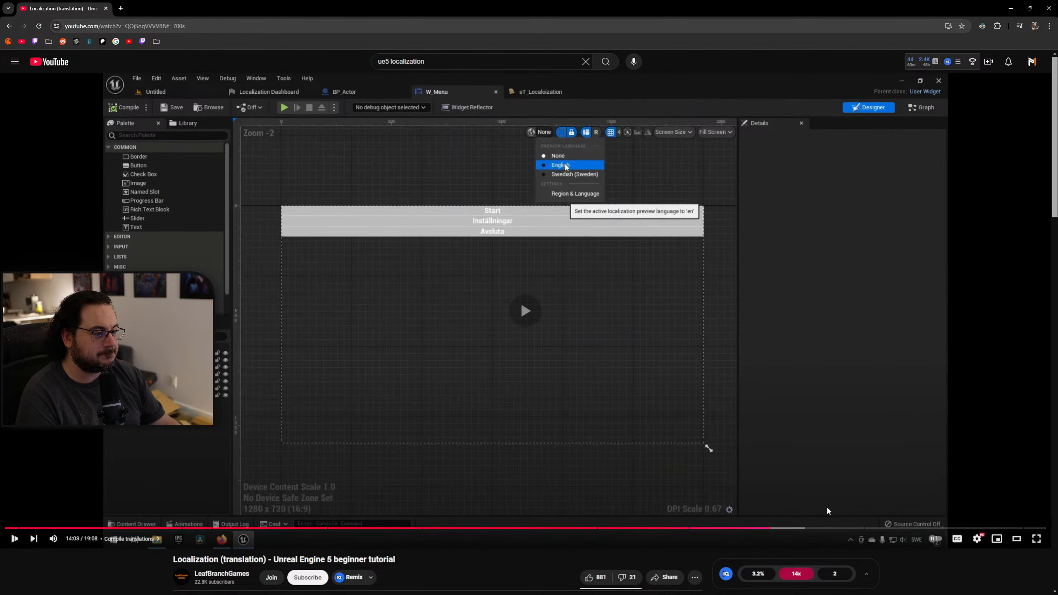
{"action": "left_click", "coordinate": [826, 529]}
{"action": "left_click_drag", "start_coordinate": [832, 529], "coordinate": [901, 529]}
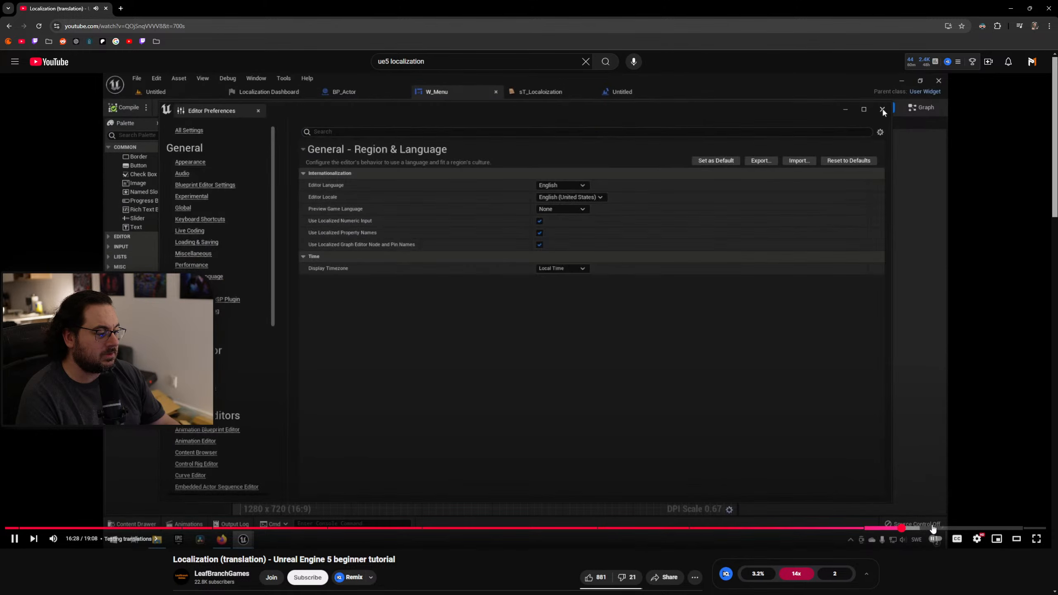
Skip ahead within the video's Testing translations chapter to the Packaging project settings and examine the Localization Targets to Chunk entry.
{"action": "left_click", "coordinate": [933, 529]}
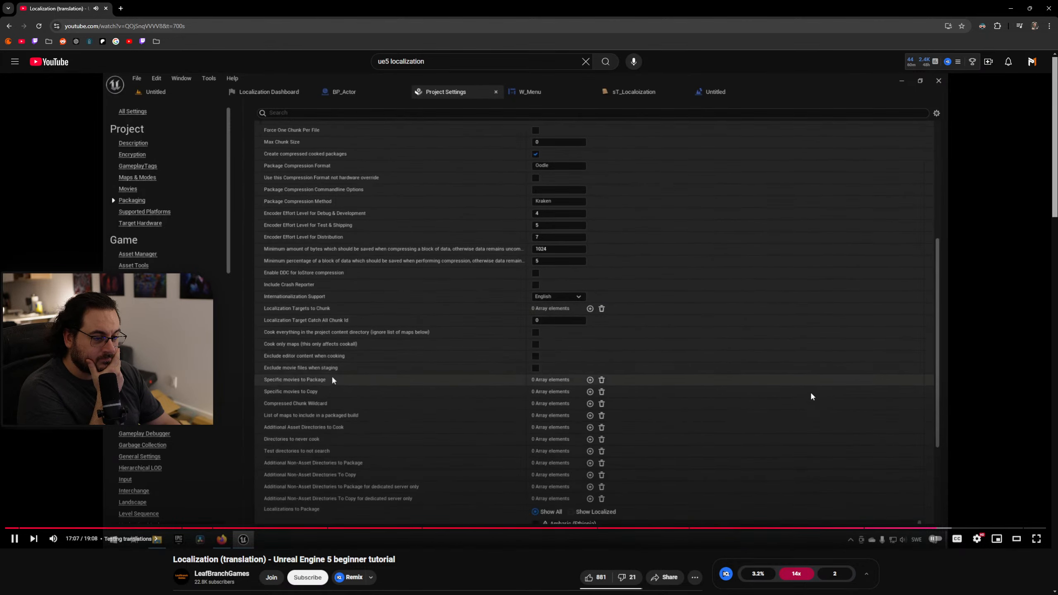
{"action": "left_click", "coordinate": [934, 524]}
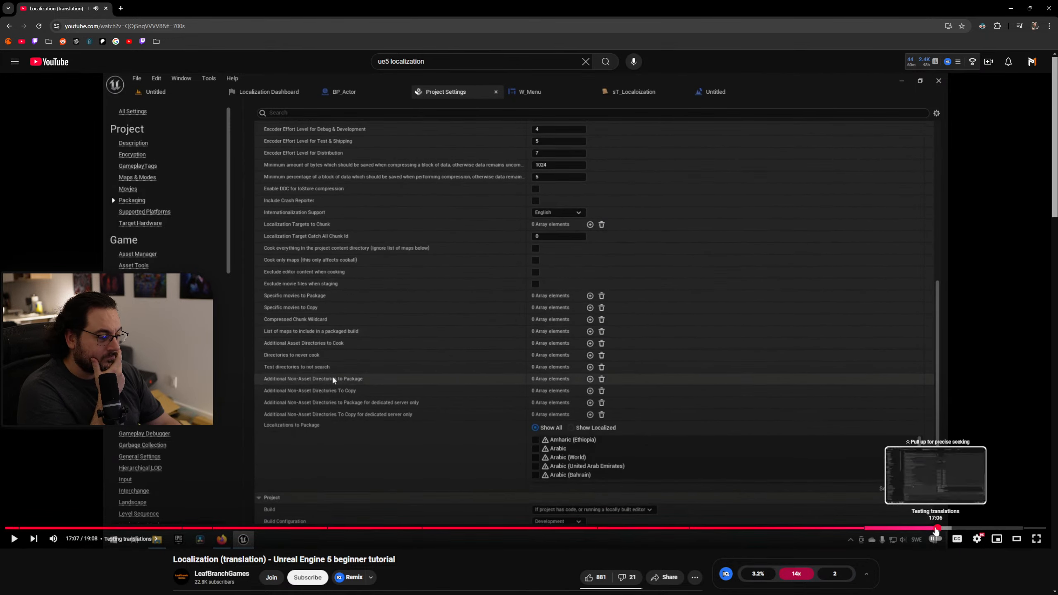
{"action": "left_click", "coordinate": [933, 528]}
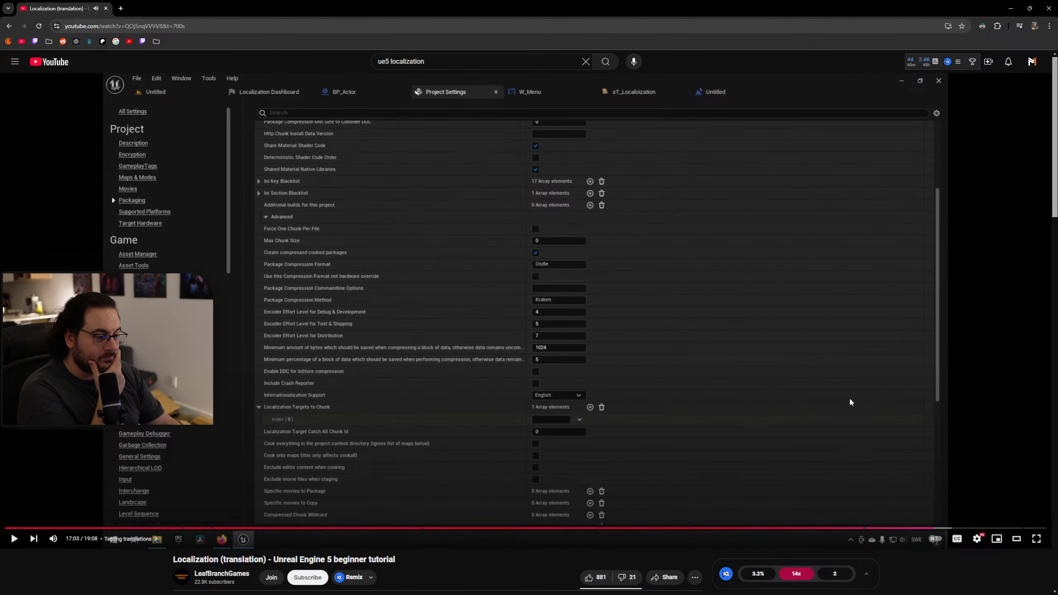
{"action": "left_click", "coordinate": [801, 384]}
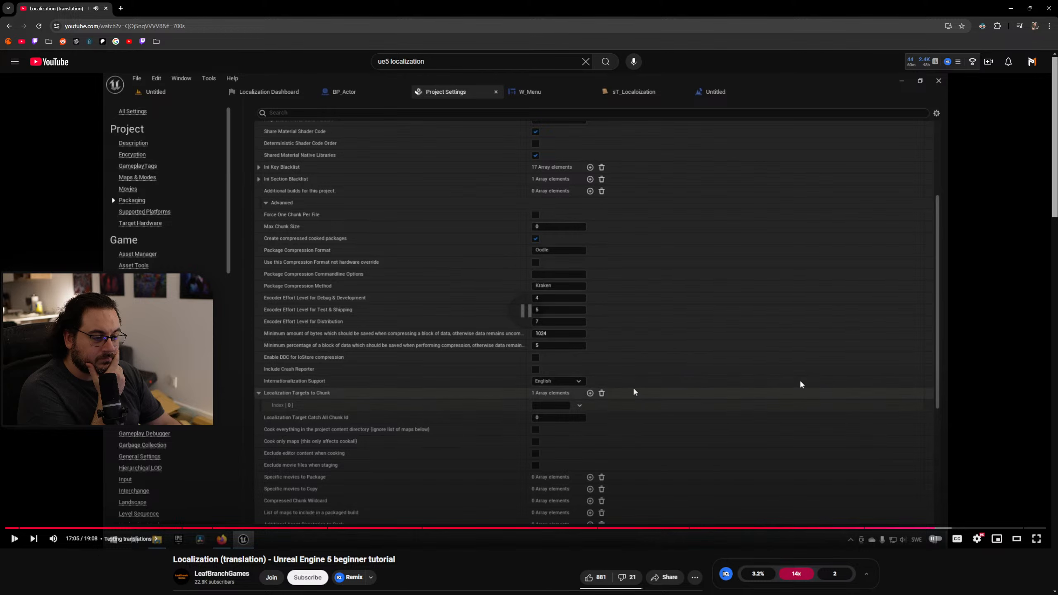
{"action": "left_click", "coordinate": [799, 383]}
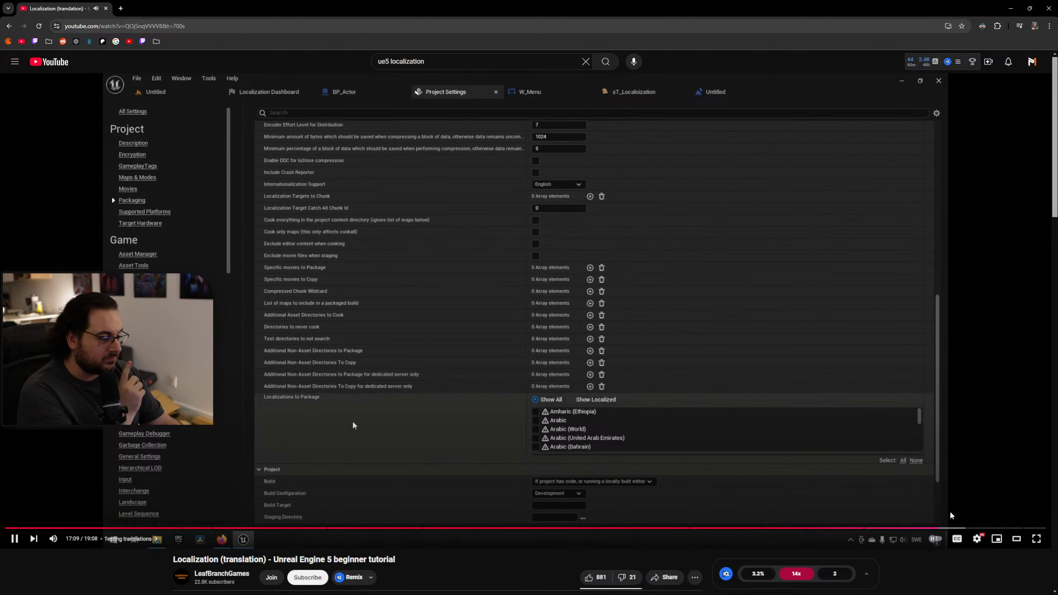
Skim the rest of the video, covering the Localizations to Package list filtered to localized cultures.
{"action": "key", "text": "Right"}
{"action": "key", "text": "Right"}
{"action": "key", "text": "Right"}
{"action": "key", "text": "Right"}
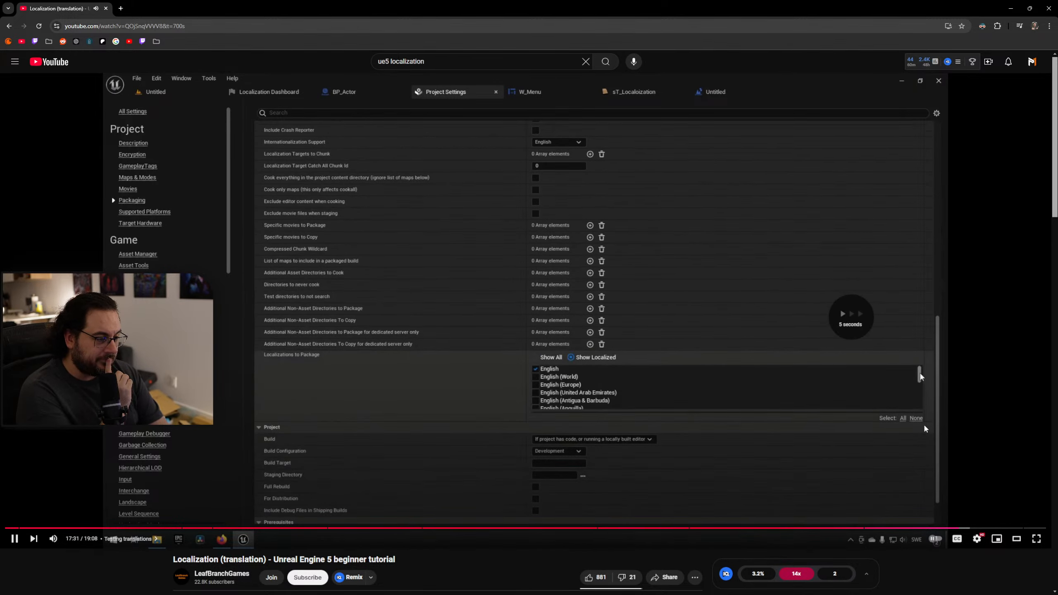
{"action": "key", "text": "Right"}
{"action": "key", "text": "Right"}
{"action": "key", "text": "Right"}
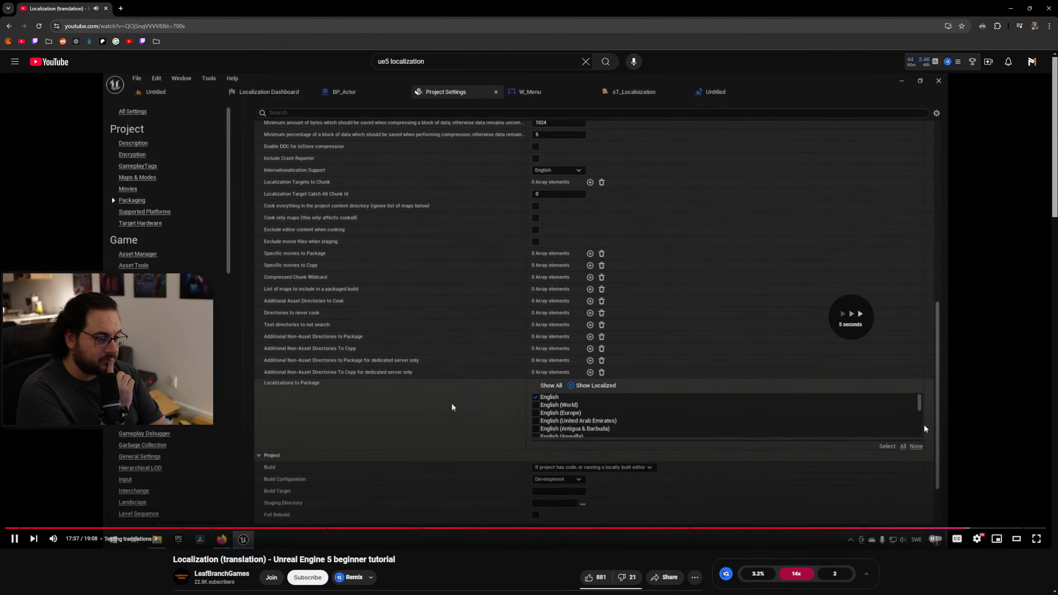
{"action": "key", "text": "Right"}
{"action": "key", "text": "Right"}
{"action": "key", "text": "Right"}
{"action": "key", "text": "Right"}
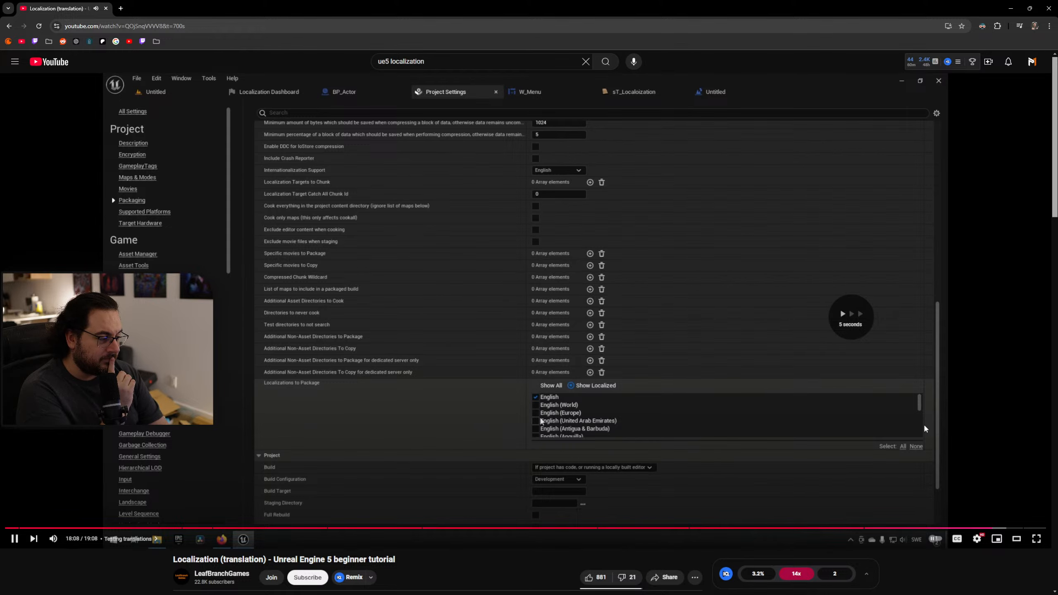
{"action": "key", "text": "Right"}
{"action": "key", "text": "Right"}
{"action": "key", "text": "Right"}
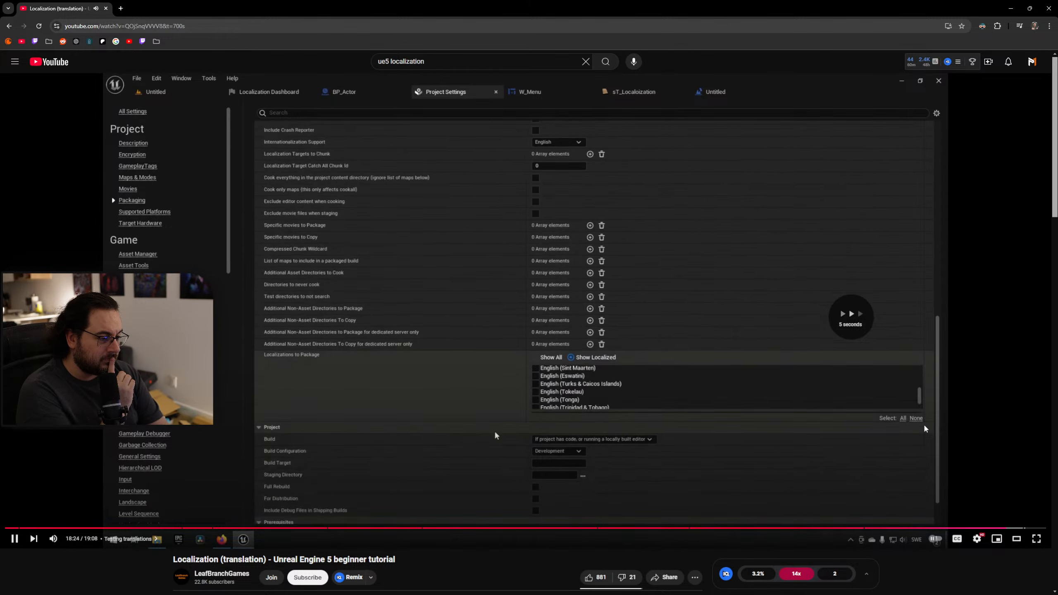
{"action": "key", "text": "Right"}
{"action": "key", "text": "Right"}
{"action": "key", "text": "Right"}
{"action": "key", "text": "Right"}
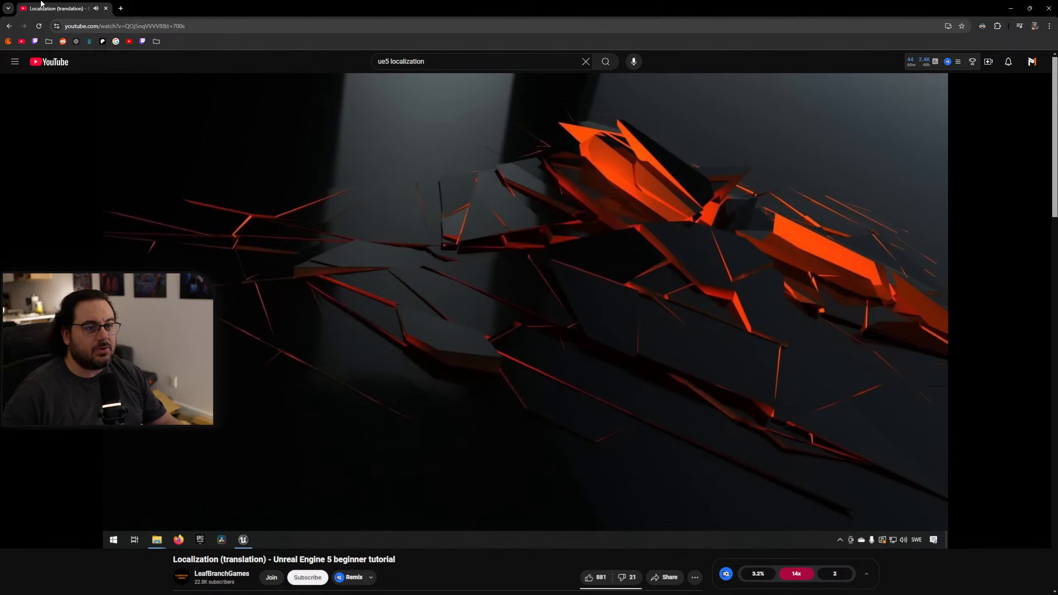
Switch back to Unreal Editor and move the Project Settings and Localization Dashboard windows off the main level editor.
{"action": "key", "text": "alt+Tab"}
{"action": "left_click_drag", "start_coordinate": [550, 50], "coordinate": [819, 115]}
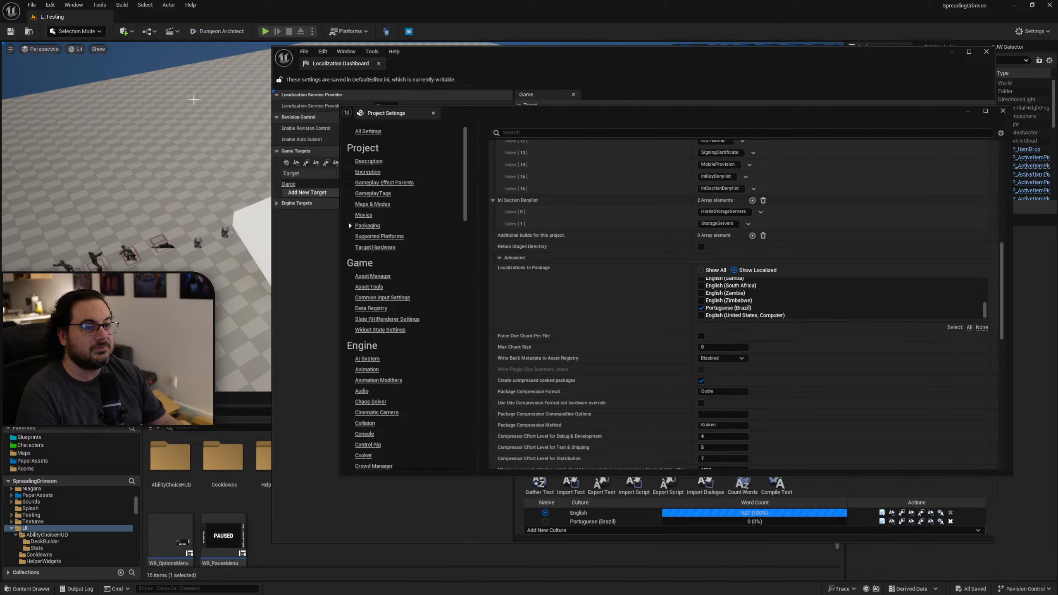
{"action": "left_click_drag", "start_coordinate": [607, 115], "coordinate": [1057, 273]}
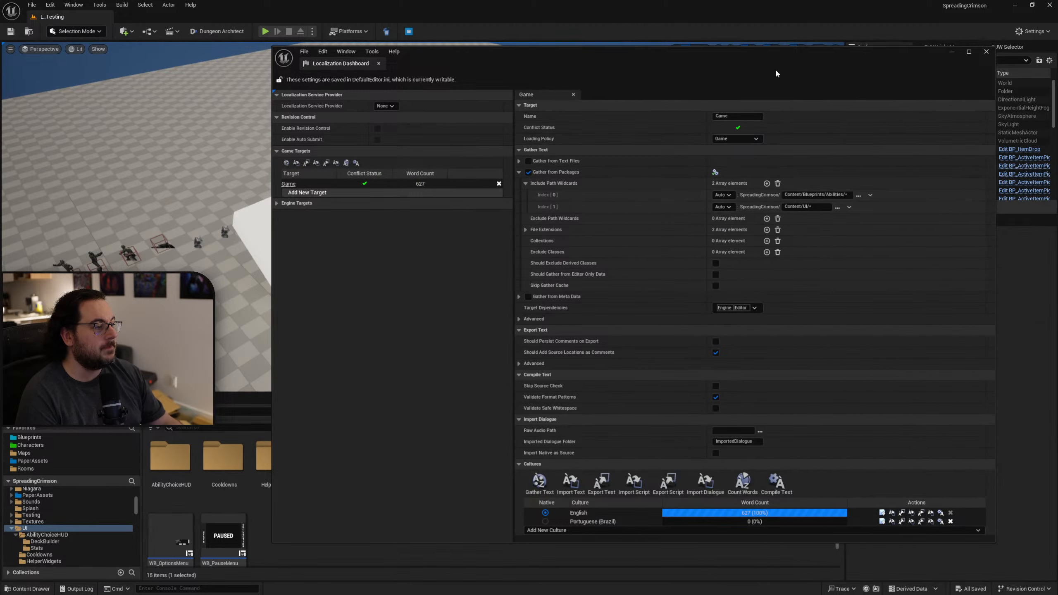
{"action": "left_click_drag", "start_coordinate": [777, 71], "coordinate": [1057, 173]}
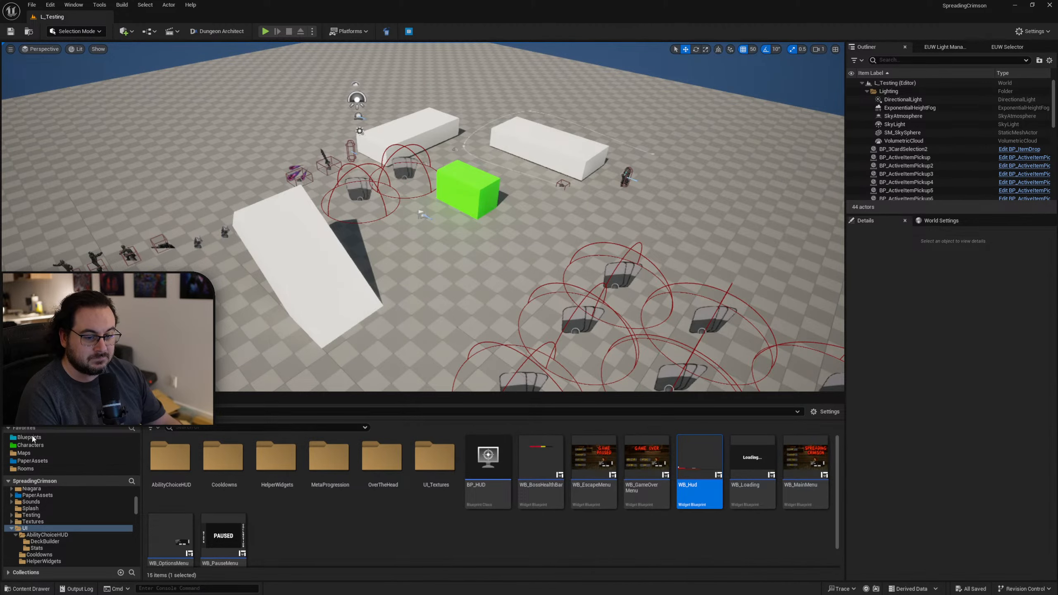
Open the BP_Manny blueprint from the Characters/Player/Manny folder and maximize its editor window.
{"action": "left_click", "coordinate": [30, 445]}
{"action": "double_click", "coordinate": [267, 497]}
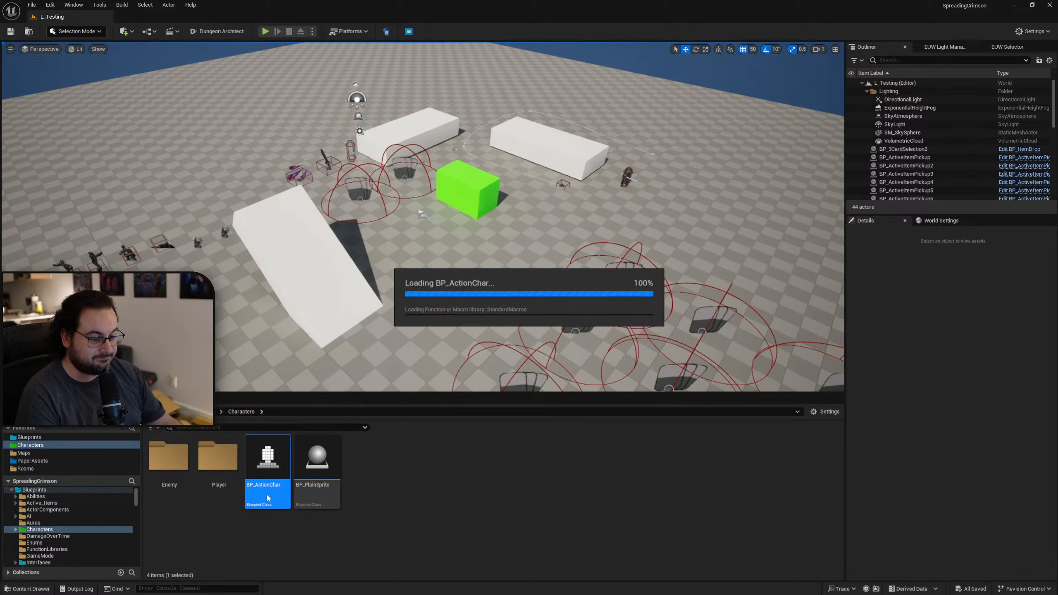
{"action": "left_click", "coordinate": [264, 187]}
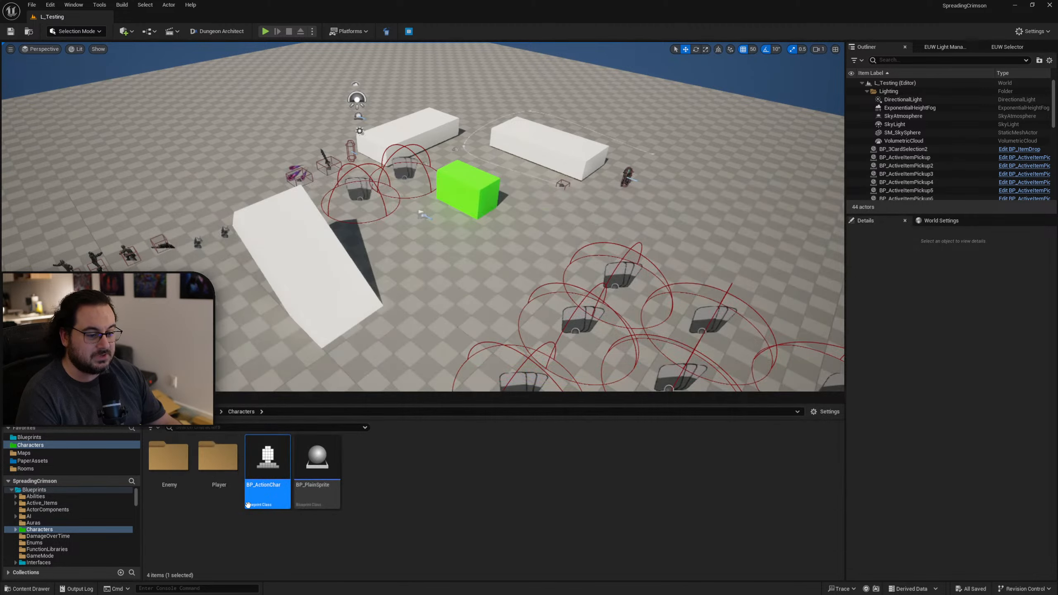
{"action": "double_click", "coordinate": [219, 462]}
{"action": "double_click", "coordinate": [169, 459]}
{"action": "double_click", "coordinate": [308, 487]}
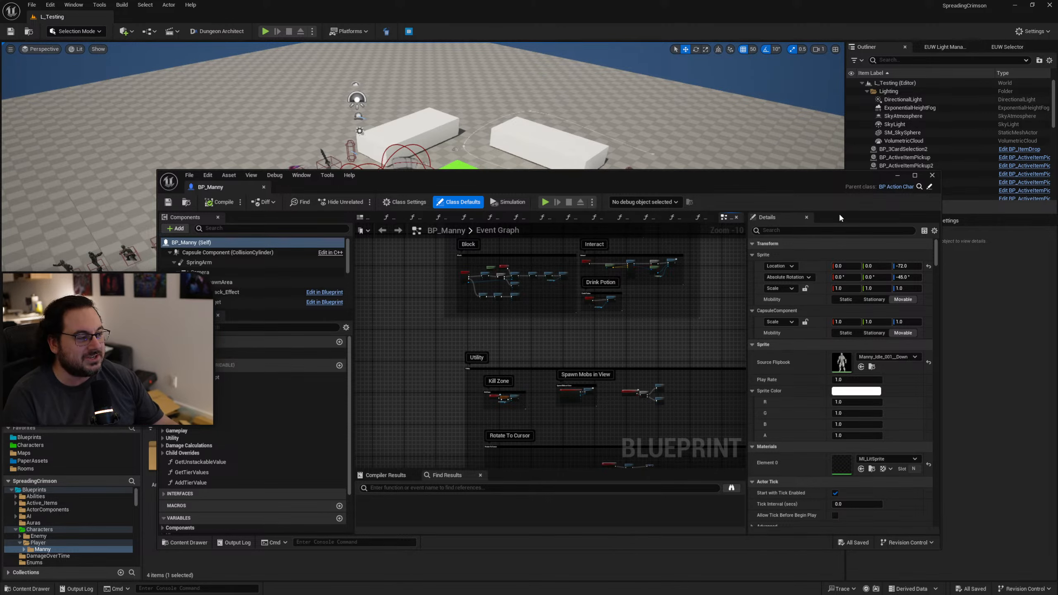
{"action": "left_click", "coordinate": [915, 176]}
Add a Set Current Culture node to BP_Manny's event graph, placed just past the Set New Weapon node in the Event Begin Play section.
{"action": "right_click_drag", "start_coordinate": [541, 148], "coordinate": [558, 377]}
{"action": "scroll", "coordinate": [583, 346], "scroll_direction": "up", "scroll_amount": 6}
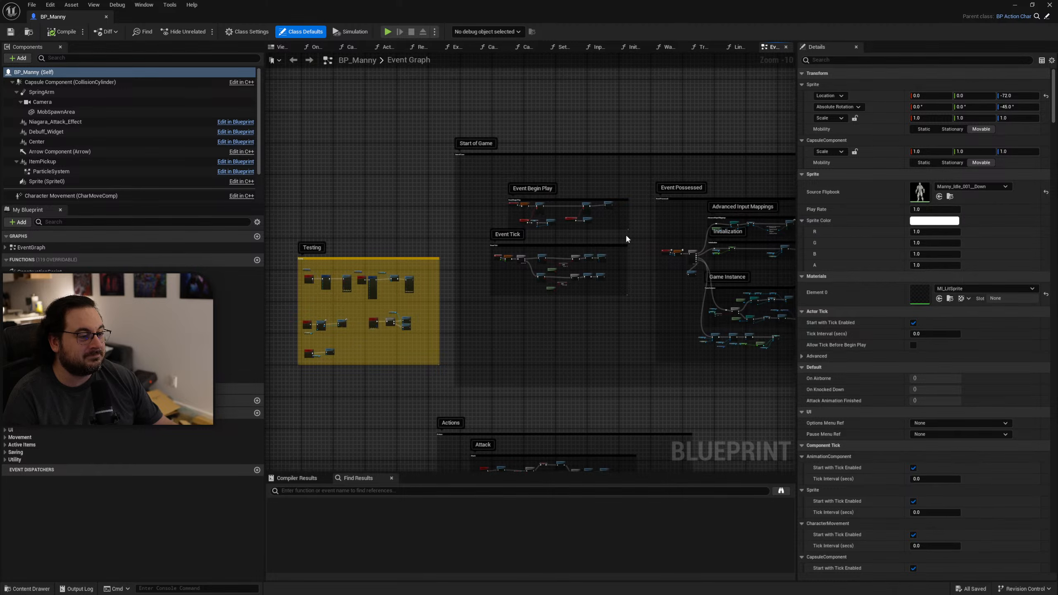
{"action": "right_click_drag", "start_coordinate": [537, 237], "coordinate": [525, 173]}
{"action": "scroll", "coordinate": [719, 247], "scroll_direction": "up", "scroll_amount": 4}
{"action": "right_click_drag", "start_coordinate": [720, 248], "coordinate": [543, 270]}
{"action": "right_click", "coordinate": [501, 293]}
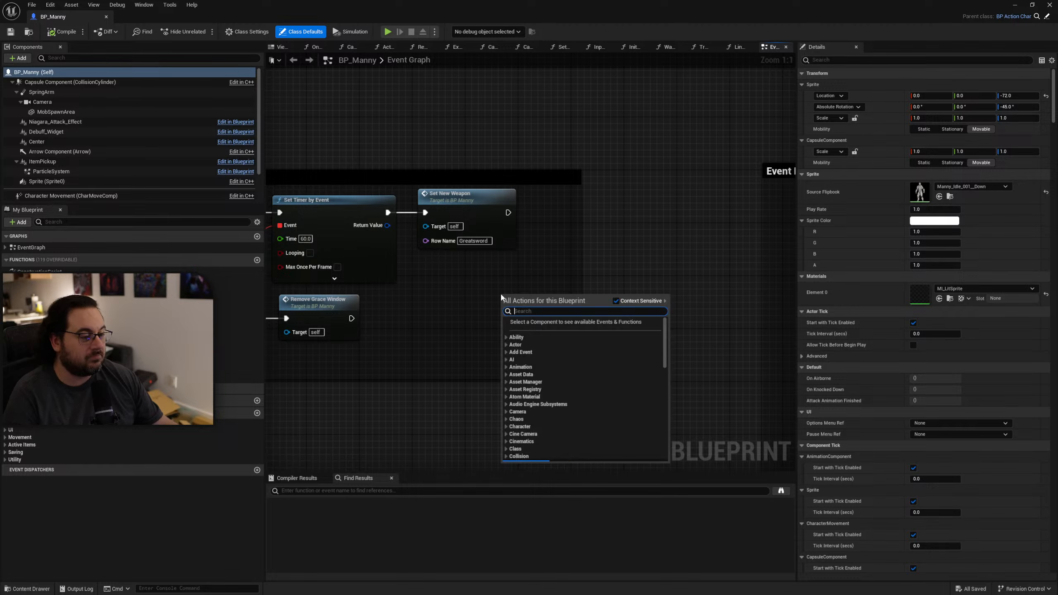
{"action": "type", "text": "set culture"}
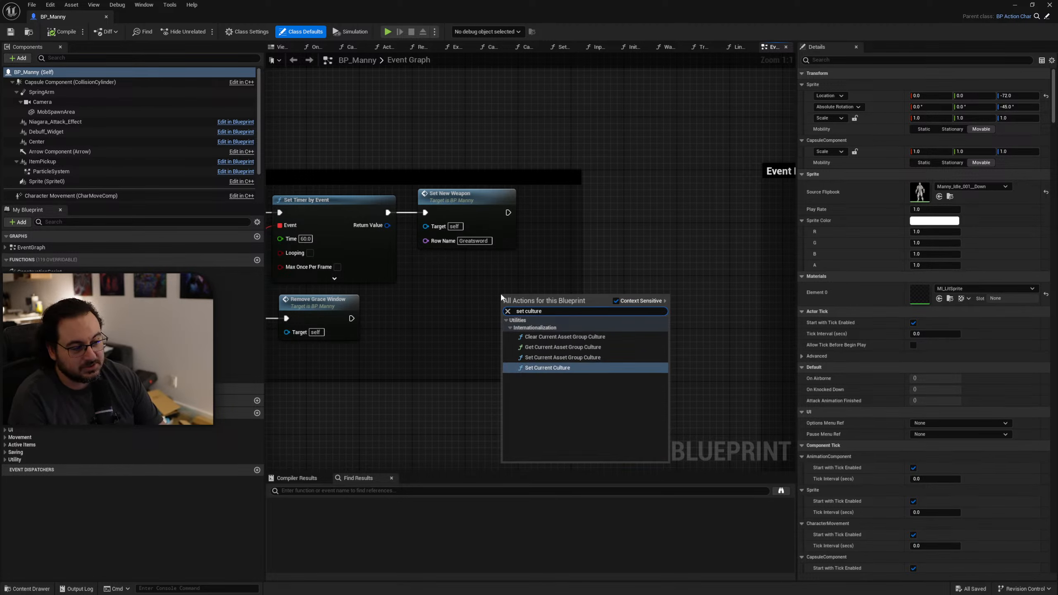
{"action": "key", "text": "Return"}
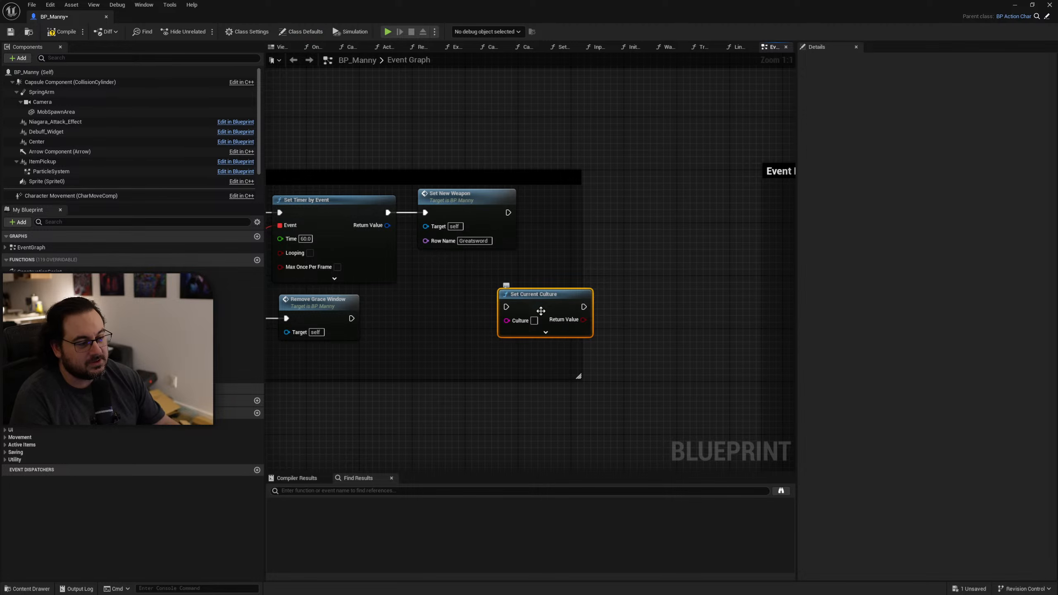
{"action": "left_click_drag", "start_coordinate": [533, 323], "coordinate": [645, 309]}
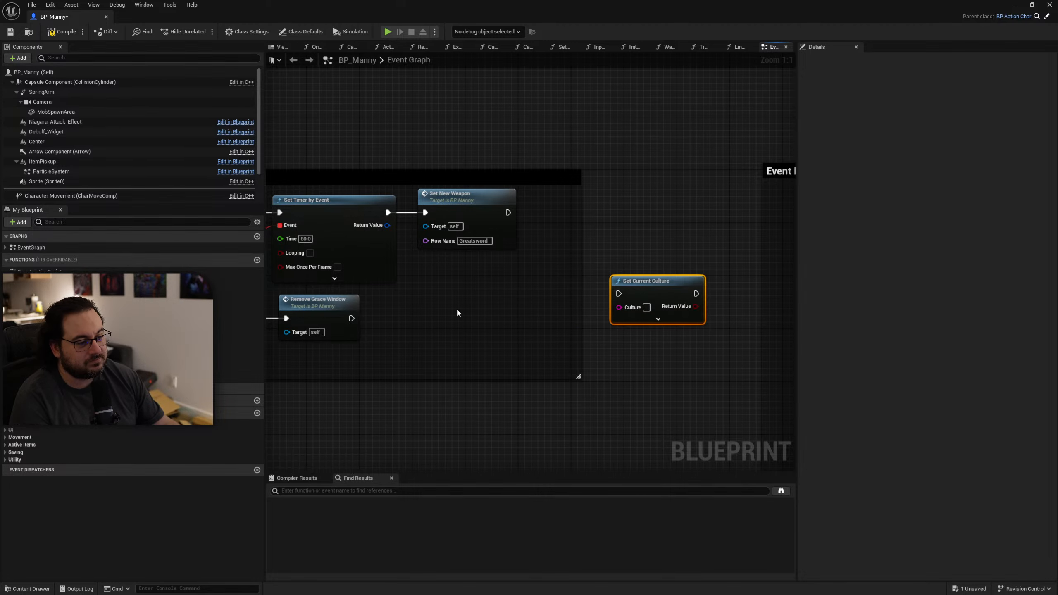
Add a Get Localized Cultures node near the Set Current Culture node.
{"action": "right_click", "coordinate": [457, 308]}
{"action": "type", "text": "get c"}
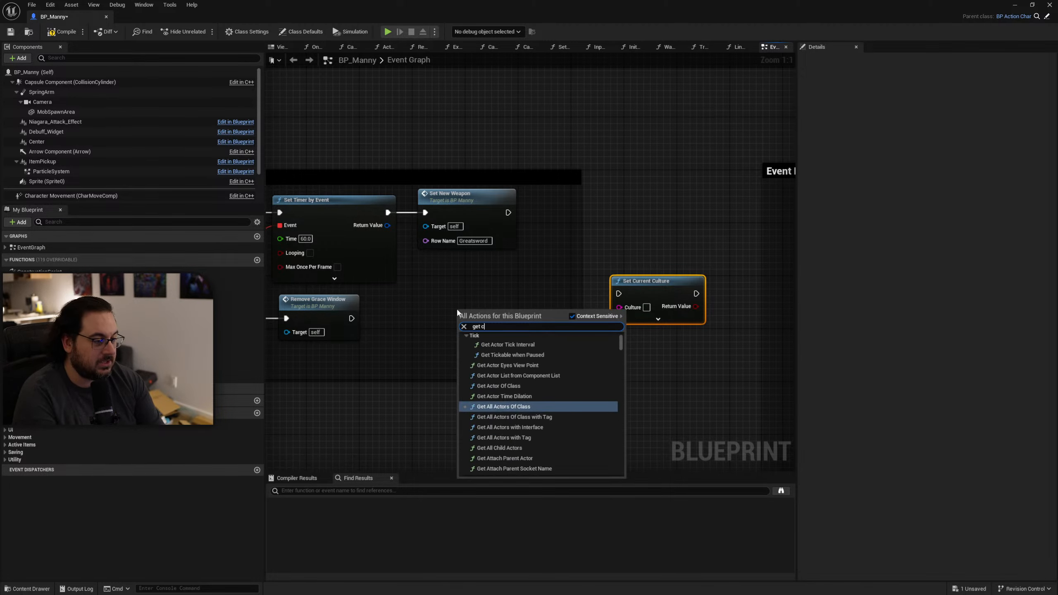
{"action": "type", "text": "ultu"}
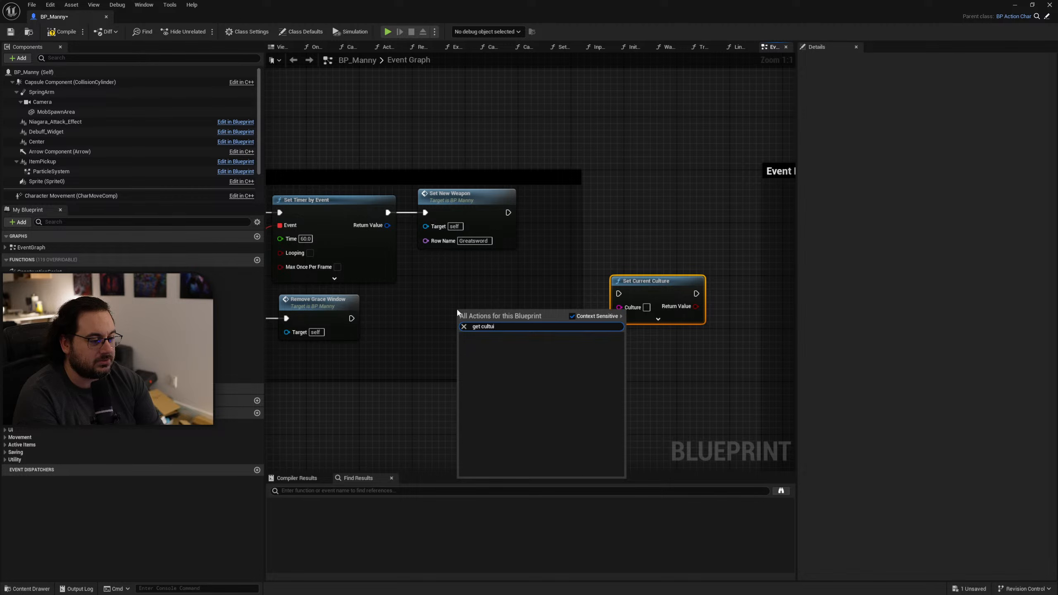
{"action": "type", "text": "re"}
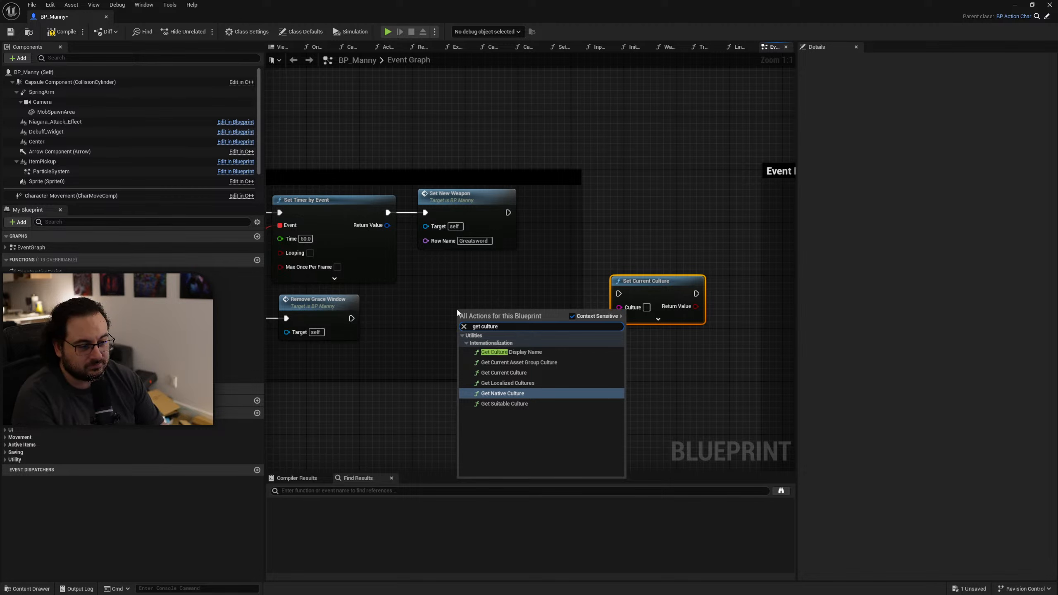
{"action": "key", "text": "Return"}
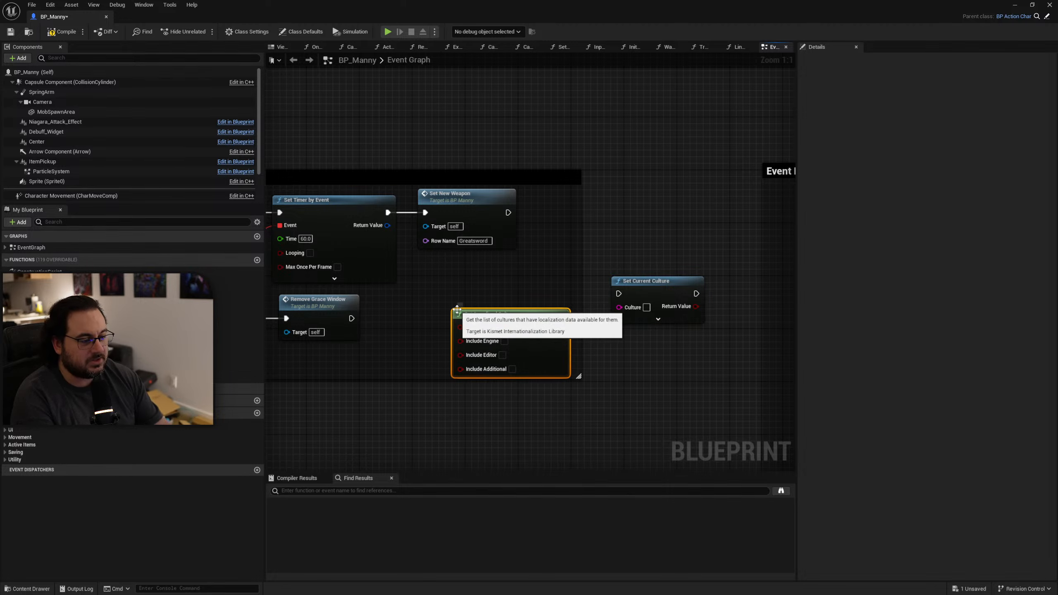
Loop over the localized cultures with a For Each Loop after Set New Weapon and print each array element with Print String.
{"action": "left_click_drag", "start_coordinate": [535, 345], "coordinate": [556, 315]}
{"action": "type", "text": "for each"}
{"action": "key", "text": "Return"}
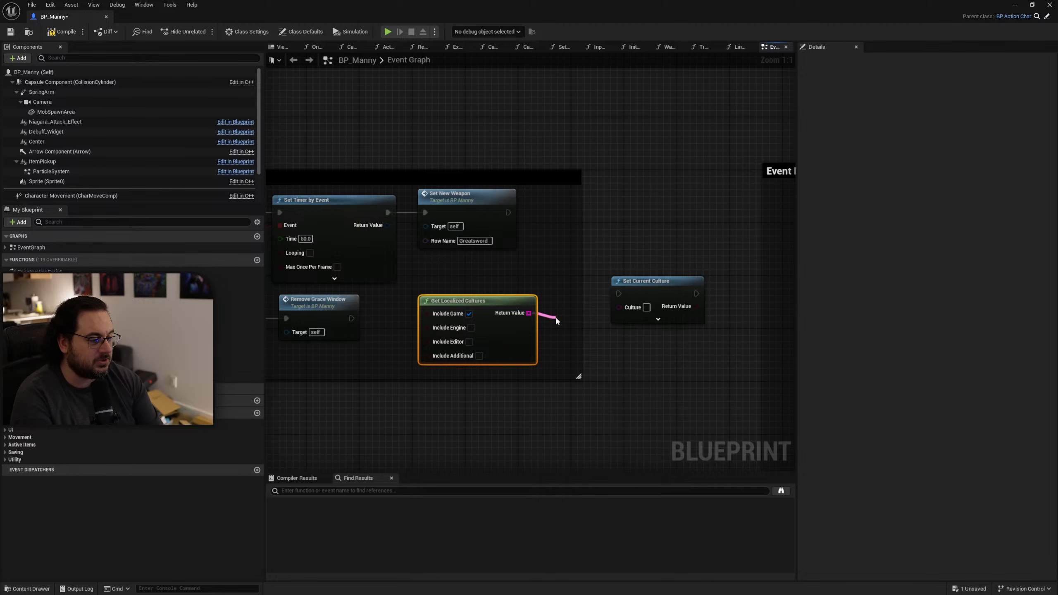
{"action": "left_click_drag", "start_coordinate": [582, 326], "coordinate": [707, 215]}
{"action": "left_click", "coordinate": [701, 196]}
{"action": "type", "text": "print"}
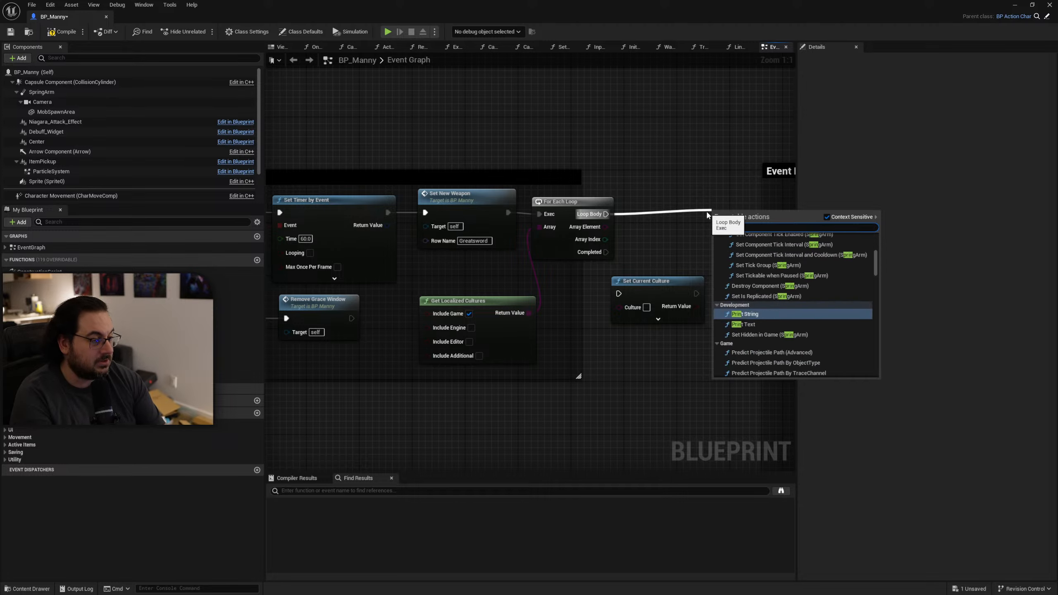
{"action": "key", "text": "Return"}
{"action": "left_click_drag", "start_coordinate": [606, 227], "coordinate": [718, 240]}
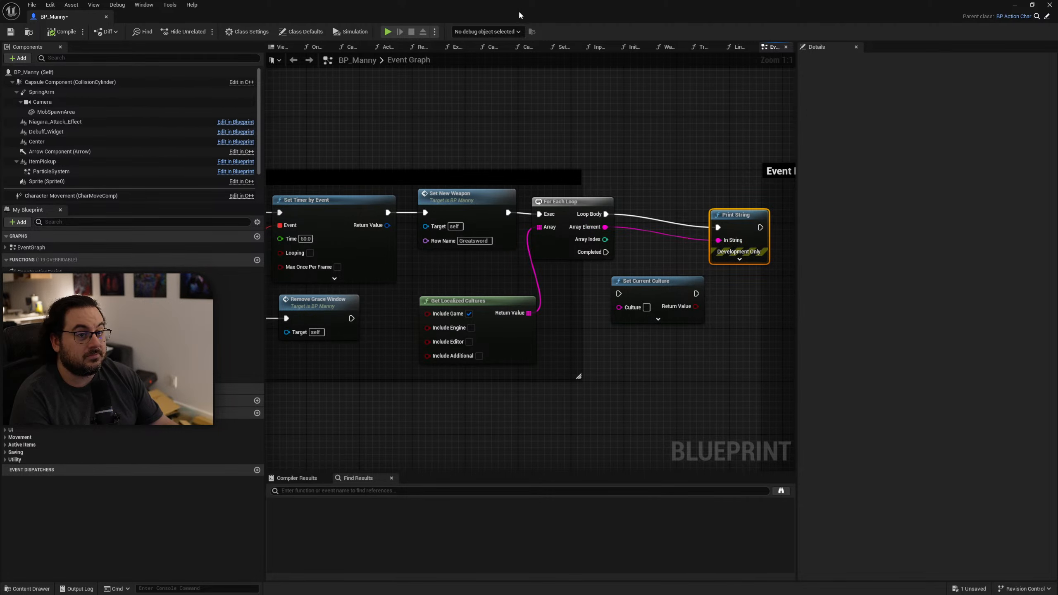
Play the level full screen to check the printed list of localized cultures, and stop the session.
{"action": "left_click_drag", "start_coordinate": [519, 14], "coordinate": [520, 0]}
{"action": "key", "text": "F11"}
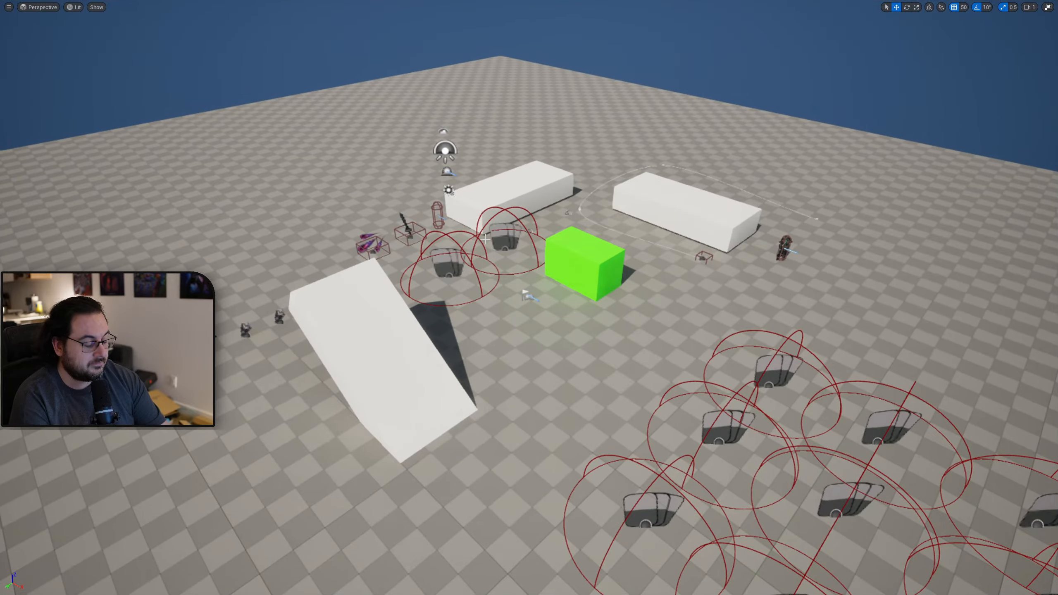
{"action": "key", "text": "alt+p"}
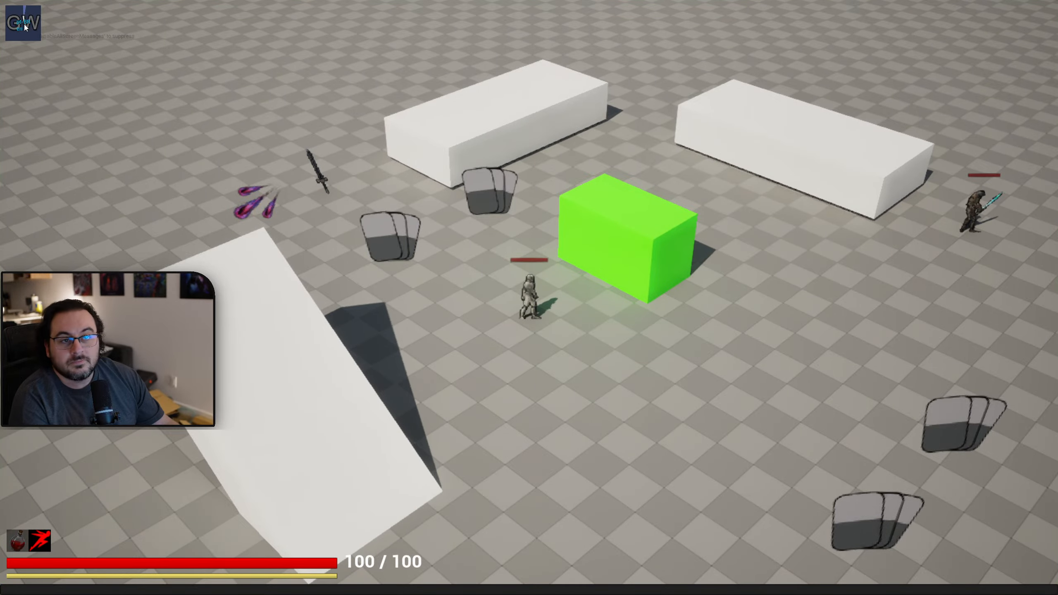
{"action": "key", "text": "Escape"}
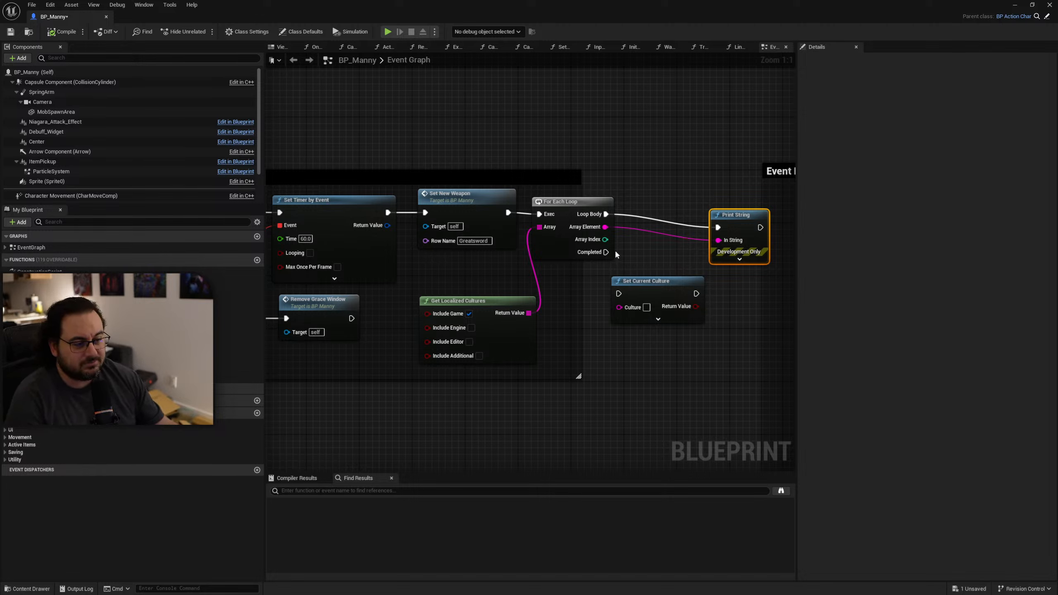
Delete the Print String and For Each Loop nodes connected to Get Localized Cultures.
{"action": "left_click_drag", "start_coordinate": [518, 344], "coordinate": [505, 324]}
{"action": "left_click_drag", "start_coordinate": [571, 206], "coordinate": [579, 206]}
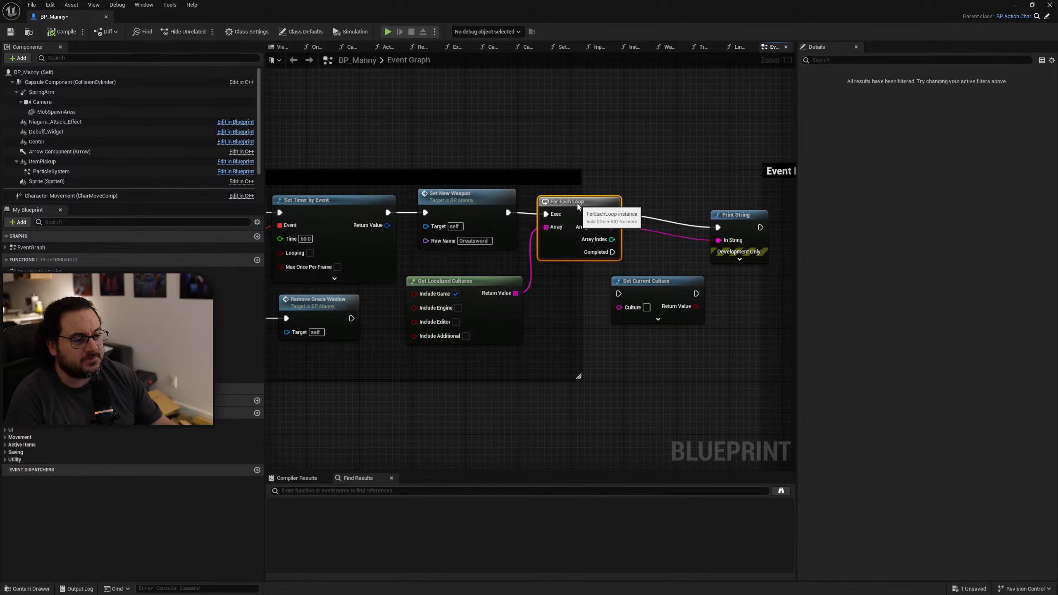
{"action": "left_click", "coordinate": [699, 213]}
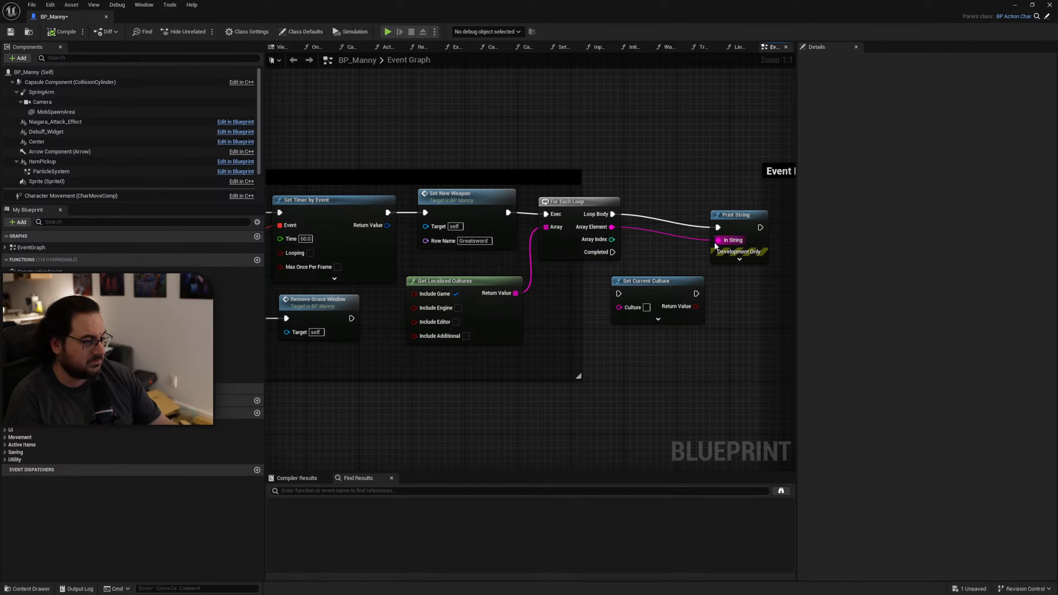
{"action": "left_click_drag", "start_coordinate": [733, 185], "coordinate": [702, 273]}
{"action": "key", "text": "Delete"}
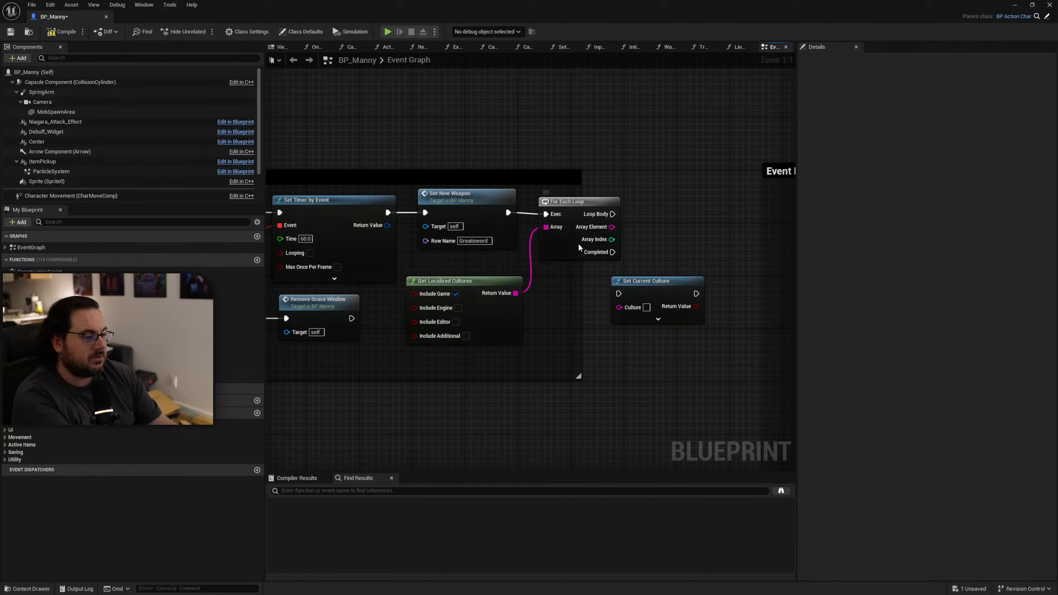
{"action": "left_click_drag", "start_coordinate": [645, 191], "coordinate": [560, 275]}
{"action": "key", "text": "Delete"}
Get index 0 of the localized cultures array, feed it into Set Current Culture's Culture input, and run that node after Set New Weapon.
{"action": "type", "text": "get"}
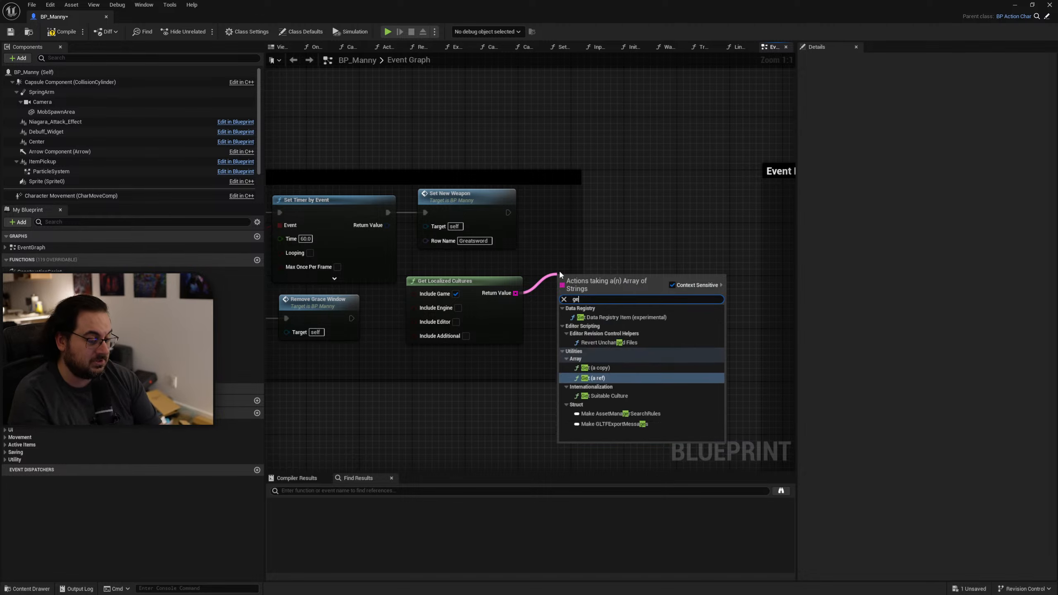
{"action": "key", "text": "Return"}
{"action": "left_click_drag", "start_coordinate": [658, 286], "coordinate": [690, 213]}
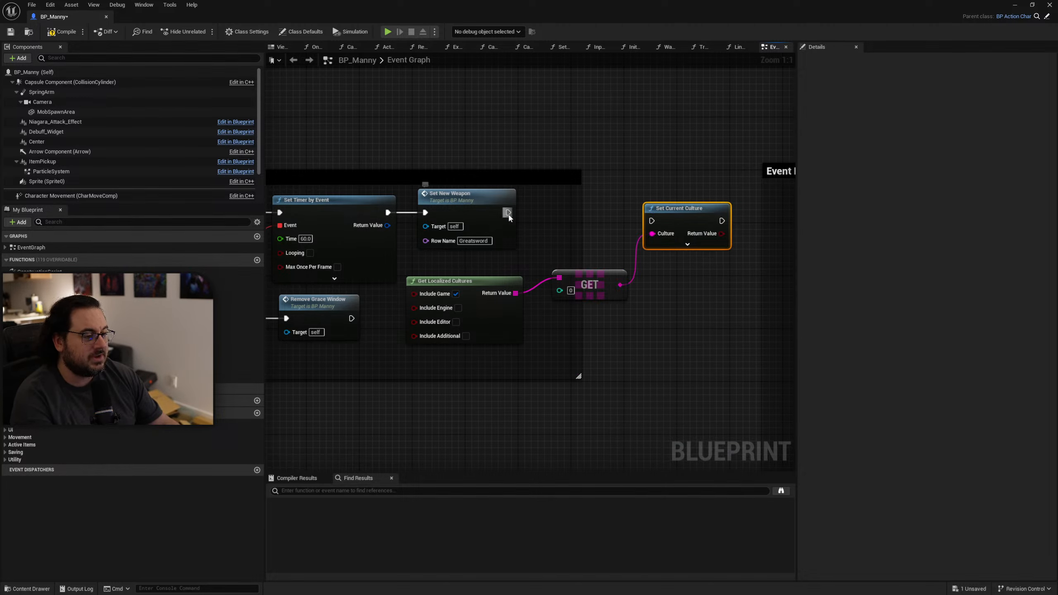
{"action": "left_click_drag", "start_coordinate": [508, 213], "coordinate": [687, 202]}
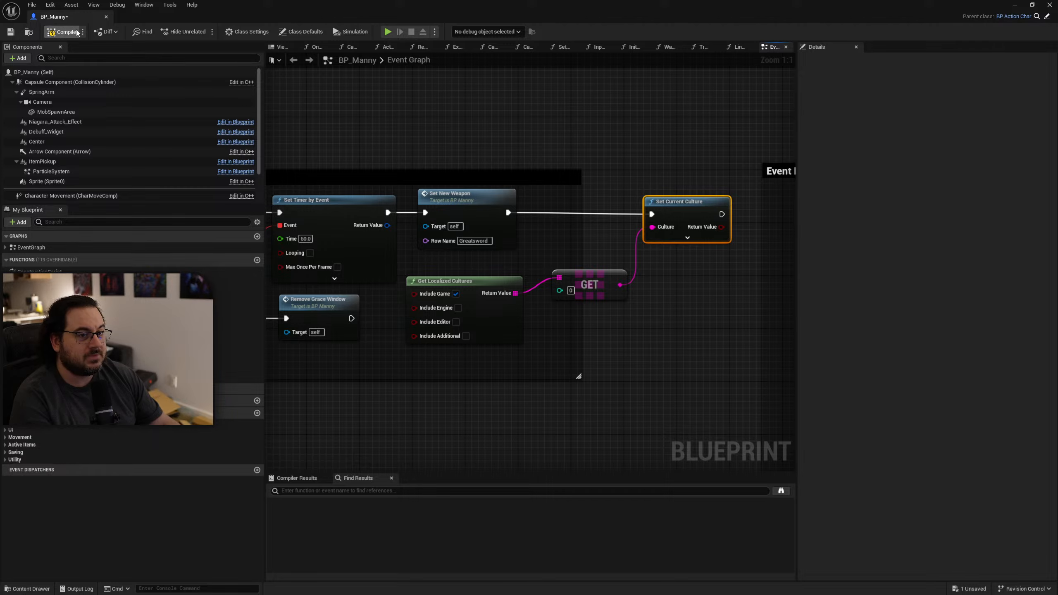
Play the level full screen to check the text with the new current culture, and stop the session.
{"action": "key", "text": "super+Down"}
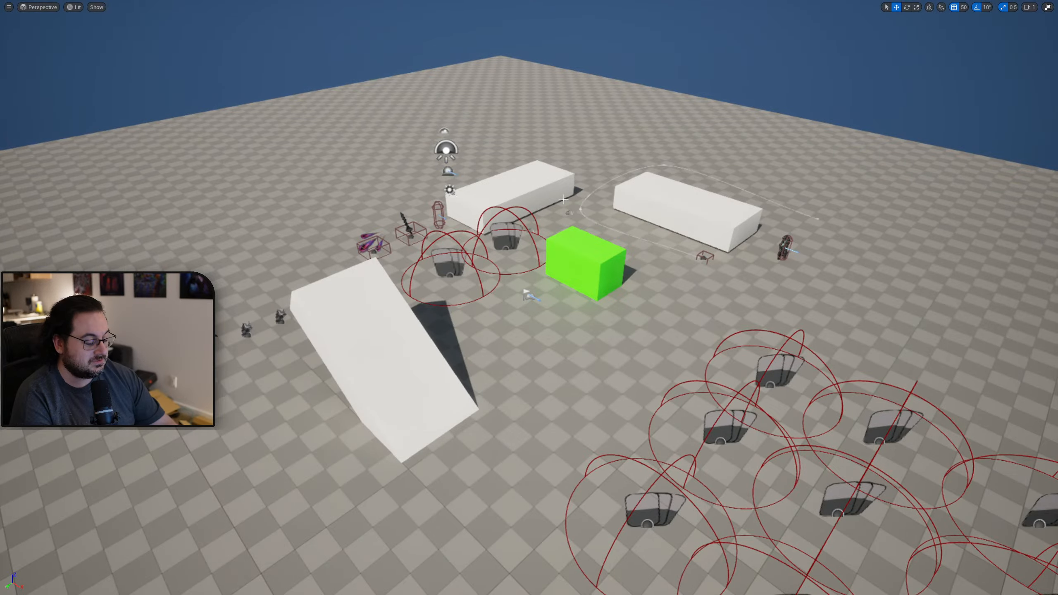
{"action": "key", "text": "alt+p"}
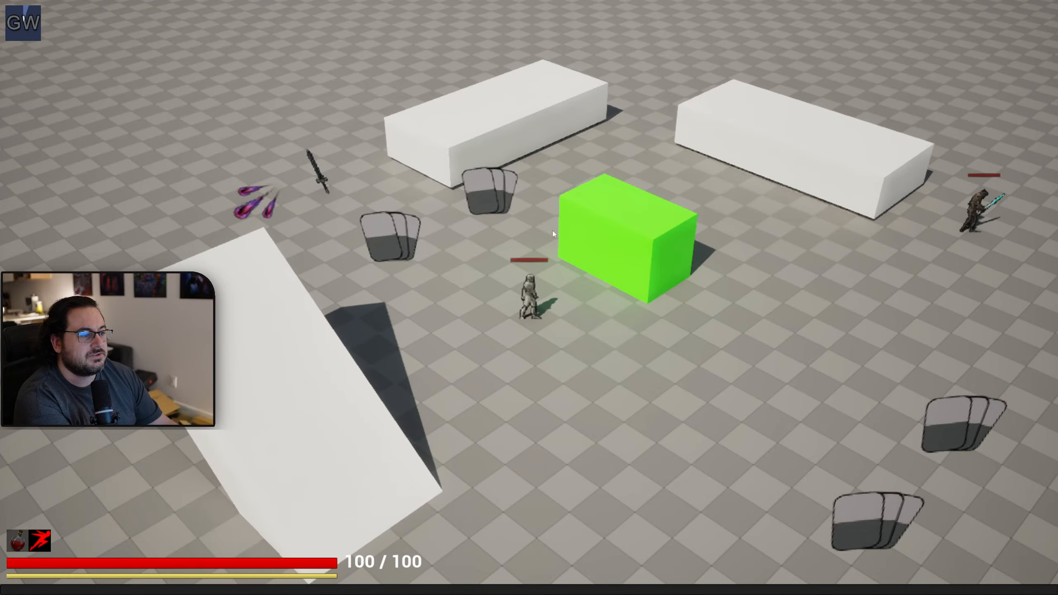
{"action": "key", "text": "Escape"}
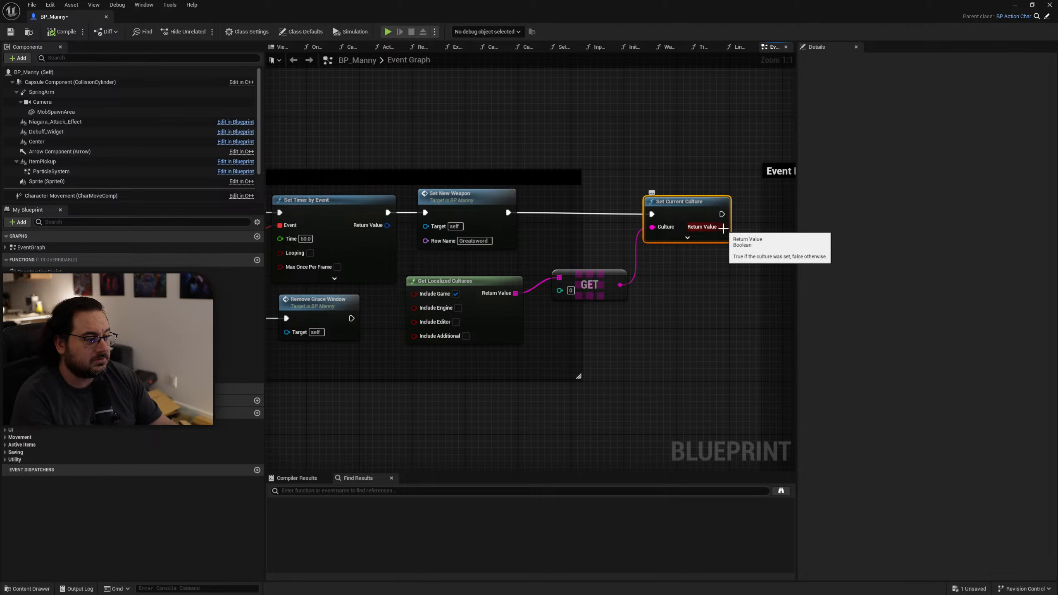
Print Set Current Culture's Return Value with a Print String node and play the level to check the output.
{"action": "right_click_drag", "start_coordinate": [724, 229], "coordinate": [508, 267]}
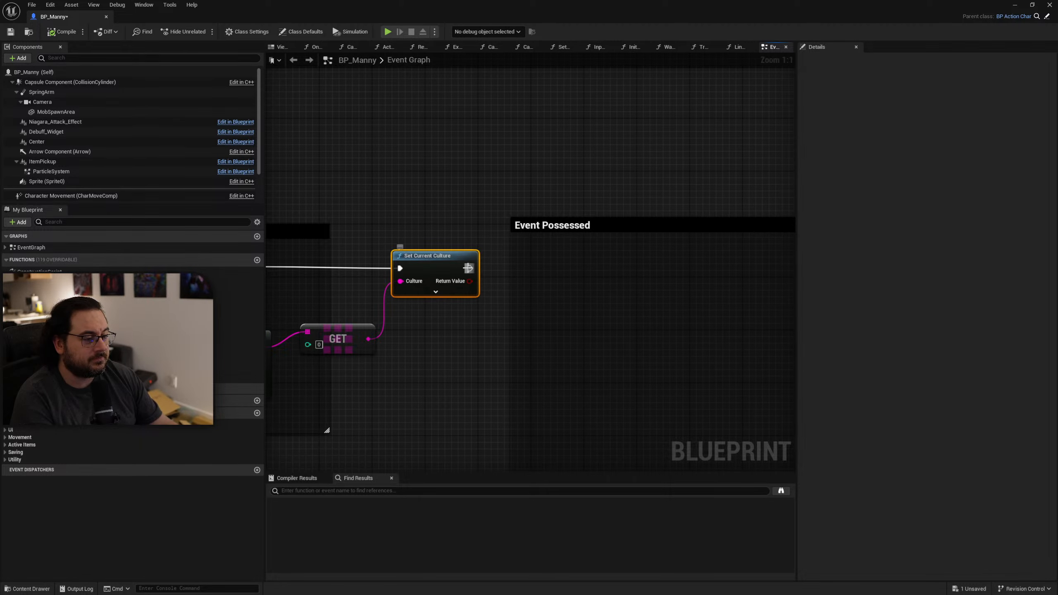
{"action": "left_click_drag", "start_coordinate": [468, 268], "coordinate": [484, 134]}
{"action": "type", "text": "print"}
{"action": "key", "text": "Return"}
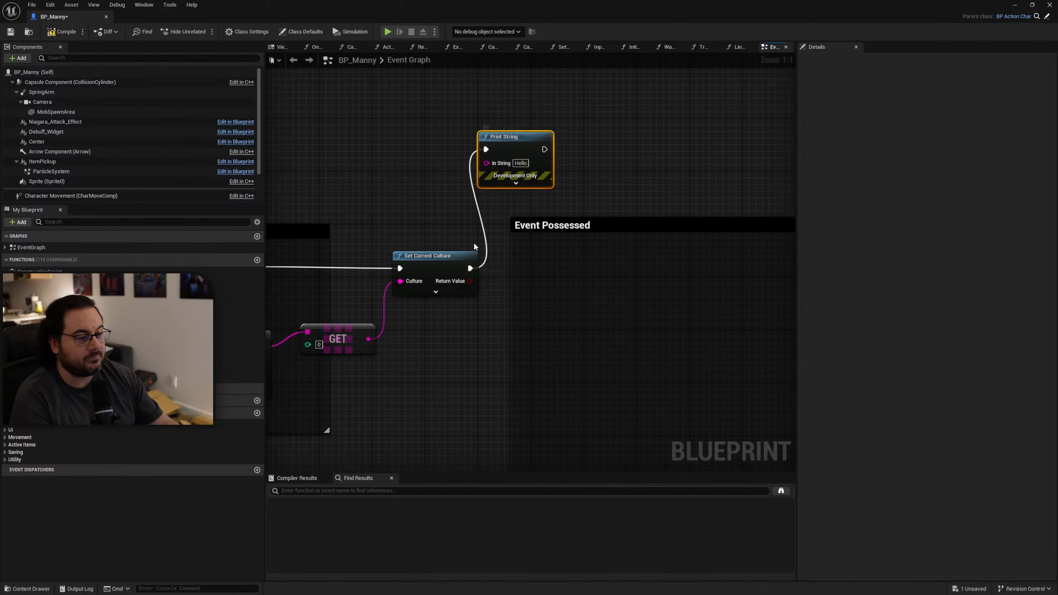
{"action": "left_click_drag", "start_coordinate": [470, 280], "coordinate": [486, 163]}
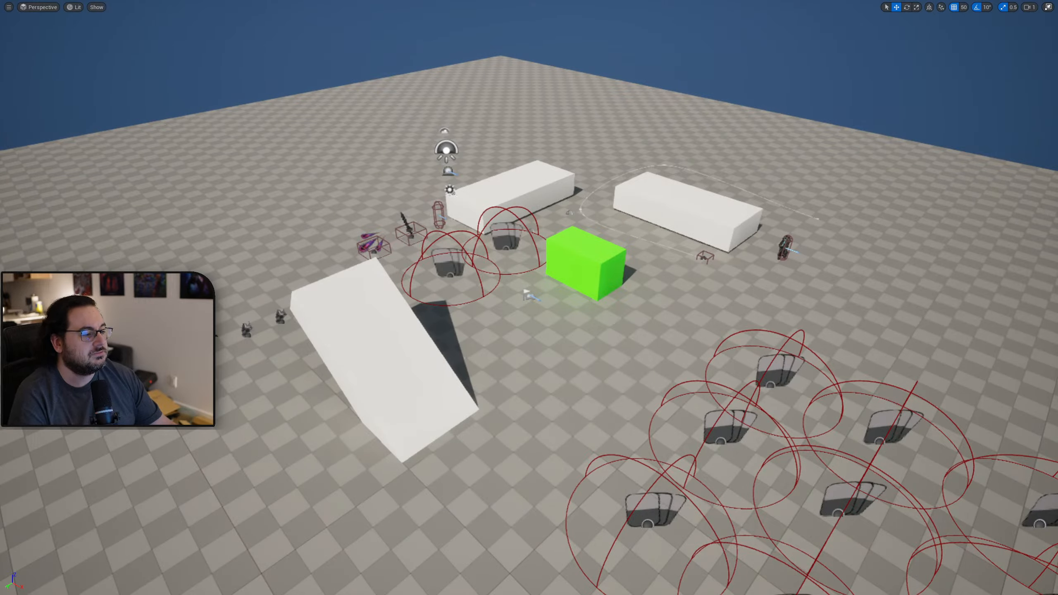
{"action": "key", "text": "alt+p"}
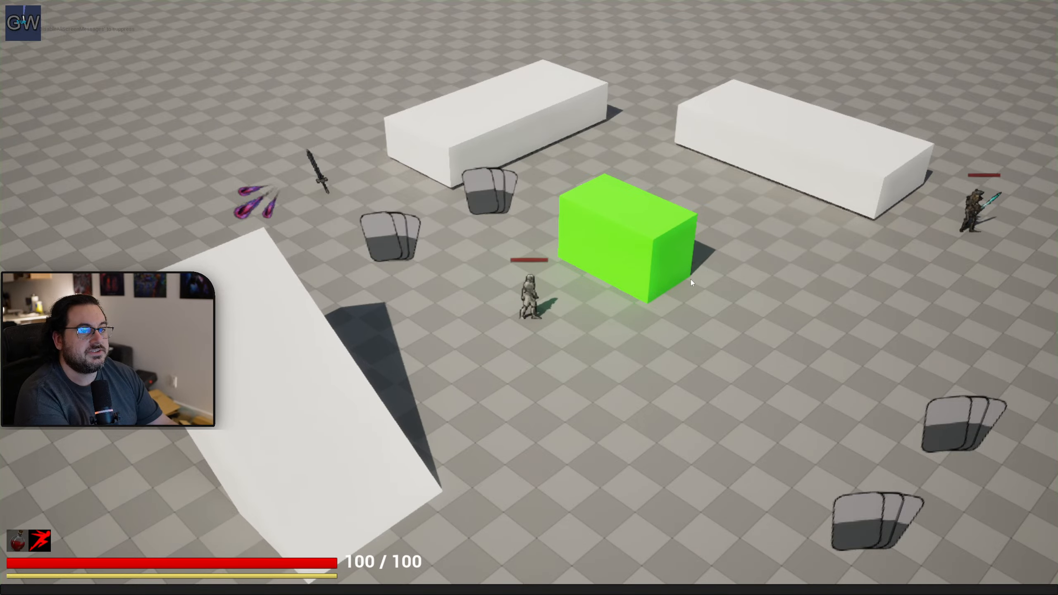
{"action": "key", "text": "Escape"}
Delete the Print String node and its Boolean conversion node after Set Current Culture.
{"action": "left_click_drag", "start_coordinate": [1057, 307], "coordinate": [746, 148]}
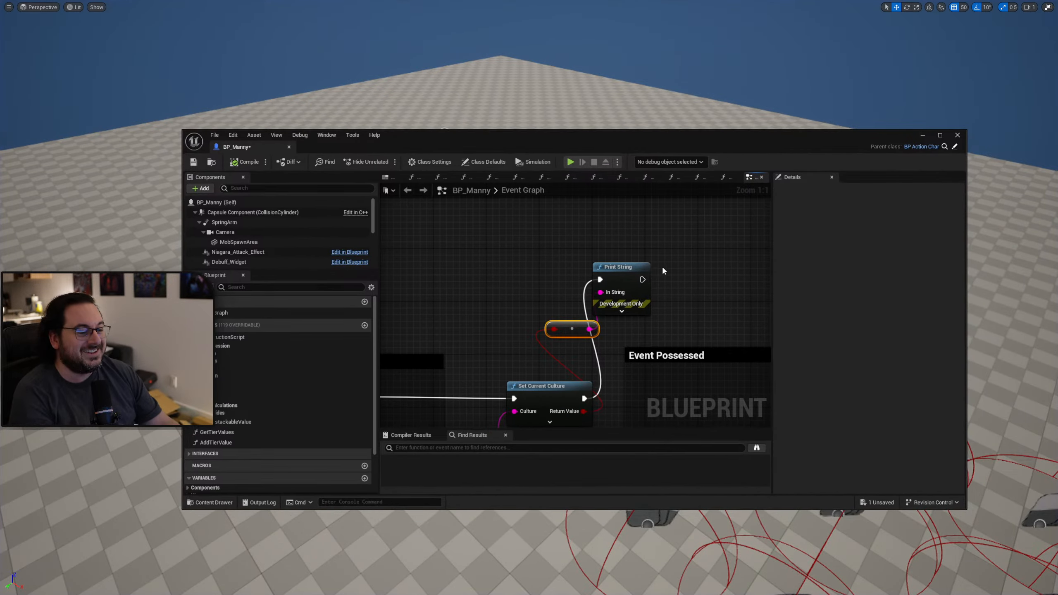
{"action": "left_click_drag", "start_coordinate": [684, 274], "coordinate": [538, 326]}
{"action": "key", "text": "Delete"}
{"action": "right_click_drag", "start_coordinate": [613, 337], "coordinate": [753, 212]}
Straighten the connection between Get Localized Cultures and the GET node, and move both nodes lower in the graph.
{"action": "left_click_drag", "start_coordinate": [583, 305], "coordinate": [527, 343]}
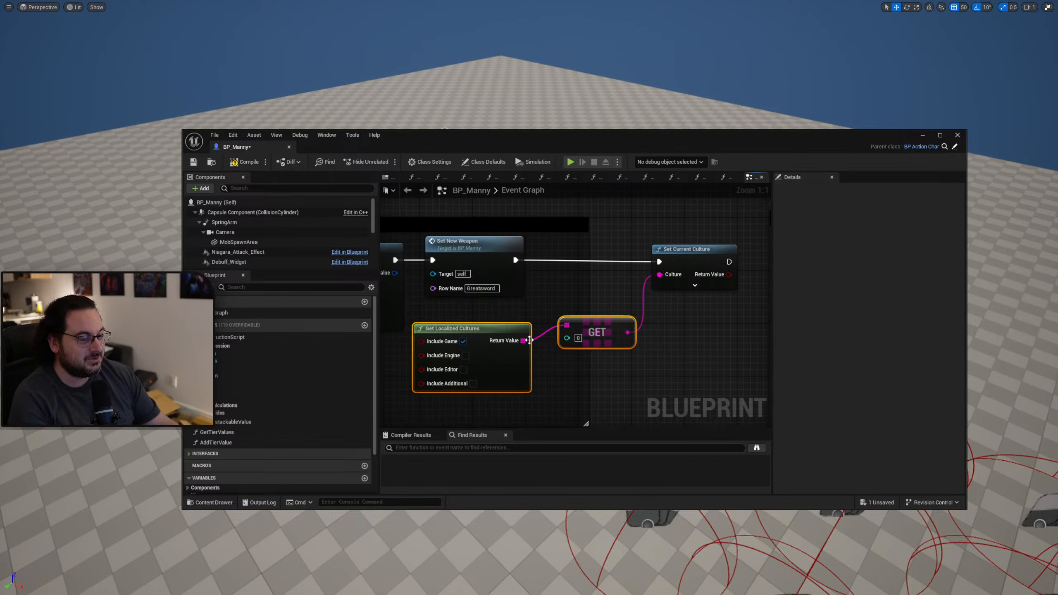
{"action": "key", "text": "q"}
{"action": "left_click_drag", "start_coordinate": [584, 322], "coordinate": [519, 377]}
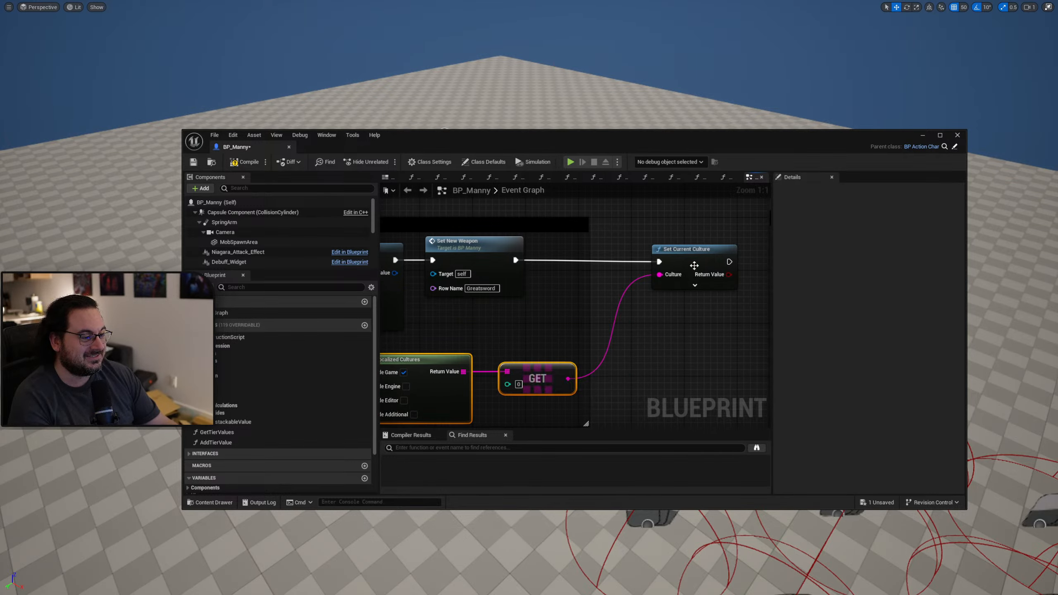
Expand Set Current Culture's advanced pins to examine the Save to Config option, and collapse them again.
{"action": "left_click_drag", "start_coordinate": [693, 265], "coordinate": [680, 266]}
{"action": "left_click", "coordinate": [687, 328]}
{"action": "right_click_drag", "start_coordinate": [683, 334], "coordinate": [634, 334]}
{"action": "left_click", "coordinate": [633, 286]}
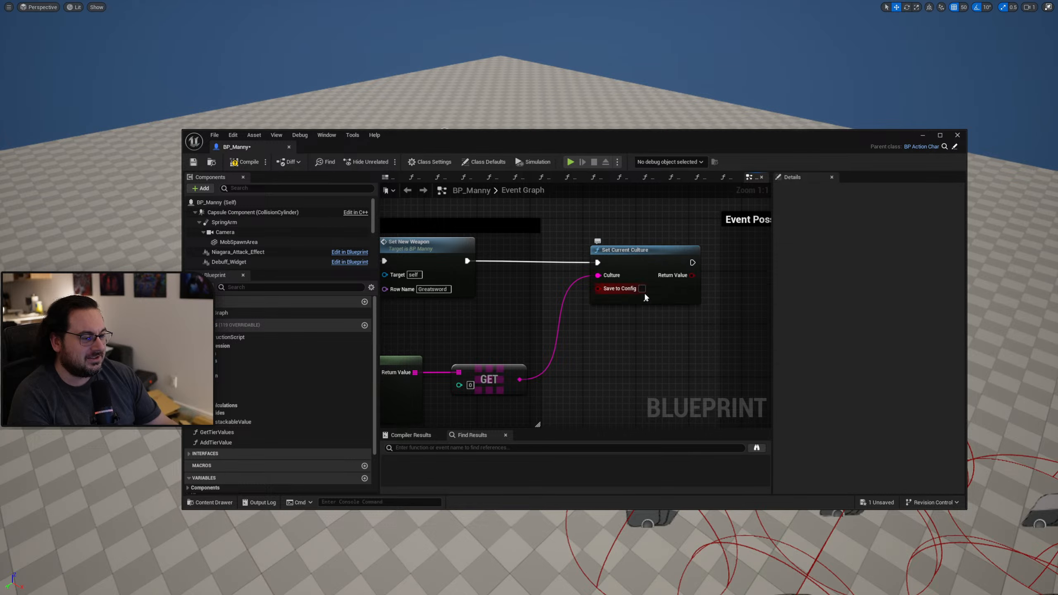
{"action": "right_click_drag", "start_coordinate": [640, 337], "coordinate": [741, 313]}
{"action": "left_click", "coordinate": [665, 298]}
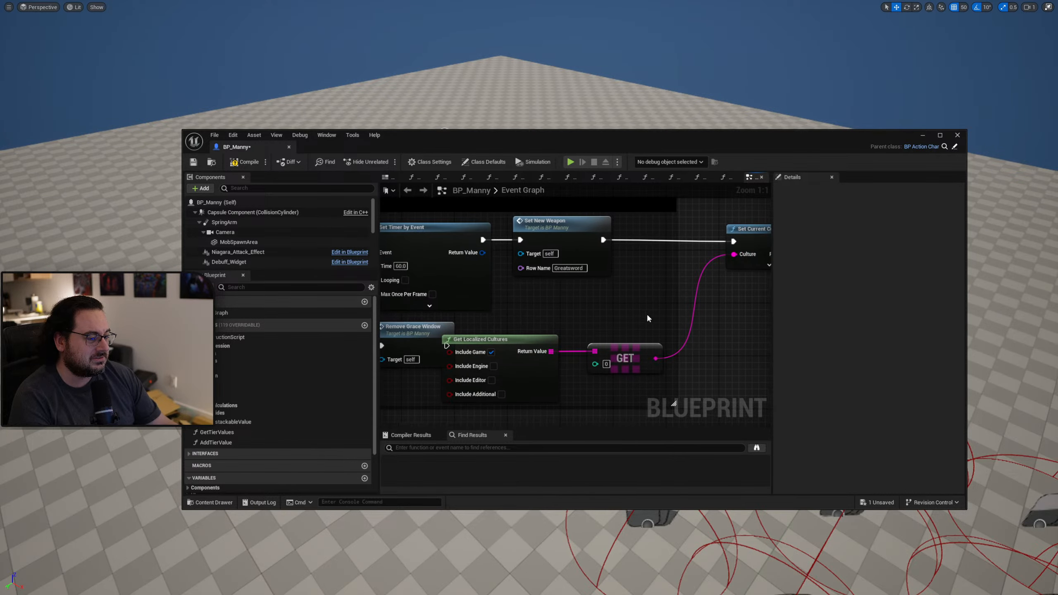
Reposition the Get Localized Cultures and GET nodes closer together below Set New Weapon.
{"action": "left_click_drag", "start_coordinate": [638, 312], "coordinate": [557, 332]}
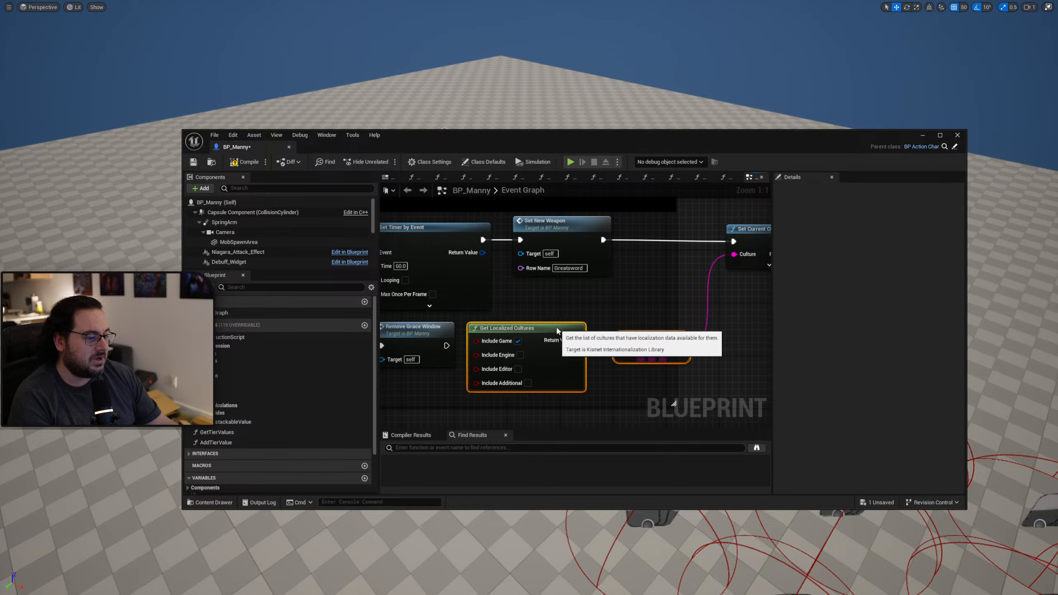
{"action": "right_click_drag", "start_coordinate": [602, 310], "coordinate": [547, 308]}
{"action": "left_click", "coordinate": [577, 313]}
{"action": "left_click_drag", "start_coordinate": [623, 339], "coordinate": [603, 336]}
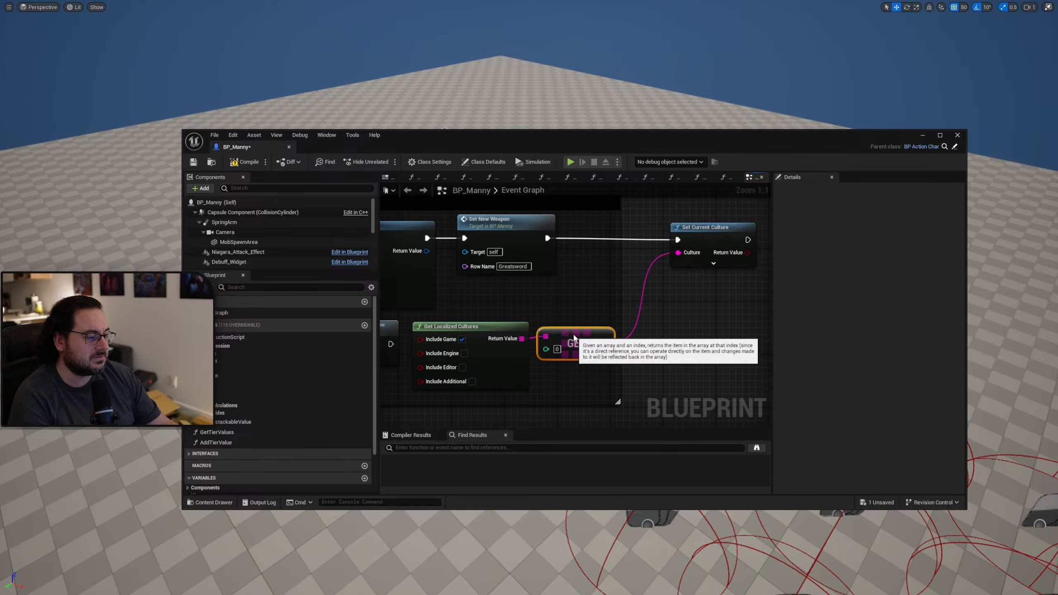
{"action": "right_click_drag", "start_coordinate": [699, 321], "coordinate": [629, 330]}
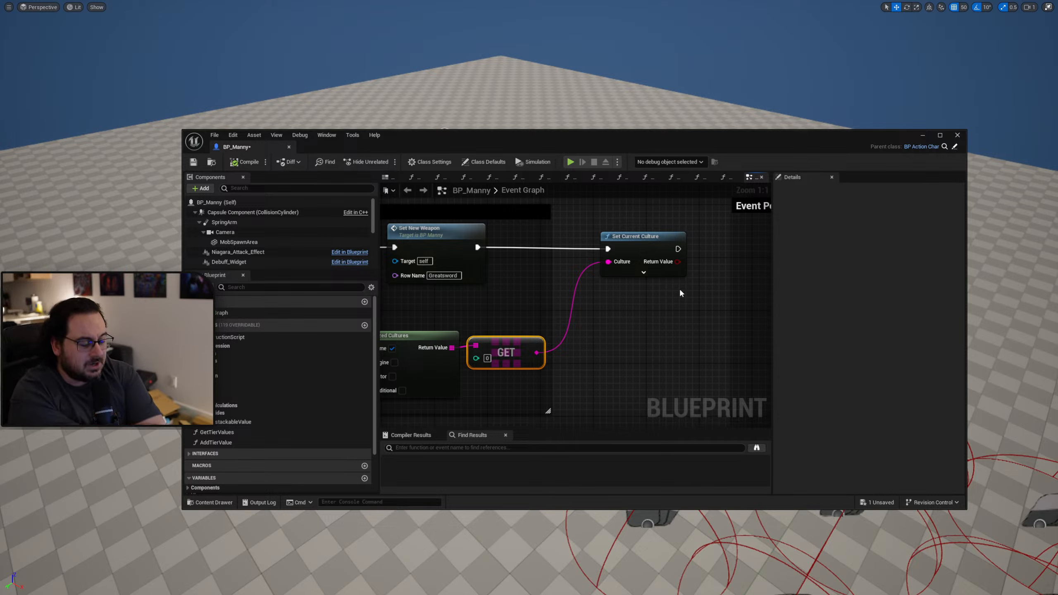
Cut the Set Current Culture, Get Localized Cultures and GET nodes out of BP_Manny's Event Graph.
{"action": "left_click", "coordinate": [607, 249], "text": "alt"}
{"action": "left_click", "coordinate": [641, 255]}
{"action": "right_click_drag", "start_coordinate": [600, 300], "coordinate": [688, 277]}
{"action": "left_click_drag", "start_coordinate": [540, 324], "coordinate": [507, 332], "text": "shift"}
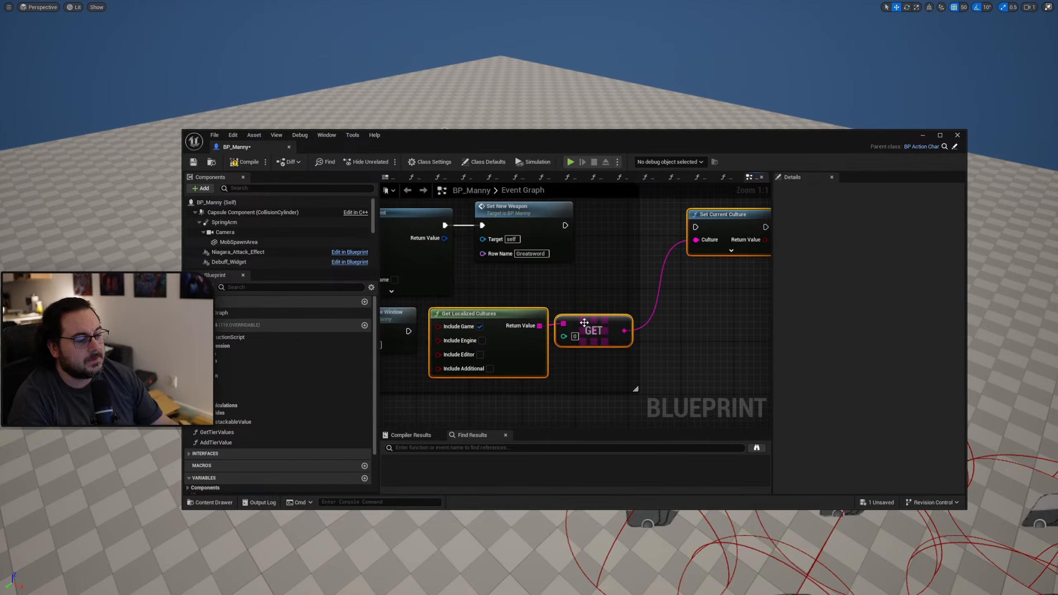
{"action": "key", "text": "Delete"}
Compile BP_Manny, leave the full-screen viewport and save the blueprint.
{"action": "left_click", "coordinate": [245, 162]}
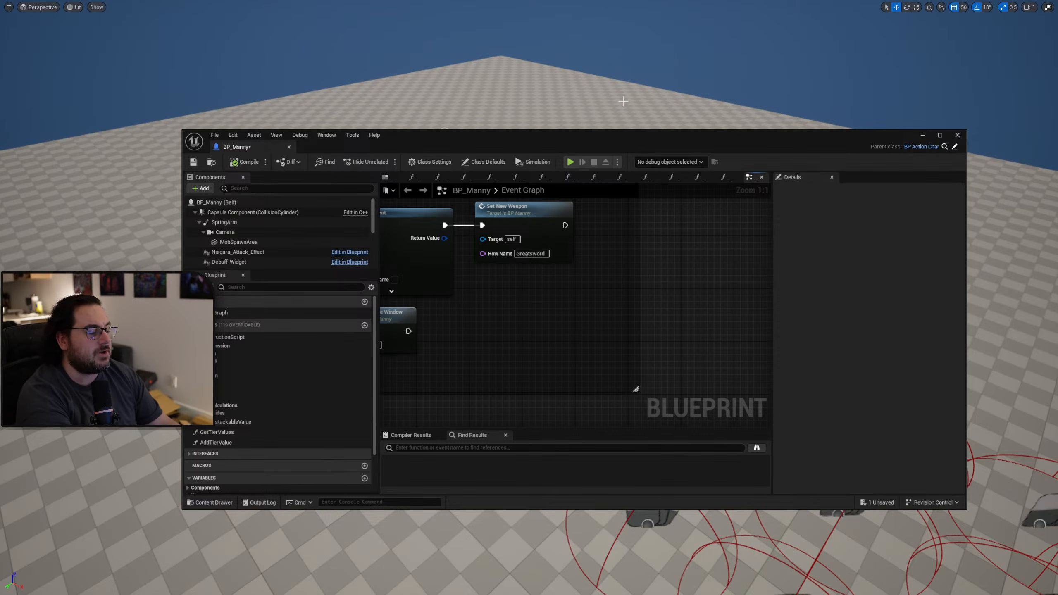
{"action": "key", "text": "F11"}
{"action": "left_click_drag", "start_coordinate": [595, 143], "coordinate": [573, 56]}
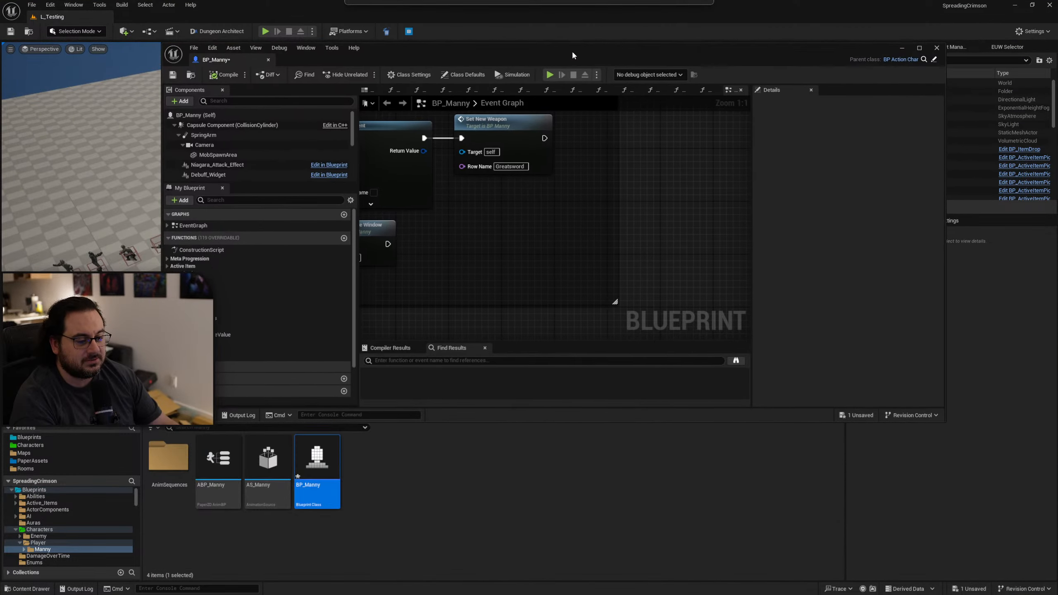
{"action": "left_click", "coordinate": [364, 504]}
{"action": "left_click", "coordinate": [325, 478]}
{"action": "key", "text": "ctrl+s"}
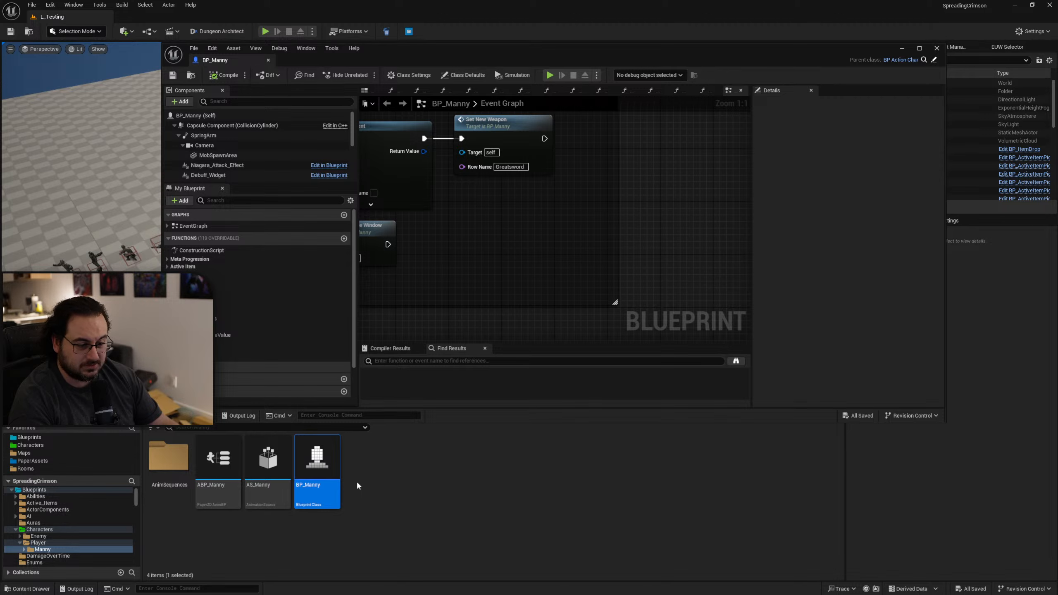
Open the GM_ItsSpreading blueprint from the Blueprints/GameMode folder and show its Event Graph.
{"action": "left_click", "coordinate": [34, 491]}
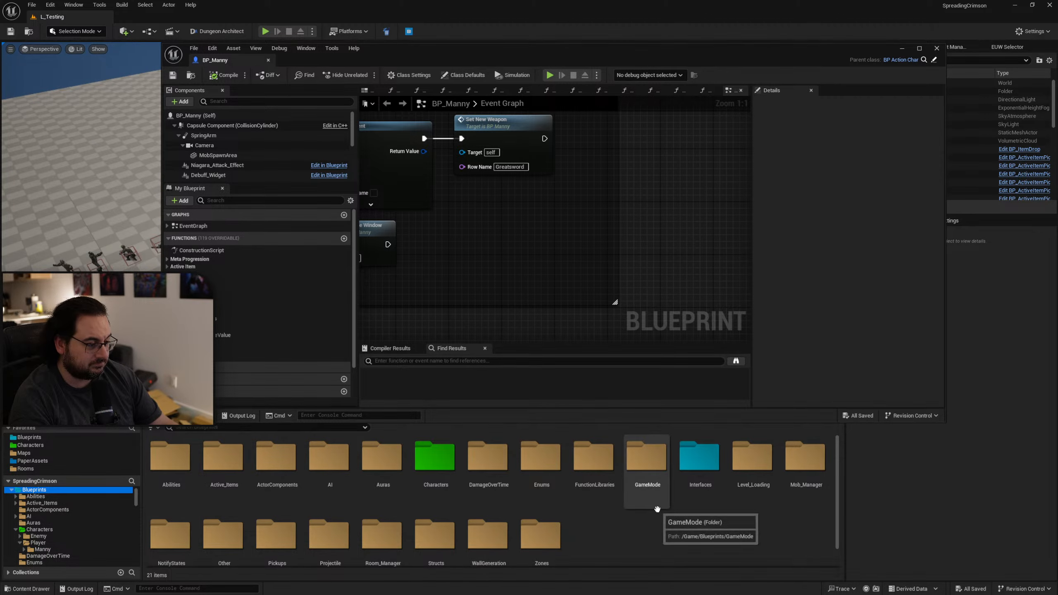
{"action": "double_click", "coordinate": [648, 496]}
{"action": "double_click", "coordinate": [270, 492]}
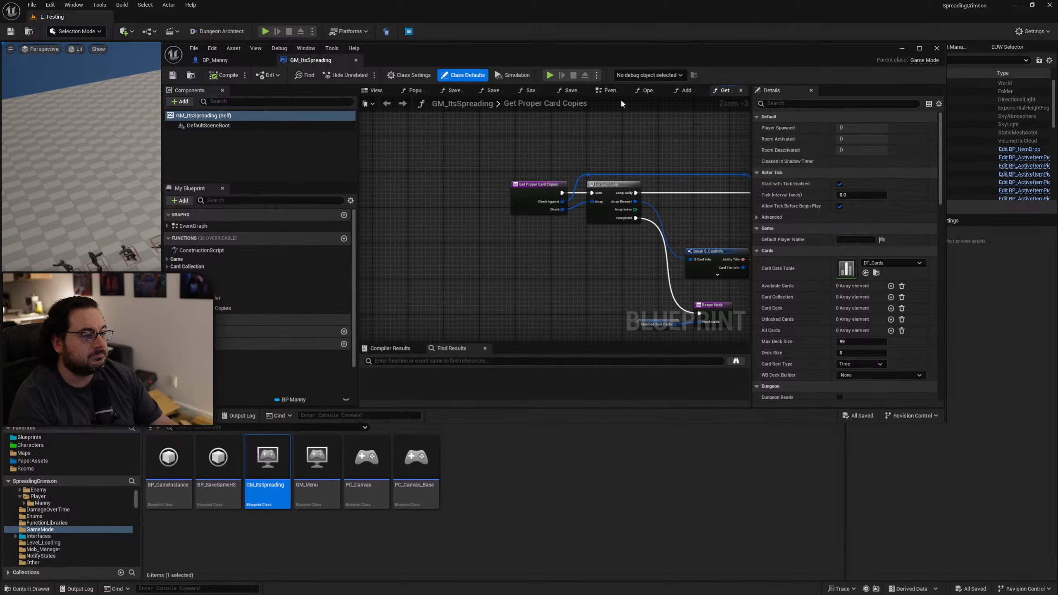
{"action": "double_click", "coordinate": [579, 51]}
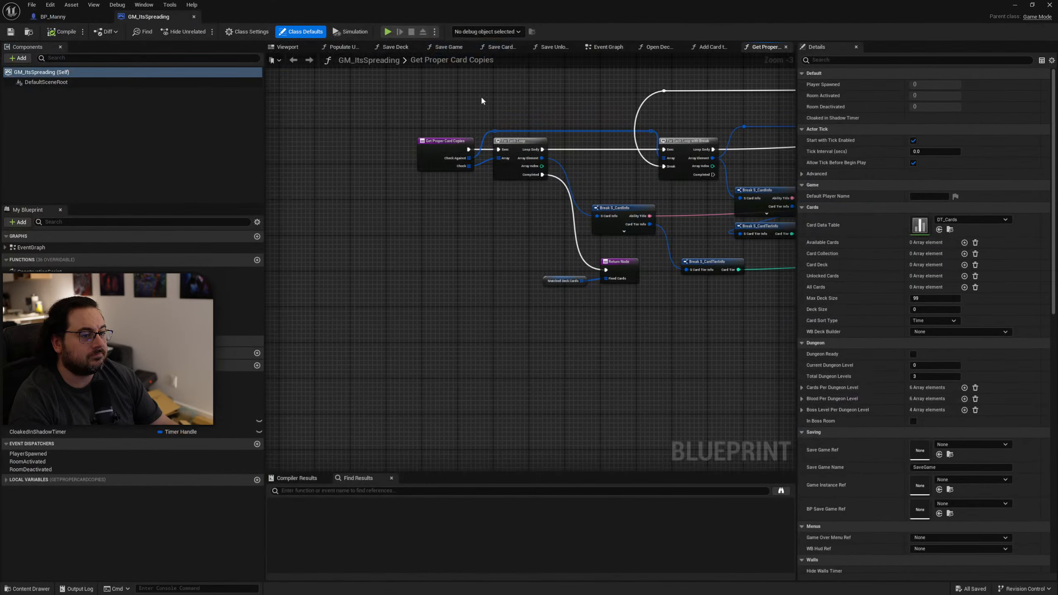
{"action": "left_click", "coordinate": [606, 47]}
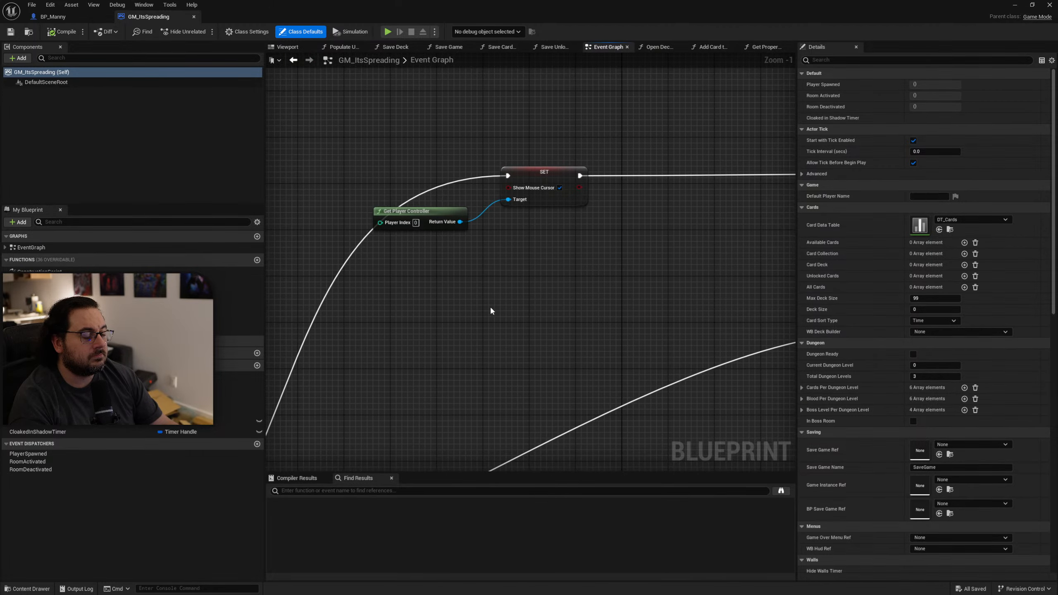
Paste the culture nodes near Event BeginPlay and insert Set Current Culture between the Sequence's Then 0 and its existing target.
{"action": "key", "text": "ctrl+v"}
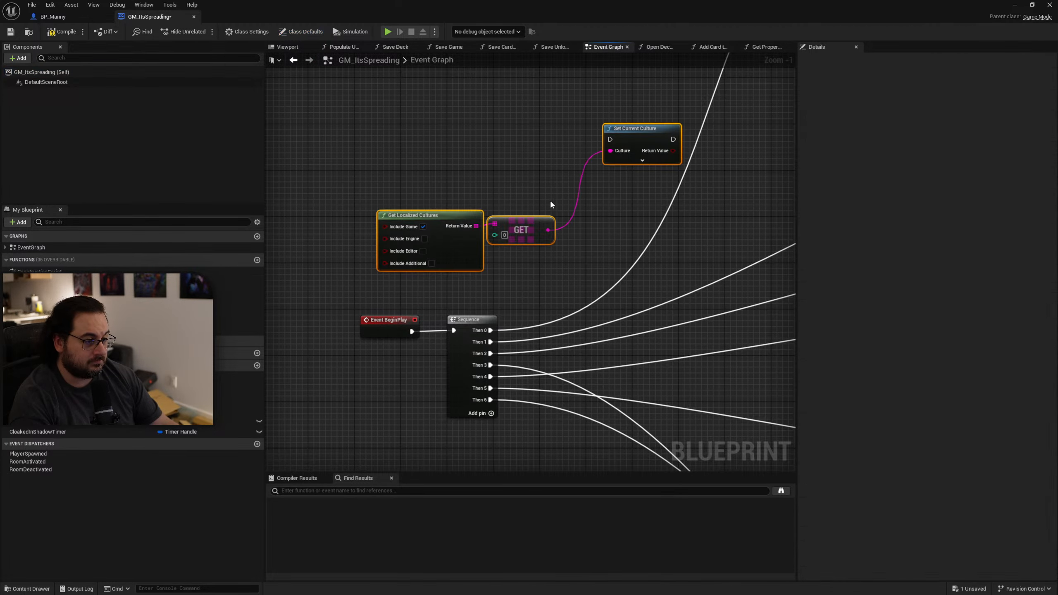
{"action": "left_click_drag", "start_coordinate": [412, 363], "coordinate": [596, 171], "text": "ctrl"}
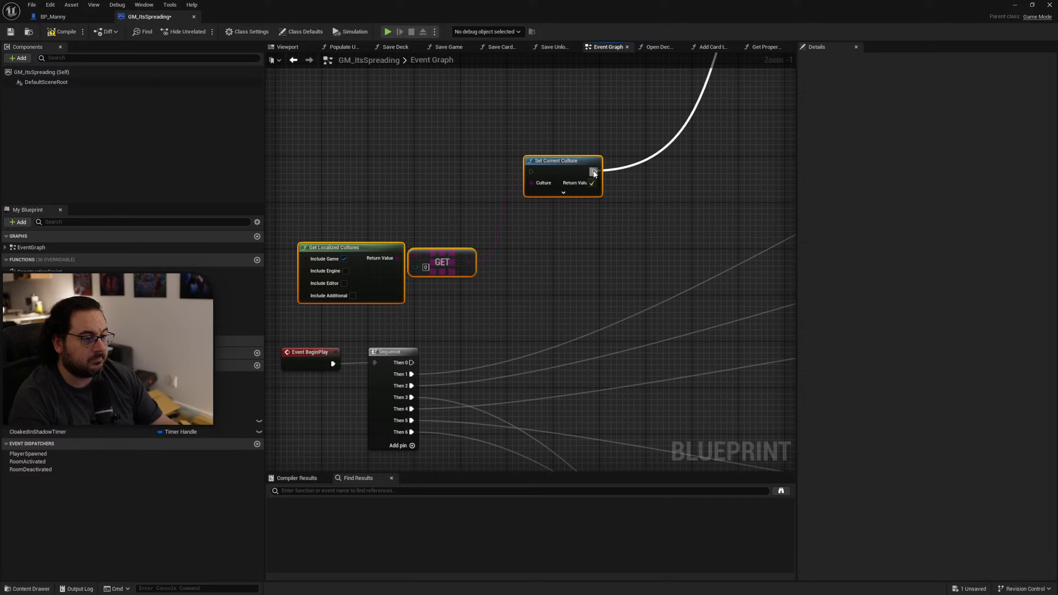
{"action": "left_click_drag", "start_coordinate": [411, 362], "coordinate": [531, 171]}
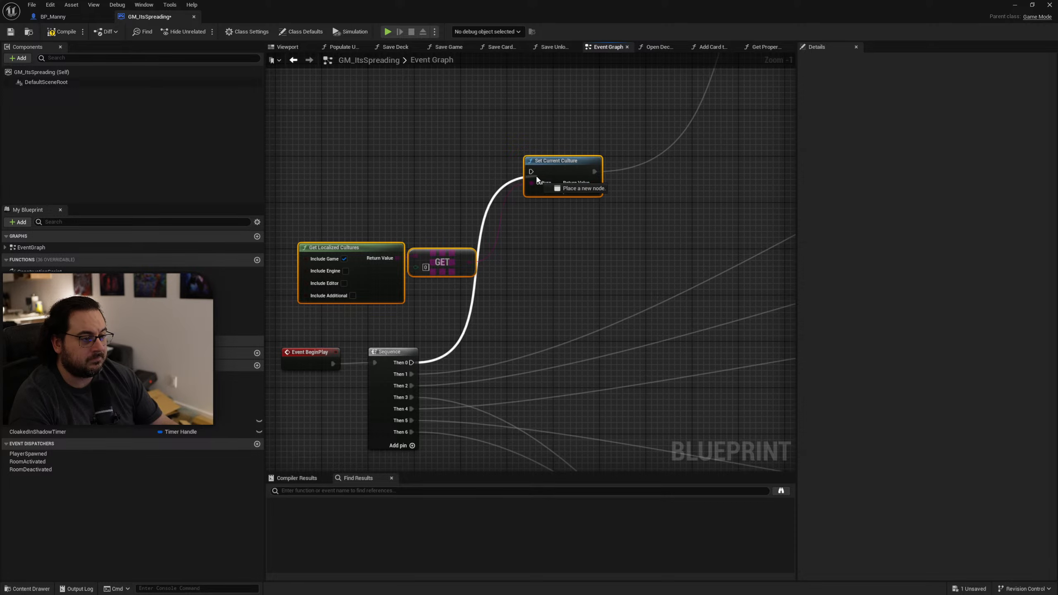
{"action": "left_click", "coordinate": [604, 279]}
Play the level full screen, open the card overview to check the language of the card texts, and stop the session.
{"action": "left_click_drag", "start_coordinate": [598, 18], "coordinate": [1057, 108]}
{"action": "key", "text": "F11"}
{"action": "key", "text": "alt+p"}
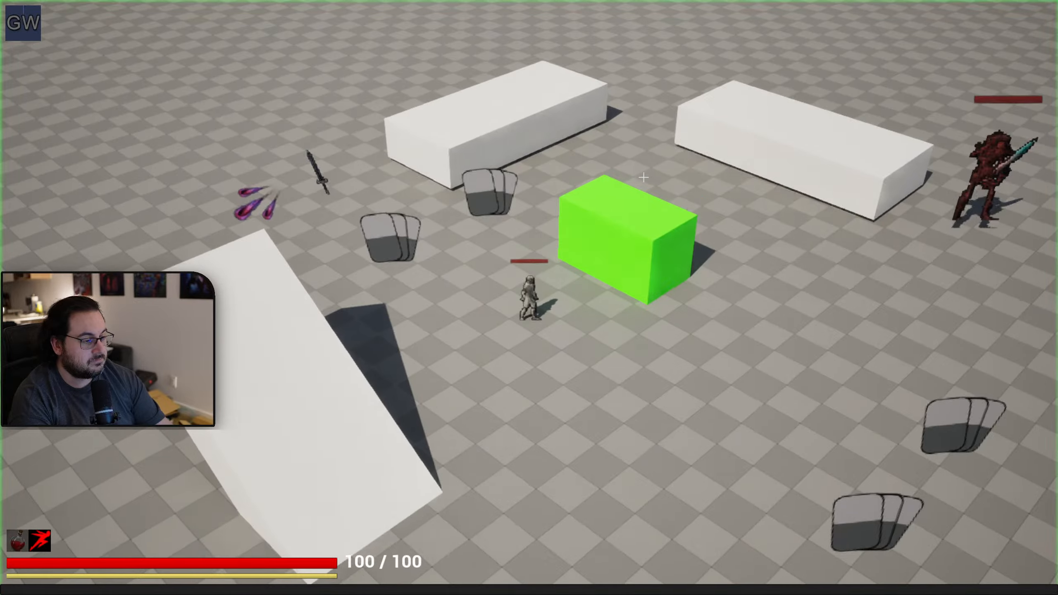
{"action": "key", "text": "e"}
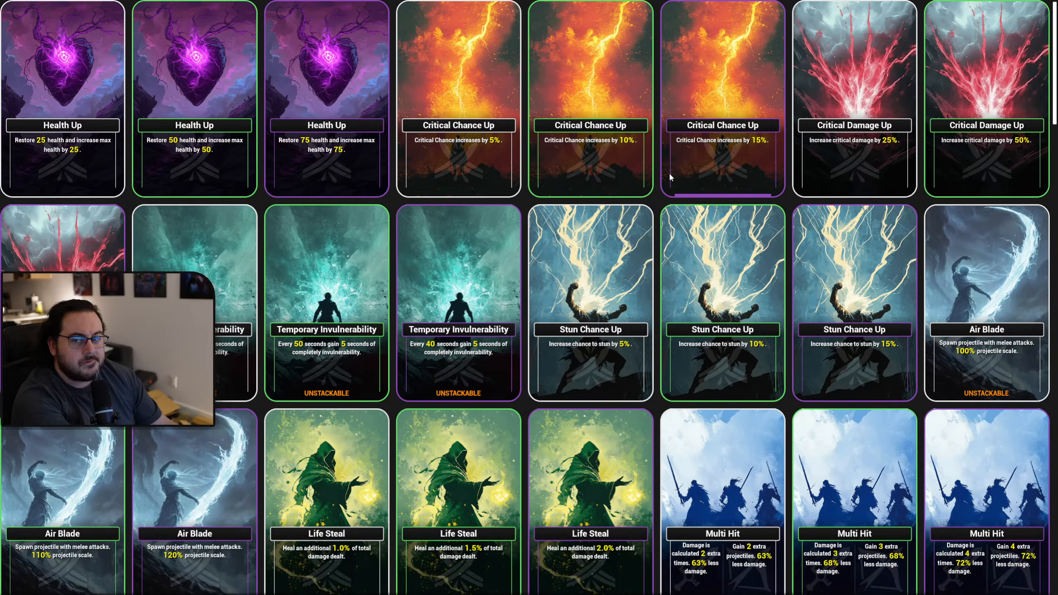
{"action": "left_click", "coordinate": [670, 175]}
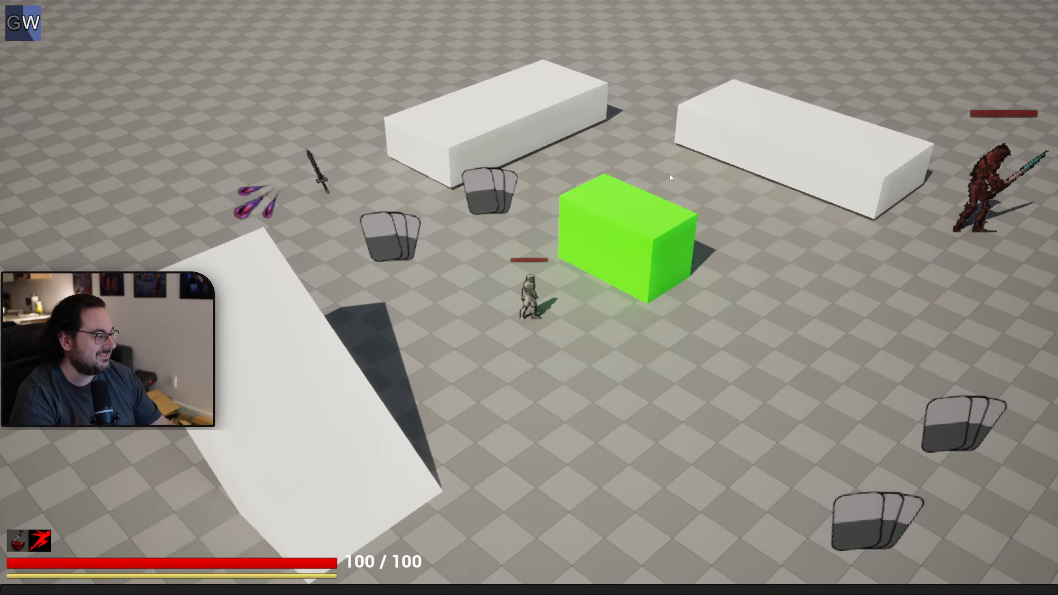
{"action": "key", "text": "Escape"}
Move the Get Localized Cultures and GET nodes up beside Set Current Culture in GM_ItsSpreading's Event Graph.
{"action": "left_click_drag", "start_coordinate": [1057, 250], "coordinate": [557, 112]}
{"action": "right_click_drag", "start_coordinate": [595, 347], "coordinate": [613, 334]}
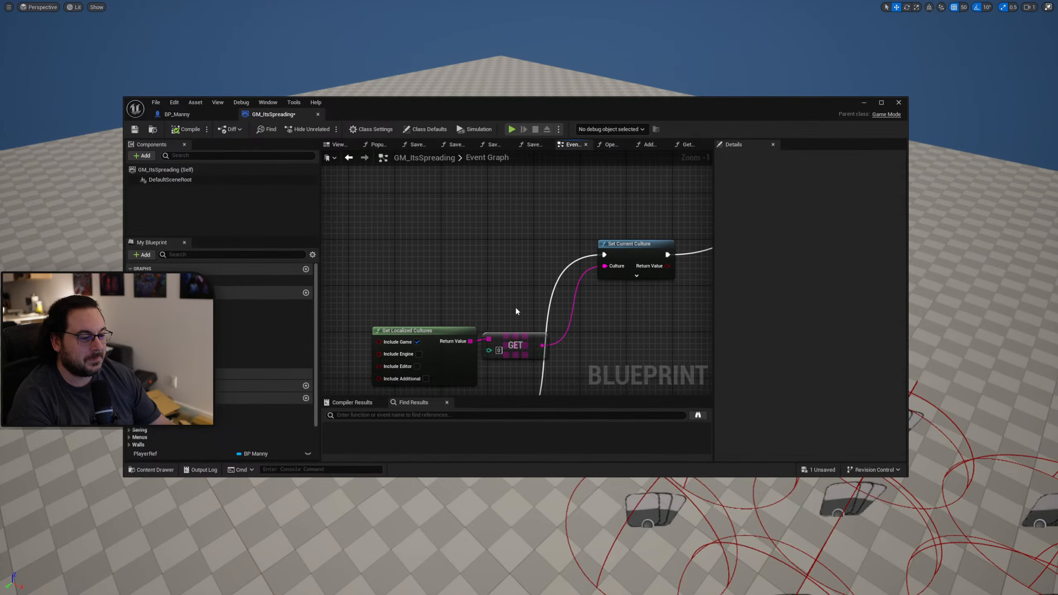
{"action": "left_click_drag", "start_coordinate": [517, 307], "coordinate": [421, 340]}
{"action": "left_click_drag", "start_coordinate": [512, 340], "coordinate": [519, 231]}
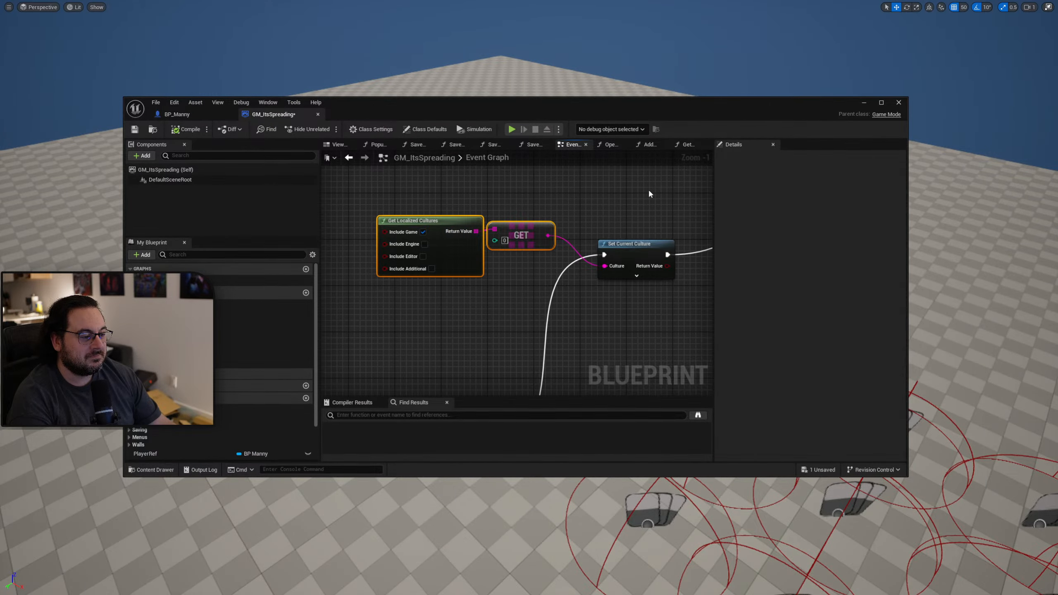
{"action": "left_click_drag", "start_coordinate": [648, 189], "coordinate": [492, 288], "text": "shift"}
{"action": "left_click", "coordinate": [627, 241]}
{"action": "left_click", "coordinate": [625, 232]}
{"action": "left_click_drag", "start_coordinate": [650, 189], "coordinate": [473, 254]}
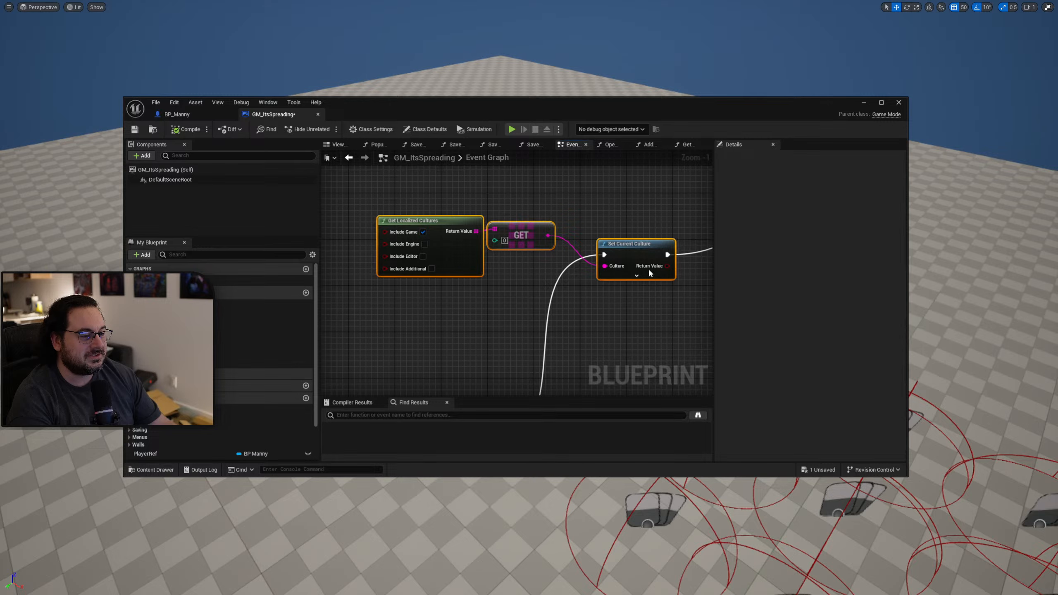
{"action": "mouse_move", "coordinate": [645, 253]}
{"action": "left_mouse_down"}
{"action": "mouse_move", "coordinate": [650, 244]}
{"action": "mouse_move", "coordinate": [637, 243]}
{"action": "left_mouse_up"}
{"action": "left_click", "coordinate": [631, 303]}
{"action": "right_click_drag", "start_coordinate": [631, 303], "coordinate": [524, 289]}
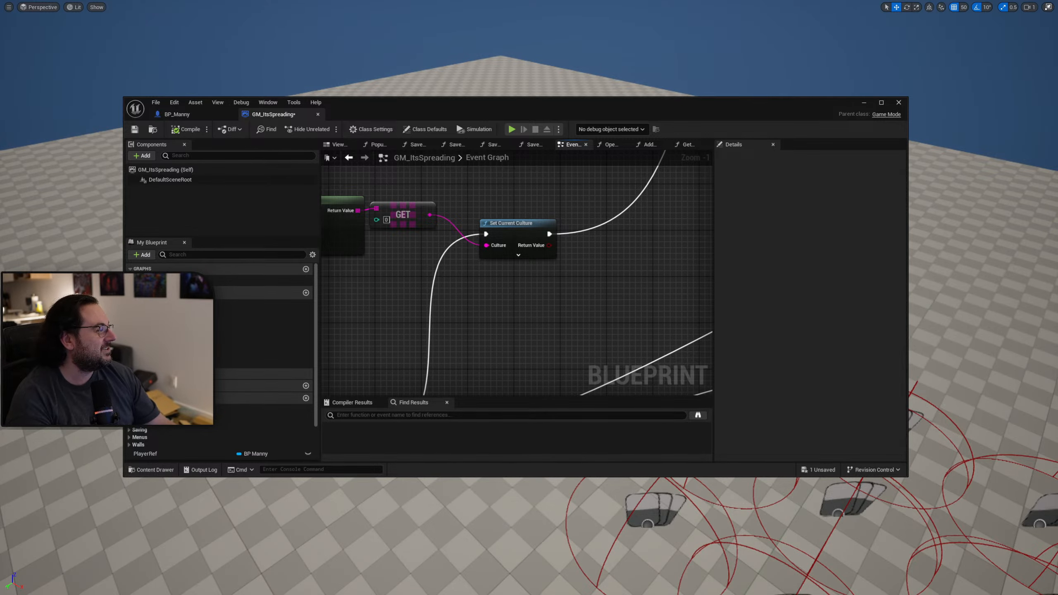
Bring the Localization Dashboard and the Project Settings window with the packaged localizations back into view.
{"action": "left_click_drag", "start_coordinate": [1057, 225], "coordinate": [589, 337]}
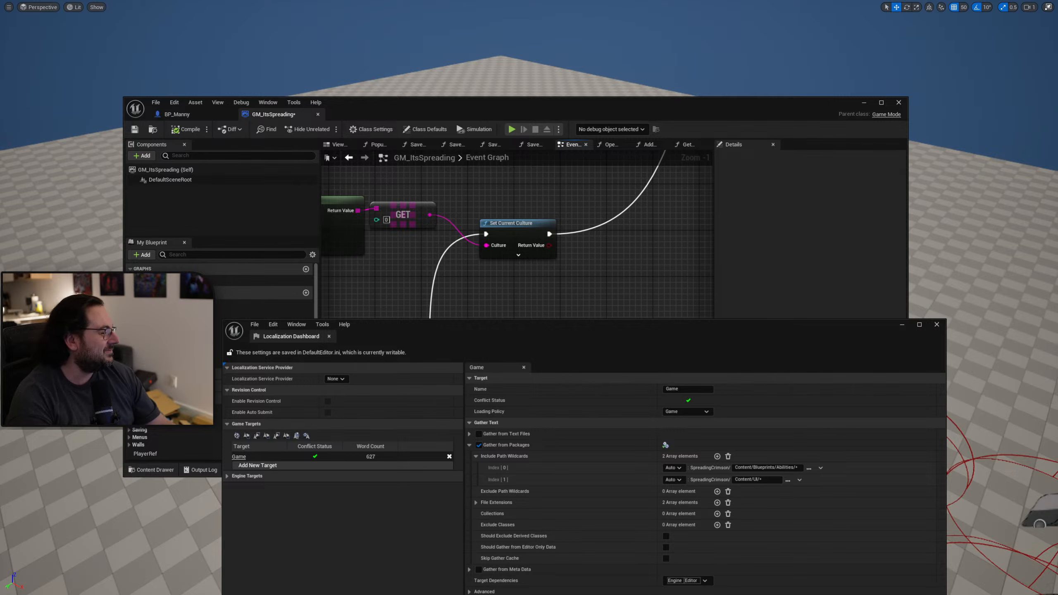
{"action": "left_click_drag", "start_coordinate": [1057, 182], "coordinate": [508, 193]}
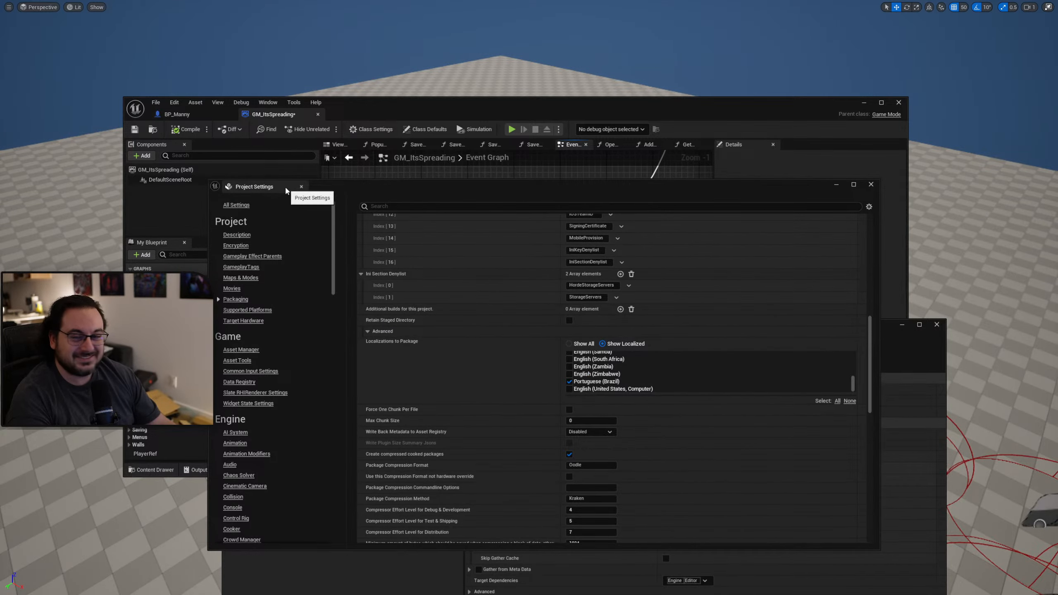
Close Project Settings and arrange the windows so the Localization Dashboard's Cultures list is fully in view.
{"action": "left_click", "coordinate": [302, 187]}
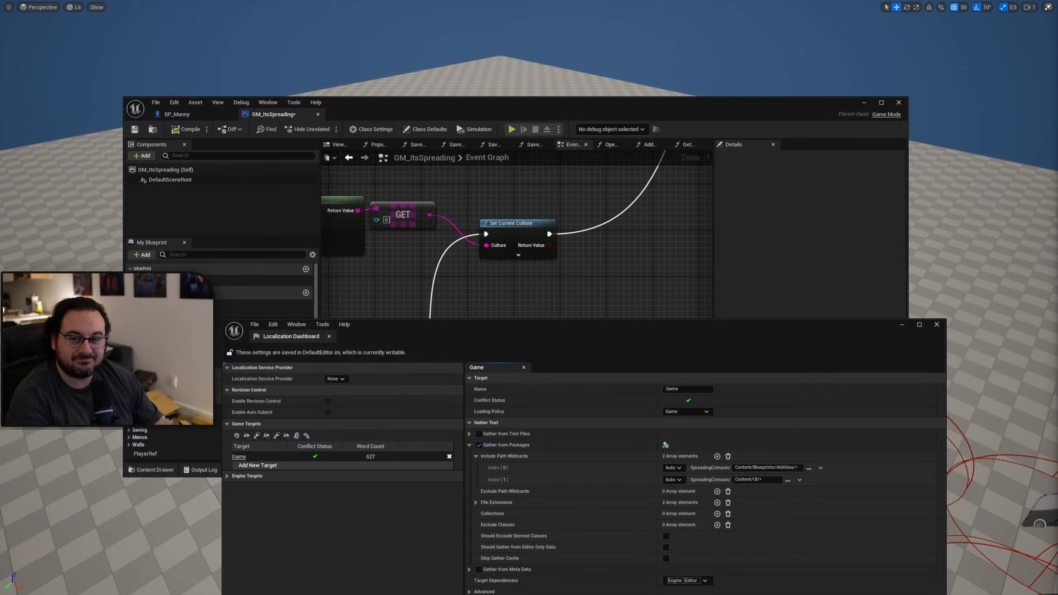
{"action": "left_click_drag", "start_coordinate": [624, 344], "coordinate": [581, 298]}
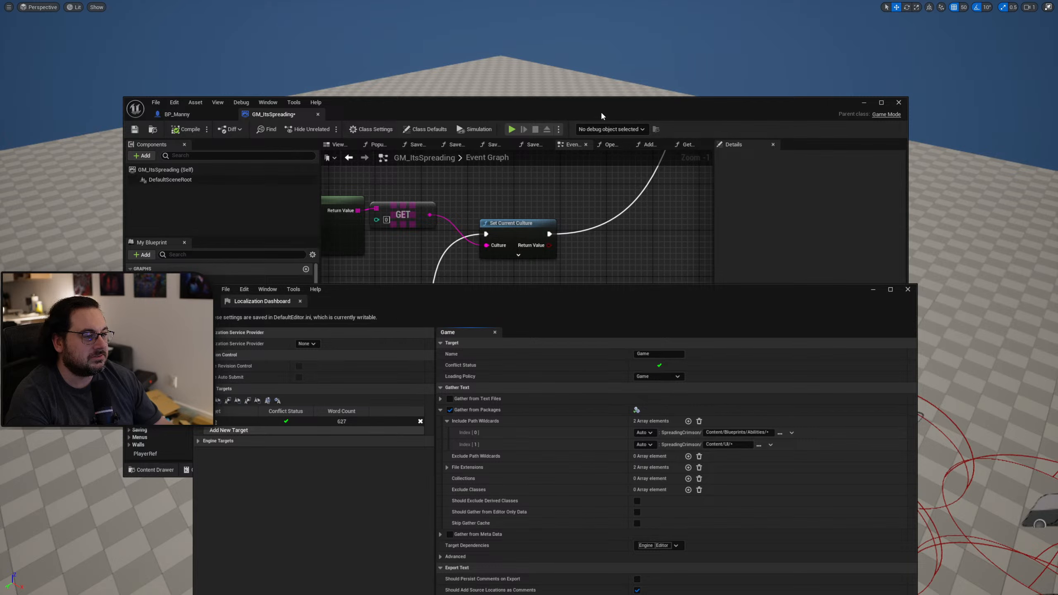
{"action": "left_click", "coordinate": [602, 116]}
{"action": "right_click_drag", "start_coordinate": [507, 263], "coordinate": [431, 321]}
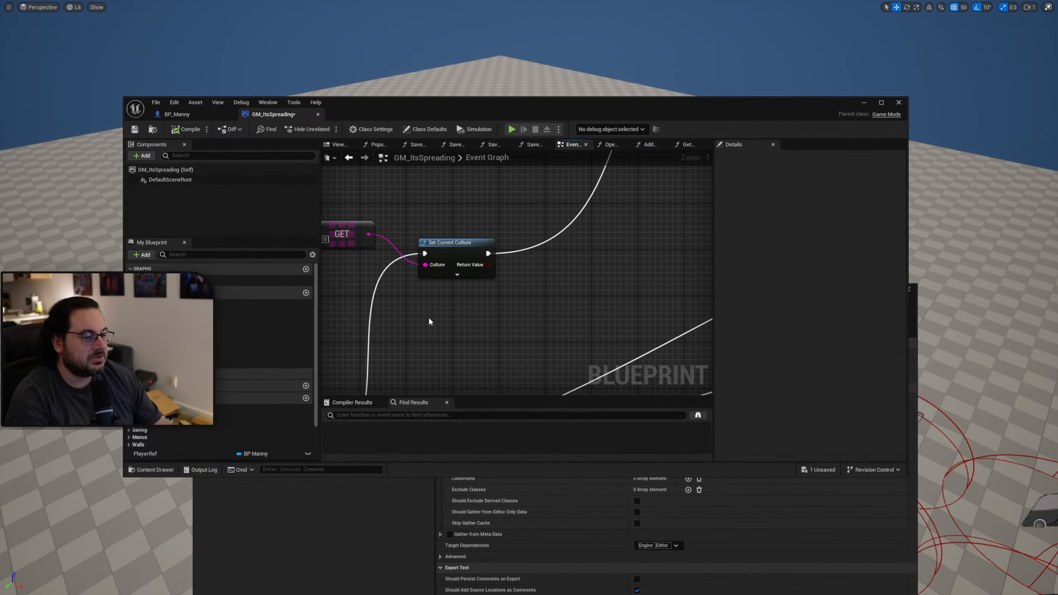
{"action": "left_click_drag", "start_coordinate": [534, 115], "coordinate": [529, 30]}
{"action": "left_click", "coordinate": [352, 576]}
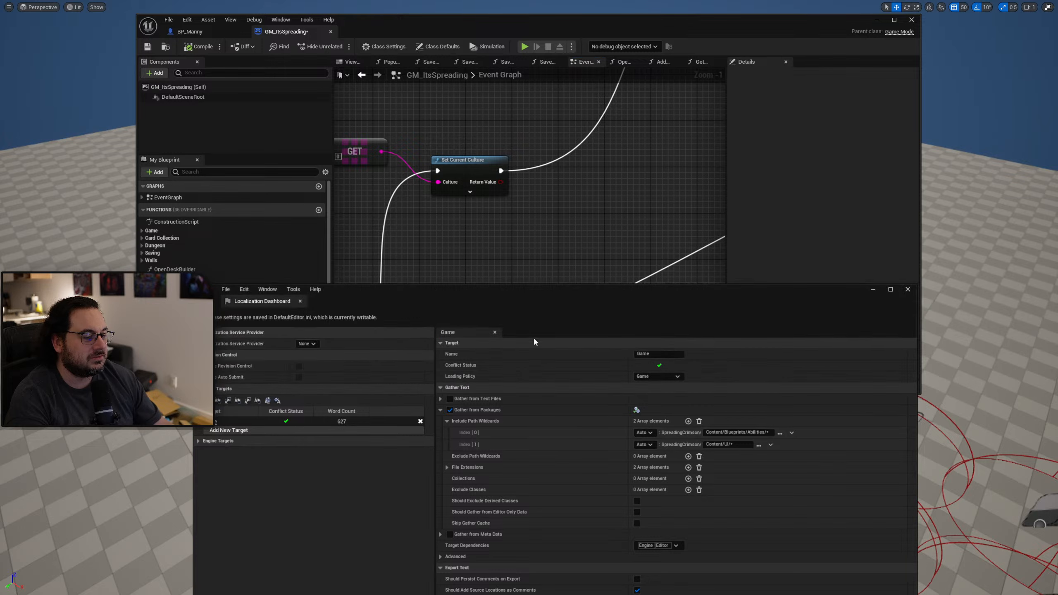
{"action": "left_click_drag", "start_coordinate": [542, 299], "coordinate": [502, 149]}
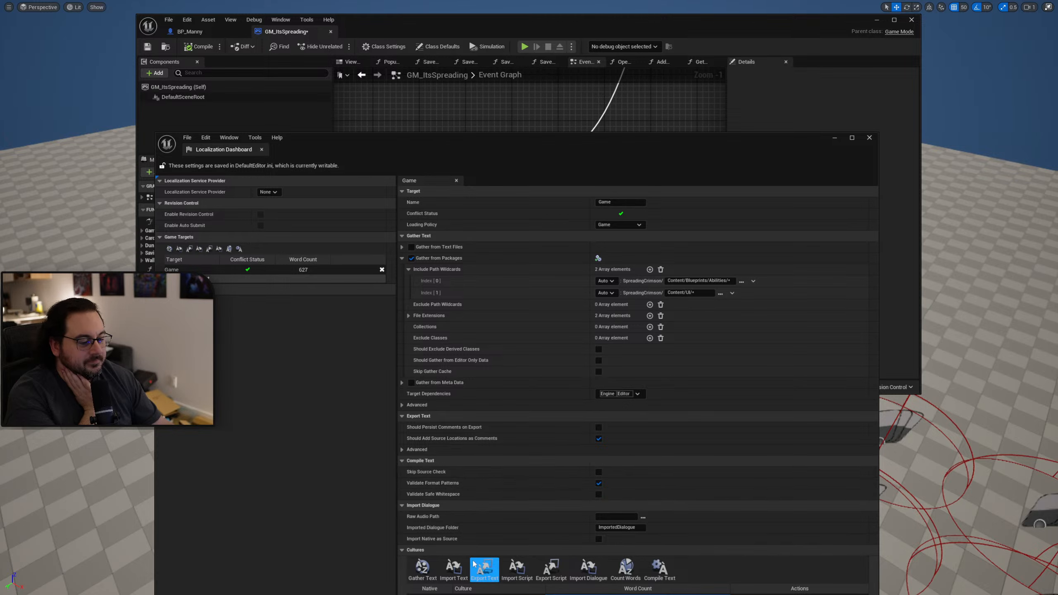
{"action": "left_click_drag", "start_coordinate": [678, 136], "coordinate": [683, 57]}
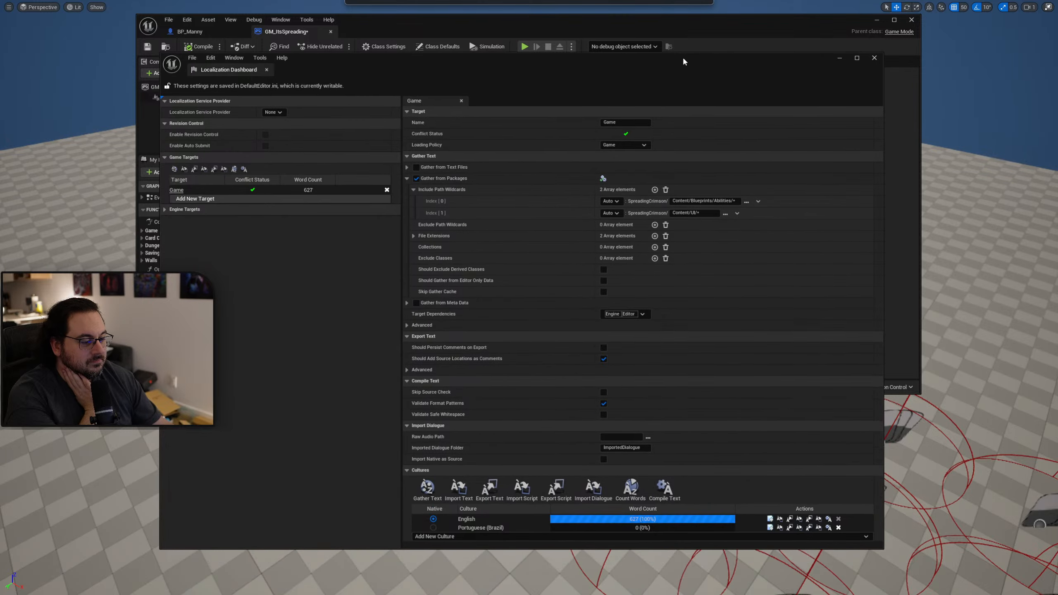
Open the Portuguese (Brazil) translations for editing and enter "Test" as the translation of the UNSTACKABLE source text.
{"action": "left_click", "coordinate": [770, 528]}
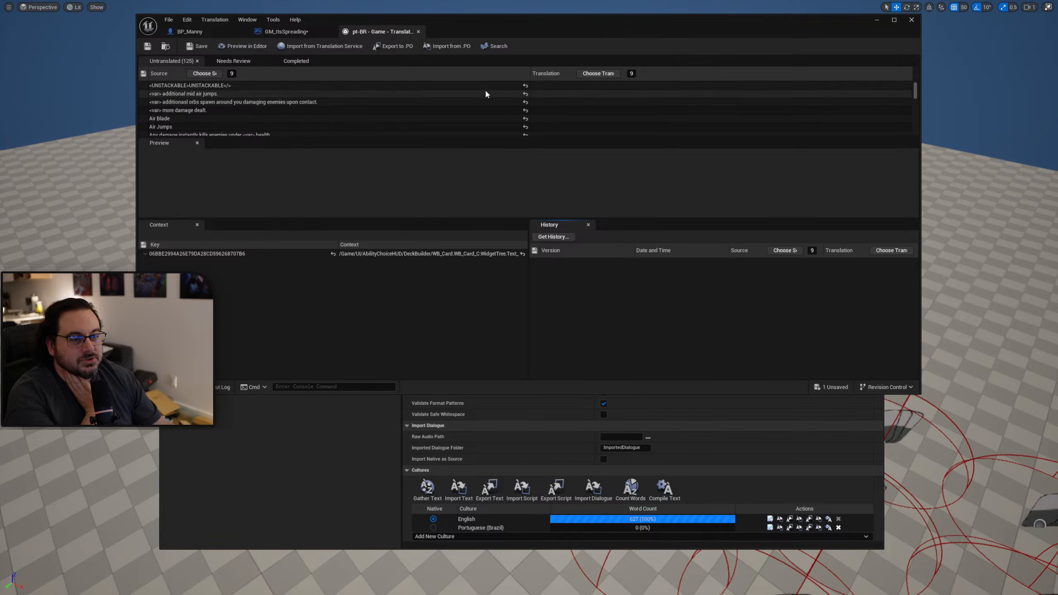
{"action": "left_click", "coordinate": [581, 86]}
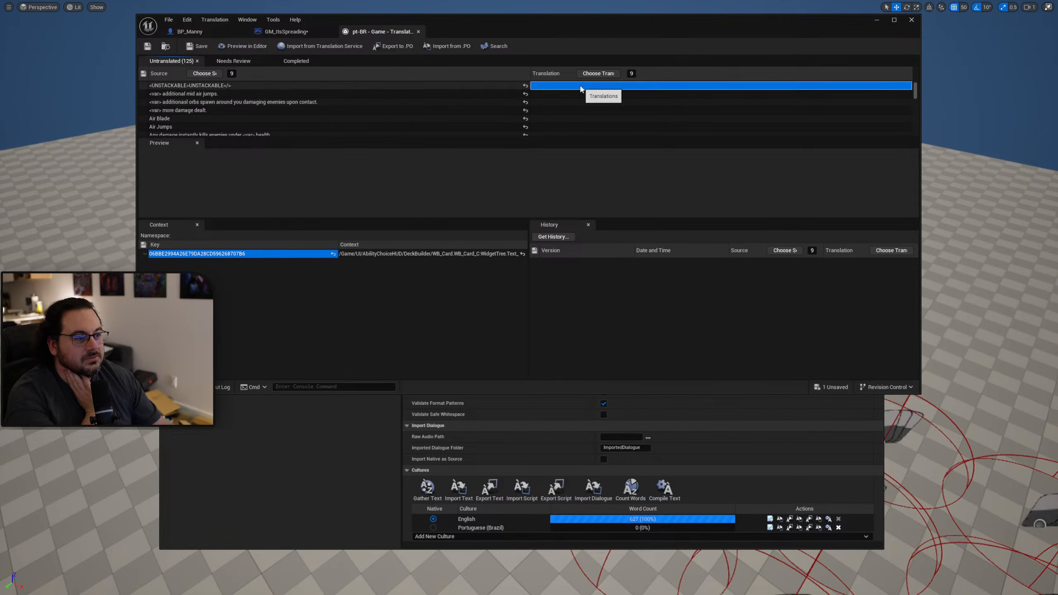
{"action": "left_click", "coordinate": [581, 86]}
{"action": "type", "text": "Test"}
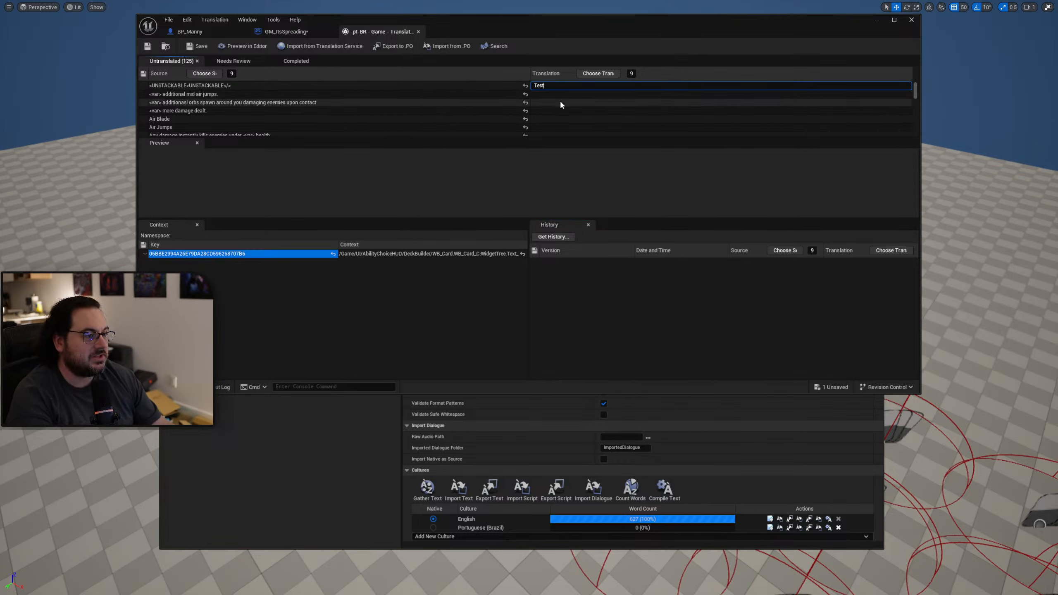
{"action": "key", "text": "Return"}
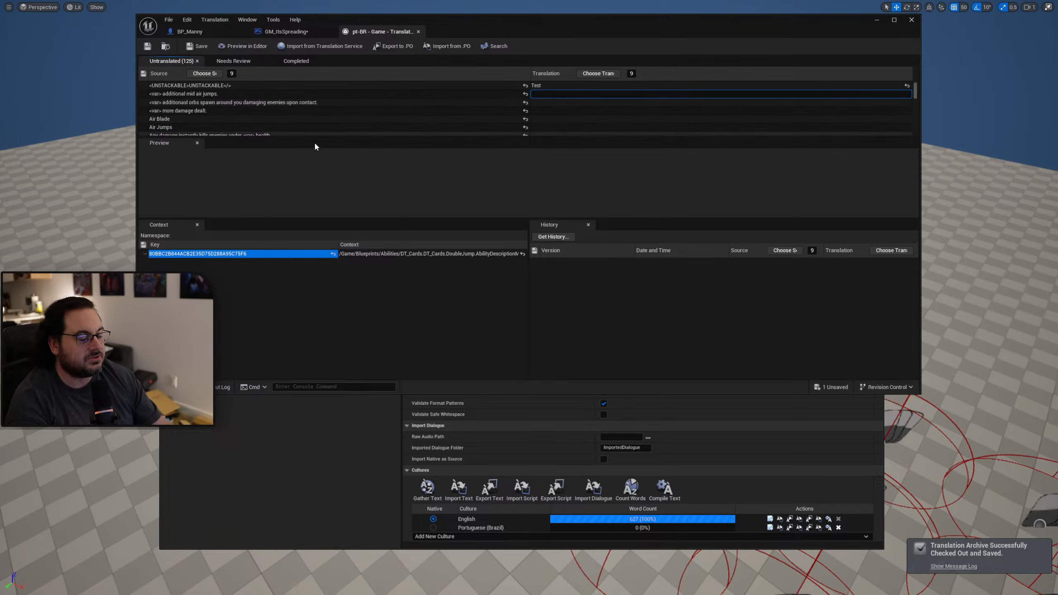
Clear the windows off the level, play it, check the UNSTACKABLE label in the card overview, and stop the session.
{"action": "left_click_drag", "start_coordinate": [621, 26], "coordinate": [708, 594]}
{"action": "left_click_drag", "start_coordinate": [789, 78], "coordinate": [796, 594]}
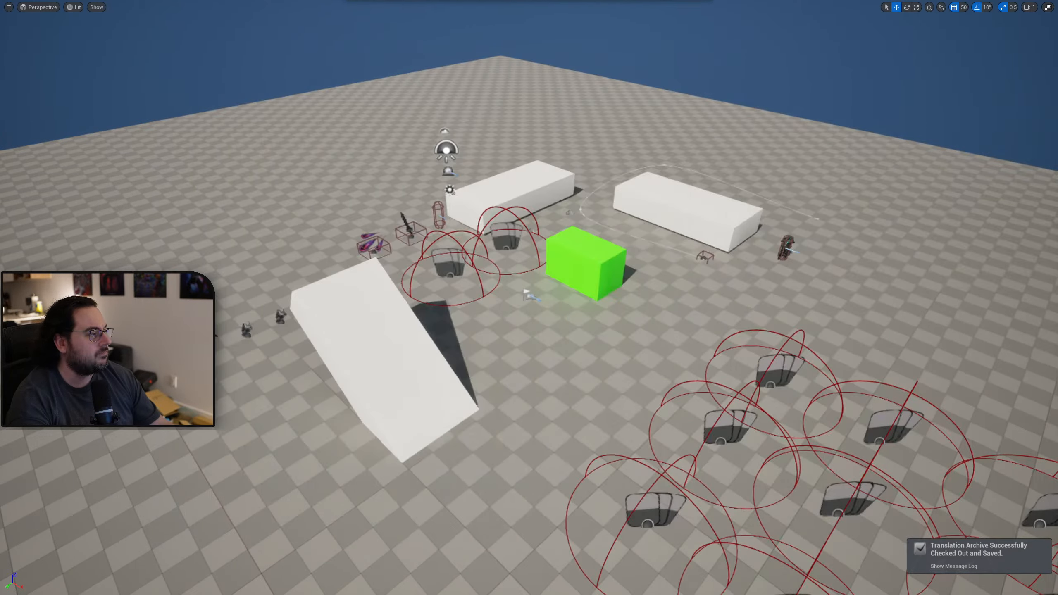
{"action": "key", "text": "alt+p"}
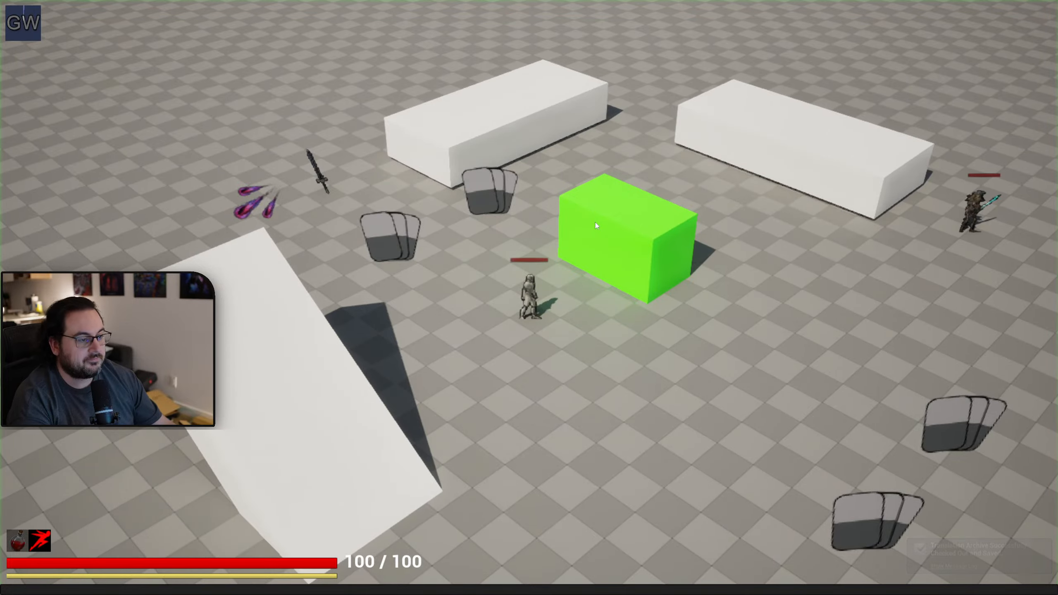
{"action": "key", "text": "Tab"}
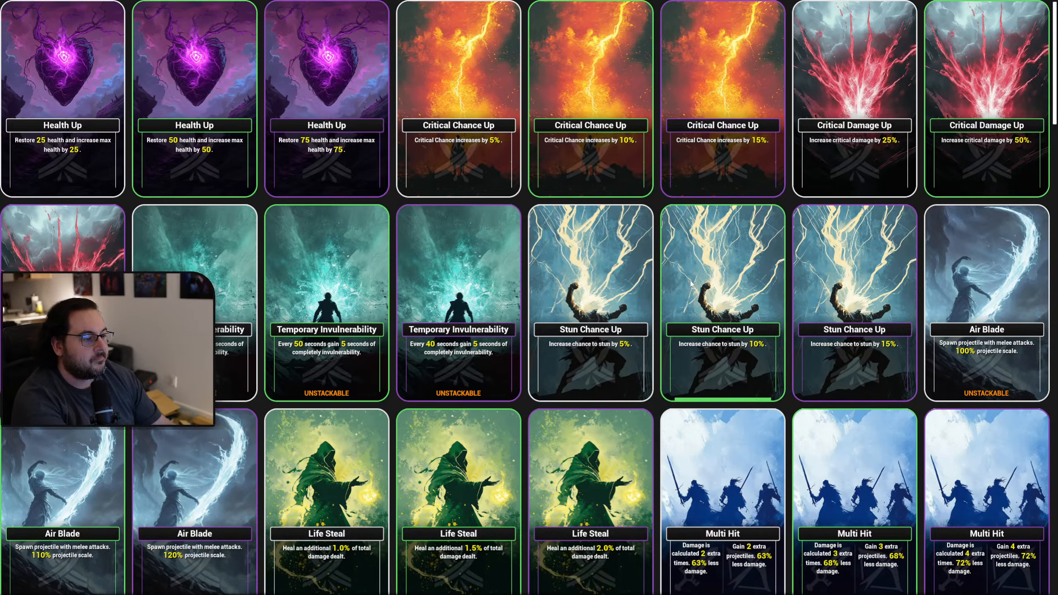
{"action": "scroll", "coordinate": [725, 298], "scroll_direction": "down", "scroll_amount": 1}
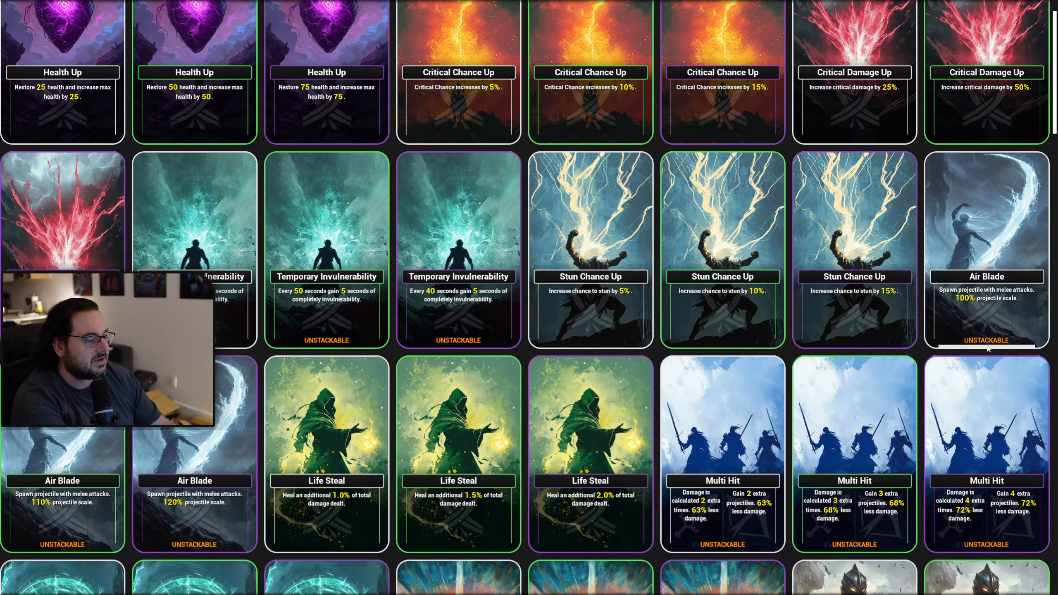
{"action": "scroll", "coordinate": [650, 263], "scroll_direction": "up", "scroll_amount": 1}
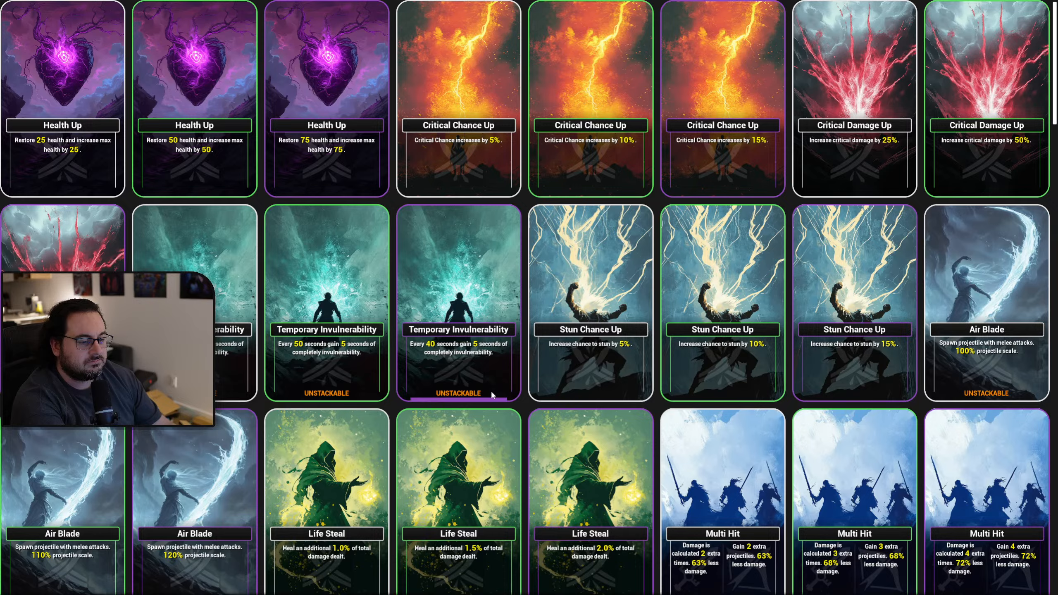
{"action": "key", "text": "Tab"}
{"action": "key", "text": "Escape"}
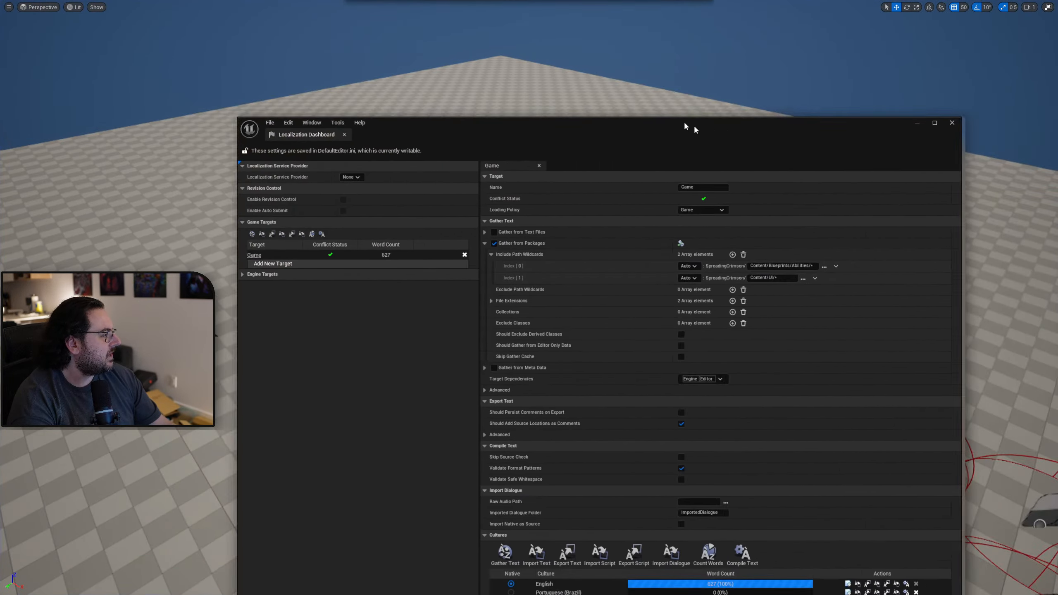
Bring the translation editor back and check its Untranslated, Needs Review and Completed lists for the UNSTACKABLE entry.
{"action": "left_click_drag", "start_coordinate": [694, 127], "coordinate": [592, 86]}
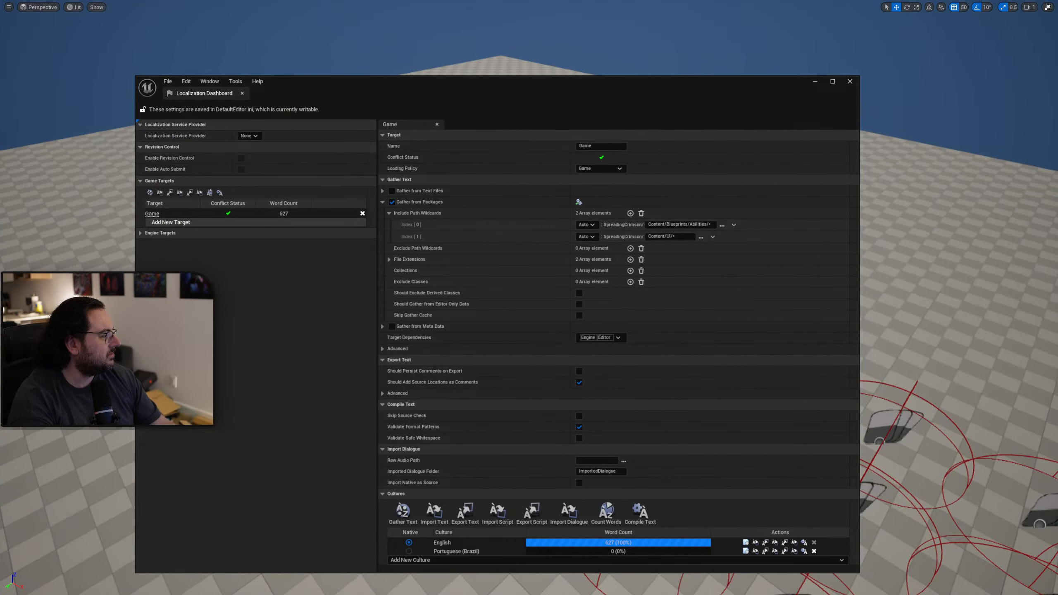
{"action": "left_click_drag", "start_coordinate": [1057, 250], "coordinate": [540, 127]}
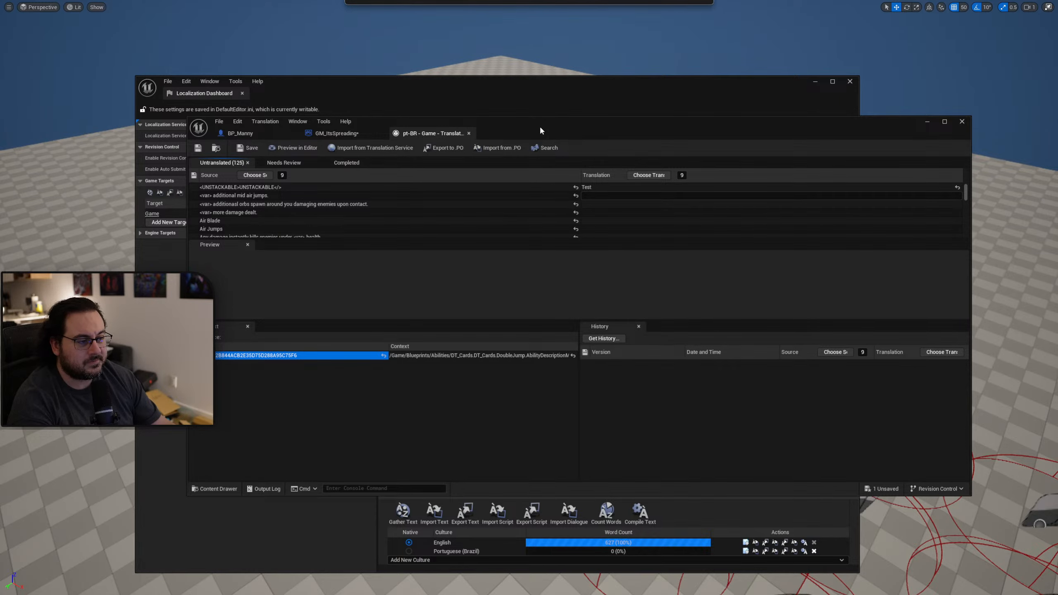
{"action": "left_click_drag", "start_coordinate": [540, 131], "coordinate": [539, 149]}
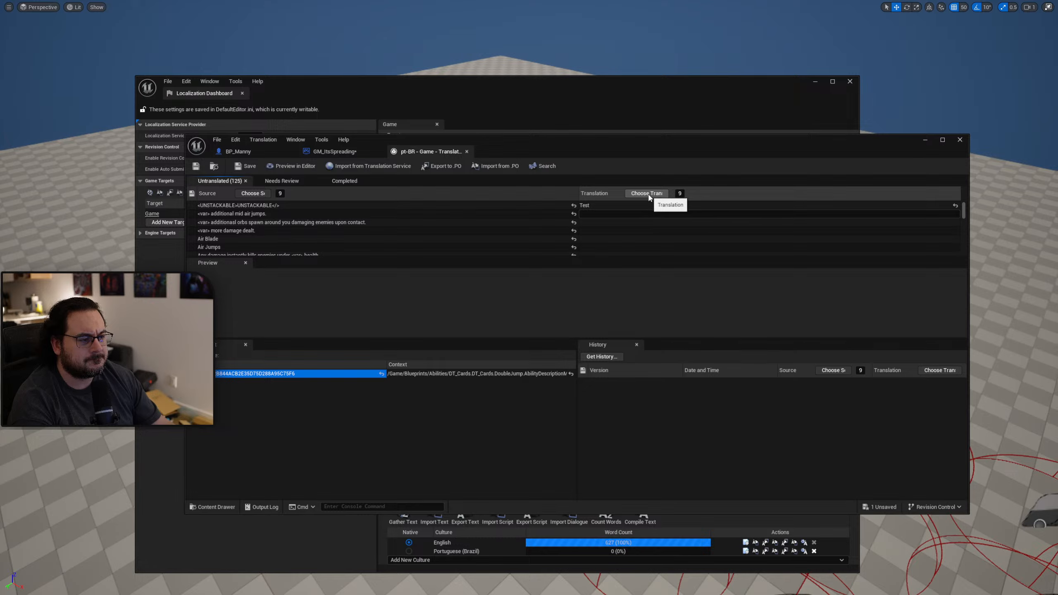
{"action": "left_click", "coordinate": [649, 196]}
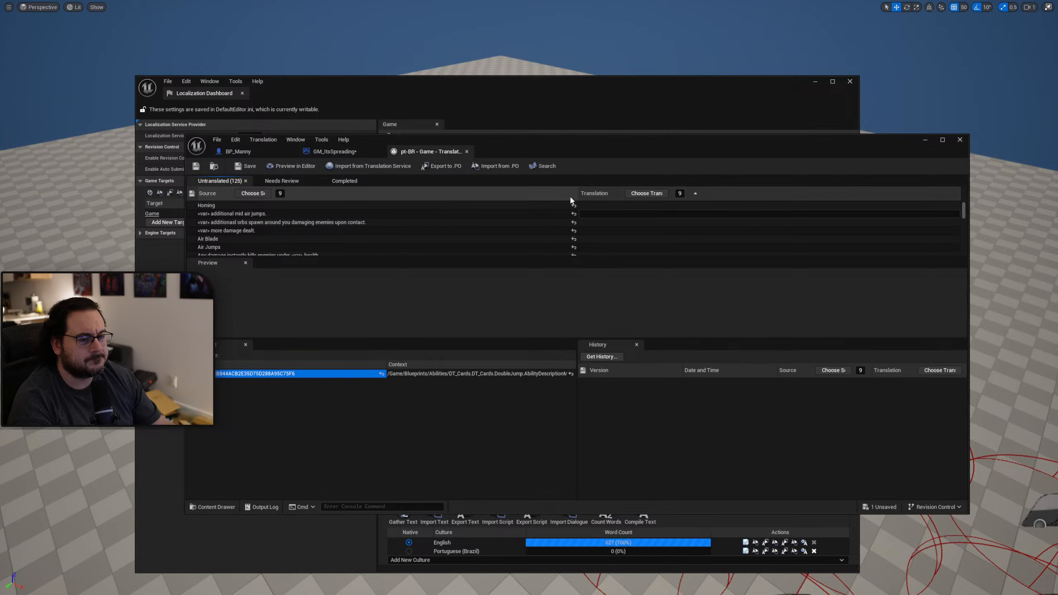
{"action": "left_click", "coordinate": [344, 182]}
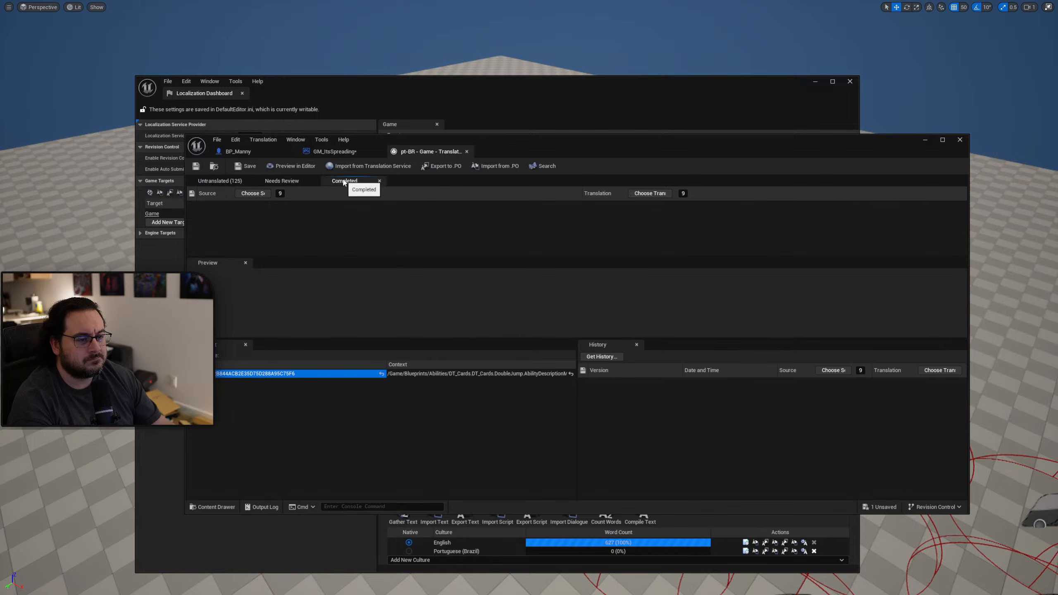
{"action": "left_click", "coordinate": [292, 182]}
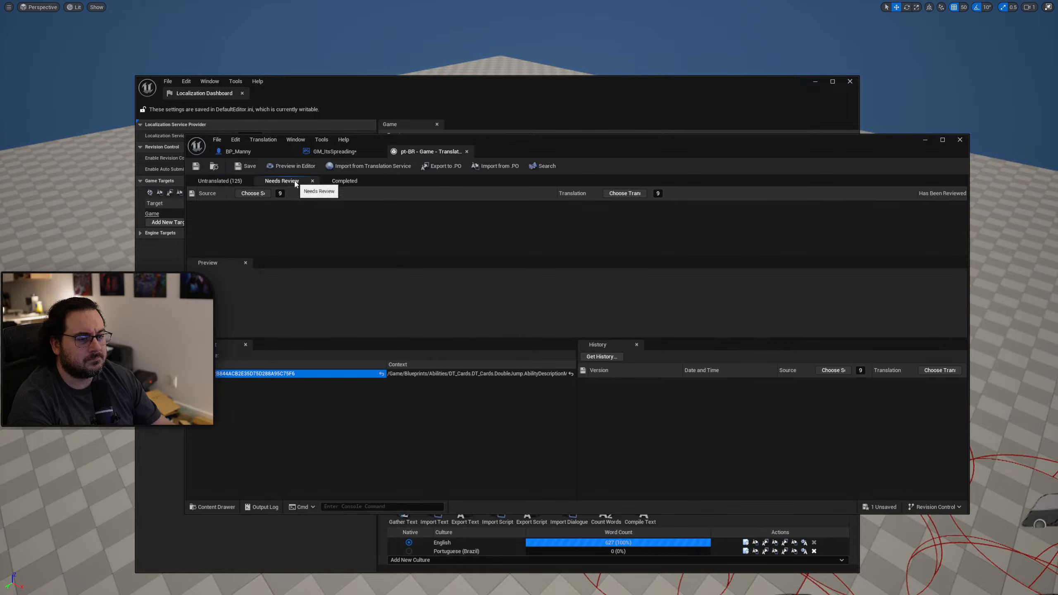
{"action": "left_click", "coordinate": [220, 182]}
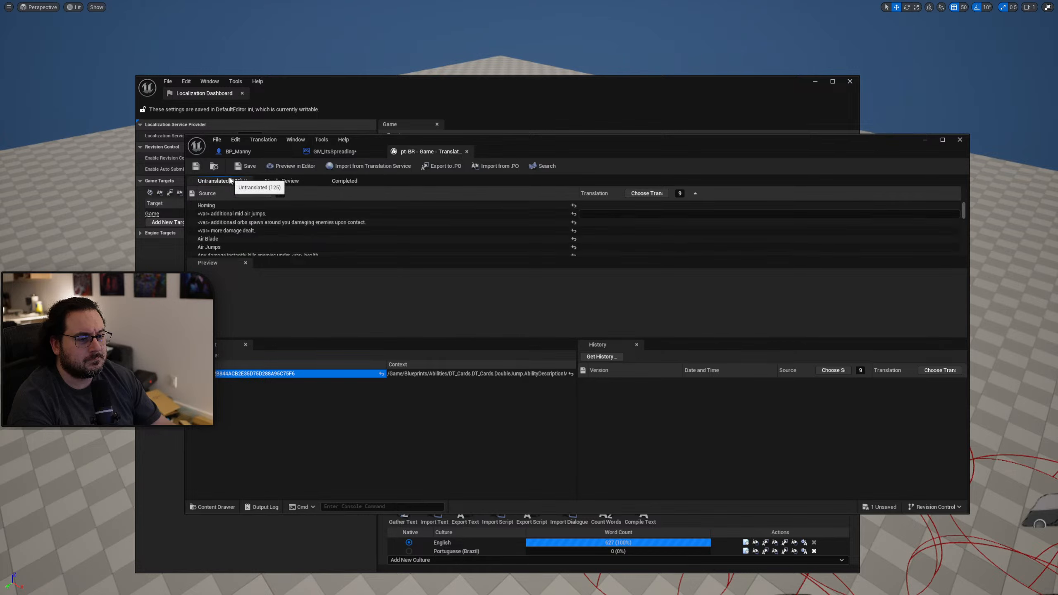
{"action": "left_click", "coordinate": [470, 194]}
{"action": "left_click", "coordinate": [611, 207]}
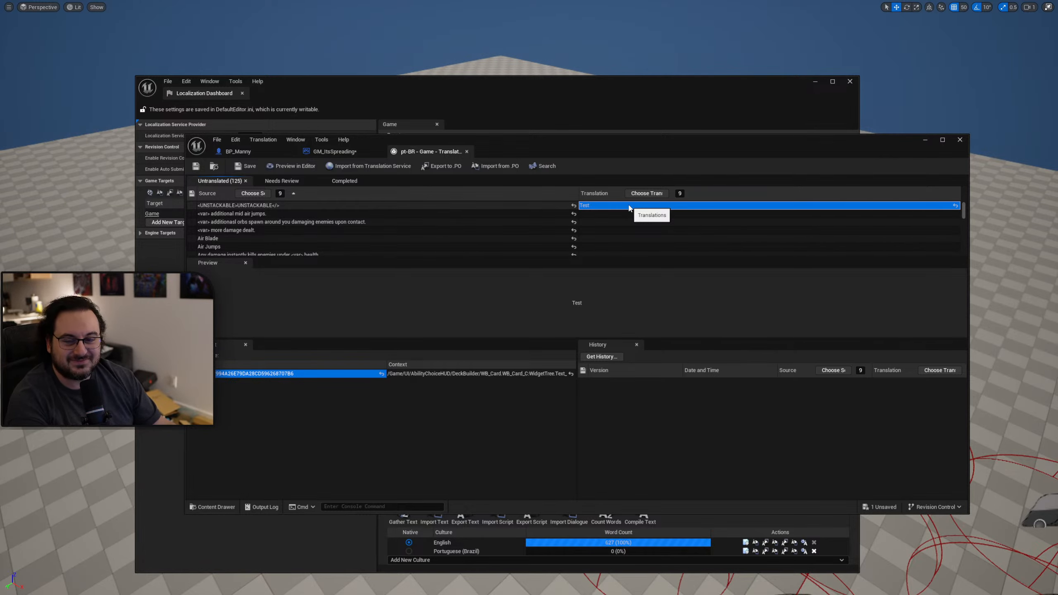
{"action": "left_click_drag", "start_coordinate": [578, 144], "coordinate": [604, 167]}
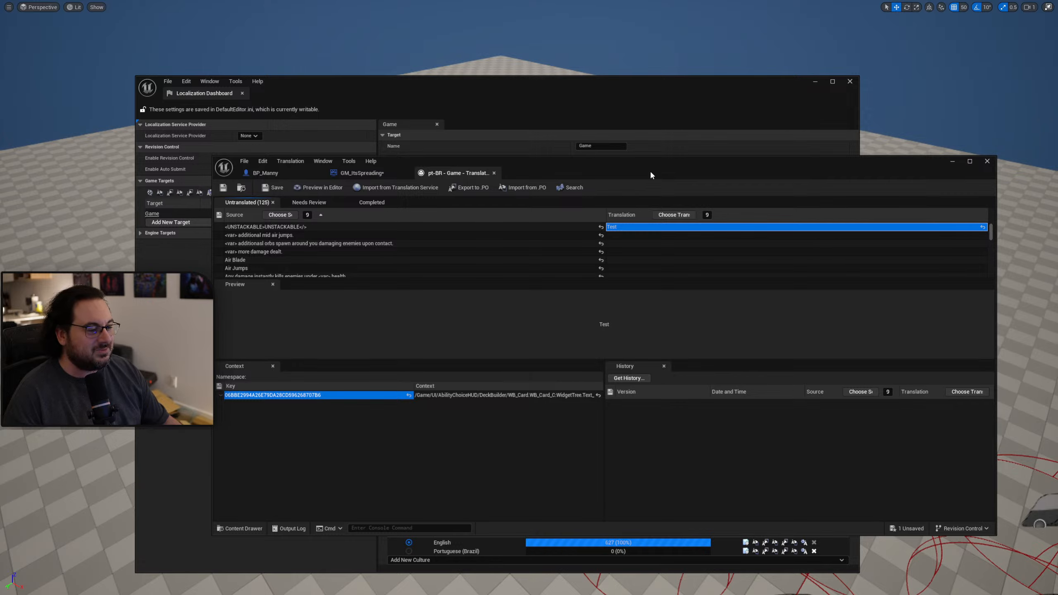
{"action": "left_click_drag", "start_coordinate": [651, 175], "coordinate": [619, 145]}
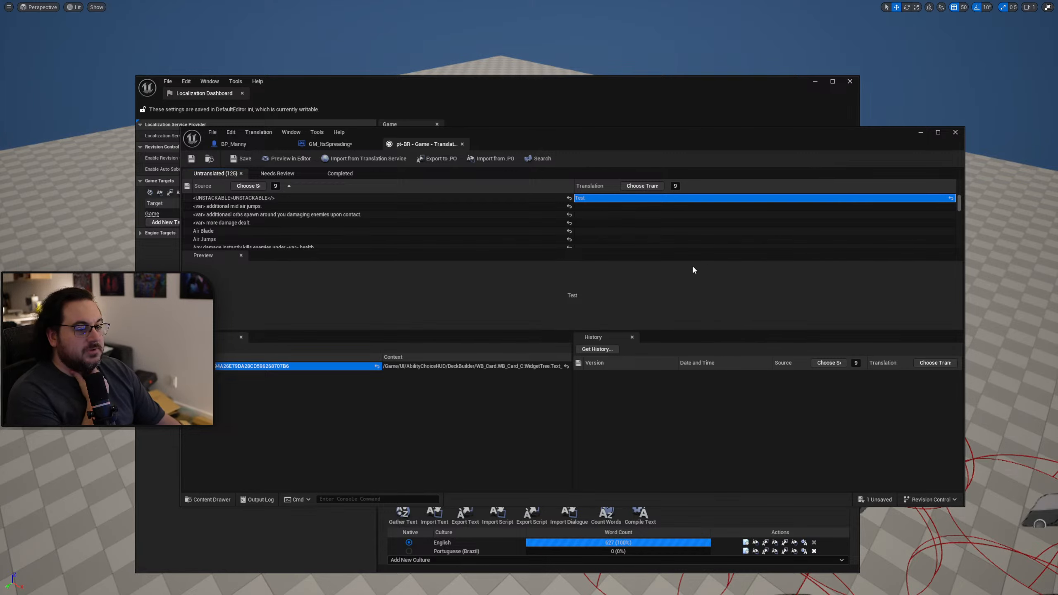
{"action": "left_click_drag", "start_coordinate": [566, 147], "coordinate": [579, 93]}
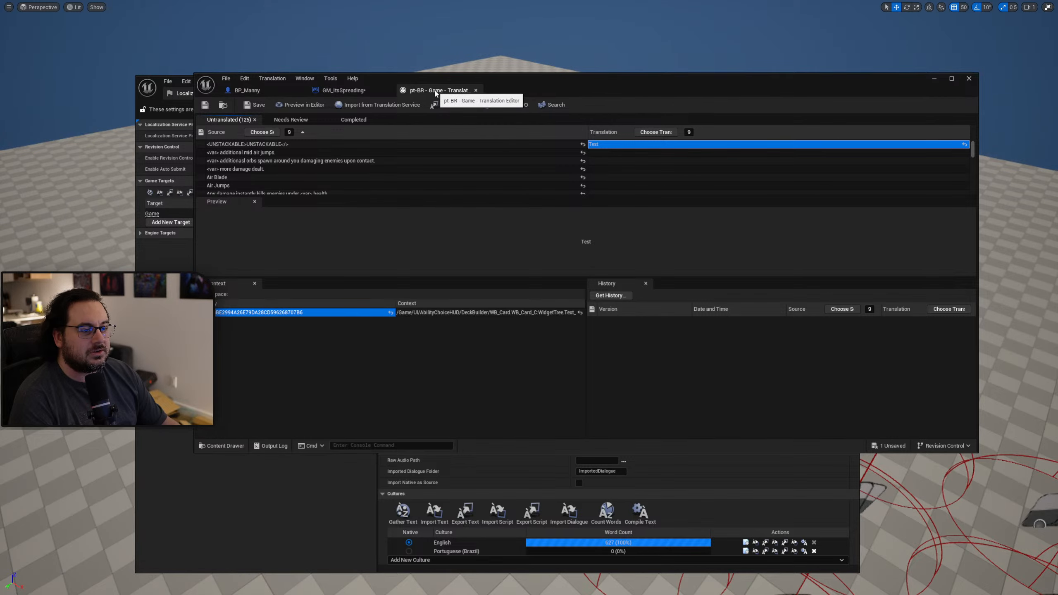
Close the translation editor and gather text for the Game target's cultures, saving GM_ItsSpreading in the process.
{"action": "left_click", "coordinate": [971, 82]}
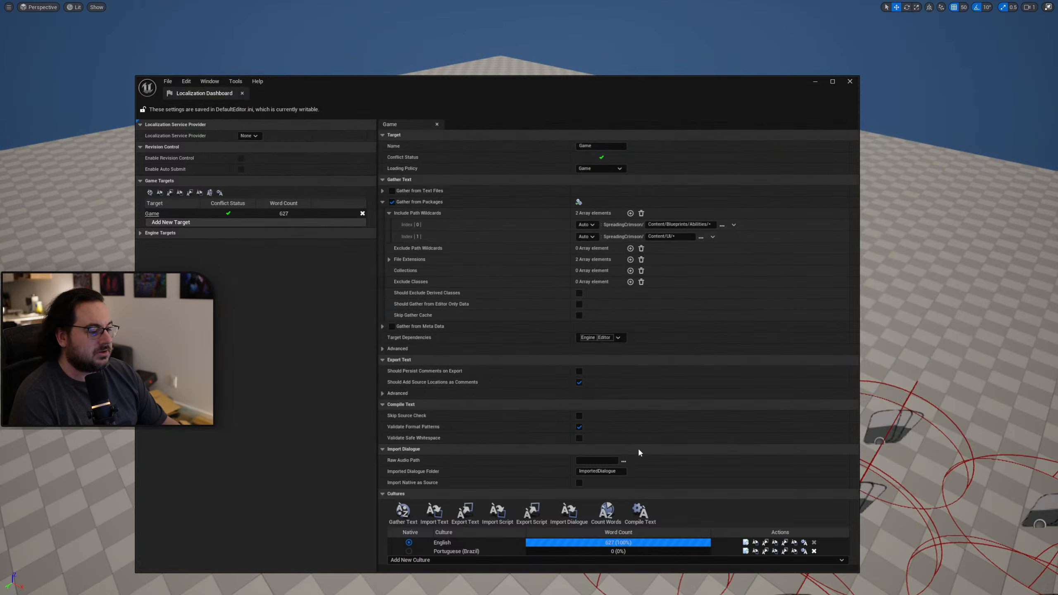
{"action": "left_click_drag", "start_coordinate": [616, 90], "coordinate": [614, 52]}
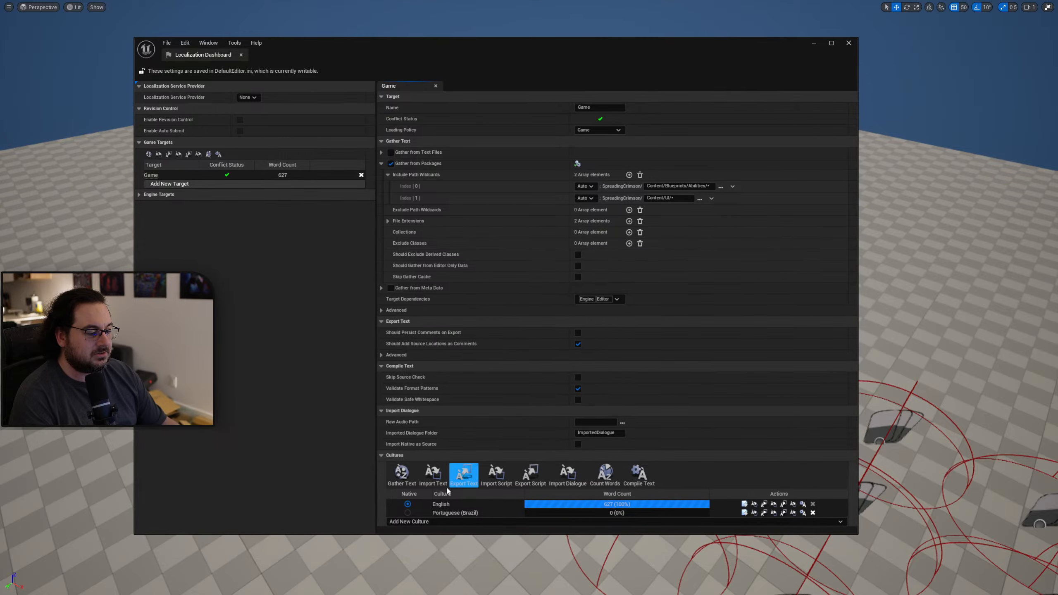
{"action": "left_click", "coordinate": [402, 475]}
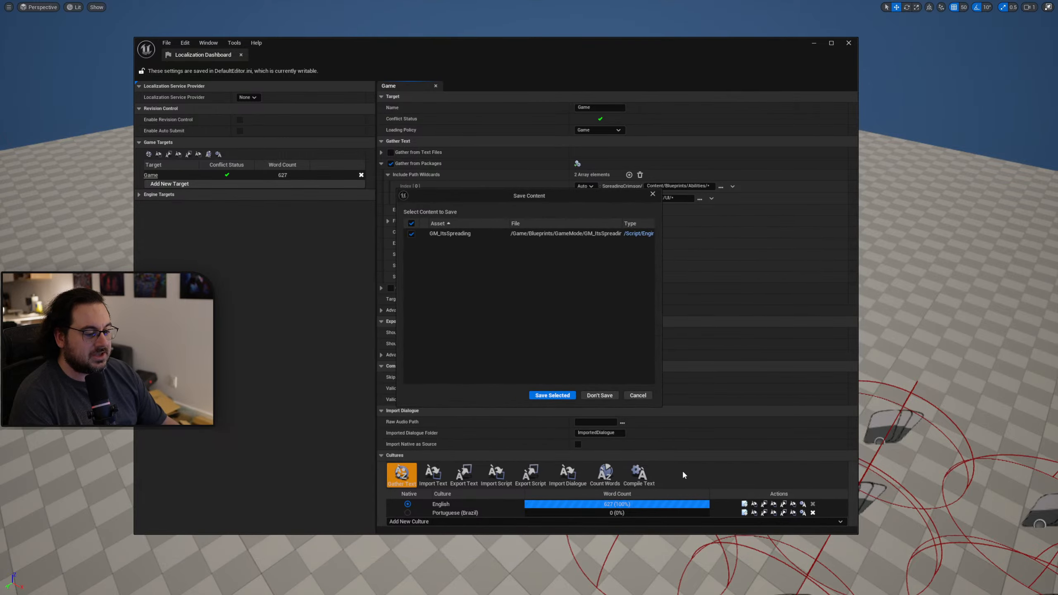
{"action": "left_click", "coordinate": [554, 397]}
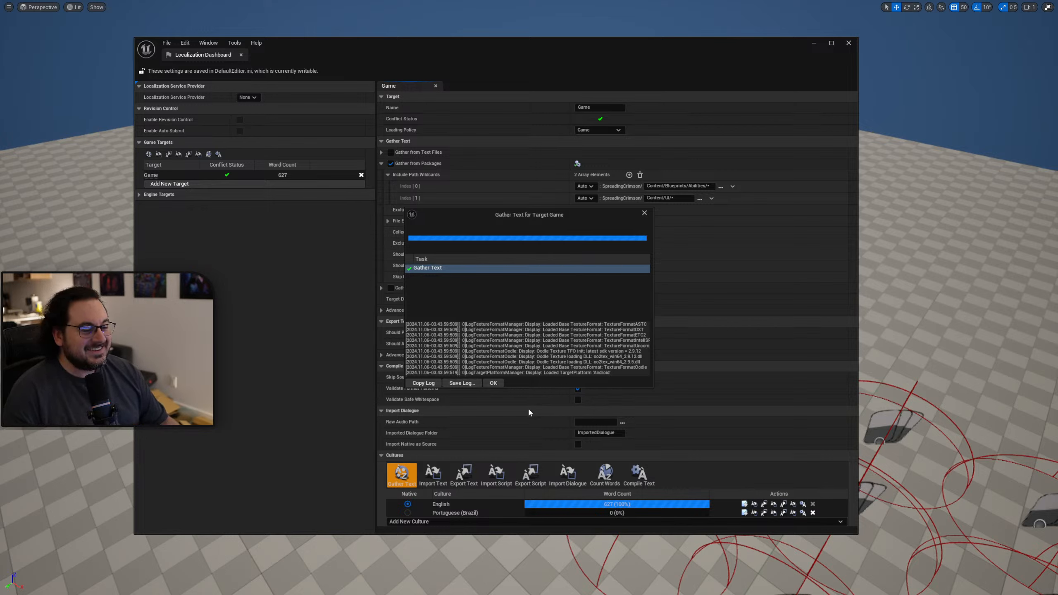
{"action": "left_click", "coordinate": [494, 382]}
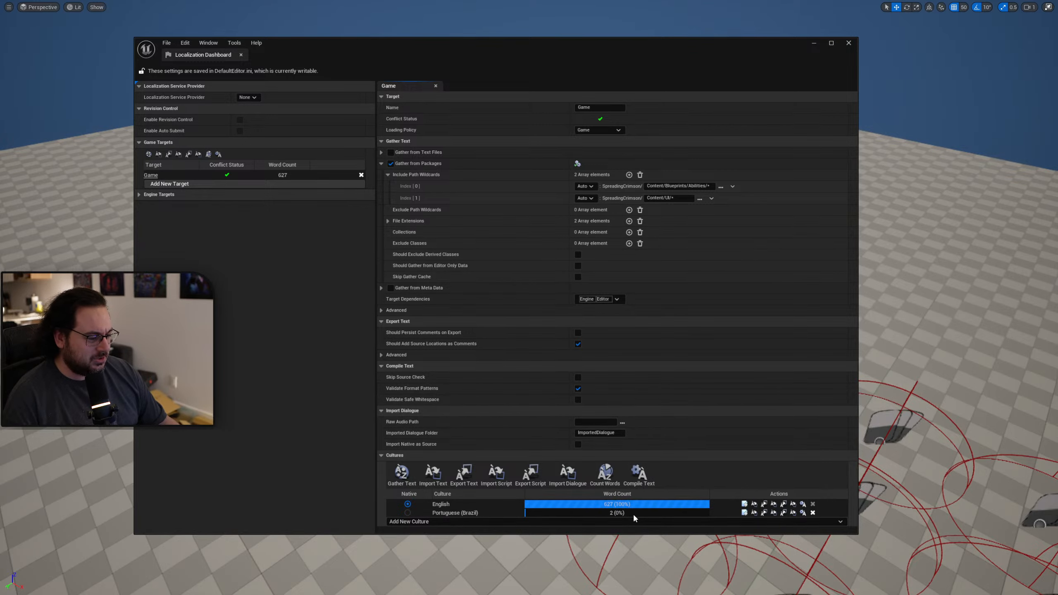
Reopen the Portuguese (Brazil) translations, check the Completed list for the UNSTACKABLE entry, and close the editor.
{"action": "left_click", "coordinate": [744, 513]}
{"action": "left_click", "coordinate": [355, 120]}
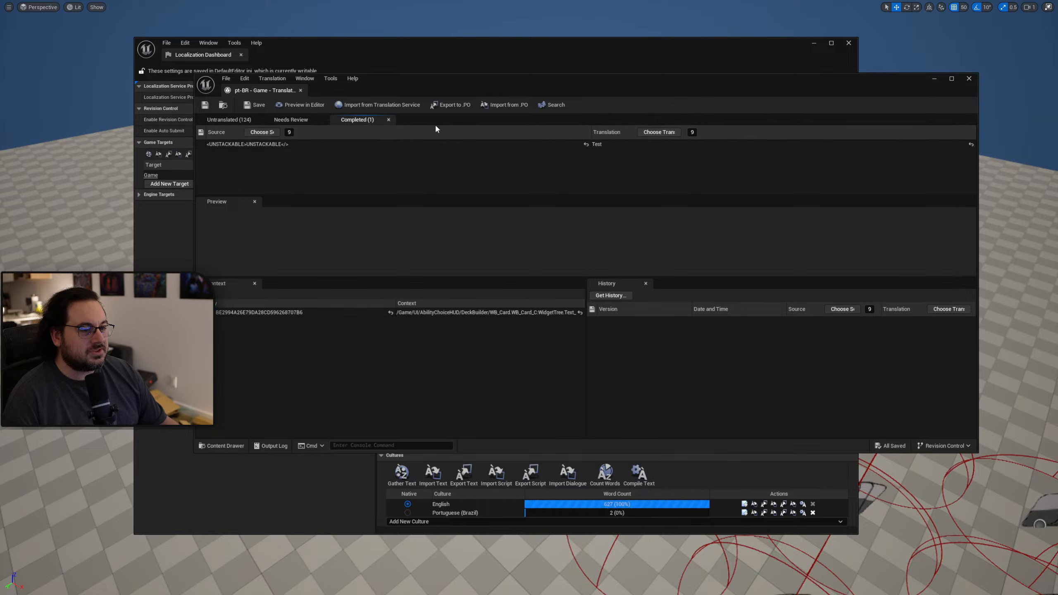
{"action": "left_click", "coordinate": [969, 78]}
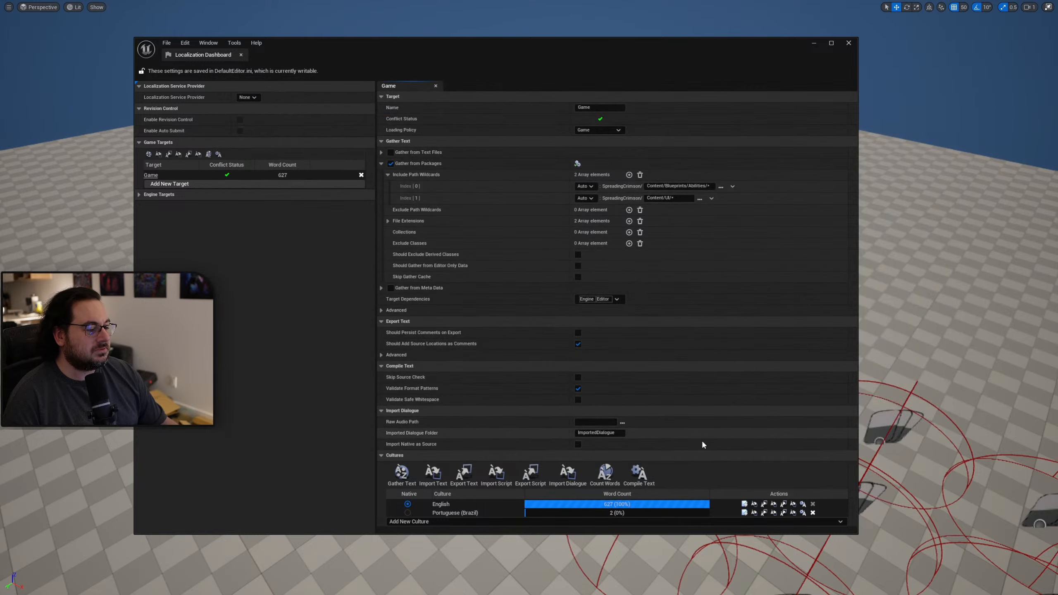
Compile the text of all cultures for the Game target.
{"action": "left_click", "coordinate": [638, 474]}
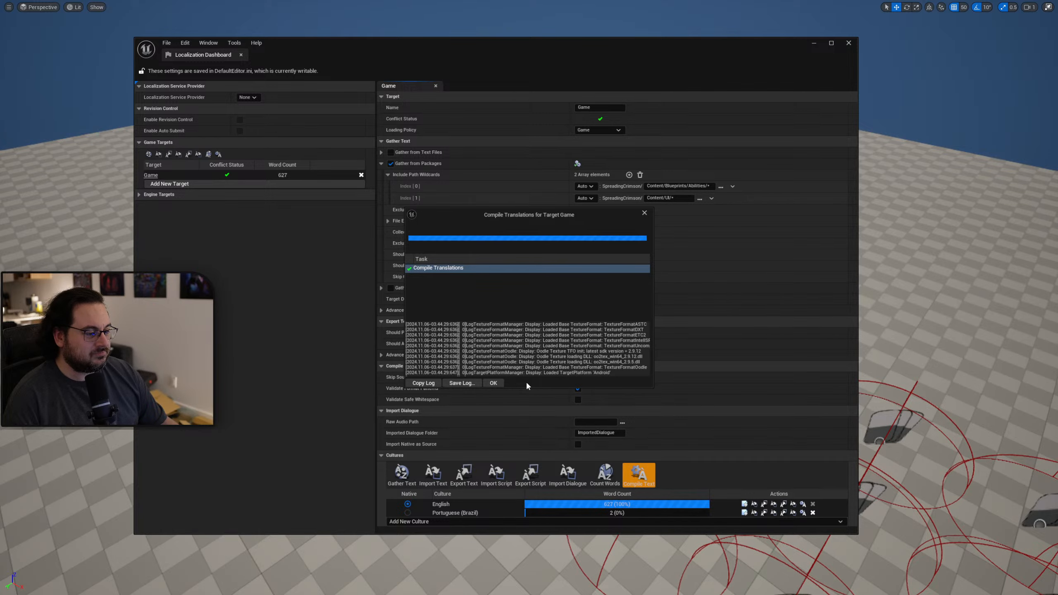
Dismiss the compile report, play the level, and check the UNSTACKABLE label in the card collection.
{"action": "left_click", "coordinate": [494, 383]}
{"action": "left_click_drag", "start_coordinate": [453, 42], "coordinate": [1057, 163]}
{"action": "key", "text": "alt+p"}
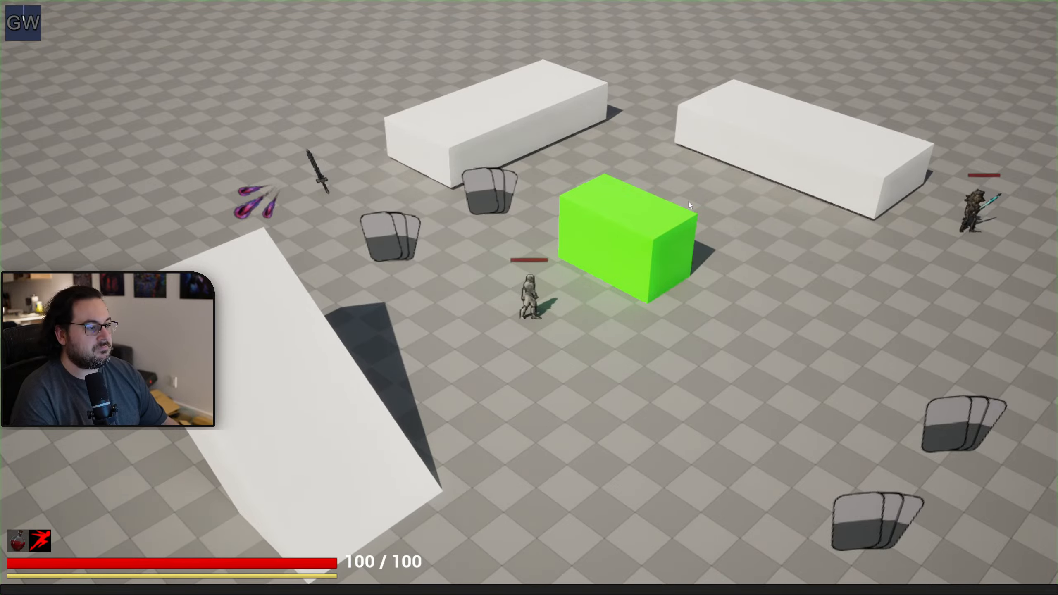
{"action": "key", "text": "Tab"}
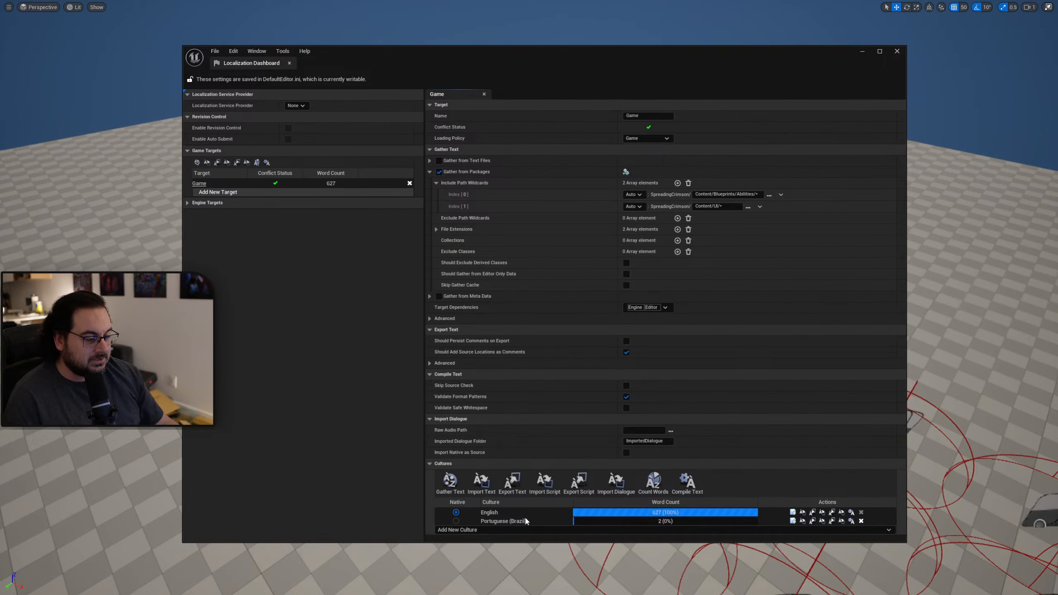
Start making Portuguese (Brazil) the native culture, decline the change, and look through the Engine Targets list.
{"action": "left_click", "coordinate": [456, 520]}
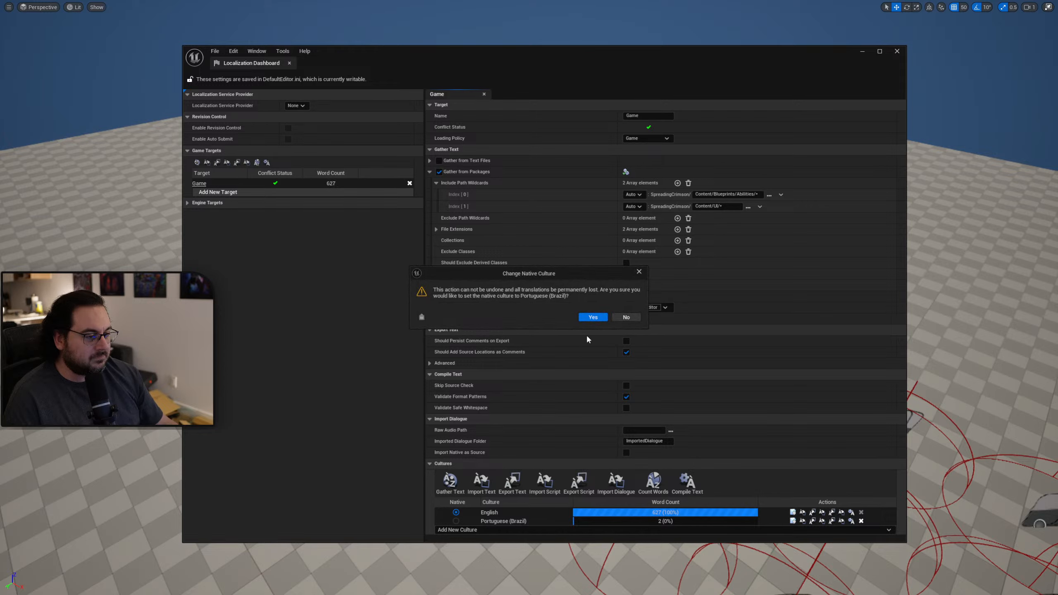
{"action": "left_click", "coordinate": [626, 317]}
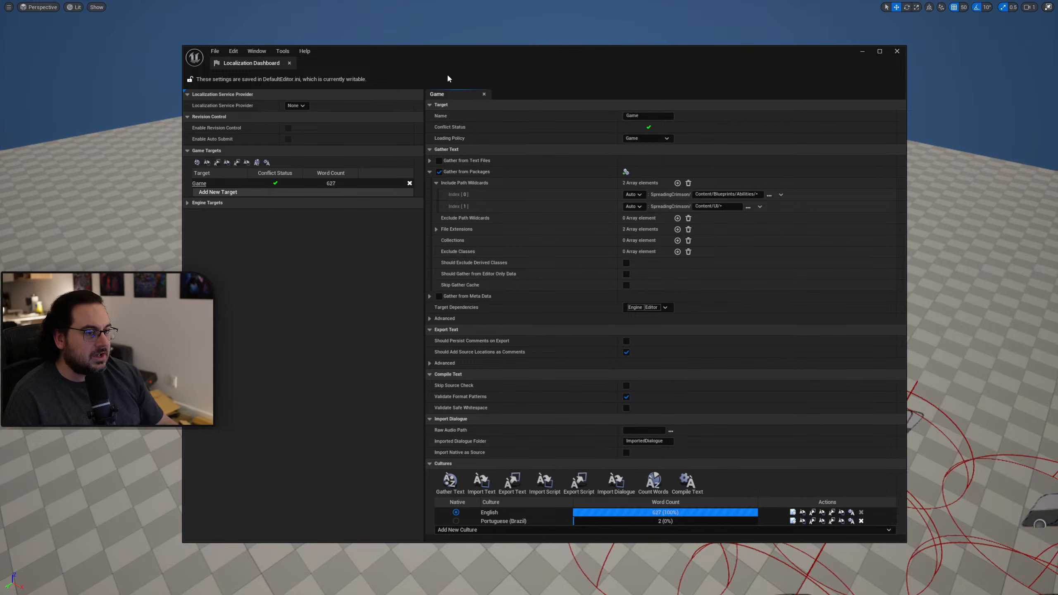
{"action": "left_click_drag", "start_coordinate": [475, 58], "coordinate": [486, 79]}
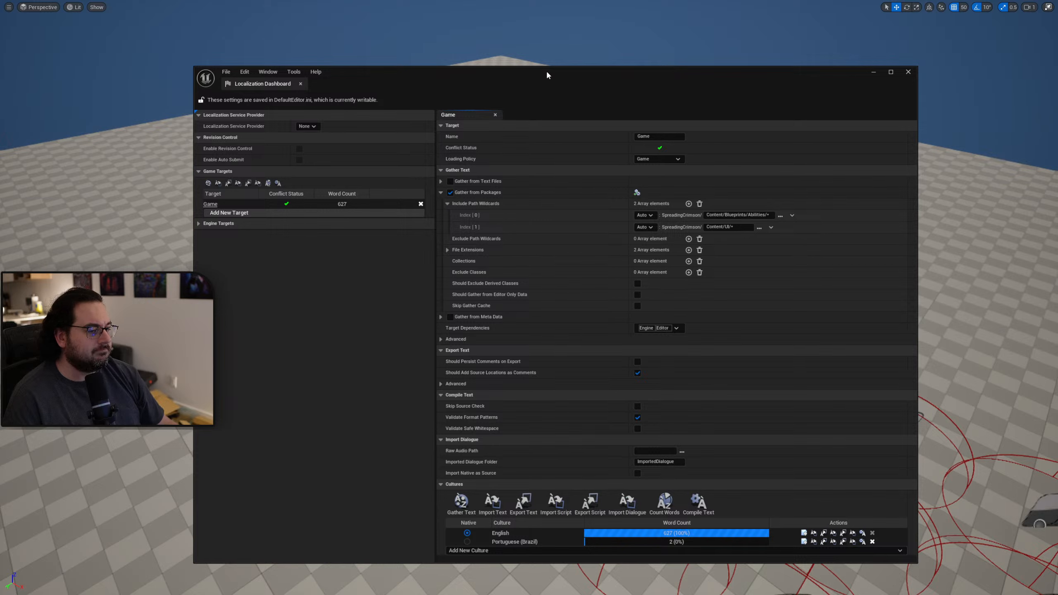
{"action": "left_click", "coordinate": [198, 223]}
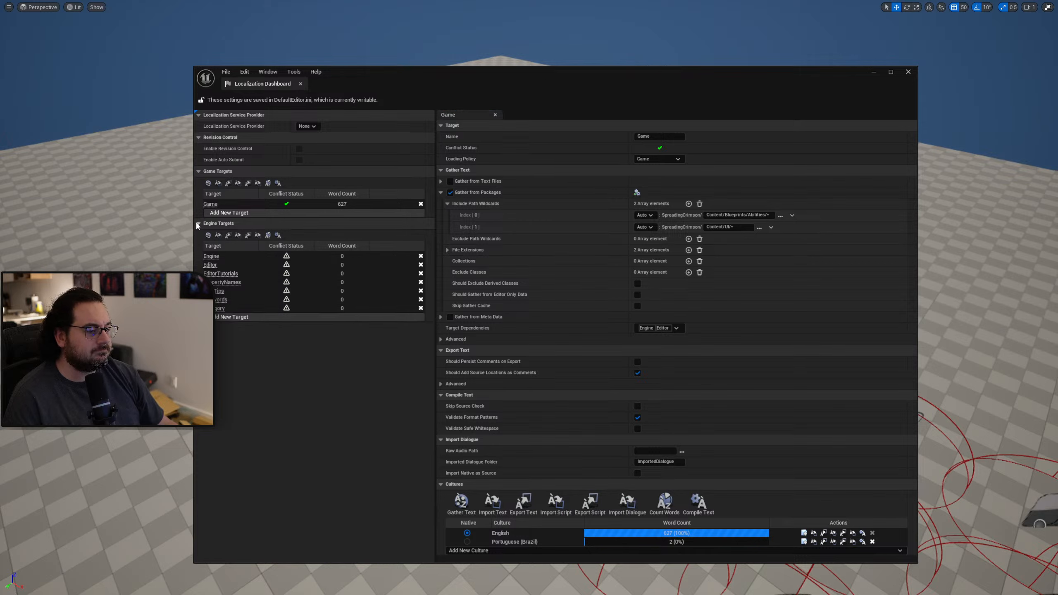
{"action": "left_click", "coordinate": [199, 224]}
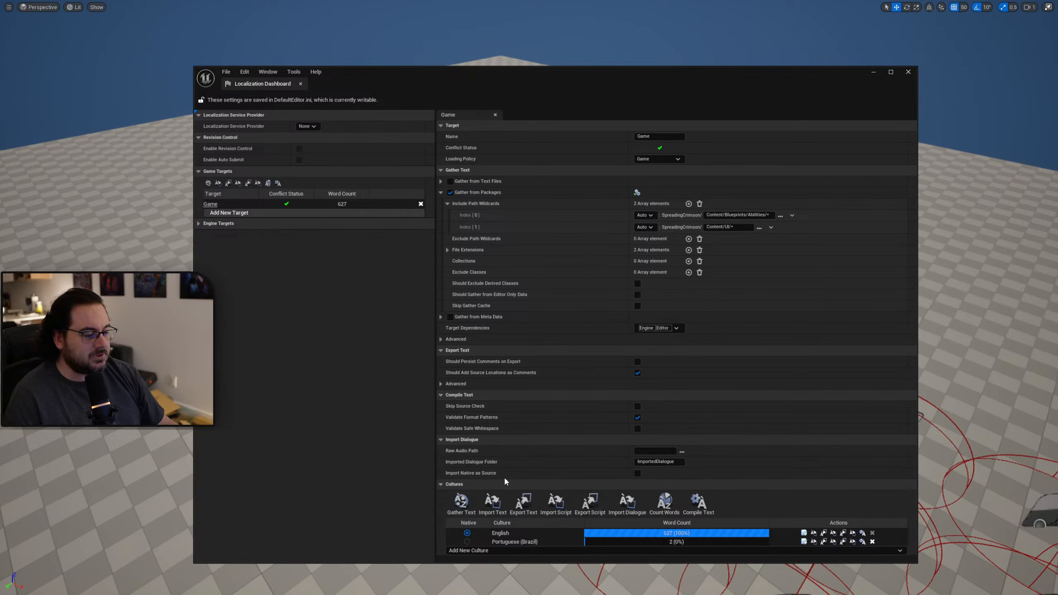
Gather the Game target's text again and check the UNSTACKABLE entry among the completed Portuguese (Brazil) translations.
{"action": "left_click", "coordinate": [474, 499]}
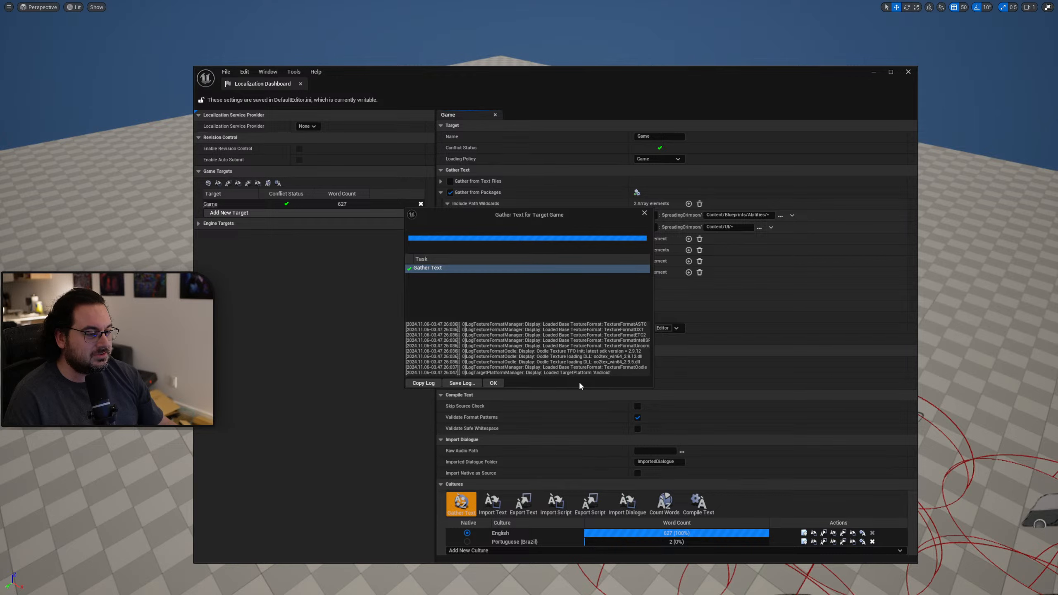
{"action": "left_click", "coordinate": [493, 383]}
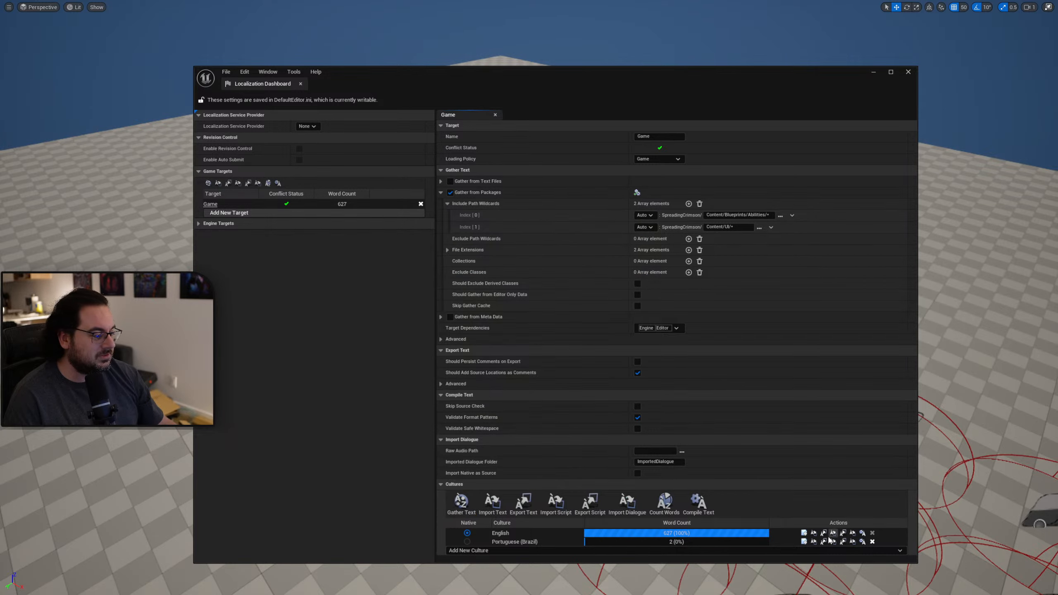
{"action": "left_click", "coordinate": [804, 542]}
{"action": "left_click", "coordinate": [357, 119]}
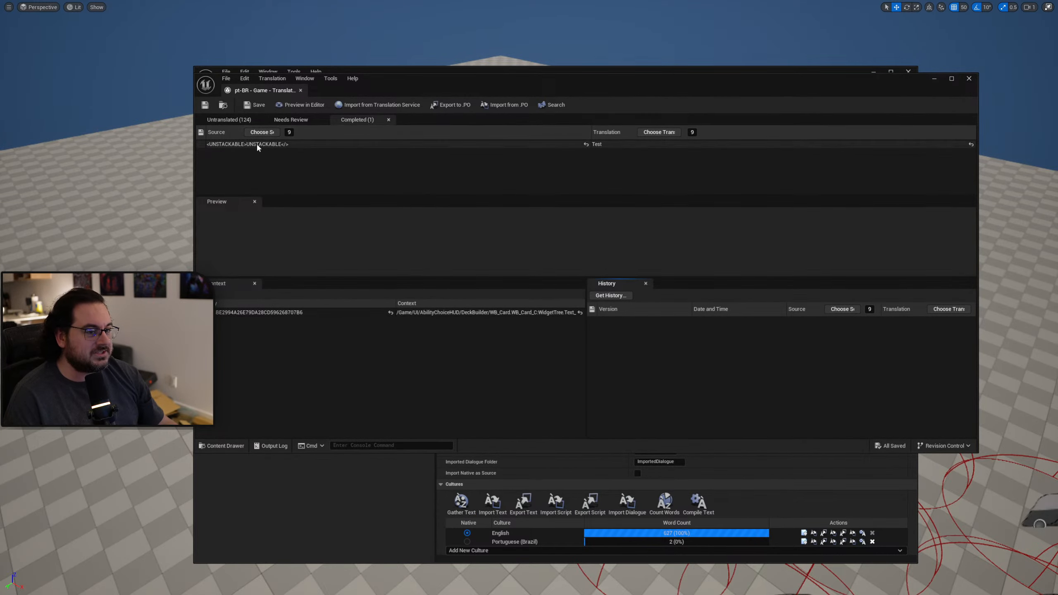
{"action": "left_click", "coordinate": [259, 145]}
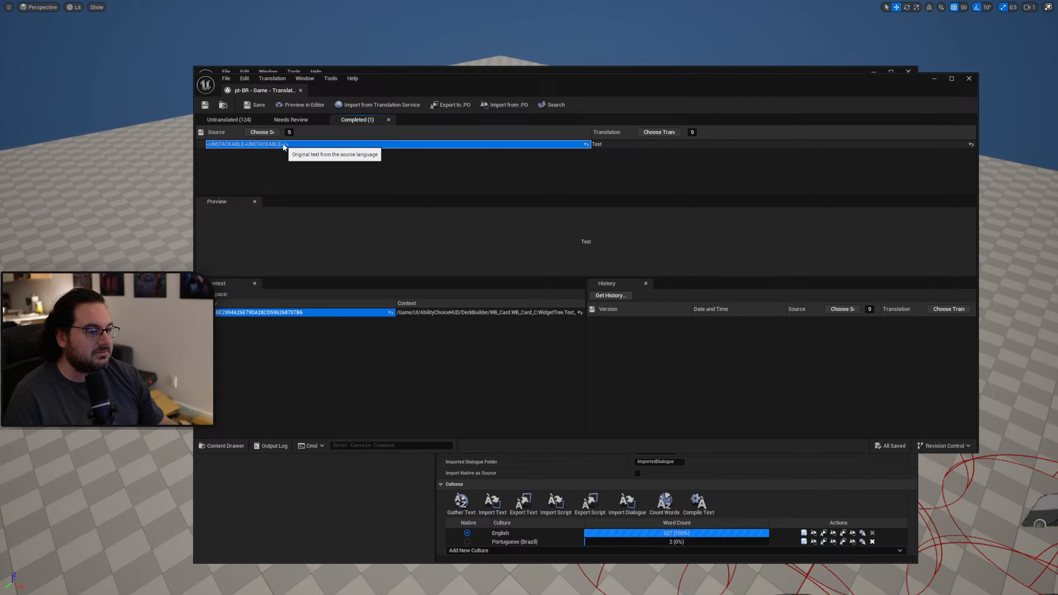
{"action": "left_click", "coordinate": [605, 144]}
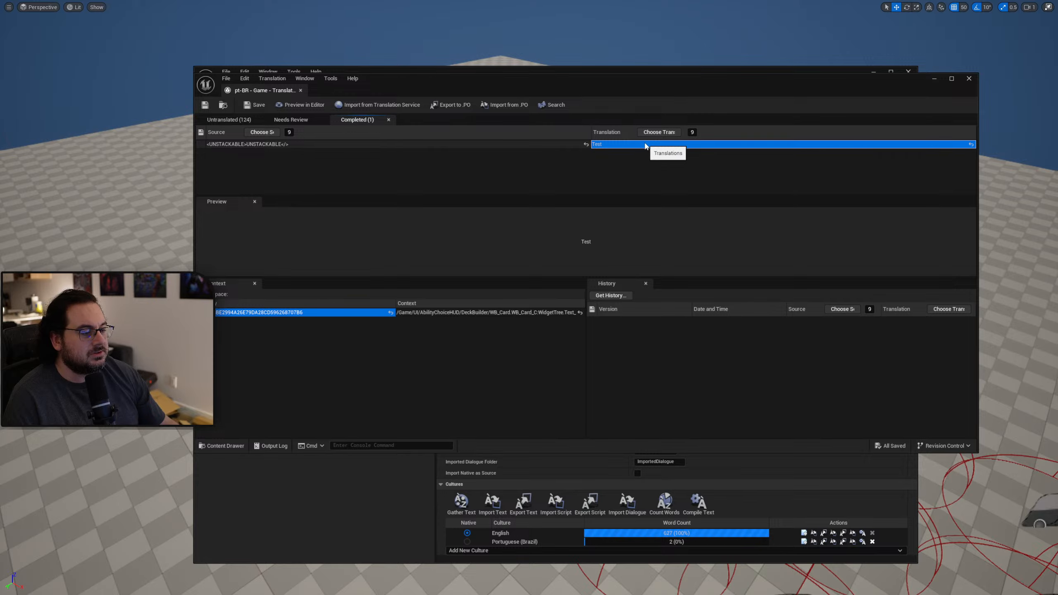
{"action": "left_click_drag", "start_coordinate": [623, 89], "coordinate": [1057, 169]}
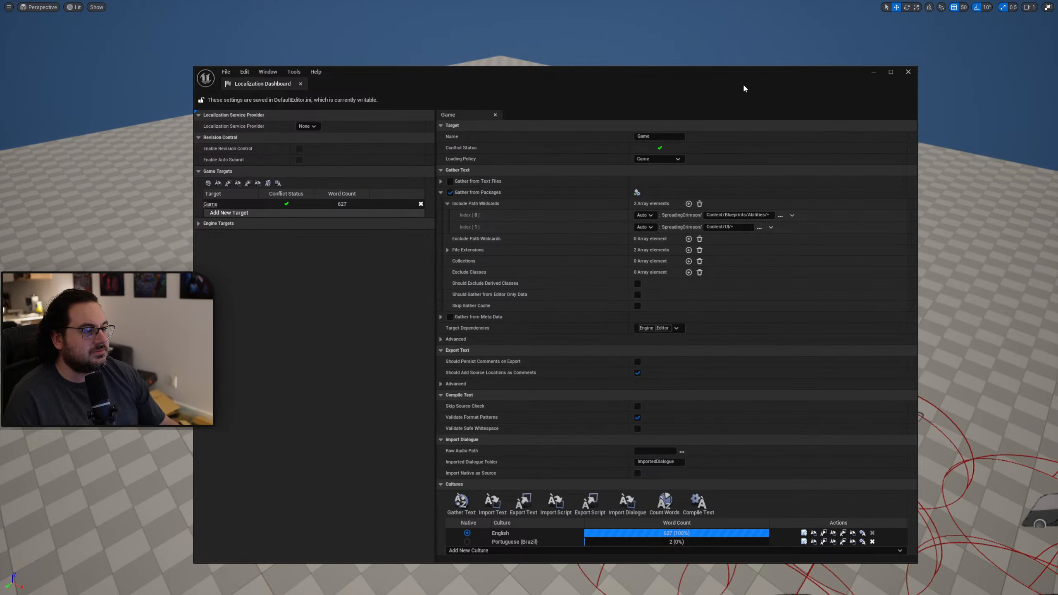
Play the level again, check the UNSTACKABLE label on the ability cards, and end the session.
{"action": "left_click_drag", "start_coordinate": [745, 89], "coordinate": [1057, 125]}
{"action": "key", "text": "alt+p"}
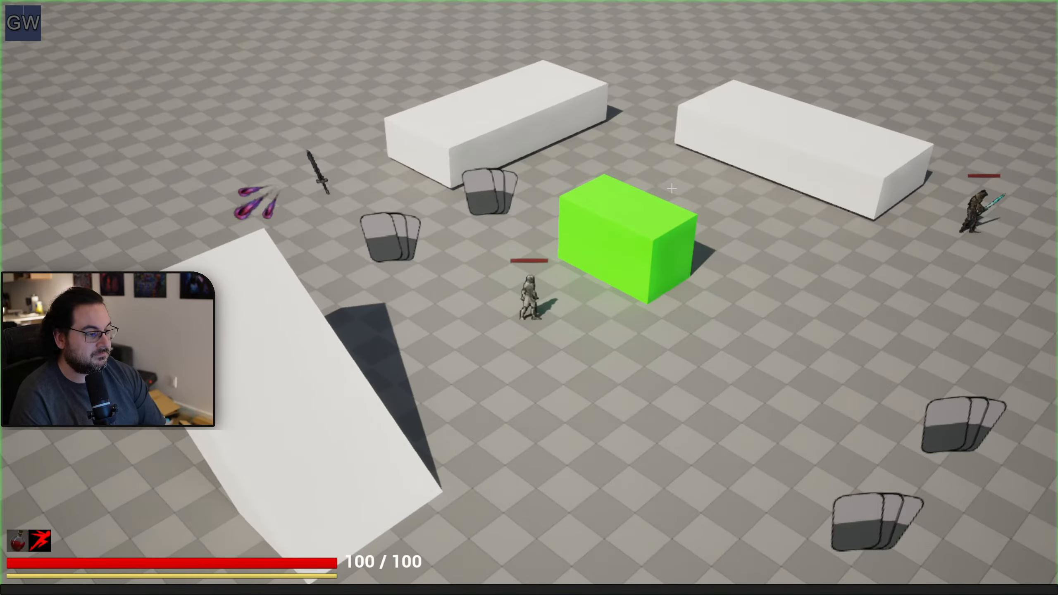
{"action": "key", "text": "Tab"}
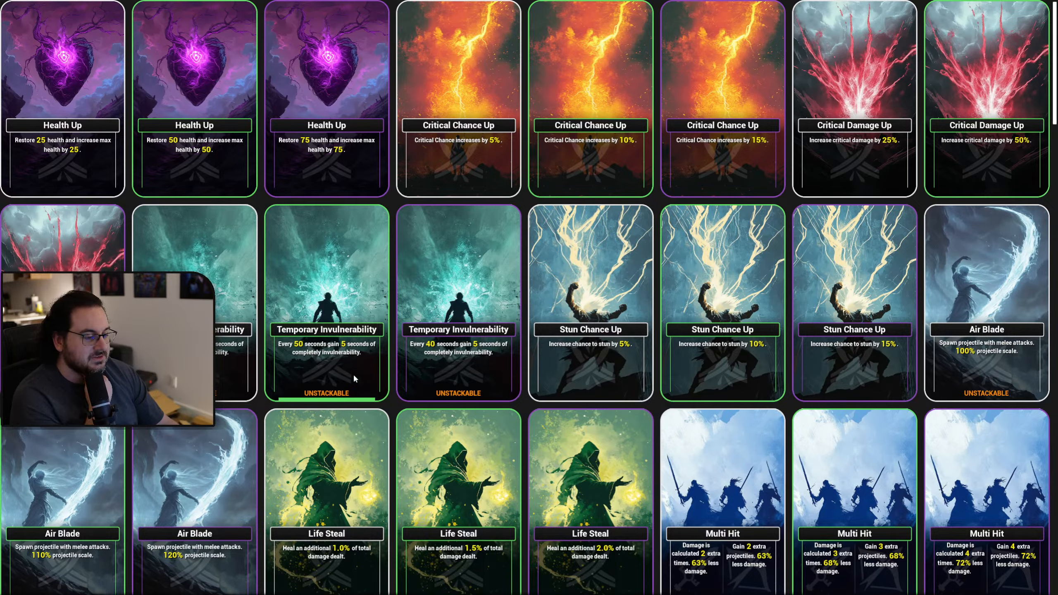
{"action": "key", "text": "Escape"}
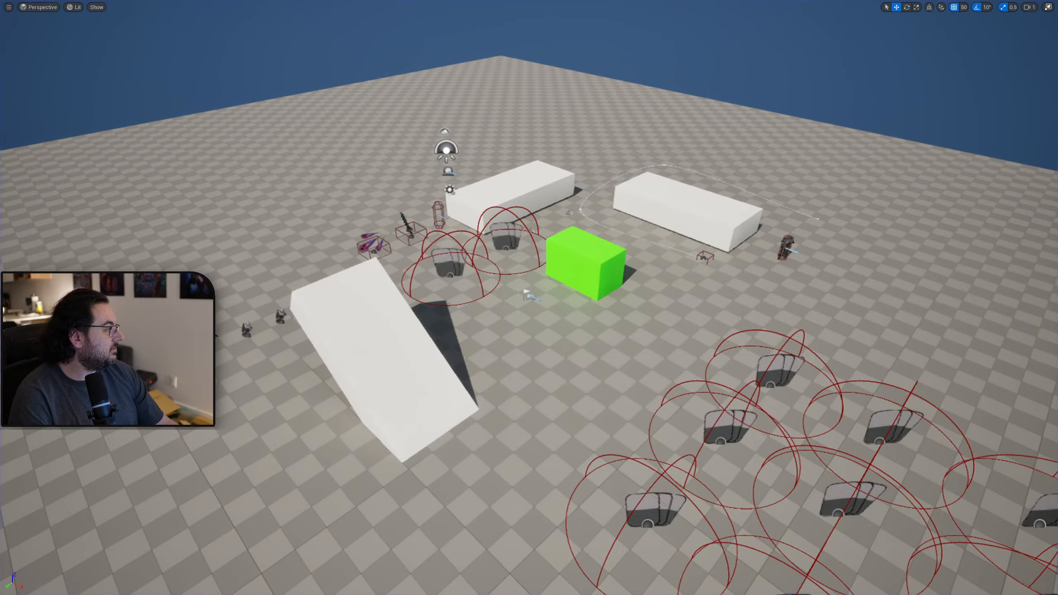
Leave the full-screen viewport and open the WB_Card widget from the UI/AbilityChoiceHUD/DeckBuilder folder.
{"action": "left_click_drag", "start_coordinate": [1057, 165], "coordinate": [515, 71]}
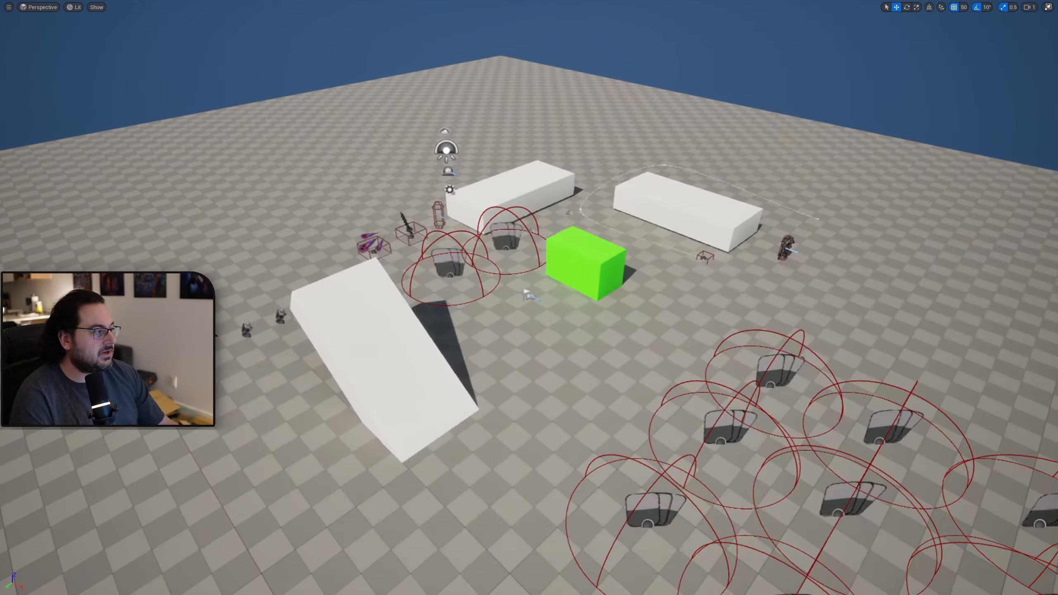
{"action": "key", "text": "F11"}
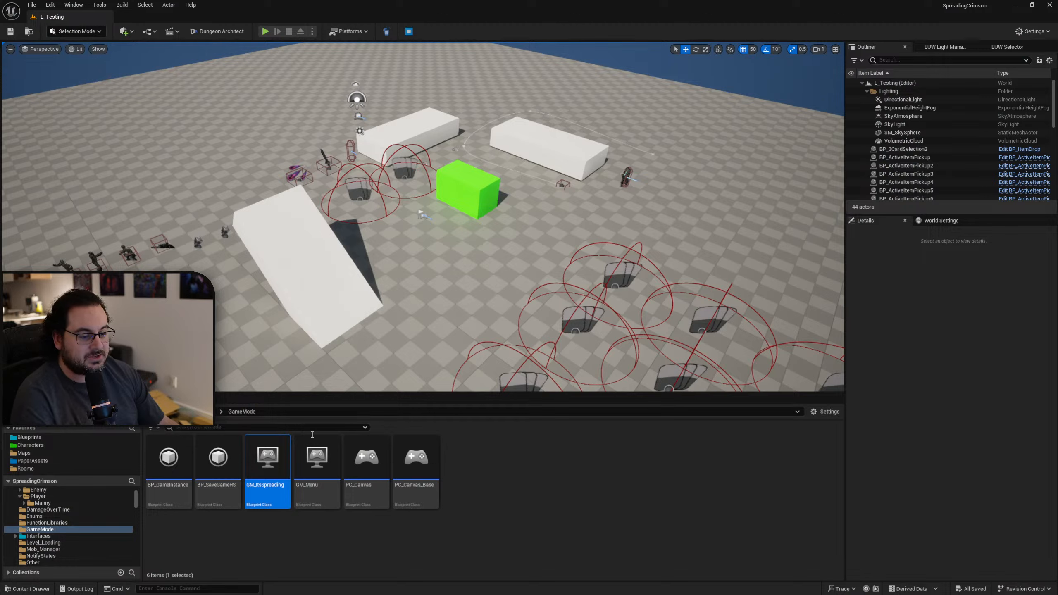
{"action": "scroll", "coordinate": [25, 506], "scroll_direction": "up", "scroll_amount": 3}
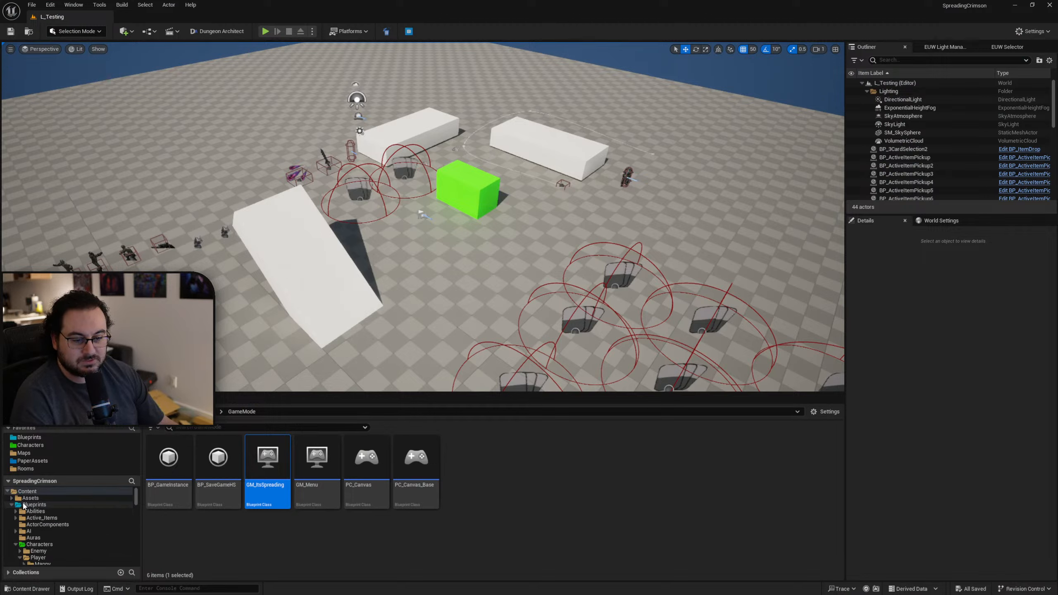
{"action": "left_click", "coordinate": [33, 505]}
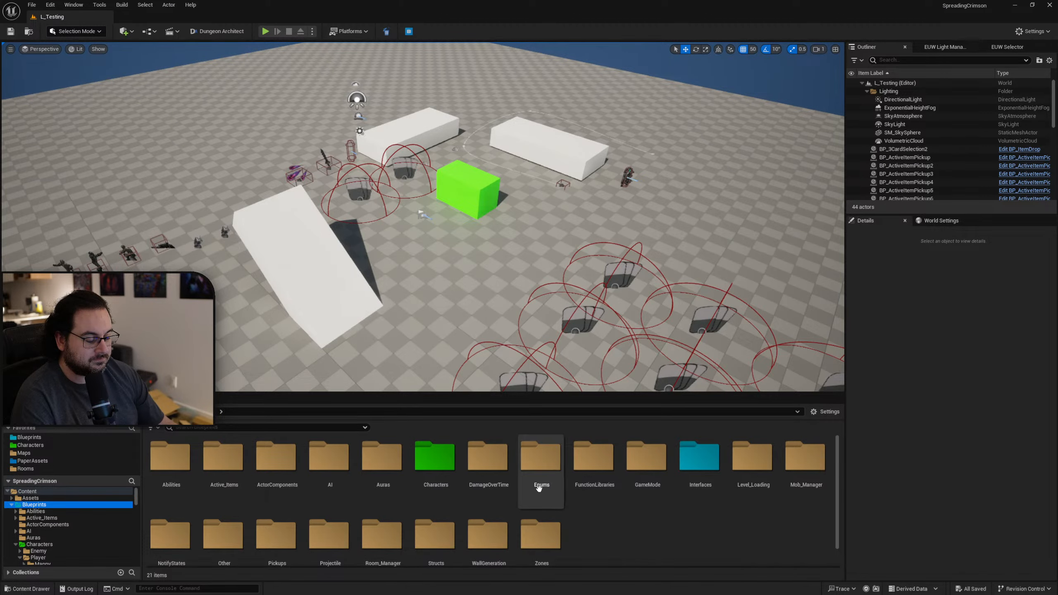
{"action": "scroll", "coordinate": [539, 488], "scroll_direction": "down", "scroll_amount": 1}
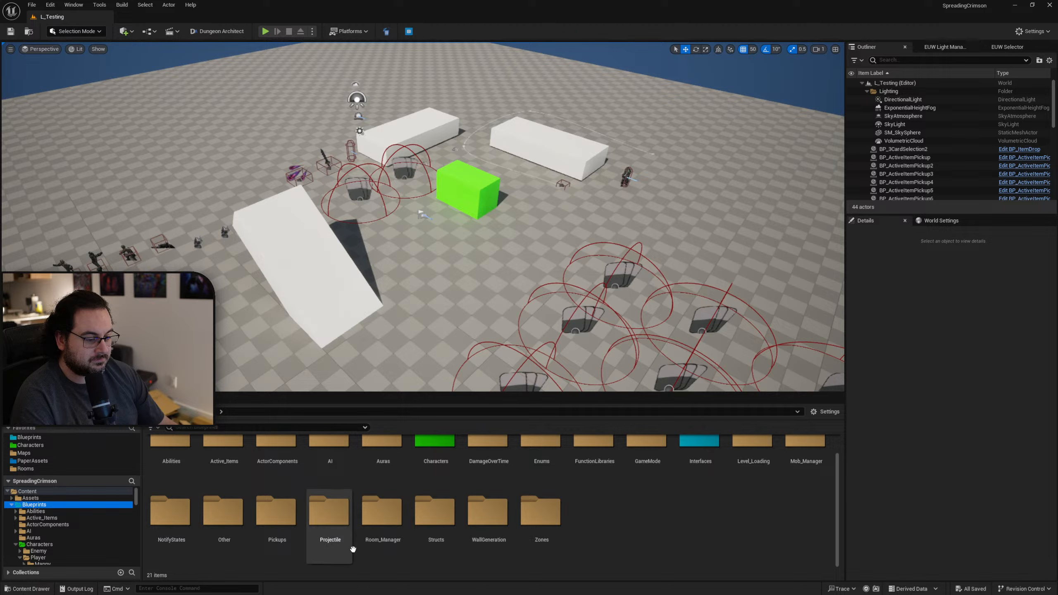
{"action": "scroll", "coordinate": [333, 543], "scroll_direction": "up", "scroll_amount": 1}
{"action": "scroll", "coordinate": [96, 522], "scroll_direction": "down", "scroll_amount": 5}
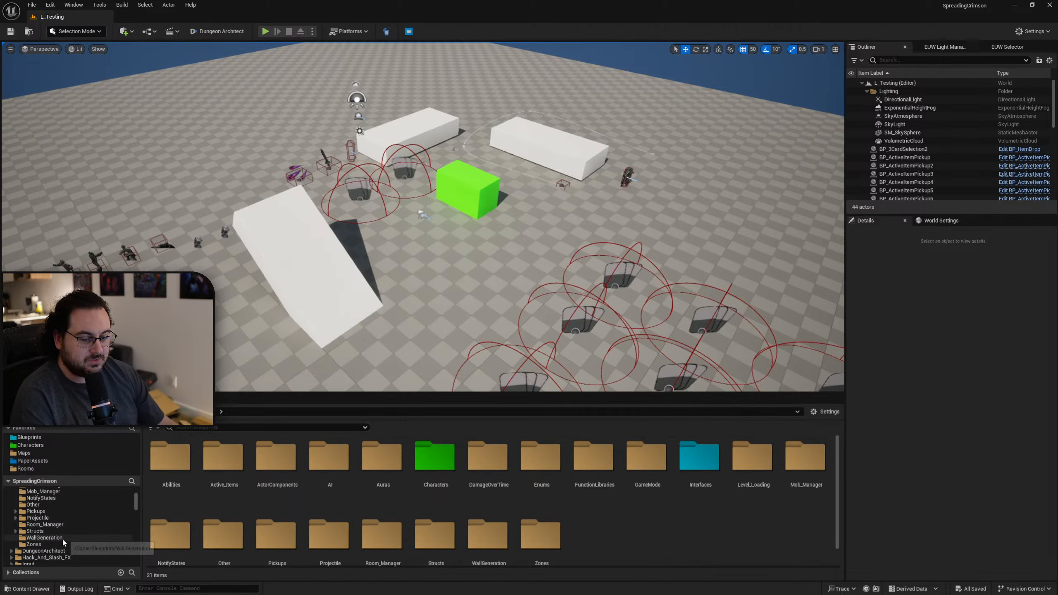
{"action": "scroll", "coordinate": [58, 538], "scroll_direction": "down", "scroll_amount": 6}
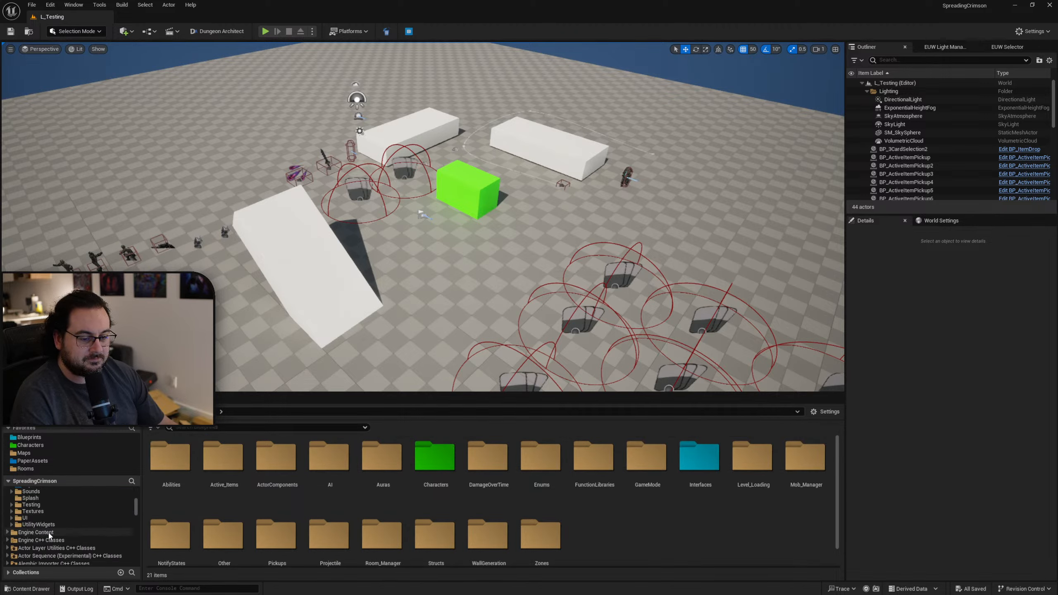
{"action": "left_click", "coordinate": [25, 517]}
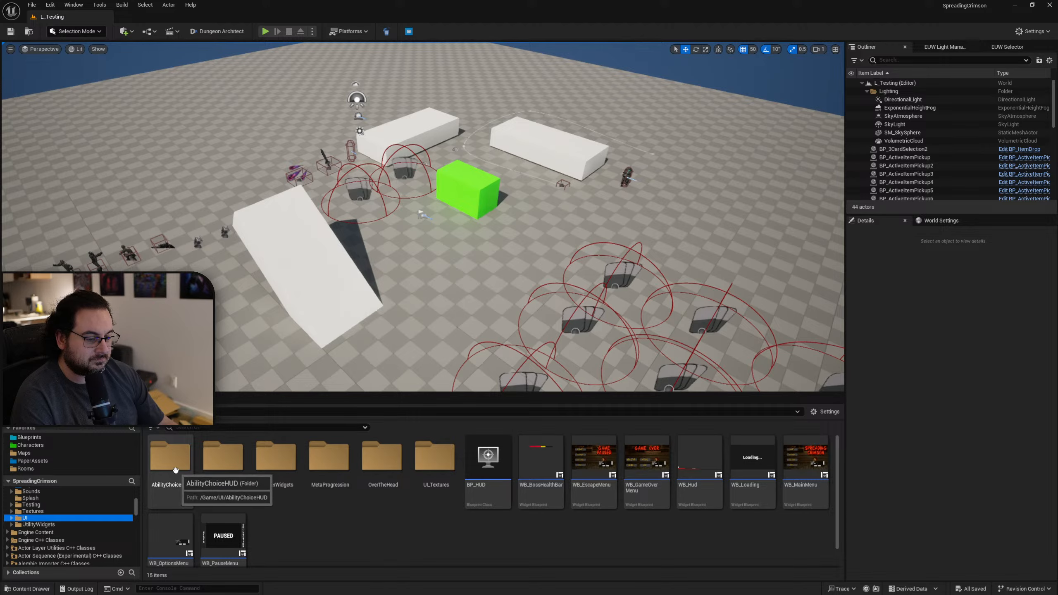
{"action": "double_click", "coordinate": [175, 470]}
{"action": "double_click", "coordinate": [171, 467]}
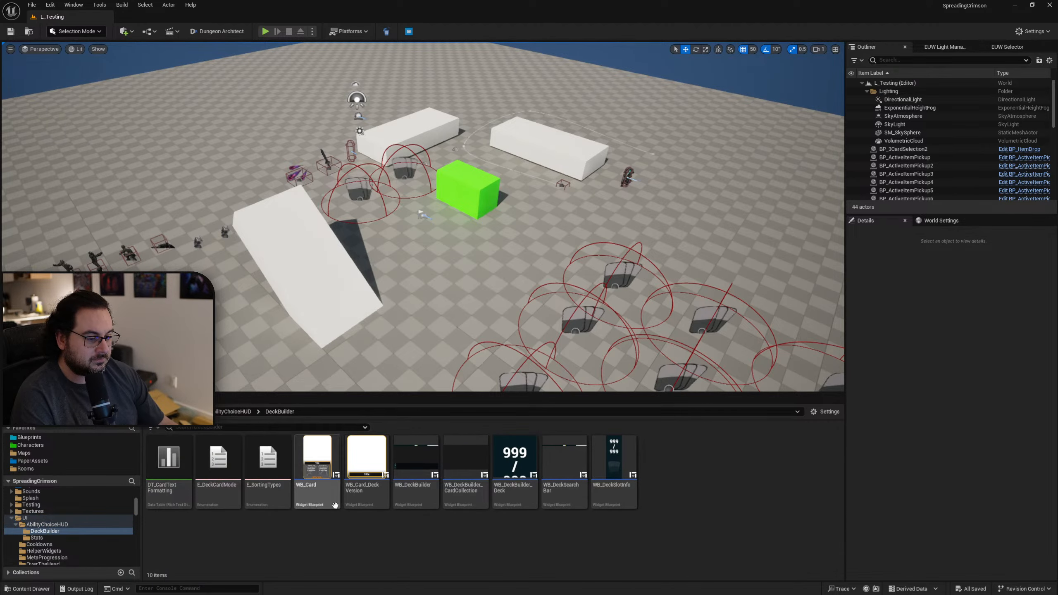
{"action": "double_click", "coordinate": [317, 467]}
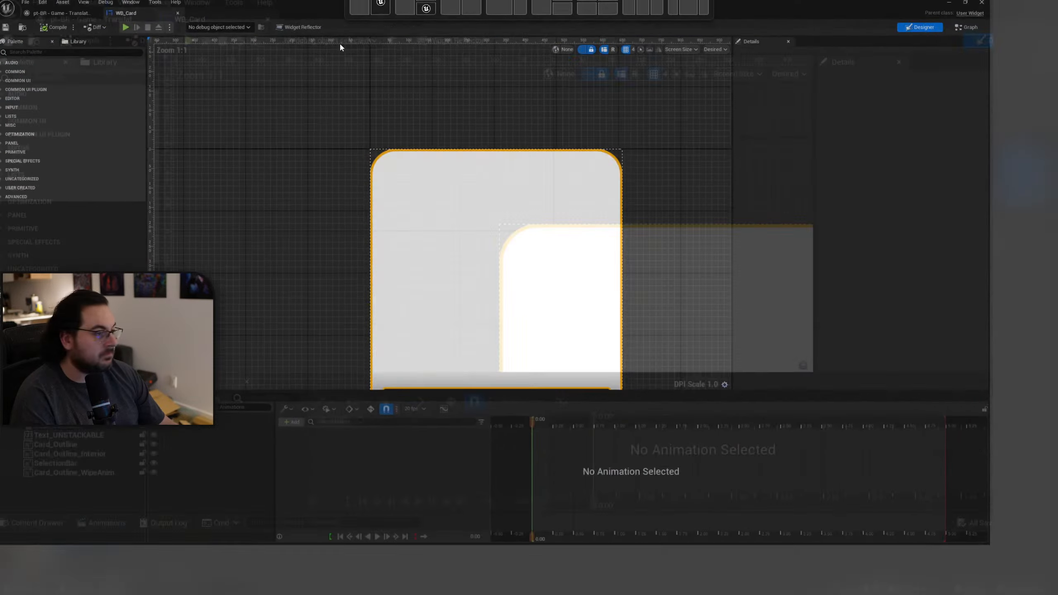
Preview the card widget in English, and switch its preview language to Portuguese (Brazil).
{"action": "scroll", "coordinate": [683, 213], "scroll_direction": "up", "scroll_amount": 3}
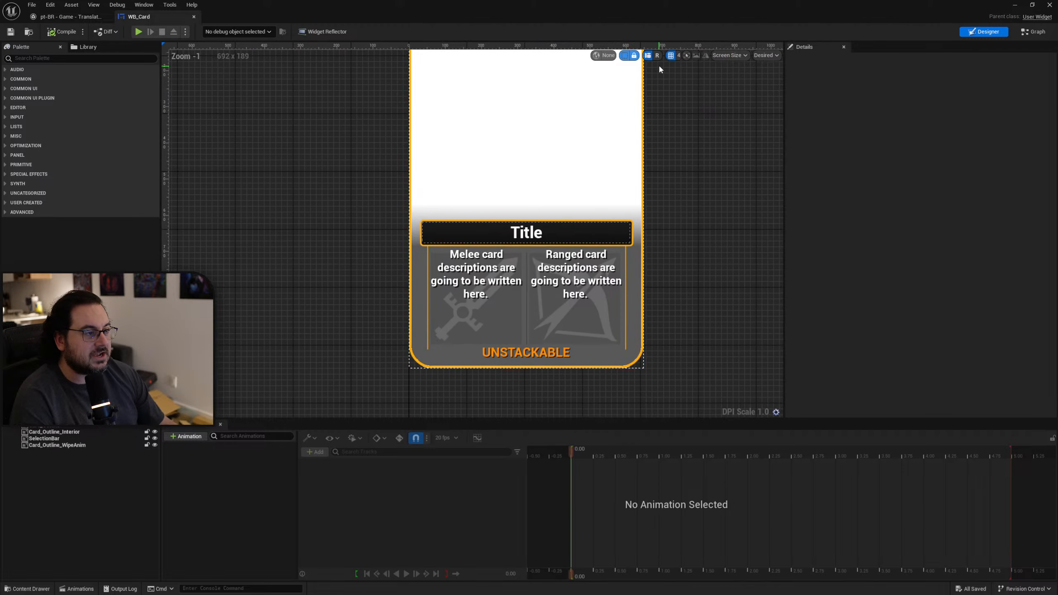
{"action": "right_click_drag", "start_coordinate": [683, 91], "coordinate": [629, 91]}
{"action": "left_click", "coordinate": [604, 55]}
{"action": "left_click", "coordinate": [625, 83]}
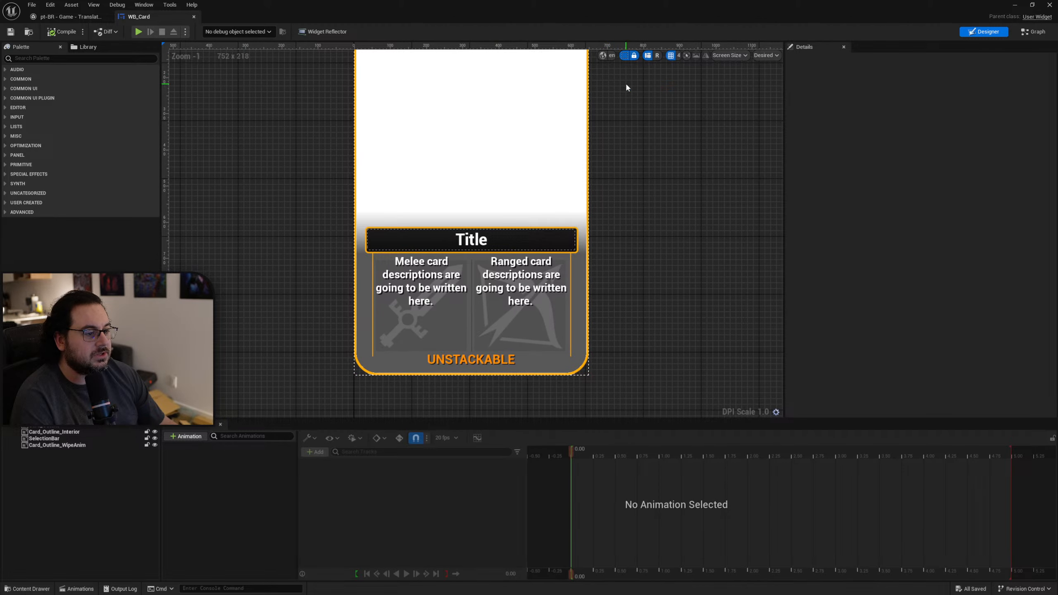
{"action": "left_click", "coordinate": [611, 56]}
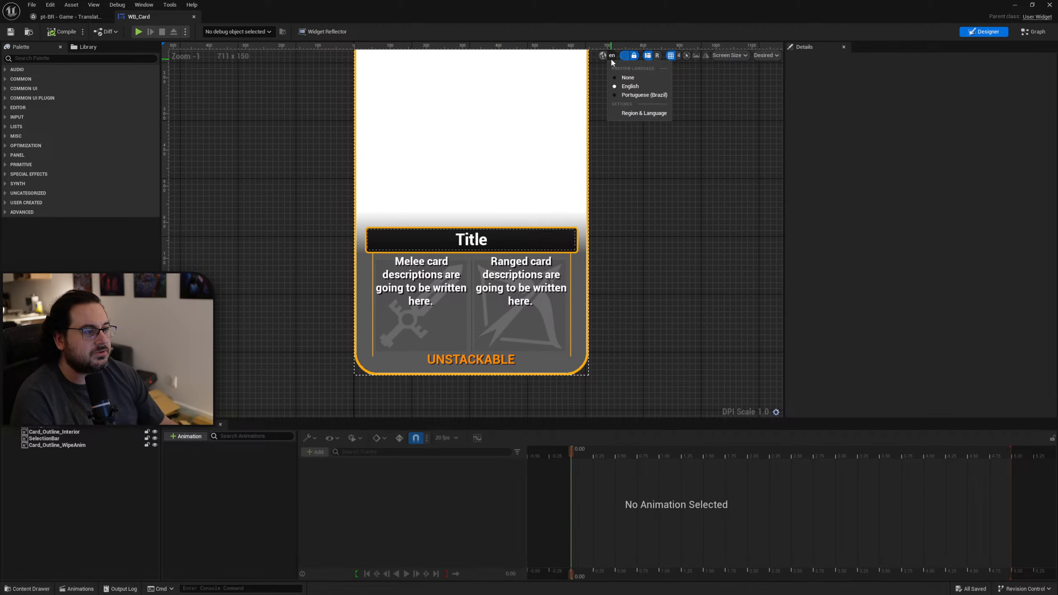
{"action": "left_click", "coordinate": [638, 95]}
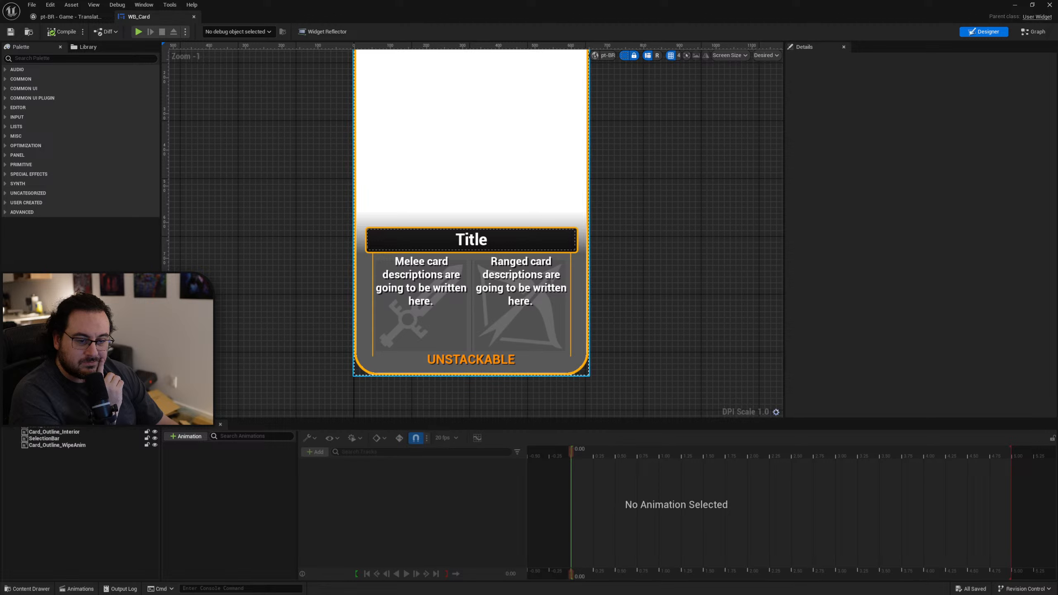
Select the Text_UNSTACKABLE rich text block in the widget hierarchy to inspect its text properties.
{"action": "scroll", "coordinate": [76, 415], "scroll_direction": "up", "scroll_amount": 1}
{"action": "scroll", "coordinate": [76, 415], "scroll_direction": "down", "scroll_amount": 1}
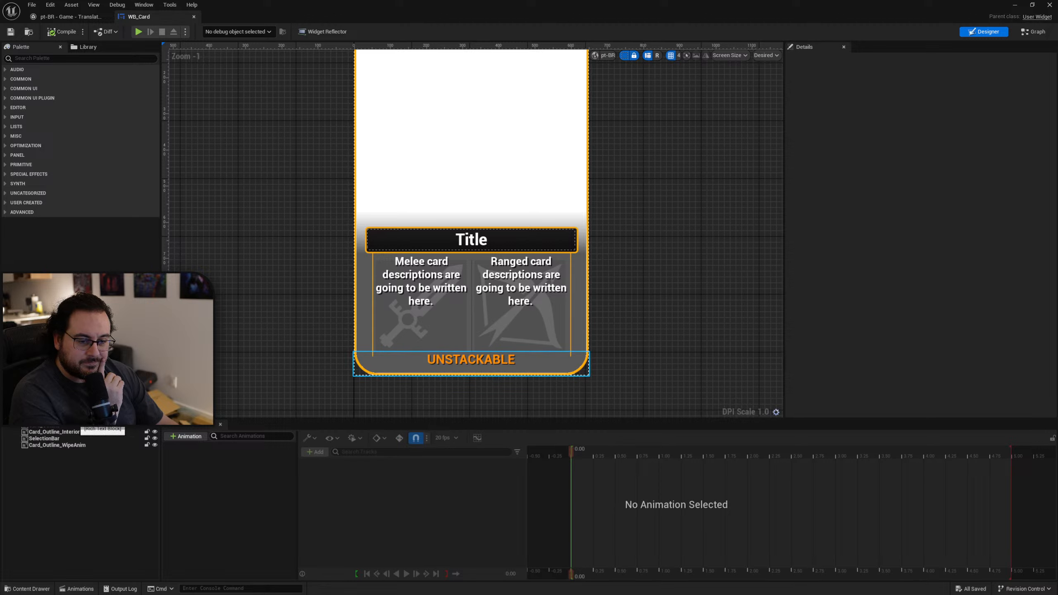
{"action": "left_click", "coordinate": [75, 413]}
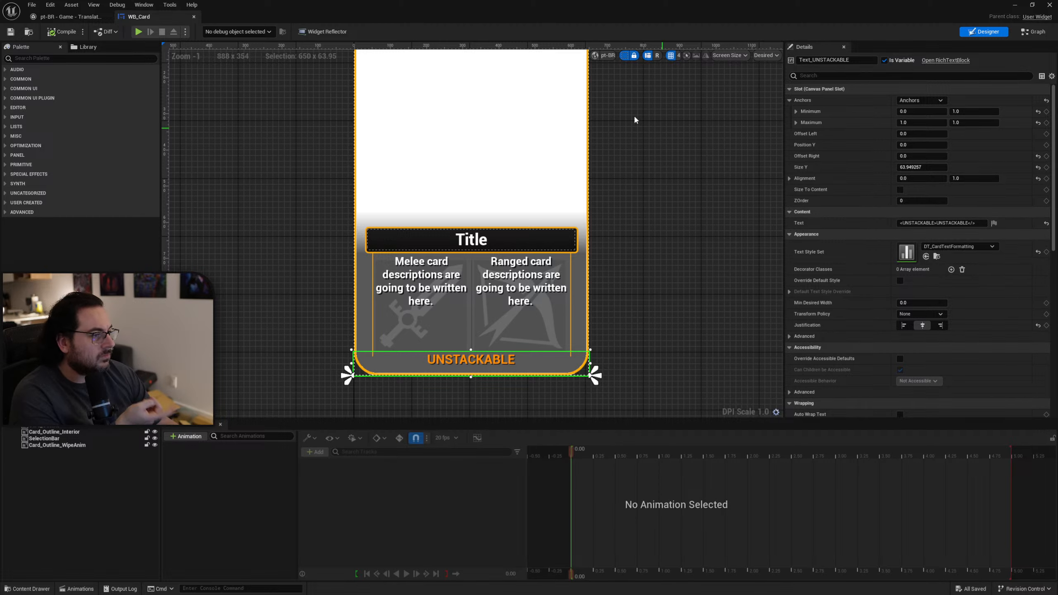
Switch to the Epic Games Launcher and reopen the SpreadingCrimson project from the Unreal Engine library.
{"action": "left_click_drag", "start_coordinate": [536, 12], "coordinate": [509, 189]}
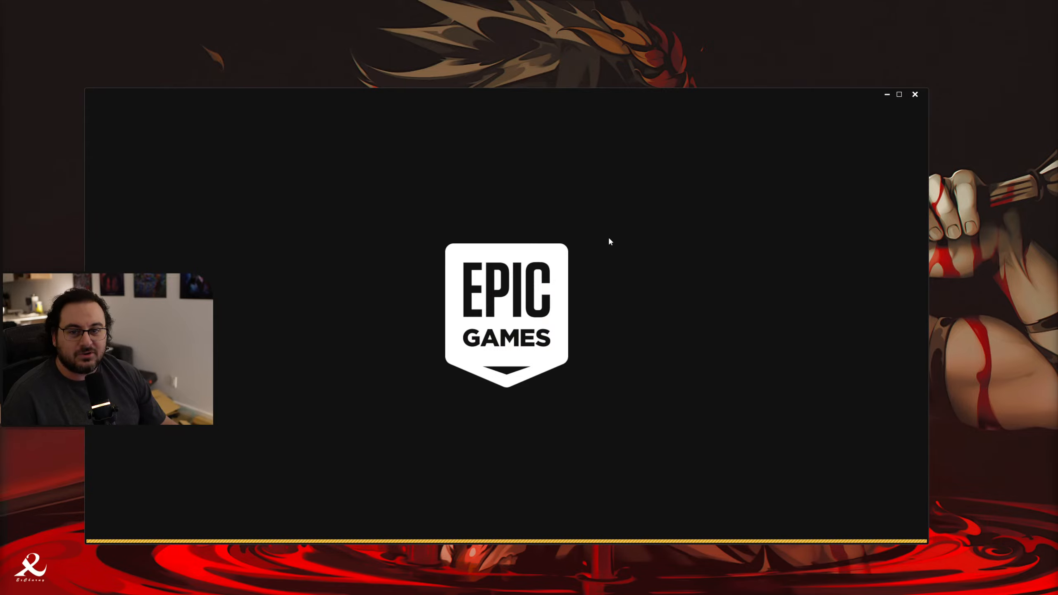
{"action": "left_click", "coordinate": [267, 112]}
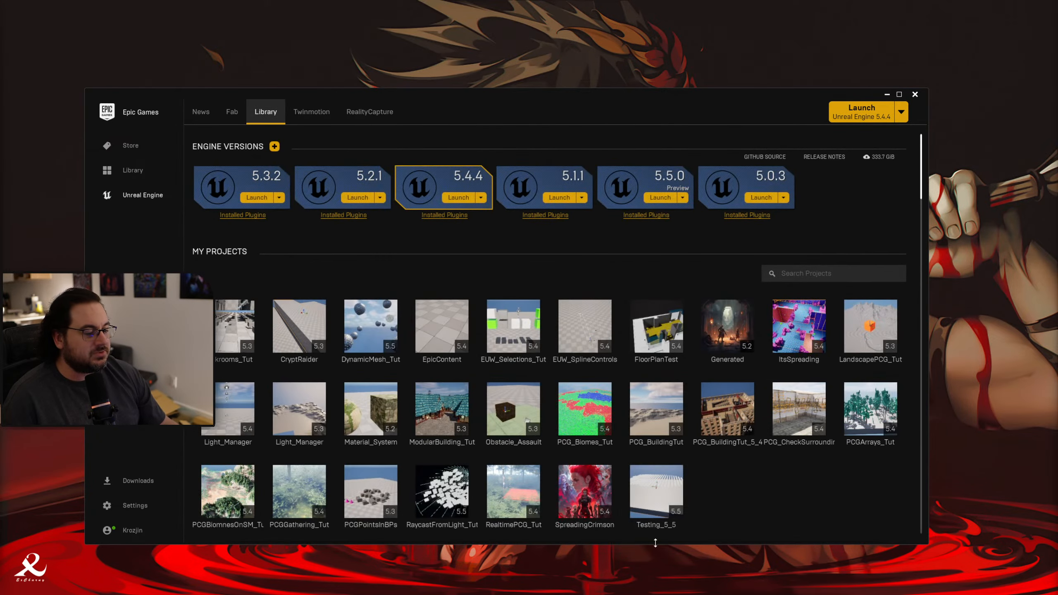
{"action": "double_click", "coordinate": [591, 506]}
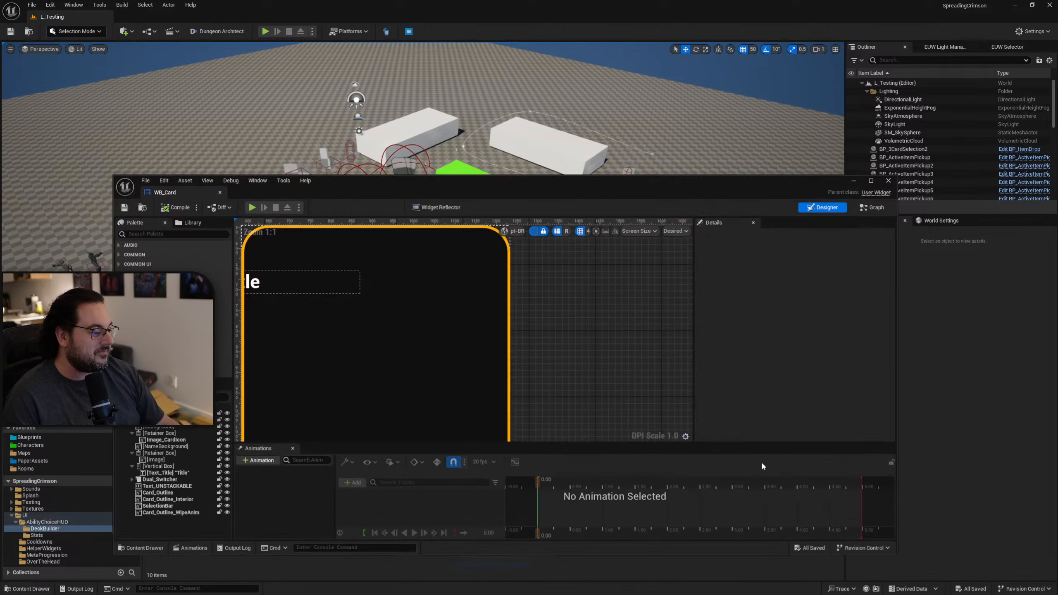
Maximize the WB_Card editor and preview the card in English and Portuguese (Brazil), ending with the preview language on None.
{"action": "left_click_drag", "start_coordinate": [655, 188], "coordinate": [654, 1]}
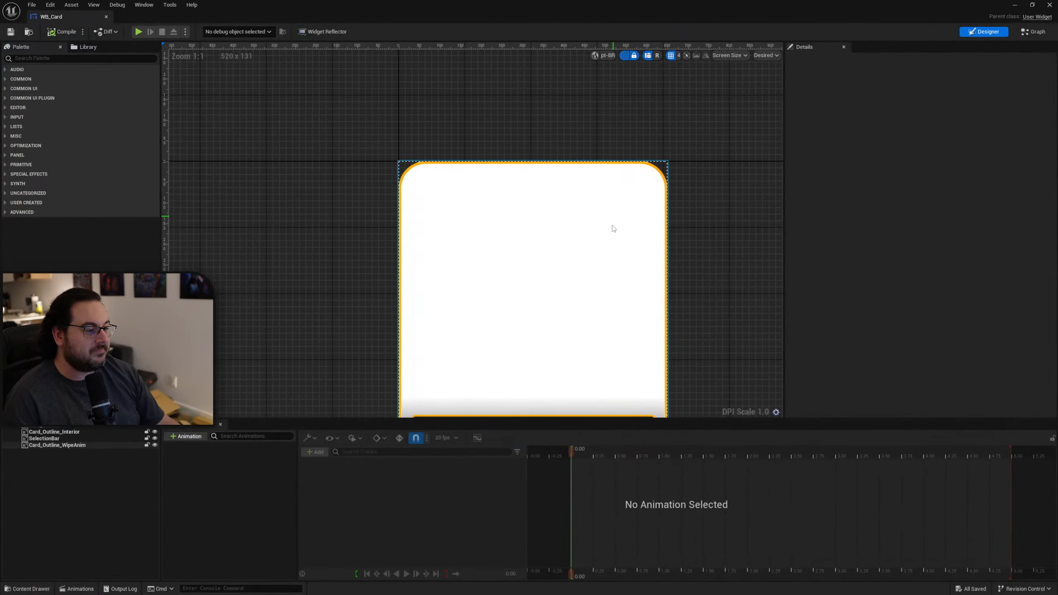
{"action": "scroll", "coordinate": [629, 300], "scroll_direction": "down", "scroll_amount": 3}
{"action": "right_click_drag", "start_coordinate": [637, 342], "coordinate": [628, 194]}
{"action": "left_click", "coordinate": [605, 55]}
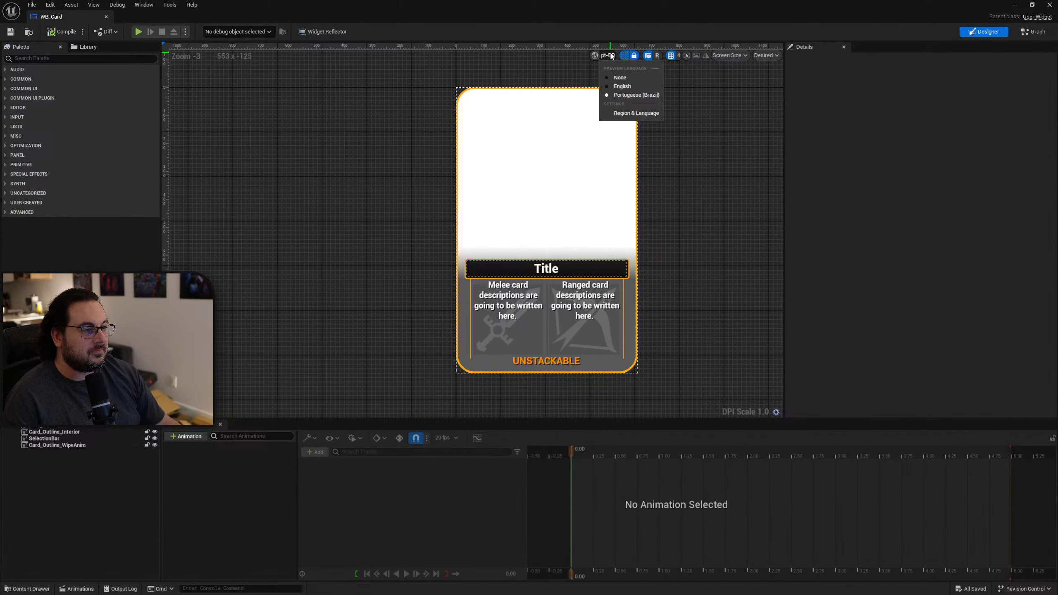
{"action": "left_click", "coordinate": [622, 86]}
{"action": "left_click", "coordinate": [610, 55]}
{"action": "left_click", "coordinate": [625, 95]}
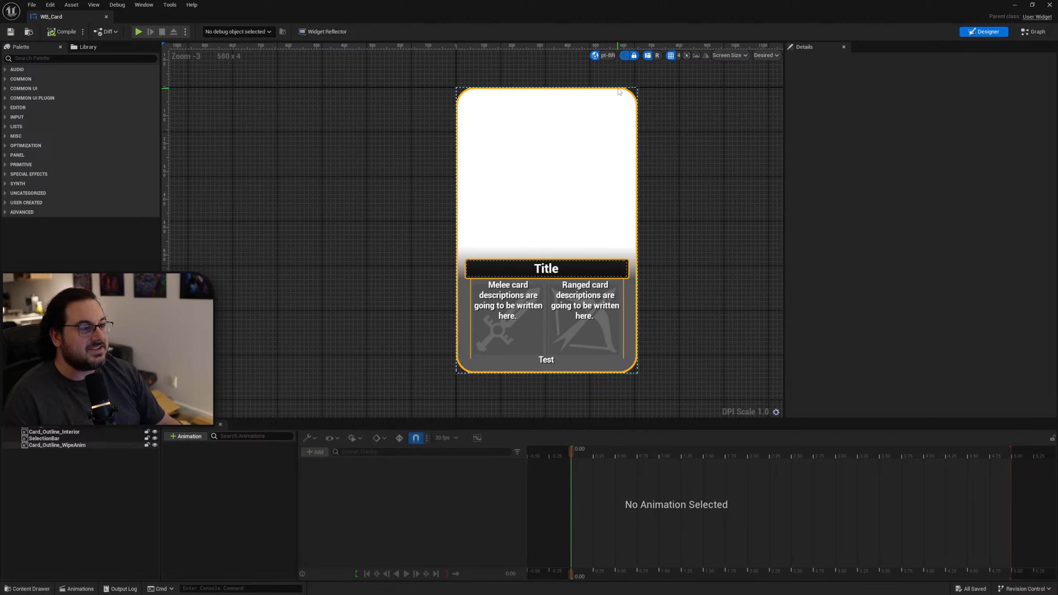
{"action": "left_click", "coordinate": [605, 55]}
{"action": "left_click", "coordinate": [618, 84]}
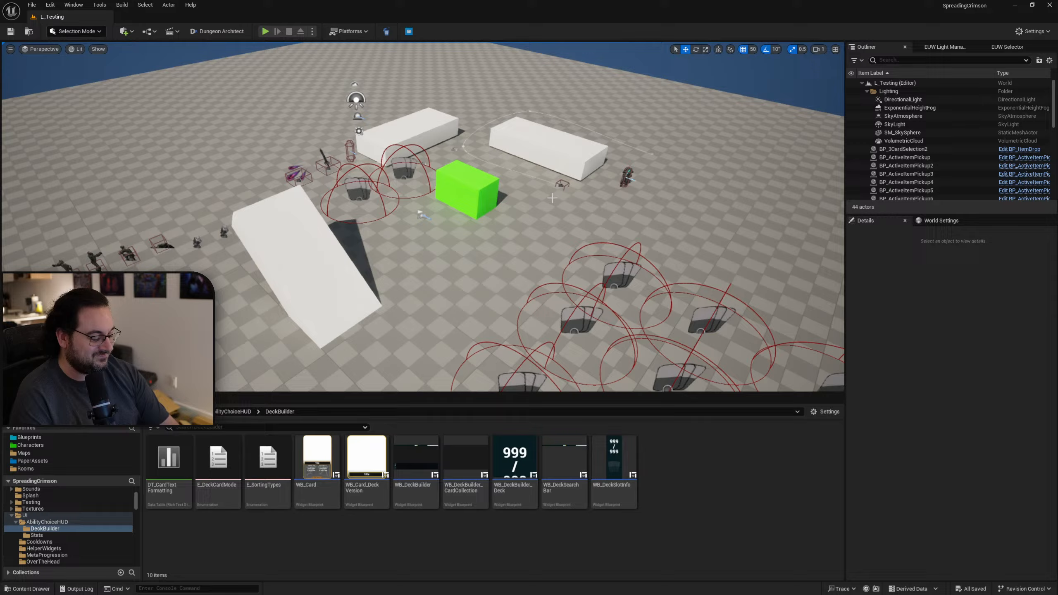
Play the test level in a full-screen viewport, check the in-game card collection's text, and stop the session.
{"action": "key", "text": "F11"}
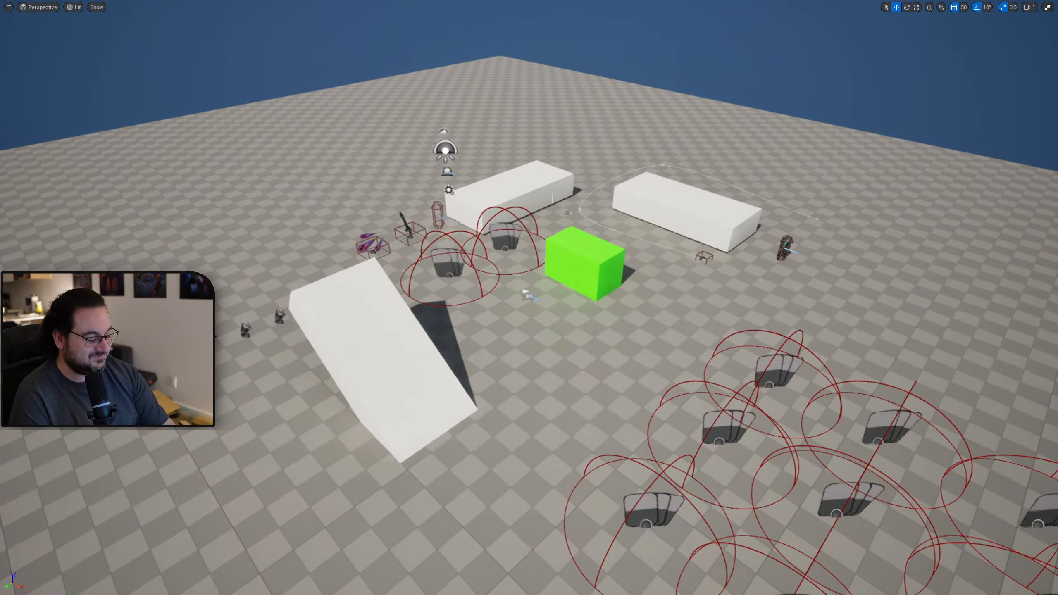
{"action": "key", "text": "alt+p"}
{"action": "key", "text": "Tab"}
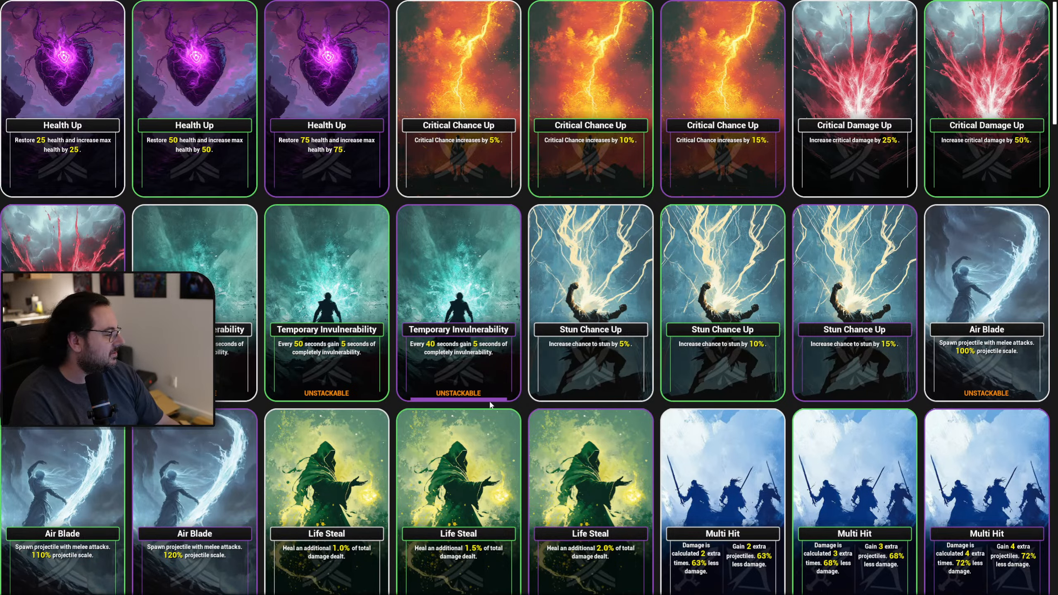
{"action": "key", "text": "Escape"}
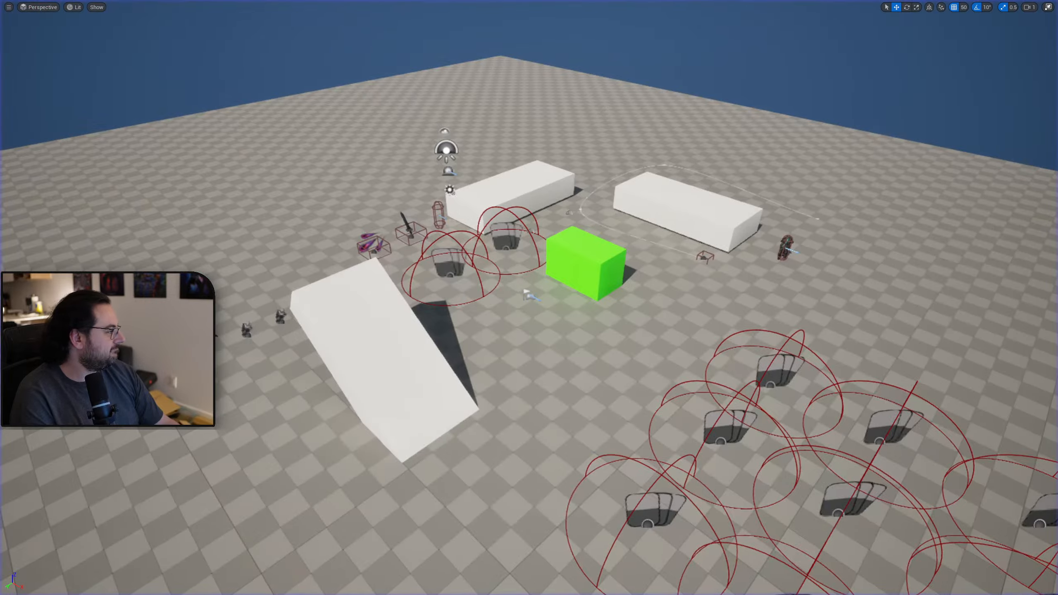
Bring the WB_Card window over the level, preview the card in Portuguese (Brazil), and reset the preview language to None.
{"action": "left_click_drag", "start_coordinate": [1057, 167], "coordinate": [746, 66]}
{"action": "right_click_drag", "start_coordinate": [722, 180], "coordinate": [607, 130]}
{"action": "scroll", "coordinate": [607, 130], "scroll_direction": "down", "scroll_amount": 2}
{"action": "right_click_drag", "start_coordinate": [647, 192], "coordinate": [616, 202]}
{"action": "left_click", "coordinate": [597, 108]}
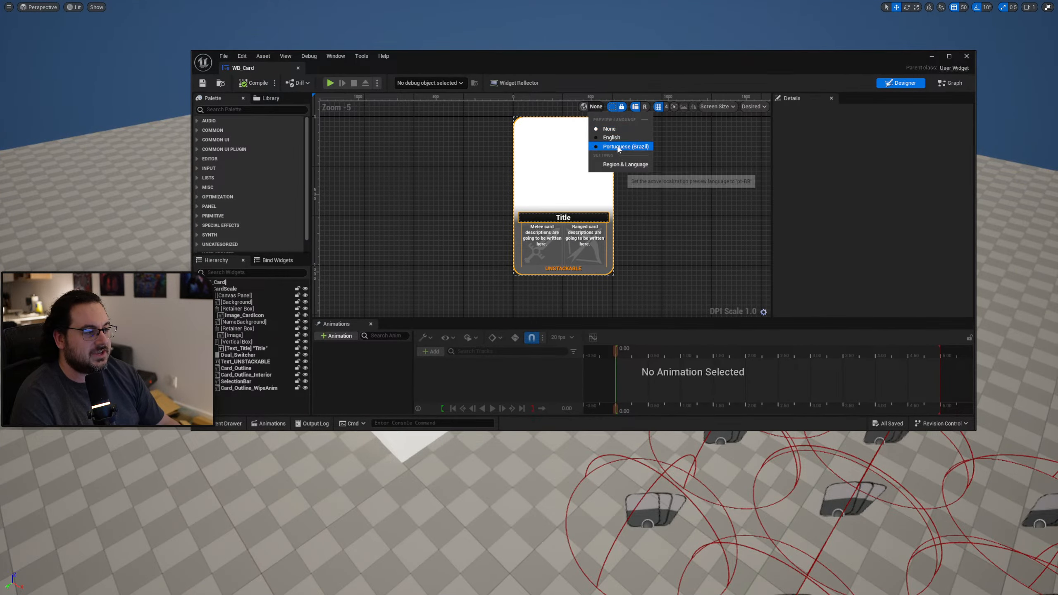
{"action": "left_click", "coordinate": [619, 148]}
{"action": "scroll", "coordinate": [554, 282], "scroll_direction": "up", "scroll_amount": 3}
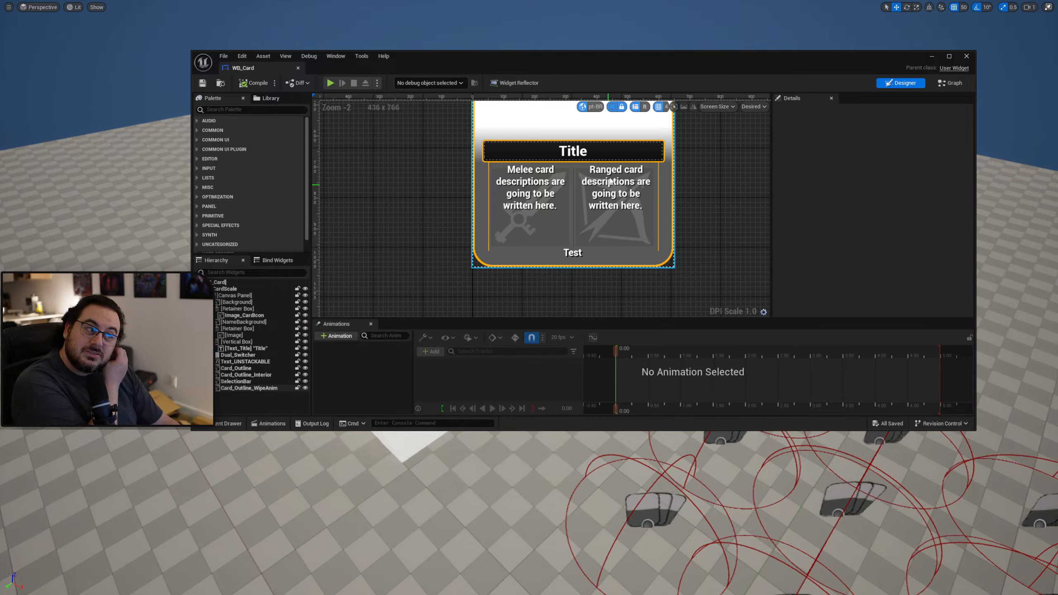
{"action": "left_click", "coordinate": [597, 107]}
{"action": "left_click", "coordinate": [609, 126]}
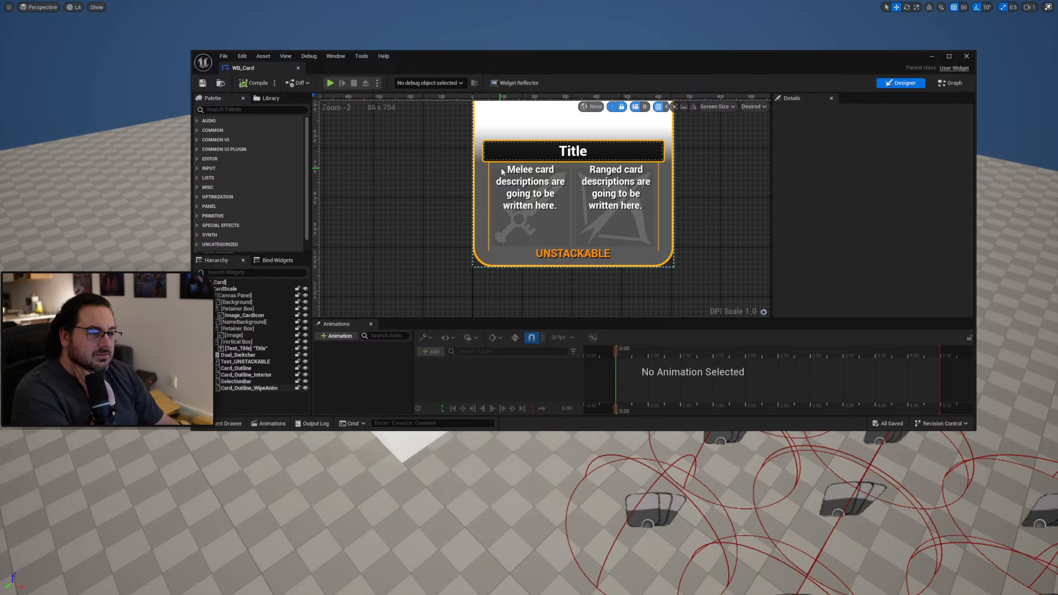
{"action": "right_click_drag", "start_coordinate": [501, 169], "coordinate": [490, 211]}
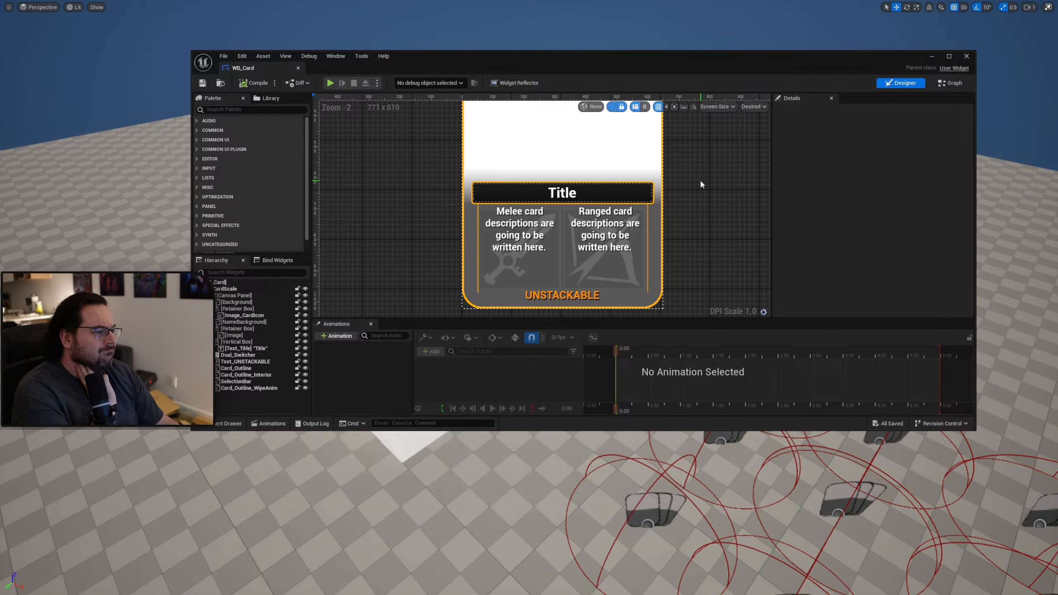
Find references by name to the Text_UNSTACKABLE variable and open its use in the Set Card Info function.
{"action": "left_click", "coordinate": [259, 362]}
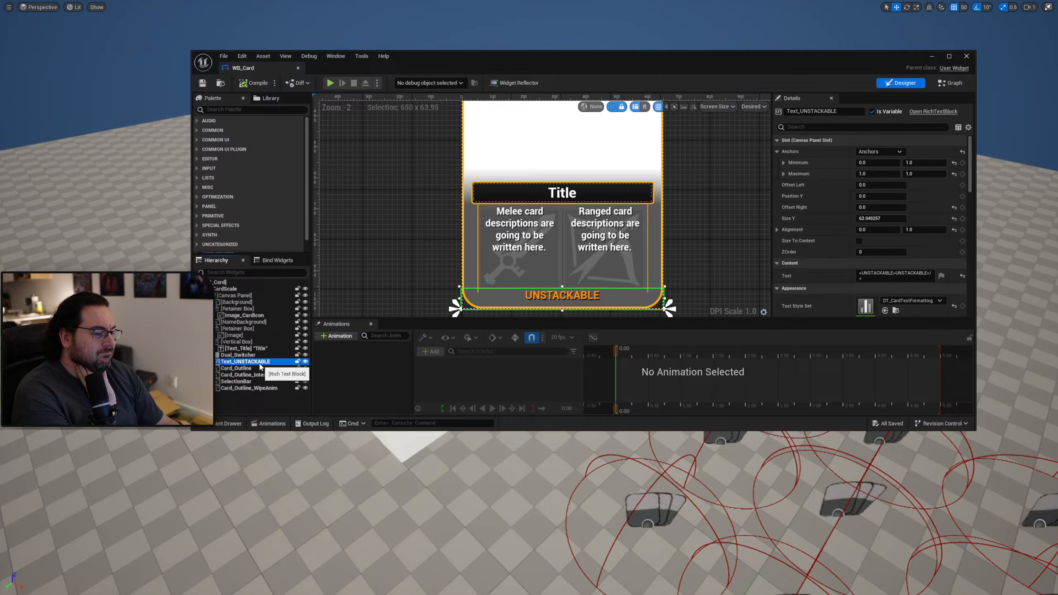
{"action": "left_click", "coordinate": [951, 83]}
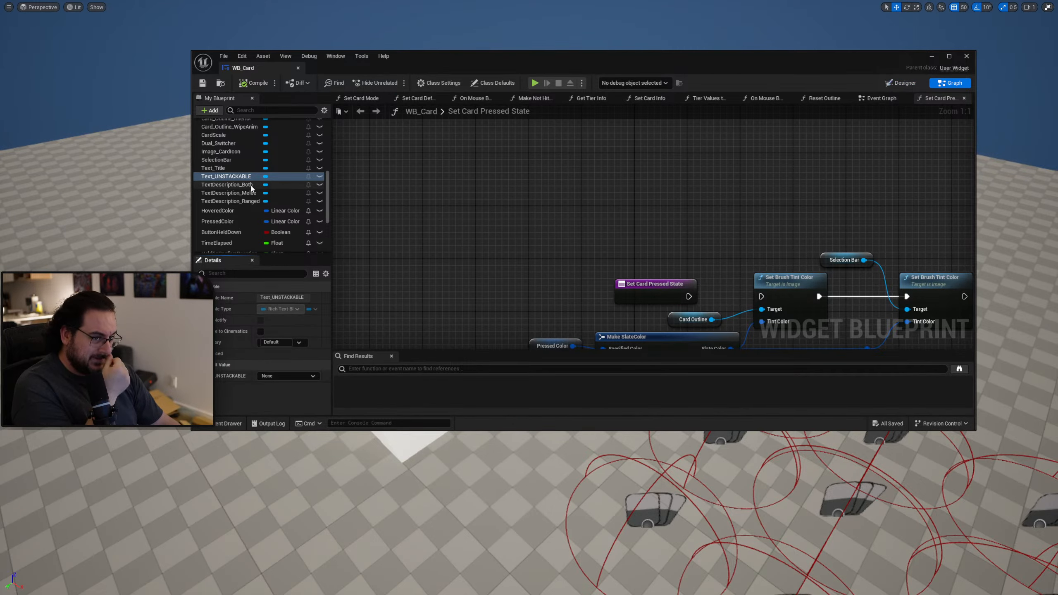
{"action": "scroll", "coordinate": [244, 186], "scroll_direction": "up", "scroll_amount": 3}
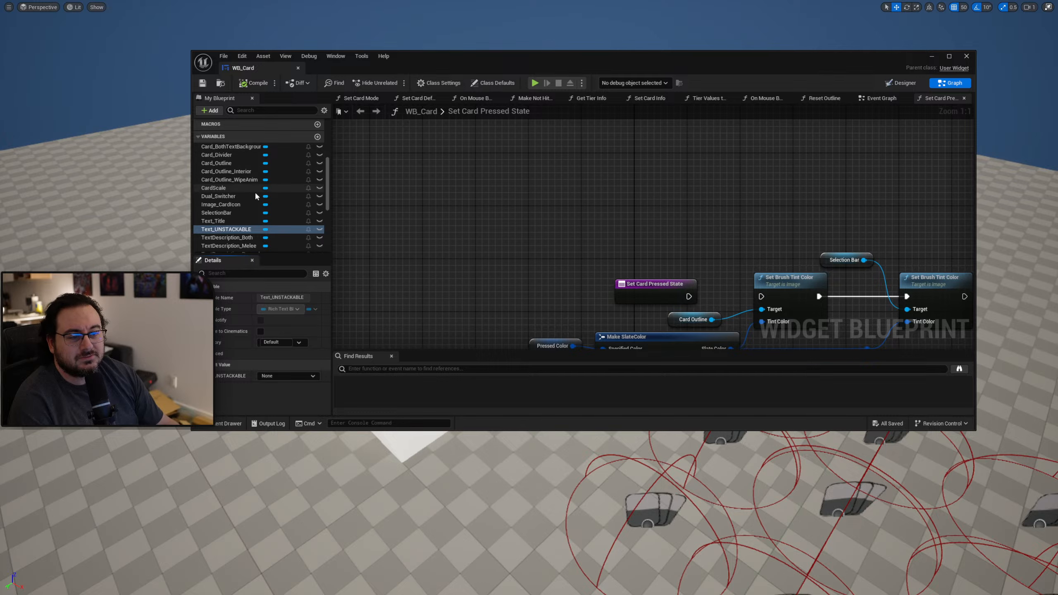
{"action": "right_click", "coordinate": [241, 230]}
{"action": "mouse_move", "coordinate": [309, 255]}
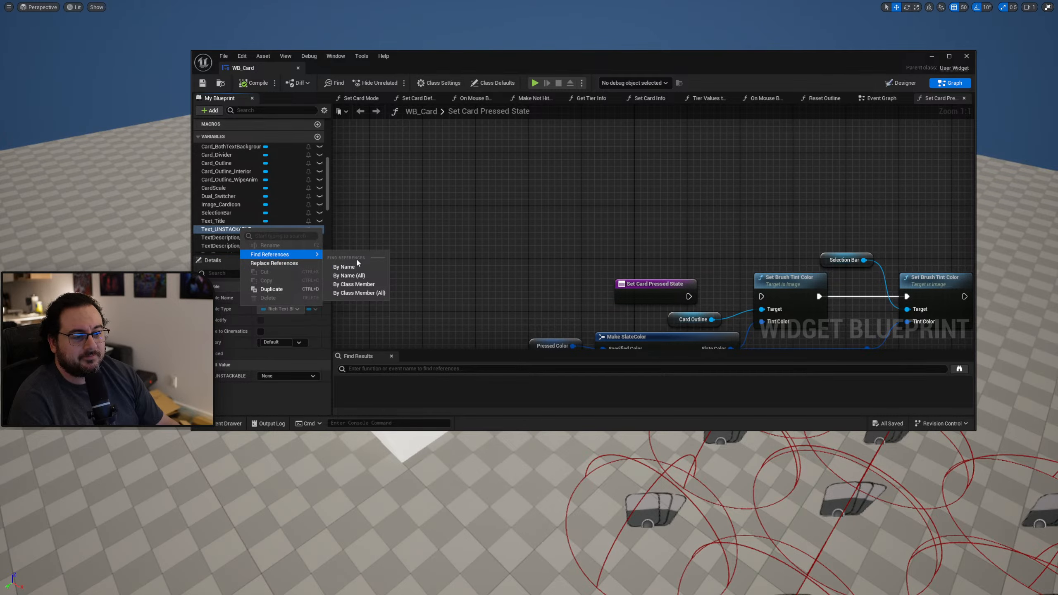
{"action": "left_click", "coordinate": [346, 266]}
{"action": "double_click", "coordinate": [403, 391]}
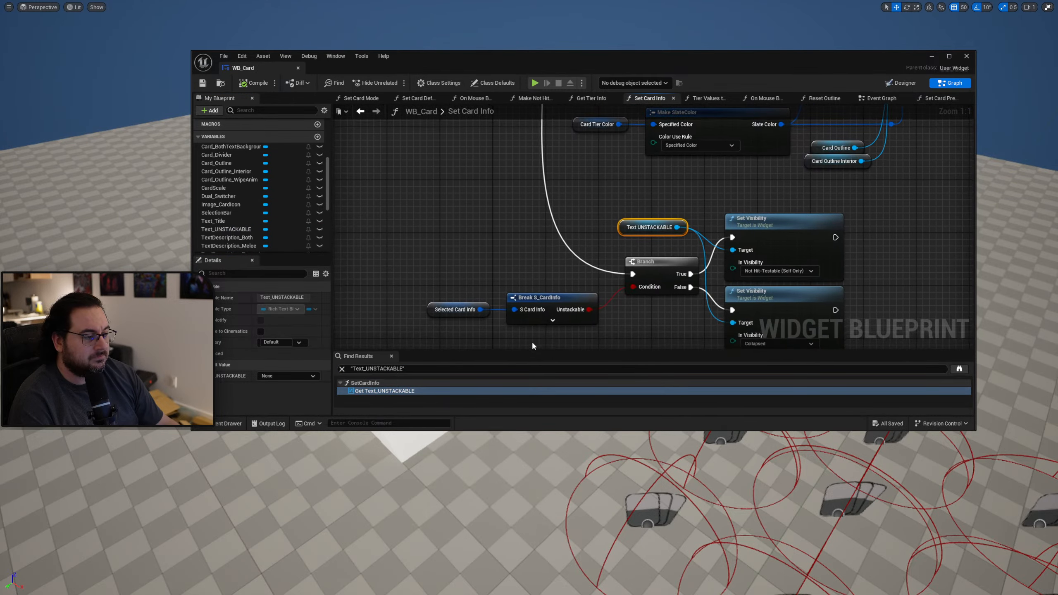
{"action": "right_click_drag", "start_coordinate": [717, 274], "coordinate": [612, 226]}
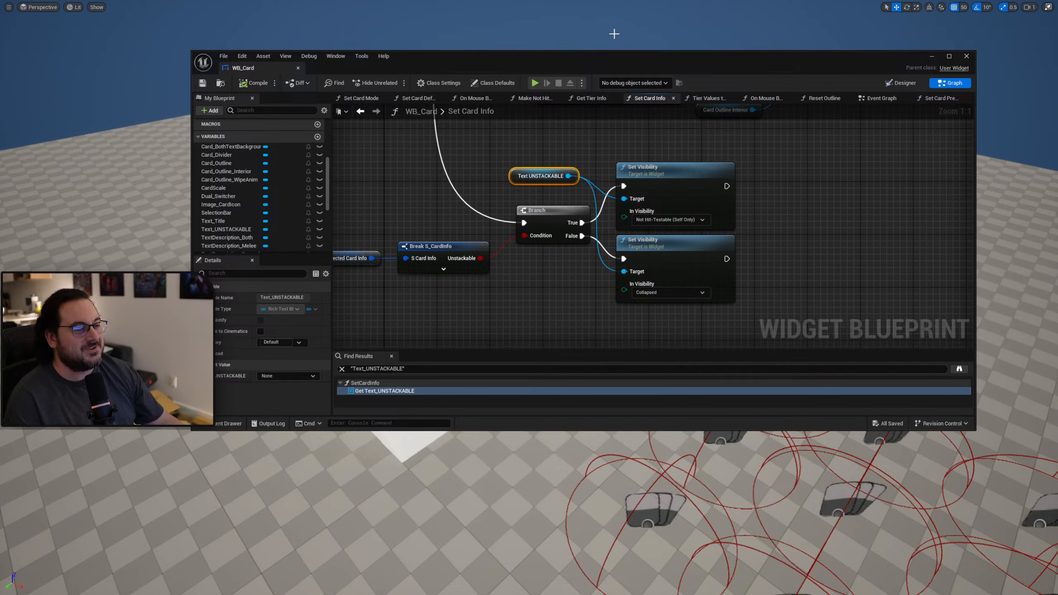
Play the level again to check the deck builder and card collection text, and return to the normal editor layout.
{"action": "left_click_drag", "start_coordinate": [628, 58], "coordinate": [1057, 128]}
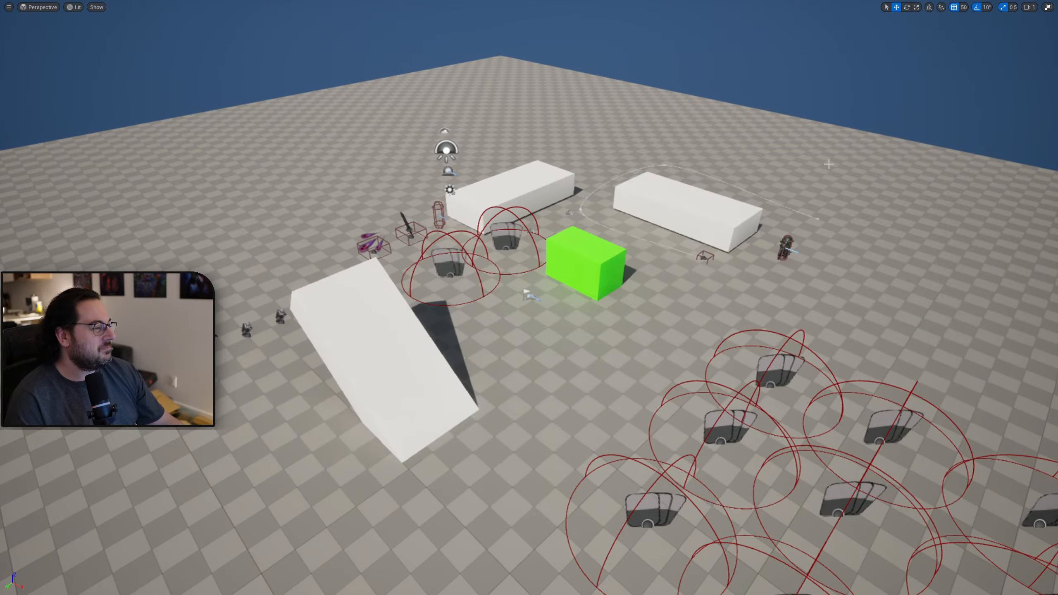
{"action": "key", "text": "alt+p"}
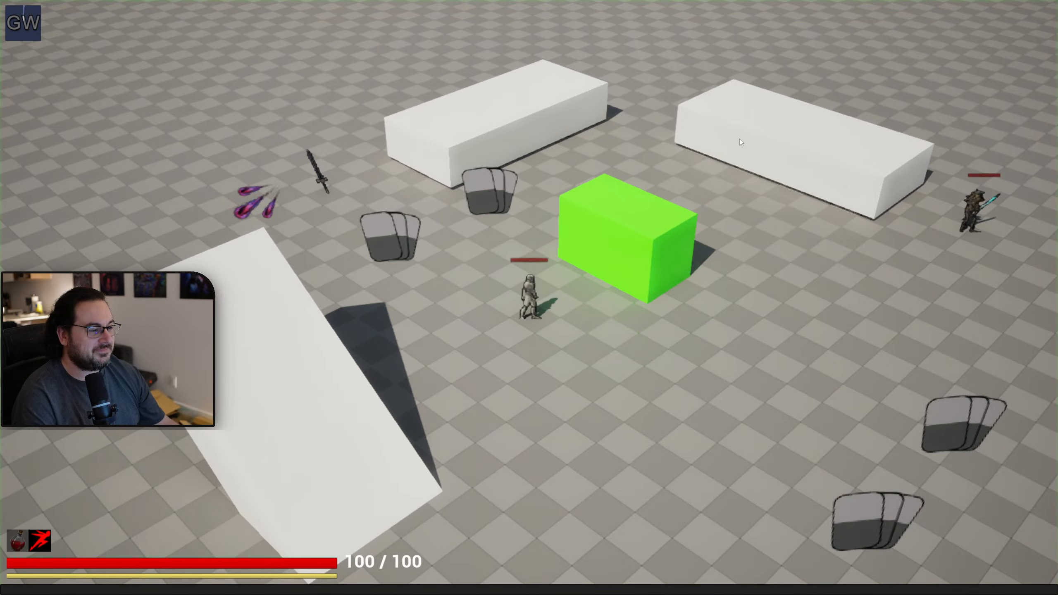
{"action": "key", "text": "Tab"}
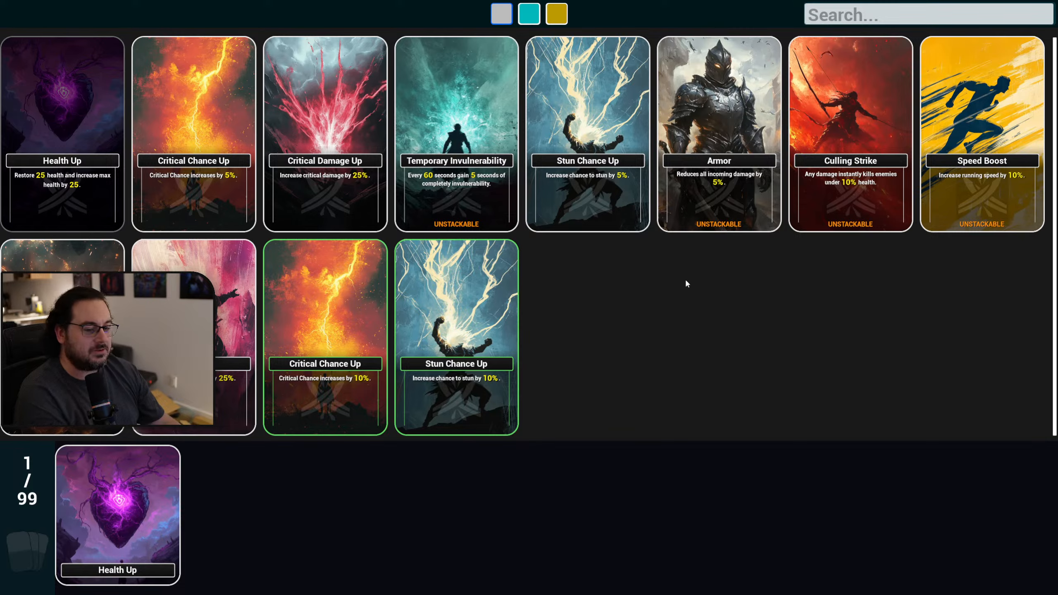
{"action": "key", "text": "Tab"}
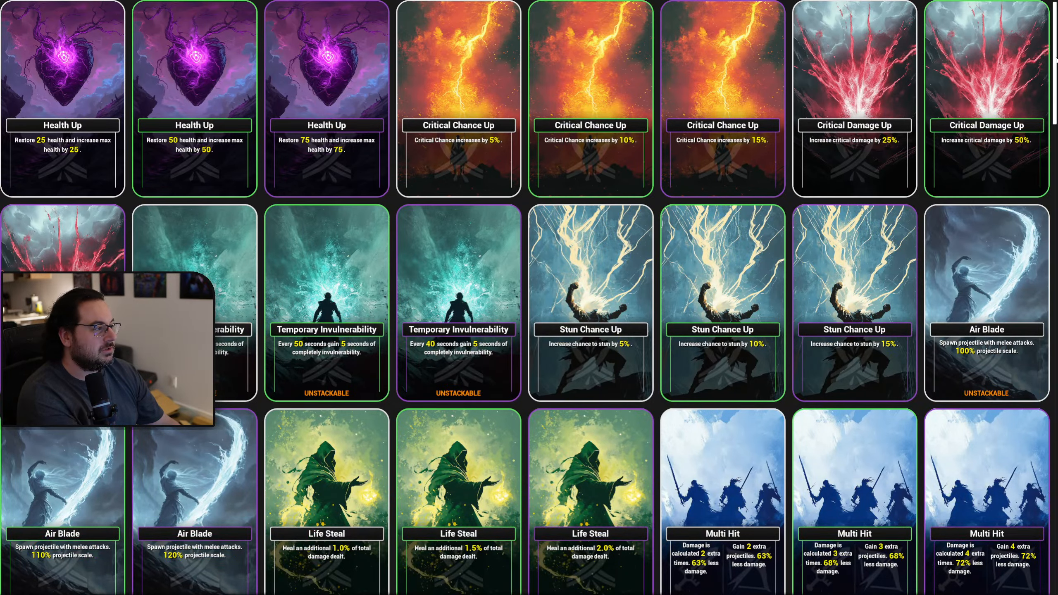
{"action": "scroll", "coordinate": [1054, 60], "scroll_direction": "down", "scroll_amount": 5}
{"action": "scroll", "coordinate": [1054, 61], "scroll_direction": "up", "scroll_amount": 5}
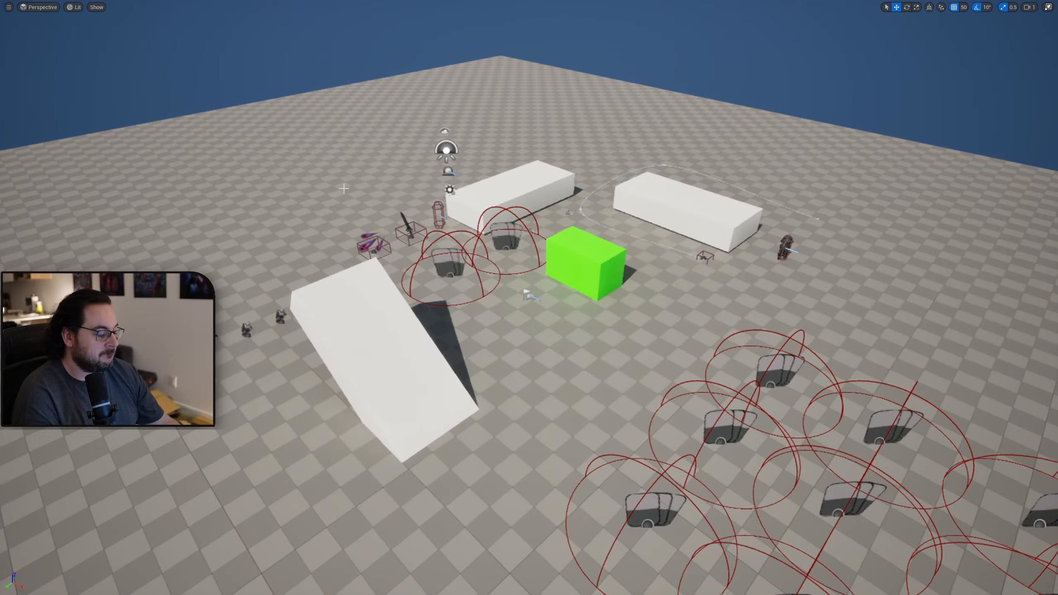
{"action": "key", "text": "F11"}
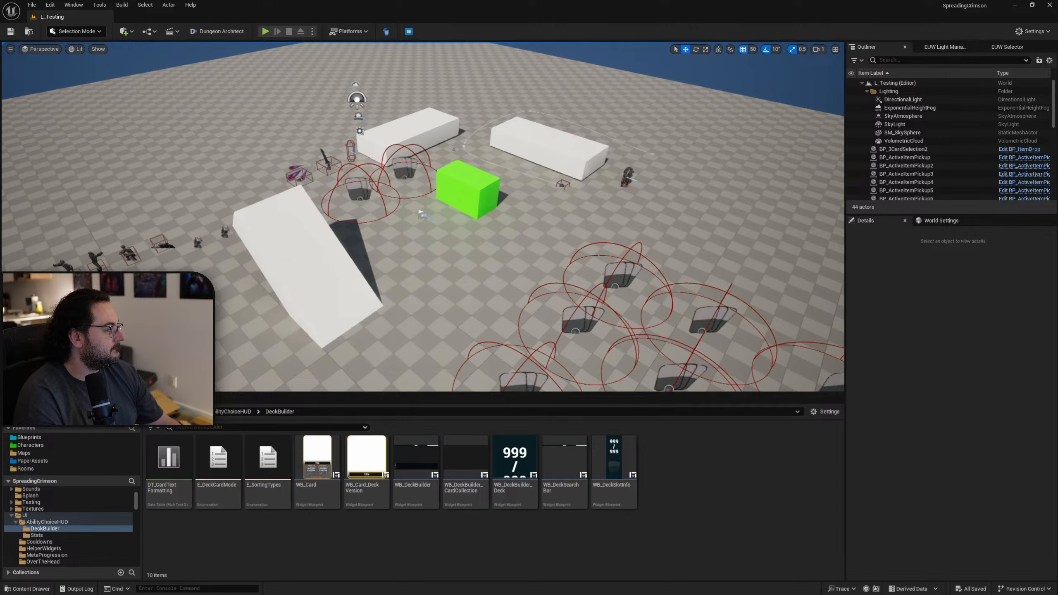
Bring back the WB_Card window and examine the Text_UNSTACKABLE visibility logic in the Set Card Info graph.
{"action": "left_click_drag", "start_coordinate": [1057, 90], "coordinate": [543, 72]}
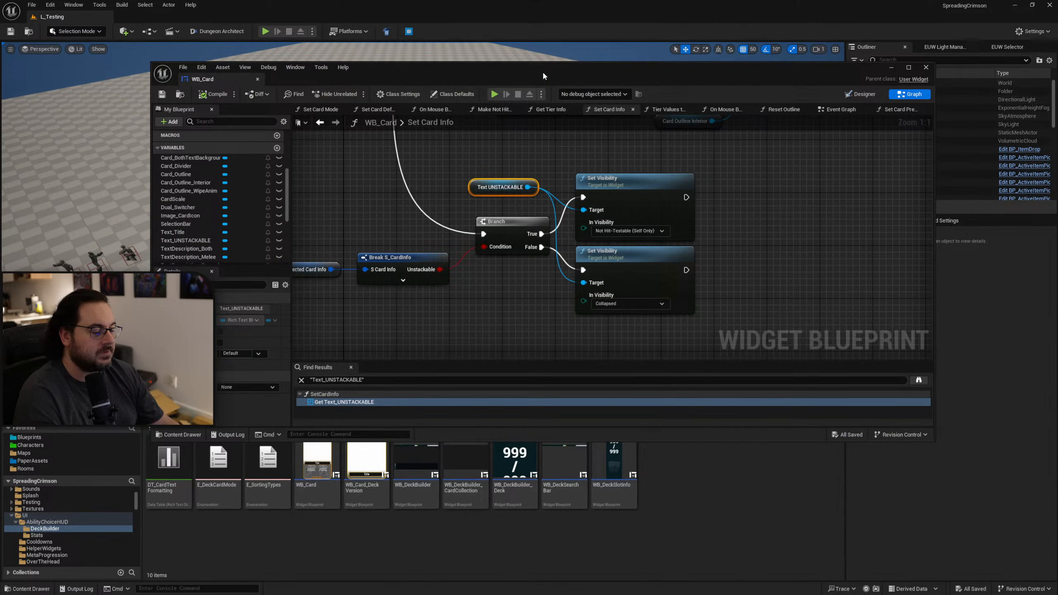
{"action": "scroll", "coordinate": [518, 295], "scroll_direction": "down", "scroll_amount": 3}
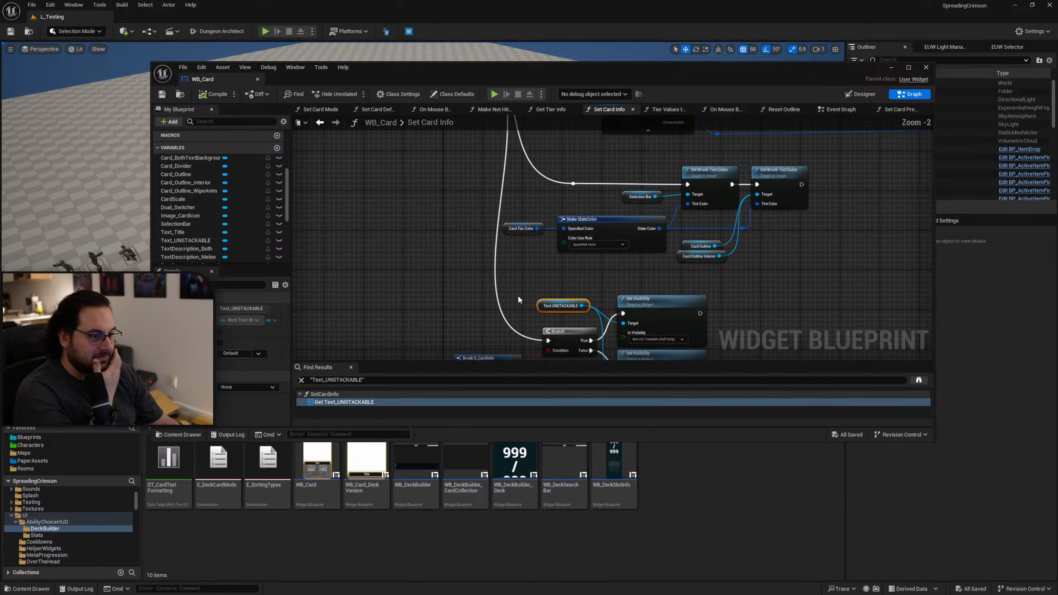
{"action": "scroll", "coordinate": [478, 222], "scroll_direction": "up", "scroll_amount": 3}
{"action": "right_click_drag", "start_coordinate": [479, 226], "coordinate": [479, 267]}
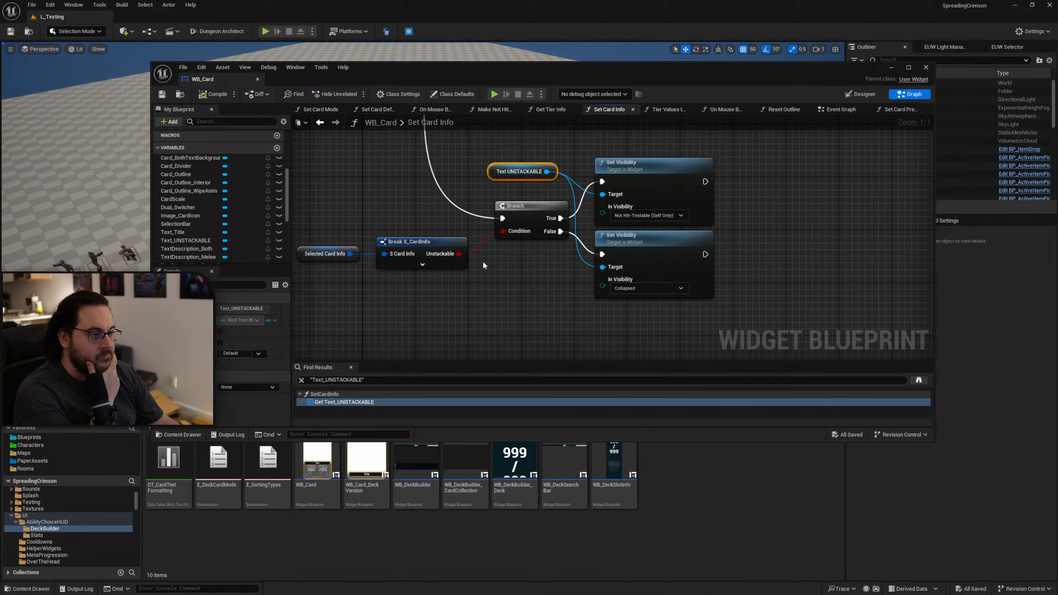
Return to the widget designer and inspect the localization and string table options of Text_UNSTACKABLE's text.
{"action": "left_click", "coordinate": [861, 94]}
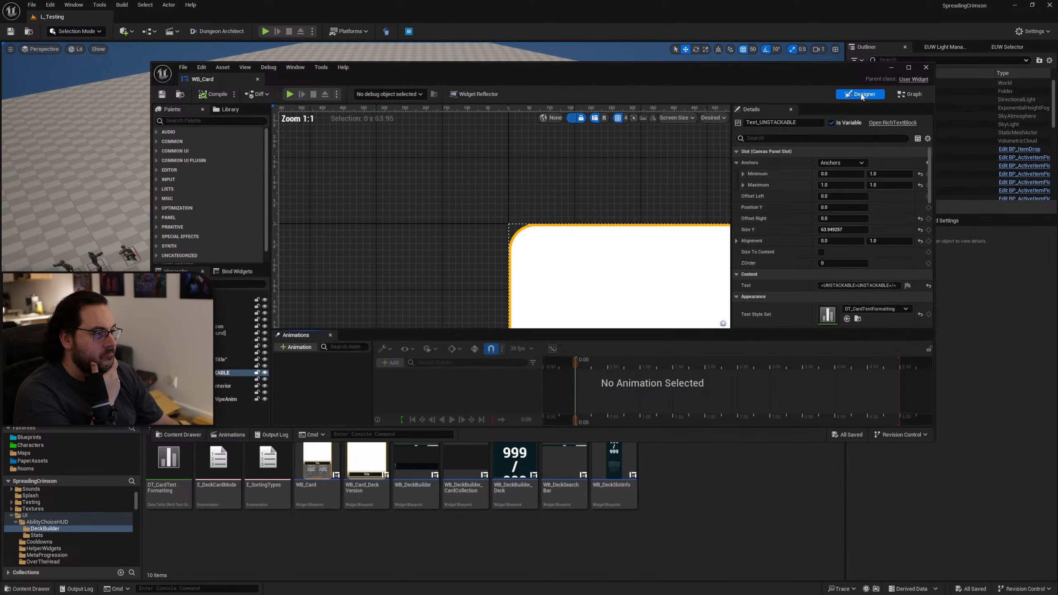
{"action": "left_click", "coordinate": [902, 288]}
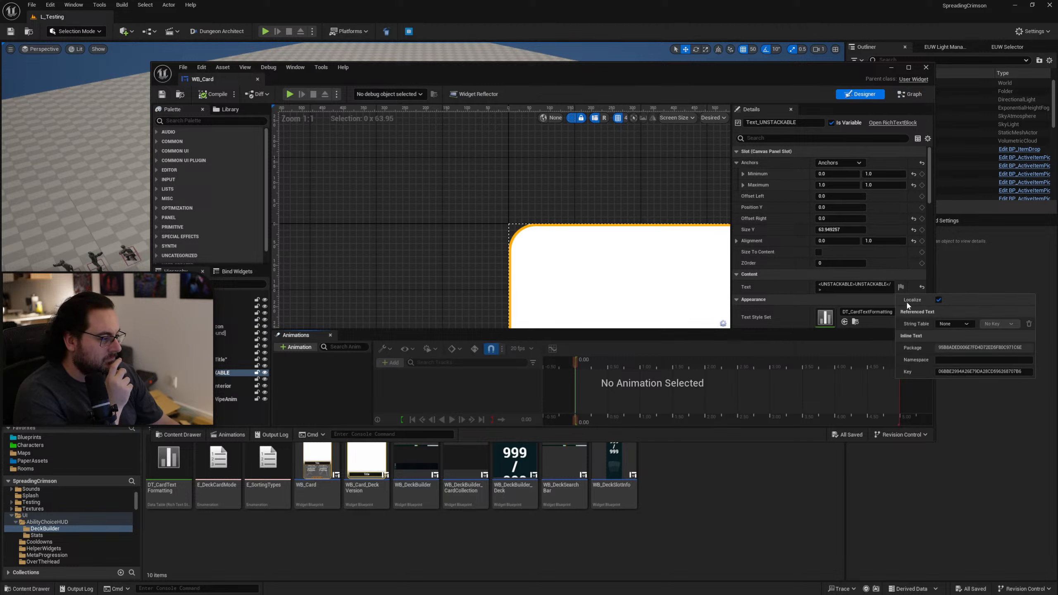
{"action": "left_click", "coordinate": [955, 324]}
{"action": "left_click", "coordinate": [964, 321]}
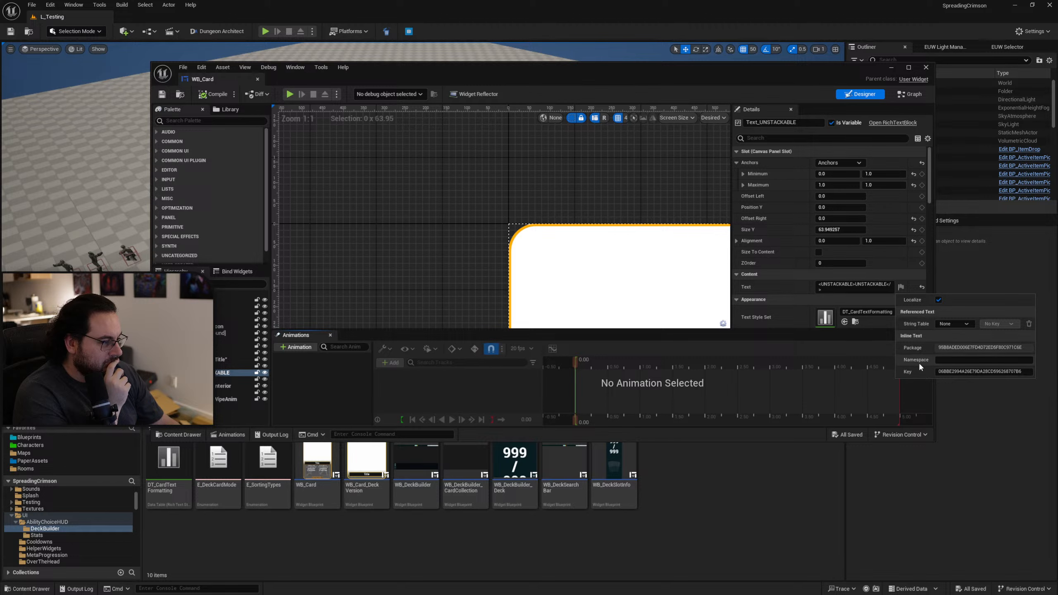
{"action": "left_click", "coordinate": [795, 289]}
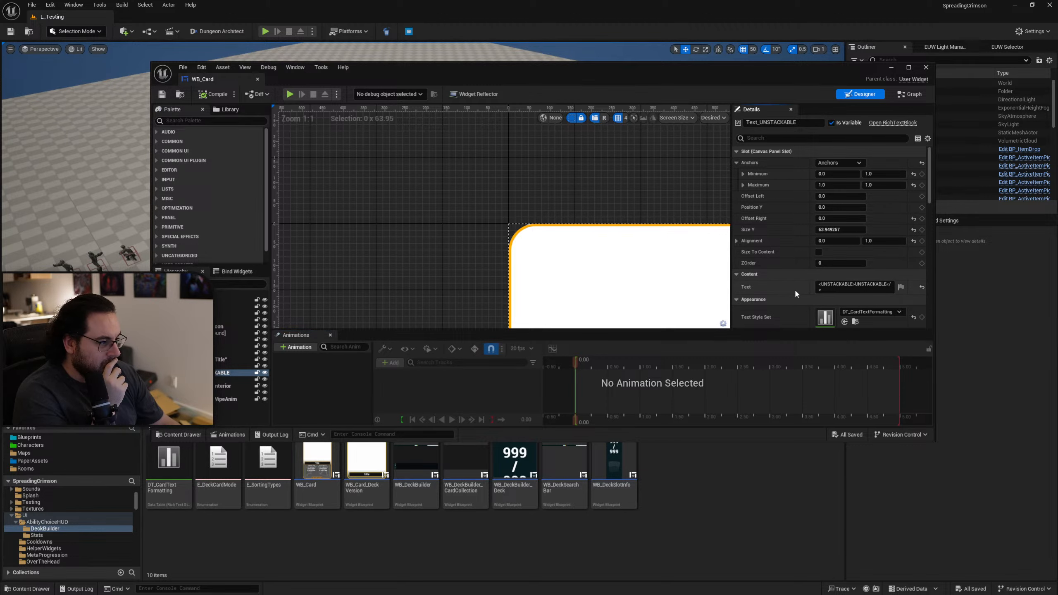
{"action": "scroll", "coordinate": [786, 293], "scroll_direction": "down", "scroll_amount": 2}
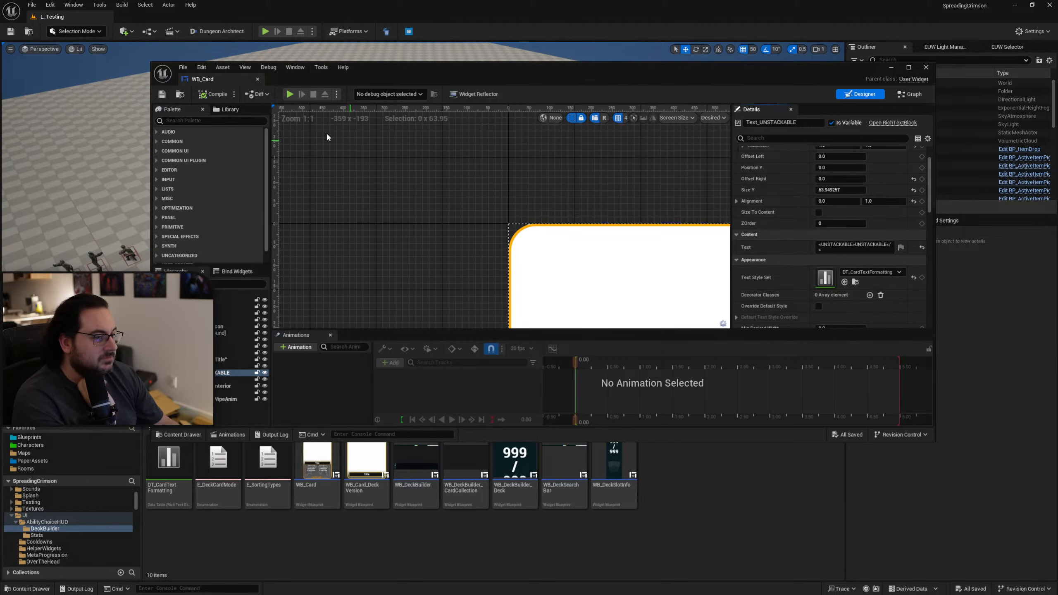
Maximize the widget editor, preview the selected unstackable text in Portuguese (Brazil), and set the preview language back to None.
{"action": "double_click", "coordinate": [556, 77]}
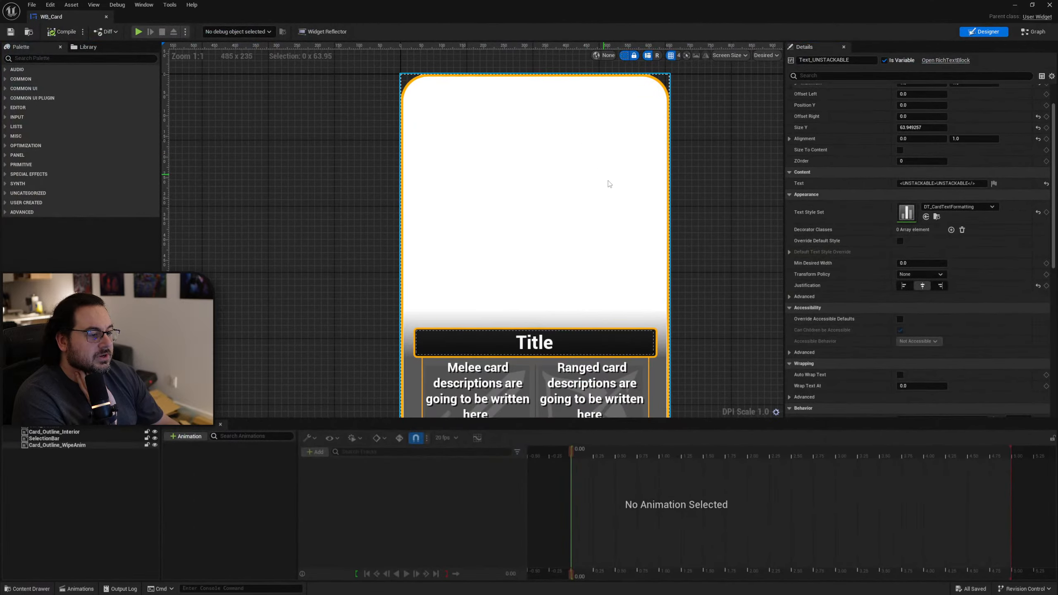
{"action": "left_click", "coordinate": [605, 55]}
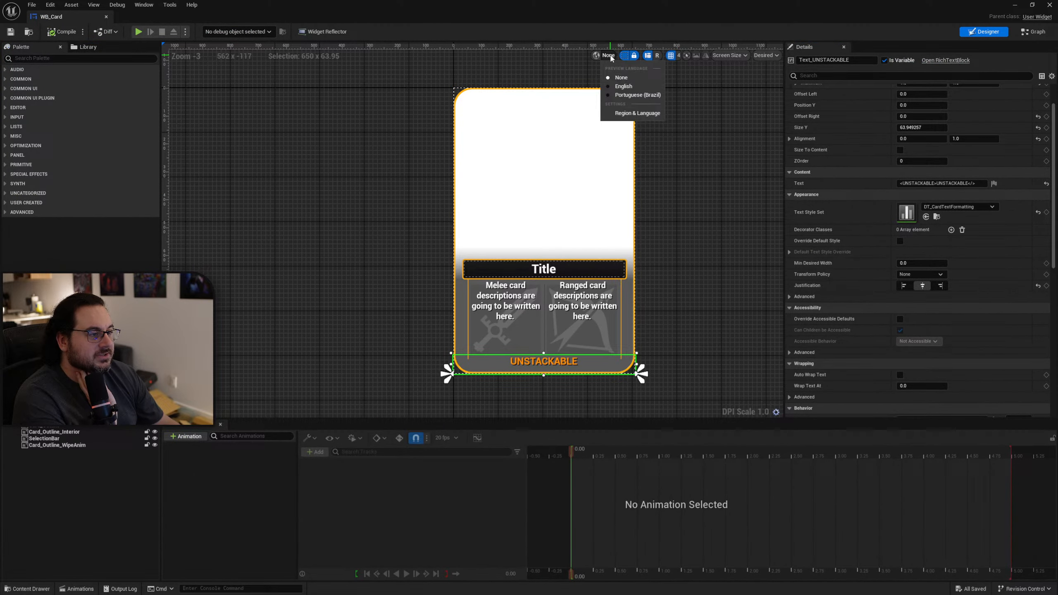
{"action": "left_click", "coordinate": [621, 98]}
{"action": "left_click", "coordinate": [610, 56]}
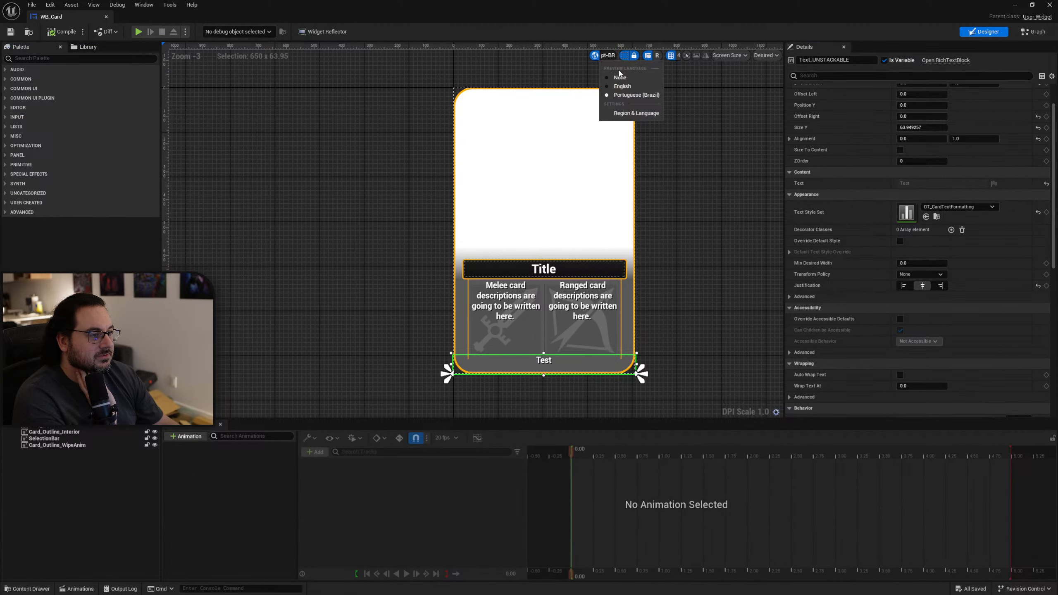
{"action": "left_click", "coordinate": [622, 86]}
{"action": "left_click", "coordinate": [614, 56]}
{"action": "left_click", "coordinate": [618, 64]}
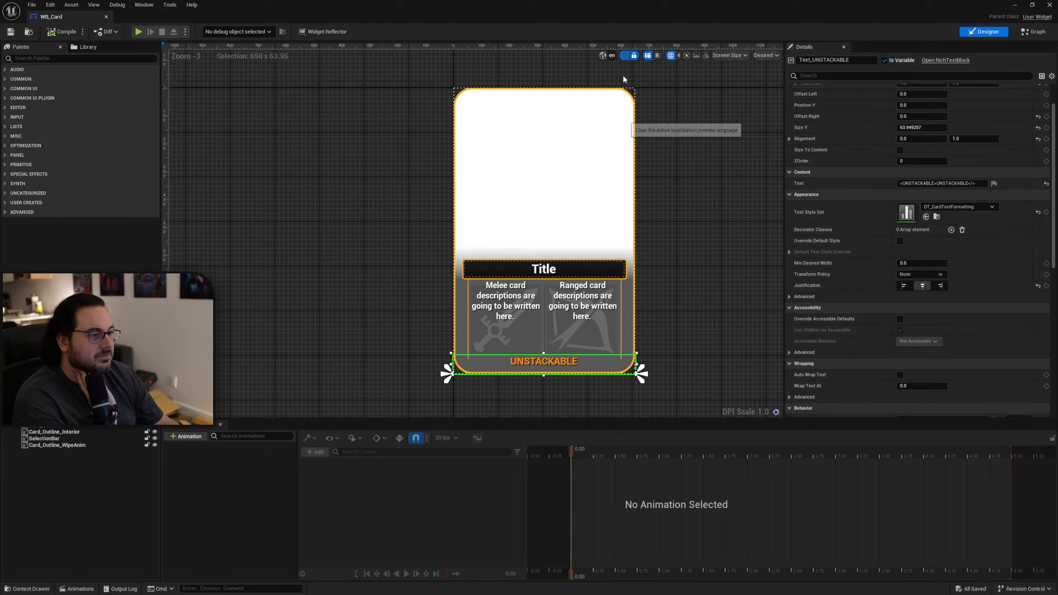
Set the widget designer's localization preview language to pt-BR and toggle the localization preview to compare the unstackable text.
{"action": "left_click", "coordinate": [607, 56]}
{"action": "left_click", "coordinate": [638, 95]}
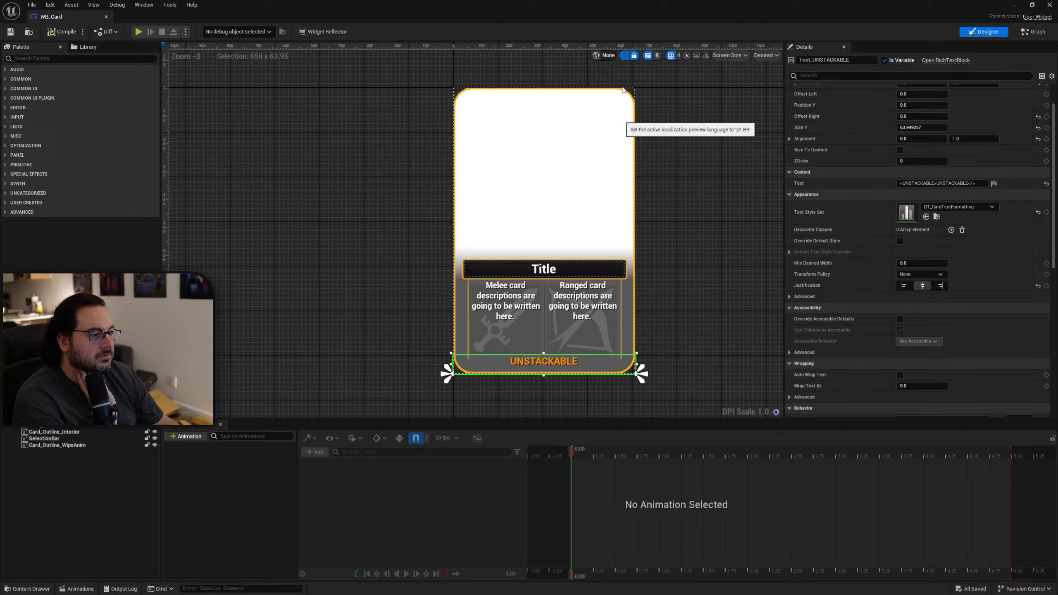
{"action": "left_click", "coordinate": [595, 57]}
{"action": "left_click", "coordinate": [596, 58]}
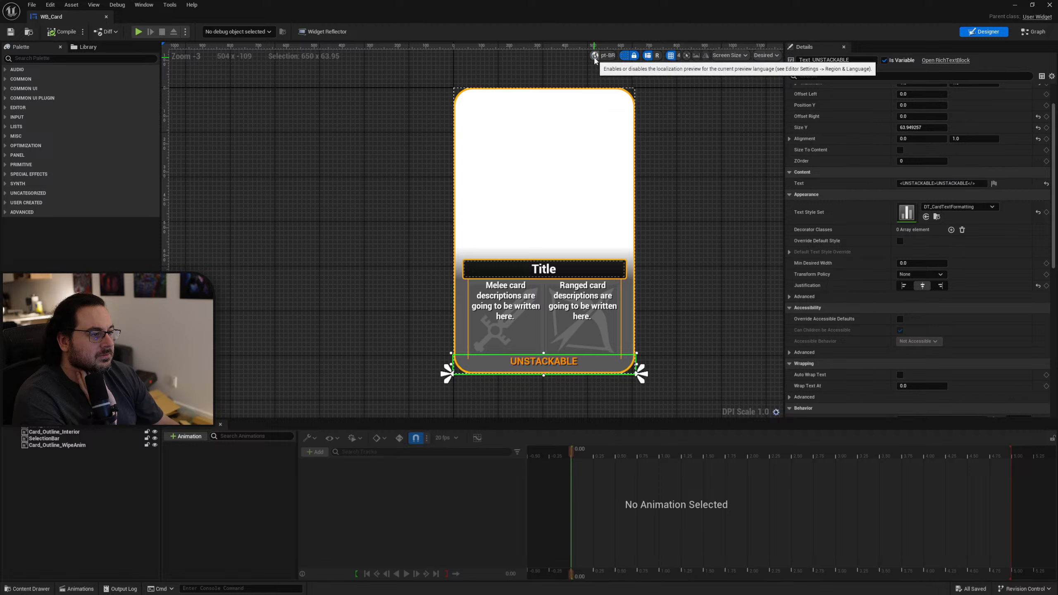
{"action": "left_click", "coordinate": [595, 58]}
{"action": "left_click", "coordinate": [594, 58]}
{"action": "left_click", "coordinate": [595, 59]}
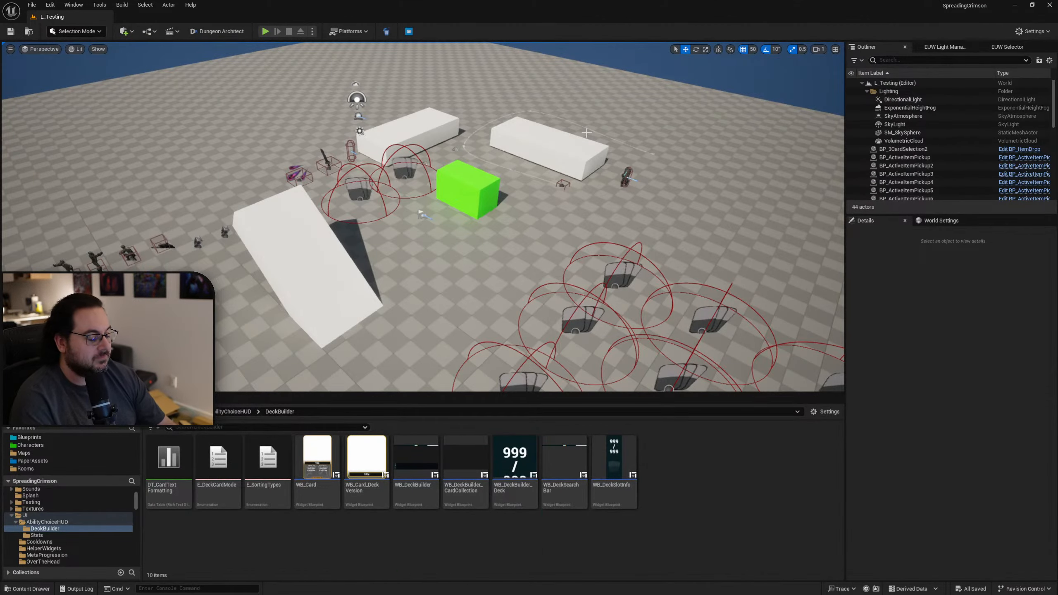
Play the level in an immersive viewport, check the unstackable label on the collection cards, and repeat the check in a fresh play session.
{"action": "key", "text": "F11"}
{"action": "key", "text": "alt+p"}
{"action": "key", "text": "Tab"}
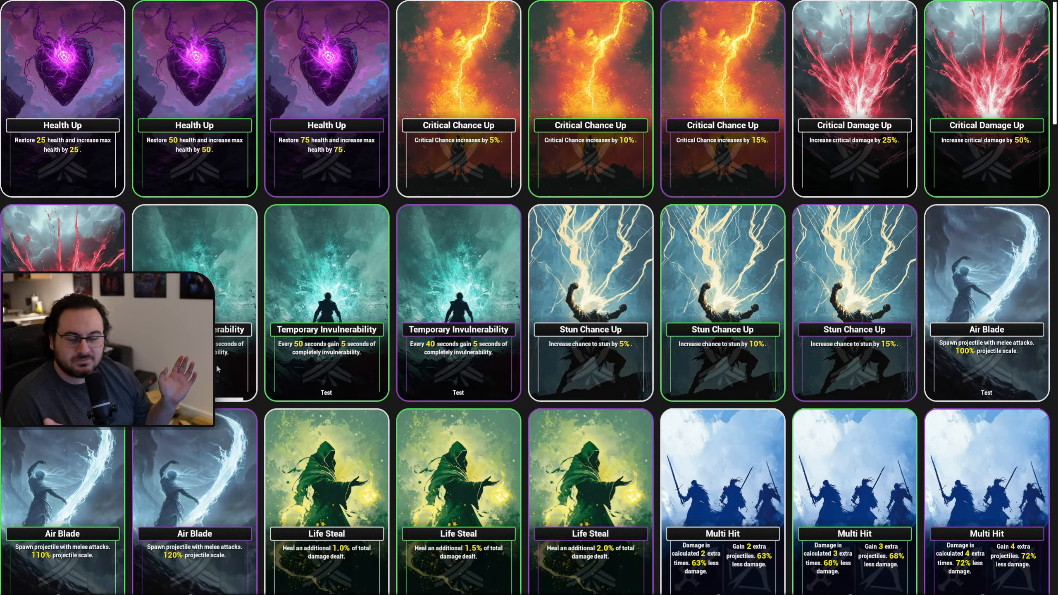
{"action": "left_click", "coordinate": [335, 397]}
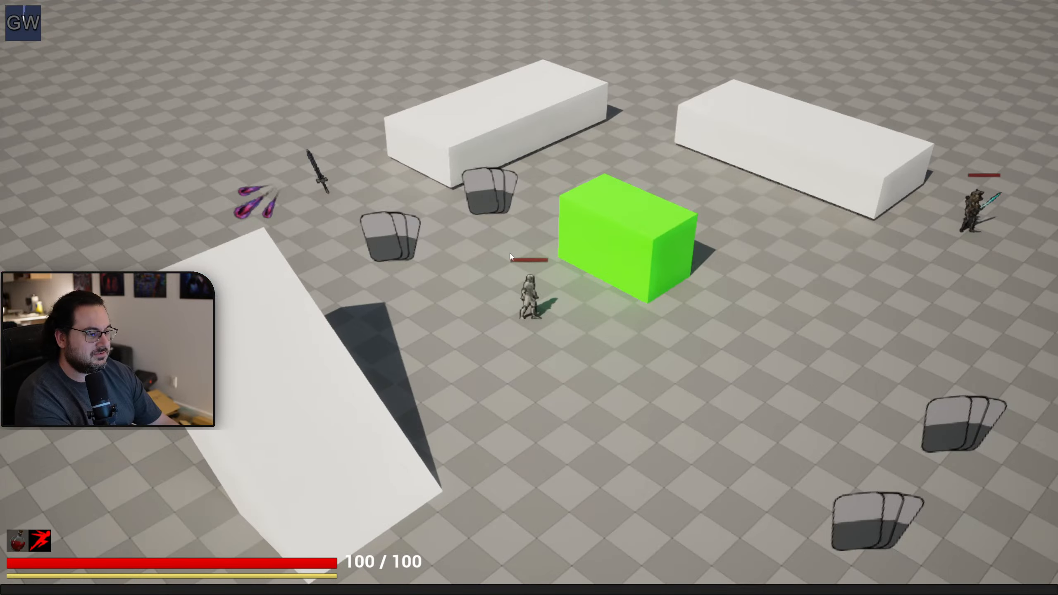
{"action": "key", "text": "Escape"}
{"action": "key", "text": "alt+p"}
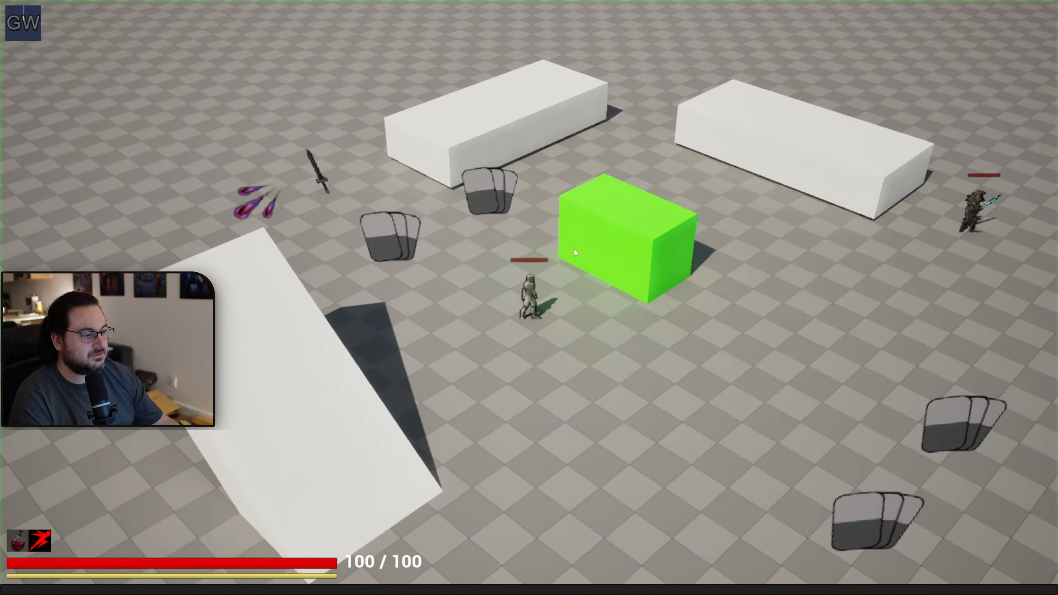
{"action": "key", "text": "Tab"}
{"action": "key", "text": "Tab"}
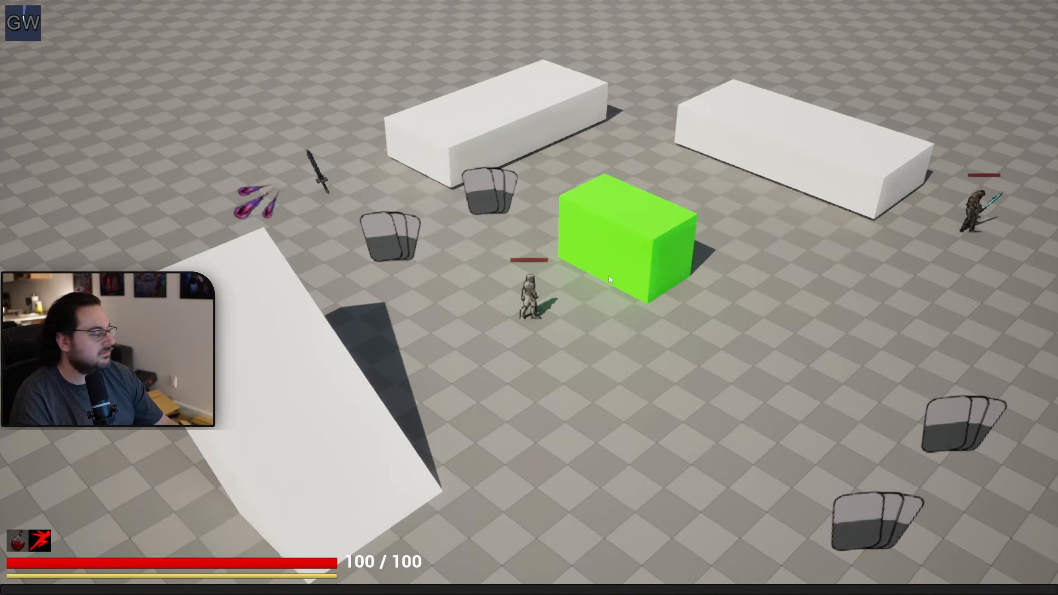
{"action": "key", "text": "Escape"}
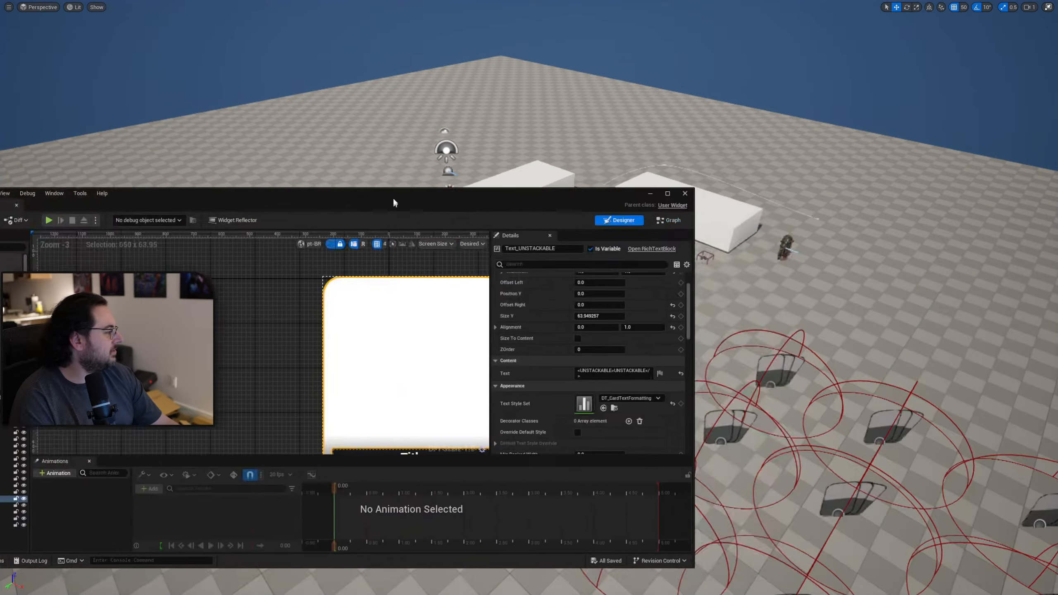
Bring the Localization Dashboard forward and open the Game target's Portuguese (Brazil) translations for editing.
{"action": "left_click_drag", "start_coordinate": [393, 197], "coordinate": [642, 96]}
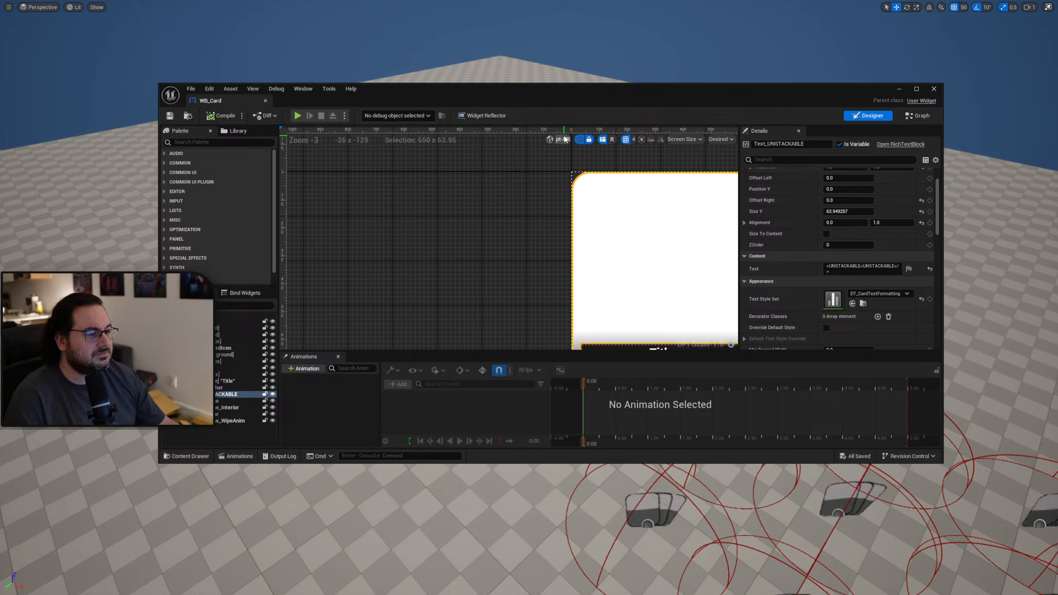
{"action": "right_click_drag", "start_coordinate": [565, 139], "coordinate": [495, 162]}
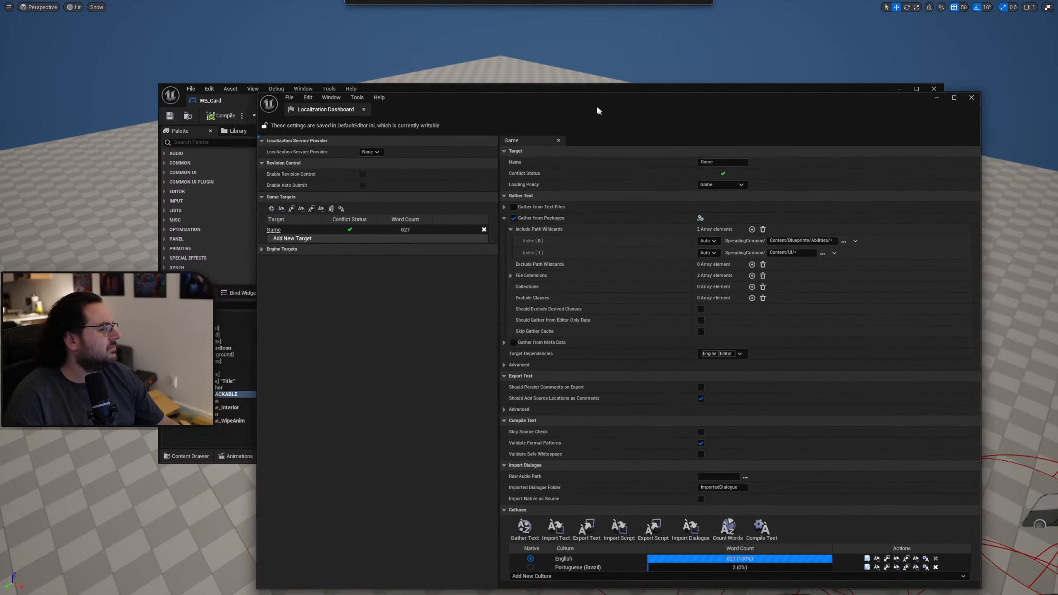
{"action": "left_click_drag", "start_coordinate": [597, 104], "coordinate": [498, 305]}
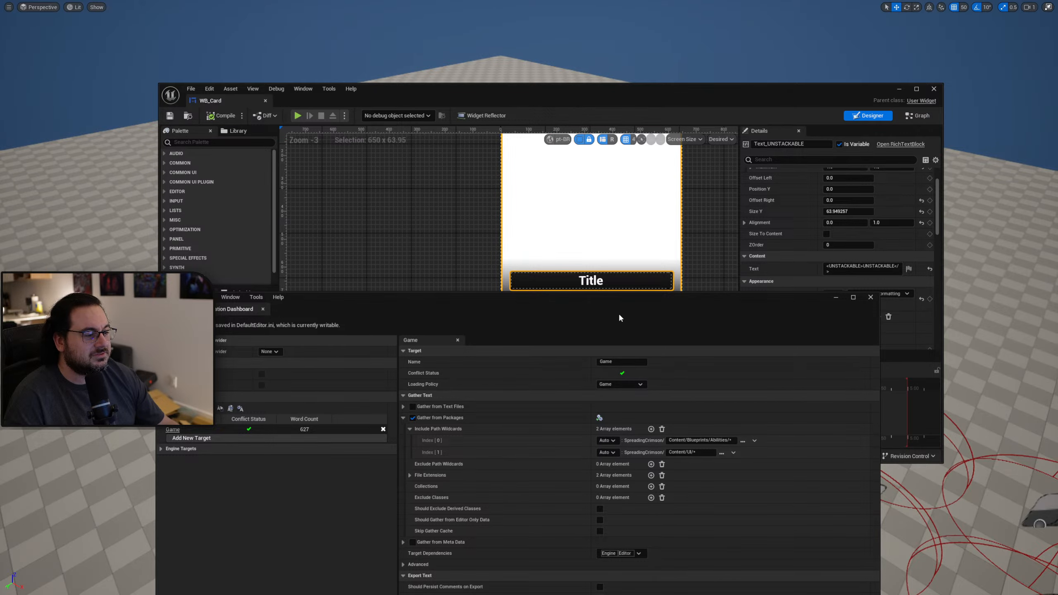
{"action": "left_click_drag", "start_coordinate": [619, 313], "coordinate": [639, 65]}
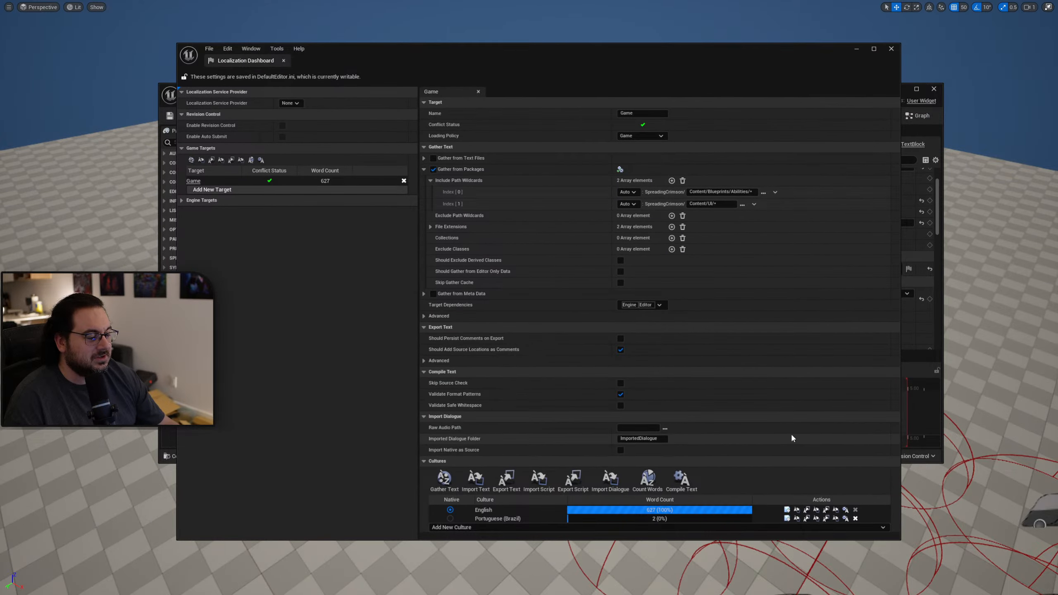
{"action": "left_click", "coordinate": [787, 518]}
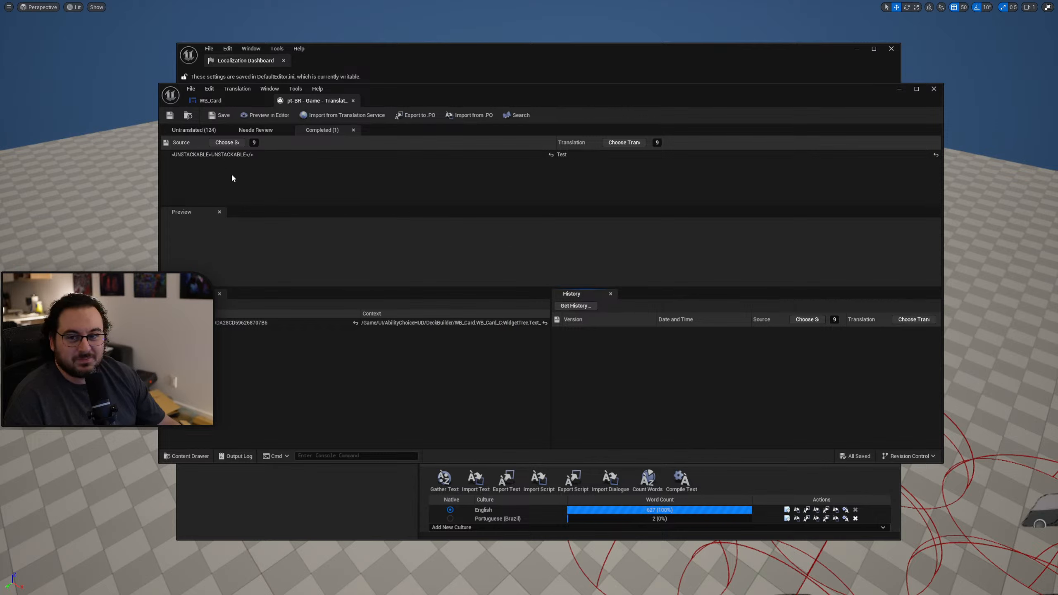
Replace the completed unstackable entry's translation with "INEMPILHAVEL or NÃO EMPILHAVEL" and select the "or NÃO EMPILHAVEL" part.
{"action": "left_click", "coordinate": [571, 155]}
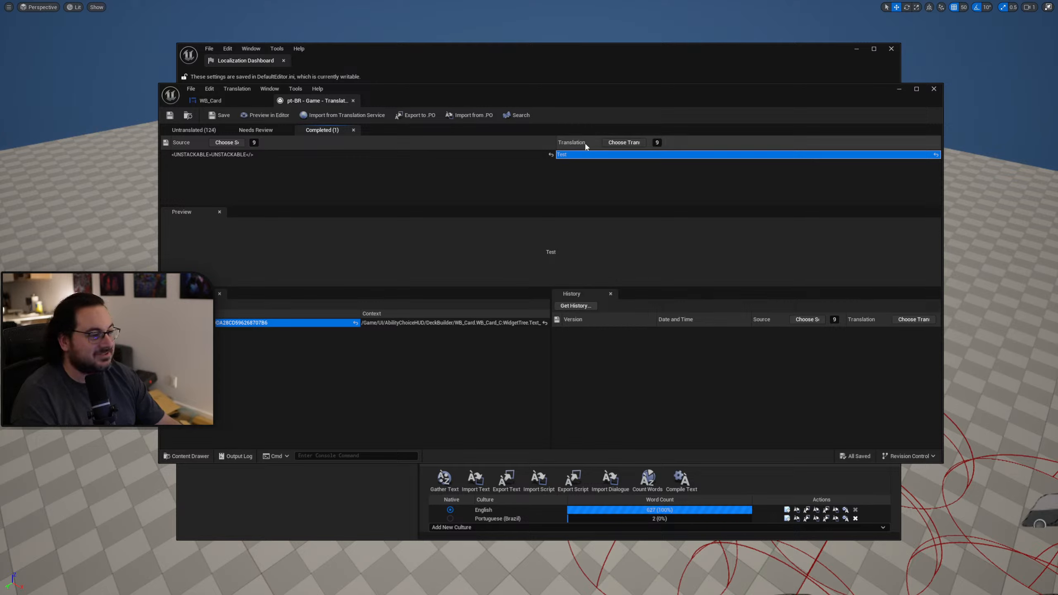
{"action": "left_click", "coordinate": [587, 155]}
{"action": "type", "text": "INEMPILHAVEL or NÃO EMPILHAVEL"}
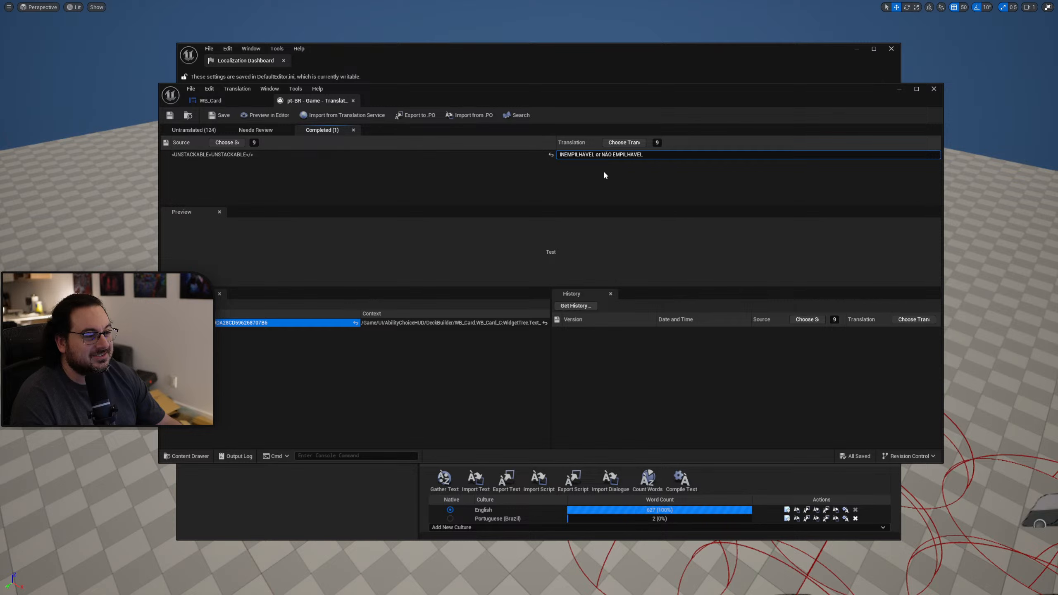
{"action": "key", "text": "Return"}
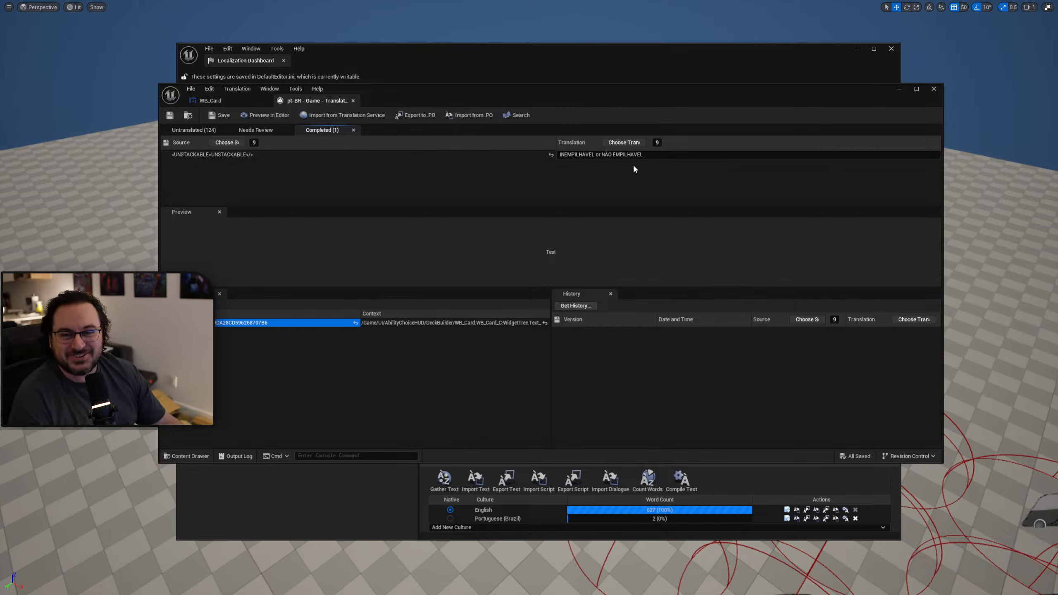
{"action": "left_click", "coordinate": [597, 155]}
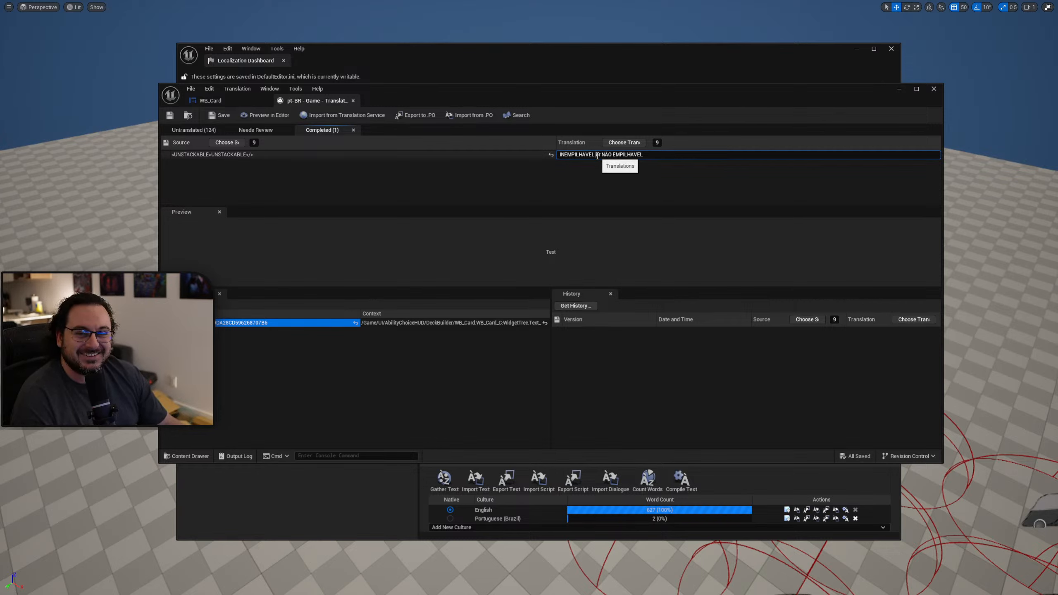
{"action": "left_click_drag", "start_coordinate": [597, 156], "coordinate": [670, 173]}
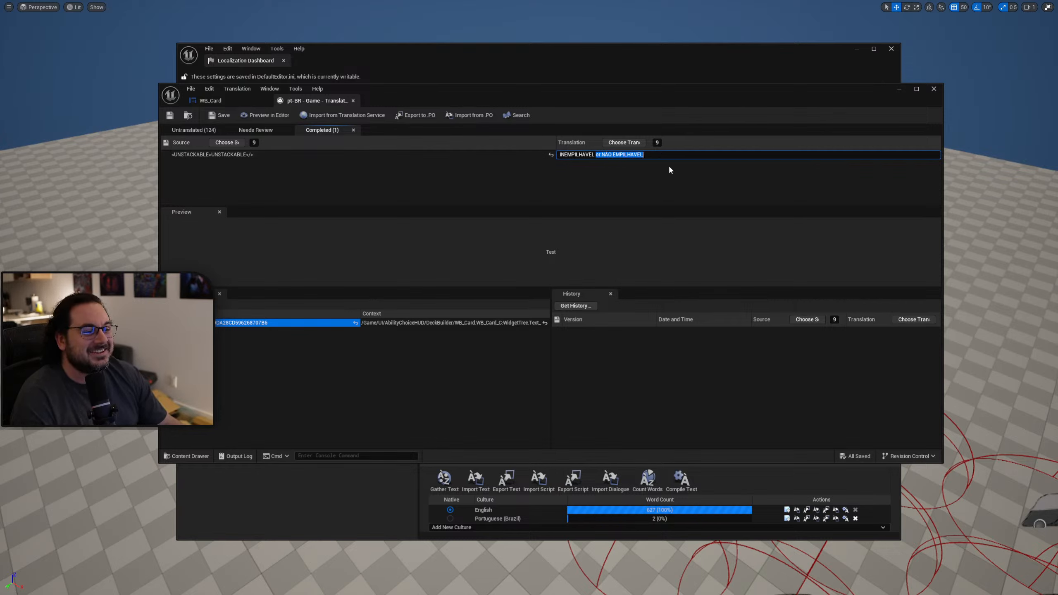
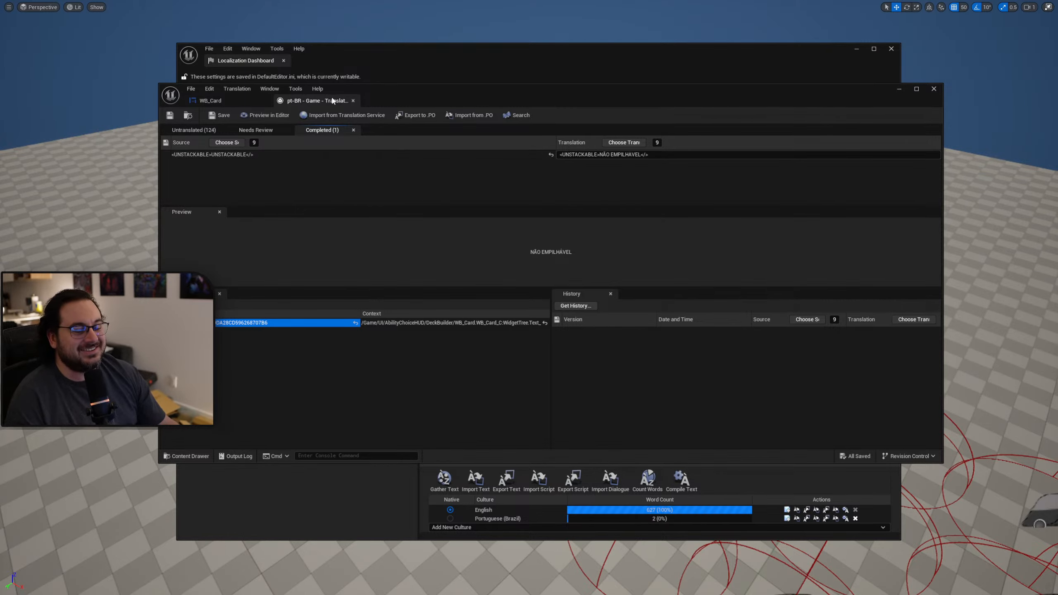
Compile the Game target's text from the Localization Dashboard, clear its windows off the viewport and play the level.
{"action": "left_click_drag", "start_coordinate": [431, 101], "coordinate": [1057, 276]}
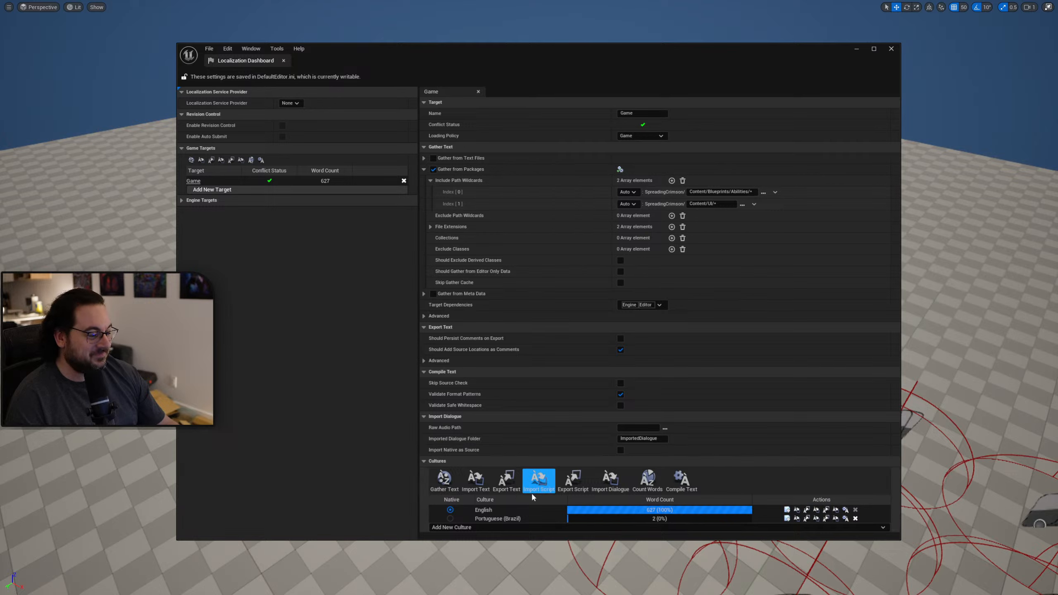
{"action": "left_click", "coordinate": [681, 481]}
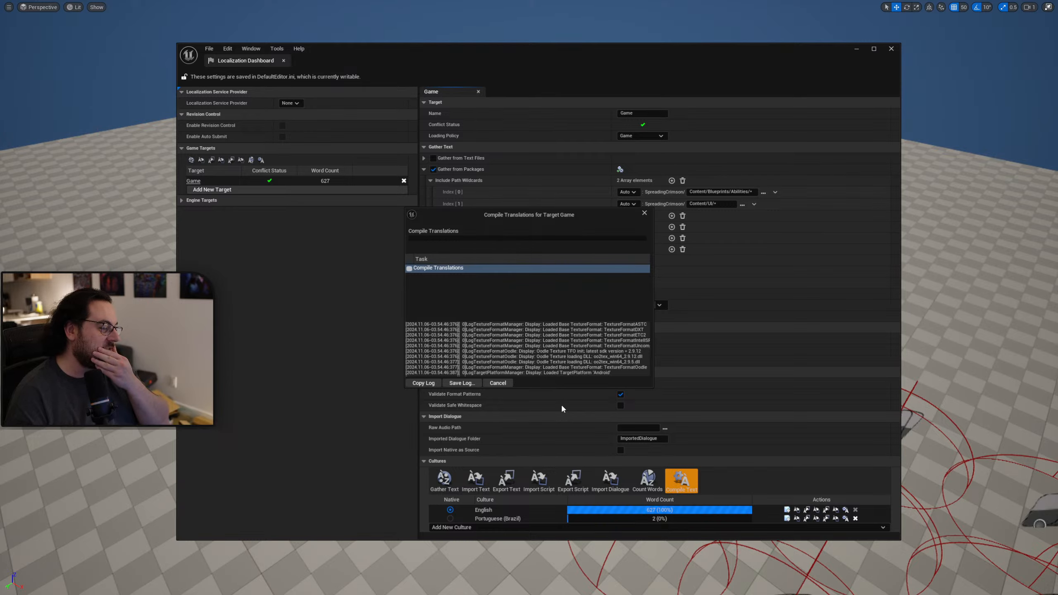
{"action": "left_click", "coordinate": [490, 384]}
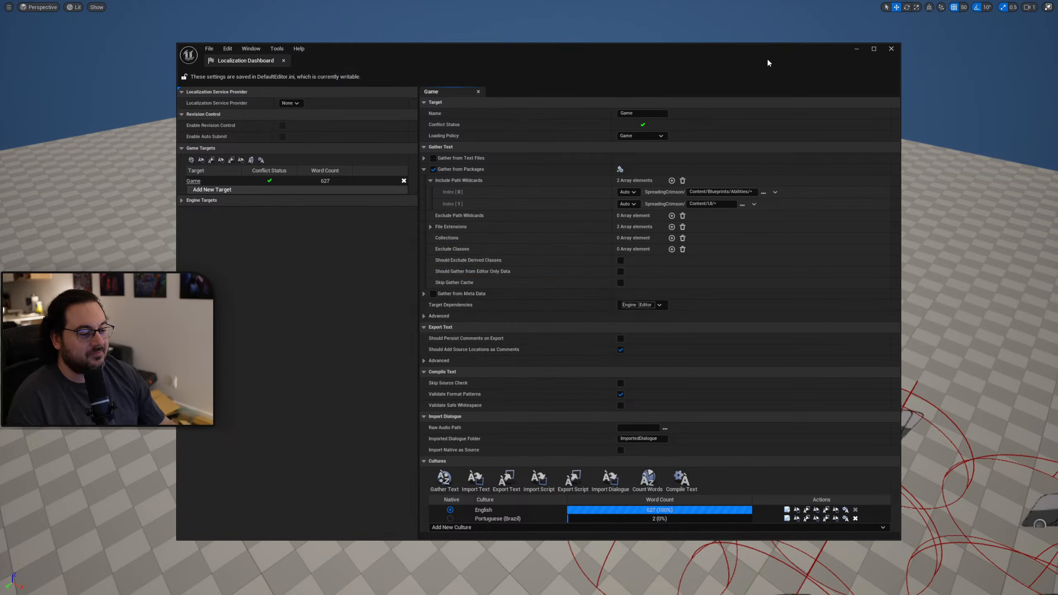
{"action": "key", "text": "alt+F4"}
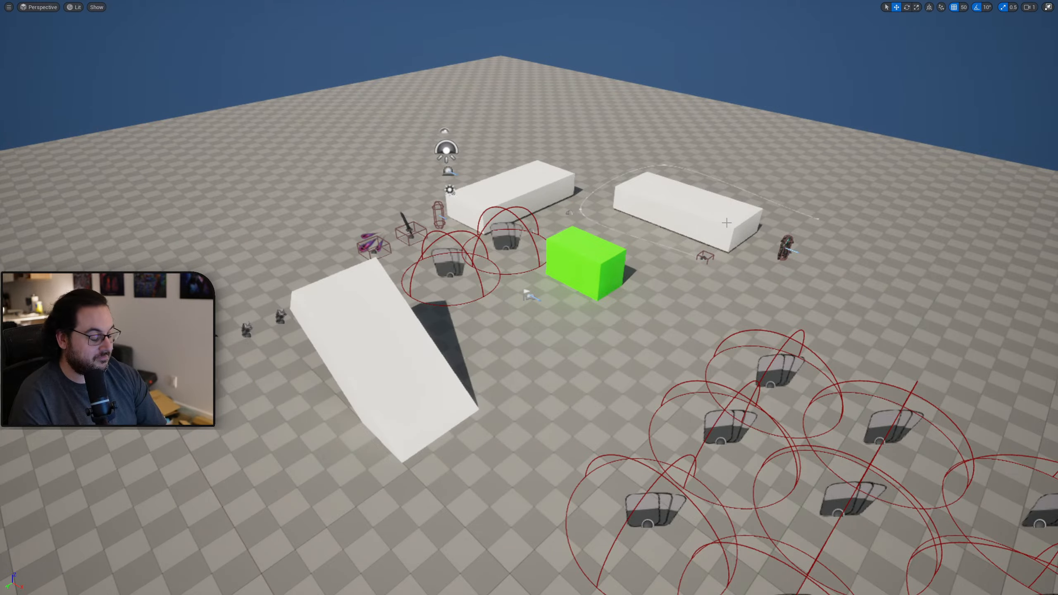
{"action": "key", "text": "alt+p"}
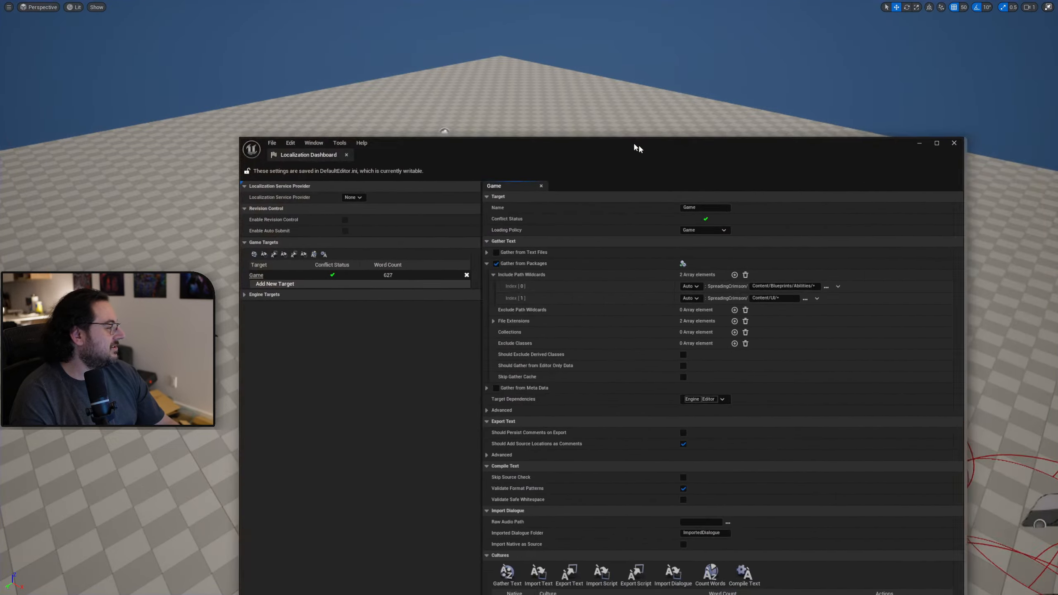
Change the completed unstackable entry's Portuguese (Brazil) translation to "NÃO PILHÁVEL" and move the localization windows off the viewport.
{"action": "left_click_drag", "start_coordinate": [644, 143], "coordinate": [513, 80]}
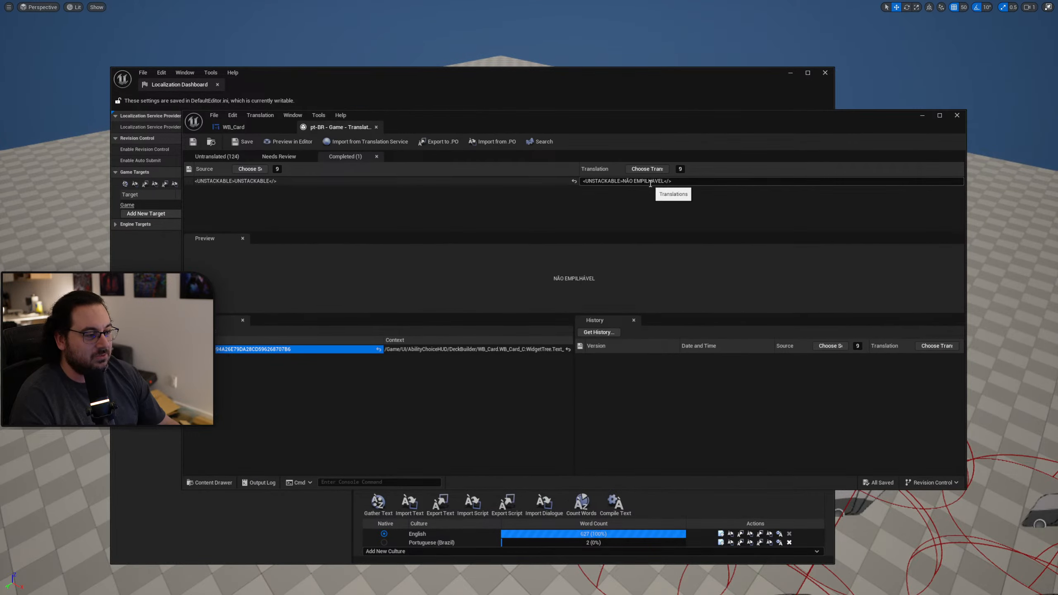
{"action": "key", "text": "BackSpace"}
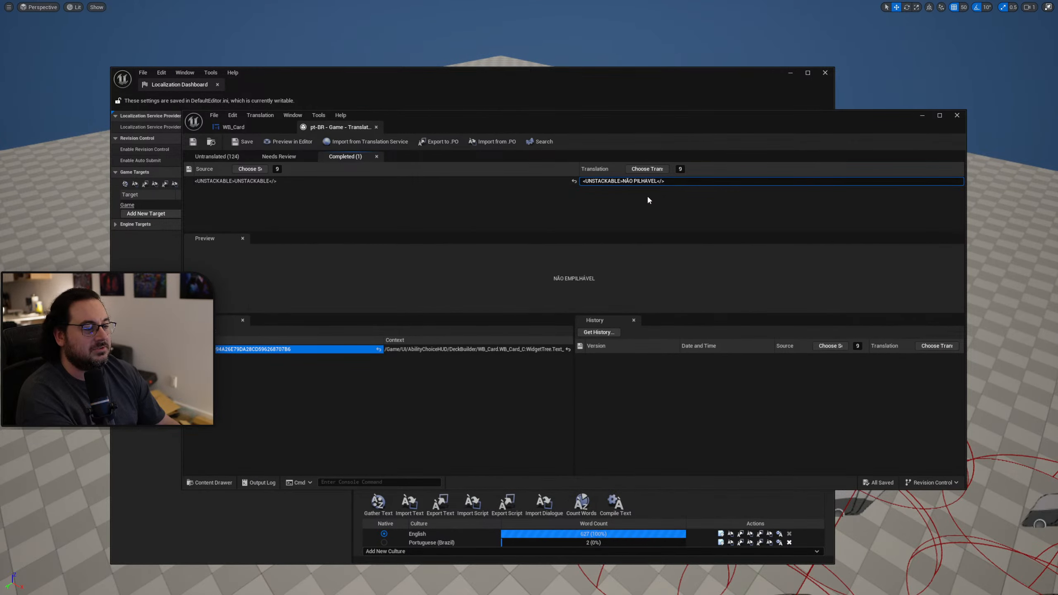
{"action": "key", "text": "Return"}
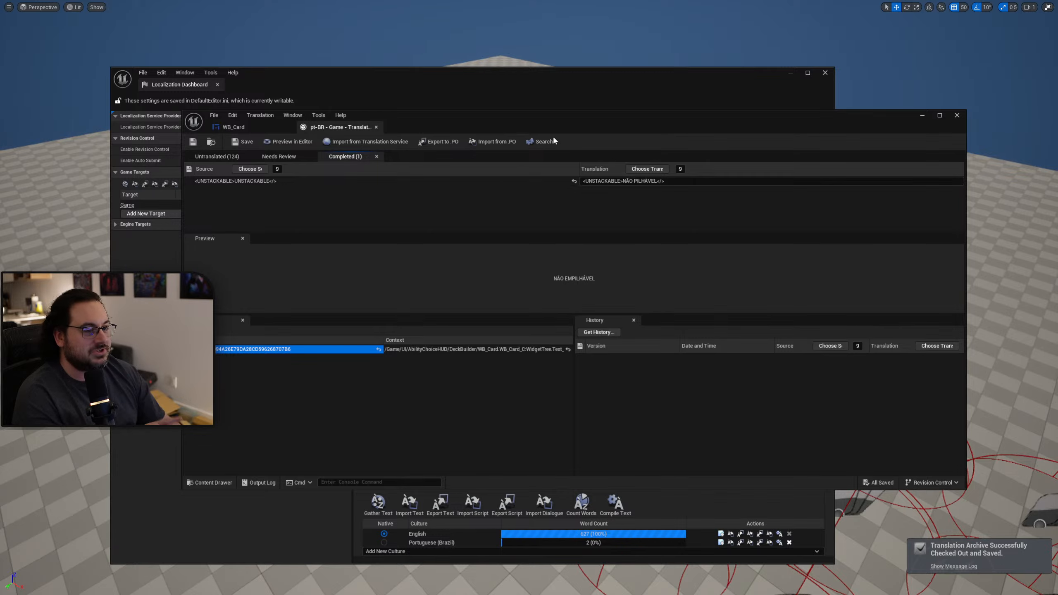
{"action": "left_click_drag", "start_coordinate": [537, 119], "coordinate": [1057, 148]}
{"action": "left_click_drag", "start_coordinate": [684, 78], "coordinate": [1057, 121]}
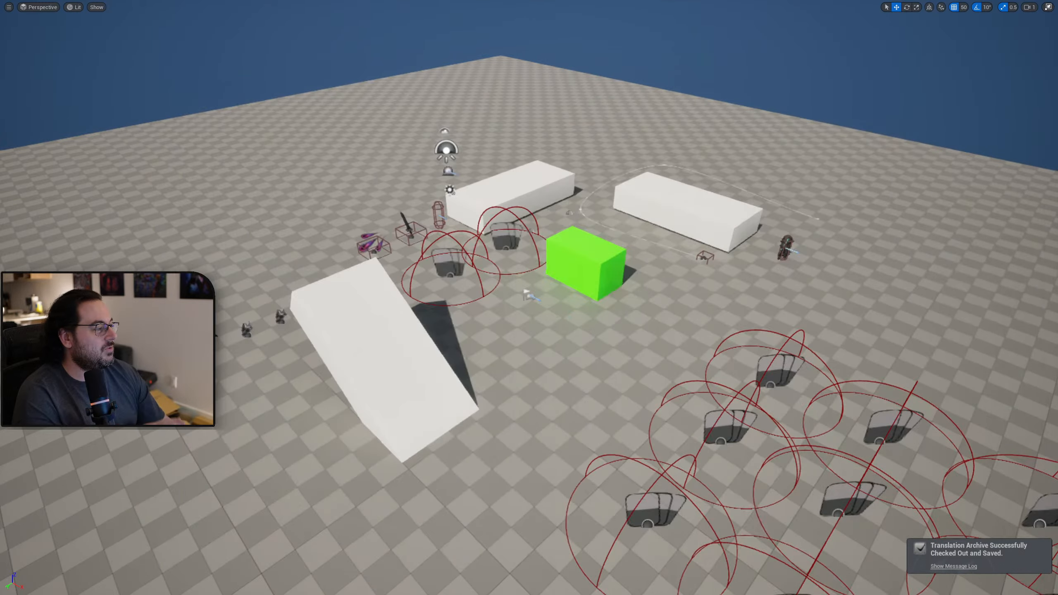
Play the level without recompiling the text, check the unstackable label on the collection cards, and end the session.
{"action": "key", "text": "alt+p"}
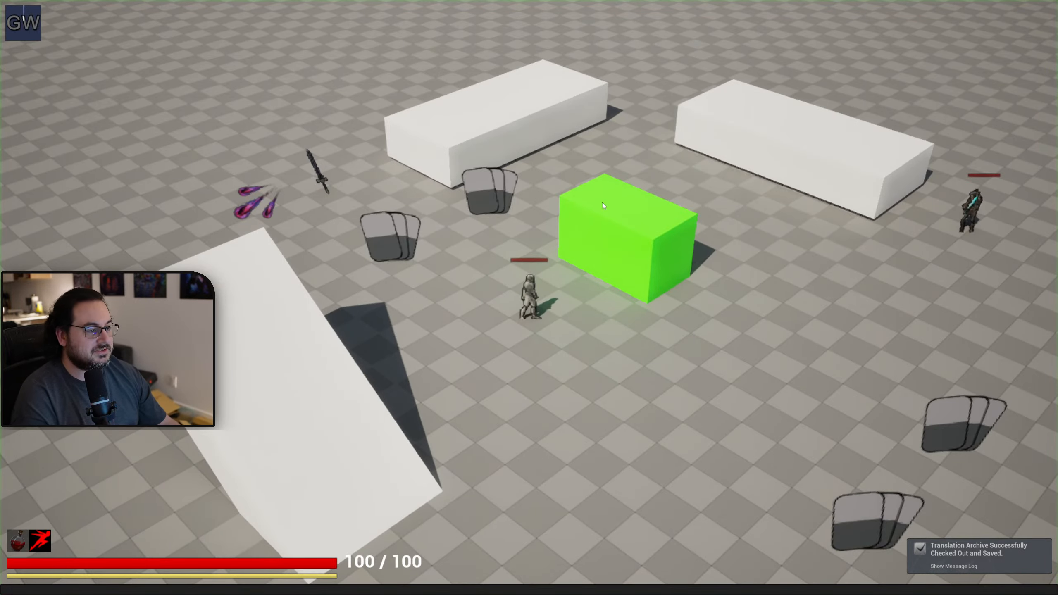
{"action": "key", "text": "Tab"}
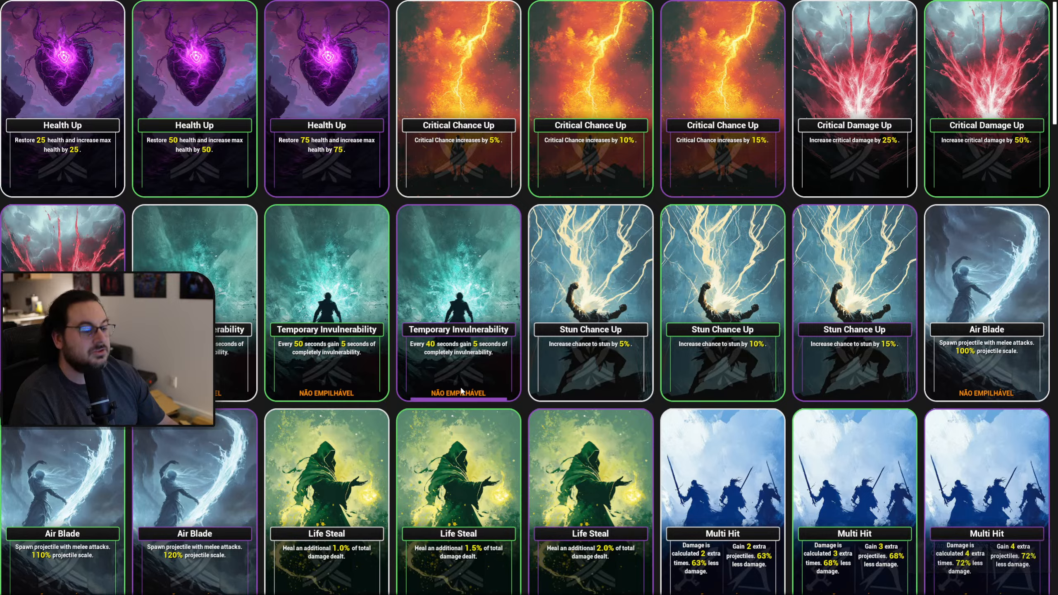
{"action": "key", "text": "Escape"}
Compile the Game target's text again and play the level with the card collection open to check the unstackable label.
{"action": "left_click_drag", "start_coordinate": [1057, 109], "coordinate": [576, 43]}
{"action": "left_click", "coordinate": [627, 461]}
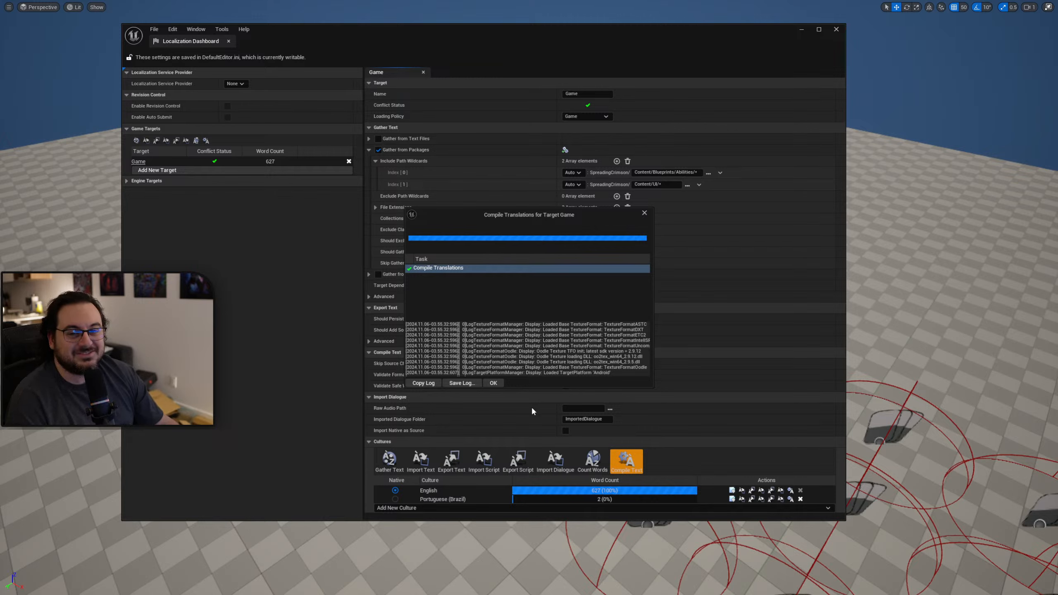
{"action": "left_click", "coordinate": [494, 383]}
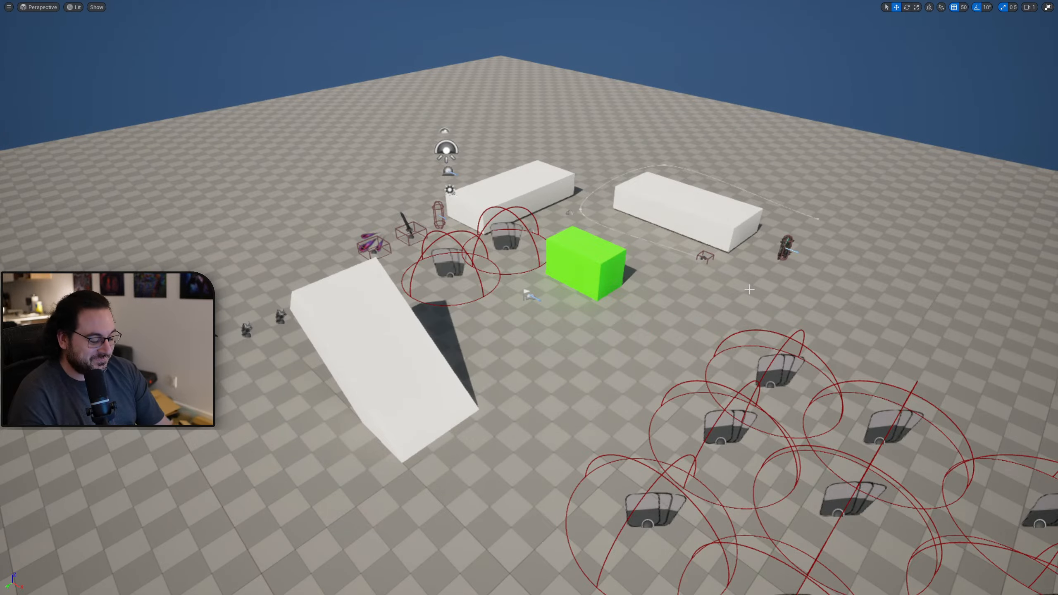
{"action": "key", "text": "alt+p"}
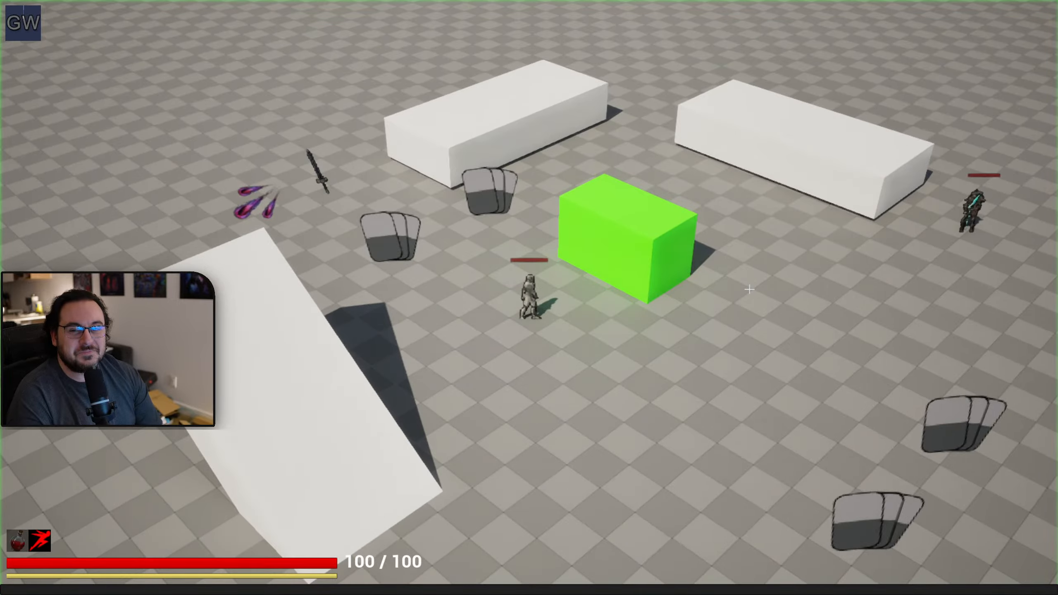
{"action": "key", "text": "Tab"}
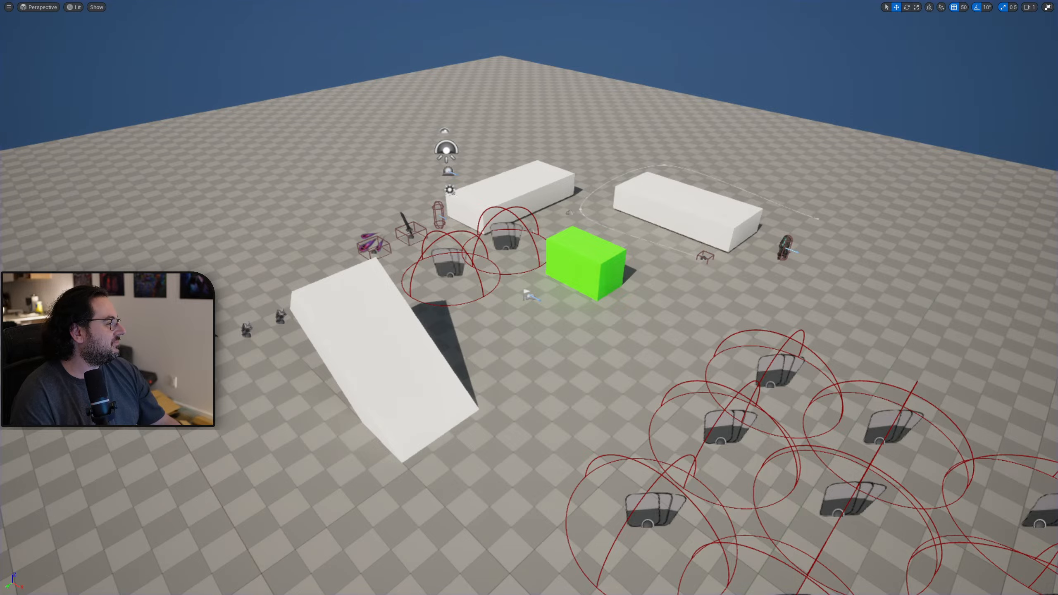
Examine the list of untranslated Portuguese (Brazil) entries in a maximized translation editor, and return to the Localization Dashboard.
{"action": "left_click_drag", "start_coordinate": [1057, 97], "coordinate": [519, 96]}
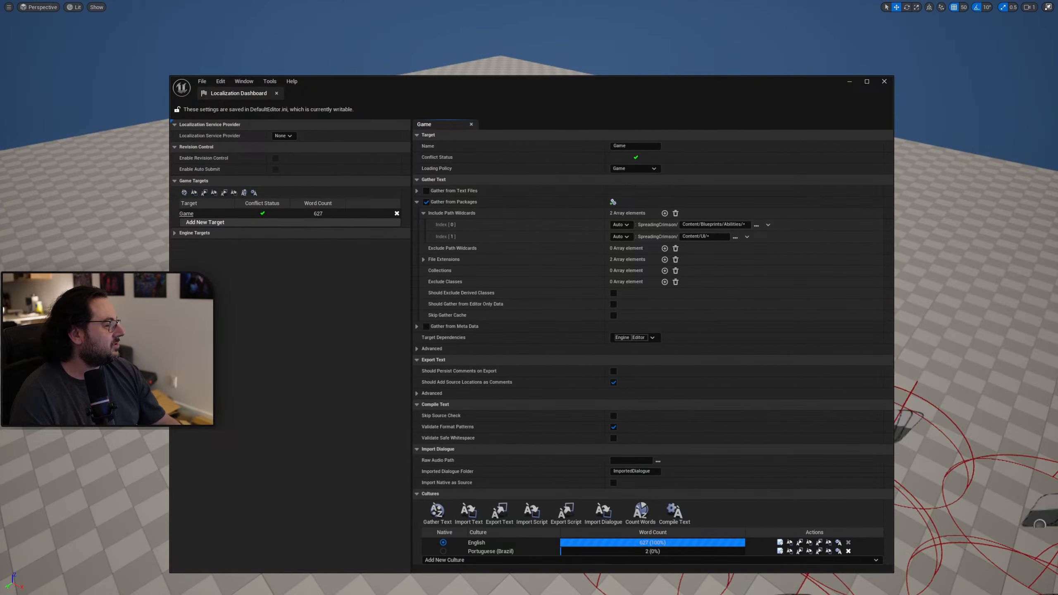
{"action": "left_click_drag", "start_coordinate": [1057, 160], "coordinate": [592, 119]}
{"action": "left_click", "coordinate": [231, 152]}
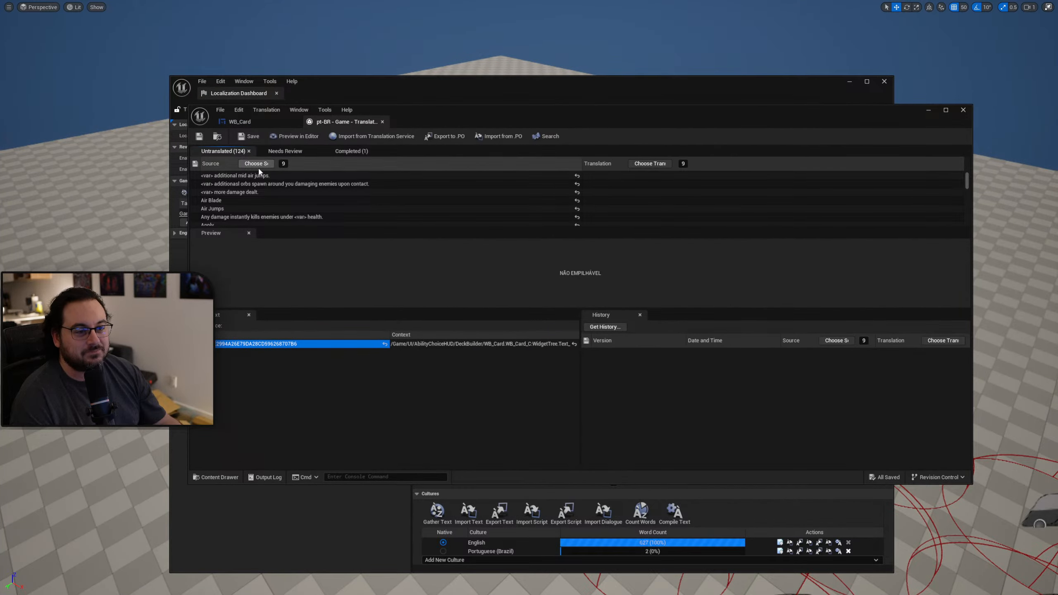
{"action": "double_click", "coordinate": [519, 112]}
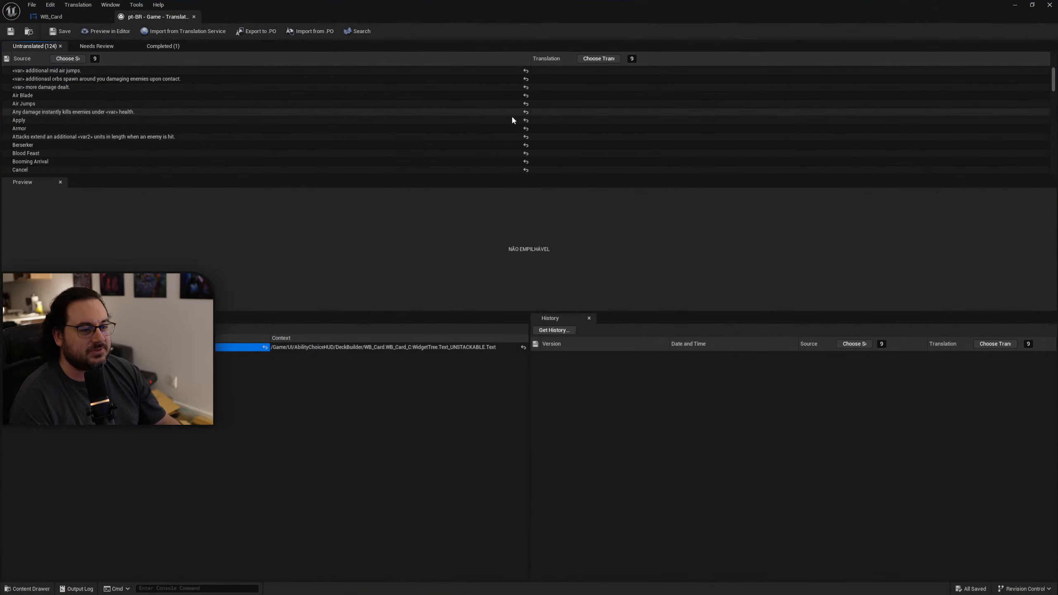
{"action": "scroll", "coordinate": [125, 104], "scroll_direction": "down", "scroll_amount": 5}
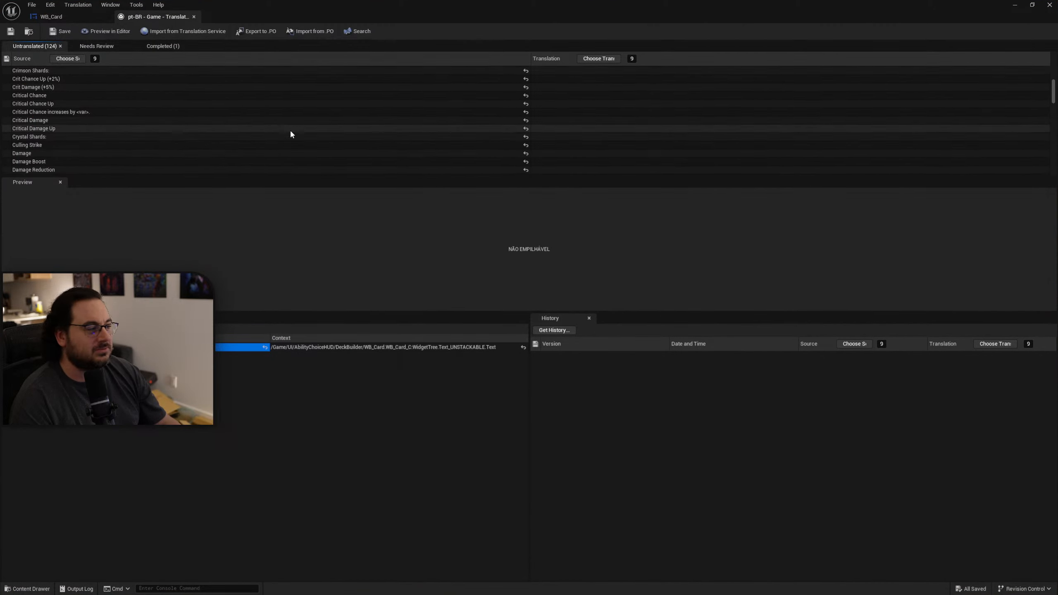
{"action": "scroll", "coordinate": [329, 130], "scroll_direction": "down", "scroll_amount": 10}
{"action": "scroll", "coordinate": [333, 137], "scroll_direction": "down", "scroll_amount": 10}
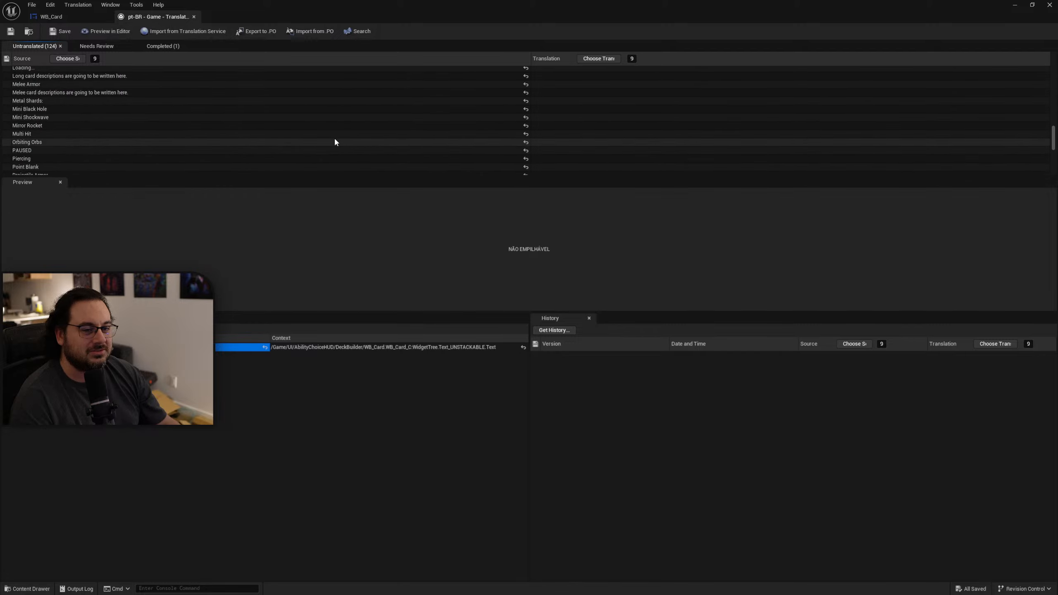
{"action": "left_click_drag", "start_coordinate": [1053, 151], "coordinate": [1053, 68]}
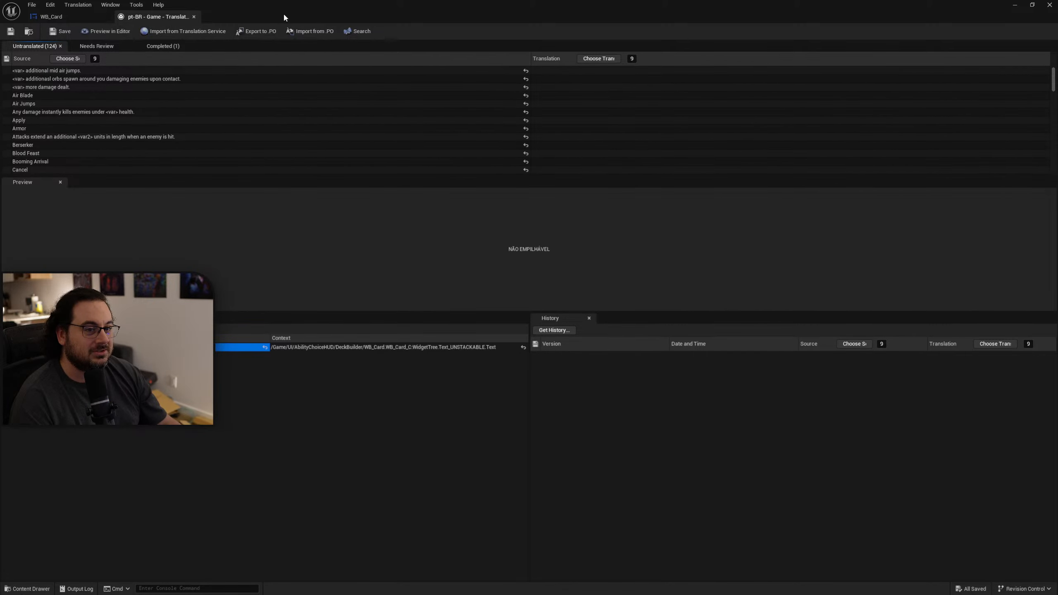
{"action": "left_click_drag", "start_coordinate": [283, 14], "coordinate": [1057, 200]}
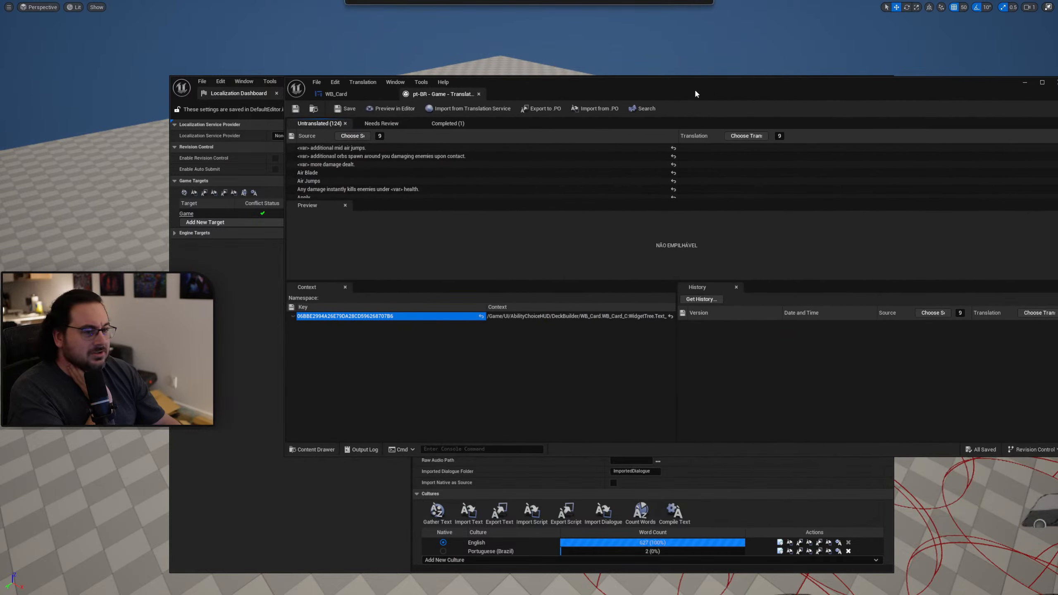
Select the untranslated "<var> additional mid air jumps." entry in the translation editor and switch to the ChatGPT conversation in a maximized browser window.
{"action": "left_click_drag", "start_coordinate": [694, 89], "coordinate": [648, 81]}
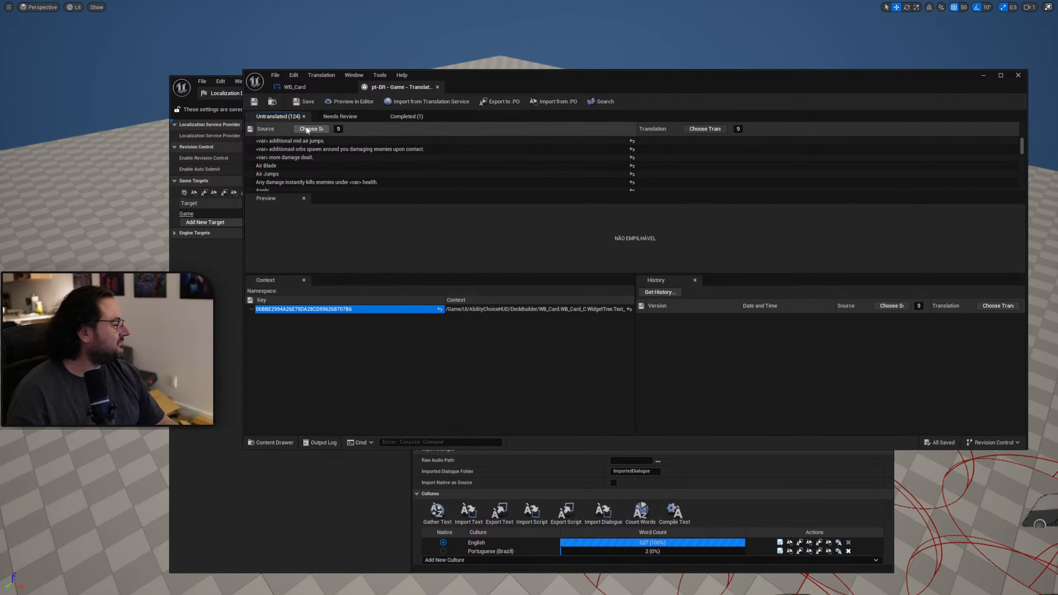
{"action": "left_click", "coordinate": [393, 142]}
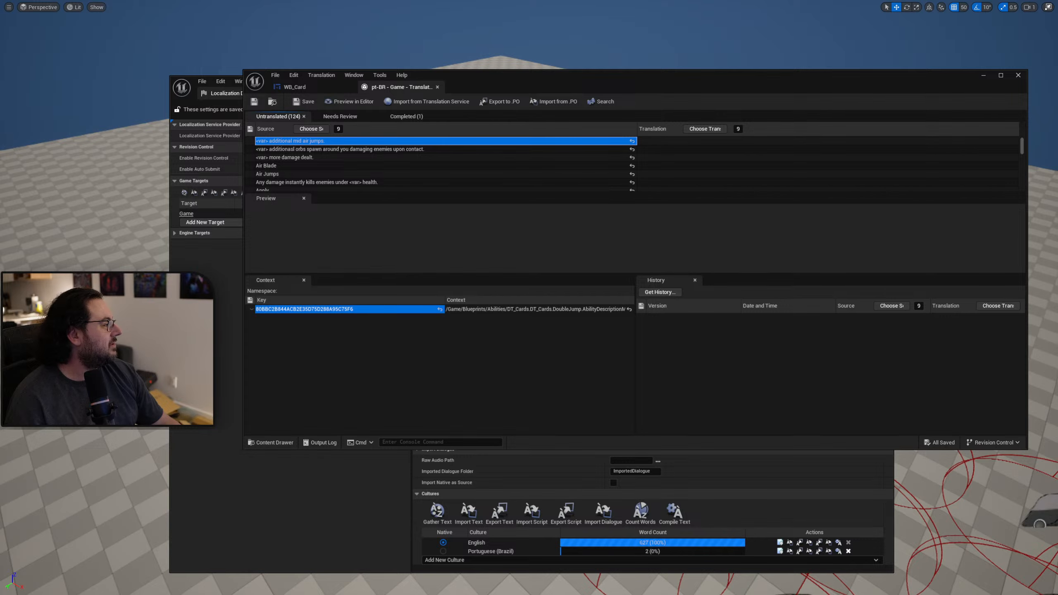
{"action": "left_click_drag", "start_coordinate": [600, 33], "coordinate": [600, 32]}
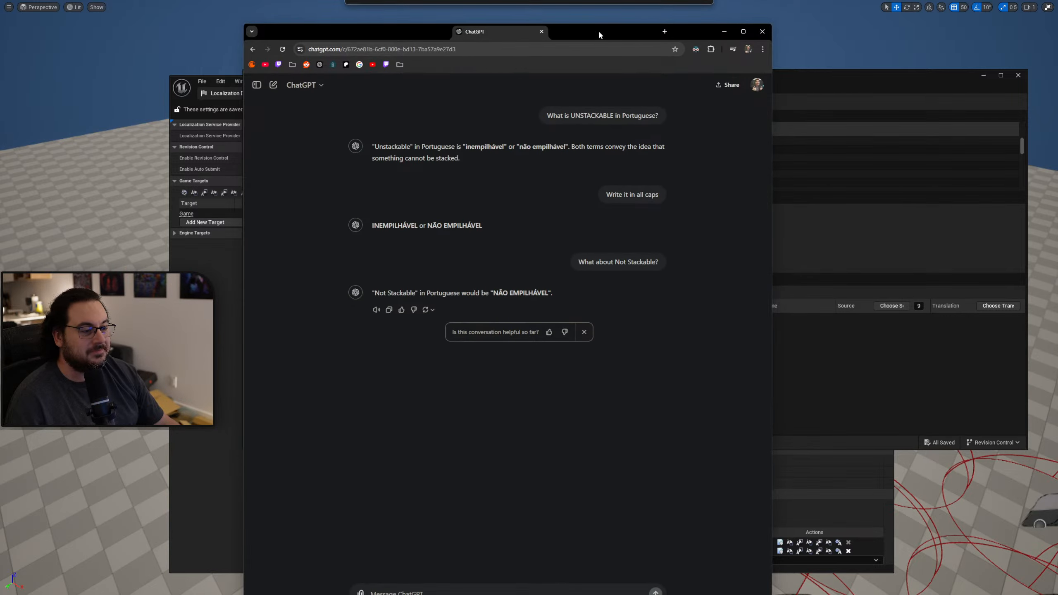
{"action": "double_click", "coordinate": [678, 29]}
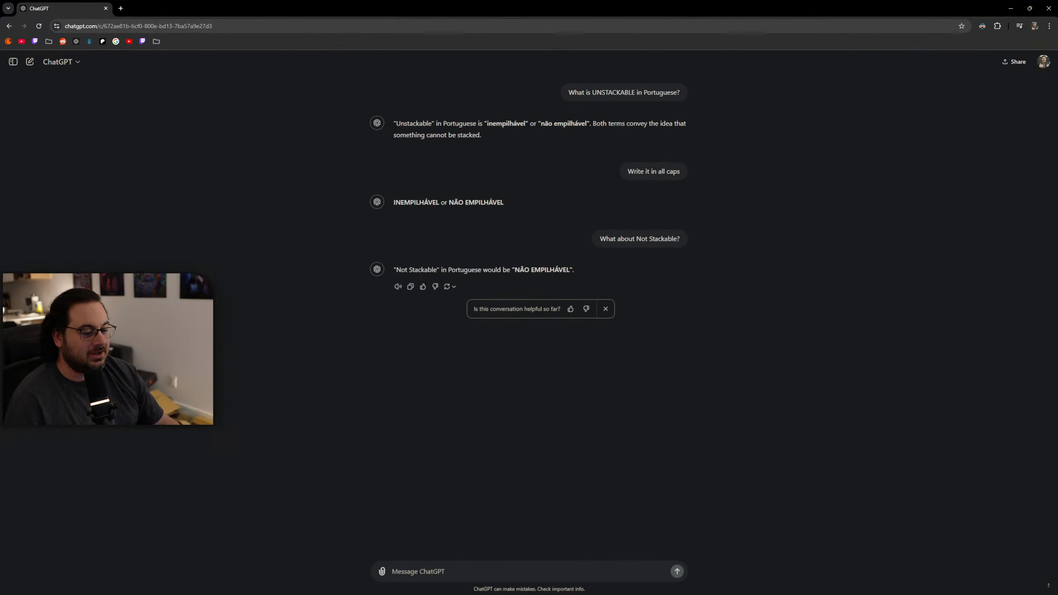
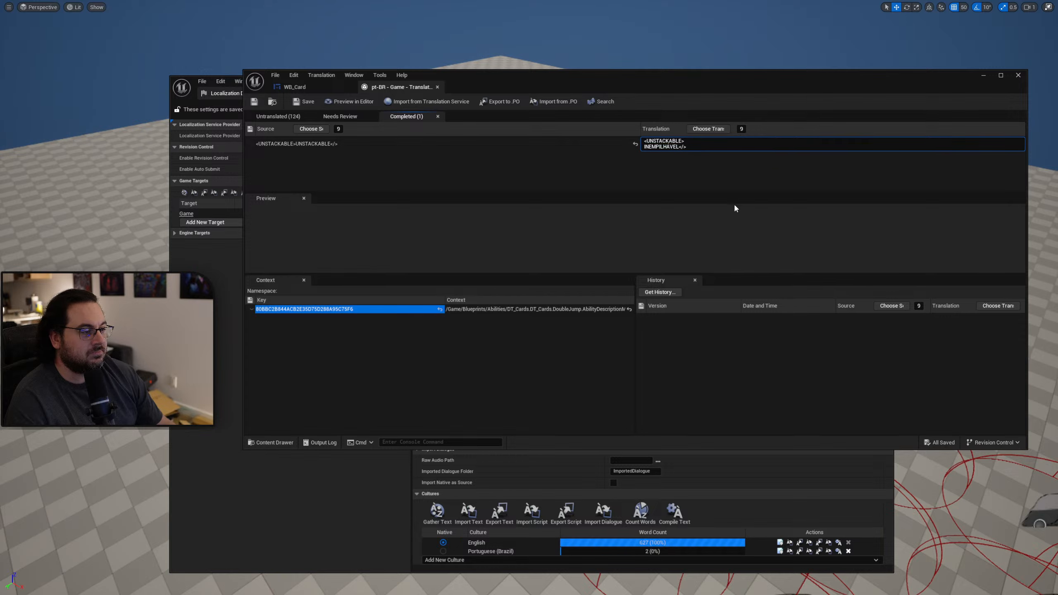
Remove the line break from the unstackable label's Portuguese translation and save the translation archive.
{"action": "key", "text": "BackSpace"}
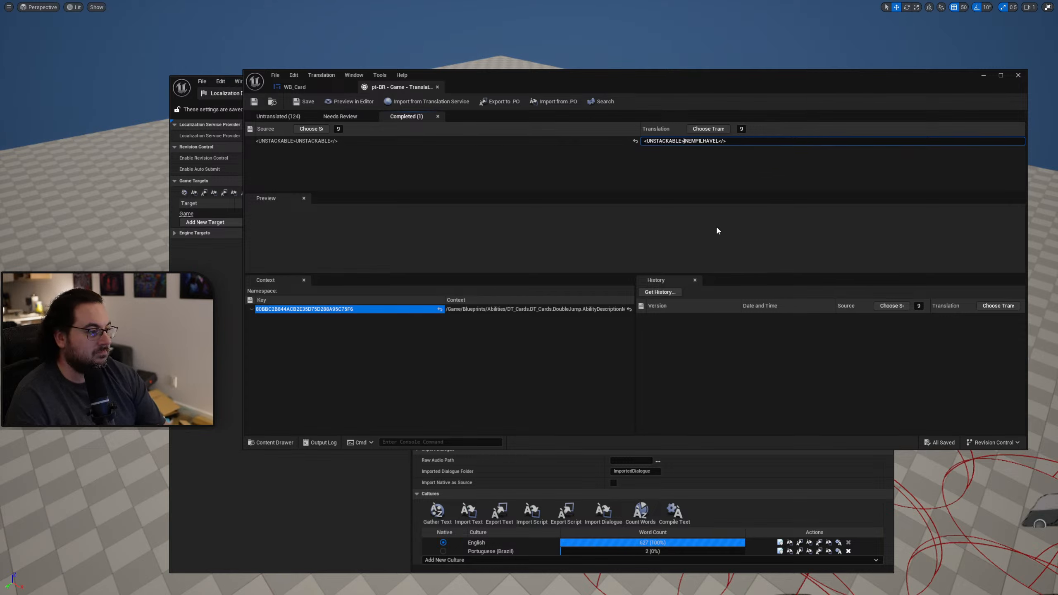
{"action": "key", "text": "ctrl+s"}
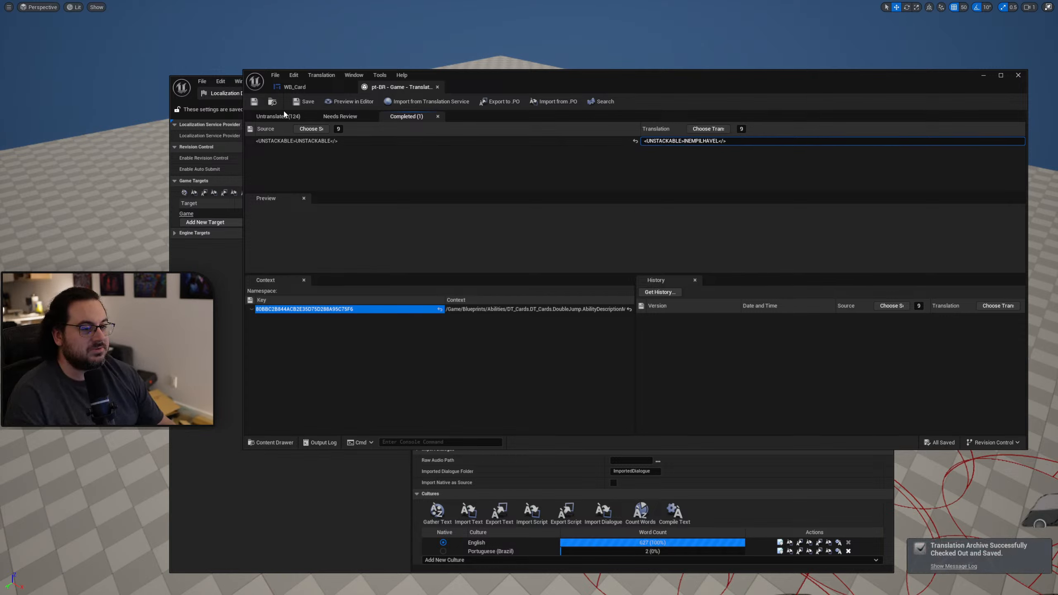
Copy "<var> saltos adicionais no ar." from ChatGPT and enter it as the translation of "<var> additional mid air jumps.".
{"action": "left_click", "coordinate": [284, 116]}
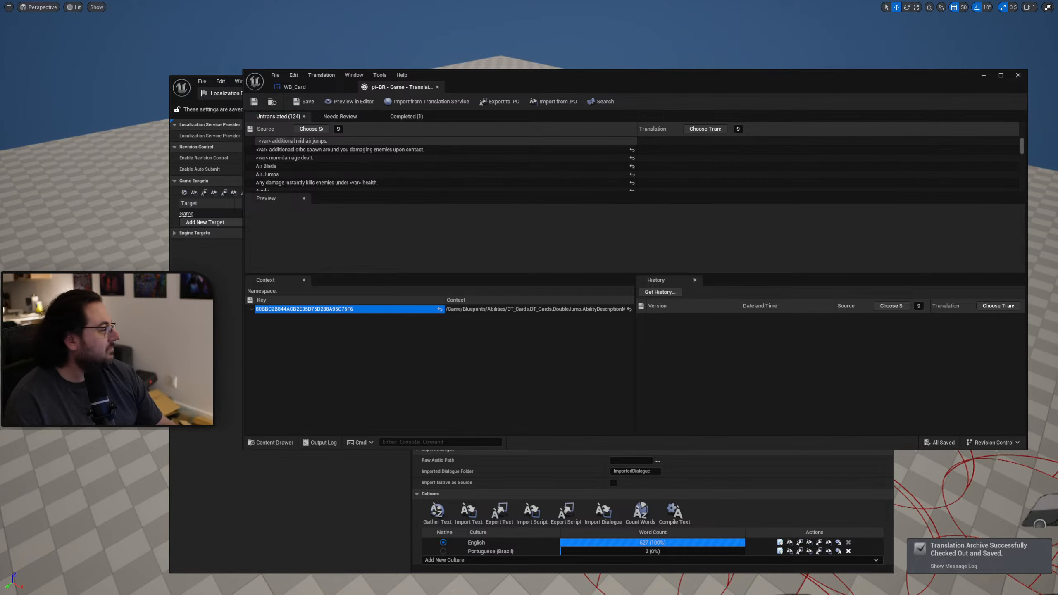
{"action": "key", "text": "alt+Tab"}
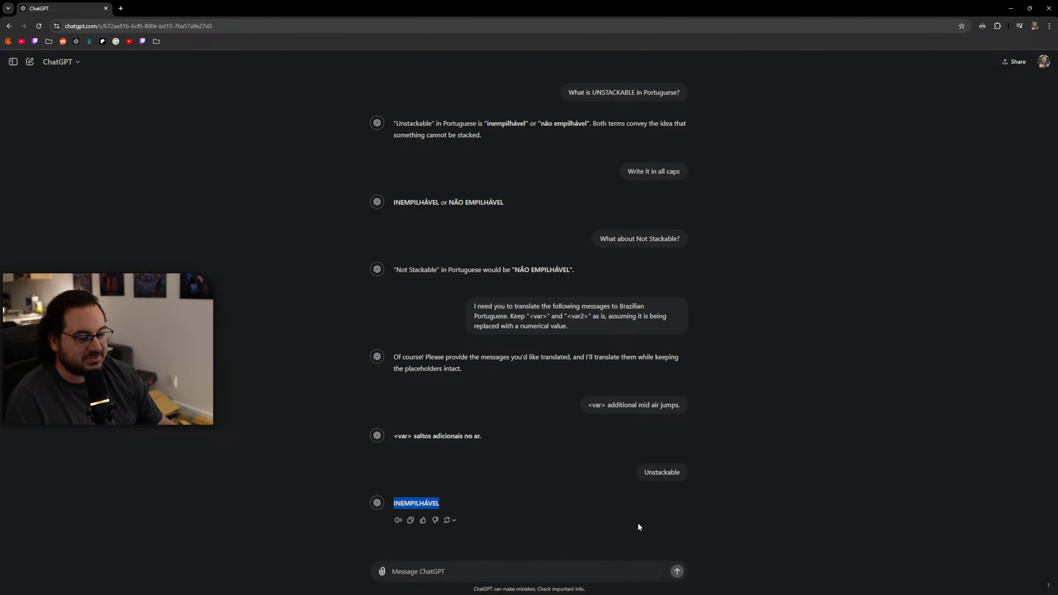
{"action": "left_click_drag", "start_coordinate": [488, 434], "coordinate": [396, 435]}
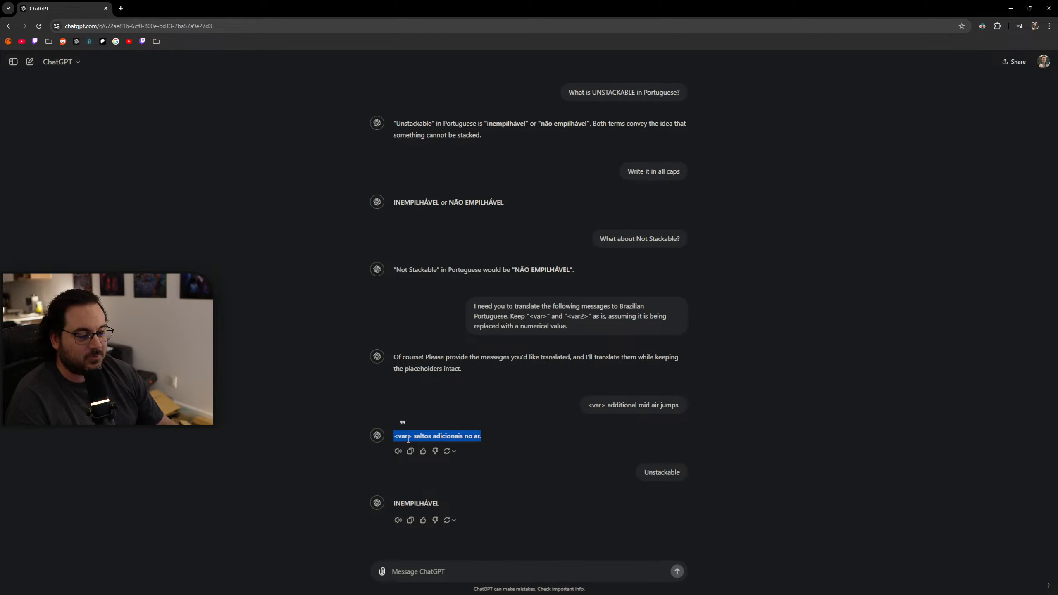
{"action": "key", "text": "alt+Tab"}
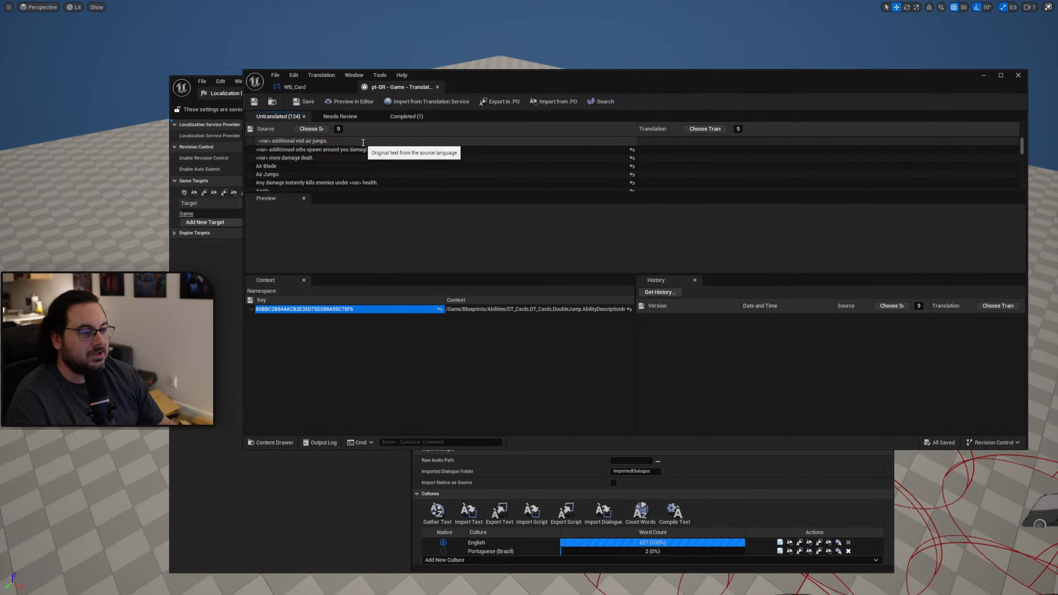
{"action": "double_click", "coordinate": [650, 140]}
{"action": "type", "text": "<var> saltos adicionais no ar."}
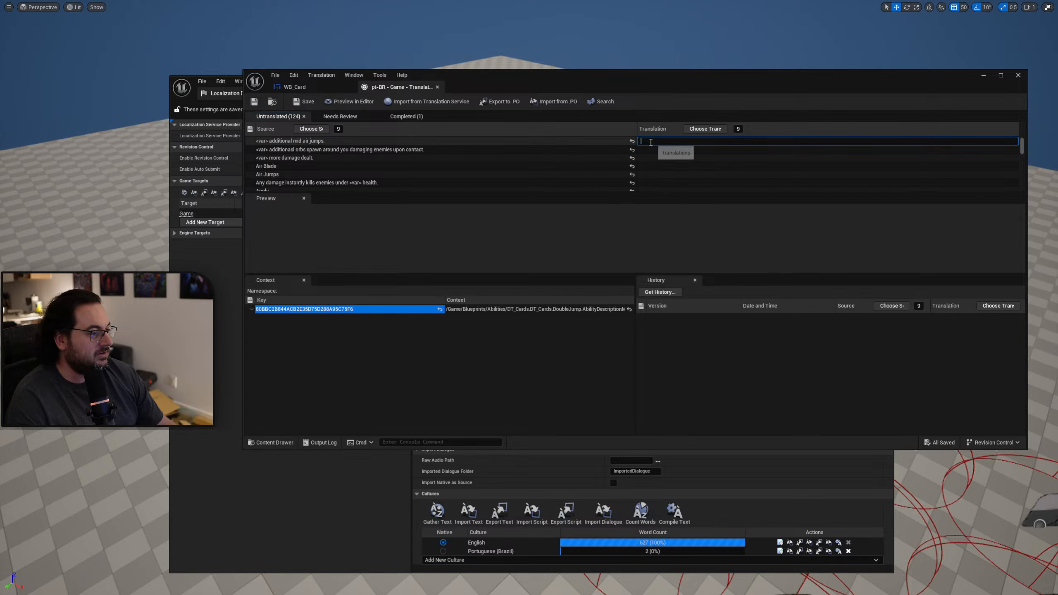
{"action": "key", "text": "Return"}
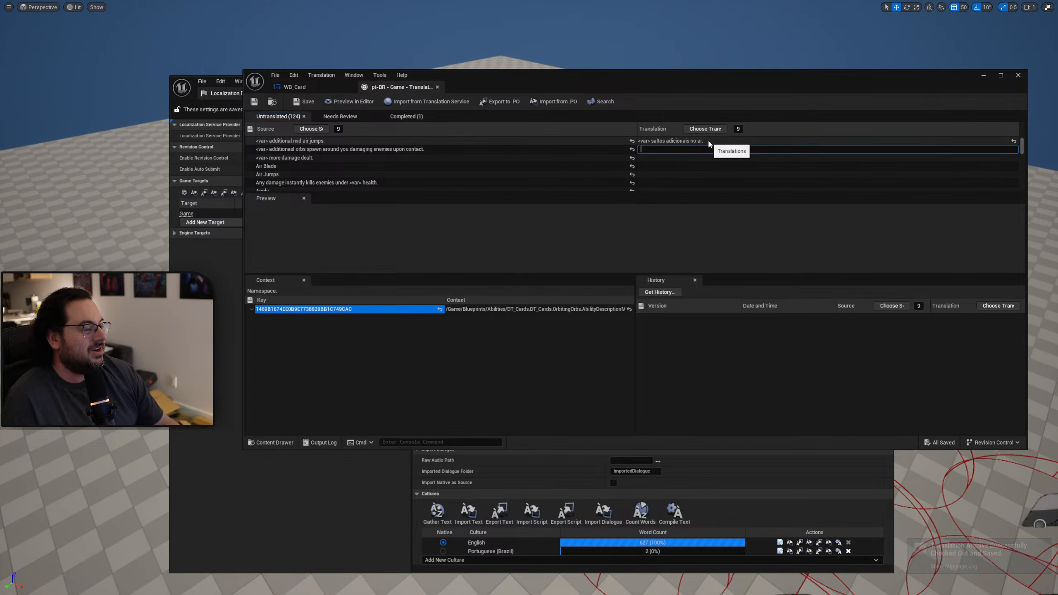
{"action": "left_click_drag", "start_coordinate": [608, 78], "coordinate": [522, 125]}
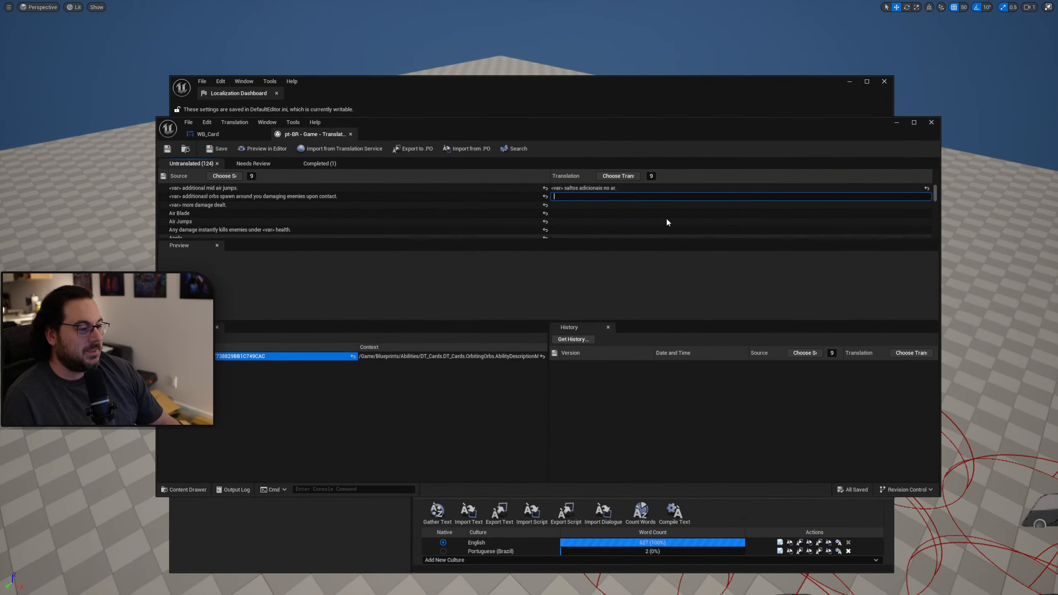
{"action": "left_click", "coordinate": [506, 198]}
{"action": "left_click", "coordinate": [492, 189]}
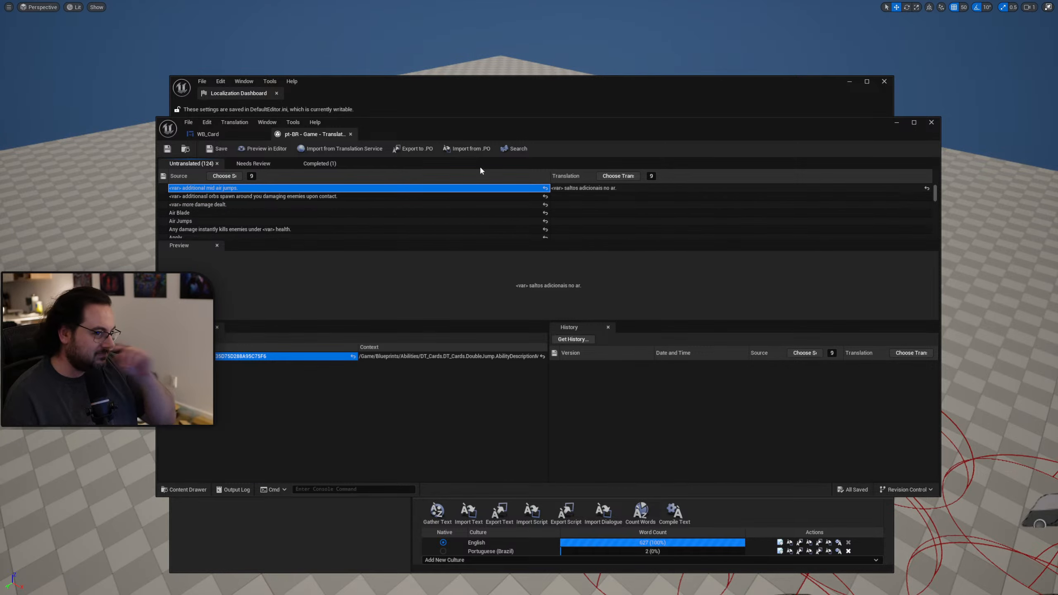
Compile the Game target's text from the Localization Dashboard for all cultures and close the dashboard.
{"action": "left_click_drag", "start_coordinate": [540, 130], "coordinate": [1057, 129]}
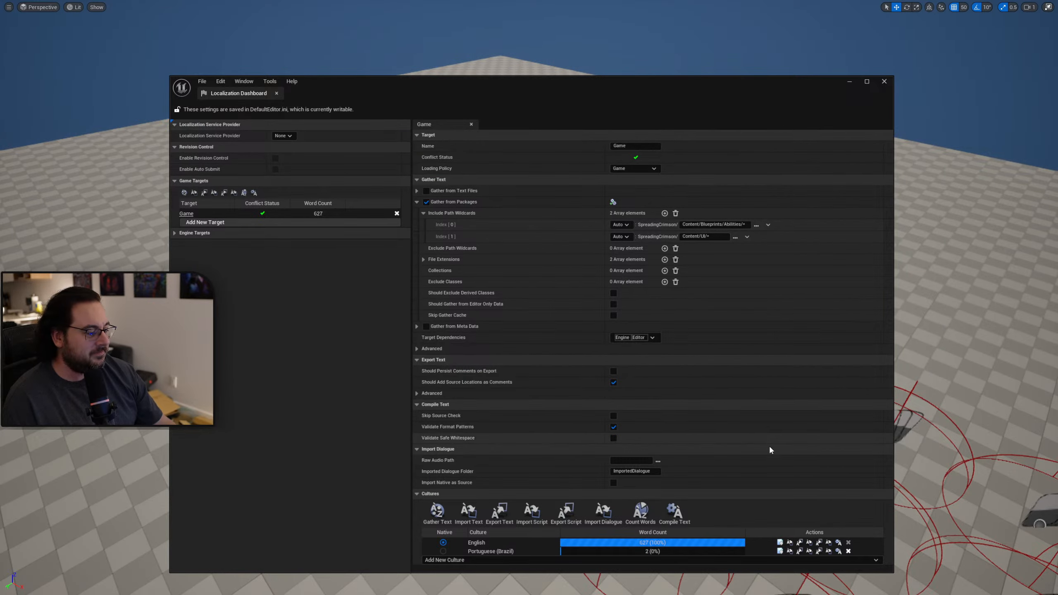
{"action": "left_click_drag", "start_coordinate": [720, 94], "coordinate": [712, 68]}
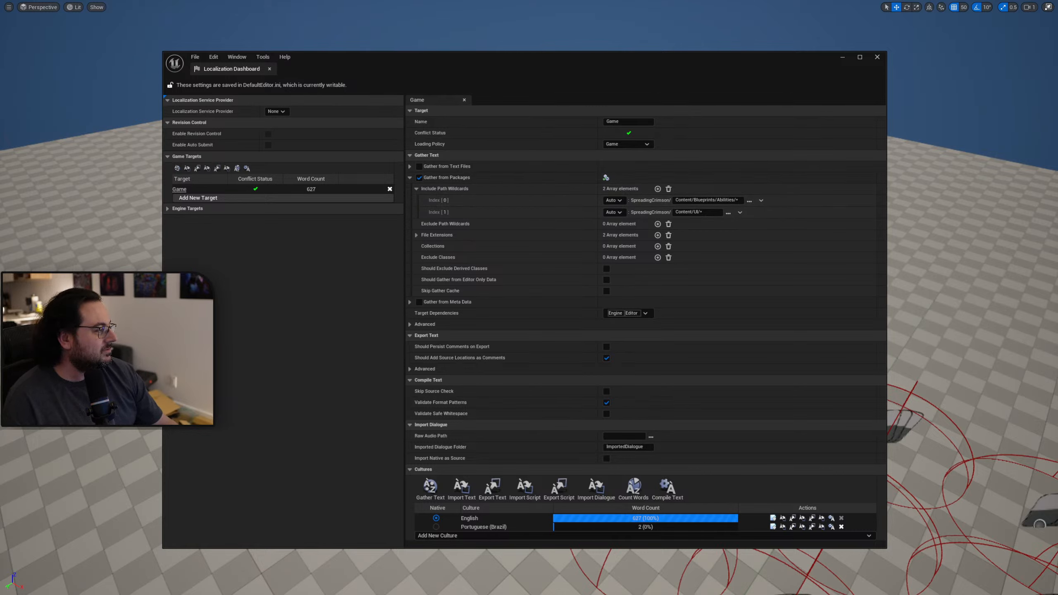
{"action": "left_click", "coordinate": [667, 488]}
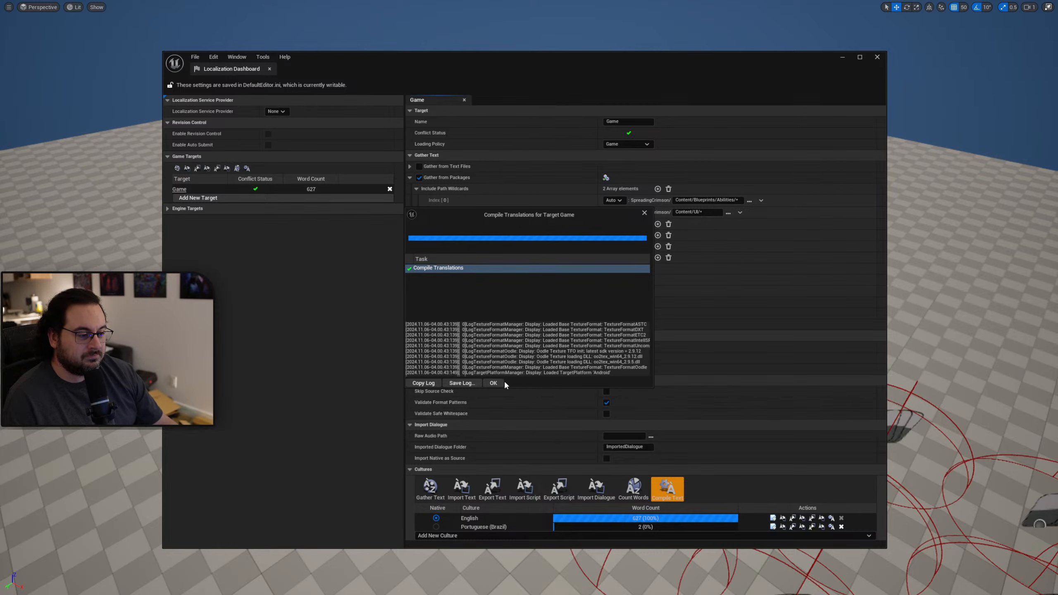
{"action": "left_click", "coordinate": [493, 383]}
{"action": "left_click", "coordinate": [877, 57]}
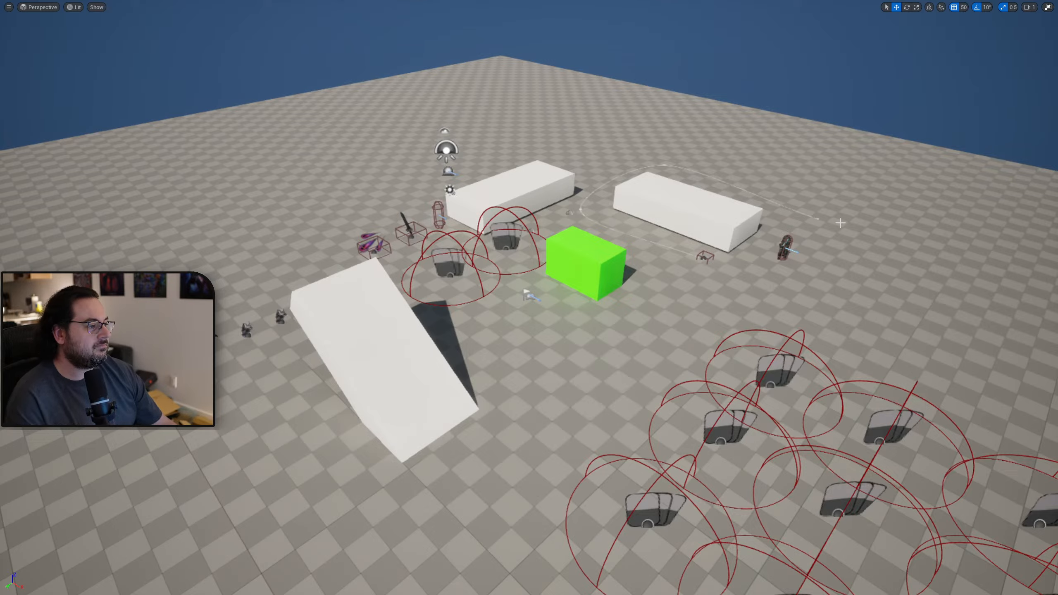
Play the level, check the Air Jumps description and unstackable labels across the card collection, and end the session.
{"action": "key", "text": "alt+p"}
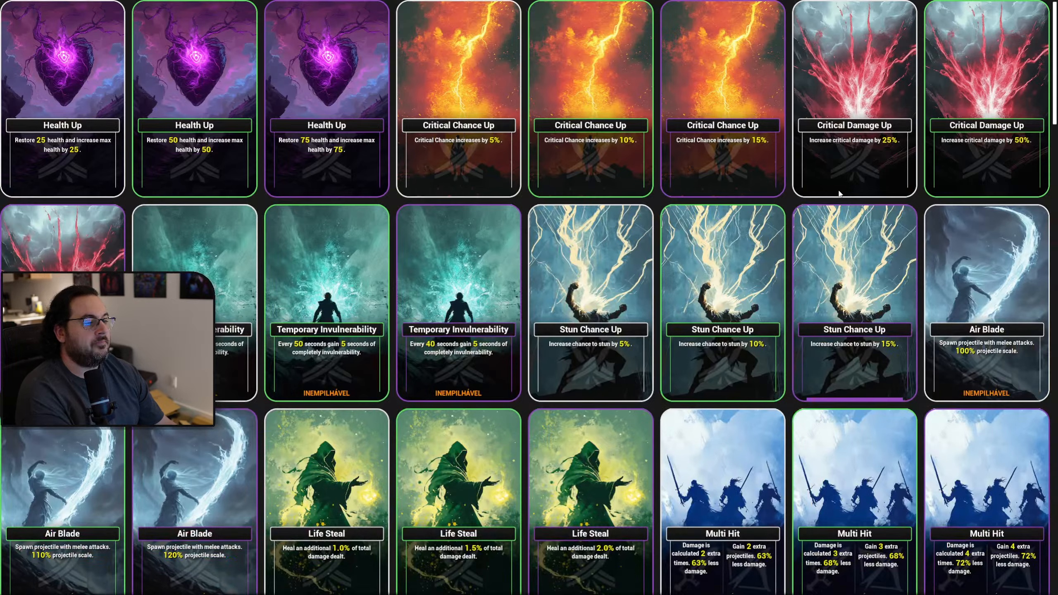
{"action": "scroll", "coordinate": [1037, 416], "scroll_direction": "down", "scroll_amount": 20}
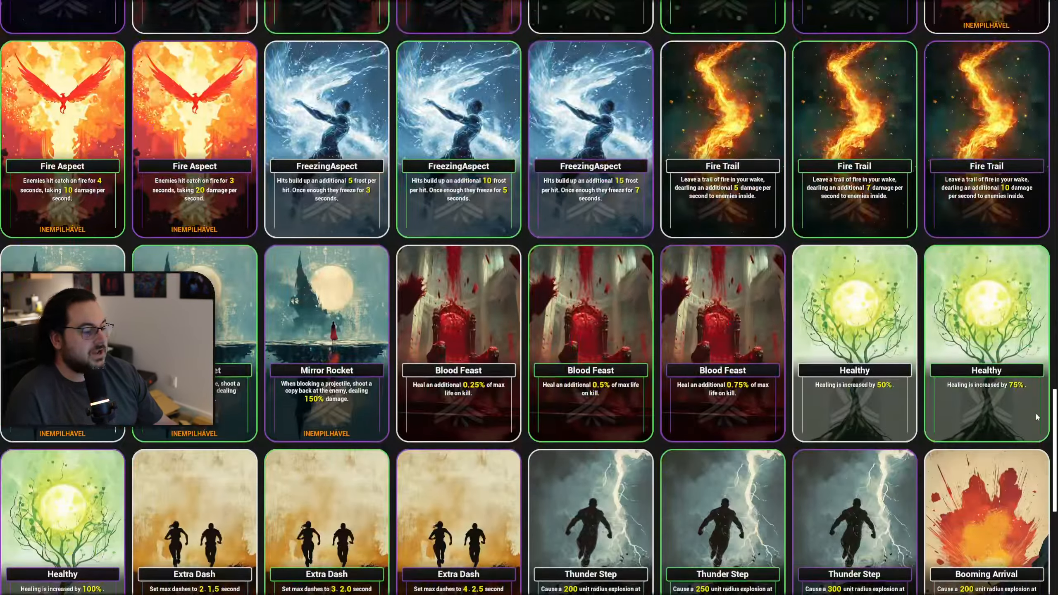
{"action": "scroll", "coordinate": [1038, 417], "scroll_direction": "down", "scroll_amount": 8}
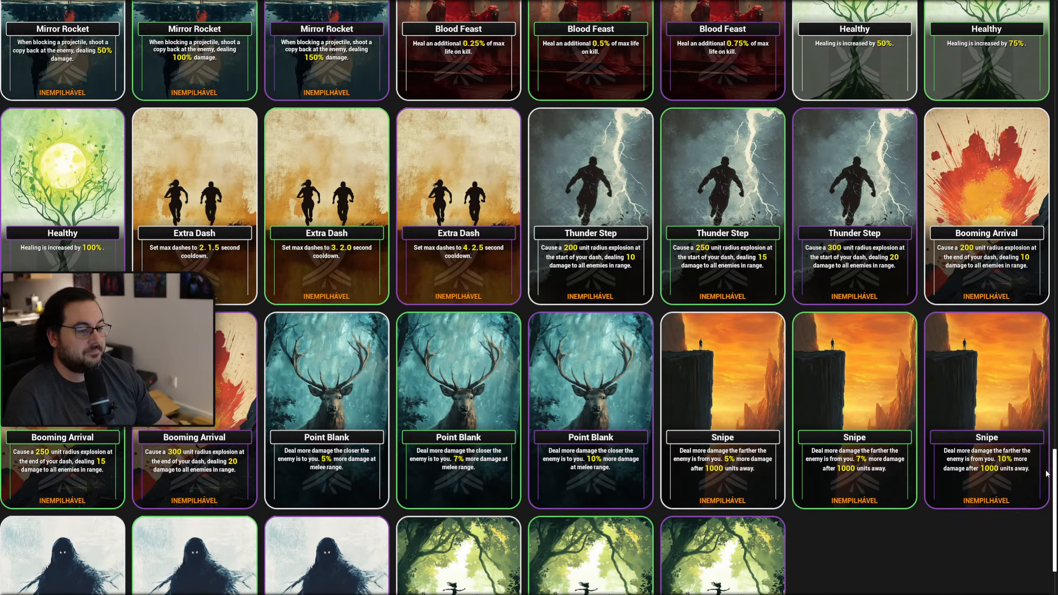
{"action": "scroll", "coordinate": [1046, 473], "scroll_direction": "down", "scroll_amount": 1}
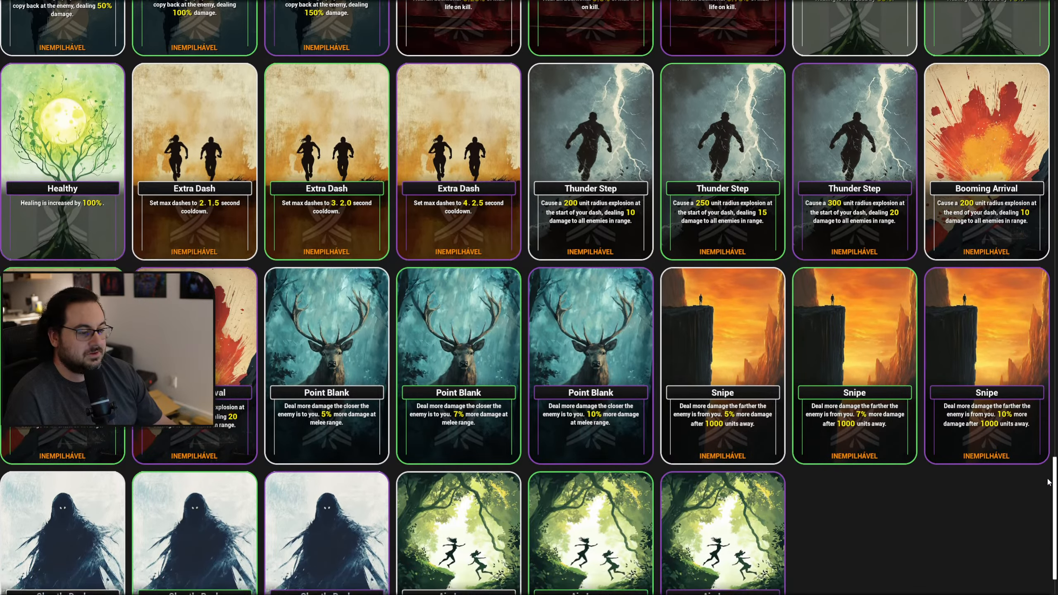
{"action": "scroll", "coordinate": [1048, 482], "scroll_direction": "down", "scroll_amount": 4}
{"action": "scroll", "coordinate": [1048, 492], "scroll_direction": "up", "scroll_amount": 3}
{"action": "scroll", "coordinate": [1046, 500], "scroll_direction": "down", "scroll_amount": 2}
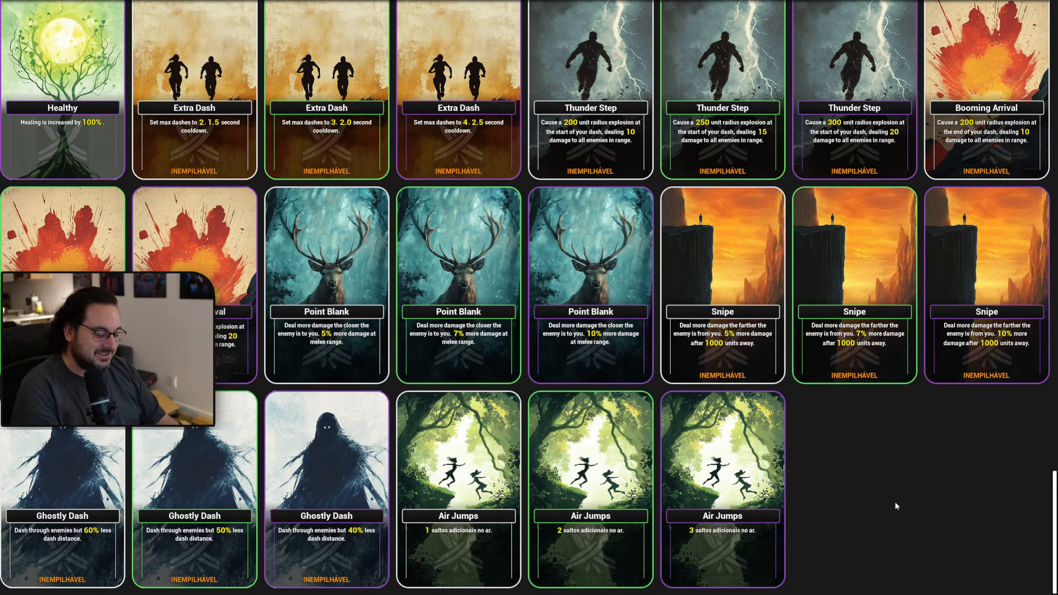
{"action": "key", "text": "Escape"}
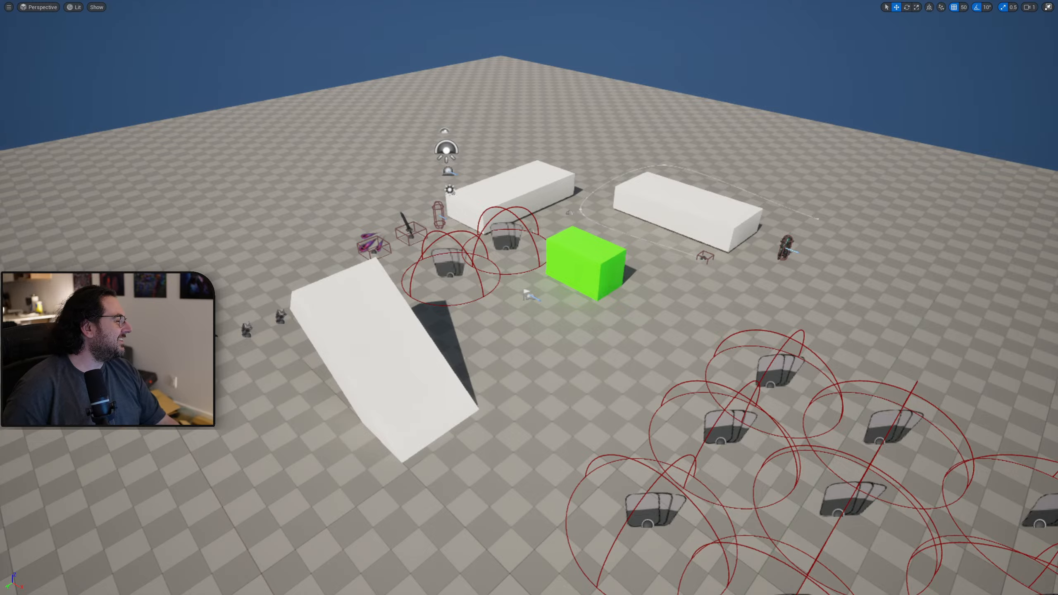
Check the completed translations, and dock the pt-BR translation editor with the Localization Dashboard in one maximized window.
{"action": "left_click_drag", "start_coordinate": [1057, 215], "coordinate": [408, 8]}
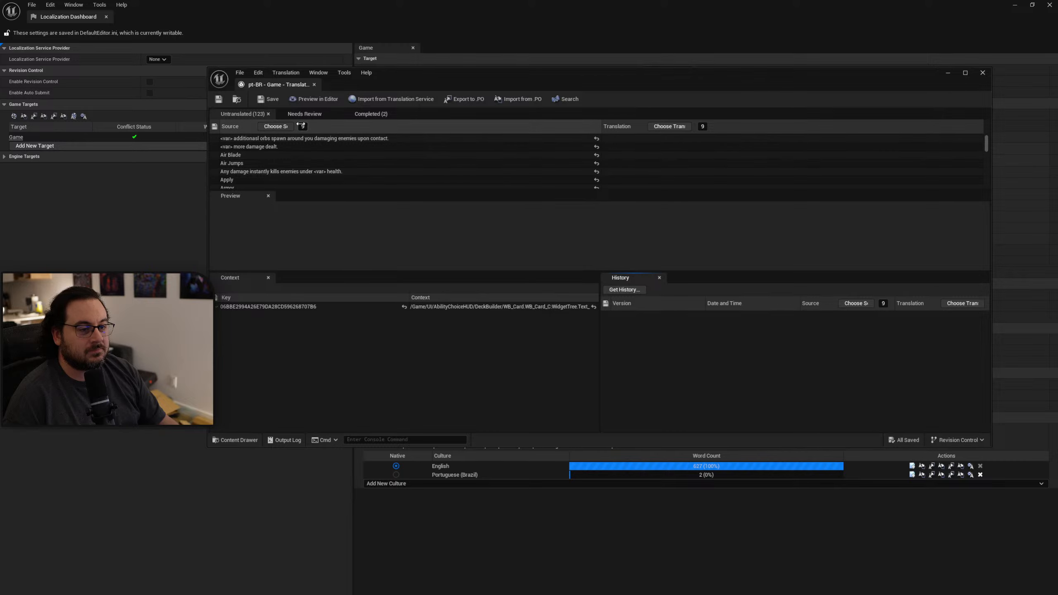
{"action": "left_click", "coordinate": [374, 114]}
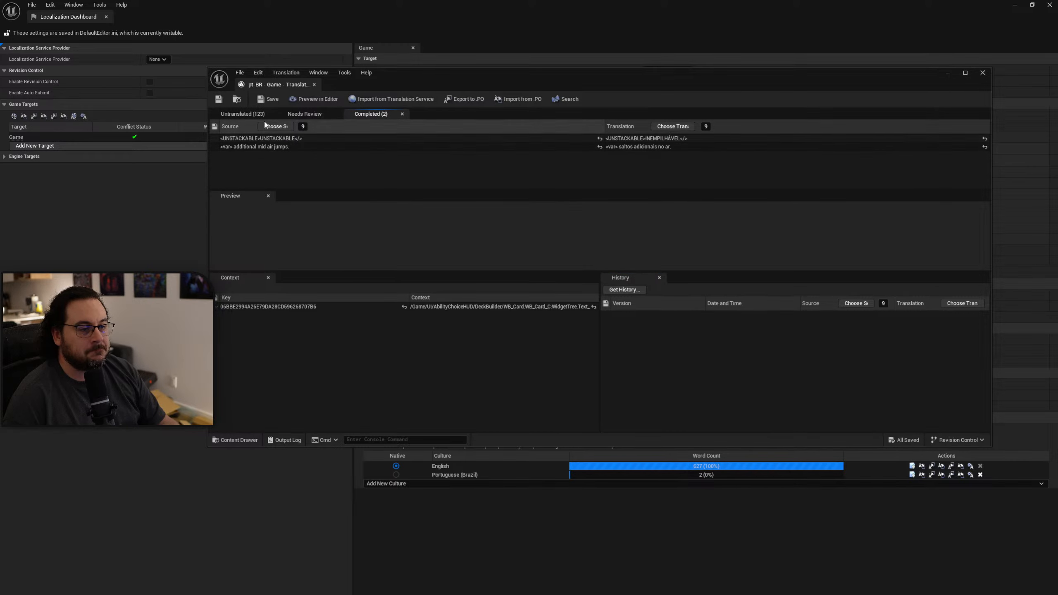
{"action": "left_click", "coordinate": [243, 113]}
{"action": "left_click_drag", "start_coordinate": [252, 85], "coordinate": [154, 17]}
{"action": "left_click", "coordinate": [72, 16]}
{"action": "left_click", "coordinate": [155, 17]}
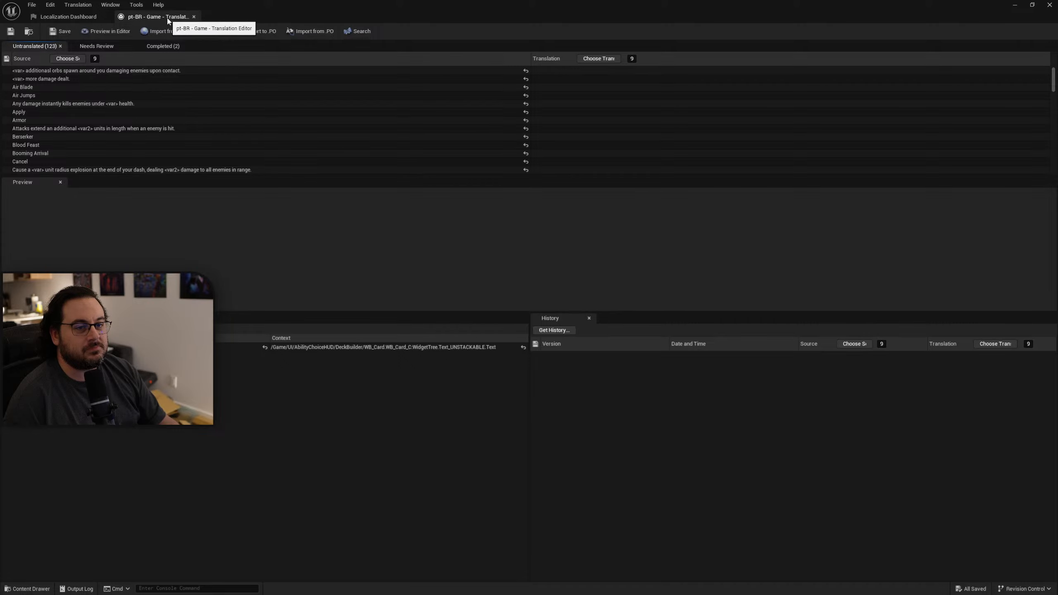
{"action": "left_click_drag", "start_coordinate": [305, 17], "coordinate": [331, 126]}
{"action": "double_click", "coordinate": [331, 126]}
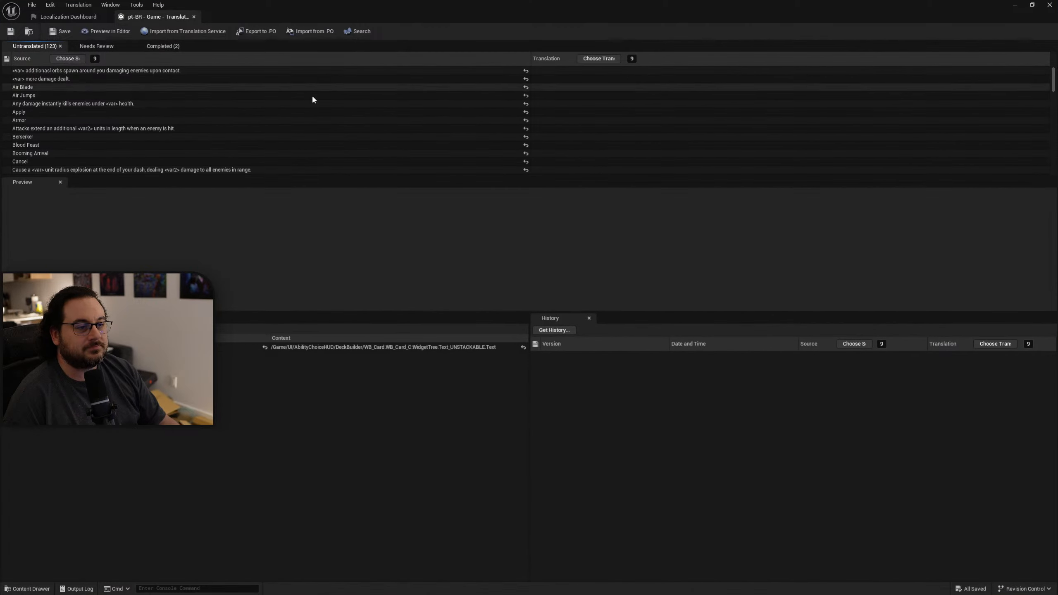
Have ChatGPT translate the untranslated "<var> additionasl orbs spawn around you damaging enemies upon contact." entry, and select its Portuguese reply.
{"action": "left_click", "coordinate": [110, 71]}
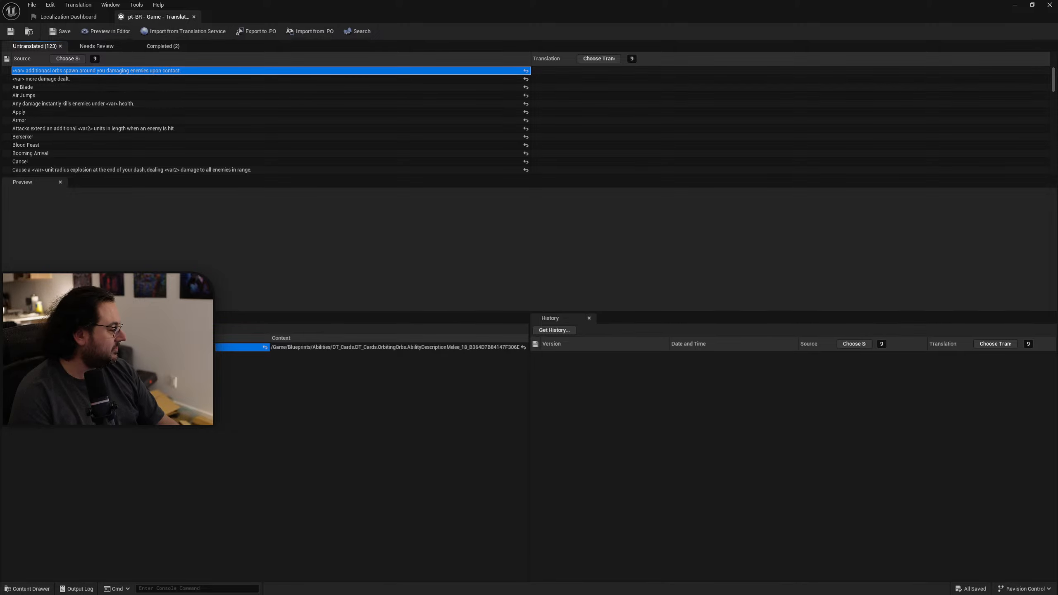
{"action": "key", "text": "alt+Tab"}
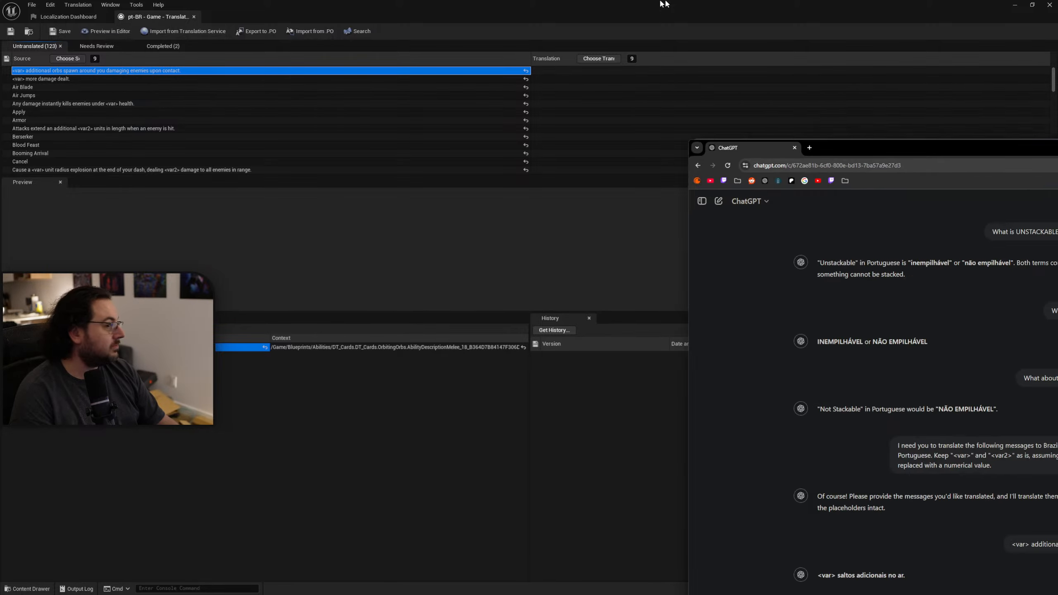
{"action": "left_click", "coordinate": [526, 569]}
{"action": "type", "text": "<var> additionasl orbs spawn around you damaging enemies upon contact."}
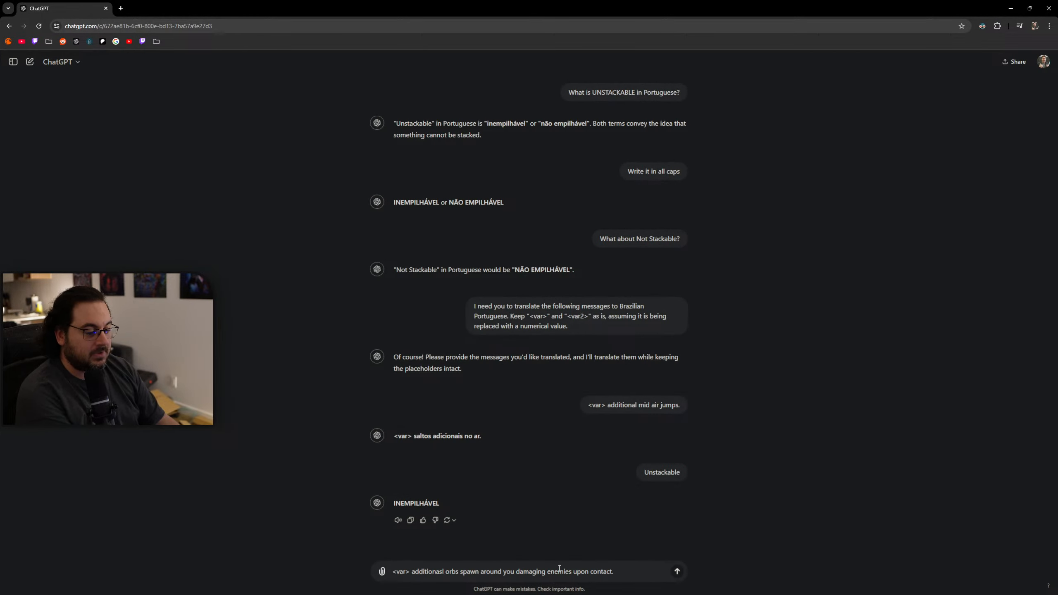
{"action": "key", "text": "Return"}
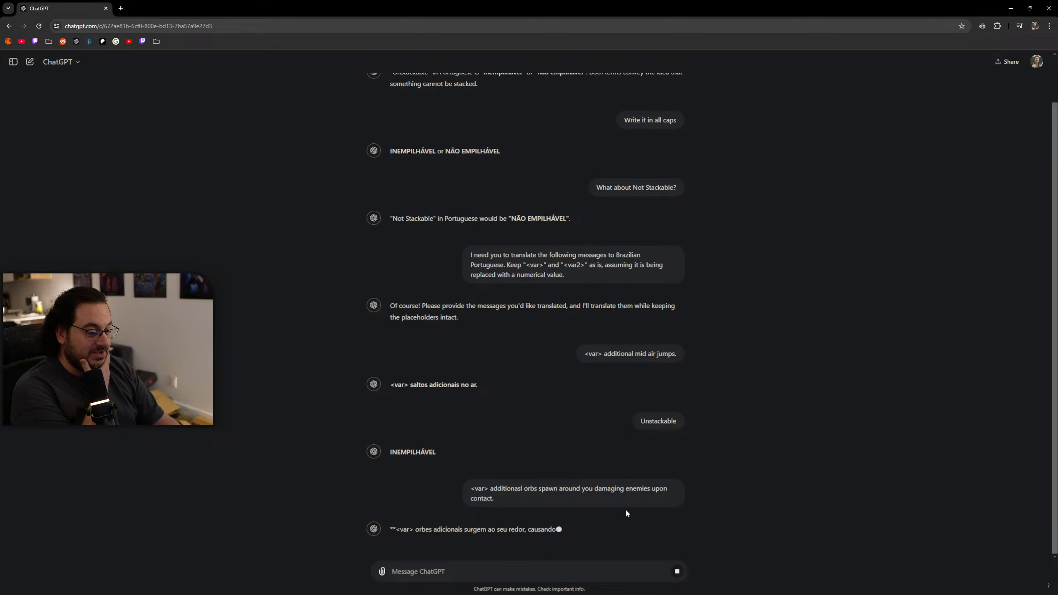
{"action": "left_click_drag", "start_coordinate": [648, 509], "coordinate": [401, 513]}
Try to tile the translation editor and the ChatGPT browser window side by side over the level editor.
{"action": "left_click_drag", "start_coordinate": [319, 10], "coordinate": [629, 168]}
{"action": "left_click", "coordinate": [674, 22]}
{"action": "left_click_drag", "start_coordinate": [675, 21], "coordinate": [4, 267]}
{"action": "key", "text": "alt+Tab"}
{"action": "left_click_drag", "start_coordinate": [746, 177], "coordinate": [1056, 204]}
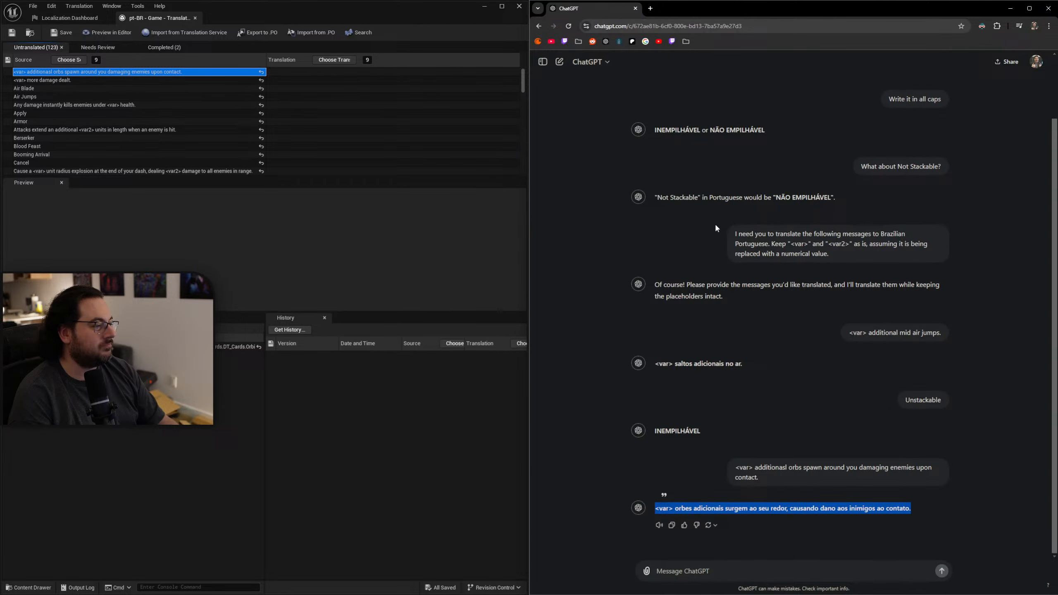
{"action": "left_click", "coordinate": [410, 261]}
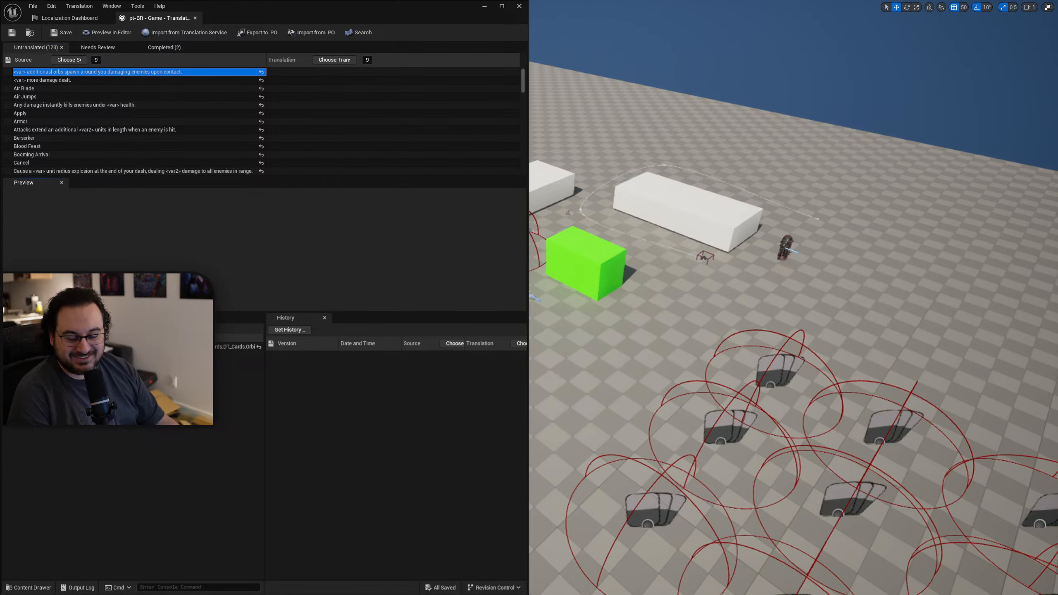
{"action": "key", "text": "alt+Tab"}
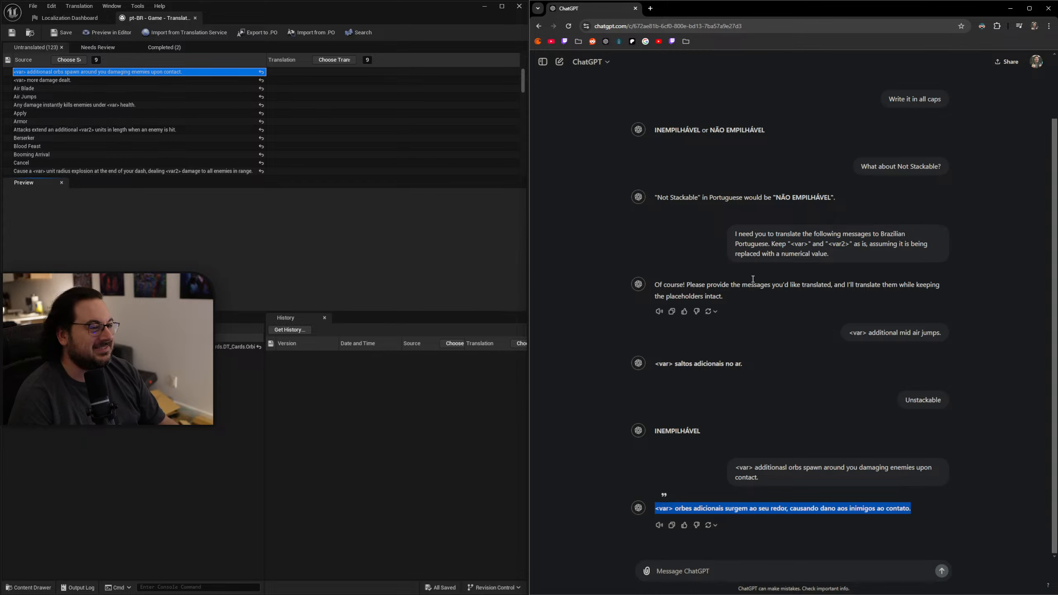
Take the level editor out of fullscreen and off this screen, and tile the translation editor and ChatGPT browser side by side.
{"action": "left_click_drag", "start_coordinate": [806, 12], "coordinate": [1057, 17]}
{"action": "left_click_drag", "start_coordinate": [318, 33], "coordinate": [267, 2]}
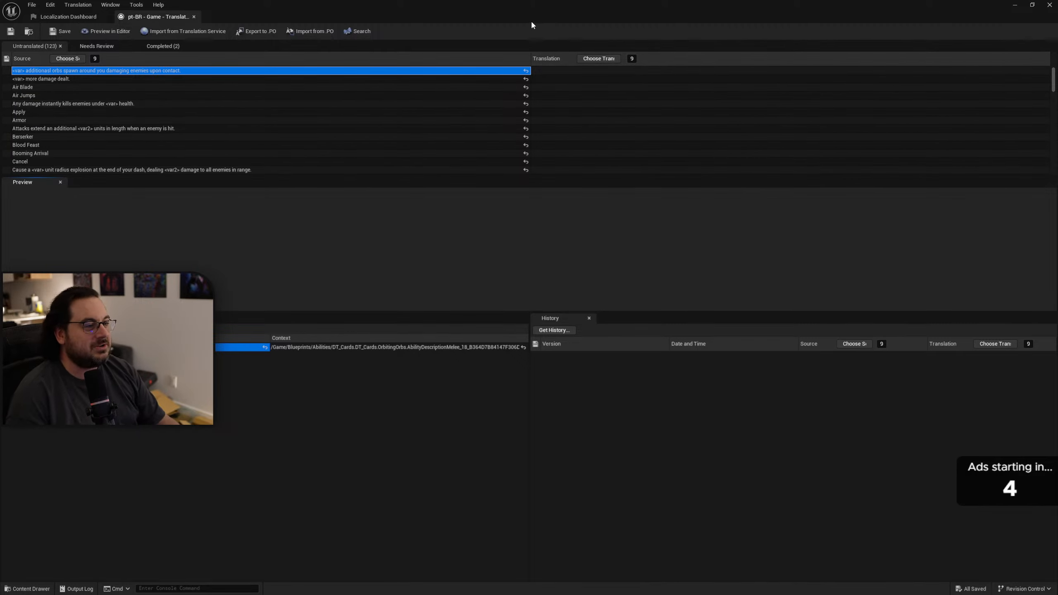
{"action": "left_click_drag", "start_coordinate": [531, 20], "coordinate": [386, 182]}
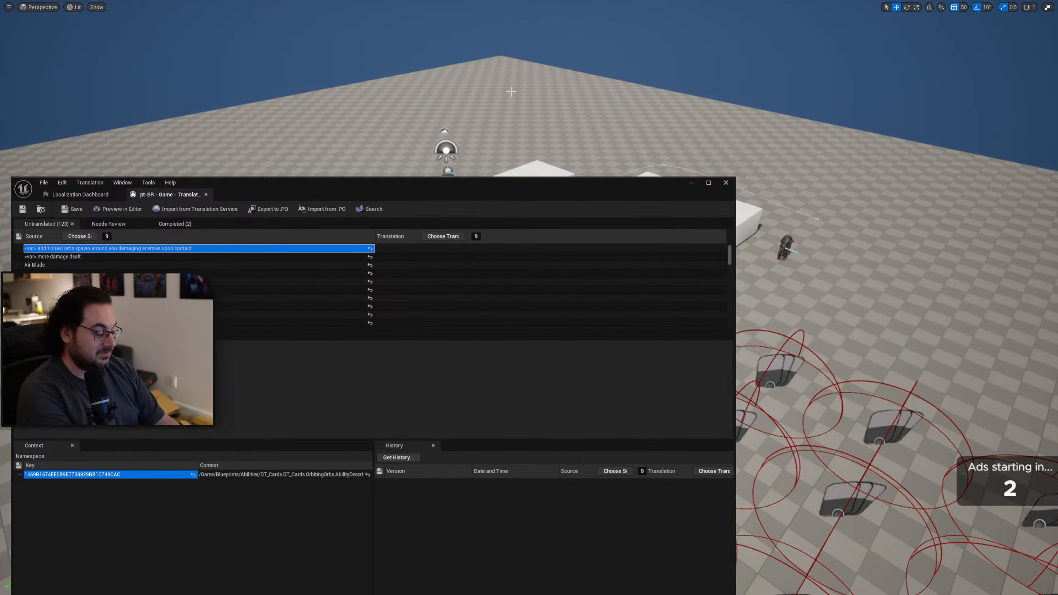
{"action": "key", "text": "F11"}
{"action": "left_click_drag", "start_coordinate": [622, 4], "coordinate": [1057, 266]}
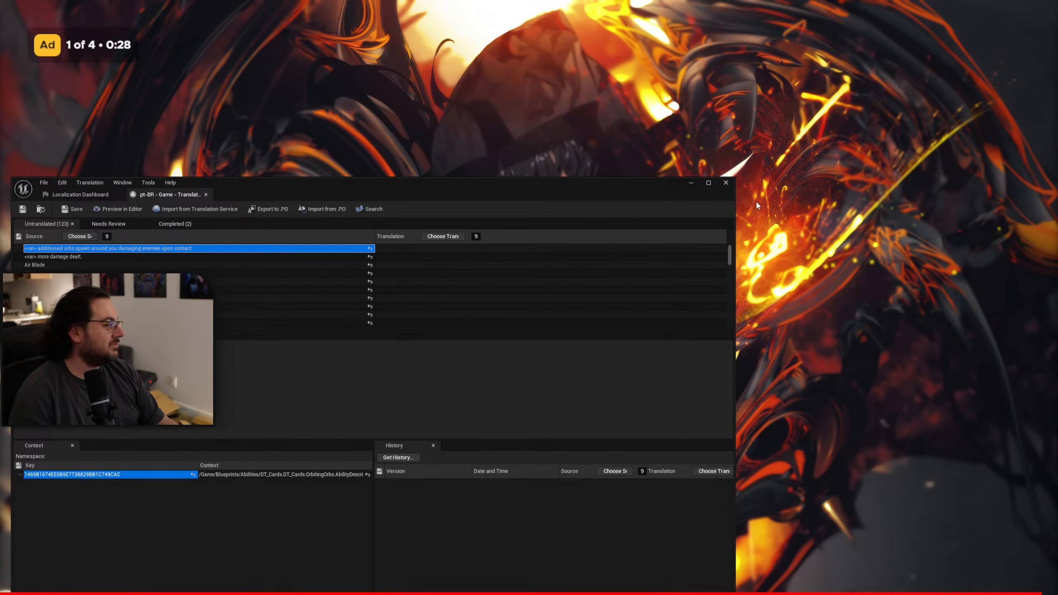
{"action": "left_click_drag", "start_coordinate": [524, 188], "coordinate": [18, 181]}
{"action": "left_click_drag", "start_coordinate": [1057, 152], "coordinate": [1037, 159]}
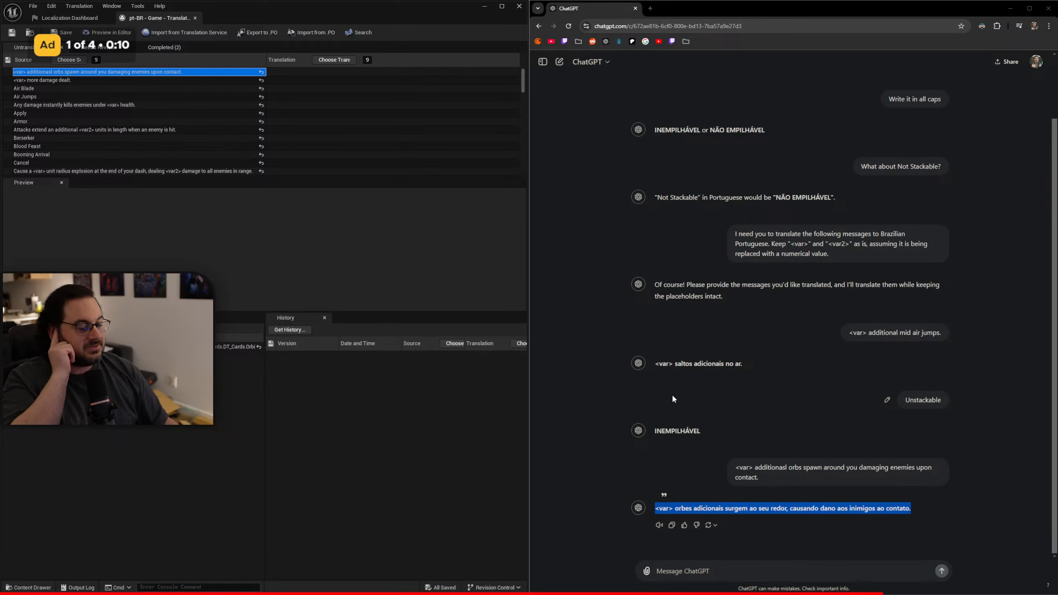
Bring the level editor back onto this screen, run the game fullscreen to view the card collection, and stop the play session.
{"action": "left_click", "coordinate": [778, 423]}
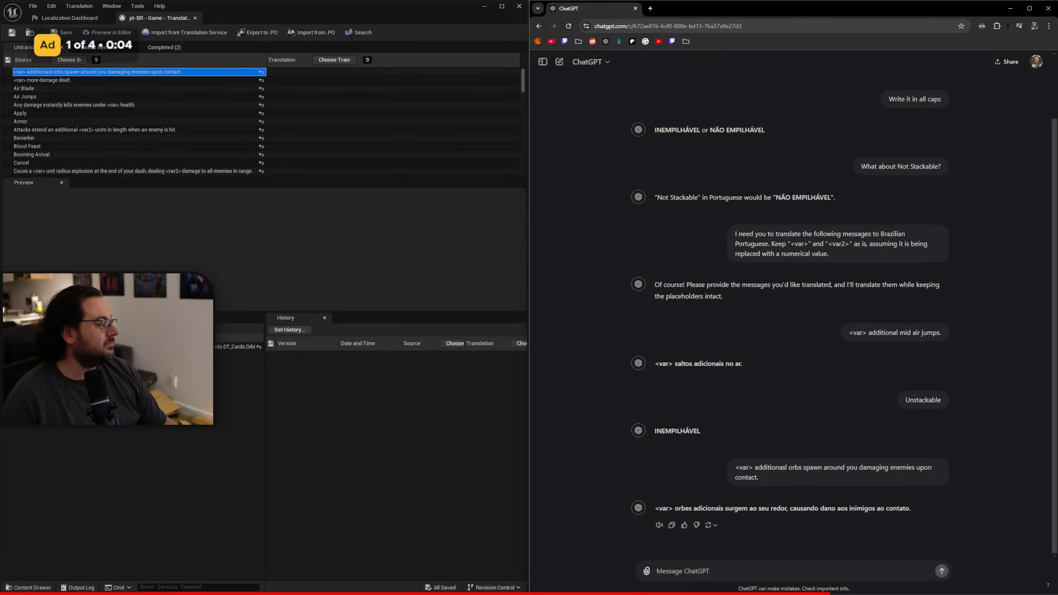
{"action": "left_click_drag", "start_coordinate": [1057, 58], "coordinate": [562, 2]}
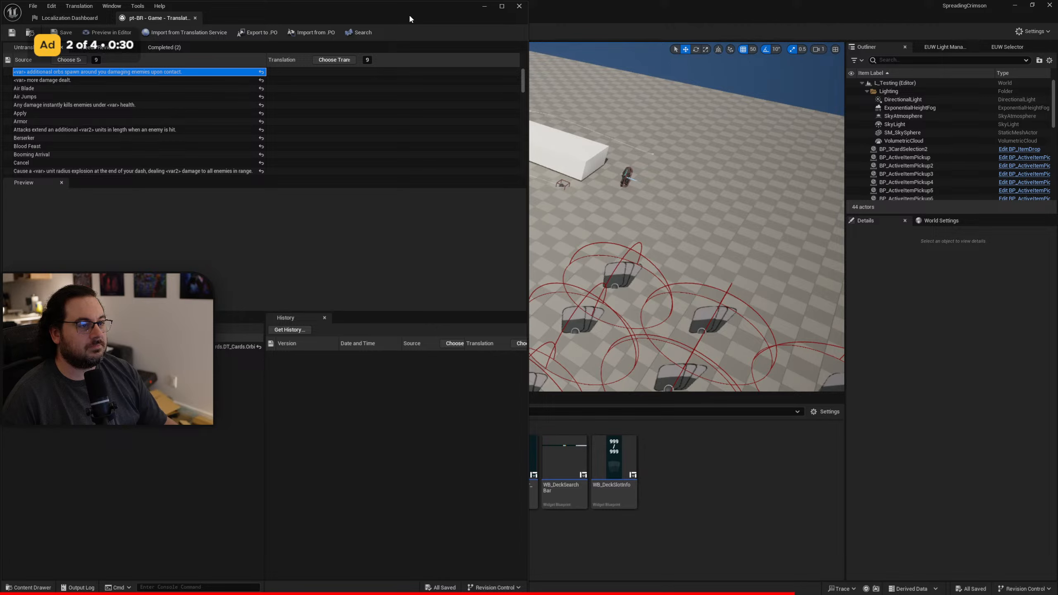
{"action": "left_click_drag", "start_coordinate": [408, 14], "coordinate": [536, 487]}
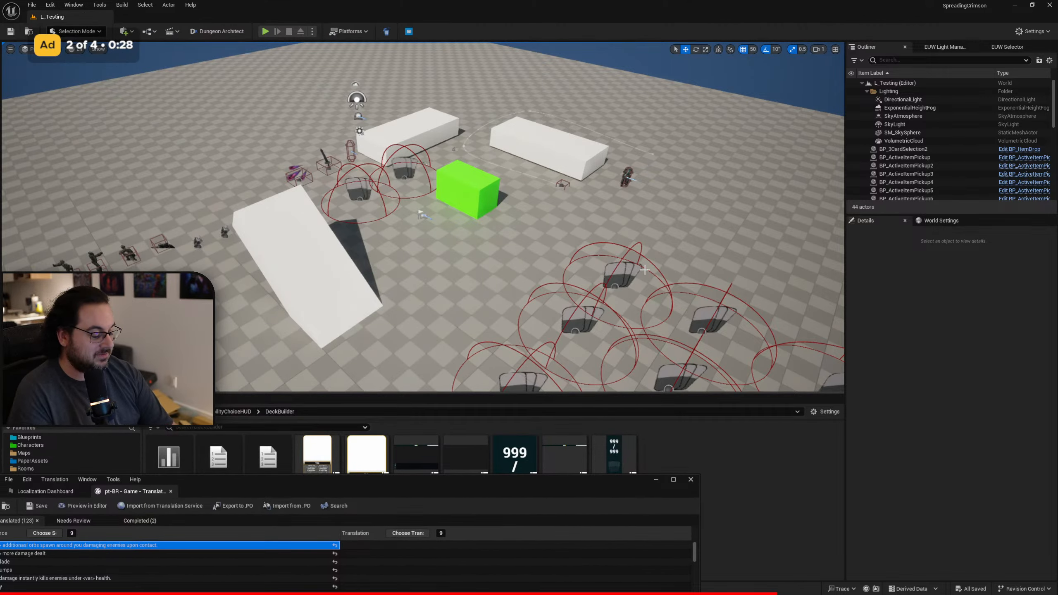
{"action": "key", "text": "F11"}
{"action": "key", "text": "alt+p"}
{"action": "key", "text": "Tab"}
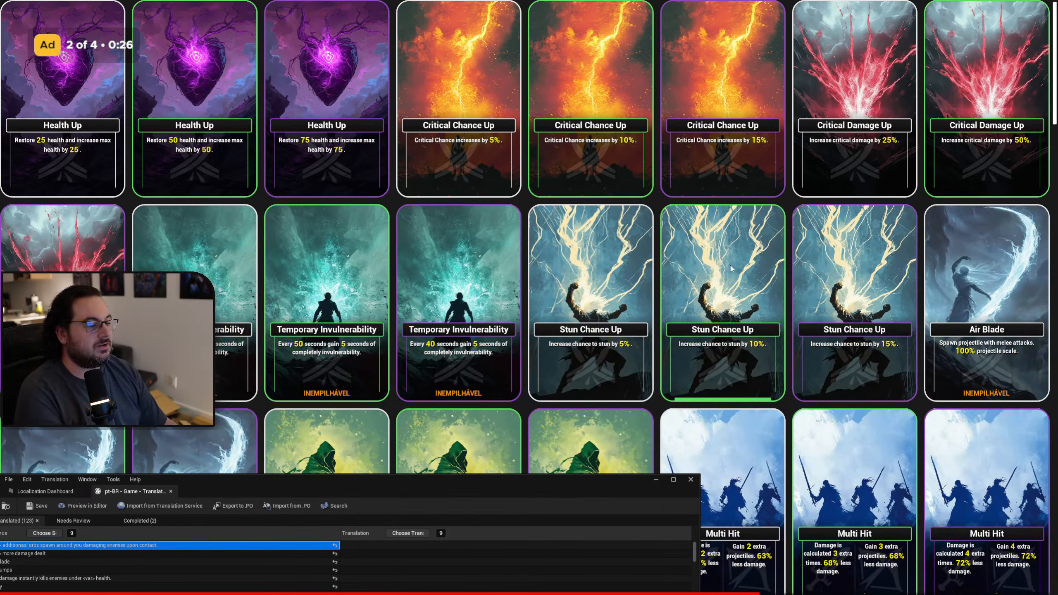
{"action": "scroll", "coordinate": [731, 268], "scroll_direction": "down", "scroll_amount": 10}
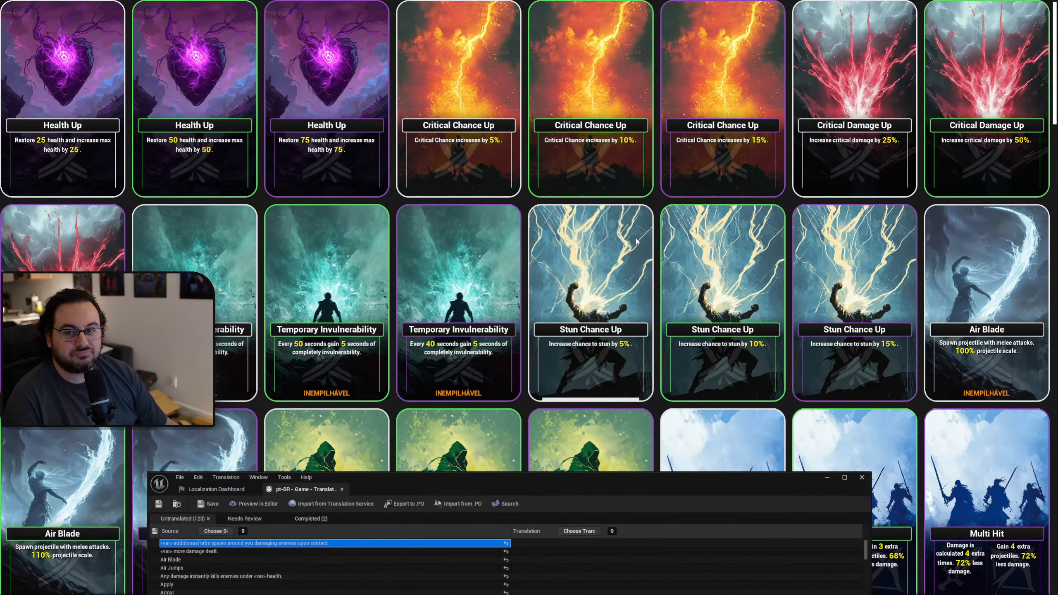
{"action": "key", "text": "Escape"}
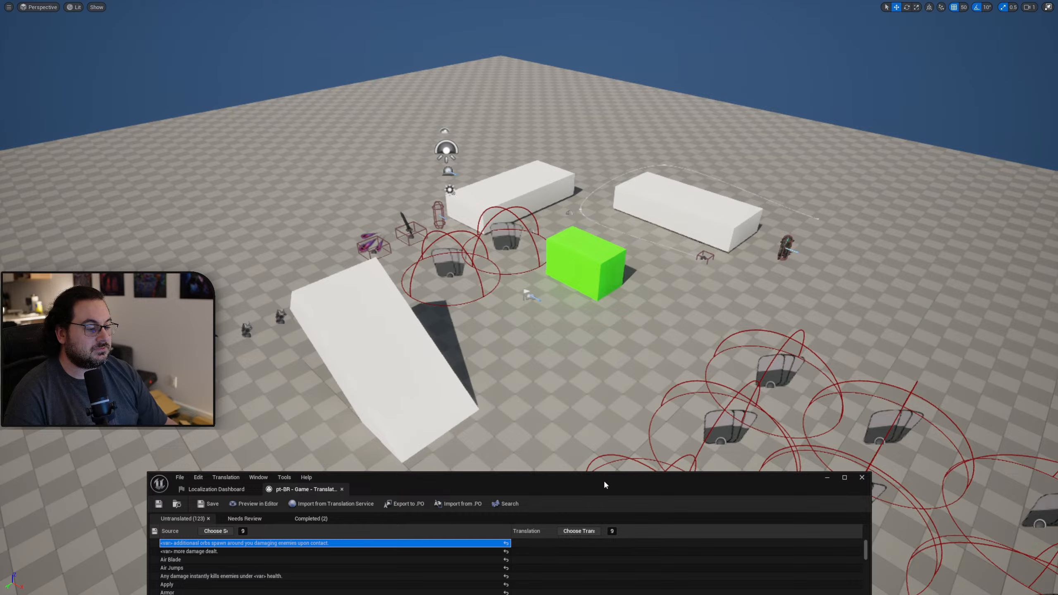
Take the level editor out of fullscreen and off this screen, and tile the translation editor beside the ChatGPT browser window again.
{"action": "left_click_drag", "start_coordinate": [605, 482], "coordinate": [404, 224]}
{"action": "left_click", "coordinate": [678, 90]}
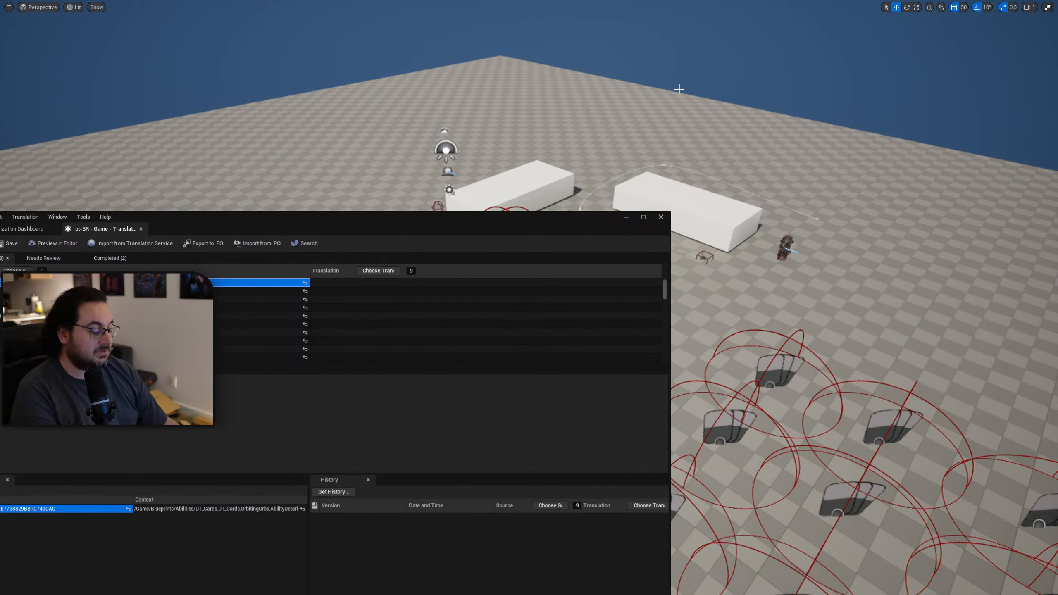
{"action": "key", "text": "F11"}
{"action": "left_click_drag", "start_coordinate": [602, 10], "coordinate": [604, 0]}
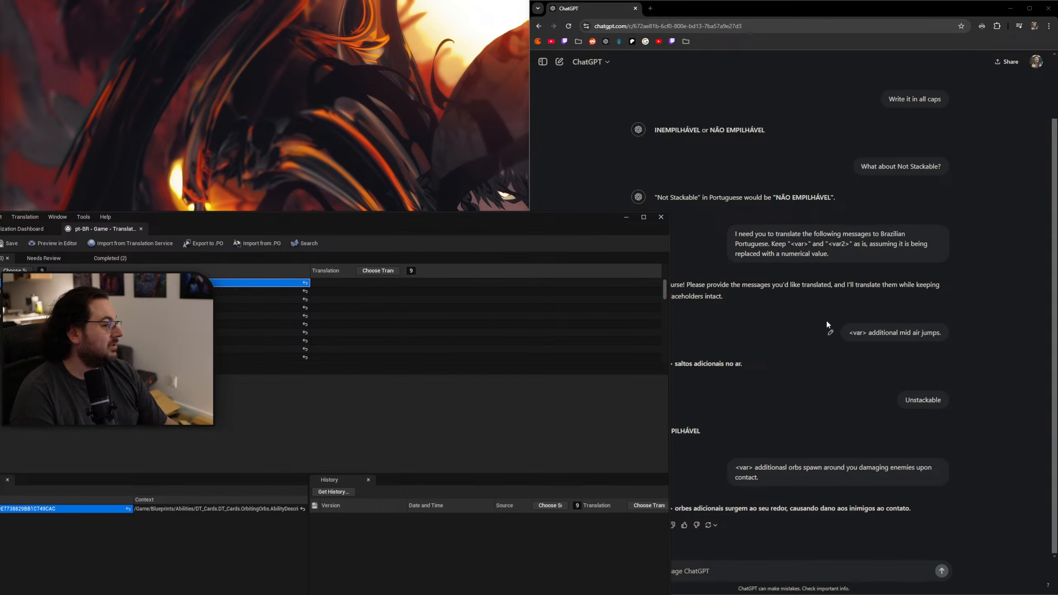
{"action": "left_click_drag", "start_coordinate": [325, 221], "coordinate": [23, 174]}
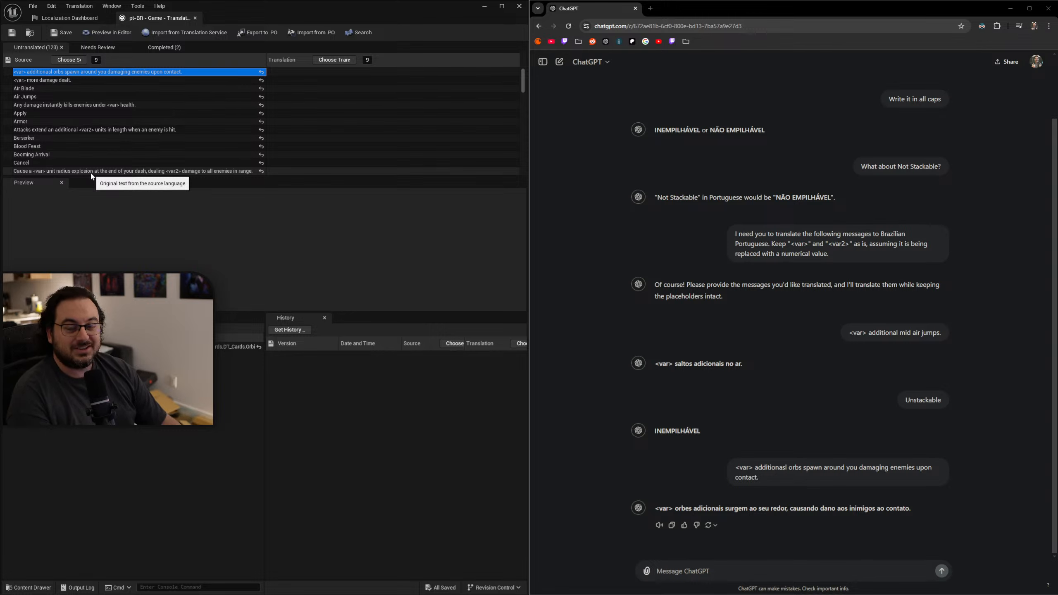
Copy ChatGPT's reply "<var> orbes adicionais surgem ao seu redor, causando dano aos inimigos ao contato." into the orbs entry's translation.
{"action": "left_click_drag", "start_coordinate": [919, 505], "coordinate": [653, 507]}
{"action": "key", "text": "ctrl+c"}
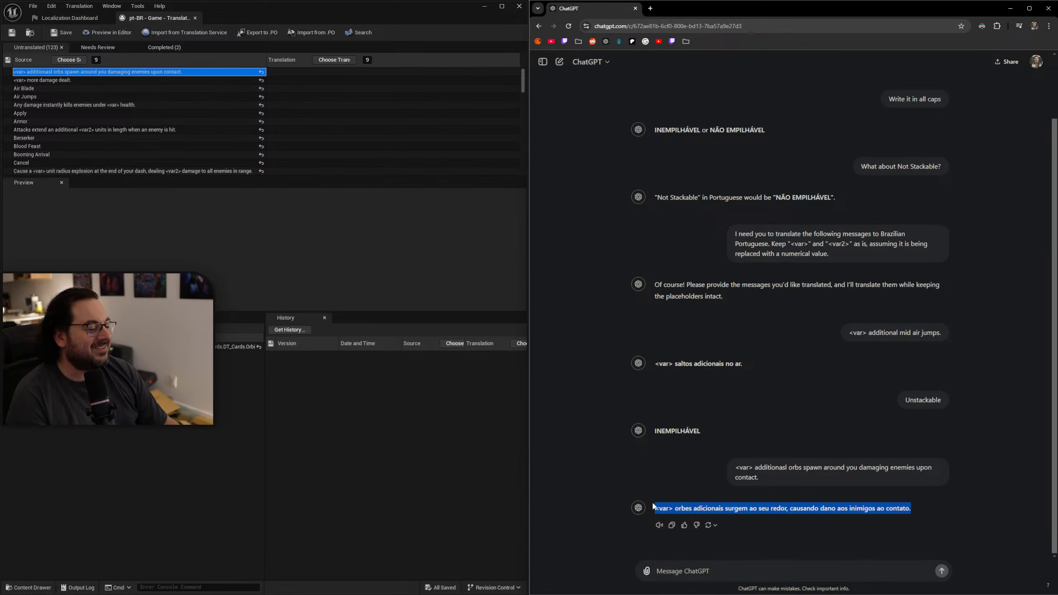
{"action": "left_click", "coordinate": [295, 73]}
{"action": "key", "text": "ctrl+v"}
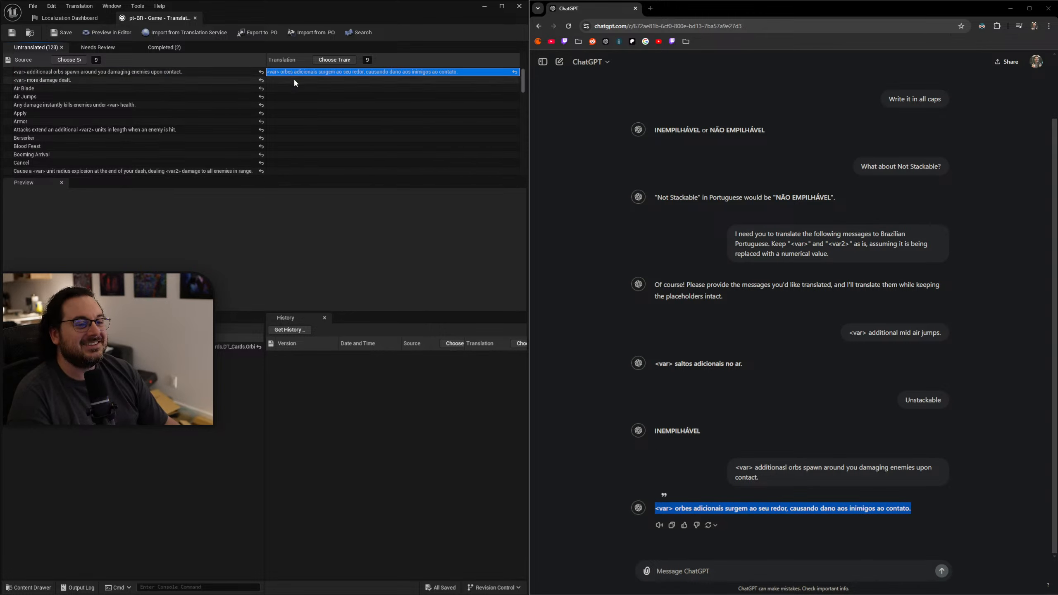
Have ChatGPT translate the "<var> more damage dealt." entry, and enter "<var> a mais de dano causado." as its translation.
{"action": "left_click", "coordinate": [155, 81]}
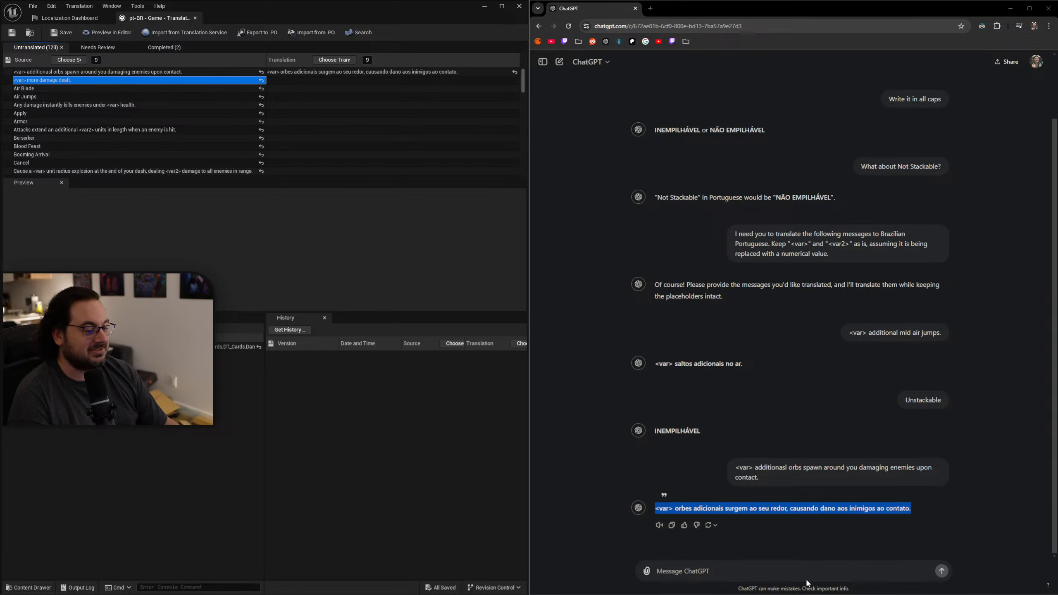
{"action": "left_click", "coordinate": [795, 570]}
{"action": "type", "text": "<var> more damage dealt."}
{"action": "key", "text": "Return"}
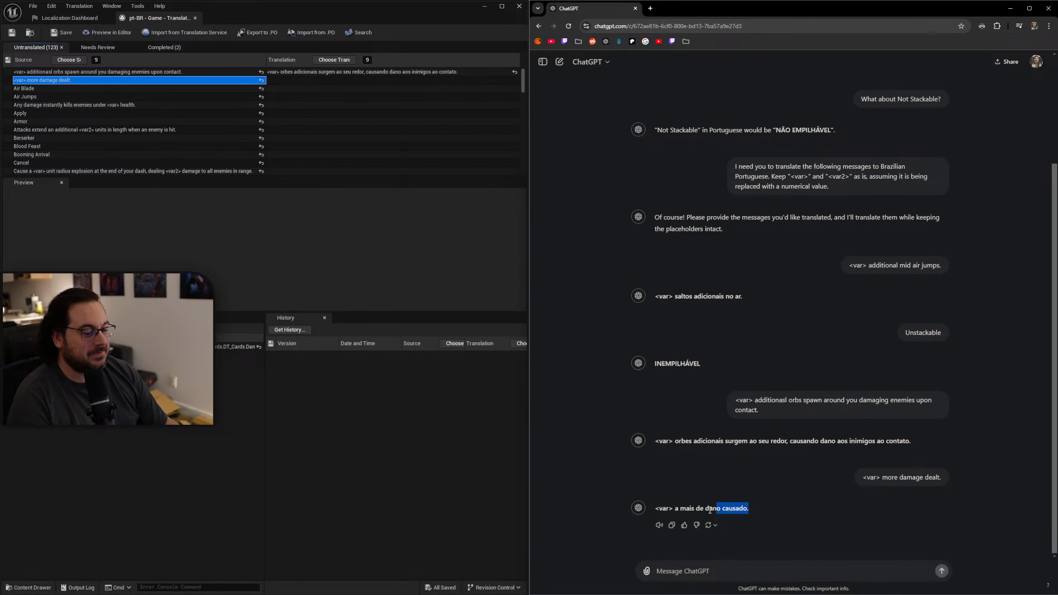
{"action": "left_click_drag", "start_coordinate": [710, 511], "coordinate": [645, 509]}
{"action": "key", "text": "ctrl+c"}
{"action": "left_click", "coordinate": [282, 81]}
{"action": "key", "text": "ctrl+v"}
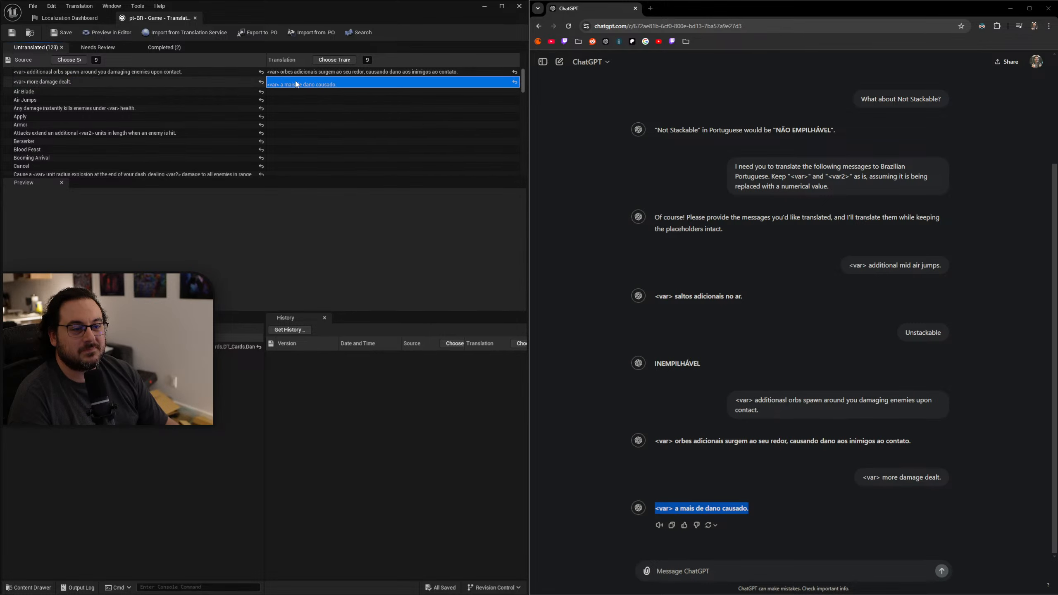
{"action": "left_click", "coordinate": [340, 82]}
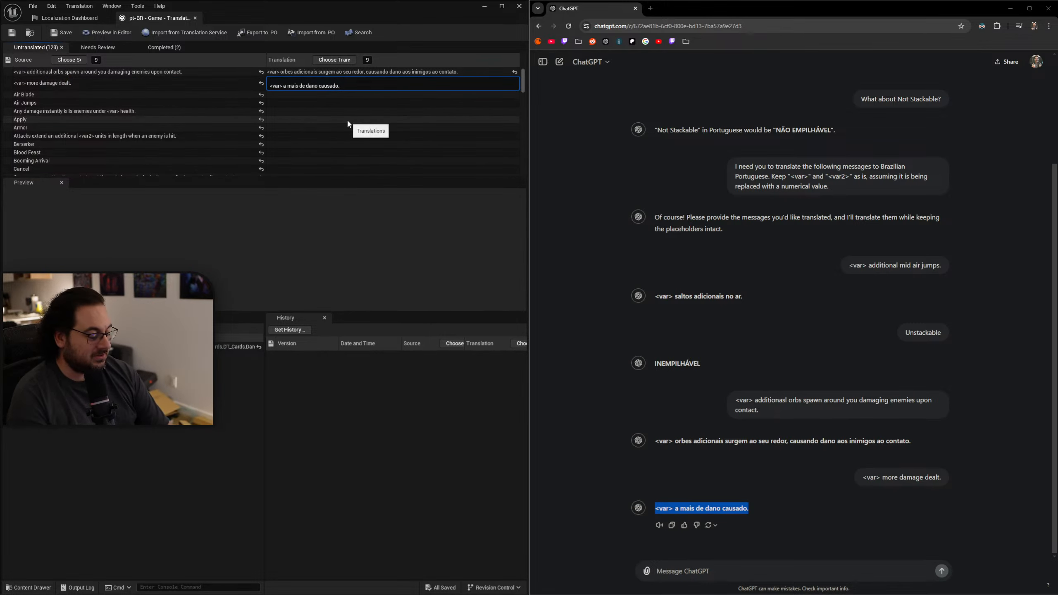
{"action": "key", "text": "Tab"}
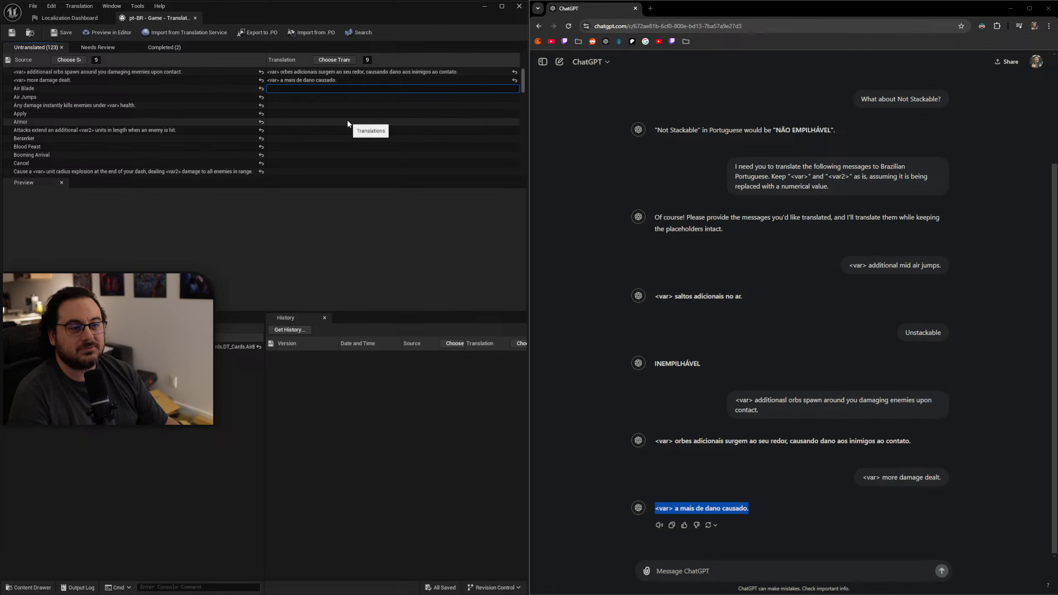
Have ChatGPT translate the "Air Blade" entry, and enter "LÂMINA AÉREA" as its translation.
{"action": "left_click", "coordinate": [185, 89]}
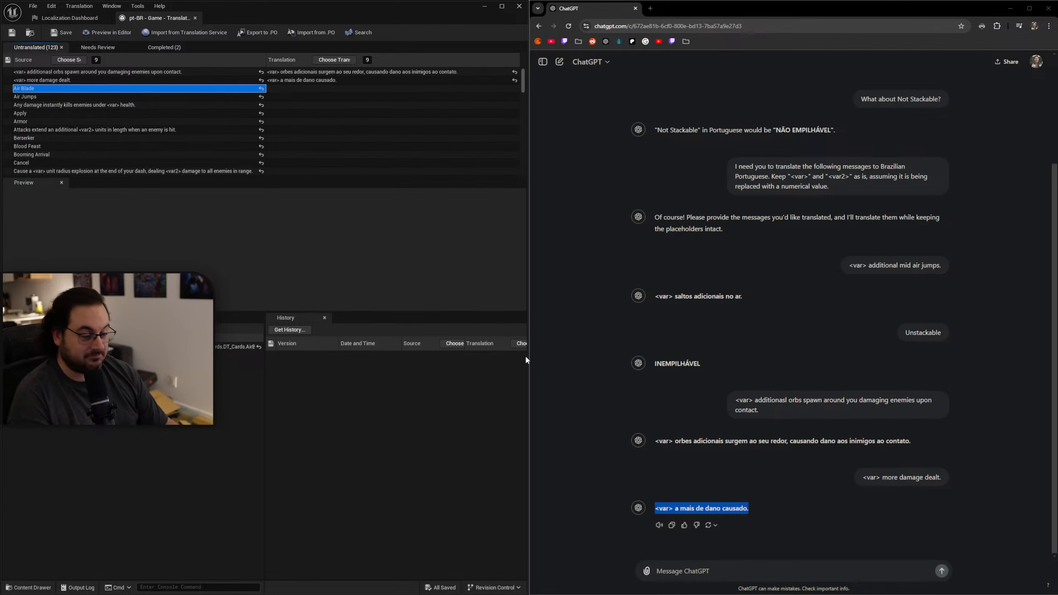
{"action": "left_click", "coordinate": [752, 562]}
{"action": "key", "text": "ctrl+v"}
{"action": "key", "text": "Return"}
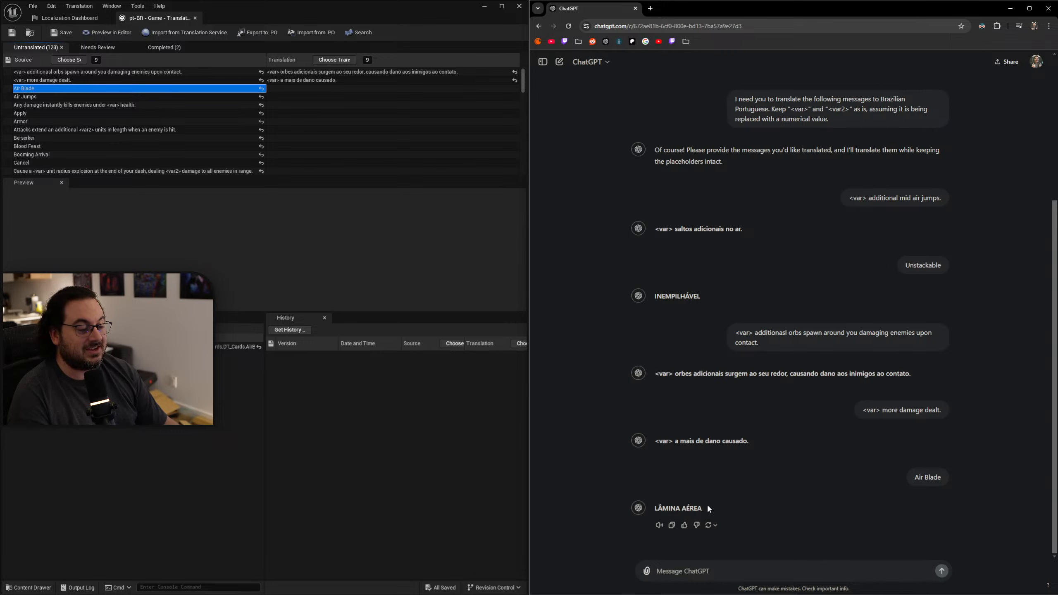
{"action": "left_click_drag", "start_coordinate": [707, 503], "coordinate": [653, 509]}
{"action": "key", "text": "ctrl+c"}
{"action": "left_click", "coordinate": [280, 90]}
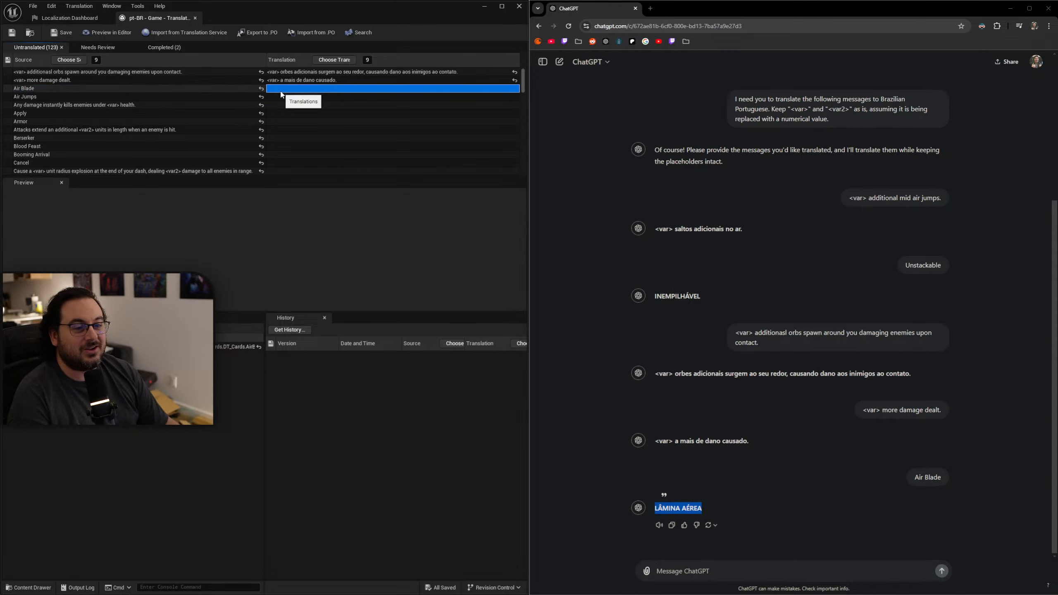
{"action": "key", "text": "ctrl+v"}
Have ChatGPT translate the "Air Jumps" entry, and enter "SALTOS AÉREOS" from its second response as the translation.
{"action": "left_click", "coordinate": [219, 98]}
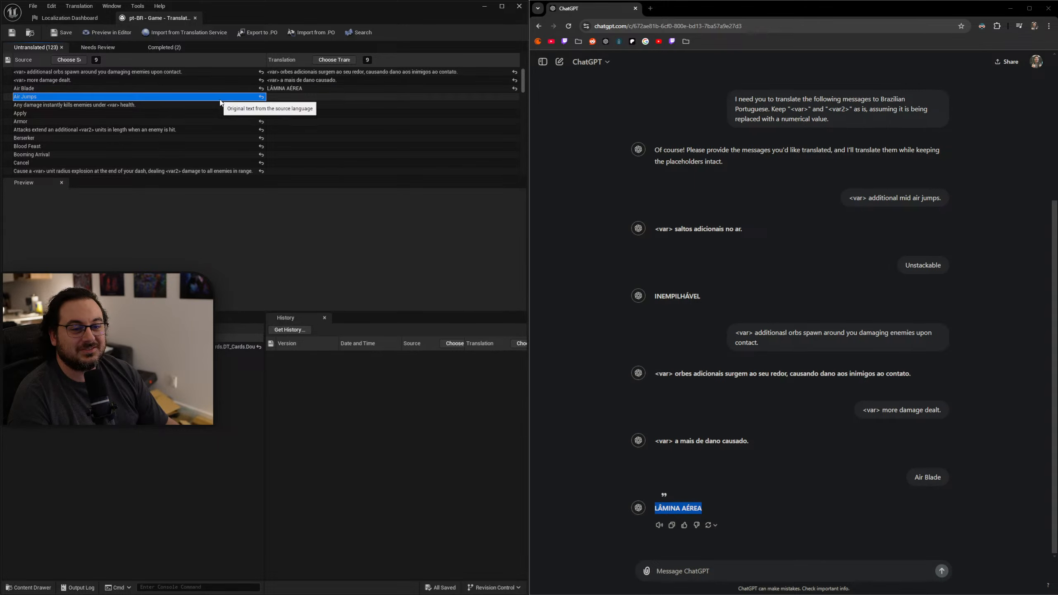
{"action": "left_click", "coordinate": [745, 572]}
{"action": "type", "text": "Air Jumps"}
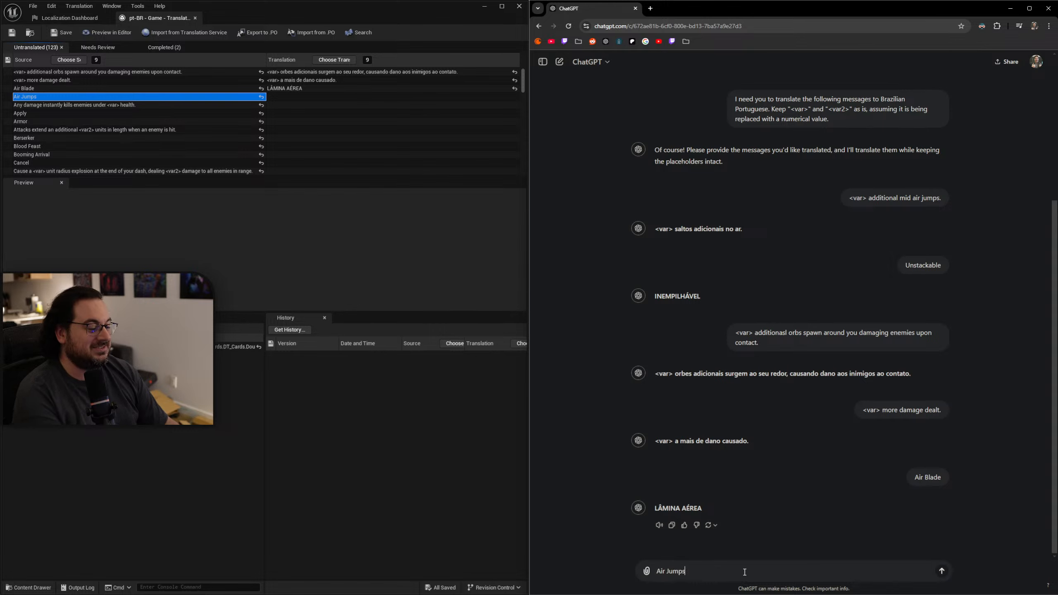
{"action": "key", "text": "Return"}
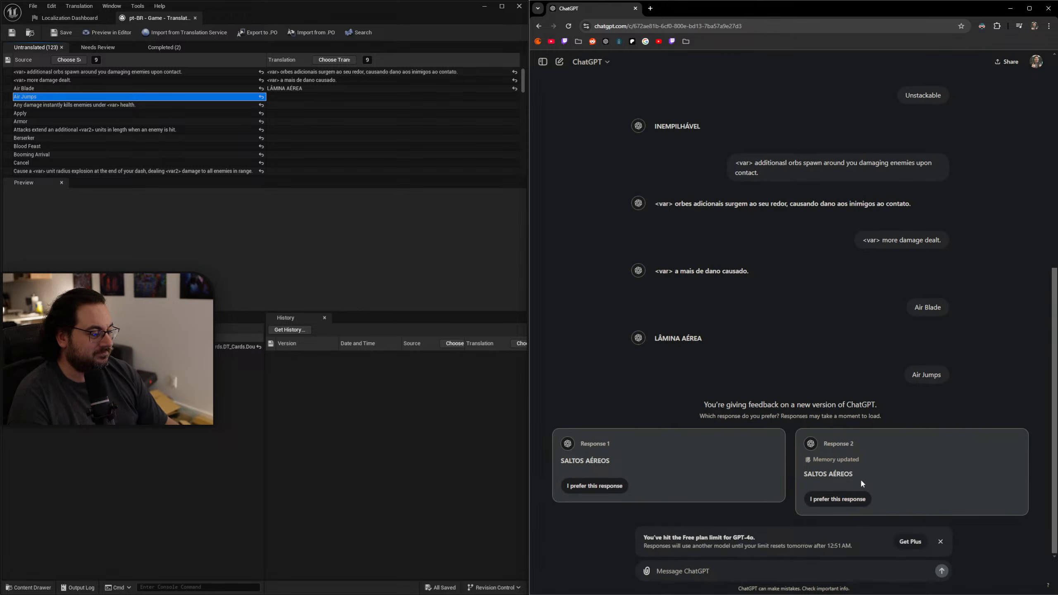
{"action": "left_click_drag", "start_coordinate": [865, 474], "coordinate": [805, 479]}
{"action": "key", "text": "ctrl+c"}
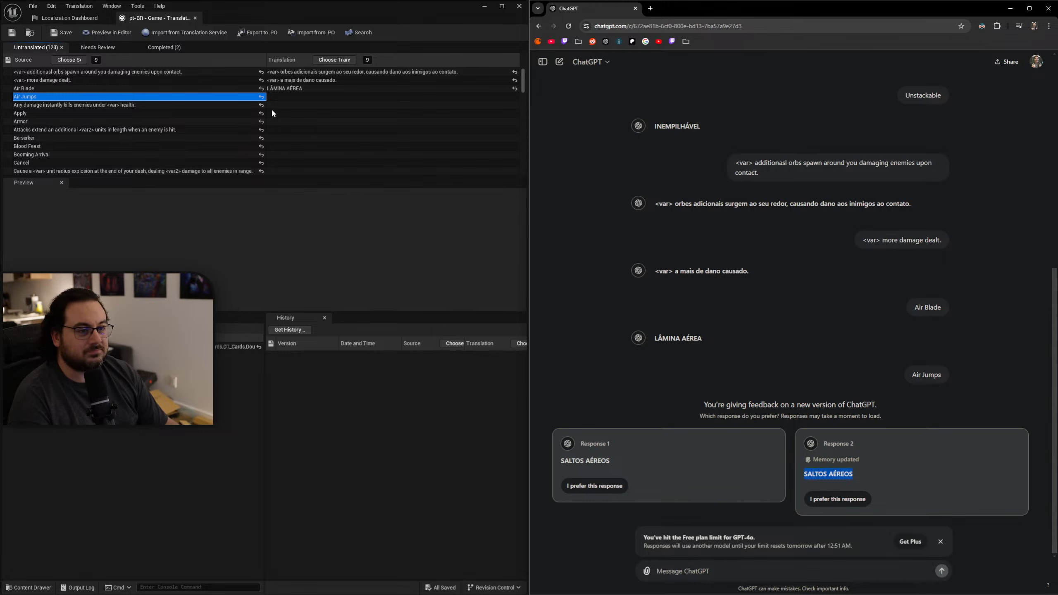
{"action": "left_click", "coordinate": [279, 98]}
{"action": "key", "text": "ctrl+v"}
{"action": "left_click", "coordinate": [308, 104]}
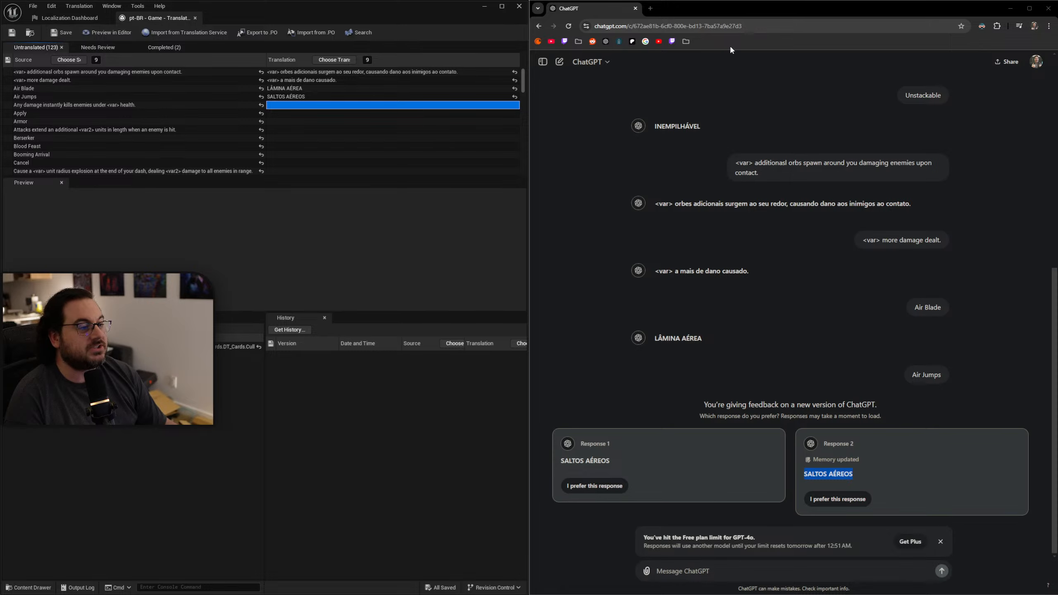
Untile the translation editor window, switch to the Localization Dashboard, and compile the text for all cultures of the Game target.
{"action": "left_click_drag", "start_coordinate": [1057, 332], "coordinate": [647, 105]}
{"action": "left_click_drag", "start_coordinate": [374, 16], "coordinate": [708, 94]}
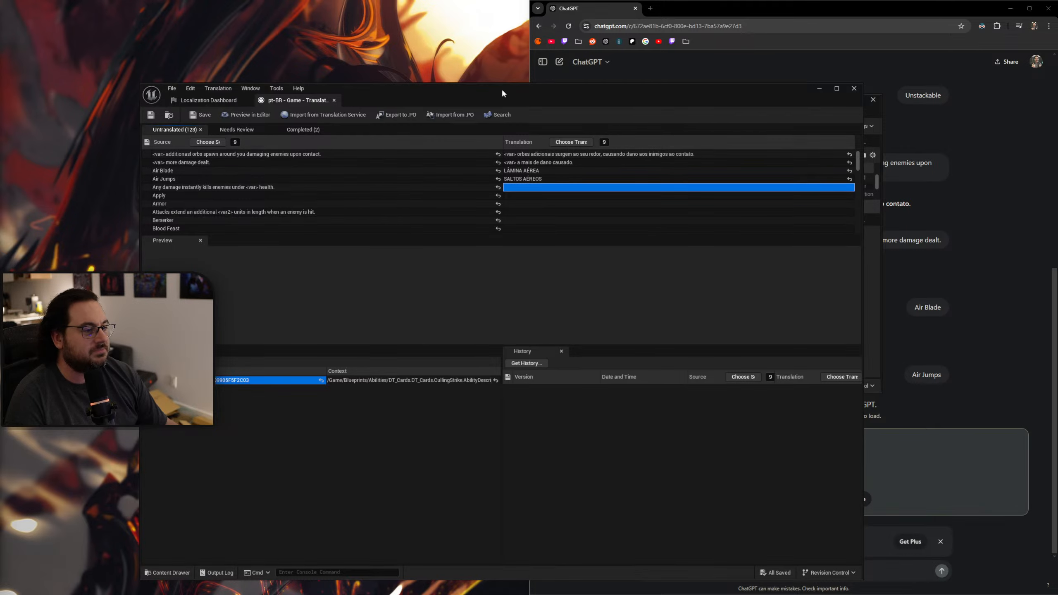
{"action": "left_click_drag", "start_coordinate": [502, 89], "coordinate": [516, 66]}
{"action": "left_click", "coordinate": [225, 78]}
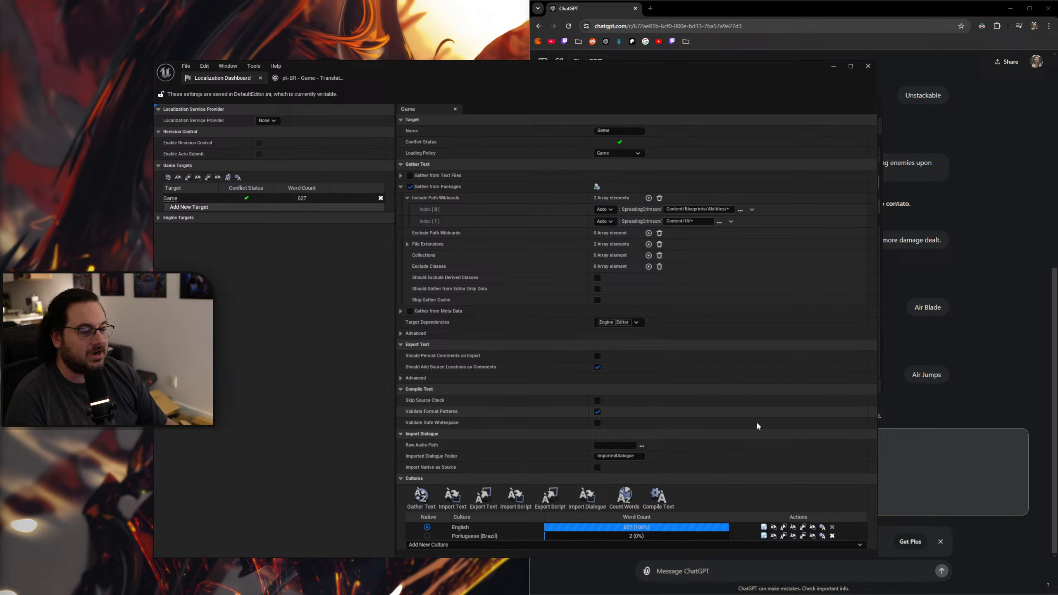
{"action": "left_click", "coordinate": [658, 497]}
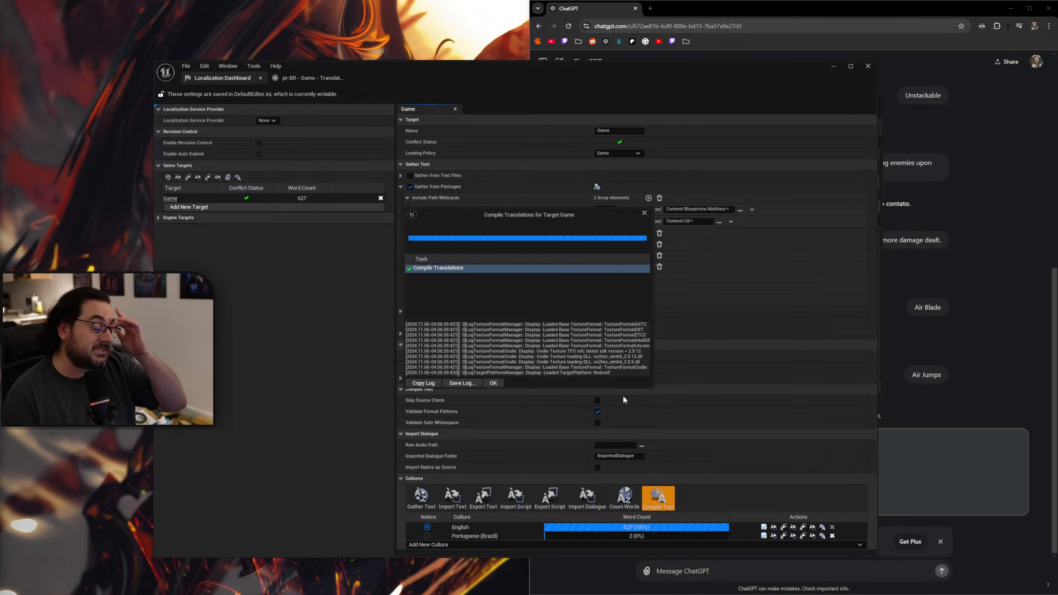
{"action": "left_click", "coordinate": [495, 382]}
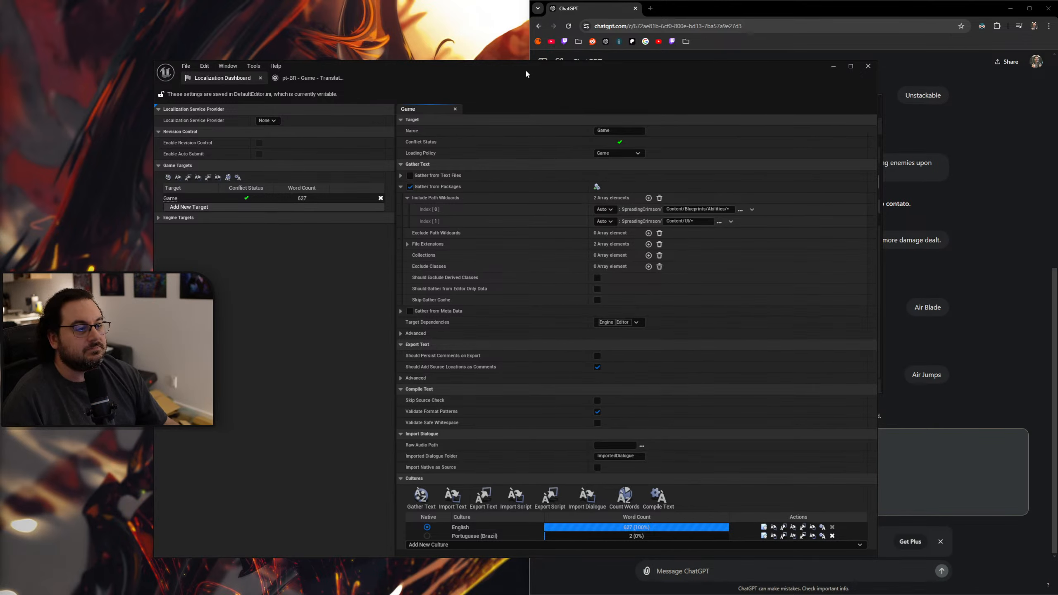
Clear the Localization Dashboard and ChatGPT windows out of the way, and maximize the level editor on this screen.
{"action": "left_click_drag", "start_coordinate": [526, 74], "coordinate": [523, 122]}
{"action": "left_click_drag", "start_coordinate": [751, 9], "coordinate": [1057, 153]}
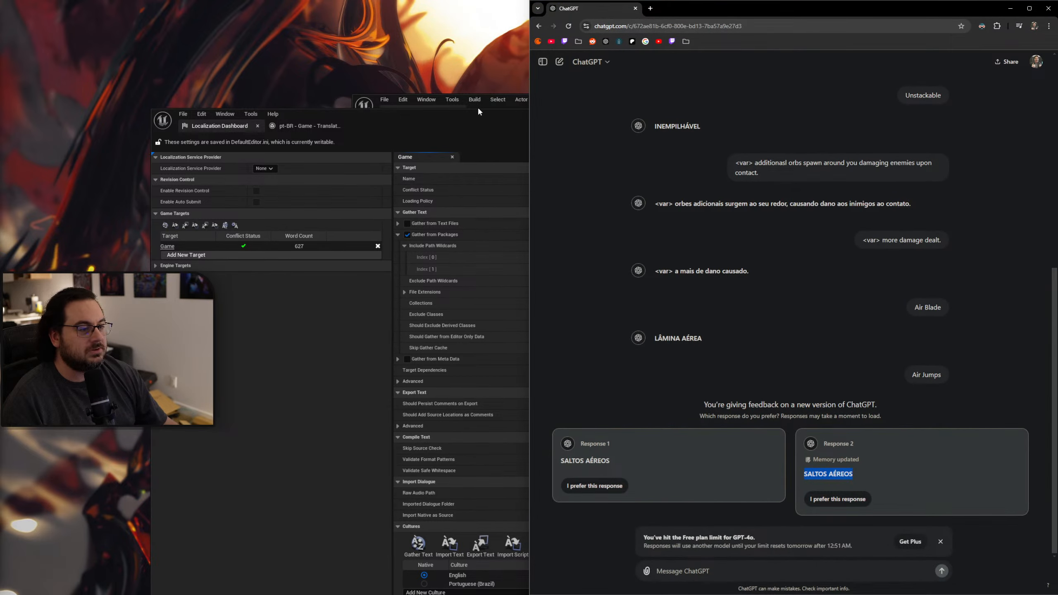
{"action": "left_click_drag", "start_coordinate": [488, 112], "coordinate": [1057, 199]}
{"action": "double_click", "coordinate": [621, 113]}
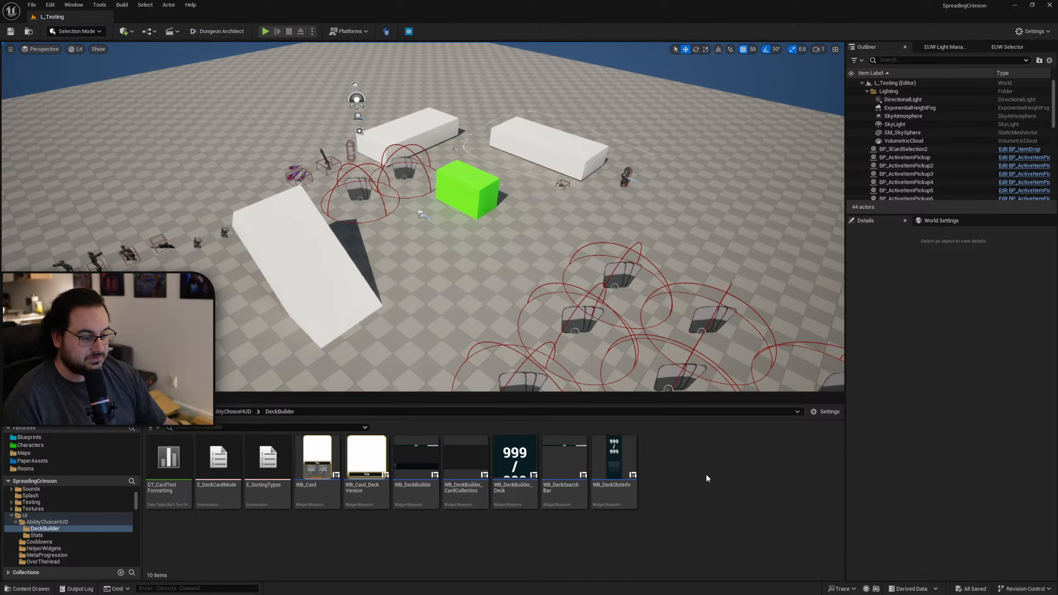
Run the game fullscreen and look through the card collection for the newly compiled Portuguese names and descriptions.
{"action": "key", "text": "F11"}
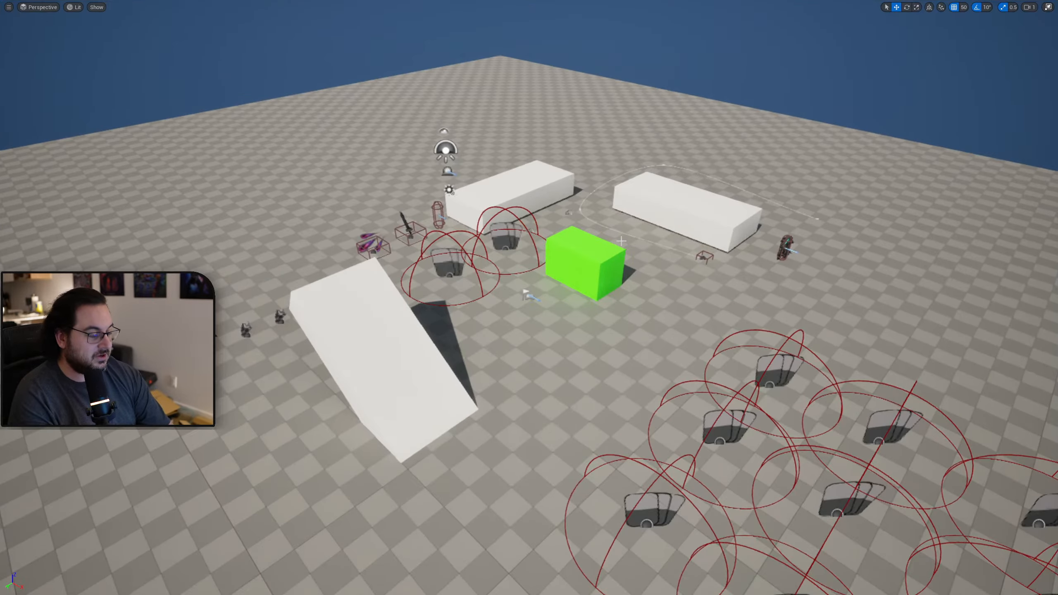
{"action": "key", "text": "alt+p"}
{"action": "key", "text": "Tab"}
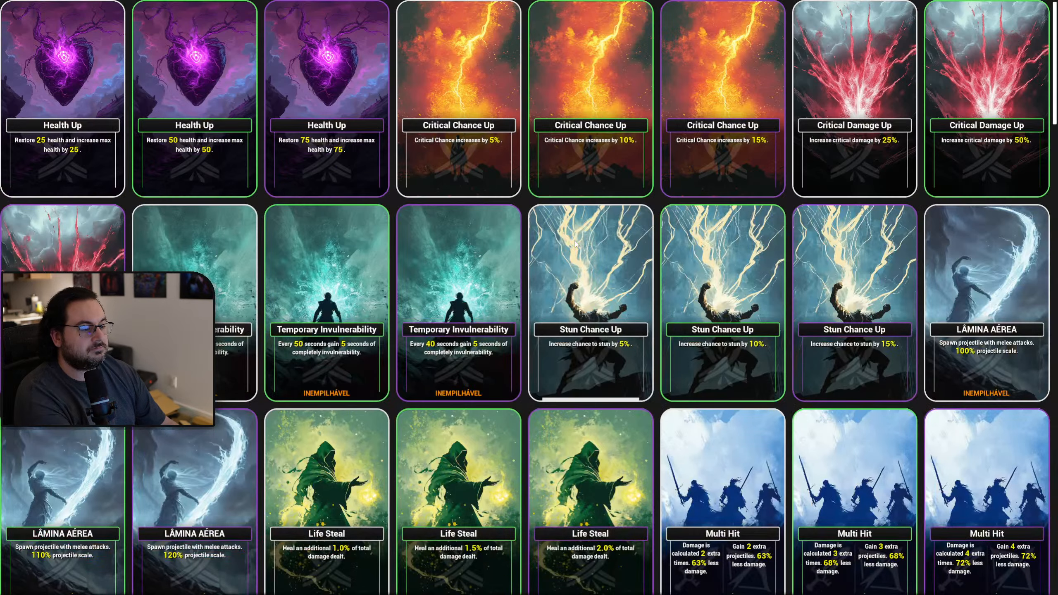
{"action": "scroll", "coordinate": [632, 280], "scroll_direction": "down", "scroll_amount": 8}
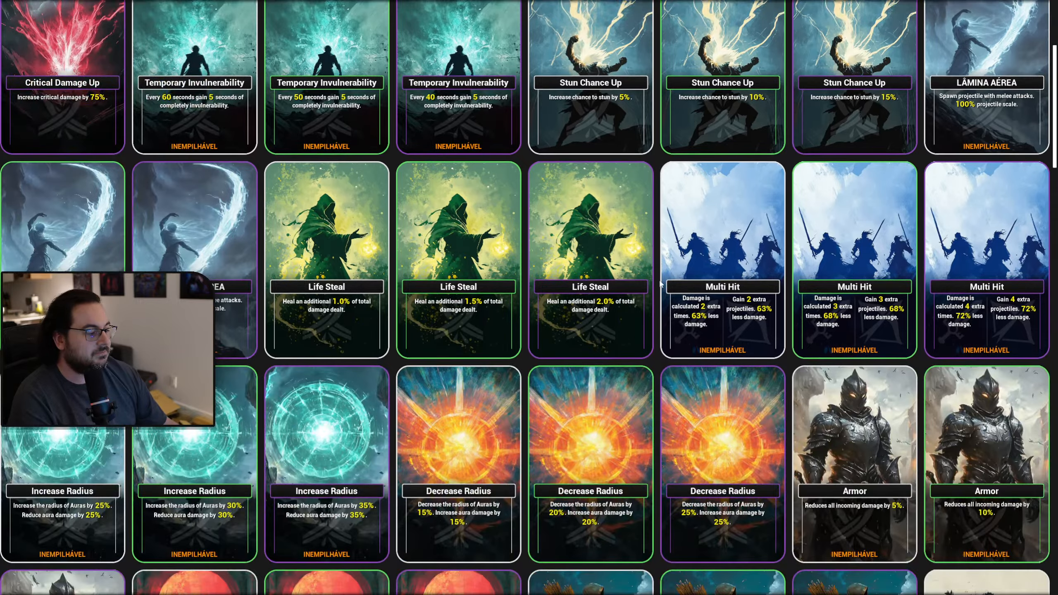
{"action": "scroll", "coordinate": [662, 279], "scroll_direction": "down", "scroll_amount": 20}
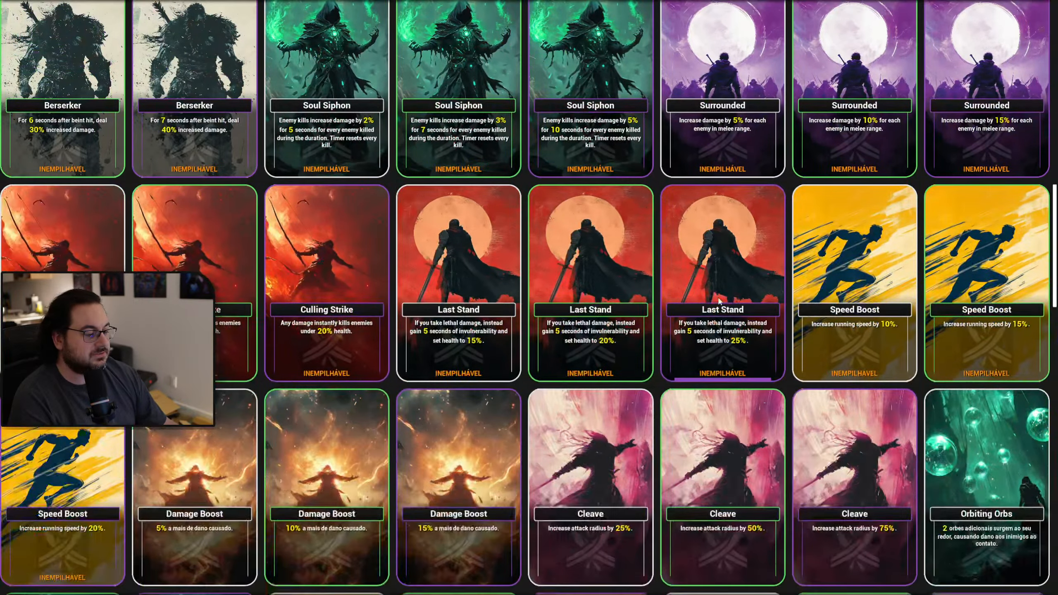
{"action": "scroll", "coordinate": [724, 298], "scroll_direction": "down", "scroll_amount": 6}
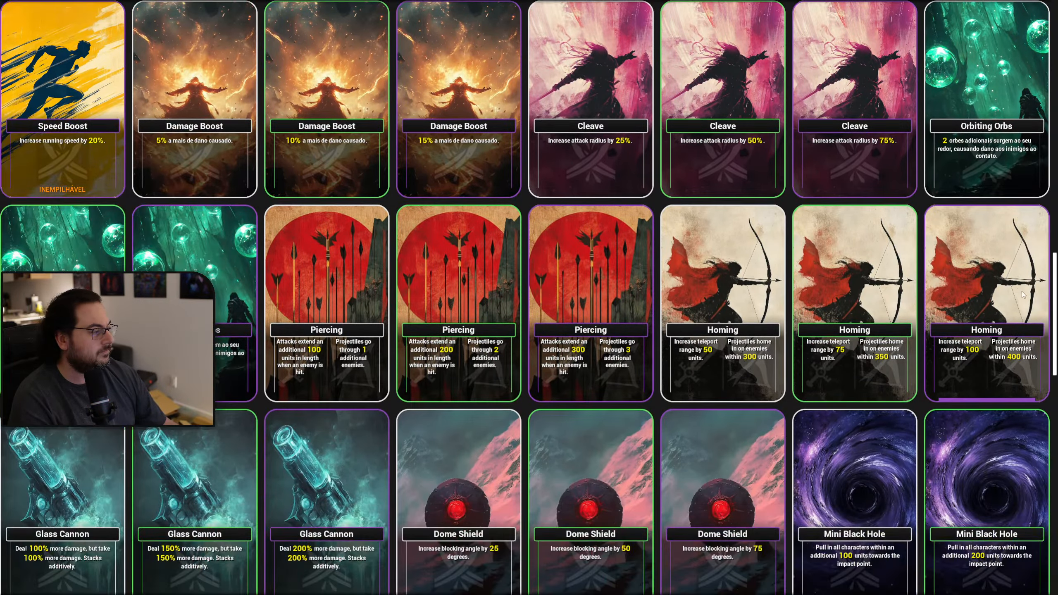
Look through the remaining cards in the collection, end the play session, and restore the level editor from its fullscreen viewport.
{"action": "scroll", "coordinate": [529, 298], "scroll_direction": "down", "scroll_amount": 20}
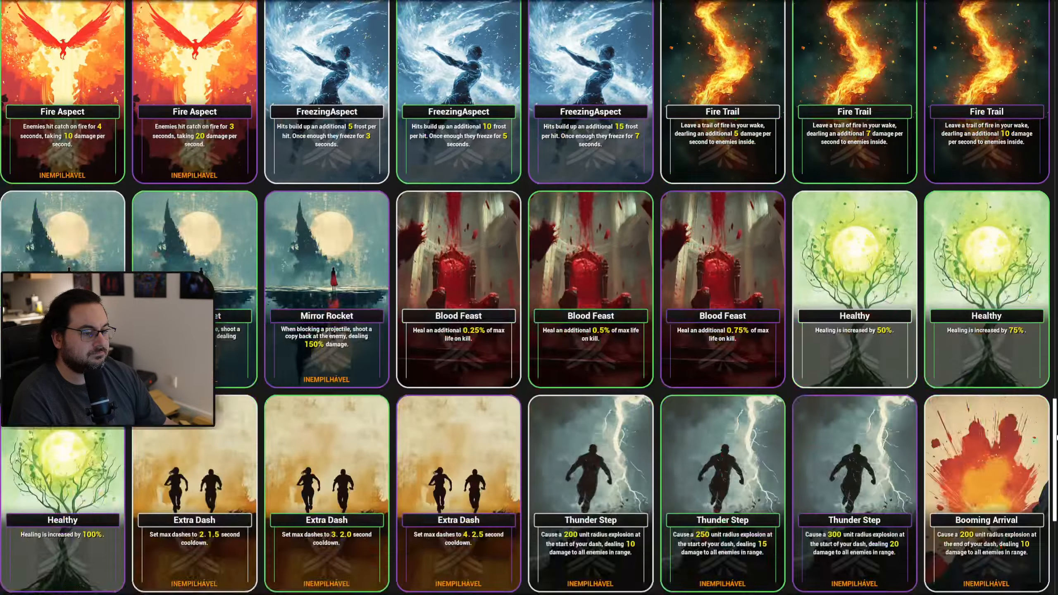
{"action": "mouse_move", "coordinate": [1057, 435]}
{"action": "left_mouse_down"}
{"action": "mouse_move", "coordinate": [1046, 501]}
{"action": "mouse_move", "coordinate": [1008, 39]}
{"action": "left_mouse_up"}
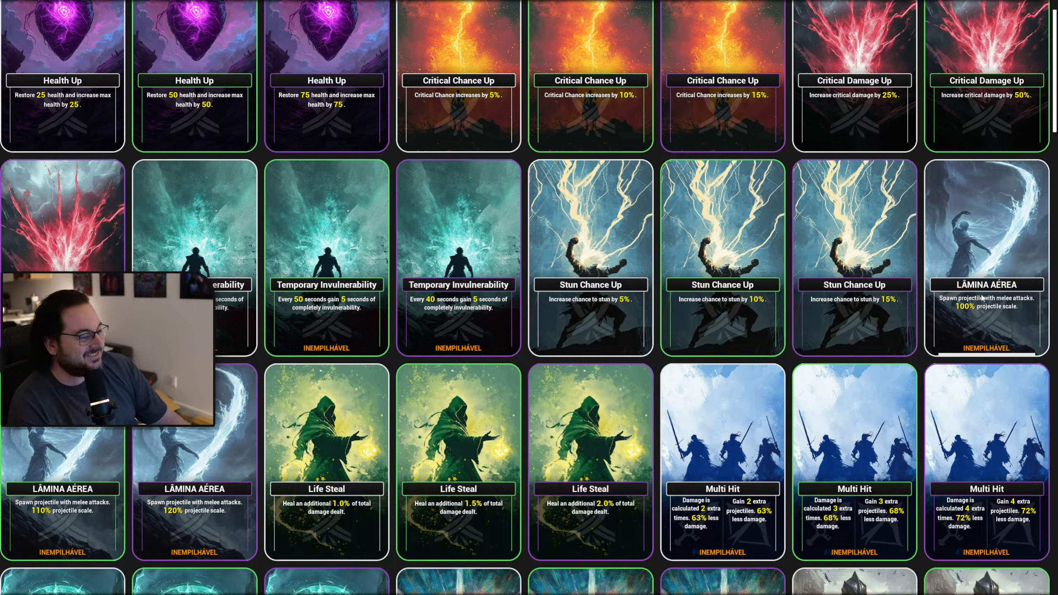
{"action": "scroll", "coordinate": [957, 304], "scroll_direction": "up", "scroll_amount": 2}
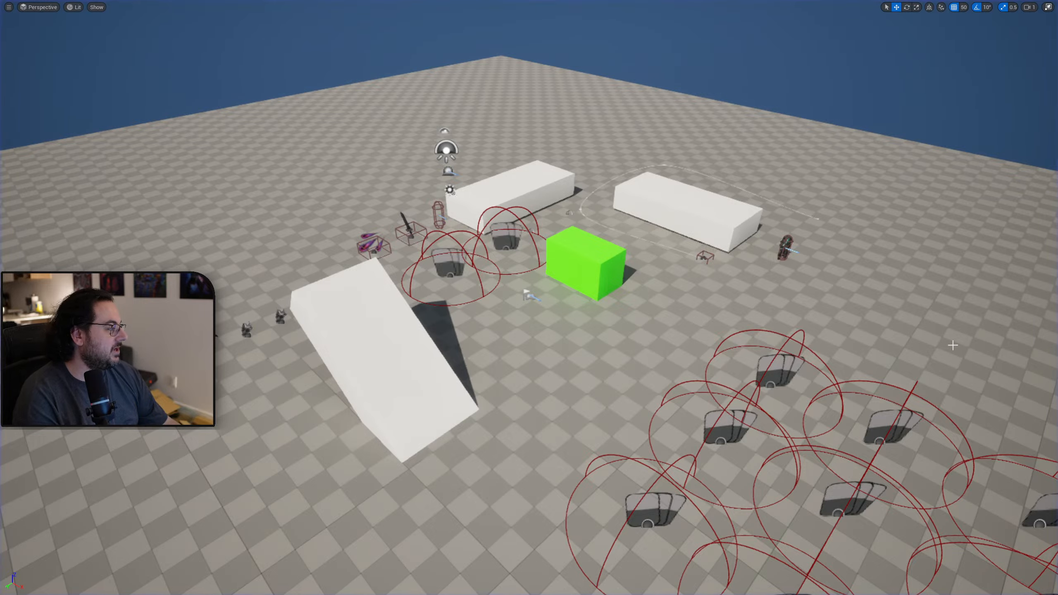
{"action": "key", "text": "F11"}
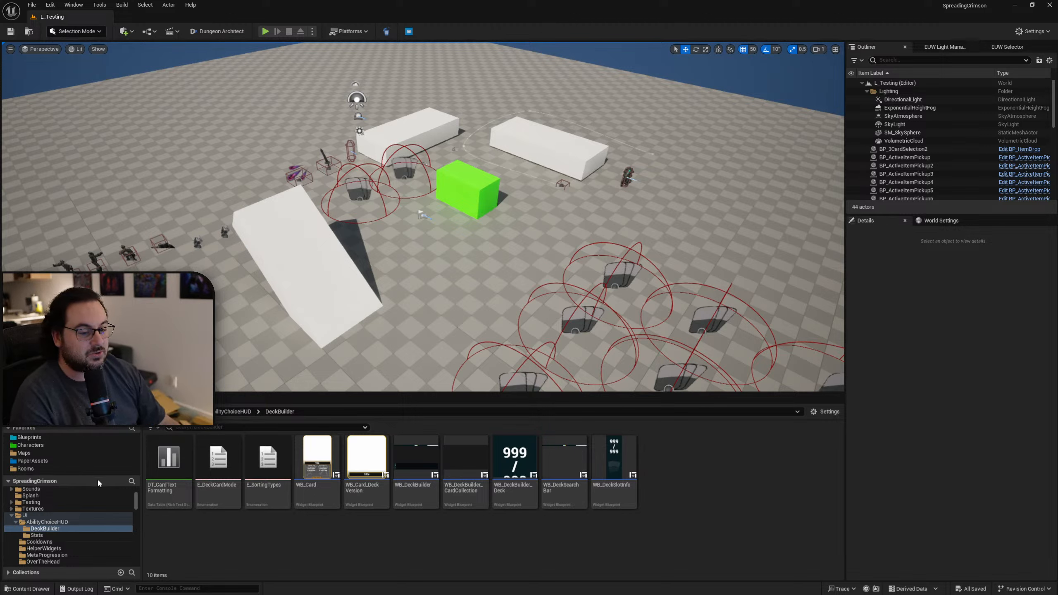
Open the DT_Cards data table from the Blueprints/Abilities folder and move its window to the upper part of this screen.
{"action": "scroll", "coordinate": [61, 515], "scroll_direction": "up", "scroll_amount": 5}
{"action": "scroll", "coordinate": [62, 514], "scroll_direction": "up", "scroll_amount": 1}
{"action": "left_click", "coordinate": [37, 498]}
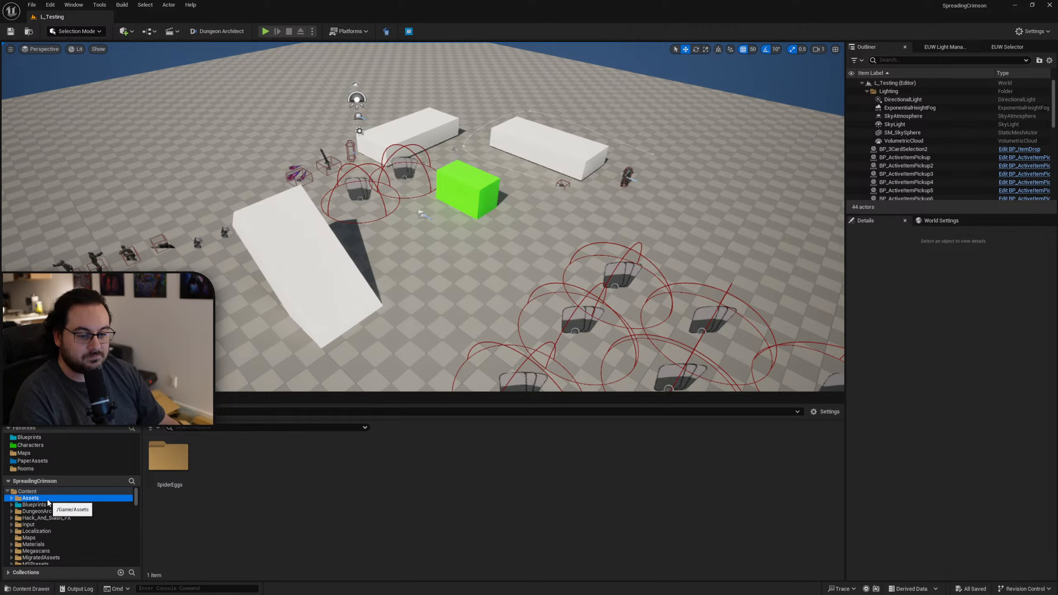
{"action": "left_click", "coordinate": [49, 505]}
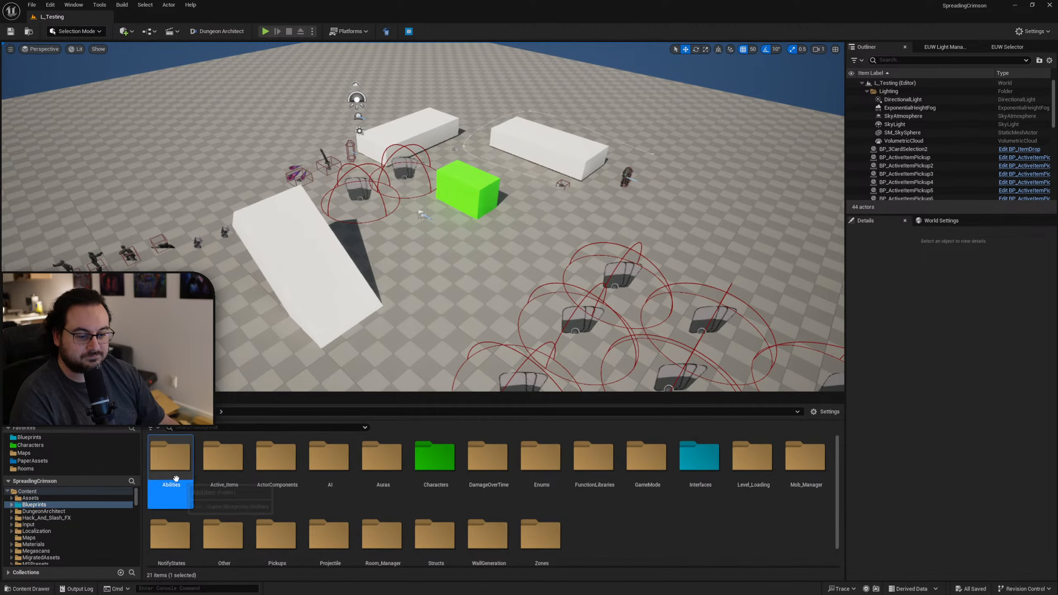
{"action": "double_click", "coordinate": [168, 458]}
{"action": "left_click", "coordinate": [666, 499]}
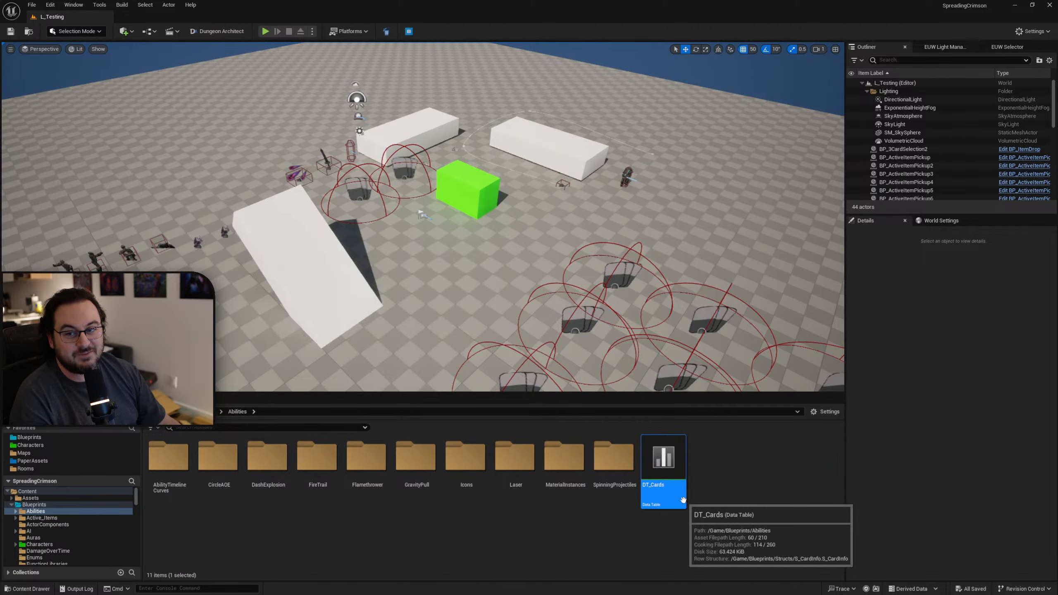
{"action": "double_click", "coordinate": [665, 500]}
{"action": "left_click_drag", "start_coordinate": [606, 193], "coordinate": [636, 78]}
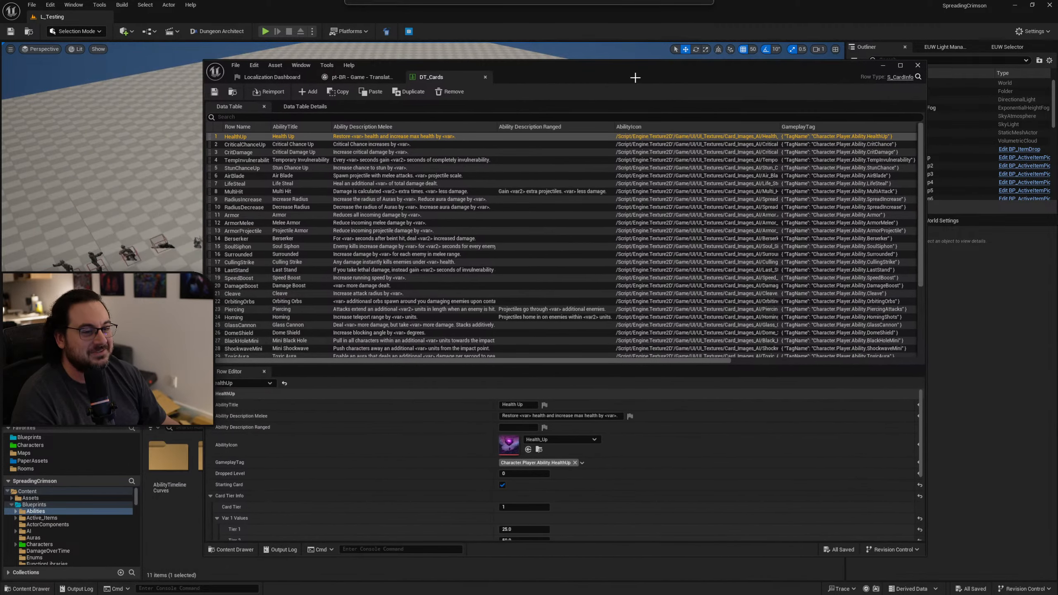
Change the AirBlade row's ability title to "Air Blade MAXIMUM".
{"action": "left_click", "coordinate": [259, 176]}
{"action": "left_click", "coordinate": [526, 405]}
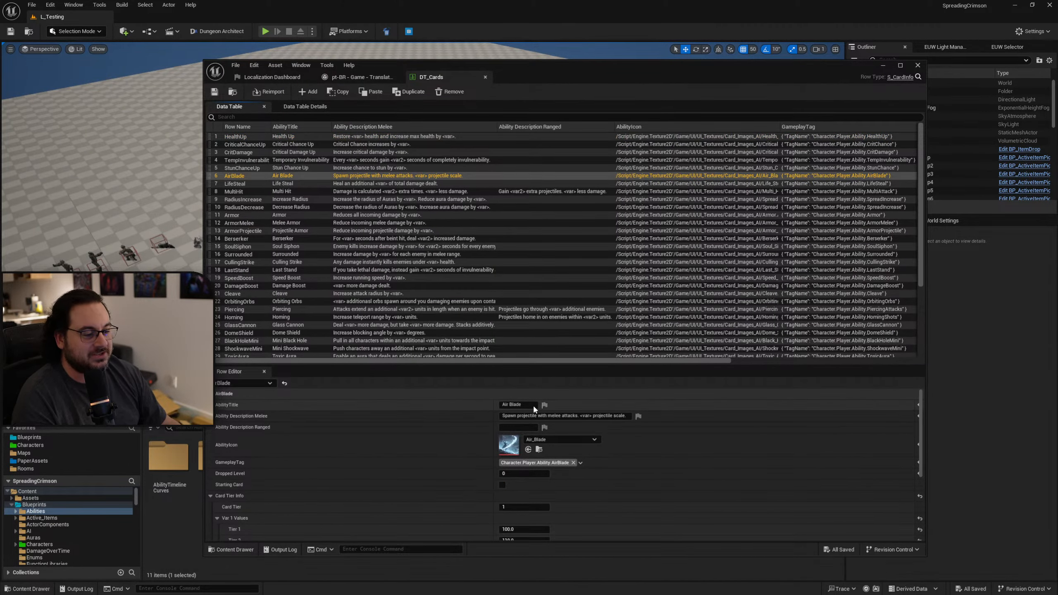
{"action": "left_click", "coordinate": [531, 407]}
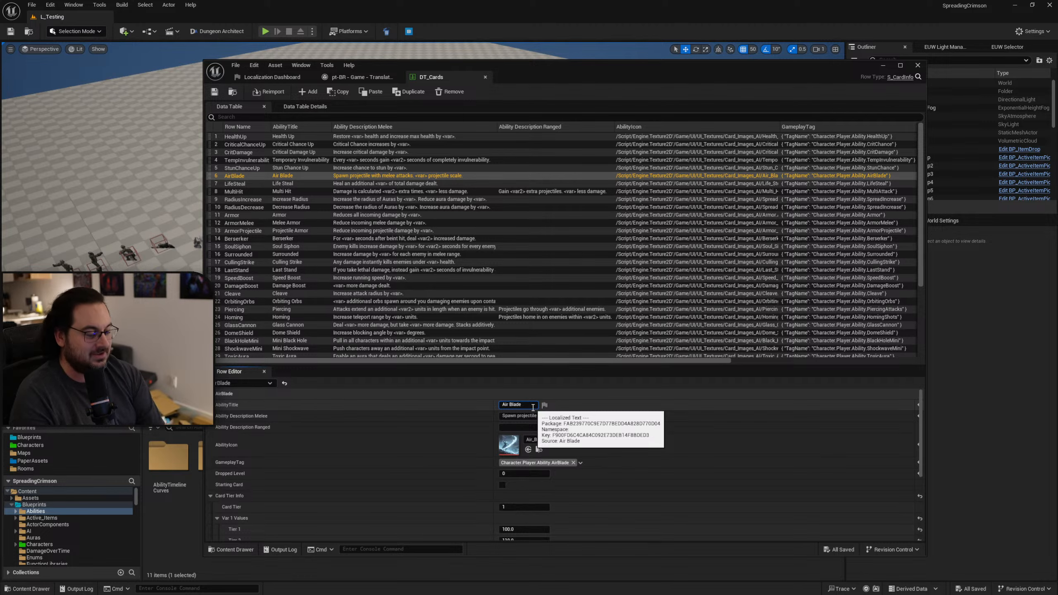
{"action": "type", "text": "MAXIMUM"}
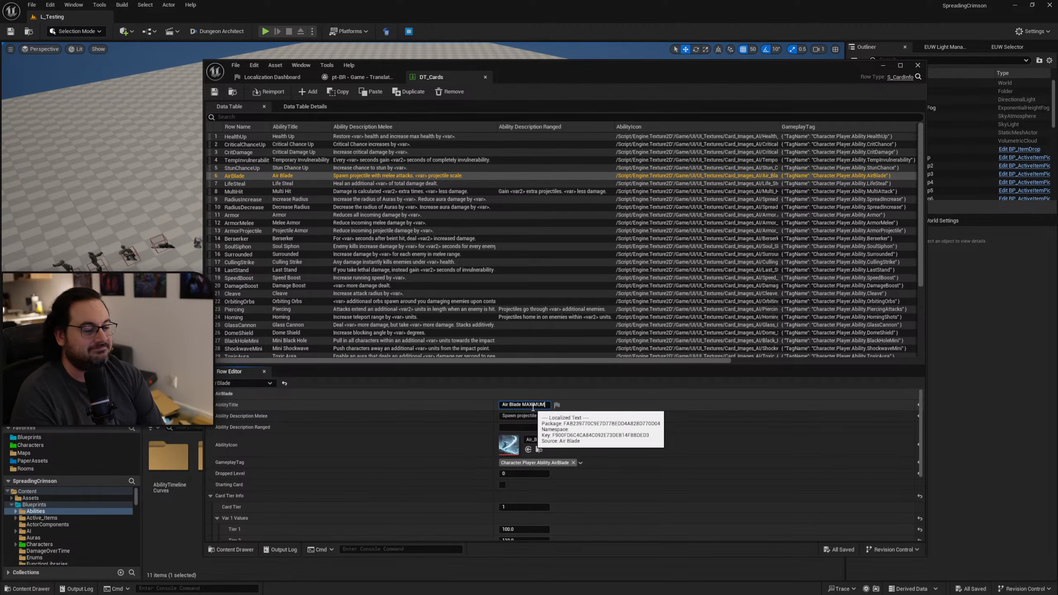
{"action": "key", "text": "Return"}
Gather text for the Game target from the Localization Dashboard, saving the modified DT_Cards asset in the process.
{"action": "left_click_drag", "start_coordinate": [563, 76], "coordinate": [1057, 208]}
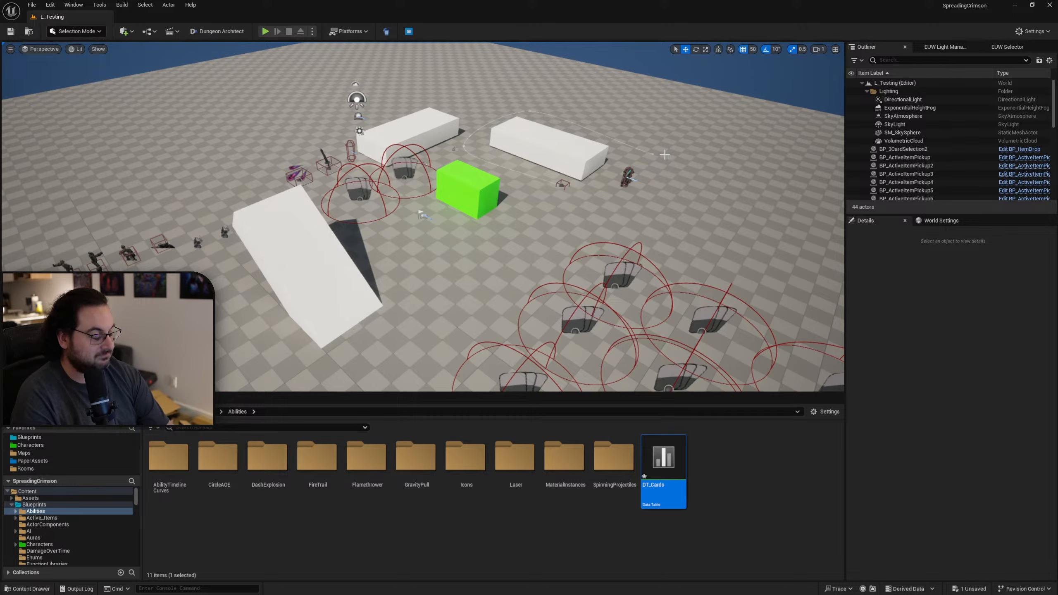
{"action": "left_click_drag", "start_coordinate": [1057, 187], "coordinate": [574, 95]}
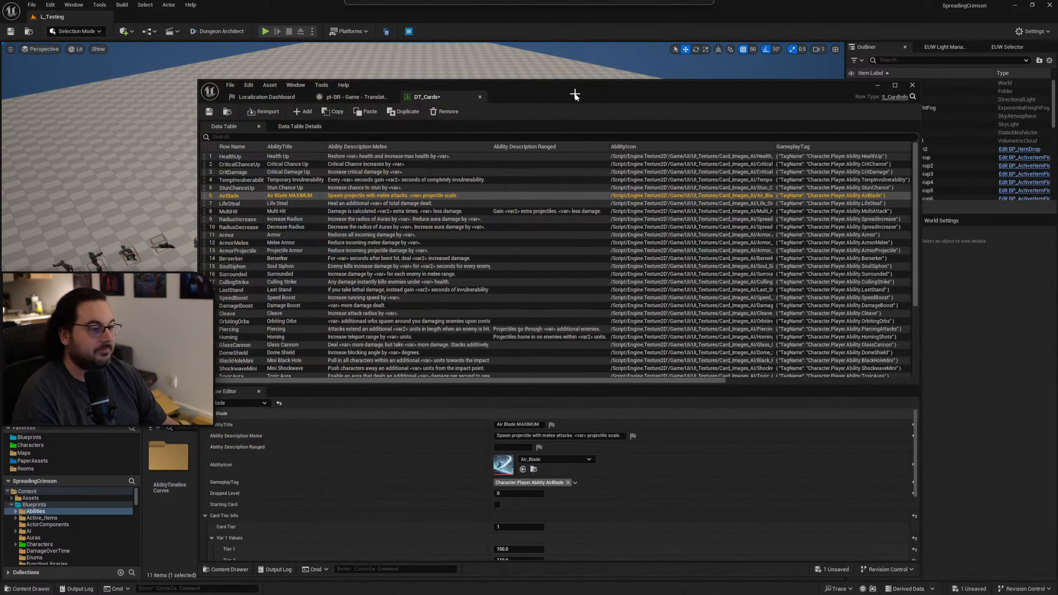
{"action": "left_click", "coordinate": [256, 97]}
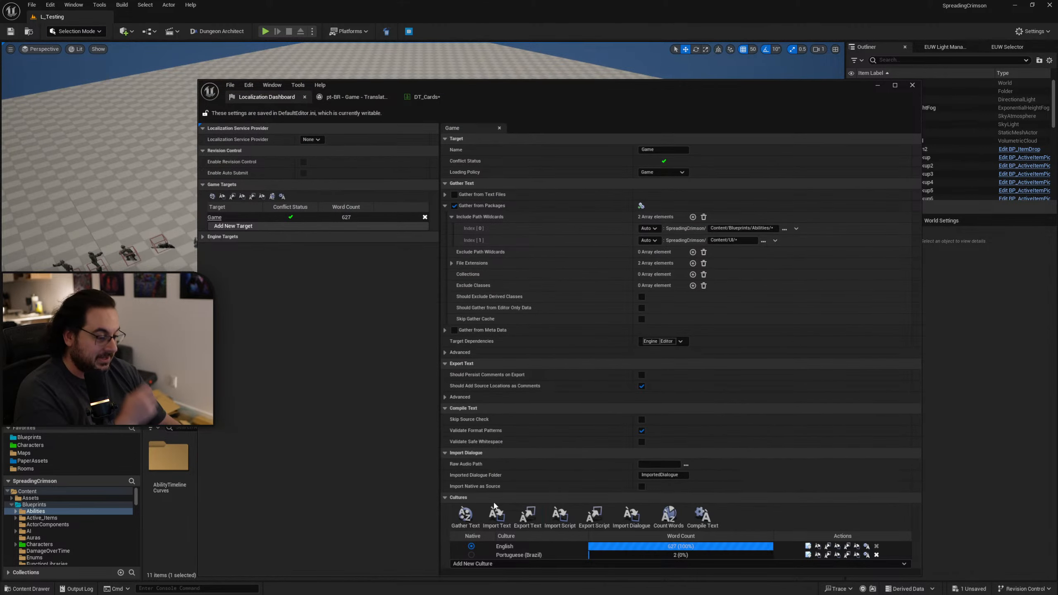
{"action": "left_click", "coordinate": [465, 516]}
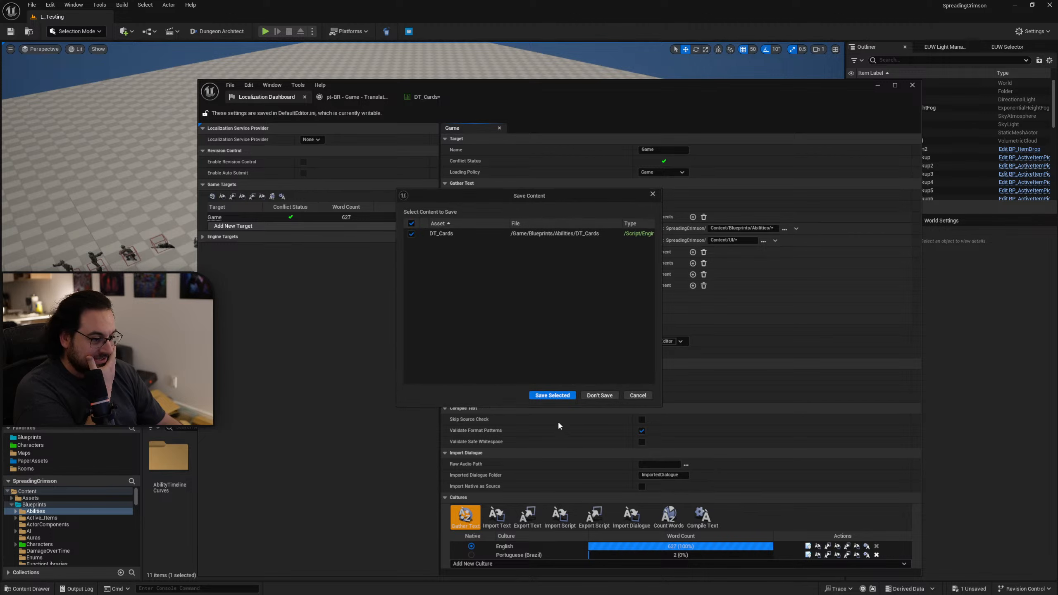
{"action": "left_click", "coordinate": [552, 396]}
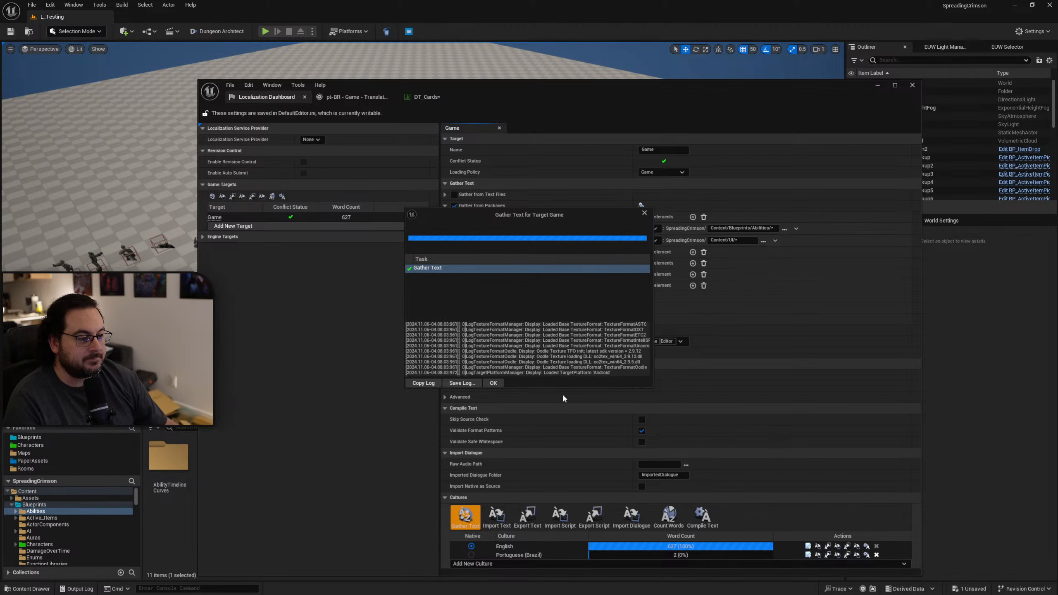
{"action": "left_click", "coordinate": [494, 383]}
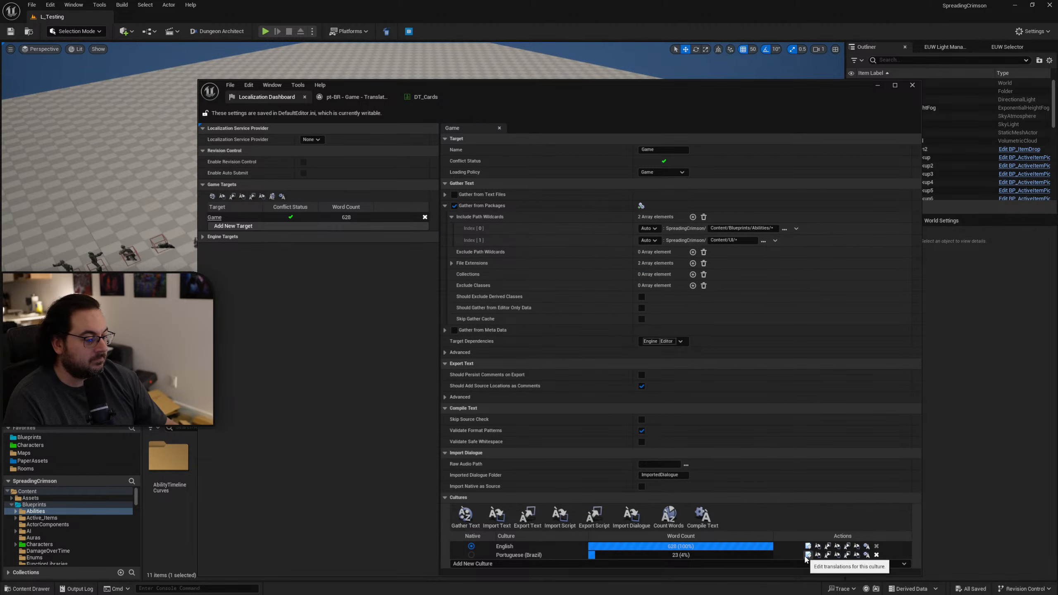
Close and reopen the Portuguese (Brazil) translation editor, and examine the entries that need review.
{"action": "left_click", "coordinate": [817, 555]}
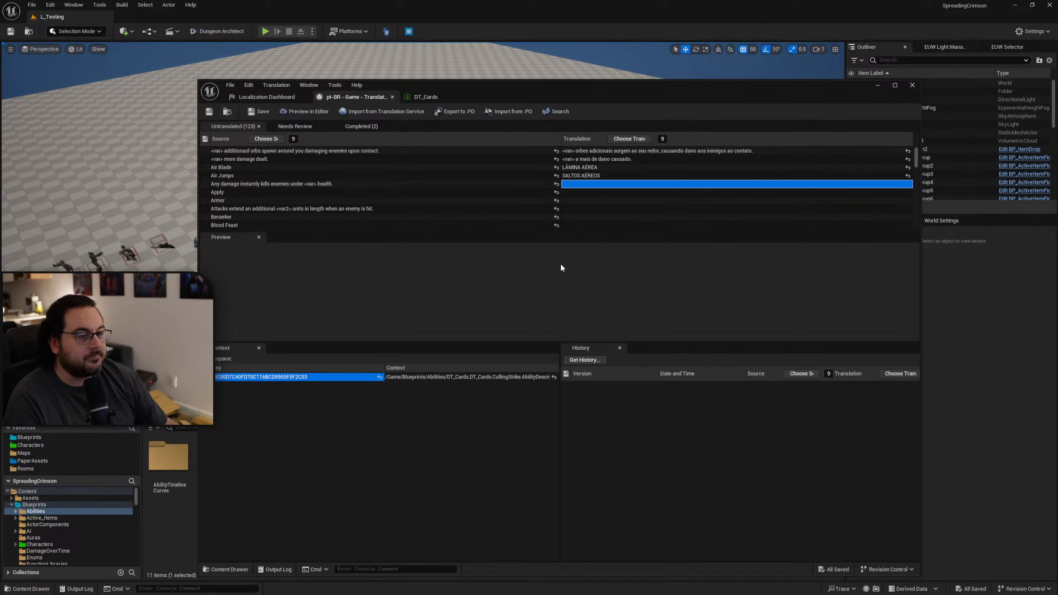
{"action": "middle_click", "coordinate": [348, 98]}
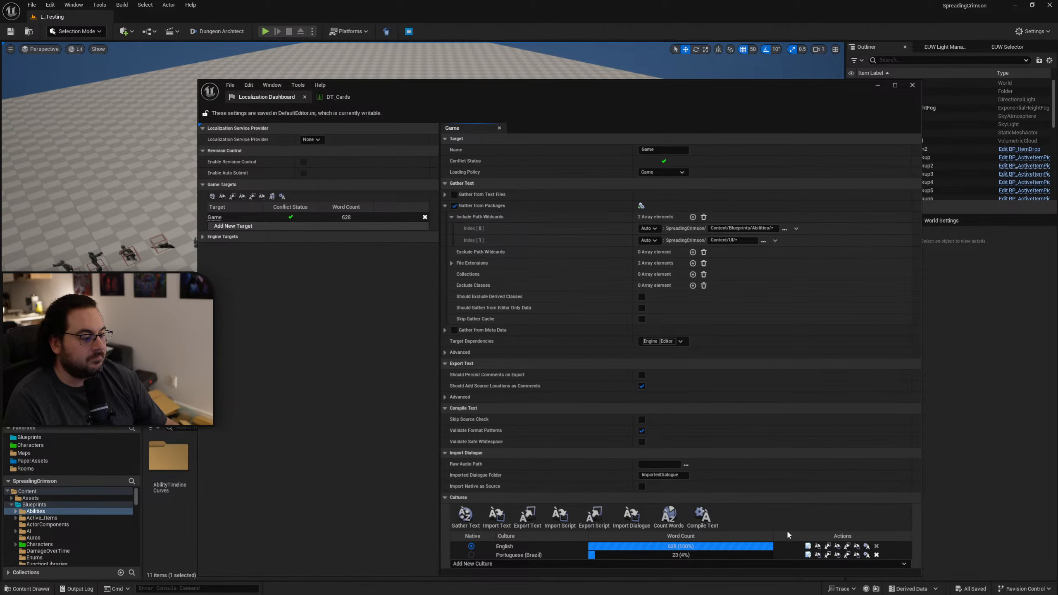
{"action": "left_click", "coordinate": [808, 554]}
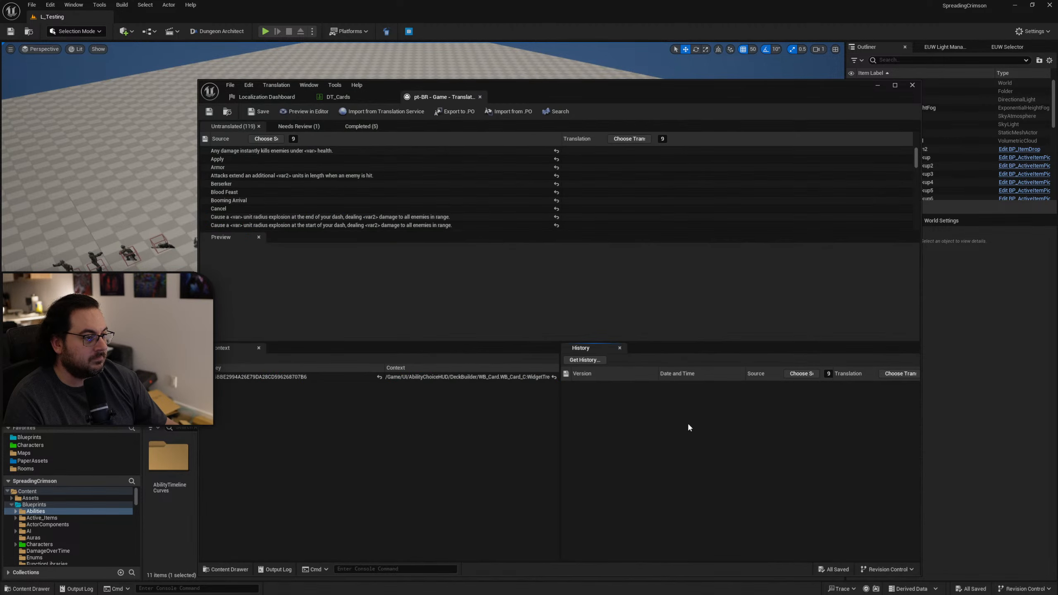
{"action": "left_click", "coordinate": [315, 130]}
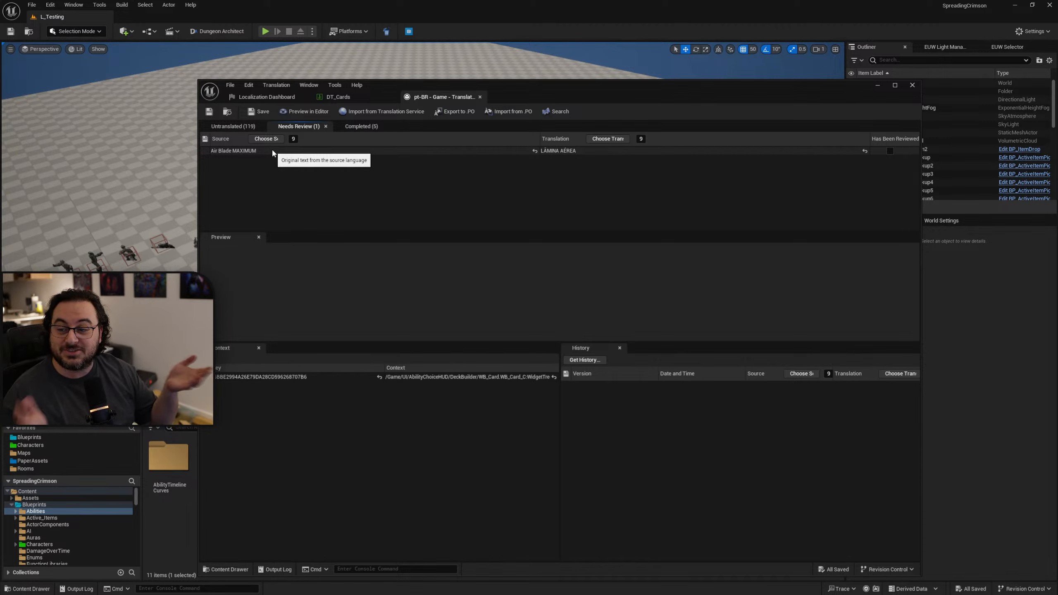
Move the translation window off this screen, run the game fullscreen, and check how the renamed Air Blade cards display.
{"action": "left_click_drag", "start_coordinate": [682, 99], "coordinate": [1057, 192]}
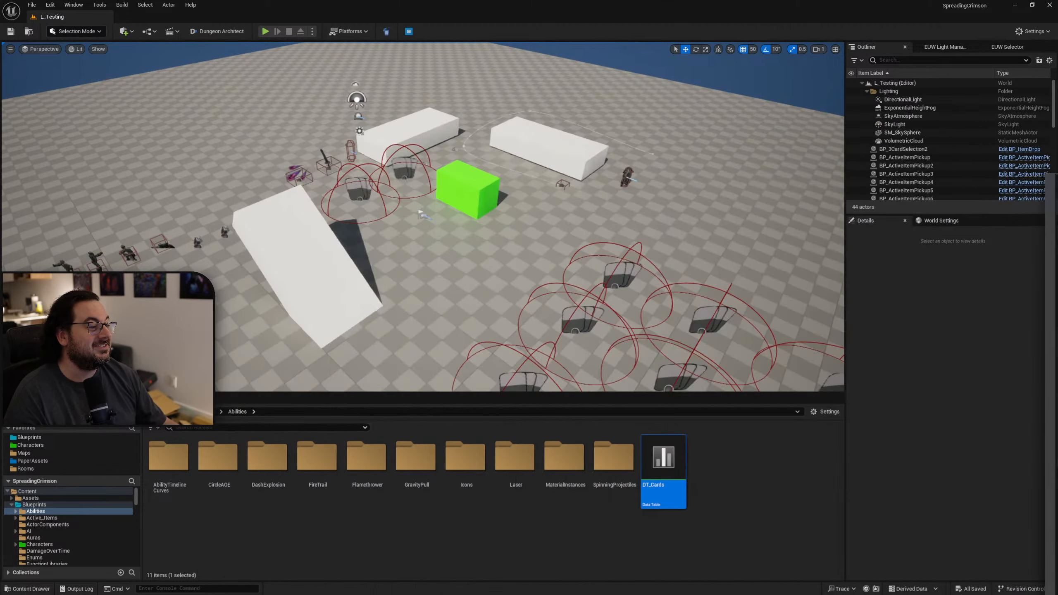
{"action": "key", "text": "F11"}
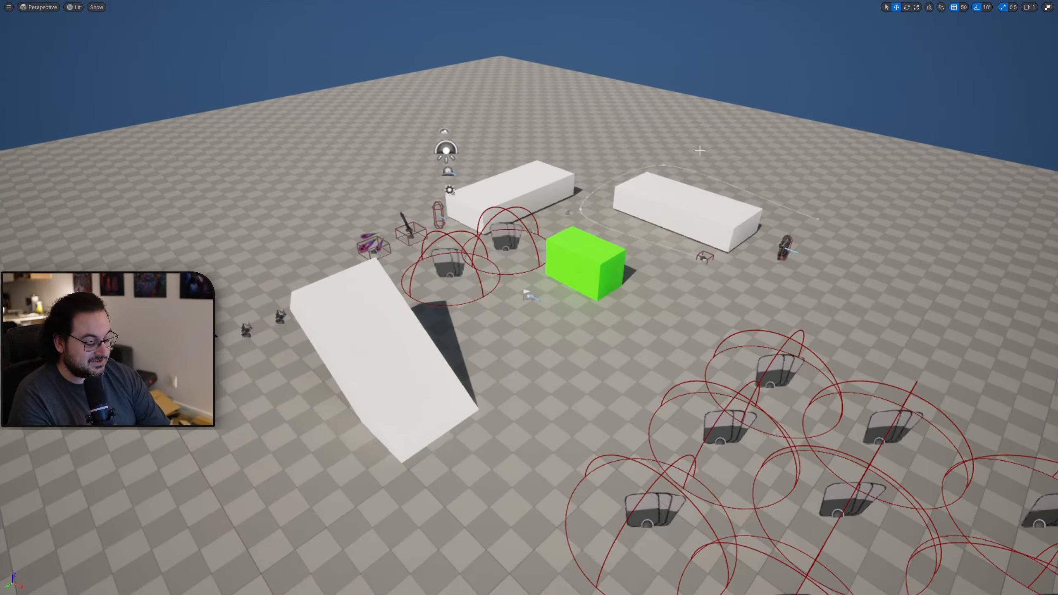
{"action": "key", "text": "alt+p"}
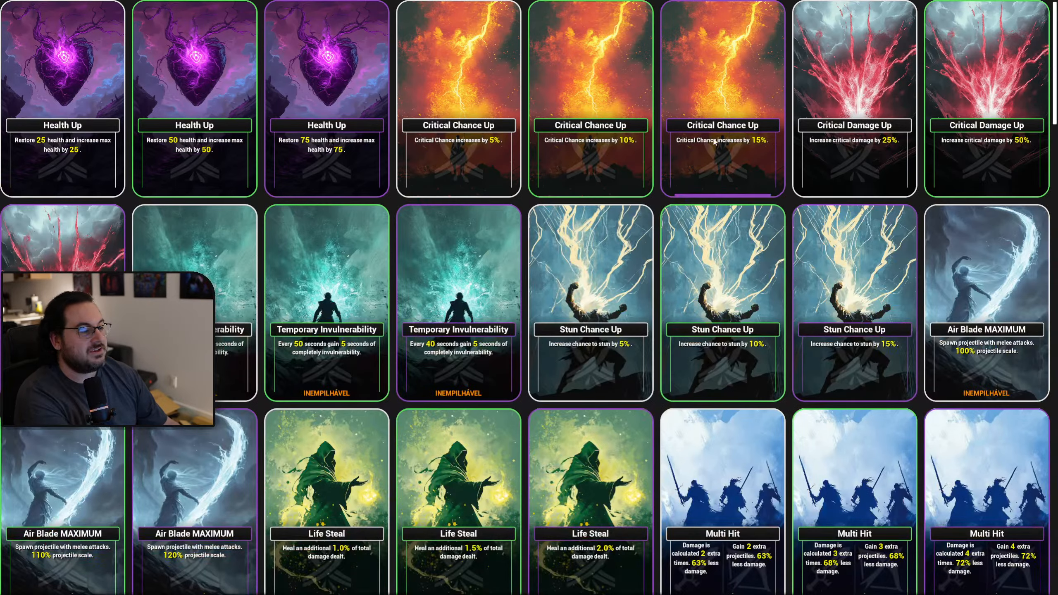
{"action": "mouse_move", "coordinate": [1055, 78]}
{"action": "left_mouse_down"}
{"action": "mouse_move", "coordinate": [1037, 322]}
{"action": "mouse_move", "coordinate": [1041, 100]}
{"action": "left_mouse_up"}
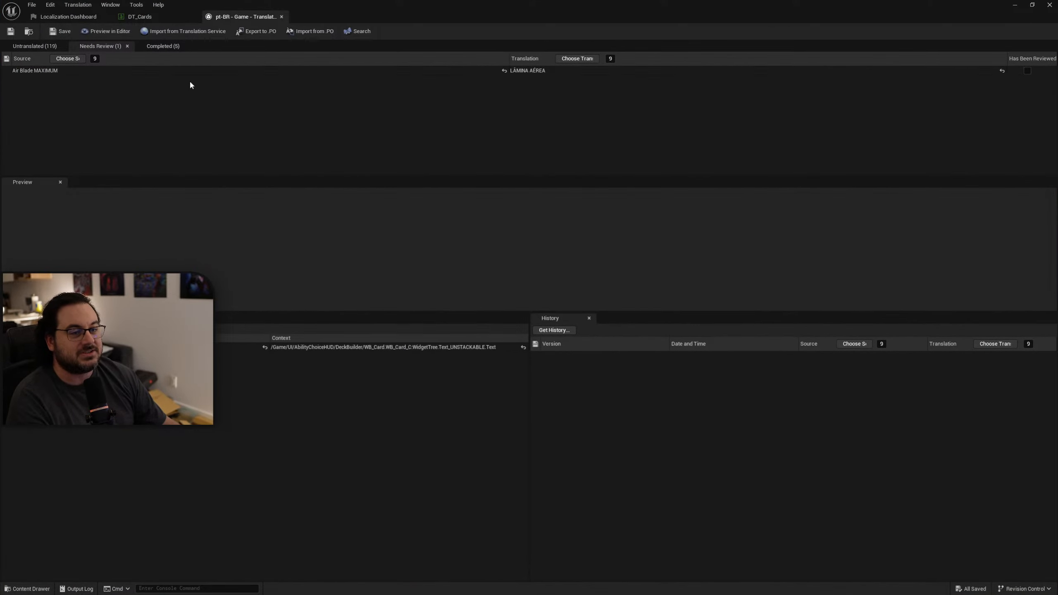
Remove "MAXIMUM" from the AirBlade row's ability title in DT_Cards, and save the data table.
{"action": "left_click", "coordinate": [141, 21]}
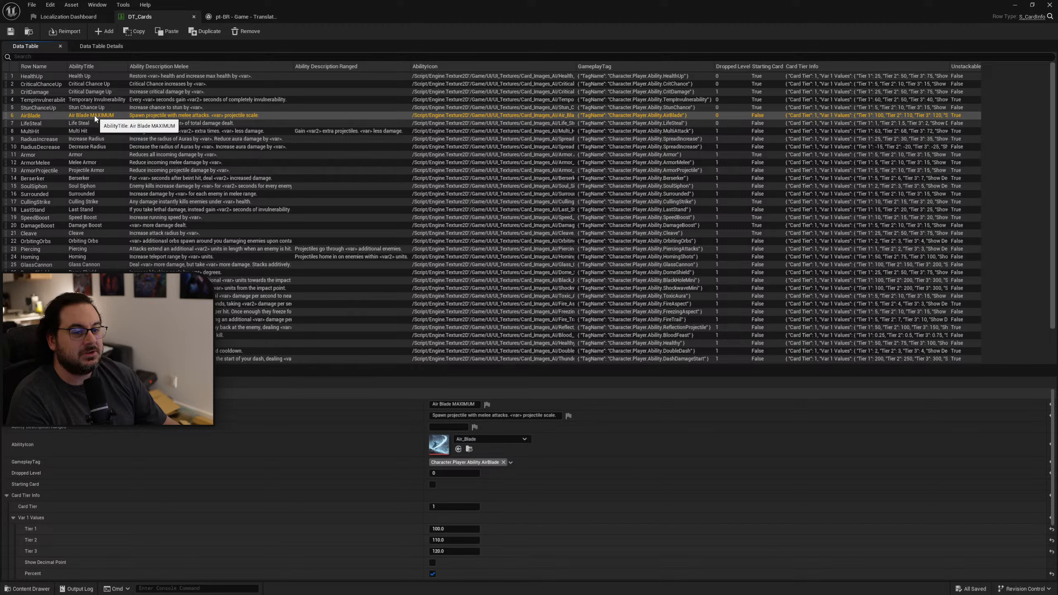
{"action": "left_click_drag", "start_coordinate": [454, 404], "coordinate": [589, 412]}
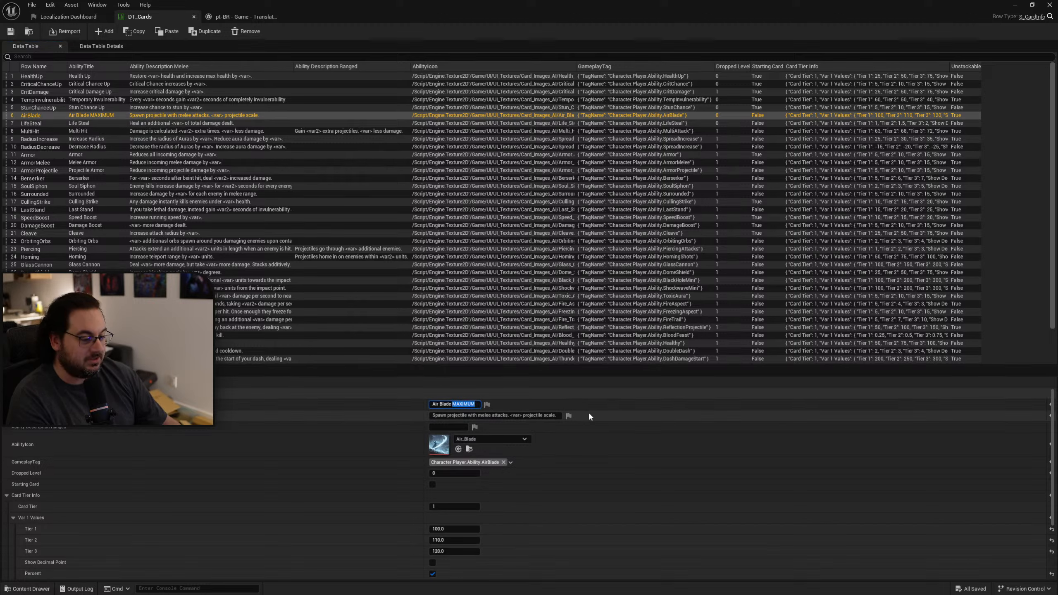
{"action": "key", "text": "BackSpace"}
{"action": "key", "text": "Return"}
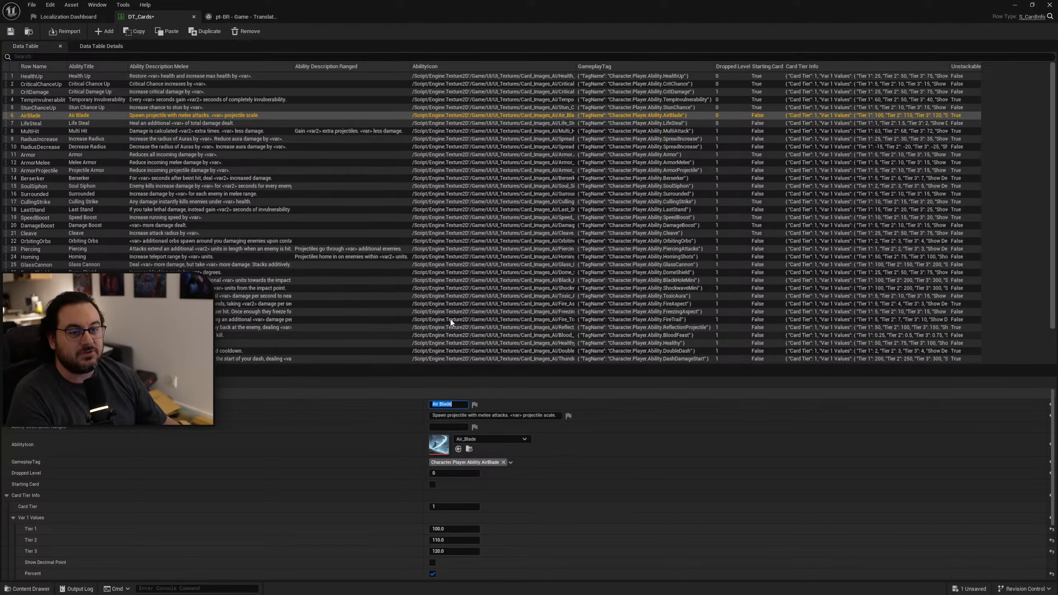
{"action": "left_click", "coordinate": [10, 32]}
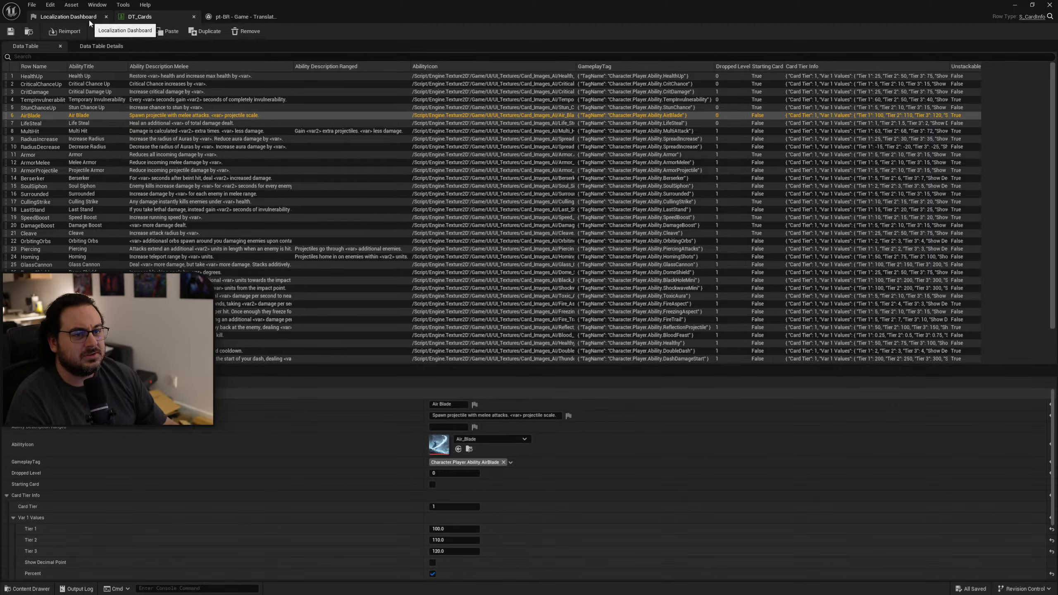
Gather the Game target's text again so that it picks up the restored Air Blade title.
{"action": "left_click", "coordinate": [66, 17]}
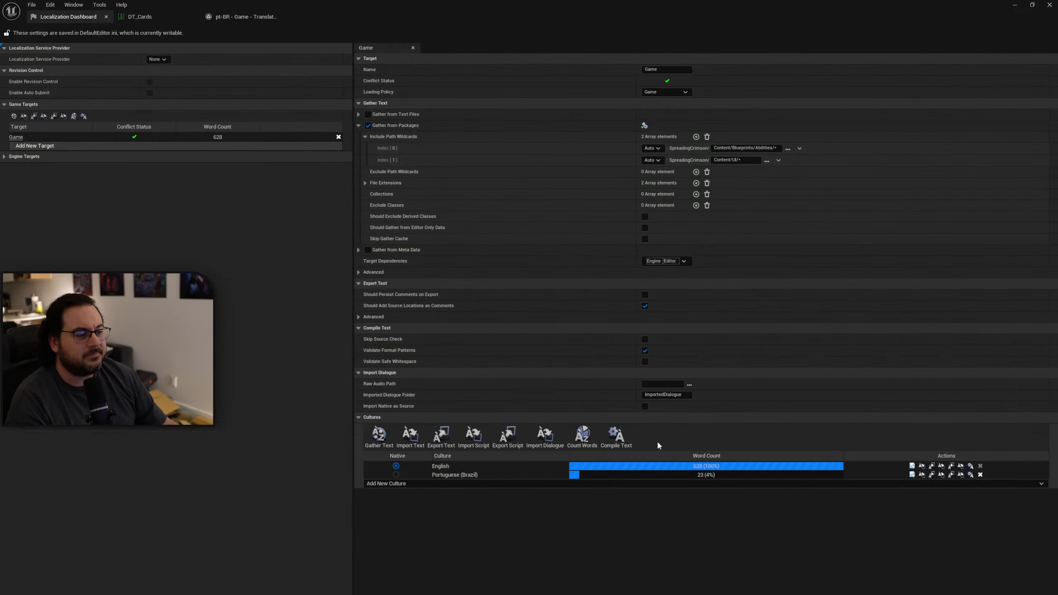
{"action": "left_click", "coordinate": [379, 436]}
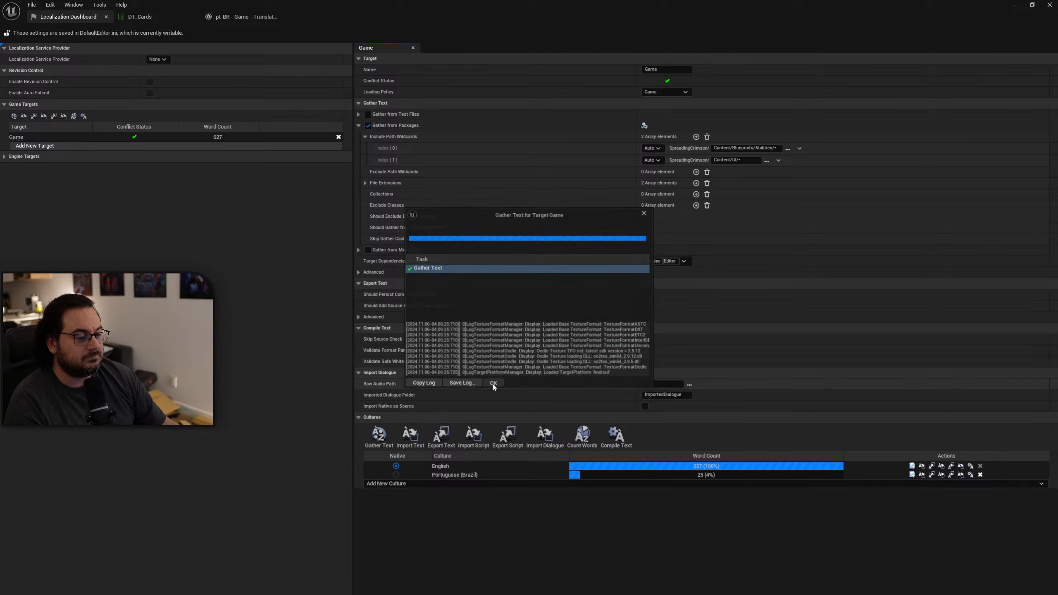
{"action": "left_click", "coordinate": [493, 383]}
Reopen the Portuguese (Brazil) translation editor, check the review and completed entries, and return to the Localization Dashboard.
{"action": "left_click", "coordinate": [286, 17]}
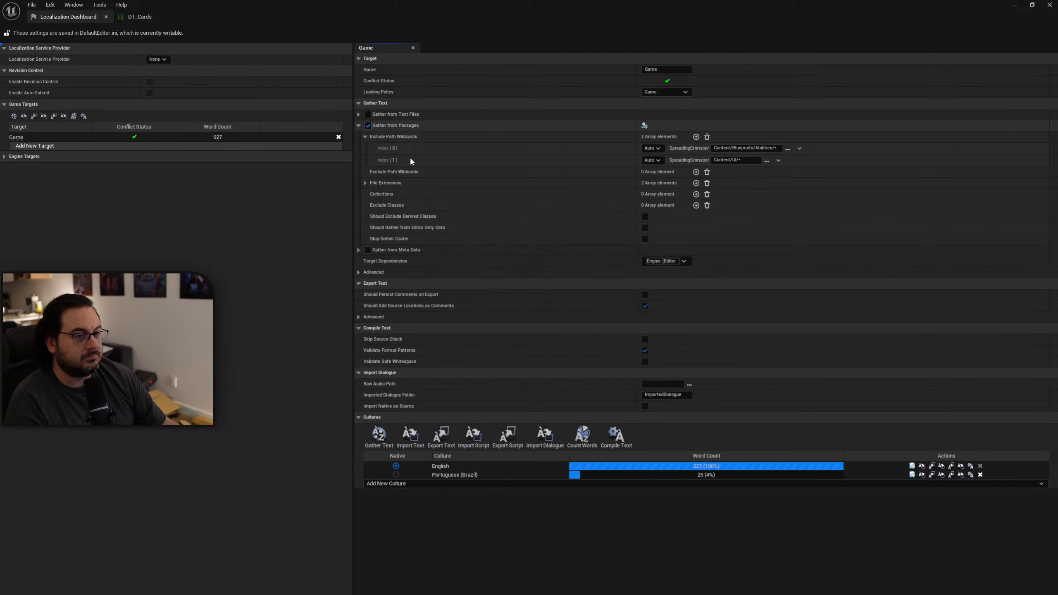
{"action": "left_click", "coordinate": [912, 475]}
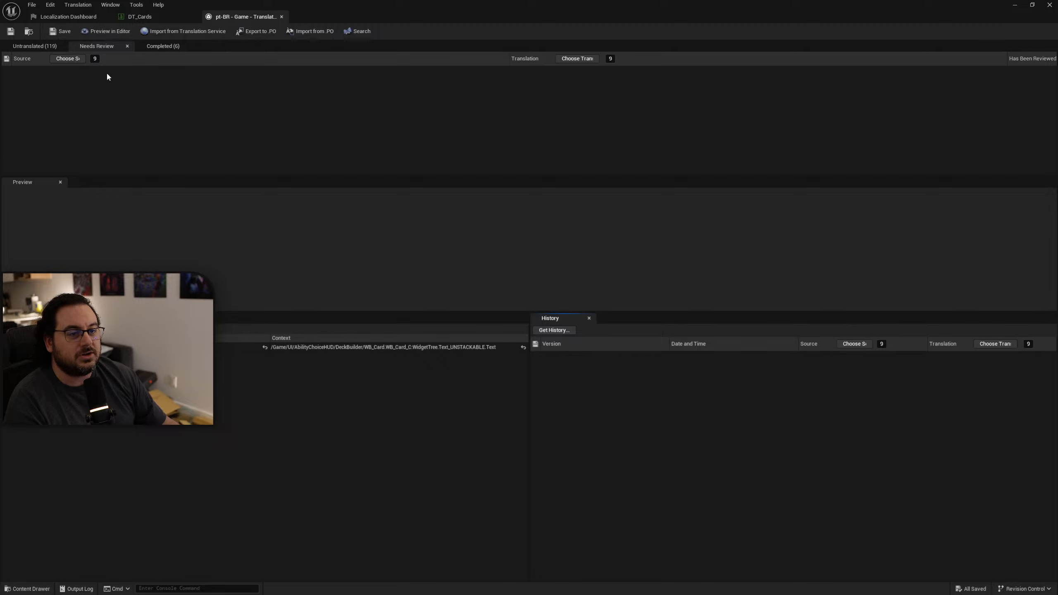
{"action": "left_click", "coordinate": [163, 47]}
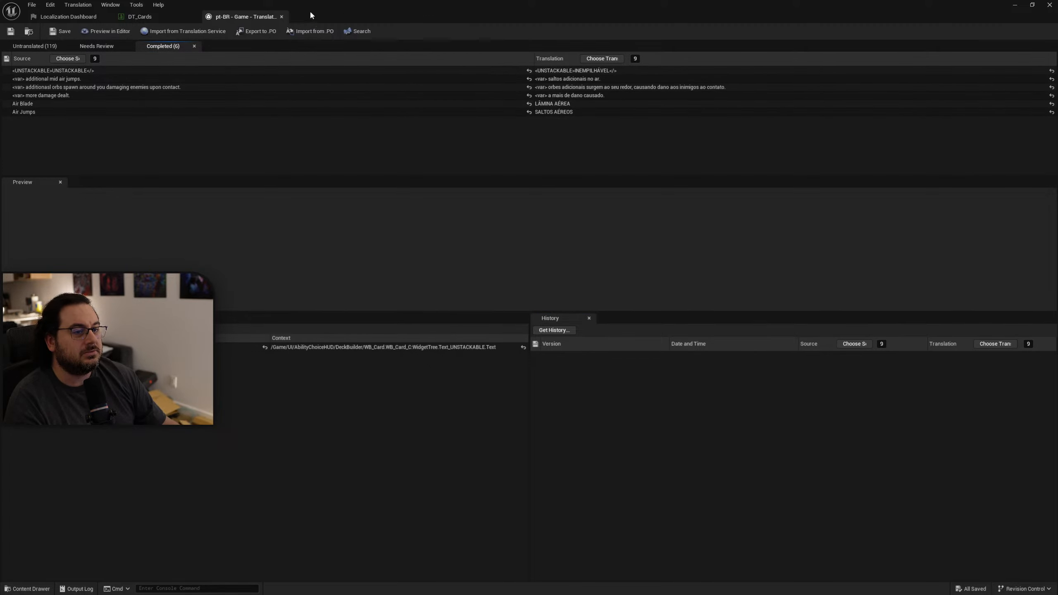
{"action": "left_click", "coordinate": [68, 16]}
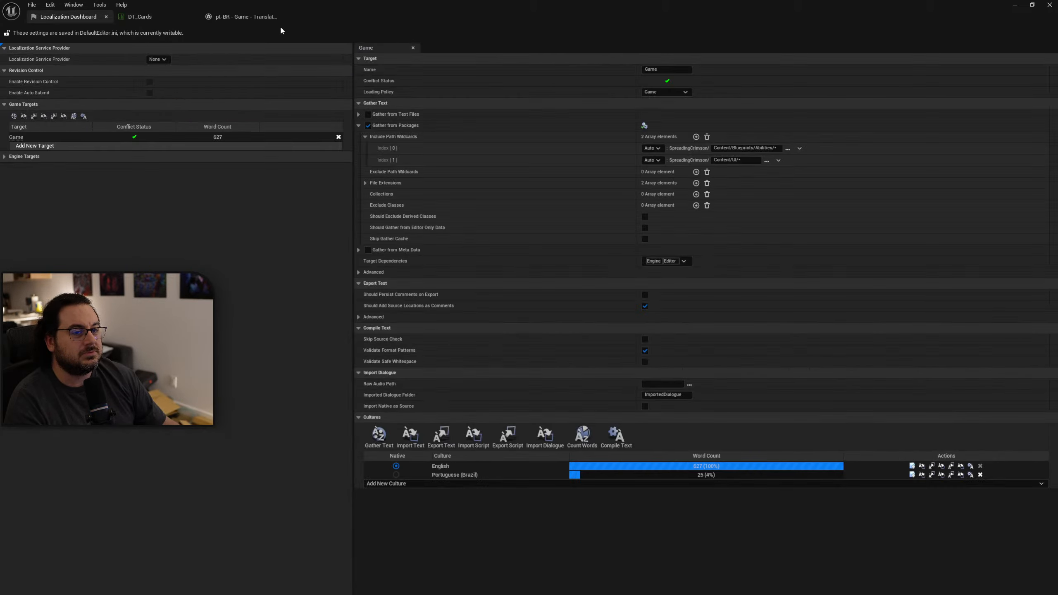
Compile the Game target's translated text and dismiss the compile report.
{"action": "left_click", "coordinate": [622, 436]}
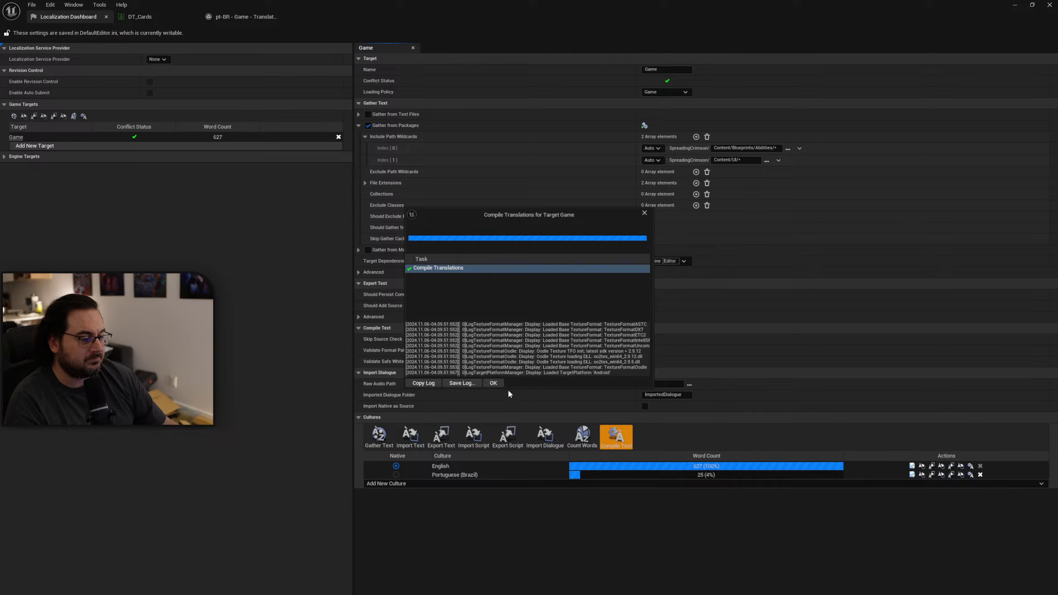
{"action": "left_click", "coordinate": [493, 383]}
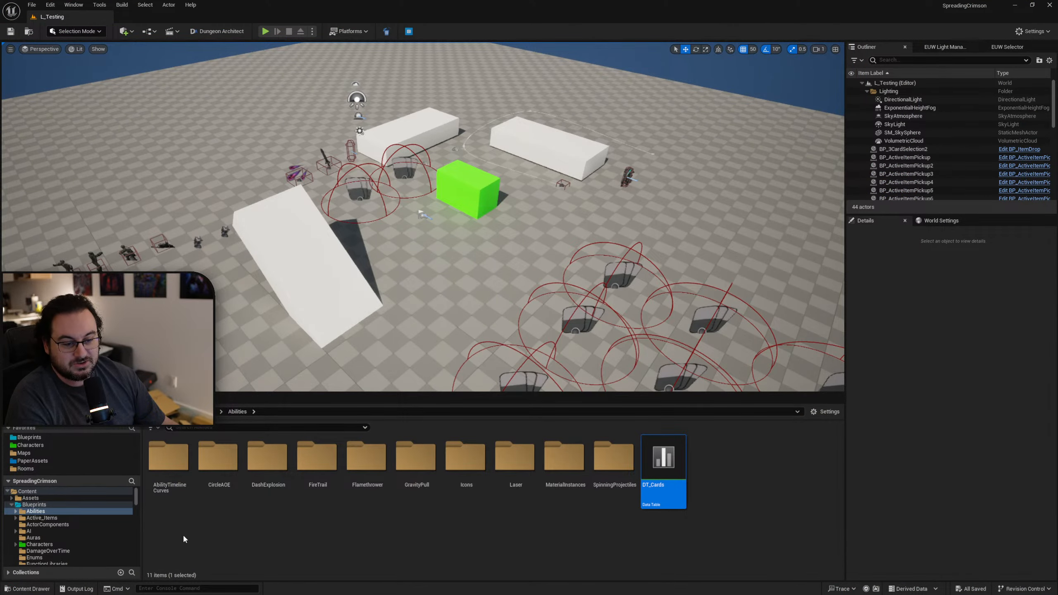
Reopen the DT_Cards data table, examine the variable types in its row structure S_CardInfo, and close the structure.
{"action": "double_click", "coordinate": [668, 474]}
{"action": "left_click_drag", "start_coordinate": [792, 155], "coordinate": [465, 87]}
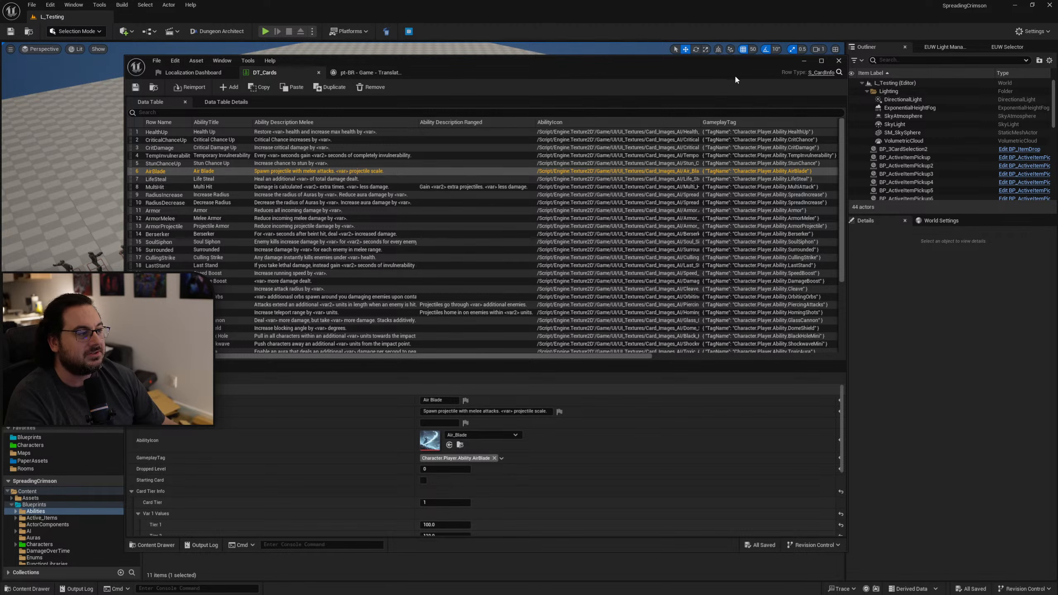
{"action": "left_click", "coordinate": [821, 73]}
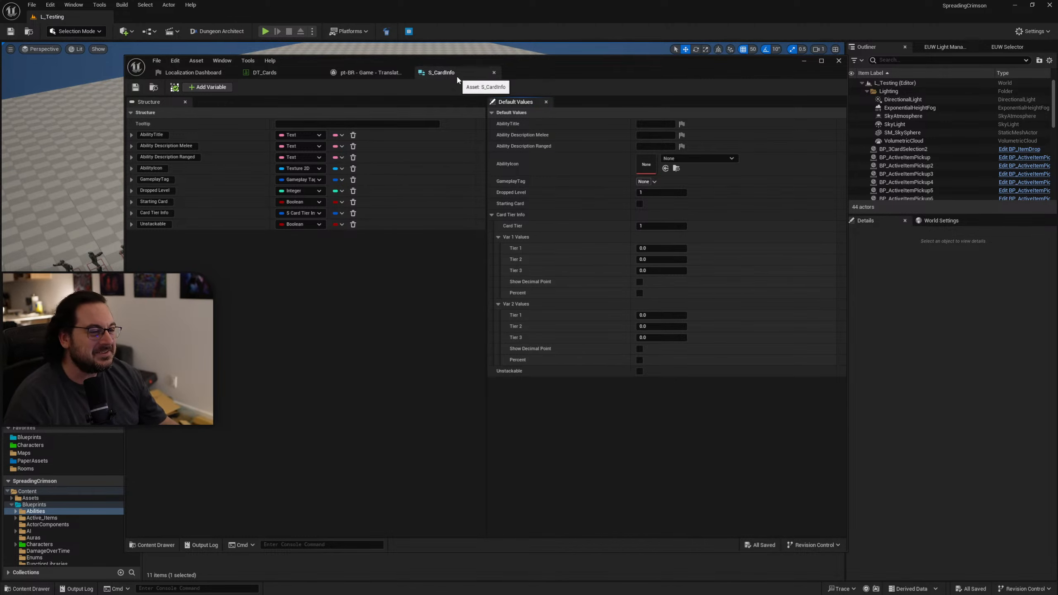
{"action": "middle_click", "coordinate": [463, 74]}
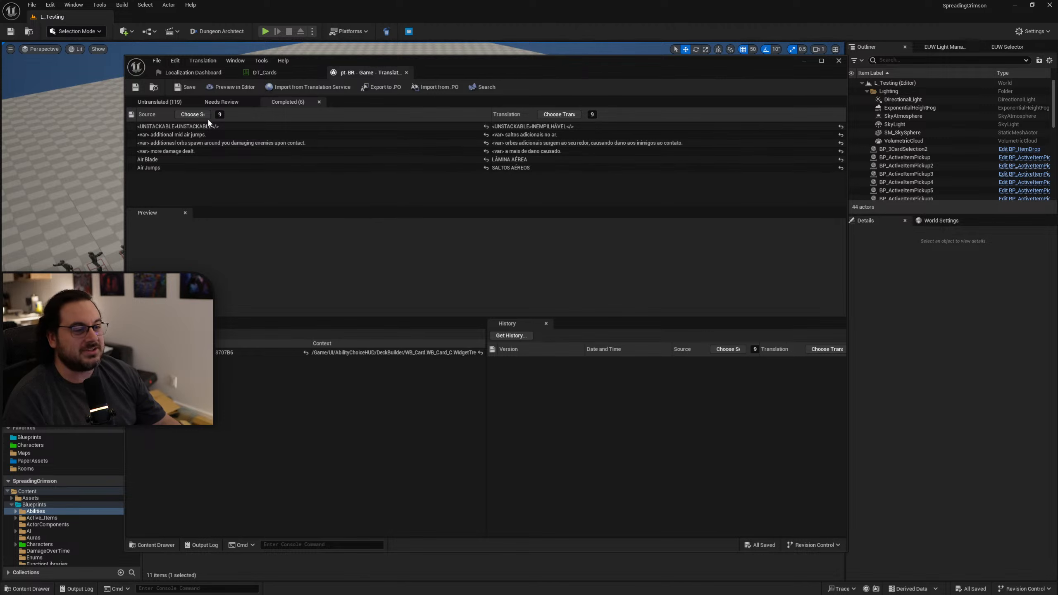
Show the untranslated entries in the Portuguese (Brazil) translation editor and arrange its window side by side with ChatGPT.
{"action": "left_click", "coordinate": [155, 102]}
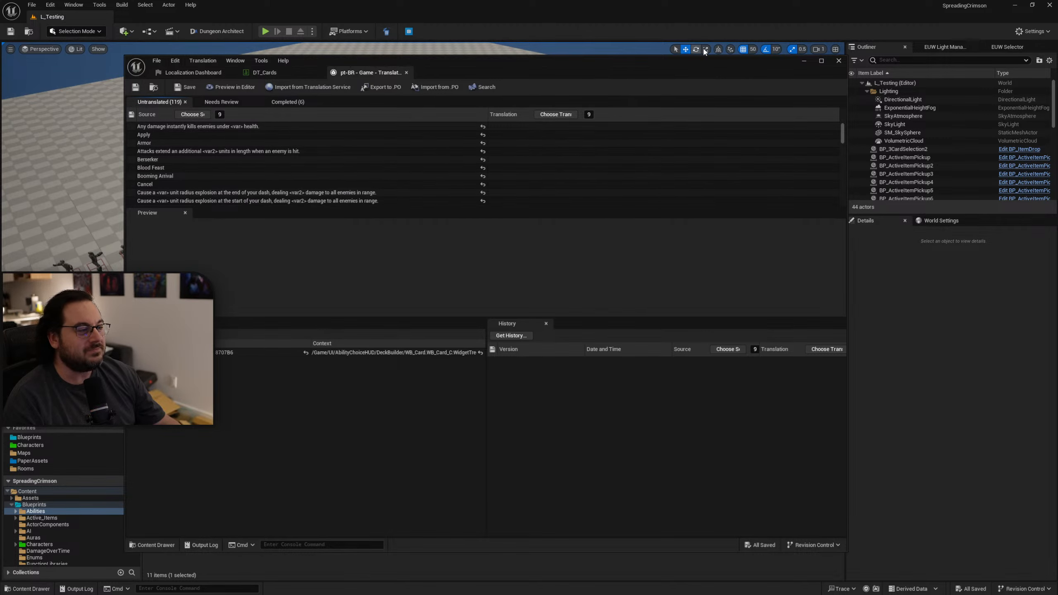
{"action": "left_click_drag", "start_coordinate": [720, 6], "coordinate": [1057, 388]}
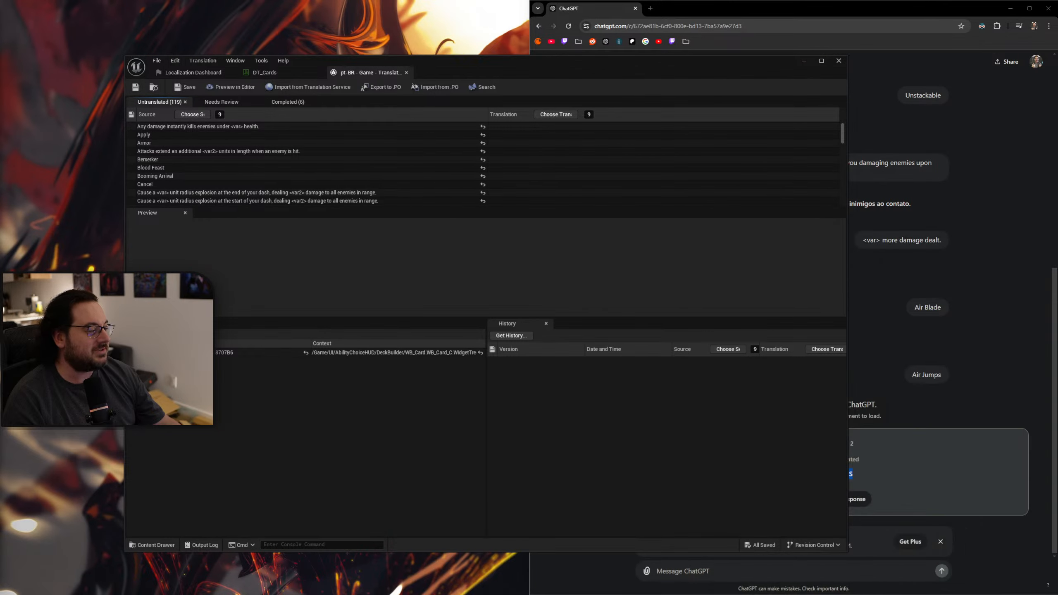
{"action": "left_click_drag", "start_coordinate": [509, 72], "coordinate": [1, 151]}
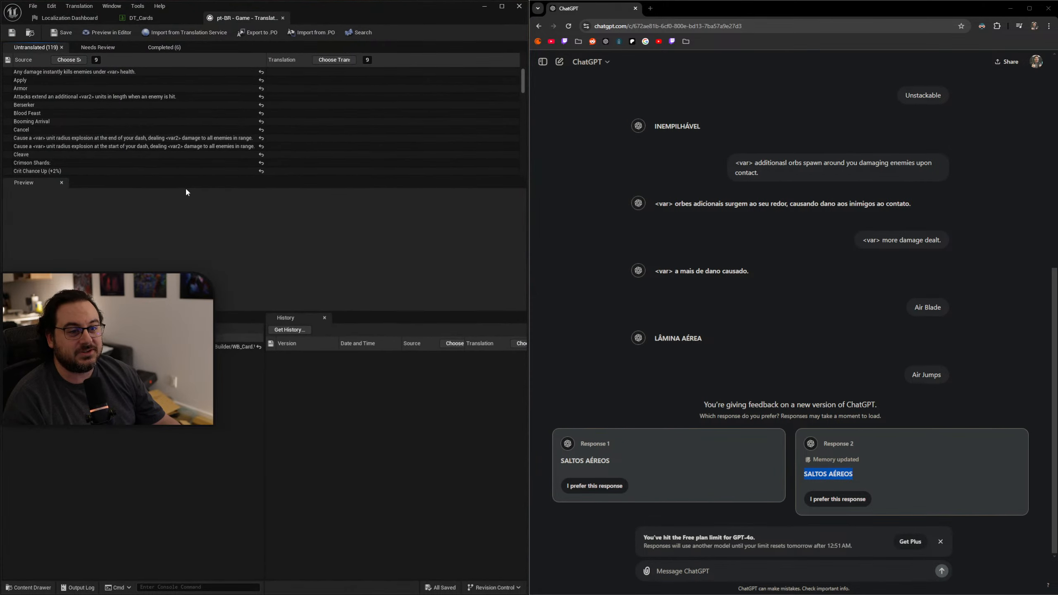
Keep ChatGPT's second Air Jumps response and ask it to translate "Any damage instantly kills enemies under <var> health.".
{"action": "left_click", "coordinate": [78, 73]}
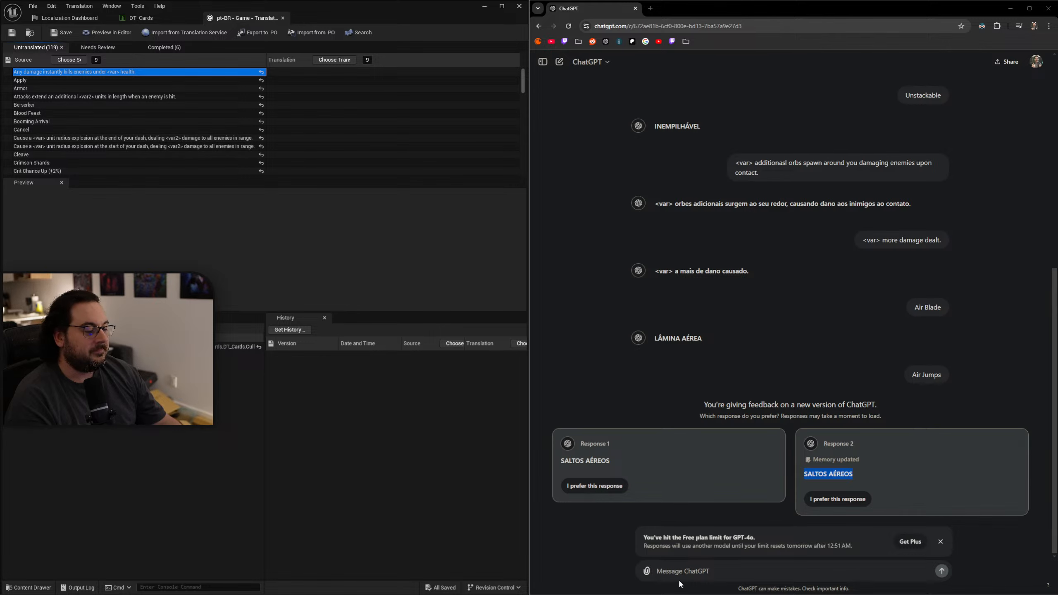
{"action": "left_click", "coordinate": [792, 568]}
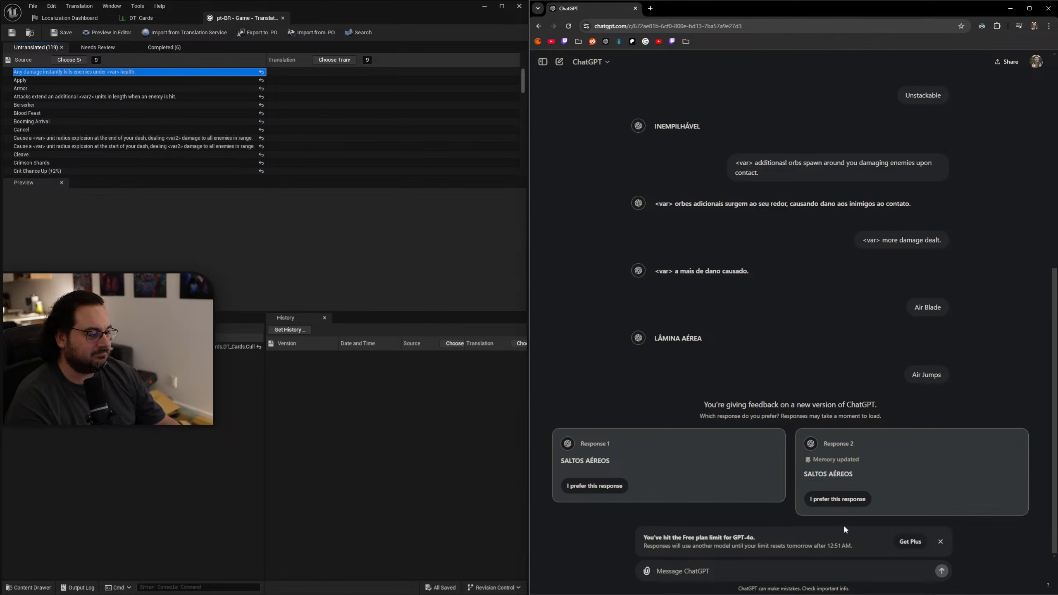
{"action": "left_click", "coordinate": [838, 499]}
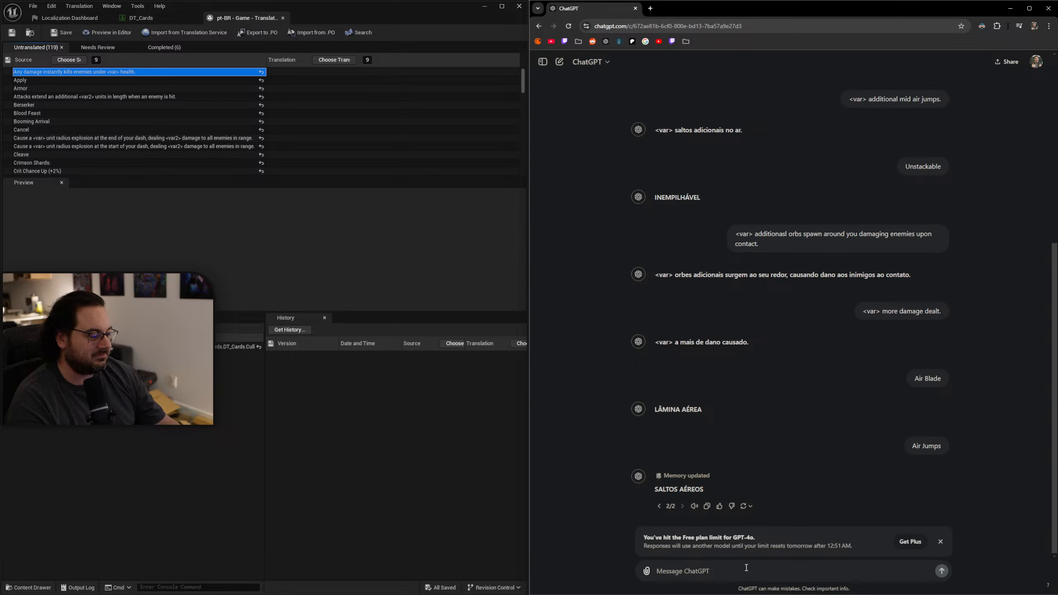
{"action": "type", "text": "Any damage instantly kills enemies under <var> health."}
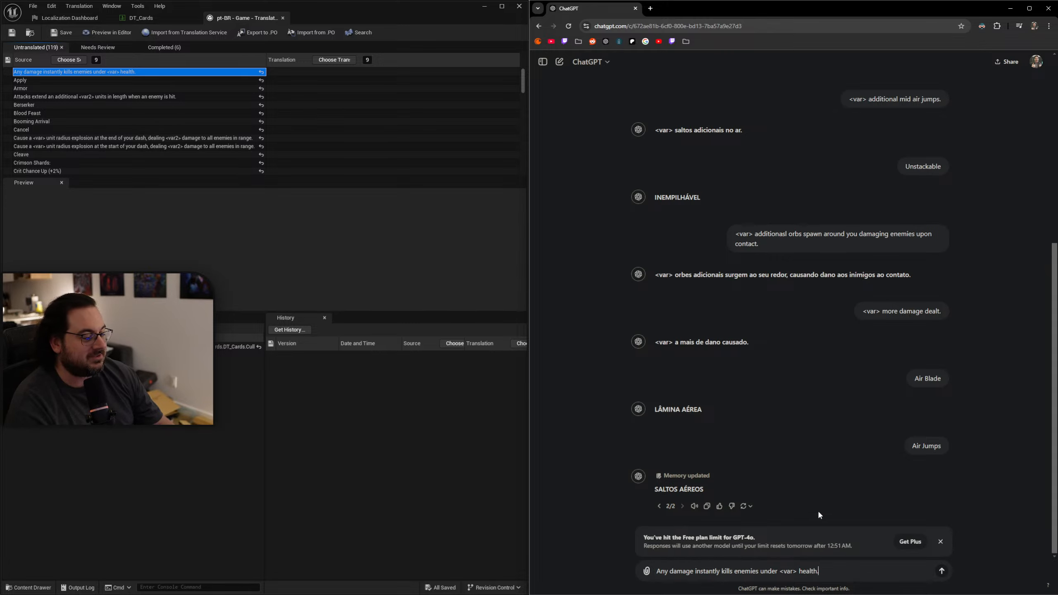
{"action": "key", "text": "Return"}
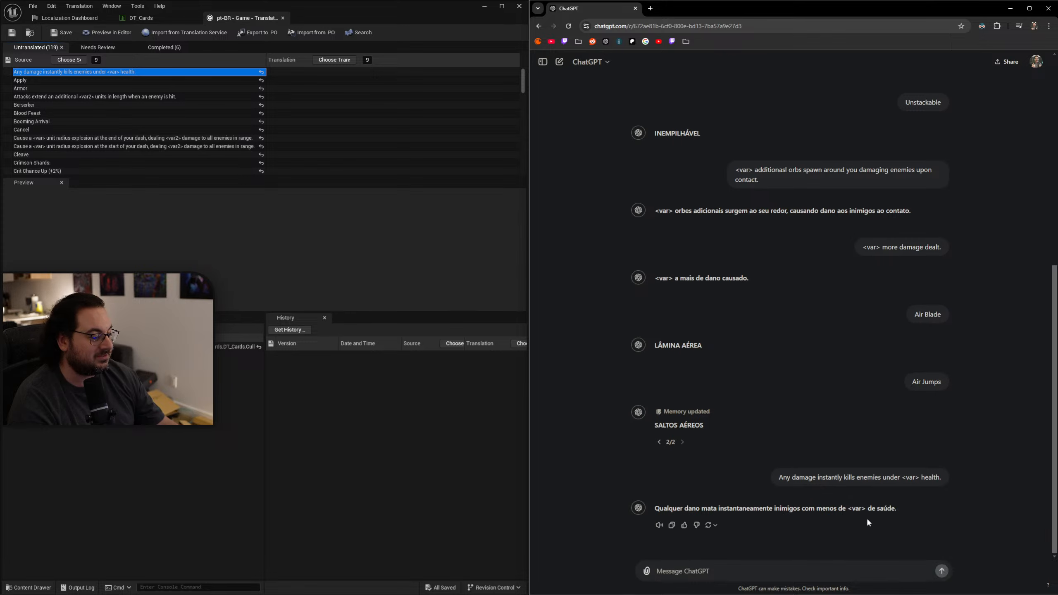
Enter "Qualquer dano mata instantaneamente inimigos com menos de <var> de saúde." as the translation of the first untranslated entry.
{"action": "left_click_drag", "start_coordinate": [899, 509], "coordinate": [655, 509]}
{"action": "key", "text": "ctrl+c"}
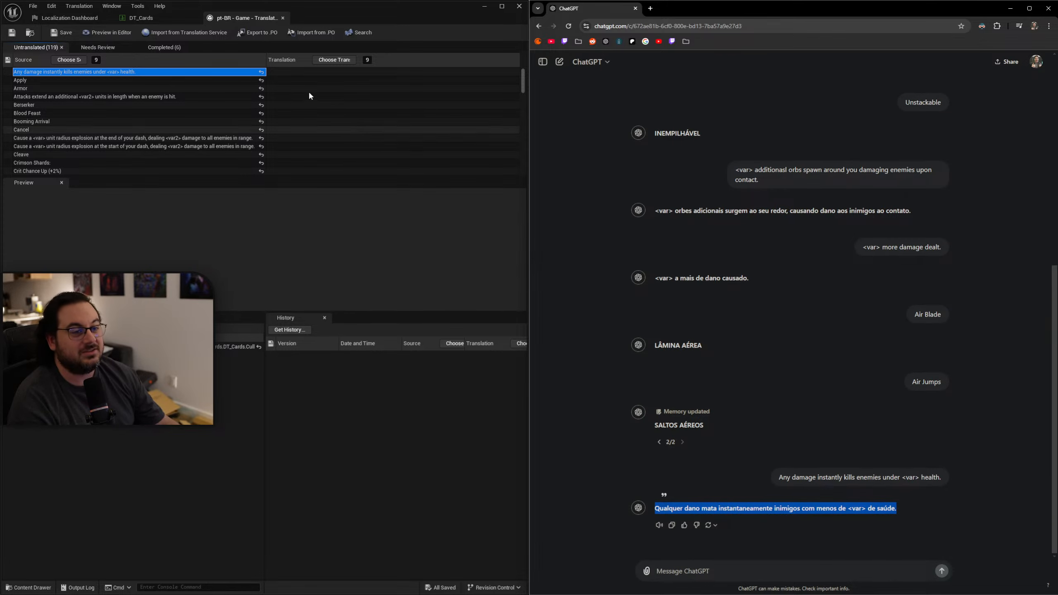
{"action": "left_click", "coordinate": [280, 72]}
{"action": "key", "text": "ctrl+v"}
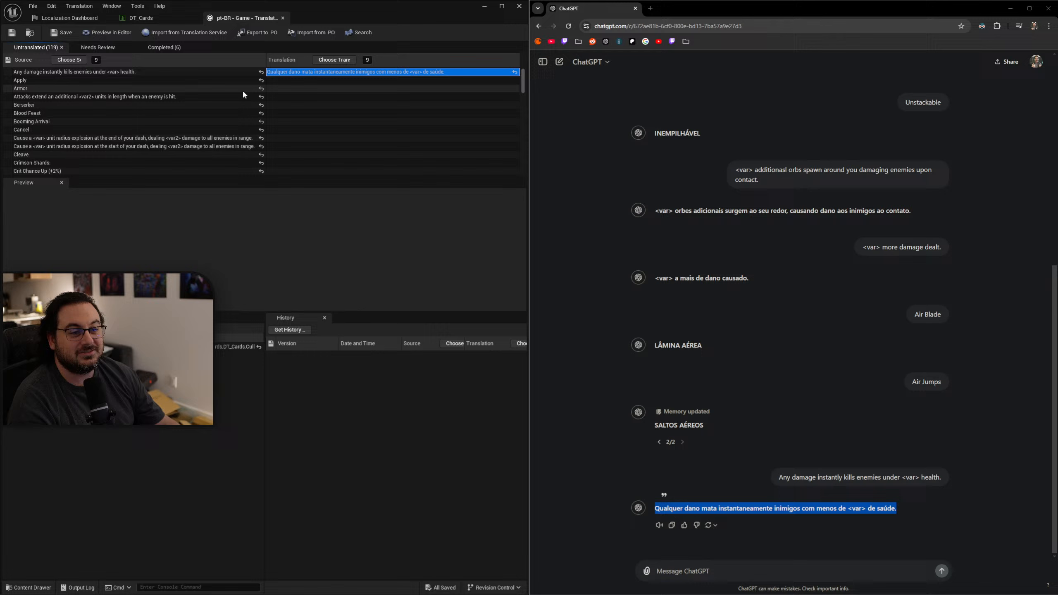
Have ChatGPT translate the "Apply" entry and enter "Aplicar" as its translation.
{"action": "left_click", "coordinate": [195, 81]}
{"action": "key", "text": "ctrl+c"}
{"action": "left_click", "coordinate": [795, 570]}
{"action": "key", "text": "ctrl+v"}
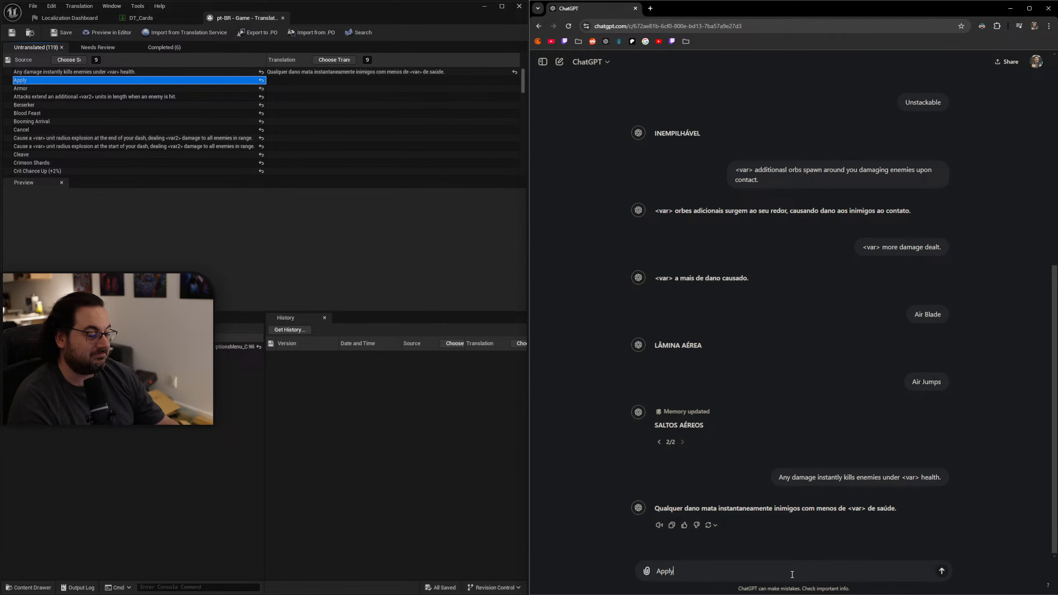
{"action": "key", "text": "Return"}
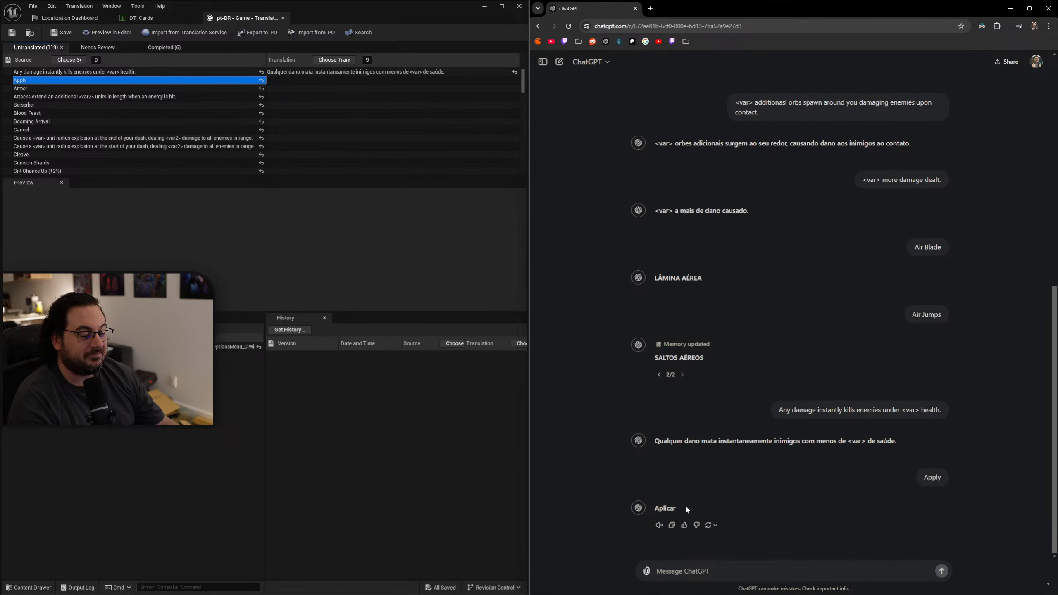
{"action": "left_click", "coordinate": [275, 81]}
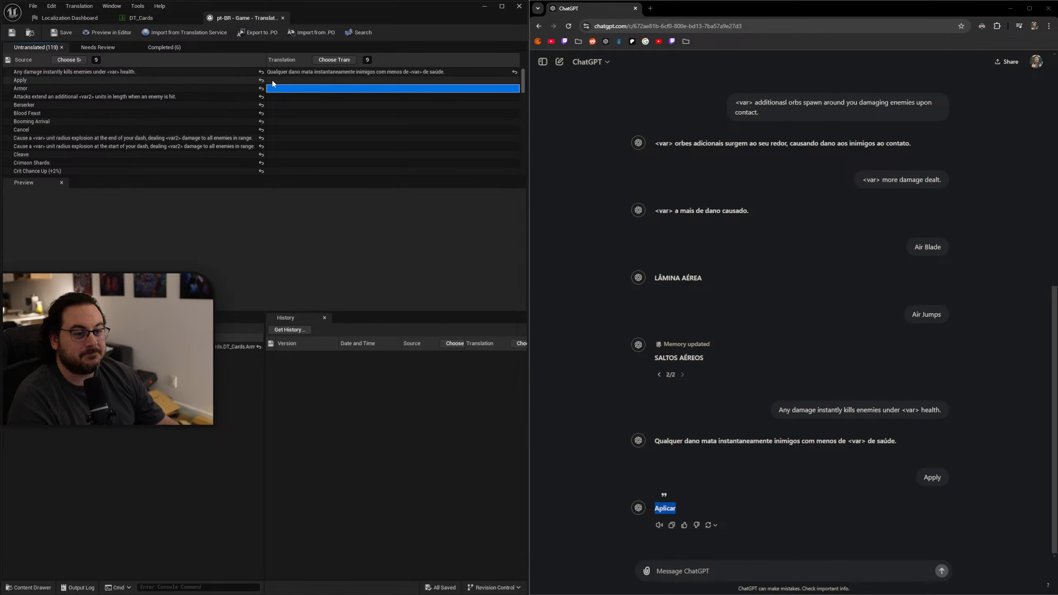
{"action": "key", "text": "ctrl+v"}
Have ChatGPT translate the "Armor" entry and enter "Armadura" as its translation.
{"action": "left_click", "coordinate": [172, 90]}
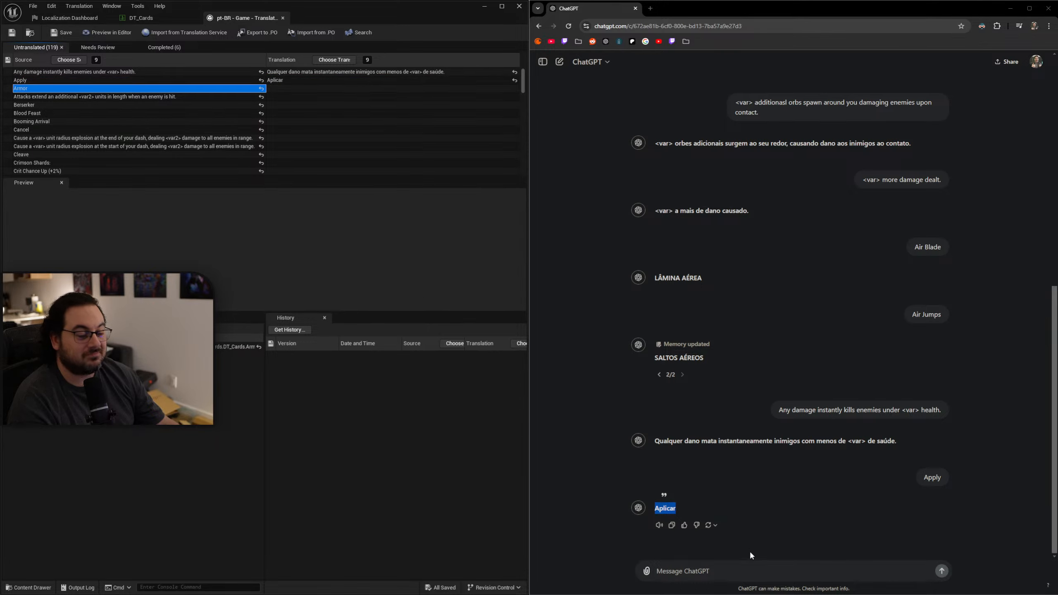
{"action": "left_click", "coordinate": [742, 569]}
{"action": "key", "text": "ctrl+v"}
{"action": "key", "text": "Return"}
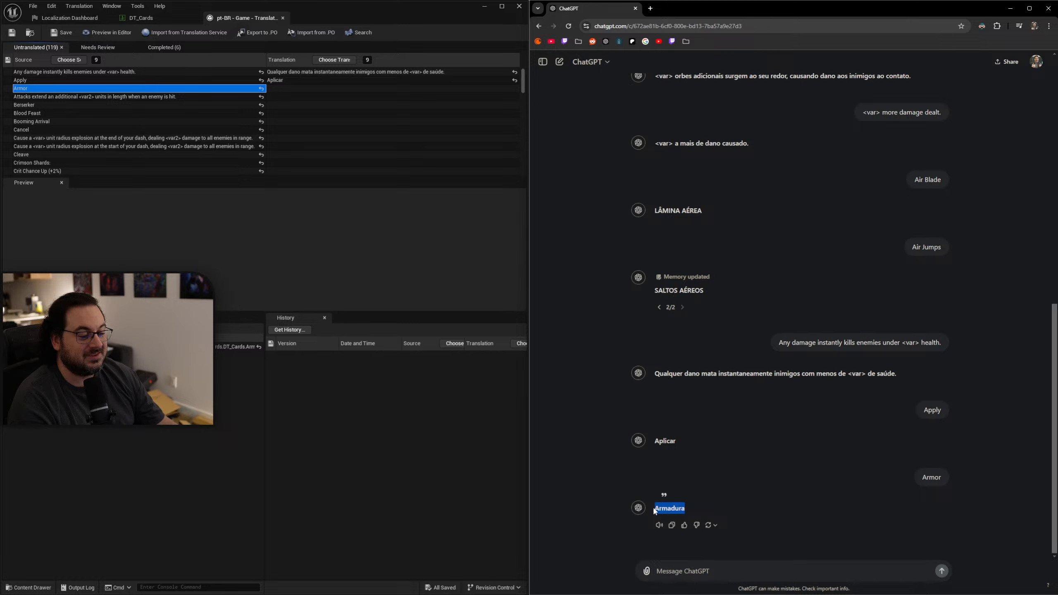
{"action": "left_click", "coordinate": [278, 96]}
{"action": "left_click", "coordinate": [274, 89]}
{"action": "key", "text": "ctrl+v"}
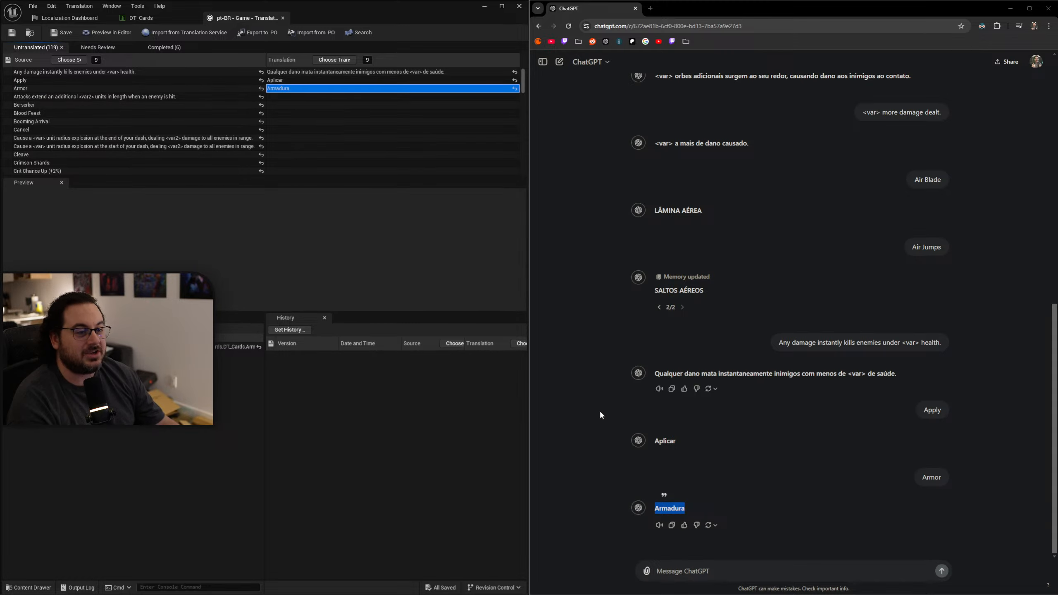
Start a ChatGPT prompt with "Translate the following lines:" and add "Attacks extend an additional <var2> units in length when an enemy is hit.".
{"action": "left_click", "coordinate": [742, 567]}
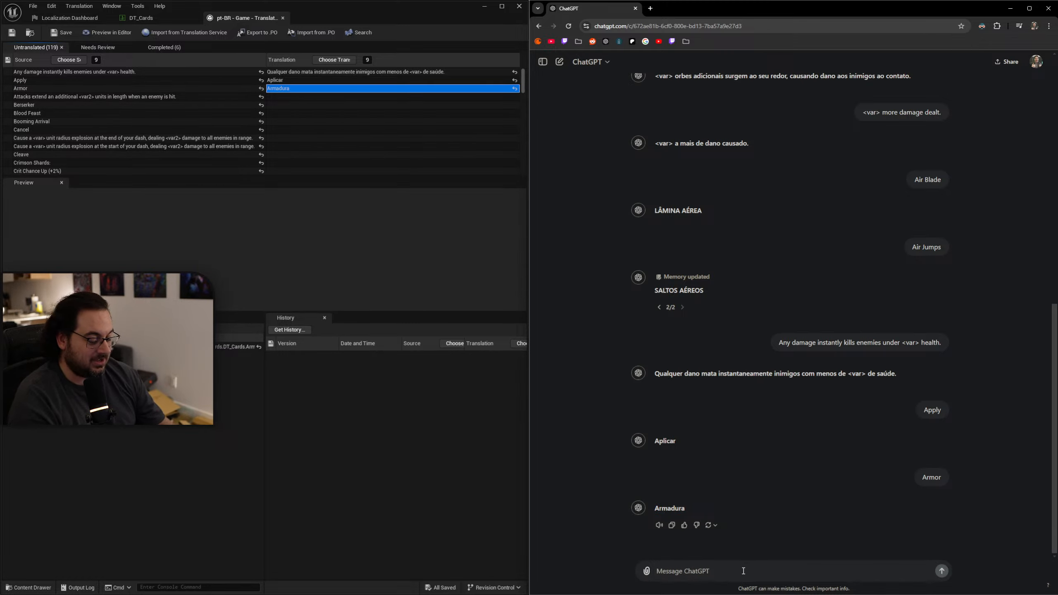
{"action": "type", "text": "Translate ther"}
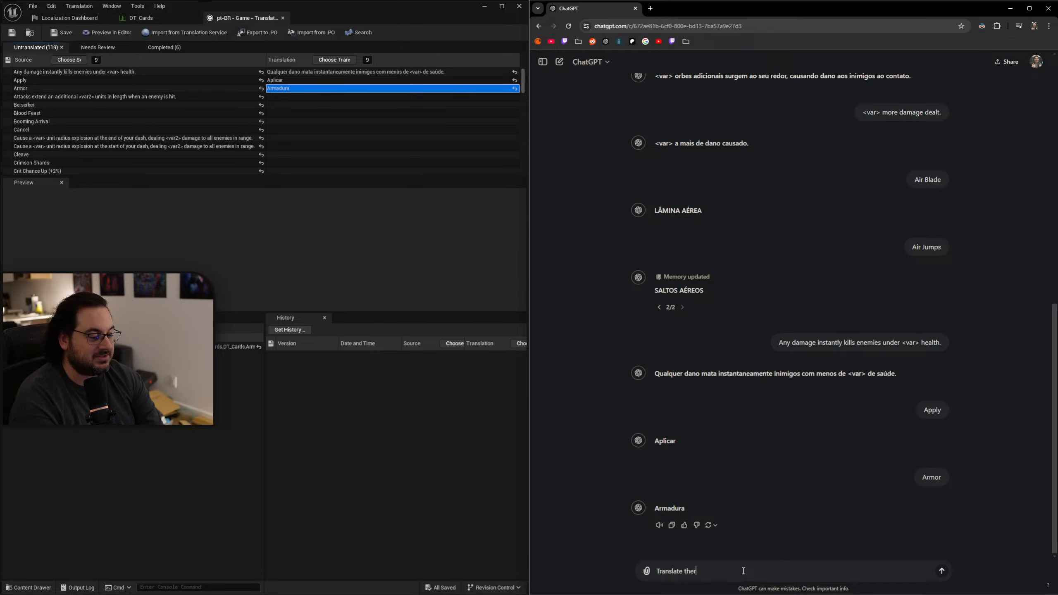
{"action": "key", "text": "BackSpace"}
{"action": "type", "text": " following"}
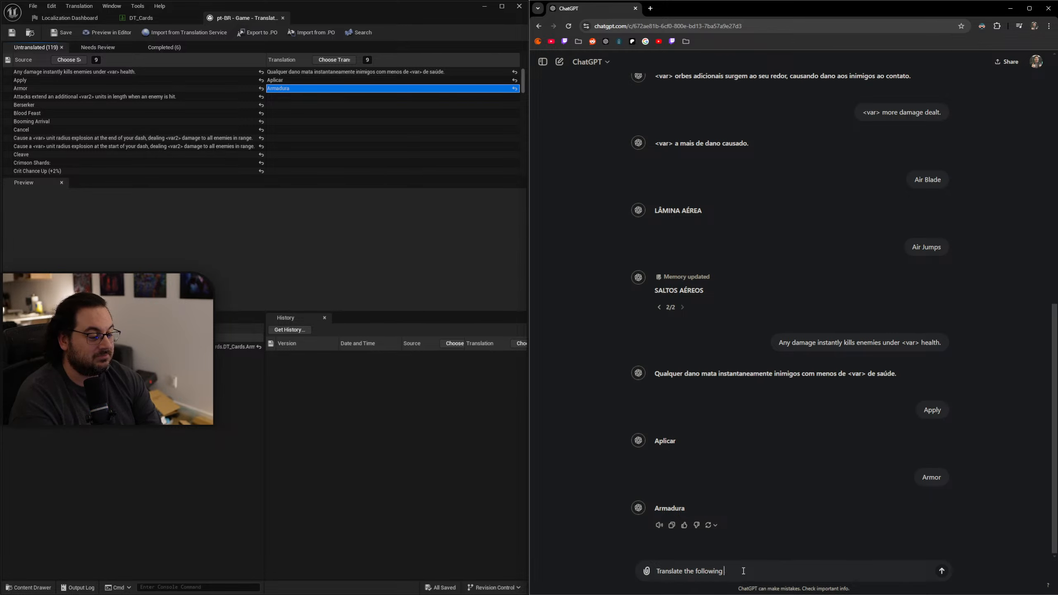
{"action": "type", "text": " lines:"}
{"action": "key", "text": "shift+Return"}
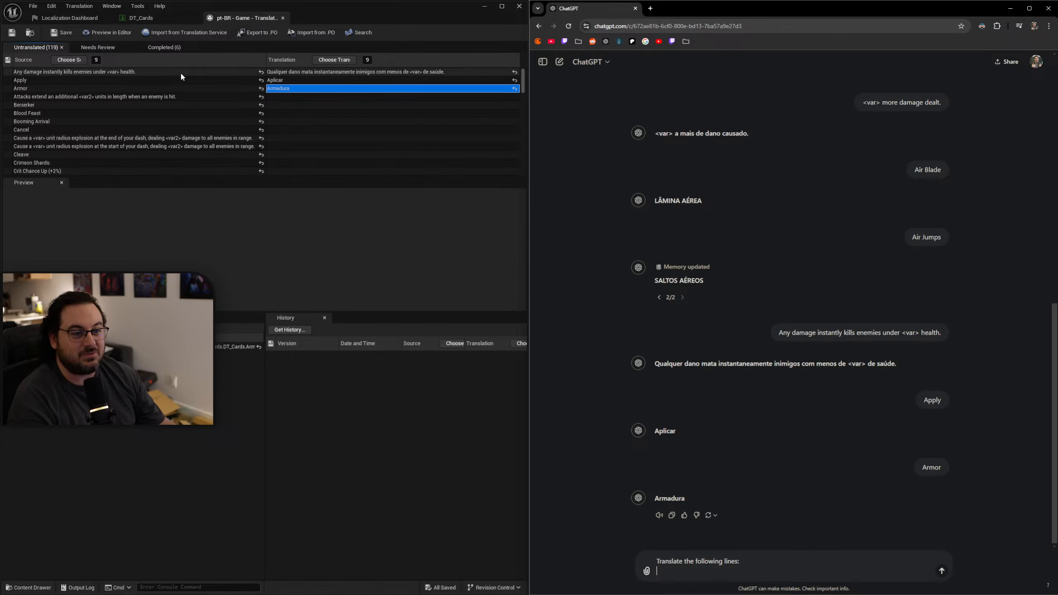
{"action": "left_click", "coordinate": [142, 96]}
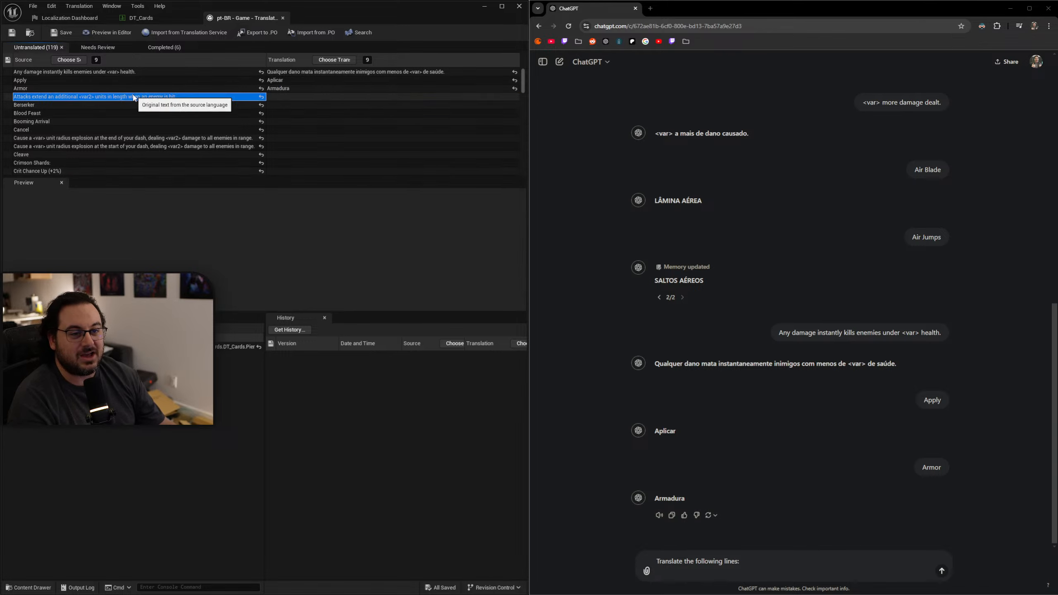
{"action": "left_click", "coordinate": [686, 574]}
{"action": "type", "text": "Attacks extend an additional <var2> units in length when an enemy is hit."}
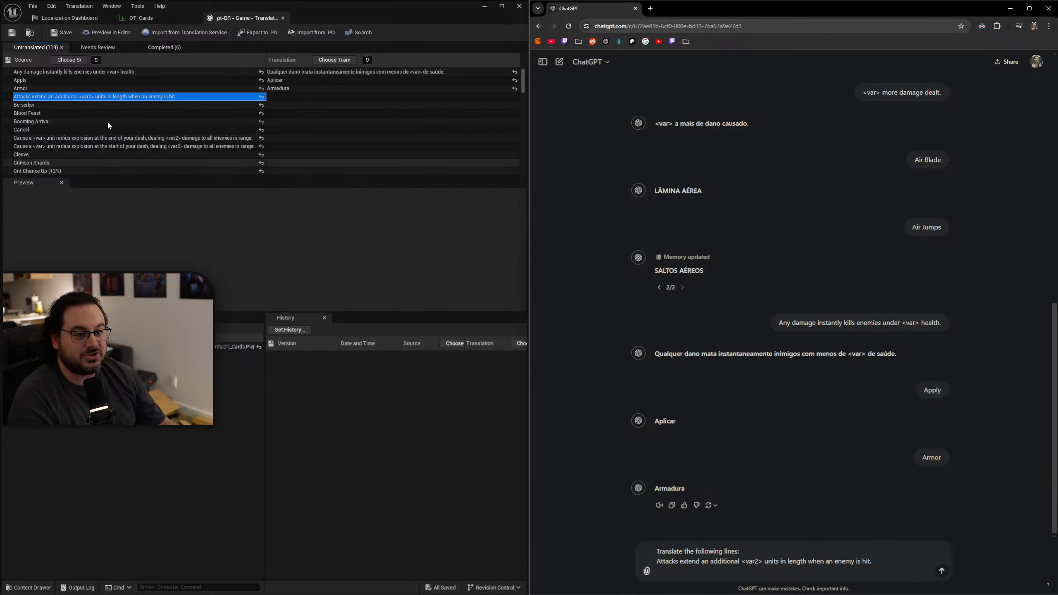
Copy the "Berserker" and "Blood Feast" source texts into the ChatGPT prompt, each on its own line.
{"action": "left_click", "coordinate": [108, 105]}
{"action": "key", "text": "ctrl+c"}
{"action": "left_click", "coordinate": [681, 570]}
{"action": "key", "text": "shift+Return"}
{"action": "key", "text": "ctrl+v"}
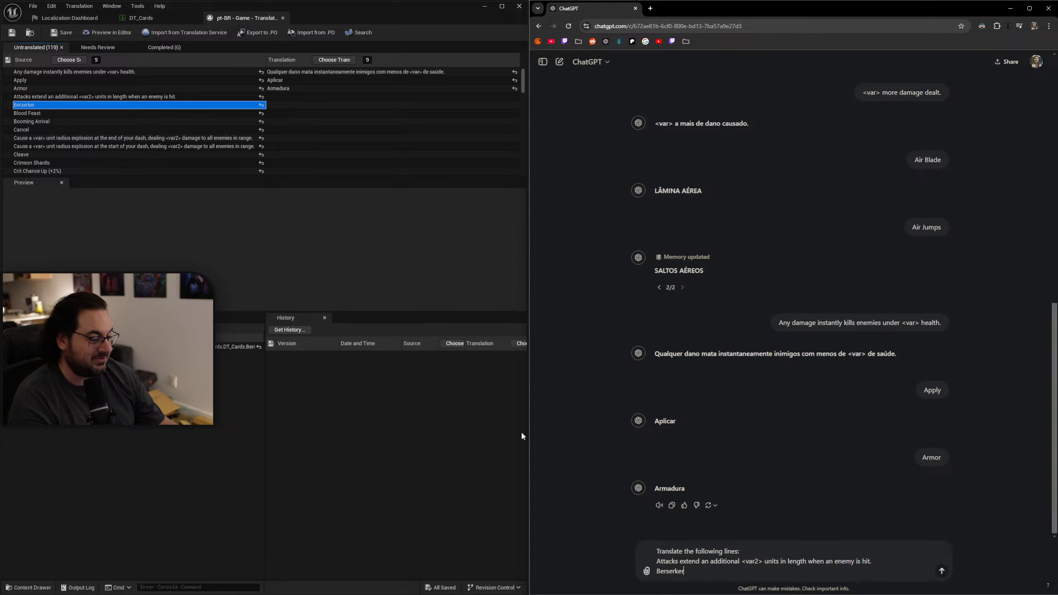
{"action": "left_click", "coordinate": [42, 113]}
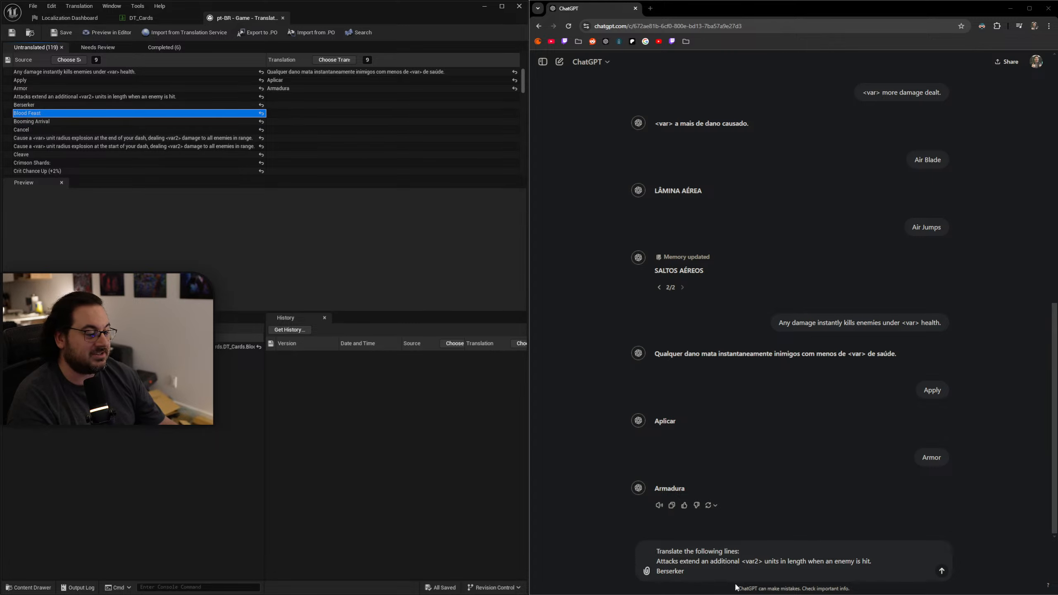
{"action": "key", "text": "ctrl+c"}
{"action": "left_click", "coordinate": [707, 569]}
{"action": "key", "text": "shift+Return"}
{"action": "key", "text": "ctrl+v"}
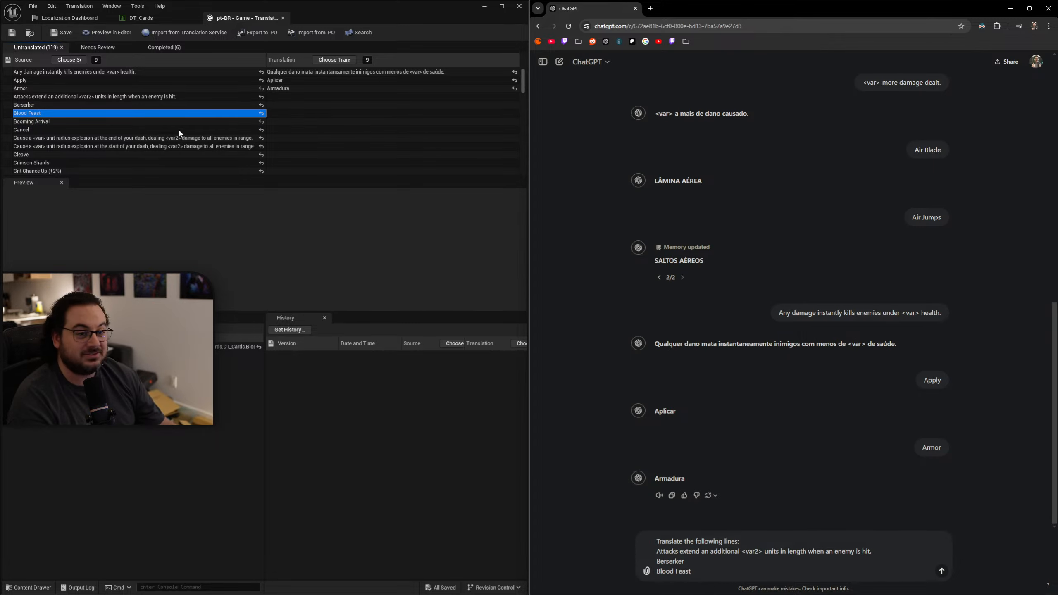
Add "Booming Arrival" and "Cancel" on separate lines of the ChatGPT prompt and send it for translation.
{"action": "left_click", "coordinate": [83, 121]}
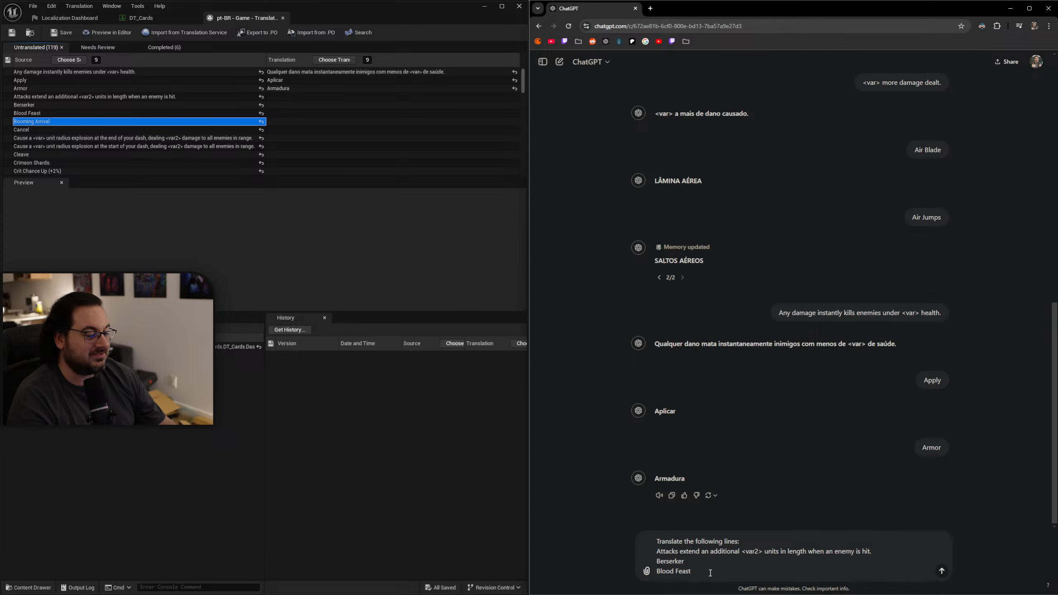
{"action": "key", "text": "shift+Return"}
{"action": "key", "text": "ctrl+v"}
{"action": "key", "text": "shift+Return"}
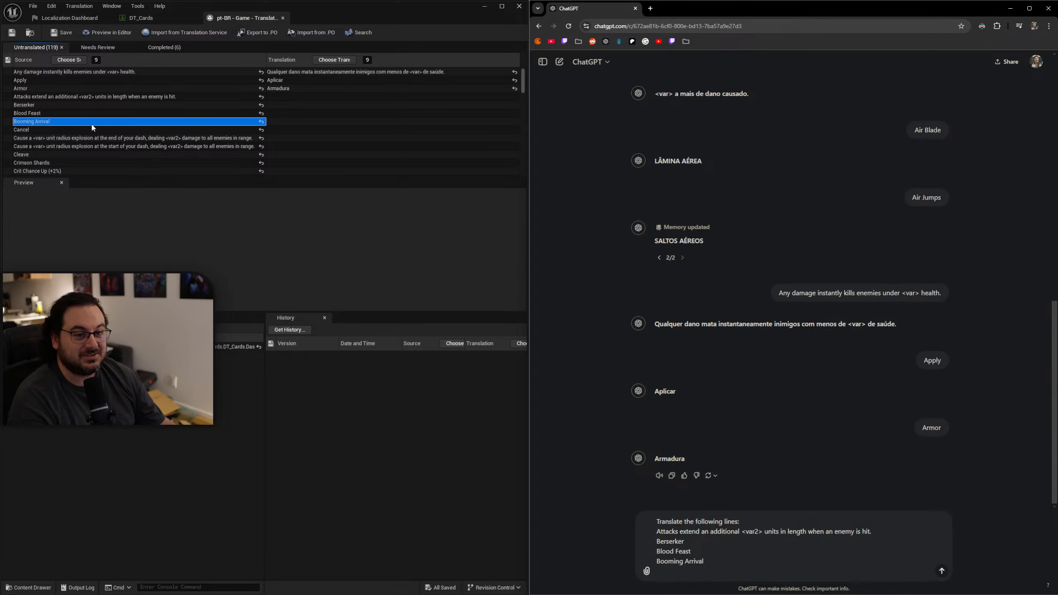
{"action": "left_click", "coordinate": [66, 129]}
{"action": "left_click", "coordinate": [734, 571]}
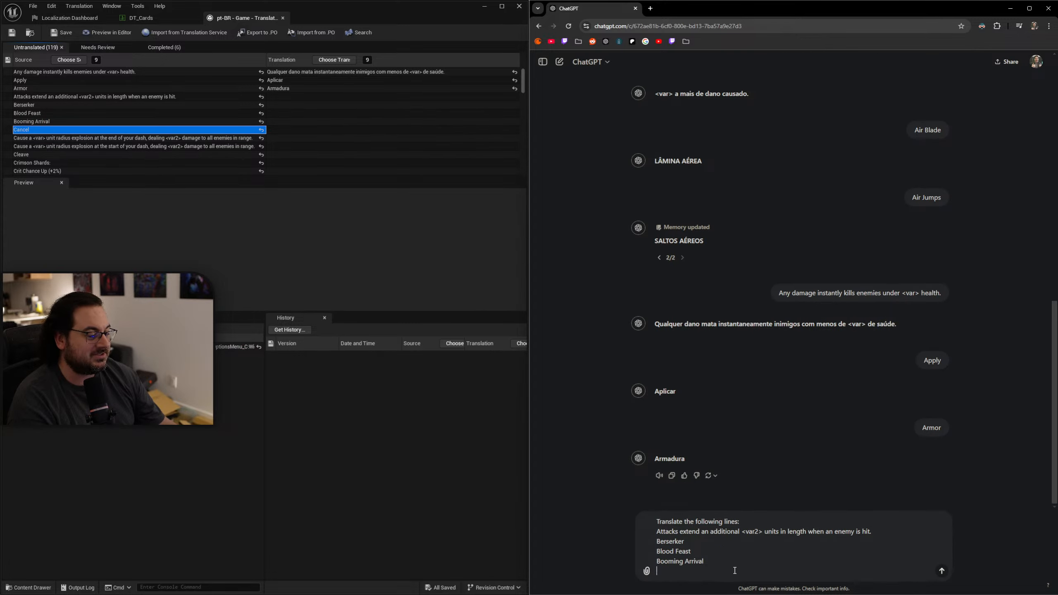
{"action": "key", "text": "ctrl+v"}
{"action": "key", "text": "Return"}
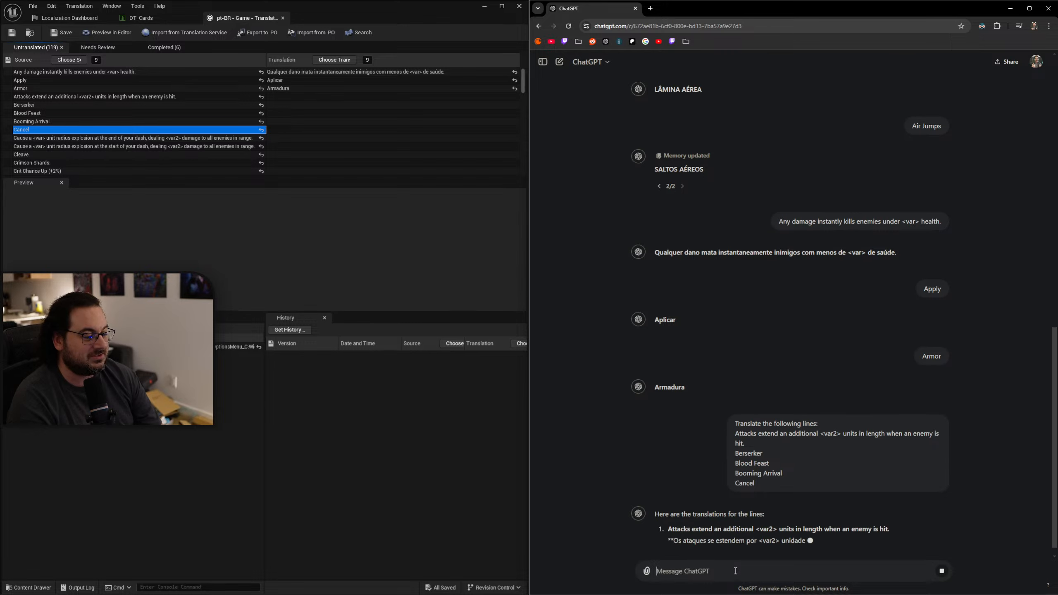
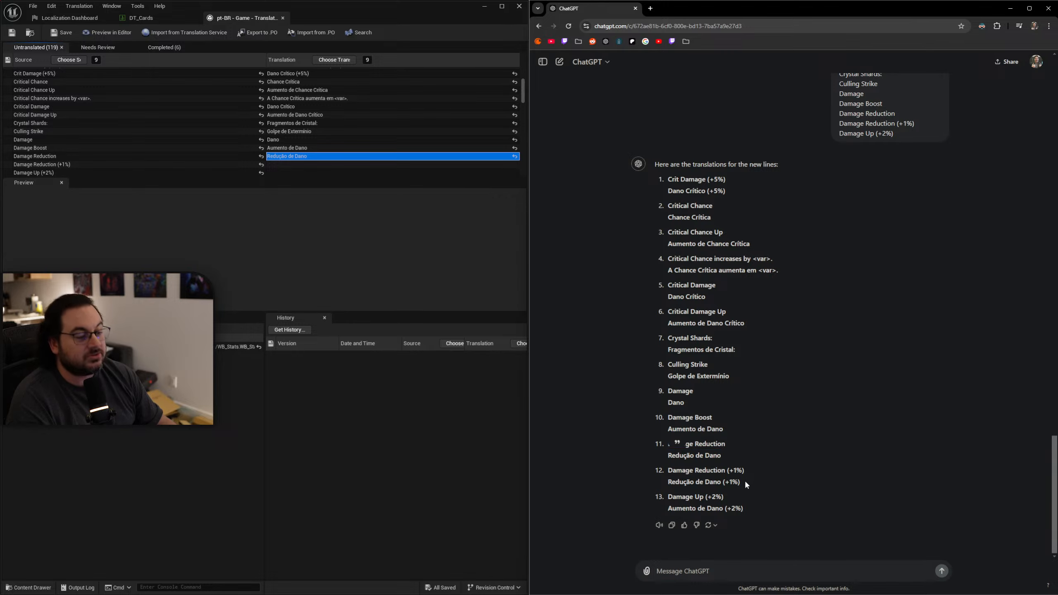
Fill in the translations "Redução de Dano (+1%)" for Damage Reduction (+1%) and "Aumento de Dano (+2%)" for Damage Up (+2%).
{"action": "left_click", "coordinate": [285, 165]}
{"action": "type", "text": "Redução de Dano (+1%)"}
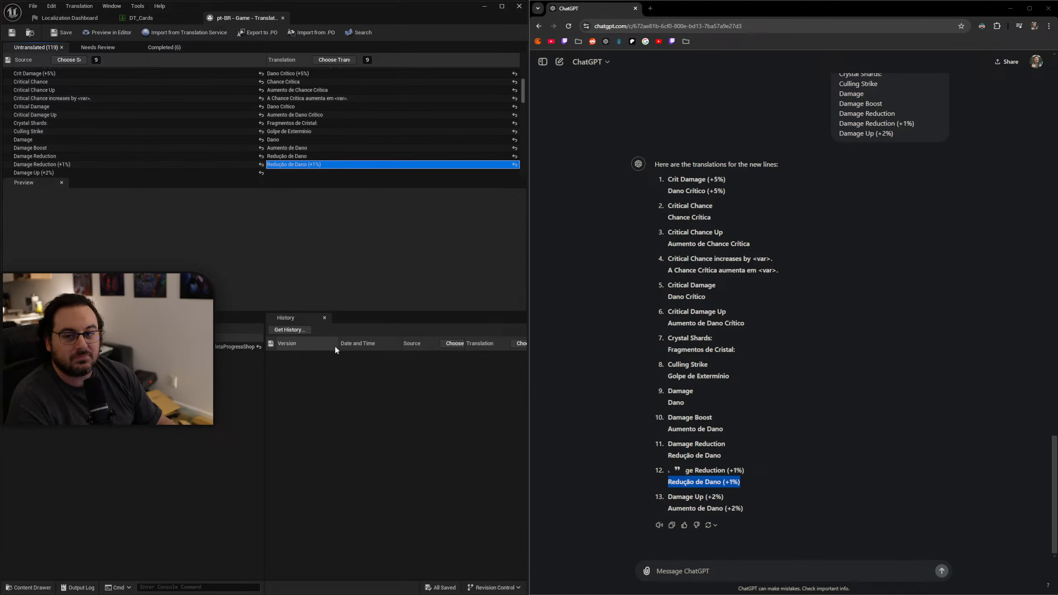
{"action": "left_click_drag", "start_coordinate": [757, 512], "coordinate": [668, 509]}
{"action": "key", "text": "ctrl+c"}
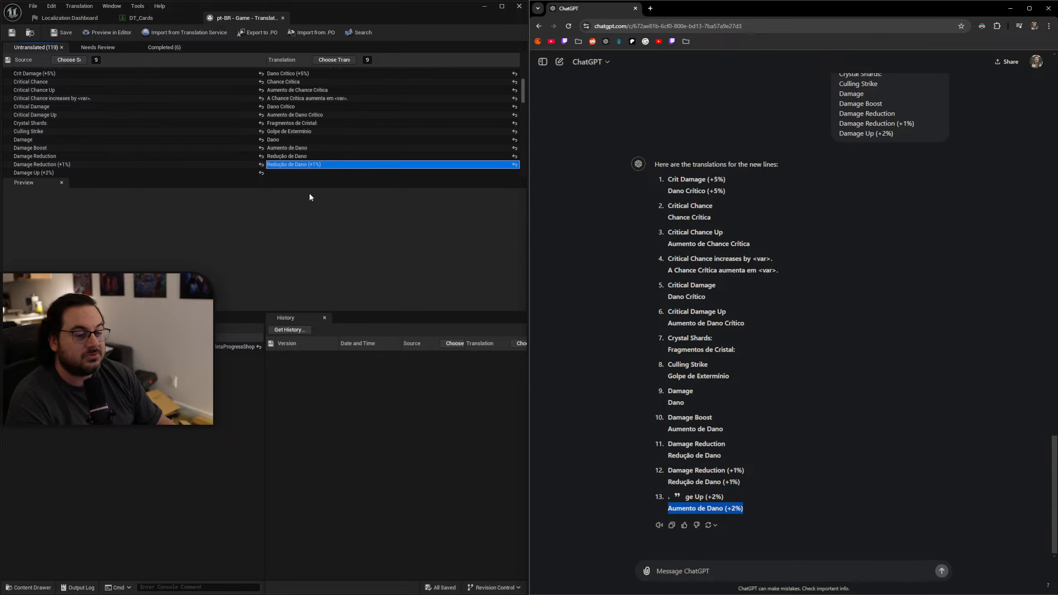
{"action": "left_click", "coordinate": [282, 173]}
{"action": "key", "text": "ctrl+v"}
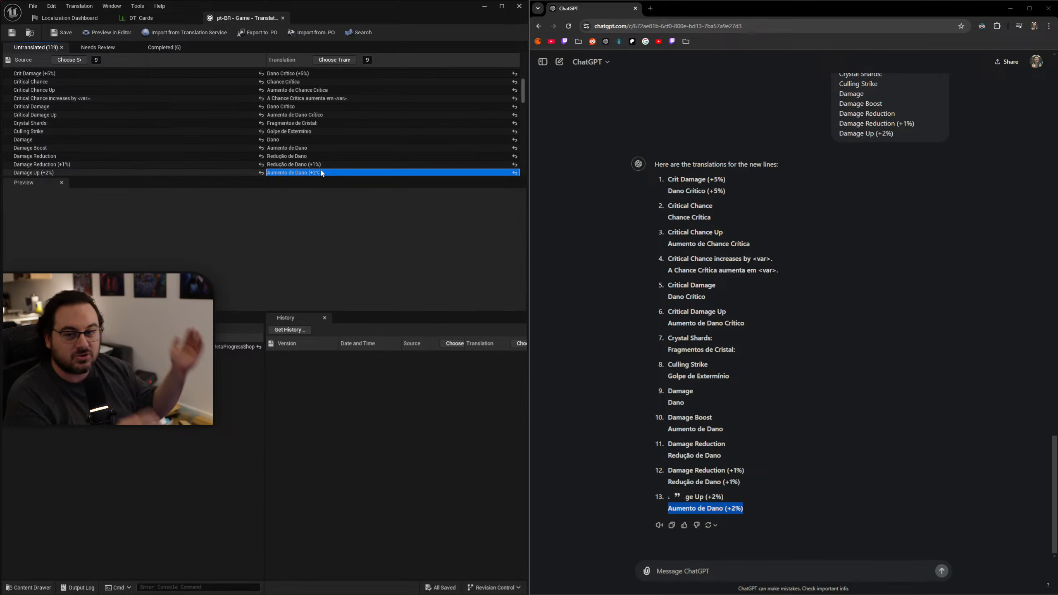
Start a ChatGPT message with "More lines:" followed by the source line "Damage is calculated <var2> extra times. <var> less damage.".
{"action": "scroll", "coordinate": [406, 130], "scroll_direction": "down", "scroll_amount": 5}
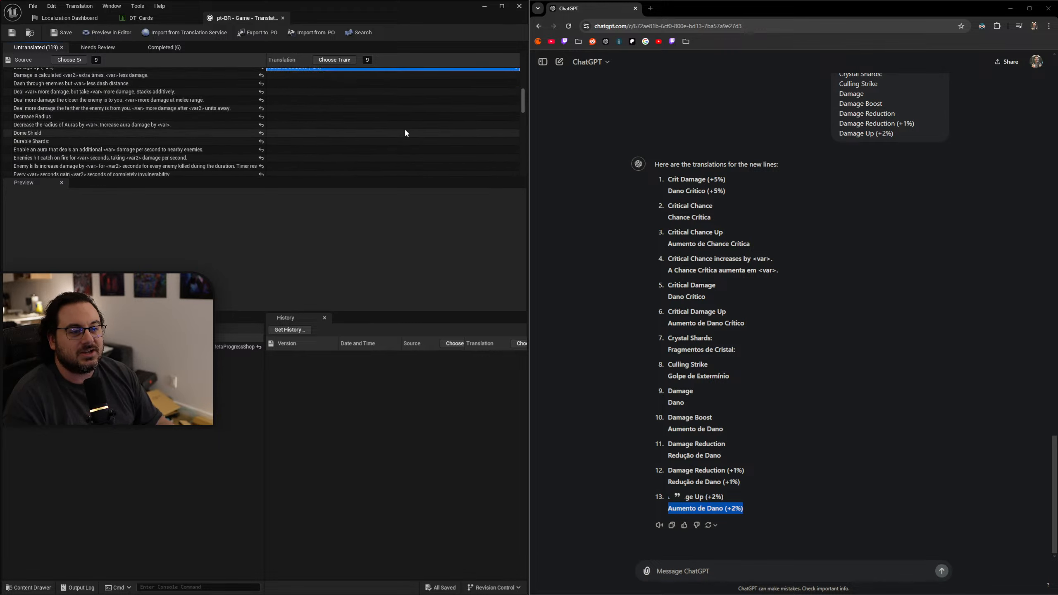
{"action": "left_click", "coordinate": [160, 75]}
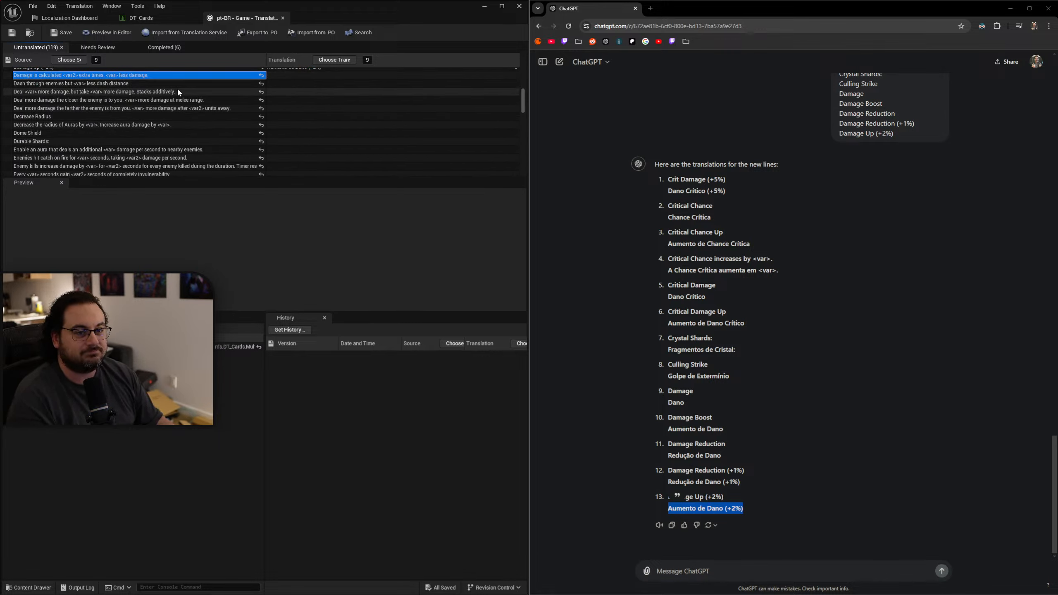
{"action": "left_click", "coordinate": [721, 571]}
{"action": "type", "text": "M"}
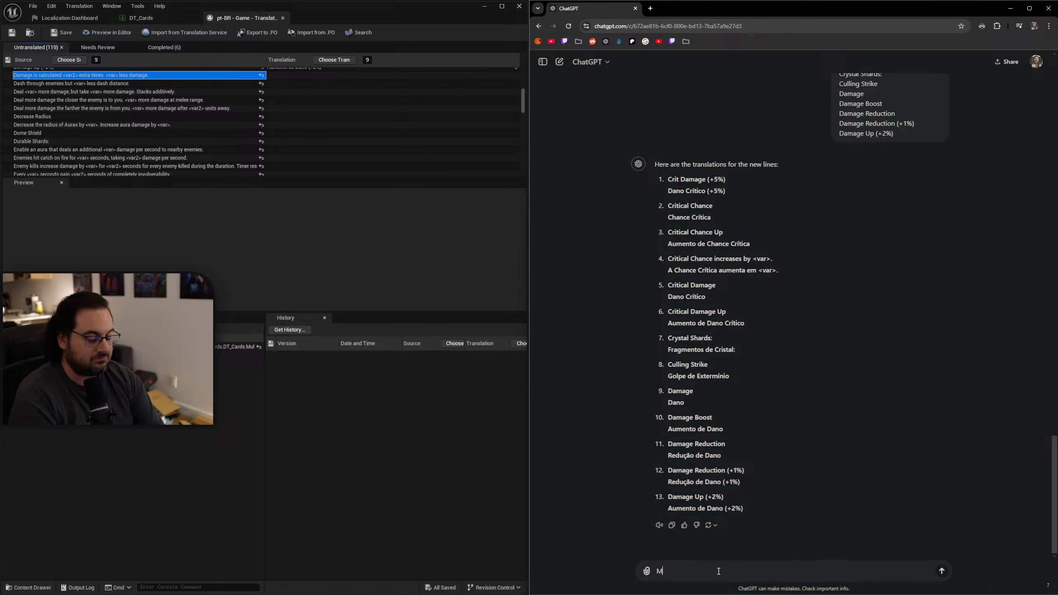
{"action": "type", "text": "ore lines"}
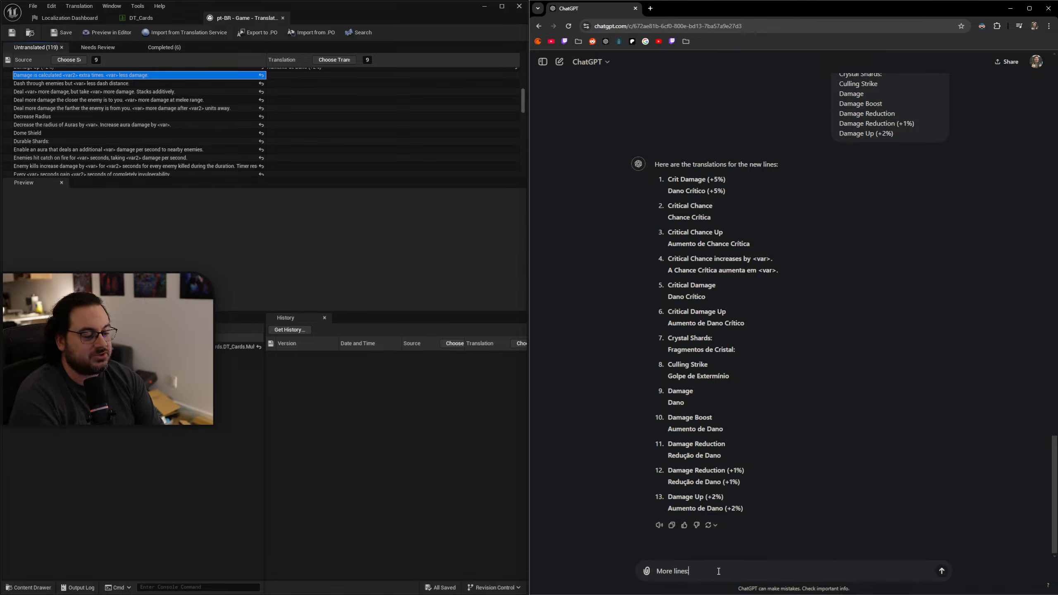
{"action": "type", "text": ":"}
{"action": "key", "text": "shift+Return"}
{"action": "type", "text": "Damage is calculated <var2> extra times. <var> less damage."}
{"action": "key", "text": "shift+Return"}
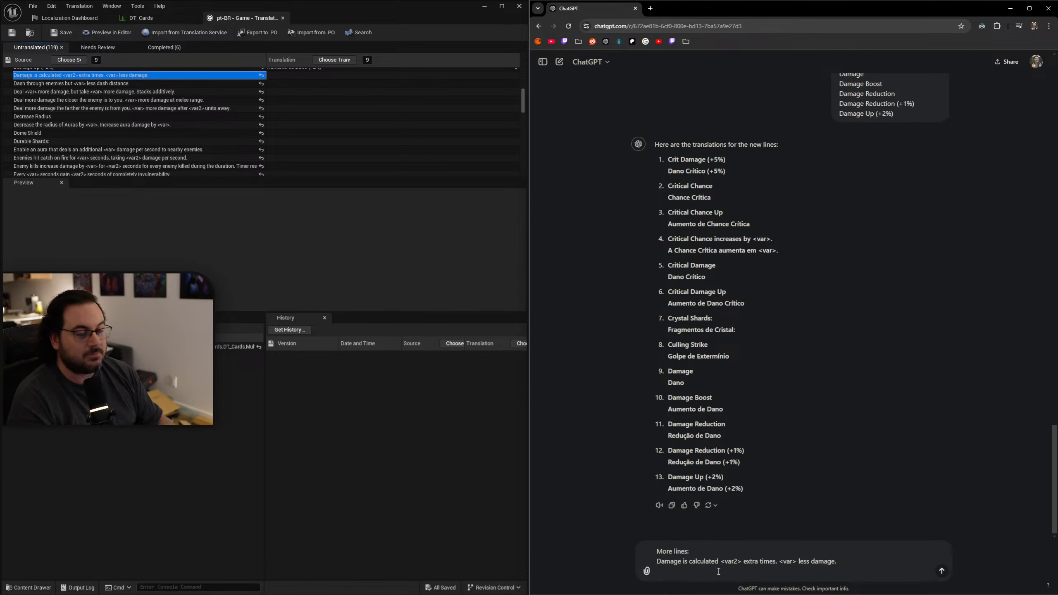
Add the "Dash through enemies" and "Deal <var> more damage, but take <var> more damage" source lines to the message, repairing the split word "through".
{"action": "left_click", "coordinate": [213, 83]}
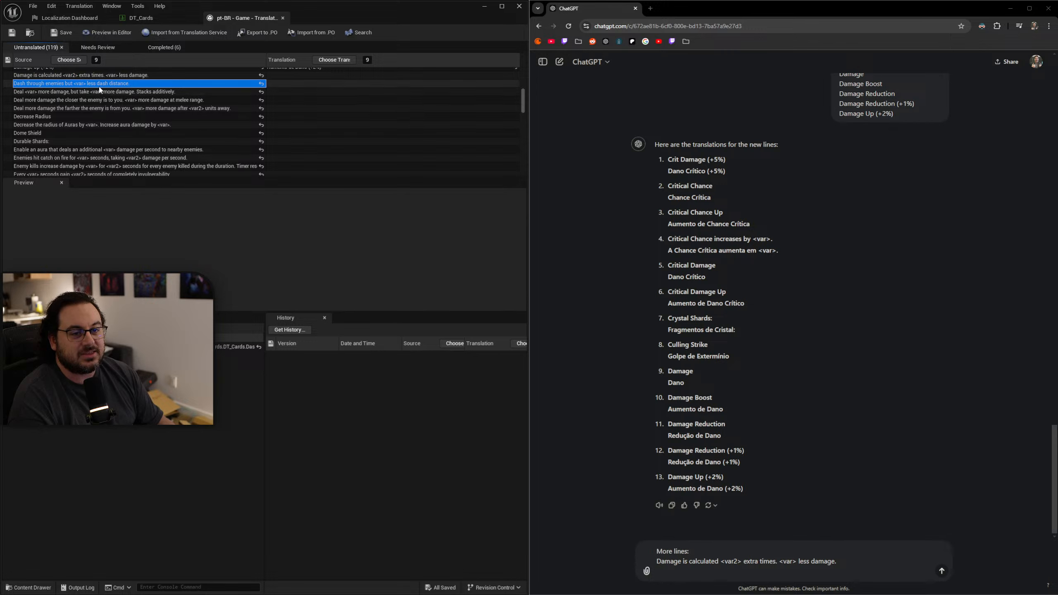
{"action": "type", "text": "Dash through enemies but <var> less dash distance."}
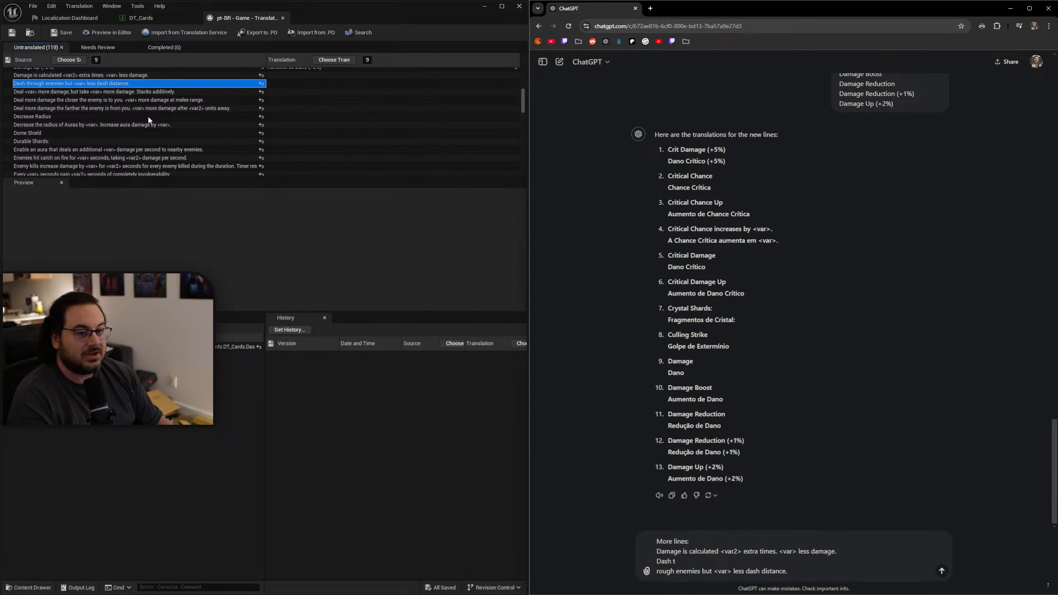
{"action": "left_click", "coordinate": [109, 93]}
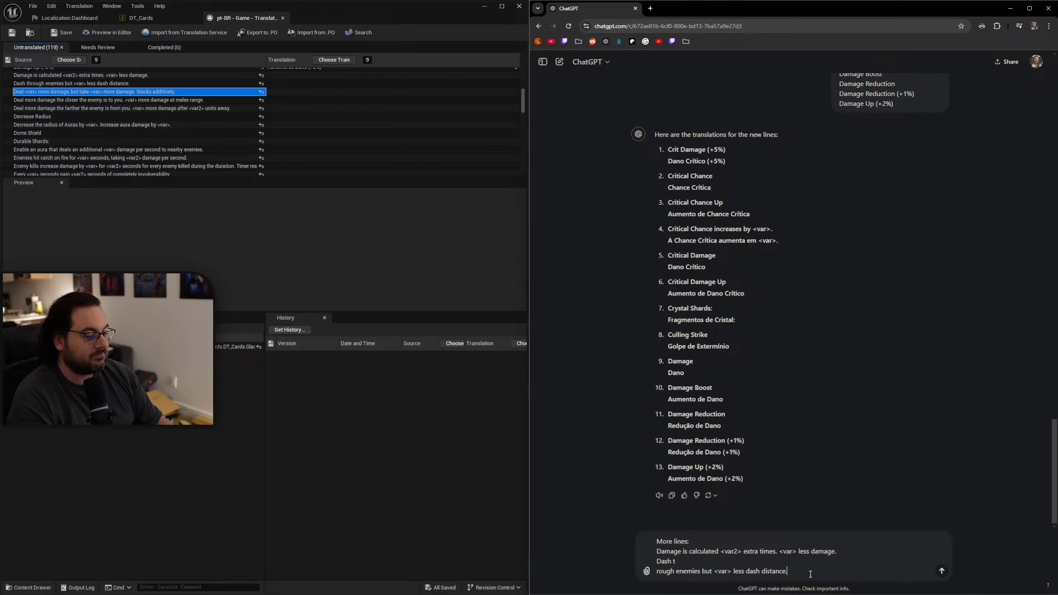
{"action": "key", "text": "shift+Return"}
{"action": "type", "text": "Deal <var> more damage, but take <var> more damage. Stacks additively."}
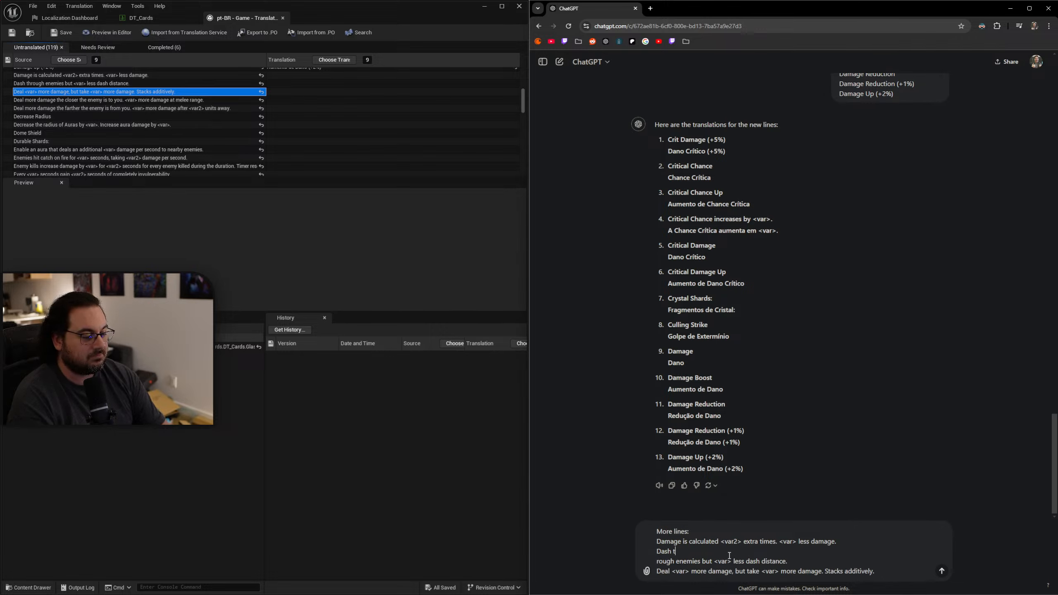
{"action": "key", "text": "Delete"}
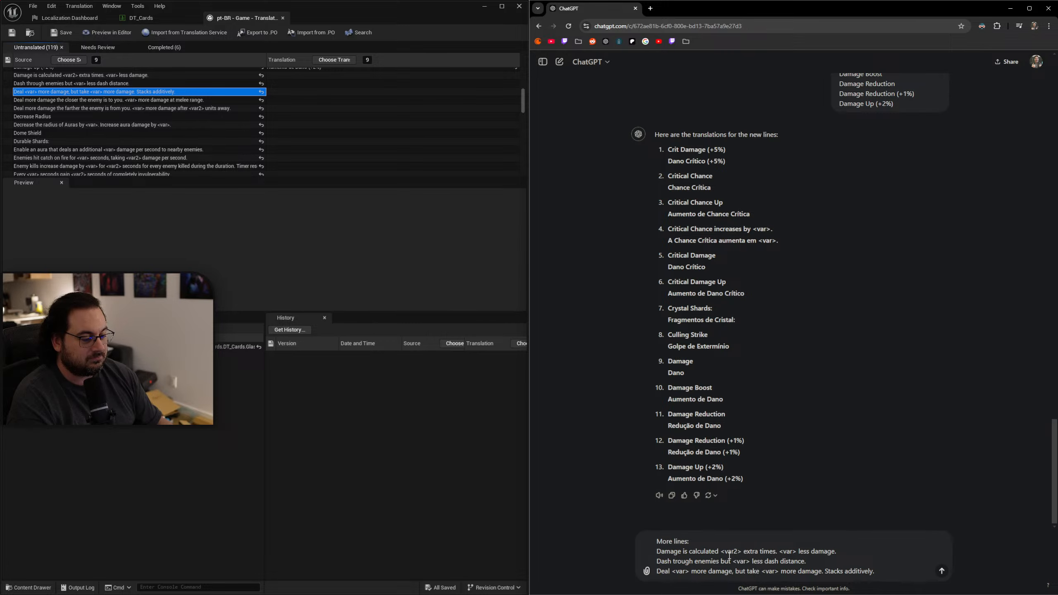
{"action": "type", "text": "h"}
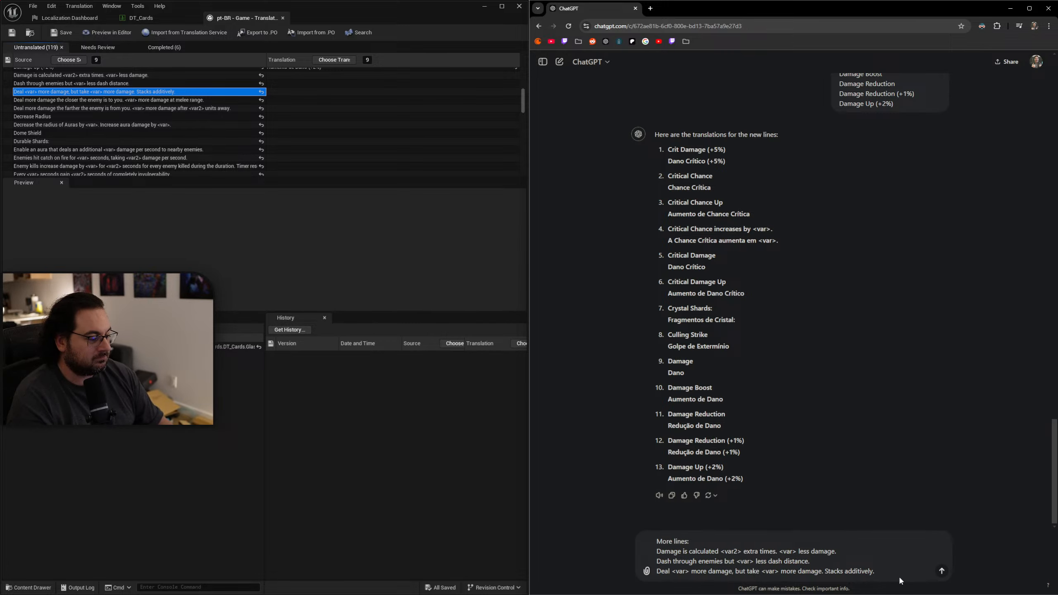
{"action": "key", "text": "shift+Return"}
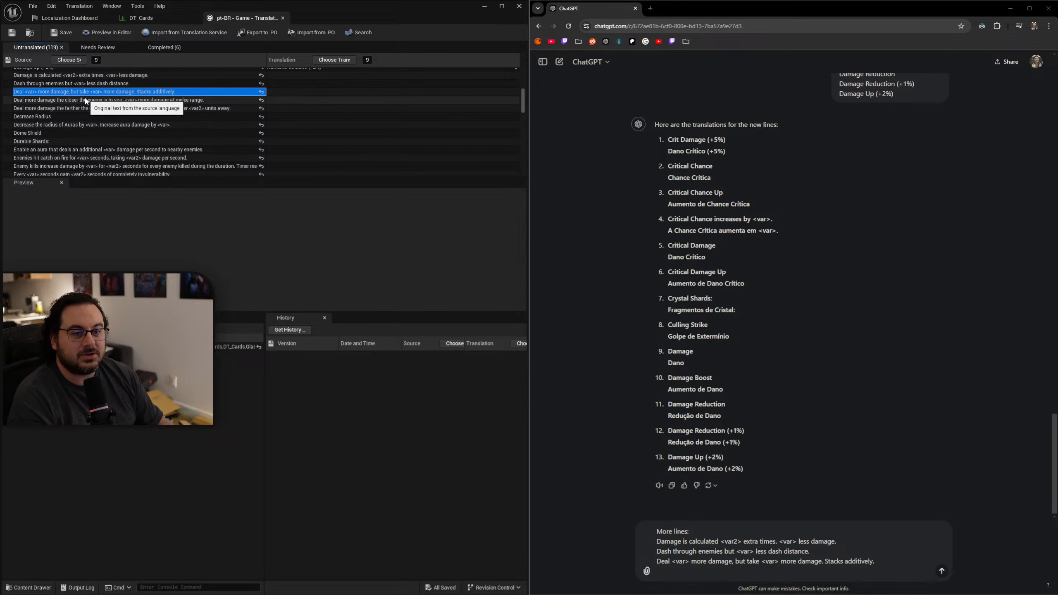
Add the two "Deal more damage" source lines, for closer and farther enemies, to the message.
{"action": "left_click", "coordinate": [86, 100]}
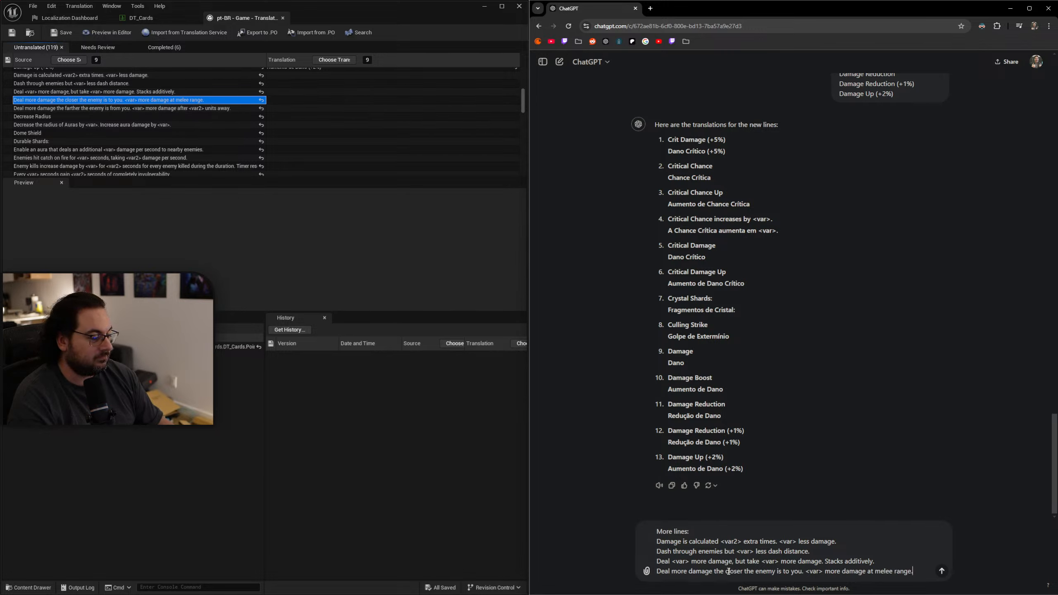
{"action": "type", "text": "Deal more damage the closer the enemy is to you. <var> more damage at melee range."}
{"action": "left_click", "coordinate": [36, 108]}
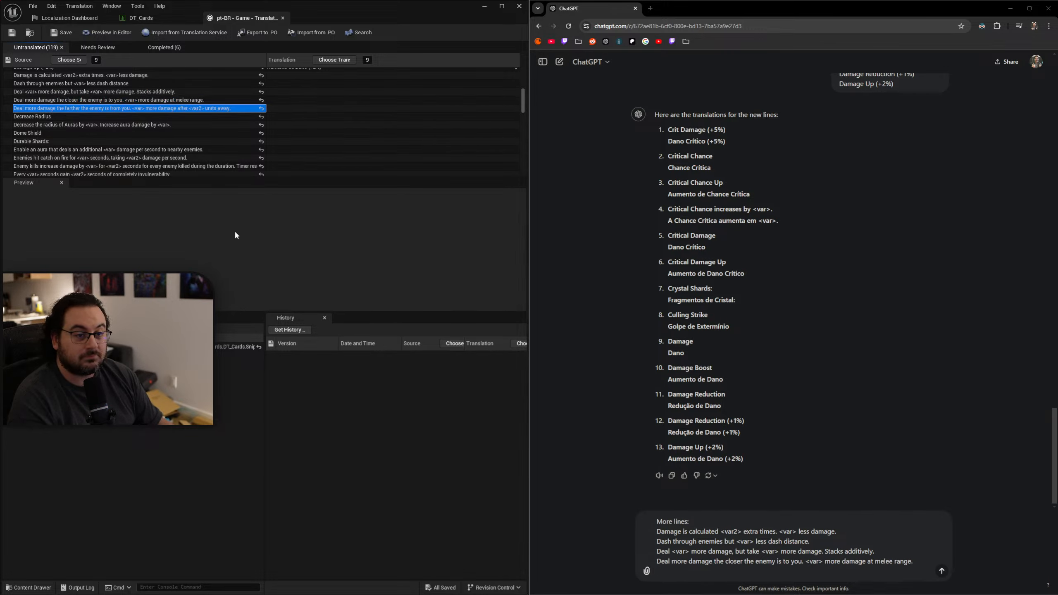
{"action": "type", "text": "Deal more damage the farther the enemy is from you. <var> more damage after <var2> units away."}
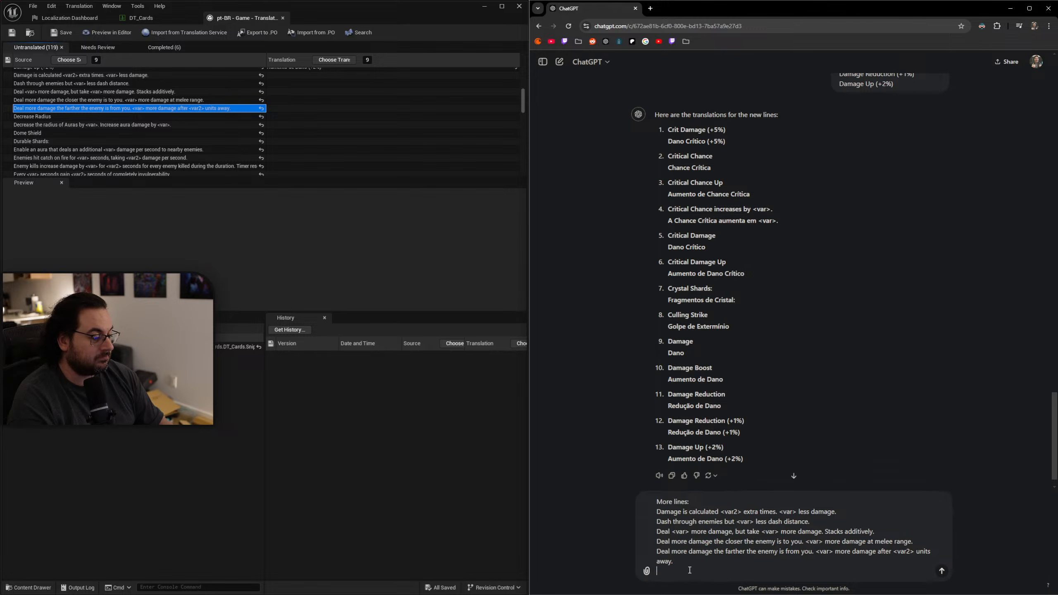
Add the source lines "Decrease Radius" and "Decrease the radius of Auras by <var>. Increase aura damage by <var>." to the message.
{"action": "left_click", "coordinate": [84, 116]}
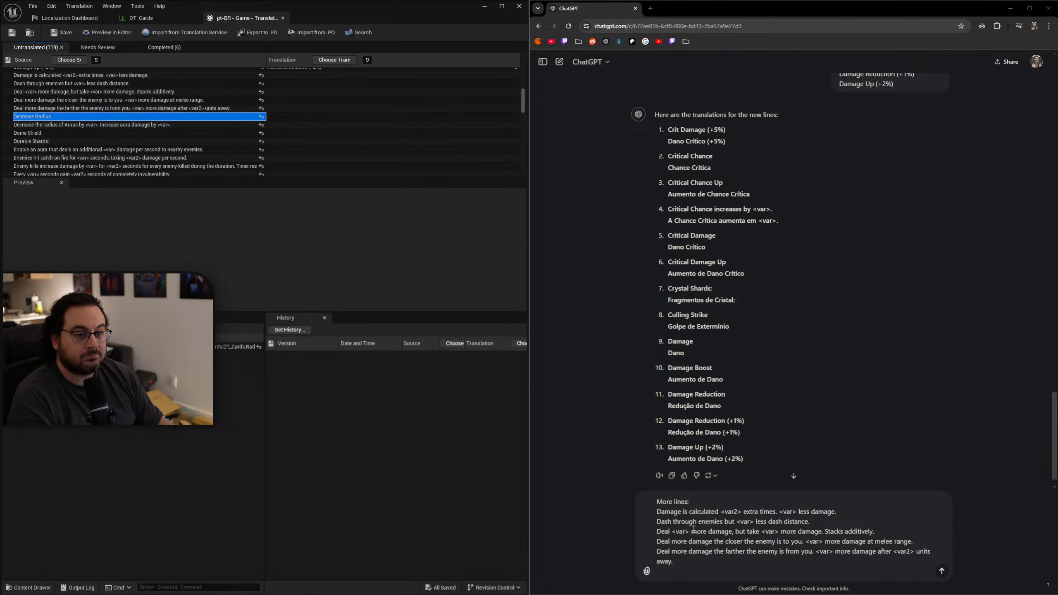
{"action": "type", "text": "Decrease Radius"}
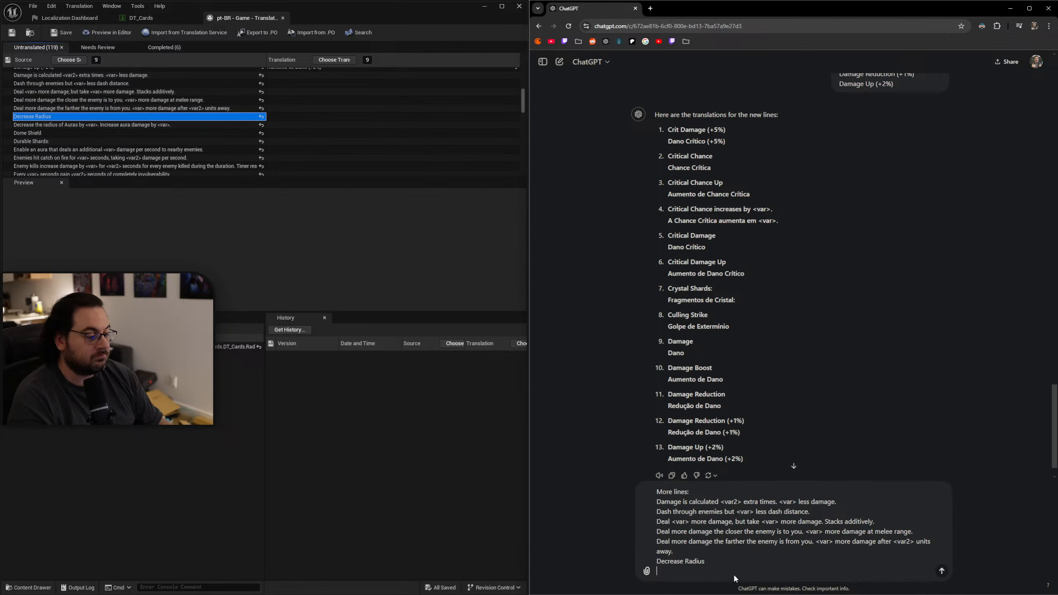
{"action": "left_click", "coordinate": [114, 125]}
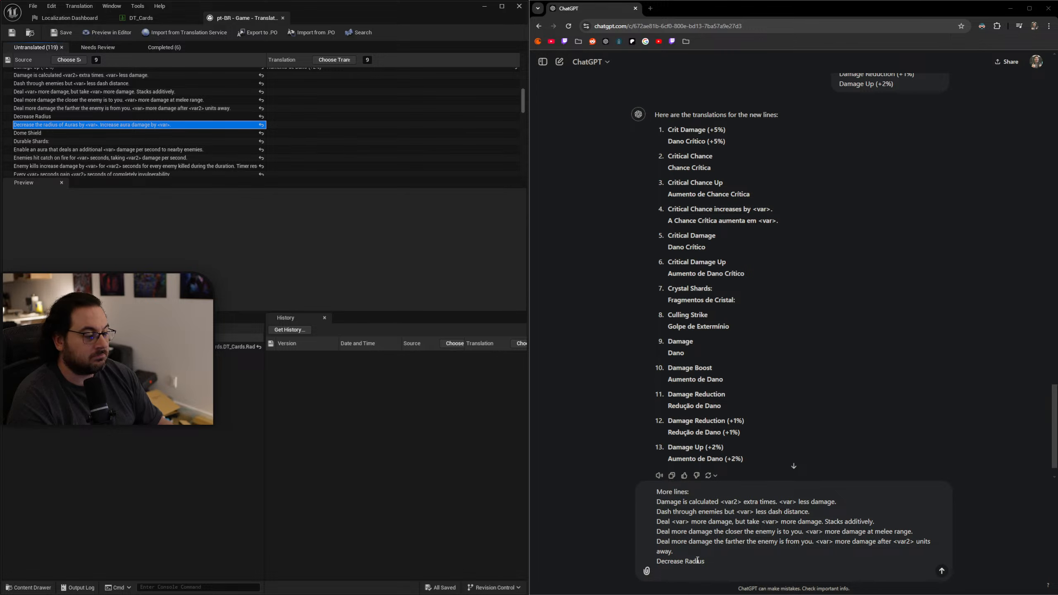
{"action": "type", "text": "Decrease the radius of Auras by <var>. Increase aura damage by <var>."}
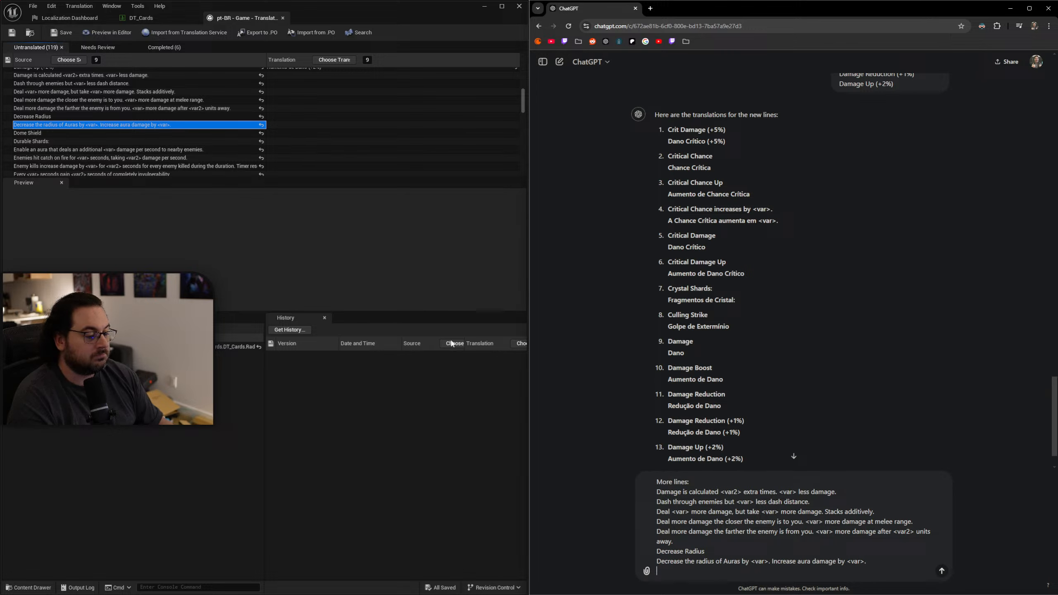
Add the source lines "Dome Shield" and "Durable Shards:" to the message.
{"action": "left_click", "coordinate": [75, 133]}
{"action": "left_click", "coordinate": [733, 576]}
{"action": "type", "text": "Dome Shield"}
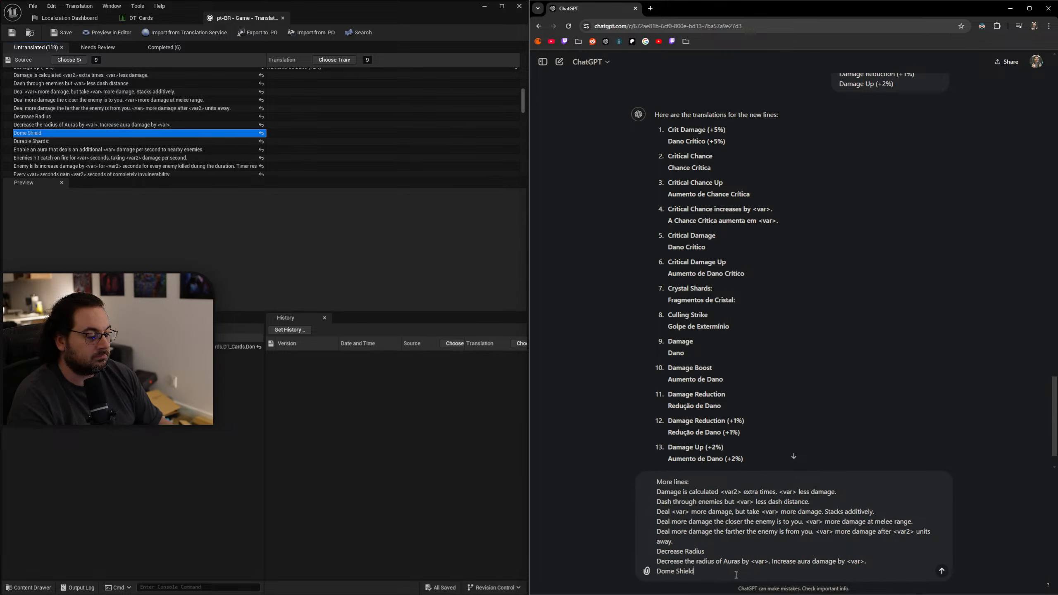
{"action": "left_click", "coordinate": [57, 142]}
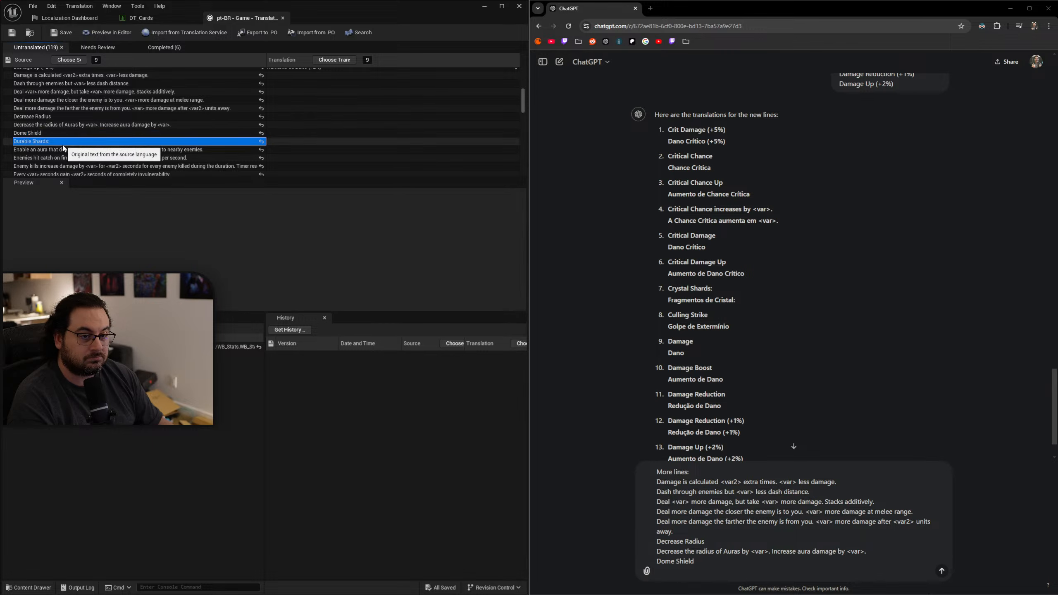
{"action": "left_click", "coordinate": [774, 572]}
{"action": "type", "text": "Durable Shards:"}
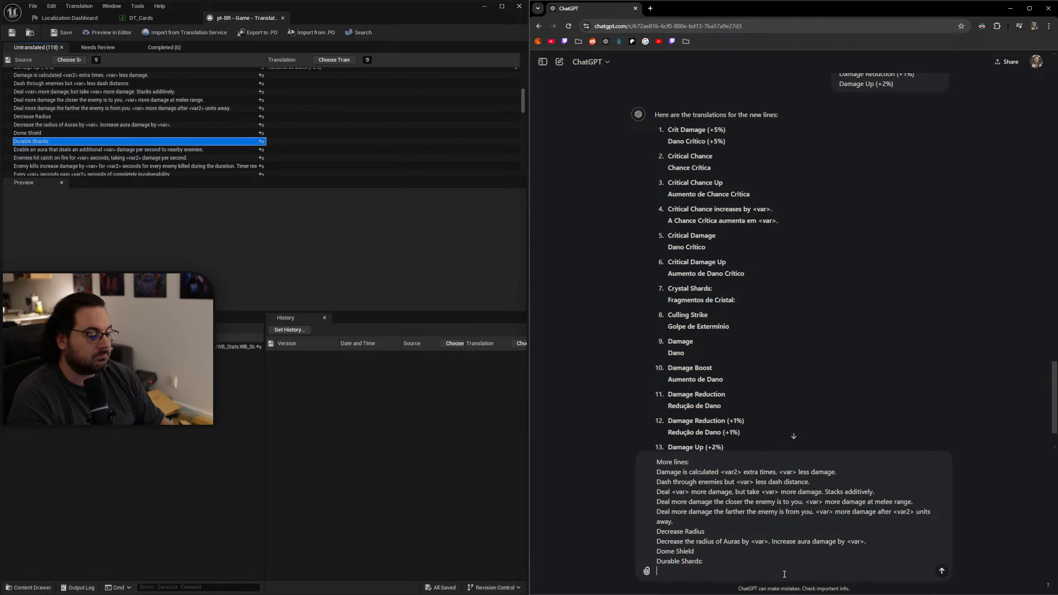
Add the "Enable an aura", "Enemies hit catch on fire" and "Enemy kills increase damage" source lines to the message and send it.
{"action": "left_click", "coordinate": [151, 149]}
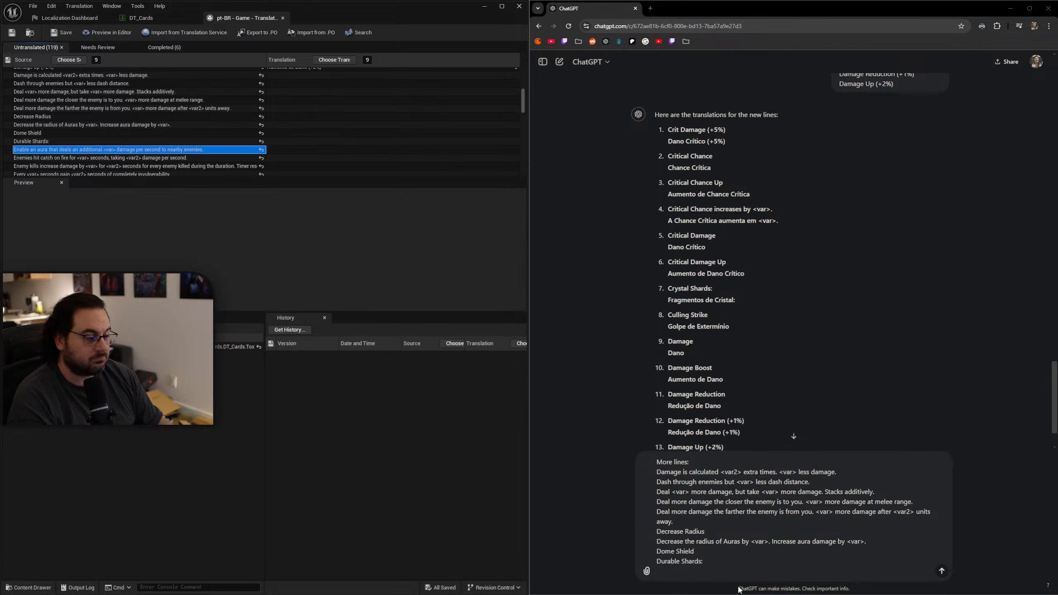
{"action": "left_click", "coordinate": [717, 575]}
{"action": "type", "text": "Enable an aura that deals an additional <var> damage per second to nearby enemies."}
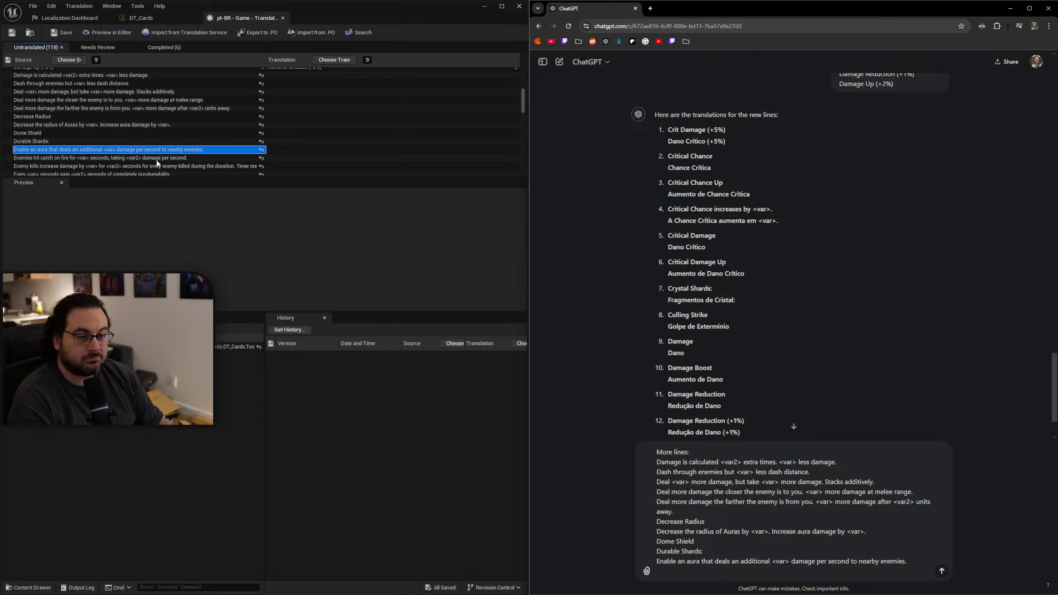
{"action": "left_click", "coordinate": [157, 160]}
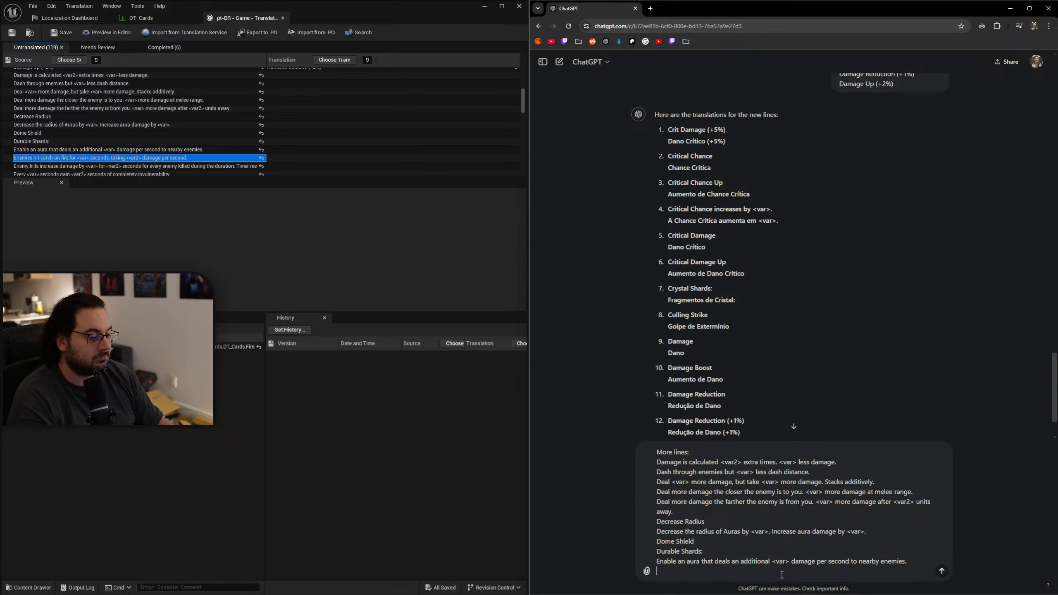
{"action": "type", "text": "Enemies hit catch on fire for <var> seconds, taking <var2> damage per second."}
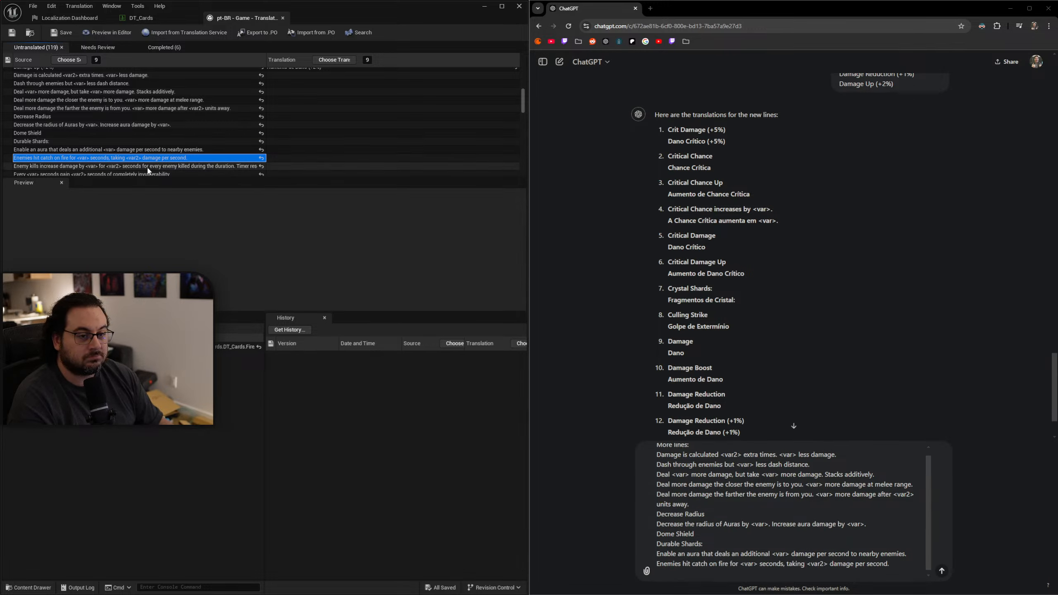
{"action": "left_click", "coordinate": [148, 166]}
{"action": "type", "text": "Enemy kills increase damage by <var> for <var2> seconds for every enemy killed during the duration. Timer resets every kill."}
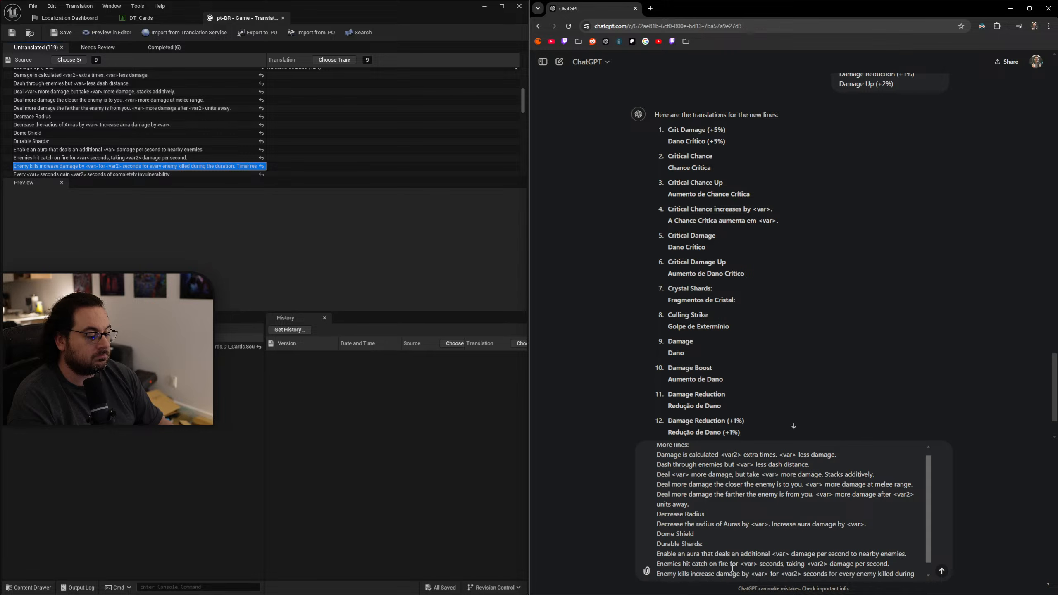
{"action": "key", "text": "Return"}
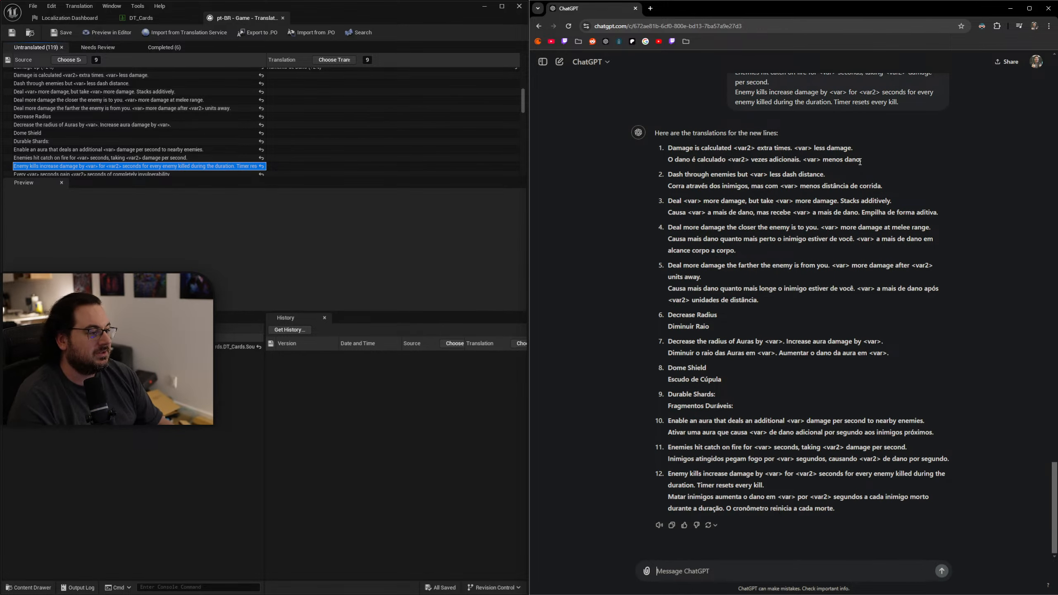
Copy ChatGPT's Portuguese translations into the "Damage is calculated <var2> extra times" and "Dash through enemies" entries.
{"action": "left_click_drag", "start_coordinate": [870, 163], "coordinate": [660, 157]}
{"action": "key", "text": "ctrl+c"}
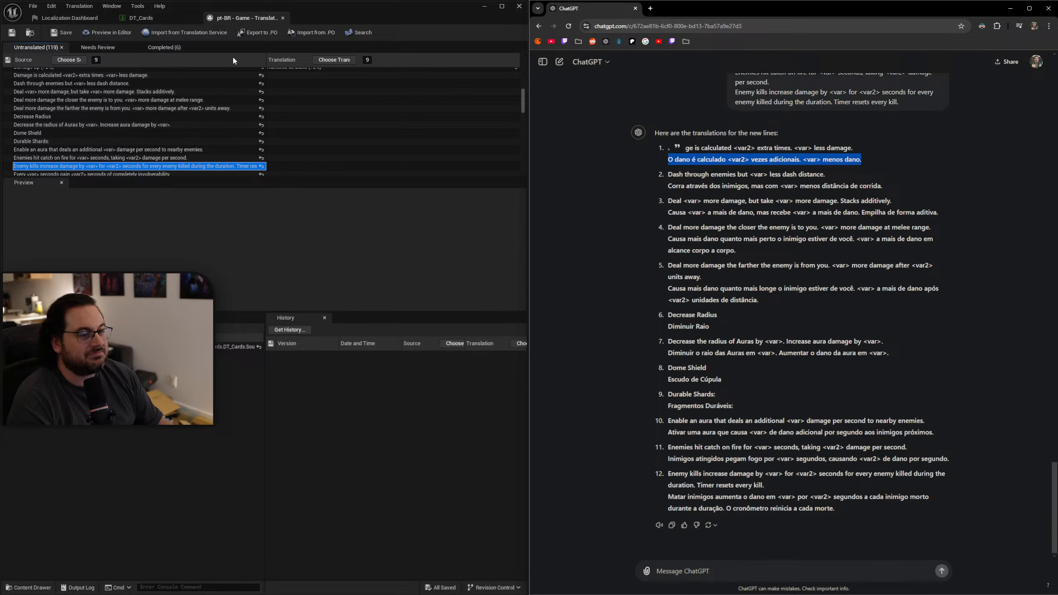
{"action": "double_click", "coordinate": [273, 76]}
{"action": "key", "text": "ctrl+v"}
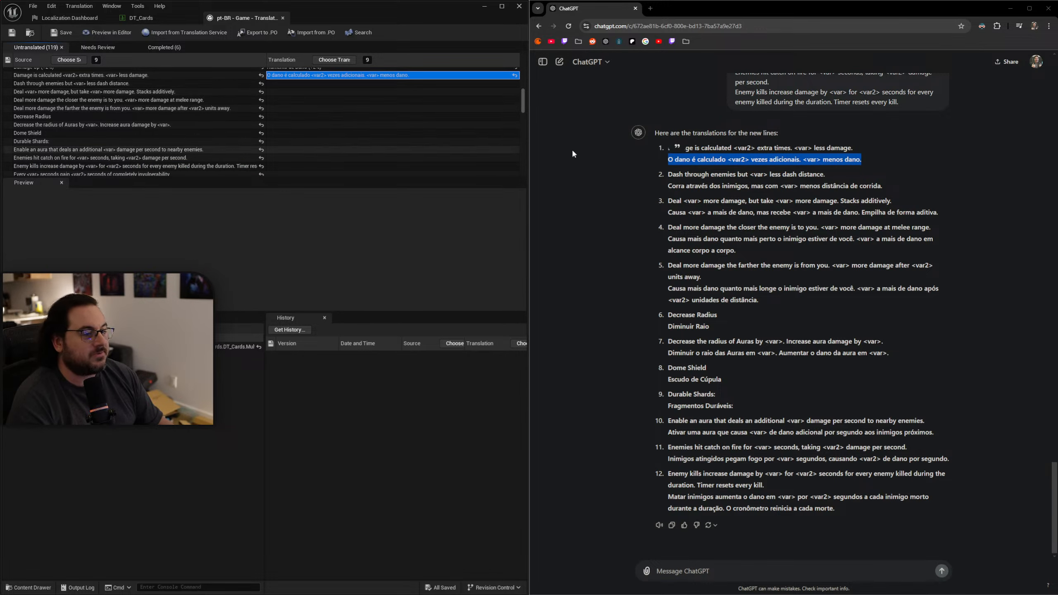
{"action": "left_click_drag", "start_coordinate": [890, 187], "coordinate": [664, 189]}
{"action": "key", "text": "ctrl+c"}
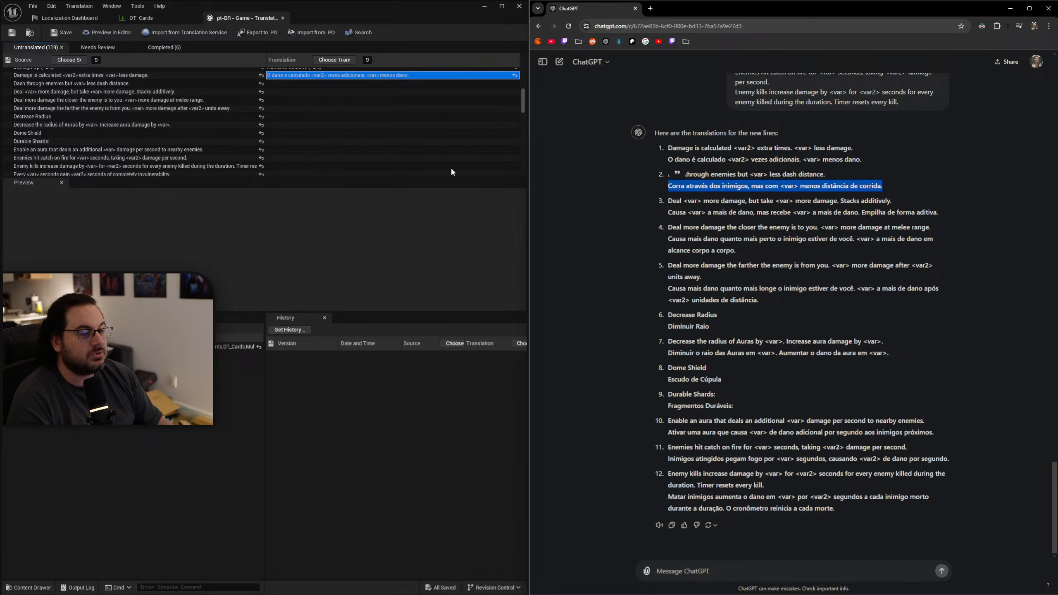
{"action": "double_click", "coordinate": [290, 87]}
{"action": "key", "text": "ctrl+v"}
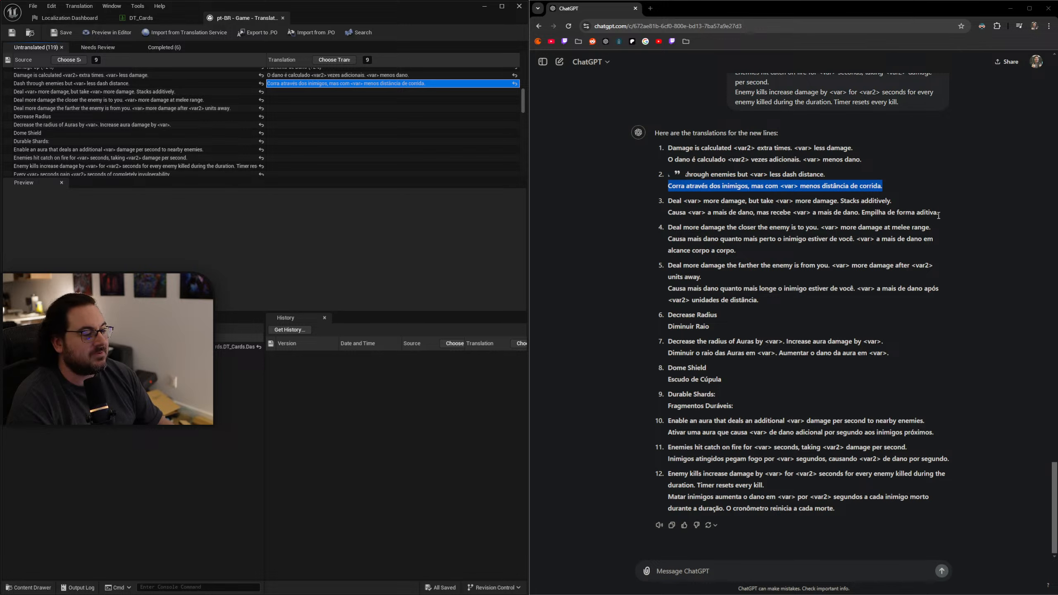
Copy ChatGPT's Portuguese translations into the "Deal <var> more damage, but take <var> more damage" and "Deal more damage the closer the enemy is" entries.
{"action": "left_click_drag", "start_coordinate": [939, 215], "coordinate": [666, 214]}
{"action": "key", "text": "ctrl+c"}
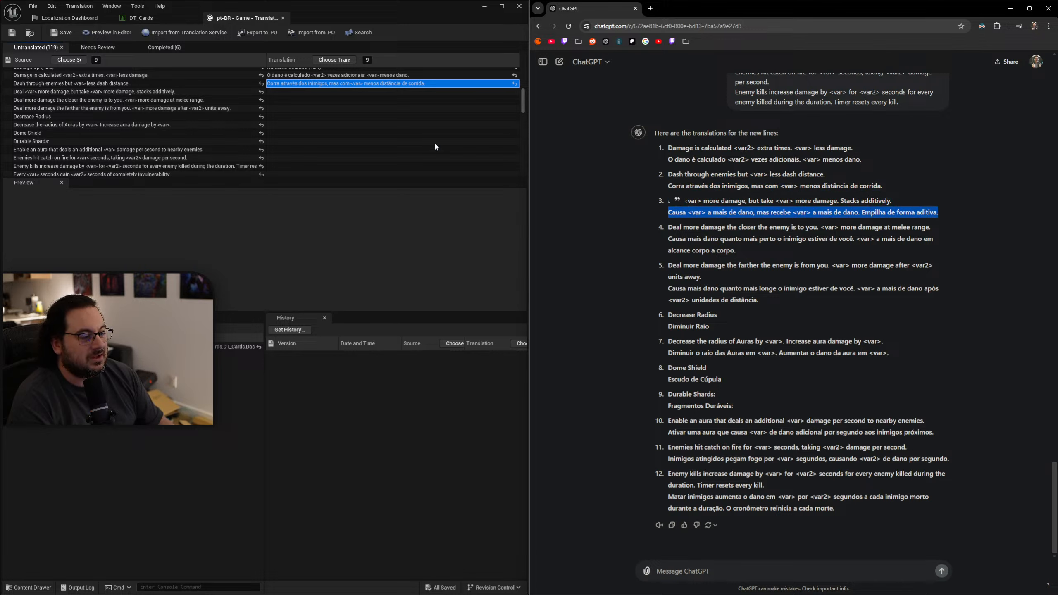
{"action": "double_click", "coordinate": [349, 91]}
{"action": "key", "text": "ctrl+v"}
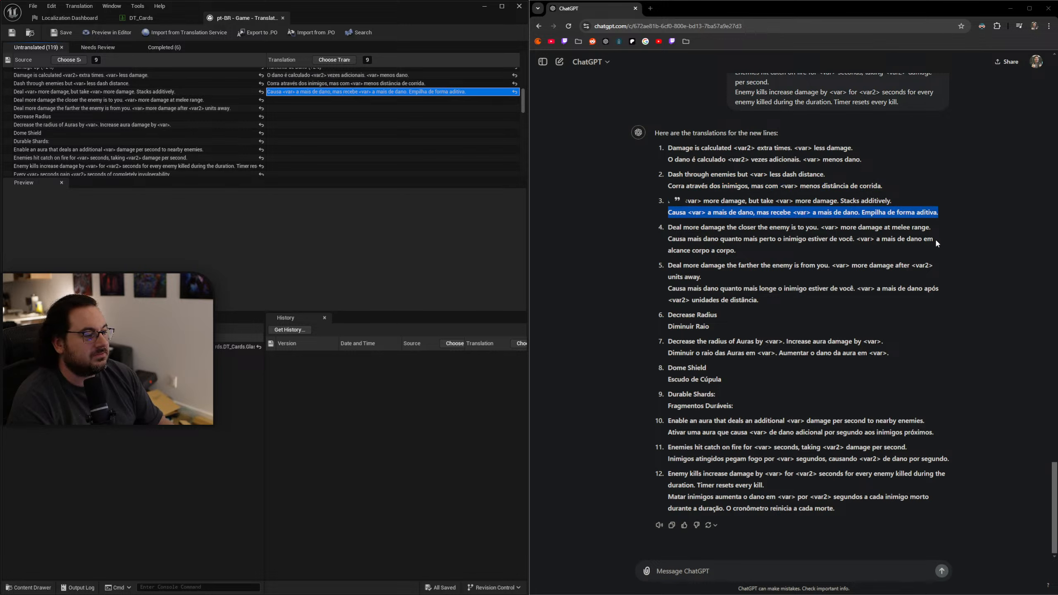
{"action": "left_click_drag", "start_coordinate": [742, 255], "coordinate": [659, 246]}
{"action": "key", "text": "ctrl+c"}
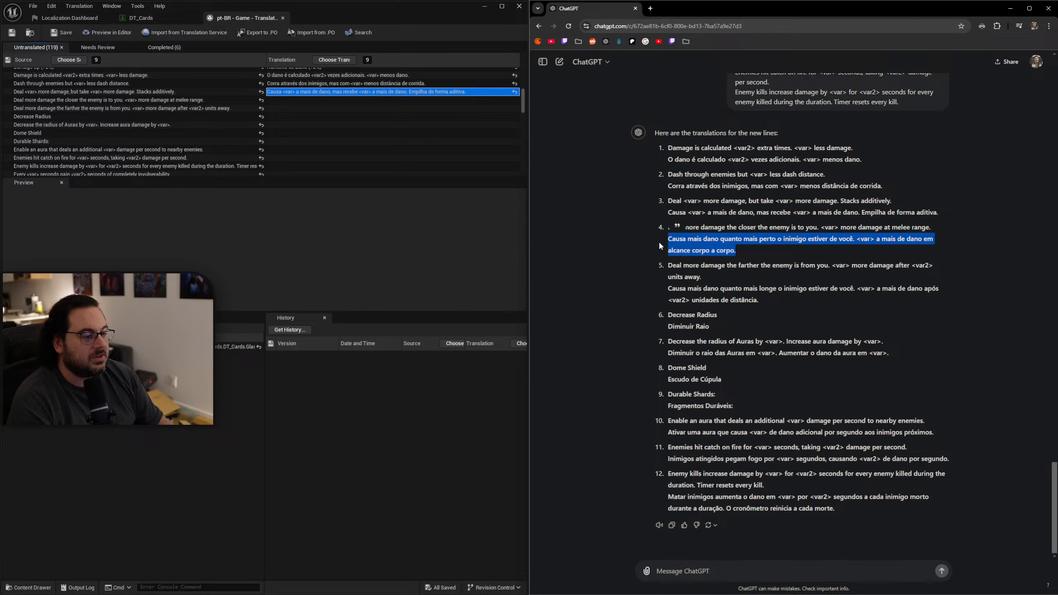
{"action": "double_click", "coordinate": [299, 99]}
{"action": "key", "text": "ctrl+v"}
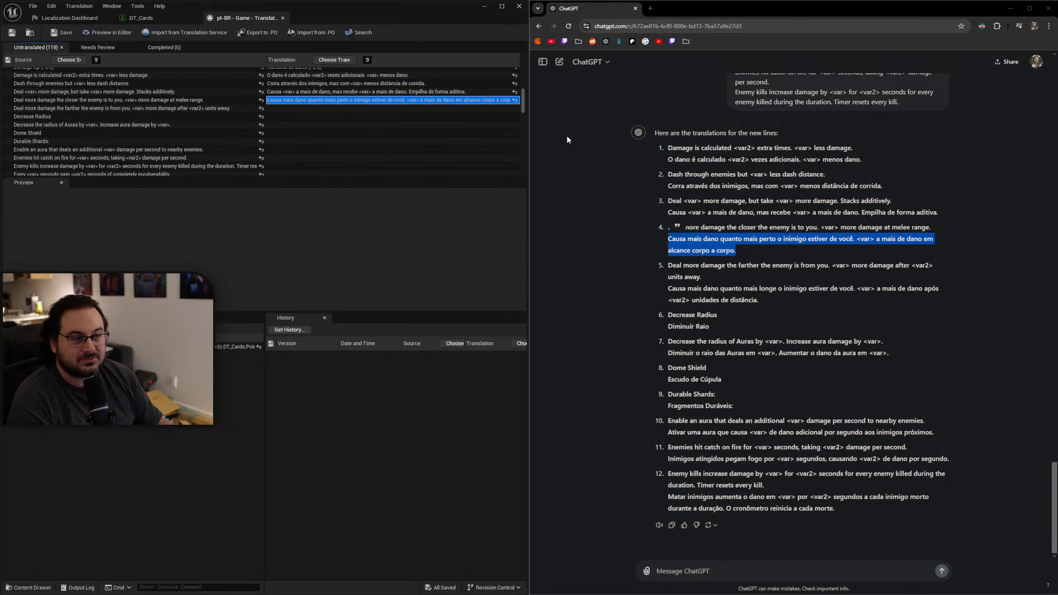
Copy the Portuguese translations into the "Deal more damage the farther the enemy is from you" and "Decrease Radius" entries.
{"action": "left_click_drag", "start_coordinate": [762, 298], "coordinate": [654, 288]}
{"action": "key", "text": "ctrl+c"}
{"action": "double_click", "coordinate": [331, 109]}
{"action": "key", "text": "ctrl+v"}
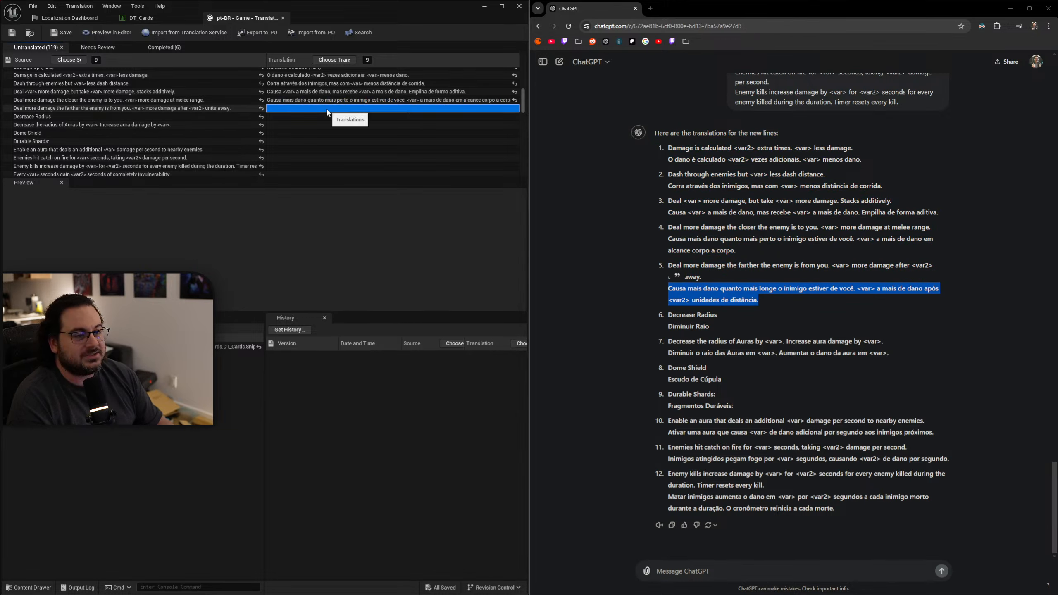
{"action": "left_click_drag", "start_coordinate": [721, 325], "coordinate": [653, 328]}
{"action": "key", "text": "ctrl+c"}
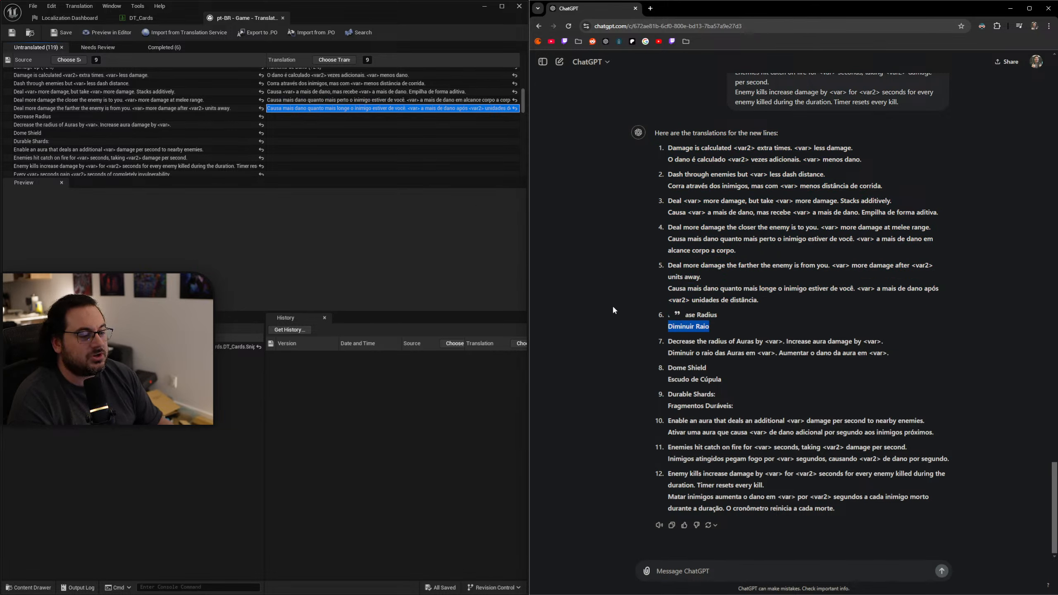
{"action": "double_click", "coordinate": [290, 115]}
{"action": "key", "text": "ctrl+v"}
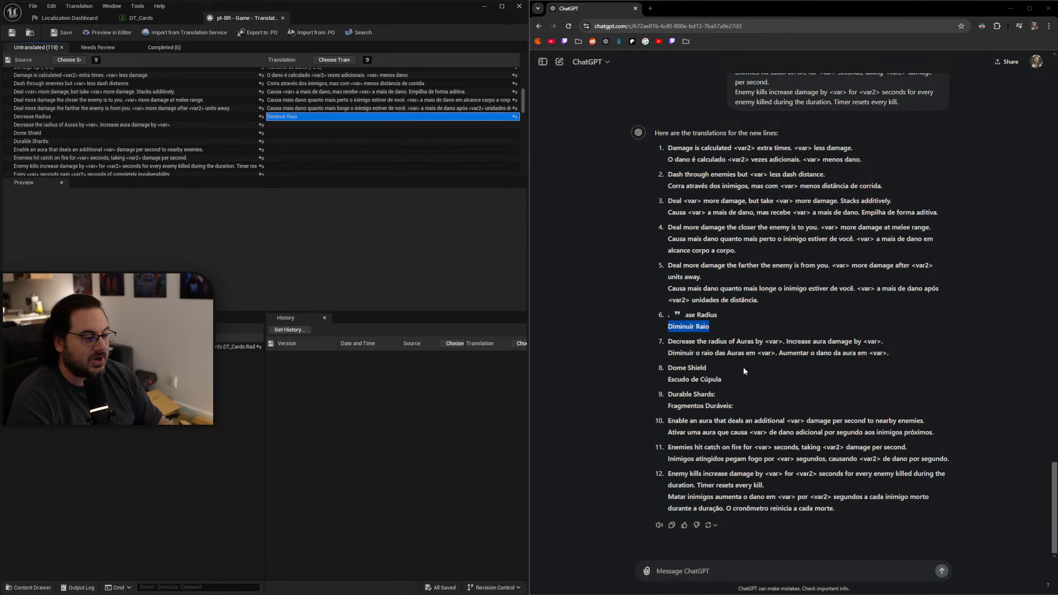
Copy the Portuguese translations into the "Decrease the radius of Auras by <var>" and "Dome Shield" entries.
{"action": "left_click_drag", "start_coordinate": [900, 358], "coordinate": [656, 347]}
{"action": "key", "text": "ctrl+c"}
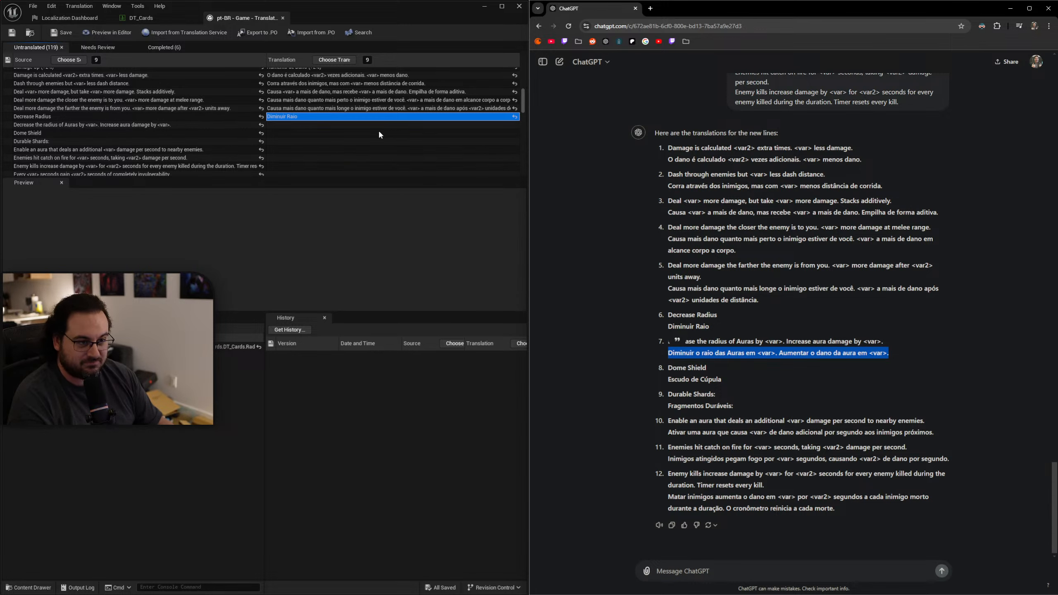
{"action": "double_click", "coordinate": [335, 125]}
{"action": "key", "text": "ctrl+v"}
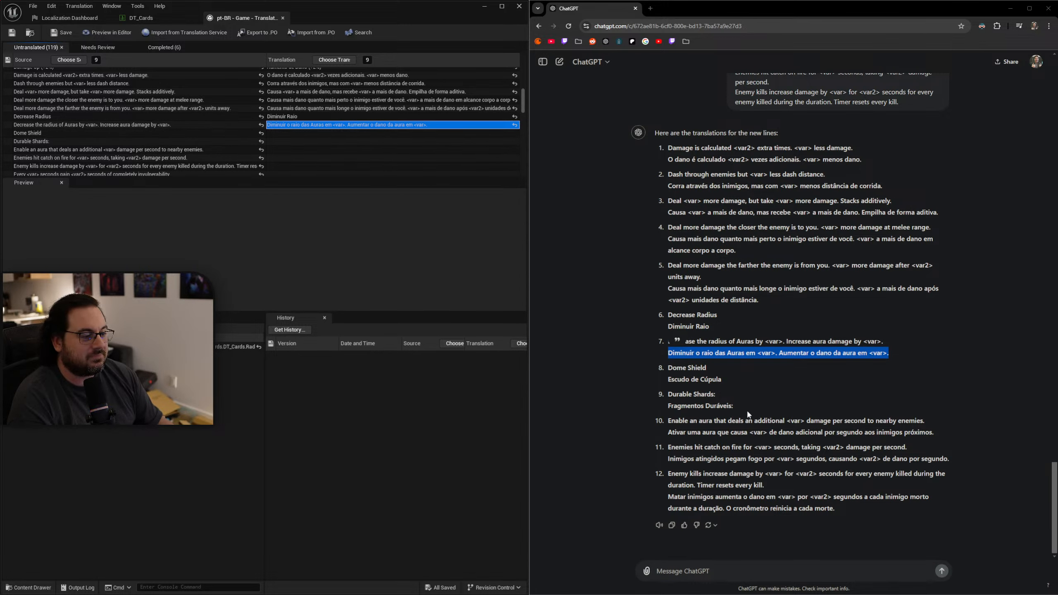
{"action": "left_click_drag", "start_coordinate": [728, 379], "coordinate": [662, 376]}
{"action": "key", "text": "ctrl+c"}
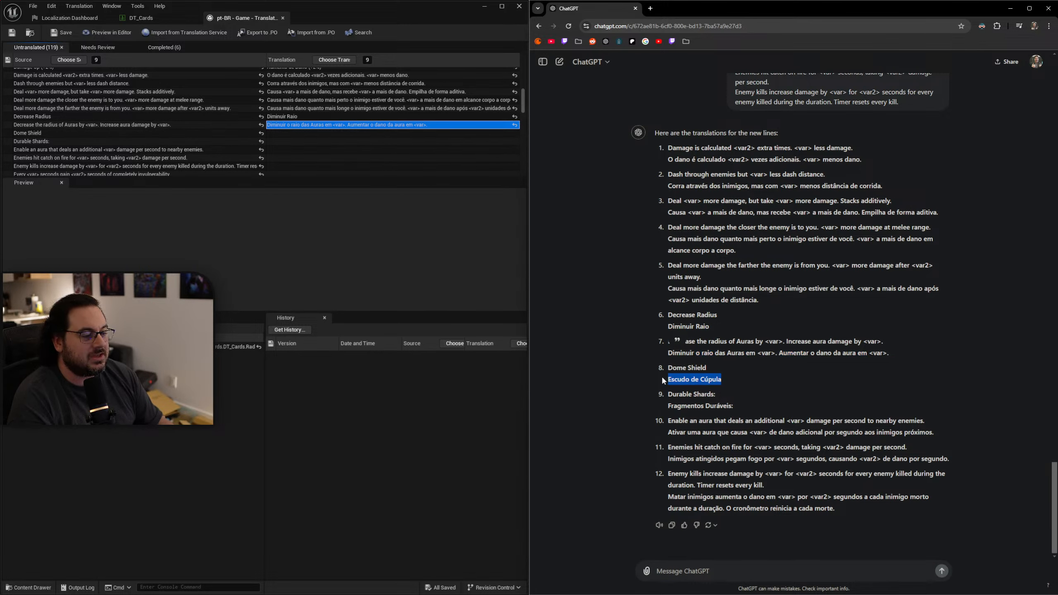
{"action": "double_click", "coordinate": [291, 134]}
{"action": "key", "text": "ctrl+v"}
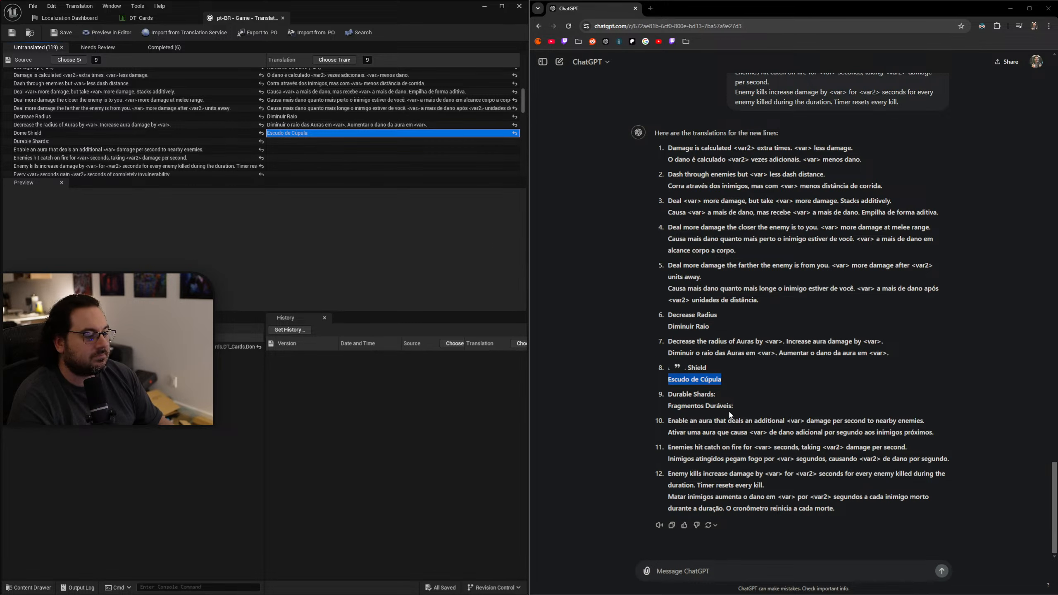
Fill the "Durable Shards:" and "Enable an aura that deals an additional <var> damage" entries with ChatGPT's Portuguese translations.
{"action": "left_click", "coordinate": [745, 410]}
{"action": "left_click_drag", "start_coordinate": [745, 409], "coordinate": [667, 407]}
{"action": "key", "text": "ctrl+c"}
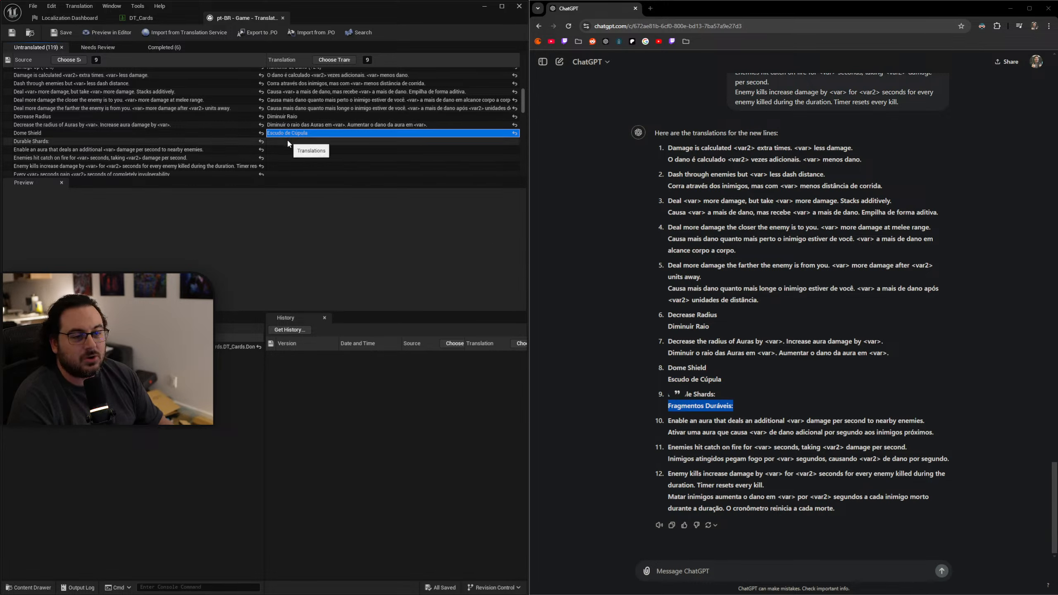
{"action": "double_click", "coordinate": [288, 141]}
{"action": "key", "text": "ctrl+v"}
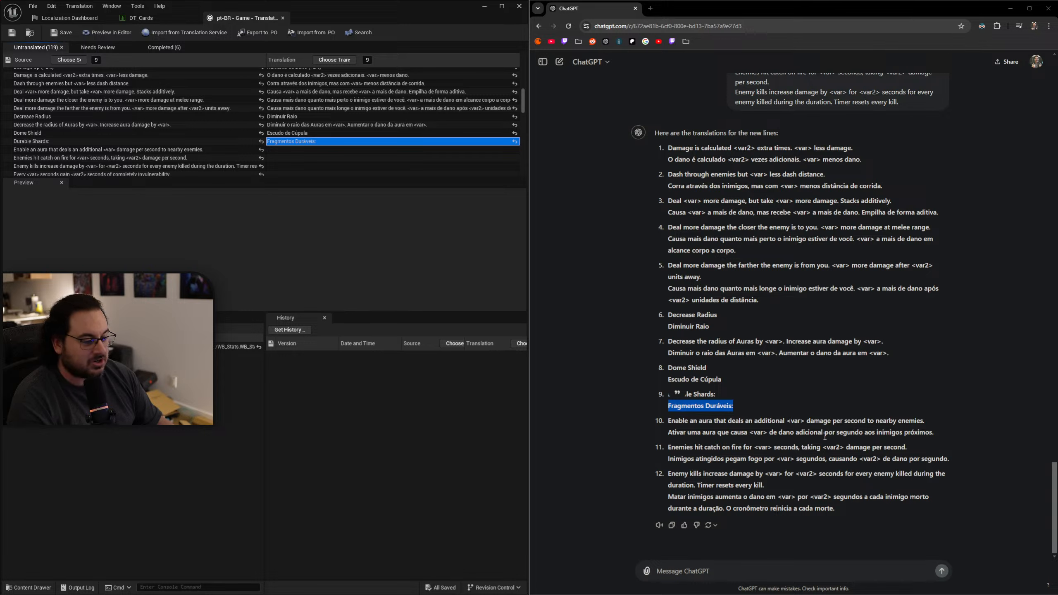
{"action": "left_click_drag", "start_coordinate": [938, 434], "coordinate": [667, 434]}
{"action": "key", "text": "ctrl+c"}
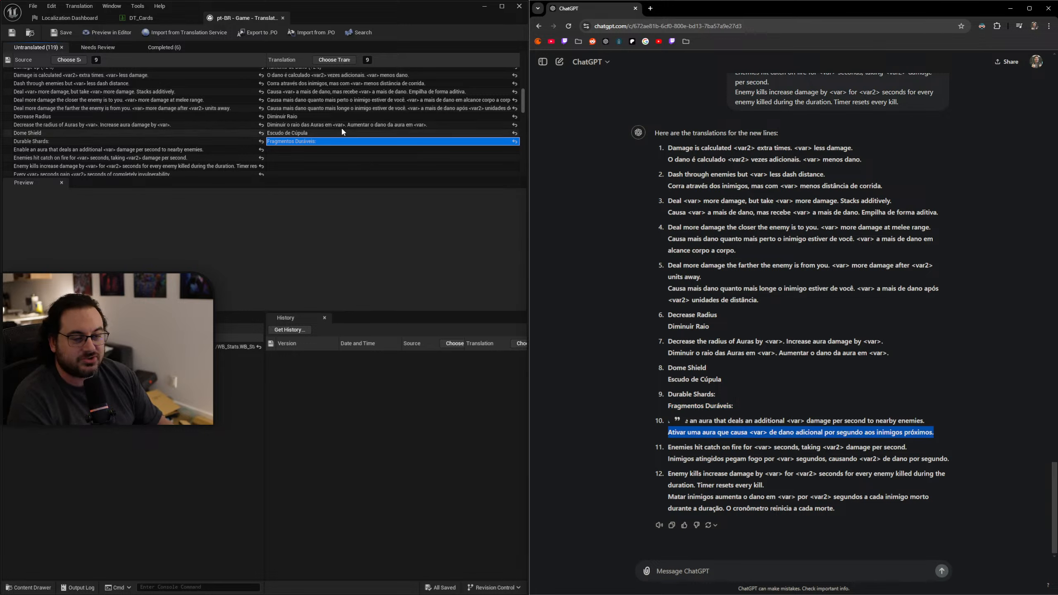
{"action": "double_click", "coordinate": [300, 150]}
{"action": "key", "text": "ctrl+v"}
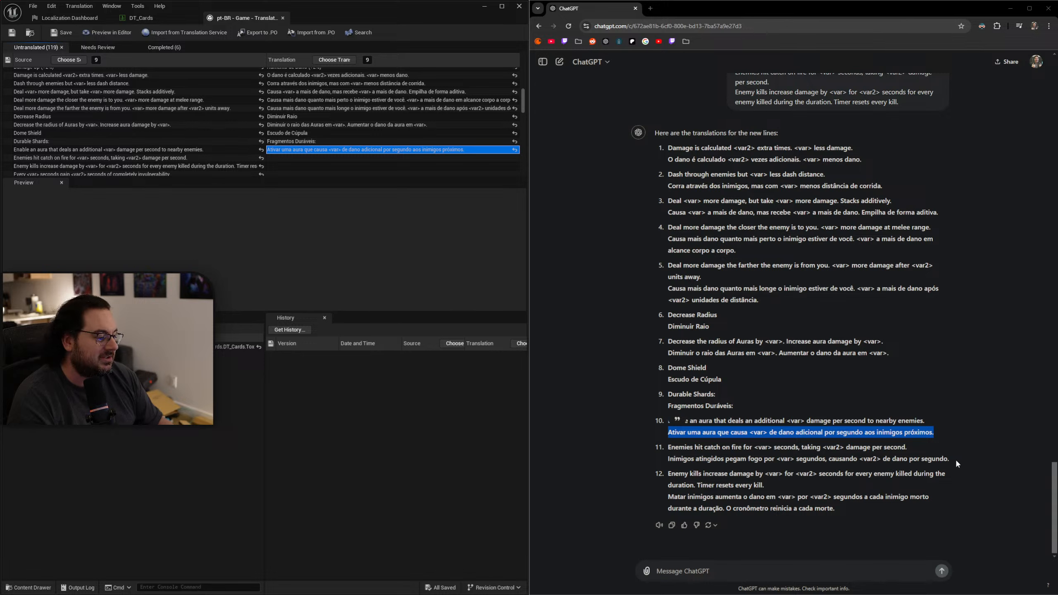
Fill the "Enemies hit catch on fire" and "Enemy kills increase damage" entries with ChatGPT's Portuguese translations.
{"action": "left_click_drag", "start_coordinate": [954, 459], "coordinate": [660, 460]}
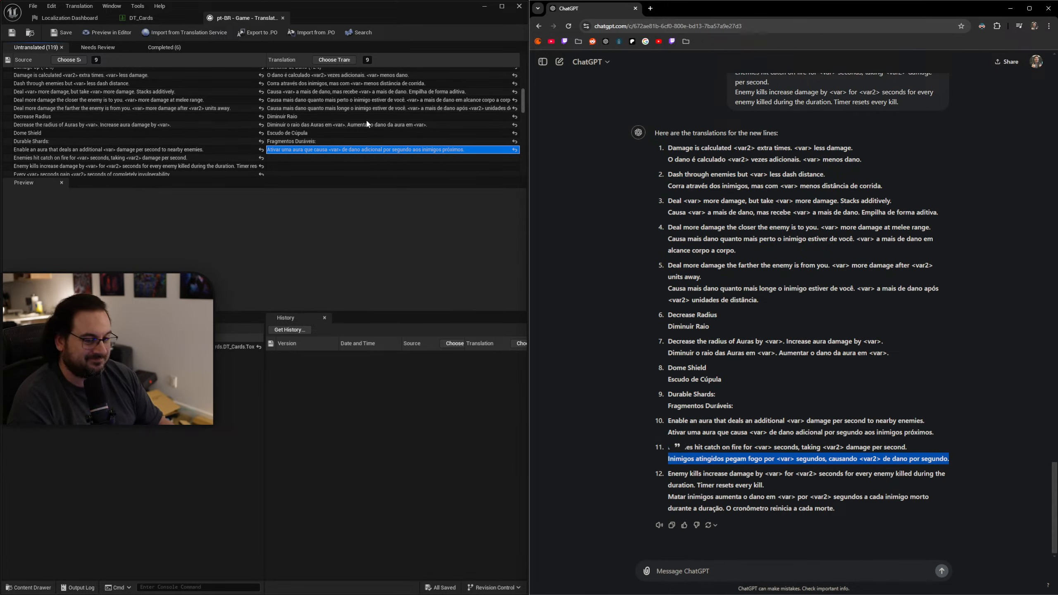
{"action": "double_click", "coordinate": [296, 157]}
{"action": "key", "text": "ctrl+v"}
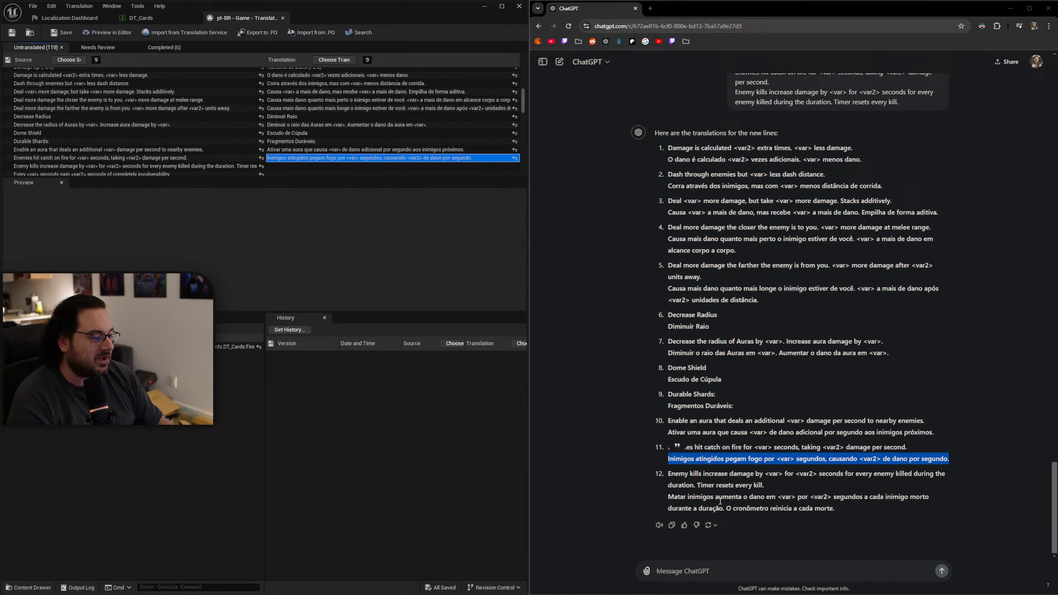
{"action": "left_click_drag", "start_coordinate": [846, 512], "coordinate": [668, 497]}
{"action": "double_click", "coordinate": [275, 166]}
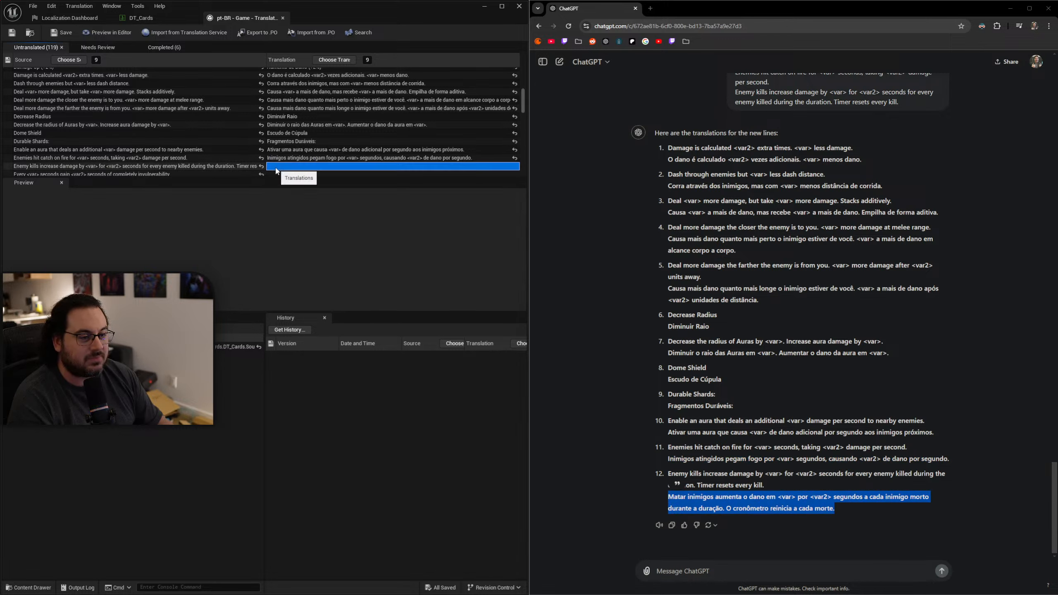
{"action": "key", "text": "ctrl+v"}
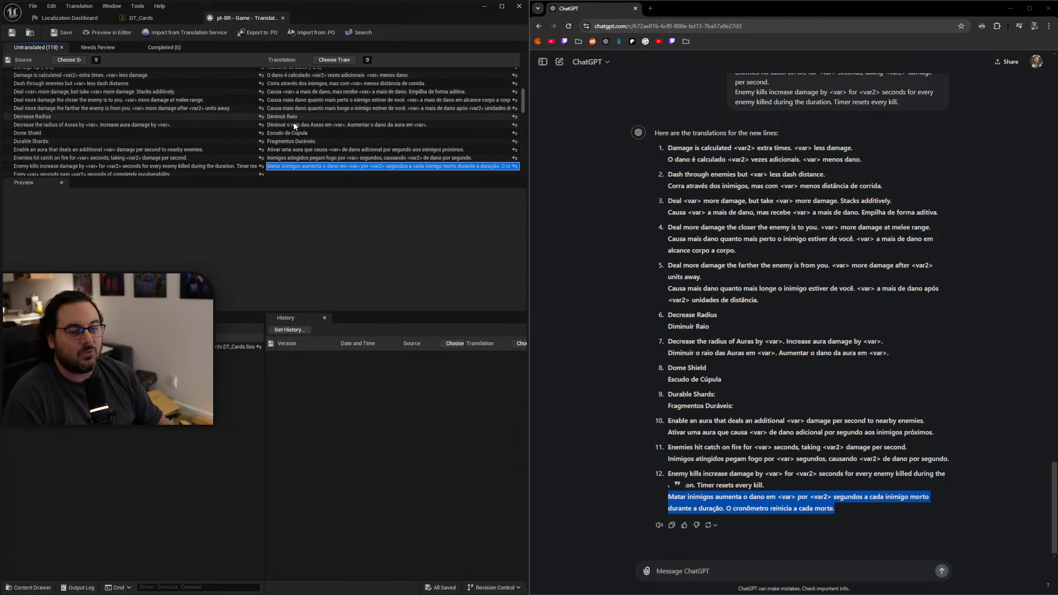
Review the pasted Portuguese entries and the next untranslated source lines in the translation list.
{"action": "scroll", "coordinate": [307, 114], "scroll_direction": "down", "scroll_amount": 3}
{"action": "scroll", "coordinate": [310, 109], "scroll_direction": "down", "scroll_amount": 1}
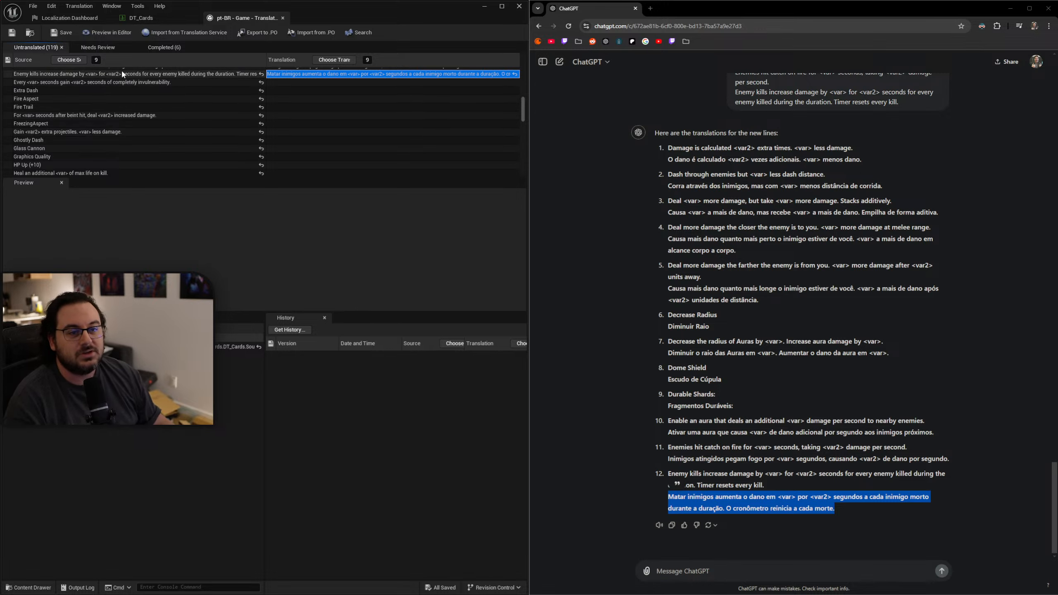
{"action": "left_click", "coordinate": [121, 83]}
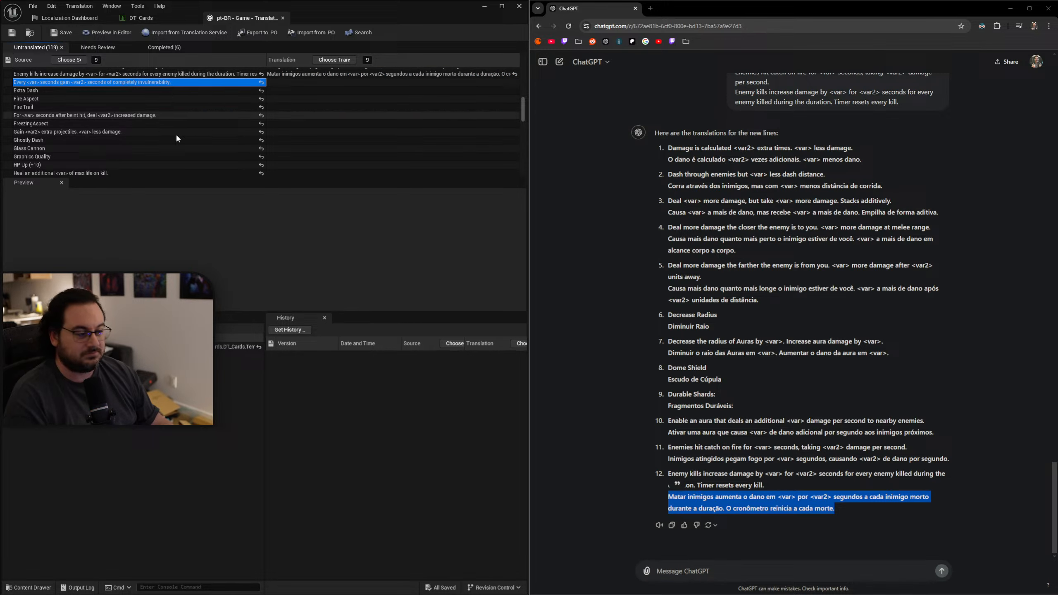
{"action": "left_click", "coordinate": [724, 569]}
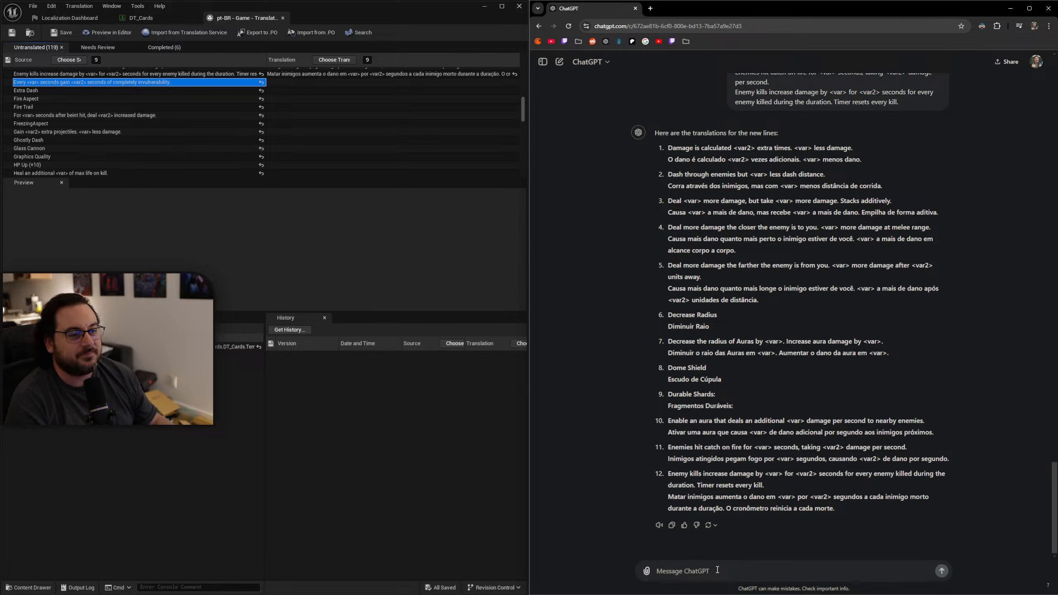
{"action": "scroll", "coordinate": [342, 128], "scroll_direction": "up", "scroll_amount": 4}
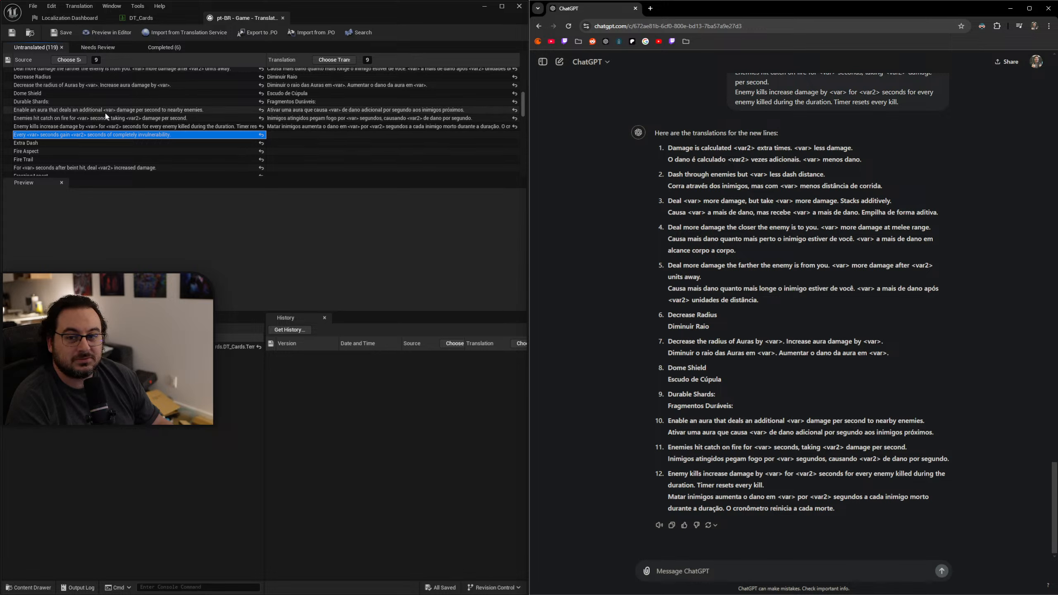
{"action": "scroll", "coordinate": [110, 115], "scroll_direction": "up", "scroll_amount": 1}
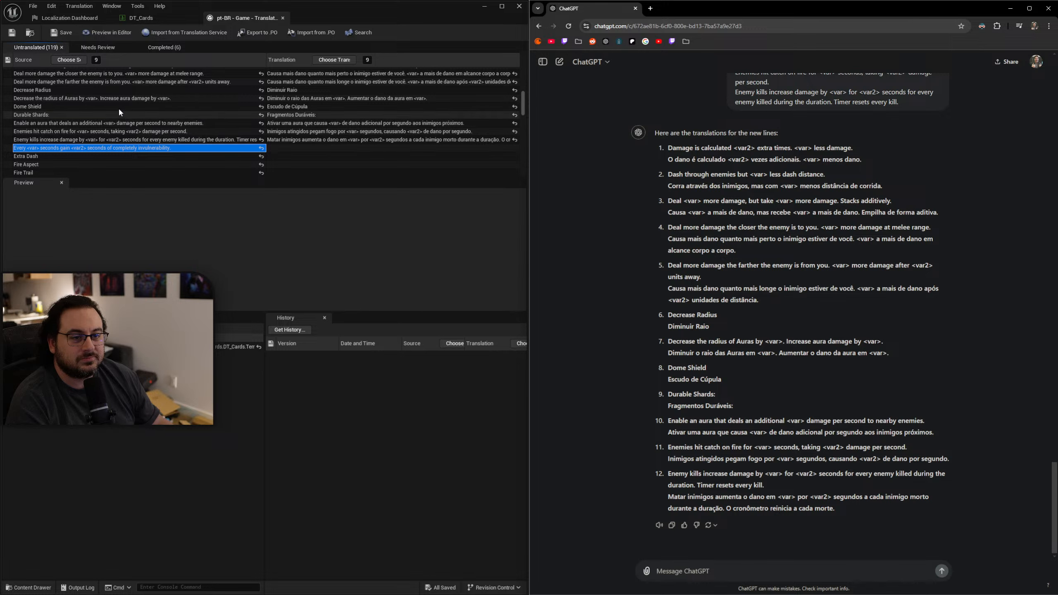
{"action": "scroll", "coordinate": [115, 114], "scroll_direction": "up", "scroll_amount": 1}
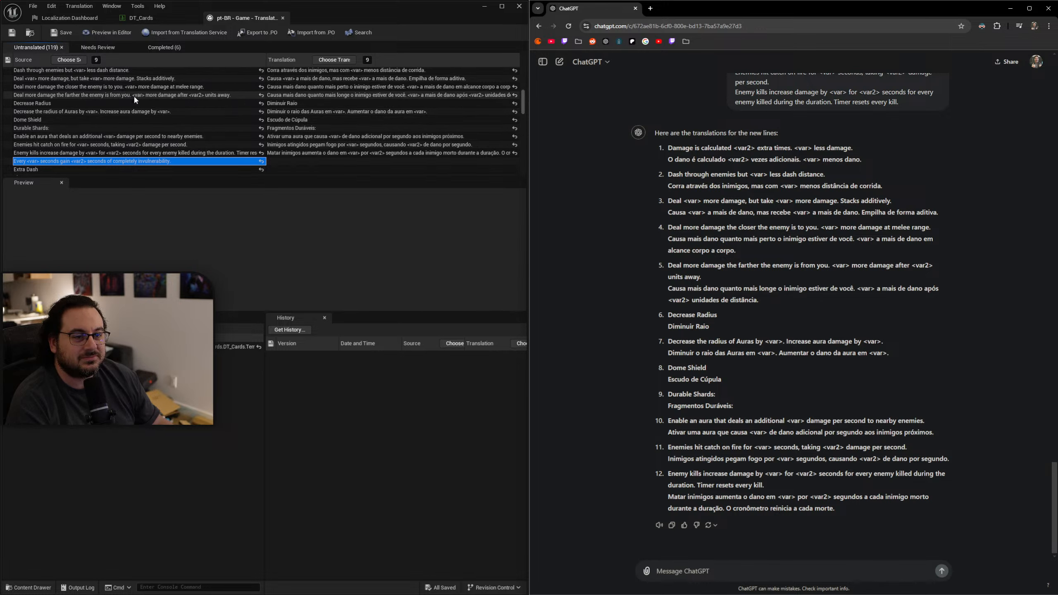
{"action": "left_click", "coordinate": [391, 79]}
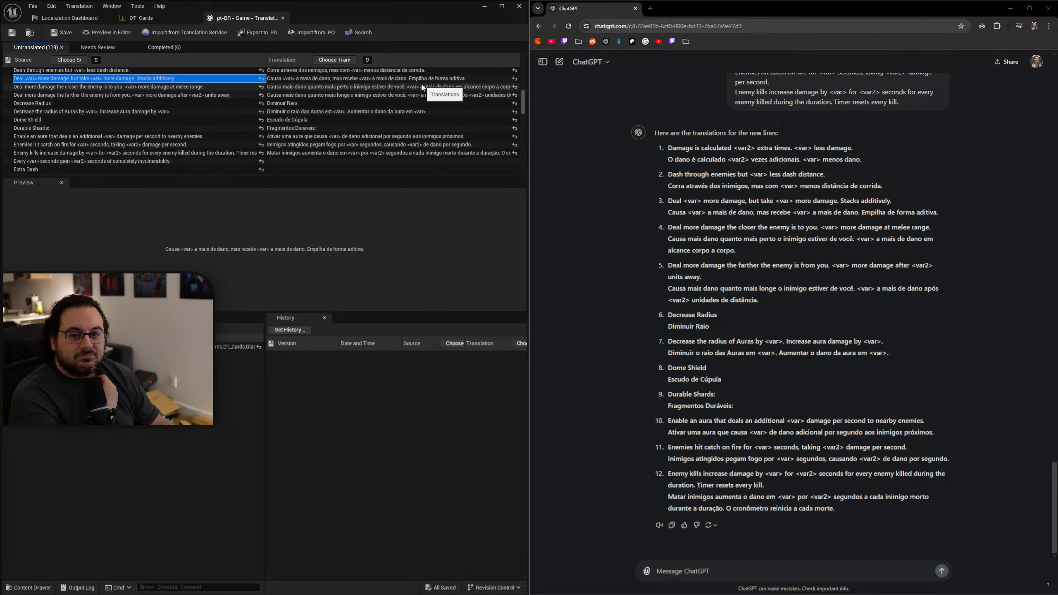
{"action": "scroll", "coordinate": [423, 89], "scroll_direction": "down", "scroll_amount": 5}
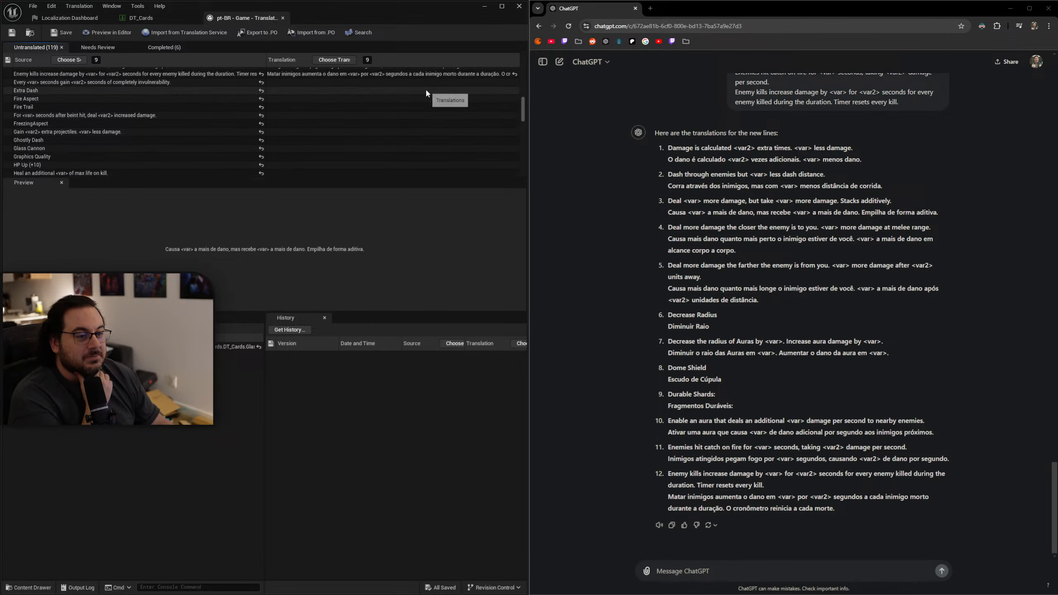
{"action": "scroll", "coordinate": [426, 91], "scroll_direction": "down", "scroll_amount": 2}
{"action": "scroll", "coordinate": [426, 91], "scroll_direction": "up", "scroll_amount": 2}
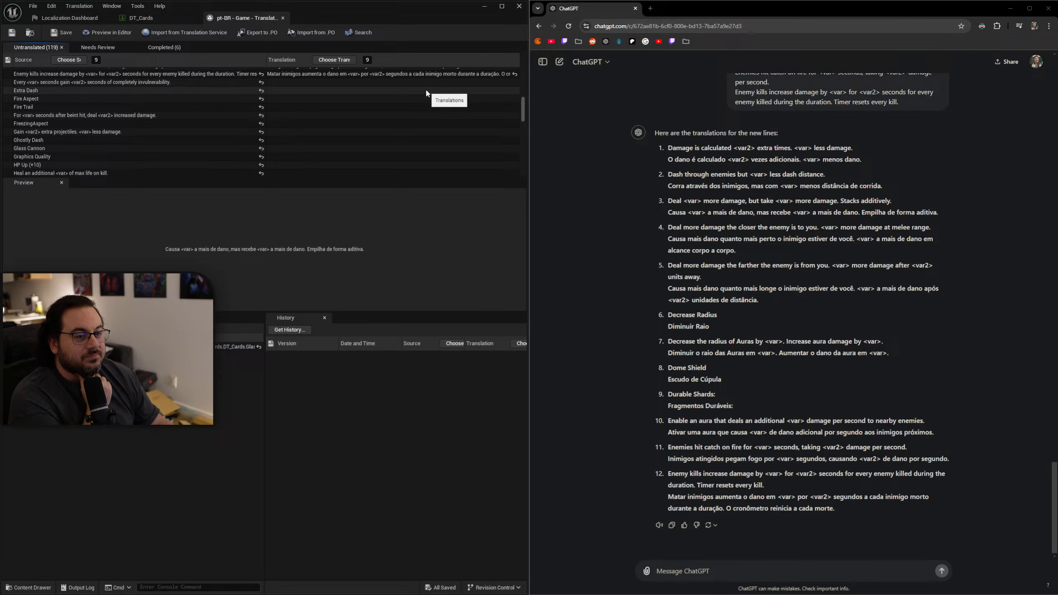
{"action": "left_click", "coordinate": [314, 83]}
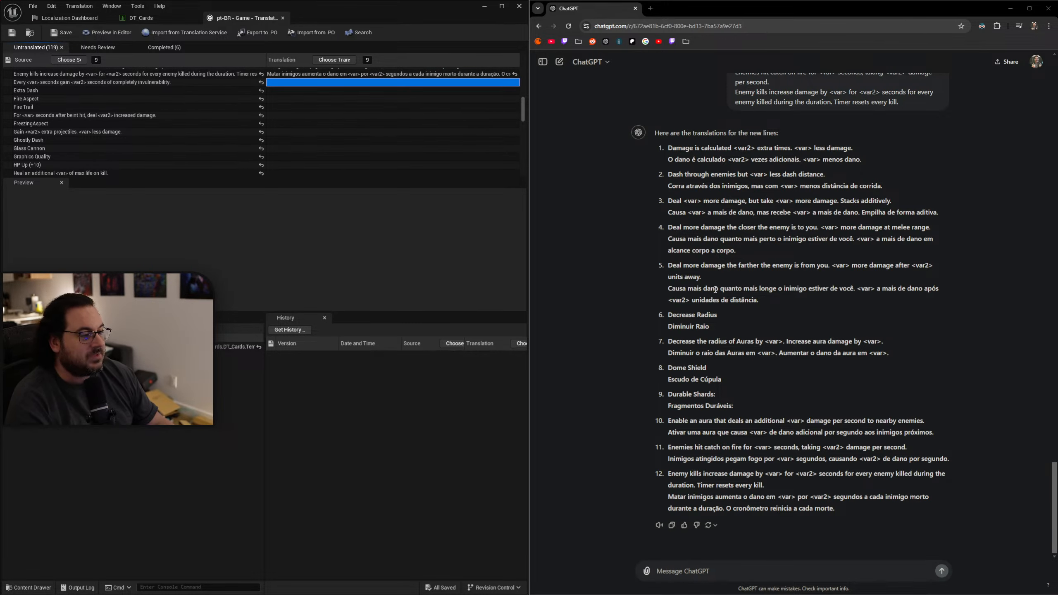
Start a ChatGPT message with "more lines:" and add the source line "Every <var> seconds gain <var2> seconds of completely invulnerability.".
{"action": "left_click", "coordinate": [148, 84]}
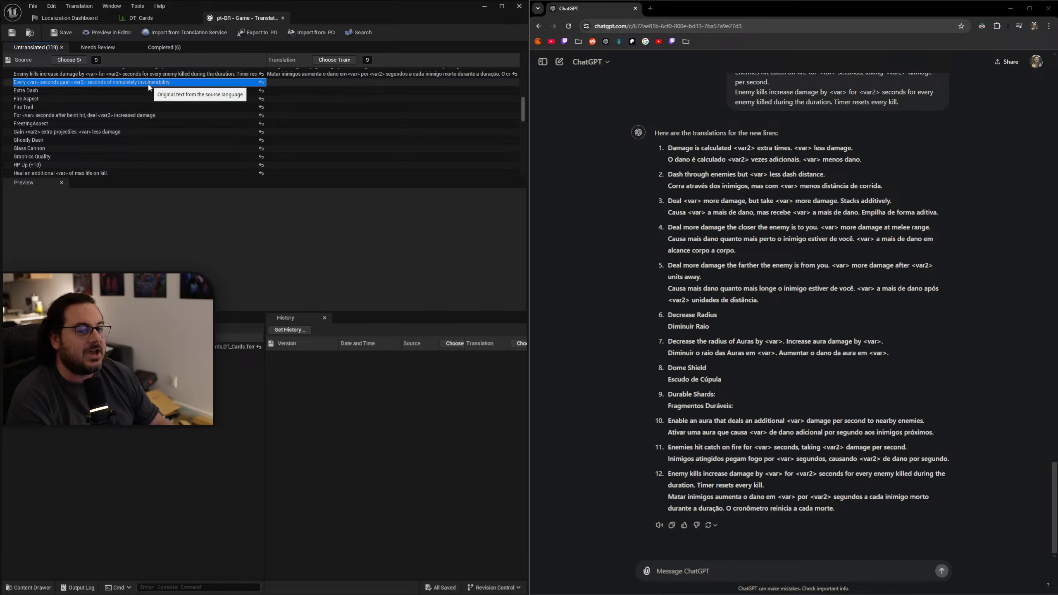
{"action": "left_click", "coordinate": [812, 567]}
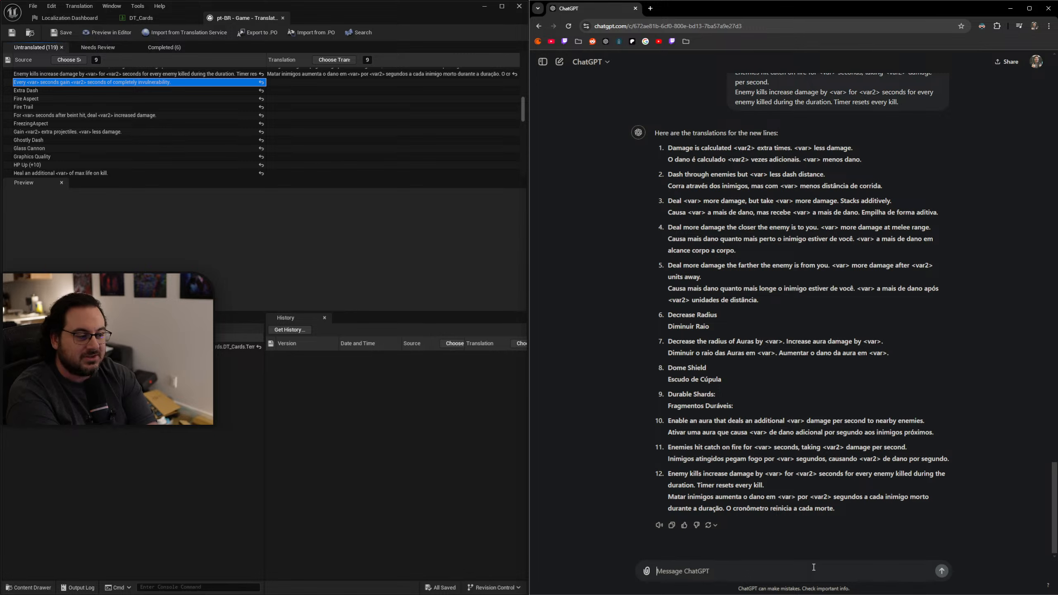
{"action": "left_click", "coordinate": [813, 567]}
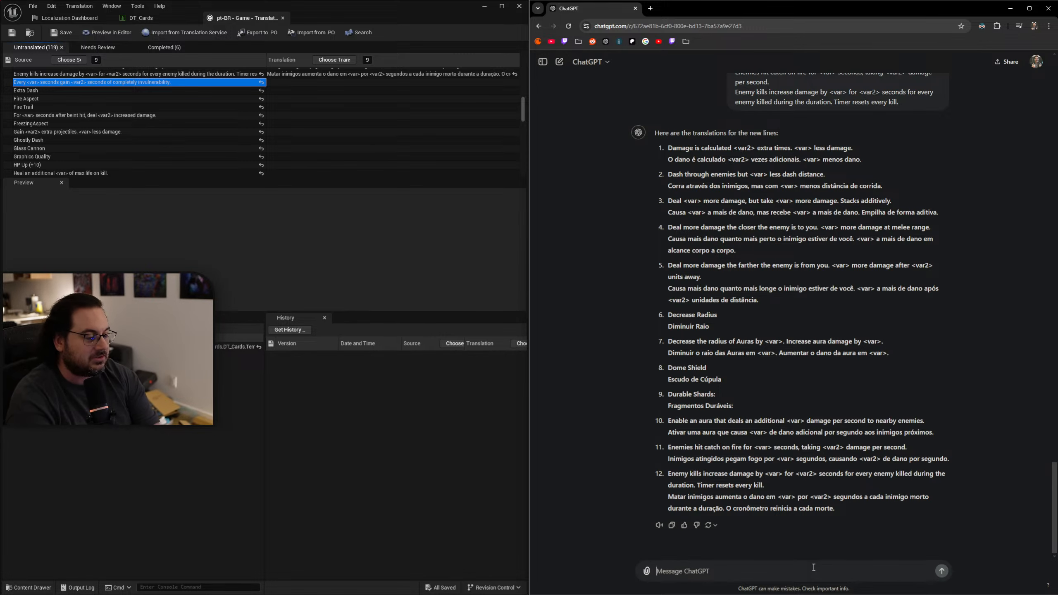
{"action": "type", "text": "more"}
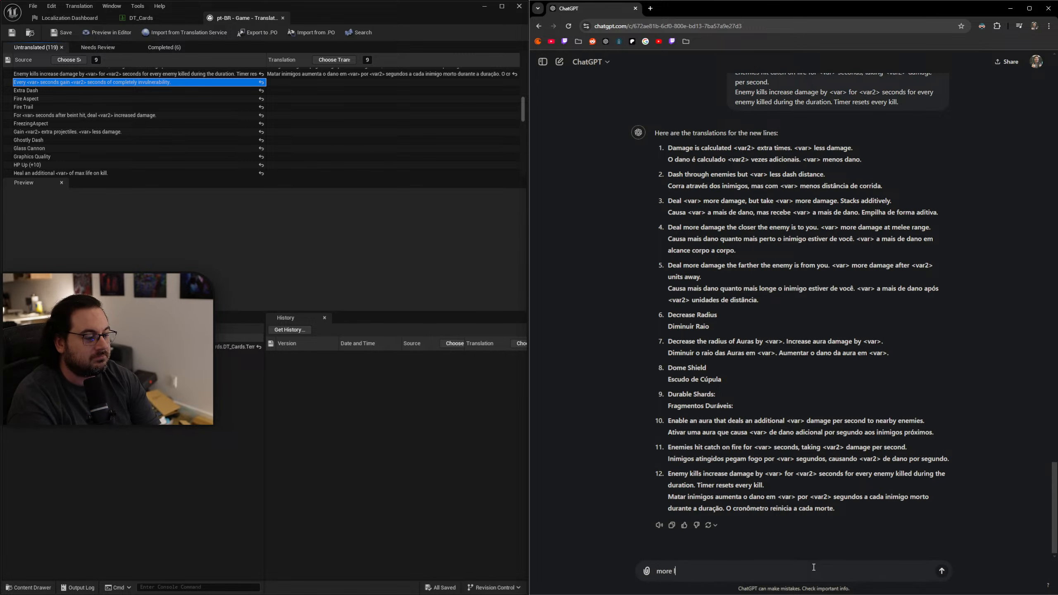
{"action": "type", "text": " lines:"}
{"action": "key", "text": "shift+Return"}
{"action": "type", "text": "Every <var> seconds gain <var2> seconds of completely invulnerability."}
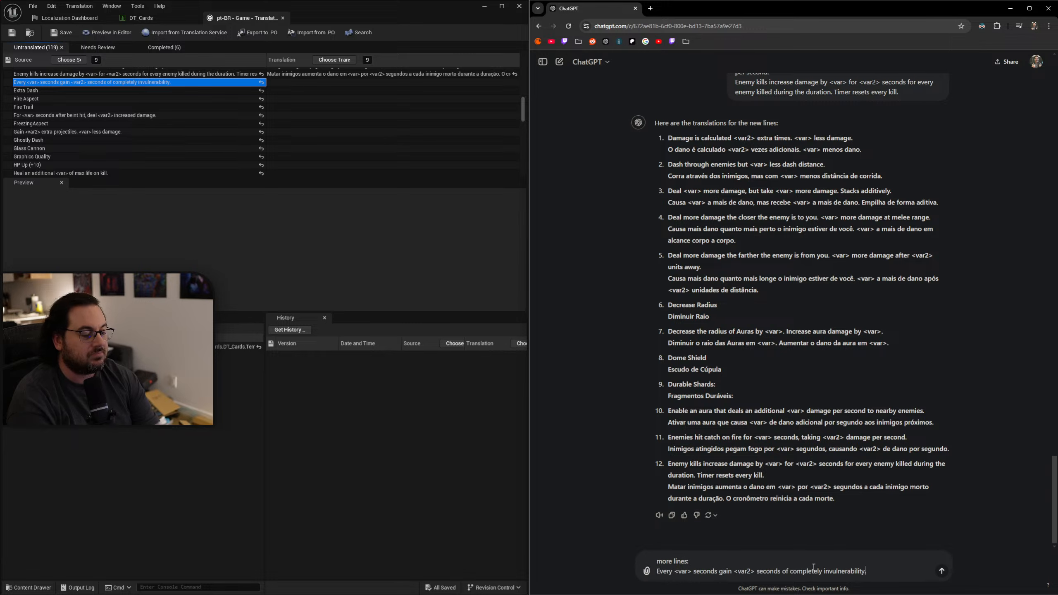
{"action": "key", "text": "shift+Return"}
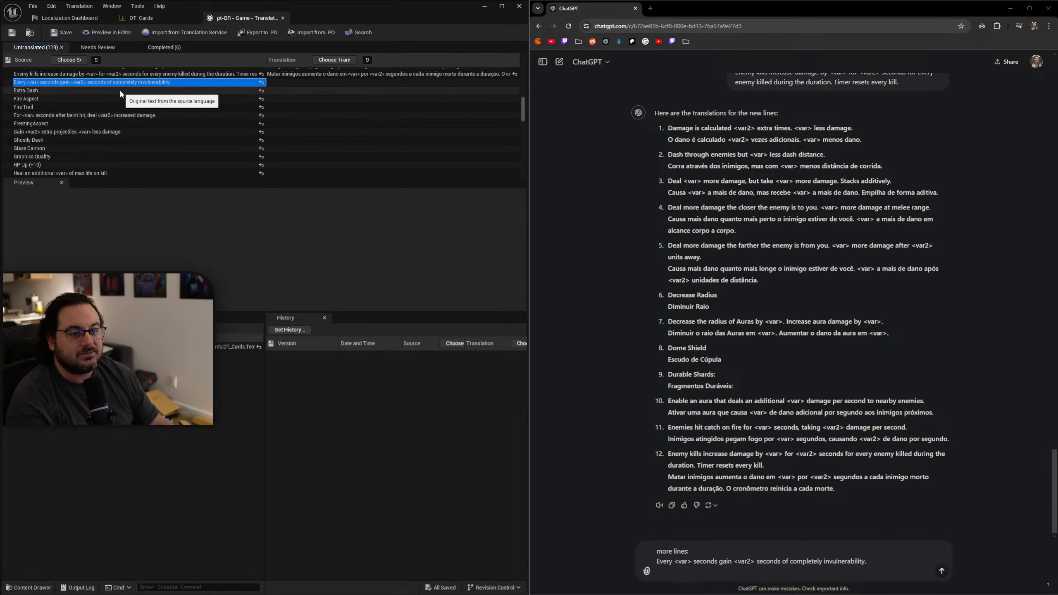
Add the source lines "Extra Dash" and "Fire Aspect" to the ChatGPT message, each on its own line.
{"action": "left_click", "coordinate": [129, 91]}
{"action": "type", "text": "Extra Dash"}
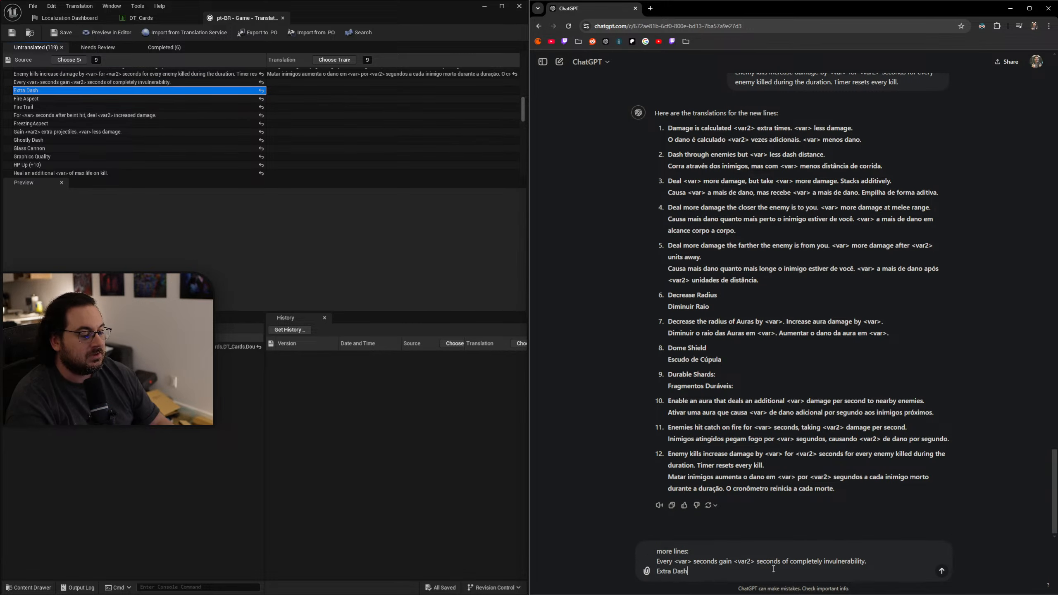
{"action": "key", "text": "shift+Return"}
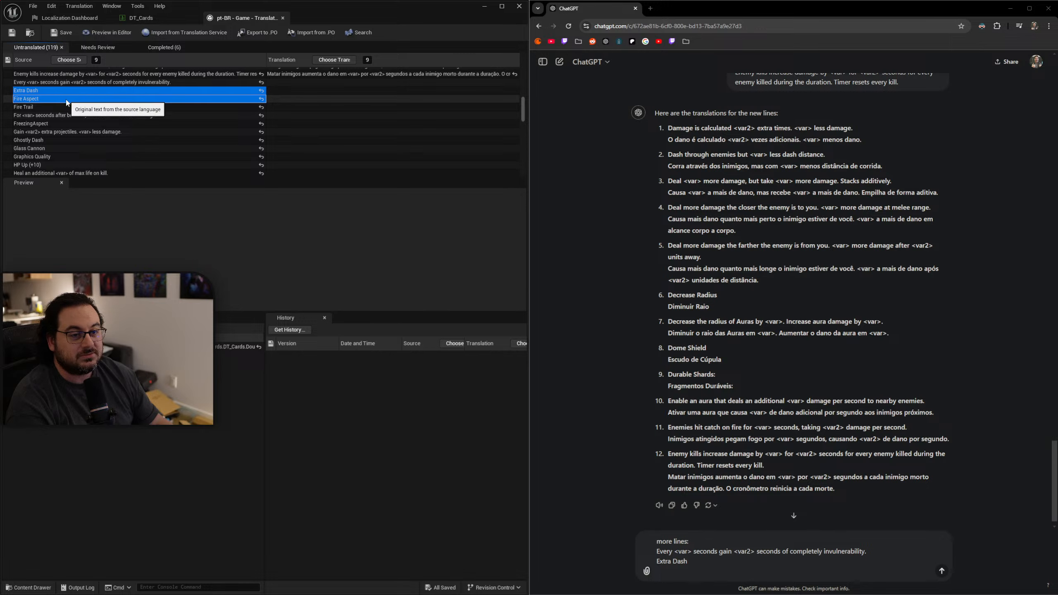
{"action": "left_click", "coordinate": [51, 100]}
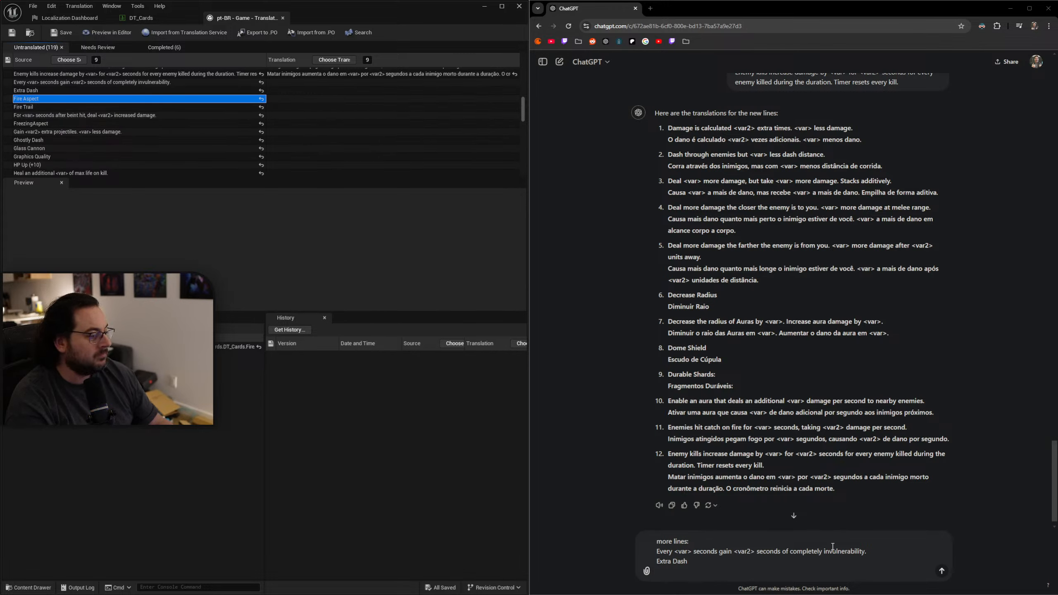
{"action": "type", "text": "Fire Aspect"}
{"action": "key", "text": "shift+Return"}
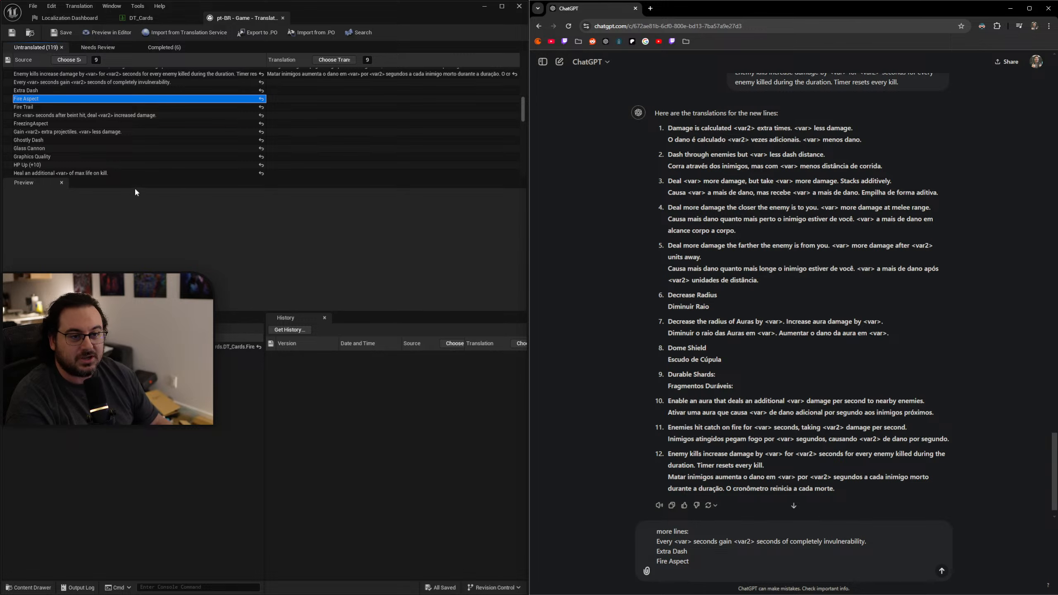
Add the source lines "Fire Trail" and "For <var> seconds after beint hit, deal <var2> increased damage." to the ChatGPT message.
{"action": "left_click", "coordinate": [77, 108]}
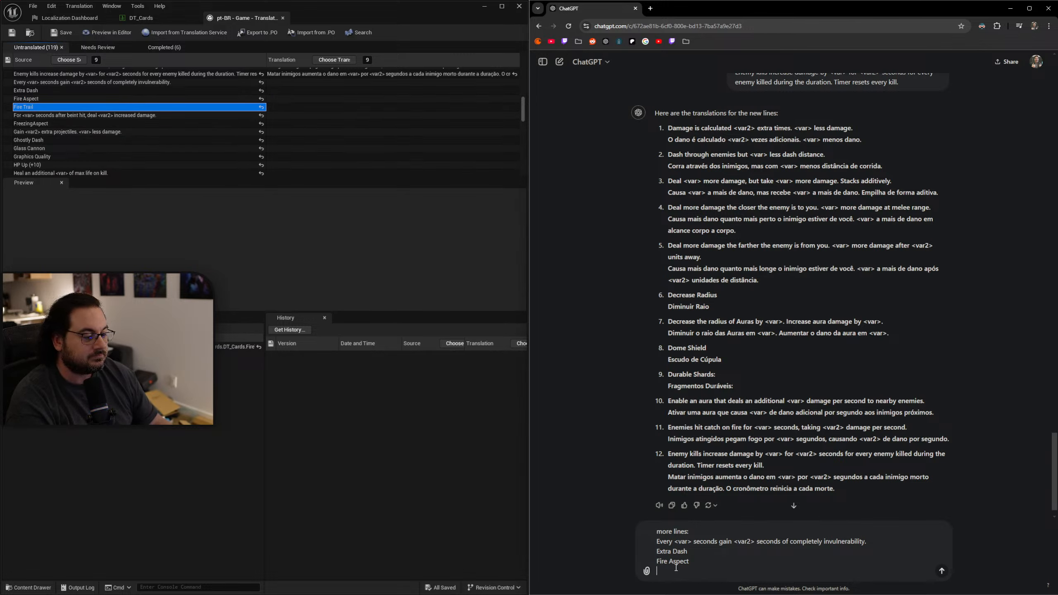
{"action": "type", "text": "Fire Trail"}
{"action": "key", "text": "shift+Return"}
{"action": "left_click", "coordinate": [143, 116]}
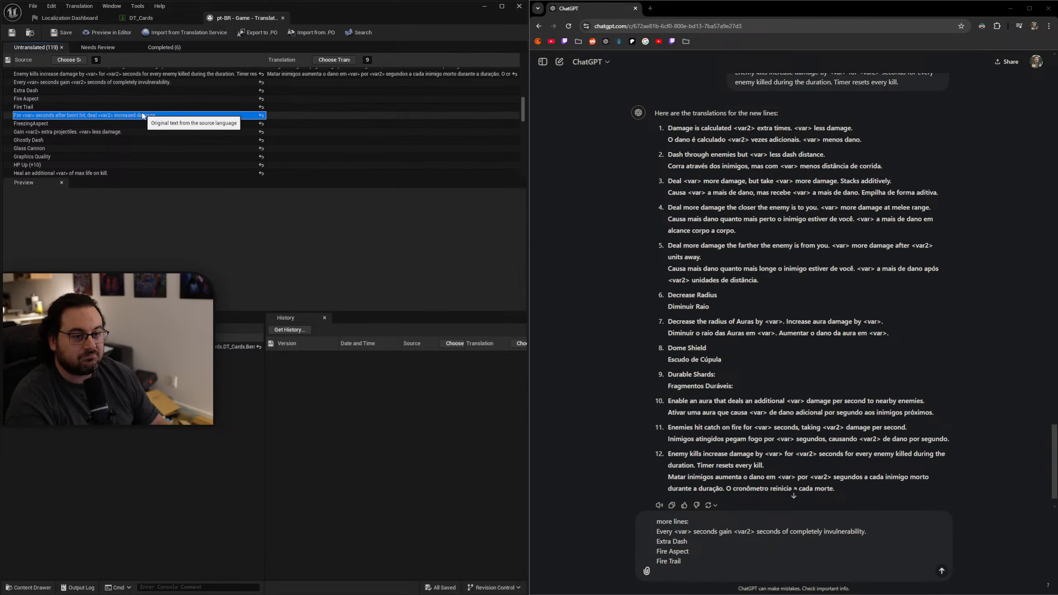
{"action": "type", "text": "For <var> seconds after beint hit, deal <var2> increased damage."}
{"action": "key", "text": "shift+Return"}
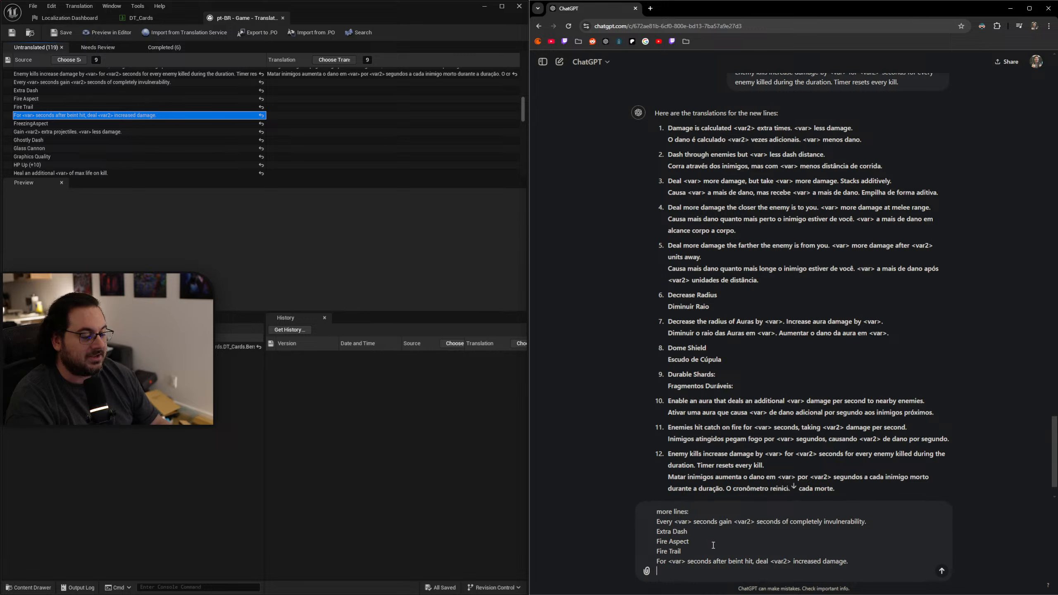
Add the source lines "FreezingAspect", "Gain <var2> extra projectiles. <var> less damage." and "Ghostly Dash" to the ChatGPT message.
{"action": "left_click", "coordinate": [83, 125]}
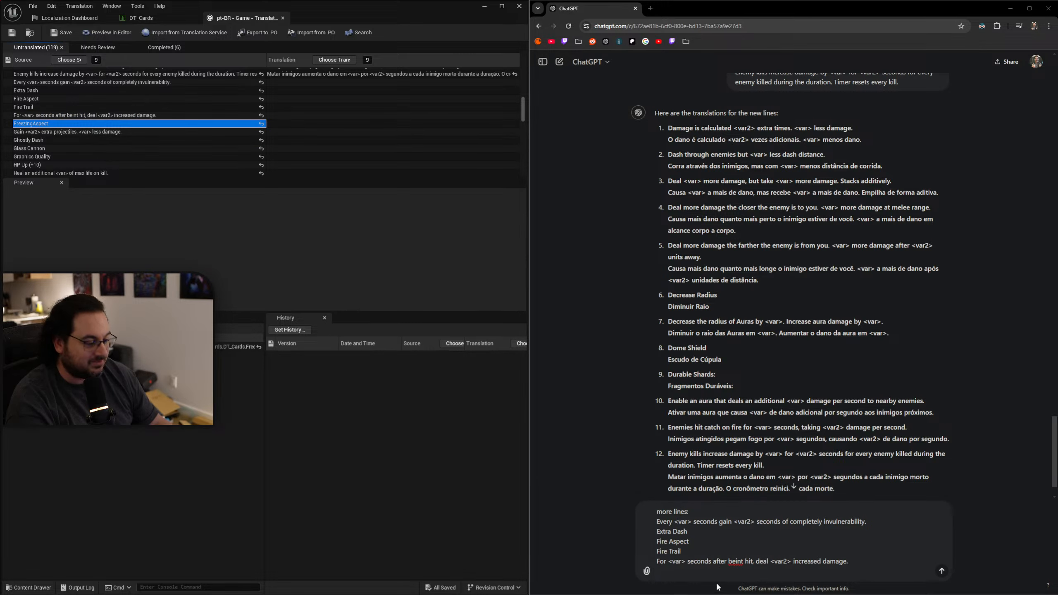
{"action": "type", "text": "FreezingAspect"}
{"action": "key", "text": "shift+Return"}
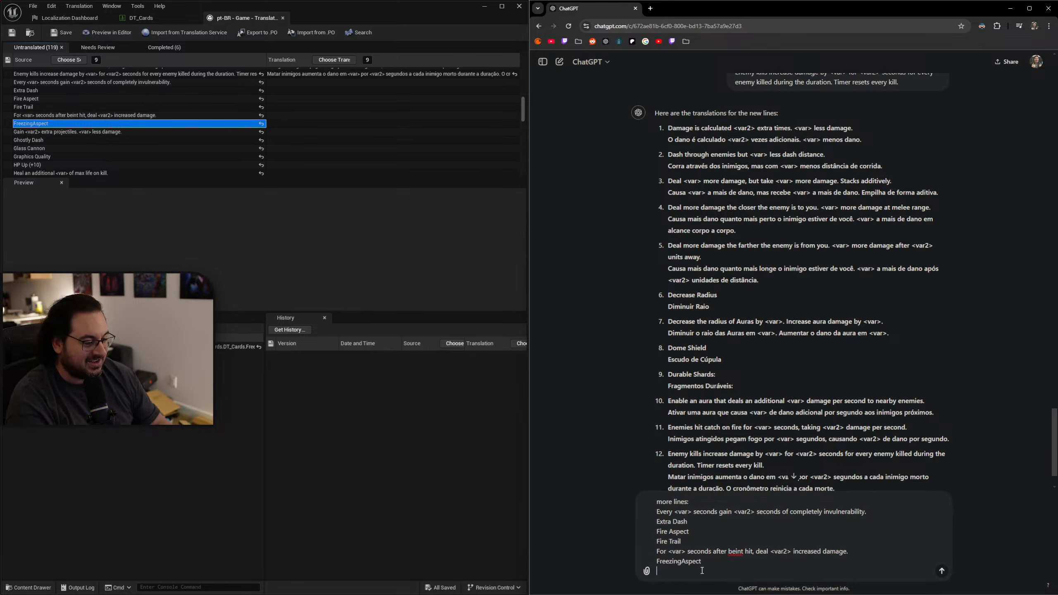
{"action": "left_click", "coordinate": [130, 133]}
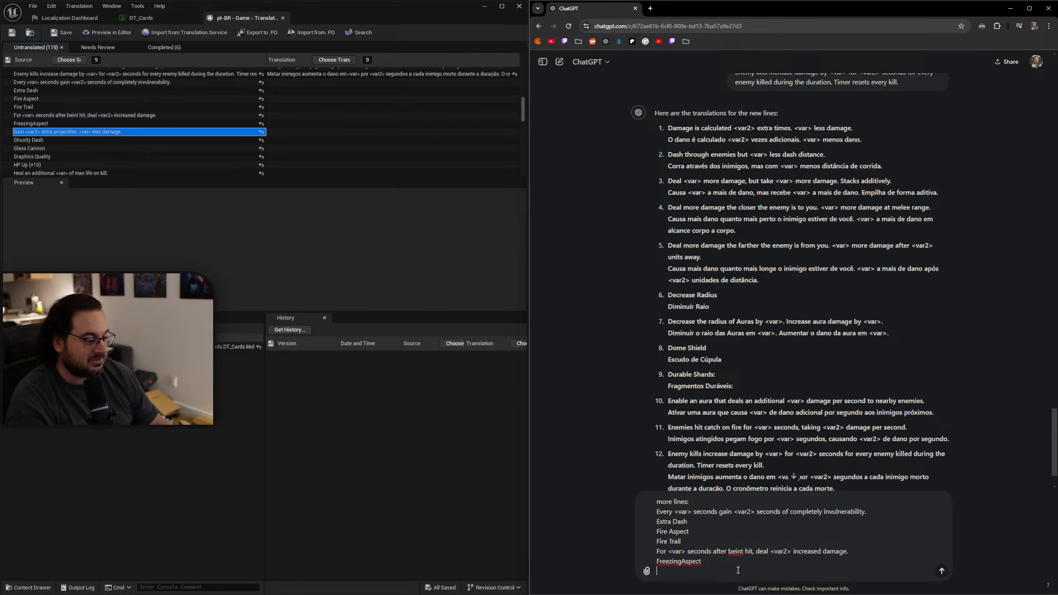
{"action": "type", "text": "Gain <var2> extra projectiles. <var> less damage."}
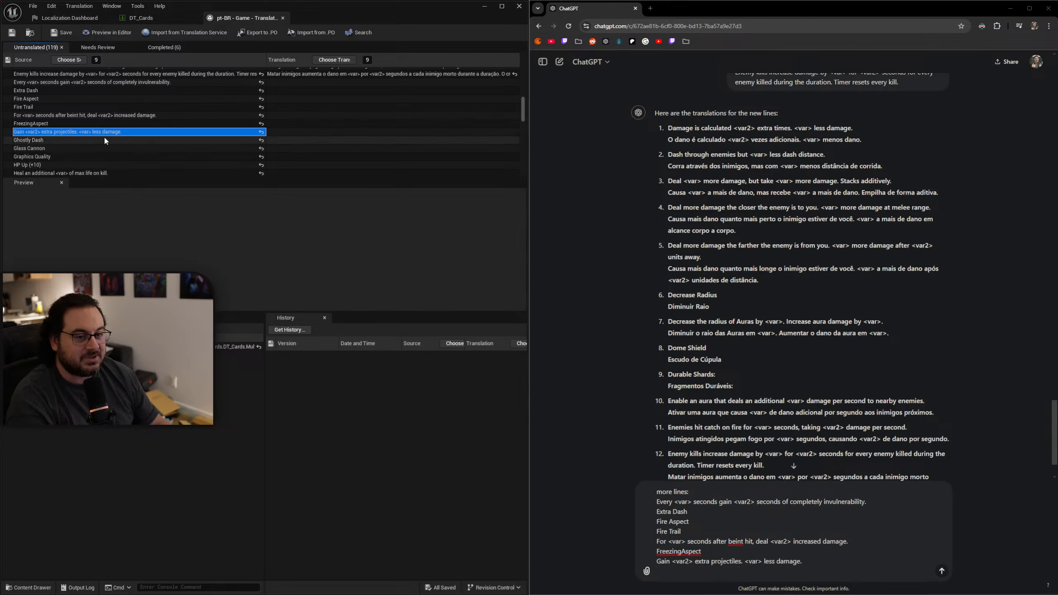
{"action": "left_click", "coordinate": [105, 140]}
{"action": "type", "text": "Ghostly Dash"}
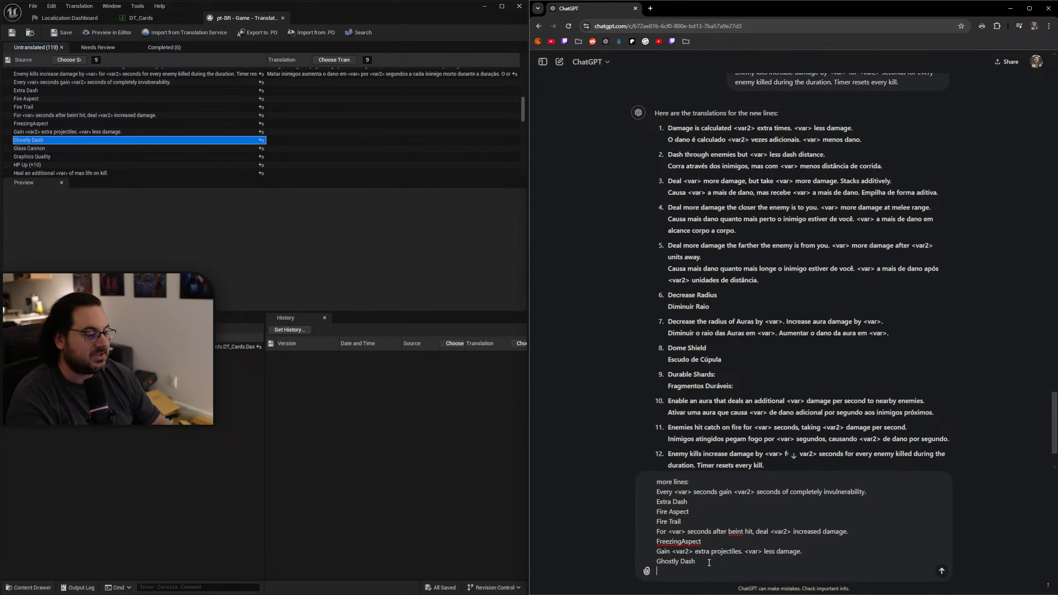
Add the source lines "Glass Cannon", "Graphics Quality" and "HP Up (+10)" to the ChatGPT message.
{"action": "left_click", "coordinate": [58, 149]}
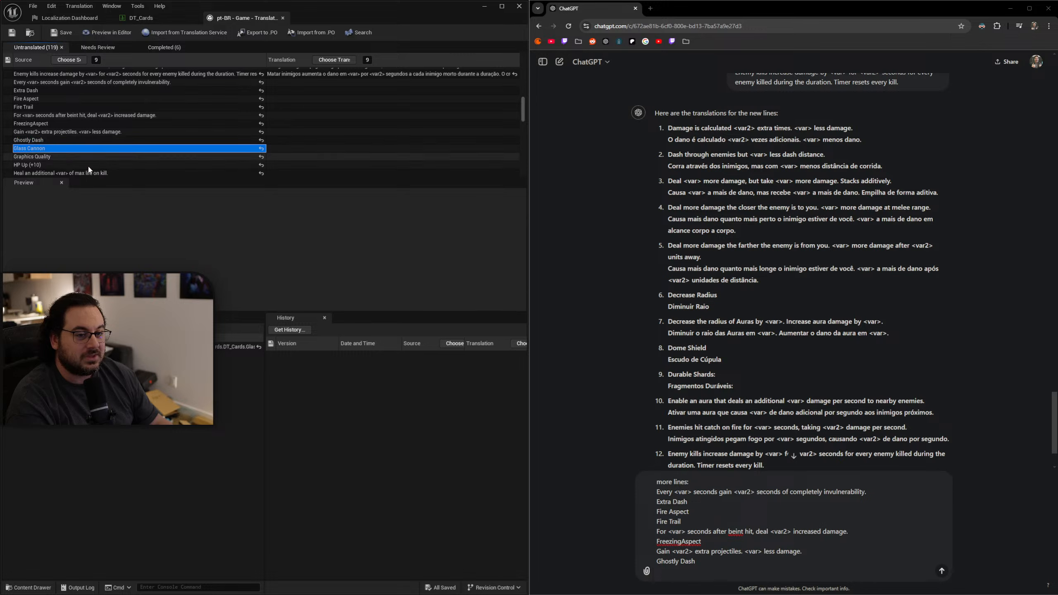
{"action": "type", "text": "Glass Cannon"}
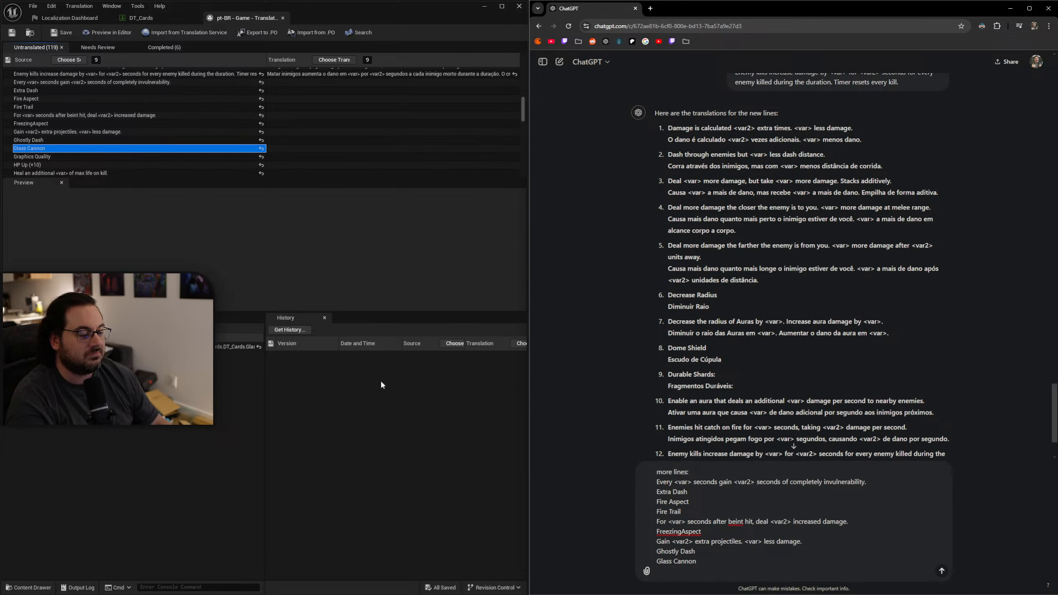
{"action": "left_click", "coordinate": [121, 157]}
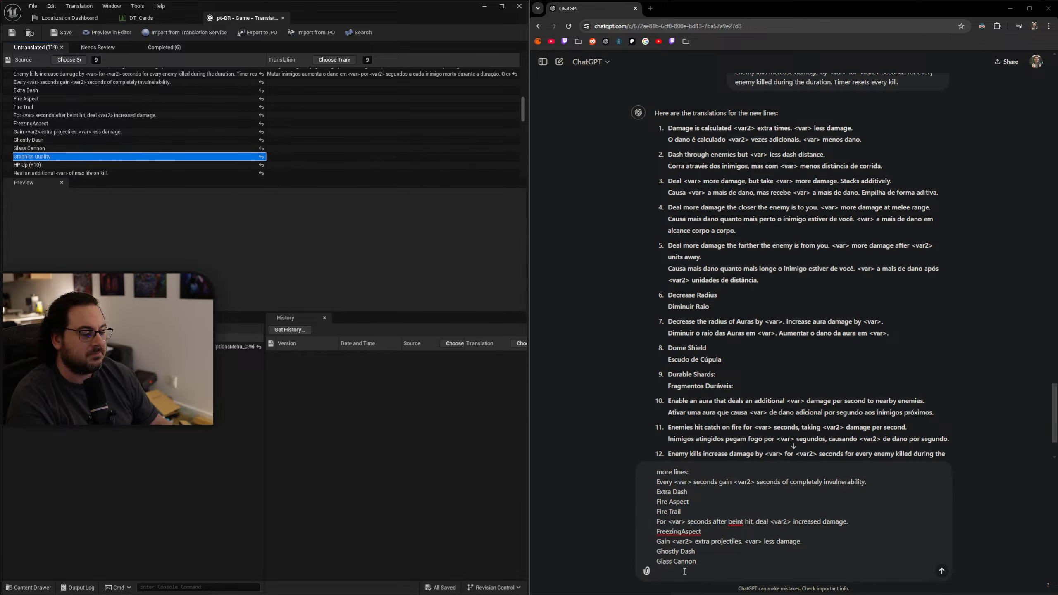
{"action": "type", "text": "Graphics Quality"}
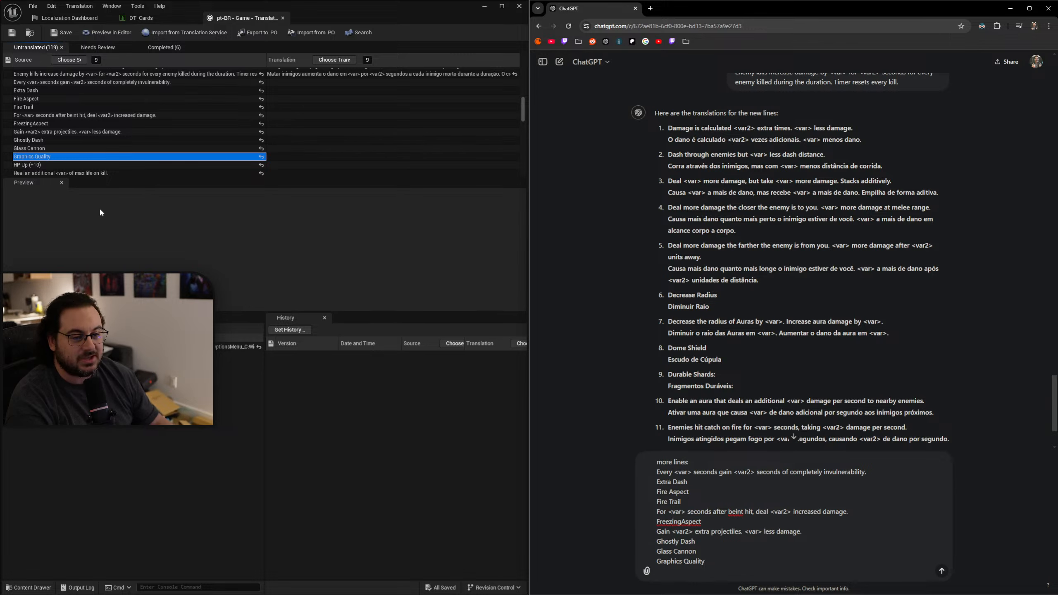
{"action": "left_click", "coordinate": [68, 165]}
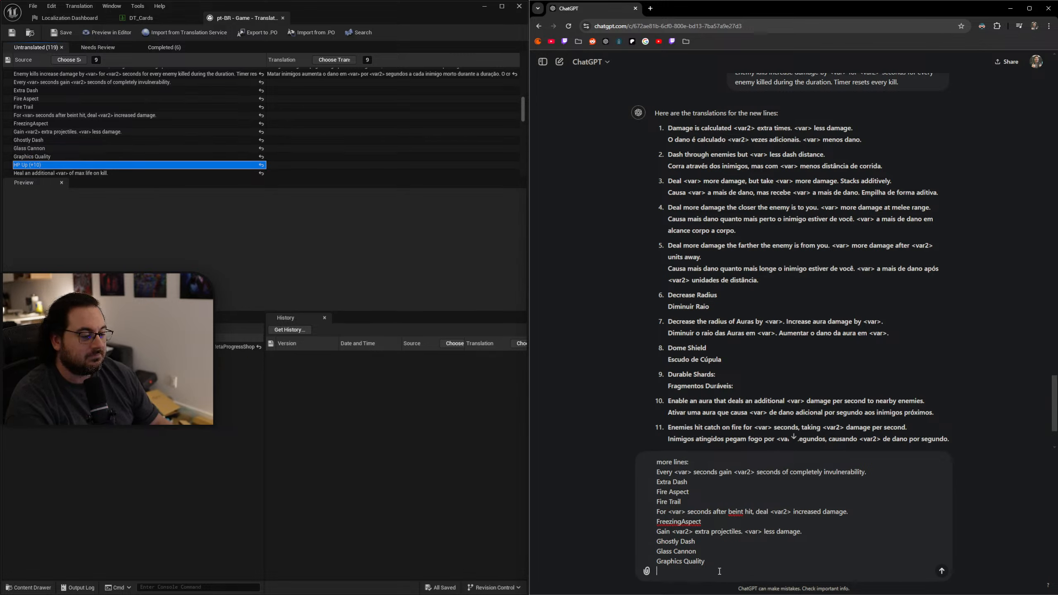
{"action": "type", "text": "HP Up (+10)"}
Add the source line "Heal an additional <var> of max life on kill." and send the batch to ChatGPT.
{"action": "left_click", "coordinate": [214, 173]}
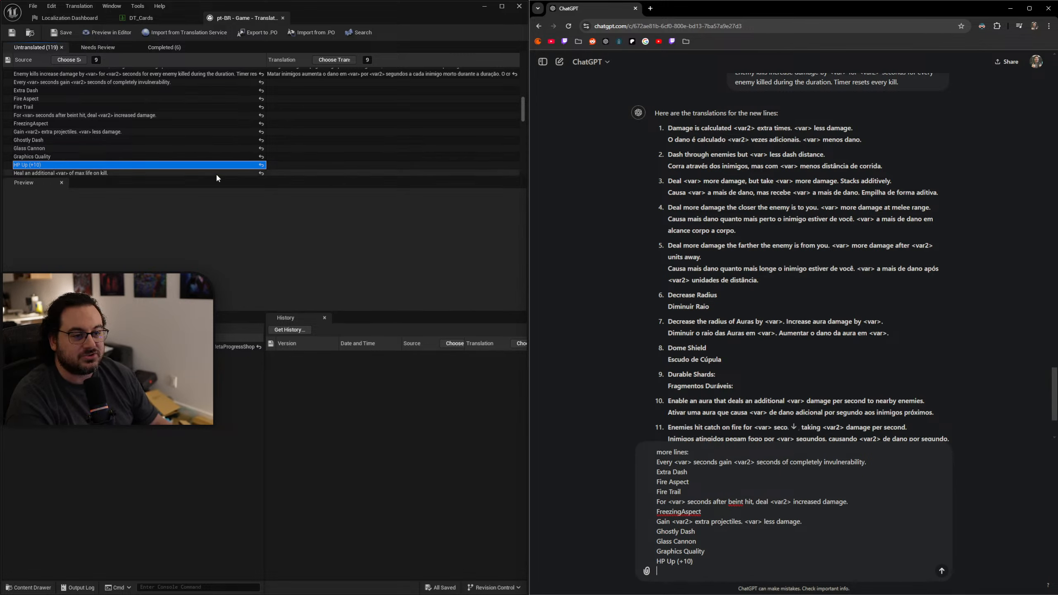
{"action": "left_click", "coordinate": [682, 569]}
{"action": "type", "text": "Heal an additional <var> of max life on kill."}
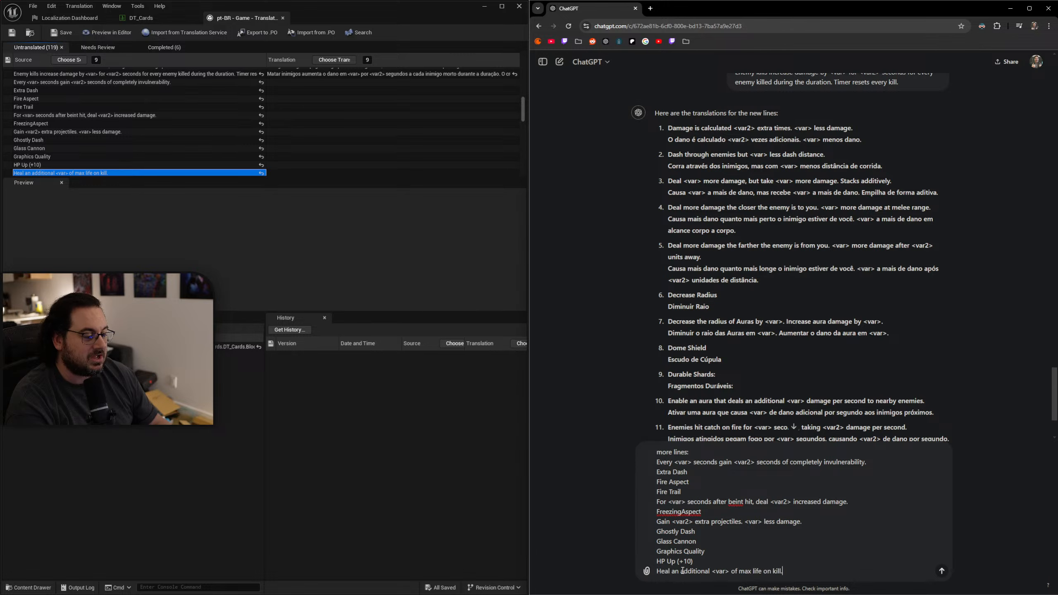
{"action": "key", "text": "Return"}
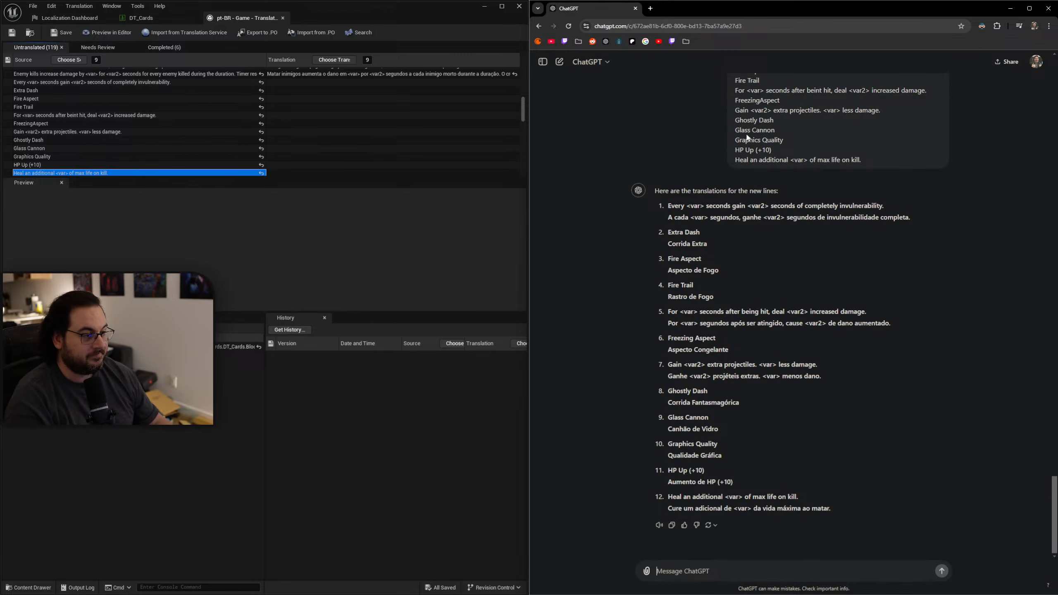
Fill the "Every <var> seconds gain" entry with "A cada <var> segundos, ganhe <var2> segundos de invulnerabilidade completa." and "Extra Dash" with "Corrida Extra".
{"action": "left_click_drag", "start_coordinate": [921, 220], "coordinate": [667, 218]}
{"action": "key", "text": "ctrl+c"}
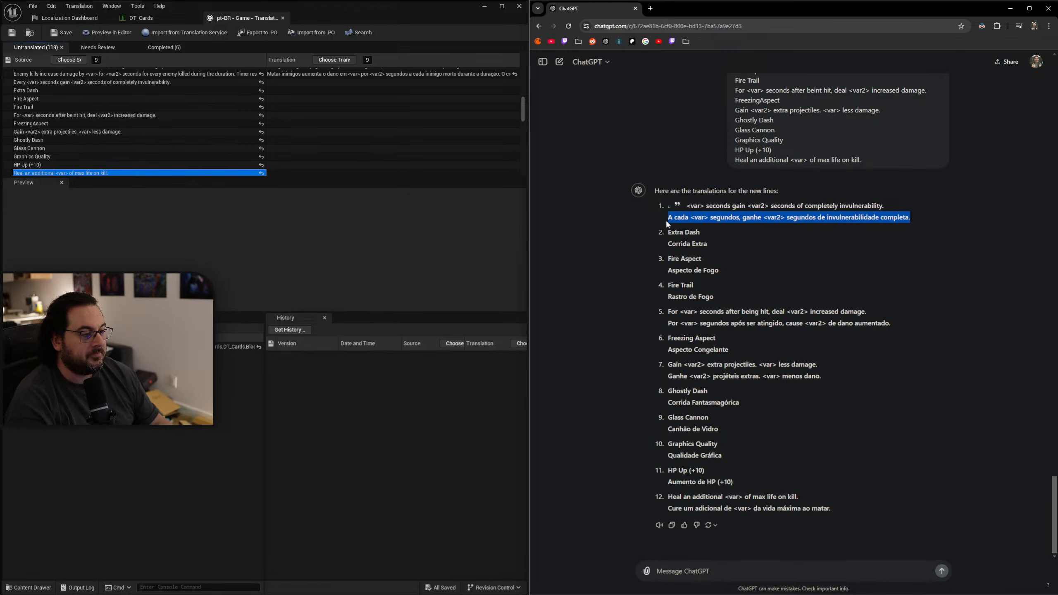
{"action": "double_click", "coordinate": [287, 84]}
{"action": "key", "text": "ctrl+v"}
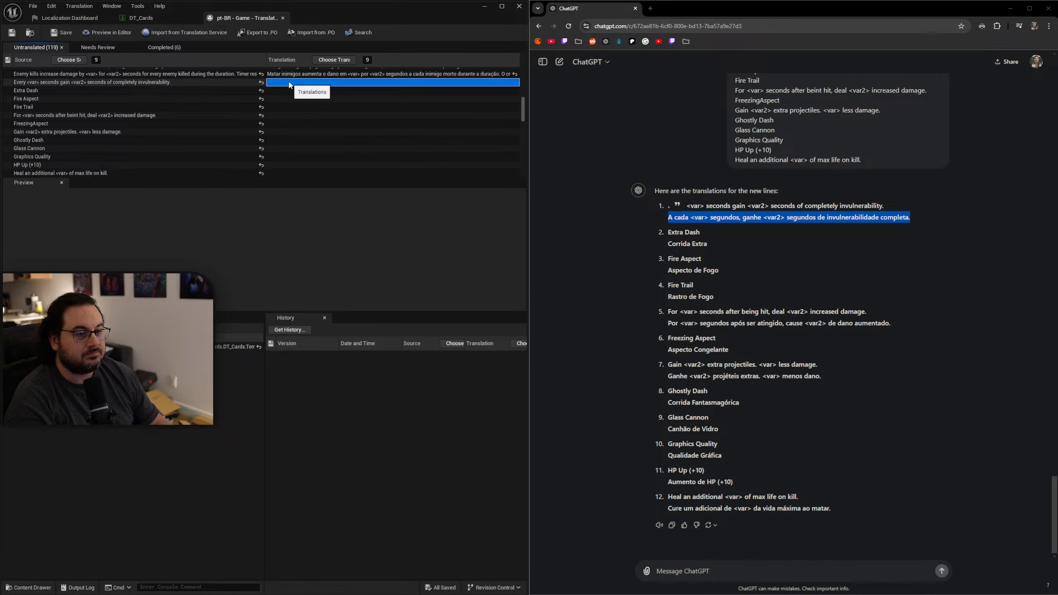
{"action": "key", "text": "Return"}
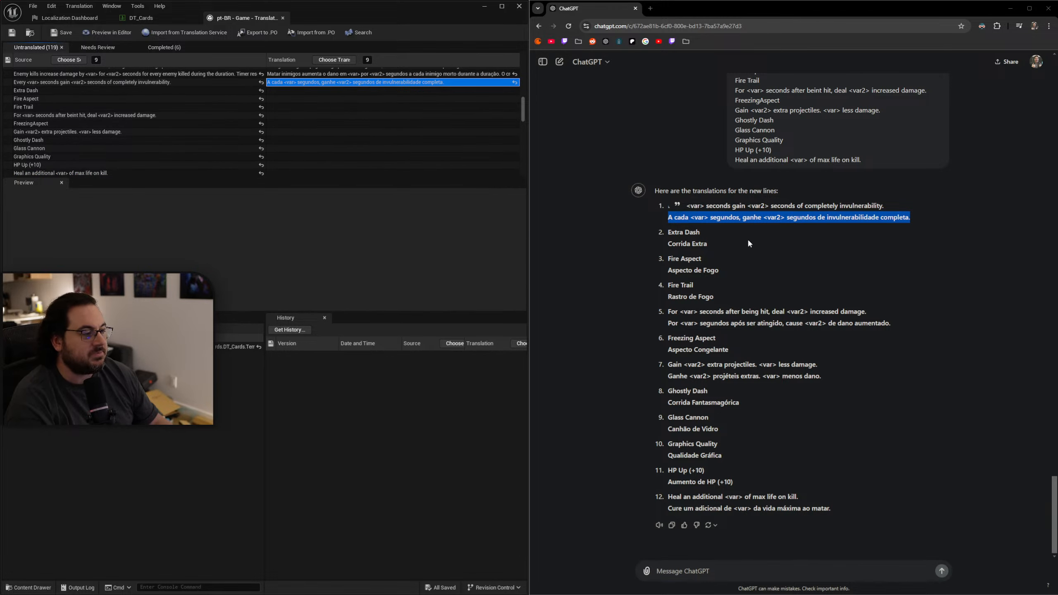
{"action": "left_click_drag", "start_coordinate": [713, 245], "coordinate": [668, 245]}
{"action": "key", "text": "ctrl+c"}
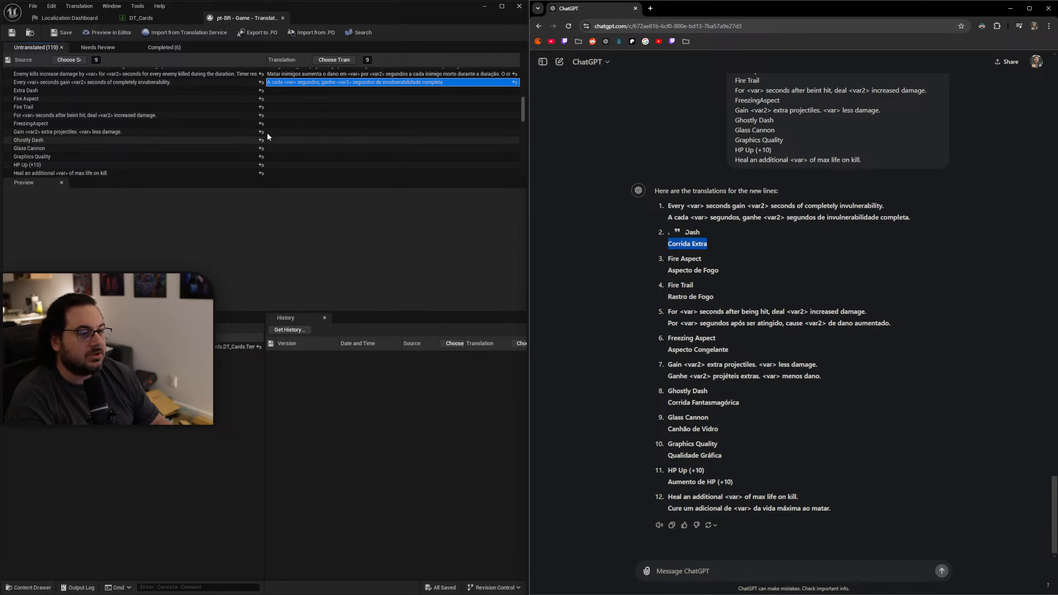
{"action": "left_click", "coordinate": [282, 91]}
{"action": "key", "text": "ctrl+v"}
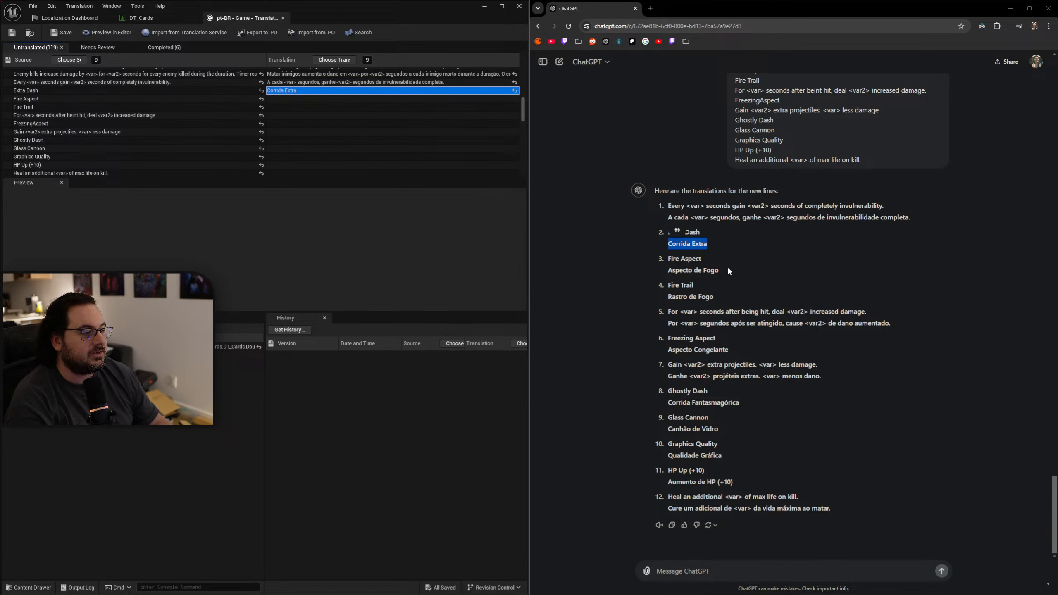
Fill the "Fire Aspect" entry with ChatGPT's translation "Aspecto de Fogo" and the "Fire Trail" entry with "Rastro de Fogo".
{"action": "left_click_drag", "start_coordinate": [729, 271], "coordinate": [667, 270]}
{"action": "key", "text": "ctrl+c"}
{"action": "left_click", "coordinate": [312, 99]}
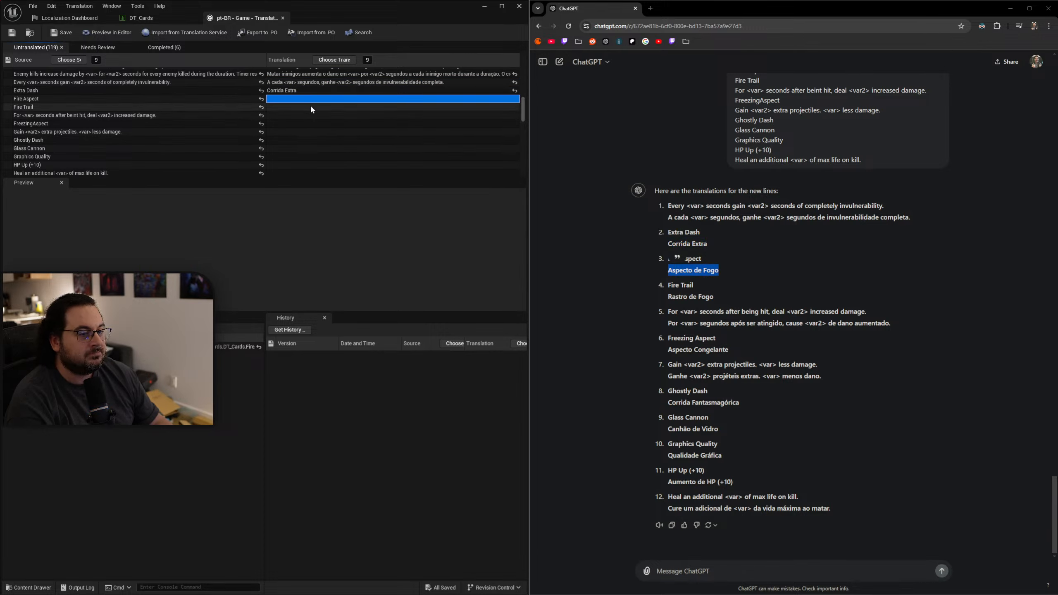
{"action": "key", "text": "ctrl+v"}
{"action": "left_click_drag", "start_coordinate": [715, 297], "coordinate": [659, 294]}
{"action": "key", "text": "ctrl+c"}
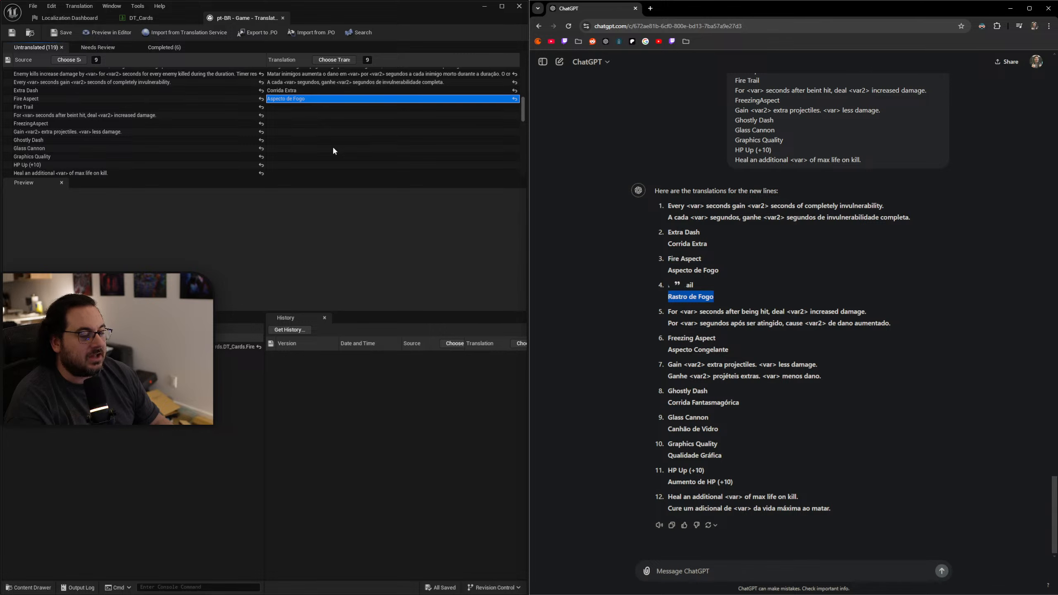
{"action": "left_click", "coordinate": [293, 108]}
{"action": "key", "text": "ctrl+v"}
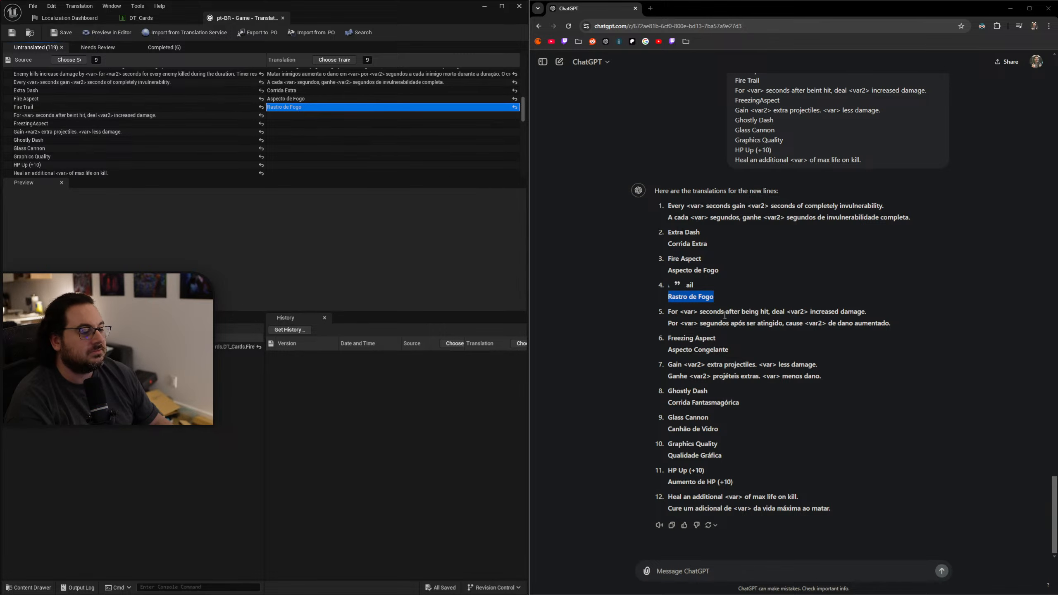
Fill the "For <var> seconds" entry with "Por <var> segundos após ser atingido, cause <var2> de dano aumentado." and "FreezingAspect" with "Aspecto Congelante".
{"action": "left_click_drag", "start_coordinate": [893, 325], "coordinate": [657, 323]}
{"action": "key", "text": "ctrl+c"}
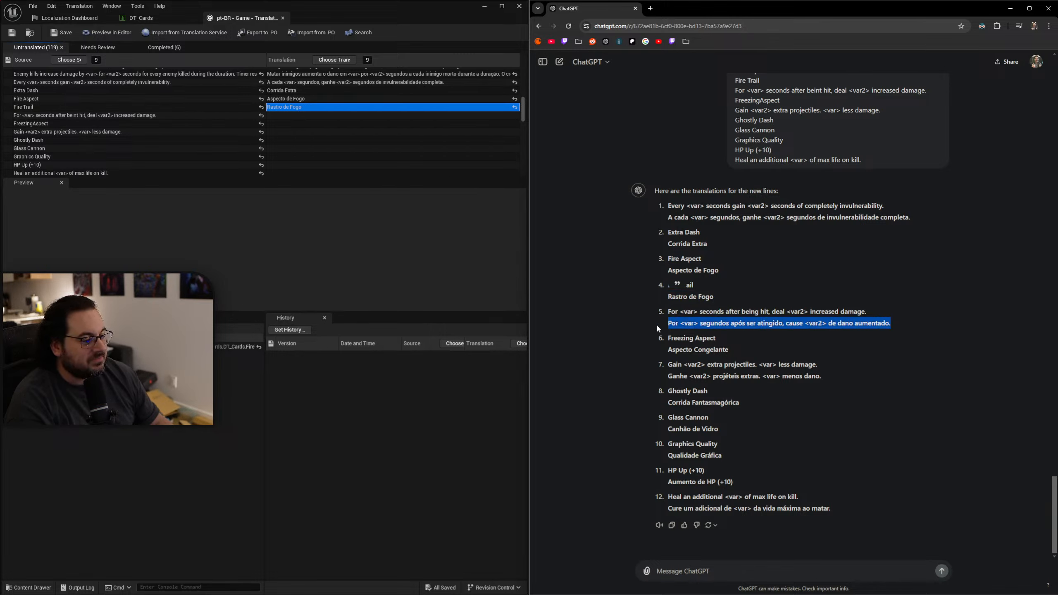
{"action": "left_click", "coordinate": [298, 117]}
{"action": "key", "text": "ctrl+v"}
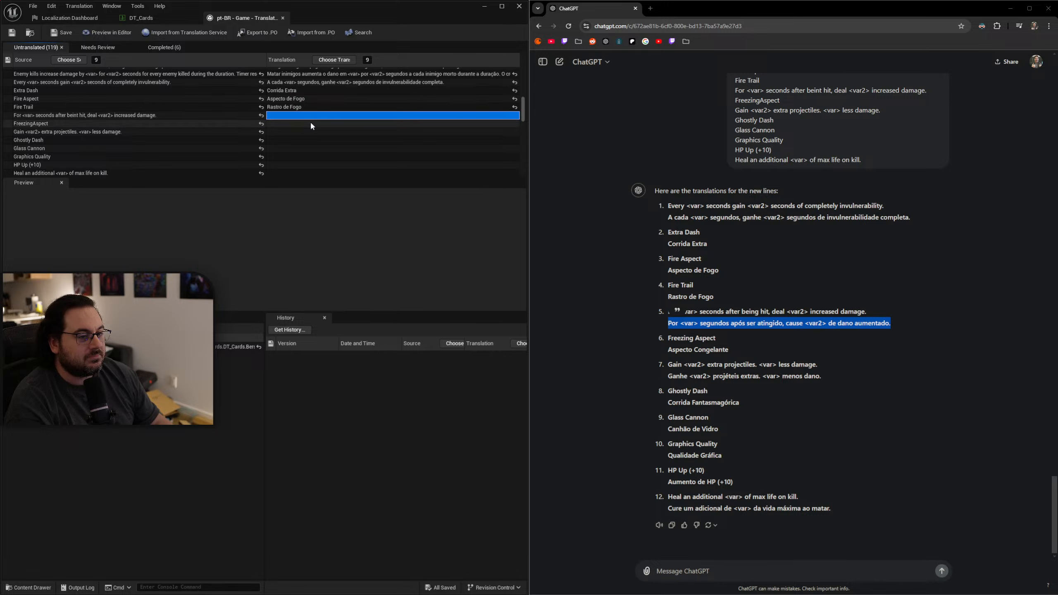
{"action": "left_click_drag", "start_coordinate": [738, 352], "coordinate": [658, 349]}
{"action": "key", "text": "ctrl+c"}
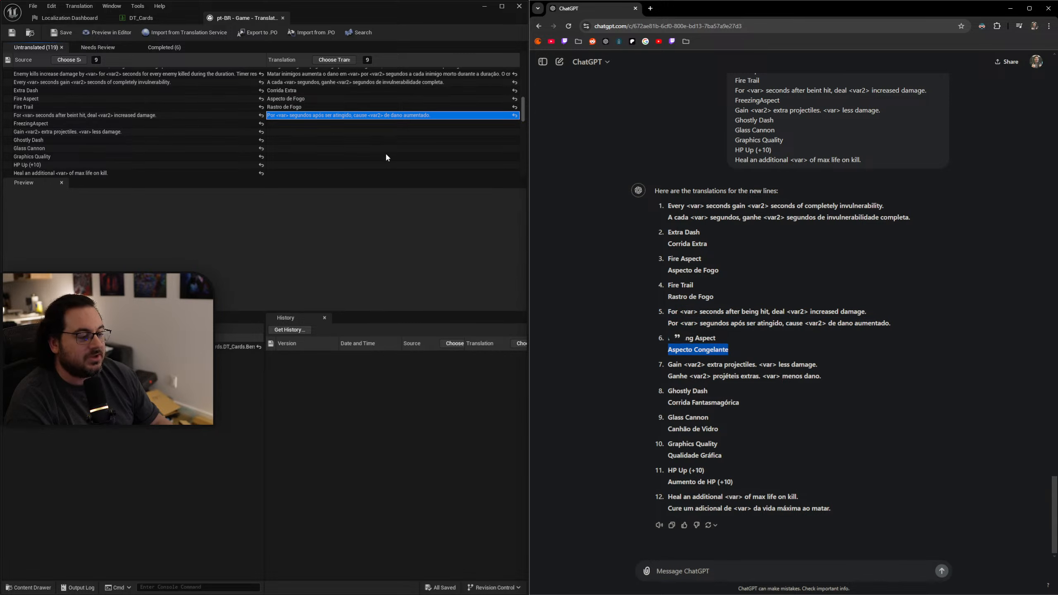
{"action": "left_click", "coordinate": [307, 124]}
{"action": "key", "text": "ctrl+v"}
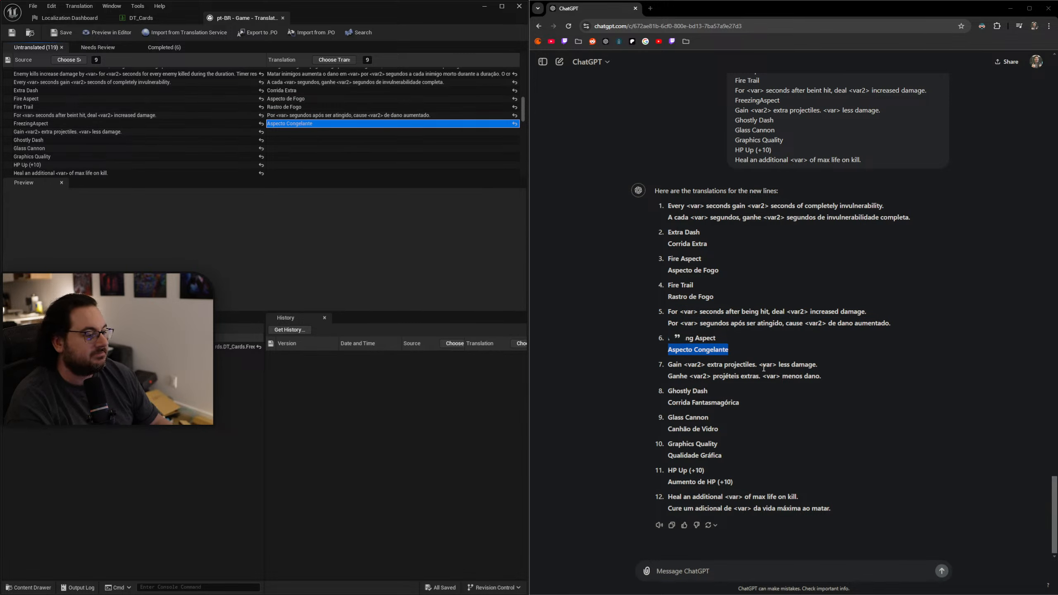
Fill the "Gain <var2> extra projectiles" entry with "Ganhe <var2> projéteis extras. <var> menos dano." and "Ghostly Dash" with "Corrida Fantasmagórica".
{"action": "left_click_drag", "start_coordinate": [827, 378], "coordinate": [661, 378]}
{"action": "key", "text": "ctrl+c"}
{"action": "left_click", "coordinate": [314, 133]}
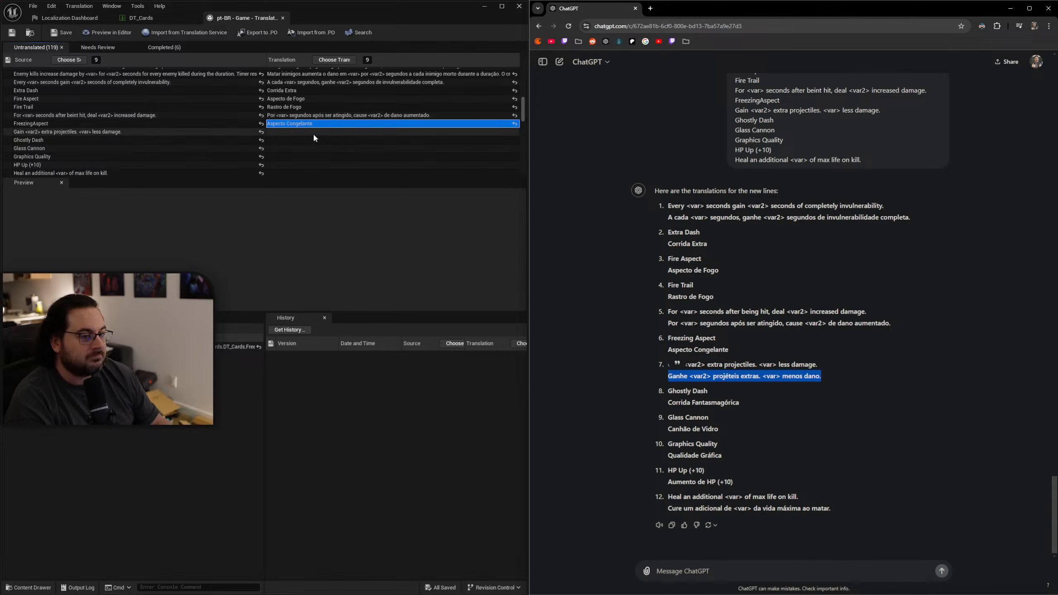
{"action": "key", "text": "ctrl+v"}
{"action": "left_click_drag", "start_coordinate": [741, 404], "coordinate": [665, 402]}
{"action": "key", "text": "ctrl+c"}
{"action": "left_click", "coordinate": [303, 141]}
{"action": "key", "text": "ctrl+v"}
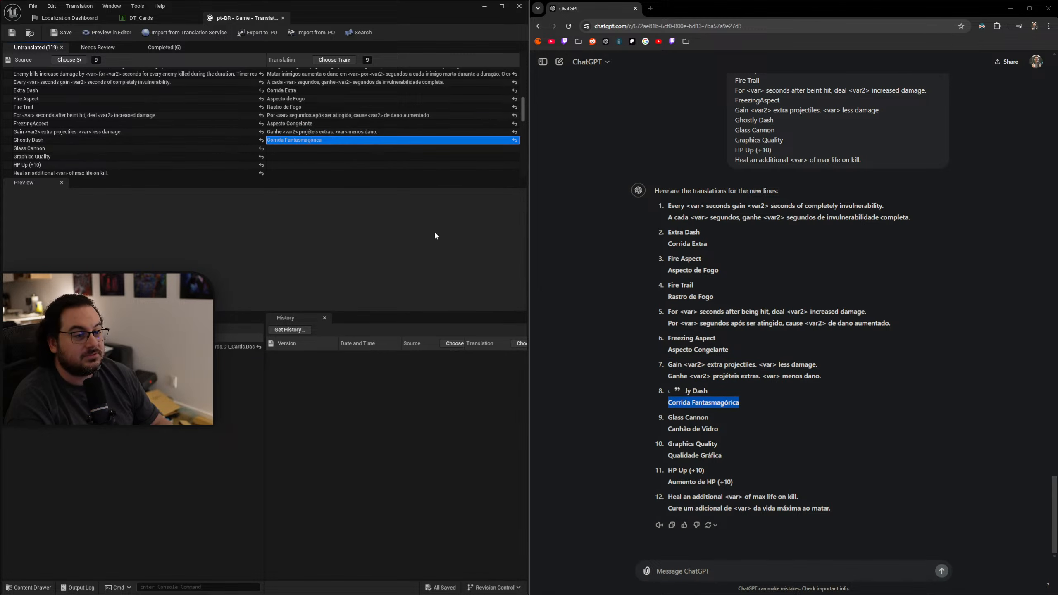
Fill the "Glass Cannon" entry with ChatGPT's translation "Canhão de Vidro" and the "Graphics Quality" entry with "Qualidade Gráfica".
{"action": "left_click_drag", "start_coordinate": [725, 430], "coordinate": [666, 430]}
{"action": "key", "text": "ctrl+c"}
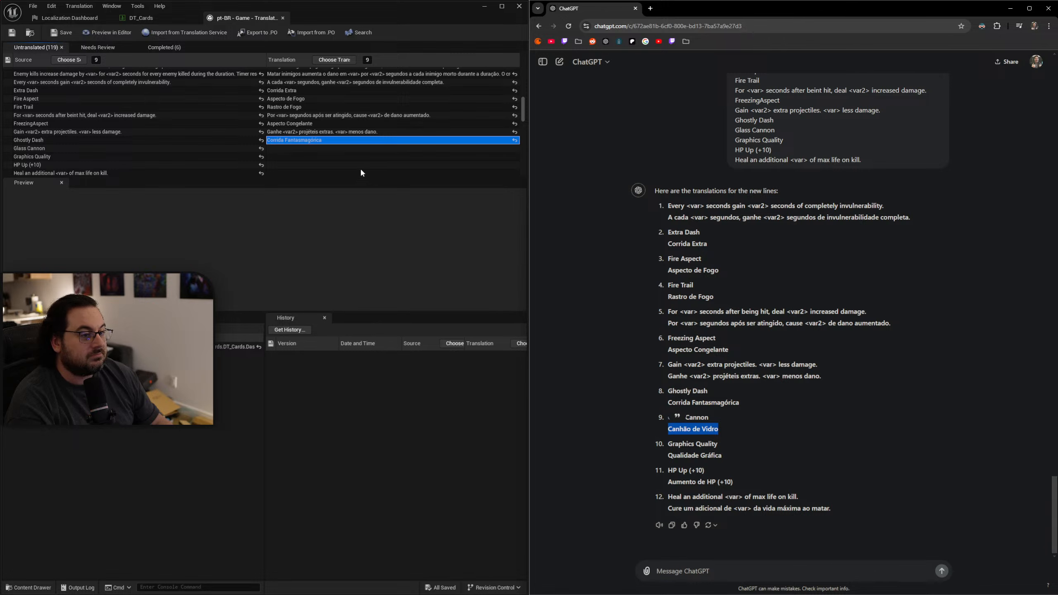
{"action": "left_click", "coordinate": [323, 150]}
{"action": "key", "text": "ctrl+v"}
{"action": "left_click_drag", "start_coordinate": [724, 456], "coordinate": [666, 455]}
{"action": "key", "text": "ctrl+c"}
{"action": "left_click", "coordinate": [311, 158]}
{"action": "key", "text": "ctrl+v"}
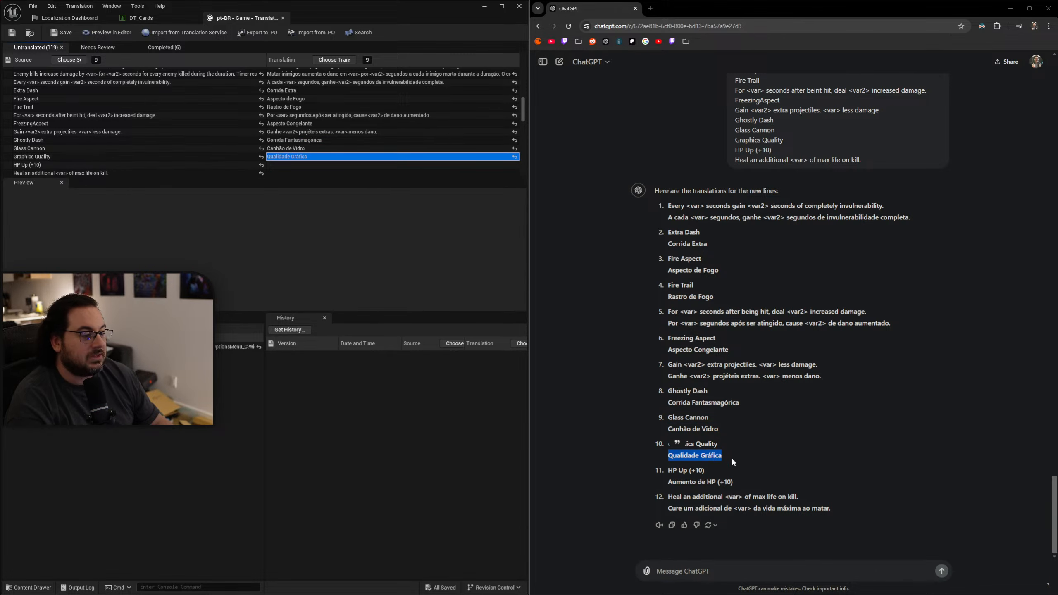
Fill the "HP Up (+10)" entry with "Aumento de HP (+10)" and "Heal an additional <var> of max life" with "Cure um adicional de <var> da vida máxima ao matar.".
{"action": "left_click_drag", "start_coordinate": [737, 483], "coordinate": [667, 483]}
{"action": "key", "text": "ctrl+c"}
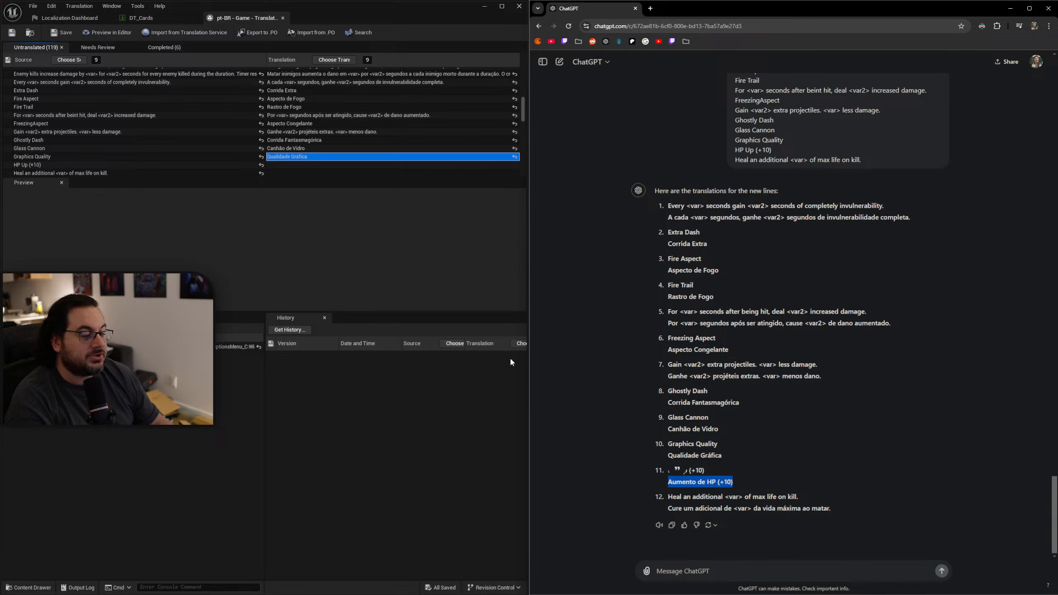
{"action": "left_click", "coordinate": [299, 165]}
{"action": "key", "text": "ctrl+v"}
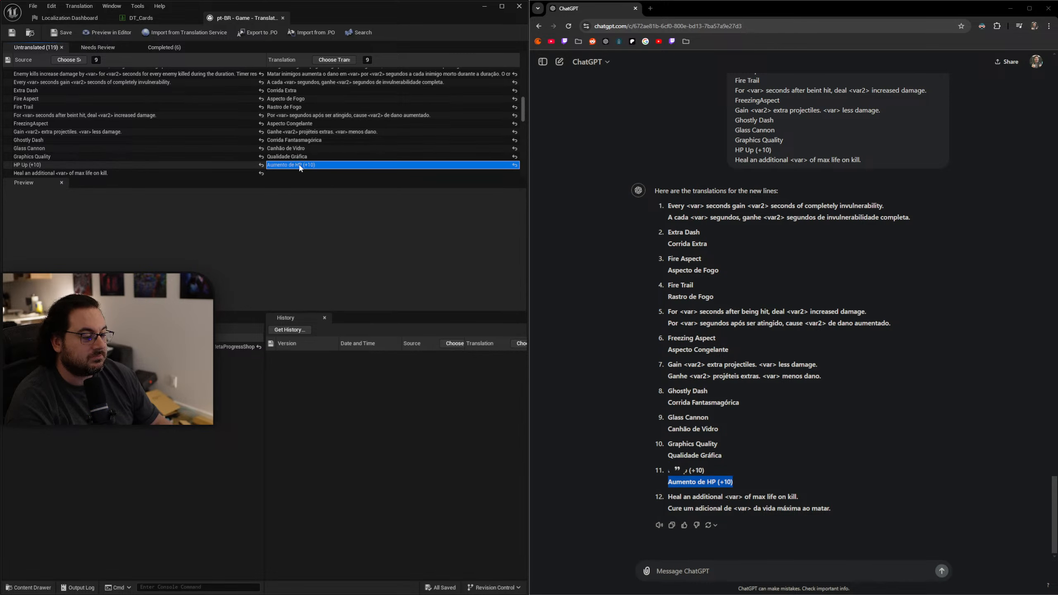
{"action": "left_click_drag", "start_coordinate": [839, 516], "coordinate": [667, 509]}
{"action": "key", "text": "ctrl+c"}
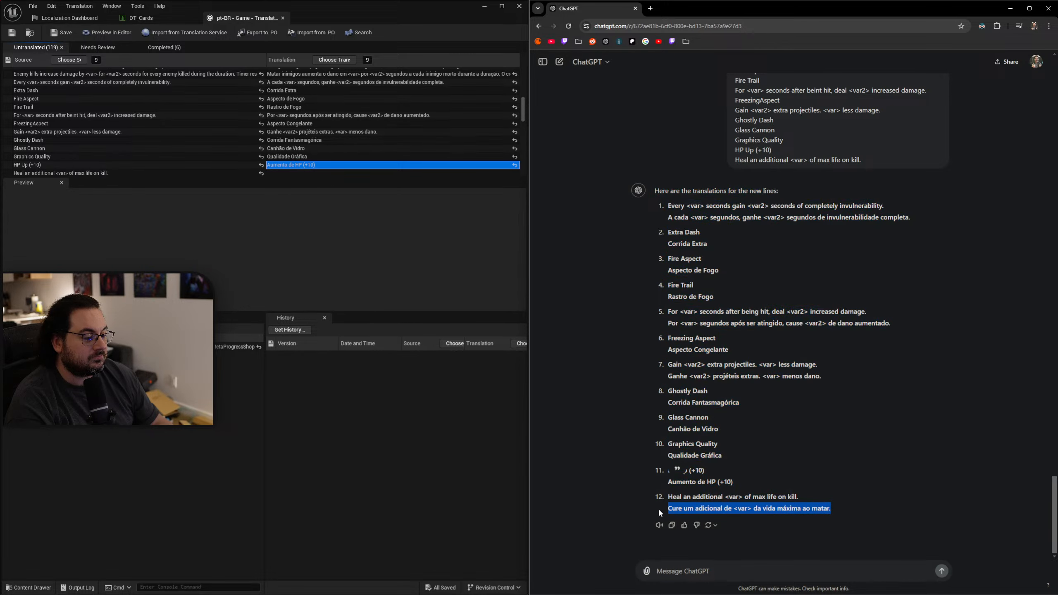
{"action": "left_click", "coordinate": [316, 173]}
{"action": "key", "text": "ctrl+v"}
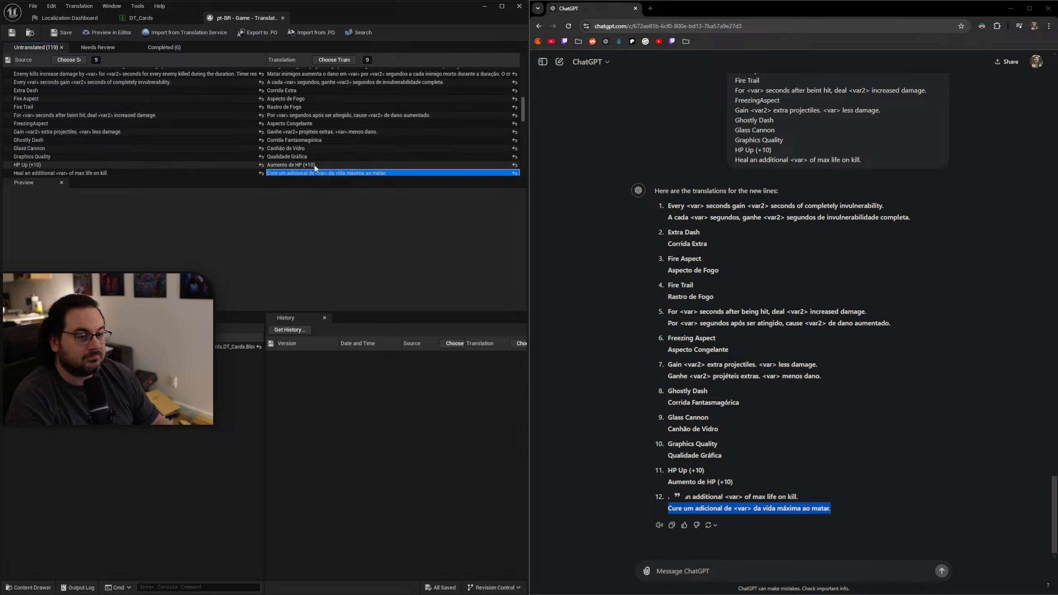
Start a ChatGPT message with "more lines:" and "Heal an additional <var> of total damage dealt.", and select the source line "Healing is increased by <var>.".
{"action": "scroll", "coordinate": [356, 134], "scroll_direction": "down", "scroll_amount": 2}
{"action": "scroll", "coordinate": [361, 128], "scroll_direction": "down", "scroll_amount": 3}
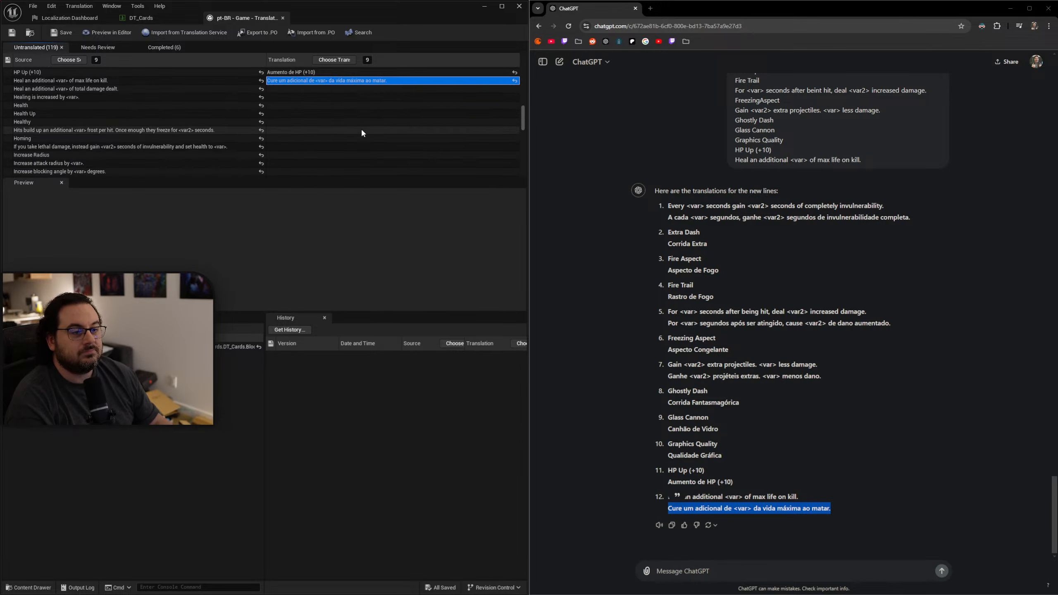
{"action": "left_click", "coordinate": [162, 76]}
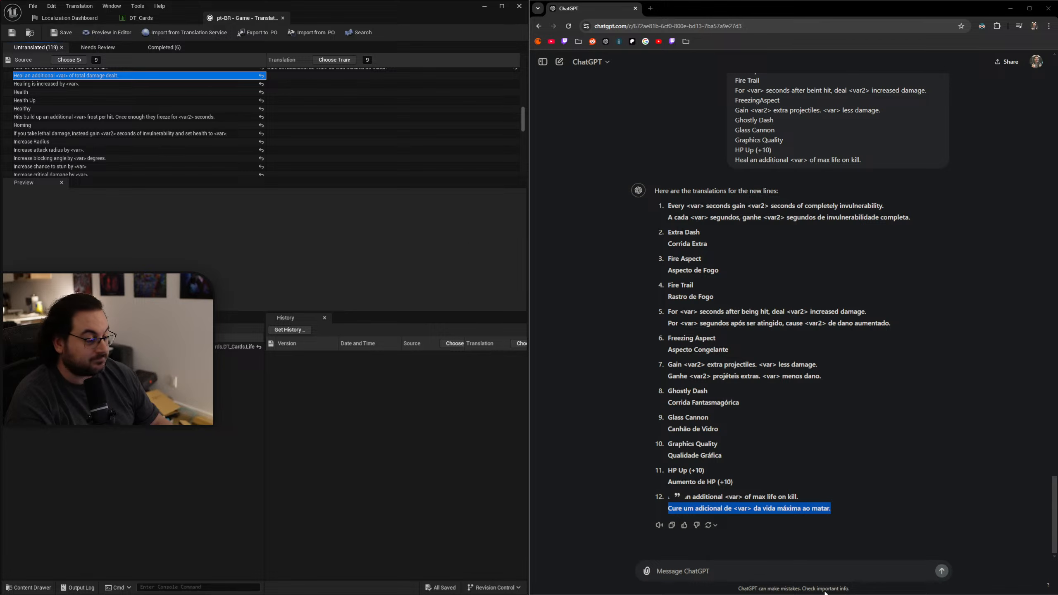
{"action": "left_click", "coordinate": [804, 575]}
{"action": "type", "text": "more line"}
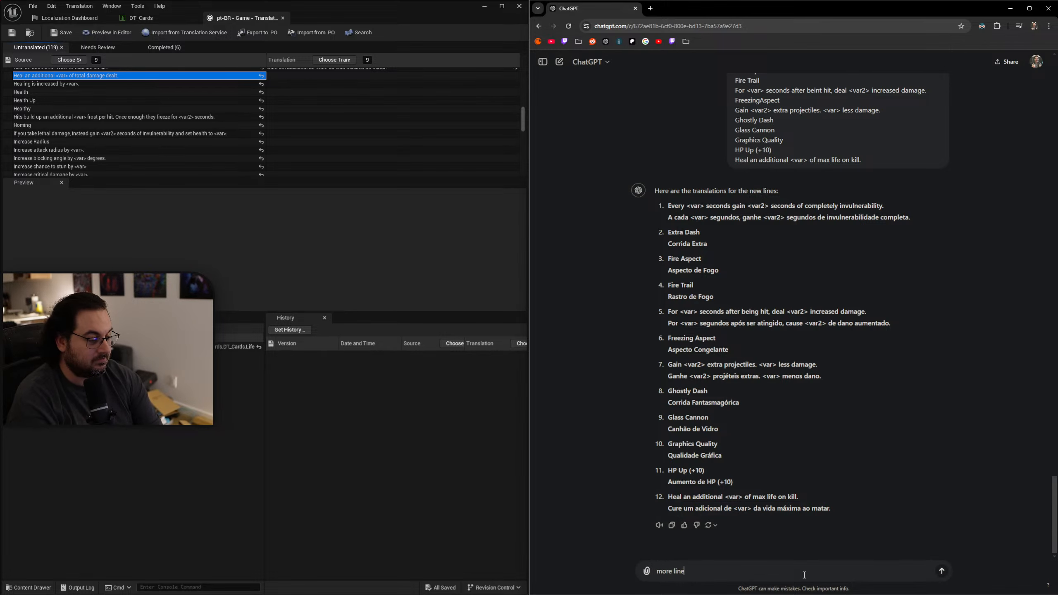
{"action": "type", "text": "s:"}
{"action": "key", "text": "shift+Return"}
{"action": "type", "text": "Heal an additional <var> of total damage dealt."}
{"action": "key", "text": "shift+Return"}
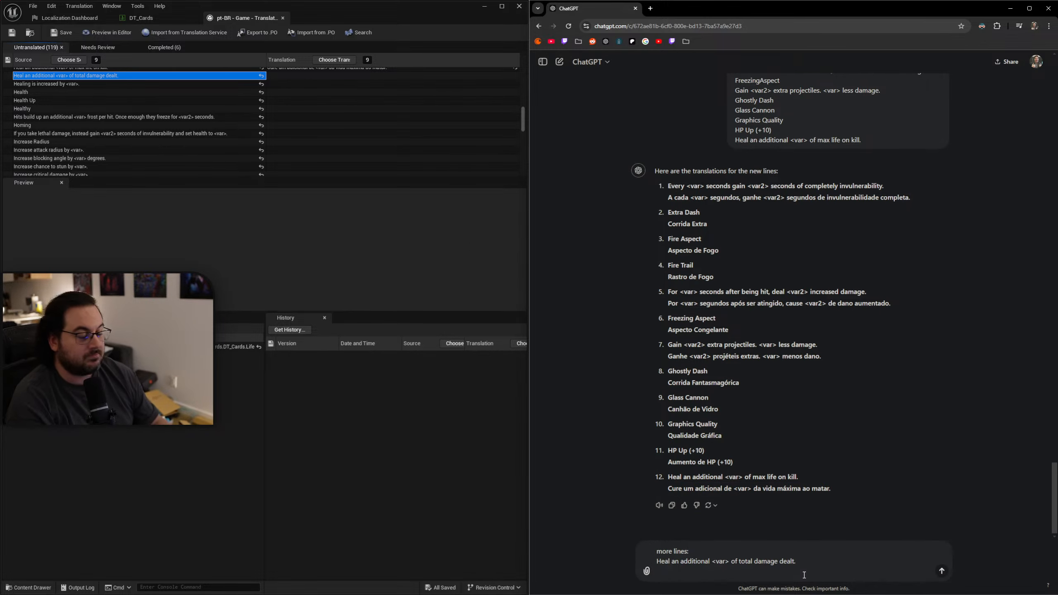
{"action": "left_click", "coordinate": [179, 84]}
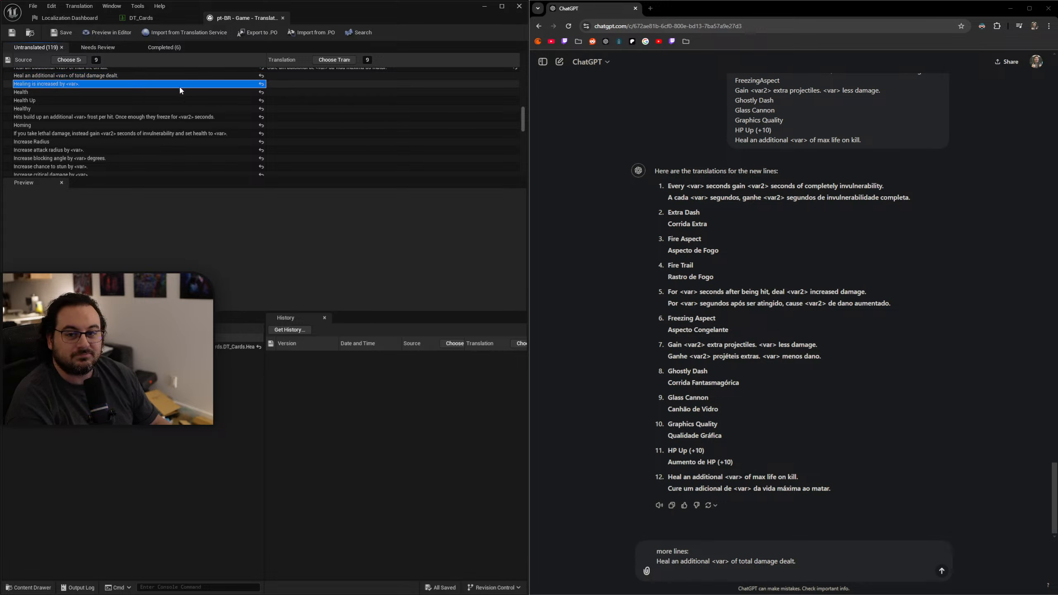
{"action": "scroll", "coordinate": [321, 127], "scroll_direction": "up", "scroll_amount": 3}
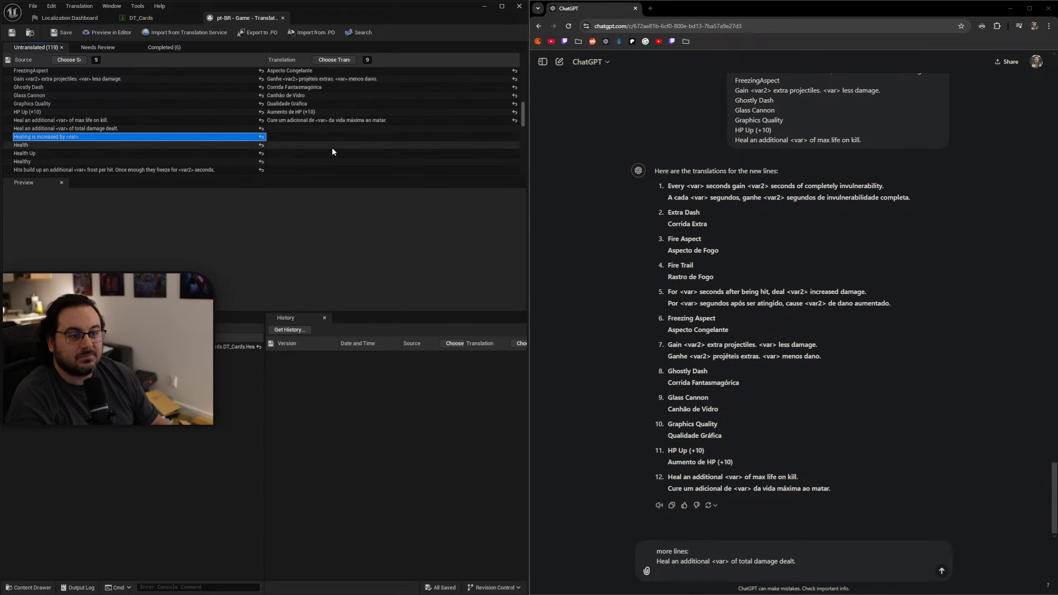
{"action": "scroll", "coordinate": [331, 148], "scroll_direction": "up", "scroll_amount": 3}
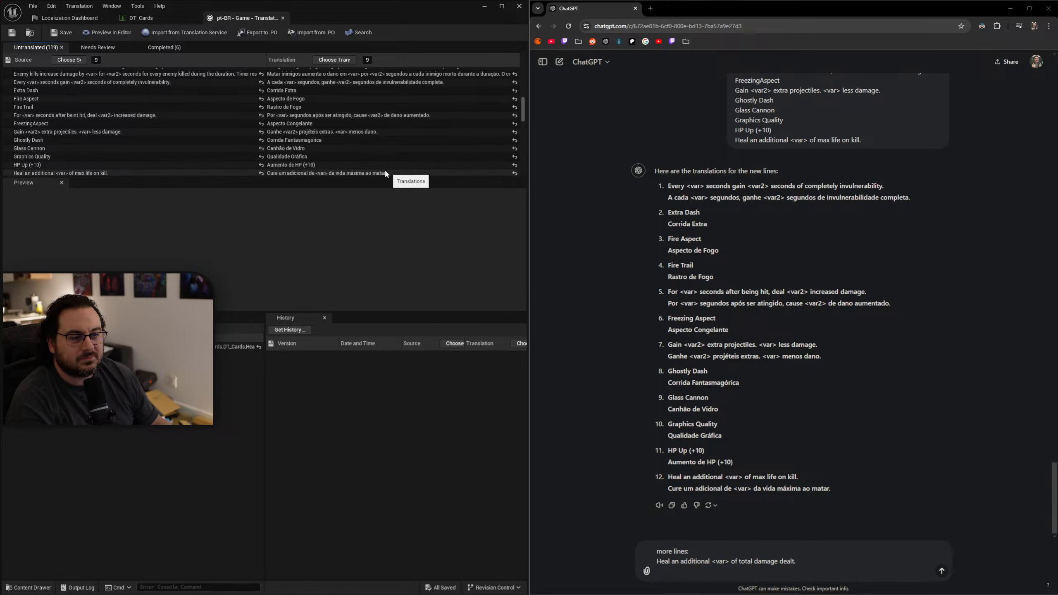
{"action": "scroll", "coordinate": [316, 155], "scroll_direction": "up", "scroll_amount": 2}
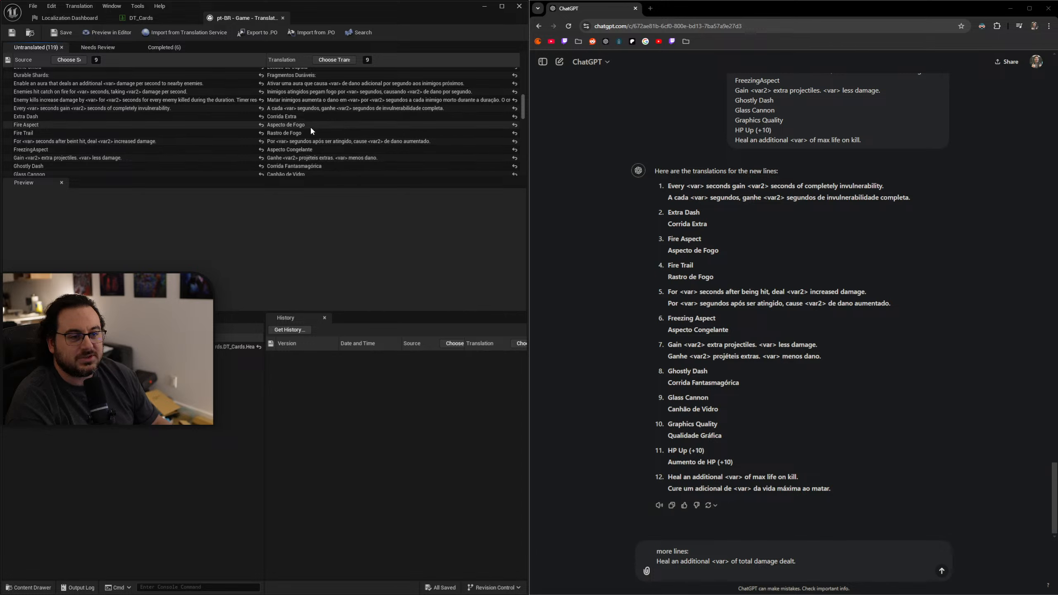
{"action": "scroll", "coordinate": [327, 146], "scroll_direction": "down", "scroll_amount": 2}
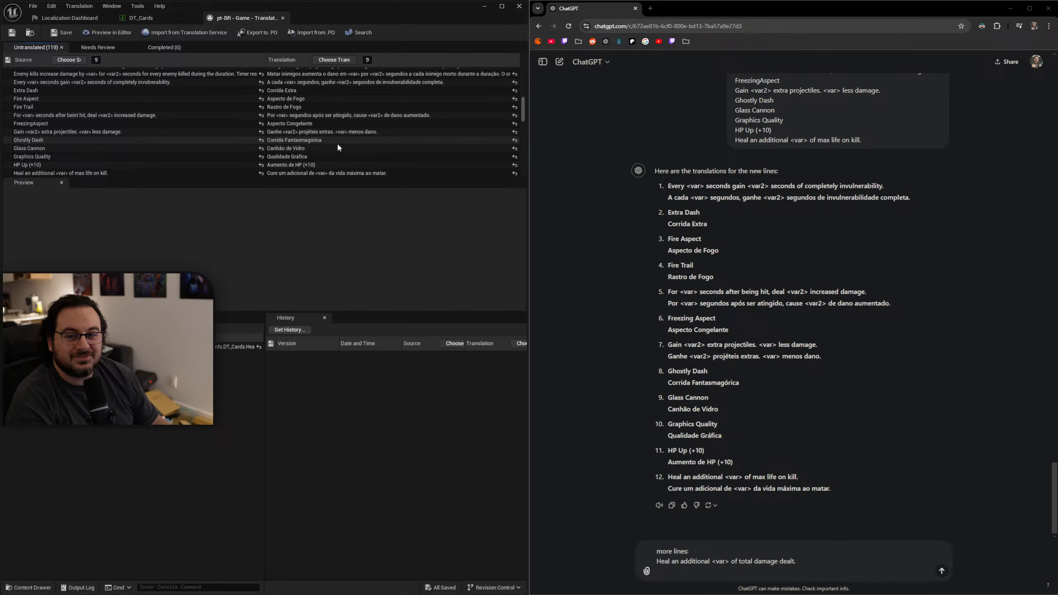
{"action": "scroll", "coordinate": [337, 148], "scroll_direction": "down", "scroll_amount": 2}
{"action": "scroll", "coordinate": [336, 139], "scroll_direction": "down", "scroll_amount": 6}
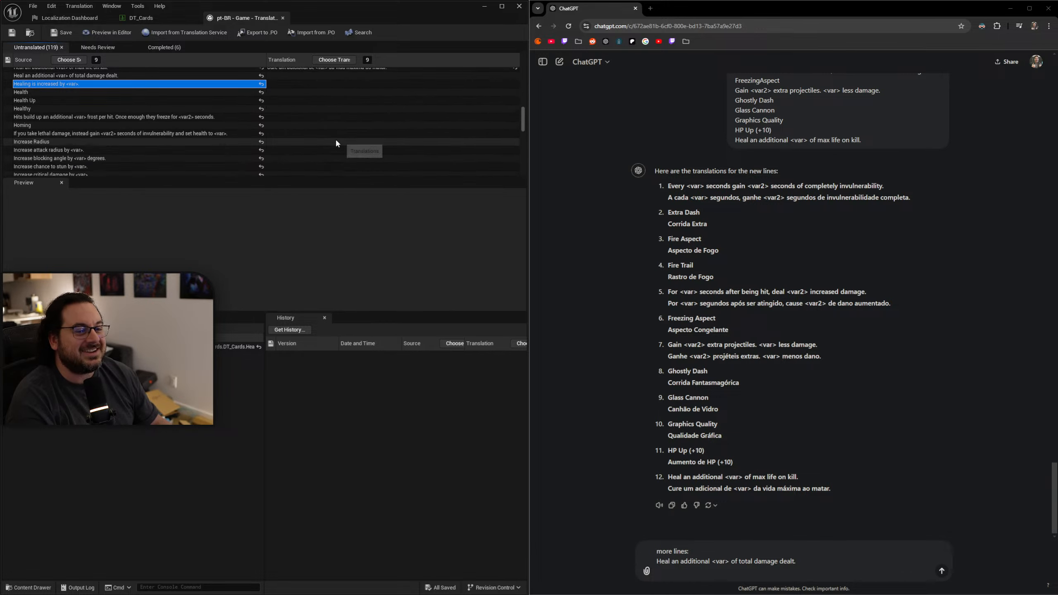
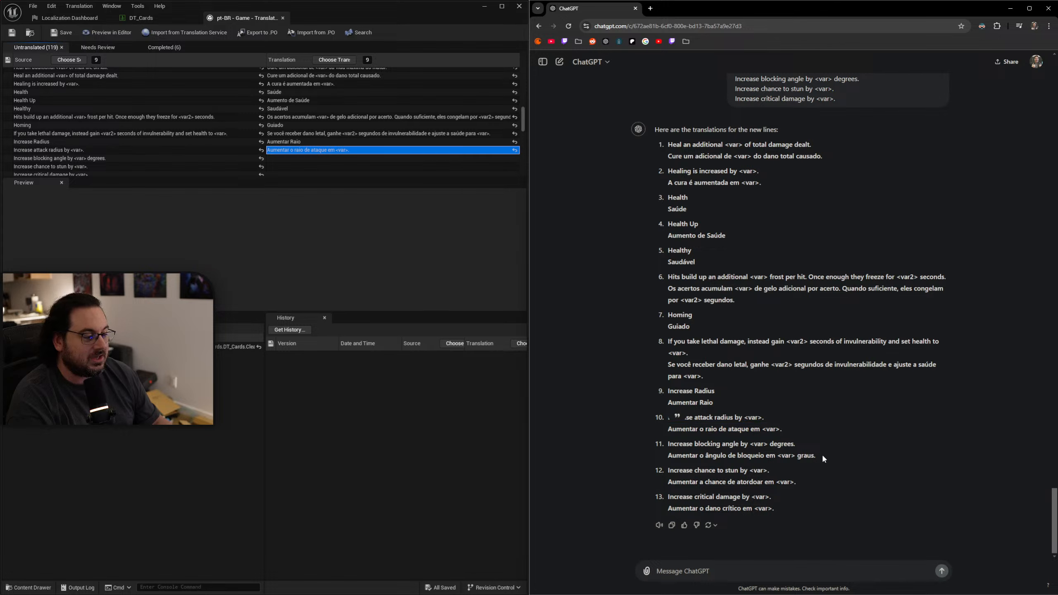
Fill the "Increase blocking angle" entry with "Aumentar o ângulo de bloqueio em <var> graus." and "Increase chance to stun" with "Aumentar a chance de atordoar em <var>.".
{"action": "left_click", "coordinate": [283, 159]}
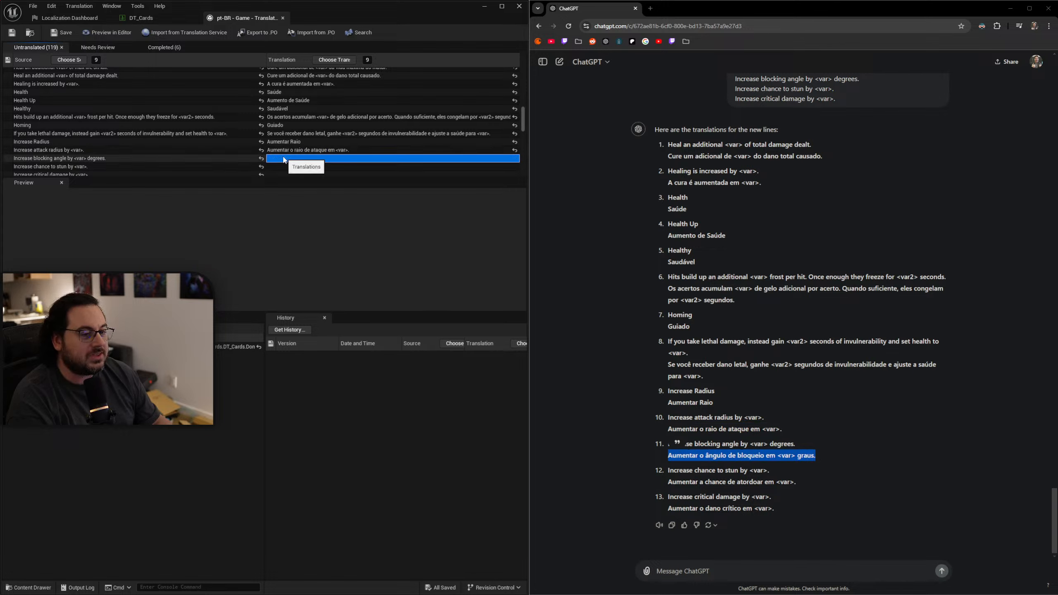
{"action": "type", "text": "Aumentar o ângulo de bloqueio em <var> graus."}
{"action": "left_click_drag", "start_coordinate": [808, 483], "coordinate": [668, 483]}
{"action": "key", "text": "ctrl+c"}
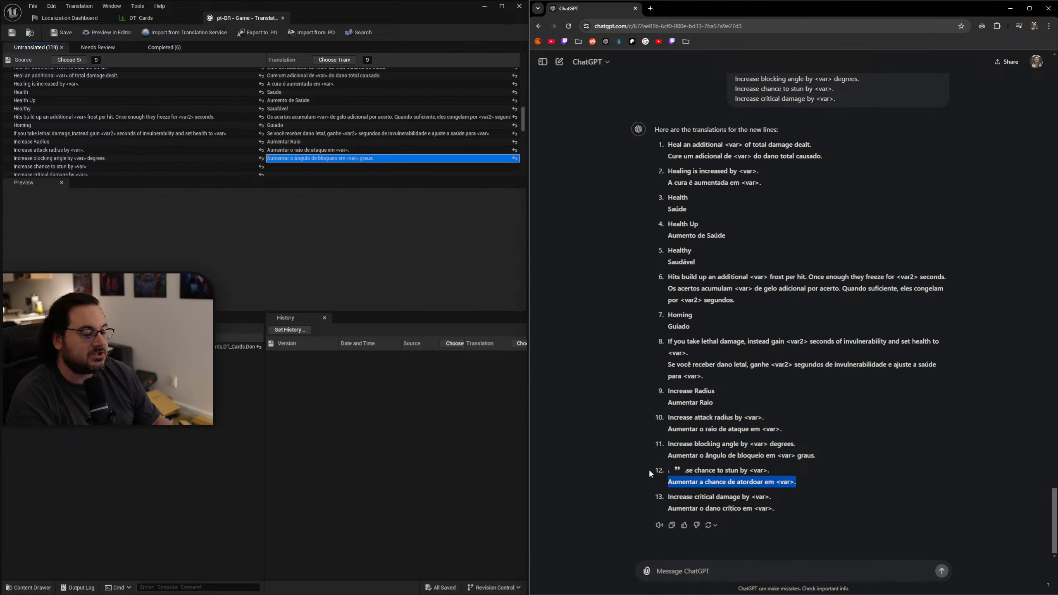
{"action": "left_click", "coordinate": [308, 166]}
{"action": "key", "text": "ctrl+v"}
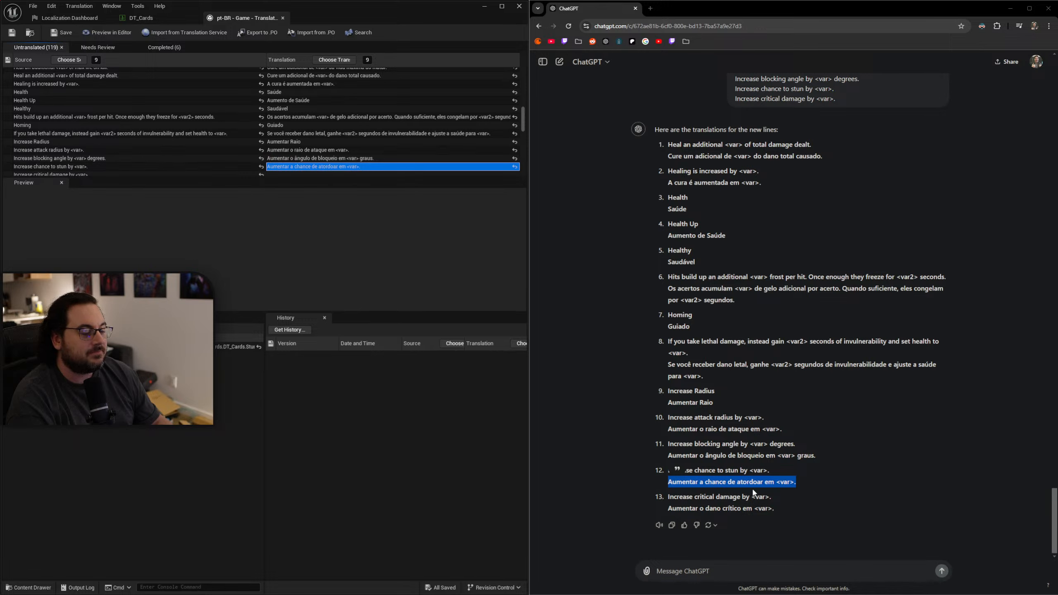
Fill the "Increase critical damage by <var>." entry with ChatGPT's translation "Aumentar o dano crítico em <var>.".
{"action": "left_click_drag", "start_coordinate": [783, 512], "coordinate": [667, 510]}
{"action": "key", "text": "ctrl+c"}
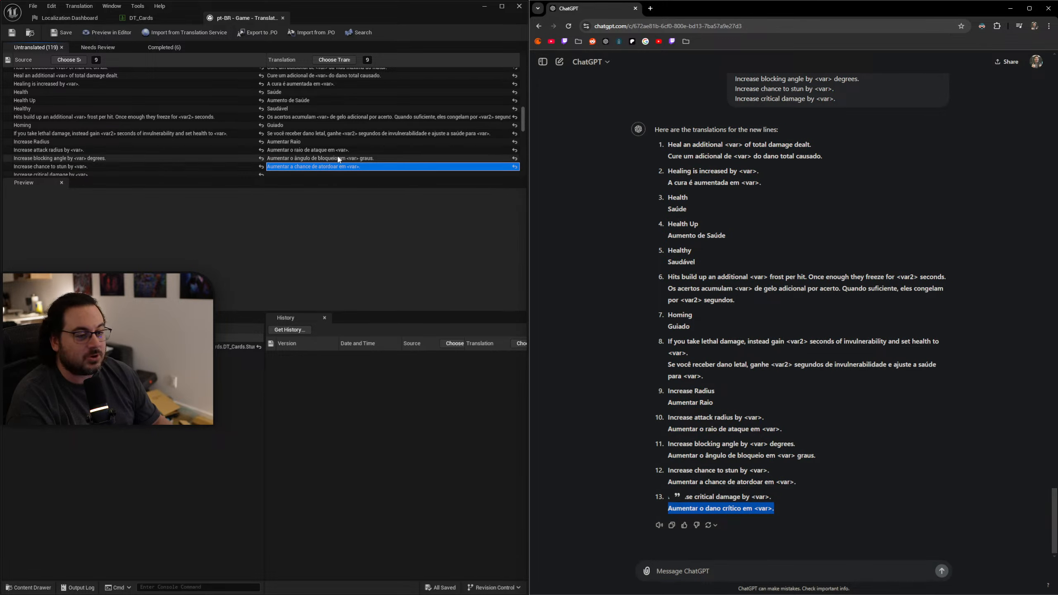
{"action": "left_click", "coordinate": [303, 172]}
{"action": "key", "text": "ctrl+v"}
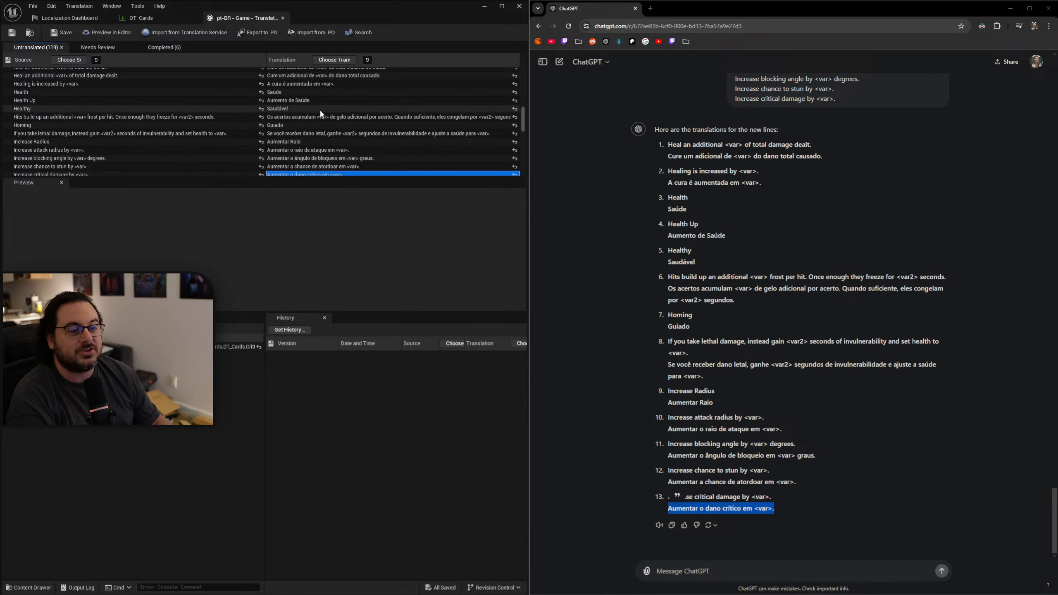
{"action": "scroll", "coordinate": [335, 112], "scroll_direction": "down", "scroll_amount": 1}
{"action": "scroll", "coordinate": [342, 118], "scroll_direction": "down", "scroll_amount": 3}
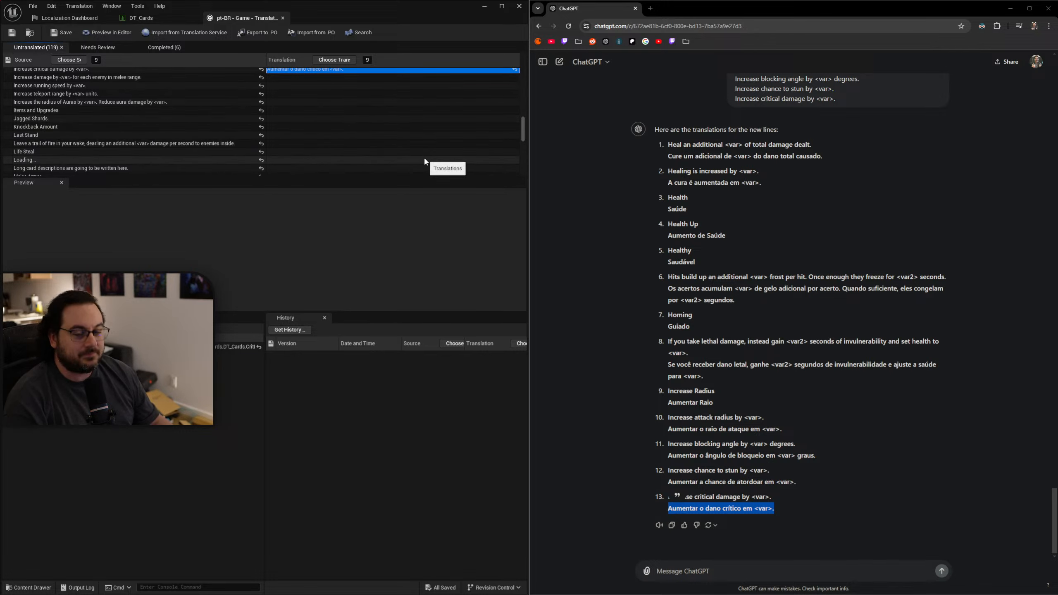
{"action": "left_click", "coordinate": [808, 573]}
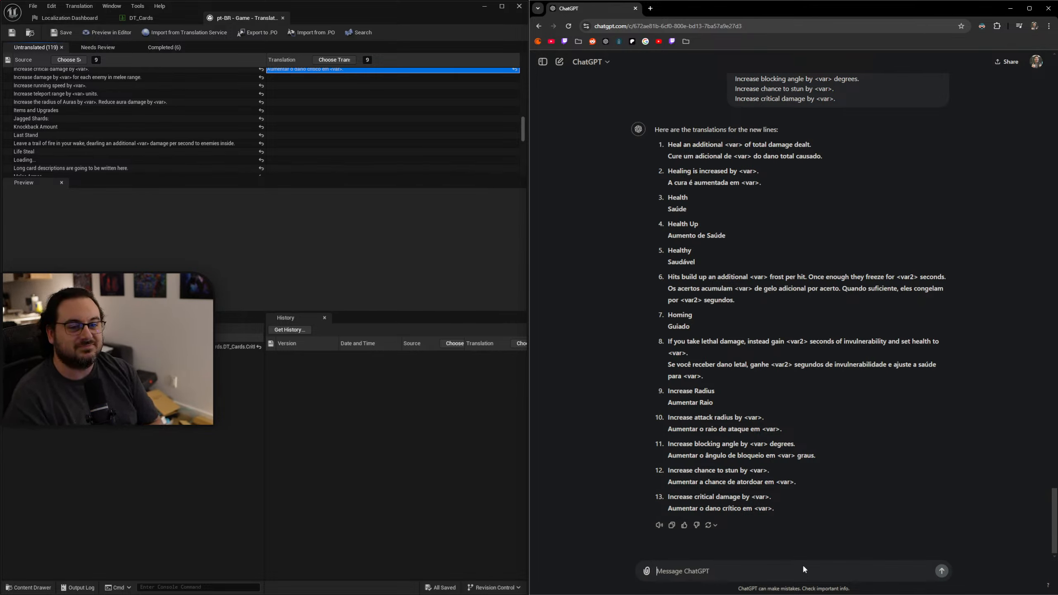
Examine the wording of the translations for "Increase Radius" and "Increase attack radius by <var>.".
{"action": "scroll", "coordinate": [209, 118], "scroll_direction": "up", "scroll_amount": 3}
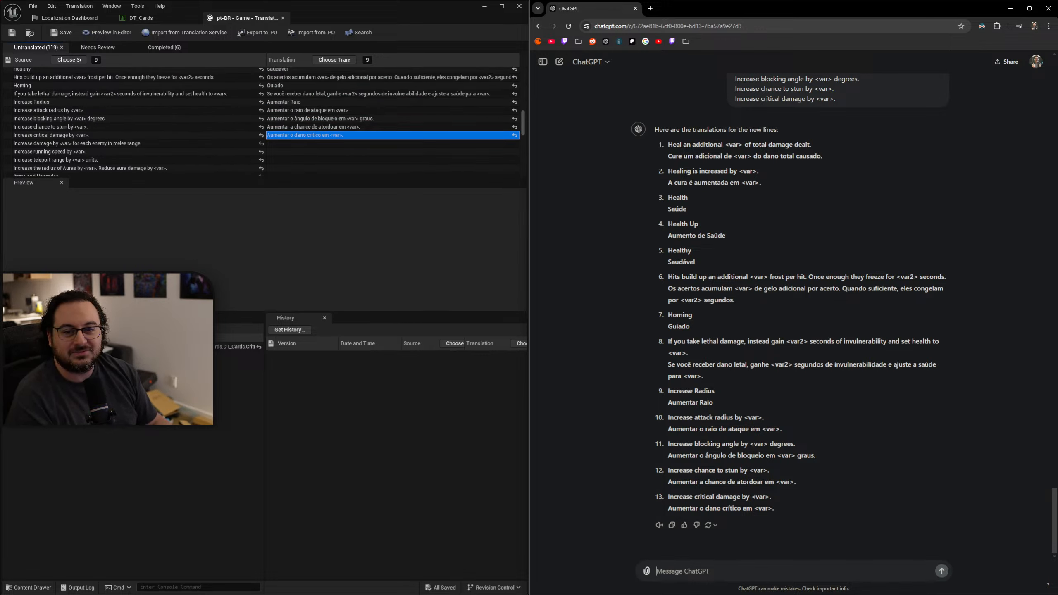
{"action": "left_click", "coordinate": [309, 103]}
{"action": "left_click", "coordinate": [308, 102]}
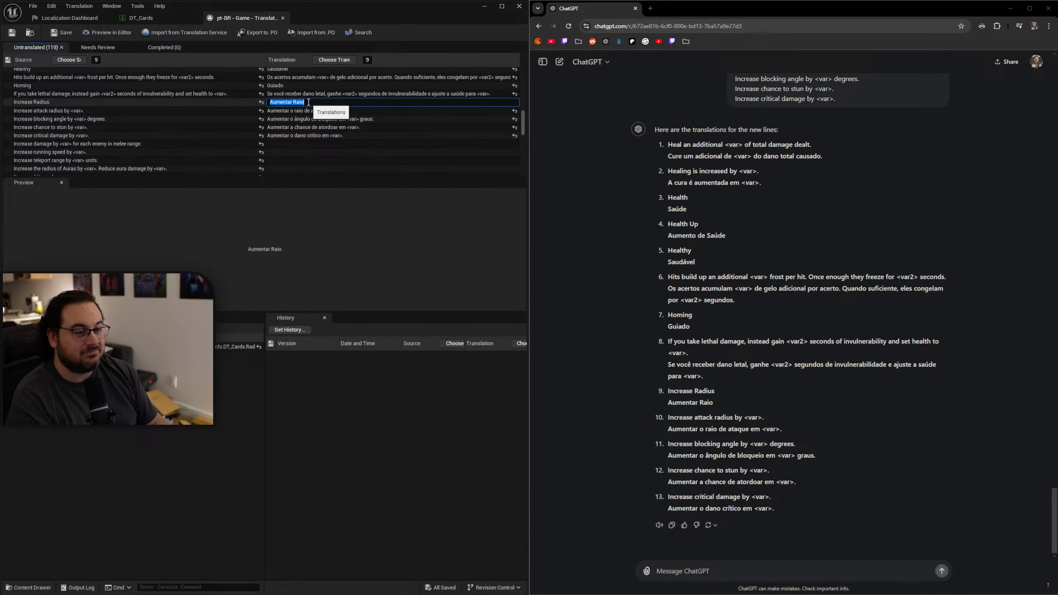
{"action": "type", "text": "aumentar raio"}
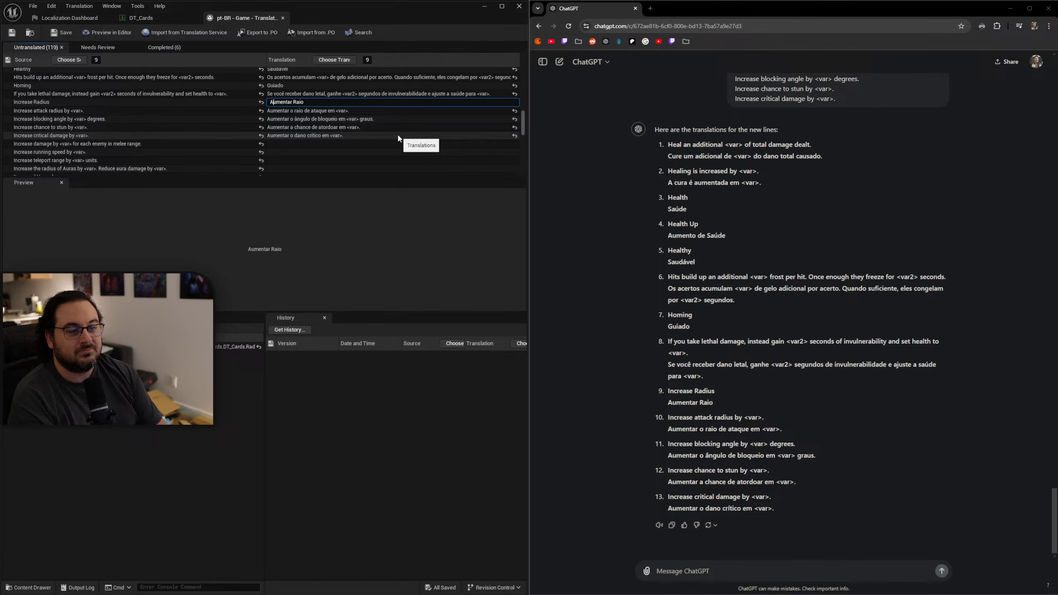
{"action": "key", "text": "Down"}
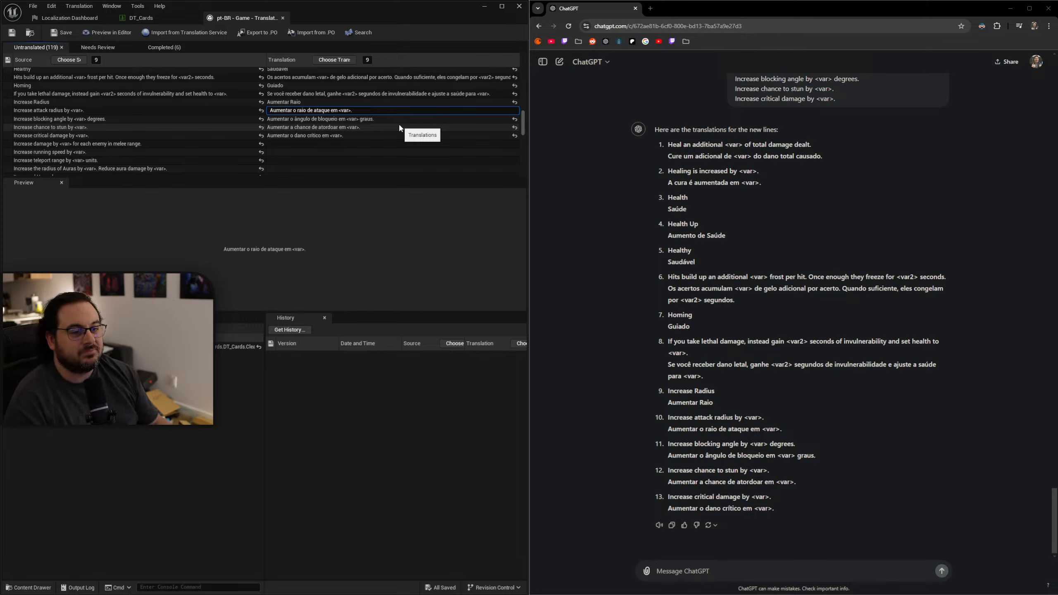
Start a ChatGPT message with "More lines:" and the untranslated source line "Increase damage by <var> for each enemy in melee range.".
{"action": "scroll", "coordinate": [325, 124], "scroll_direction": "down", "scroll_amount": 1}
{"action": "left_click", "coordinate": [301, 129]}
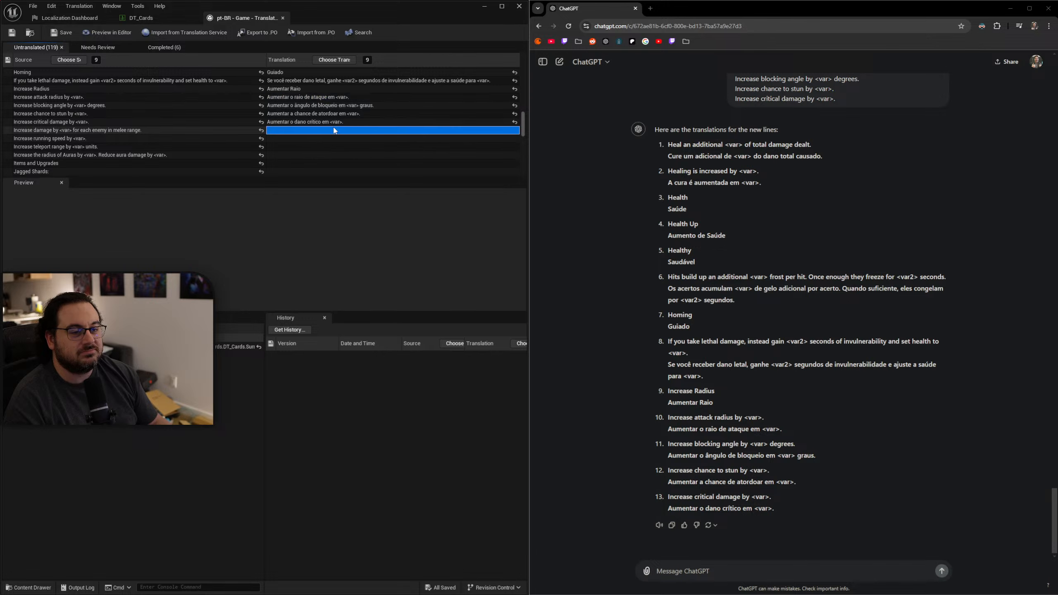
{"action": "scroll", "coordinate": [364, 122], "scroll_direction": "down", "scroll_amount": 3}
{"action": "scroll", "coordinate": [364, 120], "scroll_direction": "down", "scroll_amount": 1}
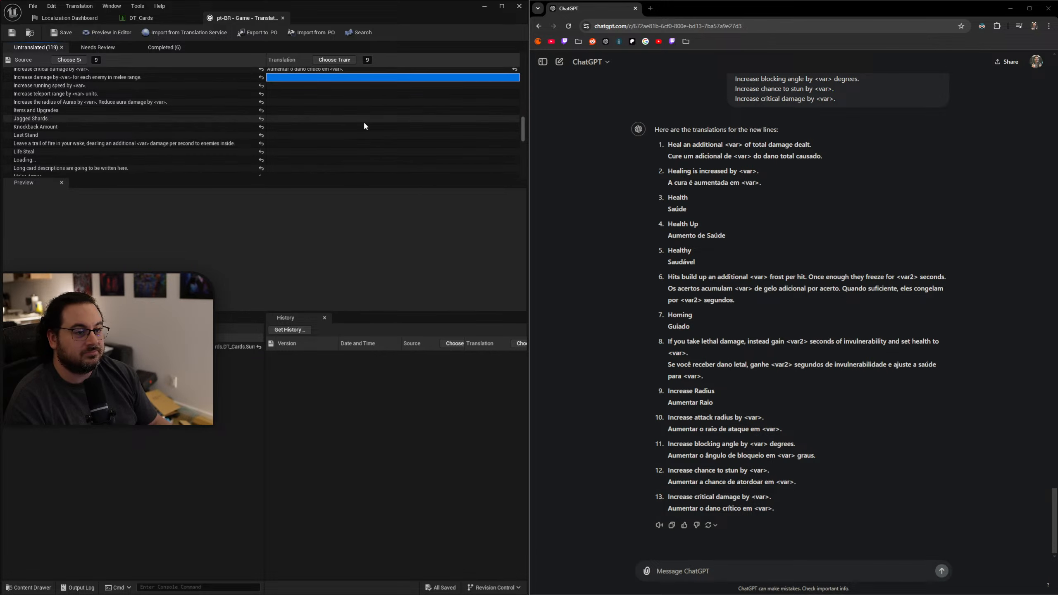
{"action": "scroll", "coordinate": [357, 120], "scroll_direction": "down", "scroll_amount": 1}
{"action": "scroll", "coordinate": [357, 120], "scroll_direction": "up", "scroll_amount": 1}
{"action": "scroll", "coordinate": [358, 120], "scroll_direction": "down", "scroll_amount": 1}
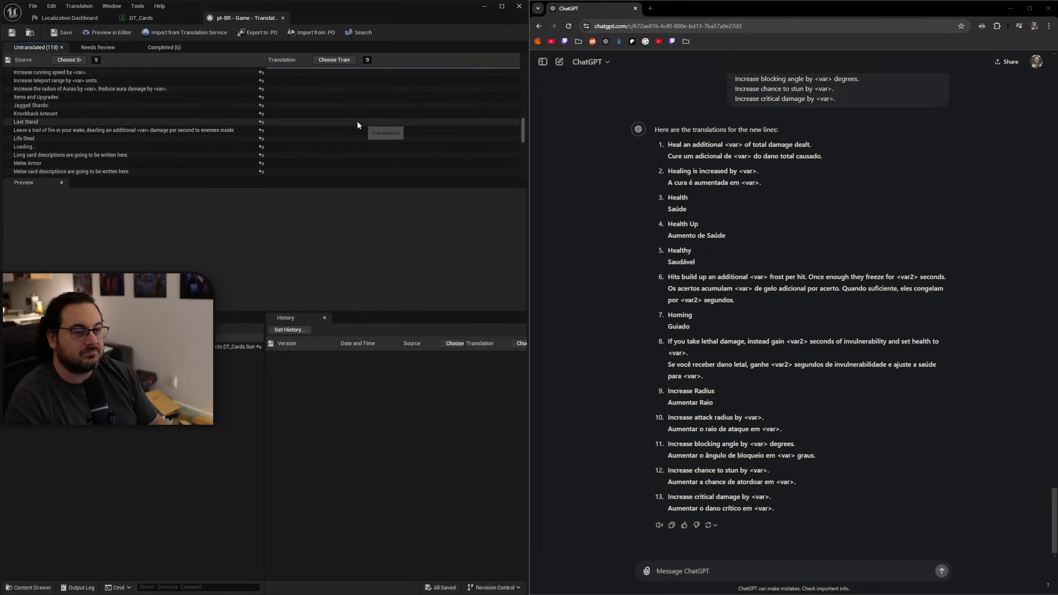
{"action": "scroll", "coordinate": [301, 98], "scroll_direction": "up", "scroll_amount": 1}
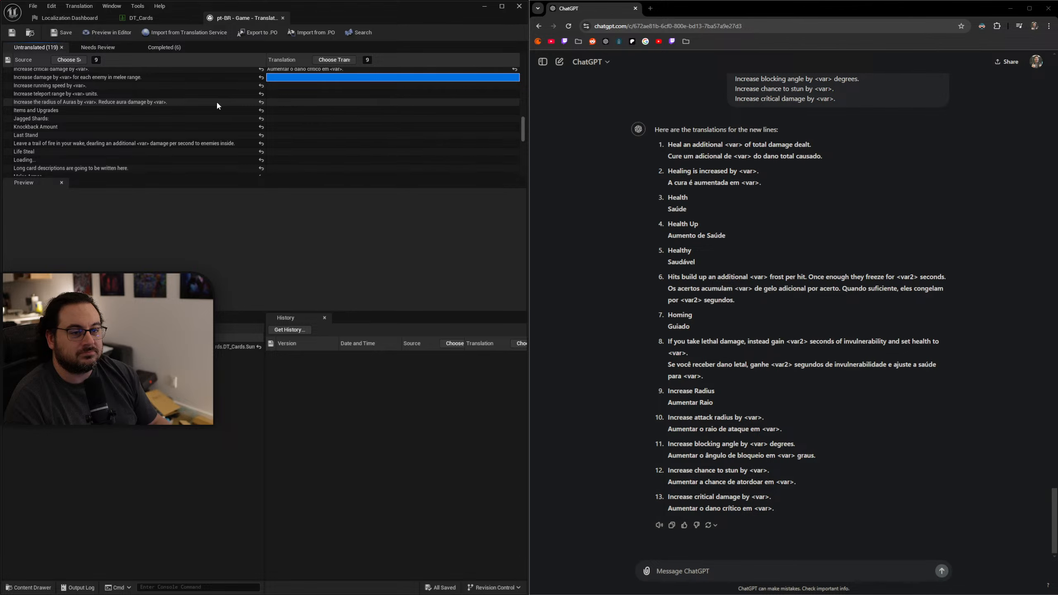
{"action": "left_click", "coordinate": [158, 76]}
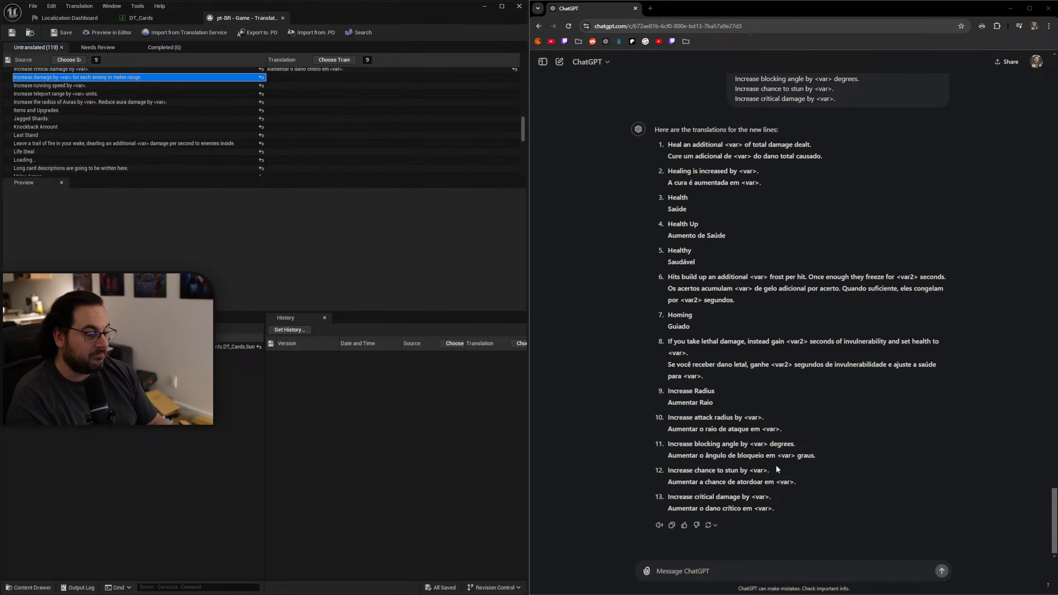
{"action": "type", "text": "More lines:"}
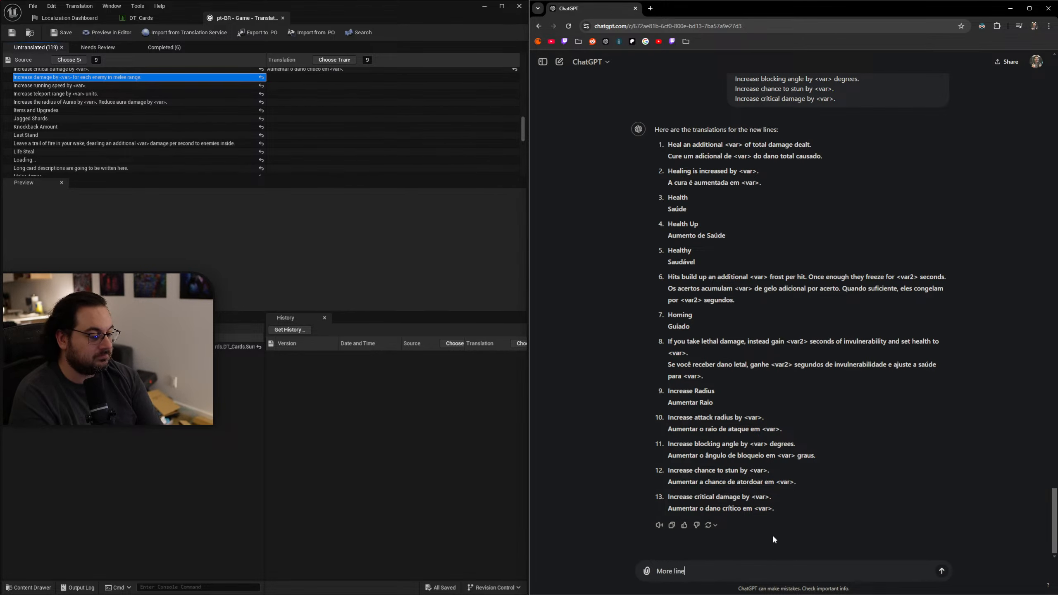
{"action": "key", "text": "shift+Return"}
{"action": "type", "text": "Increase damage by <var> for each enemy in melee range."}
{"action": "key", "text": "shift+Return"}
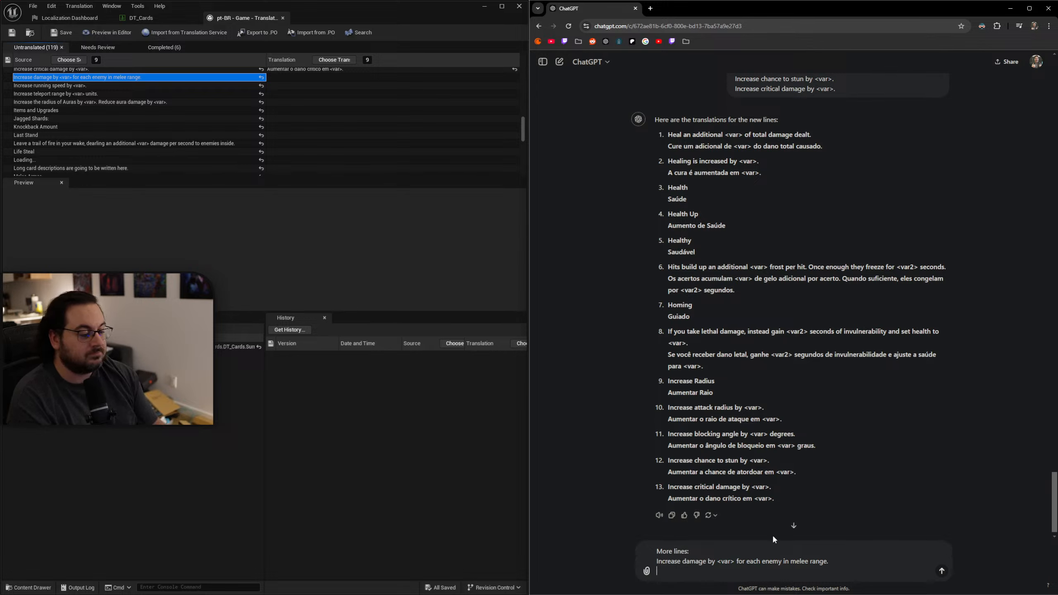
Add the source lines "Increase running speed by <var>." and "Increase teleport range by <var> units." to the ChatGPT message.
{"action": "left_click", "coordinate": [109, 87]}
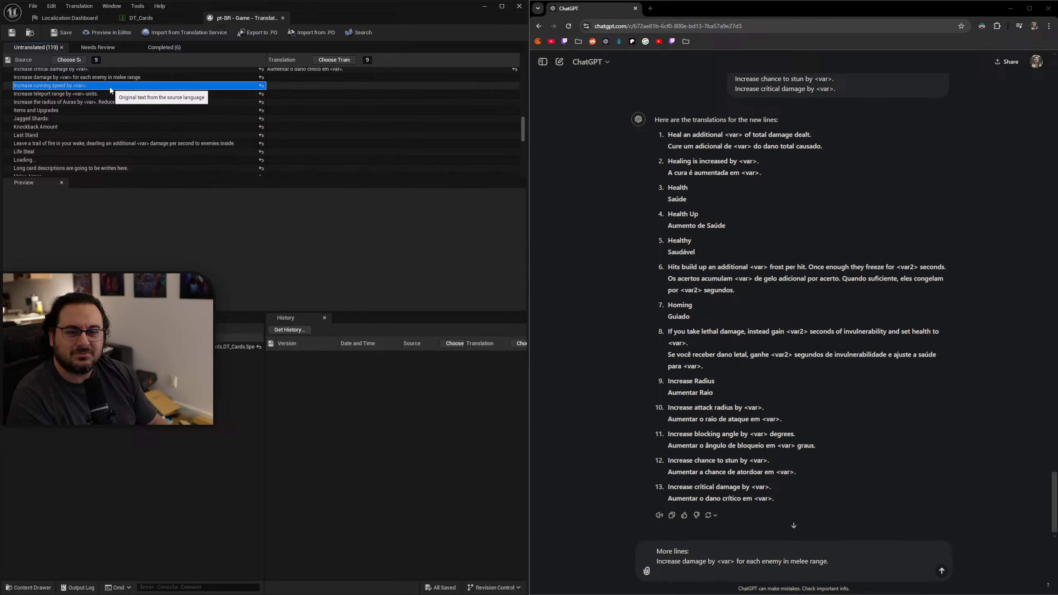
{"action": "key", "text": "ctrl+c"}
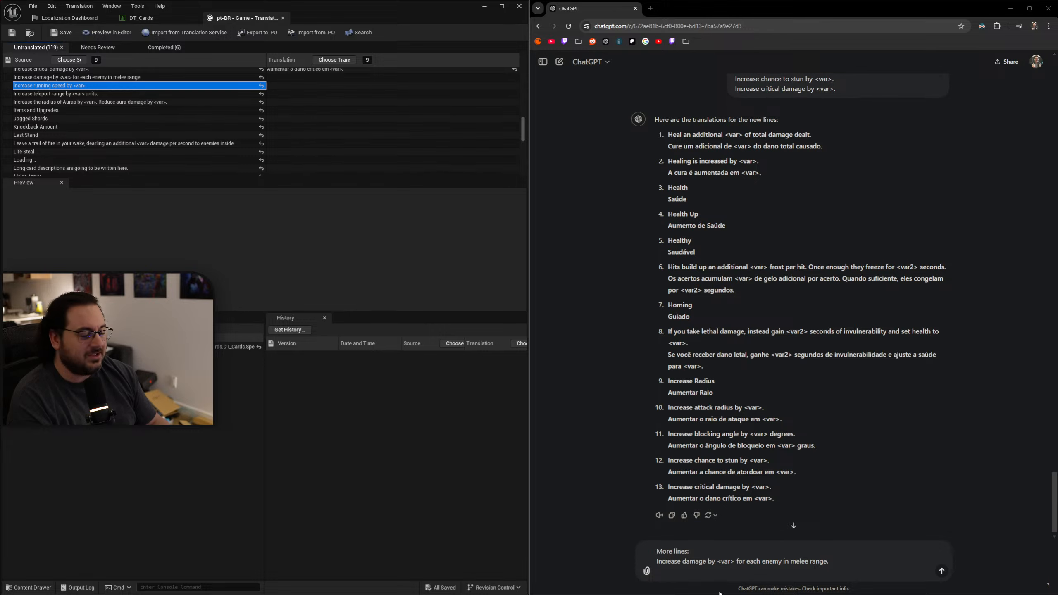
{"action": "left_click", "coordinate": [707, 576]}
{"action": "key", "text": "ctrl+v"}
{"action": "key", "text": "shift+Return"}
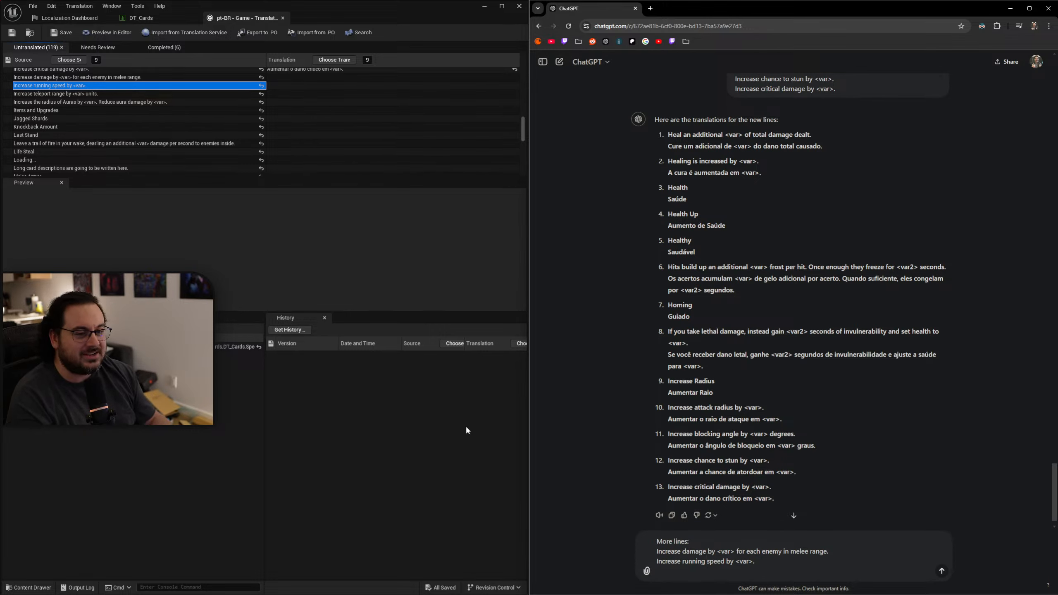
{"action": "left_click", "coordinate": [102, 94]}
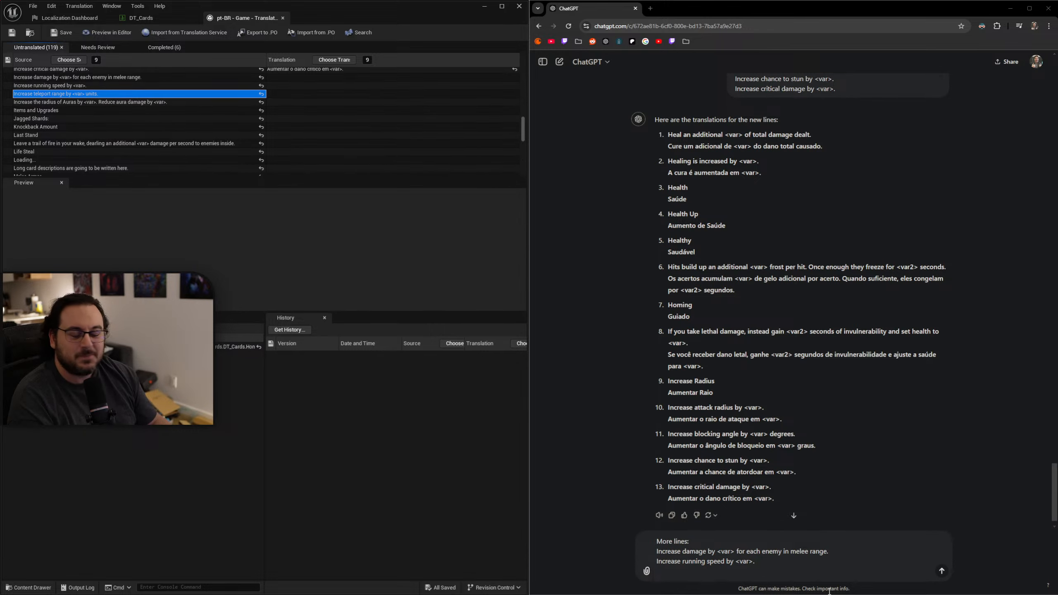
{"action": "key", "text": "ctrl+v"}
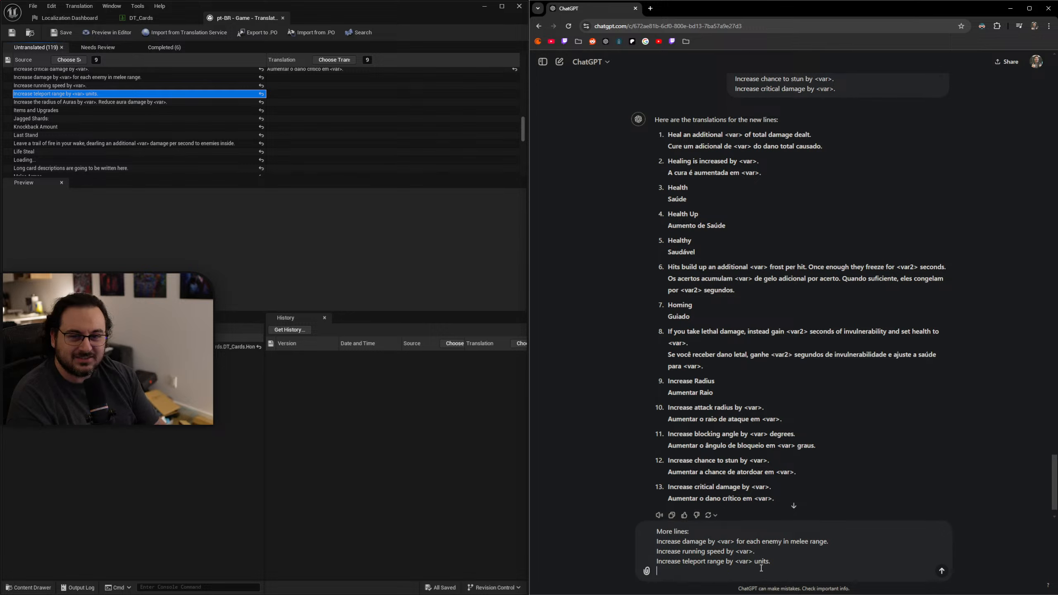
Add "Increase the radius of Auras by <var>. Reduce aura damage by <var>.", "Items and Upgrades" and "Jagged Shards:" to the ChatGPT message.
{"action": "left_click", "coordinate": [125, 102]}
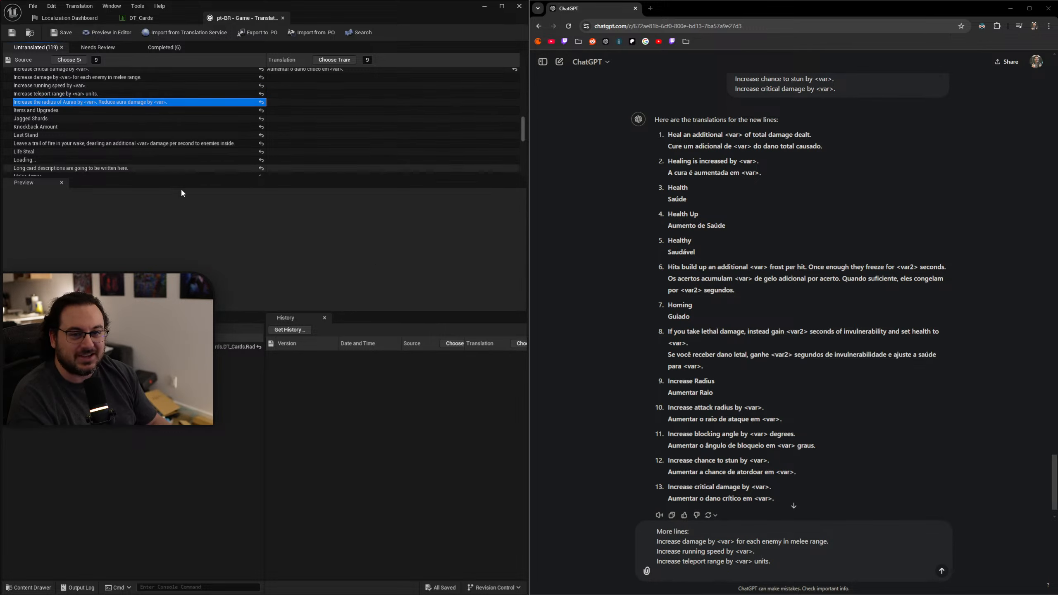
{"action": "key", "text": "ctrl+v"}
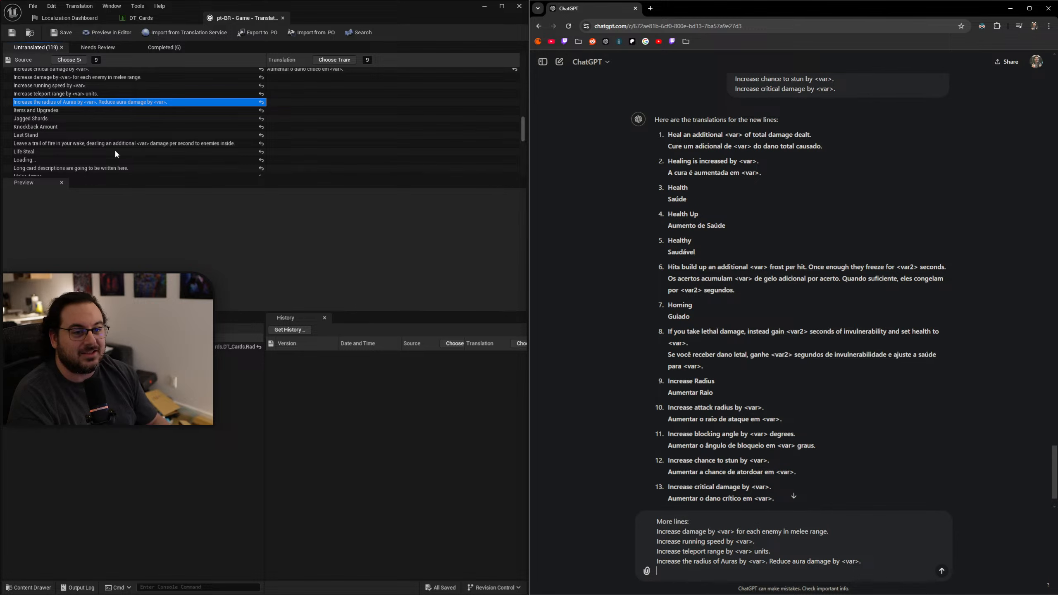
{"action": "left_click", "coordinate": [62, 110]}
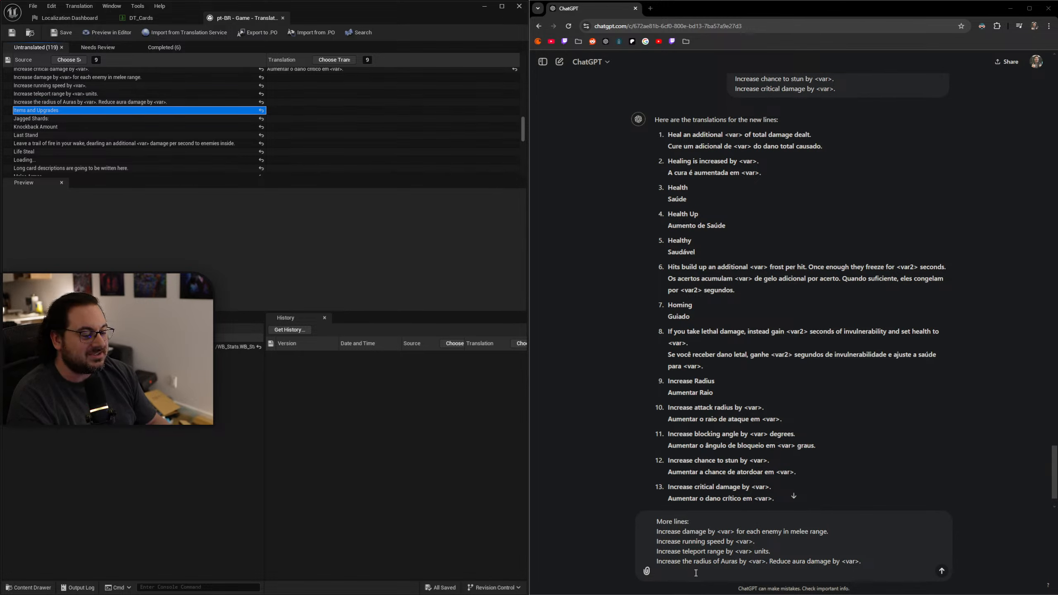
{"action": "type", "text": "Items and Upgrades"}
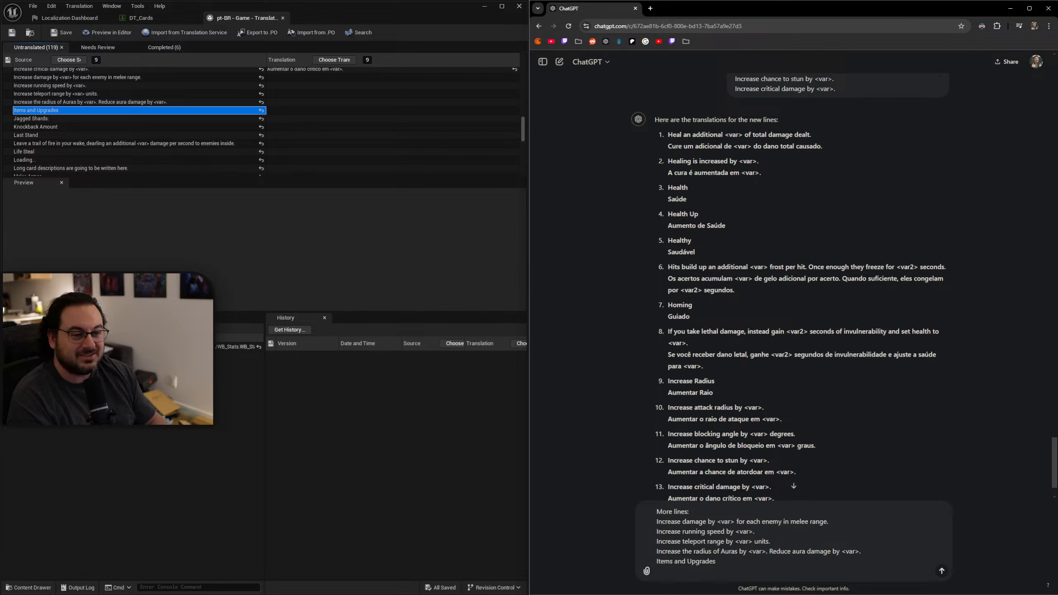
{"action": "left_click", "coordinate": [84, 118]}
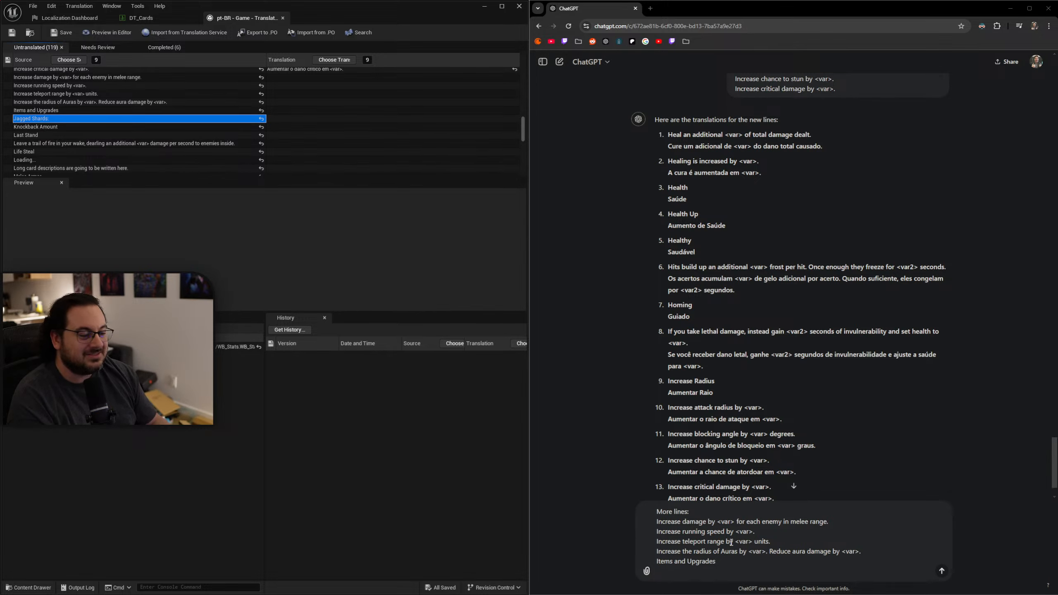
{"action": "type", "text": "Jagged Shards:"}
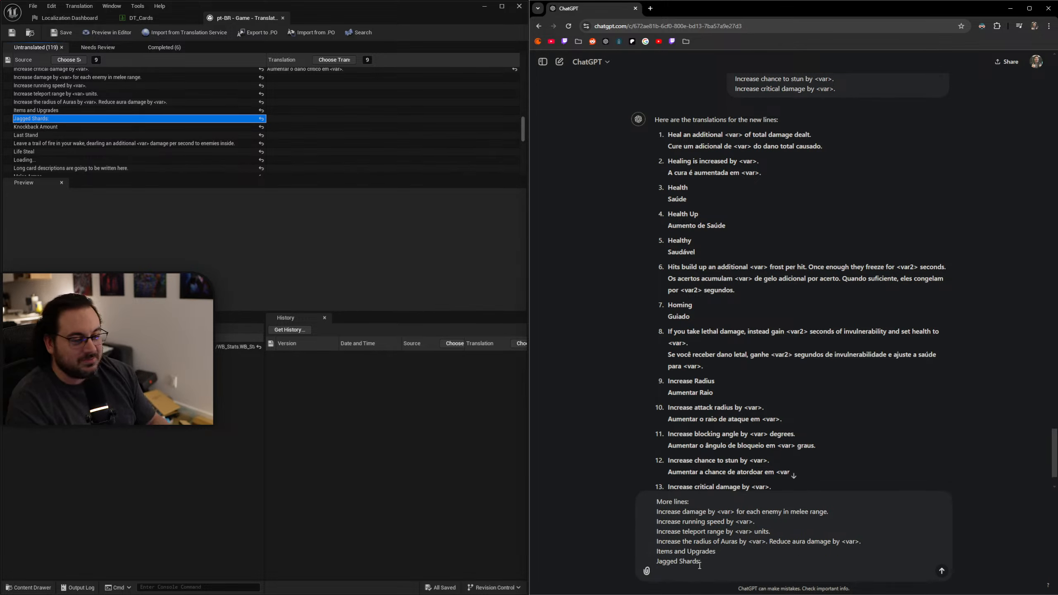
Add the source lines "Knockback Amount" and "Last Stand" to the ChatGPT message.
{"action": "left_click", "coordinate": [163, 127]}
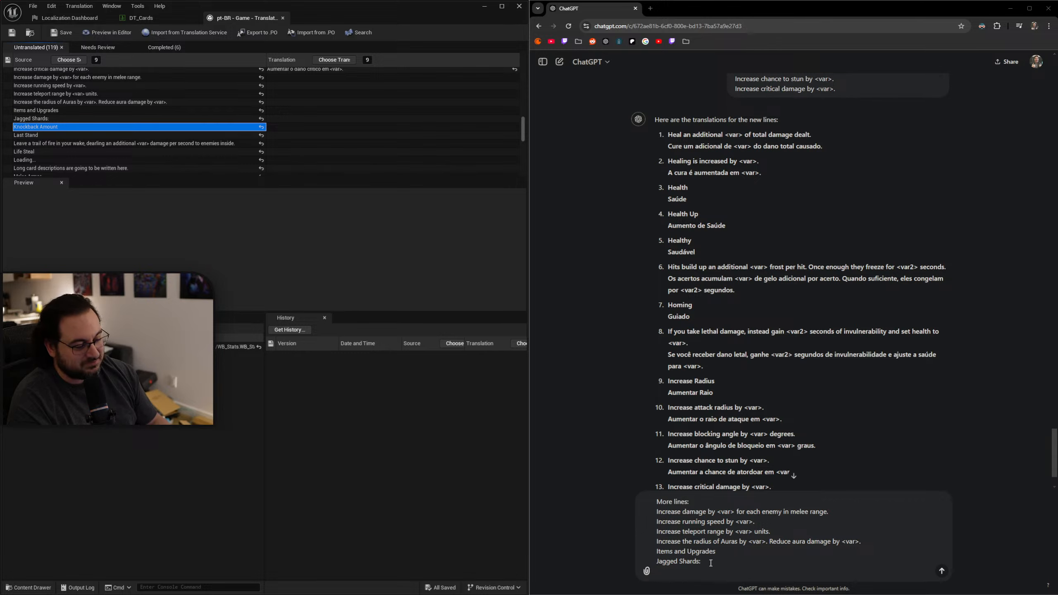
{"action": "type", "text": "Knockback Amount"}
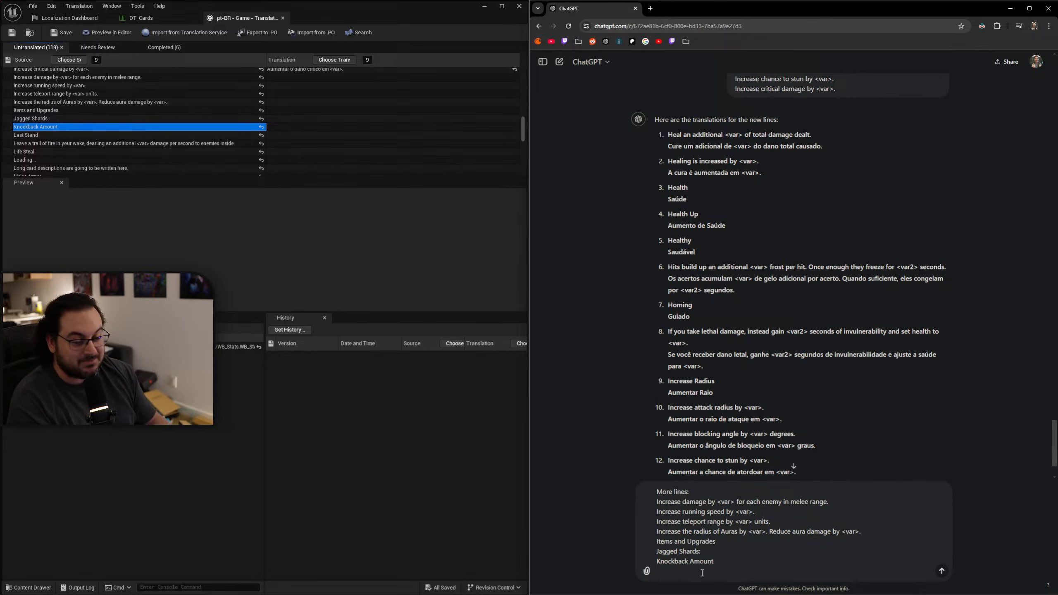
{"action": "left_click", "coordinate": [38, 135]}
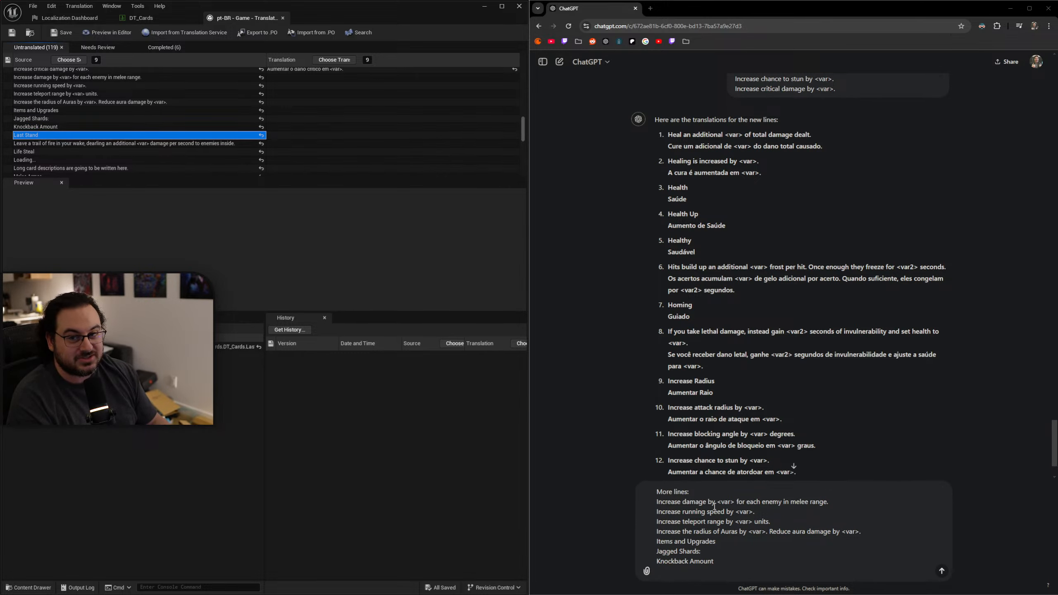
{"action": "type", "text": "Last Stand"}
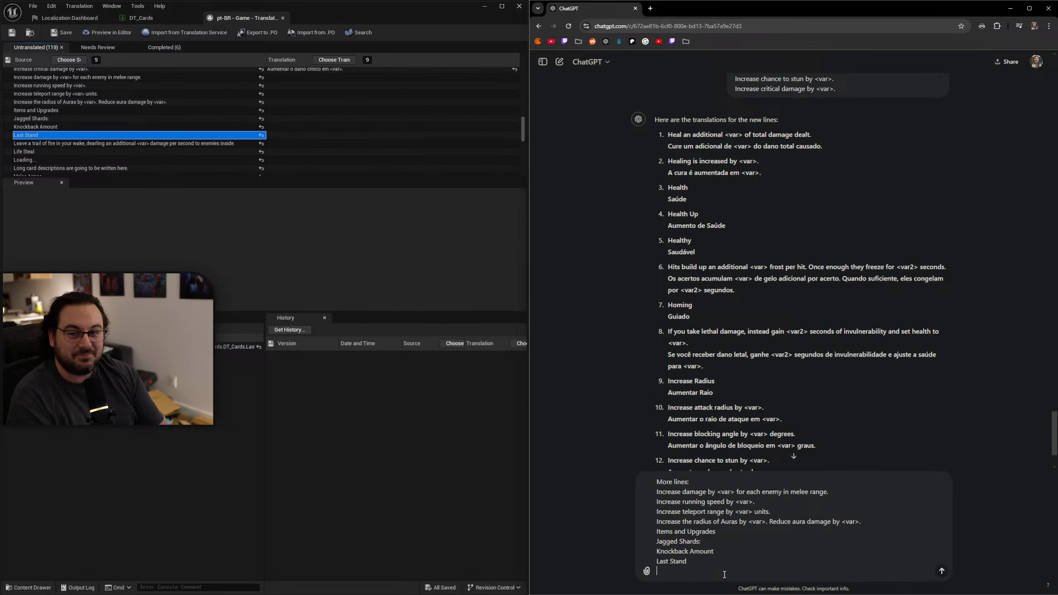
Add the source lines "Leave a trail of fire in your wake, dearling an additional <var> damage per second to enemies inside." and "Life Steal" to the ChatGPT message.
{"action": "left_click", "coordinate": [88, 144]}
{"action": "type", "text": "Leave a trail of fire in your wake, dearling an additional <var> damage per second to enemies inside."}
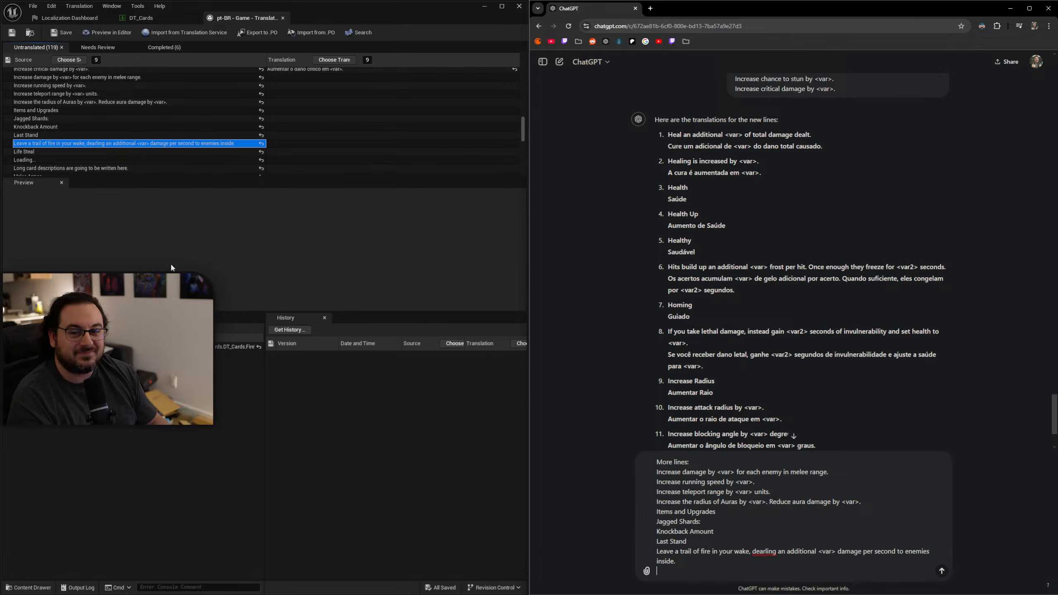
{"action": "left_click", "coordinate": [83, 152]}
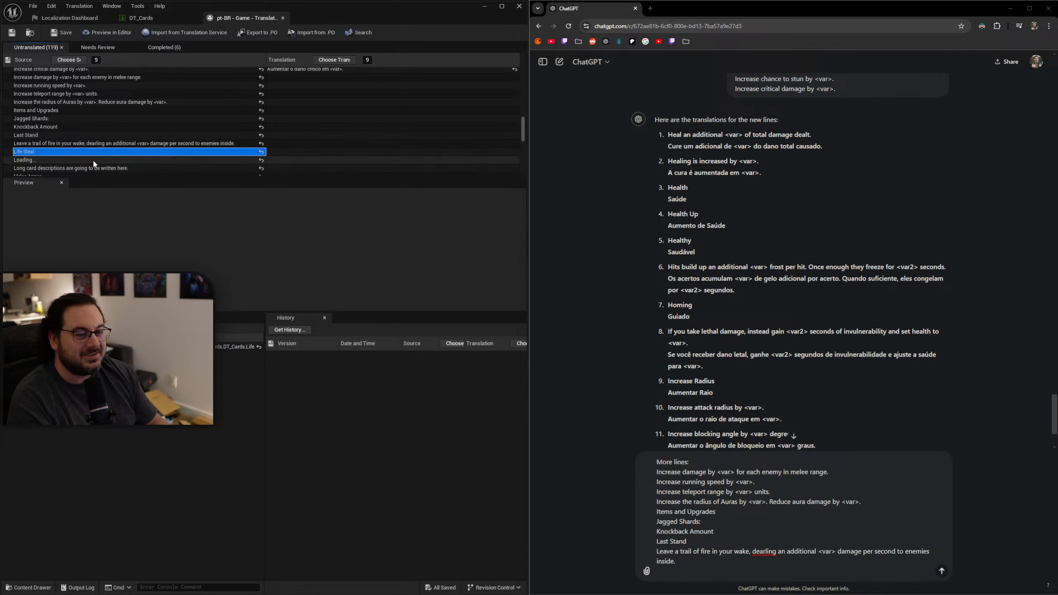
{"action": "type", "text": "Life Steal"}
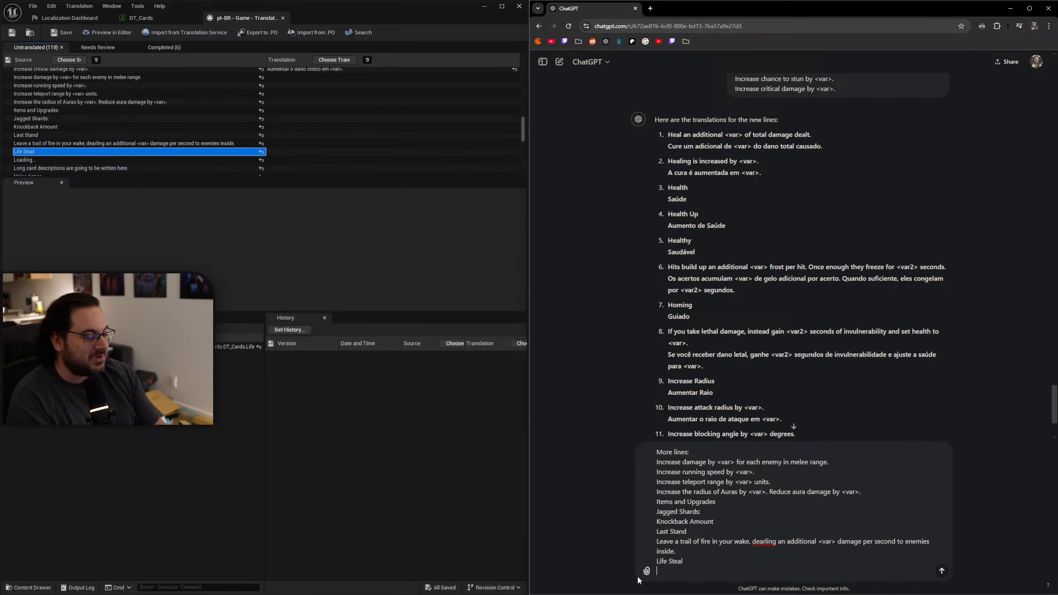
Add "Loading..." and "Long card descriptions are going to be written here." to the ChatGPT message and send it.
{"action": "left_click", "coordinate": [70, 160]}
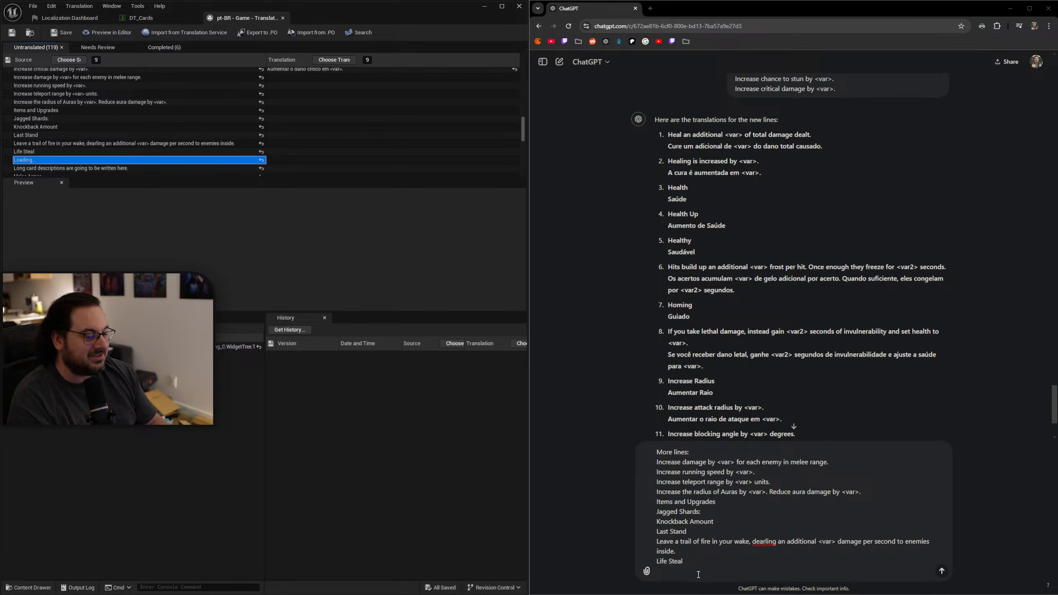
{"action": "type", "text": "Loading..."}
{"action": "key", "text": "shift+Return"}
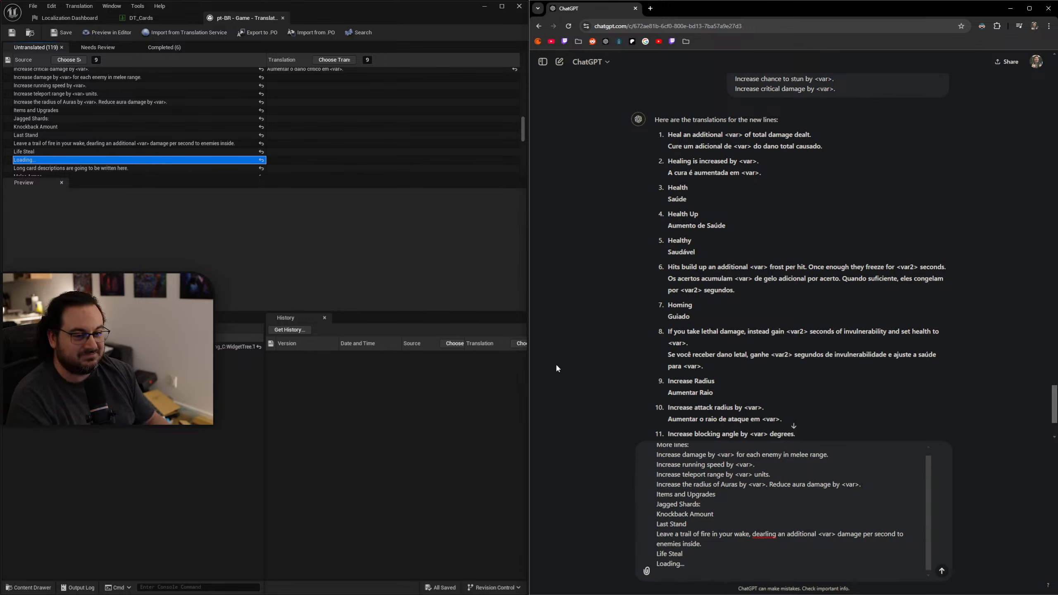
{"action": "left_click", "coordinate": [83, 168]}
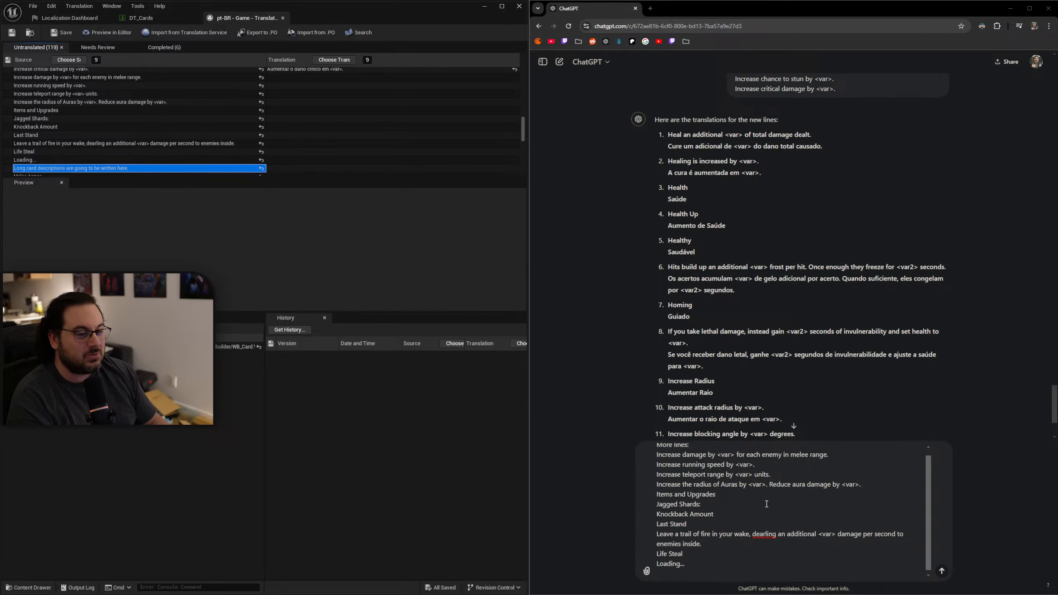
{"action": "left_click", "coordinate": [717, 570]}
{"action": "type", "text": "Long card descriptions are going to be written here."}
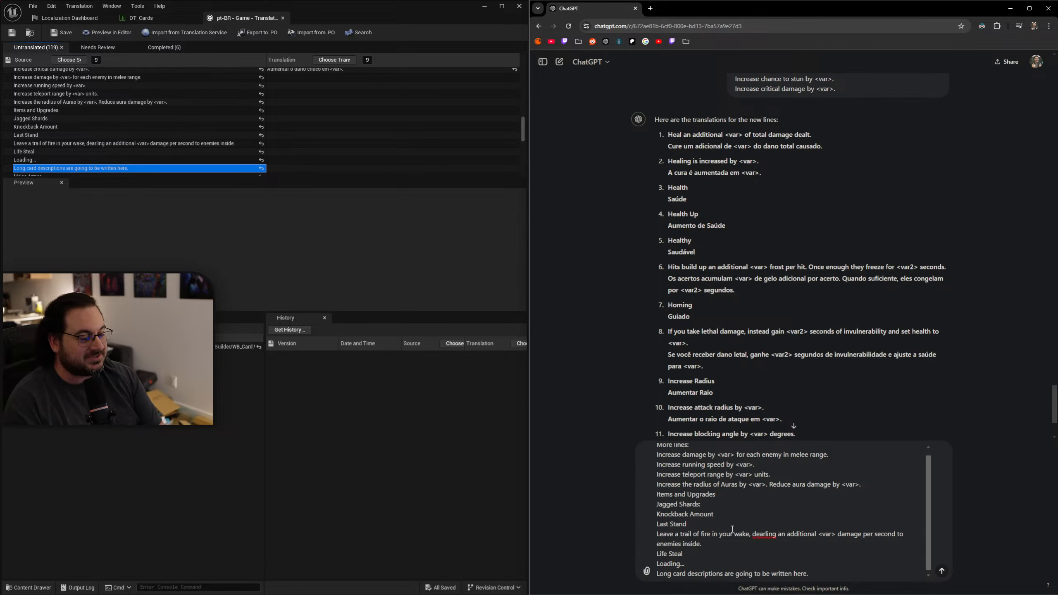
{"action": "key", "text": "Return"}
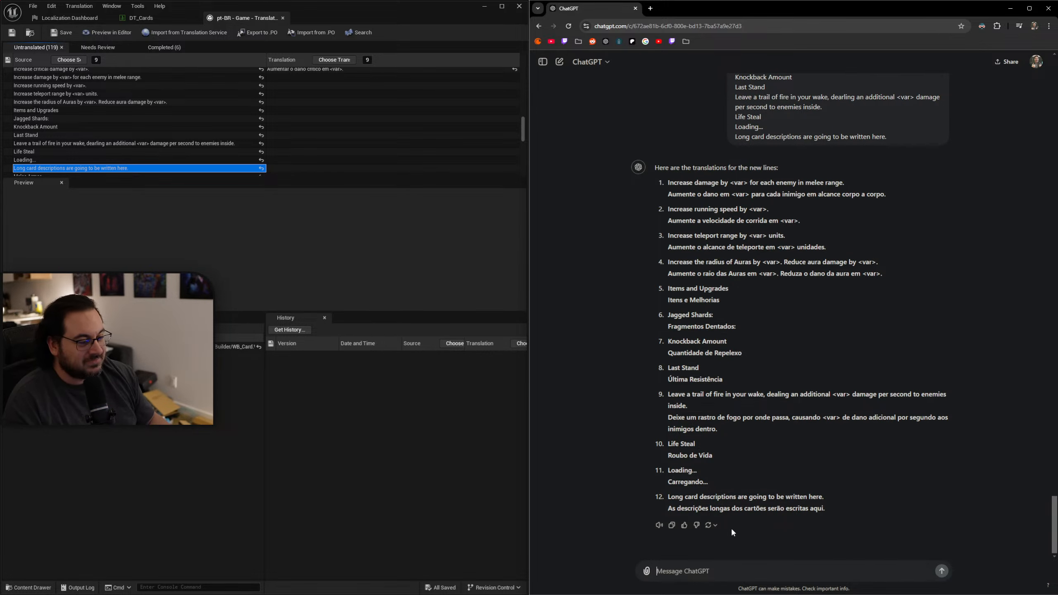
Copy ChatGPT's "Aumente o dano em <var> para cada inimigo em alcance corpo a corpo." into the translation of the melee-range damage line.
{"action": "double_click", "coordinate": [778, 394]}
{"action": "left_click_drag", "start_coordinate": [800, 393], "coordinate": [803, 392]}
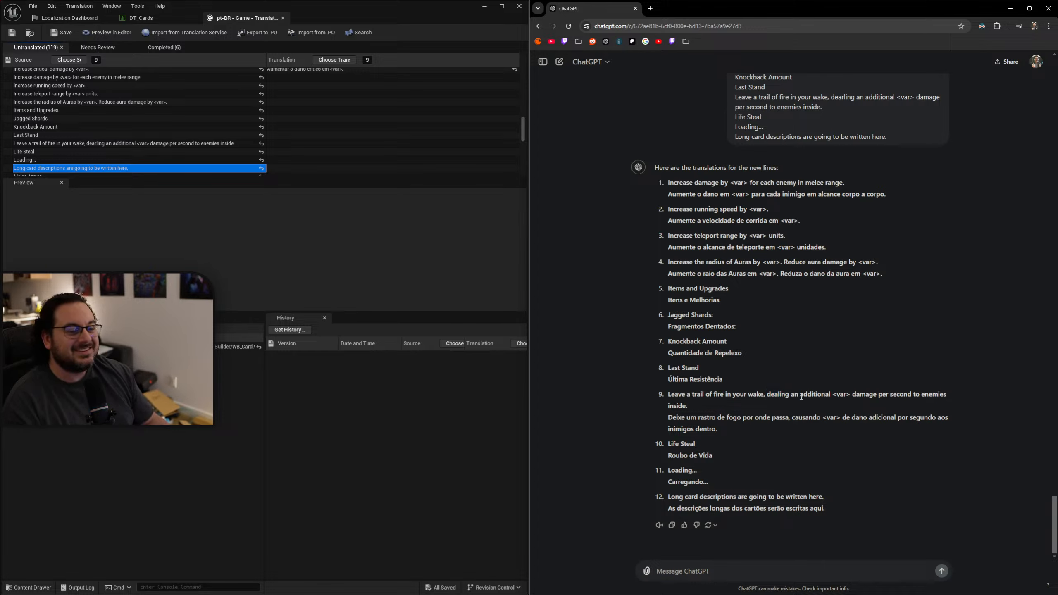
{"action": "left_click_drag", "start_coordinate": [888, 194], "coordinate": [668, 196]}
{"action": "key", "text": "ctrl+c"}
{"action": "left_click", "coordinate": [275, 79]}
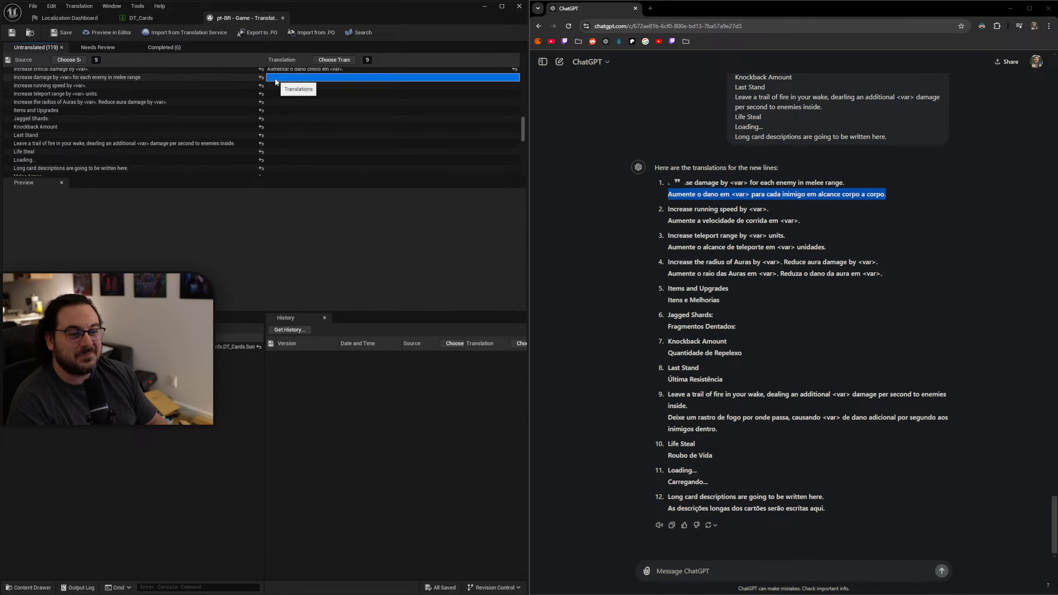
{"action": "key", "text": "ctrl+v"}
Copy "Aumente a velocidade de corrida em <var>." and "Aumente o alcance de teleporte em <var> unidades." into the running speed and teleport range translations.
{"action": "left_click_drag", "start_coordinate": [800, 221], "coordinate": [662, 219]}
{"action": "key", "text": "ctrl+c"}
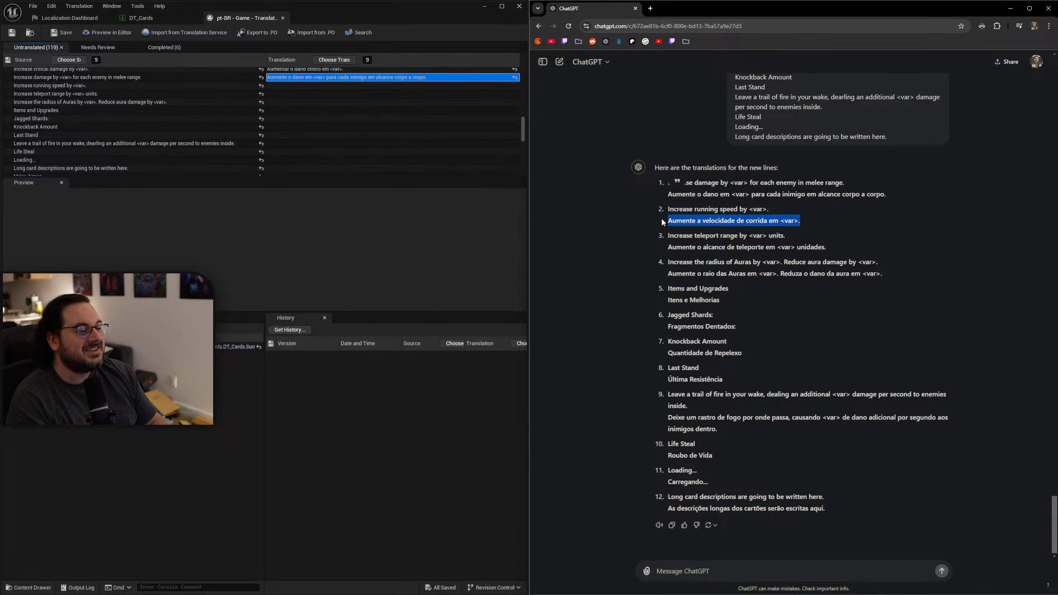
{"action": "left_click", "coordinate": [292, 86]}
{"action": "key", "text": "ctrl+v"}
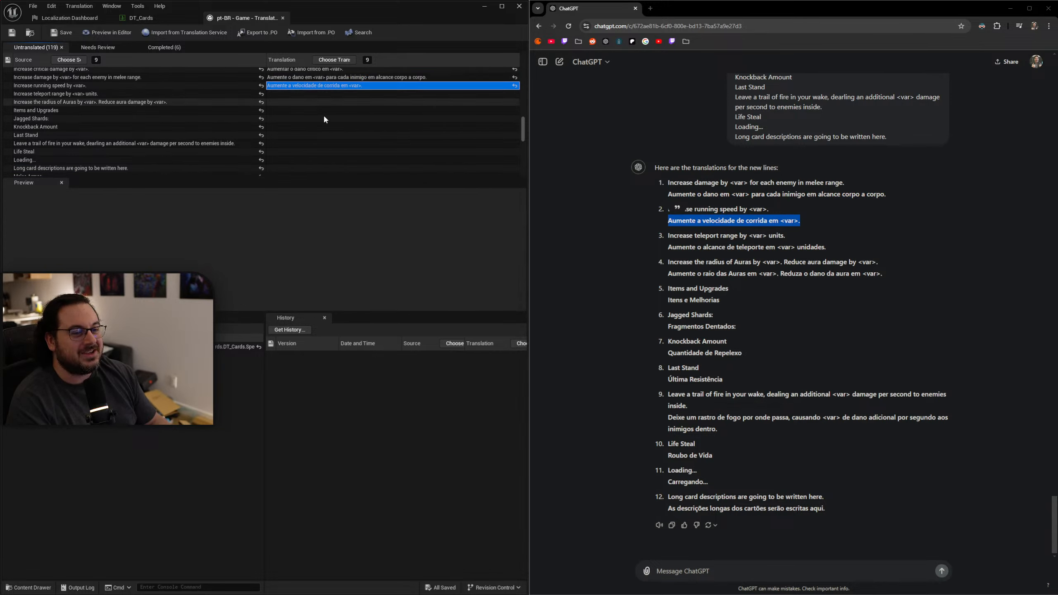
{"action": "left_click", "coordinate": [838, 249]}
{"action": "mouse_move", "coordinate": [836, 246]}
{"action": "left_mouse_down"}
{"action": "mouse_move", "coordinate": [649, 247]}
{"action": "mouse_move", "coordinate": [827, 248]}
{"action": "left_mouse_up"}
{"action": "left_click", "coordinate": [672, 249]}
{"action": "key", "text": "ctrl+c"}
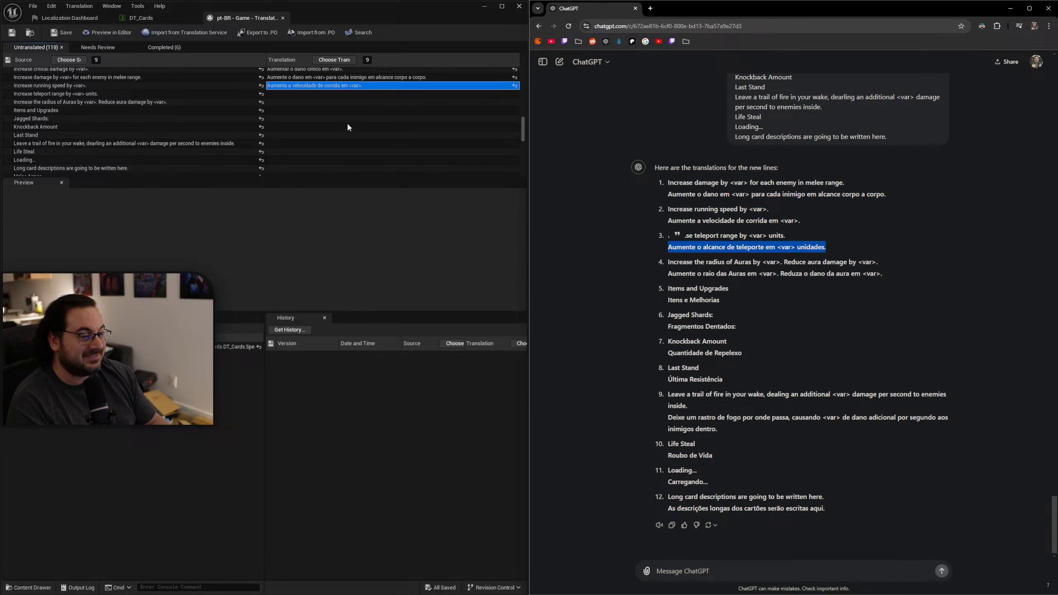
{"action": "left_click", "coordinate": [294, 94]}
{"action": "key", "text": "ctrl+v"}
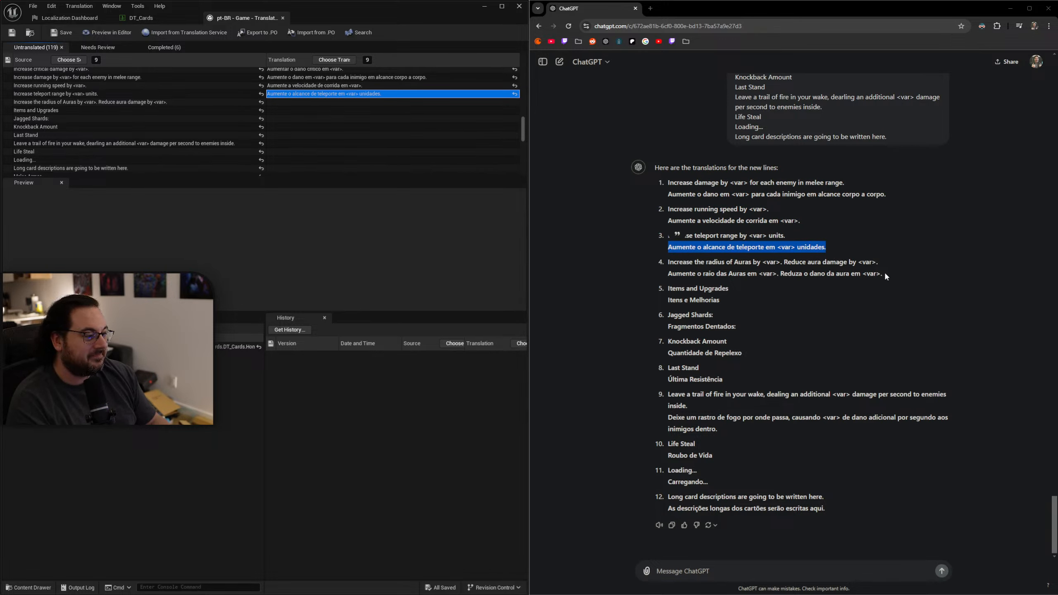
Enter "Aumente o raio das Auras em <var>. Reduza o dano da aura em <var>." for the Auras line and "Itens e Melhorias" for "Items and Upgrades".
{"action": "left_click_drag", "start_coordinate": [885, 274], "coordinate": [667, 276]}
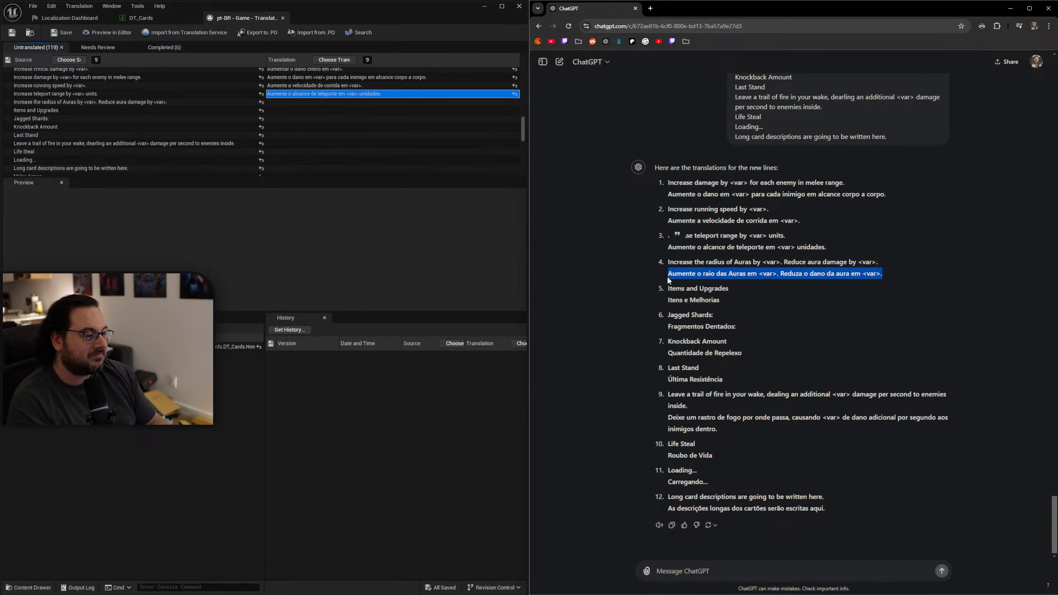
{"action": "left_click", "coordinate": [299, 102]}
{"action": "key", "text": "ctrl+v"}
{"action": "left_click_drag", "start_coordinate": [724, 301], "coordinate": [667, 300]}
{"action": "key", "text": "ctrl+c"}
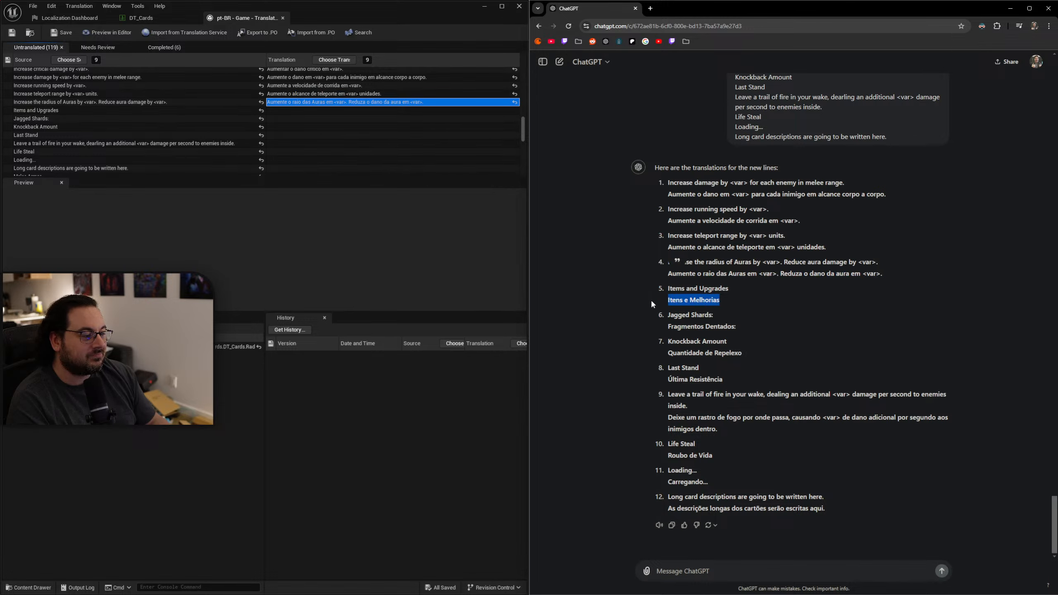
{"action": "left_click", "coordinate": [344, 111]}
{"action": "key", "text": "ctrl+v"}
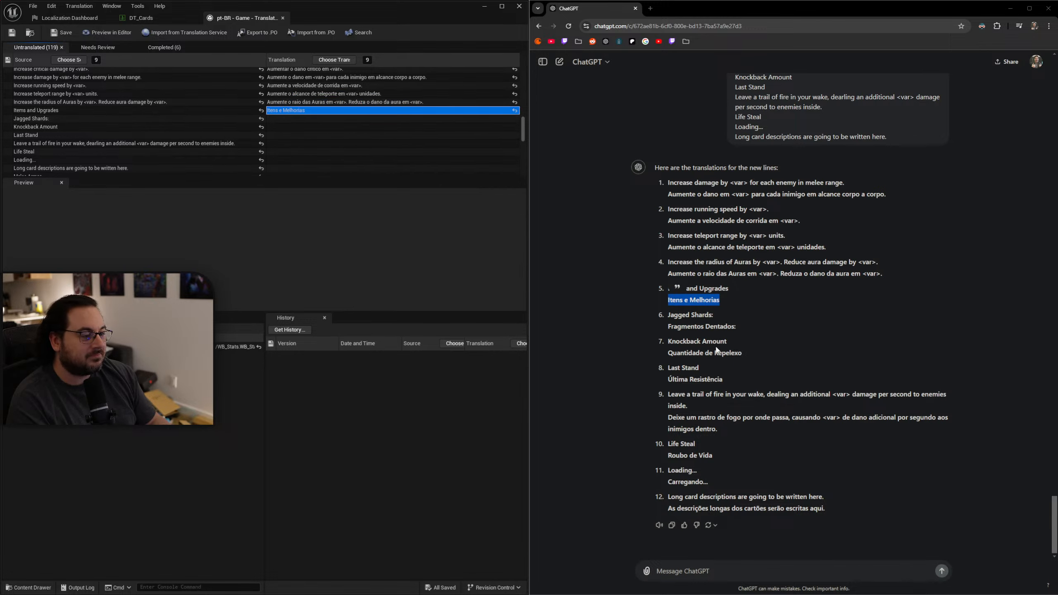
Copy "Fragmentos Dentados:" into the translation of "Jagged Shards:" and "Quantidade de Repelexo" into that of "Knockback Amount".
{"action": "left_click_drag", "start_coordinate": [746, 327], "coordinate": [654, 323]}
{"action": "key", "text": "ctrl+c"}
{"action": "left_click", "coordinate": [303, 118]}
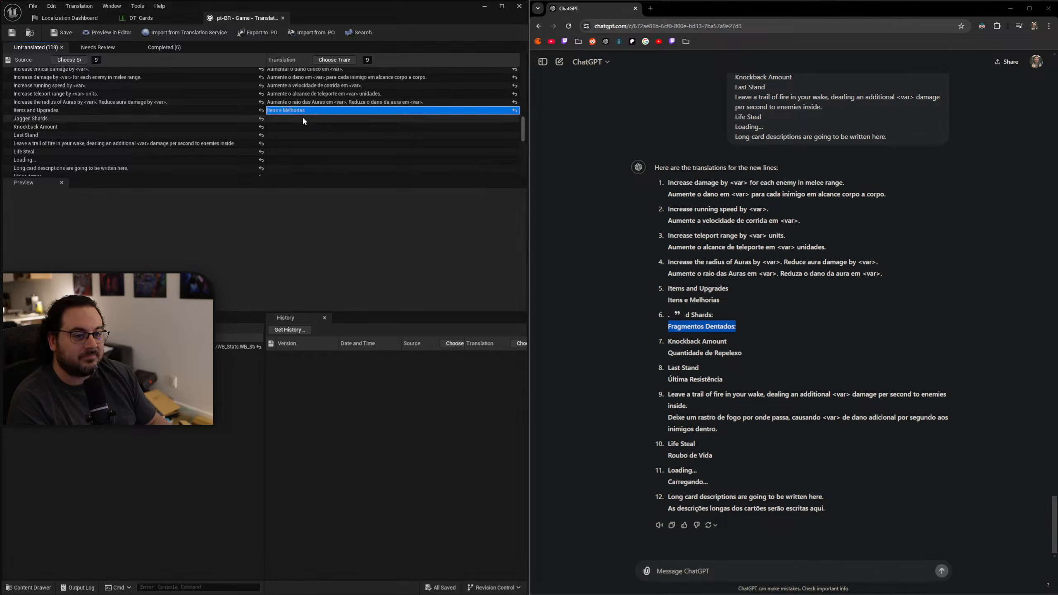
{"action": "key", "text": "ctrl+v"}
{"action": "left_click_drag", "start_coordinate": [743, 353], "coordinate": [655, 352]}
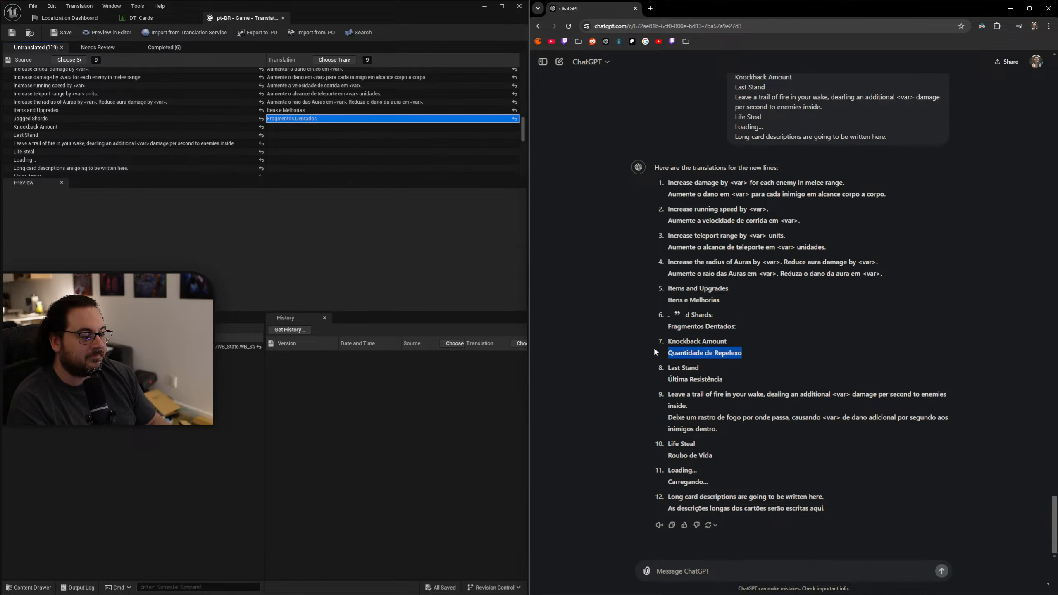
{"action": "key", "text": "Down"}
{"action": "key", "text": "ctrl+v"}
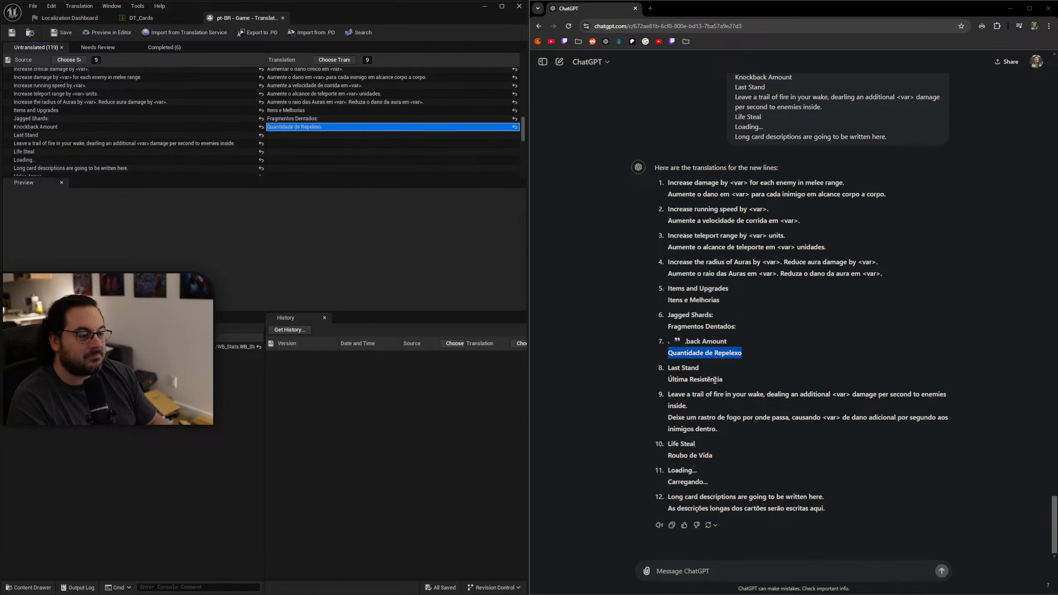
Enter "Última Resistência" as the translation of "Last Stand" and copy ChatGPT's full "Deixe um rastro de fogo..." sentence into the trail-of-fire line.
{"action": "left_click", "coordinate": [729, 383]}
{"action": "left_click_drag", "start_coordinate": [728, 384], "coordinate": [667, 381]}
{"action": "key", "text": "ctrl+c"}
{"action": "left_click", "coordinate": [280, 135]}
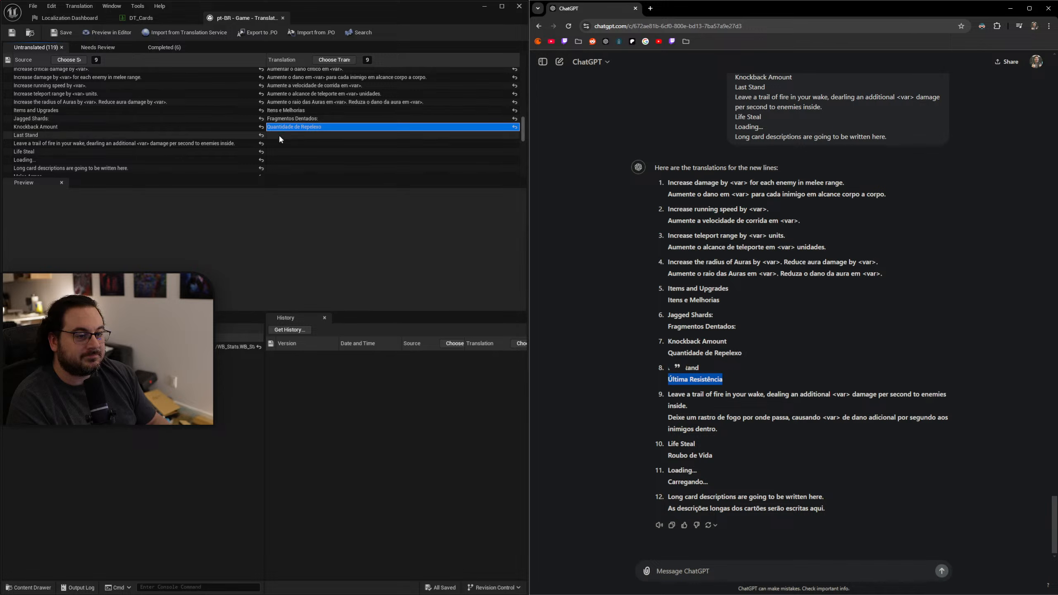
{"action": "key", "text": "ctrl+v"}
{"action": "left_click_drag", "start_coordinate": [718, 437], "coordinate": [667, 416]}
{"action": "left_click", "coordinate": [286, 144]}
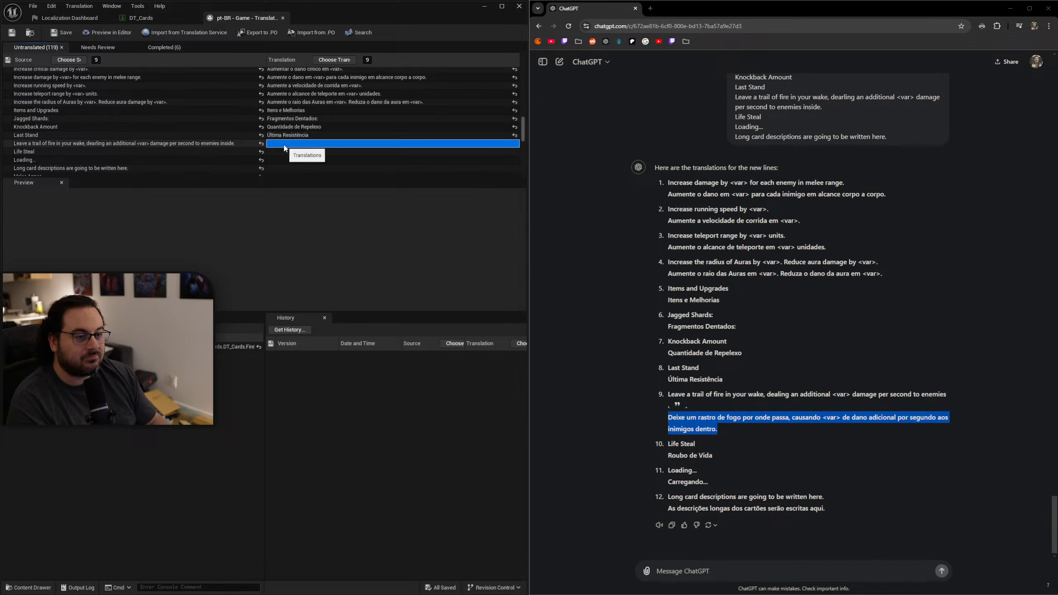
{"action": "key", "text": "ctrl+v"}
Copy "Roubo de Vida" into the translation of "Life Steal" and "Carregando..." into that of "Loading...".
{"action": "left_click_drag", "start_coordinate": [713, 456], "coordinate": [667, 457]}
{"action": "key", "text": "ctrl+c"}
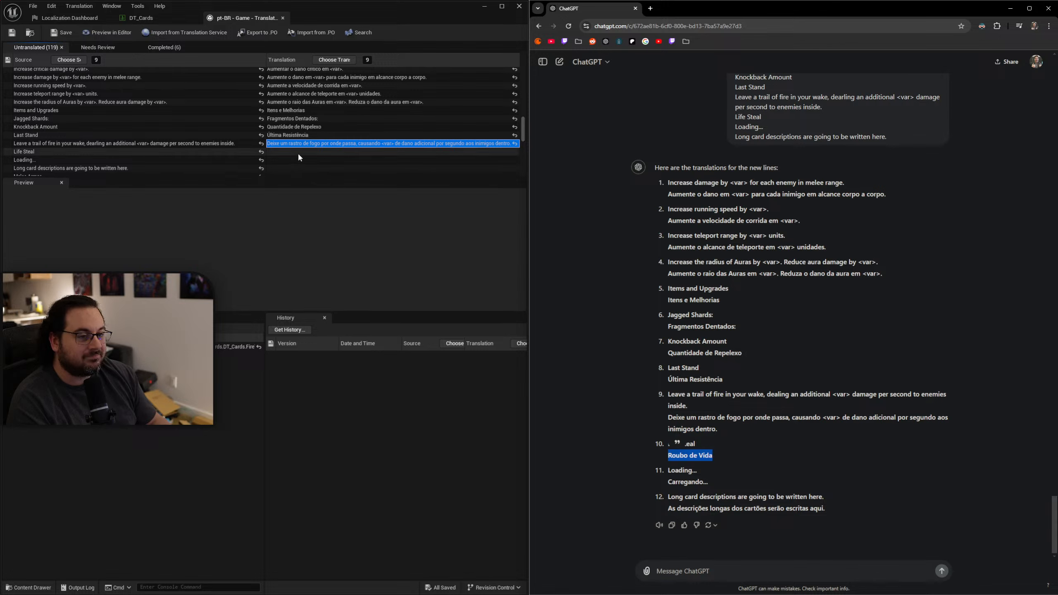
{"action": "left_click", "coordinate": [300, 152]}
{"action": "key", "text": "ctrl+v"}
{"action": "left_click", "coordinate": [713, 484]}
{"action": "left_click_drag", "start_coordinate": [712, 483], "coordinate": [667, 482]}
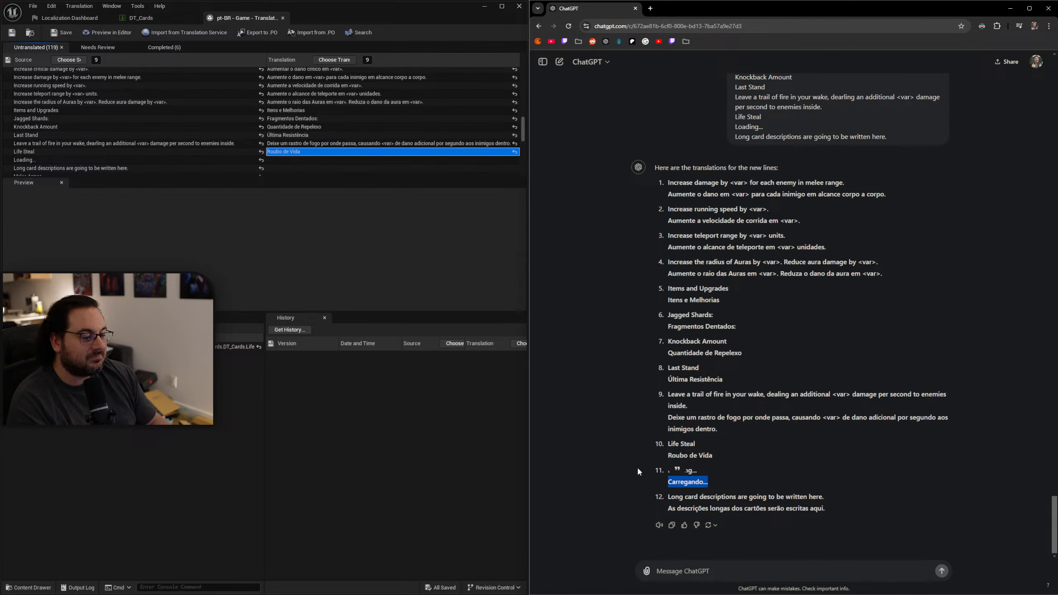
{"action": "key", "text": "ctrl+c"}
{"action": "left_click", "coordinate": [301, 160]}
{"action": "key", "text": "ctrl+v"}
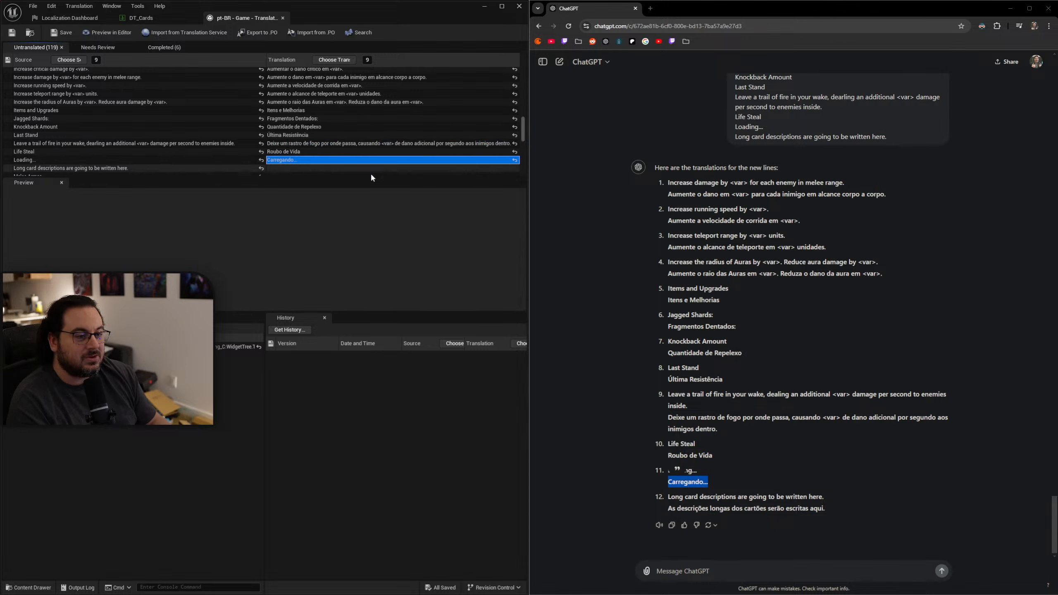
Copy "As descrições longas dos cartões serão escritas aqui." into the translation of the long card descriptions line.
{"action": "left_click", "coordinate": [840, 515]}
{"action": "left_click_drag", "start_coordinate": [841, 515], "coordinate": [661, 507]}
{"action": "key", "text": "ctrl+c"}
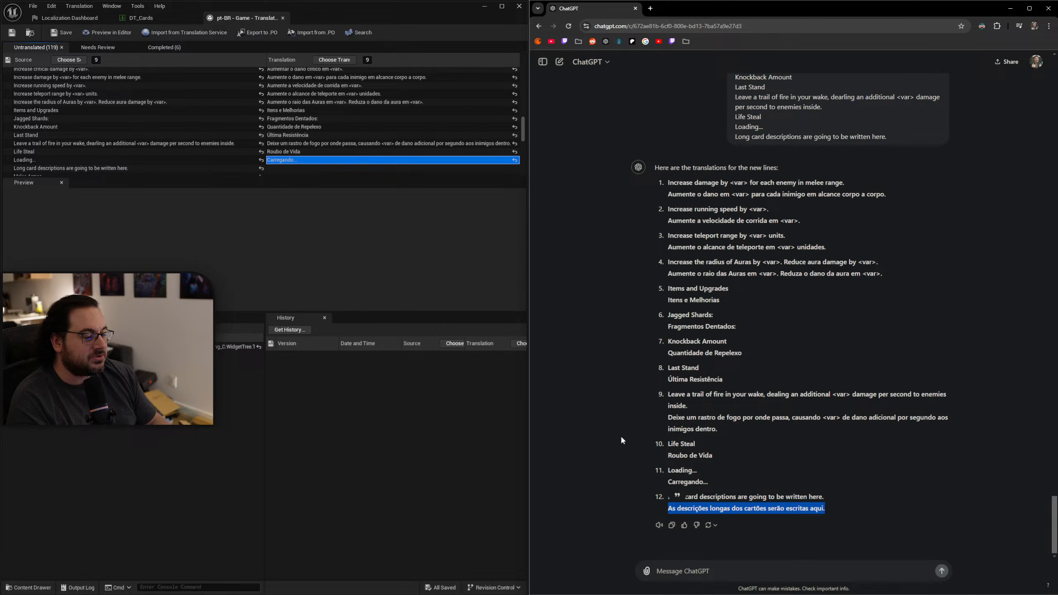
{"action": "left_click", "coordinate": [305, 168]}
{"action": "key", "text": "ctrl+v"}
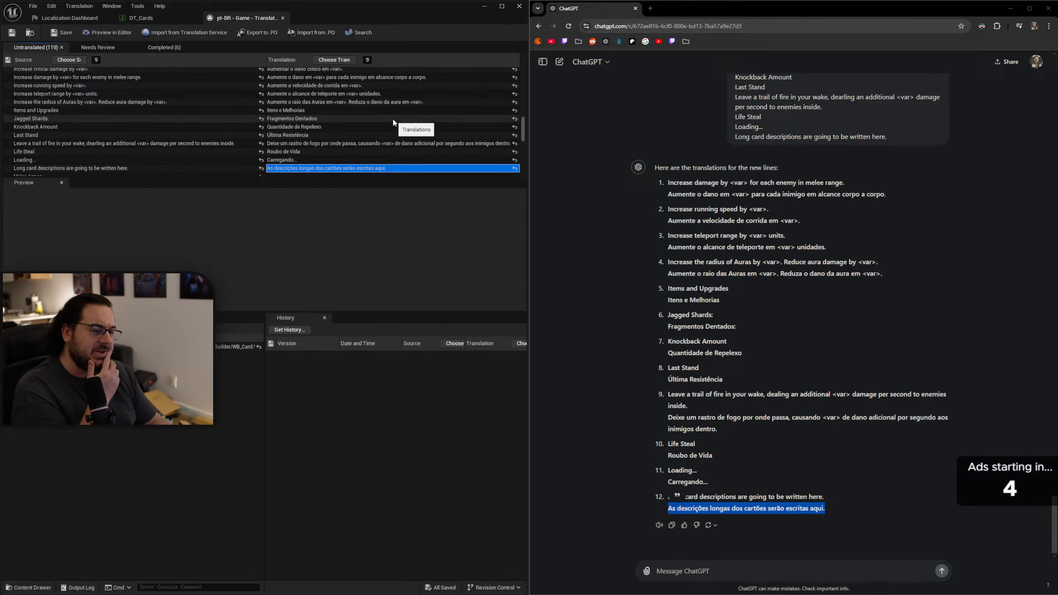
Start a new ChatGPT message with "More lines:" and the next untranslated source line, "Melee Armor".
{"action": "scroll", "coordinate": [386, 133], "scroll_direction": "down", "scroll_amount": 2}
{"action": "scroll", "coordinate": [374, 132], "scroll_direction": "down", "scroll_amount": 3}
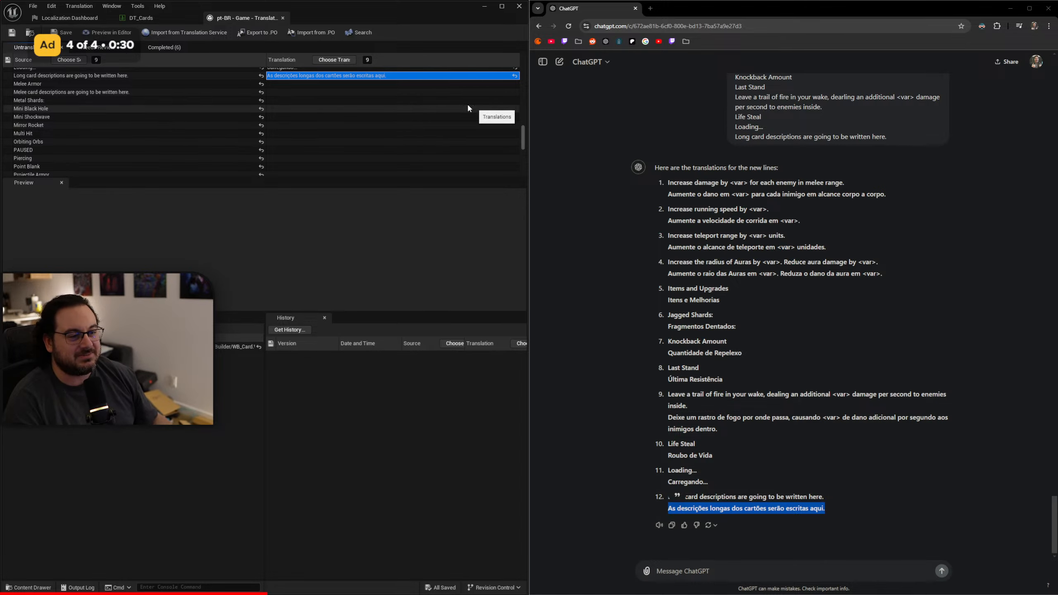
{"action": "left_click", "coordinate": [306, 83]}
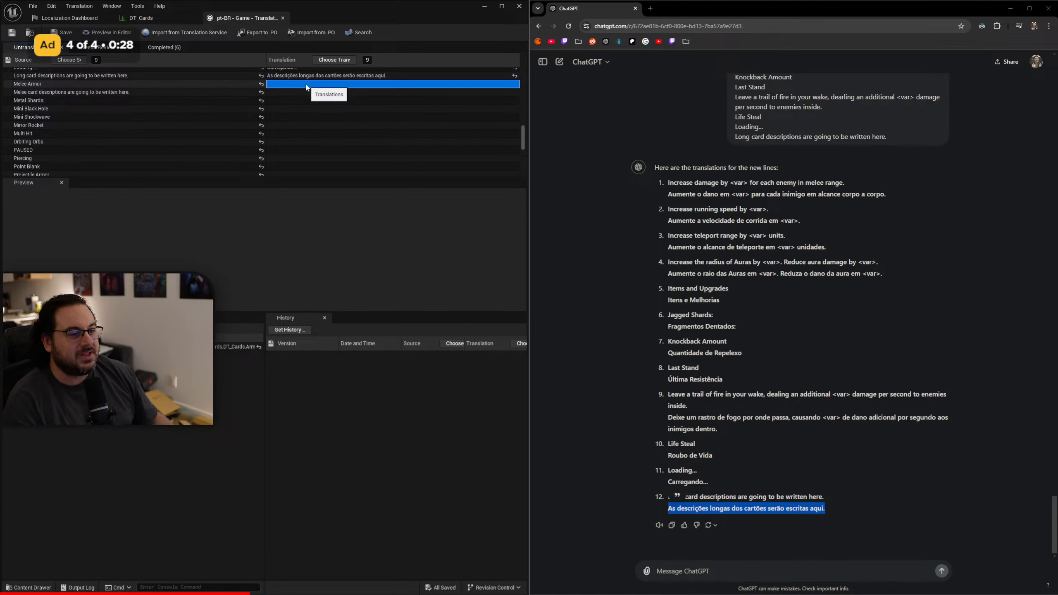
{"action": "left_click", "coordinate": [728, 572]}
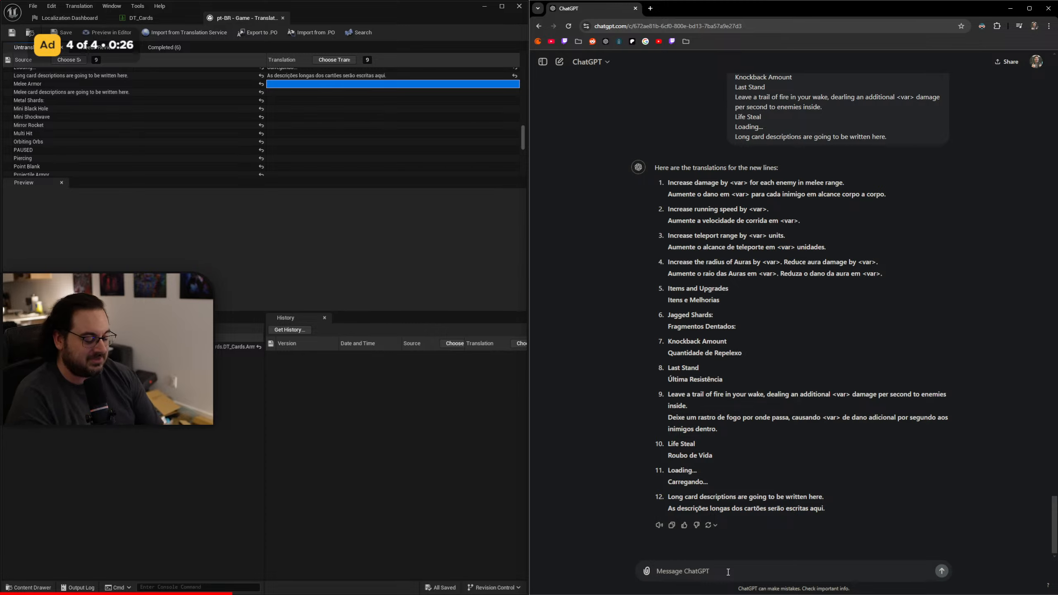
{"action": "type", "text": "T"}
{"action": "key", "text": "BackSpace"}
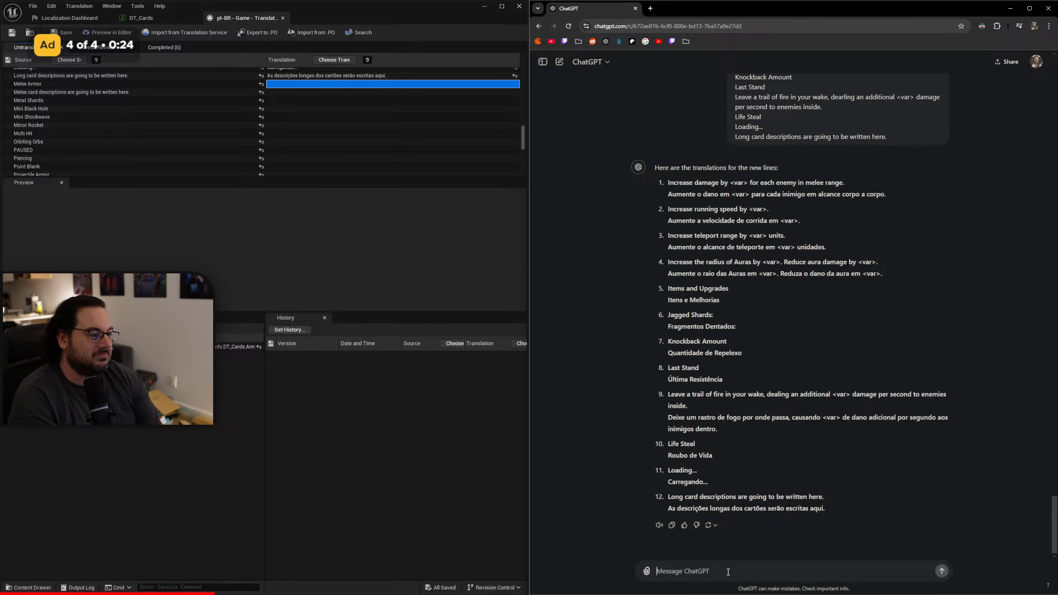
{"action": "type", "text": "More lines"}
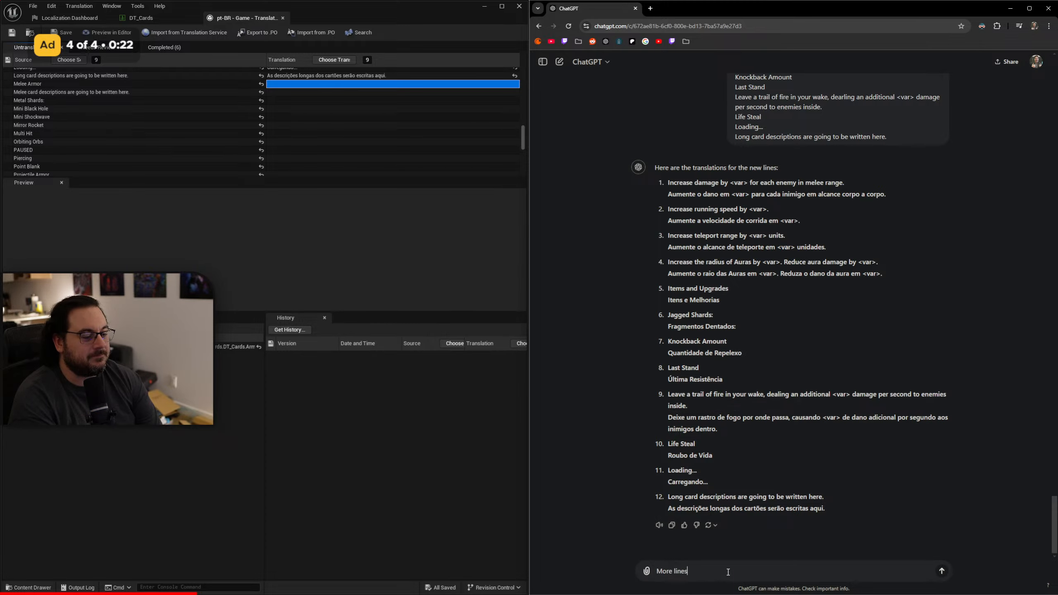
{"action": "type", "text": ":"}
{"action": "key", "text": "shift+Return"}
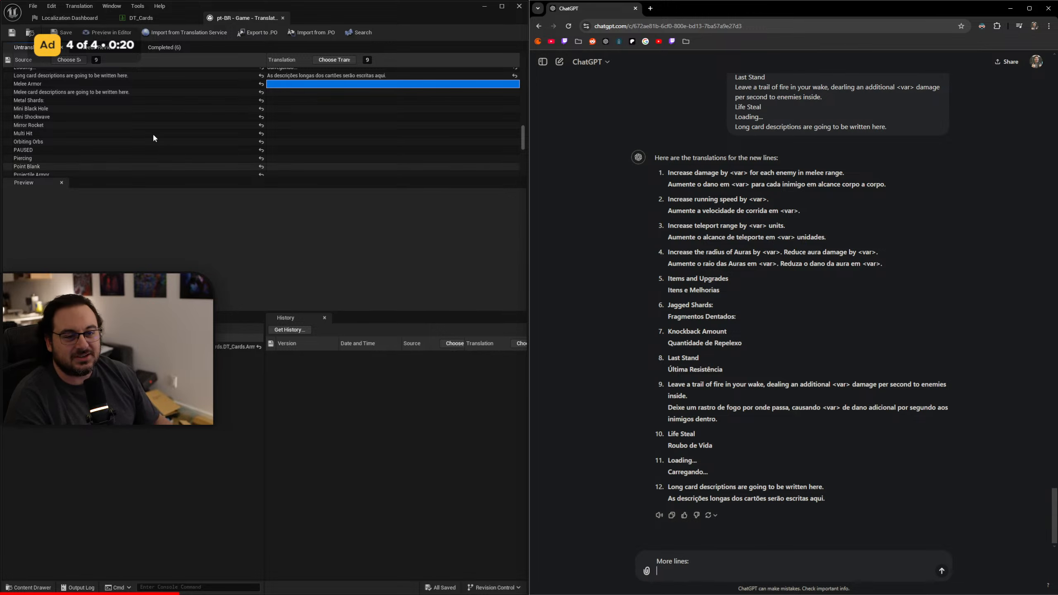
{"action": "left_click", "coordinate": [113, 86]}
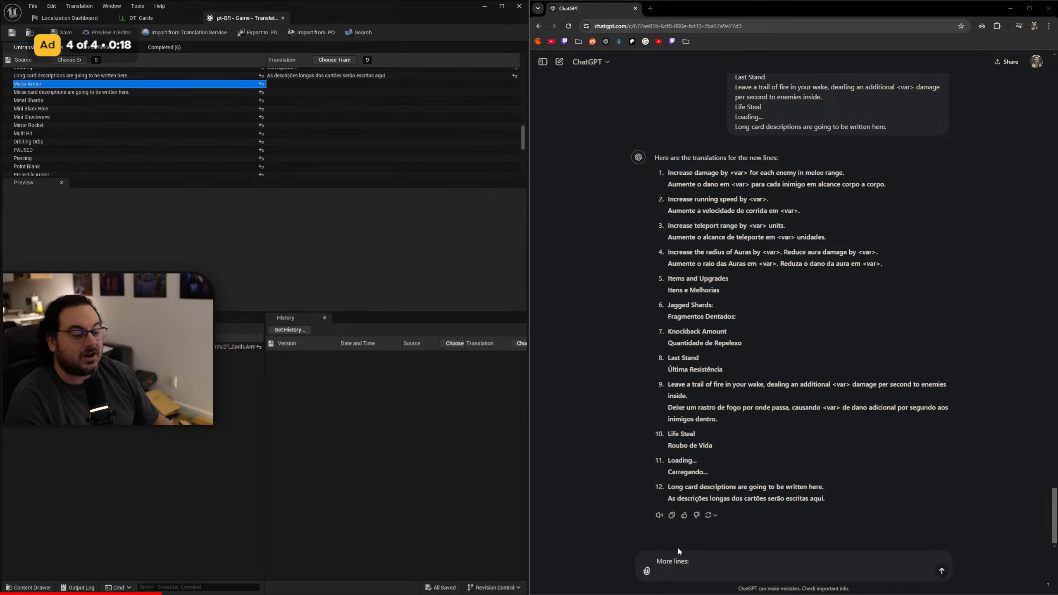
{"action": "left_click", "coordinate": [687, 571]}
{"action": "type", "text": "Melee Armor"}
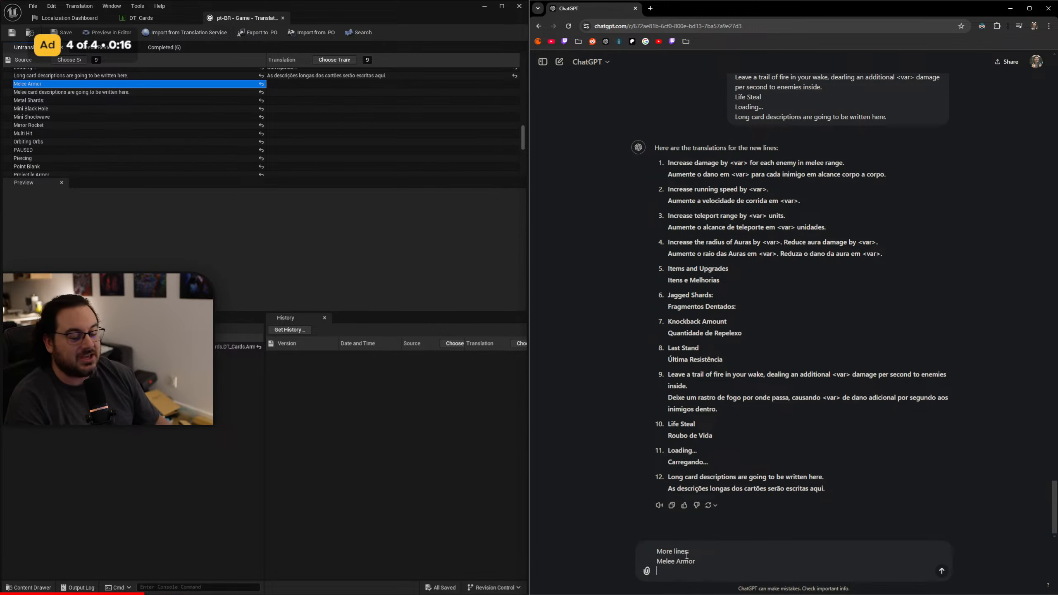
Add the source lines "Melee card descriptions are going to be written here." and "Metal Shards:" to the ChatGPT message.
{"action": "left_click", "coordinate": [134, 92]}
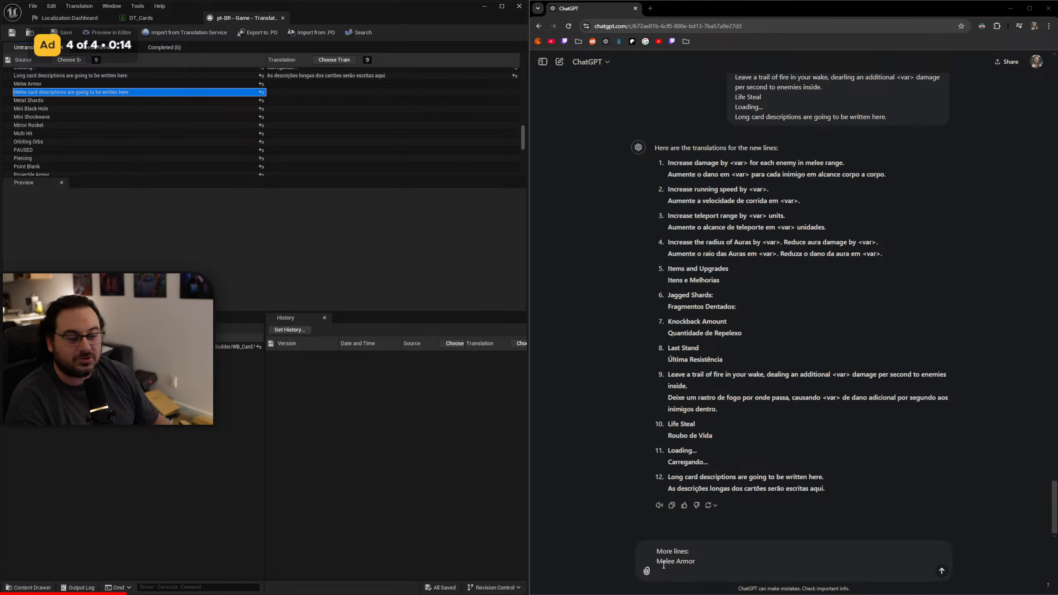
{"action": "type", "text": "Melee card descriptions are going to be written here."}
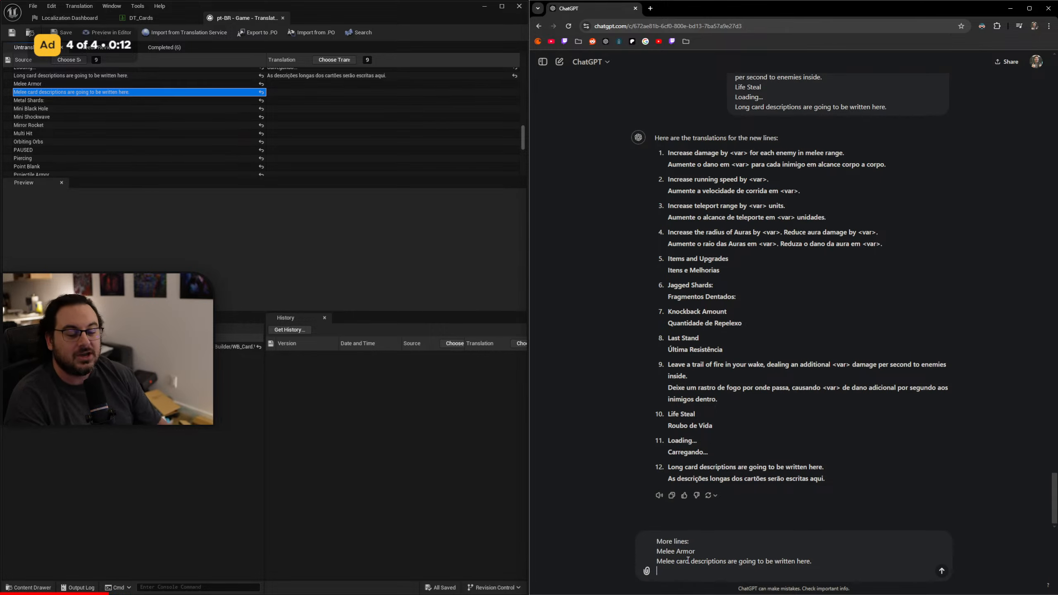
{"action": "left_click", "coordinate": [64, 100]}
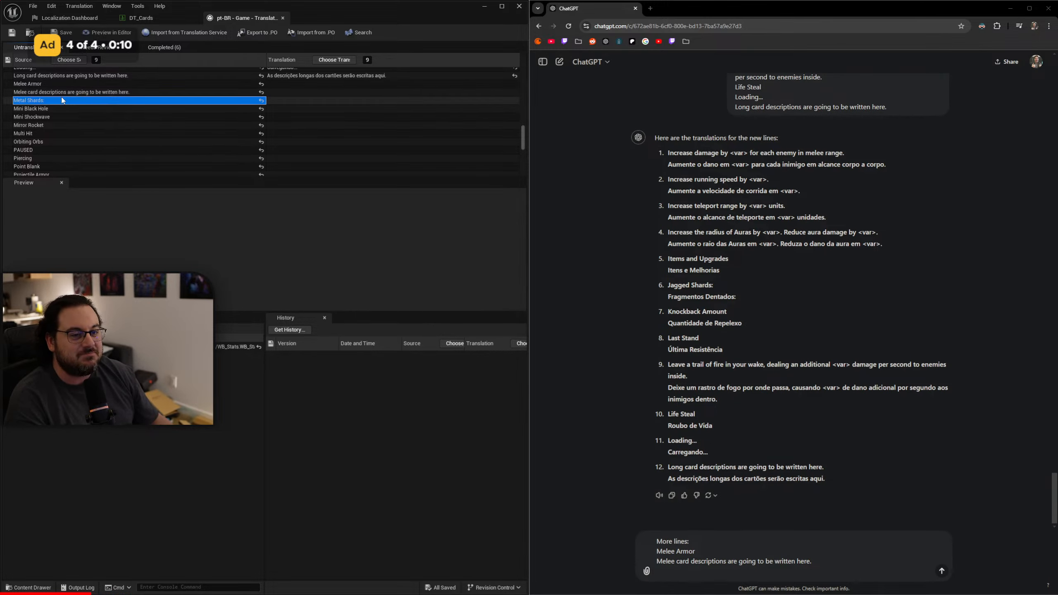
{"action": "key", "text": "shift+Return"}
{"action": "type", "text": "Metal Shards:"}
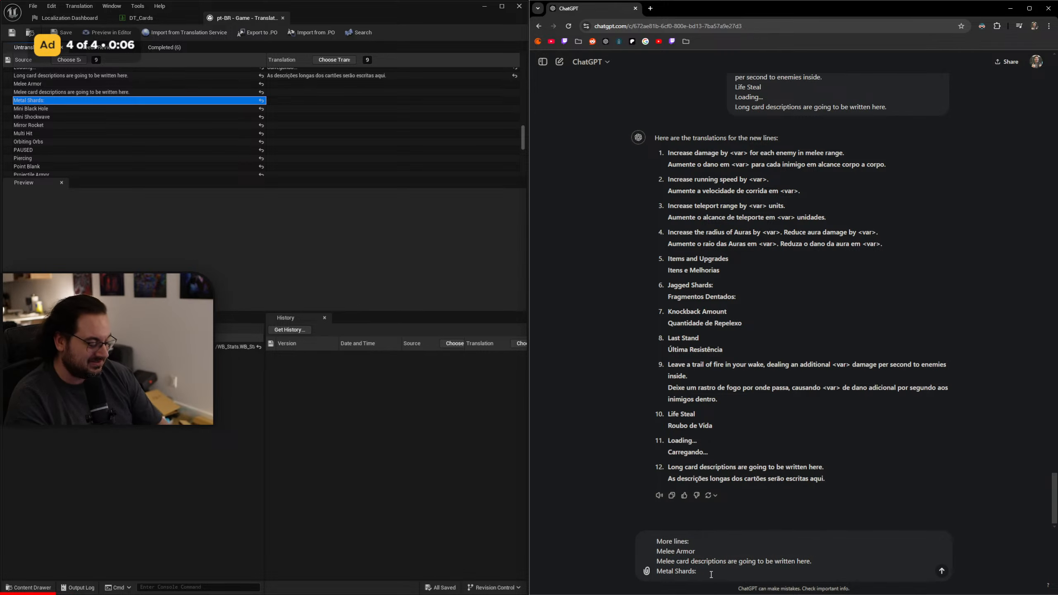
{"action": "key", "text": "shift+Return"}
{"action": "left_click_drag", "start_coordinate": [706, 551], "coordinate": [727, 551]}
{"action": "mouse_move", "coordinate": [724, 551]}
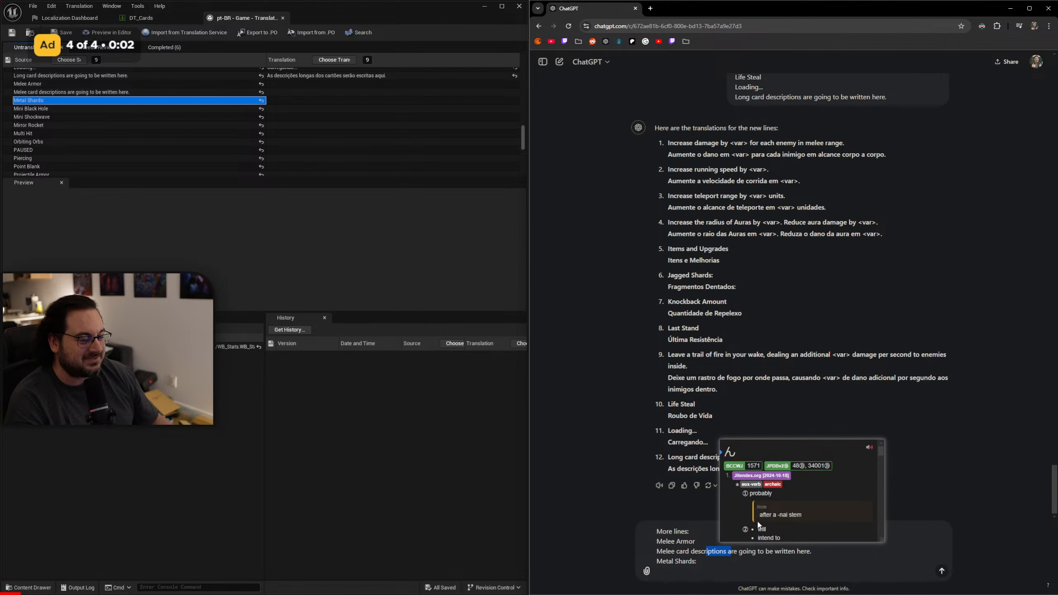
{"action": "scroll", "coordinate": [798, 500], "scroll_direction": "down", "scroll_amount": 2}
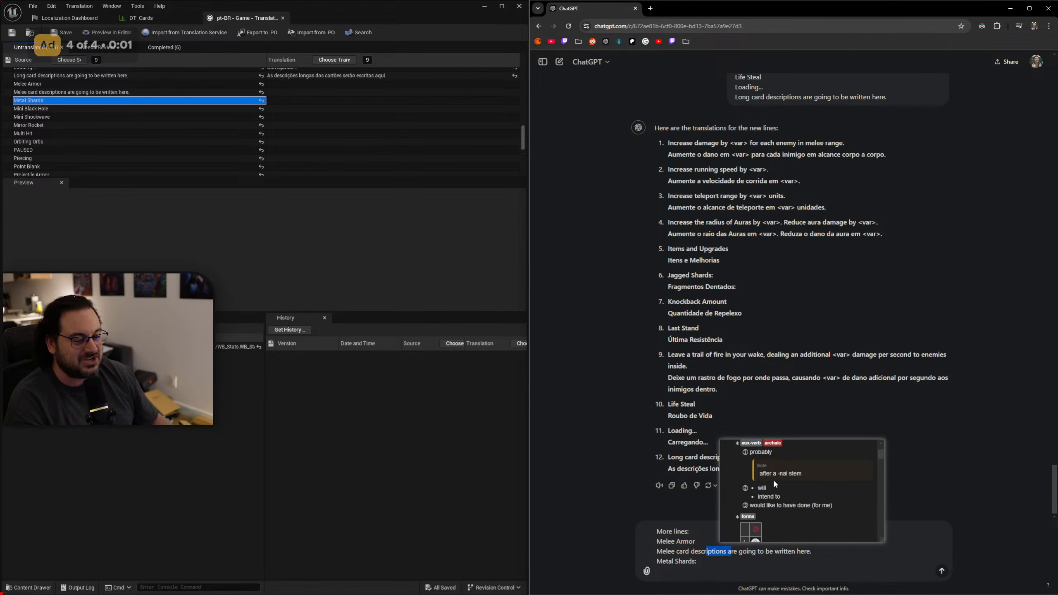
{"action": "left_click", "coordinate": [683, 572]}
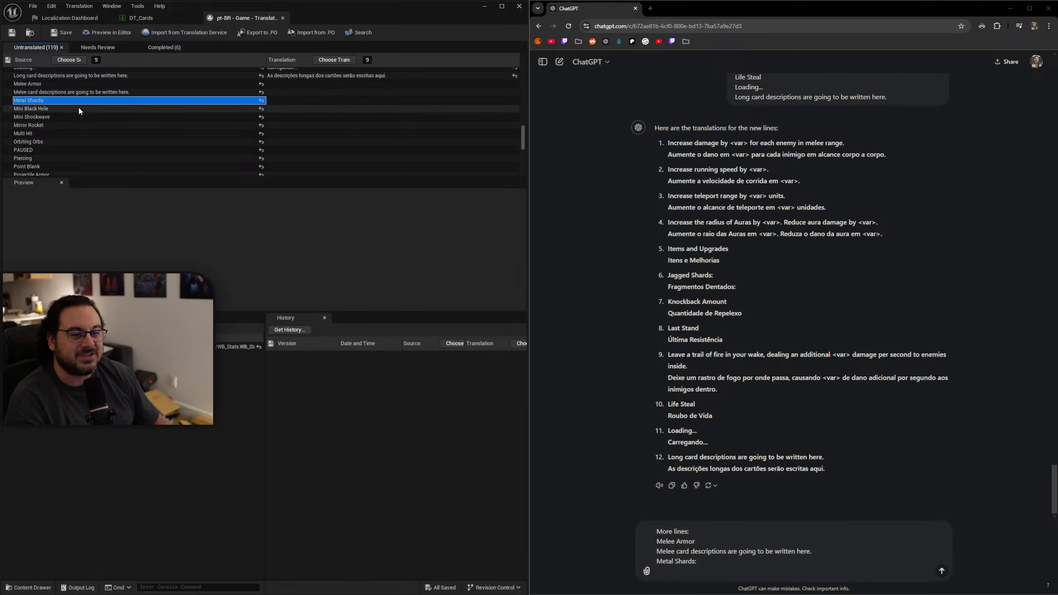
Add the source lines "Mini Black Hole" and "Mini Shockwave" to the ChatGPT message, each on its own line.
{"action": "left_click", "coordinate": [74, 109]}
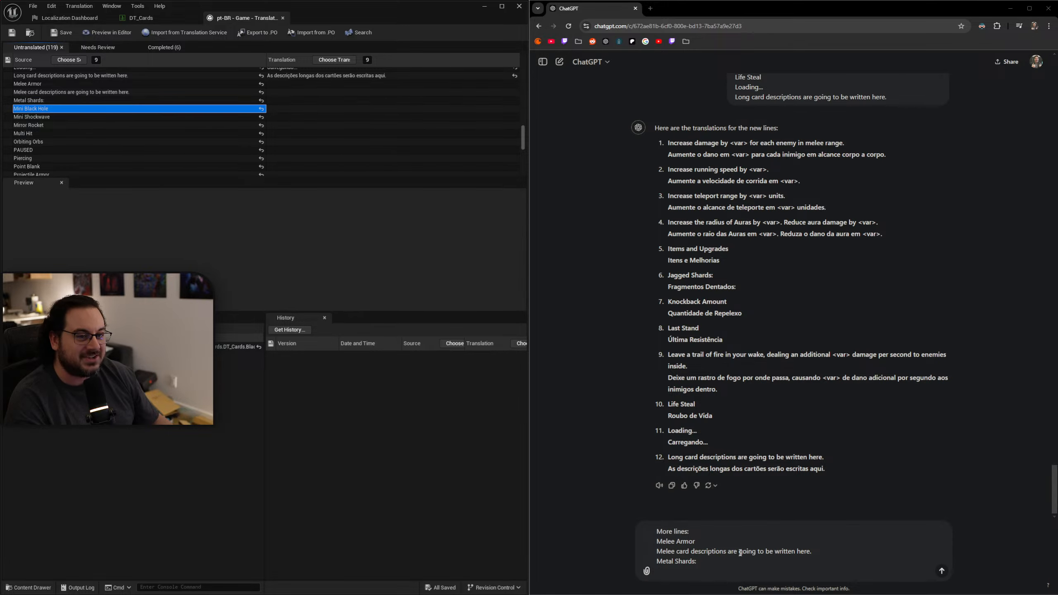
{"action": "left_click", "coordinate": [690, 566]}
{"action": "key", "text": "shift+Return"}
{"action": "type", "text": "Mini Black Hole"}
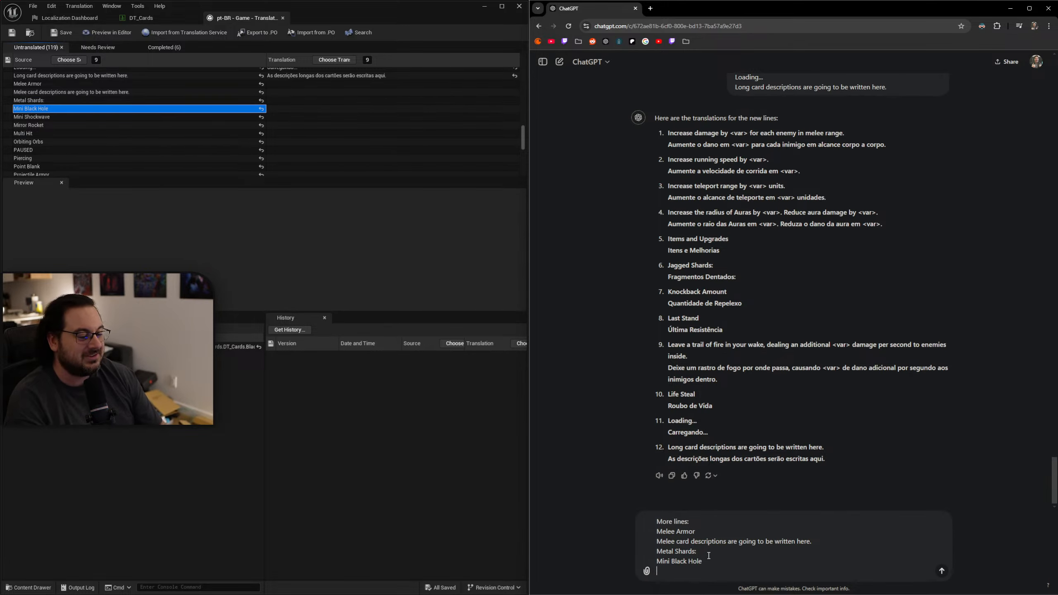
{"action": "left_click", "coordinate": [35, 117]}
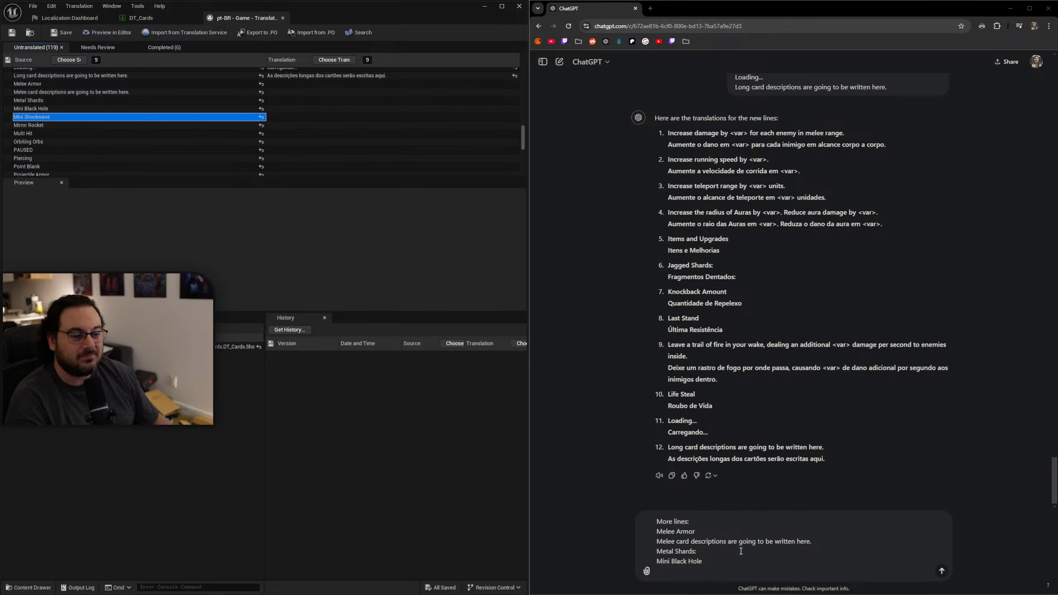
{"action": "type", "text": "Mini Shockwave"}
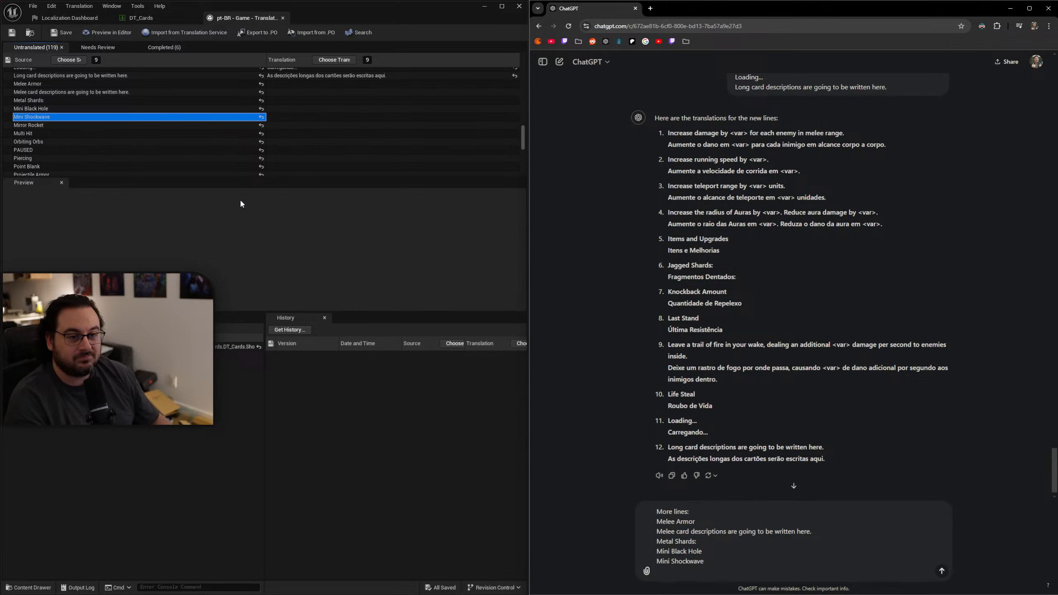
Copy the source text "Mirror Rocket" into the ChatGPT message and start a new line below it.
{"action": "left_click", "coordinate": [64, 125]}
{"action": "key", "text": "ctrl+c"}
{"action": "left_click", "coordinate": [695, 574]}
{"action": "key", "text": "ctrl+v"}
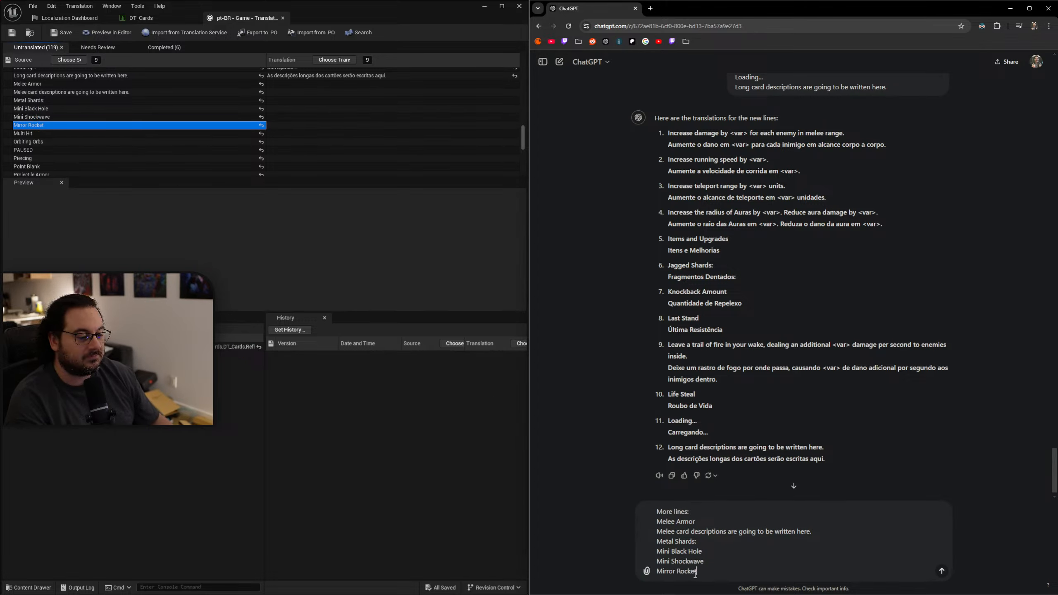
{"action": "key", "text": "shift+Return"}
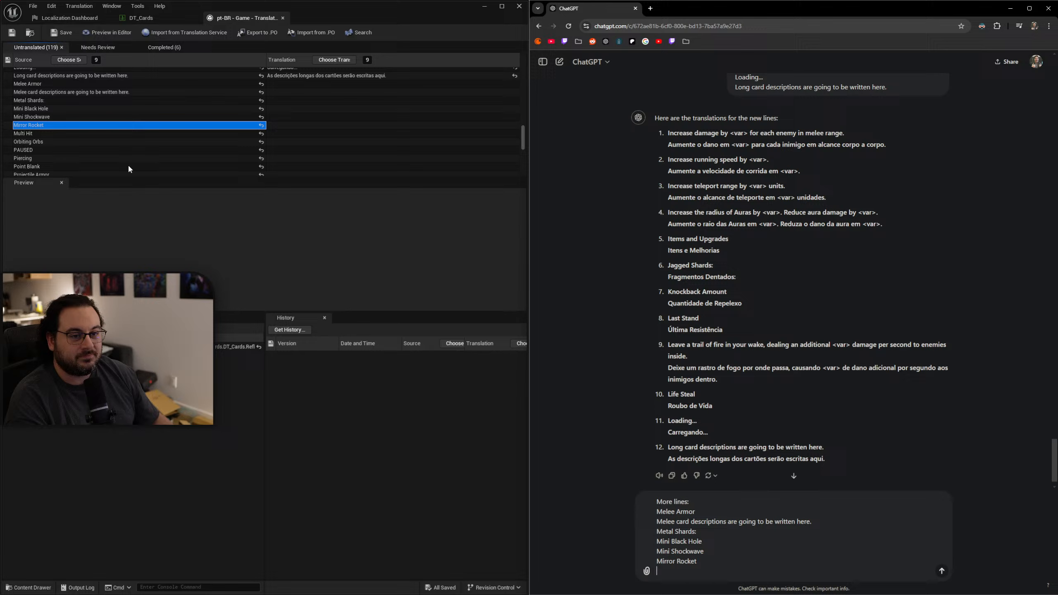
Add the source text "Multi Hit" on its own line below "Mirror Rocket" in the ChatGPT message.
{"action": "left_click", "coordinate": [67, 133]}
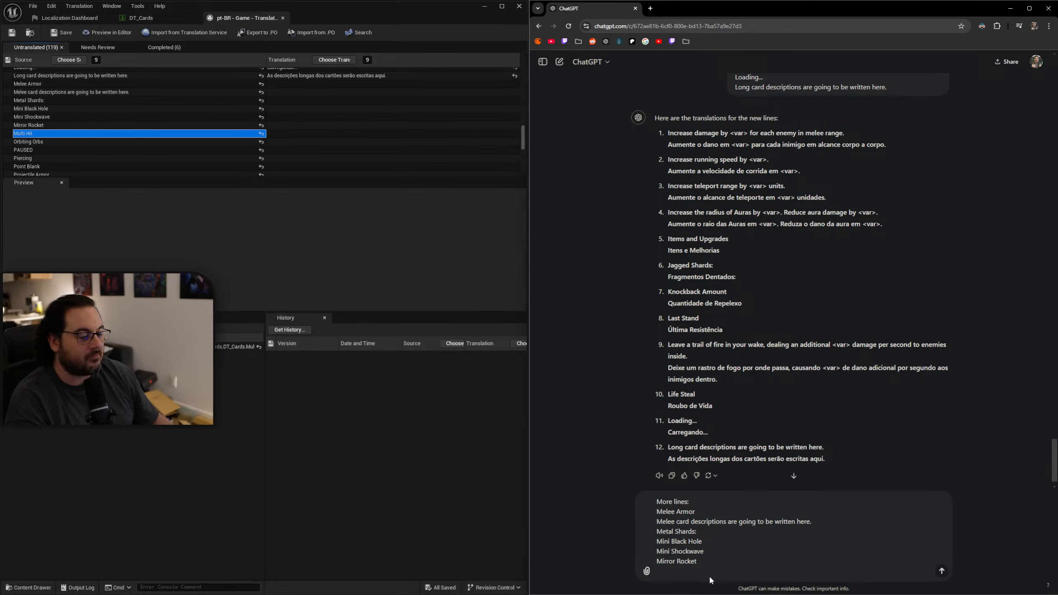
{"action": "left_click", "coordinate": [698, 569]}
{"action": "key", "text": "ctrl+v"}
{"action": "key", "text": "ctrl+z"}
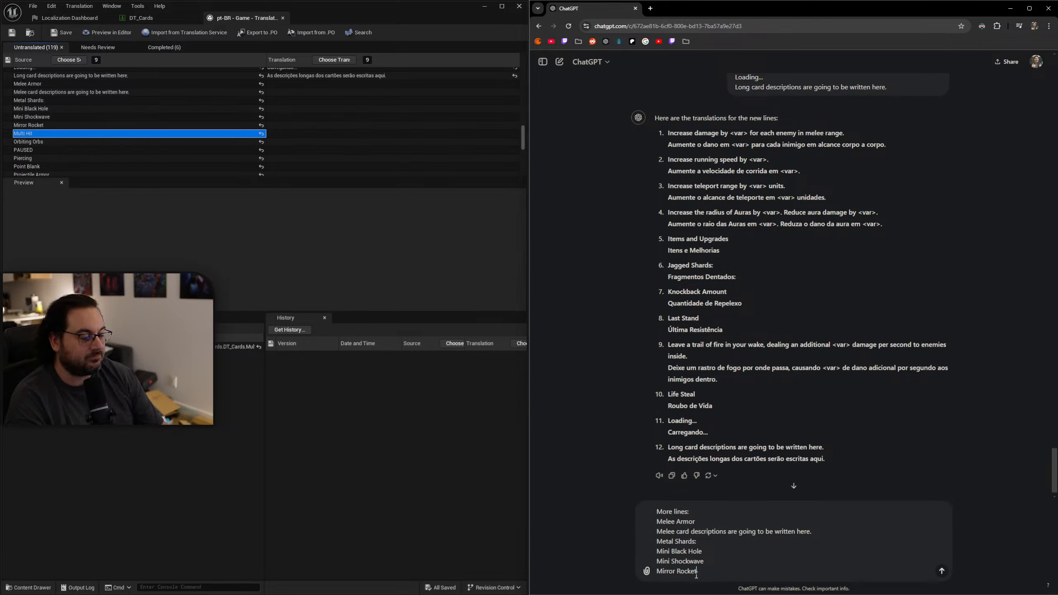
{"action": "key", "text": "shift+Return"}
{"action": "key", "text": "ctrl+v"}
{"action": "key", "text": "shift+Return"}
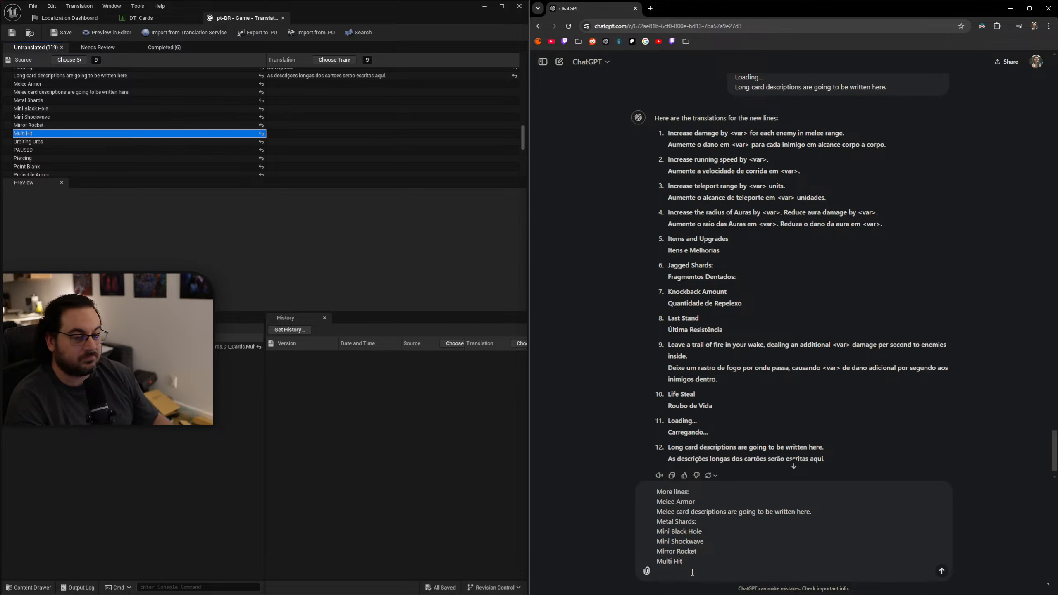
Add the source lines "Orbiting Orbs" and "PAUSED" to the ChatGPT message, each on its own line.
{"action": "left_click", "coordinate": [107, 142]}
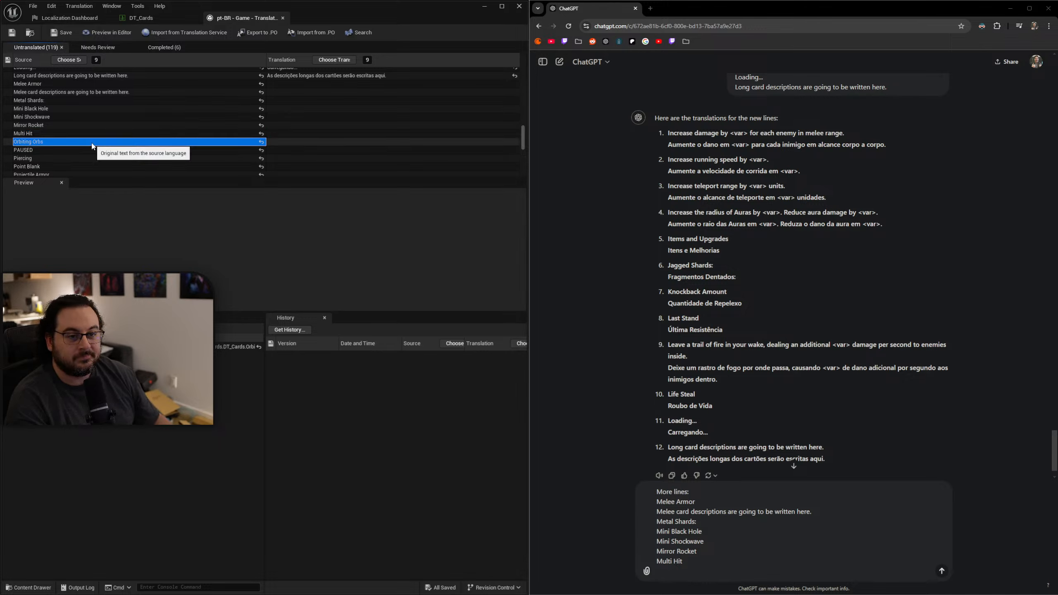
{"action": "left_click", "coordinate": [695, 574]}
{"action": "type", "text": "Orbiting Orbs"}
{"action": "key", "text": "shift+Return"}
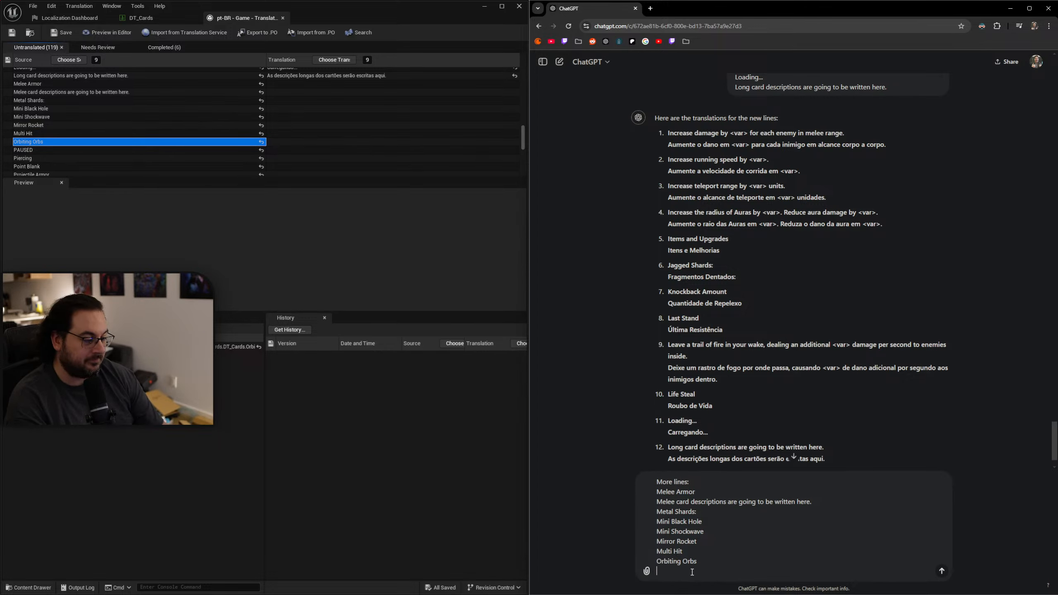
{"action": "left_click", "coordinate": [29, 150]}
{"action": "left_click", "coordinate": [694, 569]}
{"action": "type", "text": "PAUSED"}
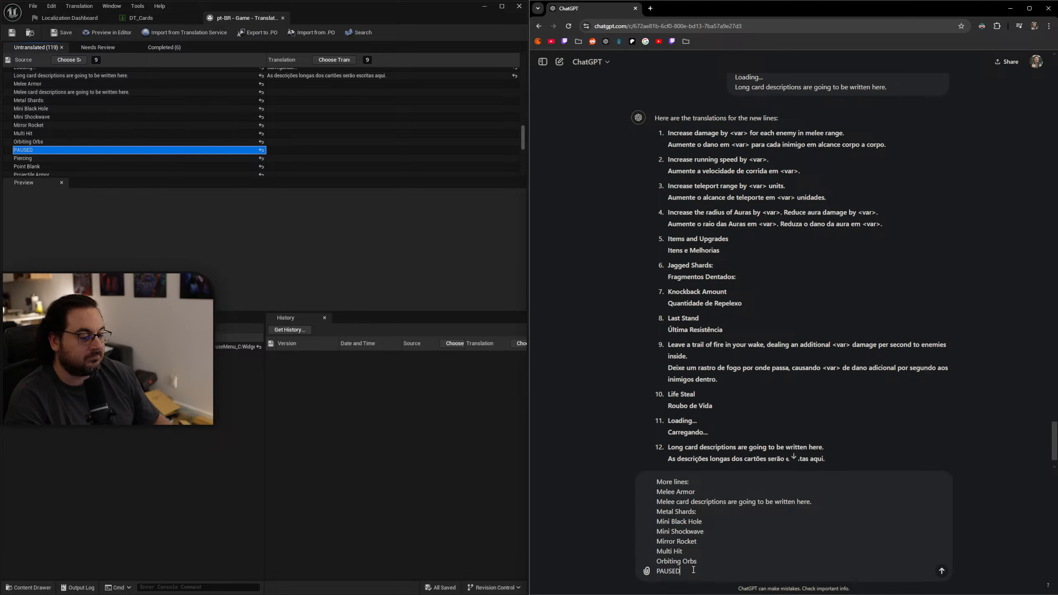
{"action": "key", "text": "shift+Return"}
Add the source lines "Piercing" and "Point Blank" to the ChatGPT message.
{"action": "left_click", "coordinate": [26, 159]}
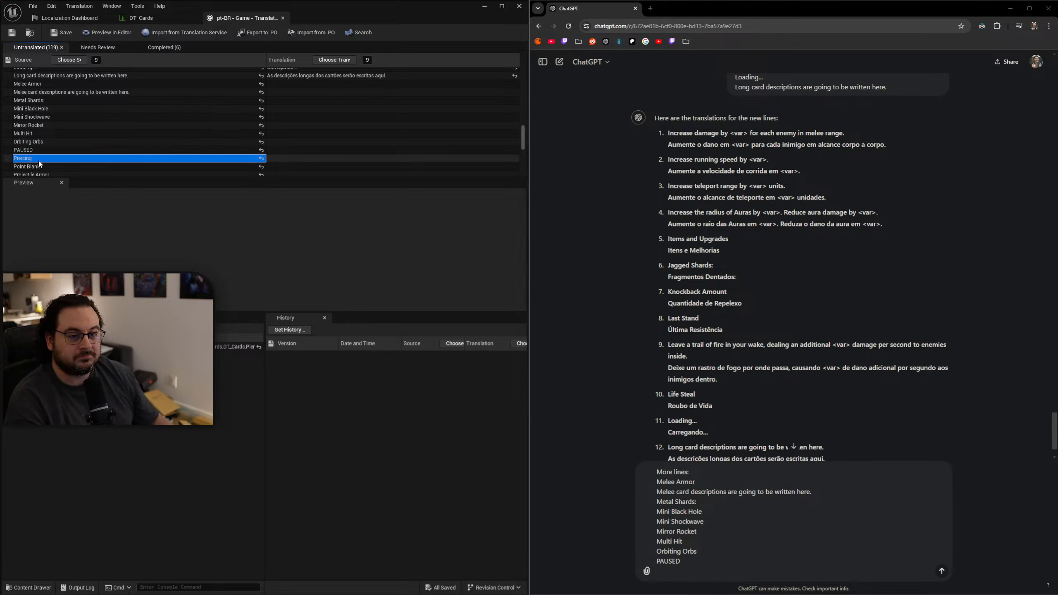
{"action": "left_click", "coordinate": [670, 573]}
{"action": "type", "text": "Piercing"}
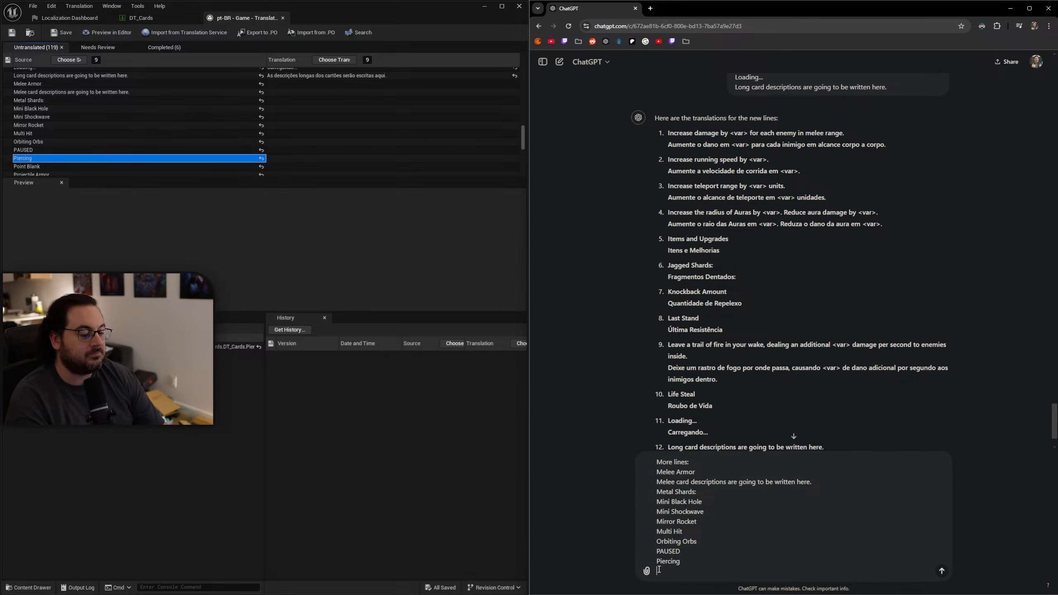
{"action": "left_click", "coordinate": [70, 167]}
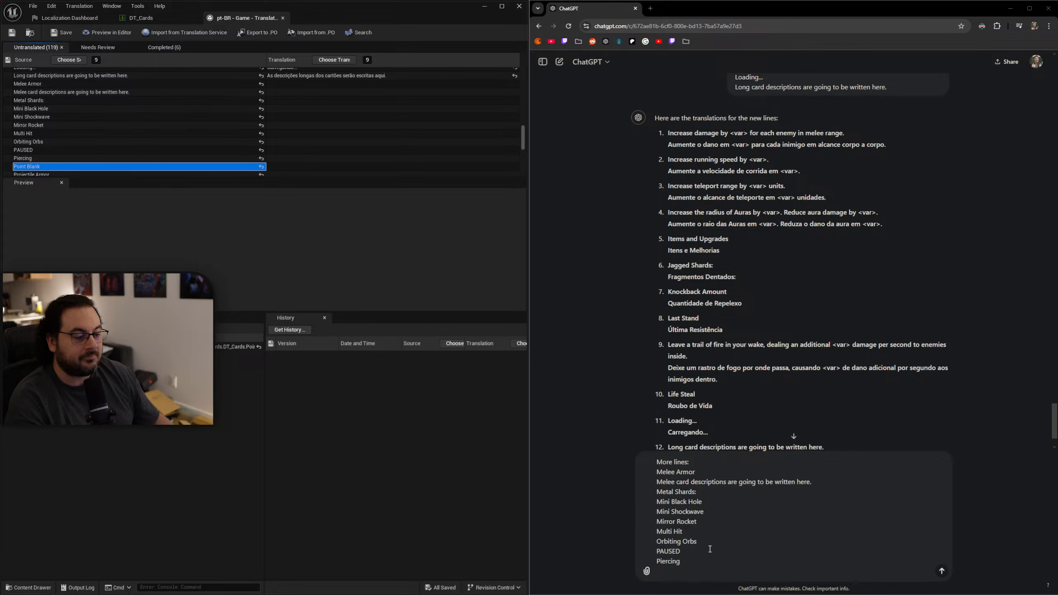
{"action": "type", "text": "Point Blank"}
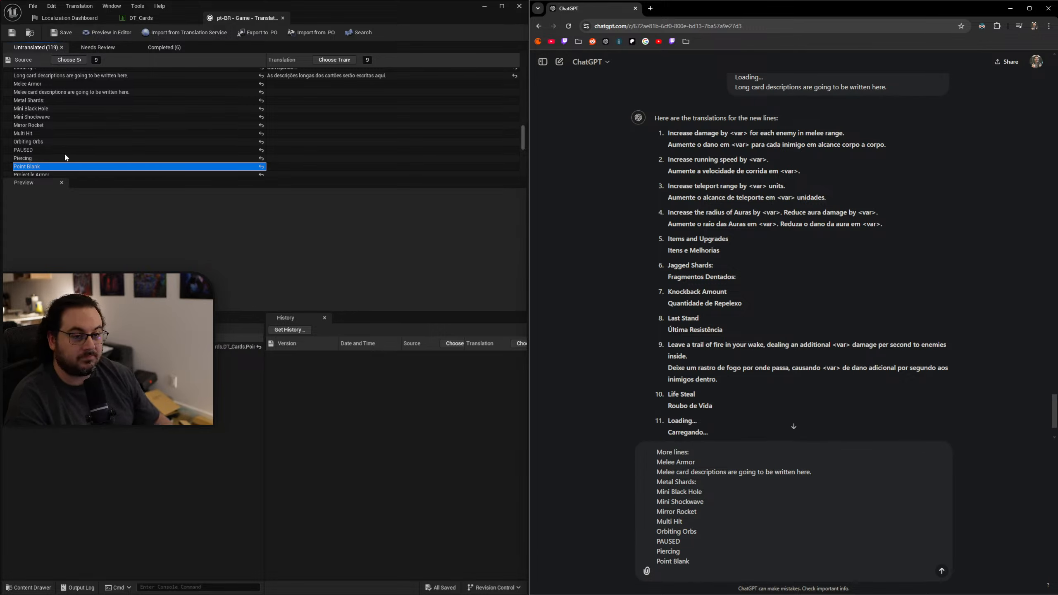
Add "Projectile Armor" as the last source line and send the message to ChatGPT for translation.
{"action": "left_click", "coordinate": [87, 175]}
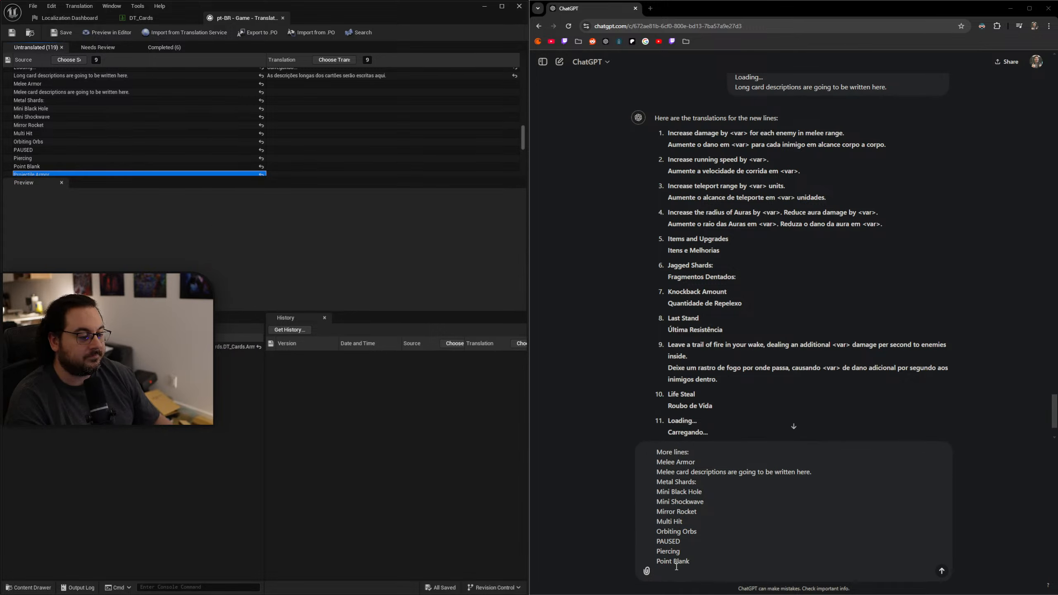
{"action": "type", "text": "Projectile Armor"}
{"action": "key", "text": "Return"}
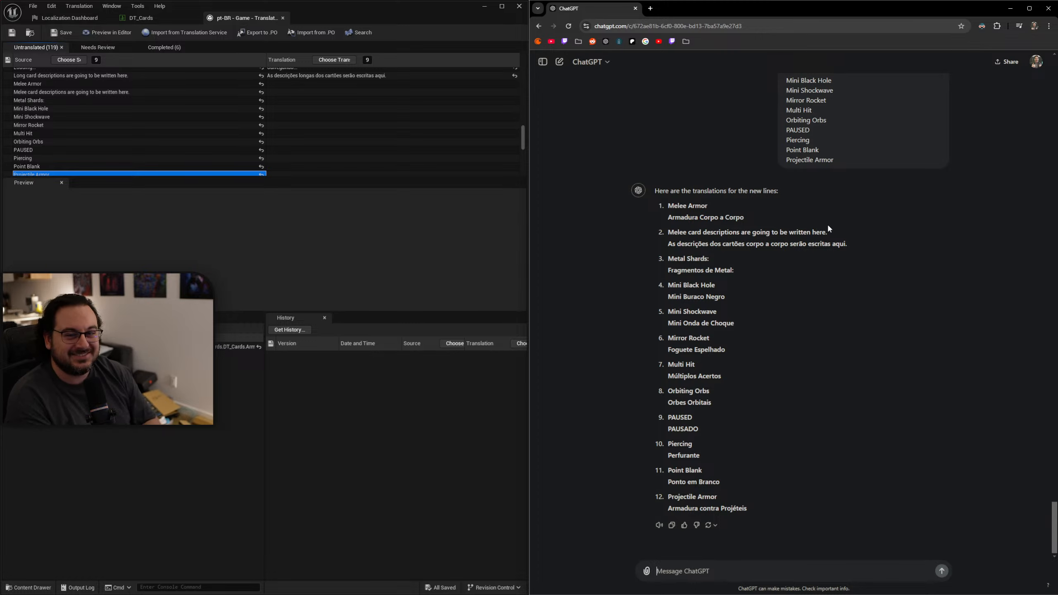
Copy "Armadura Corpo a Corpo" into the translation of "Melee Armor" and "As descrições dos cartões corpo a corpo serão escritas aqui." into the melee card descriptions line.
{"action": "left_click_drag", "start_coordinate": [755, 221], "coordinate": [665, 222]}
{"action": "key", "text": "ctrl+c"}
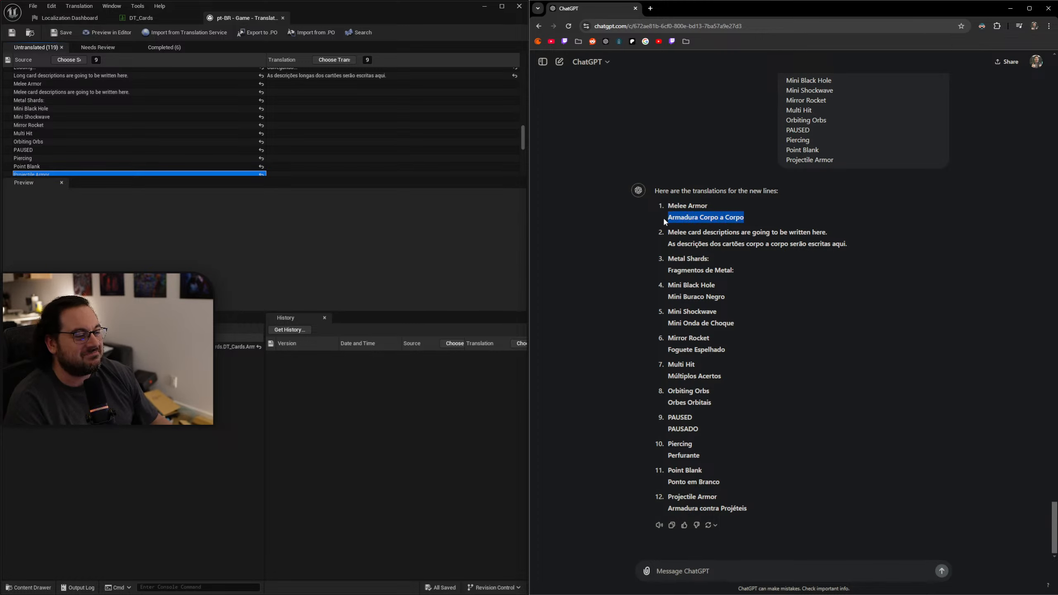
{"action": "left_click", "coordinate": [285, 85]}
{"action": "key", "text": "ctrl+v"}
{"action": "left_click_drag", "start_coordinate": [849, 244], "coordinate": [662, 252]}
{"action": "key", "text": "ctrl+c"}
{"action": "left_click", "coordinate": [296, 92]}
{"action": "key", "text": "ctrl+v"}
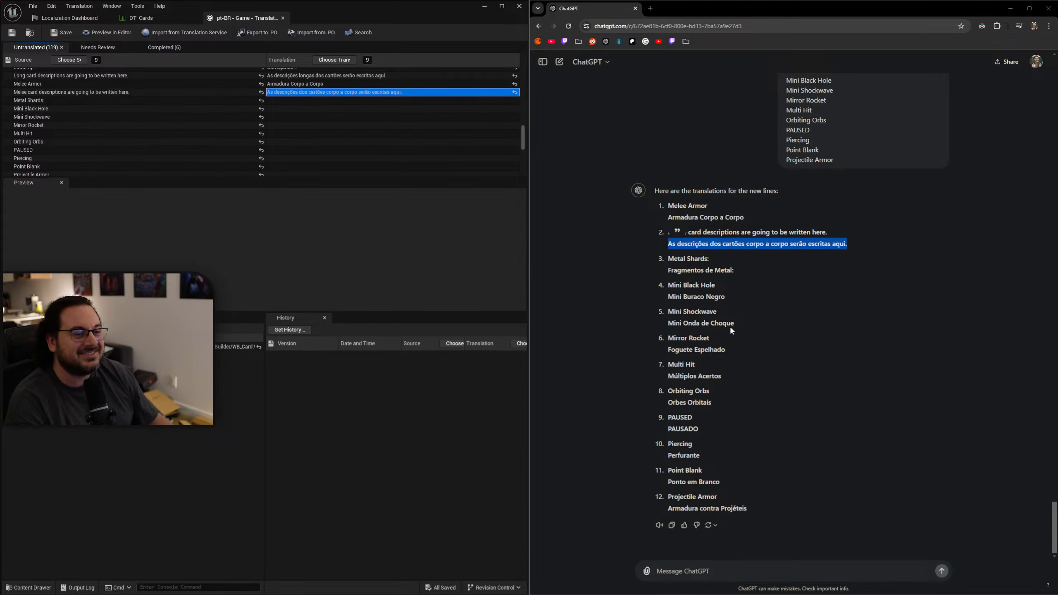
Copy "Fragmentos de Metal:" into the translation of "Metal Shards:" and "Mini Buraco Negro" into that of "Mini Black Hole".
{"action": "left_click_drag", "start_coordinate": [740, 273], "coordinate": [658, 269]}
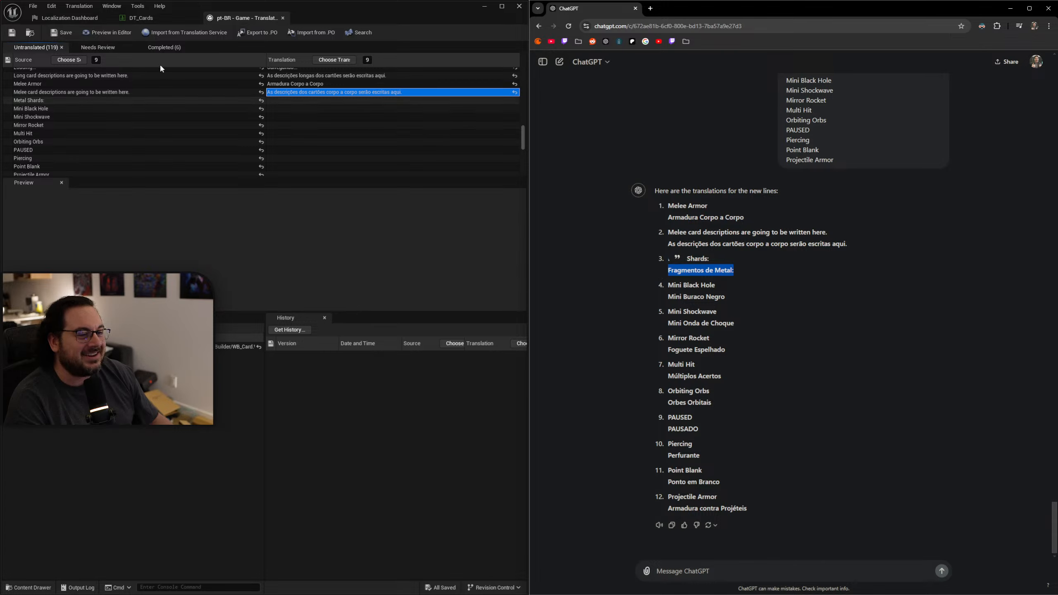
{"action": "key", "text": "ctrl+c"}
{"action": "left_click", "coordinate": [284, 100]}
{"action": "key", "text": "ctrl+v"}
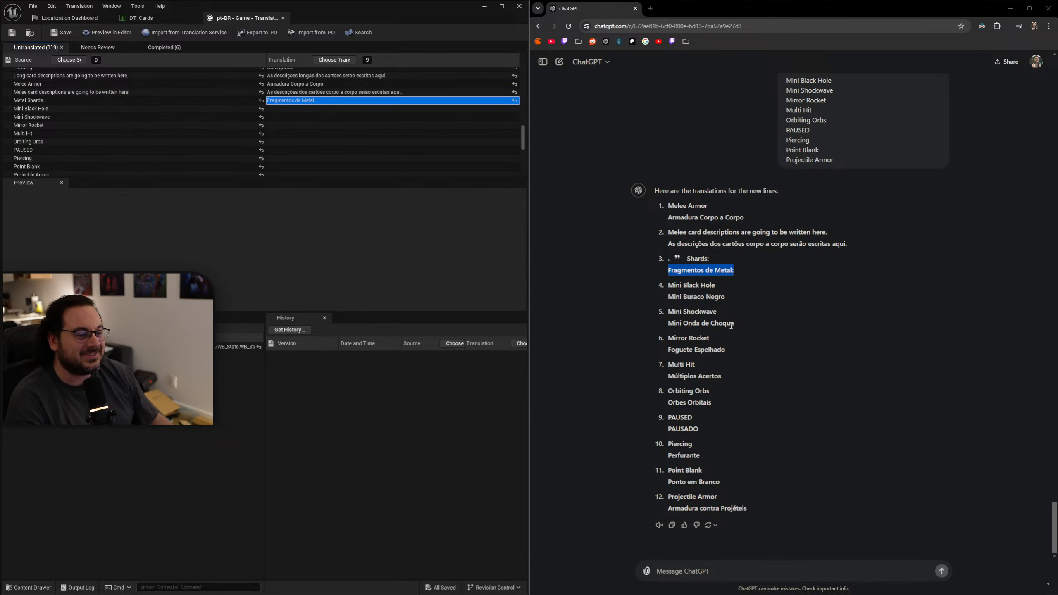
{"action": "left_click_drag", "start_coordinate": [734, 298], "coordinate": [655, 296]}
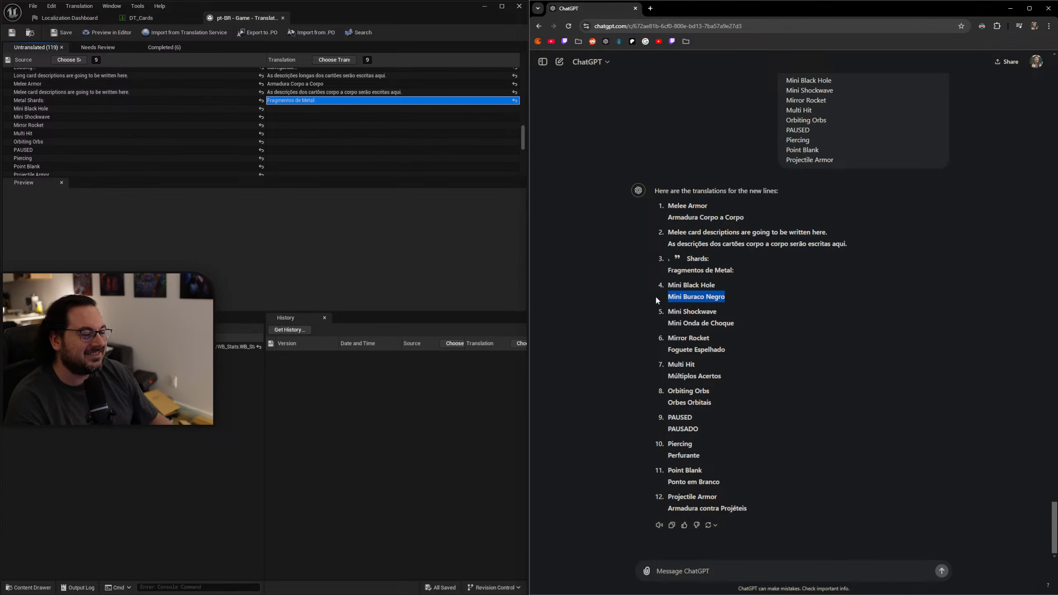
{"action": "left_click", "coordinate": [293, 109]}
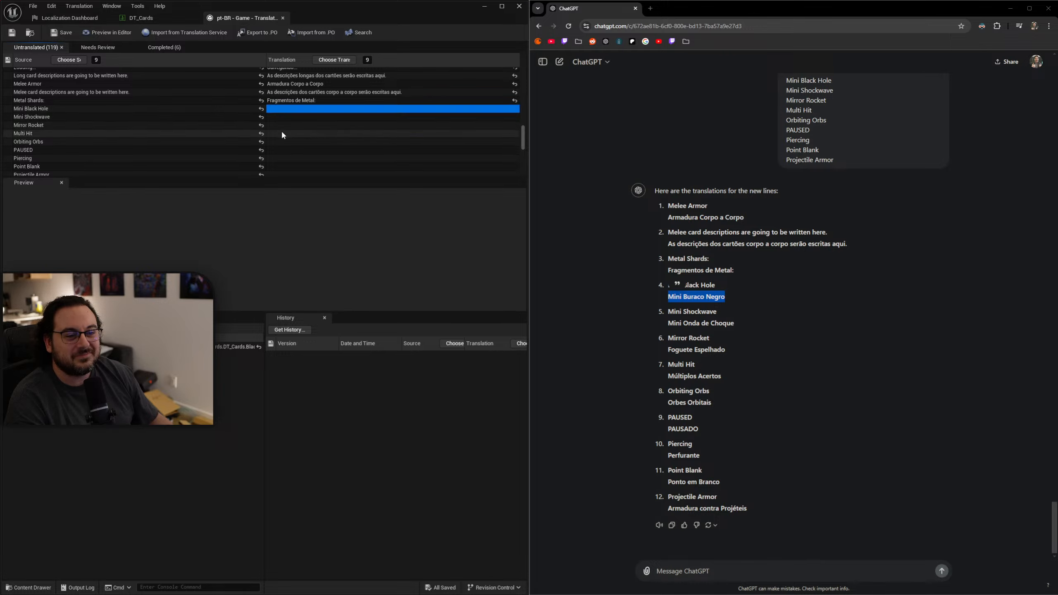
{"action": "left_click", "coordinate": [280, 133]}
{"action": "left_click", "coordinate": [279, 109]}
{"action": "key", "text": "ctrl+v"}
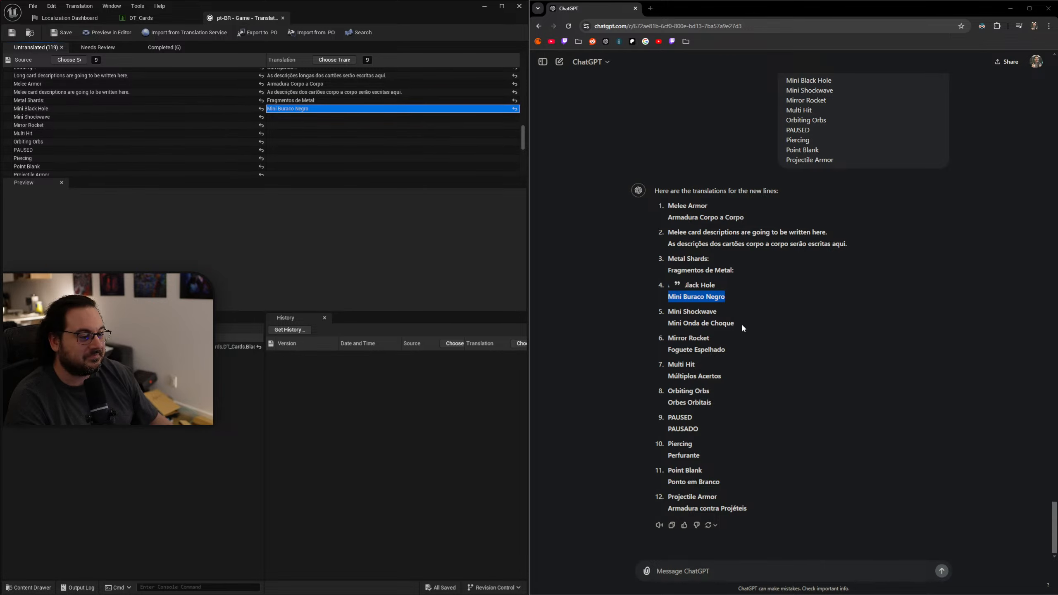
Copy "Mini Onda de Choque" into the translation of "Mini Shockwave" and "Foguete Espelhado" into that of "Mirror Rocket".
{"action": "left_click_drag", "start_coordinate": [736, 324], "coordinate": [664, 327]}
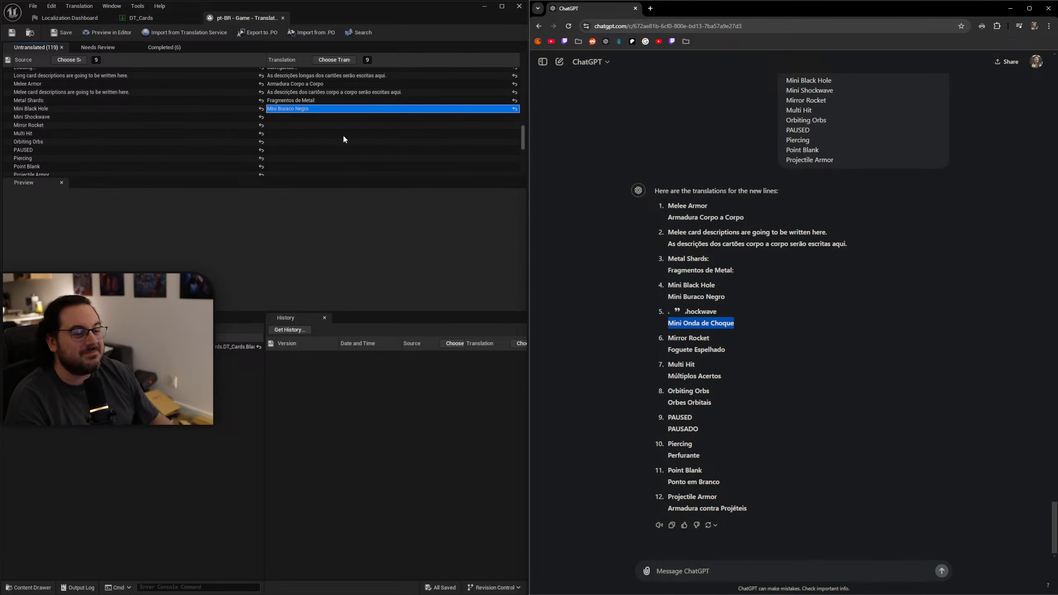
{"action": "left_click", "coordinate": [298, 116]}
{"action": "key", "text": "ctrl+v"}
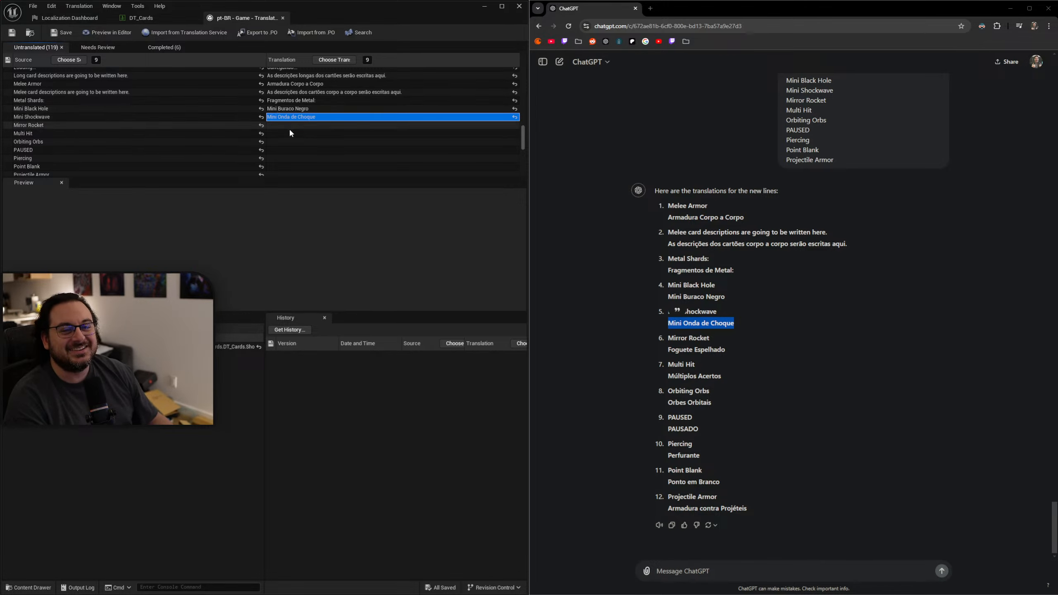
{"action": "left_click_drag", "start_coordinate": [736, 348], "coordinate": [670, 352]}
{"action": "key", "text": "ctrl+c"}
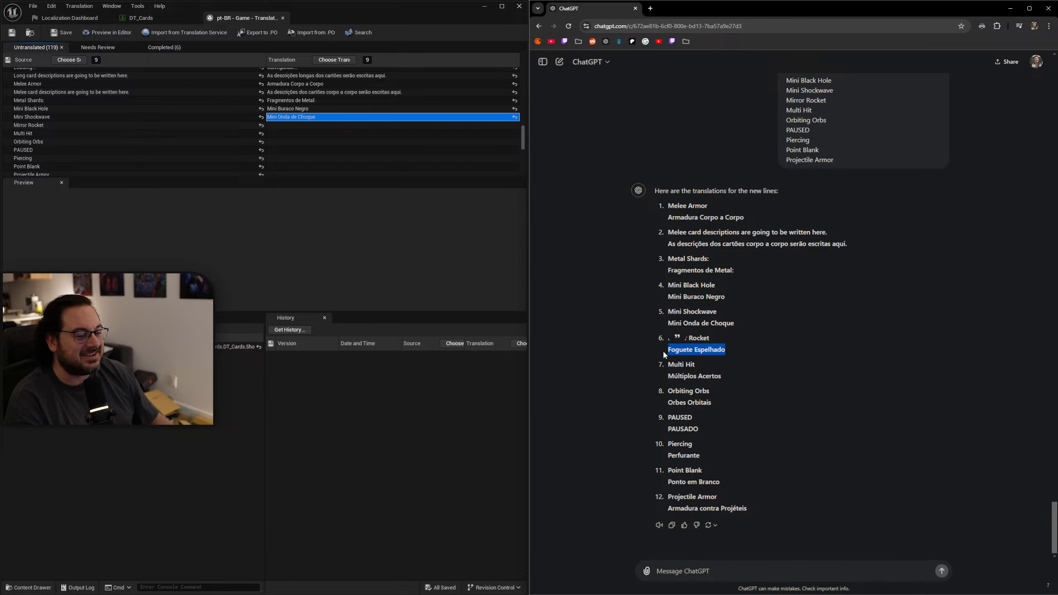
{"action": "left_click", "coordinate": [292, 125]}
{"action": "key", "text": "ctrl+v"}
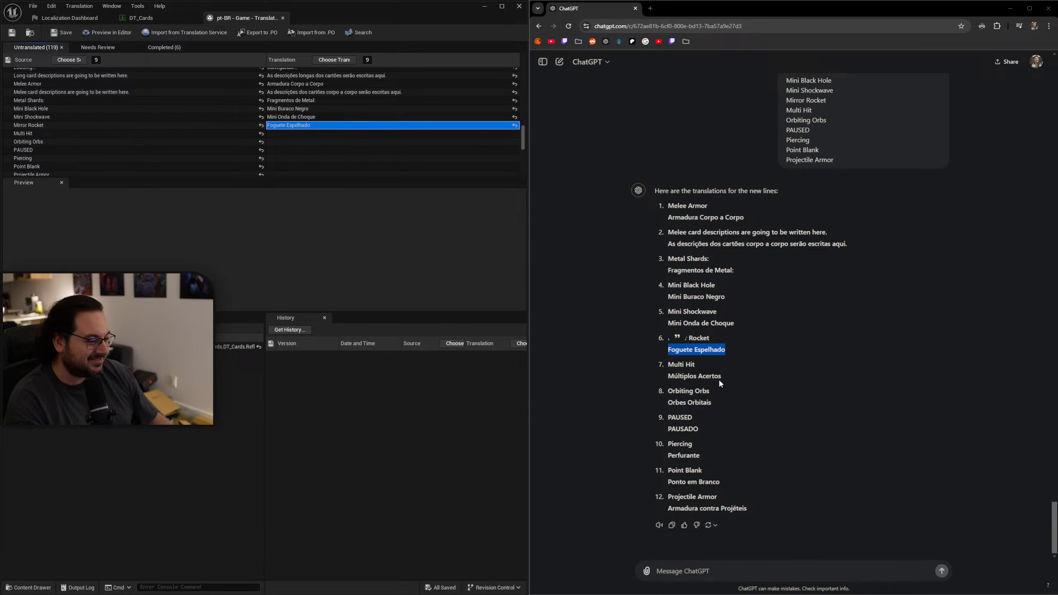
Copy "Múltiplos Acertos" into the translation of "Multi Hit" and "Orbes Orbitais" into that of "Orbiting Orbs".
{"action": "left_click_drag", "start_coordinate": [720, 378], "coordinate": [665, 372]}
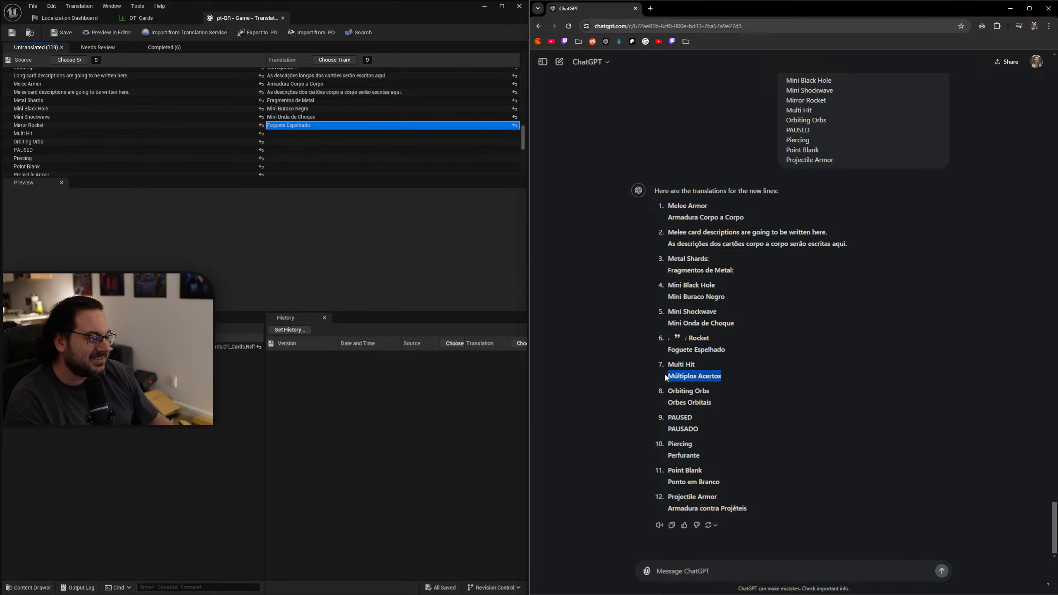
{"action": "key", "text": "ctrl+c"}
{"action": "left_click", "coordinate": [288, 133]}
{"action": "key", "text": "ctrl+v"}
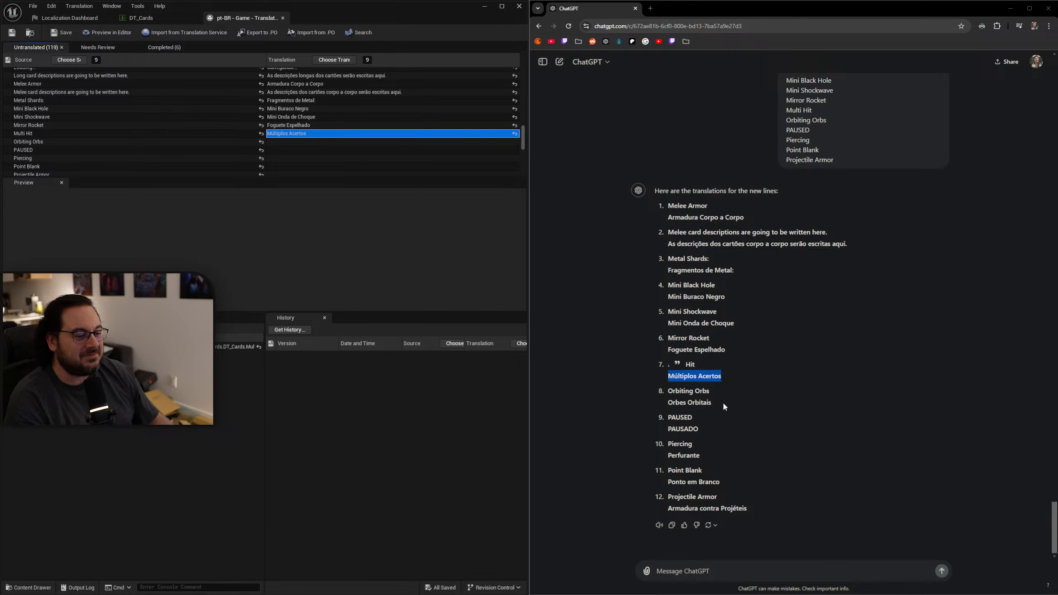
{"action": "left_click_drag", "start_coordinate": [724, 407], "coordinate": [667, 402]}
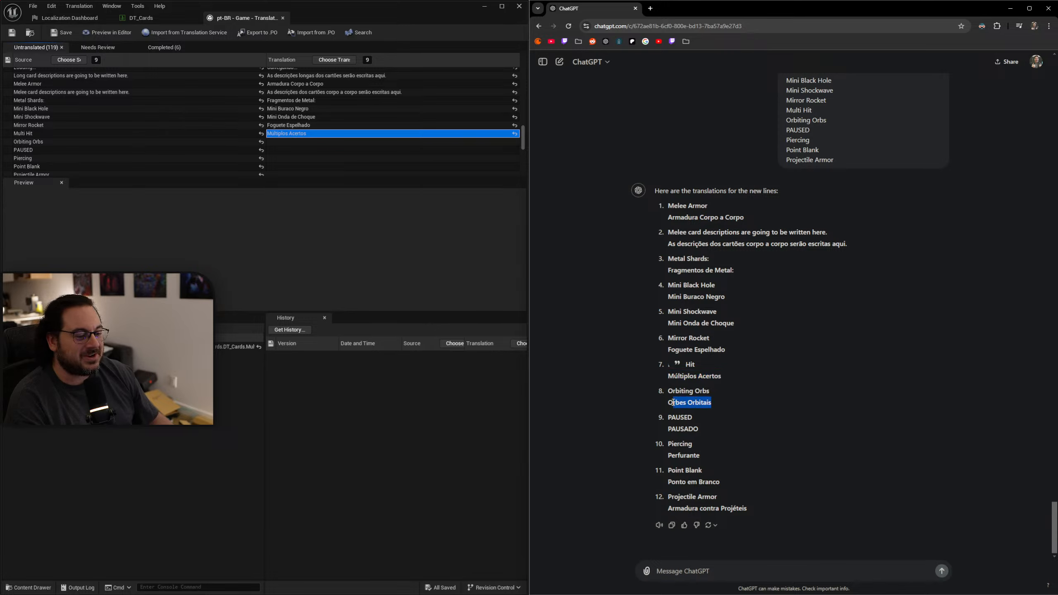
{"action": "key", "text": "ctrl+c"}
{"action": "left_click", "coordinate": [280, 141]}
{"action": "key", "text": "ctrl+v"}
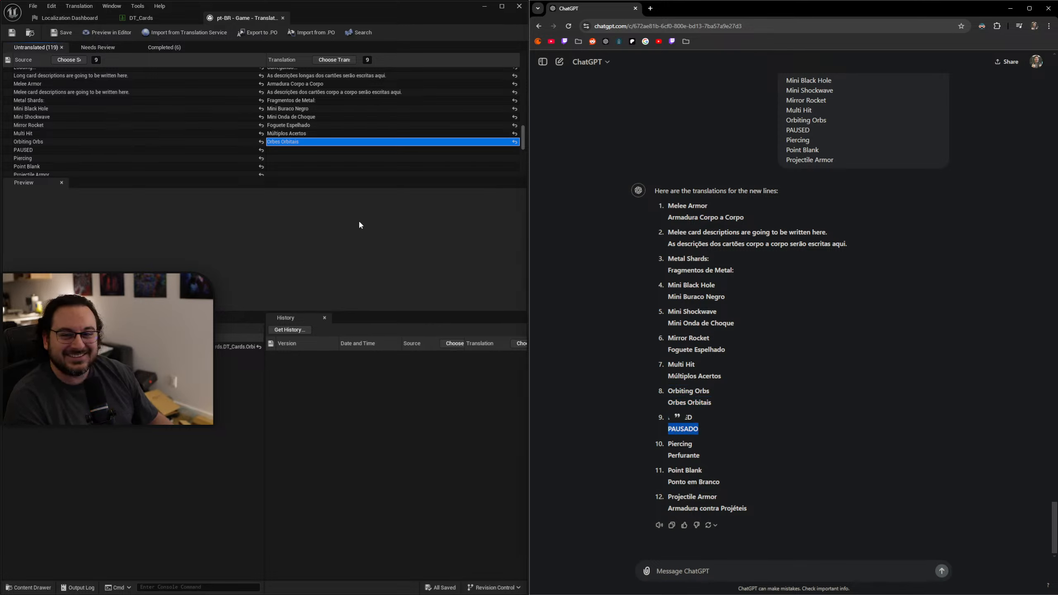
Copy "PAUSADO" into the translation of "PAUSED" and "Perfurante" into that of "Piercing".
{"action": "key", "text": "ctrl+c"}
{"action": "left_click", "coordinate": [284, 151]}
{"action": "key", "text": "ctrl+v"}
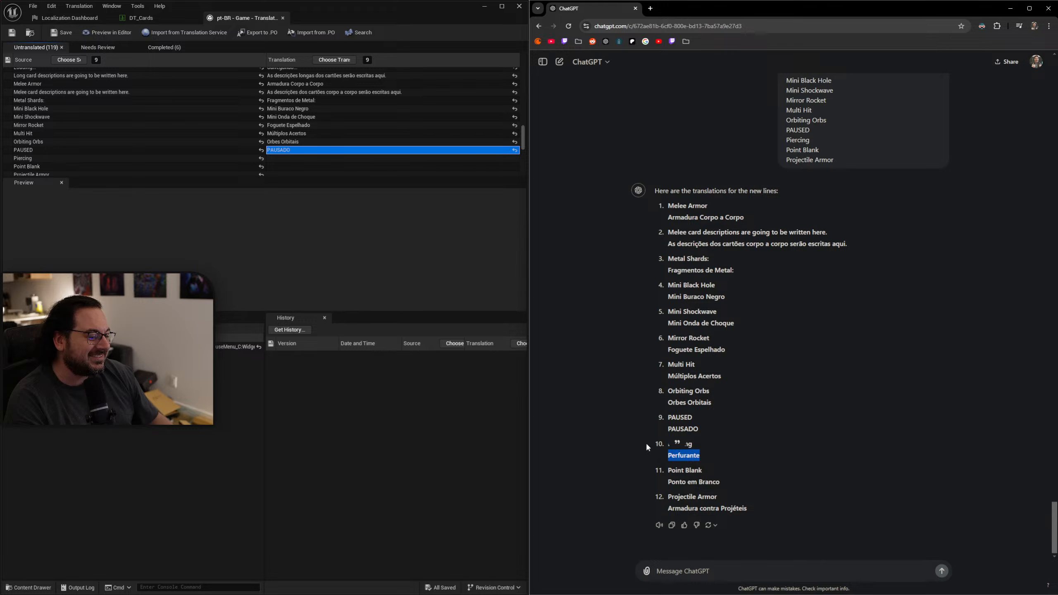
{"action": "key", "text": "ctrl+c"}
{"action": "left_click", "coordinate": [284, 157]}
{"action": "key", "text": "ctrl+v"}
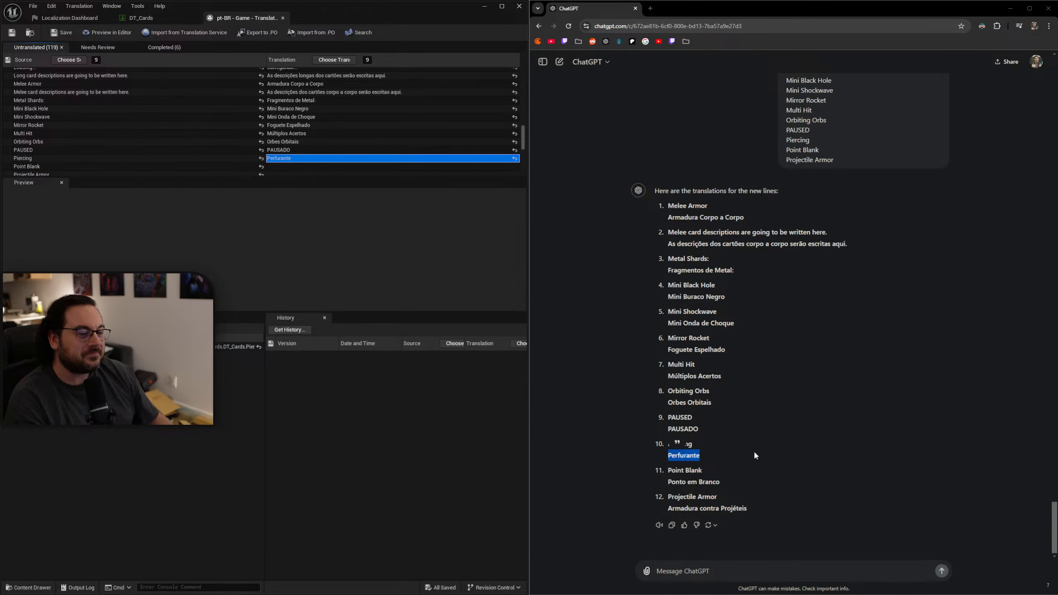
Copy ChatGPT's "Ponto em Branco" for the translation of "Point Blank".
{"action": "left_click_drag", "start_coordinate": [720, 482], "coordinate": [667, 482]}
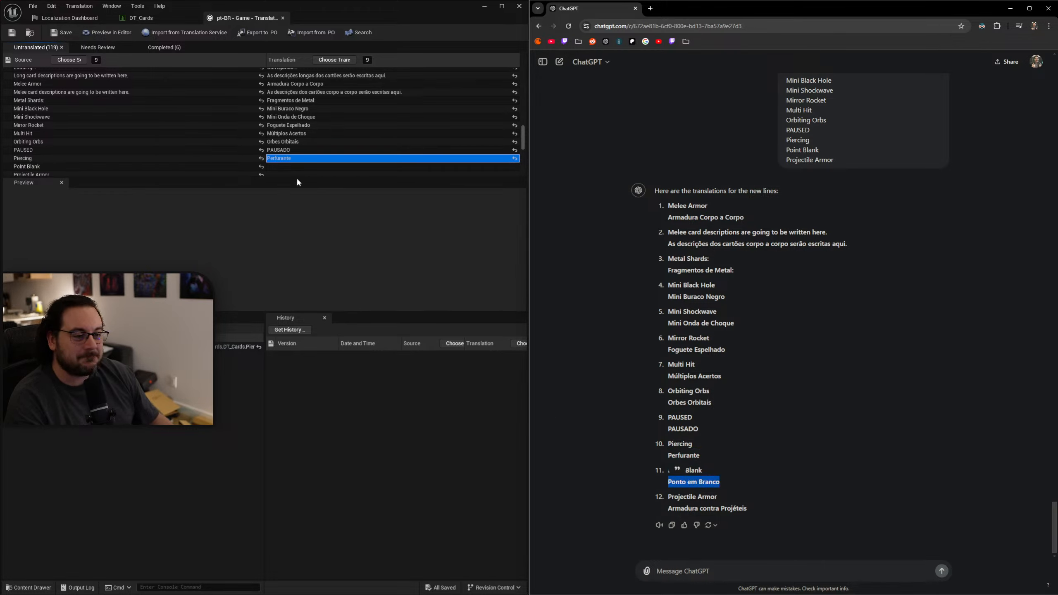
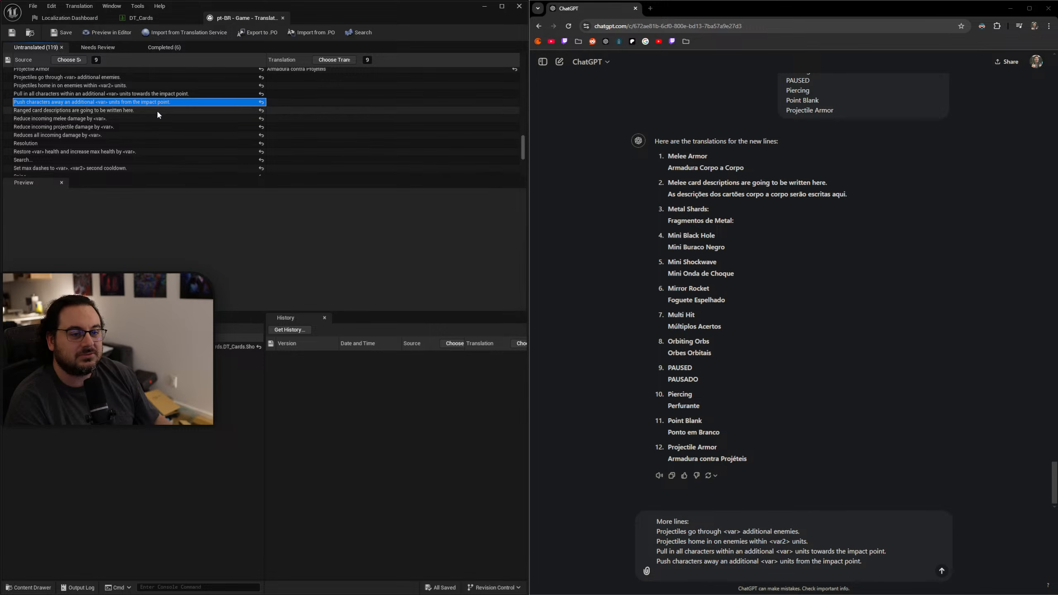
Add the source lines "Ranged card descriptions are going to be written here." and "Reduce incoming melee damage by <var>." to the ChatGPT message.
{"action": "left_click", "coordinate": [160, 111]}
{"action": "key", "text": "shift+Return"}
{"action": "type", "text": "Ranged card descriptions are going to be written here."}
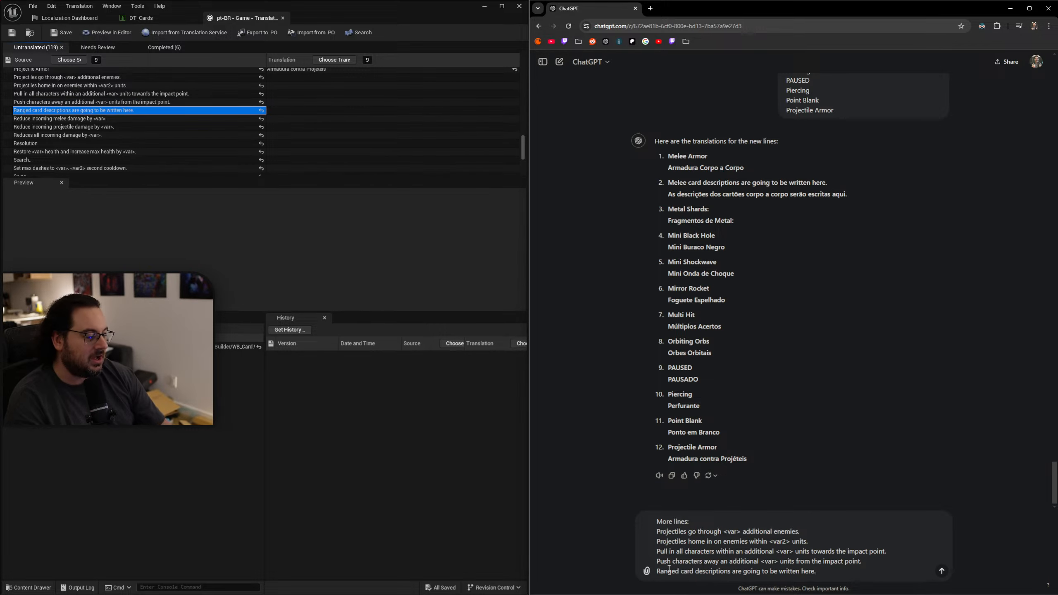
{"action": "left_click", "coordinate": [72, 119]}
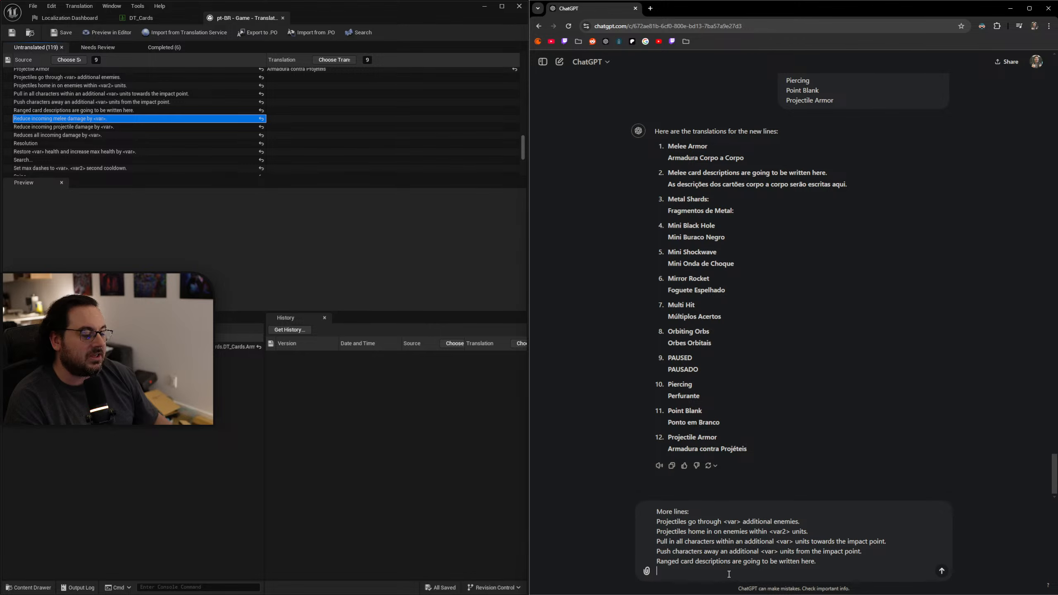
{"action": "type", "text": "Reduce incoming melee damage by <var>."}
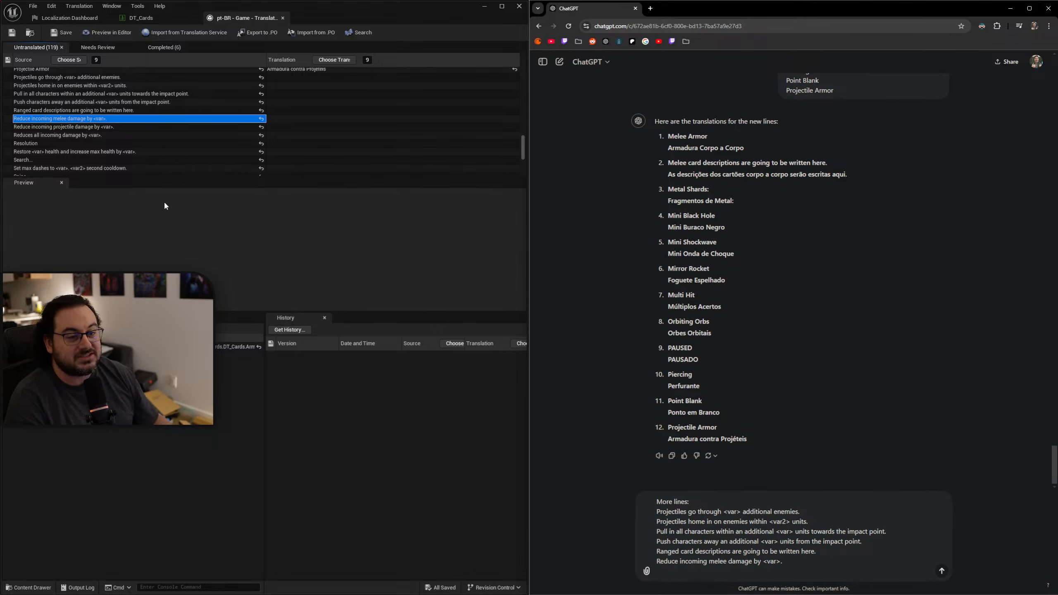
Add the source lines "Reduce incoming projectile damage by <var>." and "Reduces all incoming damage by <var>." to the ChatGPT message.
{"action": "left_click", "coordinate": [143, 127]}
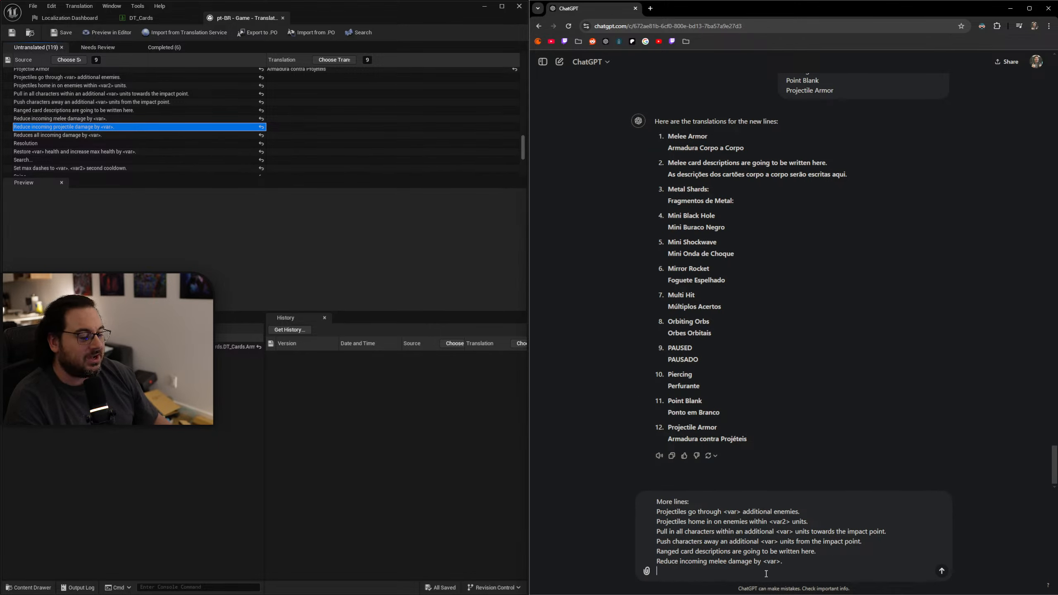
{"action": "type", "text": "Reduce incoming projectile damage by <var>."}
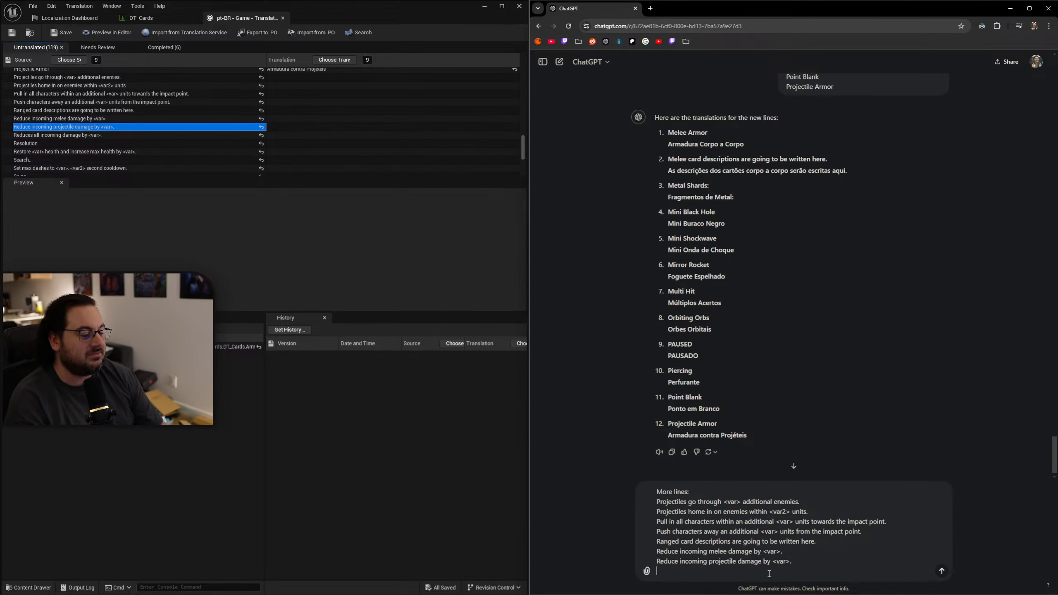
{"action": "left_click", "coordinate": [131, 136]}
{"action": "left_click", "coordinate": [684, 570]}
{"action": "key", "text": "shift+Return"}
{"action": "type", "text": "Reduces all incoming damage by <var>."}
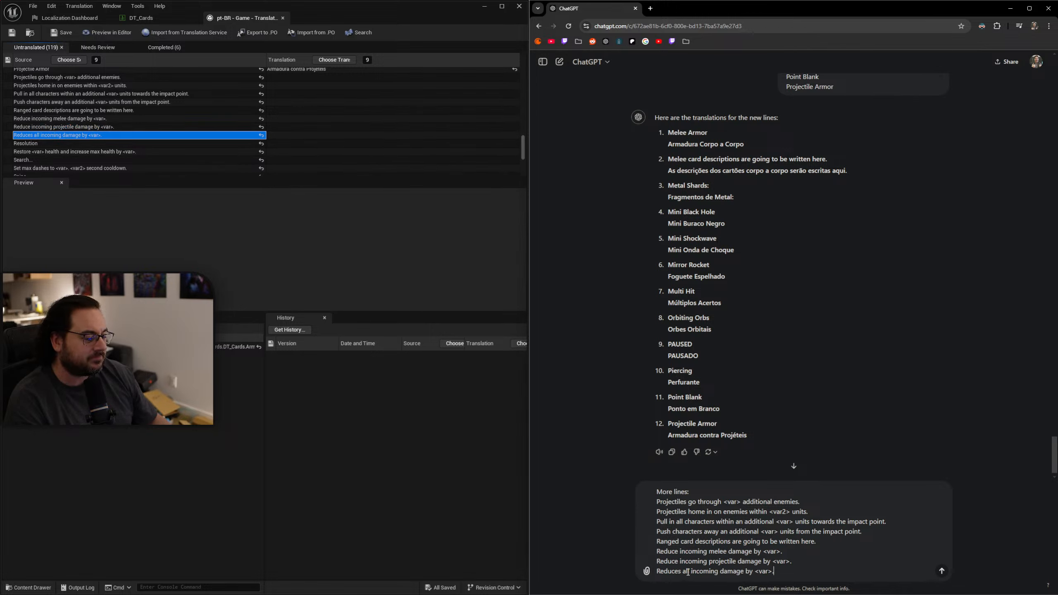
Add the source lines "Resolution" and "Restore <var> health and increase max health by <var>." to the ChatGPT message.
{"action": "left_click", "coordinate": [37, 144]}
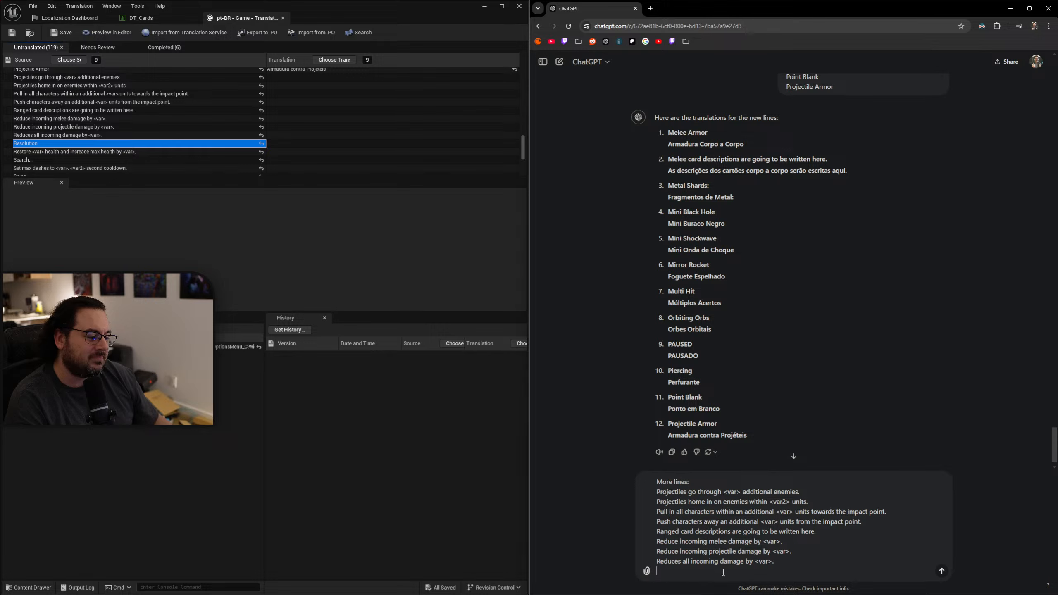
{"action": "type", "text": "Resolution"}
{"action": "key", "text": "shift+Return"}
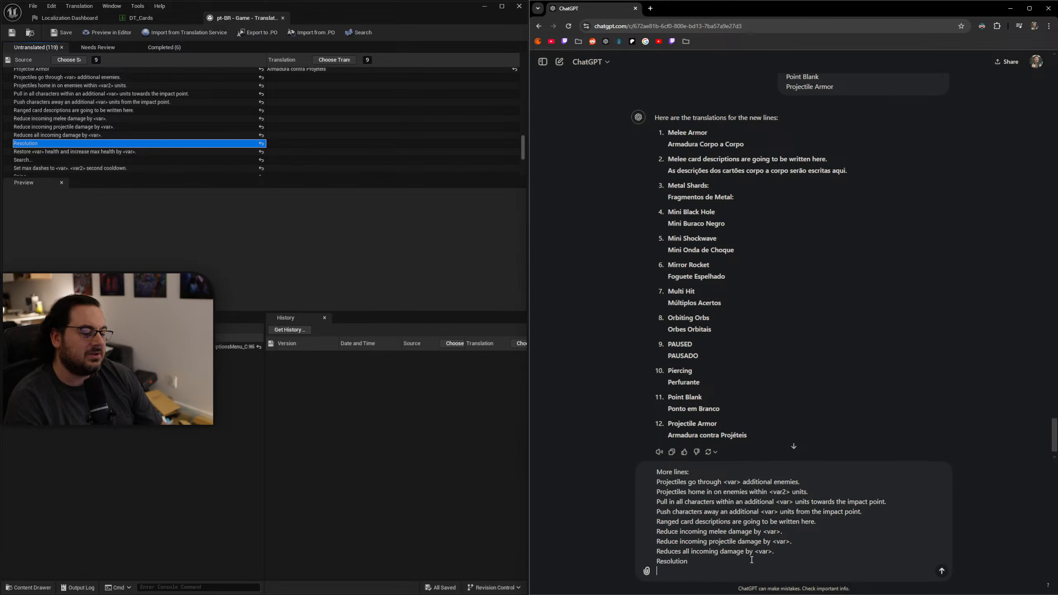
{"action": "left_click", "coordinate": [57, 152]}
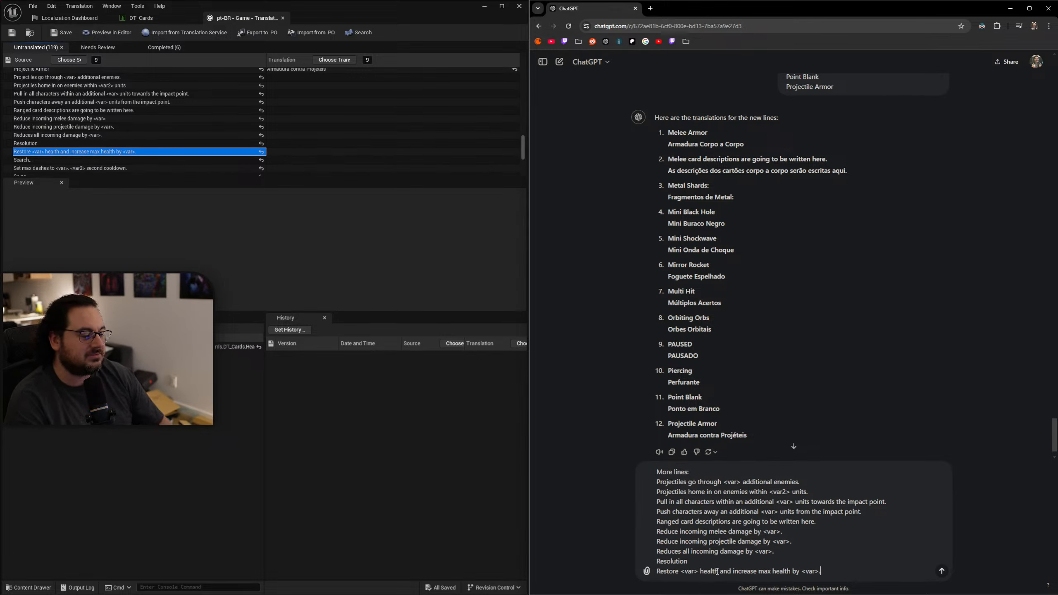
{"action": "type", "text": "Restore <var> health and increase max health by <var>."}
{"action": "key", "text": "shift+Return"}
Add "Search..." and "Set max dashes to <var>. <var2> second cooldown." to the ChatGPT message and send the batch.
{"action": "left_click", "coordinate": [76, 161]}
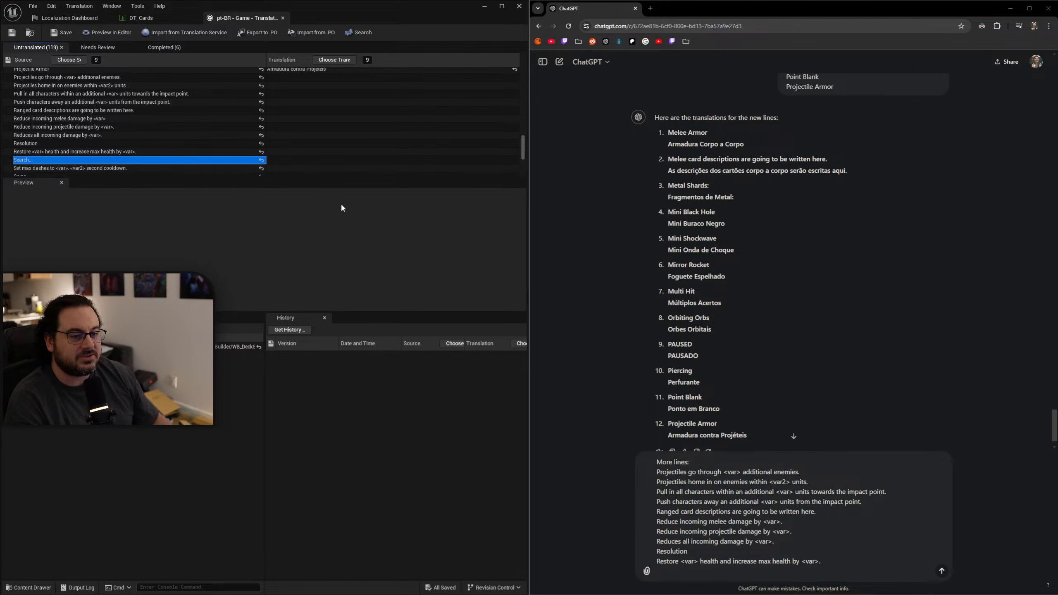
{"action": "type", "text": "Search..."}
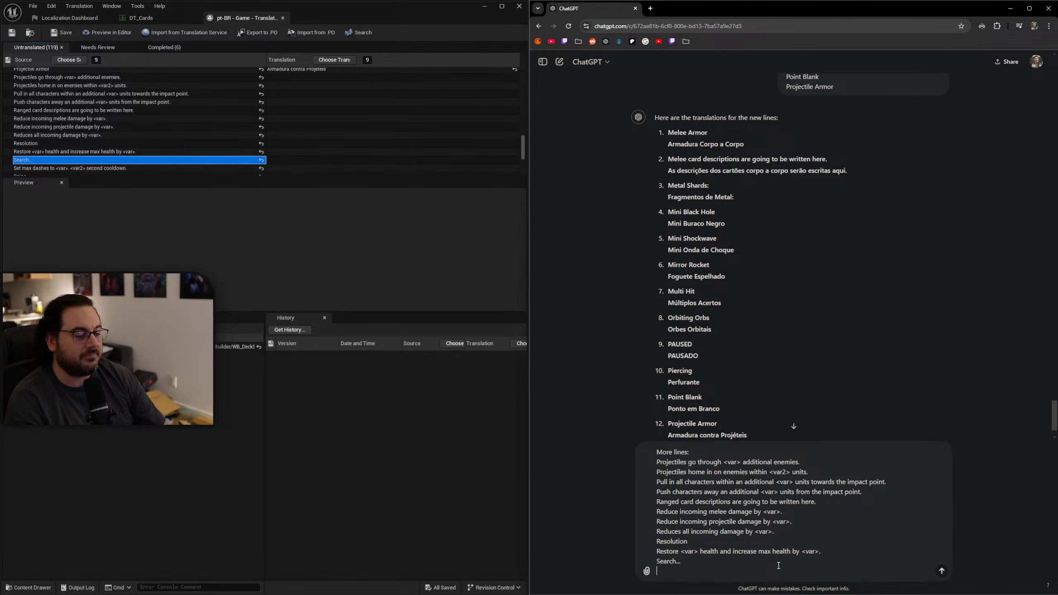
{"action": "left_click", "coordinate": [61, 169]}
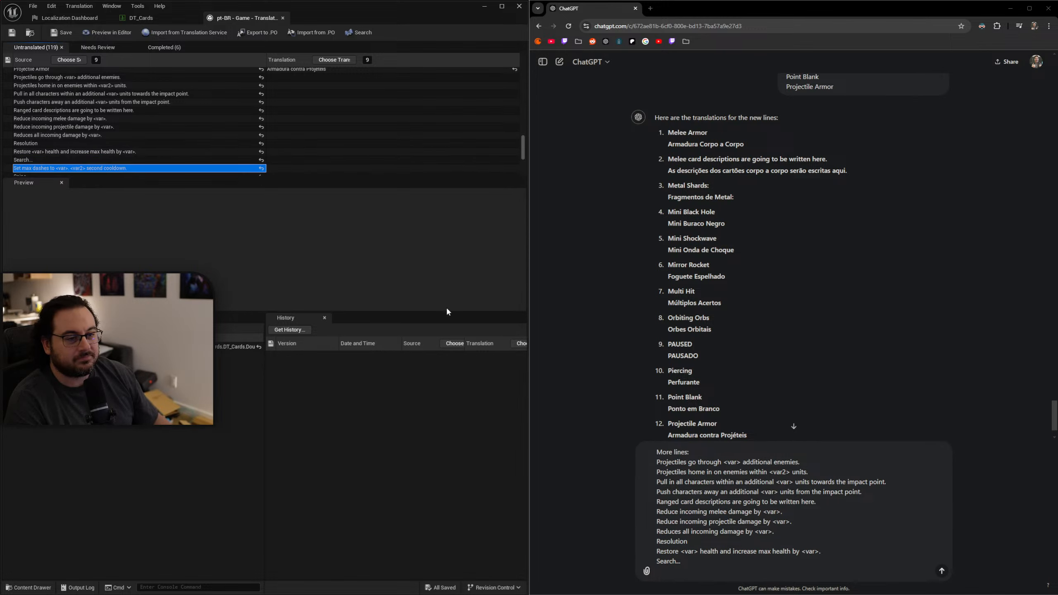
{"action": "left_click", "coordinate": [697, 572]}
{"action": "type", "text": "Set max dashes to <var>. <var2> second cooldown."}
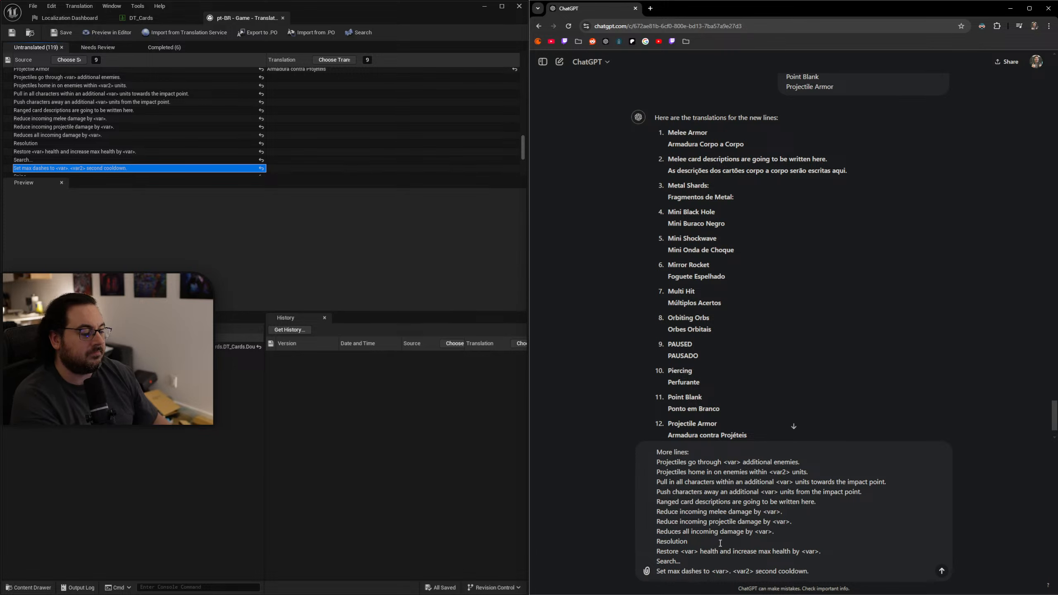
{"action": "key", "text": "Return"}
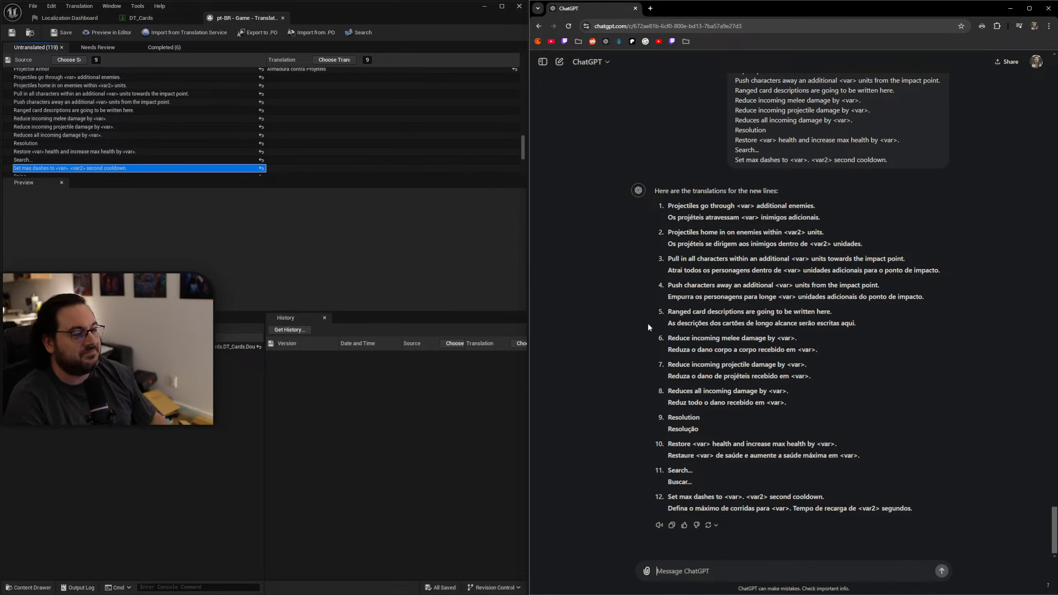
Copy ChatGPT's translations of "Projectiles go through <var> additional enemies." and "Projectiles home in on enemies within <var2> units." into their matching translation entries.
{"action": "left_click_drag", "start_coordinate": [820, 217], "coordinate": [670, 221]}
{"action": "key", "text": "ctrl+c"}
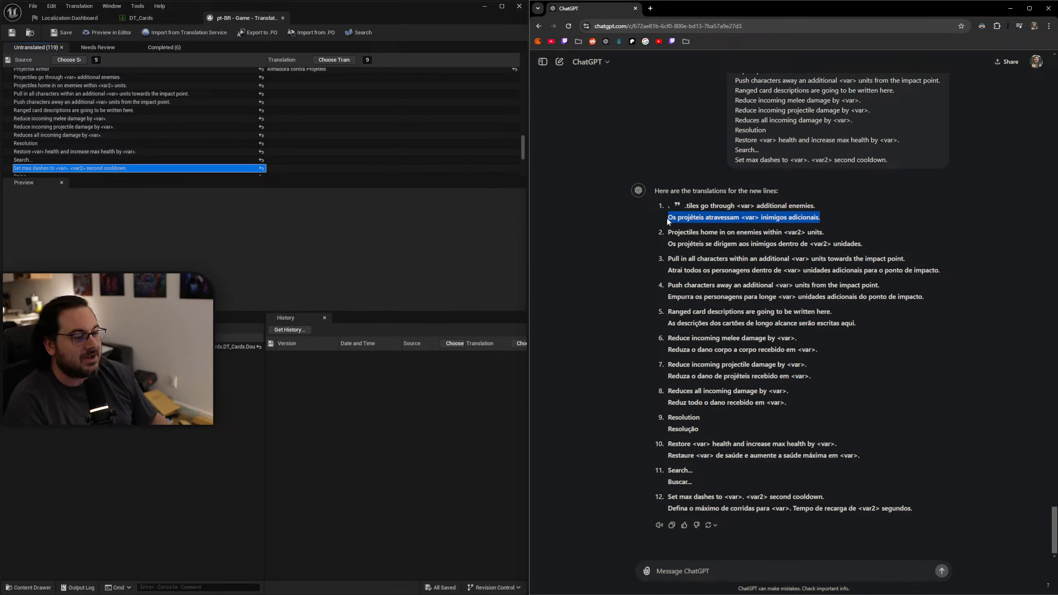
{"action": "left_click", "coordinate": [300, 79]}
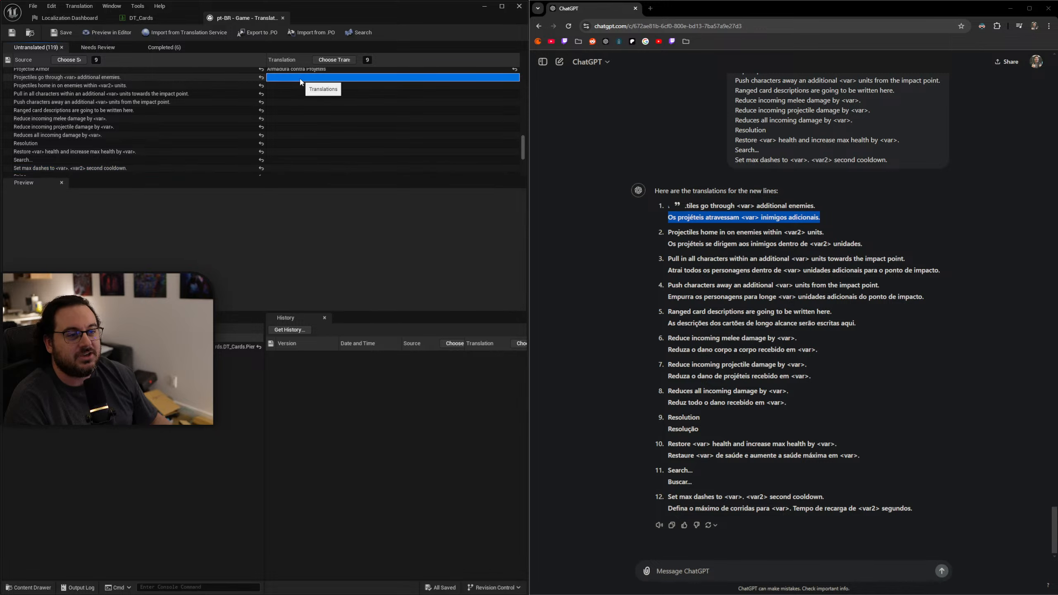
{"action": "key", "text": "ctrl+v"}
{"action": "left_click_drag", "start_coordinate": [862, 244], "coordinate": [658, 244]}
{"action": "key", "text": "ctrl+c"}
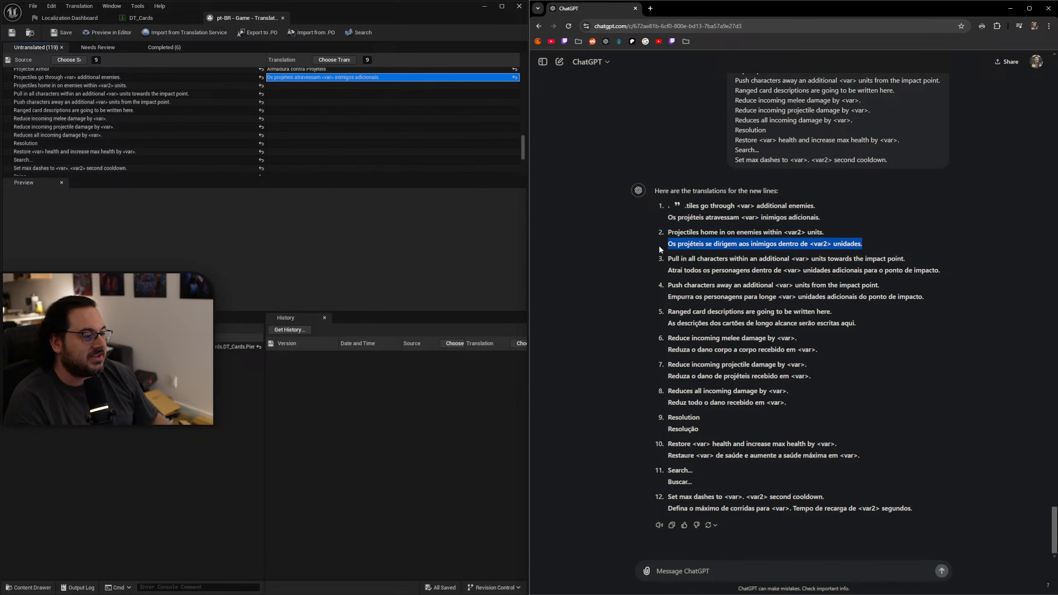
{"action": "left_click", "coordinate": [290, 85]}
{"action": "key", "text": "ctrl+v"}
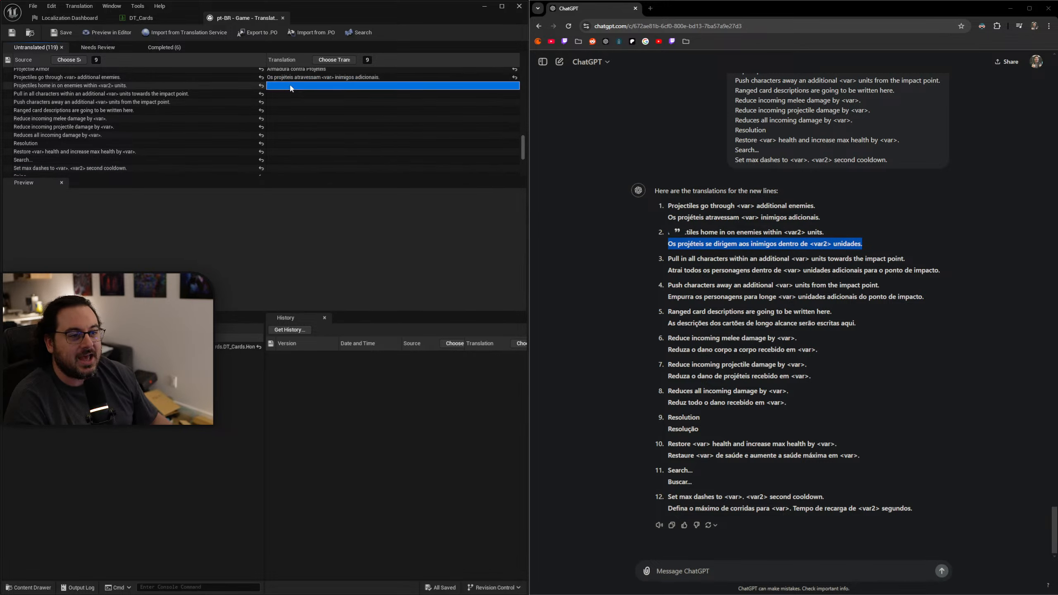
Copy ChatGPT's translations of the "Pull in all characters" and "Push characters away" lines into their matching translation entries.
{"action": "left_click_drag", "start_coordinate": [943, 271], "coordinate": [670, 271]}
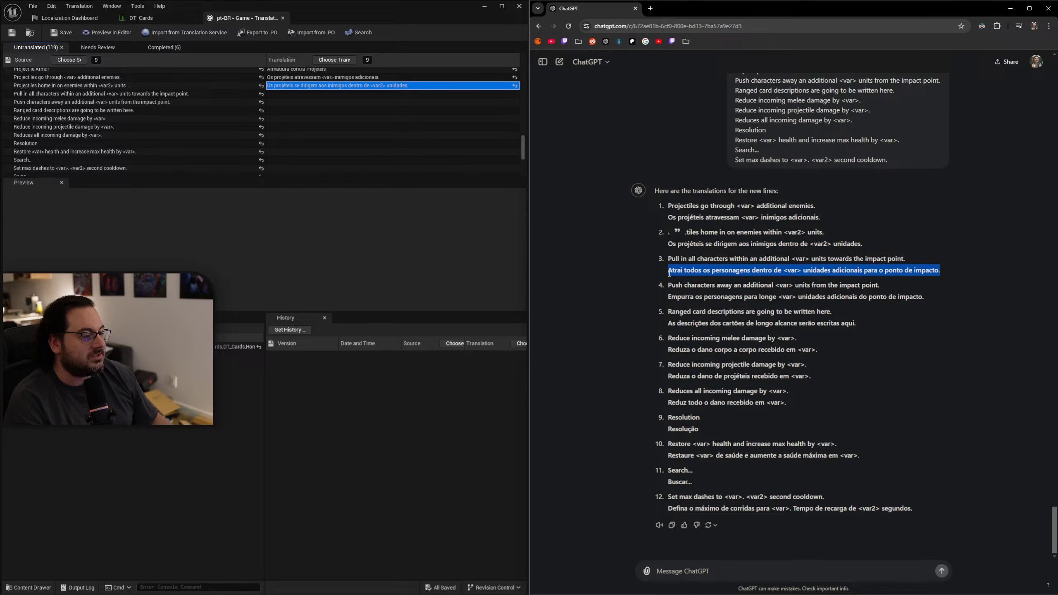
{"action": "key", "text": "ctrl+c"}
{"action": "left_click", "coordinate": [389, 94]}
{"action": "key", "text": "ctrl+v"}
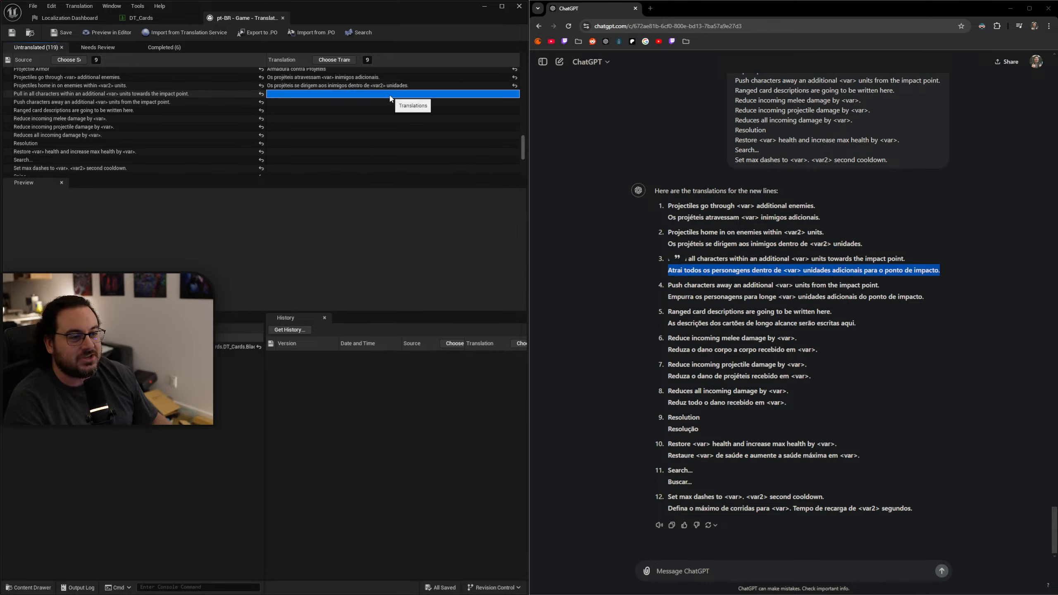
{"action": "left_click_drag", "start_coordinate": [933, 302], "coordinate": [638, 303]}
{"action": "key", "text": "ctrl+c"}
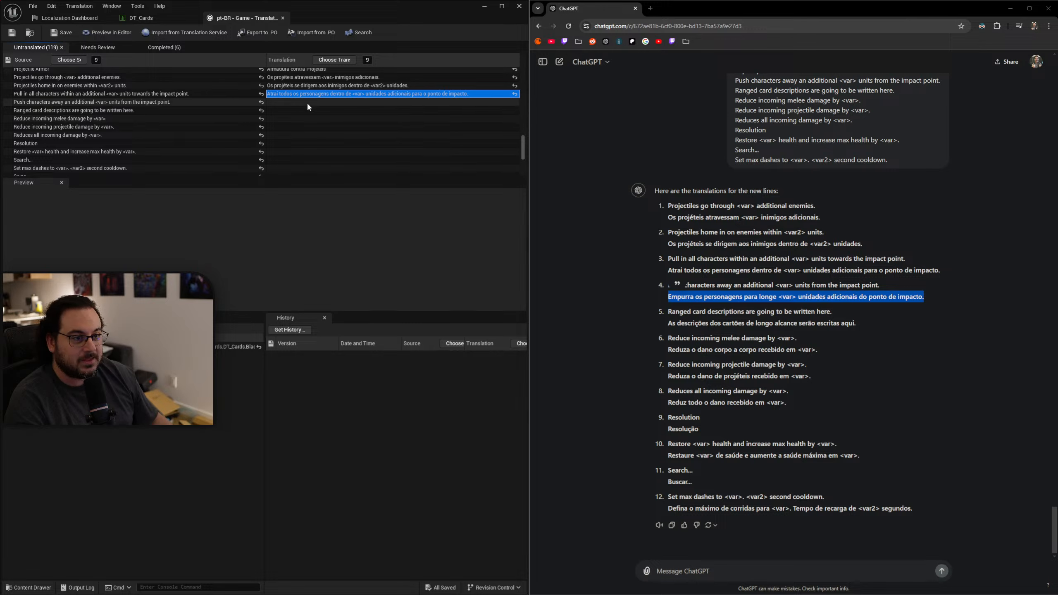
{"action": "left_click", "coordinate": [308, 102]}
{"action": "key", "text": "ctrl+v"}
Copy ChatGPT's translations of the "Ranged card descriptions" line and "Reduce incoming melee damage by <var>." into their matching translation entries.
{"action": "left_click_drag", "start_coordinate": [869, 324], "coordinate": [666, 325]}
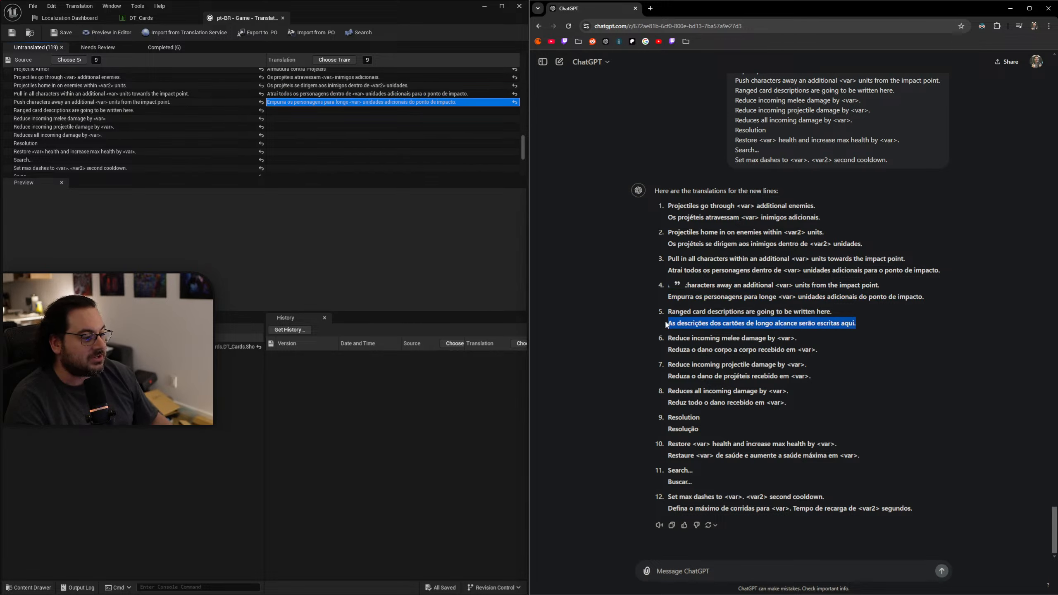
{"action": "key", "text": "ctrl+c"}
{"action": "left_click", "coordinate": [285, 112]}
{"action": "key", "text": "ctrl+v"}
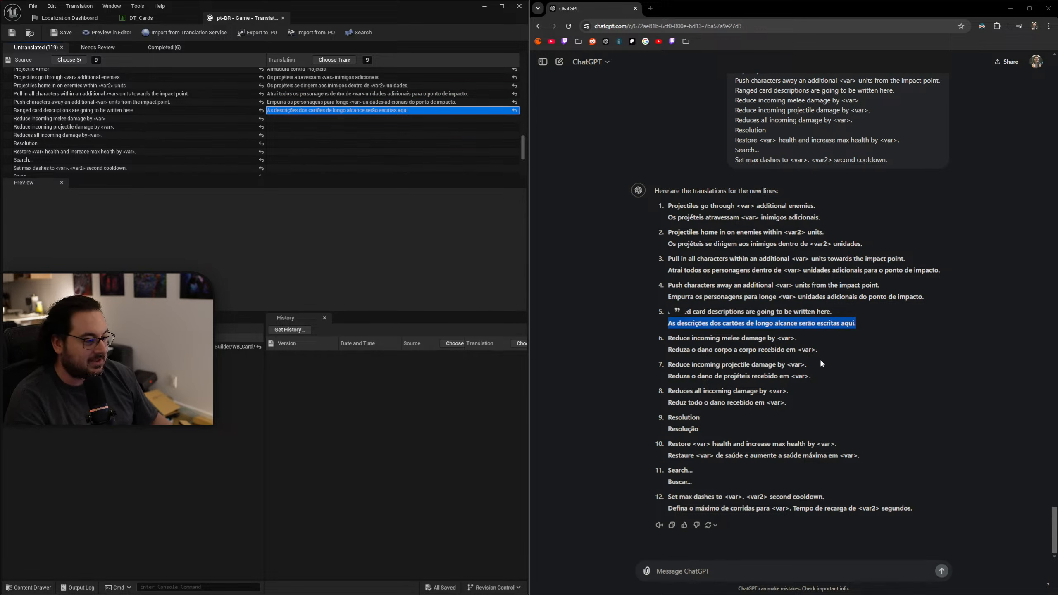
{"action": "left_click_drag", "start_coordinate": [828, 351], "coordinate": [666, 351]}
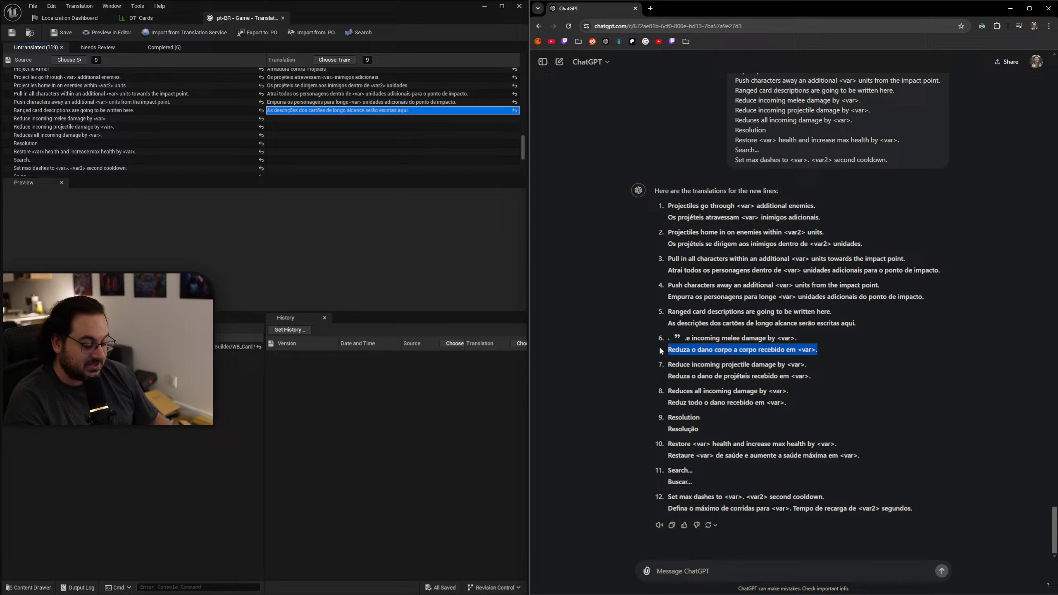
{"action": "key", "text": "ctrl+c"}
{"action": "left_click", "coordinate": [349, 119]}
{"action": "key", "text": "ctrl+v"}
Copy "Reduza o dano de projéteis recebido em <var>." and "Reduz todo o dano recebido em <var>." into the projectile and all-damage reduction translations.
{"action": "left_click_drag", "start_coordinate": [820, 378], "coordinate": [667, 377]}
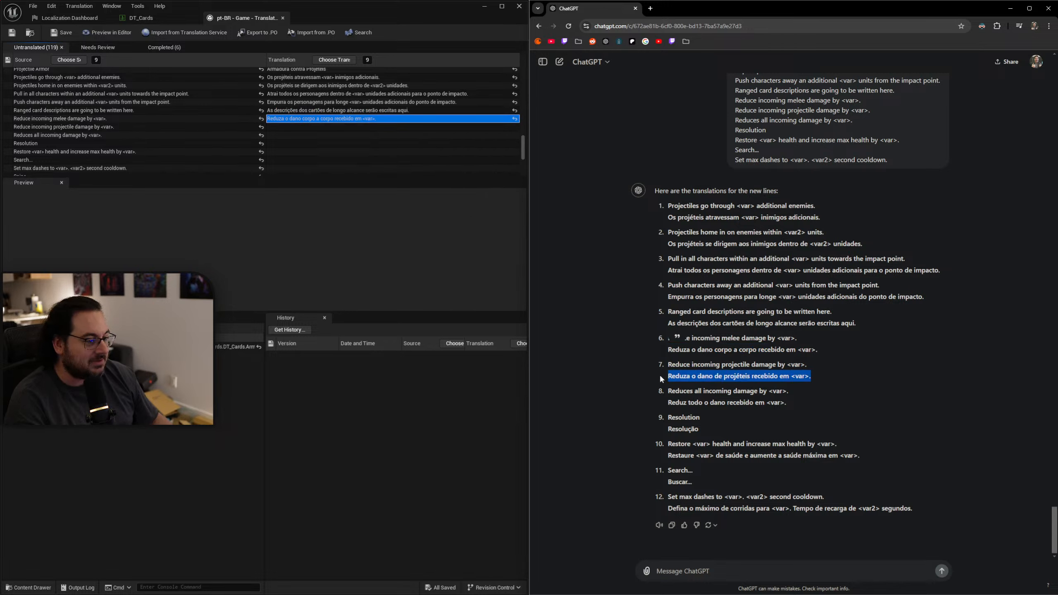
{"action": "key", "text": "ctrl+c"}
{"action": "left_click", "coordinate": [349, 128]}
{"action": "key", "text": "ctrl+v"}
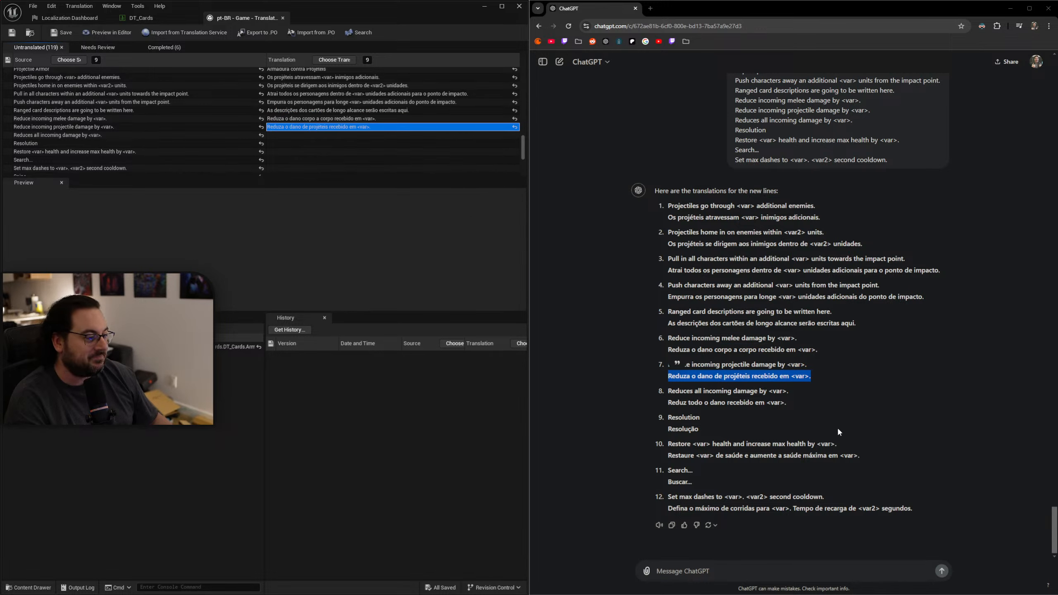
{"action": "left_click_drag", "start_coordinate": [789, 403], "coordinate": [657, 429]}
{"action": "key", "text": "ctrl+c"}
{"action": "left_click", "coordinate": [307, 136]}
{"action": "key", "text": "ctrl+v"}
Copy "Resolução" into the translation of "Resolution" and "Restaure <var> de saúde e aumente a saúde máxima em <var>." into the health line's translation.
{"action": "key", "text": "ctrl+c"}
{"action": "left_click", "coordinate": [307, 144]}
{"action": "key", "text": "ctrl+v"}
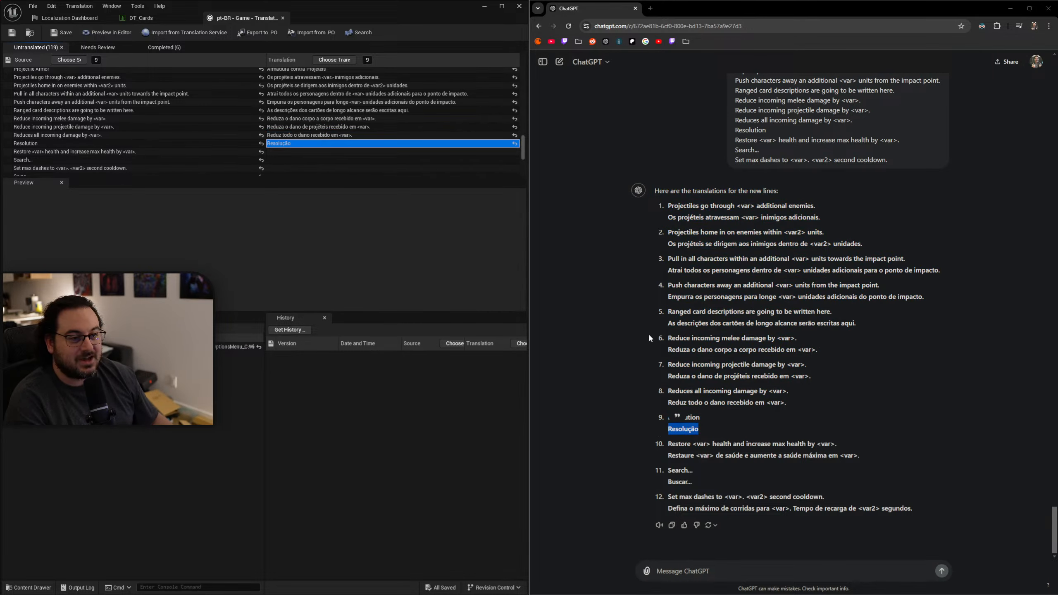
{"action": "left_click_drag", "start_coordinate": [861, 456], "coordinate": [667, 456]}
{"action": "key", "text": "ctrl+c"}
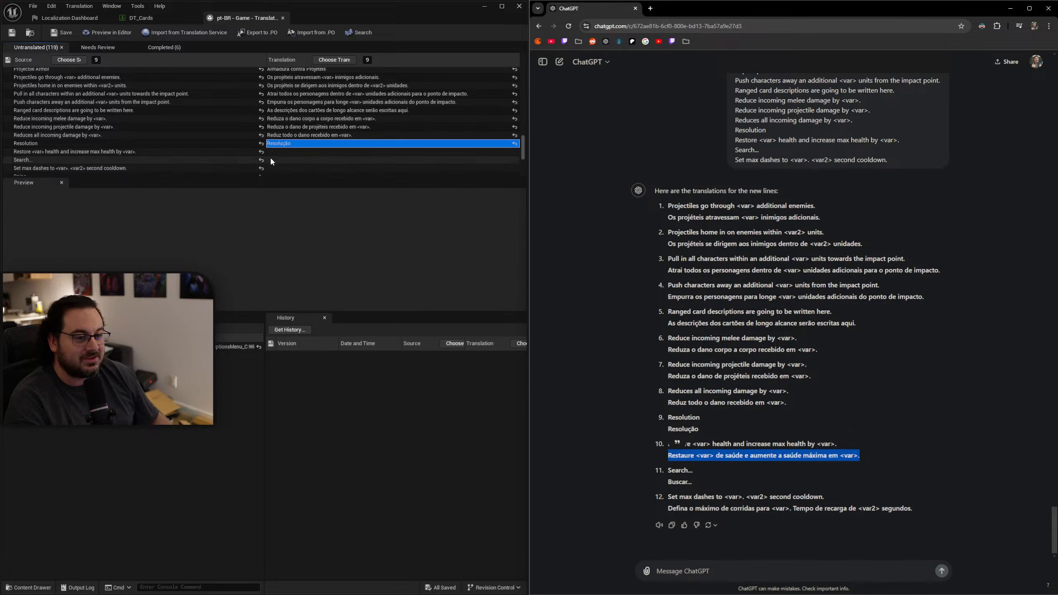
{"action": "left_click", "coordinate": [275, 153]}
{"action": "key", "text": "ctrl+v"}
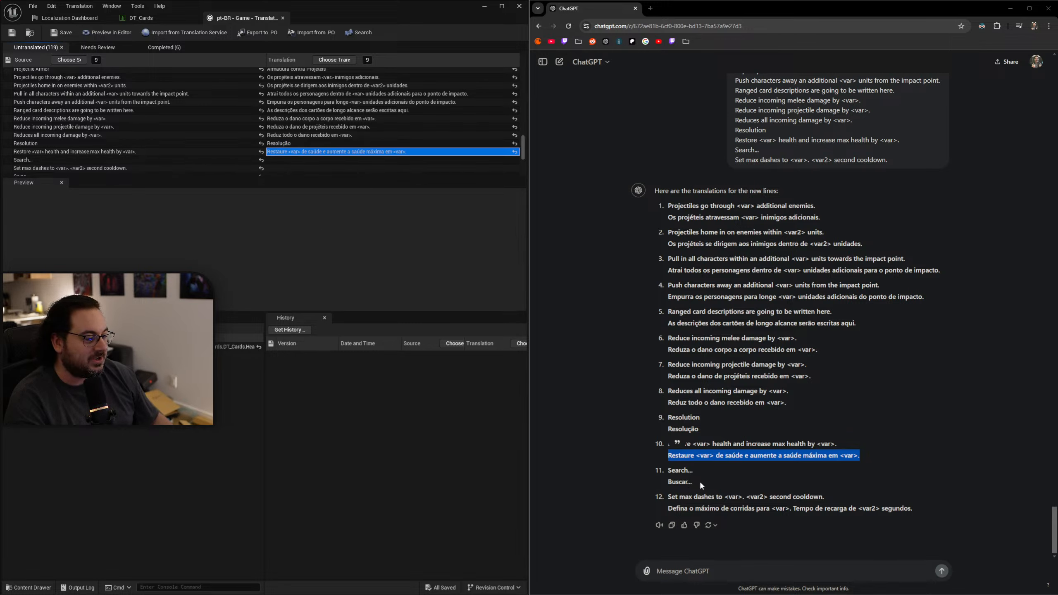
Copy "Buscar..." into the translation of "Search..." and "Defina o máximo de corridas para <var>. Tempo de recarga de <var2> segundos." into the max dashes translation.
{"action": "left_click_drag", "start_coordinate": [699, 481], "coordinate": [655, 480]}
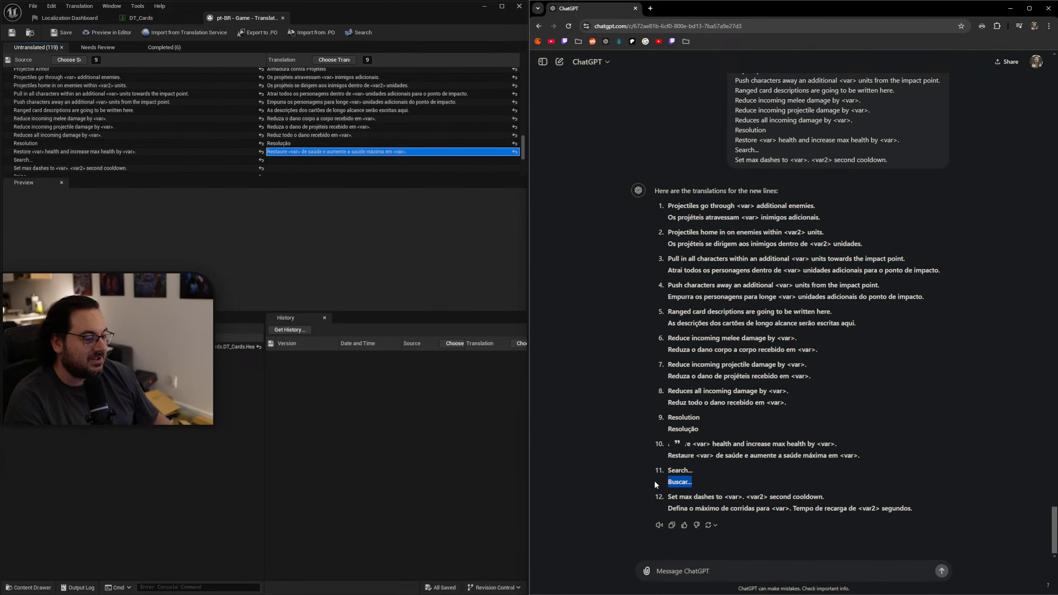
{"action": "left_click", "coordinate": [281, 161]}
{"action": "key", "text": "ctrl+v"}
{"action": "left_click_drag", "start_coordinate": [915, 510], "coordinate": [666, 507]}
{"action": "key", "text": "ctrl+c"}
{"action": "left_click", "coordinate": [284, 168]}
{"action": "key", "text": "ctrl+v"}
Begin a new ChatGPT message with "More lines:" followed by the untranslated source line "Snipe".
{"action": "scroll", "coordinate": [314, 126], "scroll_direction": "down", "scroll_amount": 1}
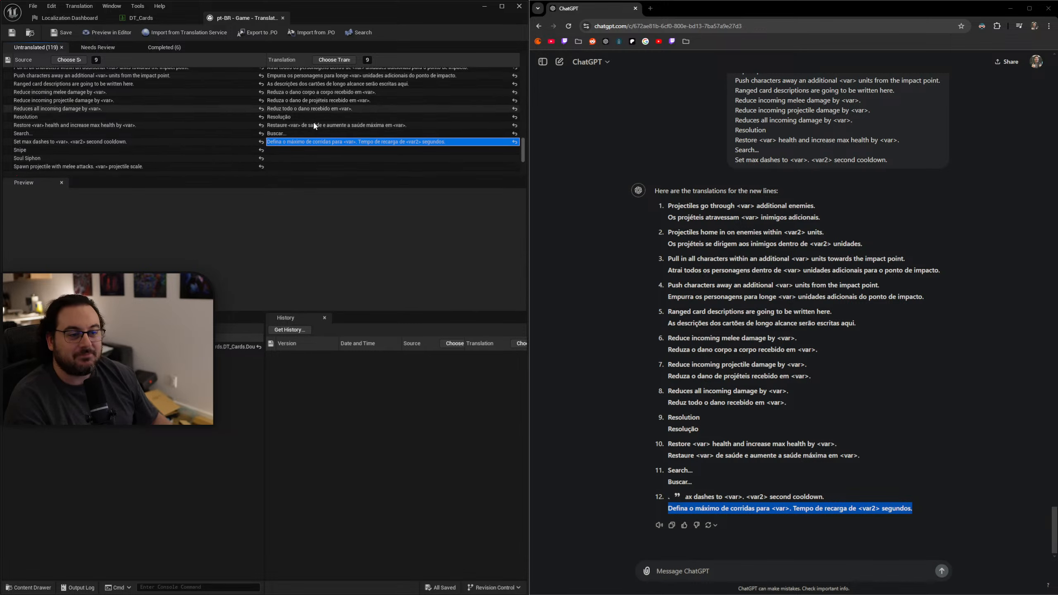
{"action": "scroll", "coordinate": [314, 126], "scroll_direction": "down", "scroll_amount": 3}
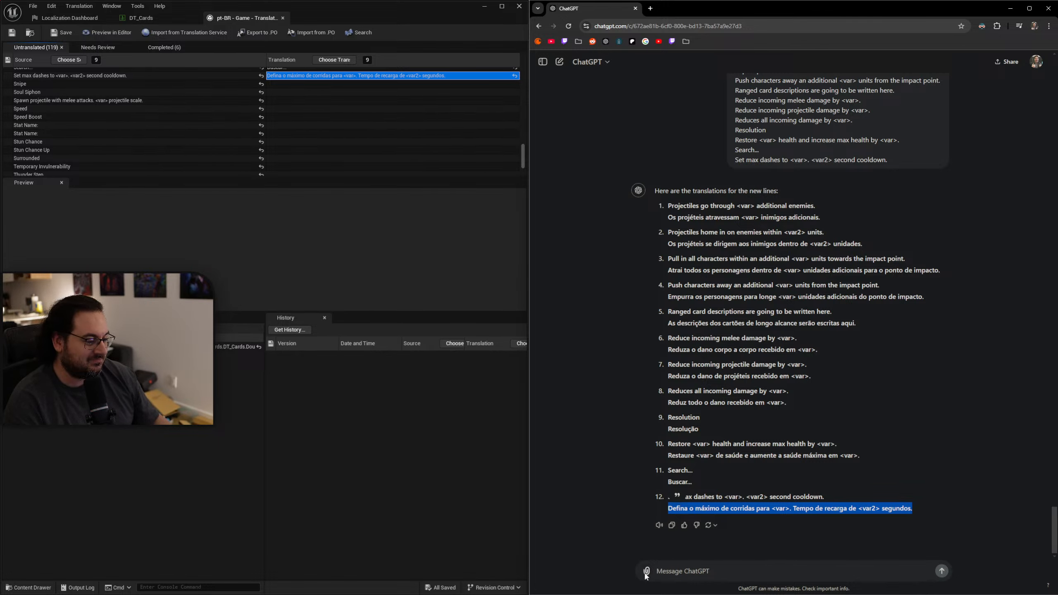
{"action": "mouse_move", "coordinate": [648, 579]}
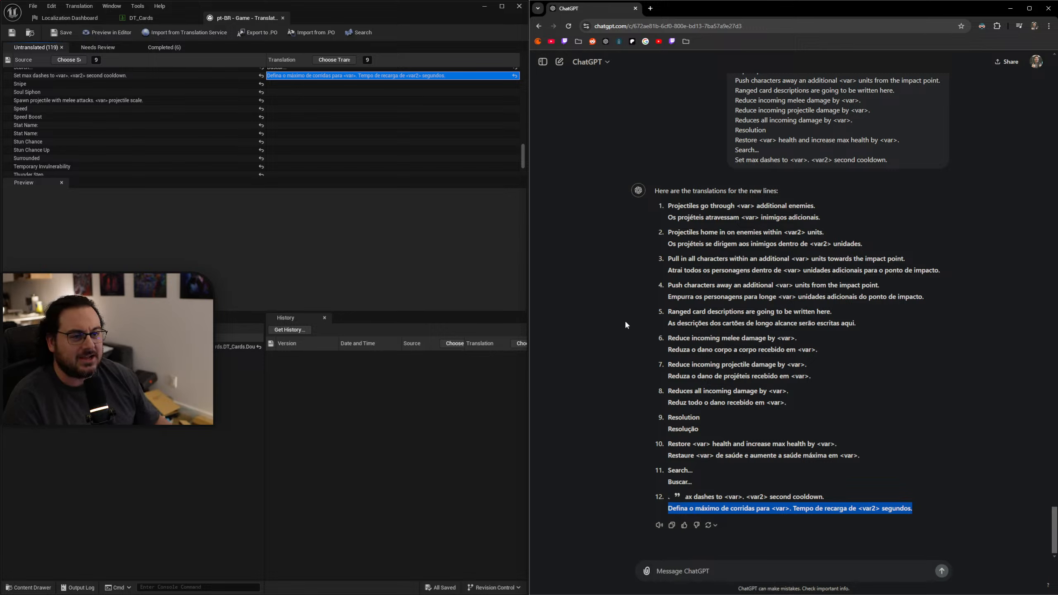
{"action": "left_click", "coordinate": [276, 83]}
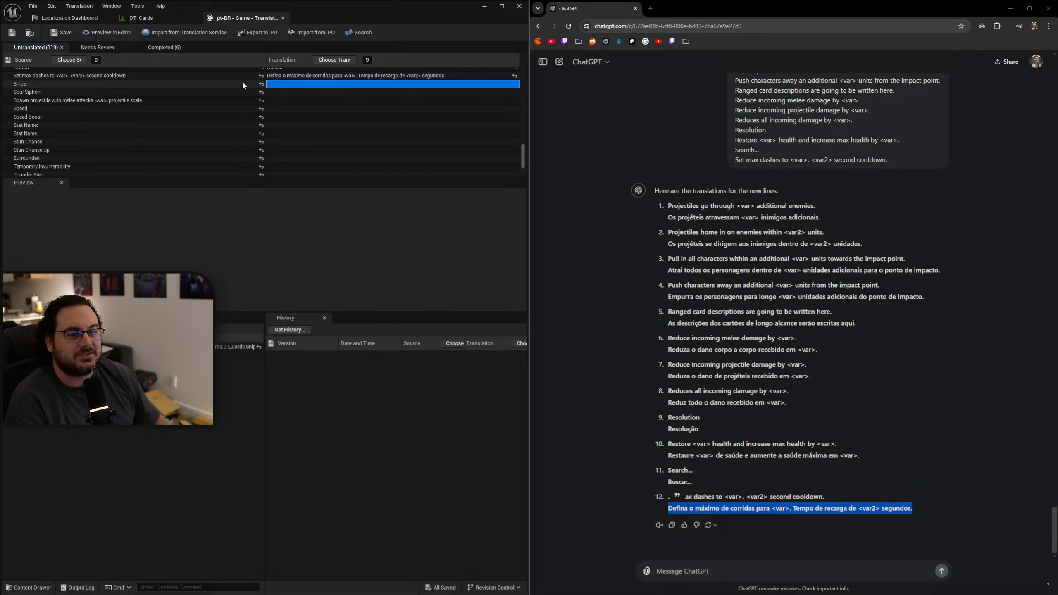
{"action": "left_click", "coordinate": [232, 84]}
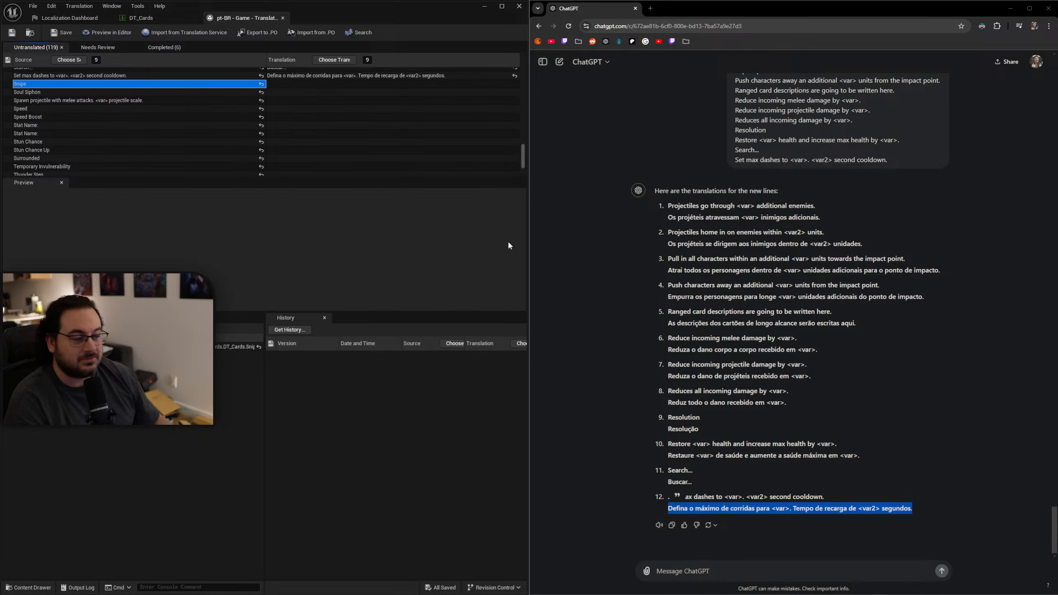
{"action": "triple_click", "coordinate": [727, 457]}
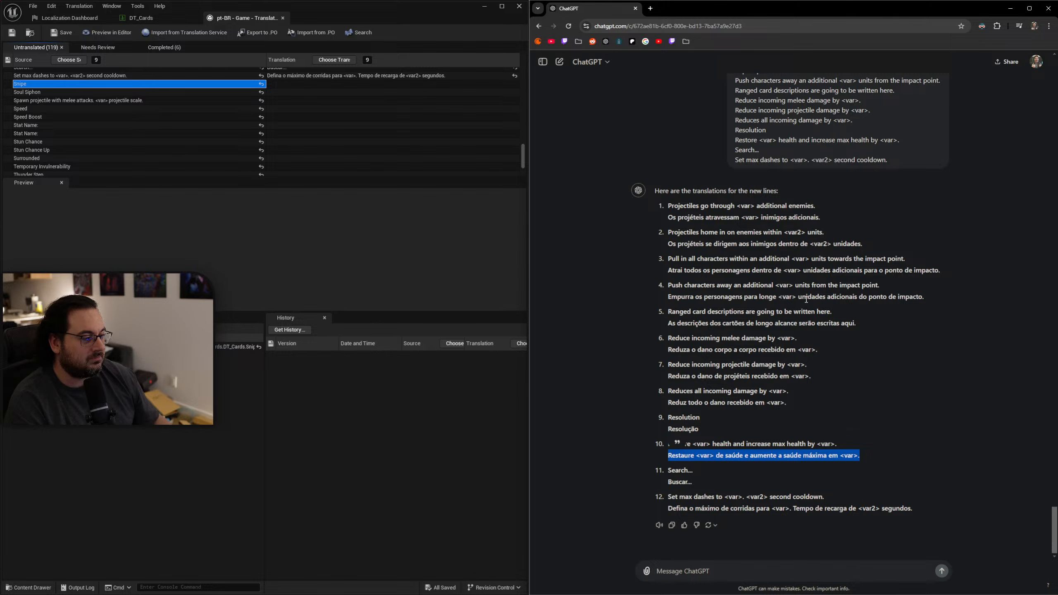
{"action": "triple_click", "coordinate": [806, 298]}
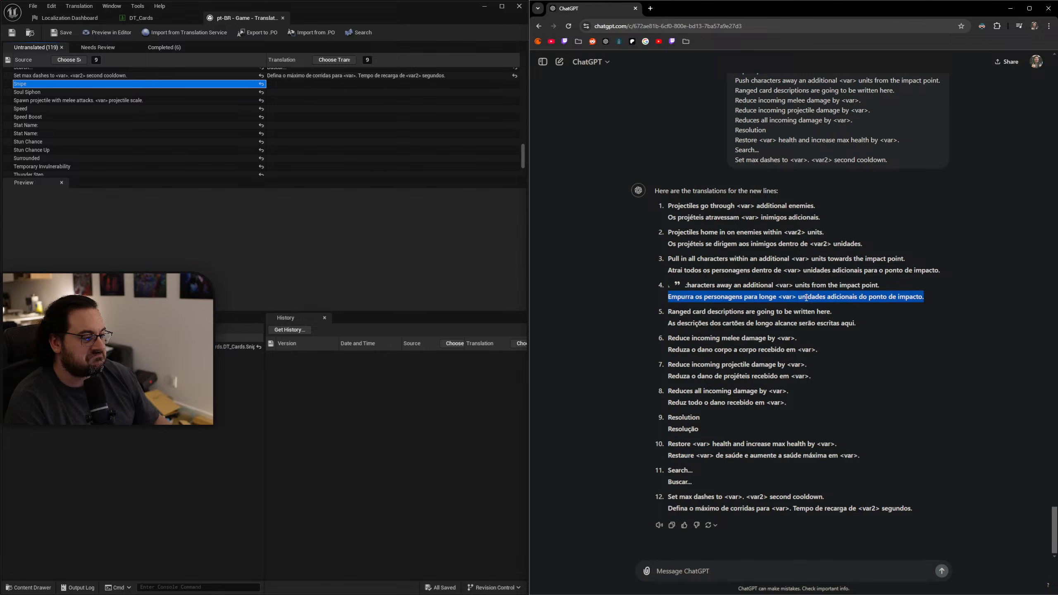
{"action": "left_click", "coordinate": [145, 100]}
{"action": "left_click", "coordinate": [144, 86]}
{"action": "left_click", "coordinate": [793, 576]}
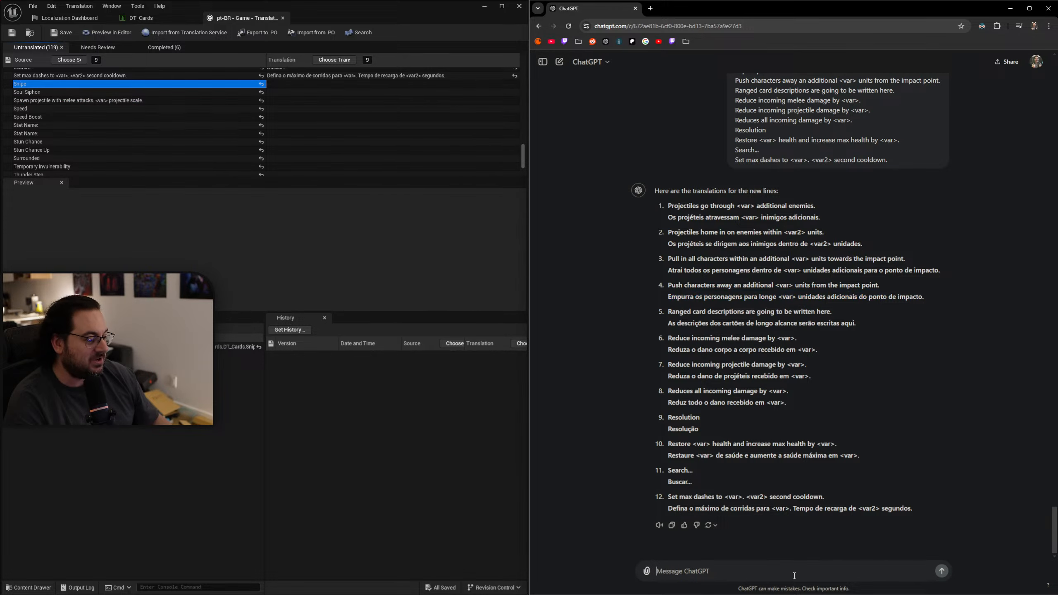
{"action": "type", "text": "More lines"}
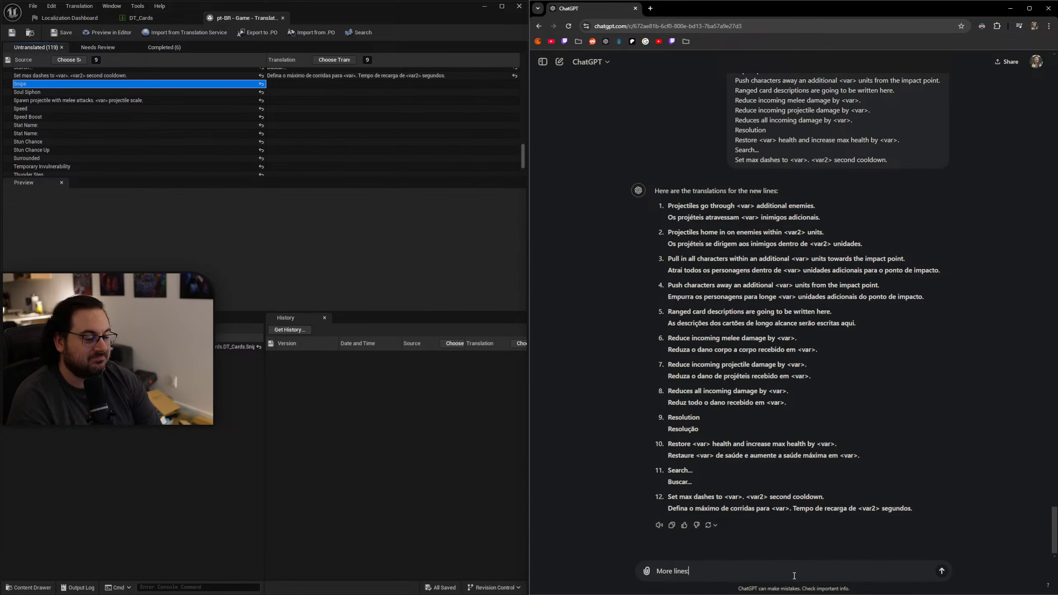
{"action": "type", "text": ":"}
{"action": "key", "text": "shift+Return"}
{"action": "key", "text": "ctrl+v"}
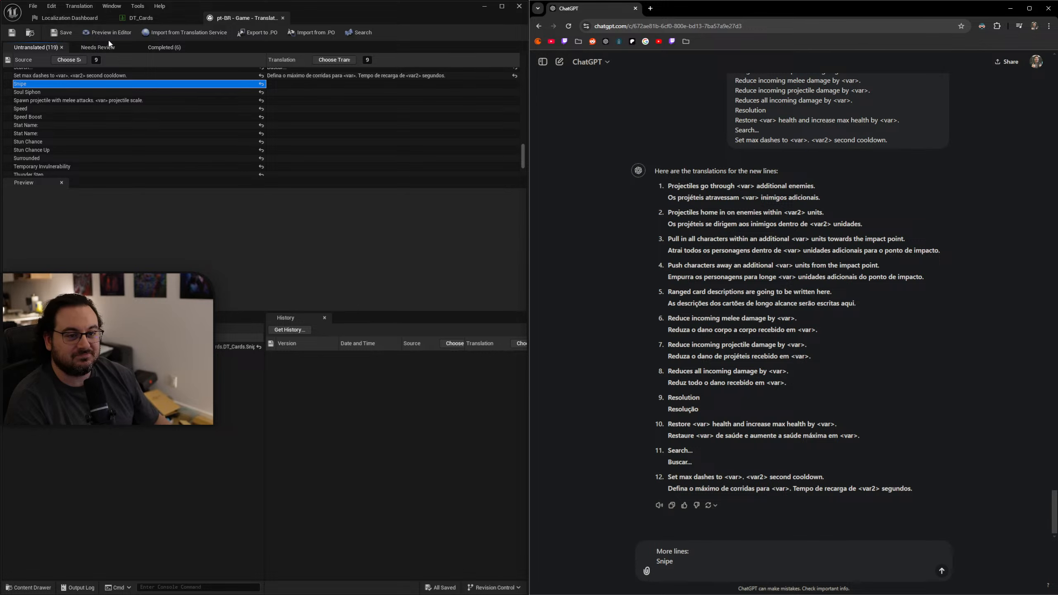
Add the source lines "Soul Siphon" and "Spawn projectile with melee attacks. <var> projectile scale." to the ChatGPT message.
{"action": "left_click", "coordinate": [55, 92]}
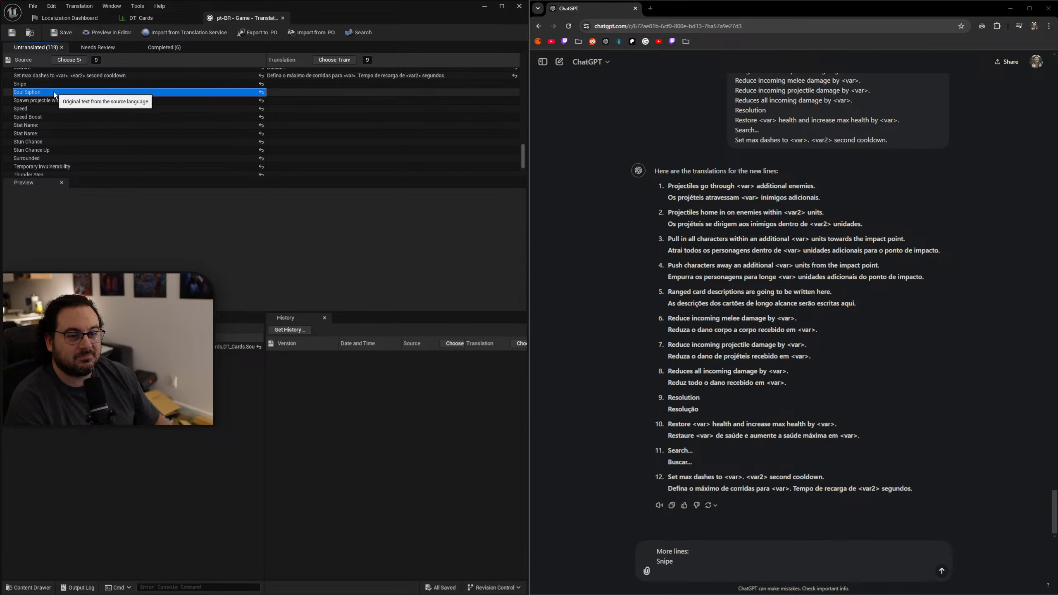
{"action": "key", "text": "ctrl+v"}
{"action": "key", "text": "shift+Return"}
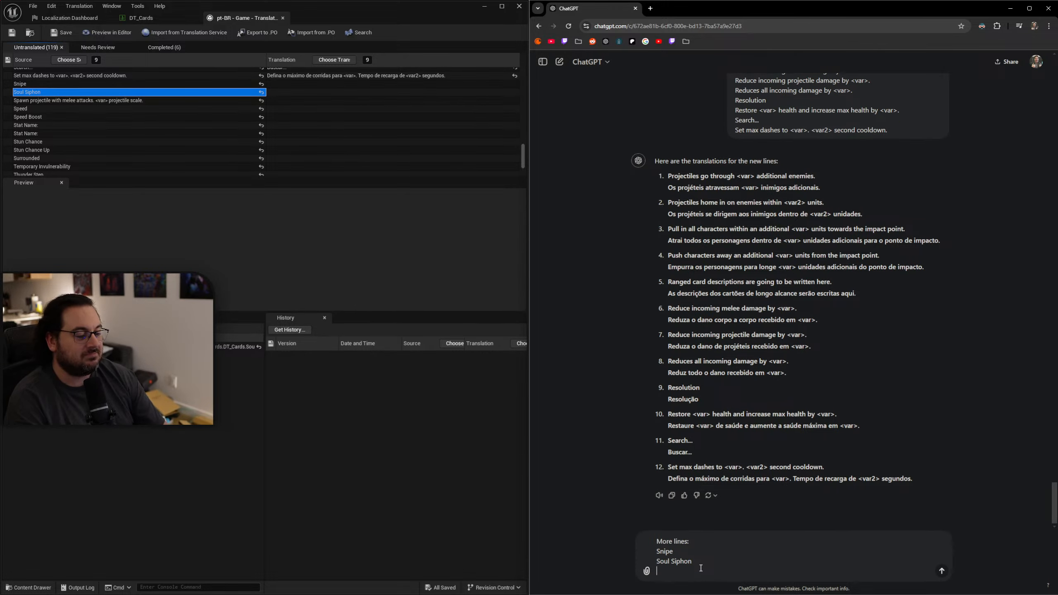
{"action": "left_click", "coordinate": [152, 101]}
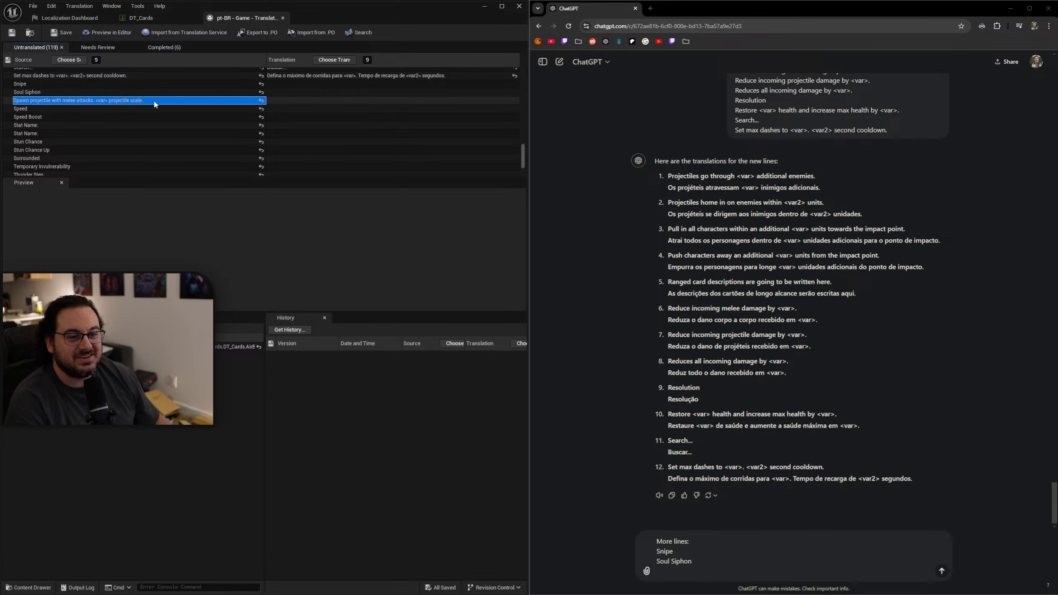
{"action": "key", "text": "ctrl+v"}
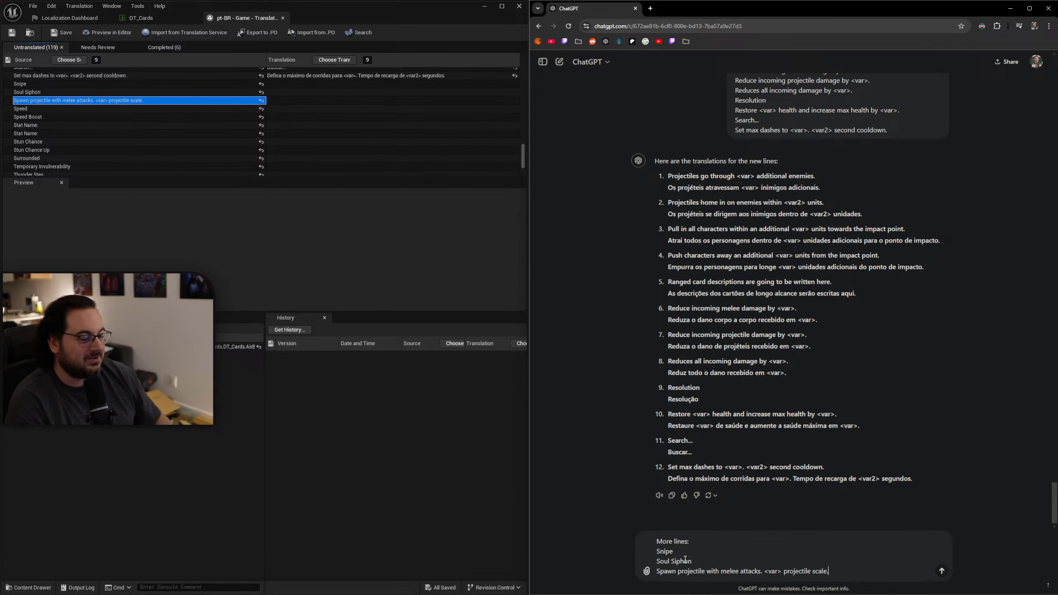
{"action": "key", "text": "shift+Return"}
Add the source lines "Speed" and "Speed Boost" to the ChatGPT message, each on its own line.
{"action": "left_click", "coordinate": [162, 108]}
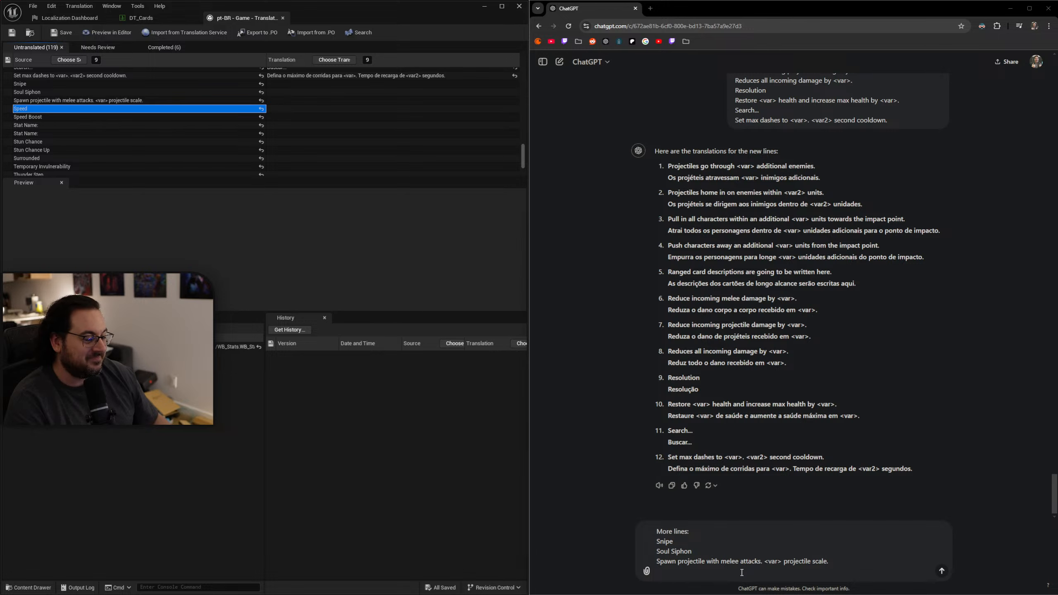
{"action": "key", "text": "shift+Return"}
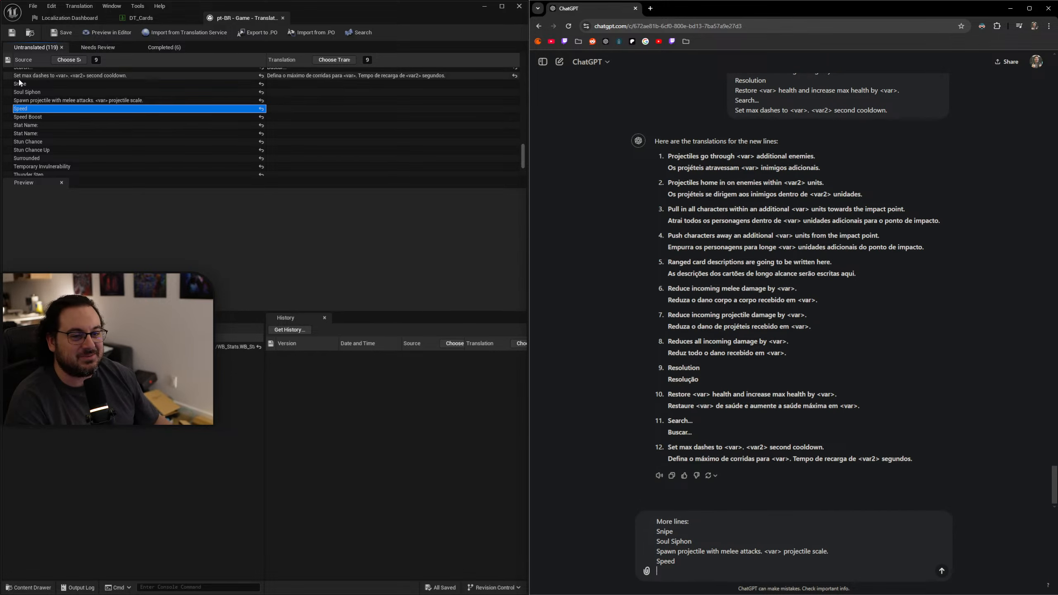
{"action": "left_click", "coordinate": [51, 117]}
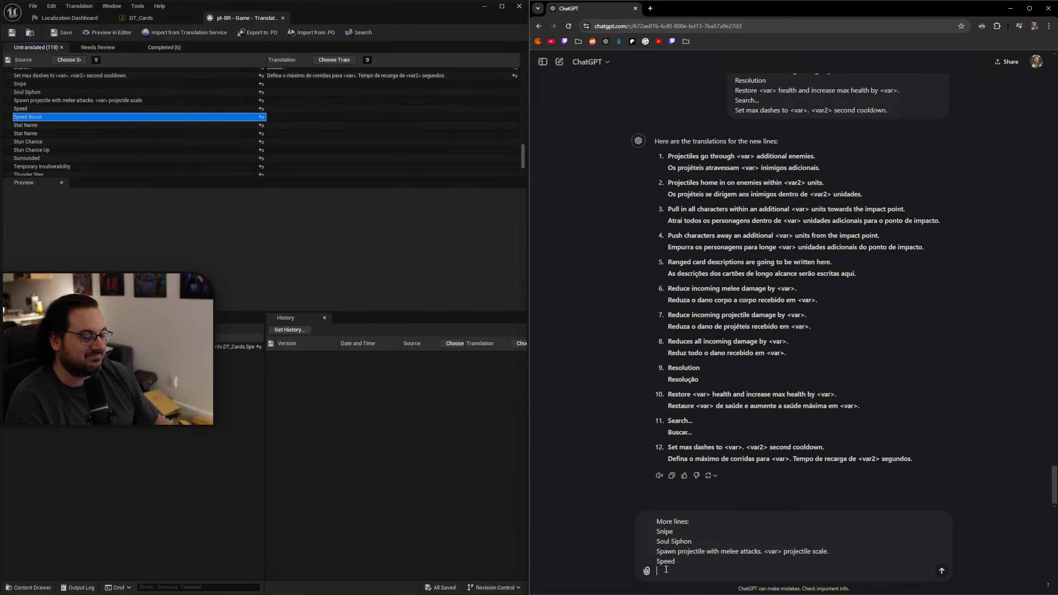
{"action": "key", "text": "ctrl+v"}
{"action": "key", "text": "shift+Return"}
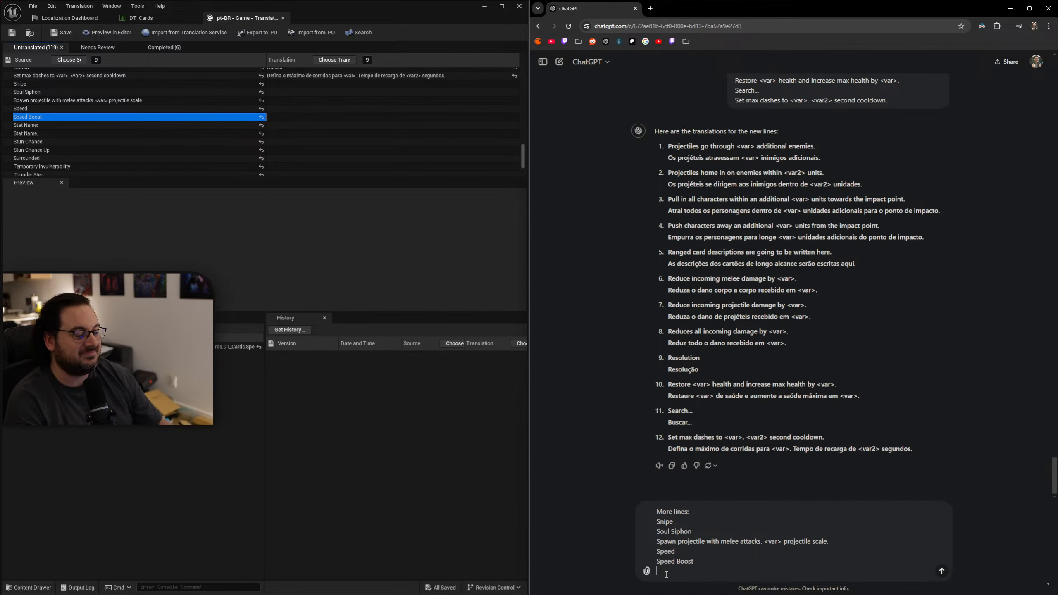
Skip the two "Stat Name" entries and add "Stun Chance" and "Stun Chance Up" to the ChatGPT message.
{"action": "left_click", "coordinate": [39, 127]}
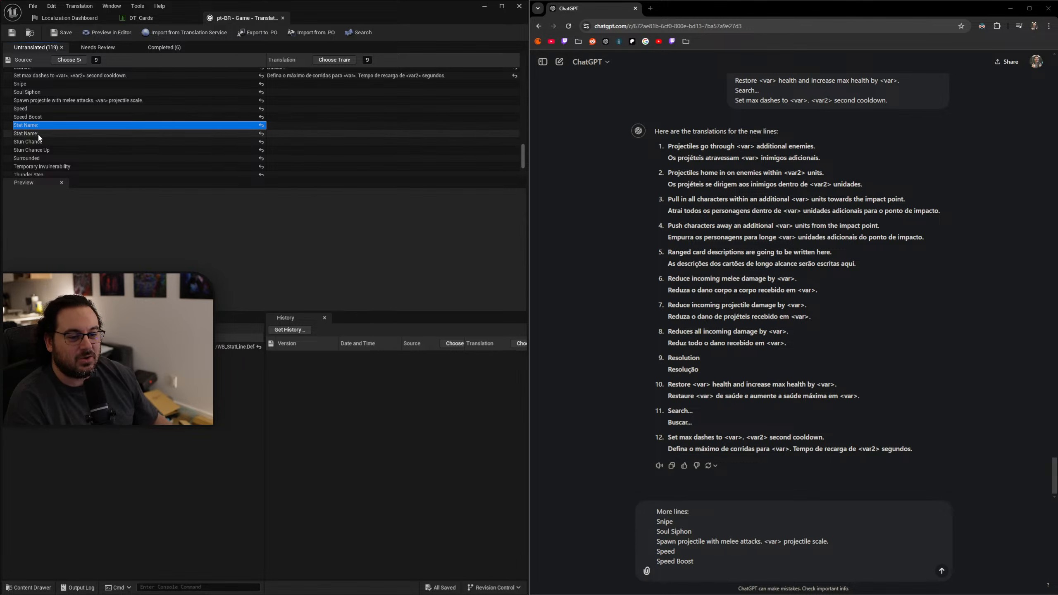
{"action": "left_click", "coordinate": [39, 135]}
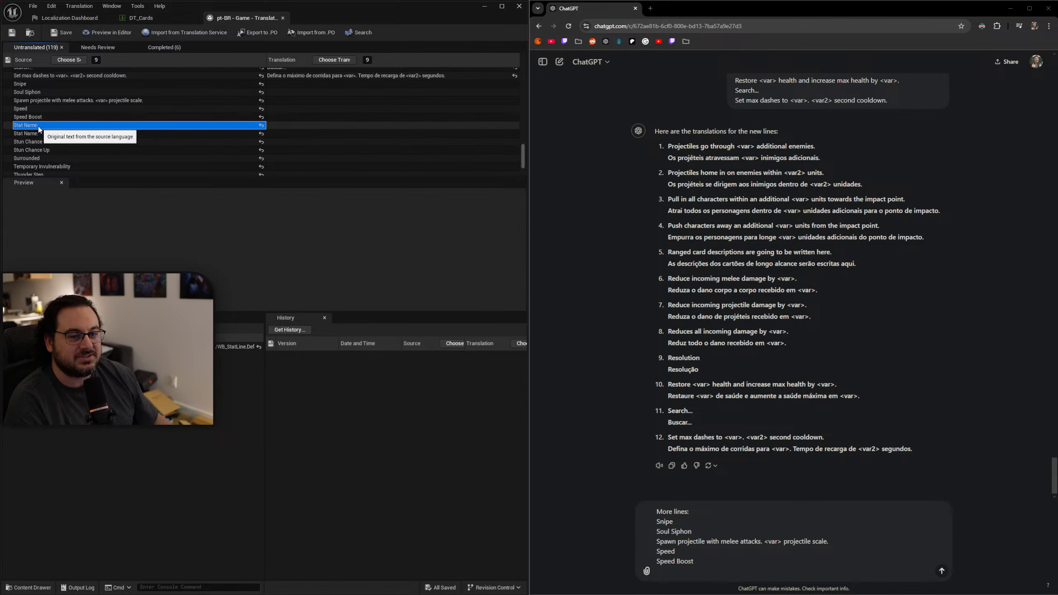
{"action": "left_click", "coordinate": [39, 143]}
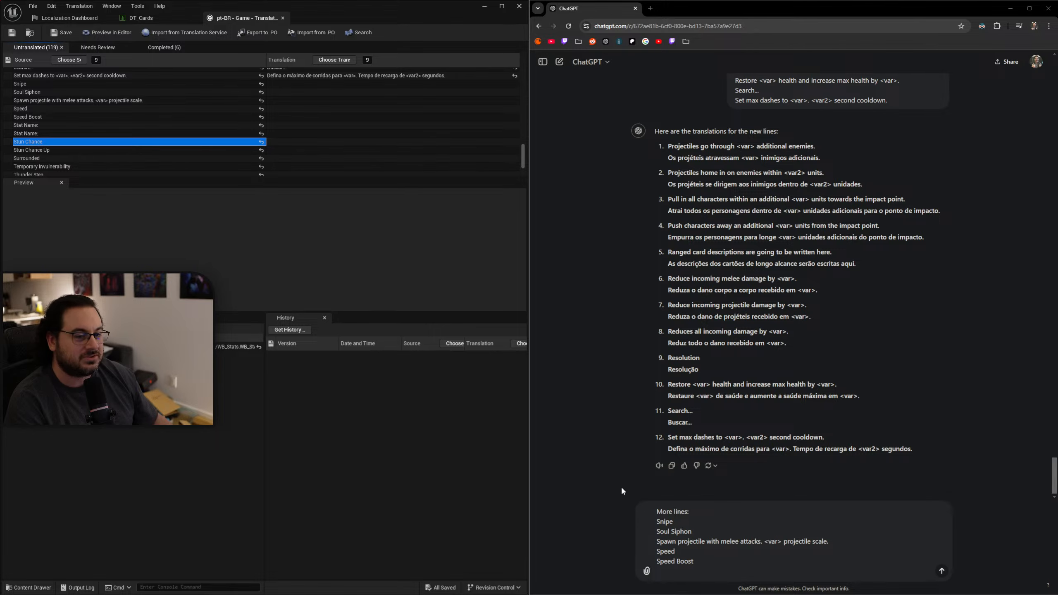
{"action": "left_click", "coordinate": [747, 569]}
{"action": "key", "text": "shift+Return"}
{"action": "type", "text": "Stun Chance"}
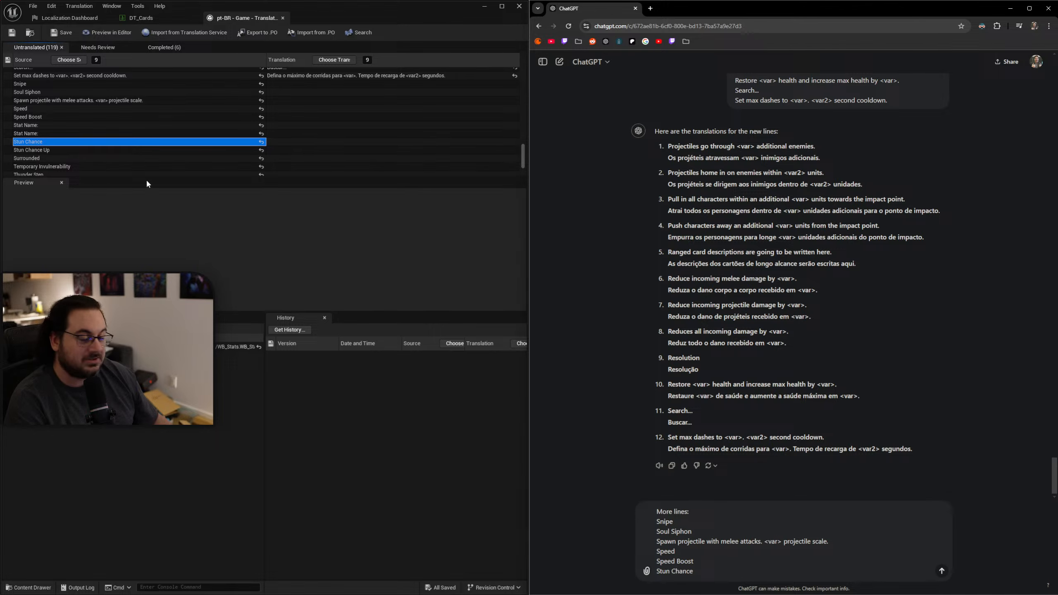
{"action": "left_click", "coordinate": [73, 150]}
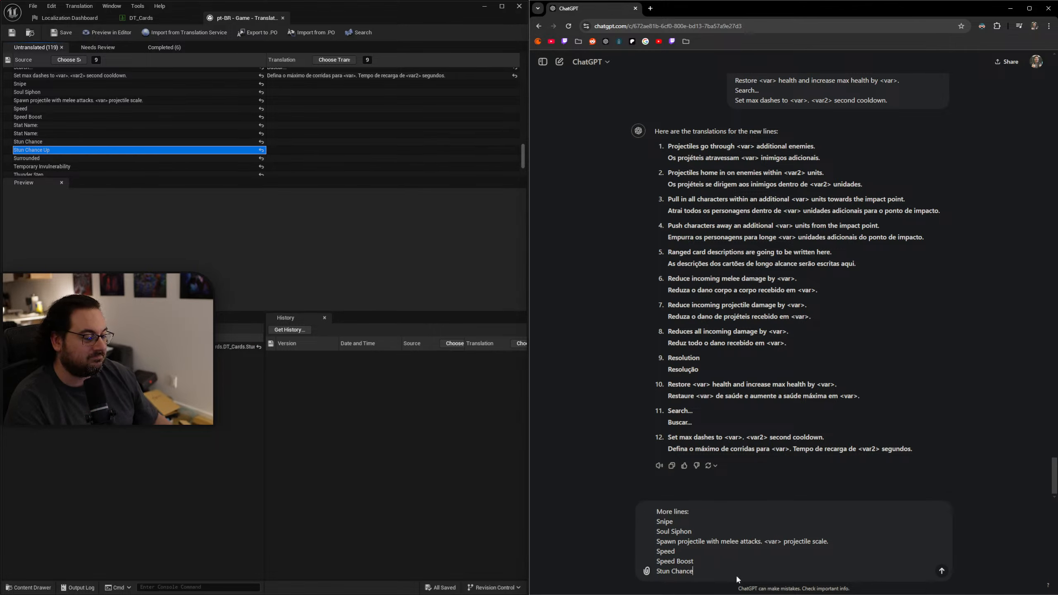
{"action": "key", "text": "shift+Return"}
{"action": "type", "text": "Stun Chance Up"}
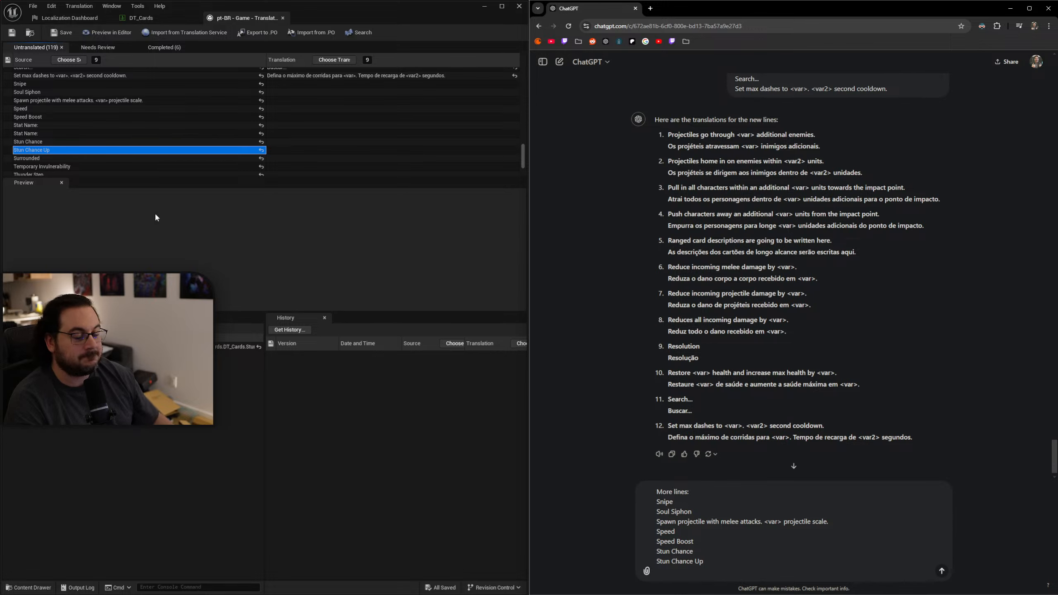
Add the source lines "Surrounded" and "Temporary Invulnerability" to the ChatGPT message.
{"action": "left_click", "coordinate": [48, 159]}
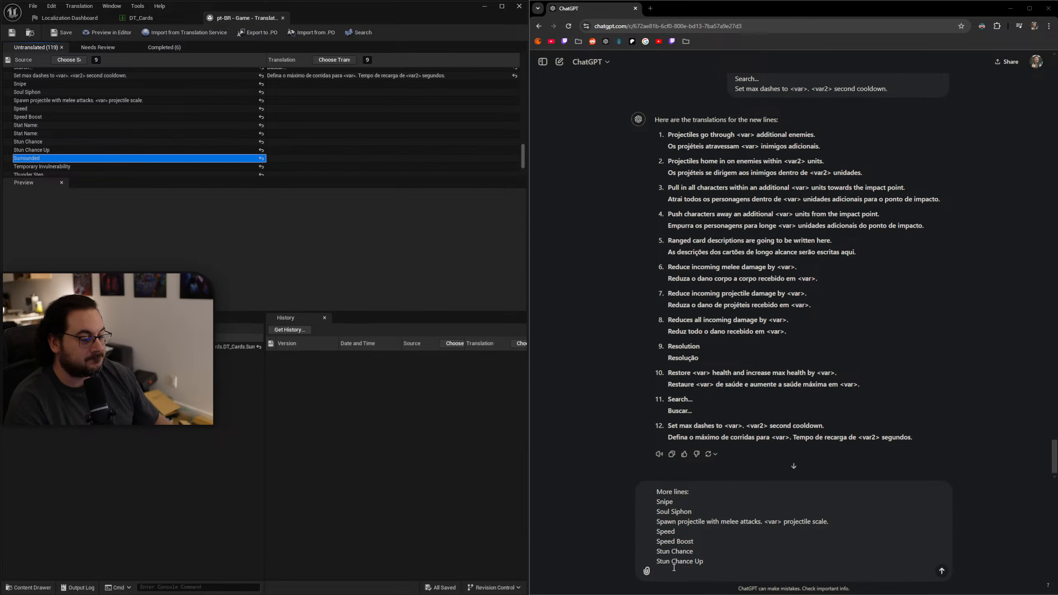
{"action": "type", "text": "Surrounded"}
{"action": "key", "text": "shift+Return"}
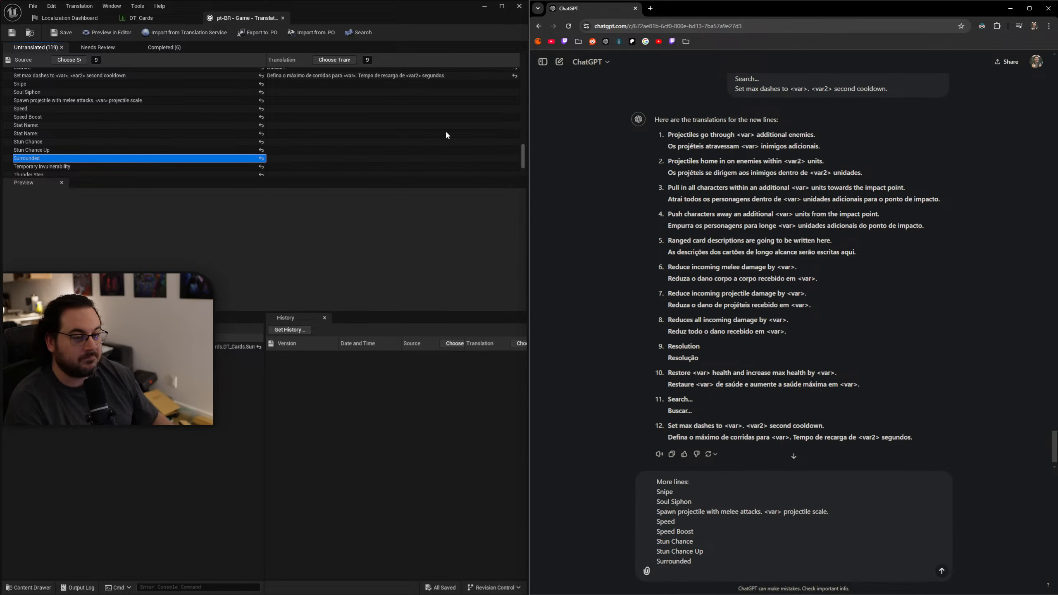
{"action": "left_click", "coordinate": [74, 167]}
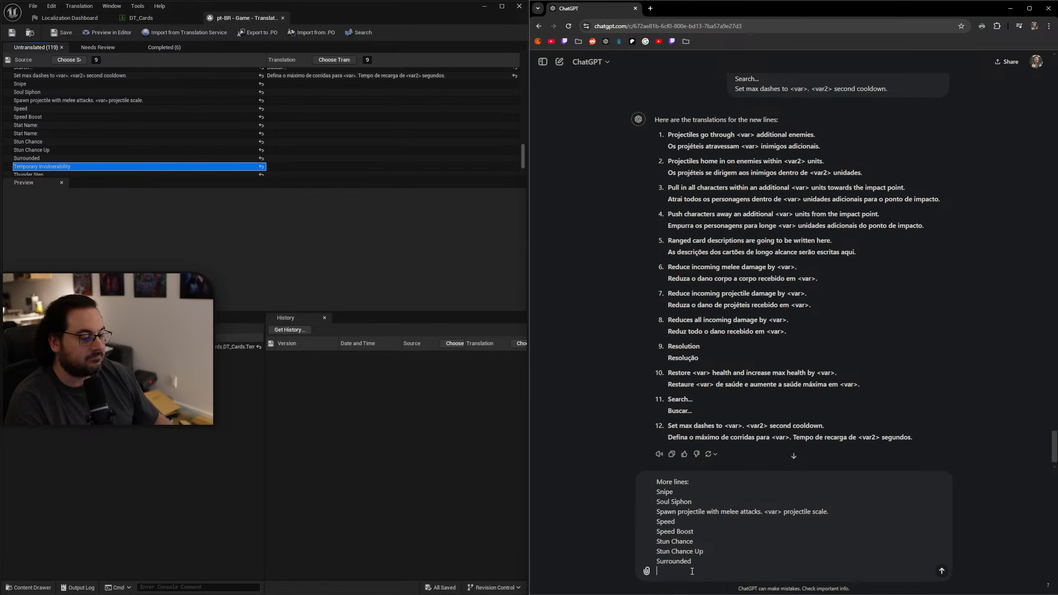
{"action": "type", "text": "Temporary Invulnerability"}
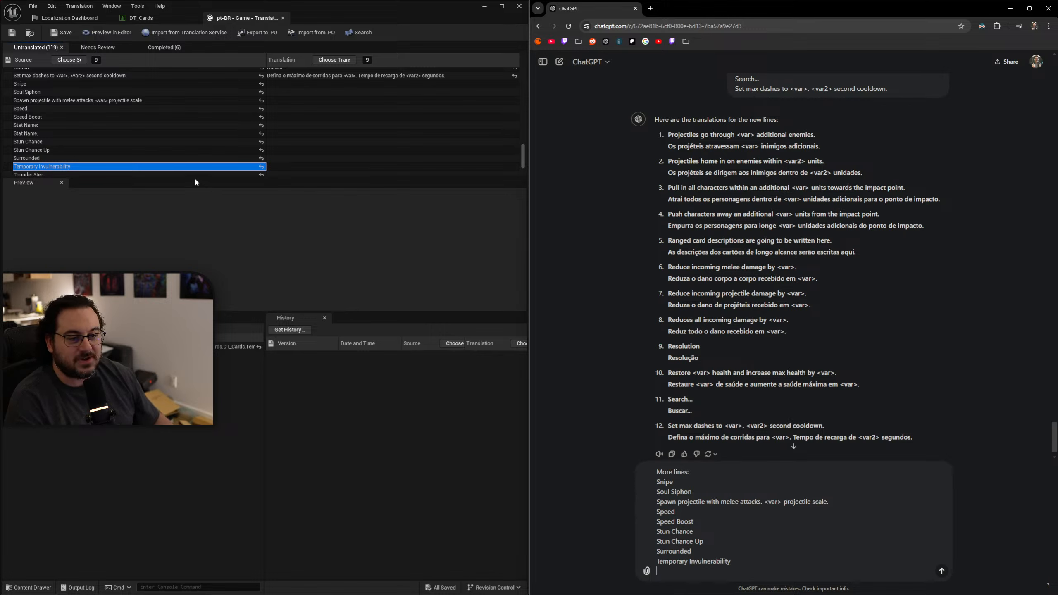
Add "Thunder Step" as the final line of the ChatGPT message and send the batch for translation.
{"action": "left_click", "coordinate": [196, 173]}
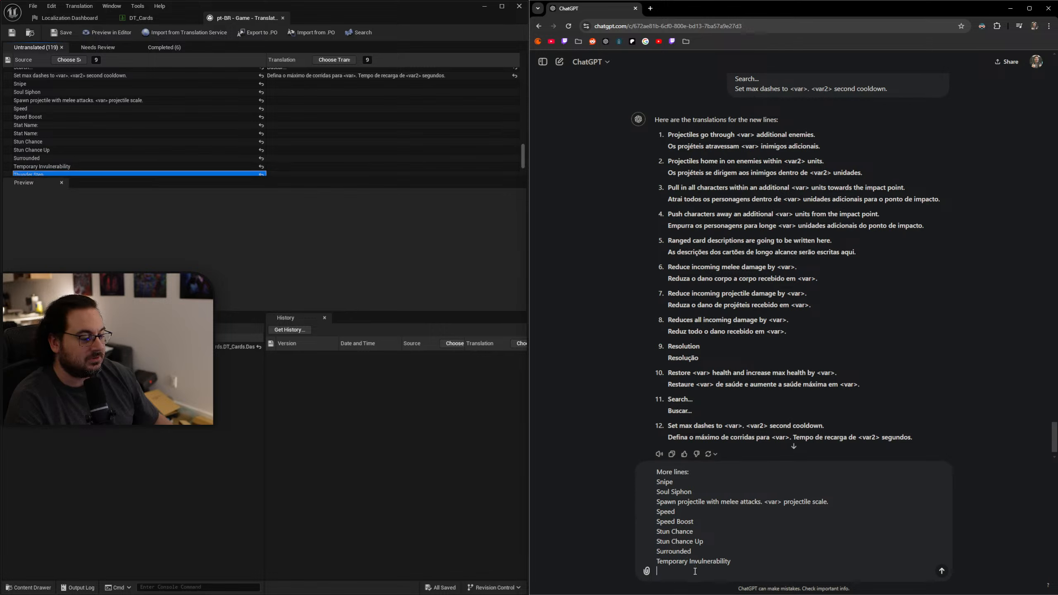
{"action": "type", "text": "Thunder Step"}
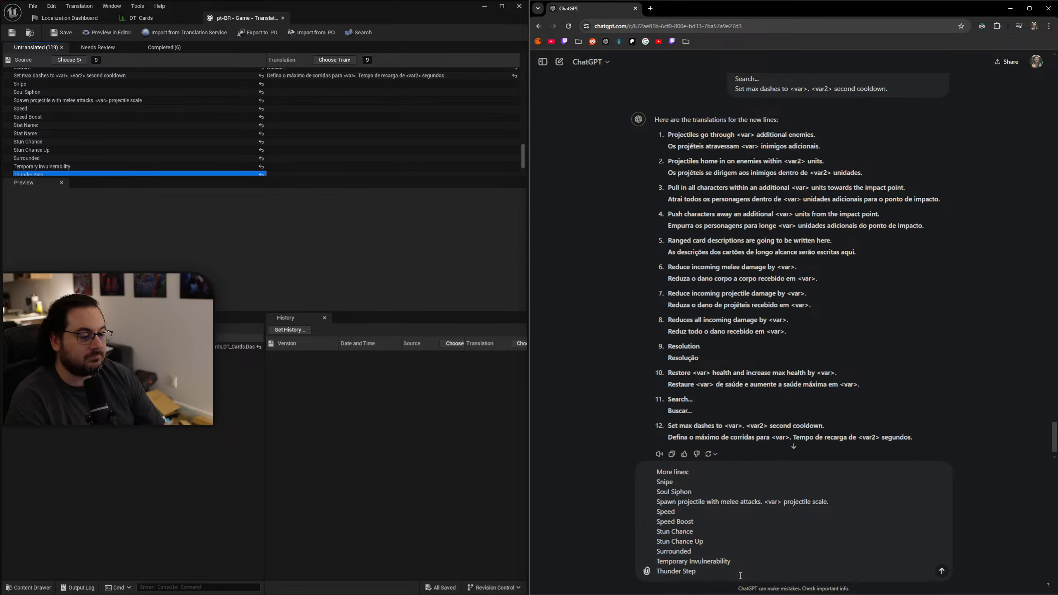
{"action": "key", "text": "Return"}
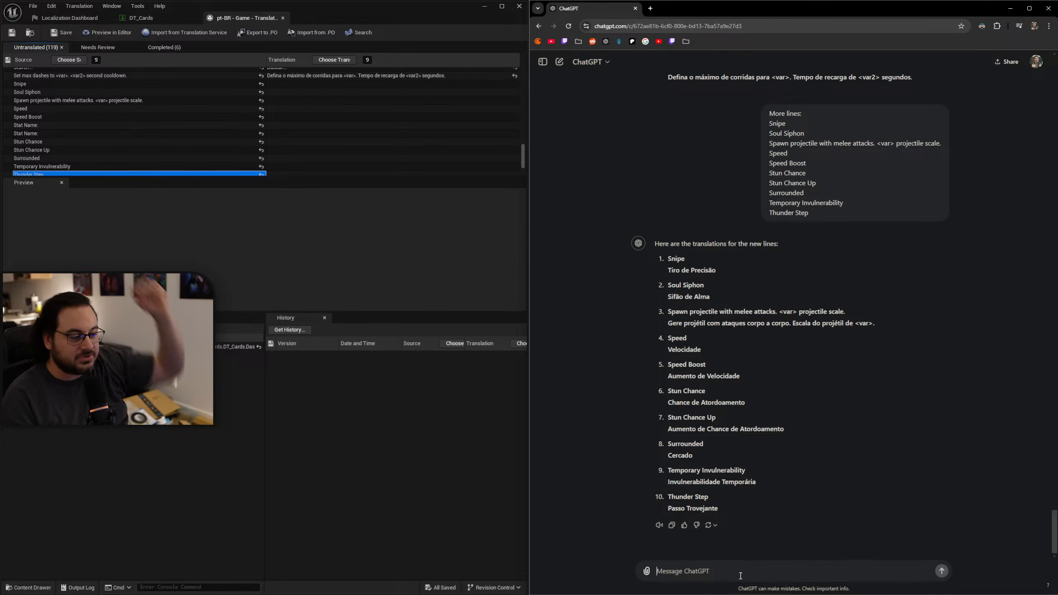
Copy "Tiro de Precisão" into the translation of "Snipe" and "Sifão de Alma" into the translation of "Soul Siphon".
{"action": "left_click_drag", "start_coordinate": [727, 273], "coordinate": [666, 269]}
{"action": "key", "text": "ctrl+c"}
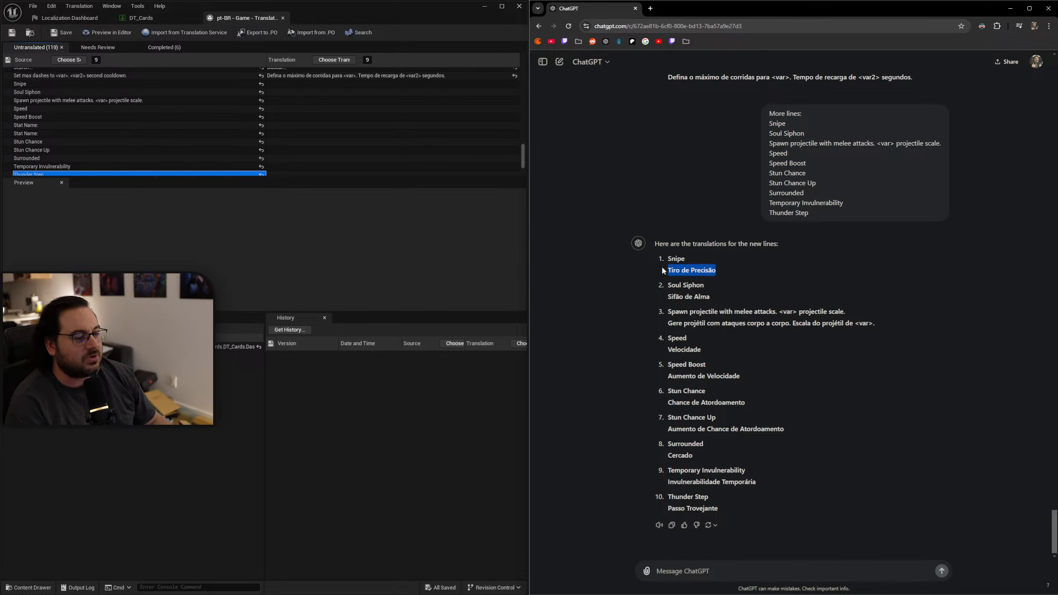
{"action": "left_click", "coordinate": [316, 85]}
{"action": "key", "text": "ctrl+v"}
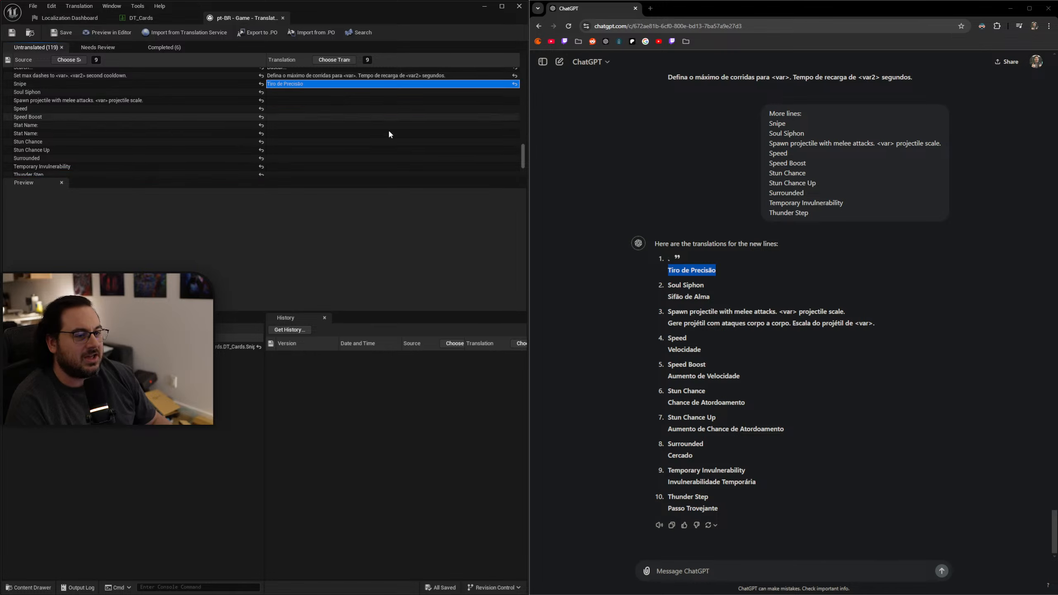
{"action": "left_click", "coordinate": [721, 297]}
{"action": "left_click", "coordinate": [309, 92]}
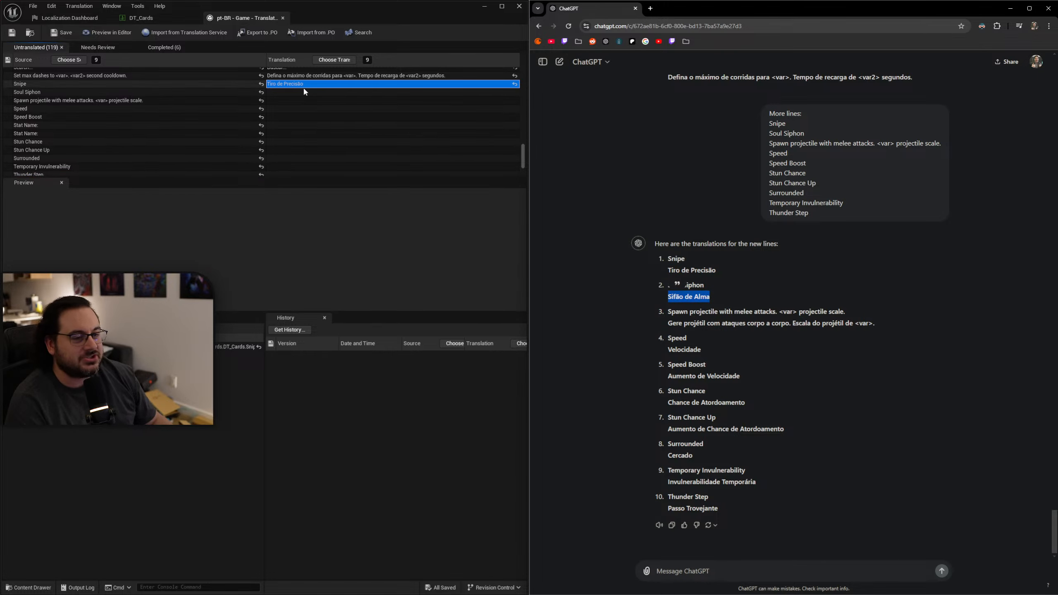
{"action": "type", "text": "Sifão de Alma"}
Copy "Gere projétil com ataques corpo a corpo. Escala do projétil de <var>." into the melee projectile line's translation.
{"action": "left_click_drag", "start_coordinate": [875, 331], "coordinate": [667, 324]}
{"action": "key", "text": "ctrl+c"}
{"action": "left_click", "coordinate": [312, 101]}
{"action": "key", "text": "ctrl+v"}
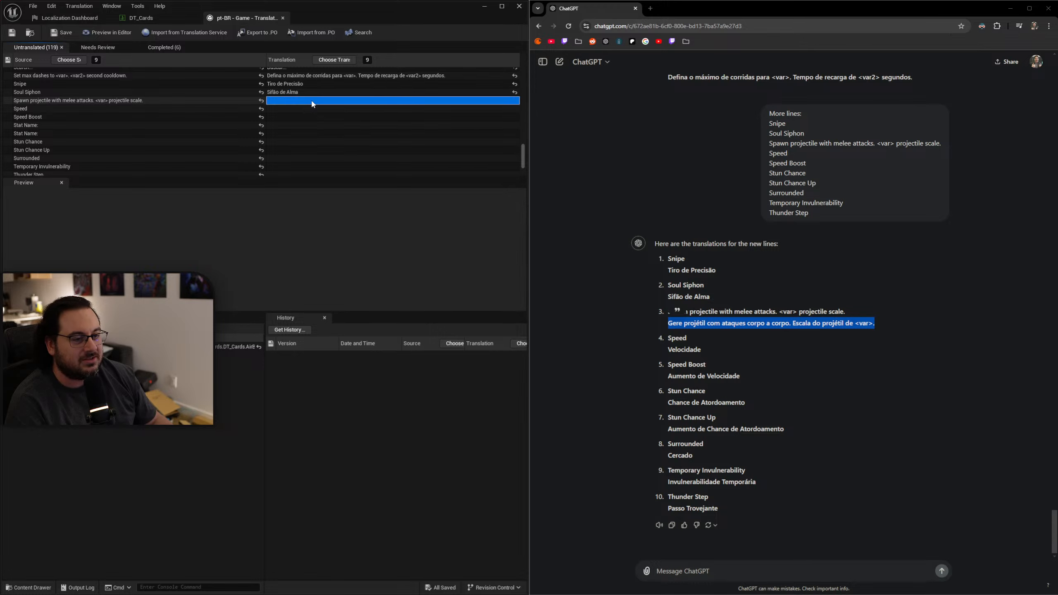
Copy "Velocidade" into the translation of "Speed" and "Aumento de Velocidade" into the translation of "Speed Boost".
{"action": "double_click", "coordinate": [658, 351]}
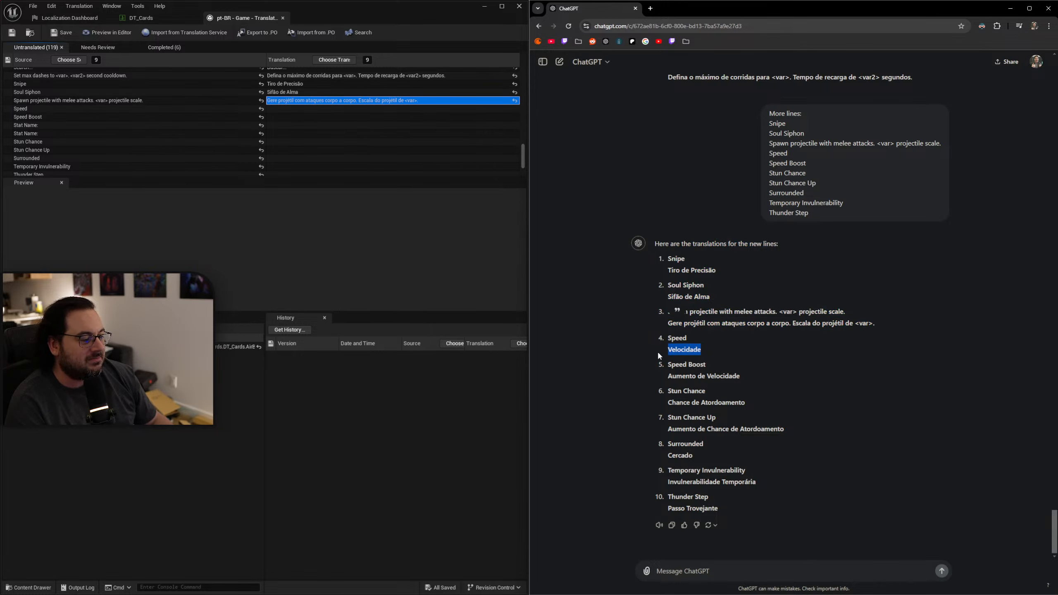
{"action": "key", "text": "ctrl+c"}
{"action": "left_click", "coordinate": [311, 108]}
{"action": "key", "text": "ctrl+v"}
{"action": "left_click_drag", "start_coordinate": [741, 377], "coordinate": [656, 373]}
{"action": "key", "text": "ctrl+c"}
{"action": "left_click", "coordinate": [312, 117]}
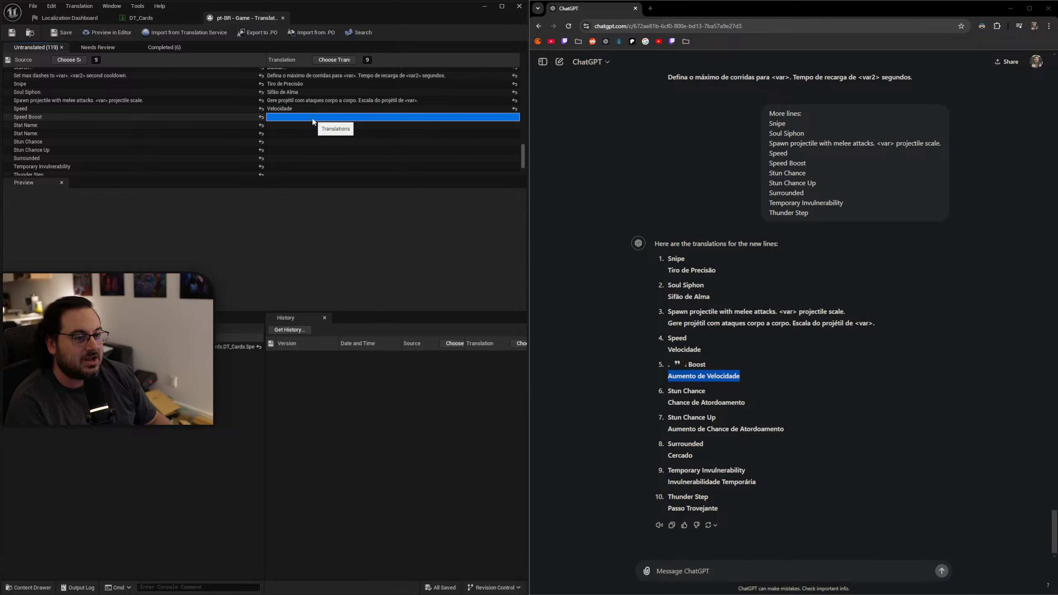
{"action": "key", "text": "ctrl+v"}
Paste "Chance de Atordoamento" and "Aumento de Chance de Atordoamento" into the translations of the two "Stat Name:" rows.
{"action": "left_click_drag", "start_coordinate": [763, 402], "coordinate": [667, 403]}
{"action": "left_click", "coordinate": [290, 126]}
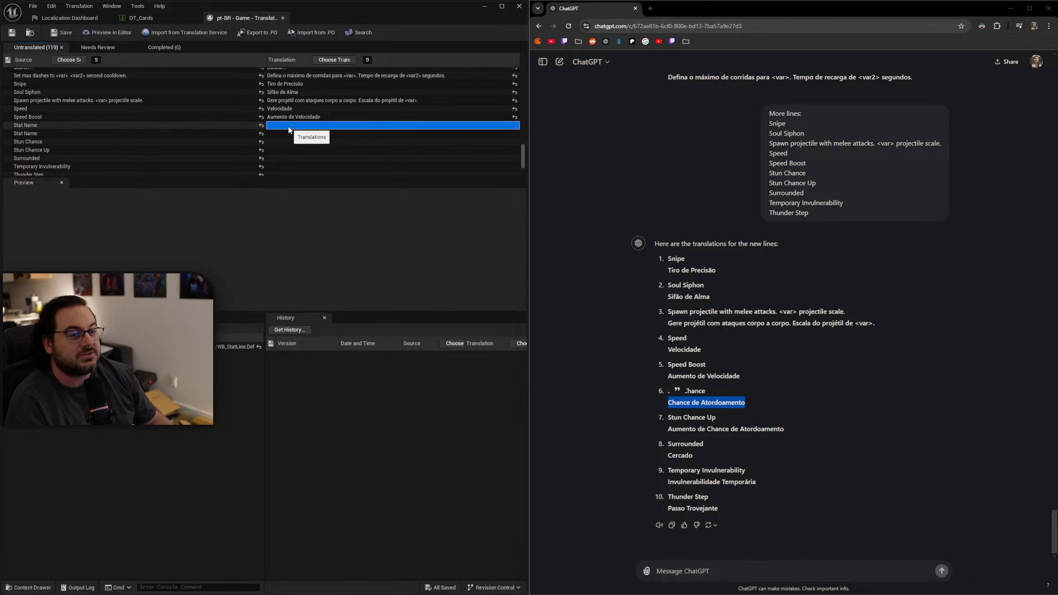
{"action": "key", "text": "ctrl+v"}
{"action": "left_click_drag", "start_coordinate": [785, 430], "coordinate": [650, 424]}
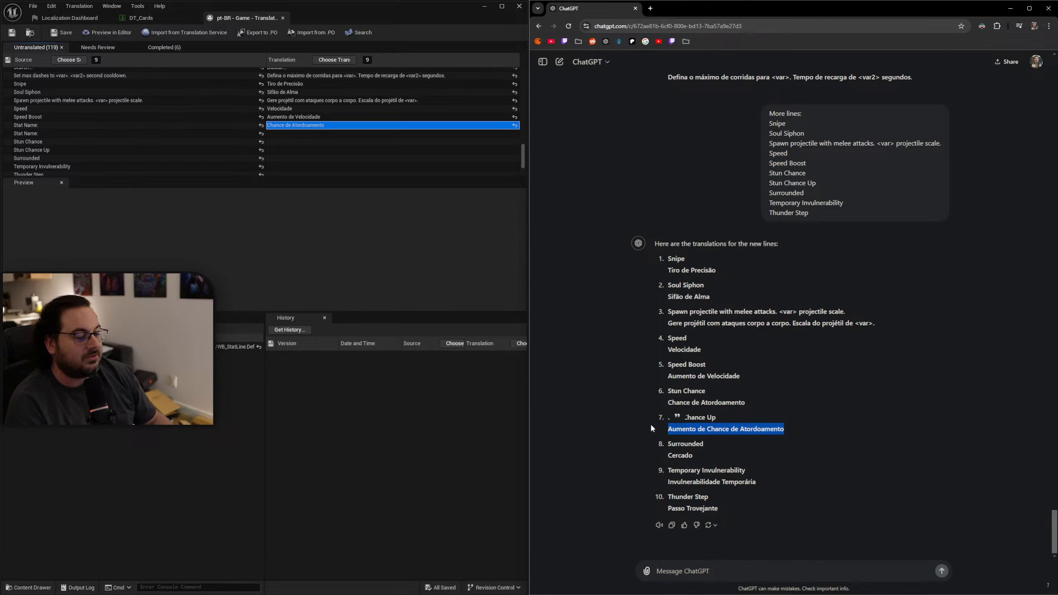
{"action": "key", "text": "ctrl+c"}
{"action": "left_click", "coordinate": [281, 134]}
{"action": "key", "text": "ctrl+v"}
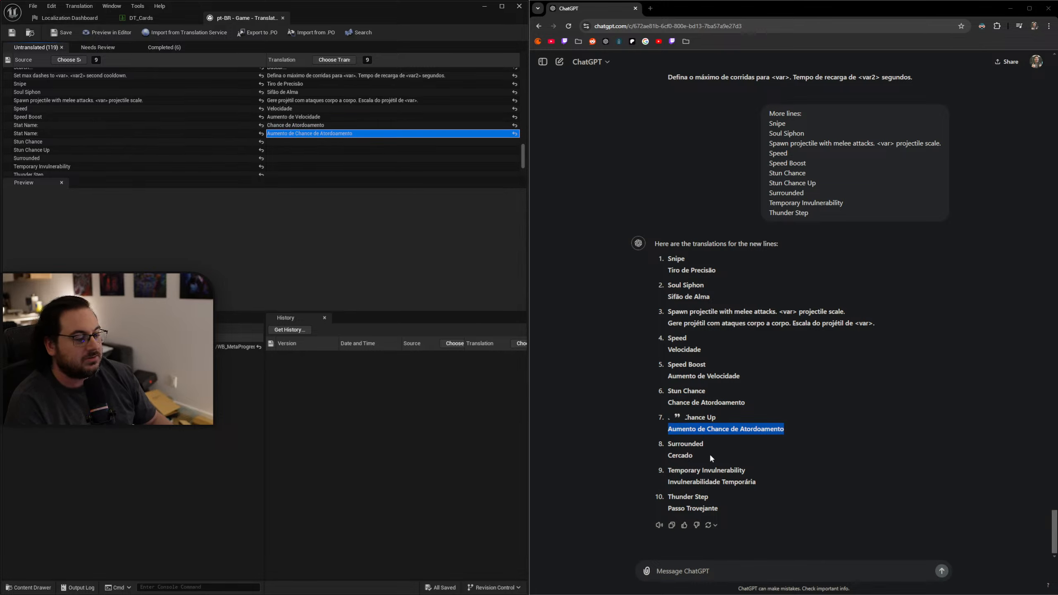
Paste "Cercado" into the translation of "Stun Chance" and "Invulnerabilidade Temporária" into the translation of "Stun Chance Up".
{"action": "left_click_drag", "start_coordinate": [710, 455], "coordinate": [663, 457]}
{"action": "key", "text": "ctrl+c"}
{"action": "left_click", "coordinate": [303, 142]}
{"action": "key", "text": "ctrl+v"}
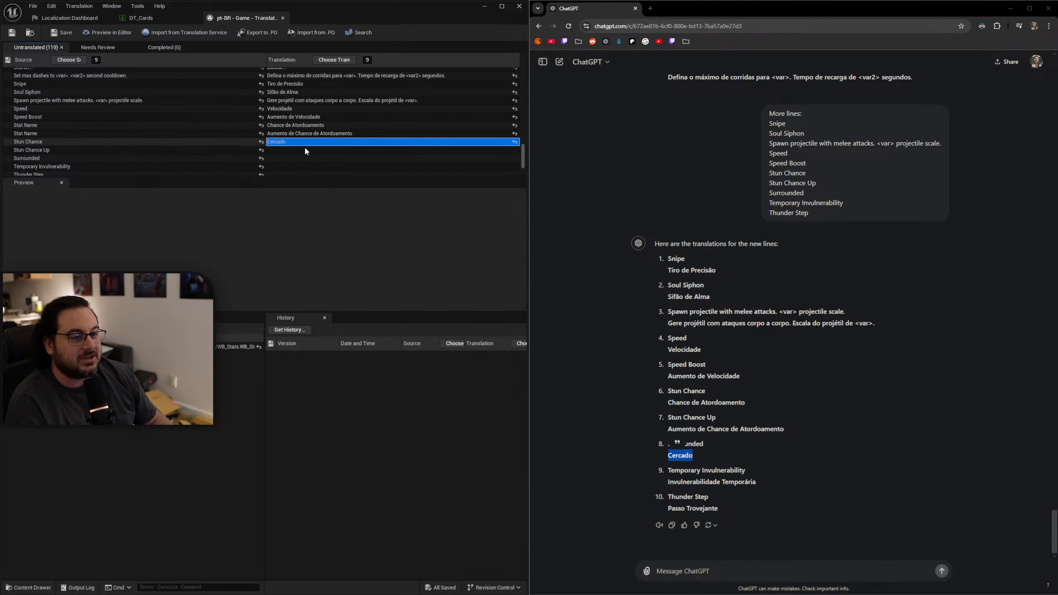
{"action": "left_click_drag", "start_coordinate": [761, 481], "coordinate": [664, 480]}
{"action": "key", "text": "ctrl+c"}
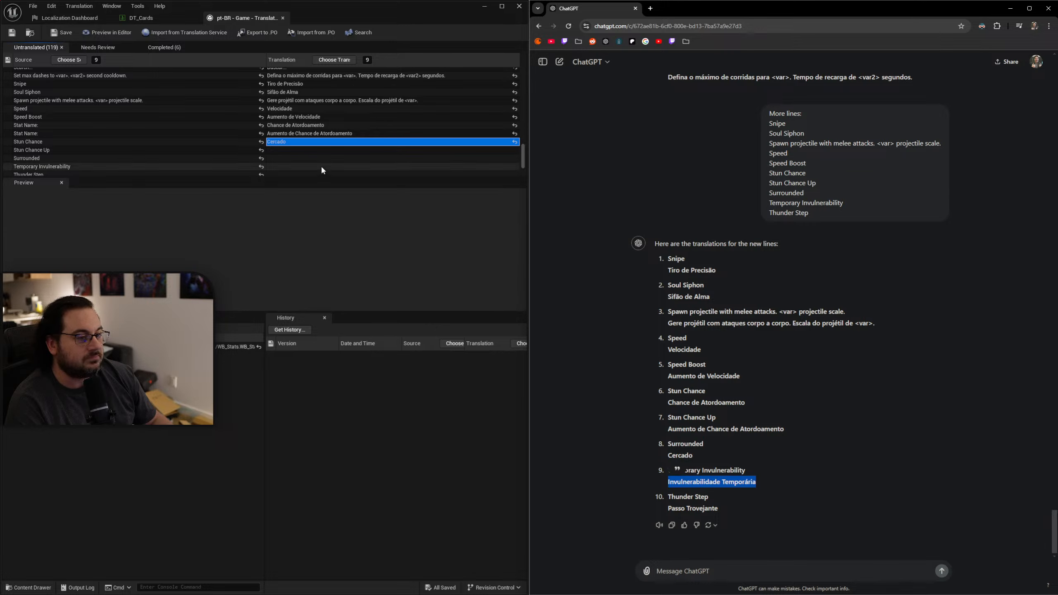
{"action": "left_click", "coordinate": [290, 150]}
{"action": "key", "text": "ctrl+v"}
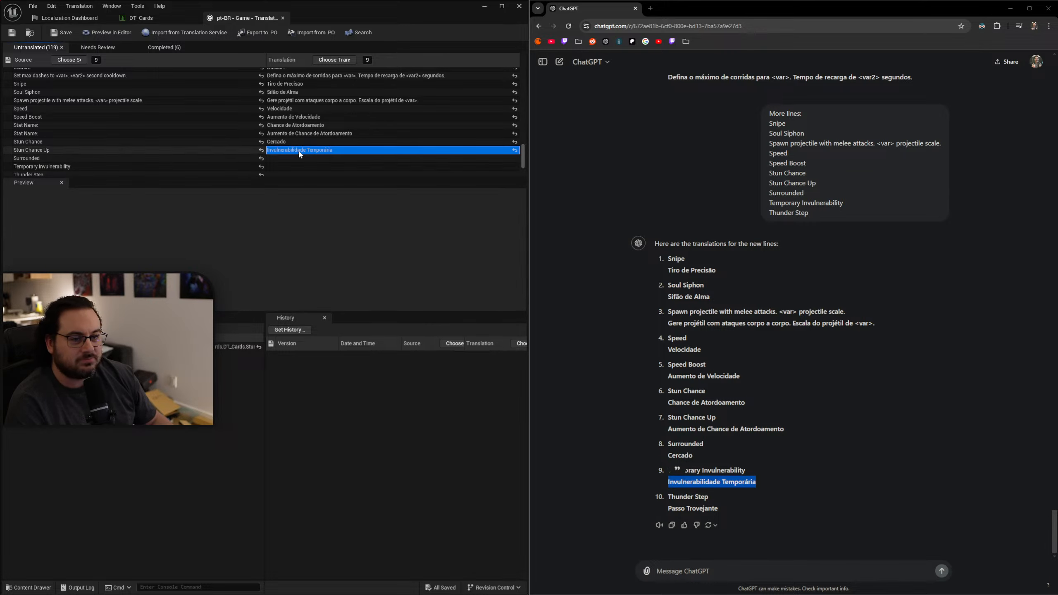
Undo the last four pasted translations, back to the first "Stat Name:" row.
{"action": "key", "text": "ctrl+z"}
{"action": "key", "text": "ctrl+z"}
{"action": "key", "text": "ctrl+z"}
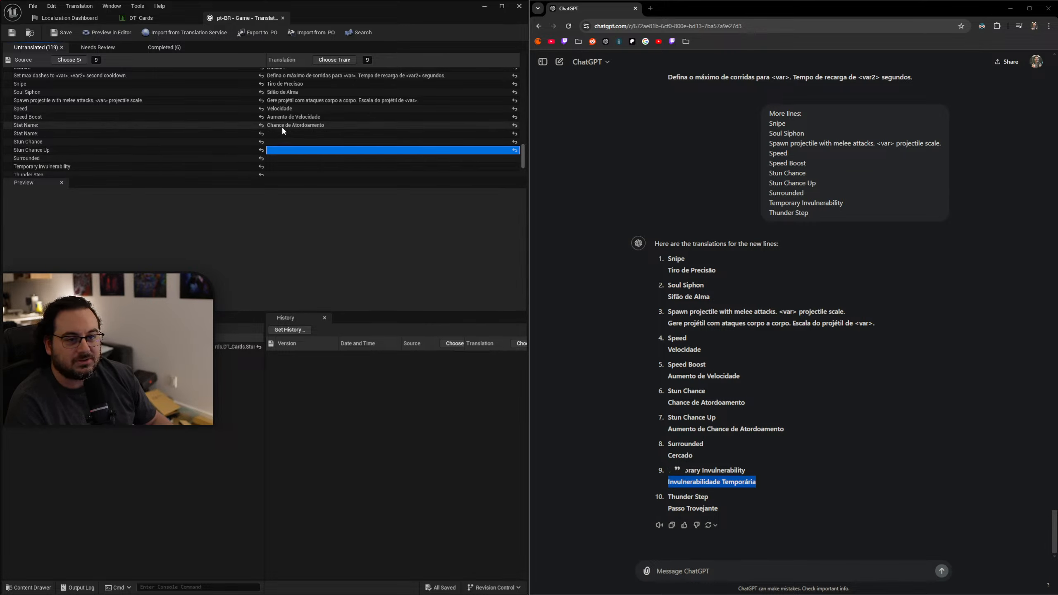
{"action": "key", "text": "ctrl+z"}
Copy "Chance de Atordoamento" into the translation of "Stun Chance" and remove the extra blank lines after it.
{"action": "double_click", "coordinate": [732, 402]}
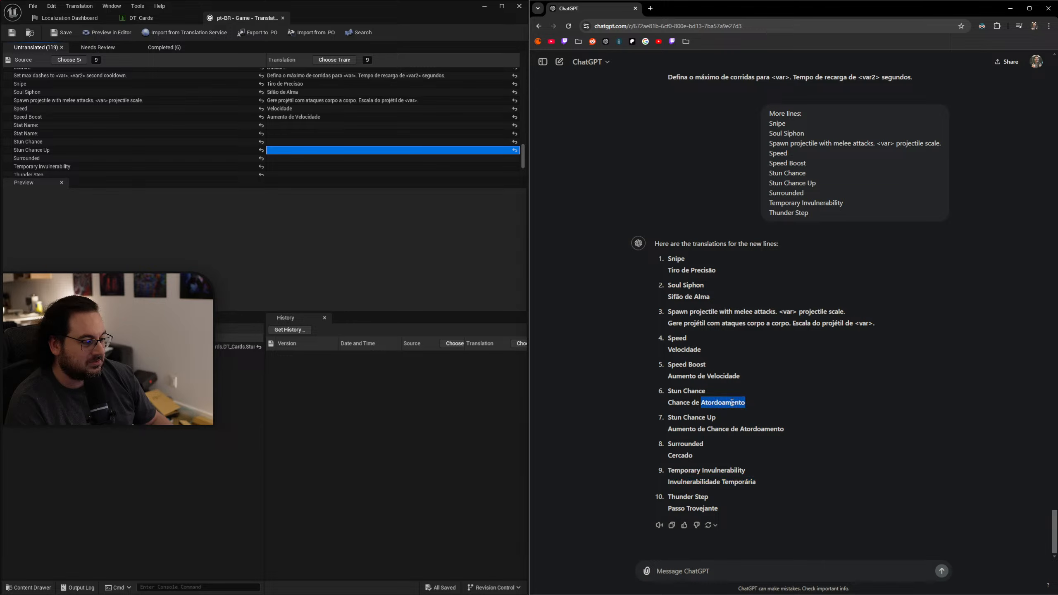
{"action": "triple_click", "coordinate": [732, 403]}
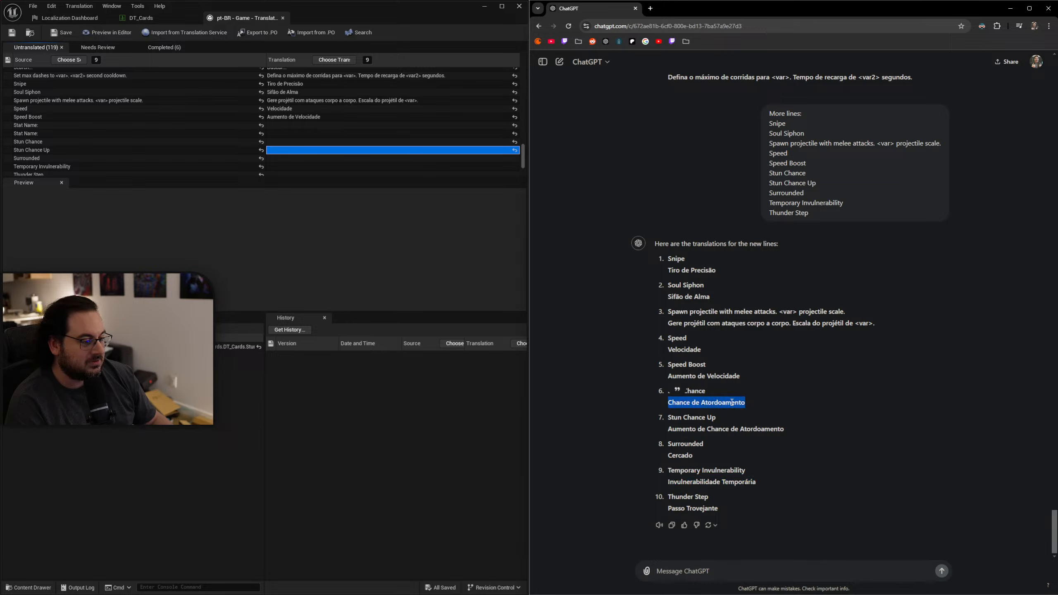
{"action": "left_click", "coordinate": [279, 142]}
{"action": "key", "text": "ctrl+v"}
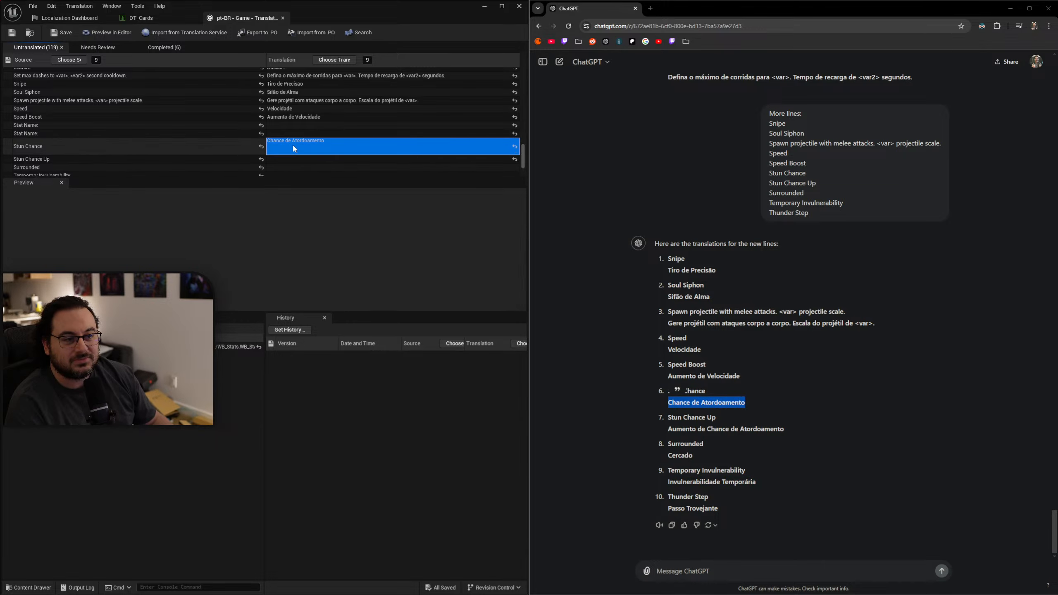
{"action": "left_click", "coordinate": [311, 151]}
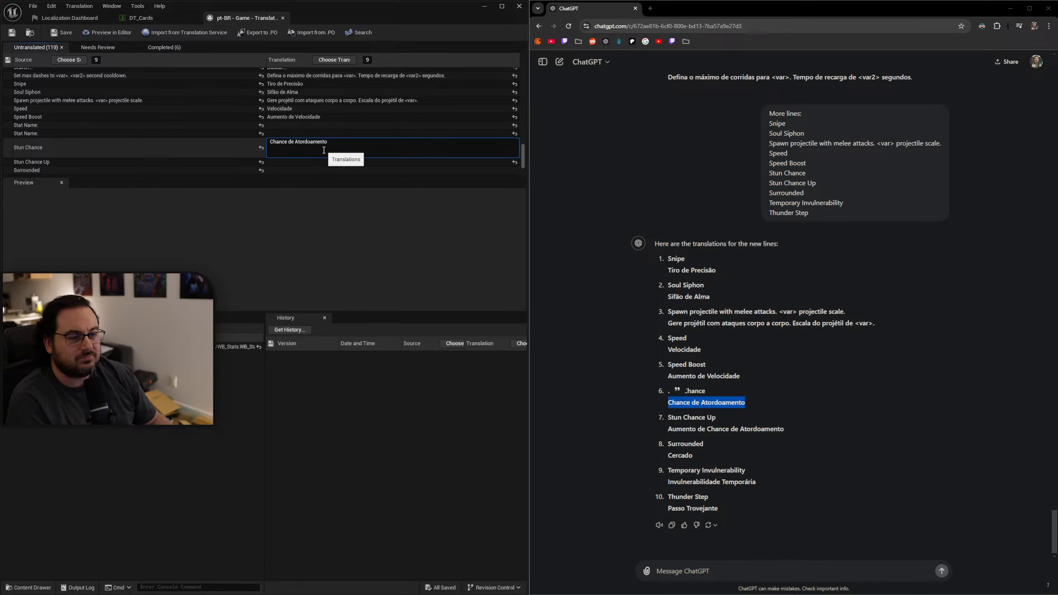
{"action": "key", "text": "BackSpace"}
{"action": "key", "text": "BackSpace"}
{"action": "left_click", "coordinate": [346, 149]}
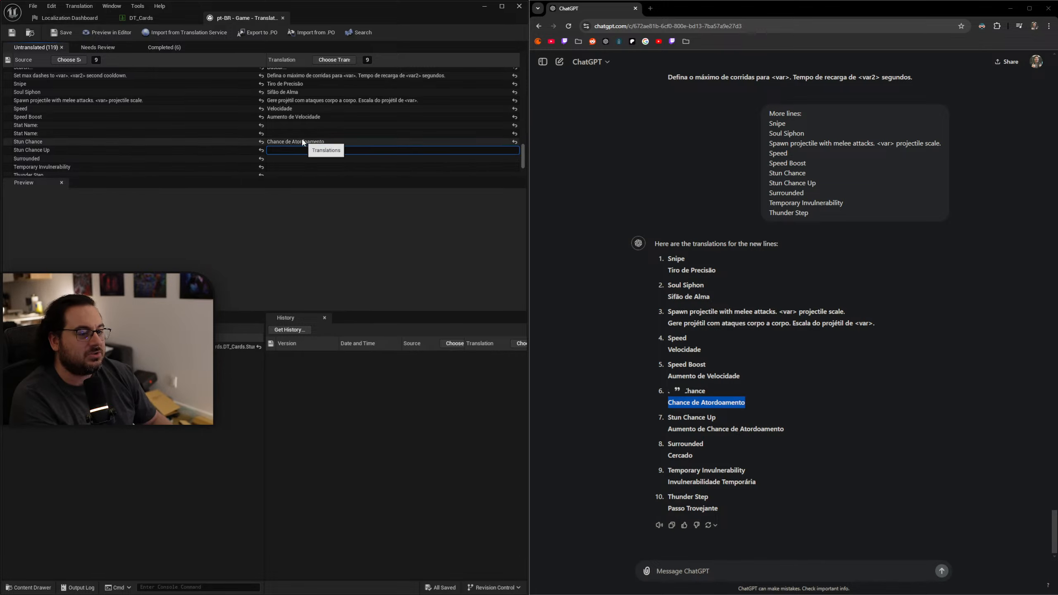
Copy "Aumento de Chance de Atordoamento" from the ChatGPT reply for the translation of "Stun Chance Up".
{"action": "left_click_drag", "start_coordinate": [788, 430], "coordinate": [656, 431]}
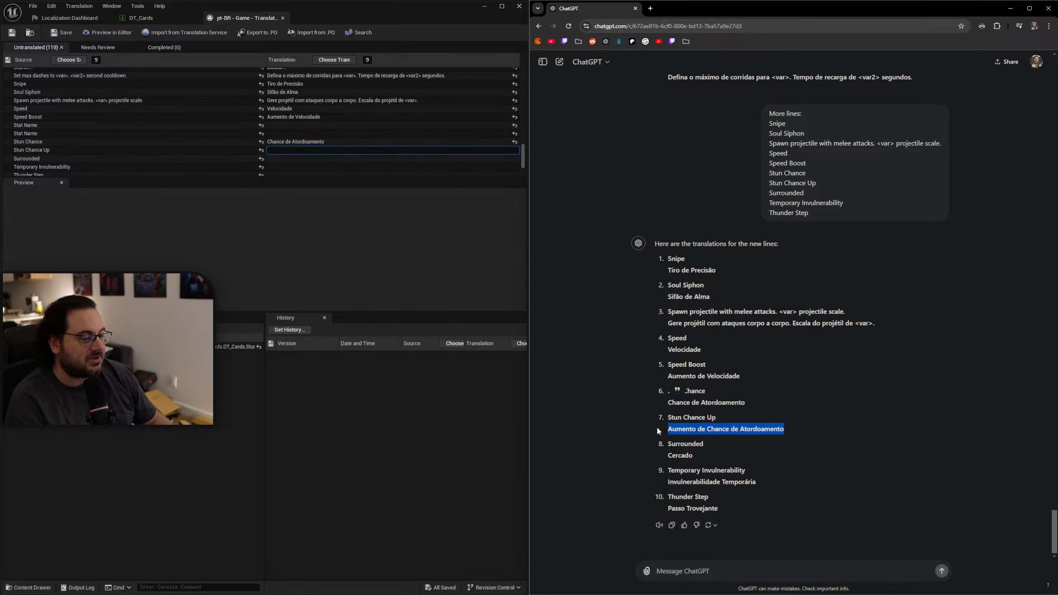
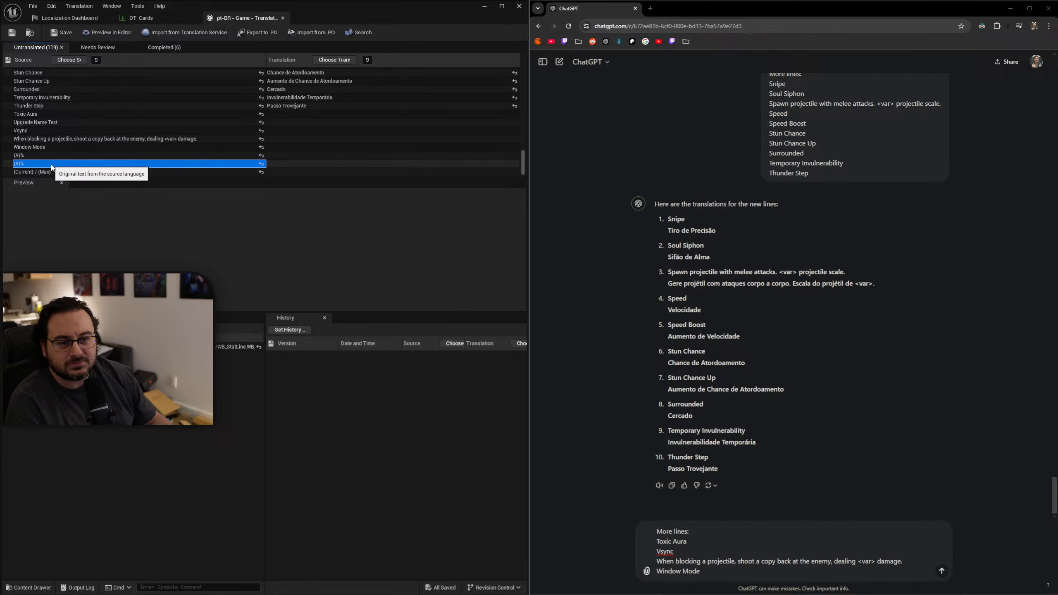
Send the drafted batch from "Toxic Aura" to "Window Mode" to ChatGPT and paste "Aura Tóxica" as the translation of "Toxic Aura".
{"action": "left_click", "coordinate": [69, 172]}
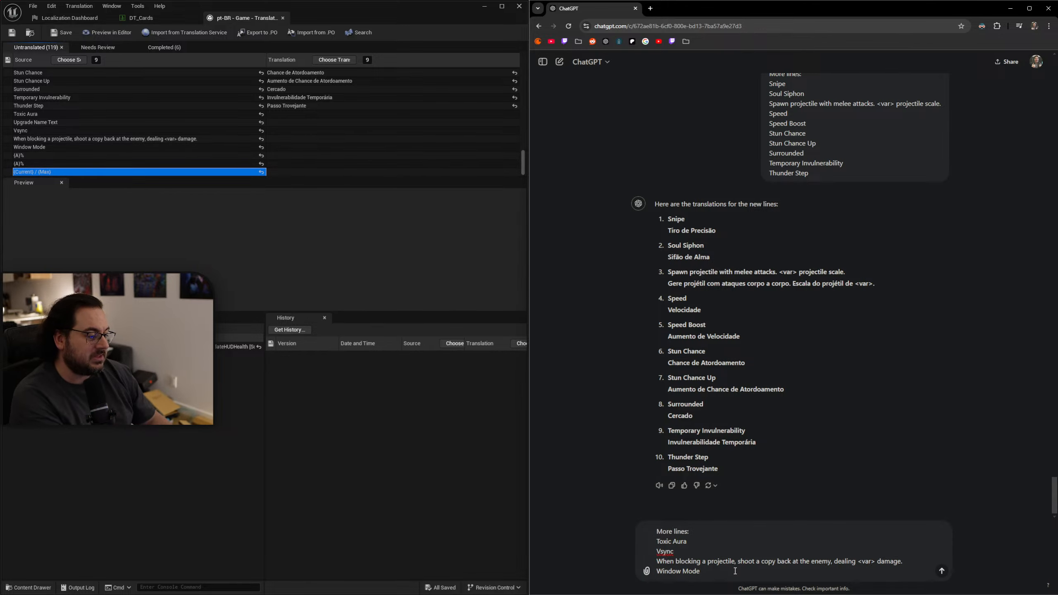
{"action": "key", "text": "Return"}
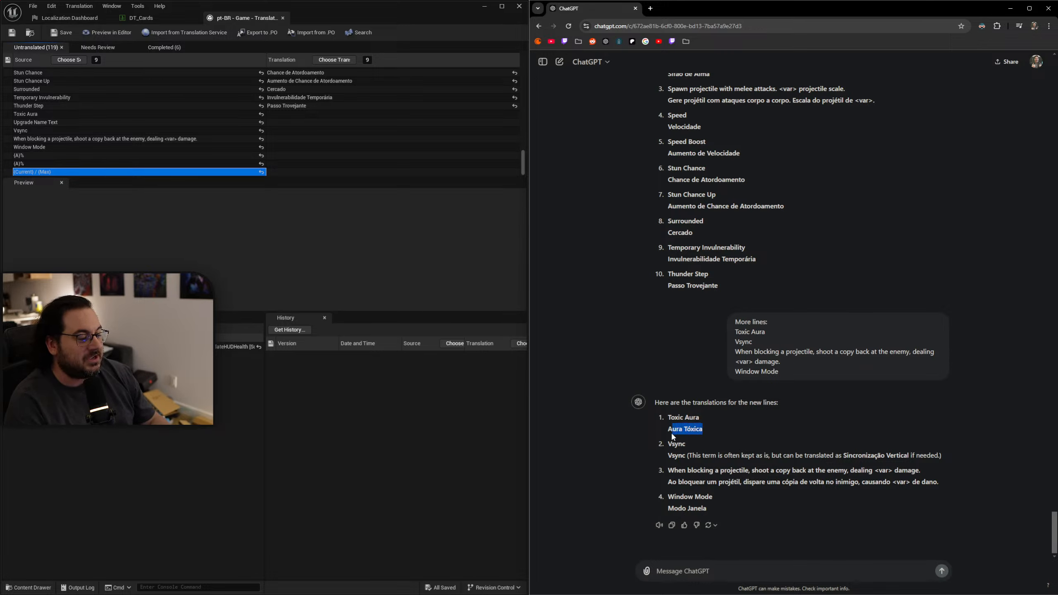
{"action": "left_click", "coordinate": [271, 116]}
{"action": "type", "text": "Aura Tóxica"}
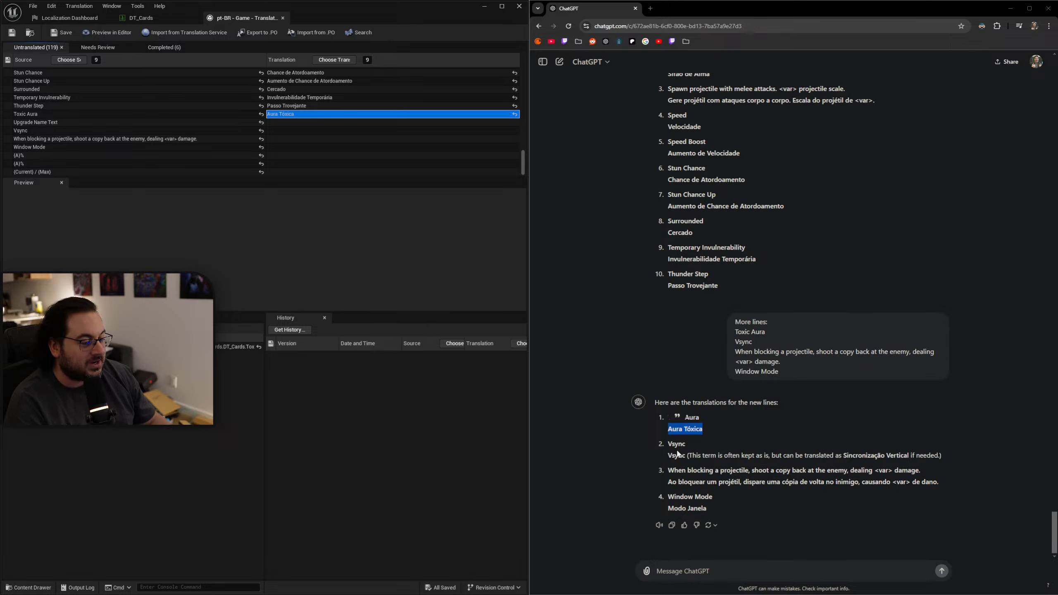
Copy "Vsync" from the ChatGPT reply into the translation of "Vsync".
{"action": "left_click_drag", "start_coordinate": [668, 455], "coordinate": [686, 455]}
{"action": "key", "text": "ctrl+c"}
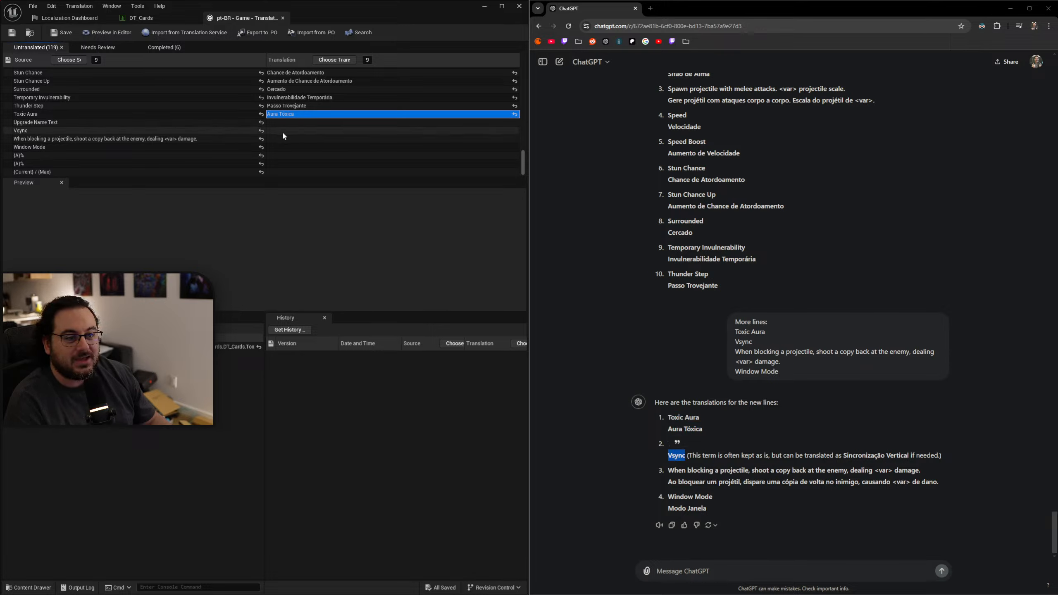
{"action": "double_click", "coordinate": [283, 131]}
{"action": "key", "text": "ctrl+v"}
{"action": "key", "text": "Return"}
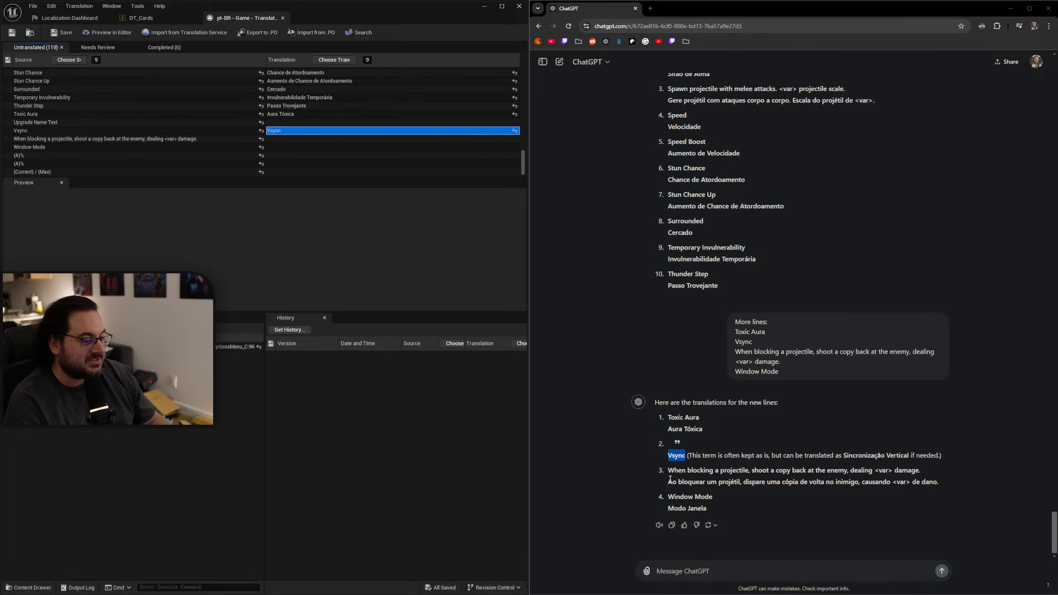
Paste "Ao bloquear um projétil, dispare uma cópia de volta no inimigo, causando <var> de dano." into the "When blocking a projectile" translation.
{"action": "left_click_drag", "start_coordinate": [669, 480], "coordinate": [958, 489]}
{"action": "key", "text": "ctrl+c"}
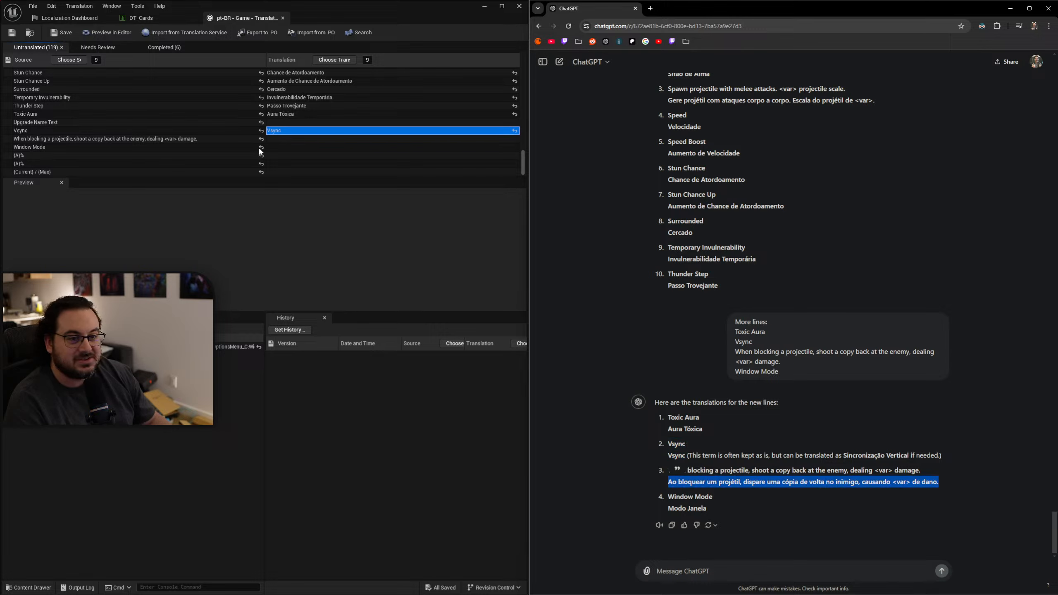
{"action": "left_click", "coordinate": [279, 140]}
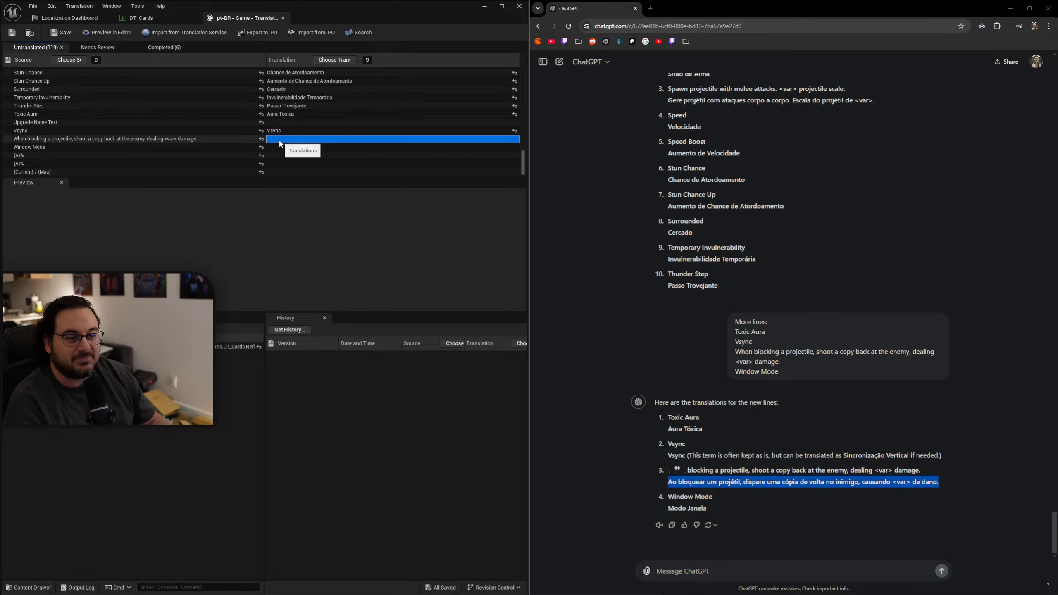
{"action": "double_click", "coordinate": [279, 140]}
{"action": "key", "text": "ctrl+v"}
{"action": "key", "text": "Return"}
Copy "Modo Janela" from the ChatGPT reply into the translation of "Window Mode".
{"action": "left_click_drag", "start_coordinate": [708, 511], "coordinate": [670, 508]}
{"action": "key", "text": "ctrl+c"}
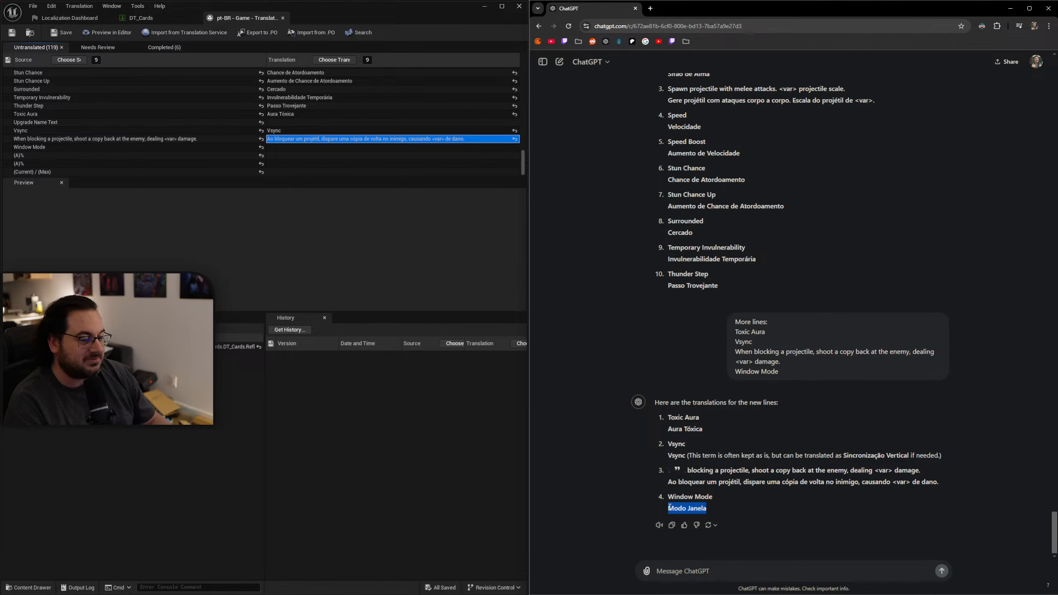
{"action": "left_click", "coordinate": [287, 148]}
{"action": "double_click", "coordinate": [287, 149]}
{"action": "key", "text": "ctrl+v"}
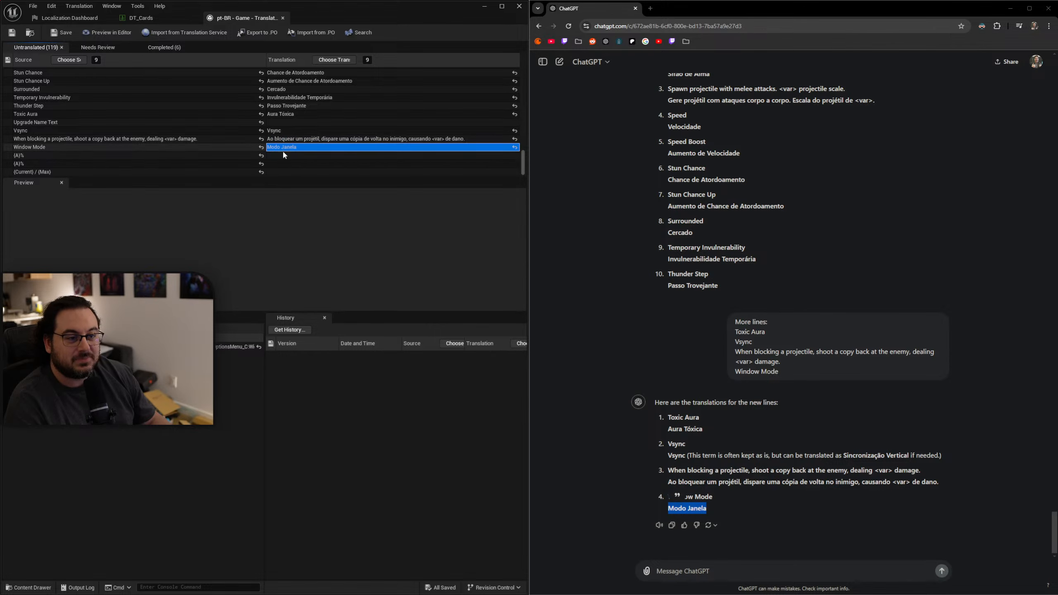
{"action": "key", "text": "Return"}
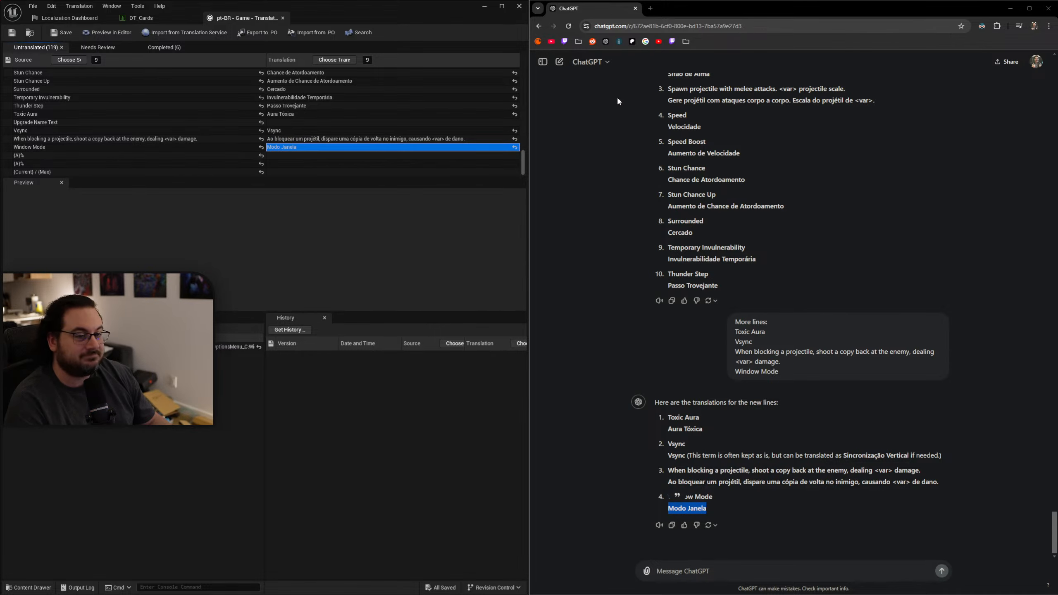
Close the ChatGPT page and maximize the translation editor window.
{"action": "middle_click", "coordinate": [584, 12]}
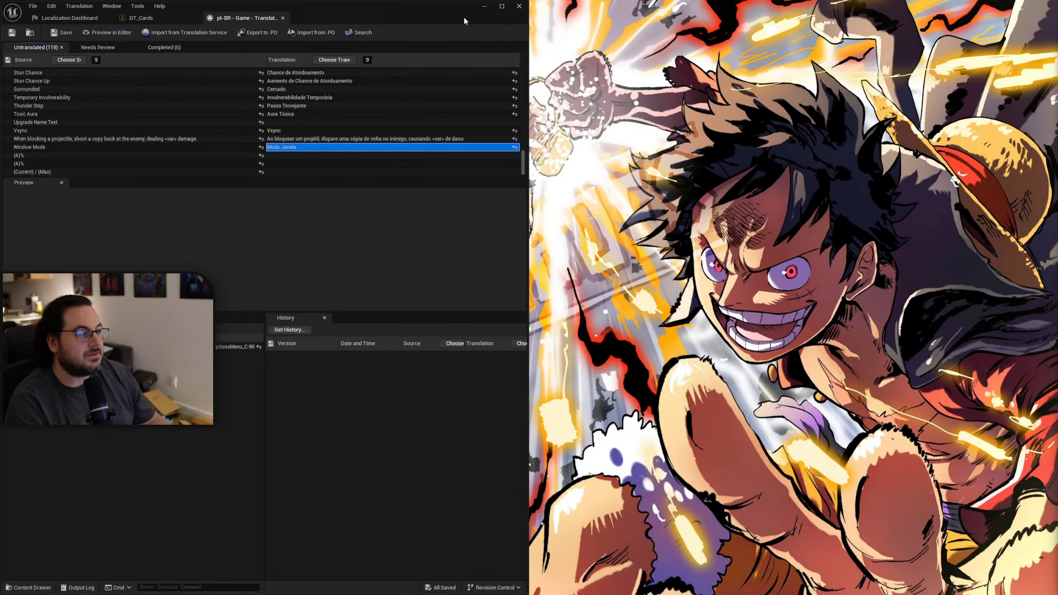
{"action": "left_click_drag", "start_coordinate": [463, 15], "coordinate": [460, 98]}
{"action": "left_click_drag", "start_coordinate": [1057, 476], "coordinate": [464, 1]}
{"action": "double_click", "coordinate": [413, 92]}
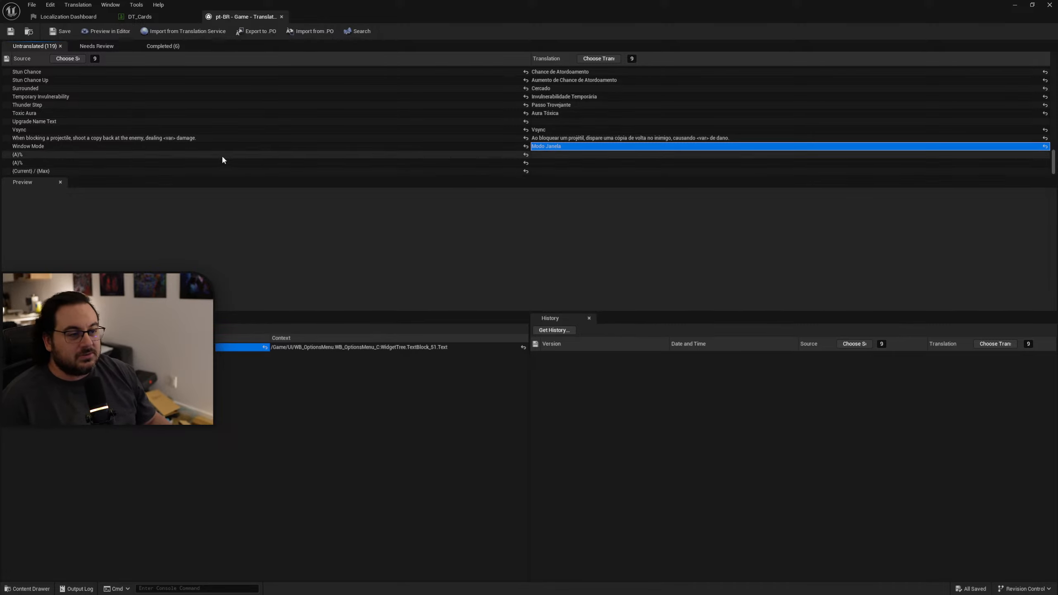
Check the source context of the untranslated "Upgrade Name Text" row and the first "Stat Name:" row.
{"action": "left_click", "coordinate": [350, 125]}
{"action": "scroll", "coordinate": [254, 146], "scroll_direction": "up", "scroll_amount": 4}
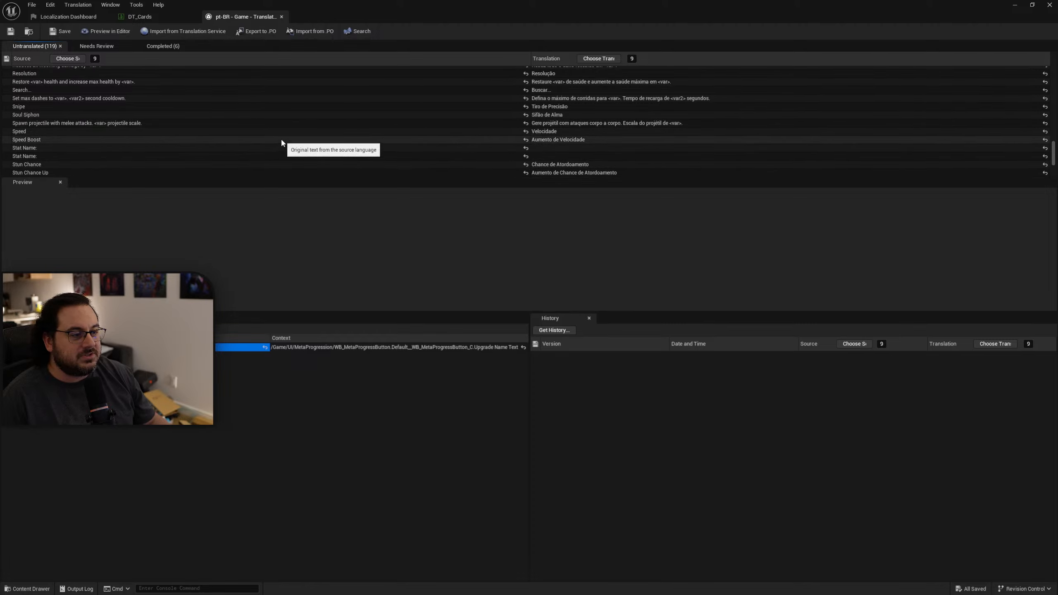
{"action": "left_click", "coordinate": [37, 147]}
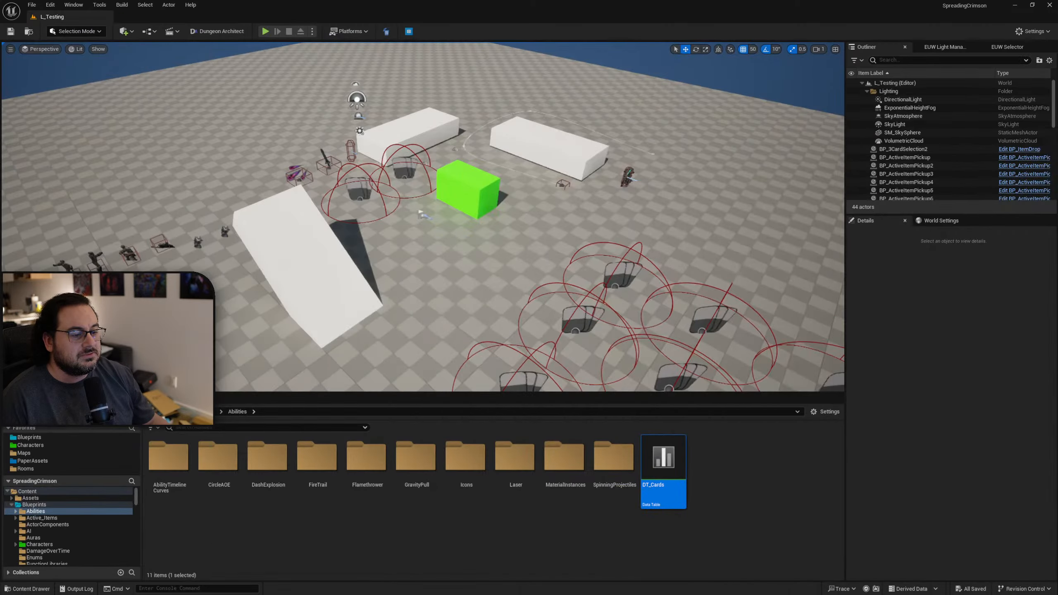
Open the WB_StatLine widget from the UI/AbilityChoiceHUD/Stats folder.
{"action": "scroll", "coordinate": [83, 517], "scroll_direction": "down", "scroll_amount": 10}
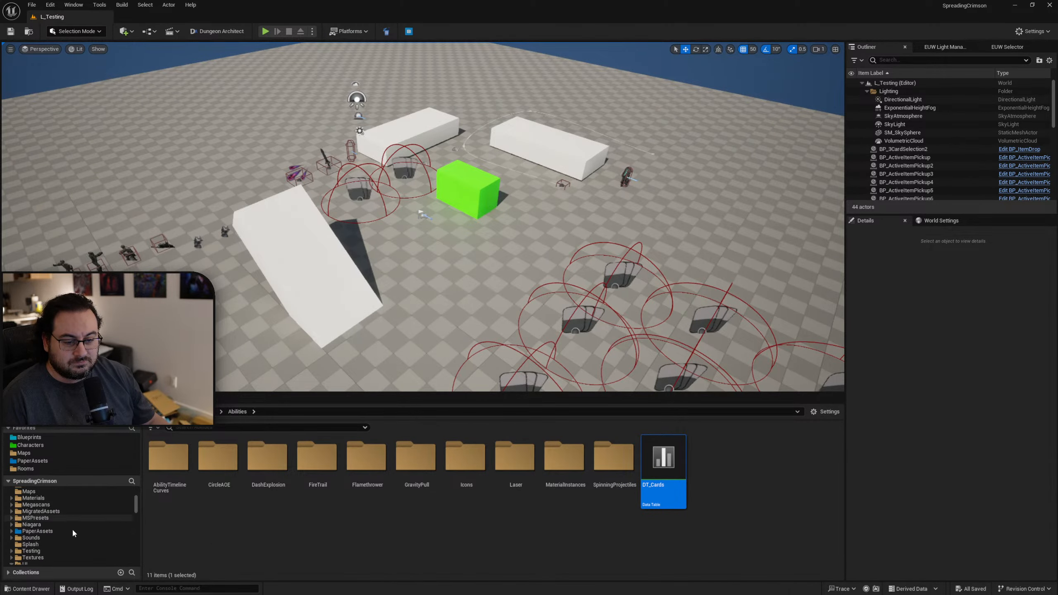
{"action": "scroll", "coordinate": [72, 528], "scroll_direction": "up", "scroll_amount": 3}
{"action": "left_click", "coordinate": [72, 525]}
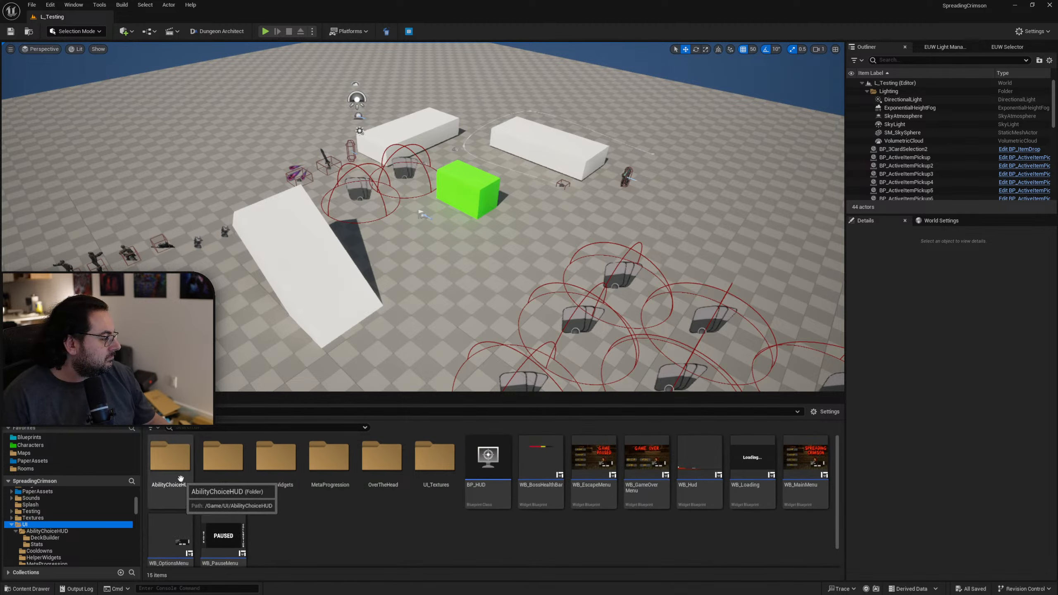
{"action": "double_click", "coordinate": [180, 478]}
{"action": "double_click", "coordinate": [212, 484]}
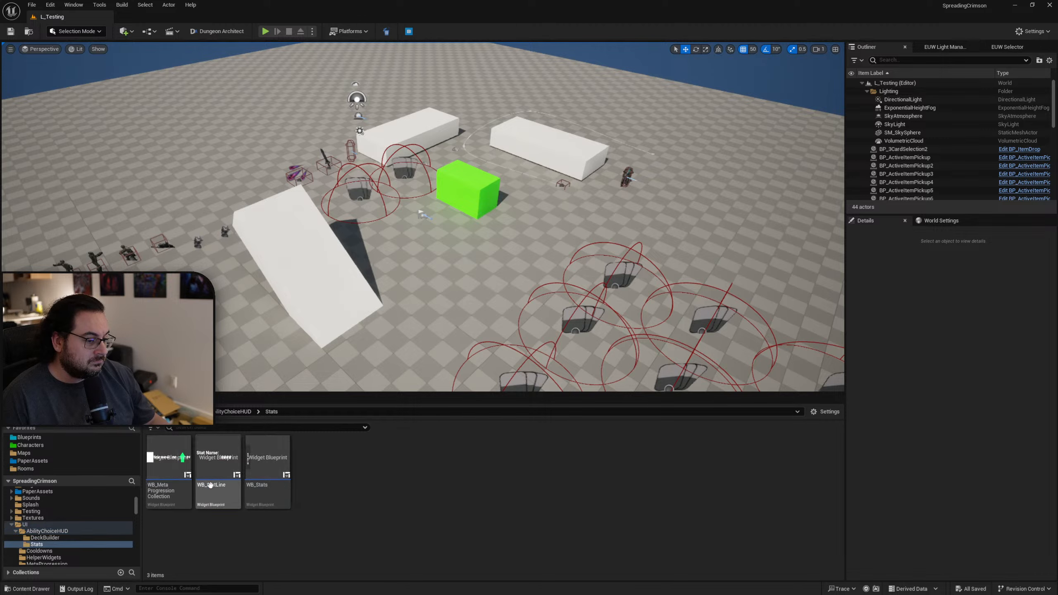
{"action": "left_click", "coordinate": [212, 488]}
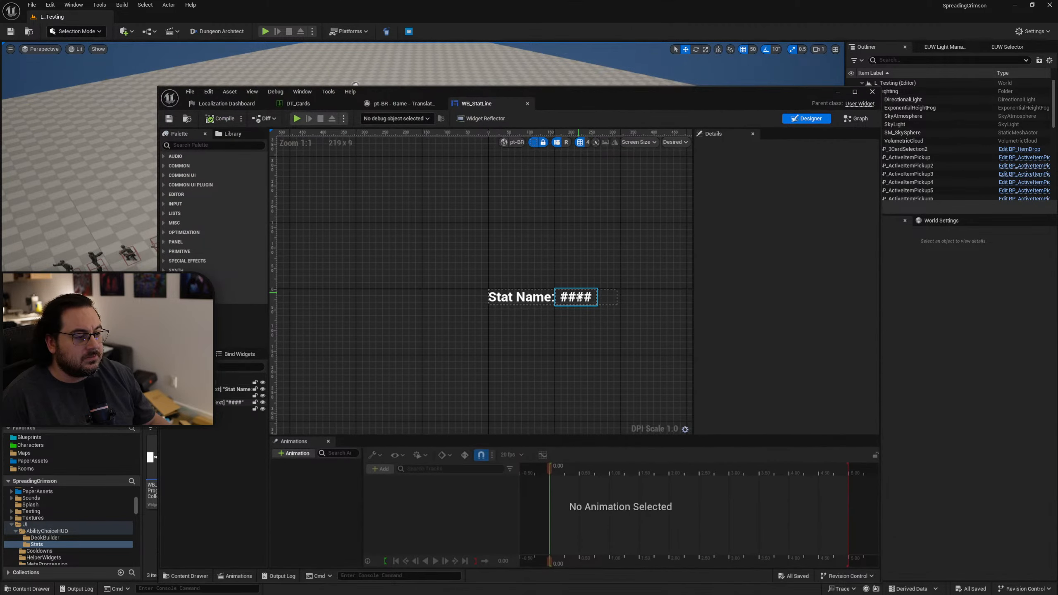
Disable localization for the "Stat Name:" text in WB_StatLine and save the widget.
{"action": "left_click", "coordinate": [576, 296]}
{"action": "left_click", "coordinate": [538, 303]}
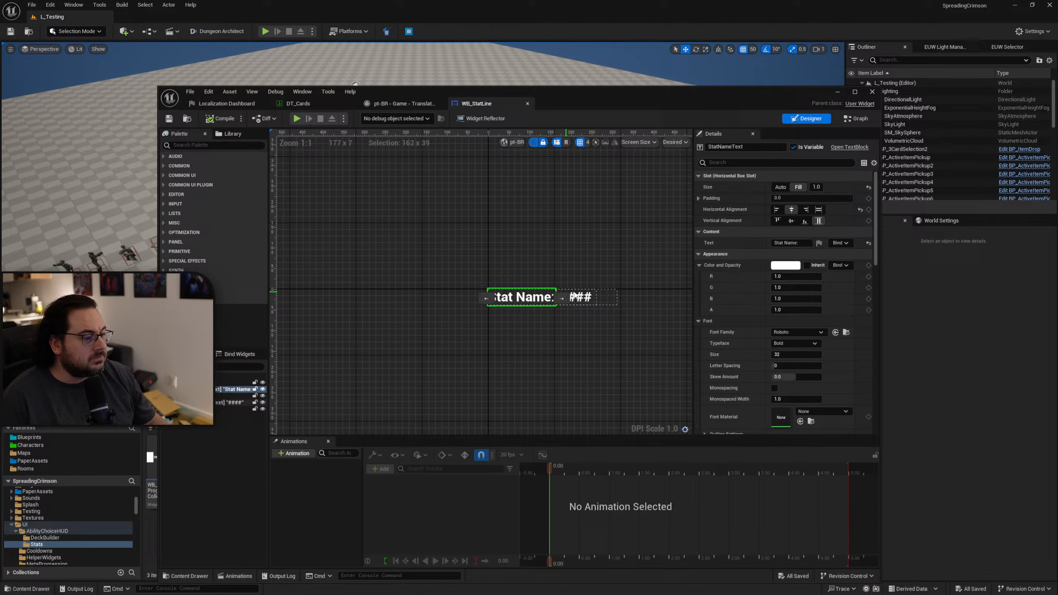
{"action": "left_click", "coordinate": [819, 242]}
{"action": "left_click", "coordinate": [857, 254]}
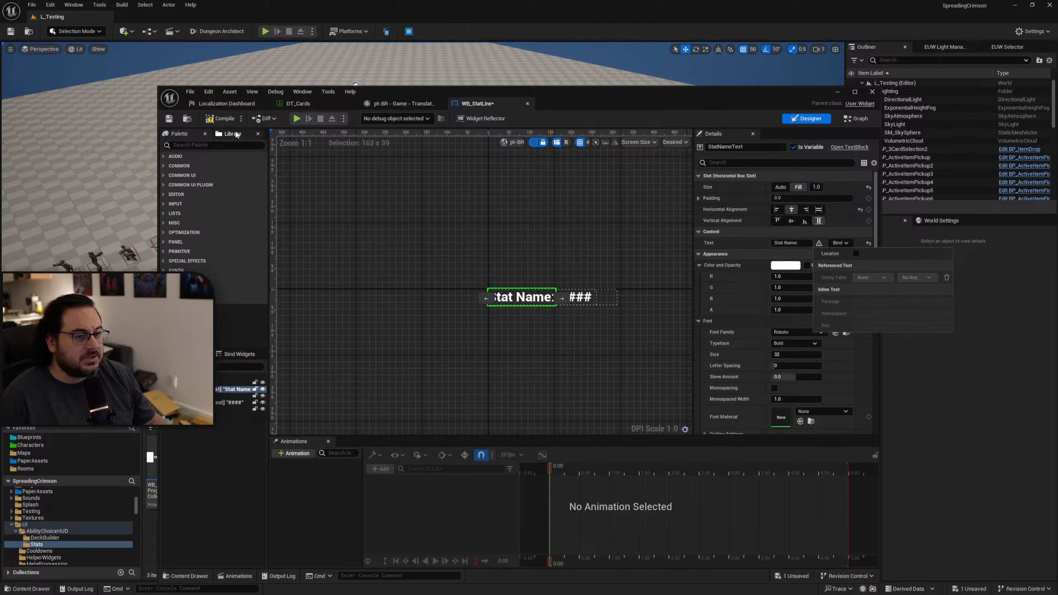
{"action": "left_click", "coordinate": [170, 119]}
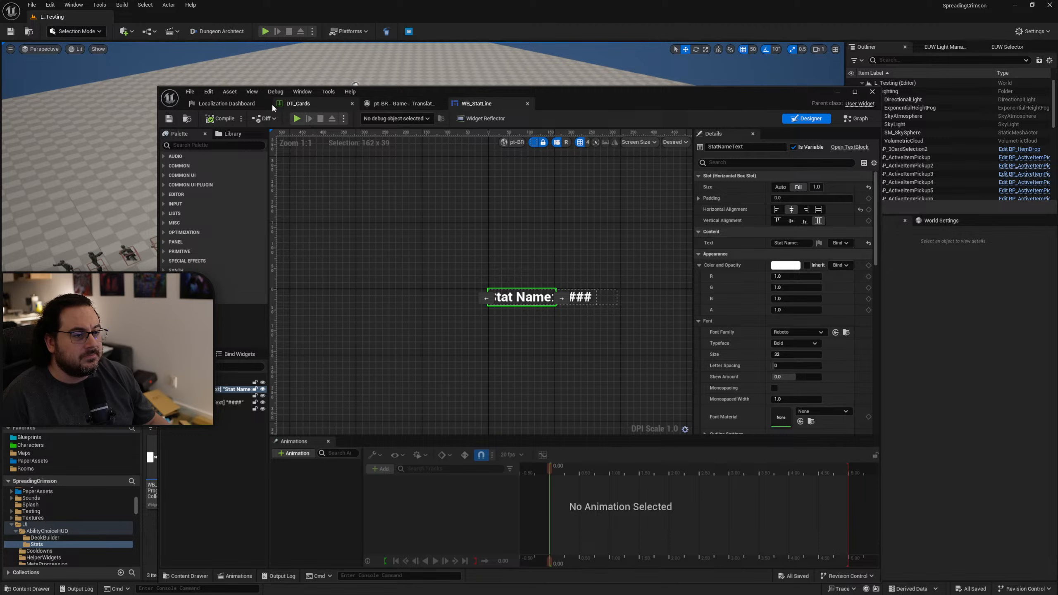
Check the source context of the second "Stat Name:" row in the translation editor and open the WB_MetaProgressionCollection widget.
{"action": "left_click", "coordinate": [227, 104]}
{"action": "left_click", "coordinate": [380, 104]}
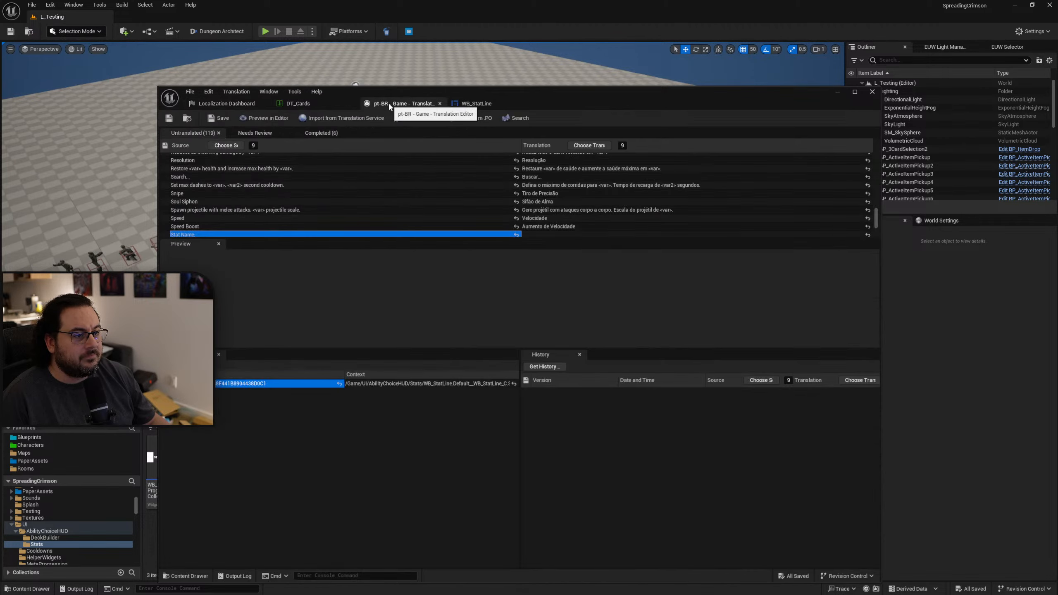
{"action": "scroll", "coordinate": [362, 207], "scroll_direction": "down", "scroll_amount": 3}
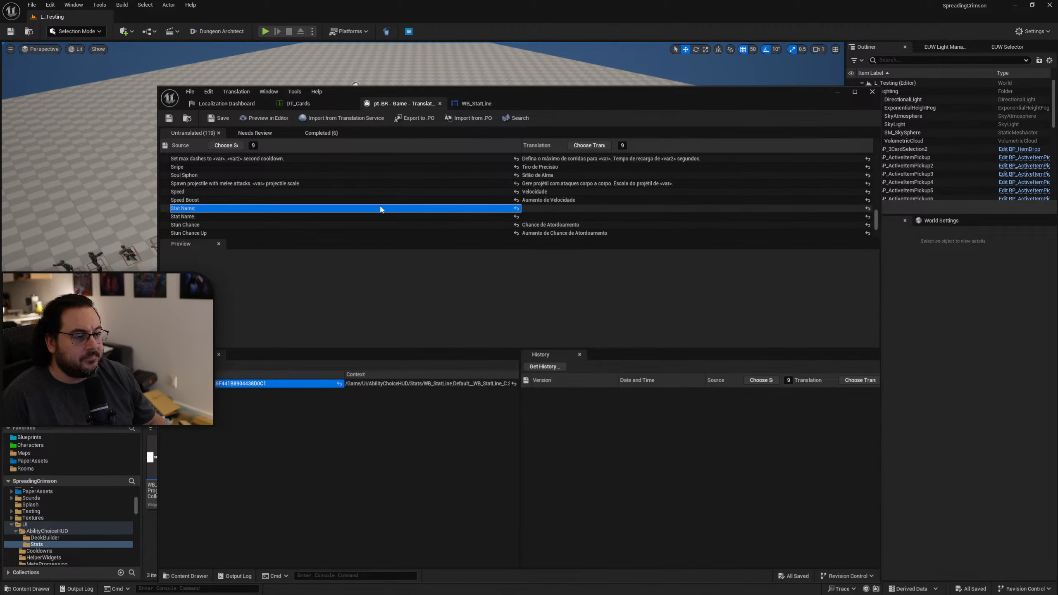
{"action": "left_click", "coordinate": [342, 217]}
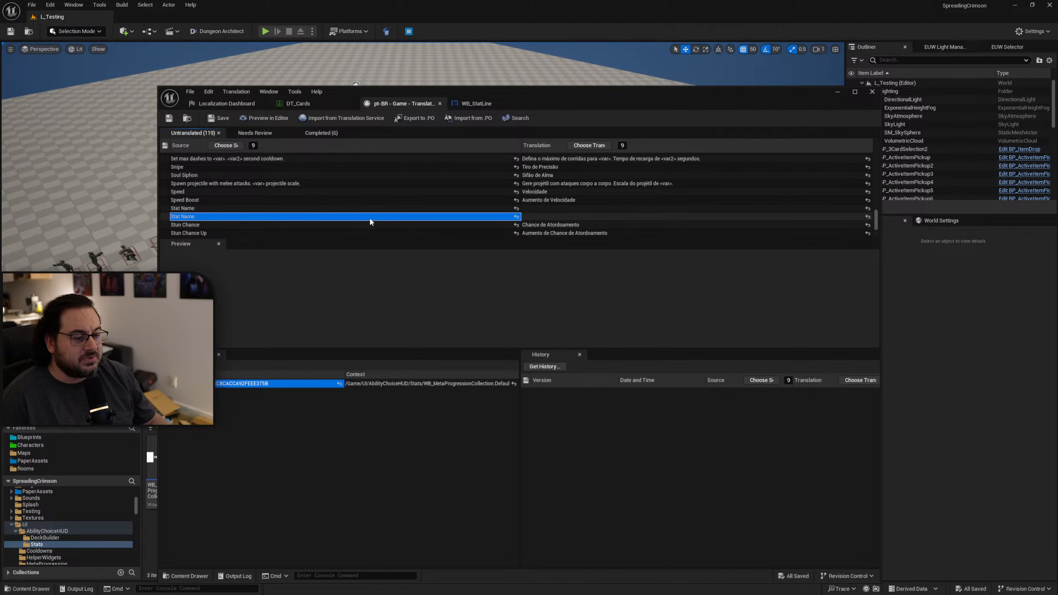
{"action": "left_click_drag", "start_coordinate": [575, 100], "coordinate": [807, 136]}
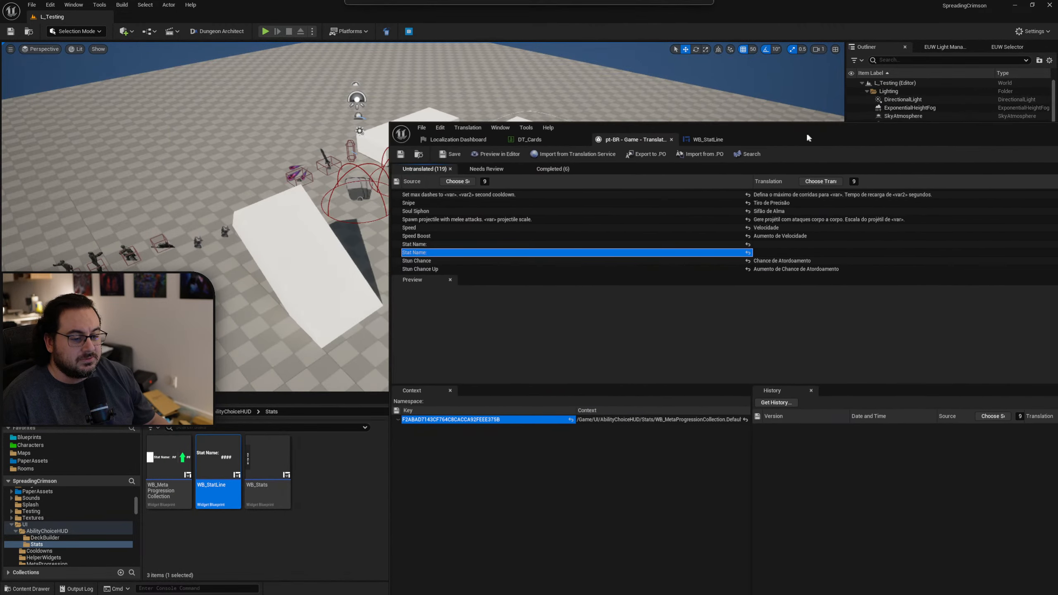
{"action": "double_click", "coordinate": [171, 458]}
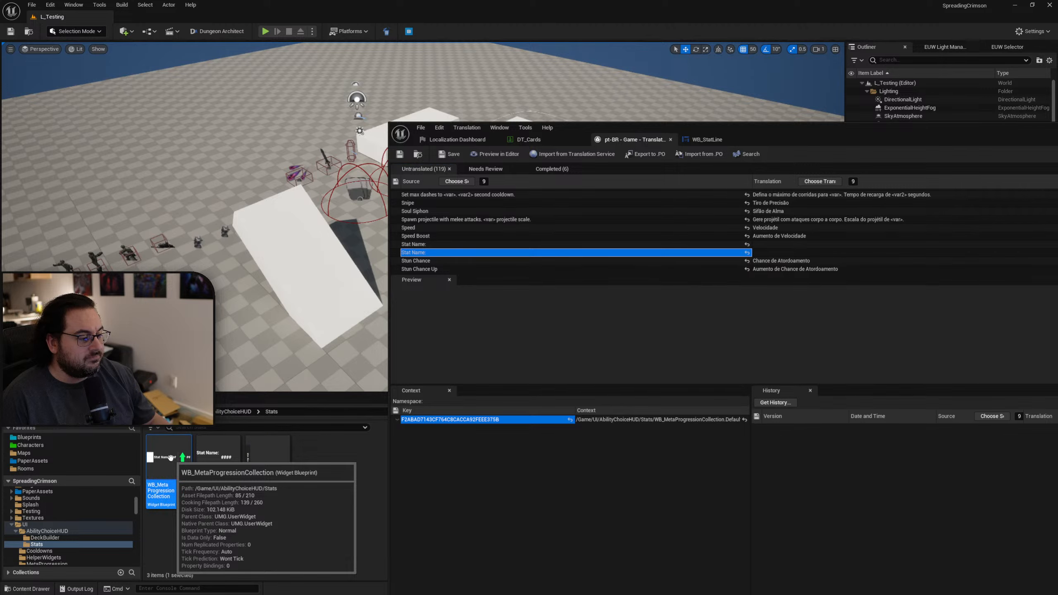
{"action": "left_click_drag", "start_coordinate": [872, 142], "coordinate": [556, 78]}
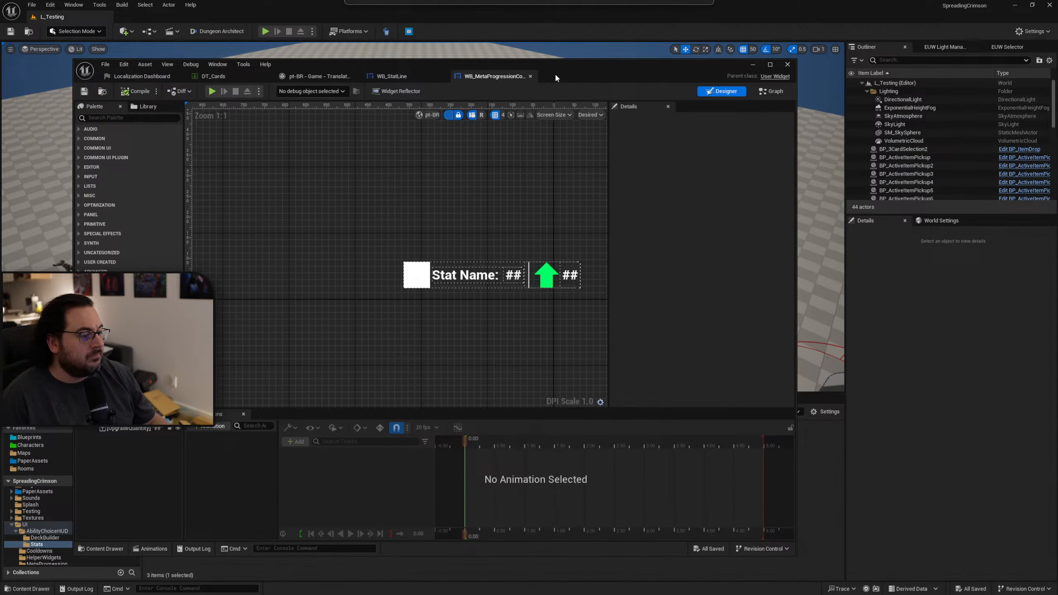
Disable localization for the "Stat Name:" text in WB_MetaProgressionCollection and save the widget.
{"action": "left_click", "coordinate": [465, 275]}
{"action": "left_click", "coordinate": [734, 215]}
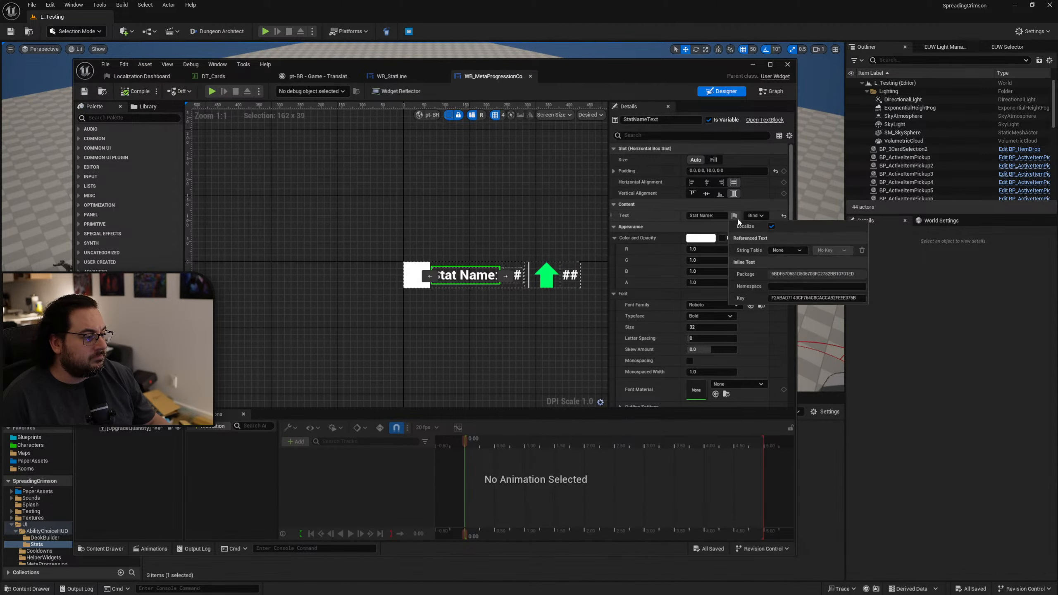
{"action": "left_click", "coordinate": [661, 215]}
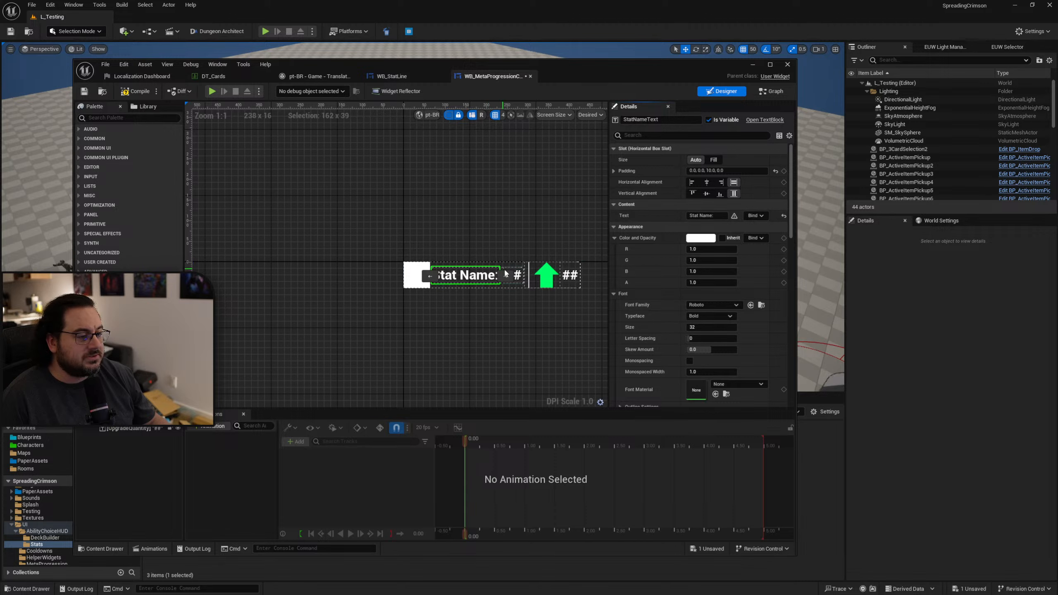
{"action": "left_click", "coordinate": [84, 92]}
Close the open widget editors and select the "Upgrade Name Text" row in the translation editor to check its source context.
{"action": "middle_click", "coordinate": [505, 78]}
{"action": "left_click", "coordinate": [320, 77]}
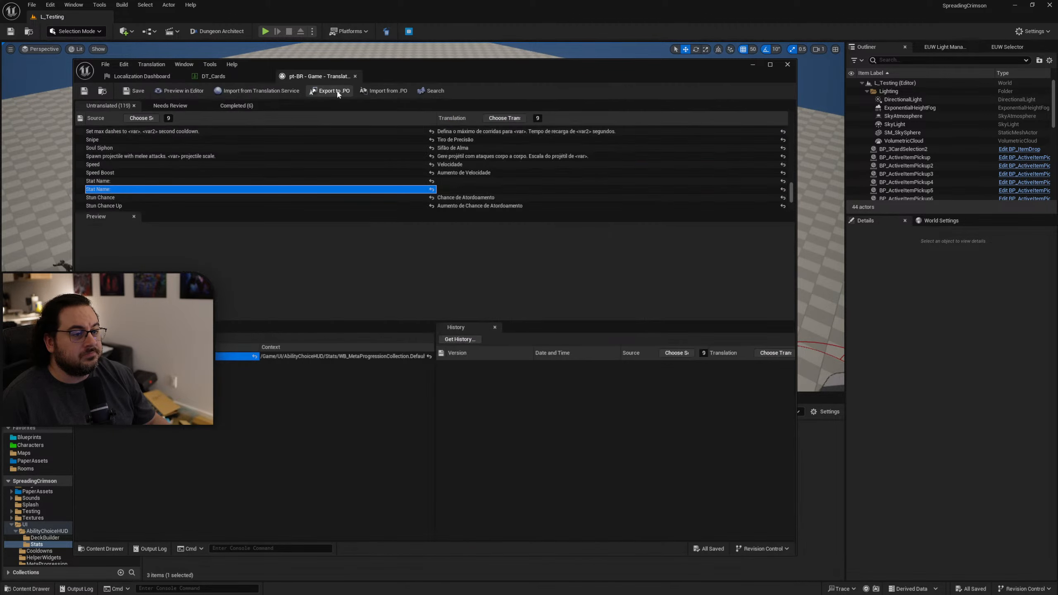
{"action": "scroll", "coordinate": [390, 178], "scroll_direction": "down", "scroll_amount": 5}
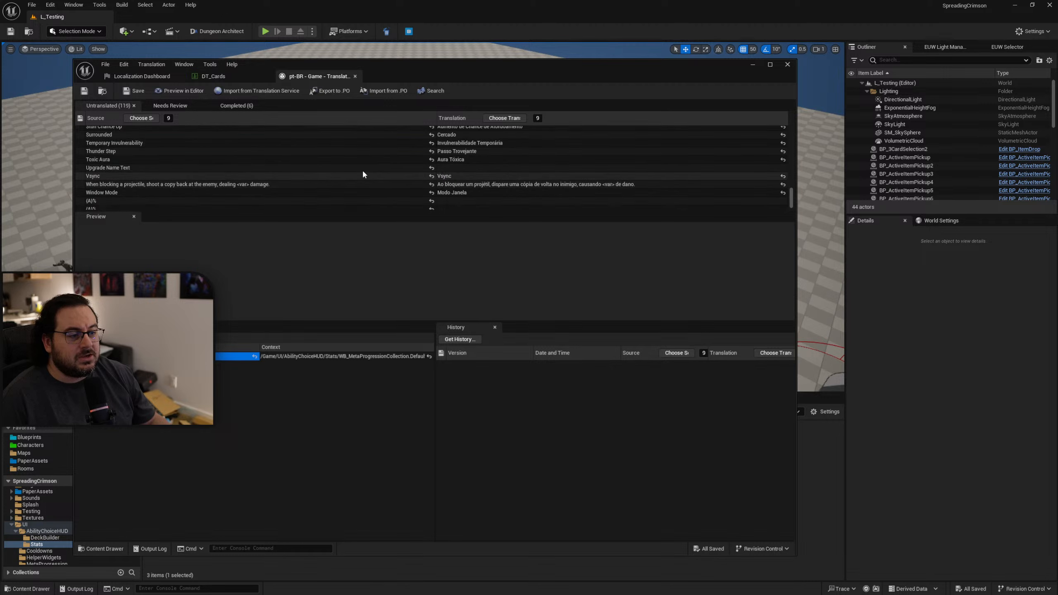
{"action": "left_click", "coordinate": [349, 168]}
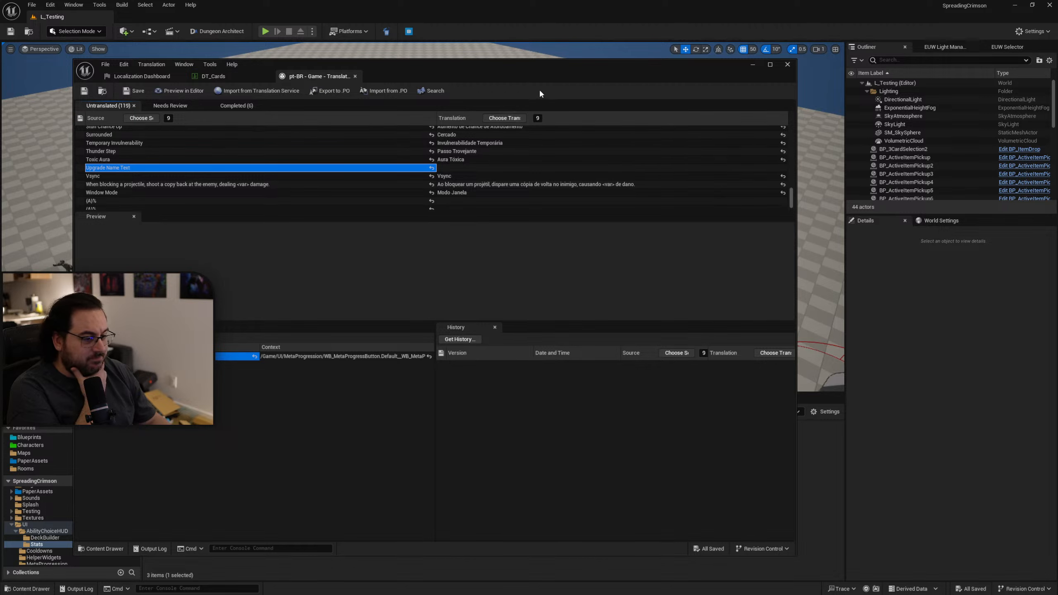
Move the translation editor window aside and open the WB_MetaProgressButton widget from the UI/MetaProgression folder.
{"action": "left_click_drag", "start_coordinate": [536, 72], "coordinate": [1057, 115]}
{"action": "key", "text": "alt+Left"}
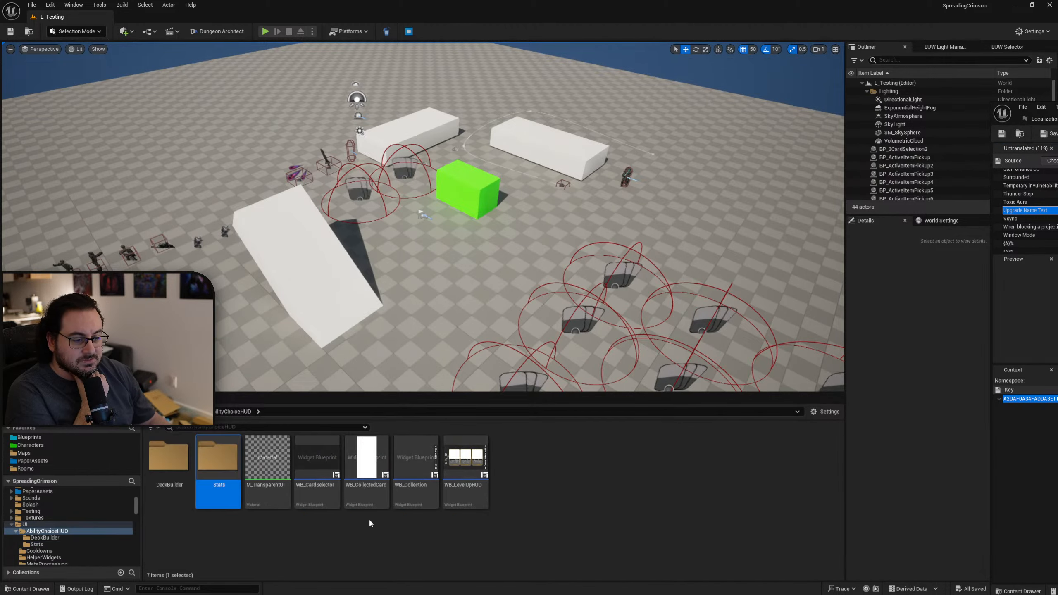
{"action": "key", "text": "alt+Left"}
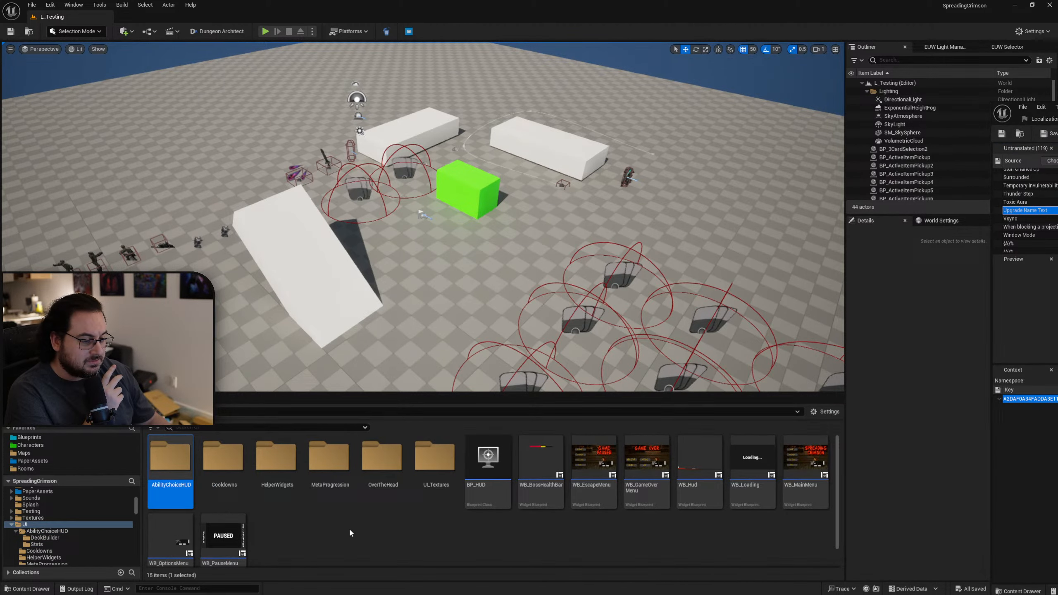
{"action": "double_click", "coordinate": [329, 476]}
{"action": "double_click", "coordinate": [169, 460]}
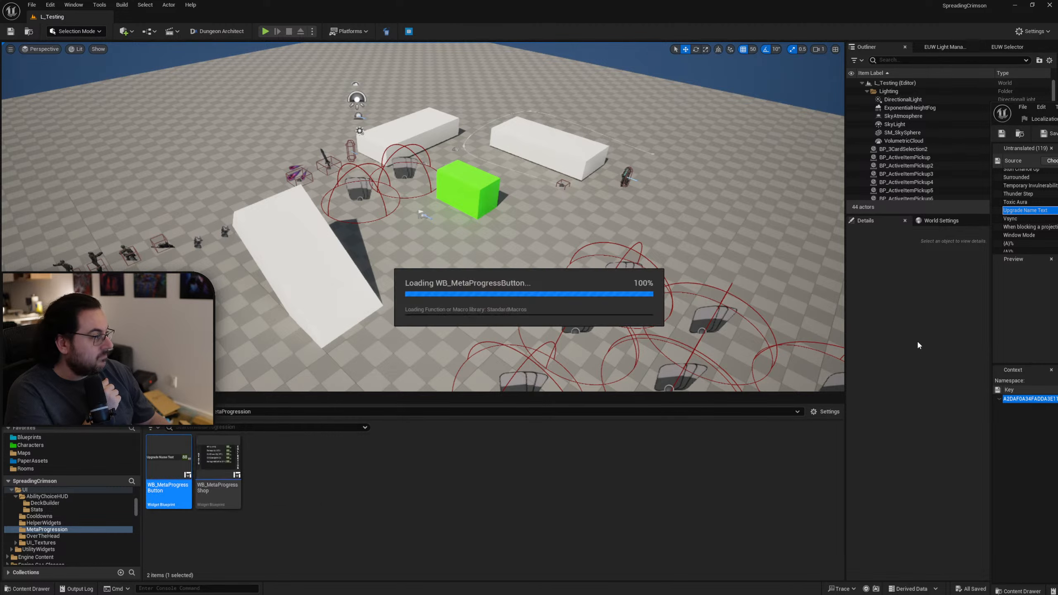
Disable localization for the "Upgrade Name Text" text in WB_MetaProgressButton, and compile and save the widget.
{"action": "left_click_drag", "start_coordinate": [1057, 121], "coordinate": [622, 83]}
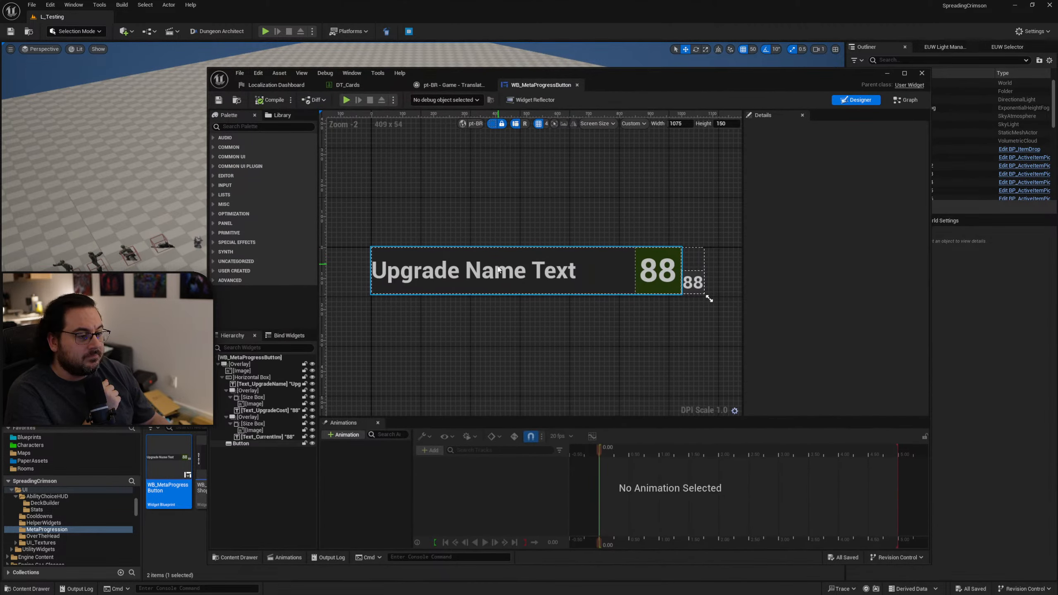
{"action": "left_click", "coordinate": [500, 270]}
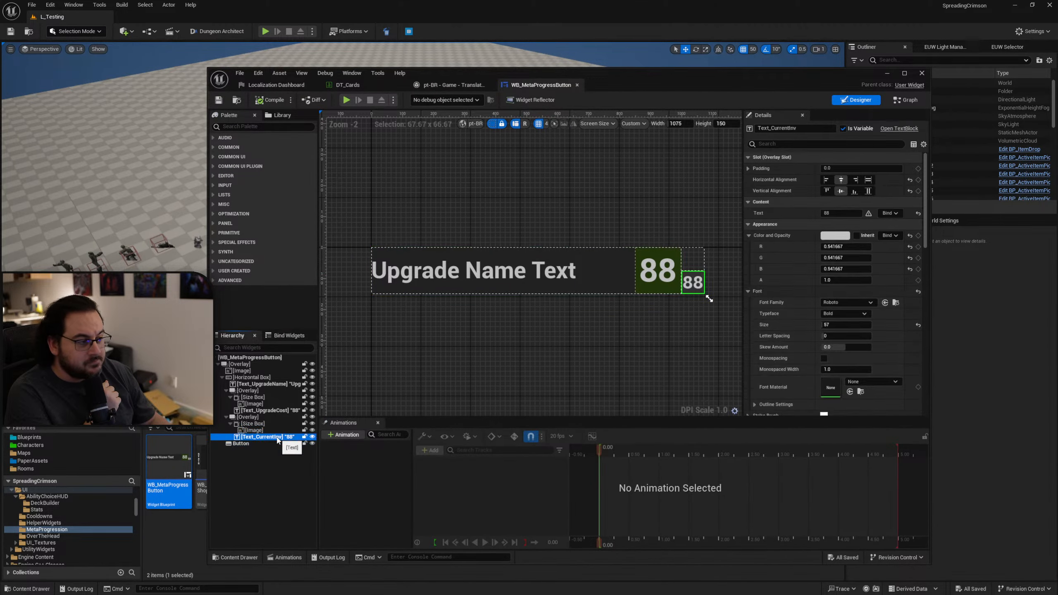
{"action": "left_click", "coordinate": [269, 410]}
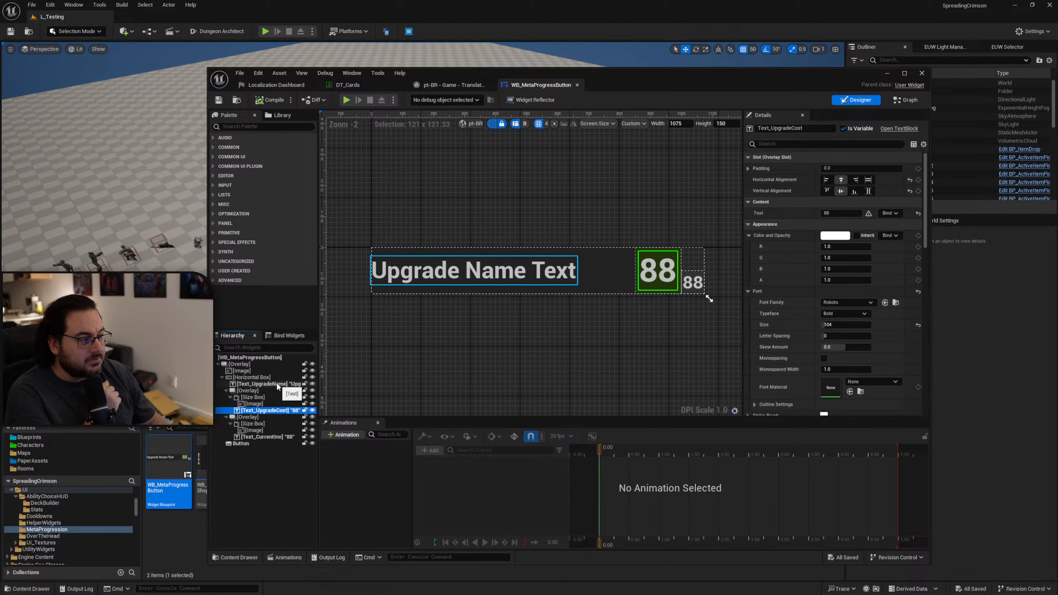
{"action": "left_click", "coordinate": [285, 384]}
{"action": "left_click", "coordinate": [870, 227]}
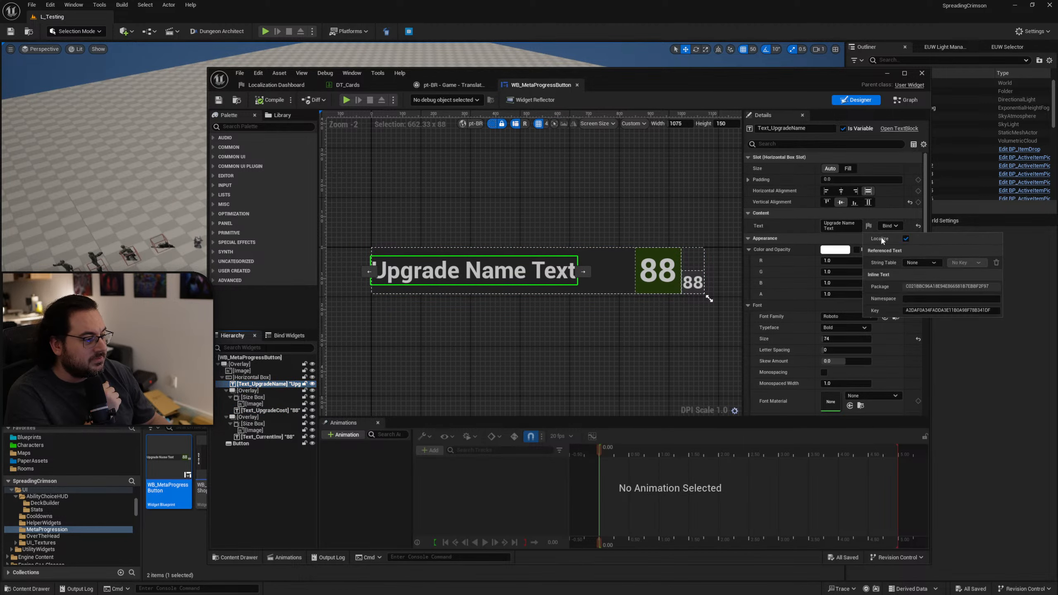
{"action": "left_click", "coordinate": [905, 239]}
{"action": "left_click", "coordinate": [263, 101]}
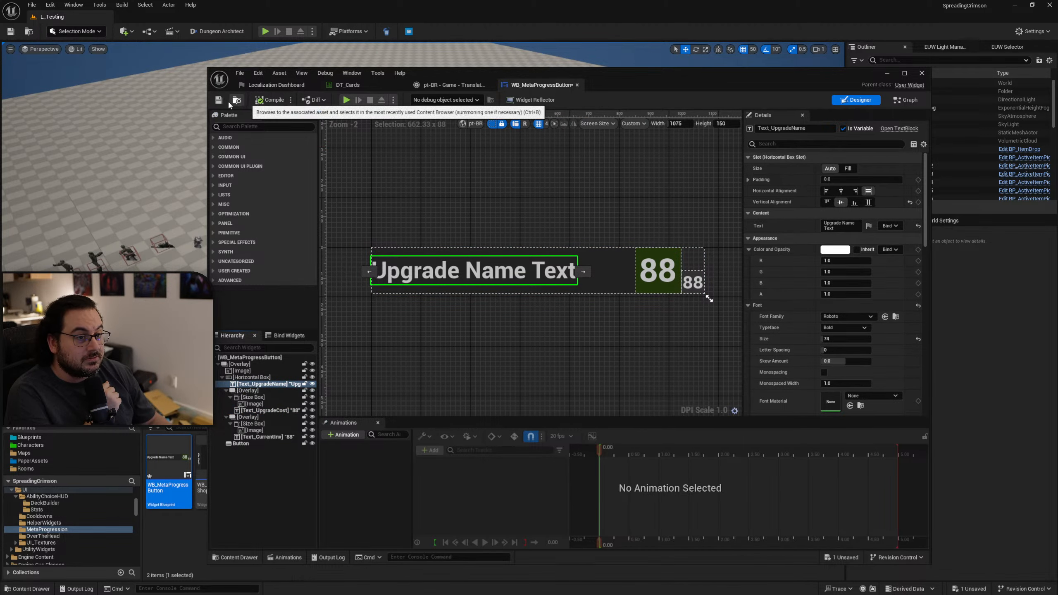
Return to the pt-BR translation editor and select the first "{A}%" row to check its source context.
{"action": "left_click", "coordinate": [471, 86]}
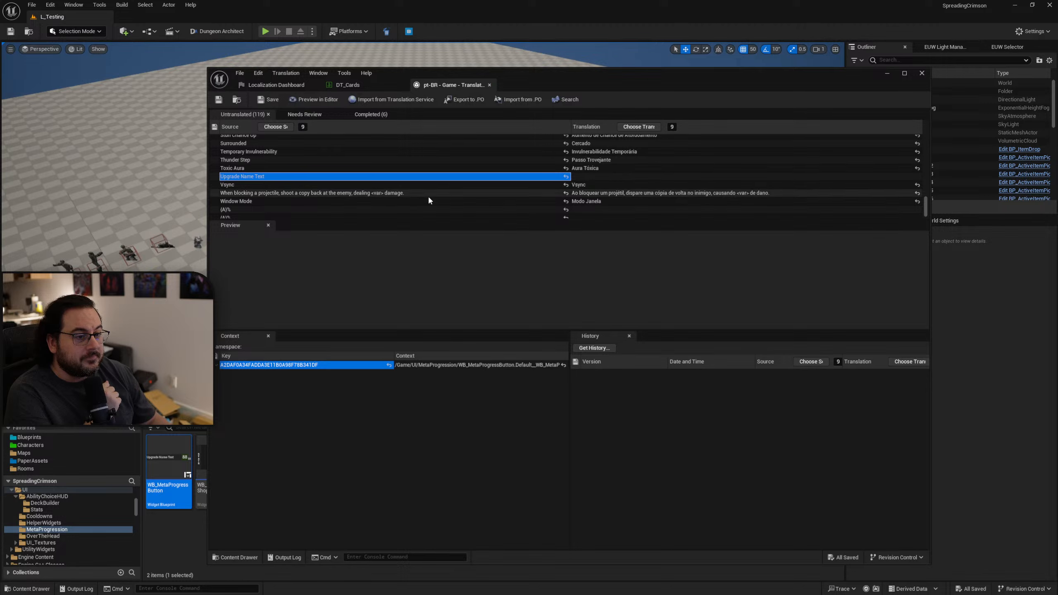
{"action": "left_click", "coordinate": [430, 209]}
{"action": "scroll", "coordinate": [445, 179], "scroll_direction": "down", "scroll_amount": 1}
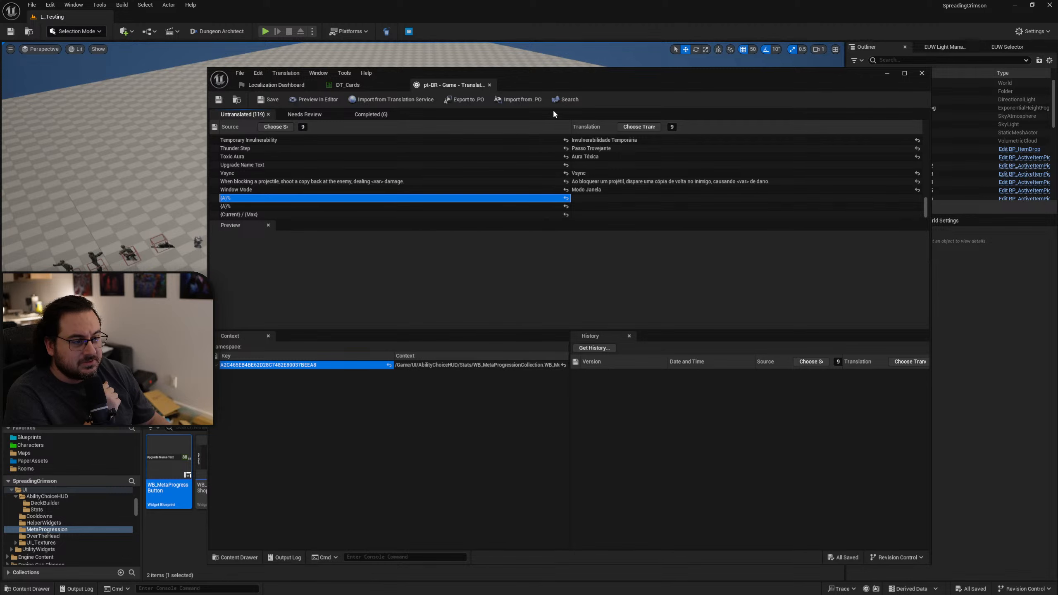
Move the translation editor window aside and open the WB_MetaProgressionCollection widget from the UI/AbilityChoiceHUD/Stats folder.
{"action": "left_click_drag", "start_coordinate": [582, 76], "coordinate": [1057, 117]}
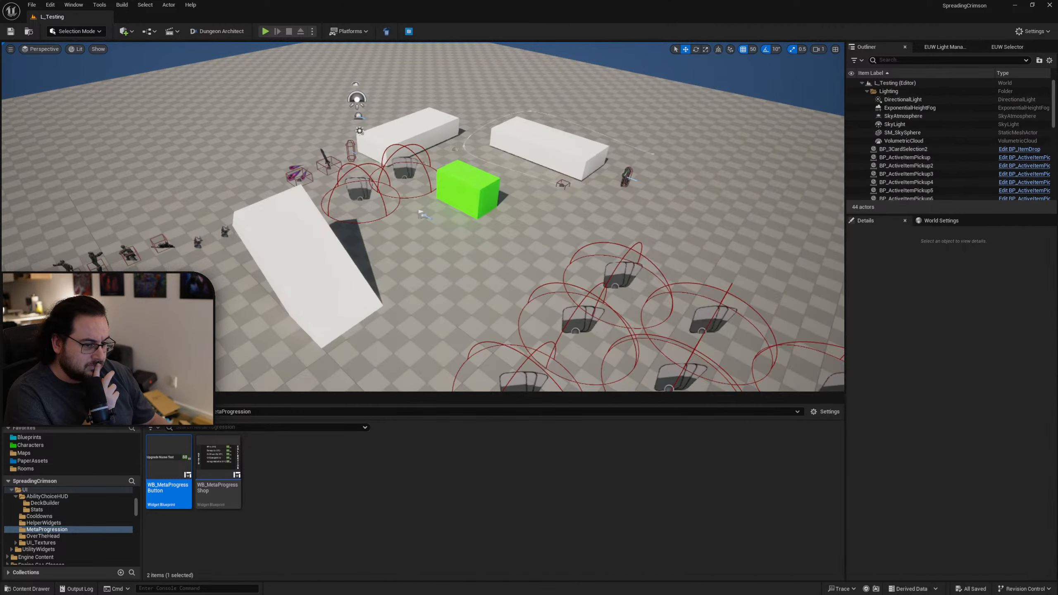
{"action": "key", "text": "alt+Left"}
{"action": "left_click", "coordinate": [170, 462]}
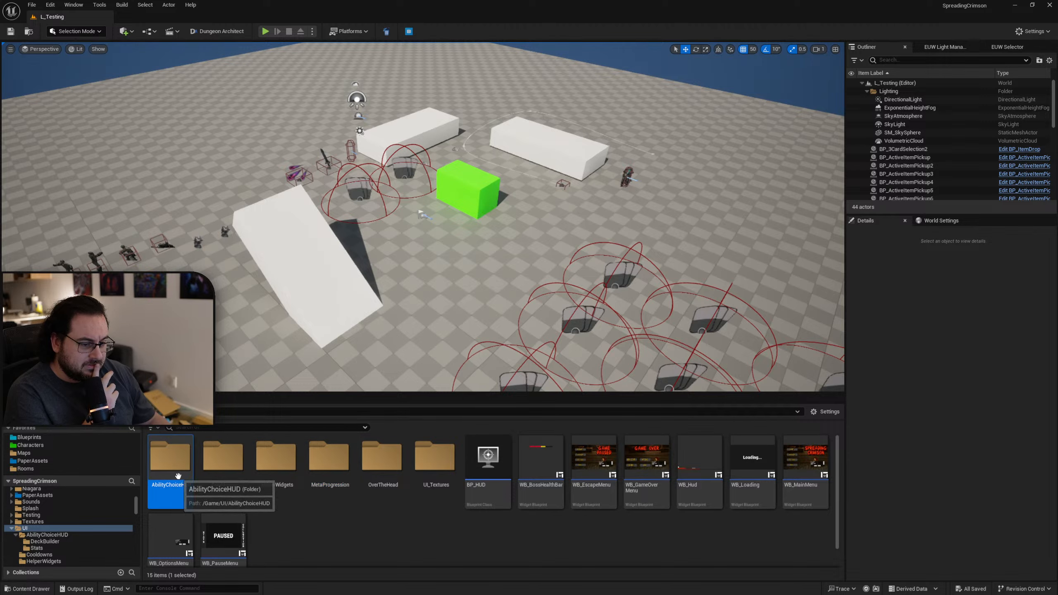
{"action": "double_click", "coordinate": [170, 462]}
{"action": "left_click", "coordinate": [217, 489]}
{"action": "double_click", "coordinate": [216, 488]}
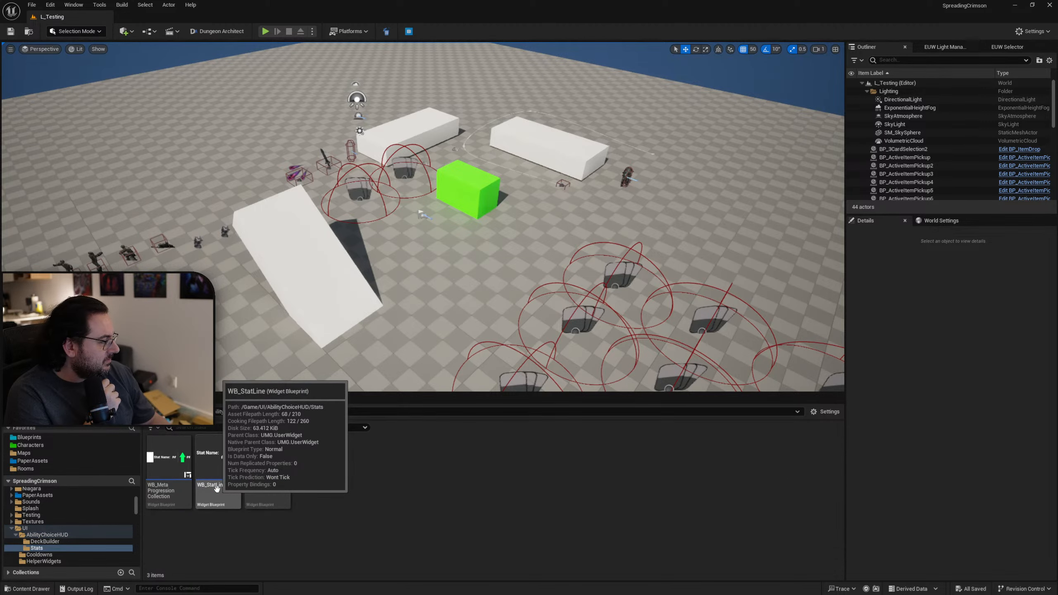
{"action": "double_click", "coordinate": [167, 479]}
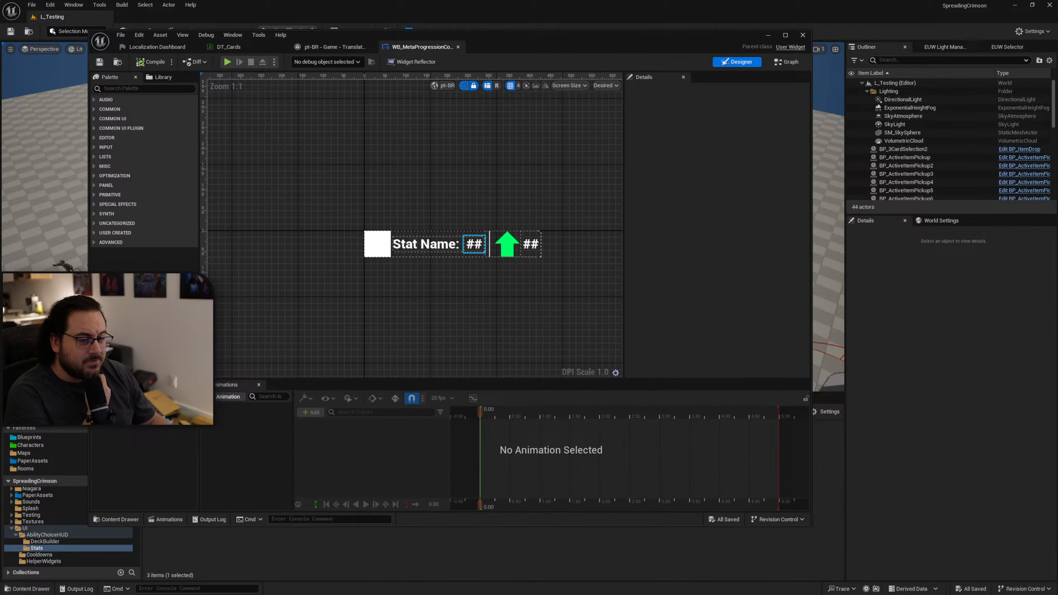
Inspect the text settings of the two "##" texts and the "Stat Name:" text in WB_MetaProgressionCollection.
{"action": "left_click", "coordinate": [474, 244]}
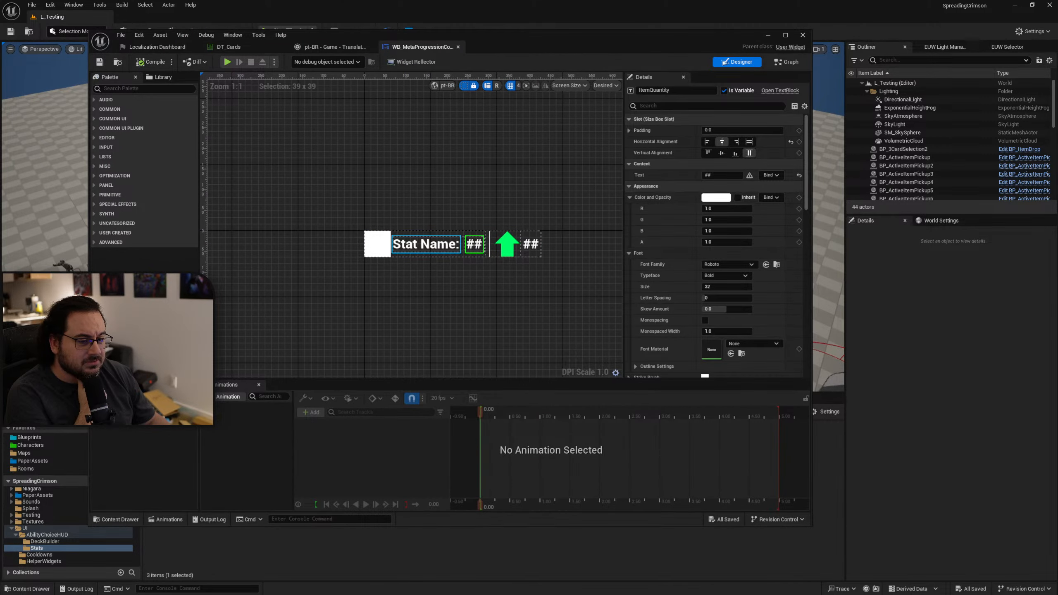
{"action": "left_click", "coordinate": [426, 245]}
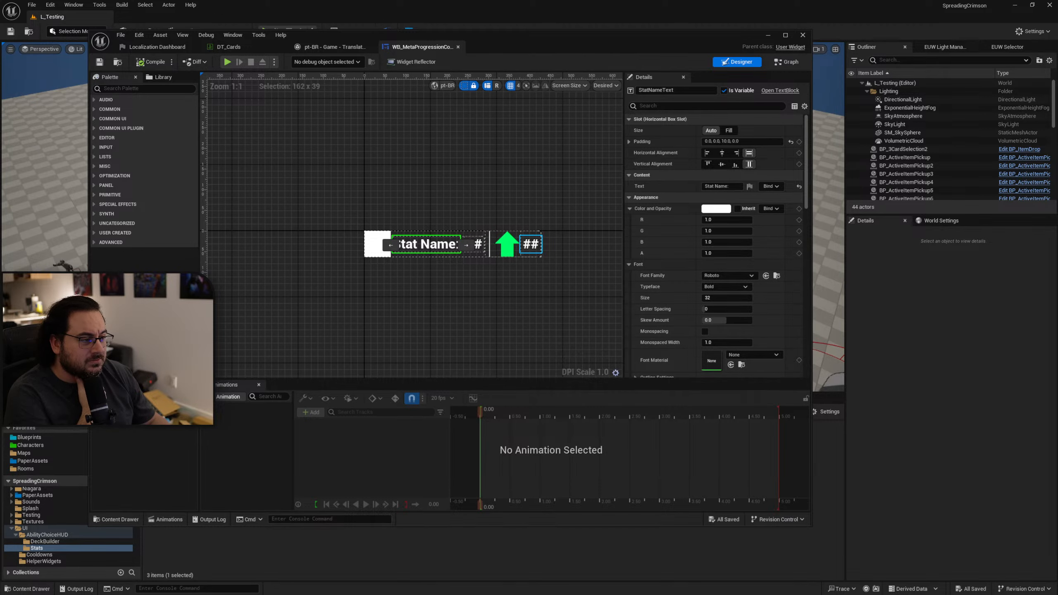
{"action": "left_click", "coordinate": [531, 244]}
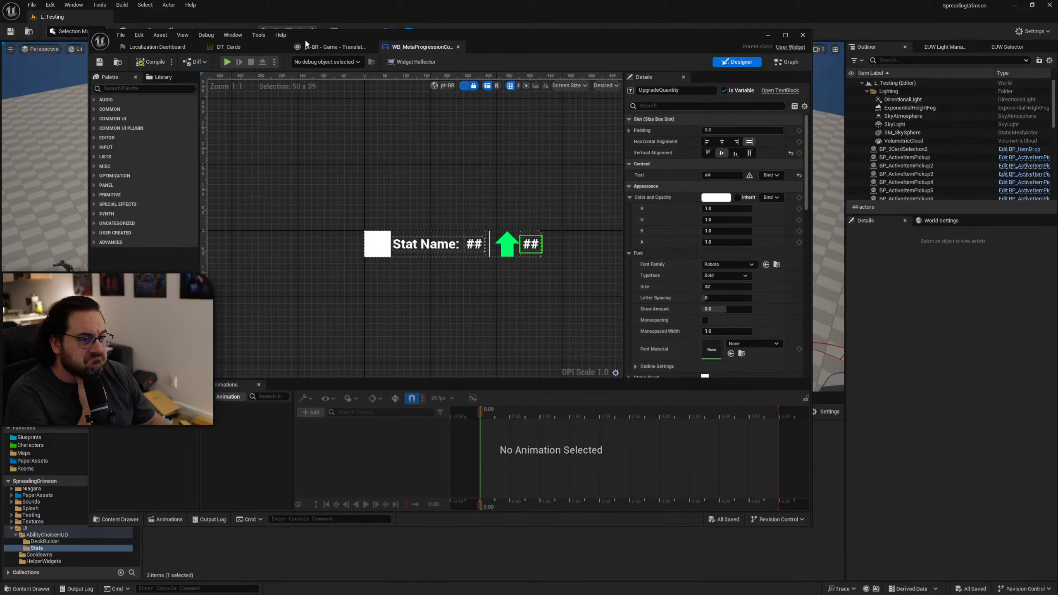
Check the source contexts of the second "{A}%" row and the "{Current} / {Max}" row in the translation editor.
{"action": "left_click", "coordinate": [154, 47]}
{"action": "left_click", "coordinate": [332, 47]}
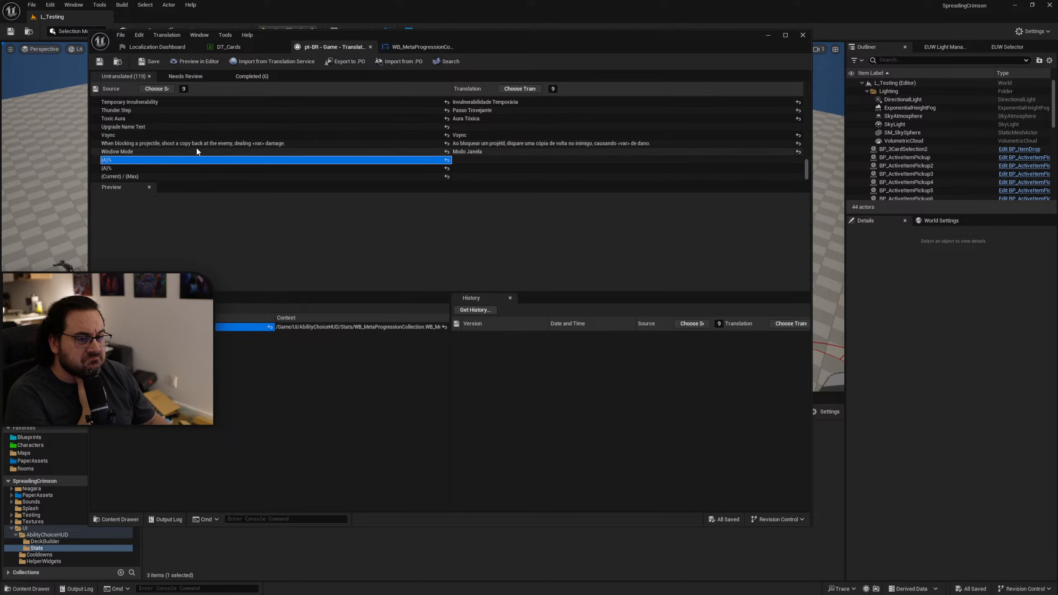
{"action": "left_click", "coordinate": [169, 168]}
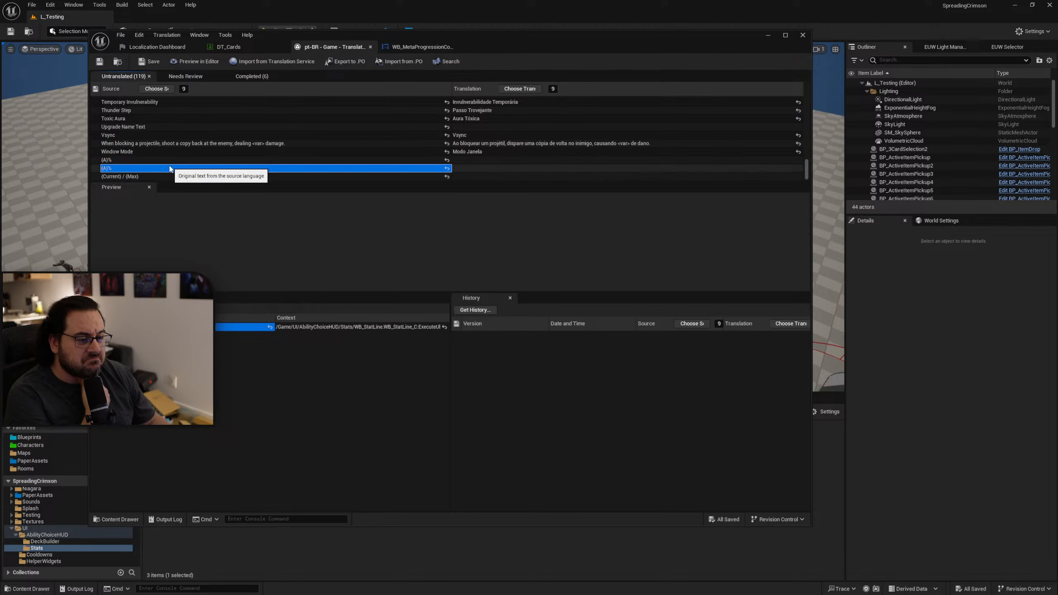
{"action": "left_click", "coordinate": [143, 177]}
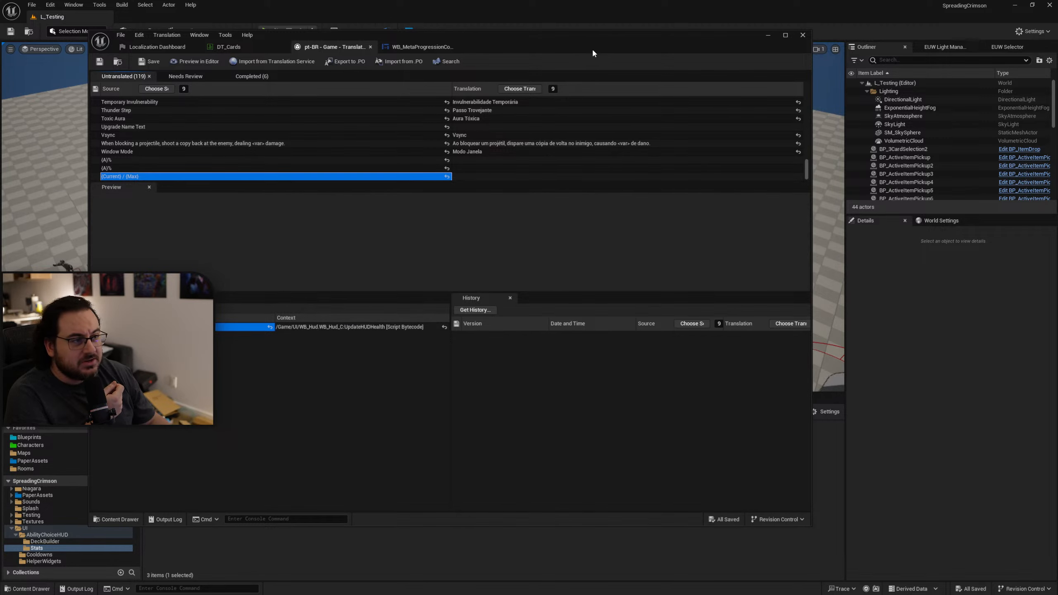
Move the translation editor window aside and open the WB_Hud widget from the UI folder.
{"action": "left_click_drag", "start_coordinate": [594, 53], "coordinate": [913, 69]}
{"action": "left_click", "coordinate": [66, 530]}
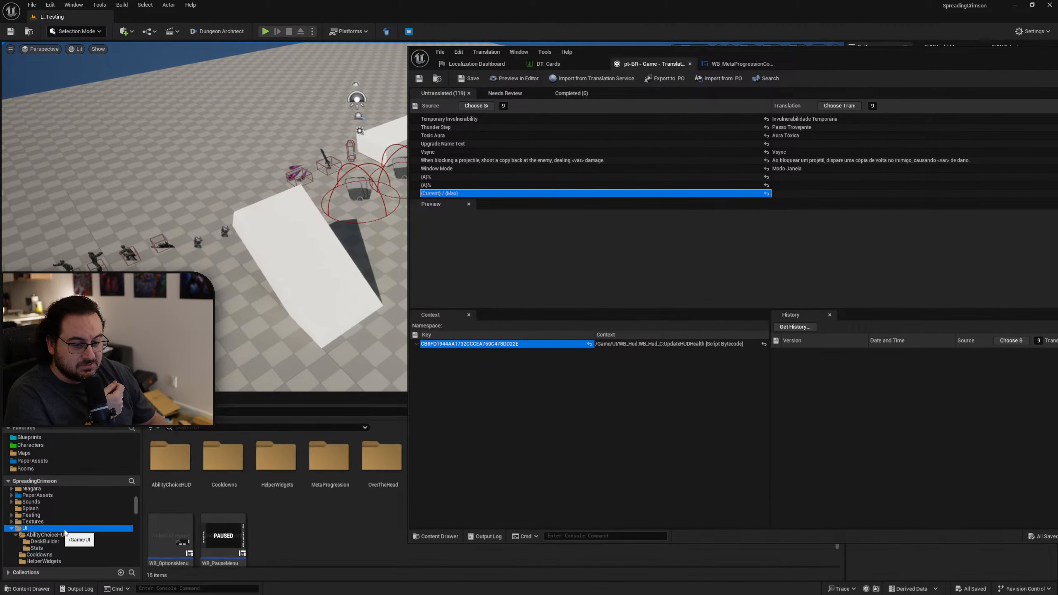
{"action": "scroll", "coordinate": [252, 539], "scroll_direction": "down", "scroll_amount": 1}
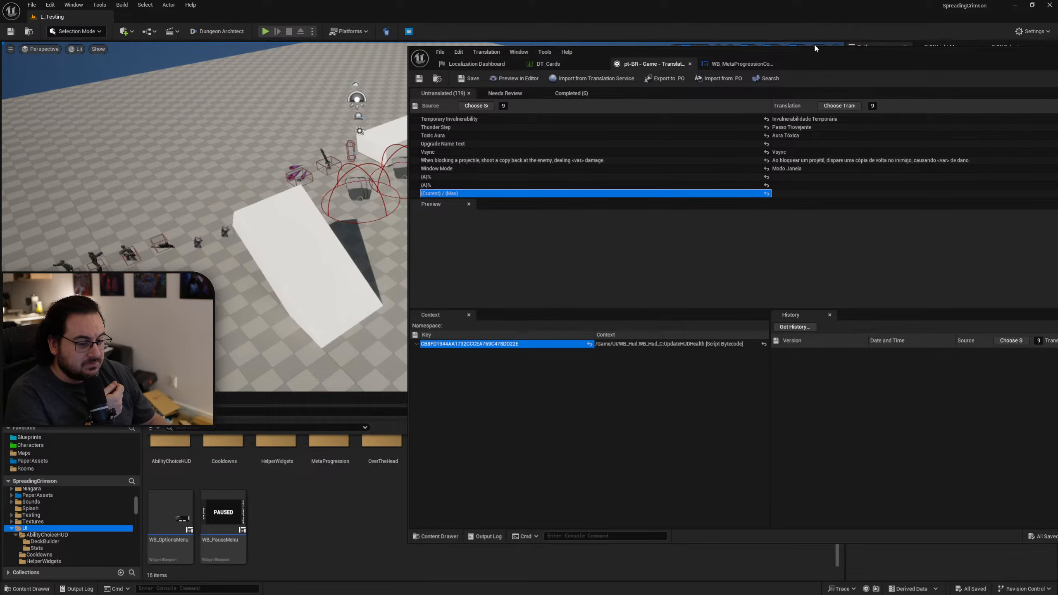
{"action": "left_click_drag", "start_coordinate": [836, 65], "coordinate": [1057, 104]}
{"action": "left_click", "coordinate": [699, 467]}
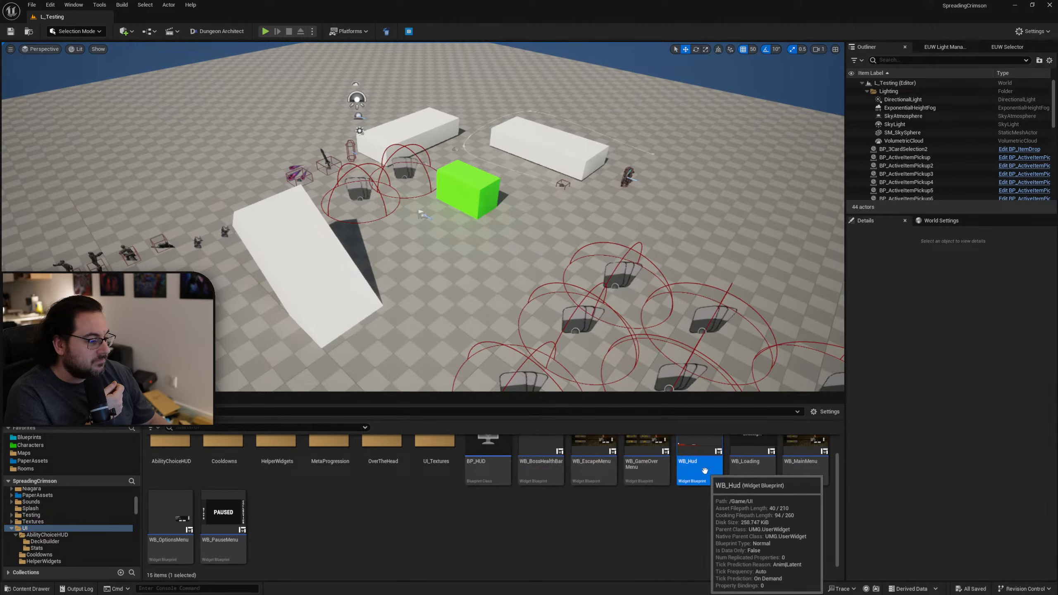
{"action": "left_click_drag", "start_coordinate": [1057, 177], "coordinate": [660, 65]}
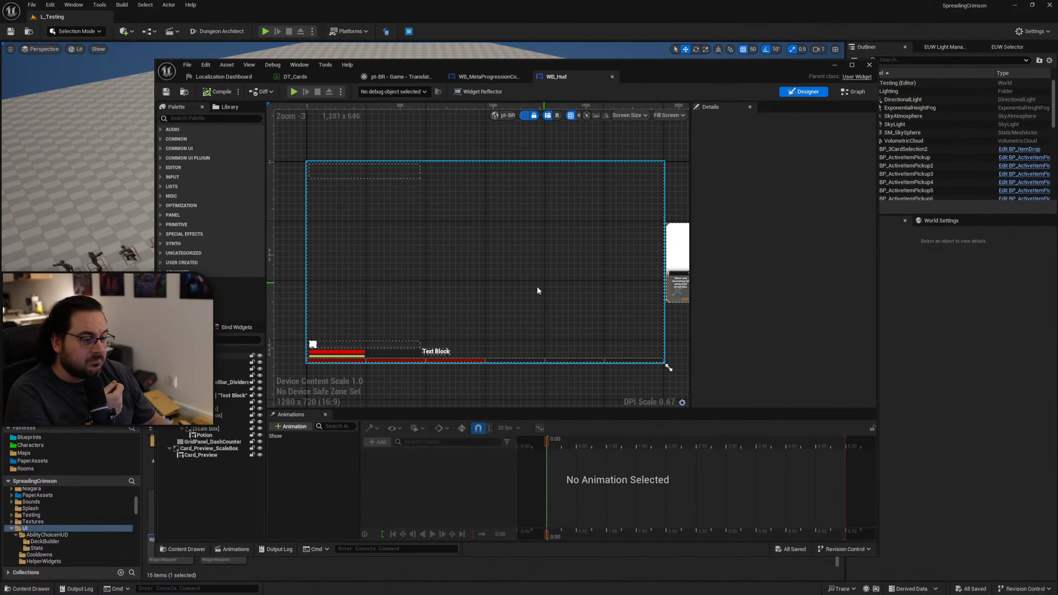
Inspect the text settings of the "Text Block" health text in the WB_Hud widget.
{"action": "mouse_move", "coordinate": [447, 340]}
{"action": "right_mouse_down"}
{"action": "mouse_move", "coordinate": [443, 302]}
{"action": "mouse_move", "coordinate": [497, 342]}
{"action": "right_mouse_up"}
{"action": "scroll", "coordinate": [430, 328], "scroll_direction": "up", "scroll_amount": 4}
{"action": "left_click", "coordinate": [503, 304]}
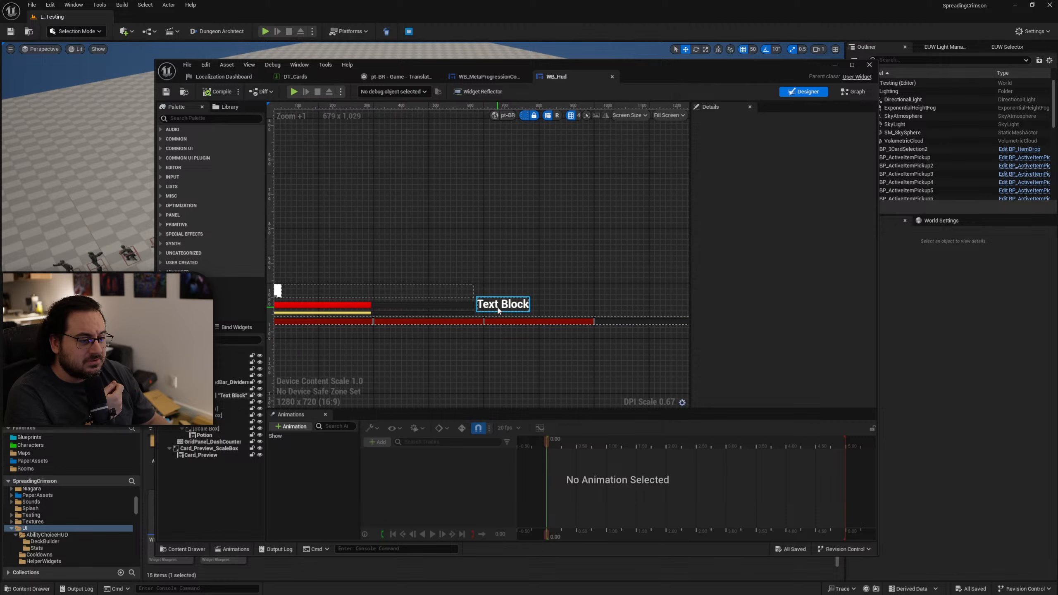
{"action": "right_click_drag", "start_coordinate": [469, 284], "coordinate": [503, 296]}
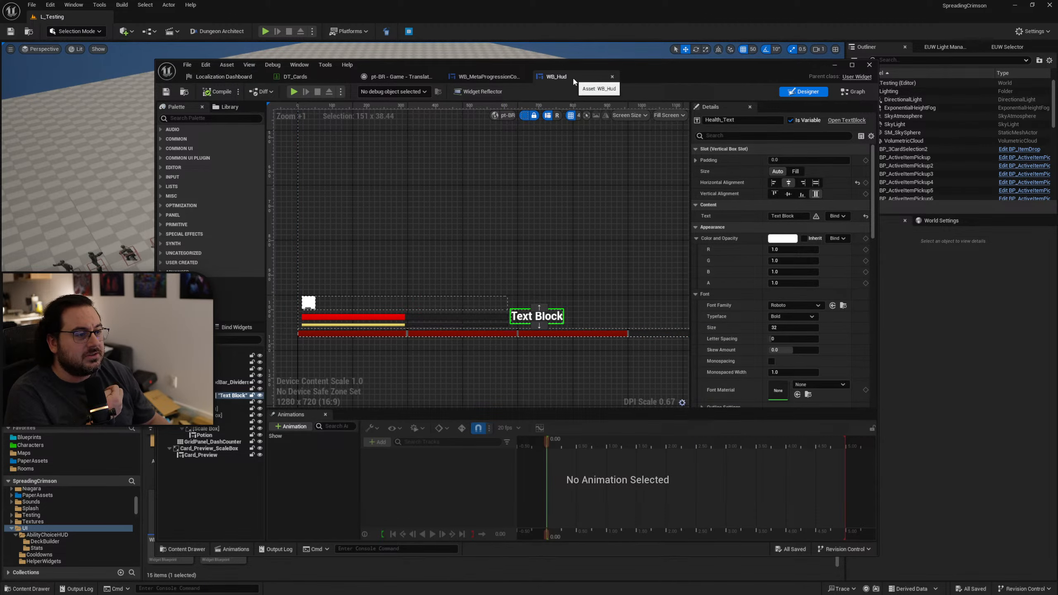
Close the WB_Hud, WB_MetaProgressionCollection and pt-BR translation editors and bring up the Localization Dashboard.
{"action": "left_click", "coordinate": [505, 78]}
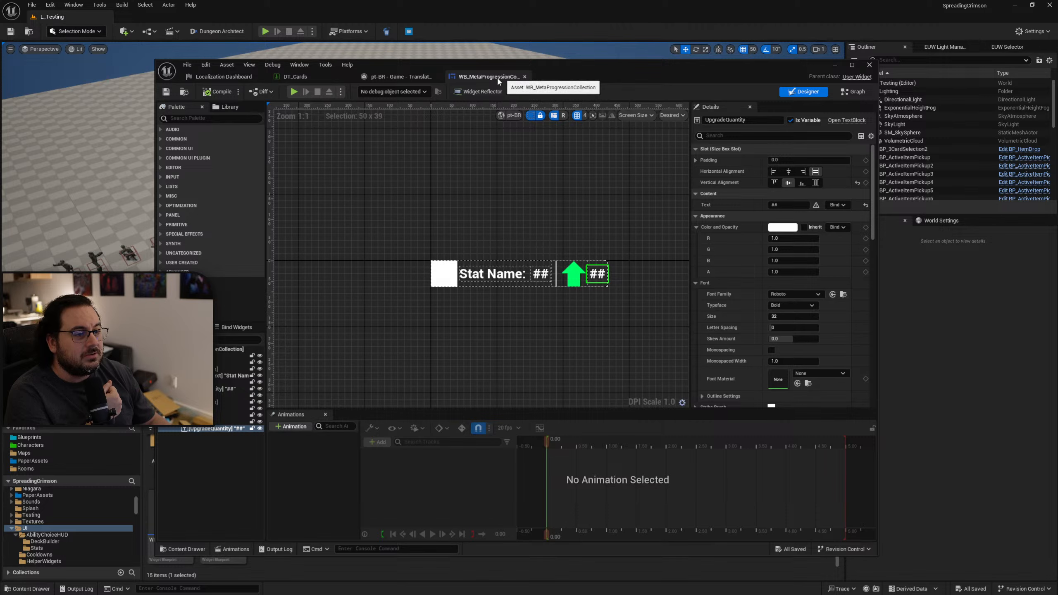
{"action": "left_click", "coordinate": [421, 77]}
{"action": "left_click", "coordinate": [437, 76]}
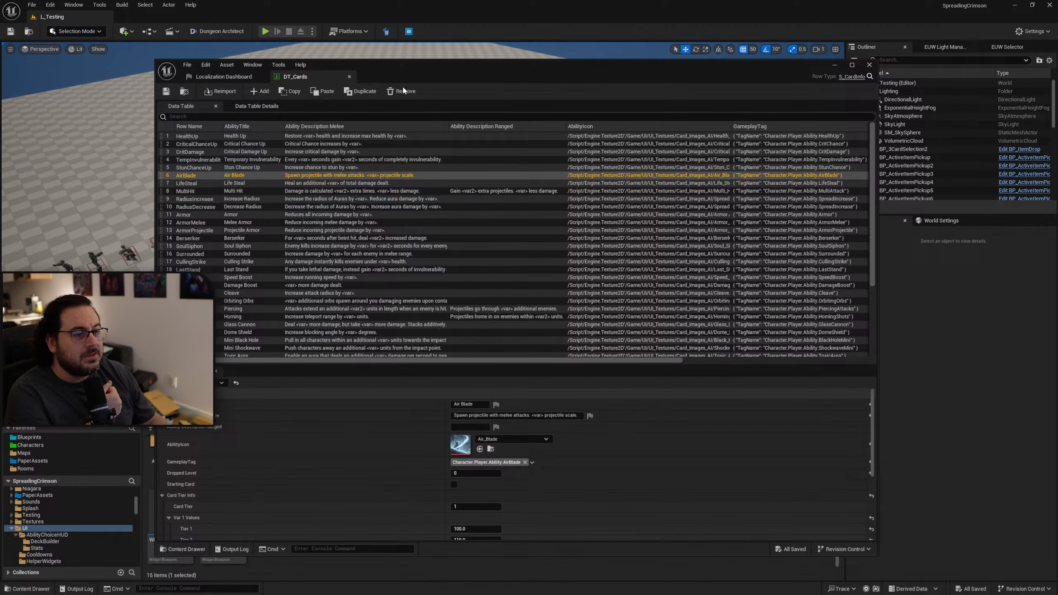
{"action": "left_click", "coordinate": [224, 77]}
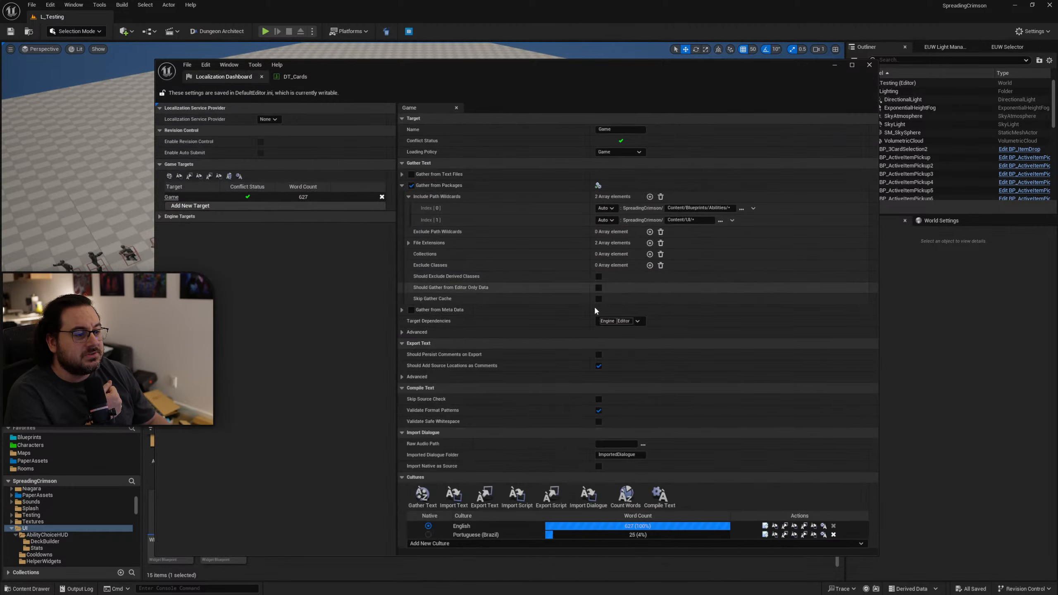
Compile the translations for all cultures of the Game target and gather its text again.
{"action": "left_click", "coordinate": [659, 497]}
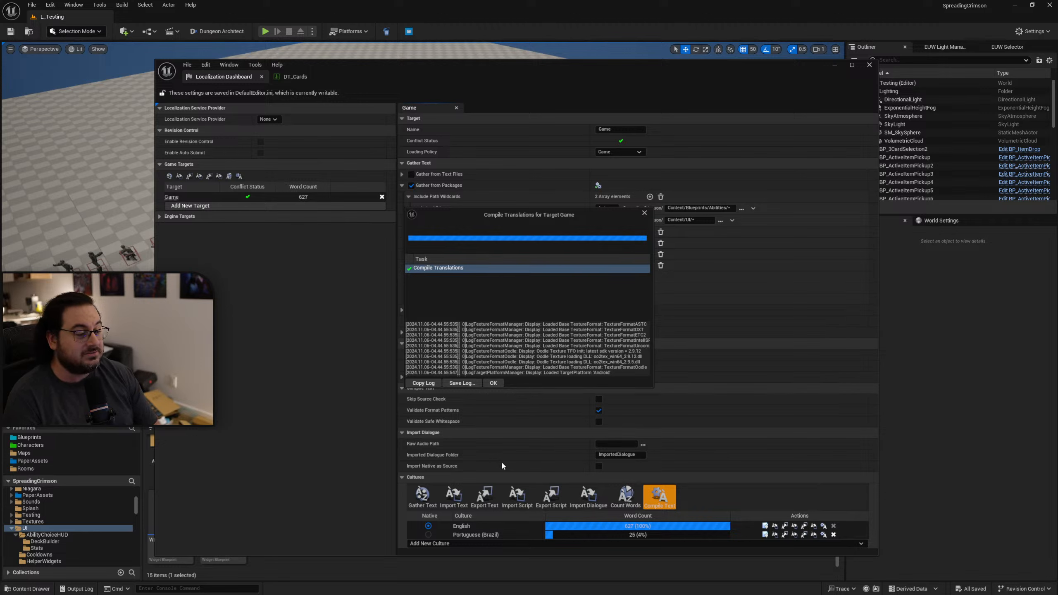
{"action": "left_click", "coordinate": [493, 384]}
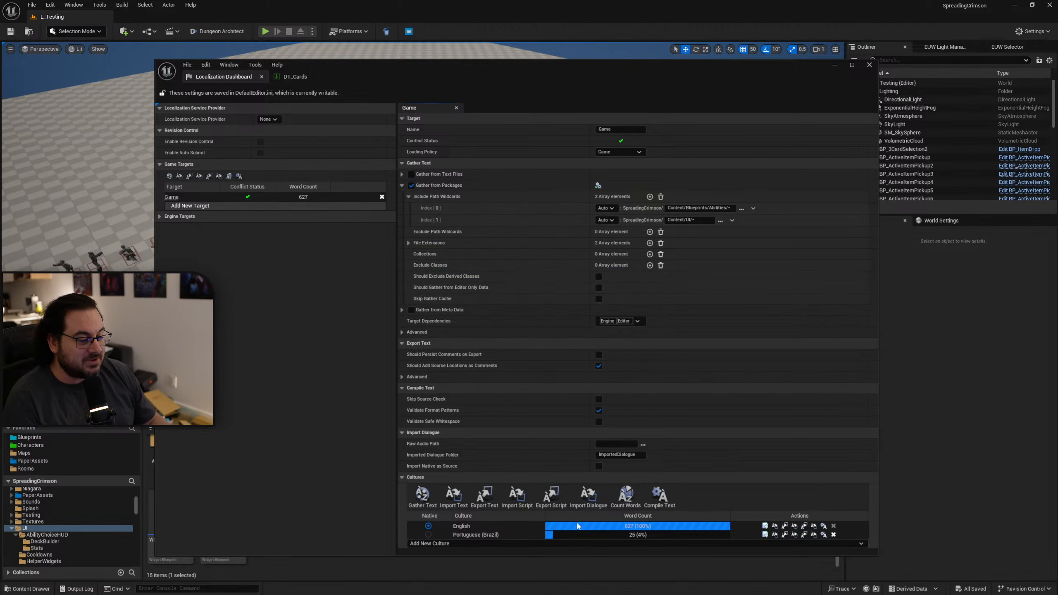
{"action": "left_click", "coordinate": [424, 496]}
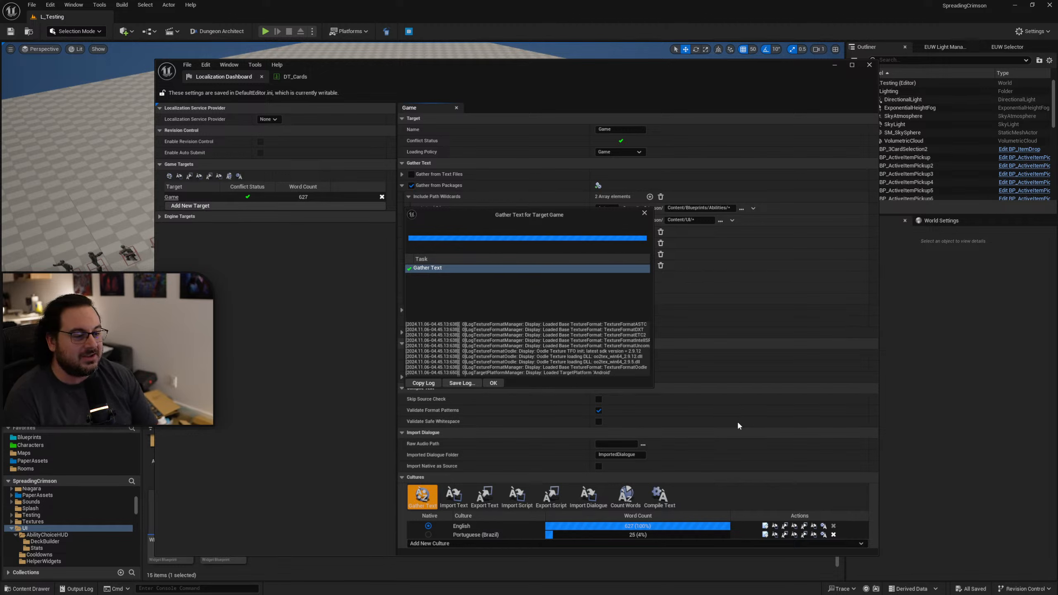
{"action": "left_click", "coordinate": [498, 382]}
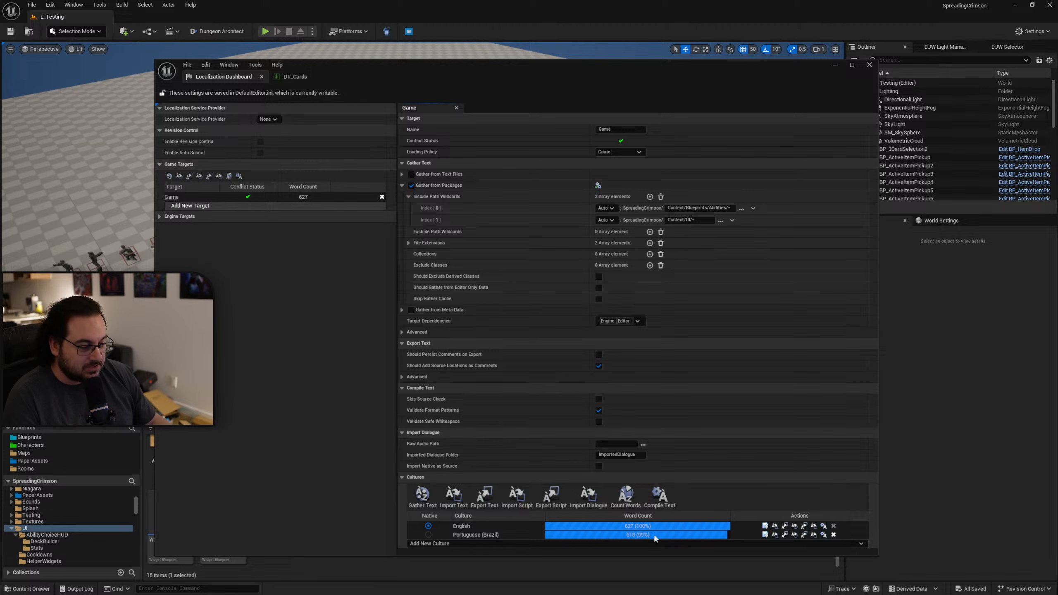
Open the Portuguese (Brazil) translations and select the untranslated "Upgrade Name Text" row to check its source context.
{"action": "left_click", "coordinate": [765, 535]}
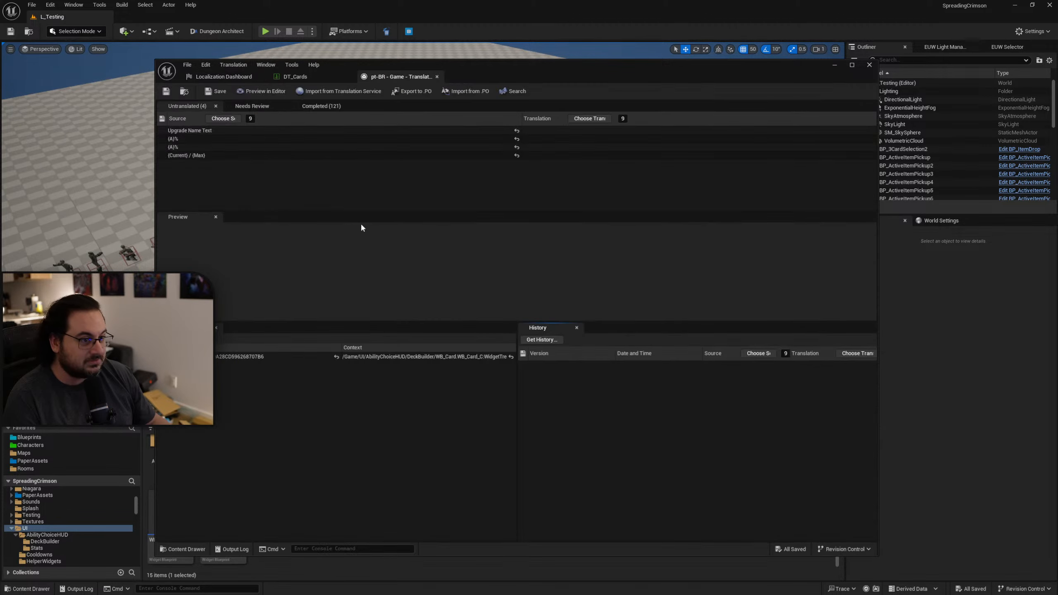
{"action": "left_click", "coordinate": [204, 131]}
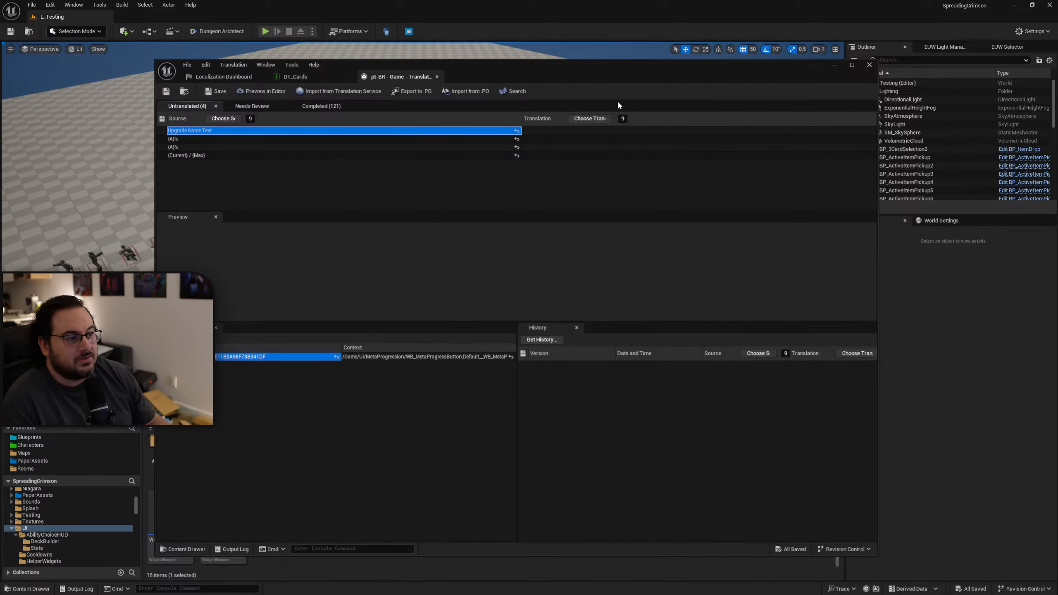
Move the translation window aside and open the WB_MetaProgressButton widget from the UI/MetaProgression folder.
{"action": "left_click_drag", "start_coordinate": [609, 77], "coordinate": [1057, 167]}
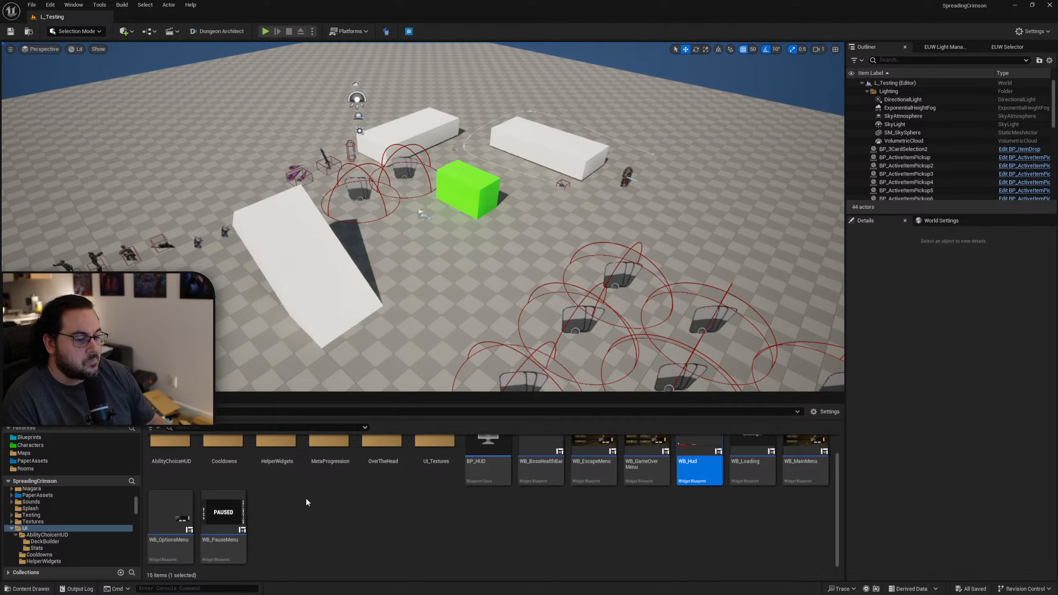
{"action": "scroll", "coordinate": [292, 504], "scroll_direction": "up", "scroll_amount": 1}
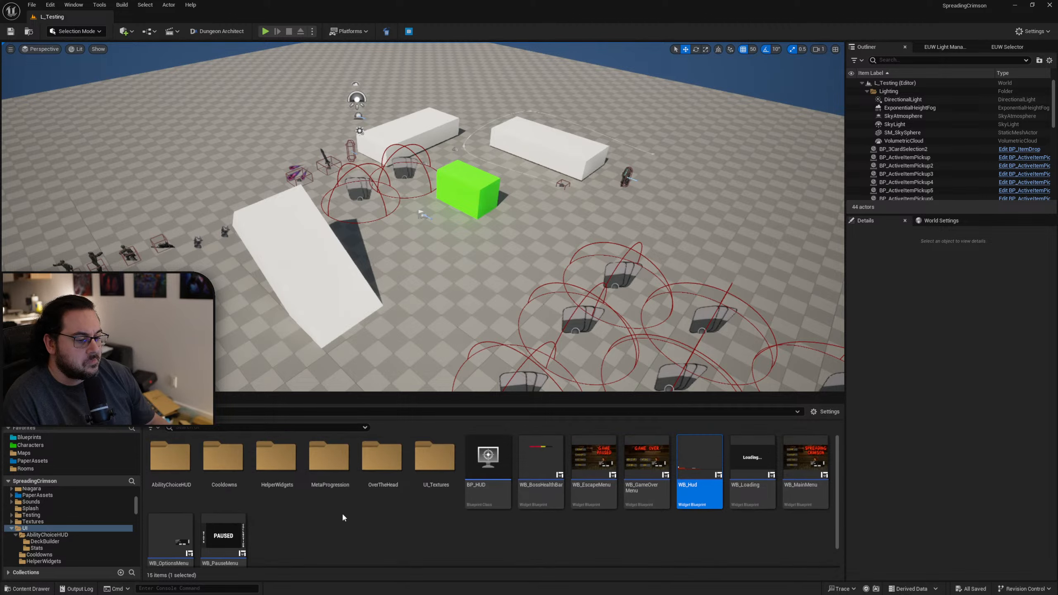
{"action": "double_click", "coordinate": [336, 482]}
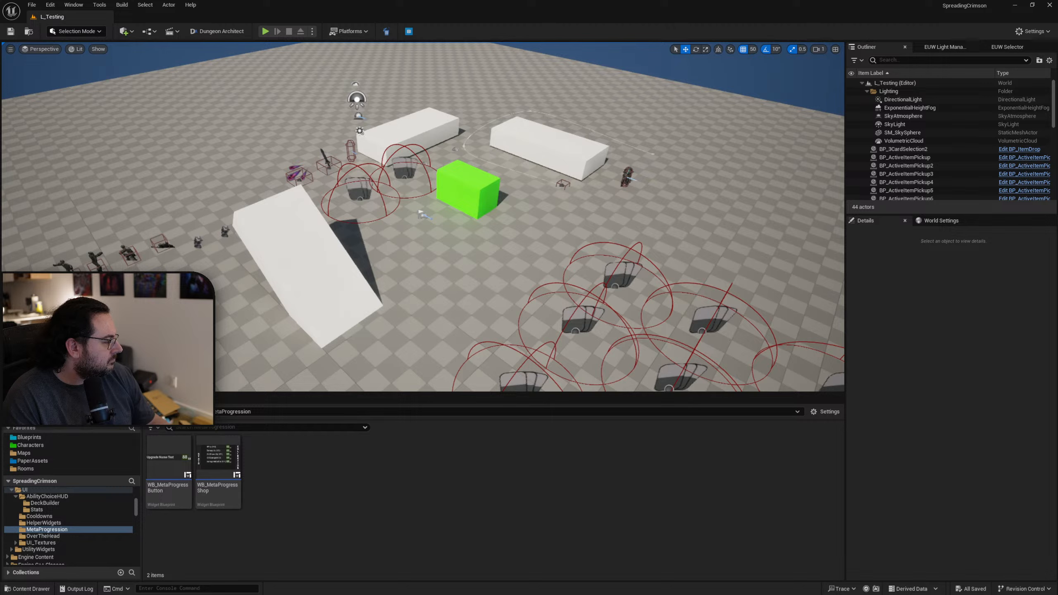
{"action": "double_click", "coordinate": [169, 467]}
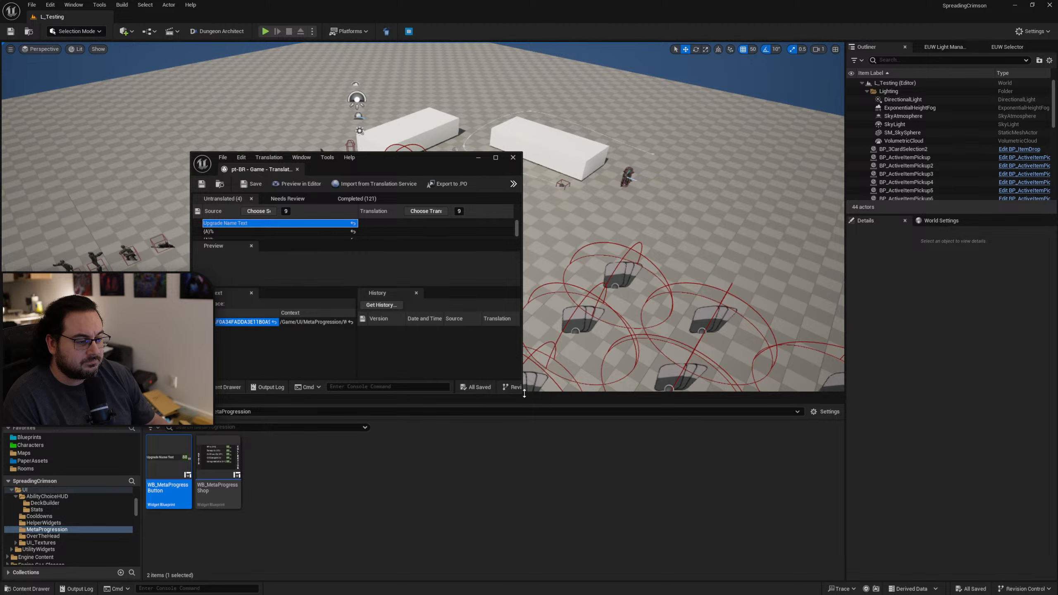
Read the full source context path of the "Upgrade Name Text" row in the pt-BR translations.
{"action": "left_click_drag", "start_coordinate": [522, 394], "coordinate": [980, 483]}
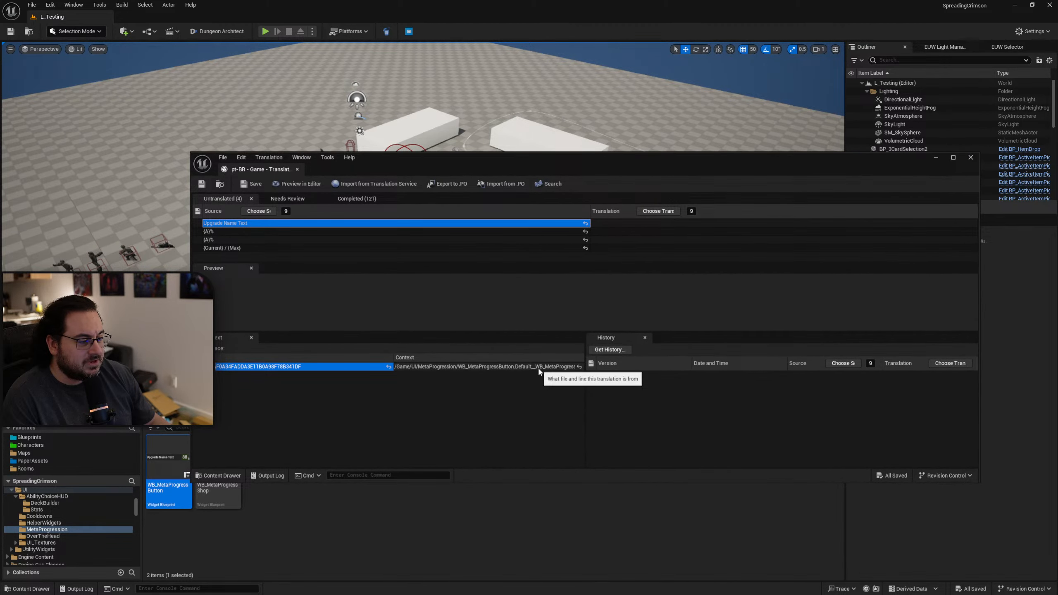
{"action": "left_click", "coordinate": [502, 367]}
{"action": "left_click", "coordinate": [502, 367]}
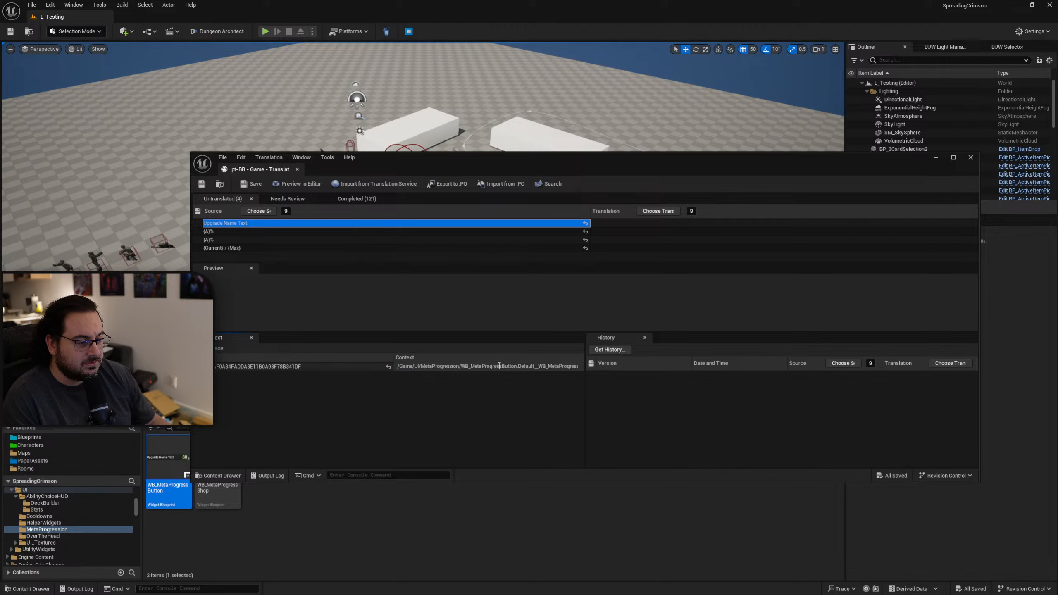
{"action": "left_click_drag", "start_coordinate": [508, 368], "coordinate": [584, 370]}
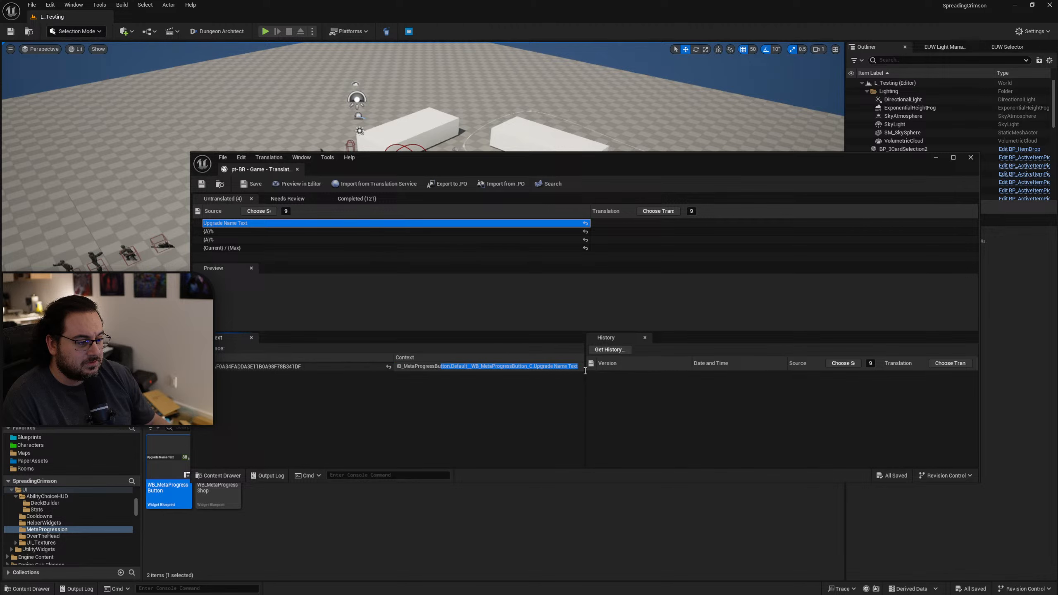
{"action": "left_click", "coordinate": [528, 369]}
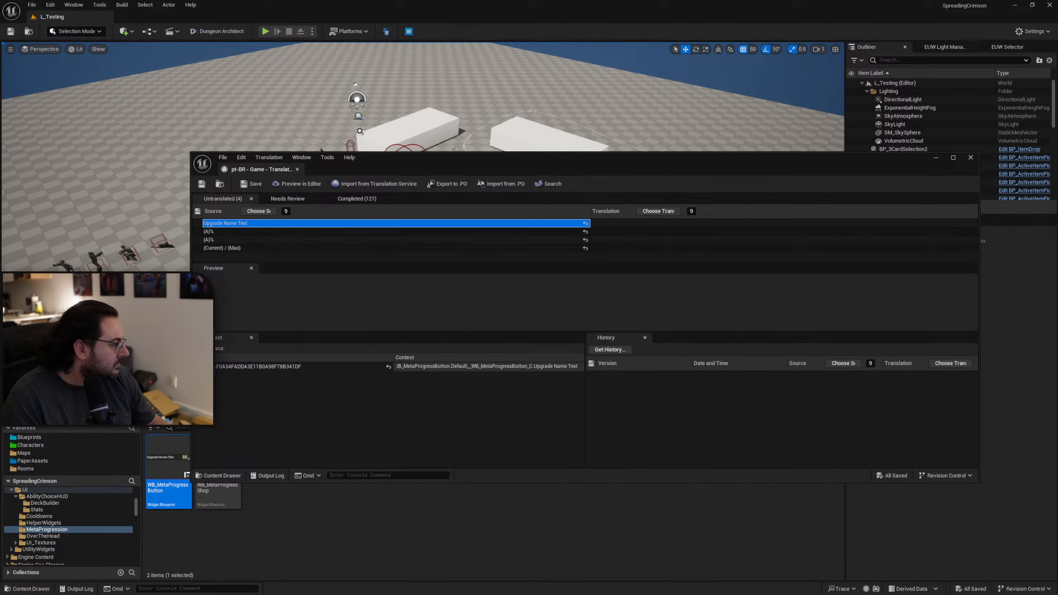
Disable localization for the Text_UpgradeName text in WB_MetaProgressButton, compile the widget and save it.
{"action": "left_click_drag", "start_coordinate": [1057, 107], "coordinate": [741, 66]}
{"action": "left_click", "coordinate": [861, 208]}
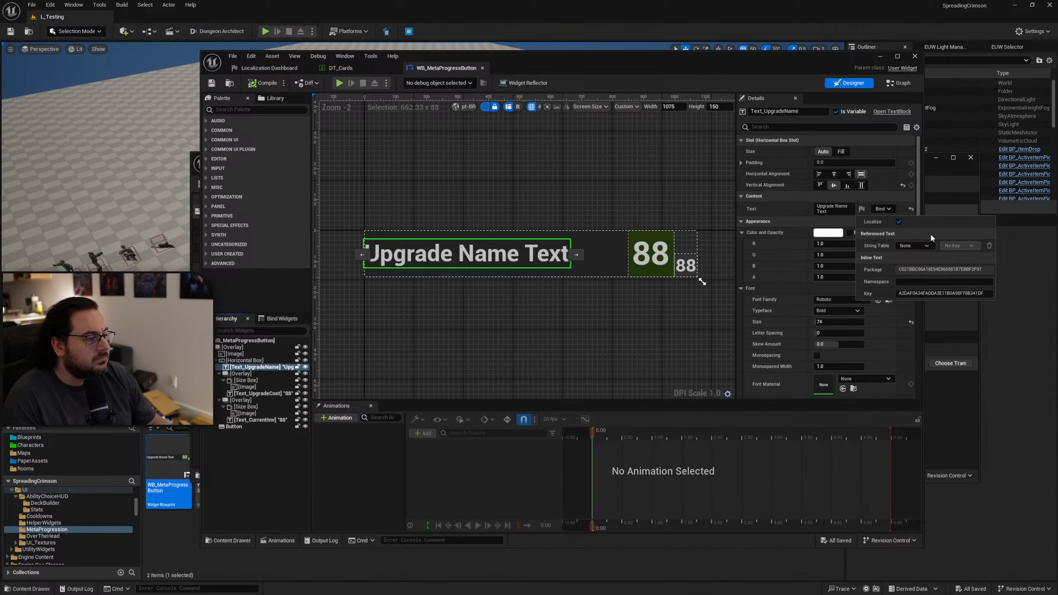
{"action": "left_click", "coordinate": [899, 222]}
{"action": "left_click", "coordinate": [263, 83]}
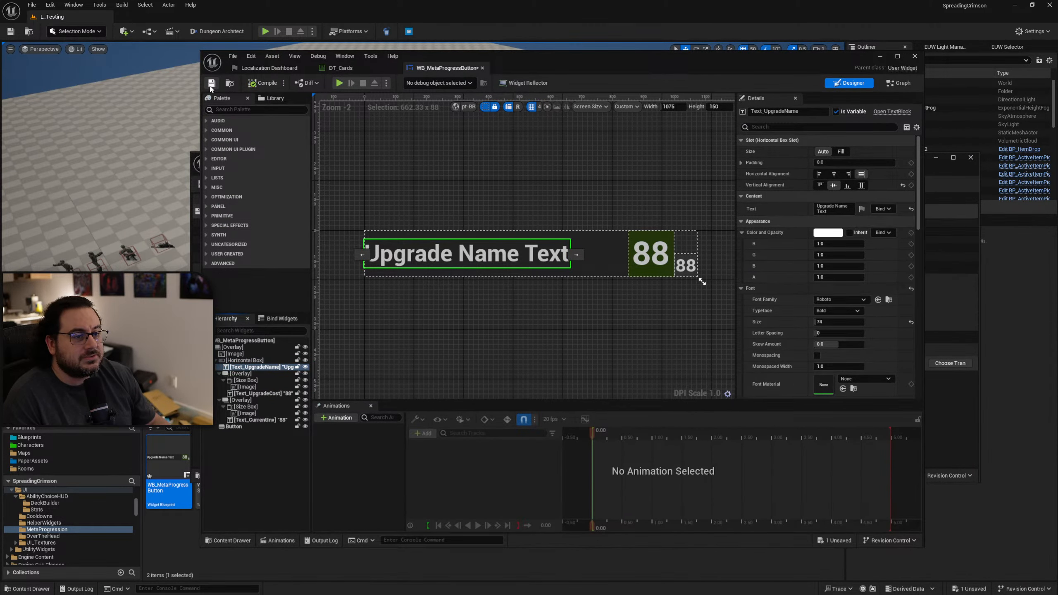
{"action": "left_click", "coordinate": [211, 83]}
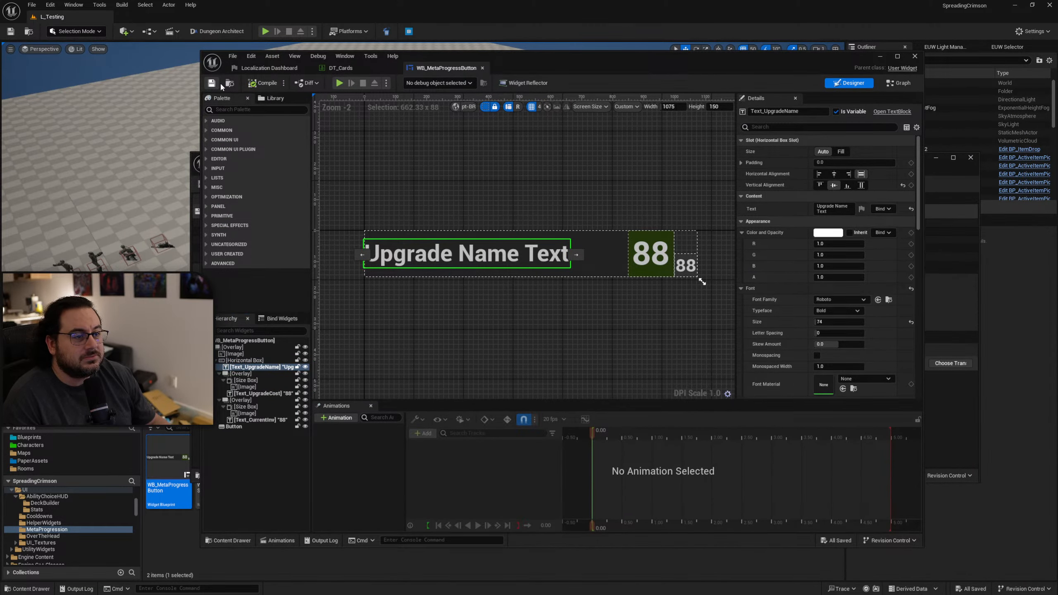
Check the Text_UpgradeCost text settings and select the first untranslated "{A}%" row in the pt-BR translations.
{"action": "left_click", "coordinate": [260, 394]}
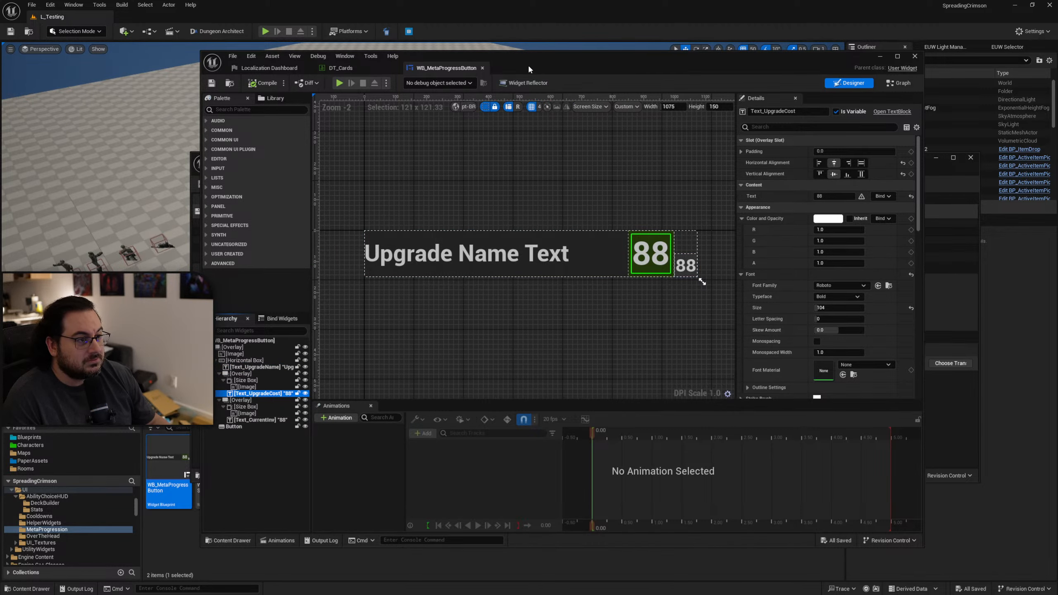
{"action": "key", "text": "alt+Tab"}
{"action": "key", "text": "alt+Tab"}
{"action": "left_click_drag", "start_coordinate": [774, 152], "coordinate": [502, 116]}
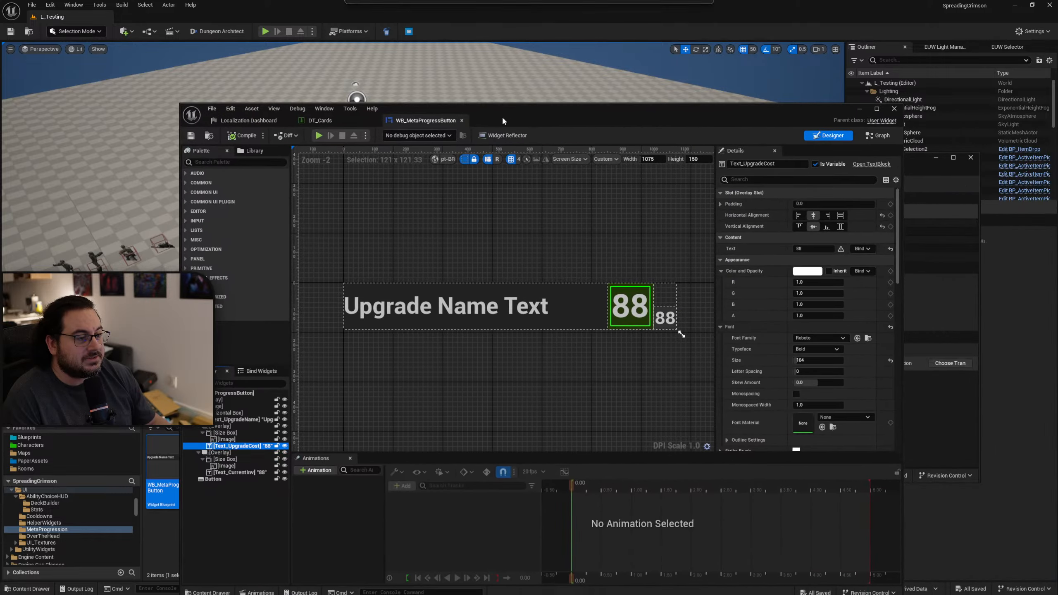
{"action": "key", "text": "alt+Tab"}
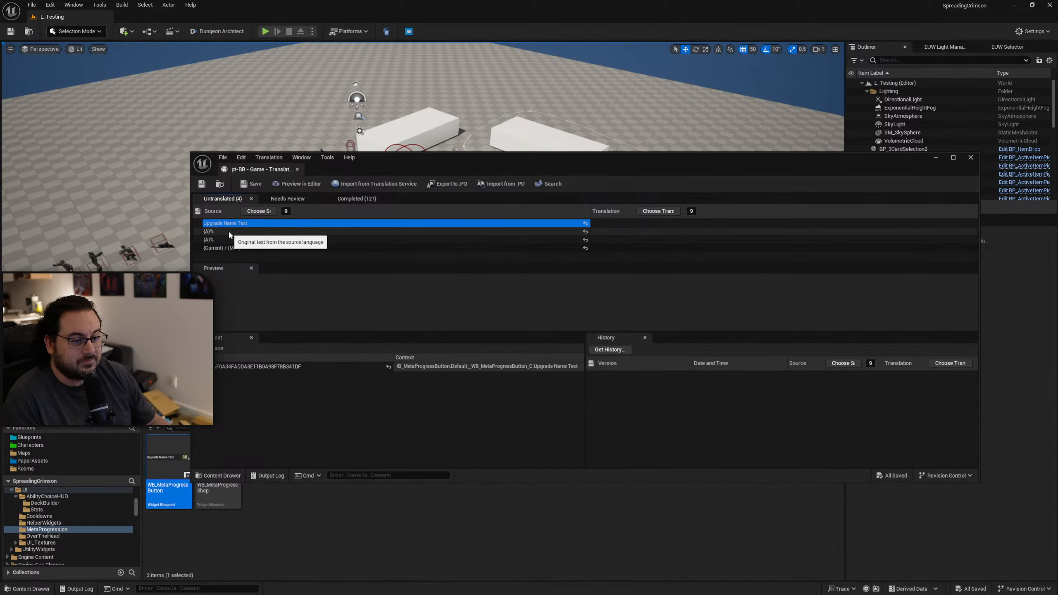
{"action": "left_click", "coordinate": [226, 232]}
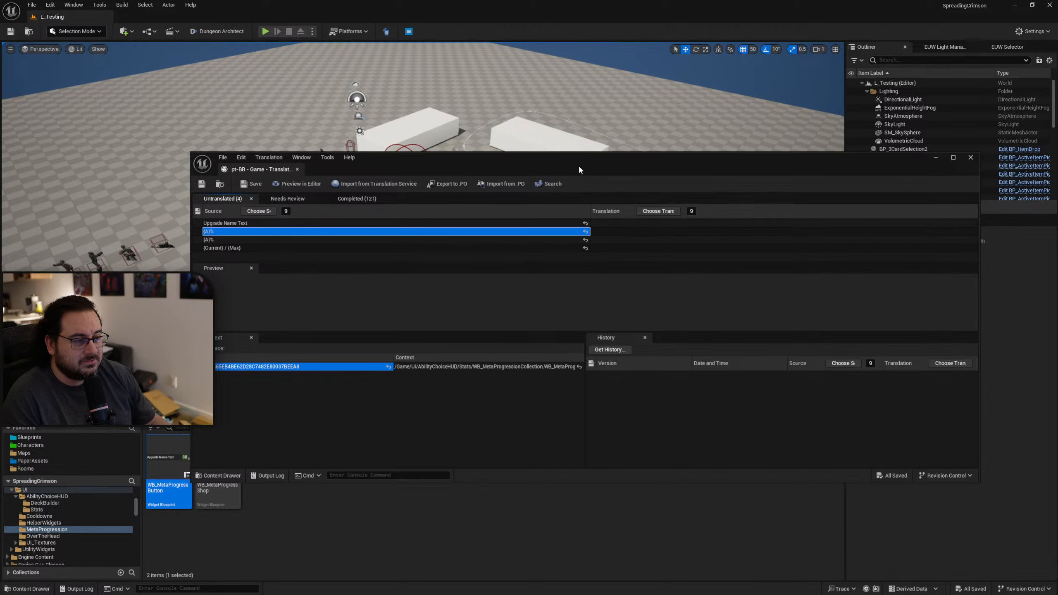
Open the WB_MetaProgressionCollection widget from the UI/AbilityChoiceHUD/Stats folder.
{"action": "left_click_drag", "start_coordinate": [579, 167], "coordinate": [525, 75]}
{"action": "left_click", "coordinate": [205, 412]}
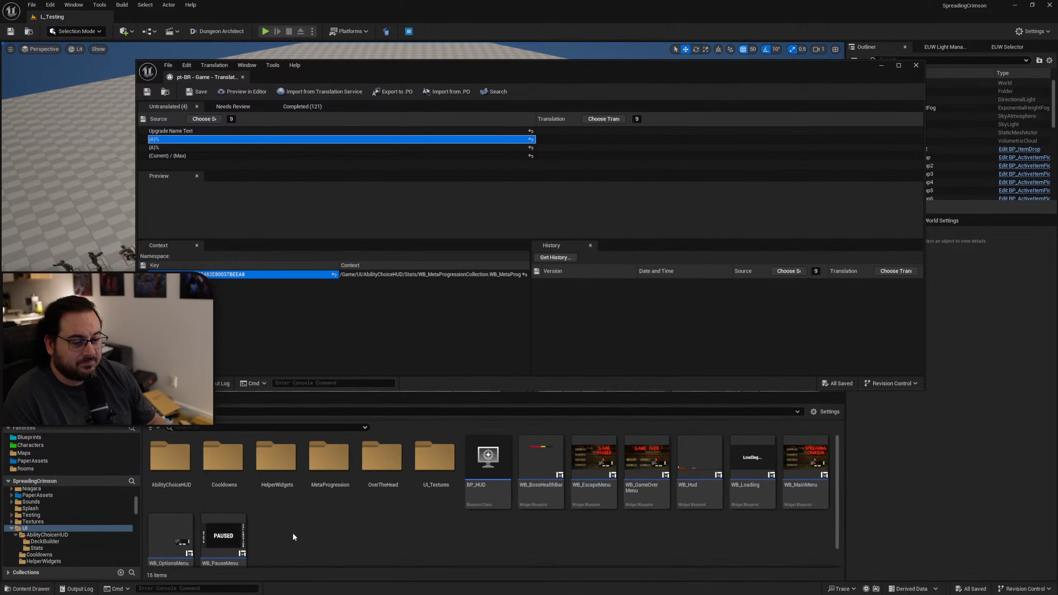
{"action": "double_click", "coordinate": [170, 459]}
{"action": "left_click", "coordinate": [205, 491]}
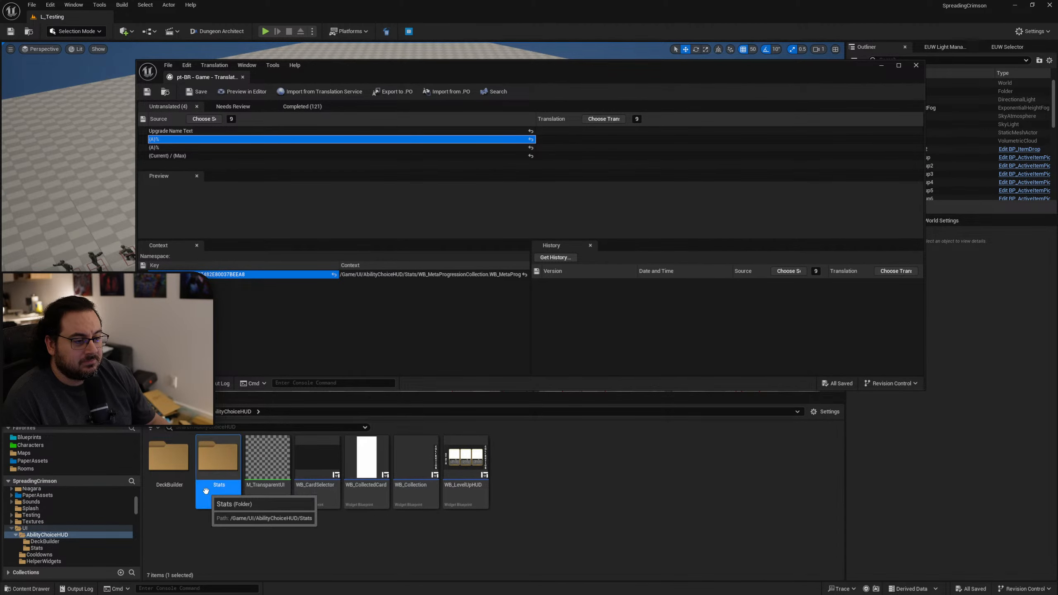
{"action": "double_click", "coordinate": [206, 491]}
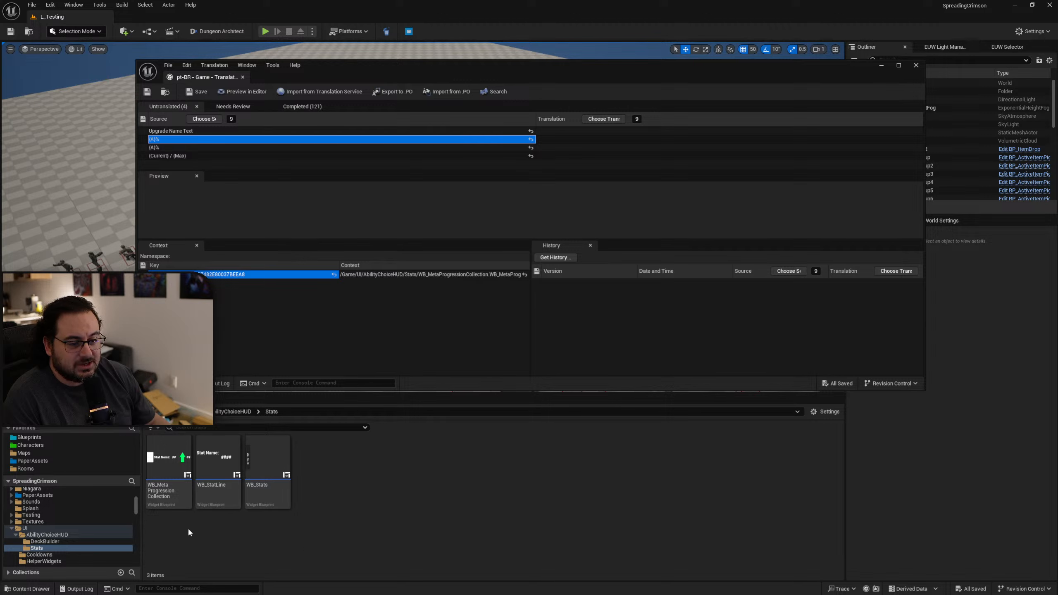
{"action": "left_click", "coordinate": [175, 499]}
Read the full source context of the selected "{A}%" row to find which graph it comes from.
{"action": "double_click", "coordinate": [477, 275]}
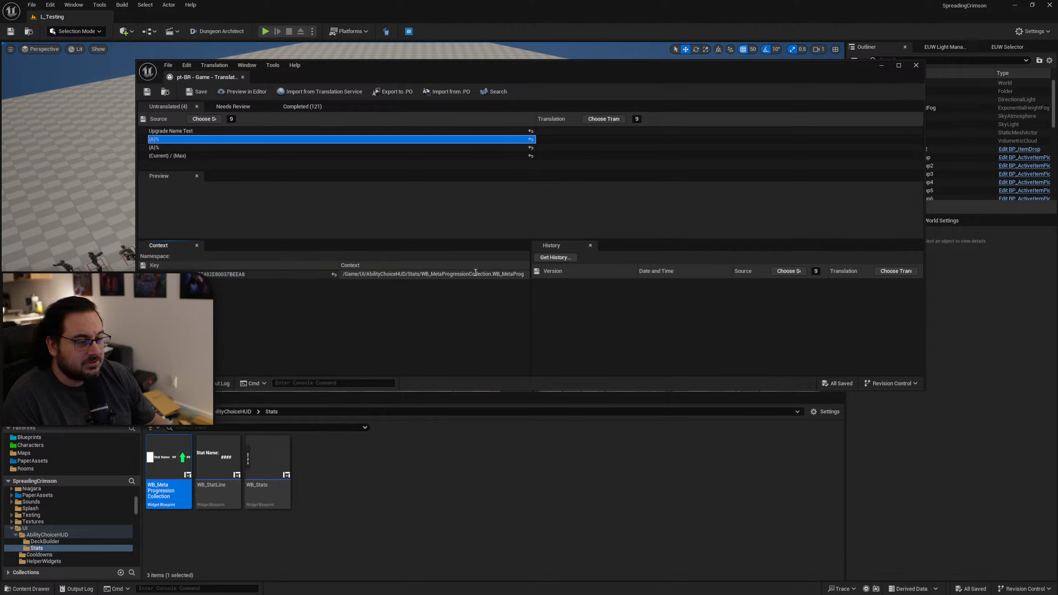
{"action": "left_click", "coordinate": [476, 274]}
{"action": "left_click", "coordinate": [411, 274]}
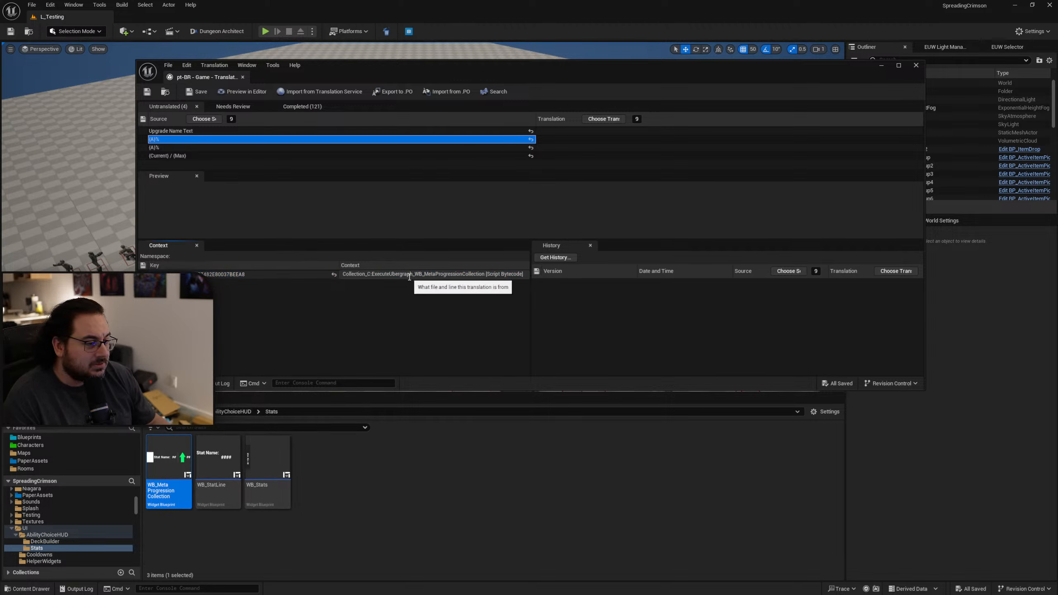
{"action": "left_click_drag", "start_coordinate": [379, 276], "coordinate": [423, 284]}
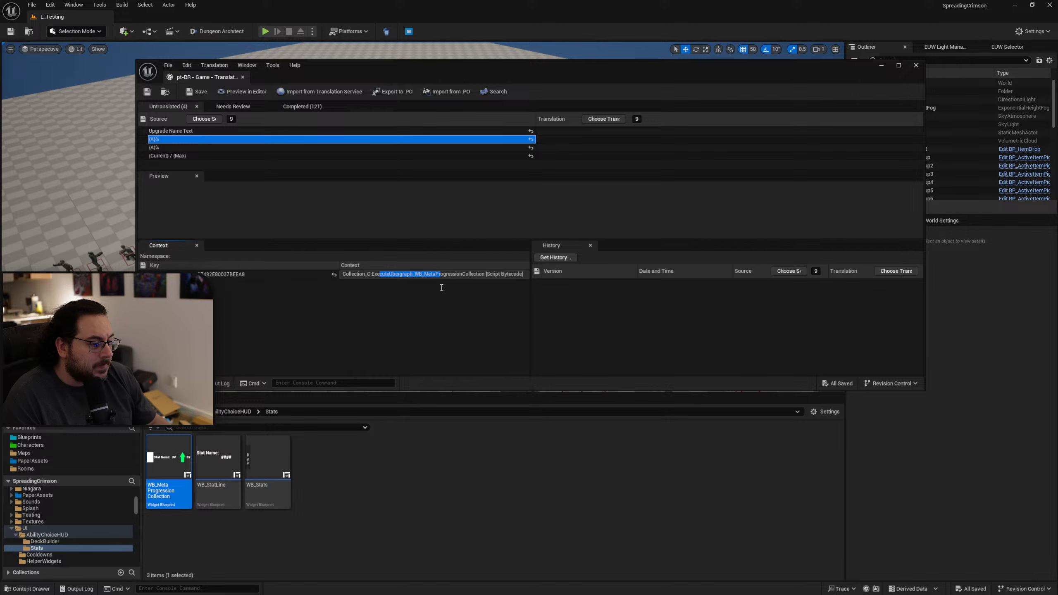
{"action": "left_click_drag", "start_coordinate": [359, 275], "coordinate": [524, 275]}
{"action": "left_click", "coordinate": [480, 272]}
Try to disable localization for the StatNameText text in WB_MetaProgressionCollection and save the widget.
{"action": "left_click_drag", "start_coordinate": [1057, 86], "coordinate": [624, 65]}
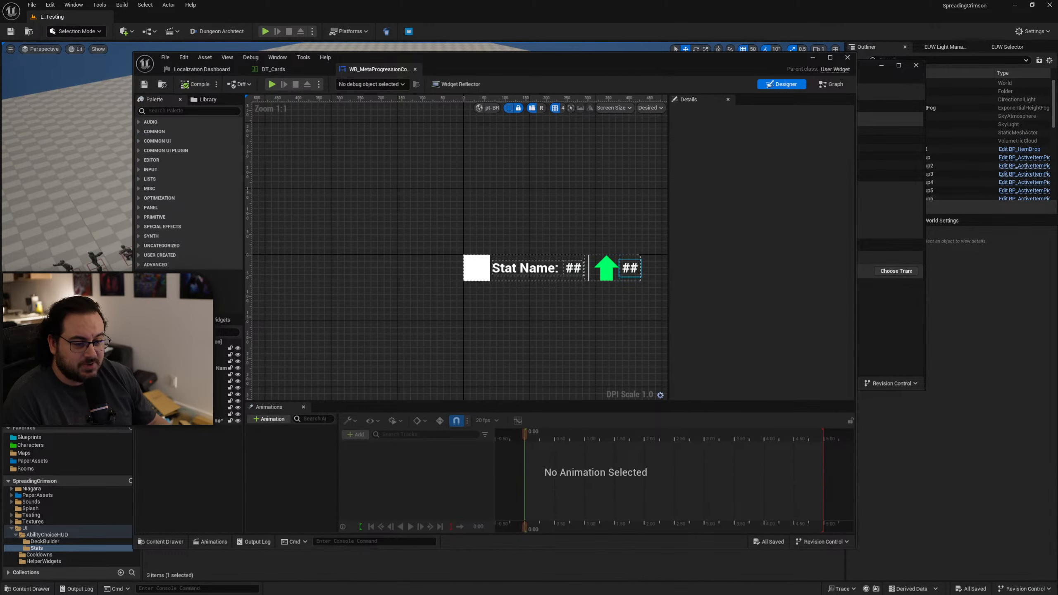
{"action": "left_click", "coordinate": [526, 269]}
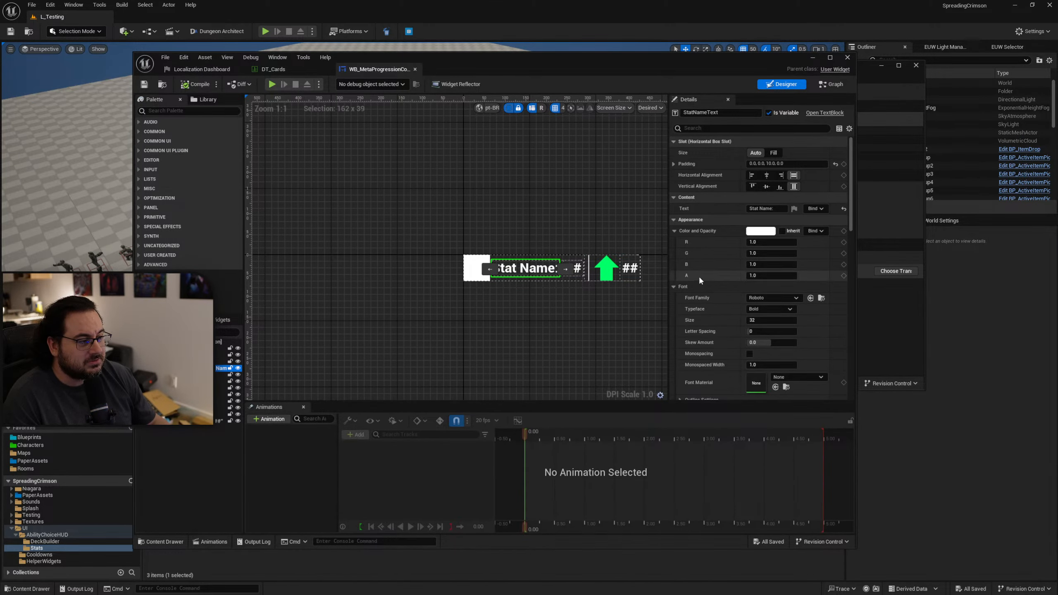
{"action": "left_click", "coordinate": [795, 208]}
{"action": "left_click", "coordinate": [831, 220]}
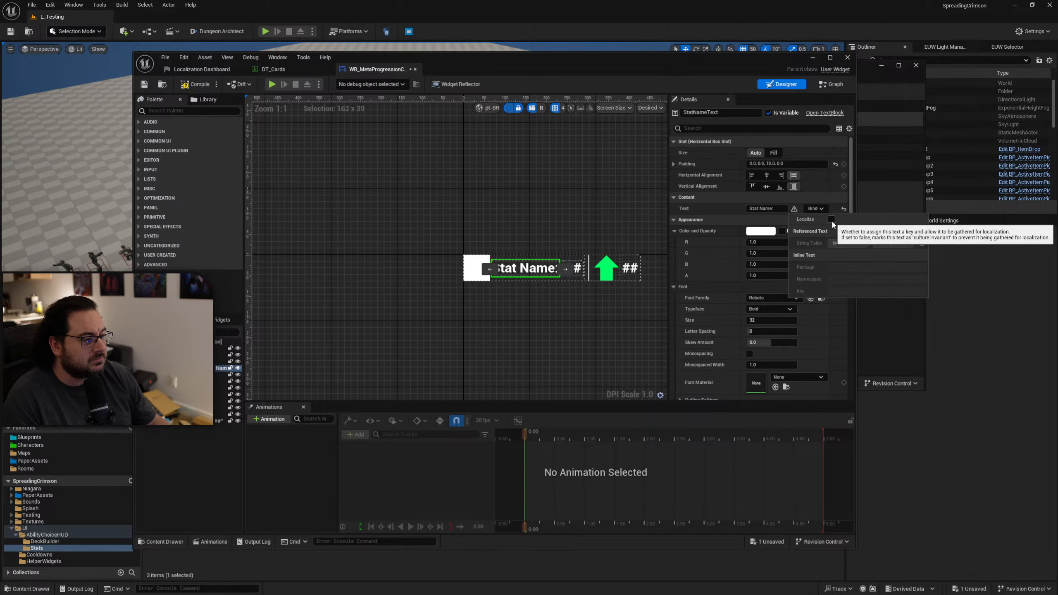
{"action": "left_click", "coordinate": [145, 84]}
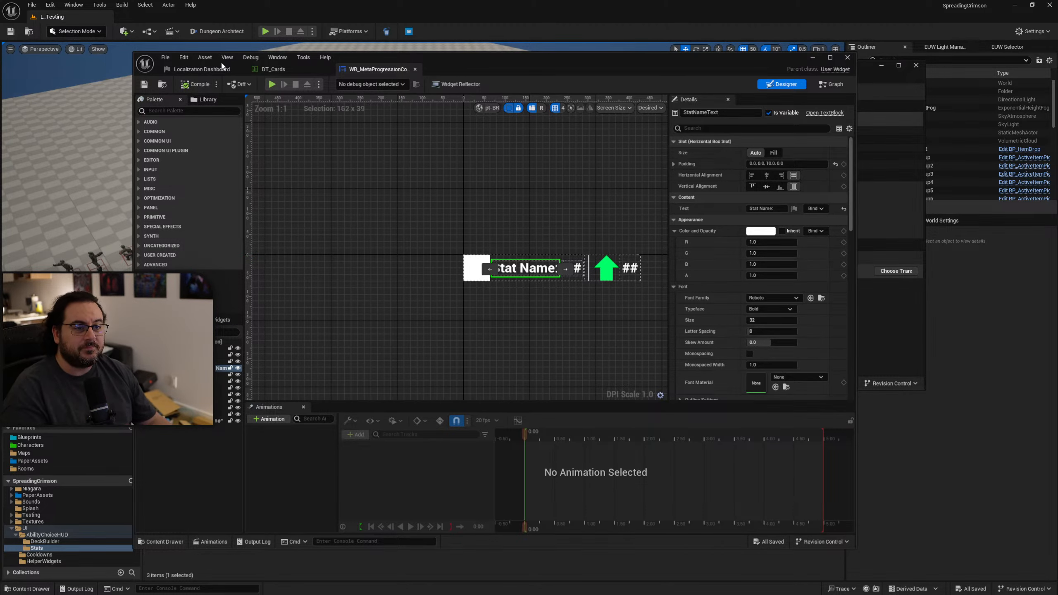
Retry disabling localization for the StatNameText placeholder, saving and compiling the widget between attempts.
{"action": "left_click", "coordinate": [201, 68]}
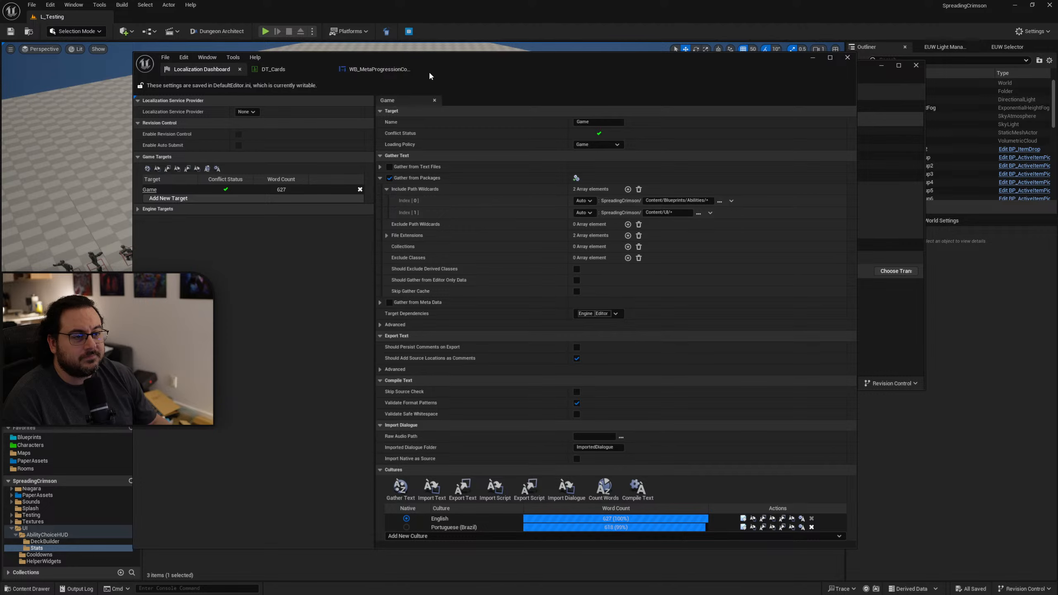
{"action": "left_click_drag", "start_coordinate": [430, 71], "coordinate": [392, 64]}
{"action": "left_click", "coordinate": [391, 64]}
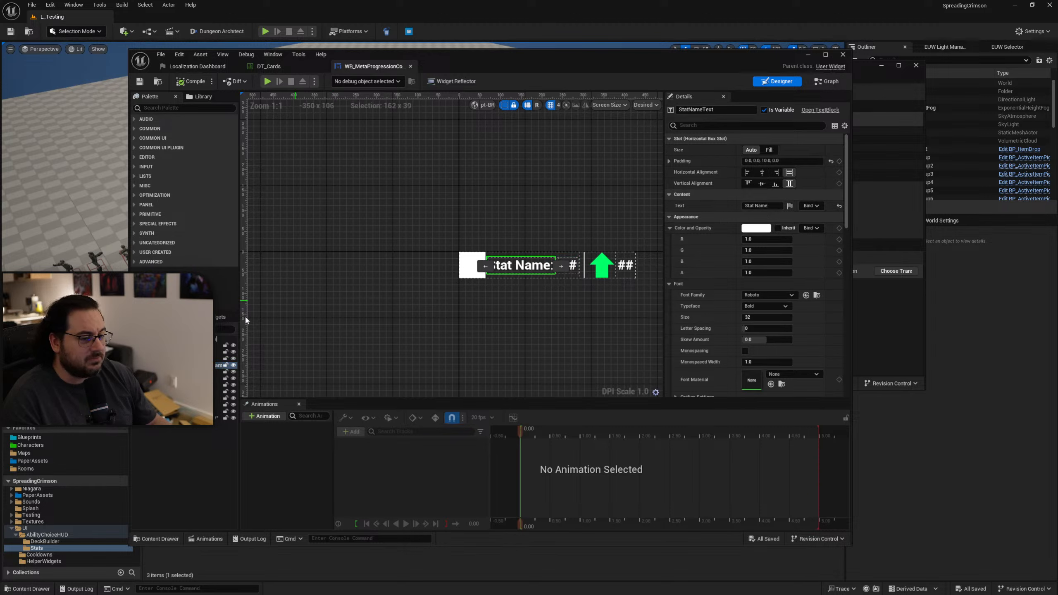
{"action": "left_click", "coordinate": [789, 205]}
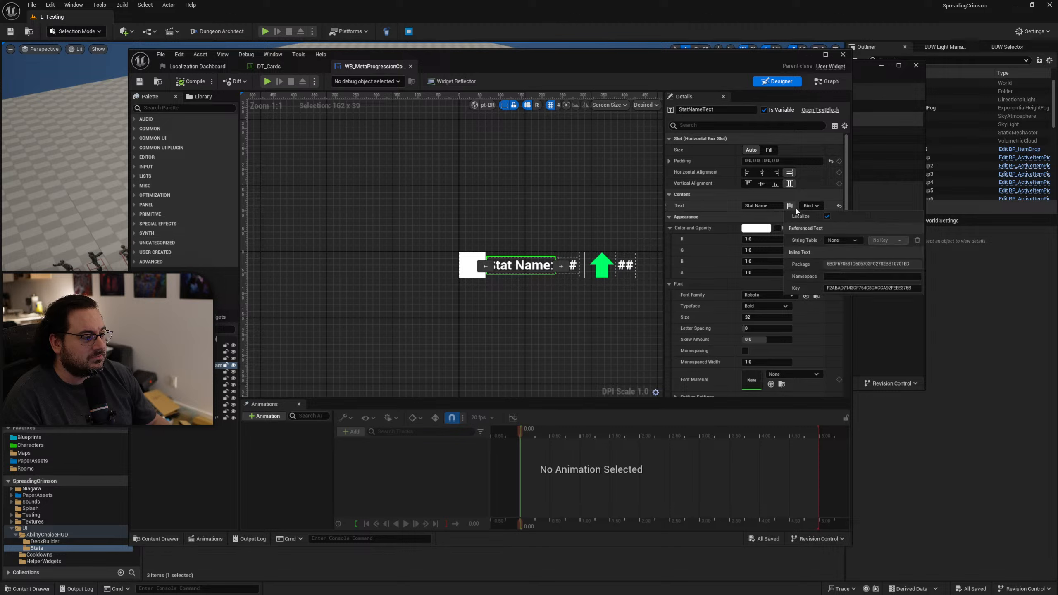
{"action": "left_click", "coordinate": [827, 216]}
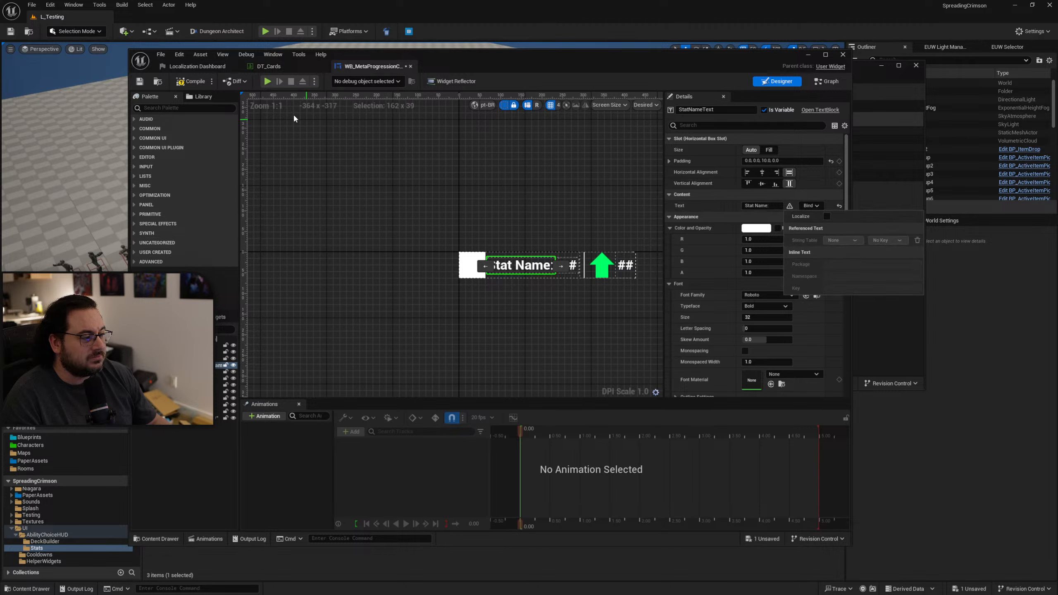
{"action": "left_click", "coordinate": [140, 84]}
{"action": "left_click", "coordinate": [790, 206]}
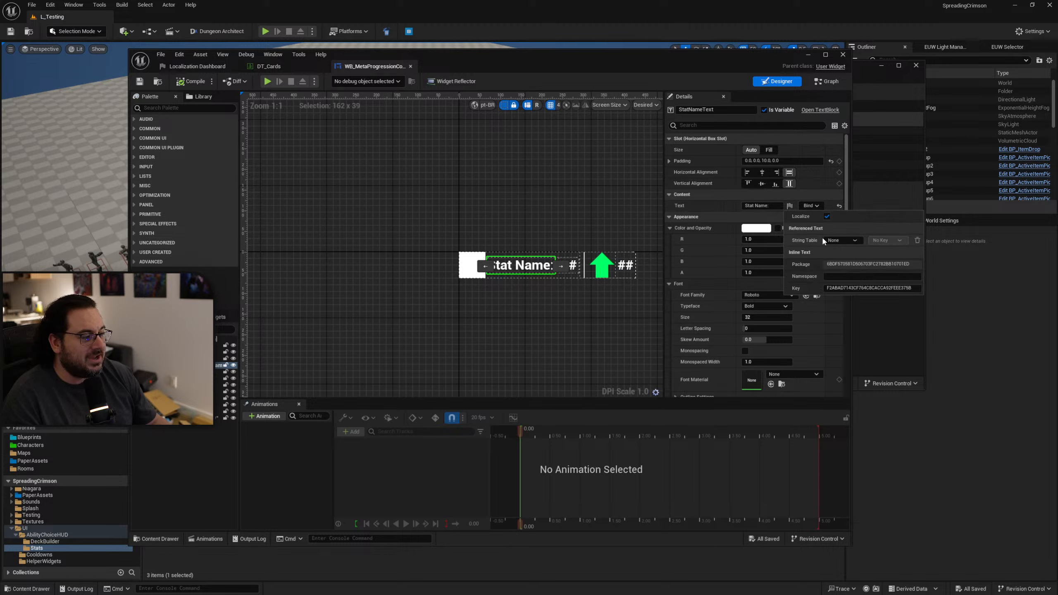
{"action": "left_click", "coordinate": [828, 217]}
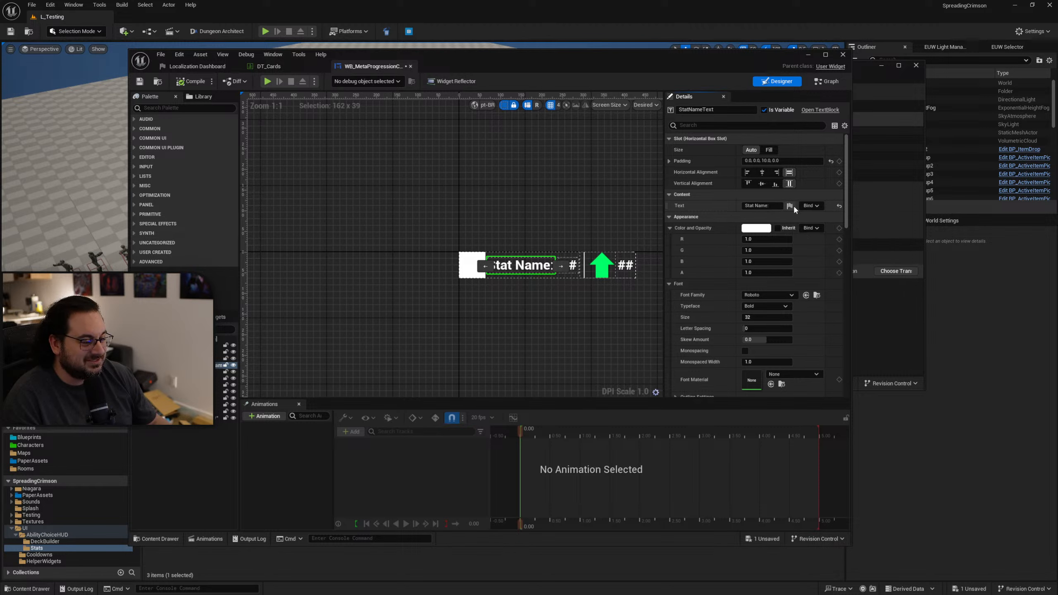
{"action": "left_click", "coordinate": [791, 205]}
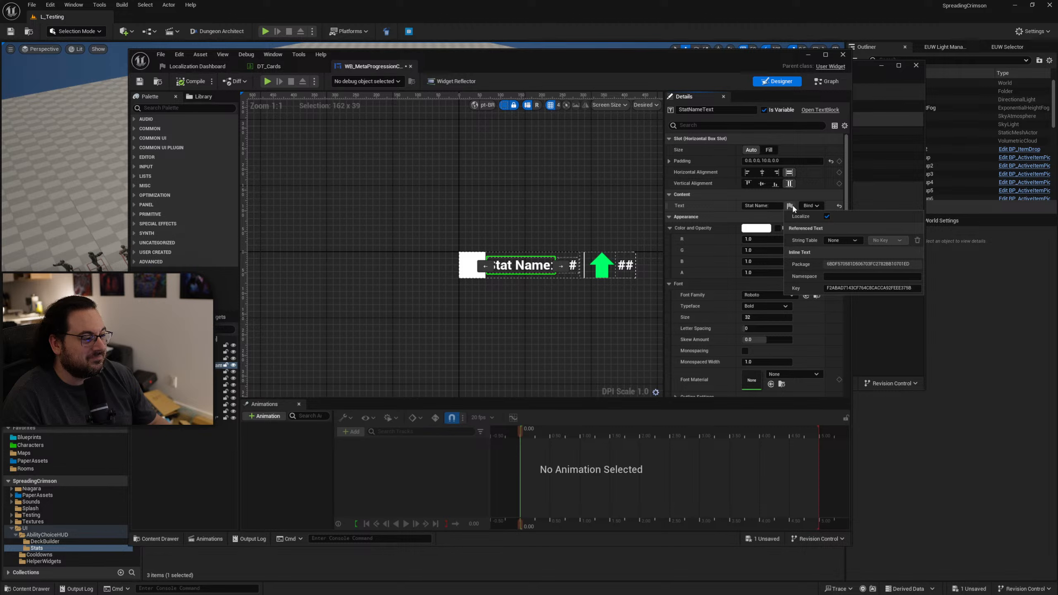
{"action": "left_click", "coordinate": [827, 217]}
{"action": "left_click", "coordinate": [195, 83]}
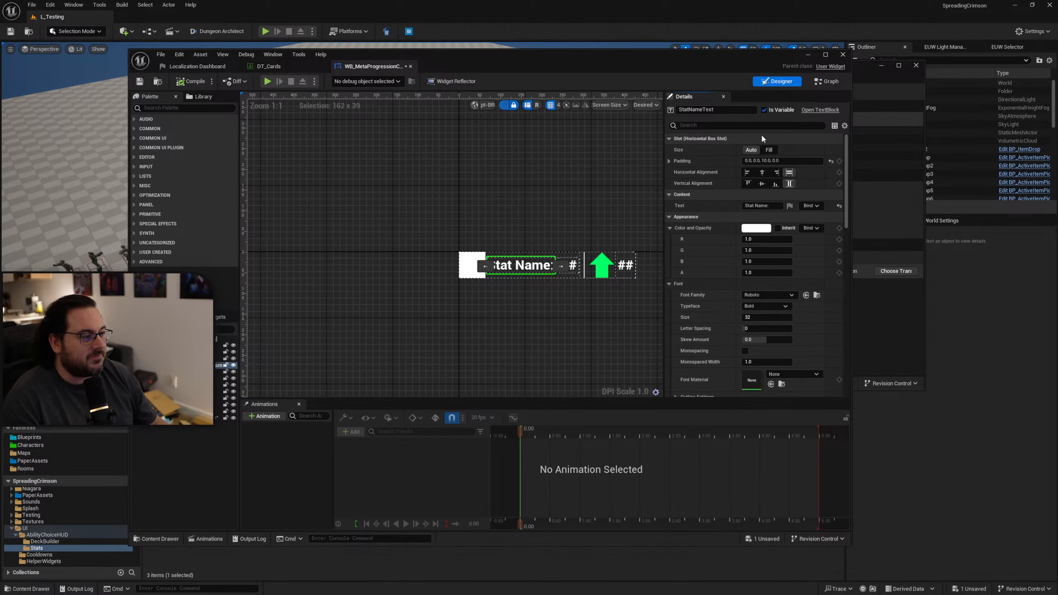
Disable localization for the StatName variable's default text in WB_MetaProgressionCollection, then compile and save the widget.
{"action": "left_click", "coordinate": [827, 81]}
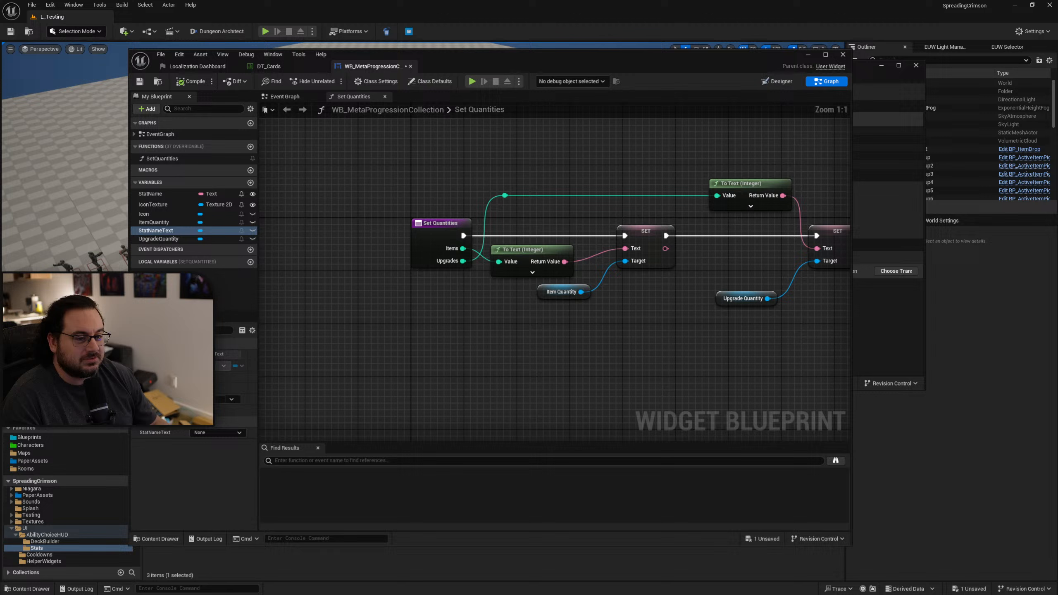
{"action": "left_click", "coordinate": [163, 195]}
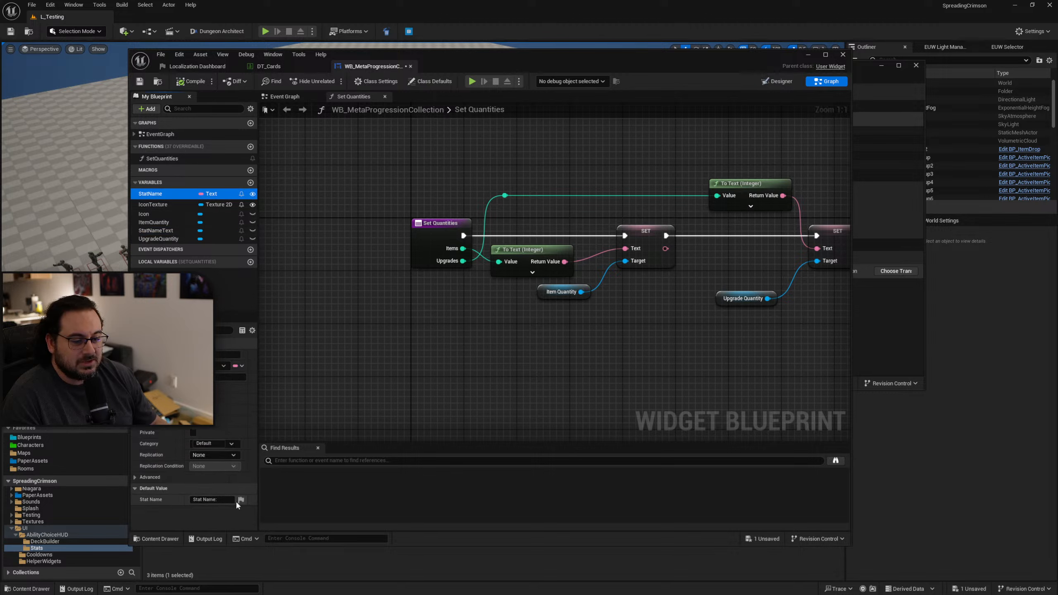
{"action": "left_click", "coordinate": [242, 500]}
{"action": "left_click", "coordinate": [278, 510]}
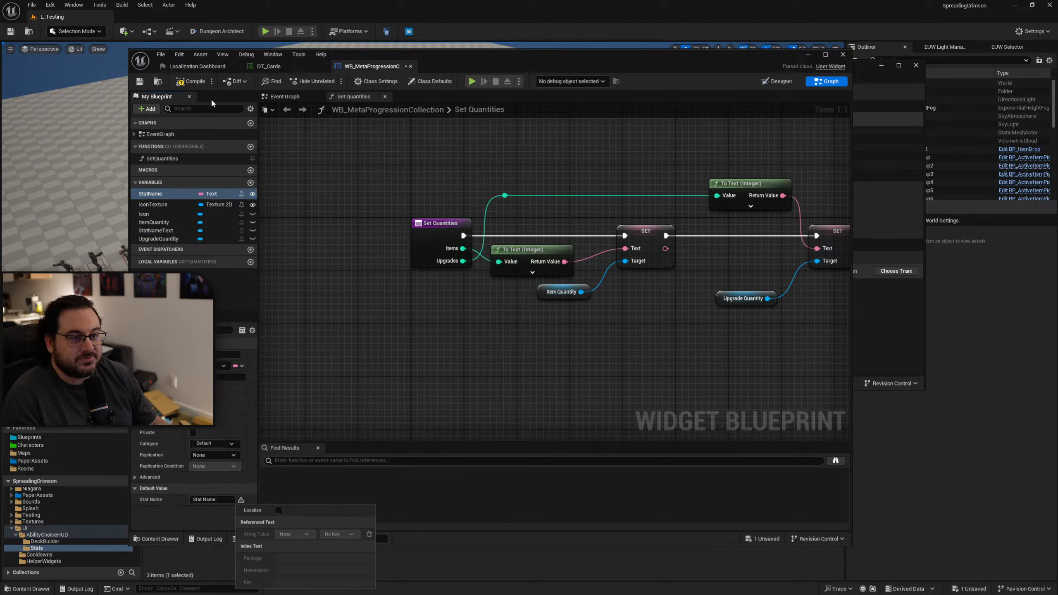
{"action": "left_click", "coordinate": [192, 83]}
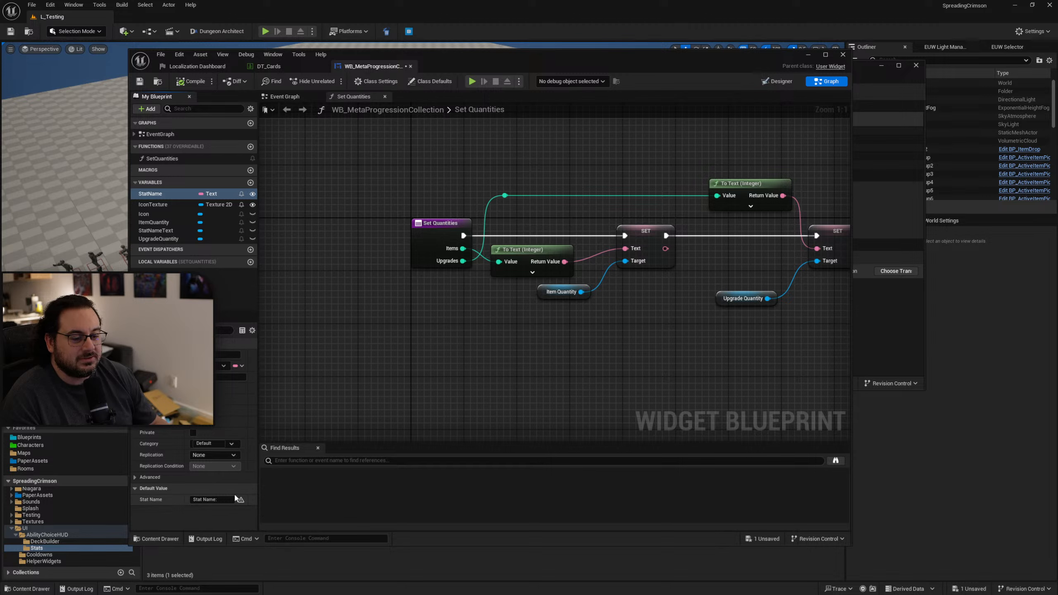
{"action": "left_click", "coordinate": [140, 82]}
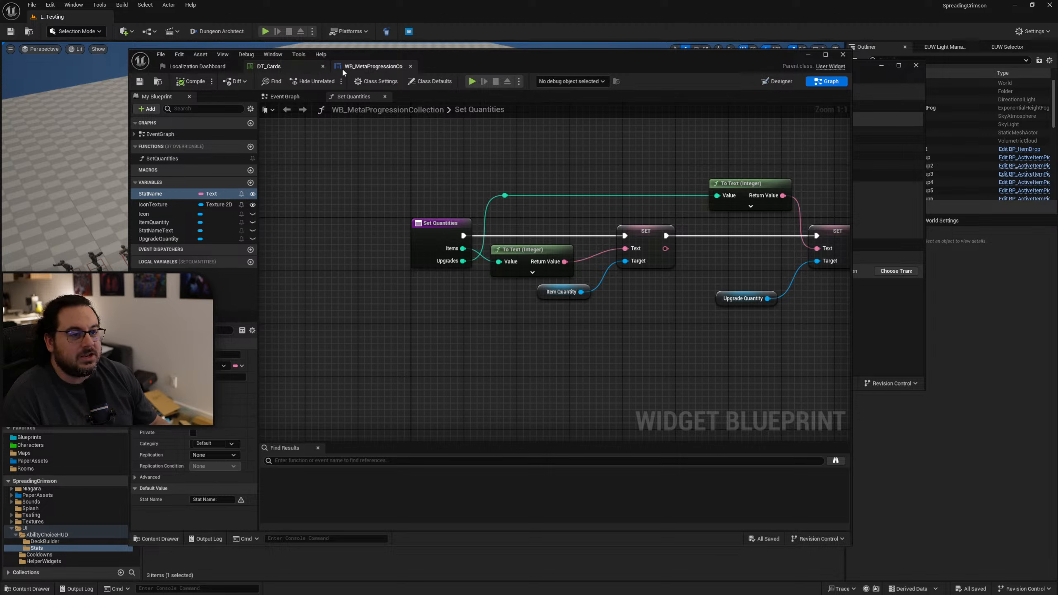
{"action": "left_click", "coordinate": [779, 82]}
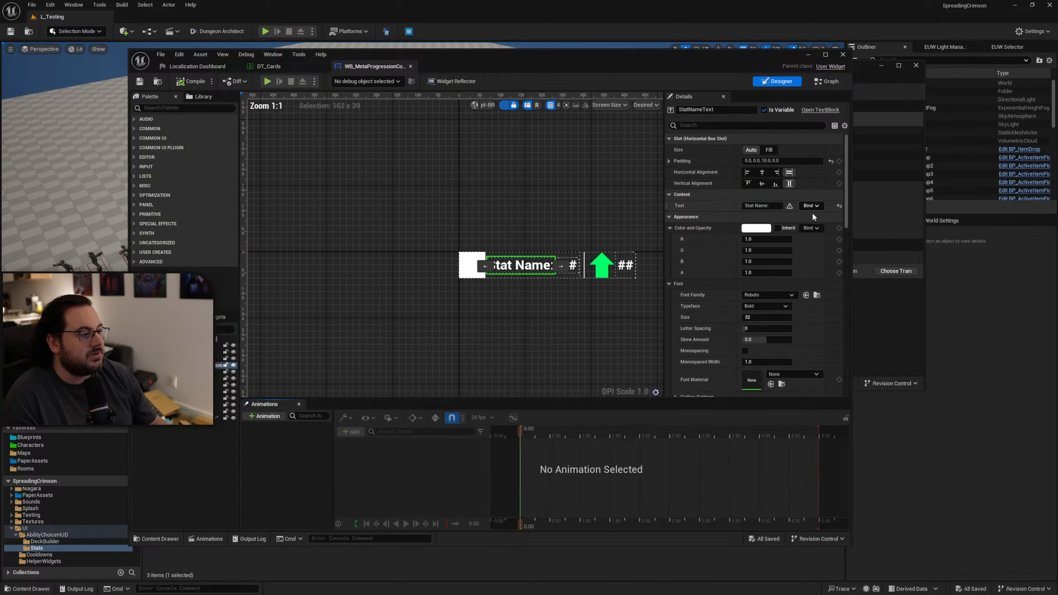
Check the source context of the second "{A}%" entry and open the WB_StatLine widget.
{"action": "left_click", "coordinate": [270, 66]}
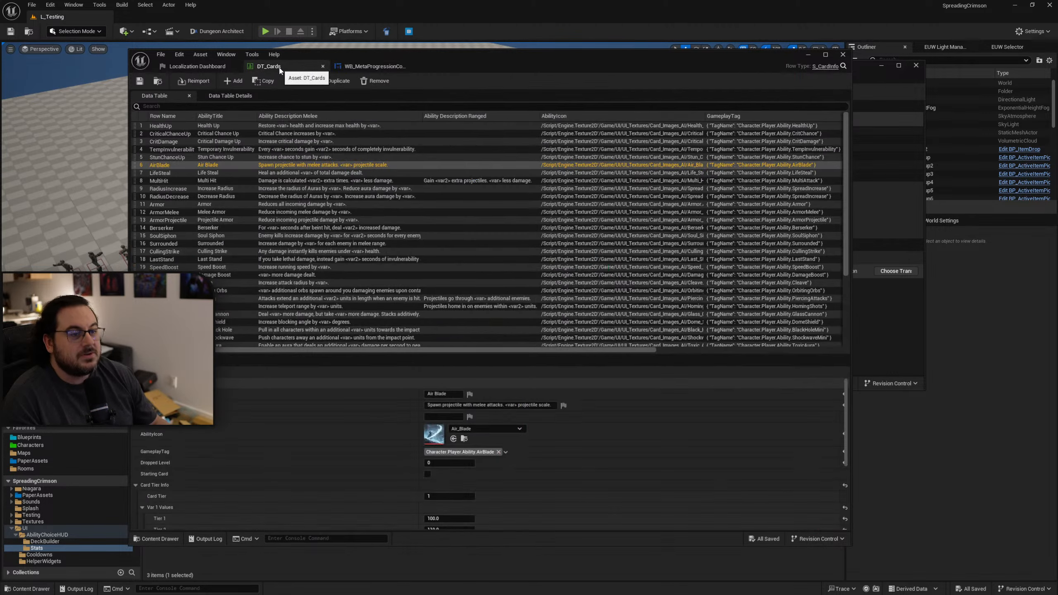
{"action": "left_click", "coordinate": [196, 66]}
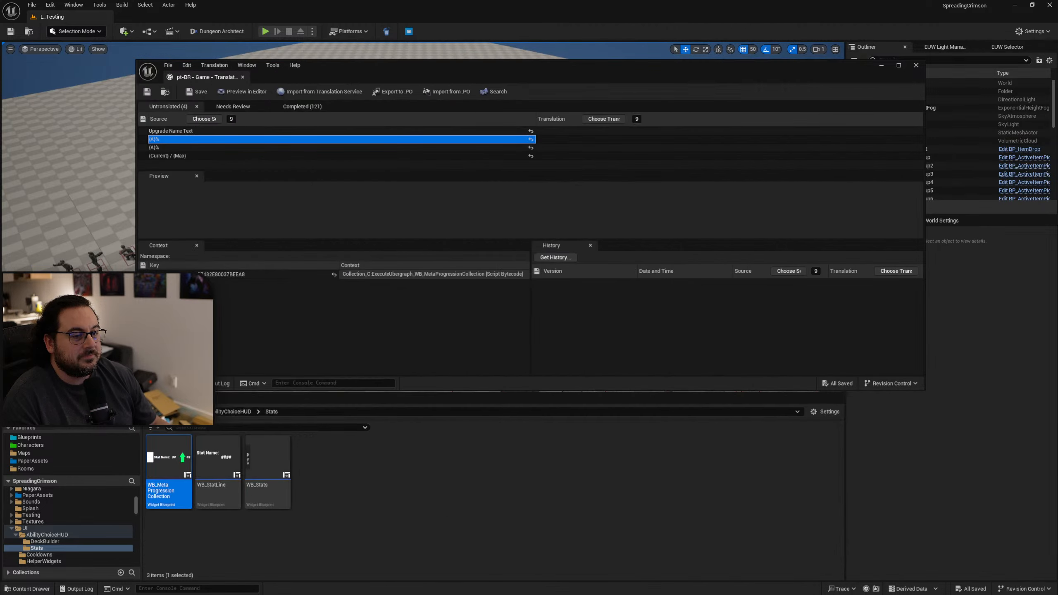
{"action": "left_click", "coordinate": [165, 148]}
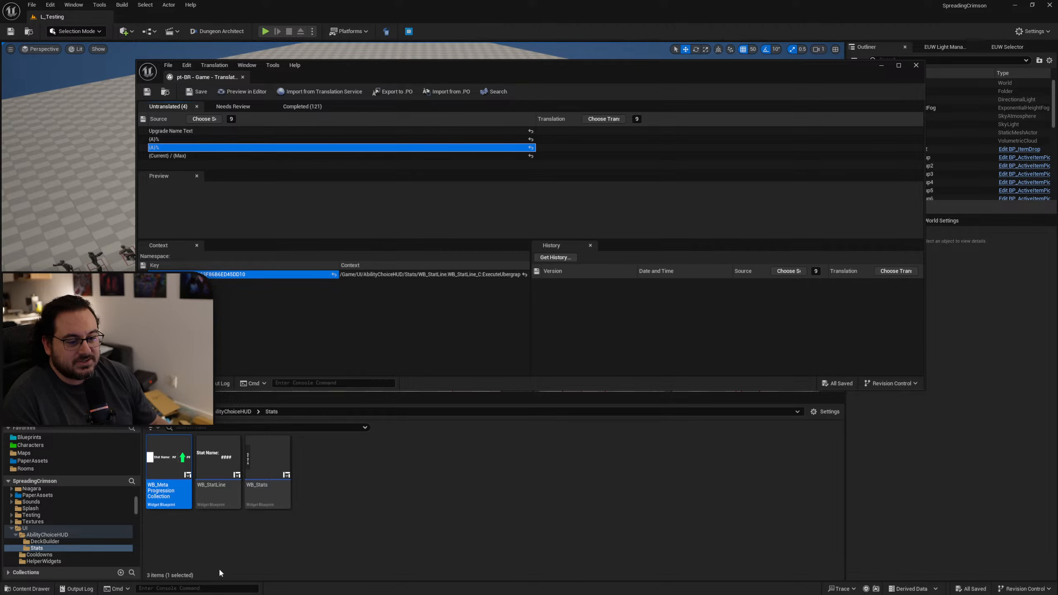
{"action": "left_click", "coordinate": [218, 467]}
{"action": "left_click_drag", "start_coordinate": [1057, 129], "coordinate": [676, 78]}
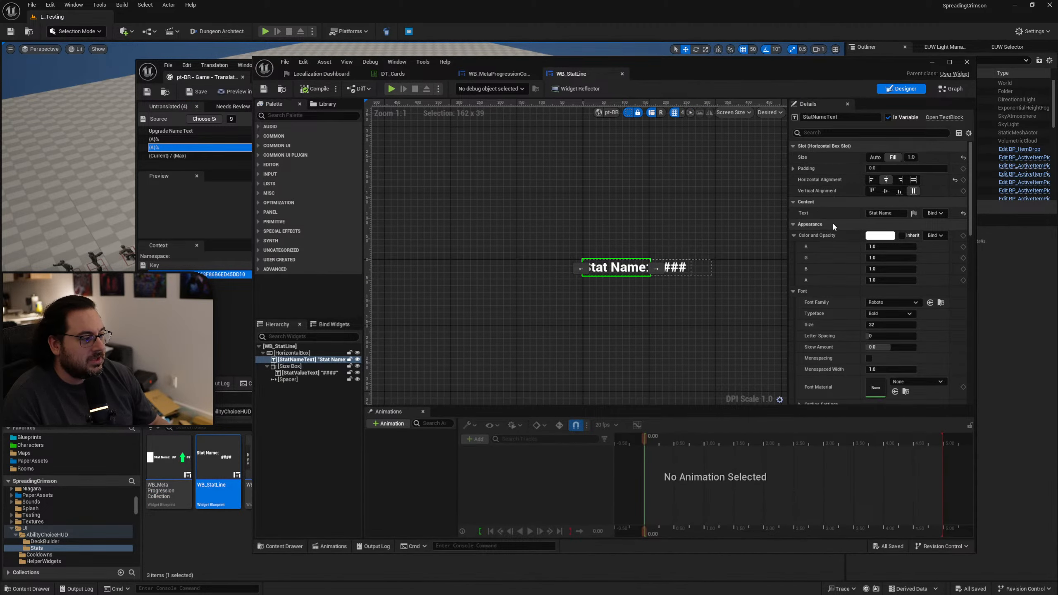
Disable localization for the StatName variable's default text in WB_StatLine, then compile and save the widget.
{"action": "left_click", "coordinate": [951, 91]}
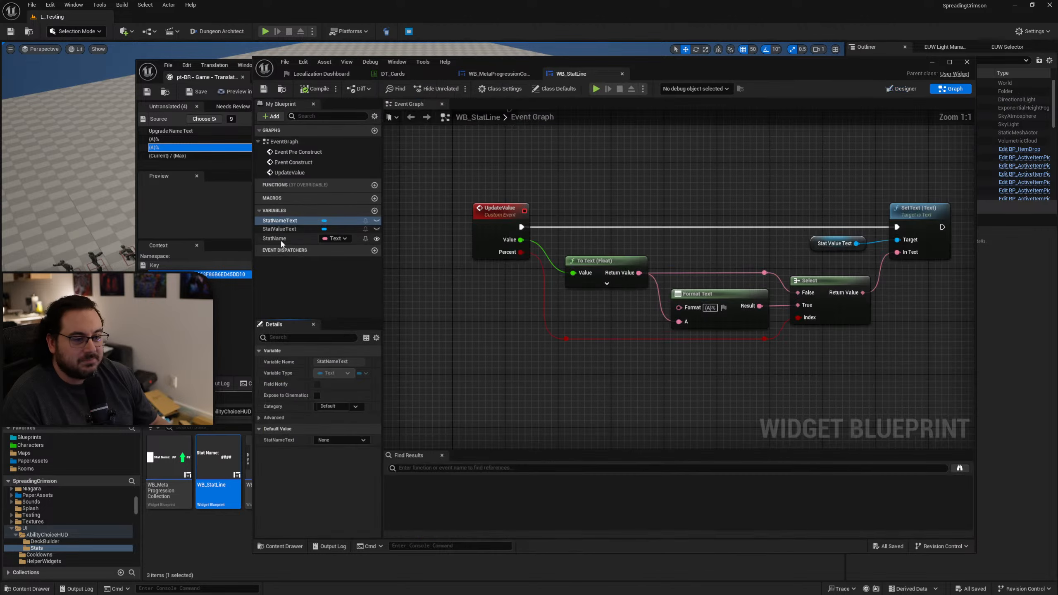
{"action": "left_click", "coordinate": [364, 507]}
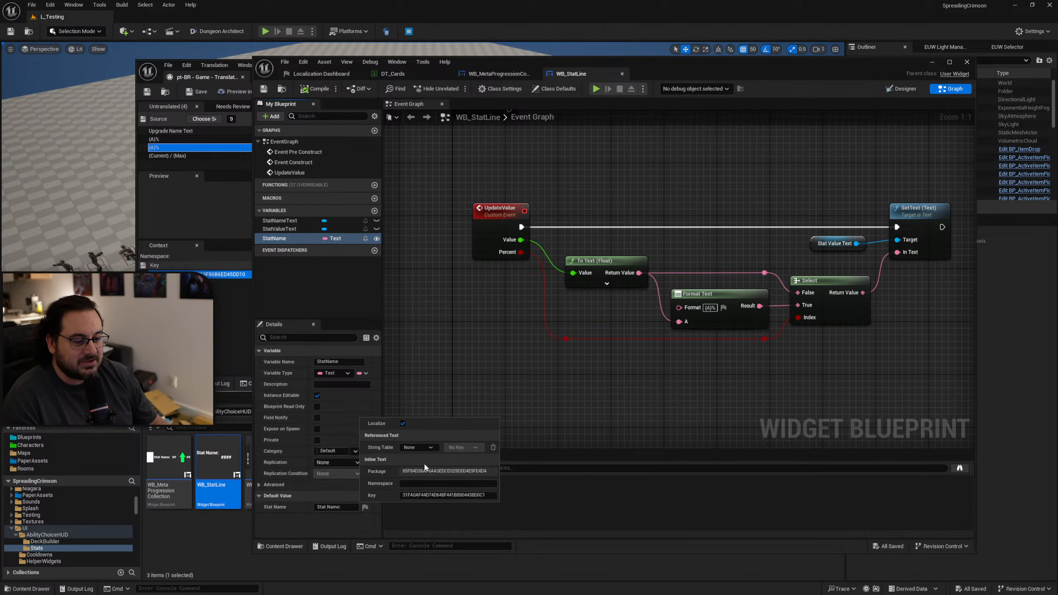
{"action": "left_click", "coordinate": [402, 423]}
{"action": "left_click", "coordinate": [316, 89]}
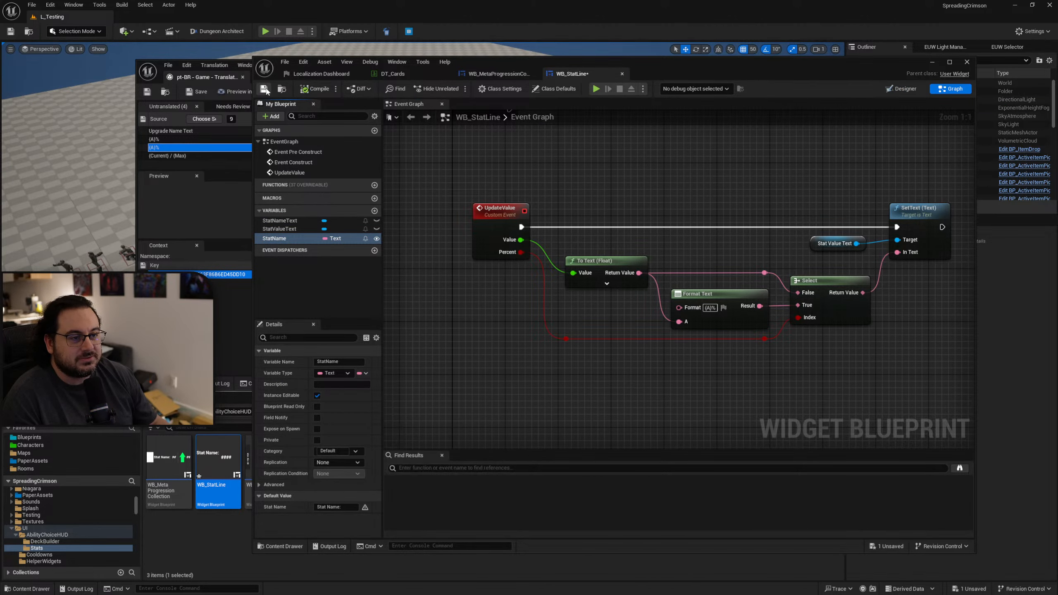
{"action": "left_click", "coordinate": [264, 89]}
{"action": "left_click", "coordinate": [902, 88]}
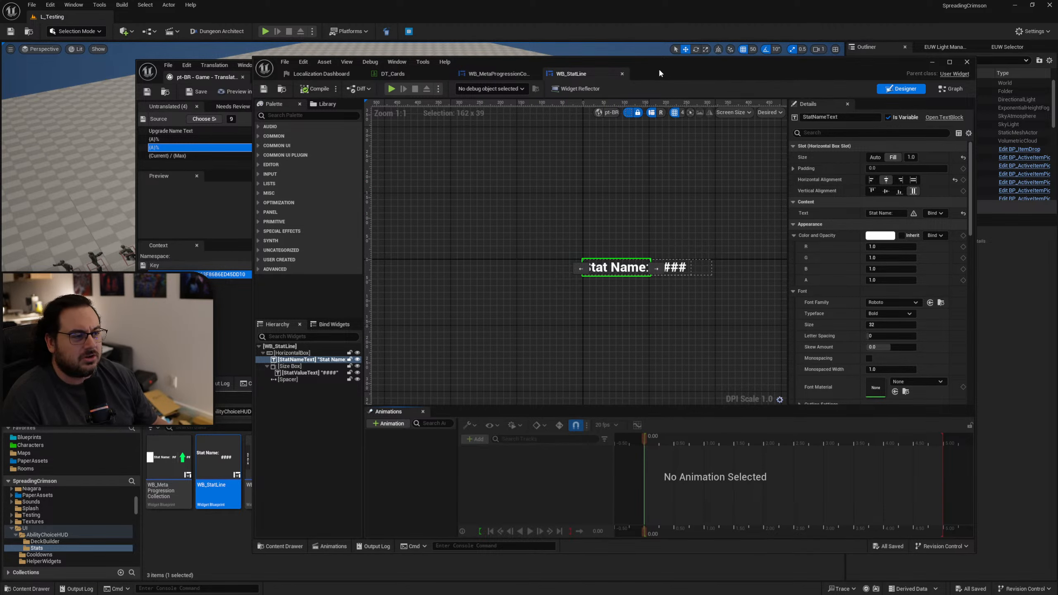
Trace the untranslated "Upgrade Name Text" entry and open the WB_MetaProgressButton widget from the UI/MetaProgression folder.
{"action": "left_click_drag", "start_coordinate": [658, 68], "coordinate": [690, 50]}
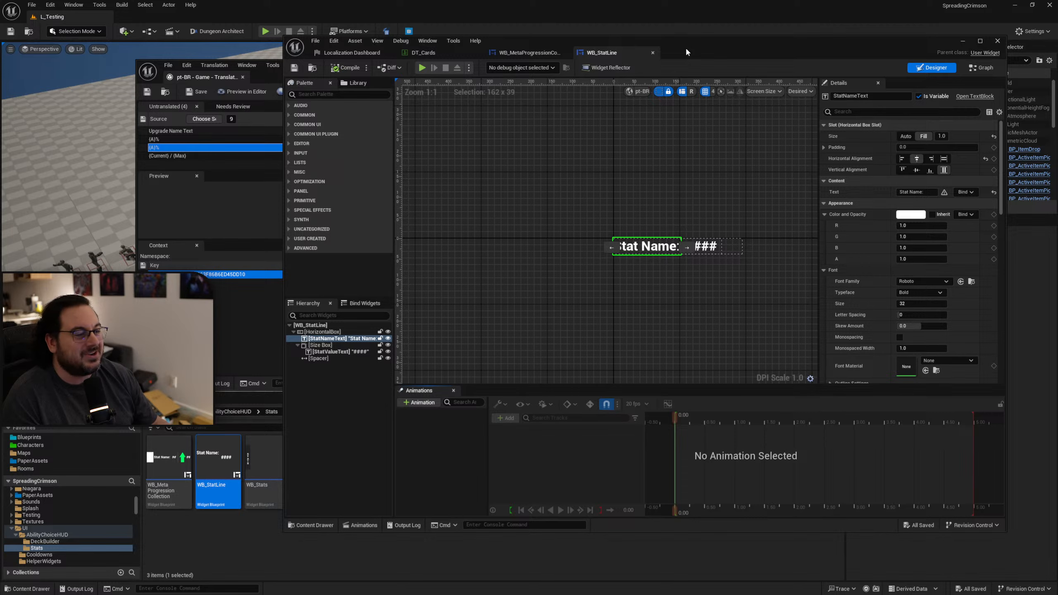
{"action": "left_click_drag", "start_coordinate": [687, 50], "coordinate": [1057, 125]}
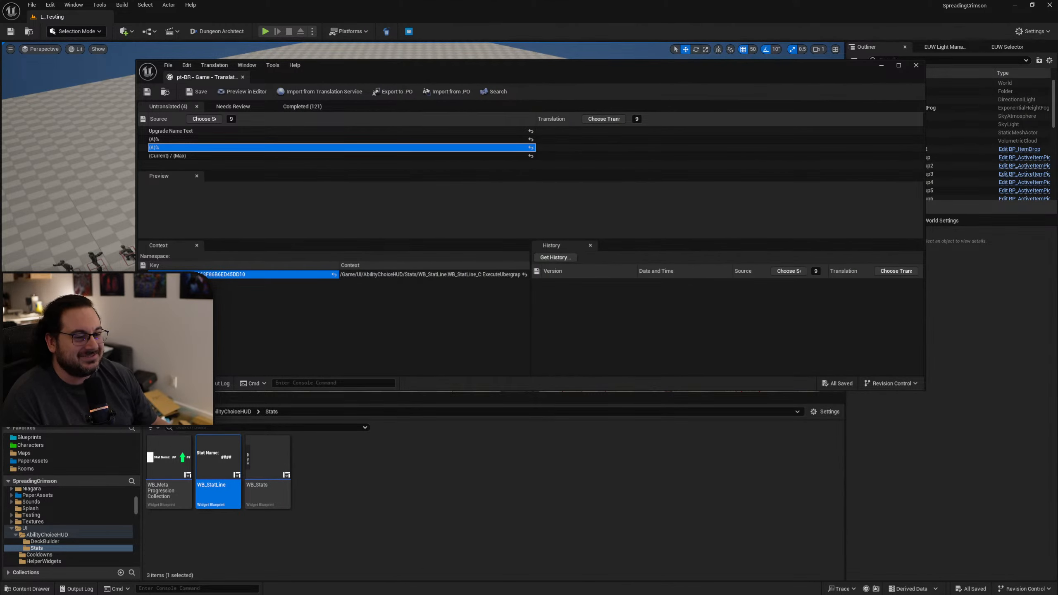
{"action": "left_click", "coordinate": [234, 132]}
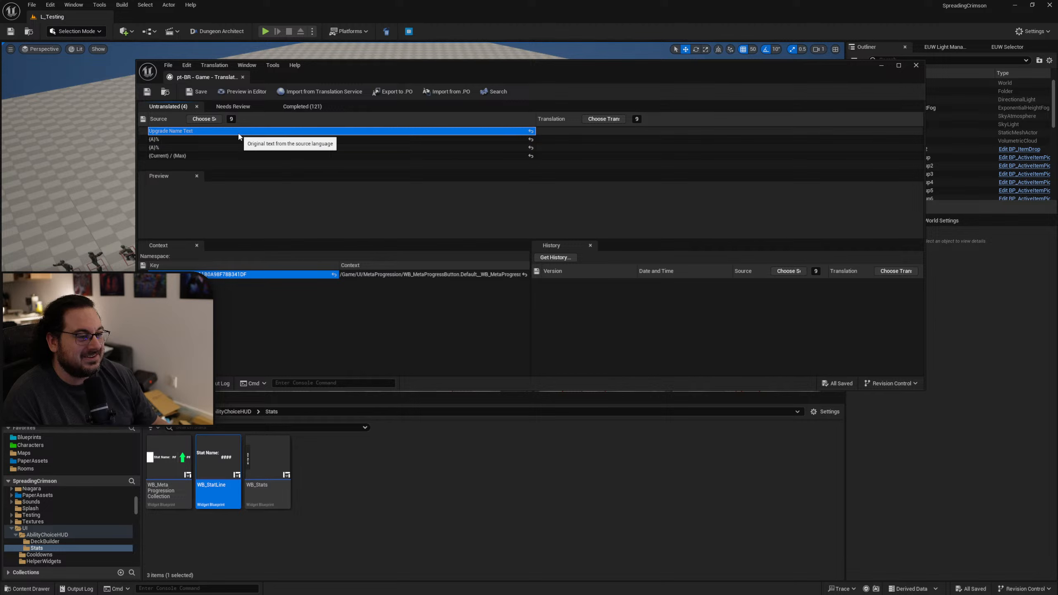
{"action": "key", "text": "alt+Left"}
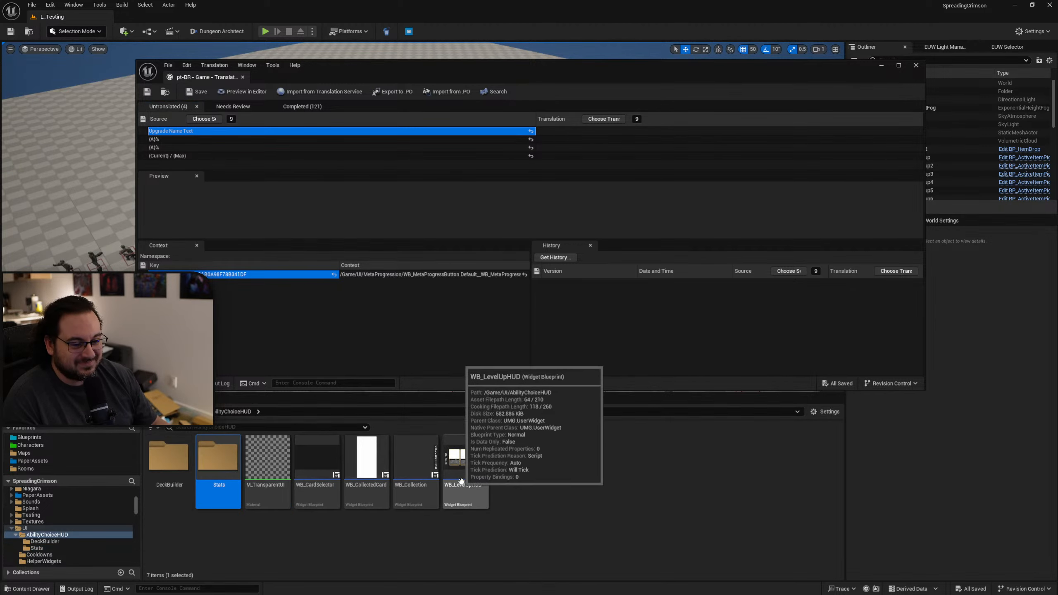
{"action": "key", "text": "alt+Left"}
{"action": "key", "text": "alt+Left"}
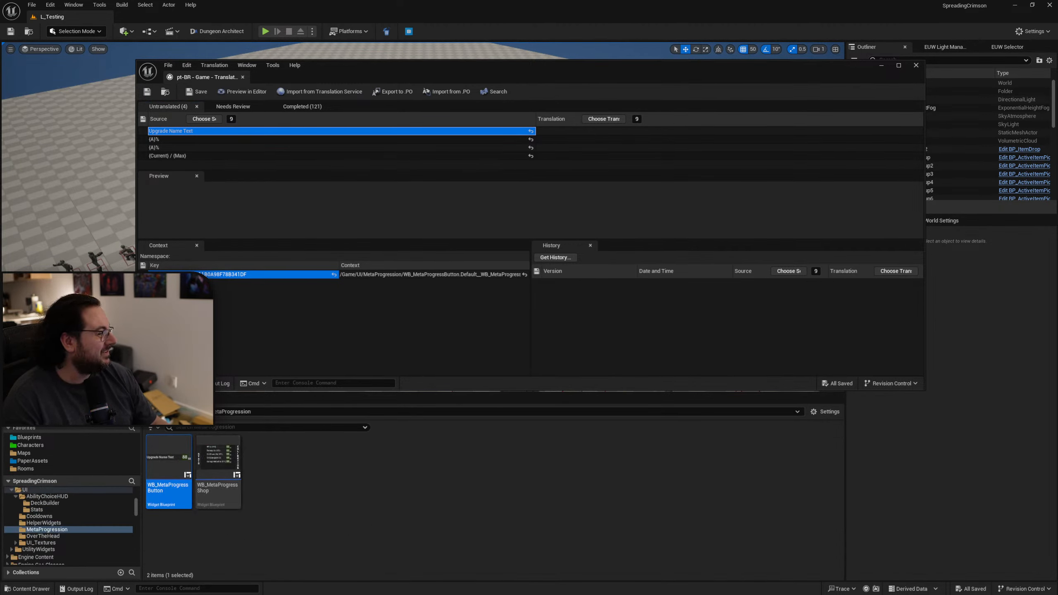
{"action": "double_click", "coordinate": [171, 465]}
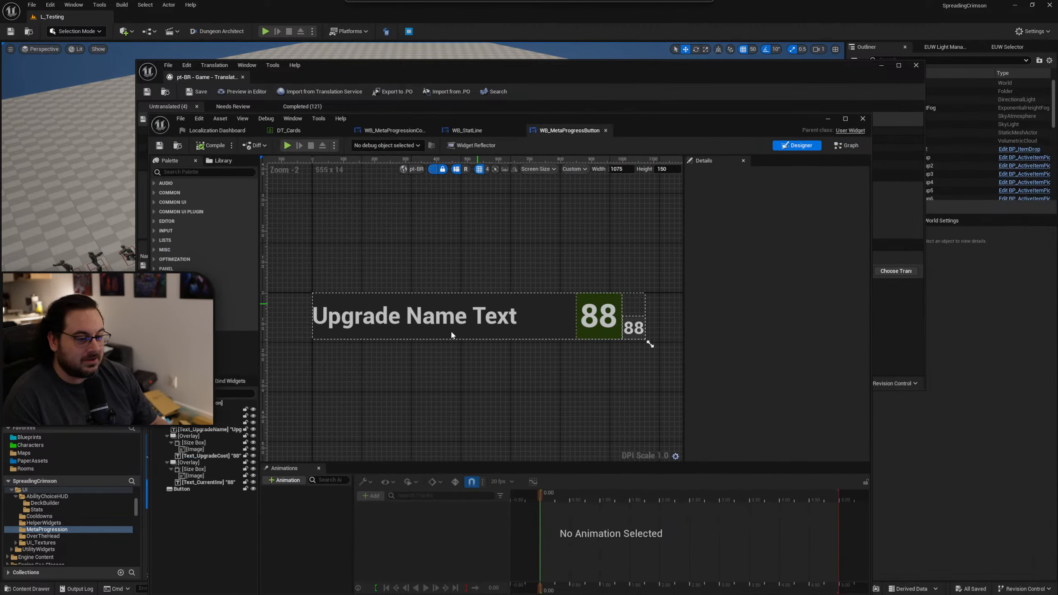
{"action": "left_click", "coordinate": [451, 331]}
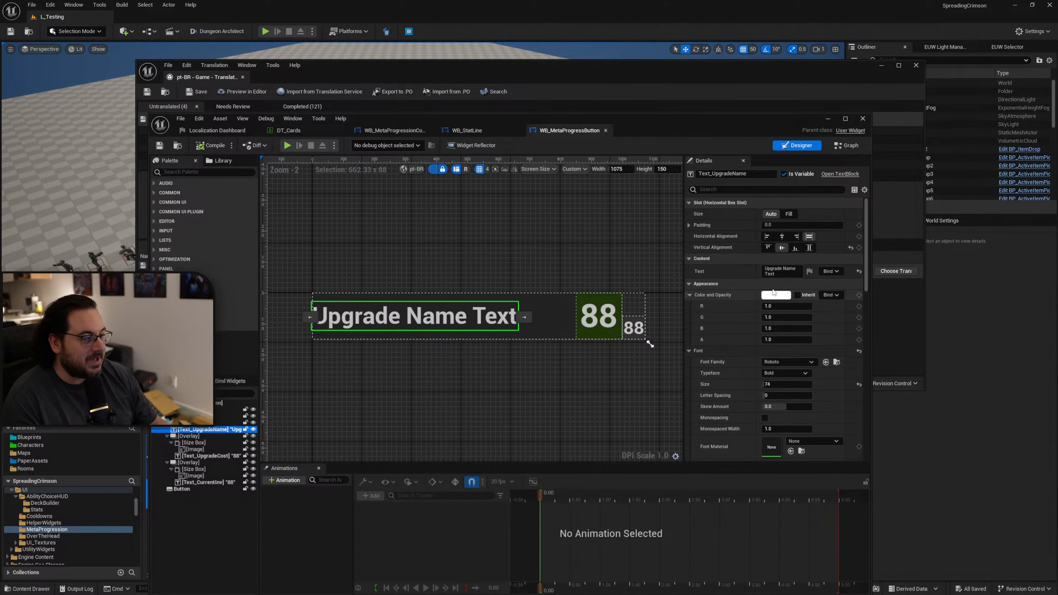
Disable localization for the Upgrade Name Text variable's default value in WB_MetaProgressButton, then compile and save the widget.
{"action": "left_click", "coordinate": [846, 145]}
{"action": "left_click", "coordinate": [220, 292]}
{"action": "left_click", "coordinate": [227, 301]}
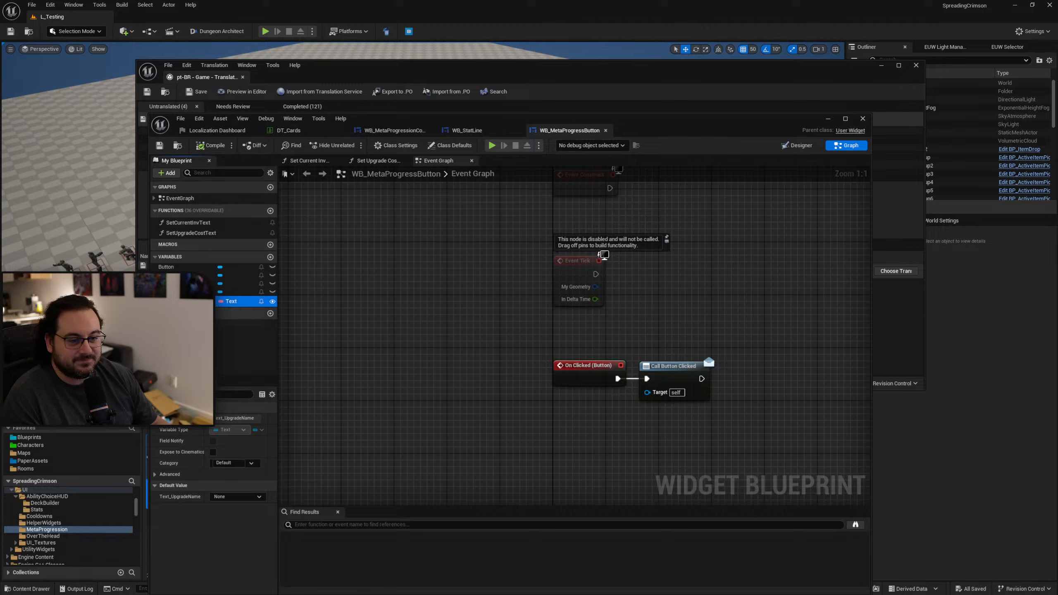
{"action": "left_click", "coordinate": [262, 566]}
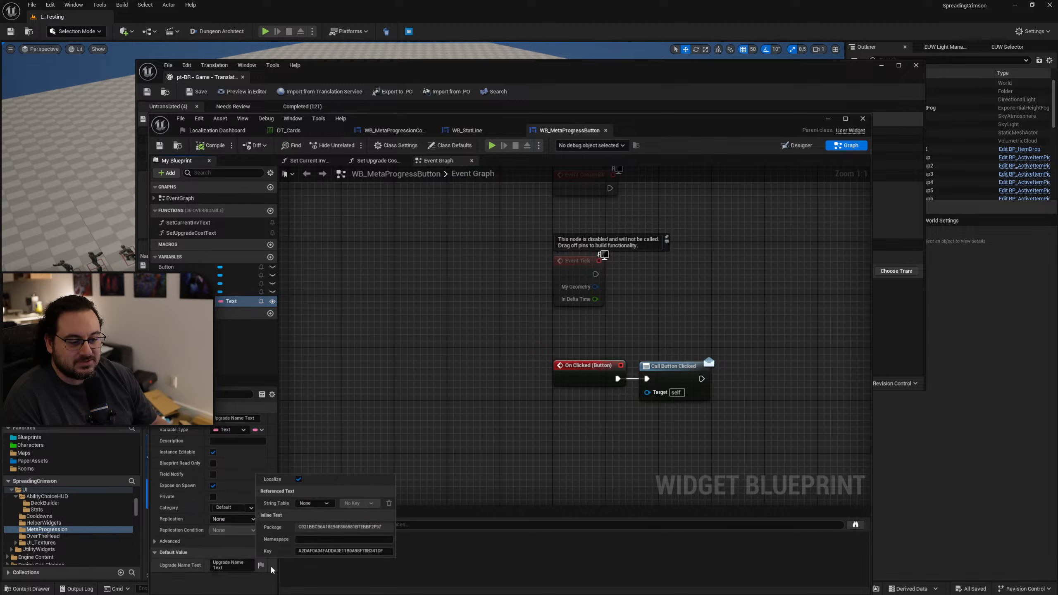
{"action": "left_click", "coordinate": [299, 480]}
{"action": "left_click", "coordinate": [201, 146]}
{"action": "left_click", "coordinate": [159, 145]}
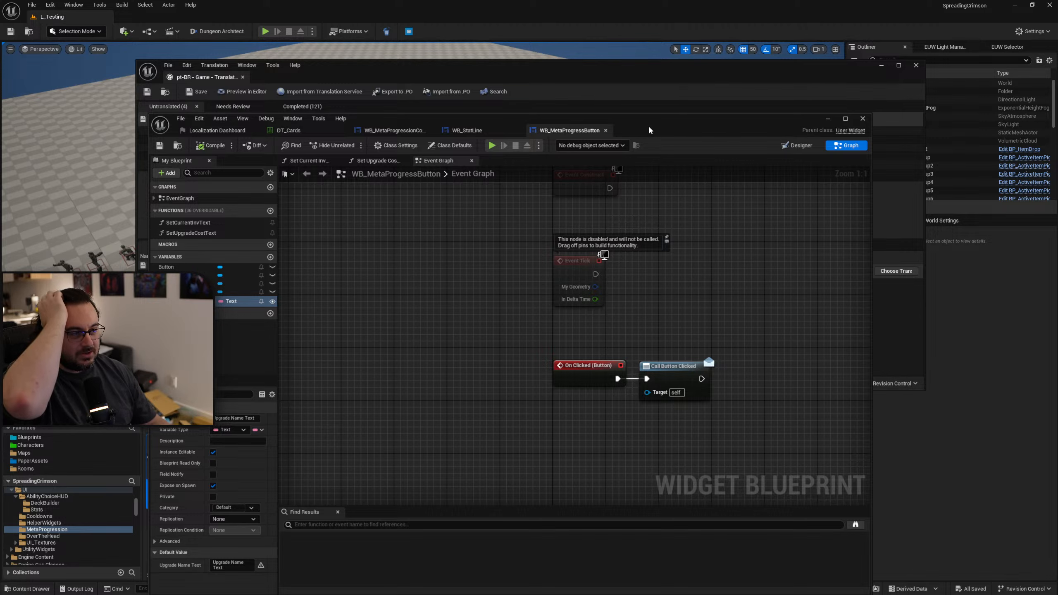
Open the WB_Hud widget from the UI folder and inspect its Health_Text block.
{"action": "left_click_drag", "start_coordinate": [648, 130], "coordinate": [1057, 86]}
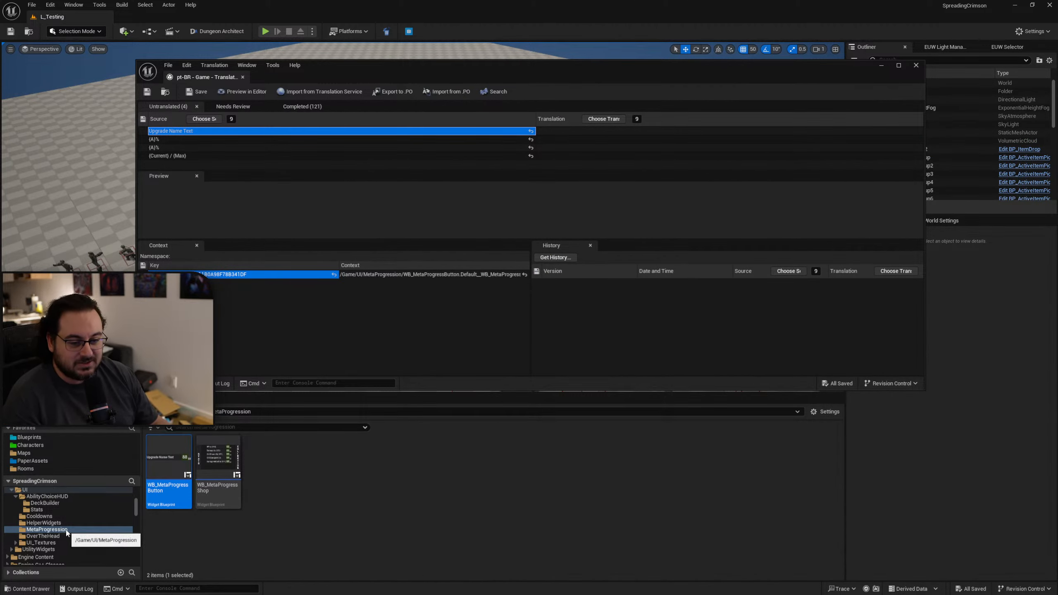
{"action": "scroll", "coordinate": [50, 525], "scroll_direction": "up", "scroll_amount": 2}
{"action": "left_click", "coordinate": [38, 517]}
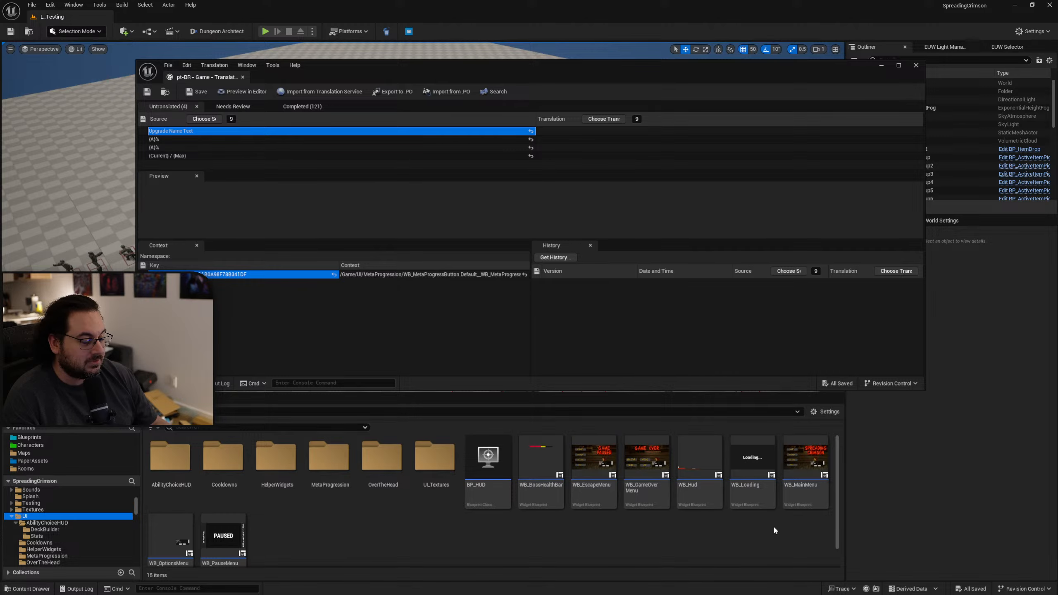
{"action": "left_click", "coordinate": [700, 492]}
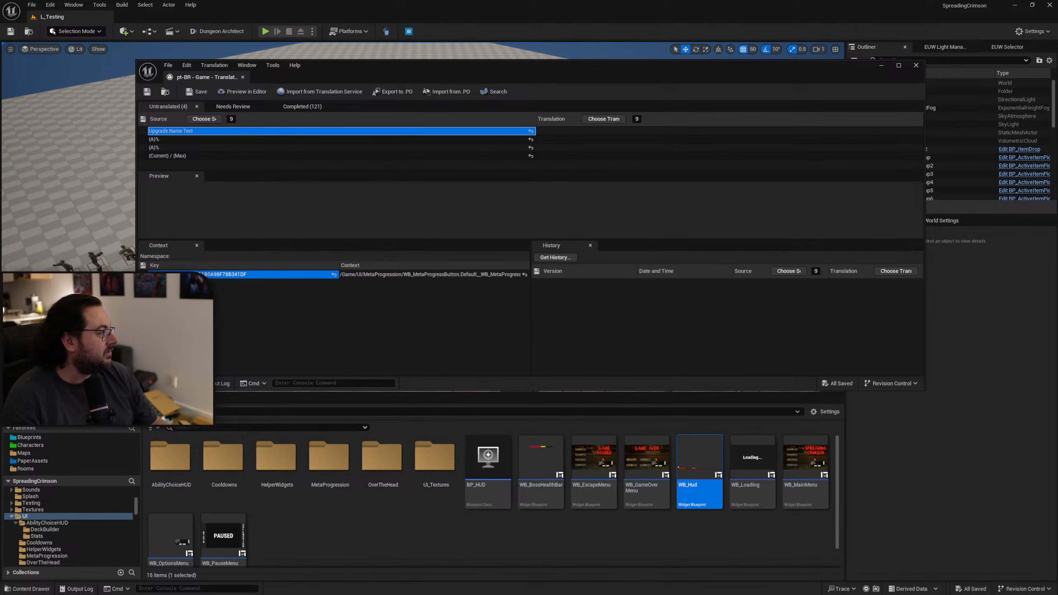
{"action": "double_click", "coordinate": [700, 492]}
{"action": "left_click", "coordinate": [325, 371]}
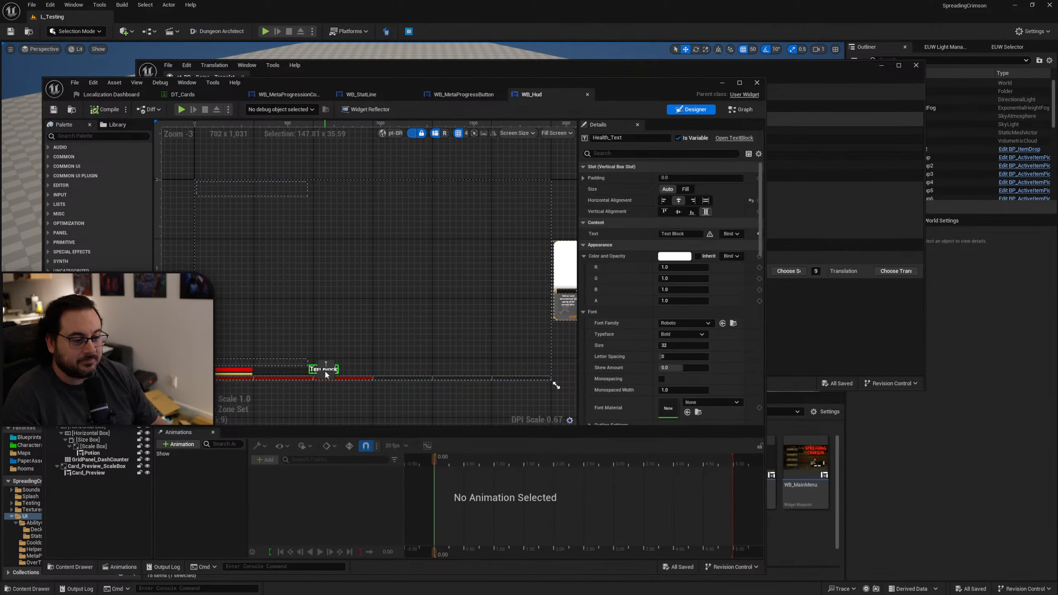
{"action": "left_click", "coordinate": [742, 109]}
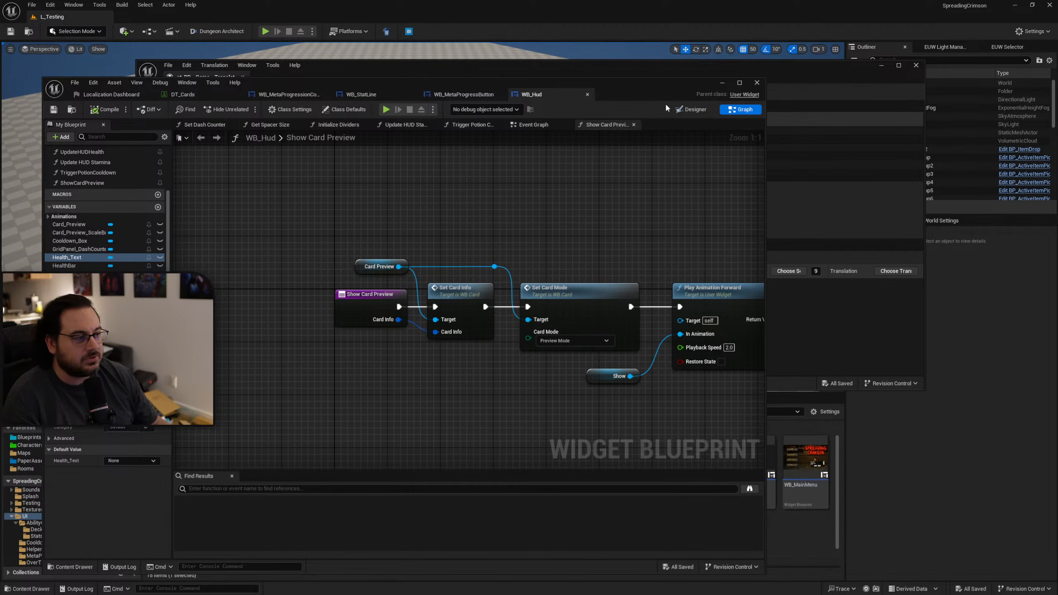
{"action": "left_click", "coordinate": [690, 110]}
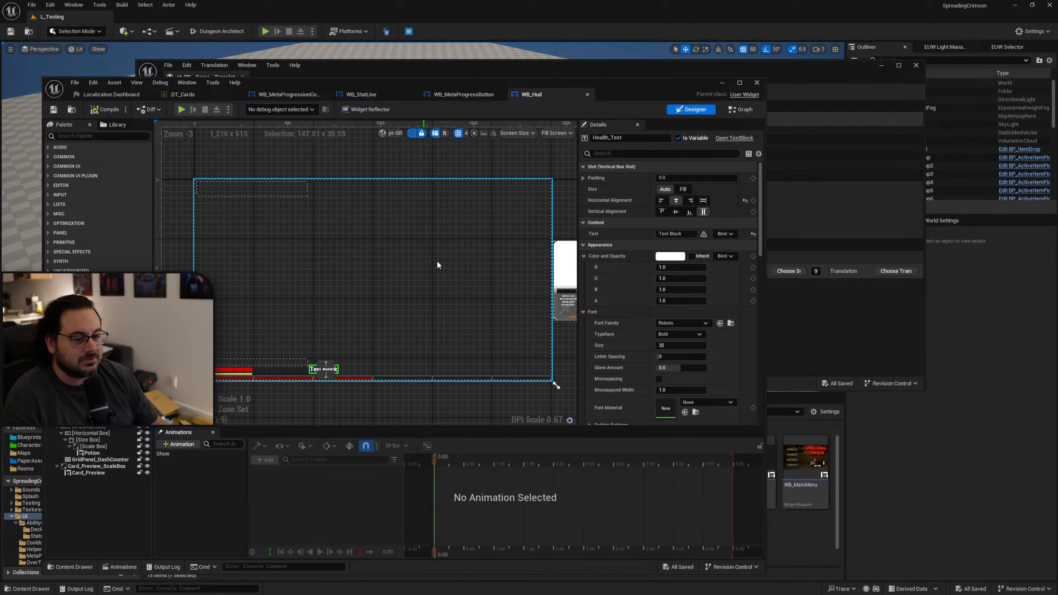
{"action": "right_click_drag", "start_coordinate": [459, 269], "coordinate": [526, 225]}
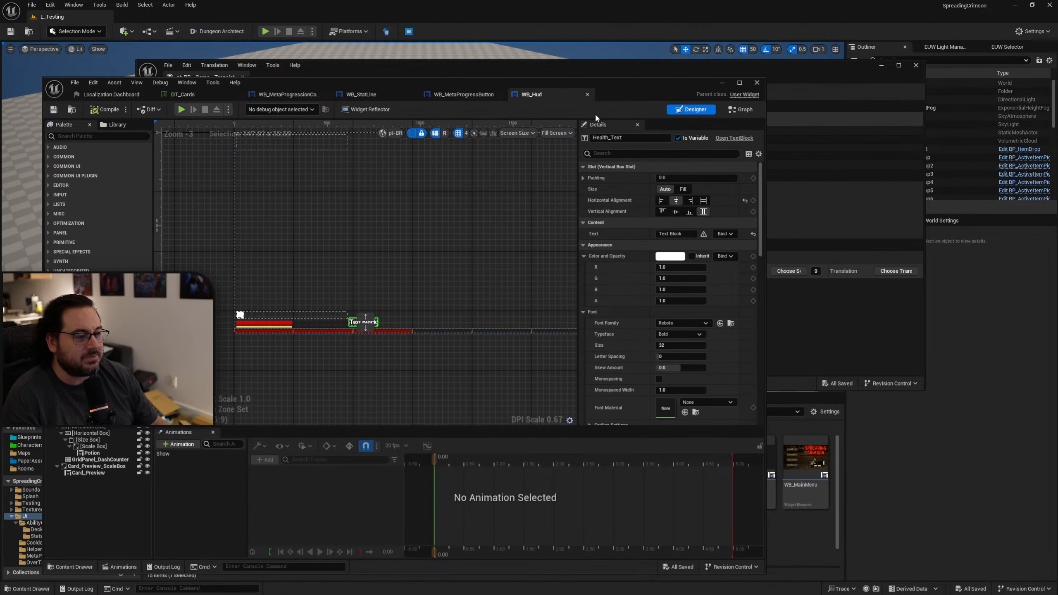
{"action": "left_click_drag", "start_coordinate": [640, 97], "coordinate": [1057, 126]}
Check the context of the untranslated "{Current} / {Max}" entry and switch the WB_Hud widget to its graph.
{"action": "left_click", "coordinate": [273, 155]}
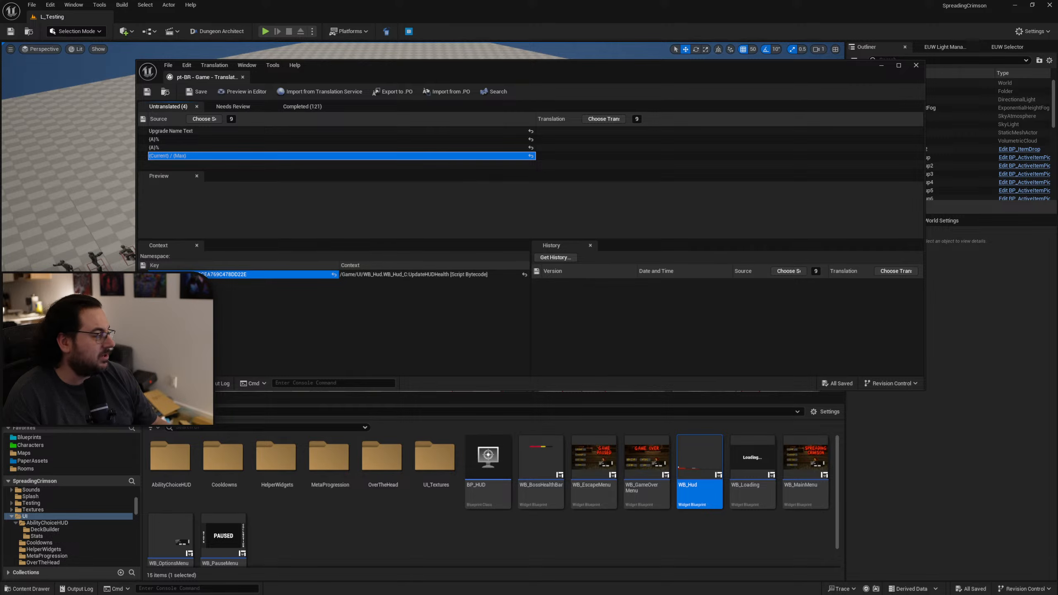
{"action": "left_click_drag", "start_coordinate": [1057, 100], "coordinate": [718, 57]}
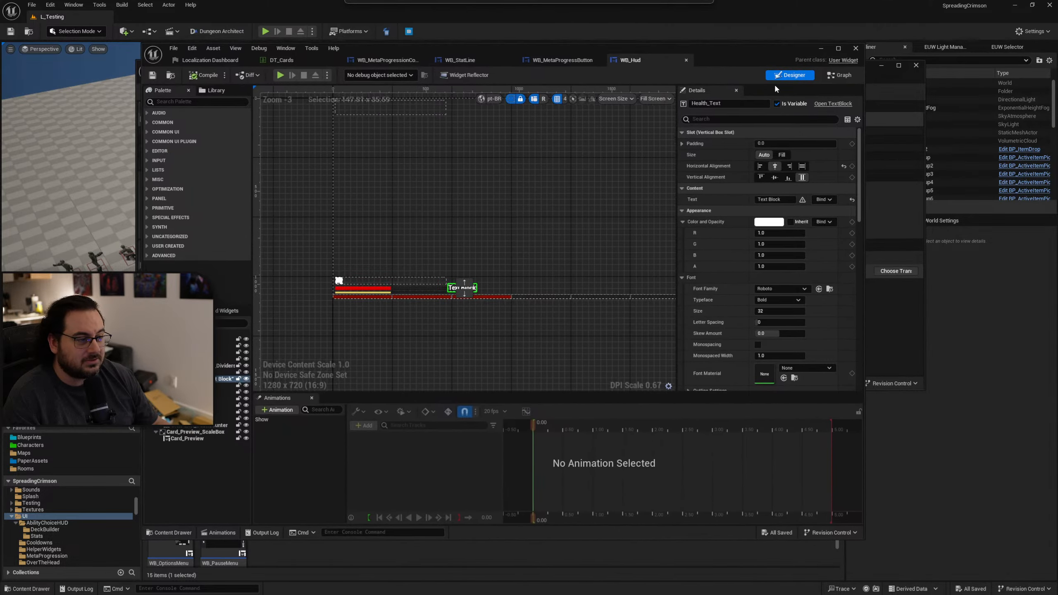
{"action": "left_click", "coordinate": [840, 75]}
{"action": "right_click_drag", "start_coordinate": [629, 361], "coordinate": [389, 328]}
{"action": "scroll", "coordinate": [389, 328], "scroll_direction": "down", "scroll_amount": 2}
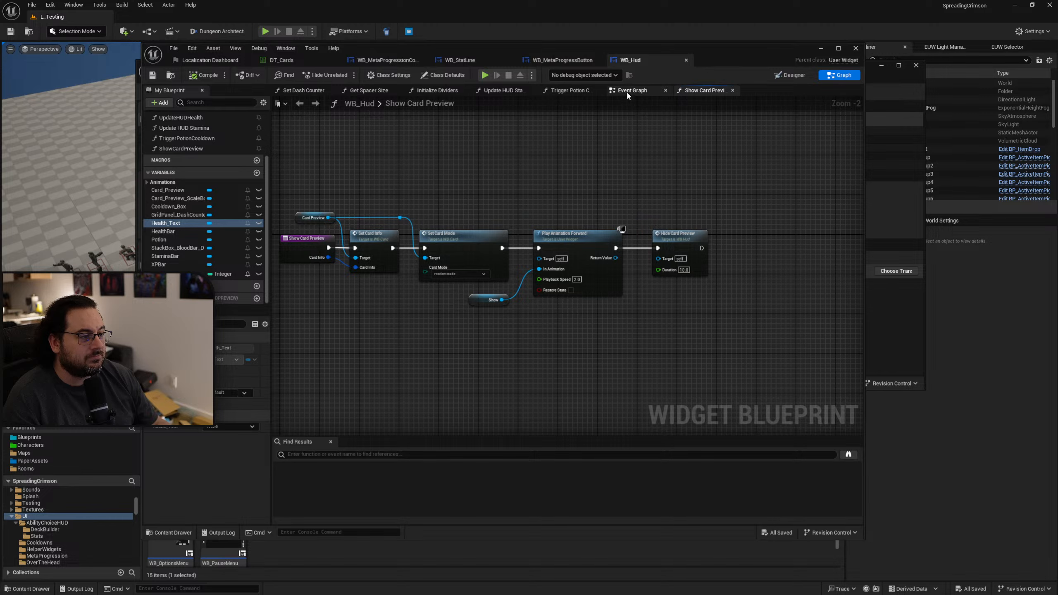
Look through WB_Hud's event graph for the logic that formats the health text.
{"action": "left_click", "coordinate": [628, 91]}
{"action": "scroll", "coordinate": [526, 294], "scroll_direction": "down", "scroll_amount": 4}
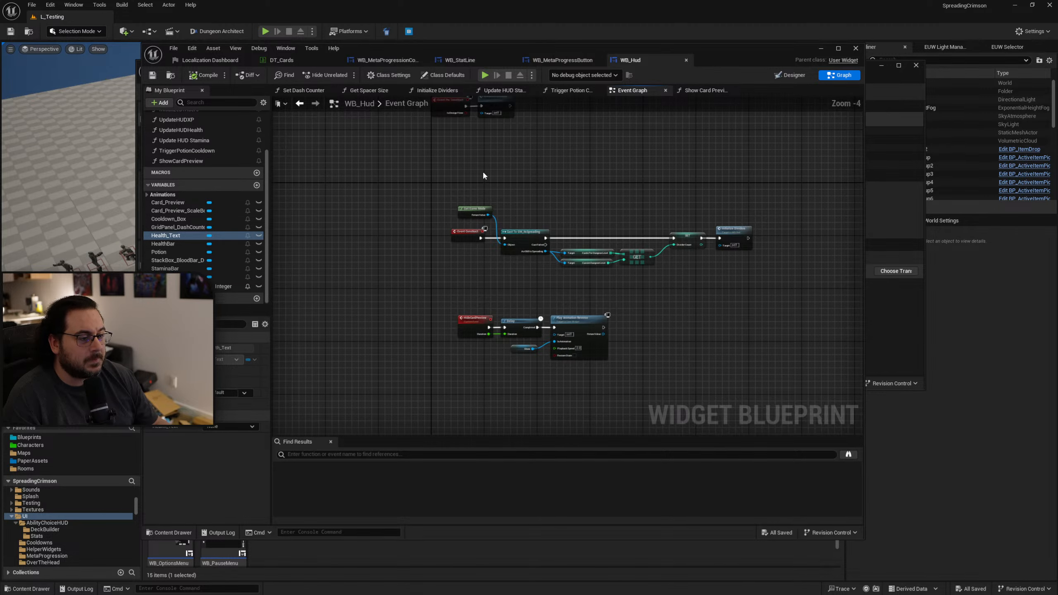
{"action": "right_click_drag", "start_coordinate": [483, 170], "coordinate": [496, 261]}
{"action": "scroll", "coordinate": [493, 249], "scroll_direction": "up", "scroll_amount": 2}
{"action": "right_click_drag", "start_coordinate": [493, 375], "coordinate": [499, 125]}
{"action": "right_click_drag", "start_coordinate": [470, 271], "coordinate": [441, 310]}
{"action": "scroll", "coordinate": [506, 272], "scroll_direction": "up", "scroll_amount": 1}
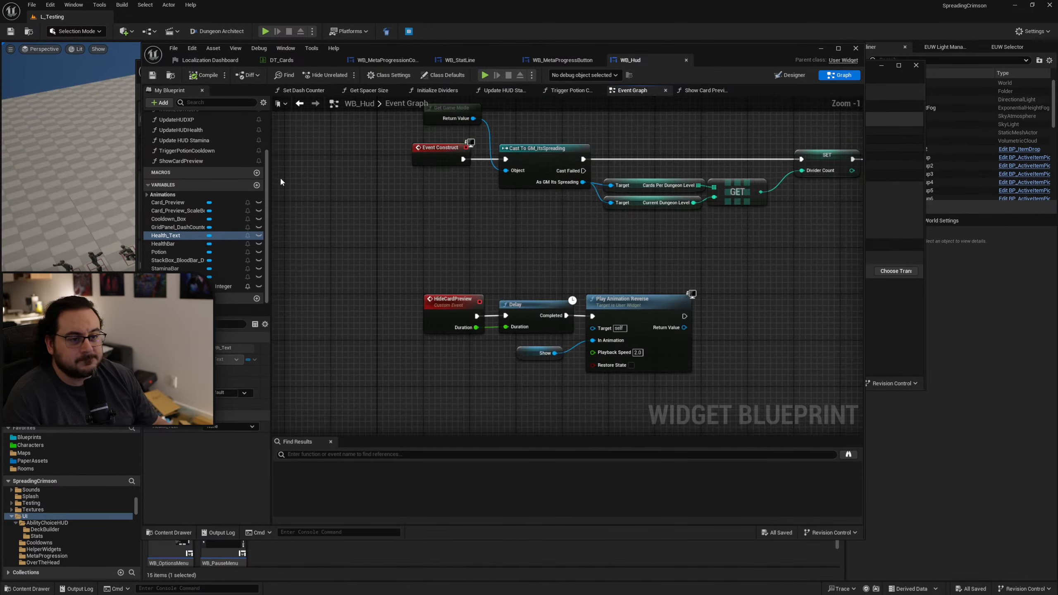
Disable localization for the "{Current} / {Max}" Format Text node in WB_Hud's UpdateHUDHealth function and save the widget.
{"action": "left_click", "coordinate": [198, 131]}
{"action": "double_click", "coordinate": [198, 130]}
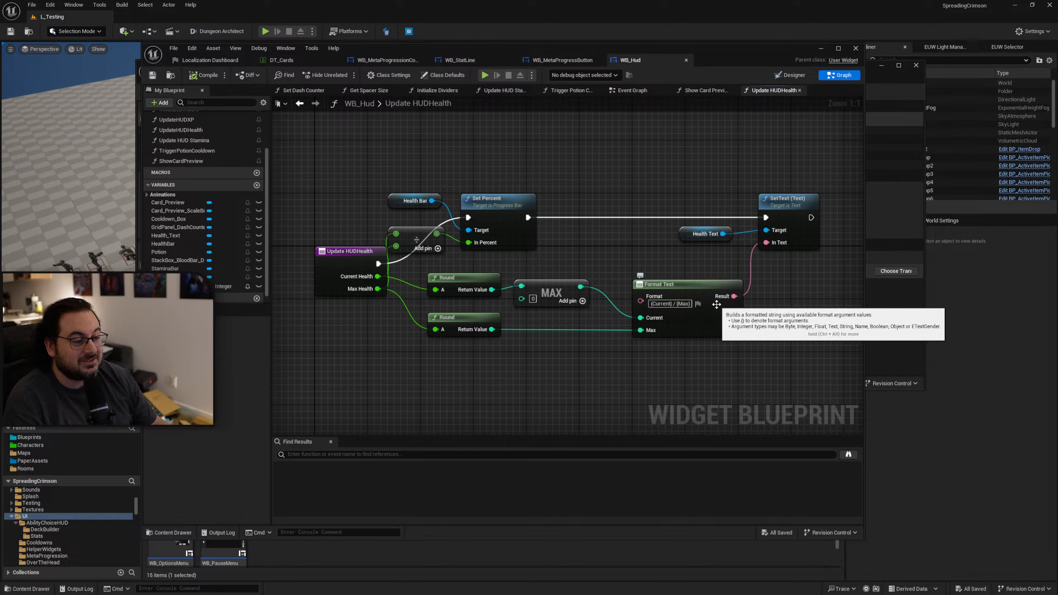
{"action": "left_click", "coordinate": [699, 306]}
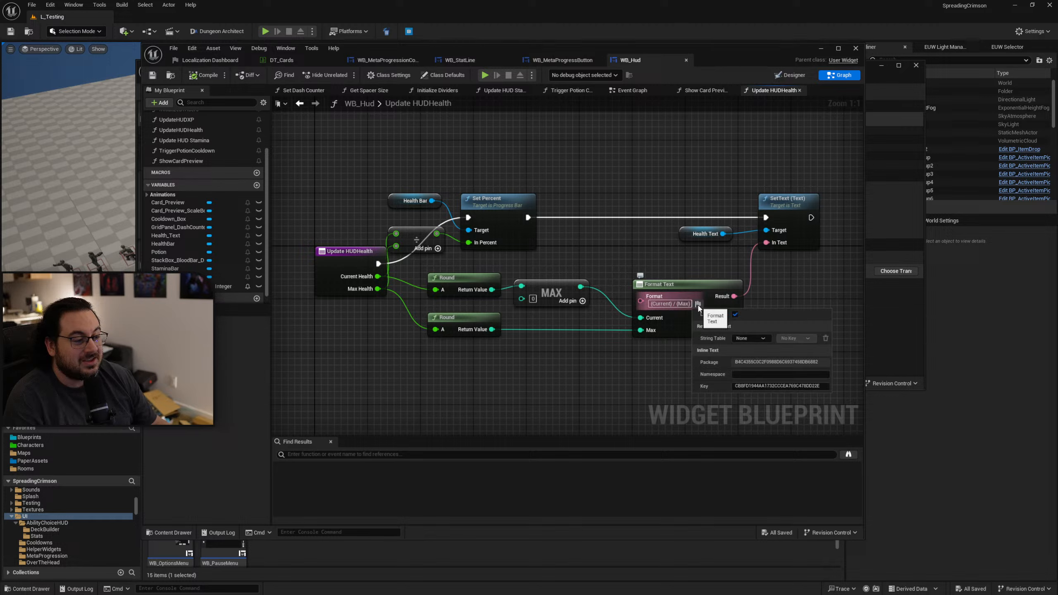
{"action": "left_click", "coordinate": [735, 316]}
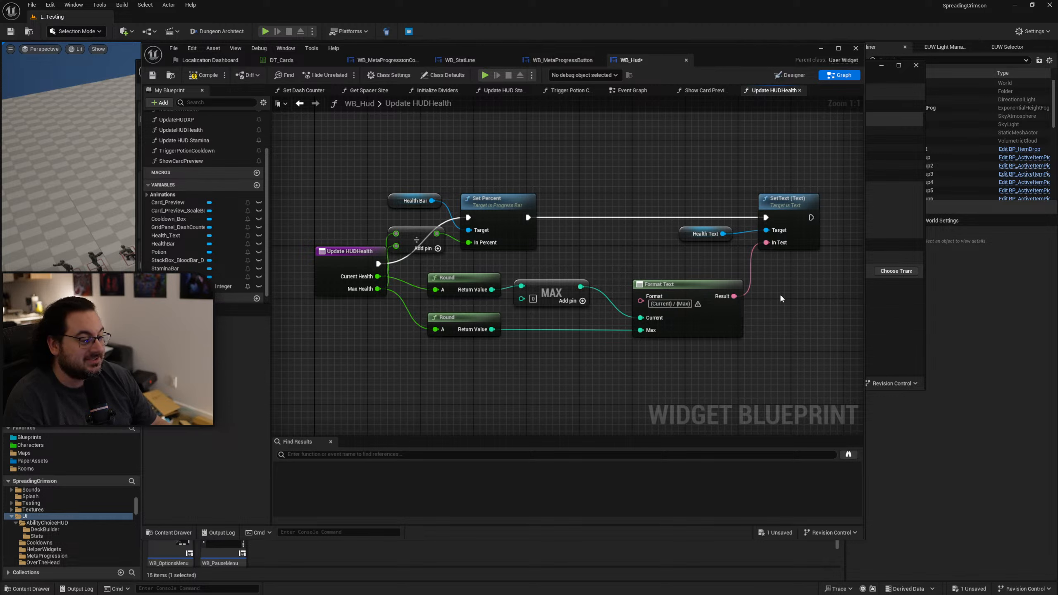
{"action": "left_click", "coordinate": [153, 75]}
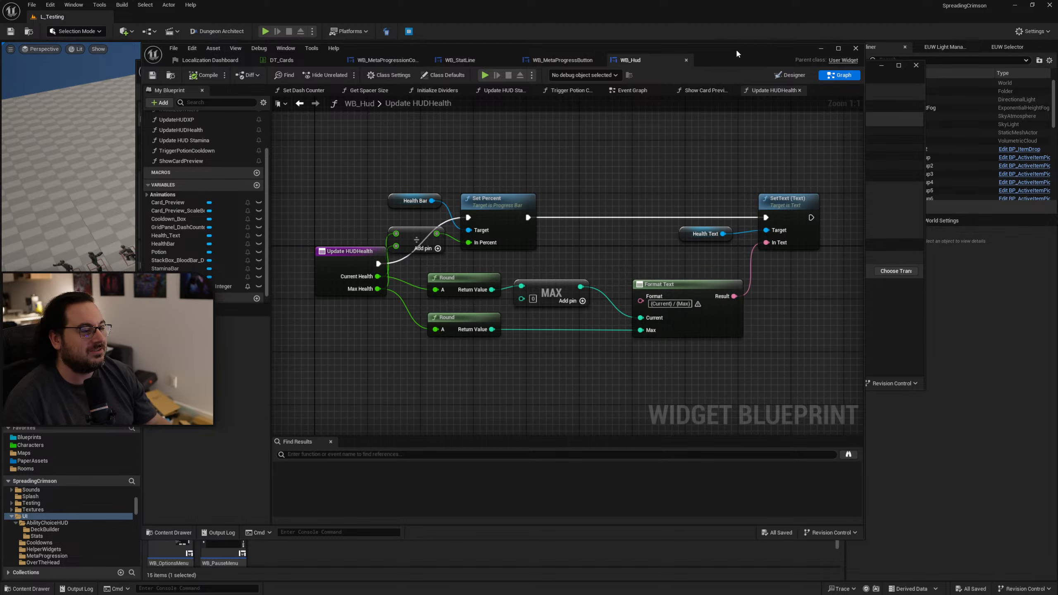
Close the WB_Hud, WB_MetaProgressButton, WB_StatLine, WB_MetaProgressionCollection and DT_Cards editors, leaving the Localization Dashboard.
{"action": "left_click", "coordinate": [686, 61]}
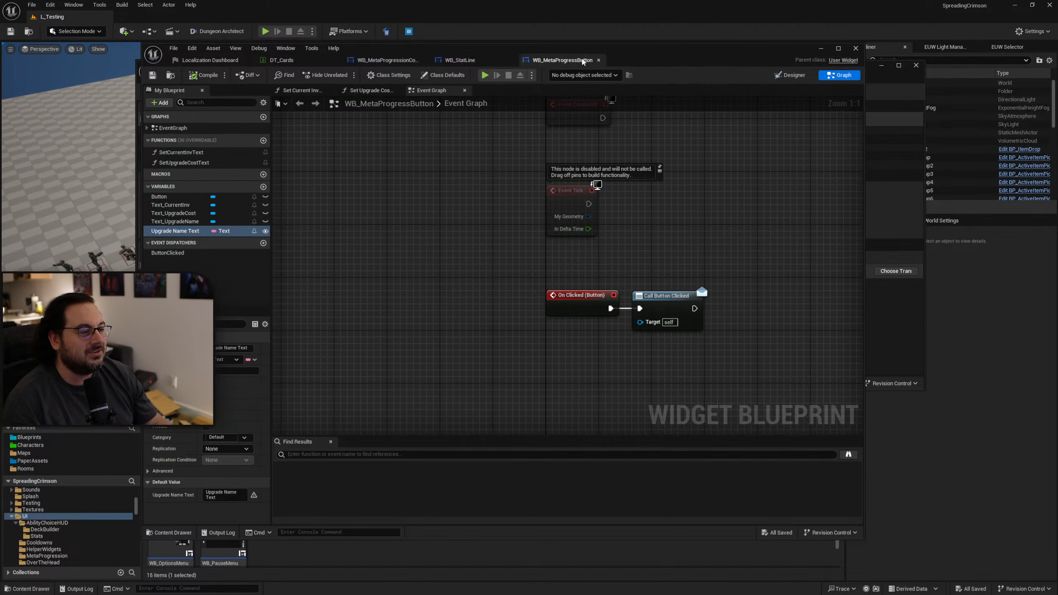
{"action": "left_click", "coordinate": [597, 61]}
{"action": "left_click", "coordinate": [512, 60]}
{"action": "left_click", "coordinate": [424, 60]}
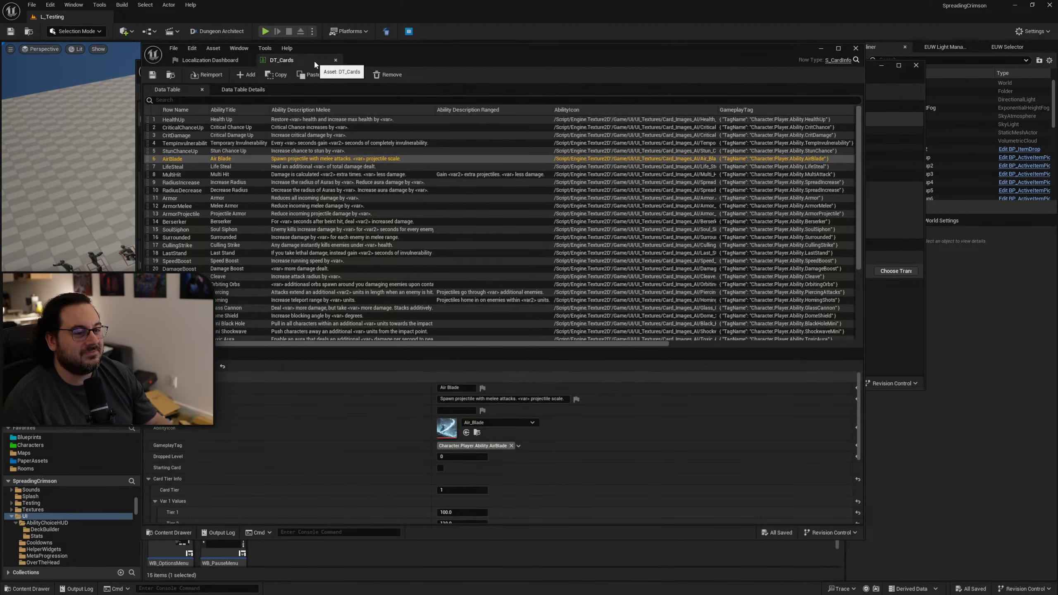
{"action": "left_click", "coordinate": [337, 60]}
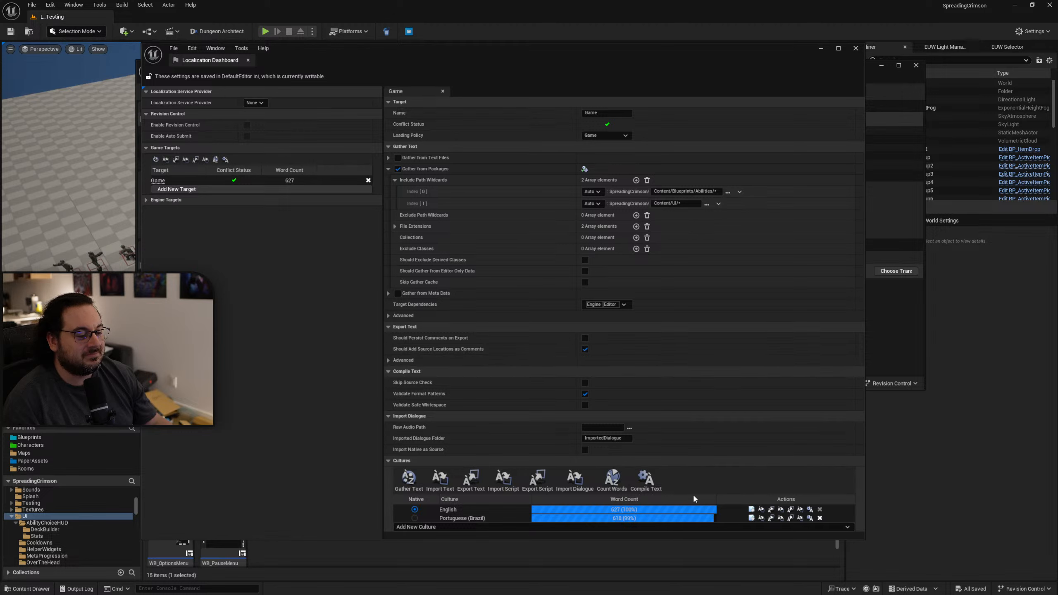
Regather the Game target's text and compile its translations, closing the outdated translation editor.
{"action": "left_click", "coordinate": [408, 480]}
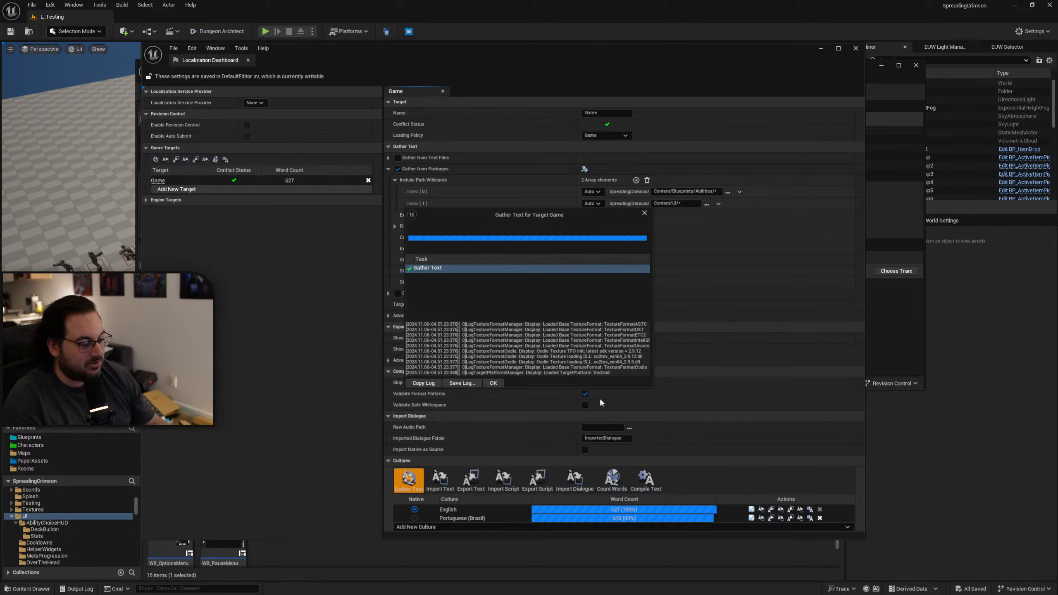
{"action": "left_click", "coordinate": [499, 384]}
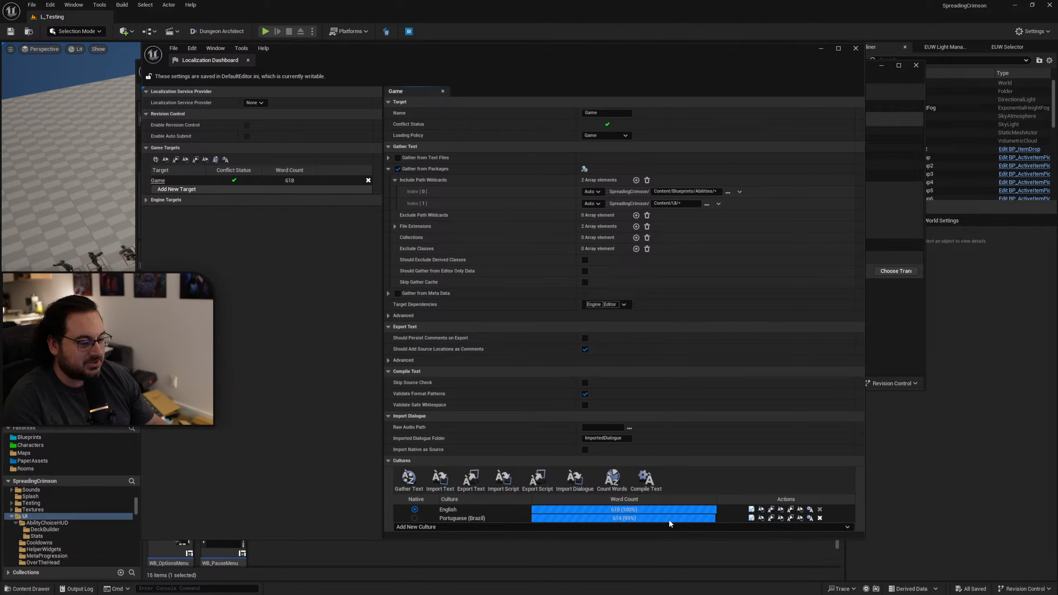
{"action": "left_click", "coordinate": [751, 518]}
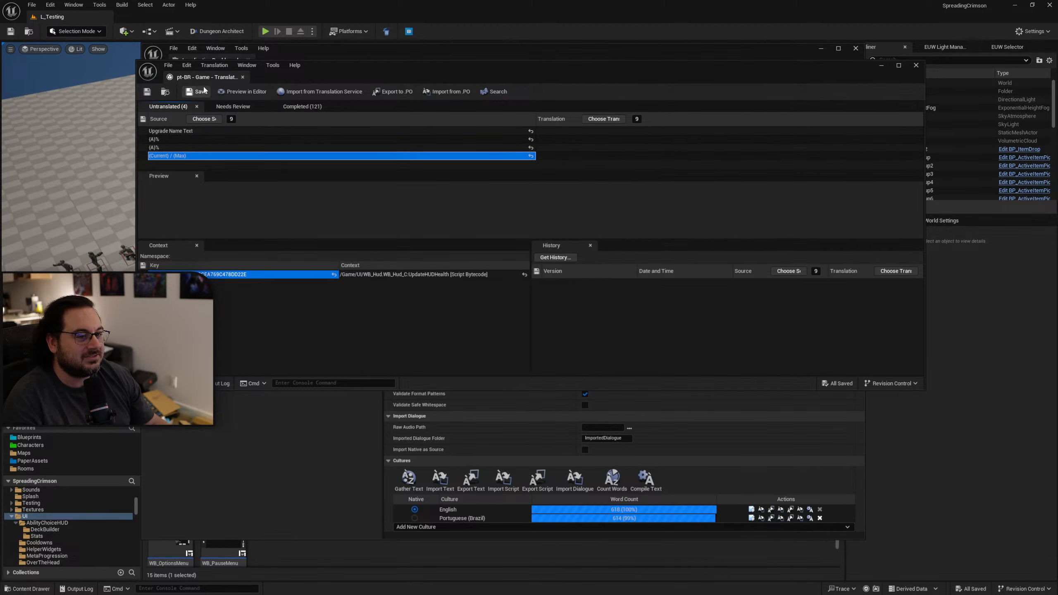
{"action": "left_click_drag", "start_coordinate": [212, 80], "coordinate": [213, 81]}
{"action": "left_click", "coordinate": [646, 479]}
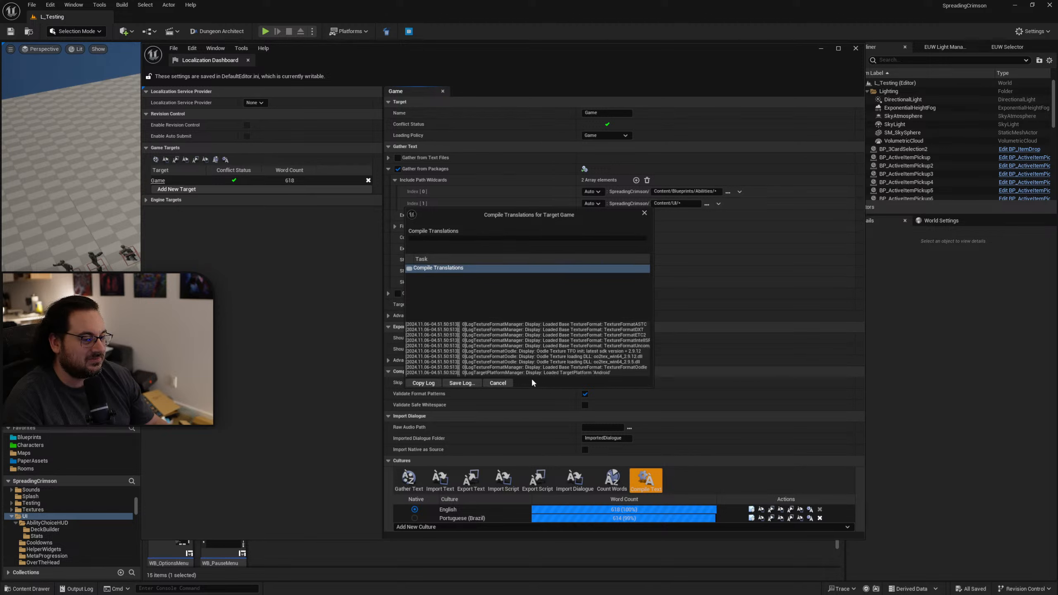
{"action": "left_click", "coordinate": [493, 383]}
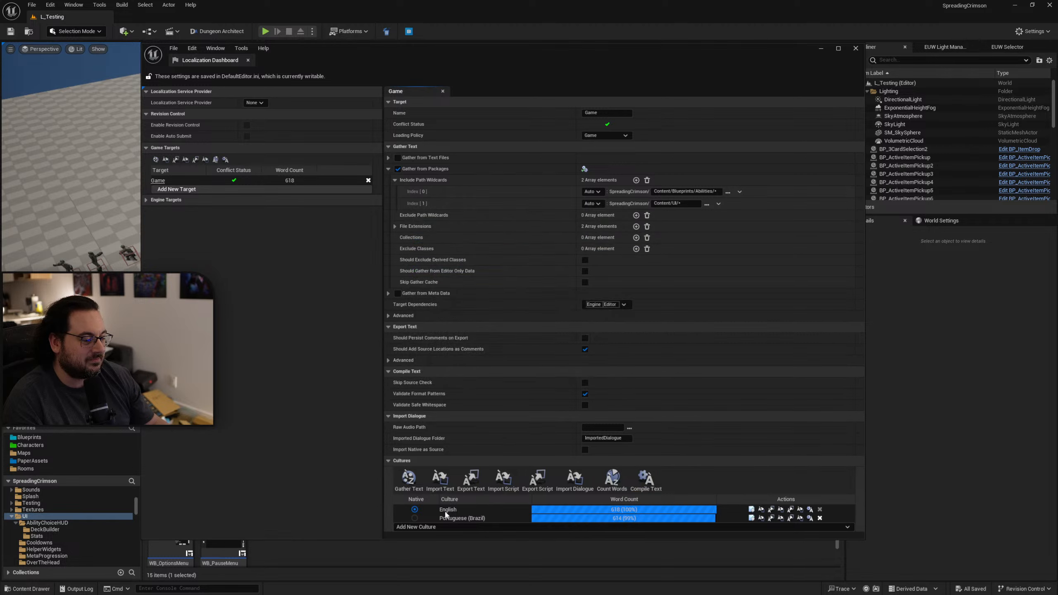
Reopen the Portuguese (Brazil) translations and check the context of the first untranslated "{A}%" entry.
{"action": "left_click", "coordinate": [751, 518]}
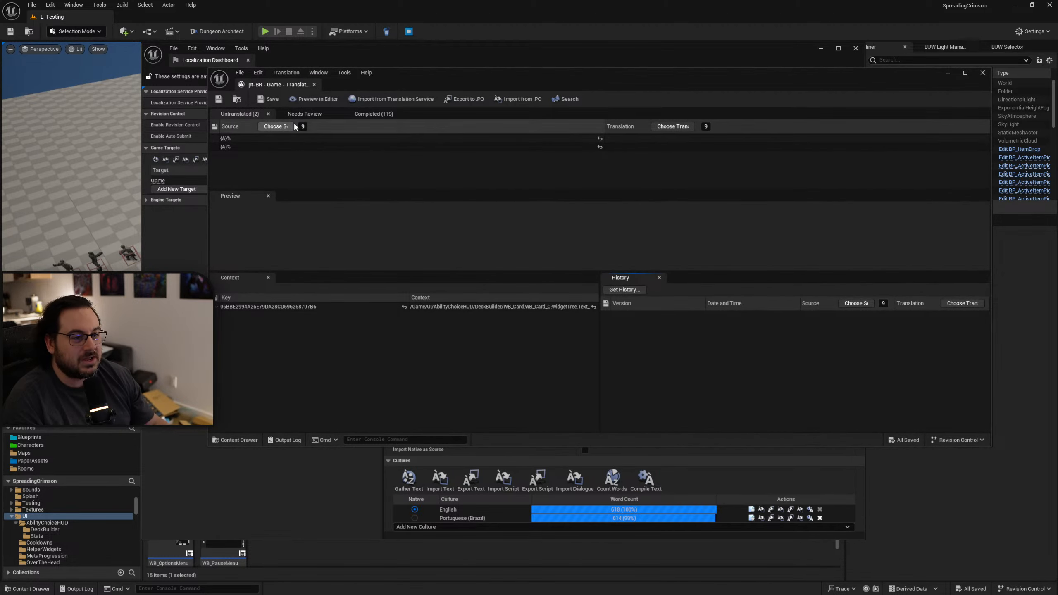
{"action": "middle_click", "coordinate": [287, 88]}
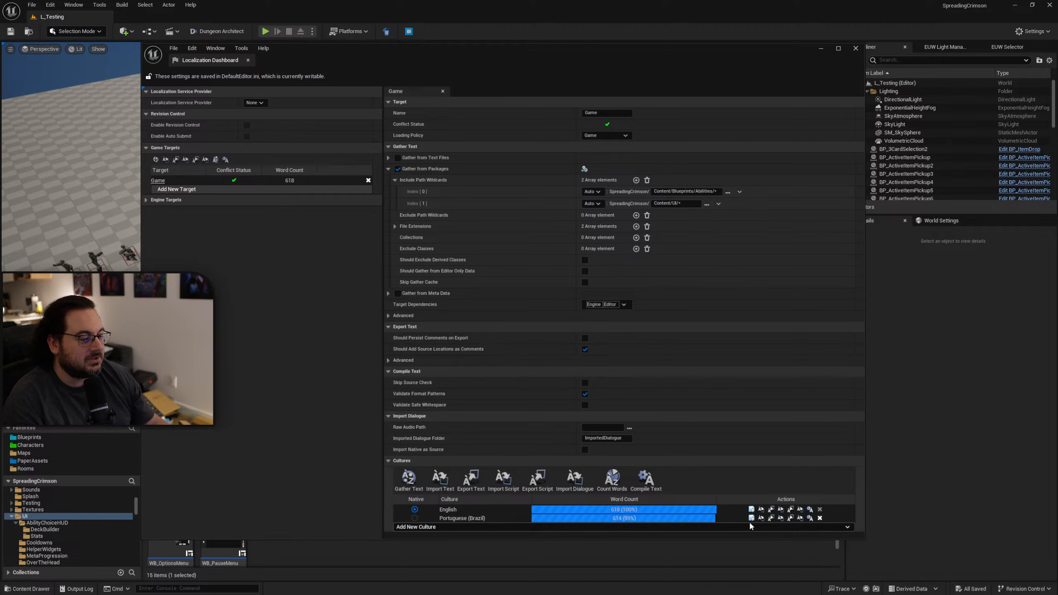
{"action": "left_click", "coordinate": [751, 518]}
{"action": "left_click", "coordinate": [277, 139]}
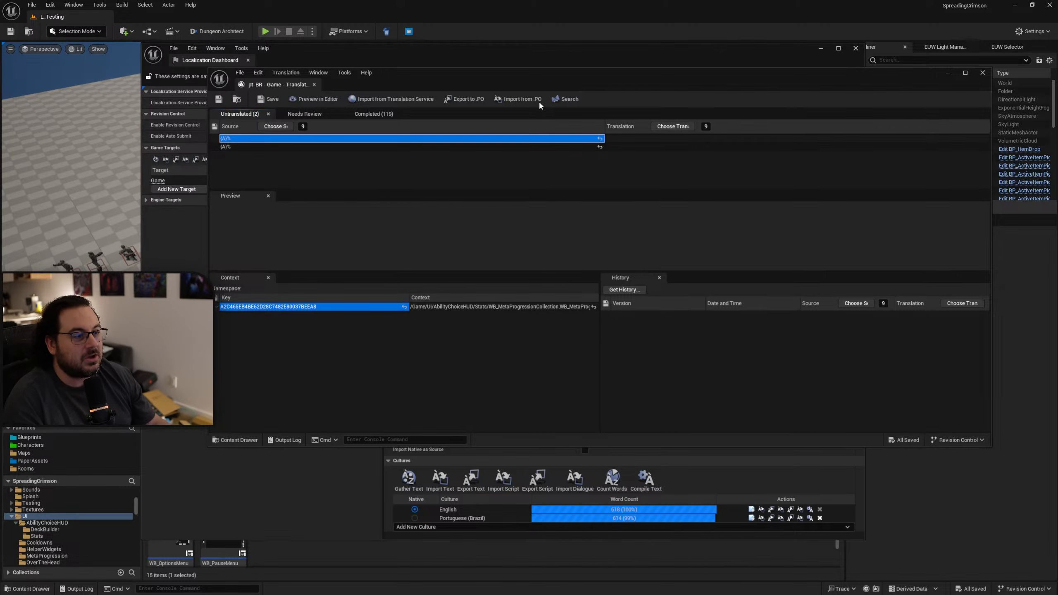
Open the WB_MetaProgressionCollection widget from the AbilityChoiceHUD/Stats folder and inspect its Set Quantities graph.
{"action": "left_click_drag", "start_coordinate": [543, 80], "coordinate": [449, 163]}
{"action": "left_click_drag", "start_coordinate": [528, 47], "coordinate": [1057, 56]}
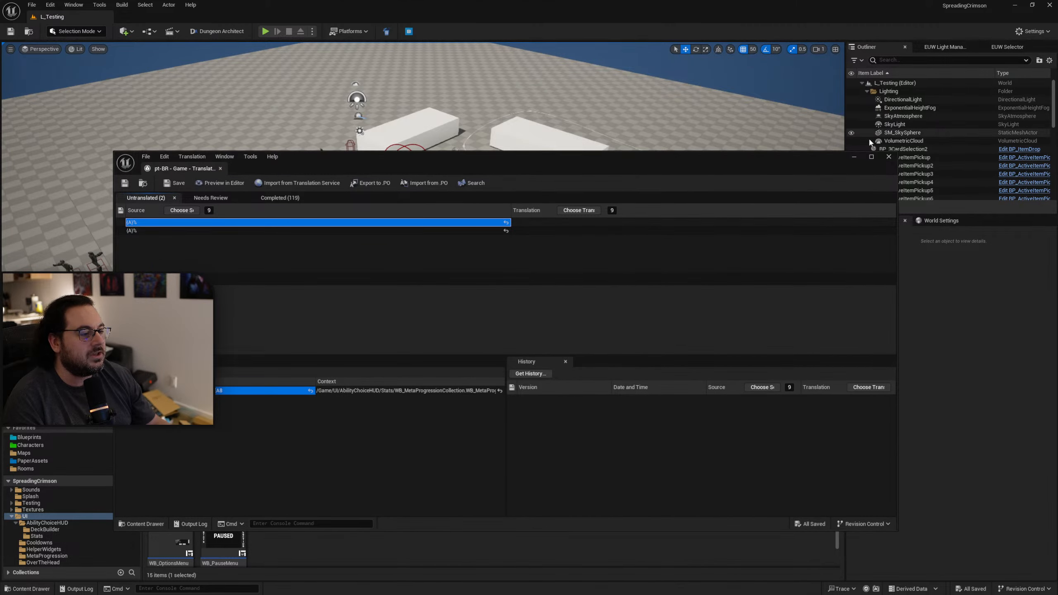
{"action": "left_click_drag", "start_coordinate": [673, 163], "coordinate": [710, 51]}
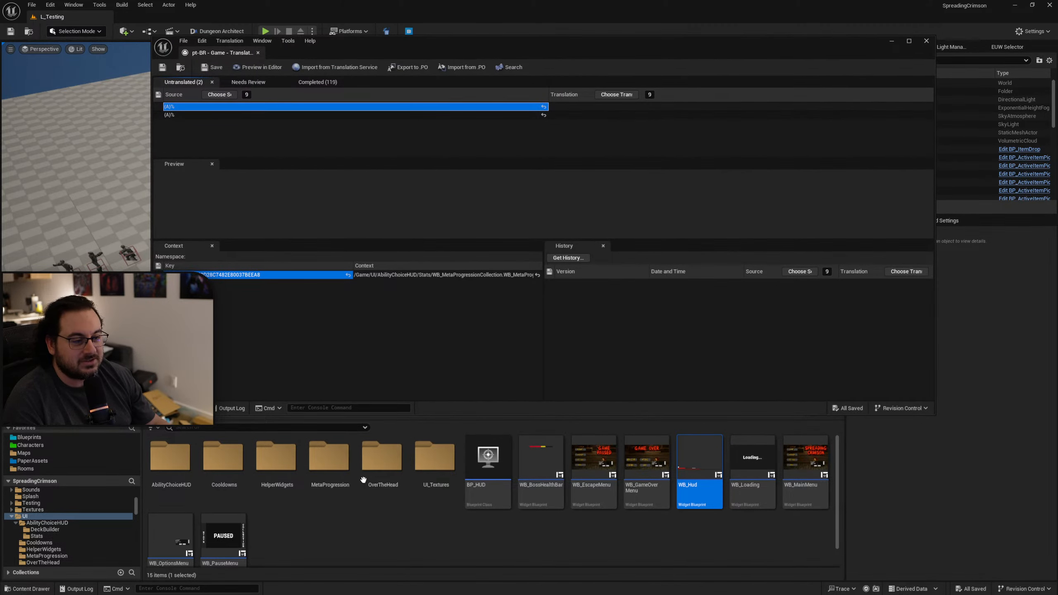
{"action": "double_click", "coordinate": [170, 458]}
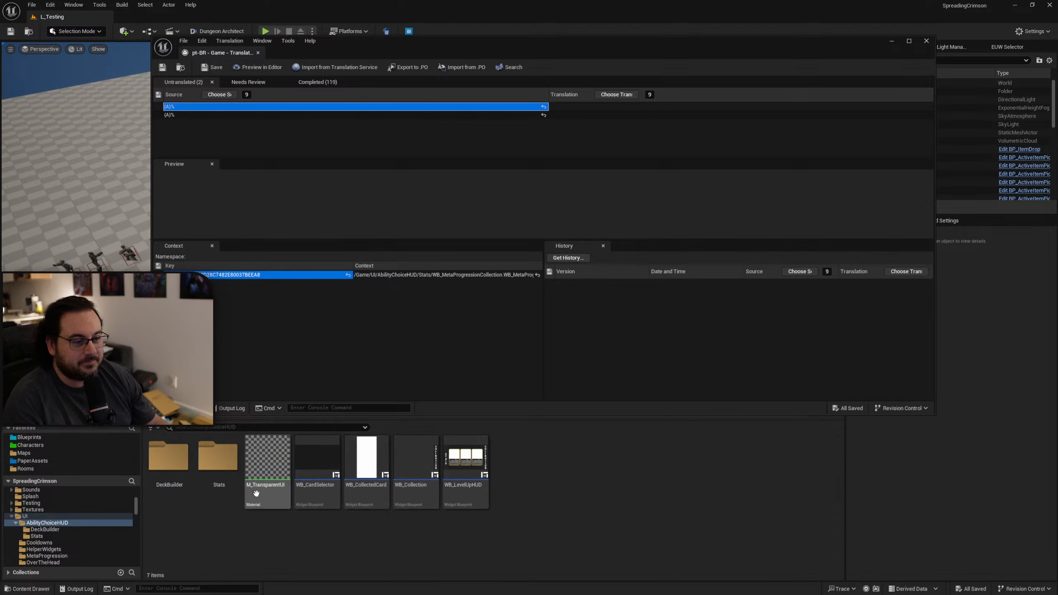
{"action": "double_click", "coordinate": [215, 486]}
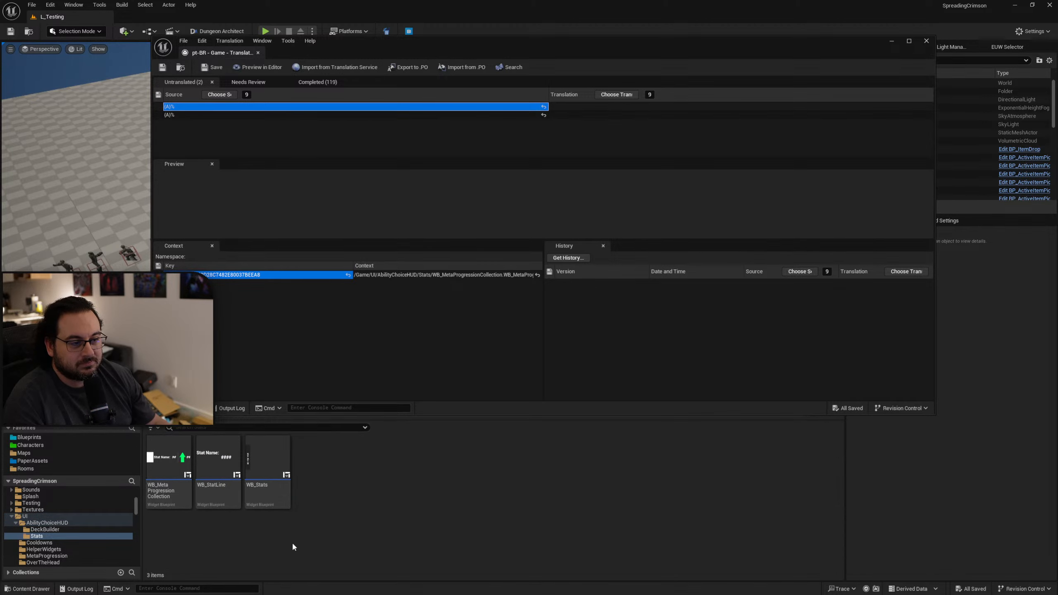
{"action": "double_click", "coordinate": [169, 463]}
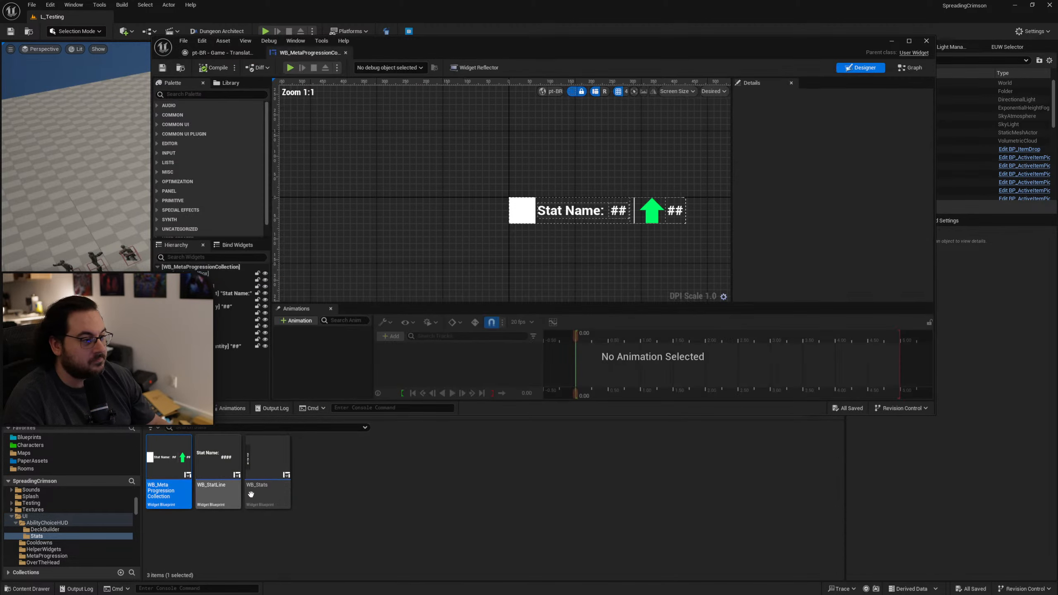
{"action": "left_click", "coordinate": [910, 67]}
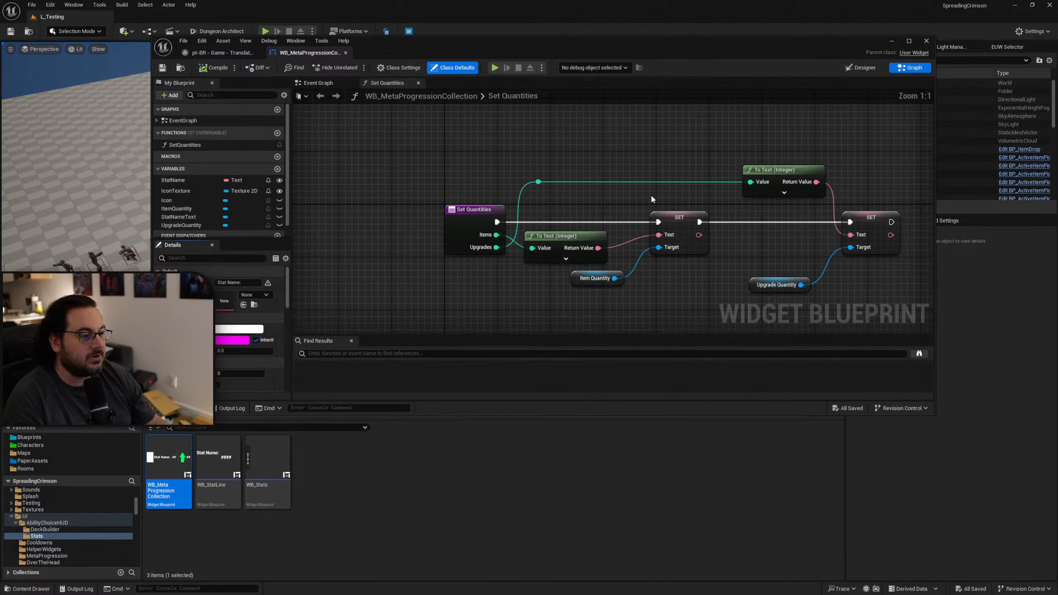
{"action": "right_click_drag", "start_coordinate": [651, 194], "coordinate": [610, 229]}
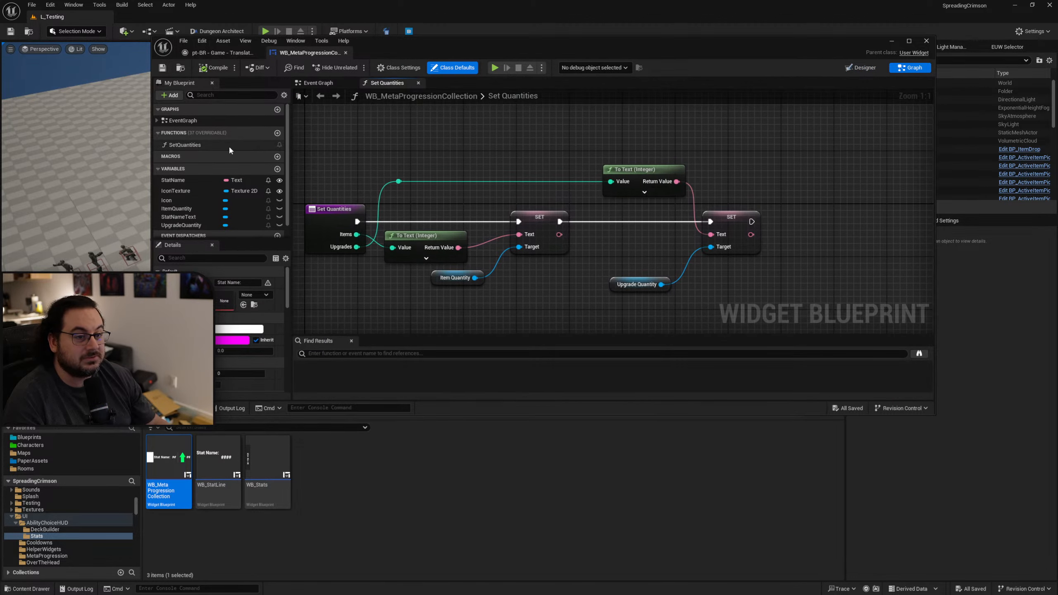
{"action": "right_click_drag", "start_coordinate": [582, 263], "coordinate": [611, 245]}
{"action": "key", "text": "alt+Left"}
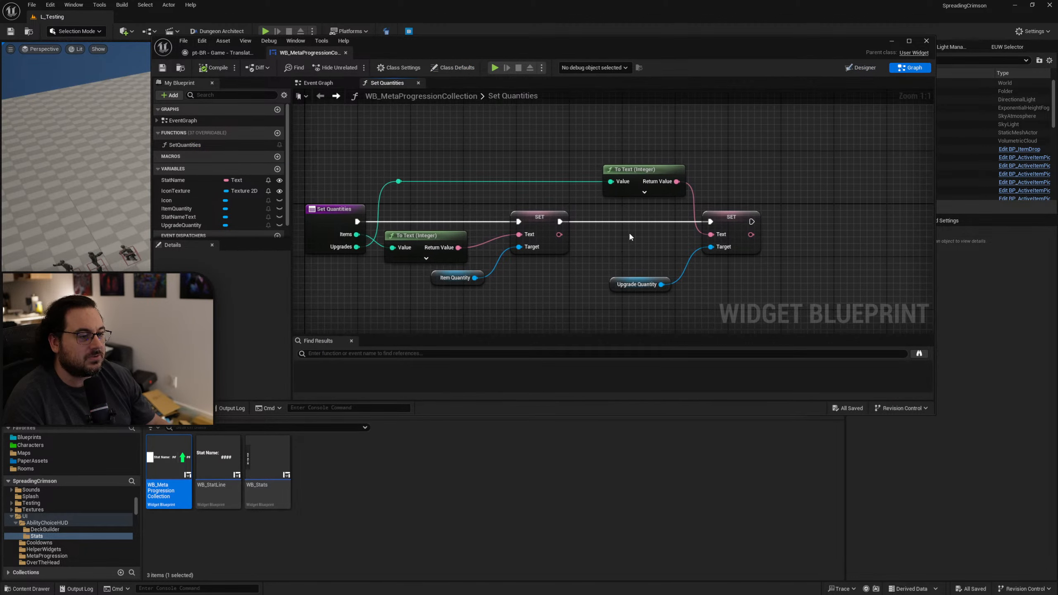
Disable localization for the "{A}%" Format Text node under UpdateValue in WB_MetaProgressionCollection's event graph and save the widget.
{"action": "left_click", "coordinate": [326, 82]}
{"action": "right_click_drag", "start_coordinate": [586, 294], "coordinate": [583, 129]}
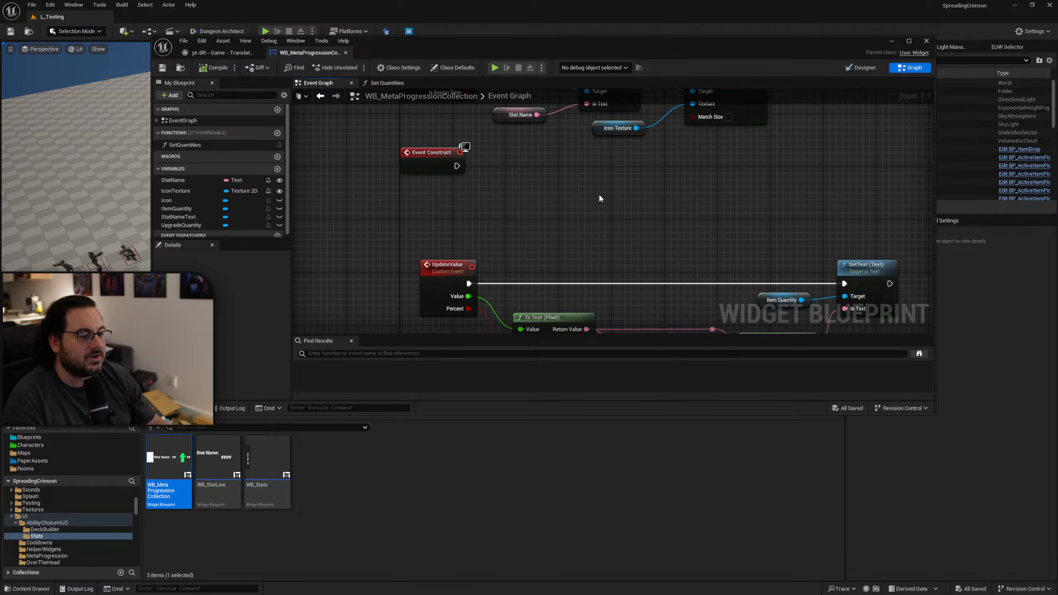
{"action": "scroll", "coordinate": [633, 219], "scroll_direction": "down", "scroll_amount": 2}
{"action": "right_click_drag", "start_coordinate": [635, 220], "coordinate": [569, 143]}
{"action": "scroll", "coordinate": [630, 213], "scroll_direction": "up", "scroll_amount": 2}
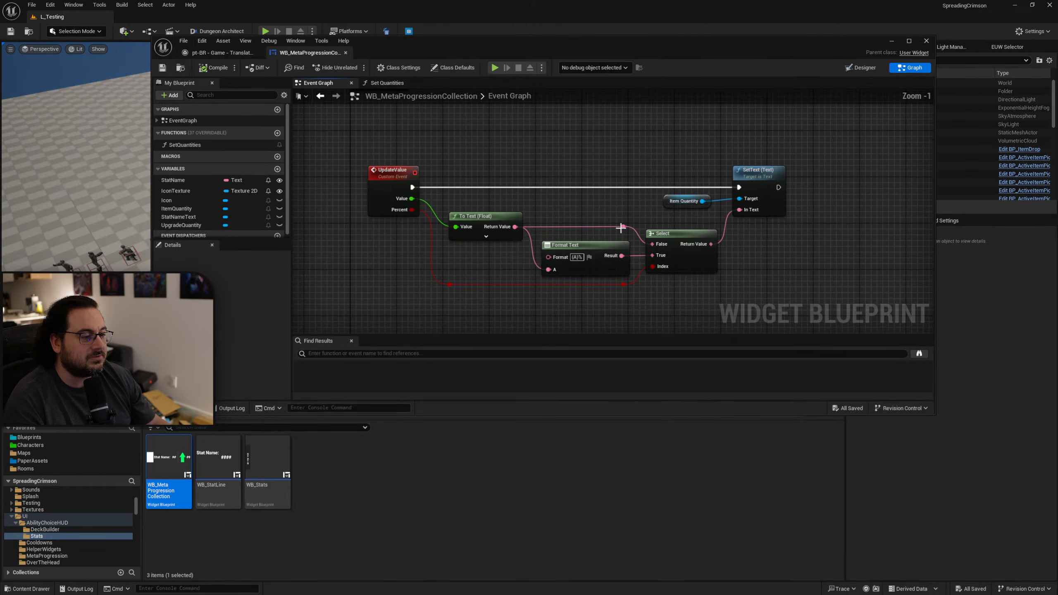
{"action": "left_click", "coordinate": [586, 260]}
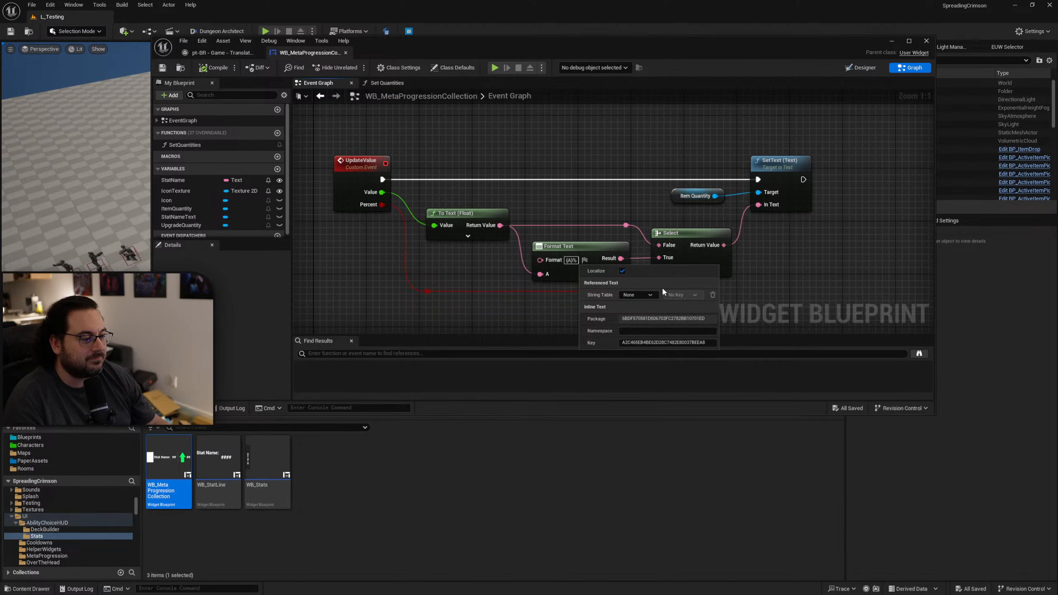
{"action": "left_click", "coordinate": [623, 270]}
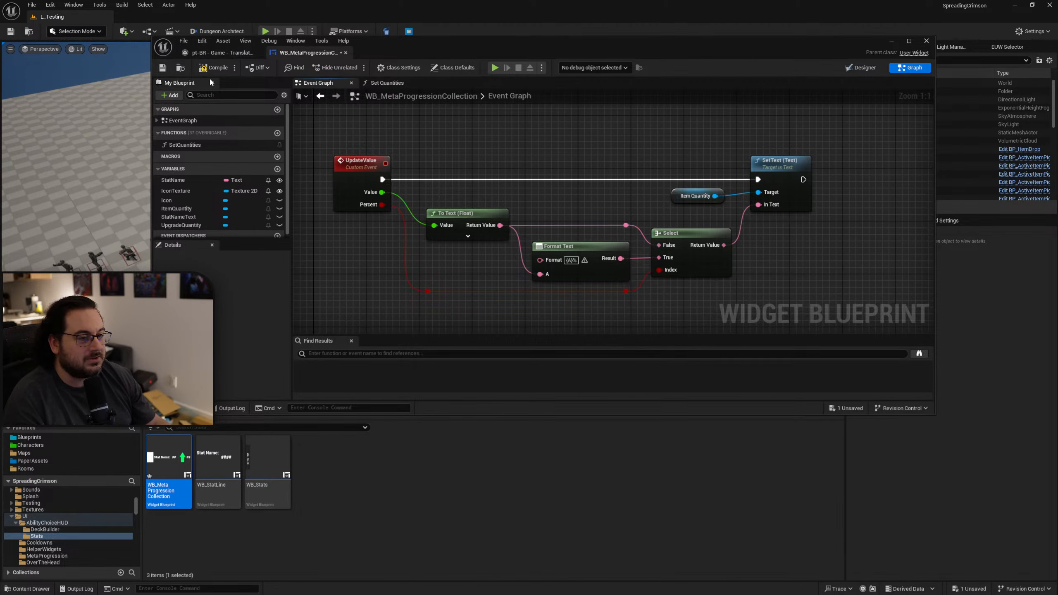
{"action": "left_click", "coordinate": [162, 68]}
Open WB_StatLine's event graph and disable localization for the "{A}%" Format Text node under UpdateValue.
{"action": "double_click", "coordinate": [218, 467]}
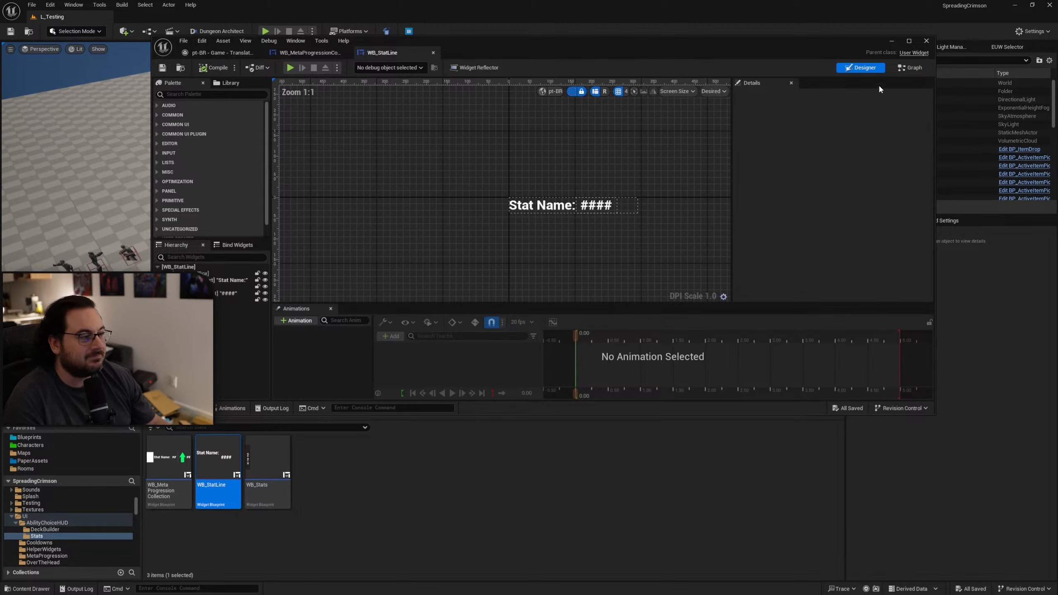
{"action": "left_click", "coordinate": [910, 67]}
{"action": "left_click", "coordinate": [585, 248]}
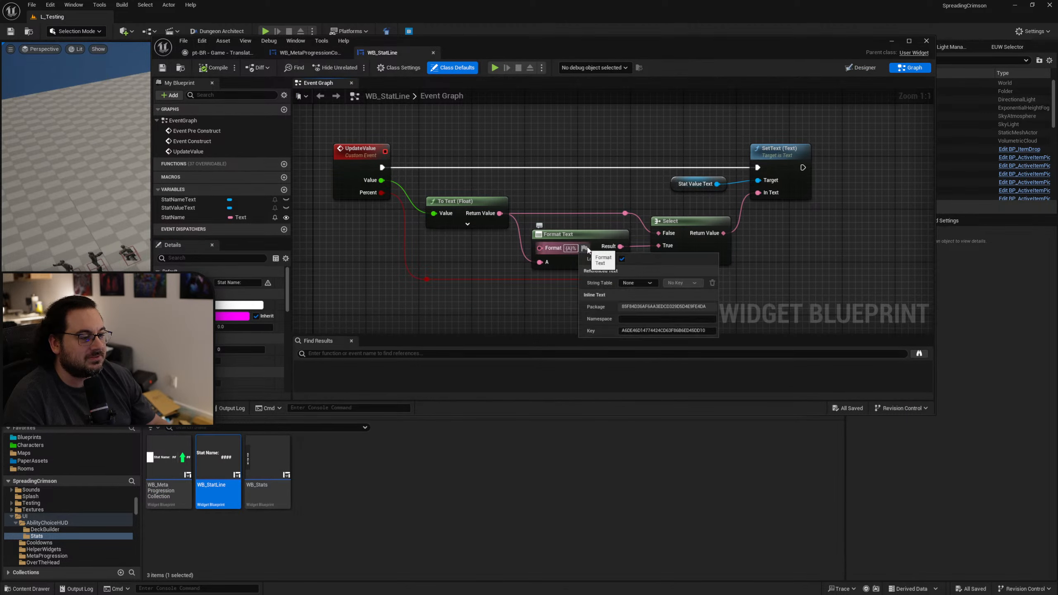
{"action": "left_click", "coordinate": [616, 258]}
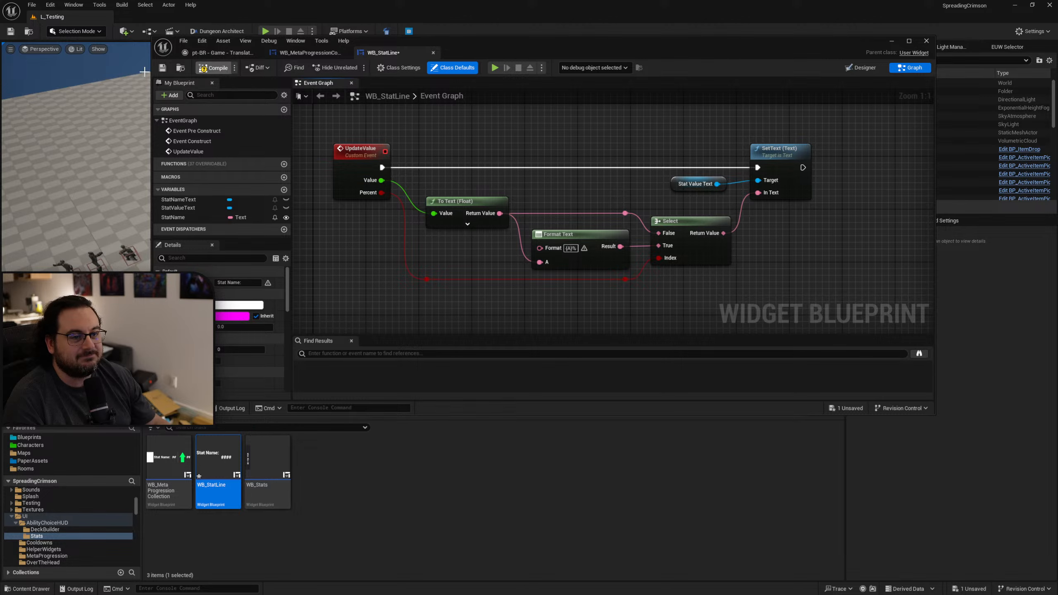
Save WB_StatLine, close the widget editor, gather text for the Game target and close the Localization Dashboard.
{"action": "left_click", "coordinate": [162, 67]}
{"action": "left_click_drag", "start_coordinate": [636, 48], "coordinate": [594, 71]}
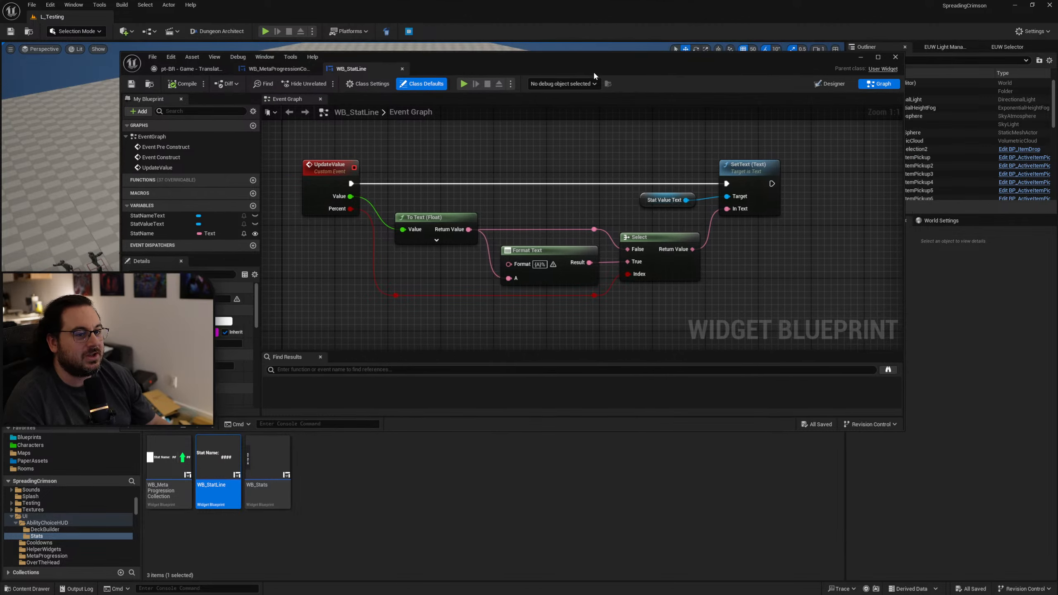
{"action": "left_click", "coordinate": [896, 58]}
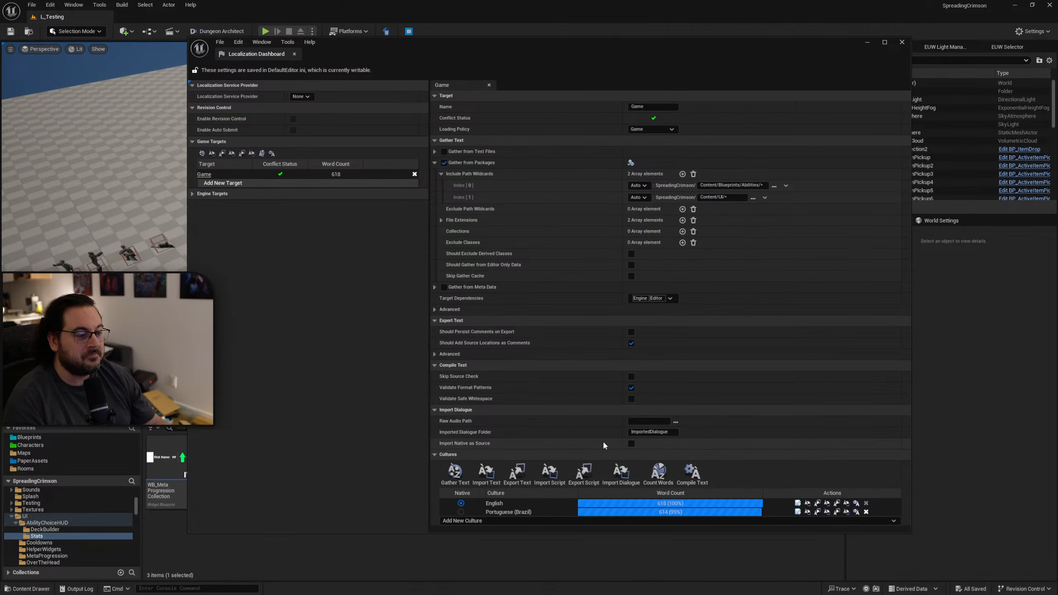
{"action": "left_click", "coordinate": [454, 473]}
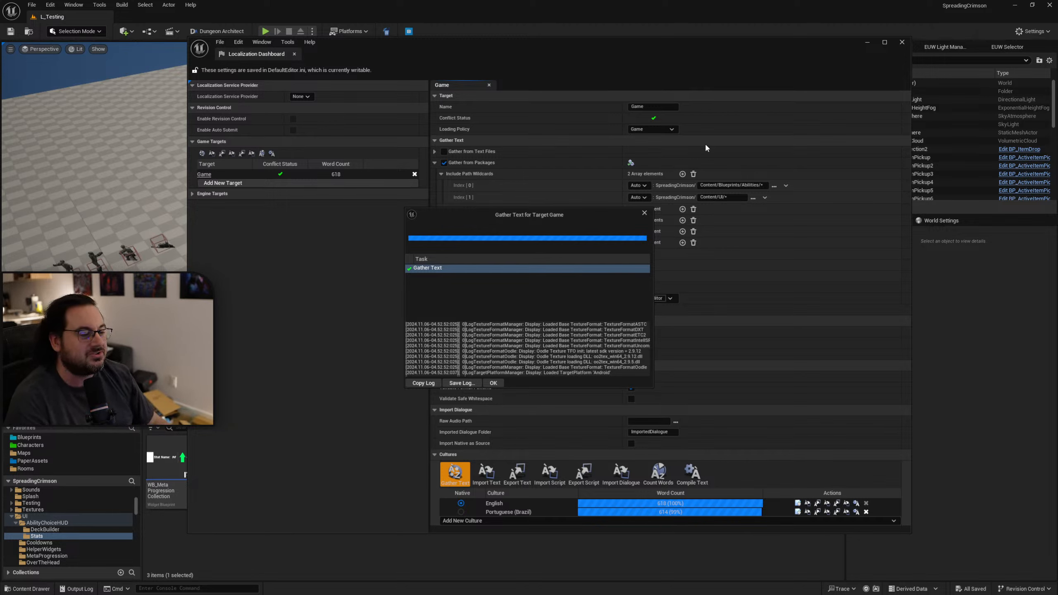
{"action": "left_click", "coordinate": [644, 214]}
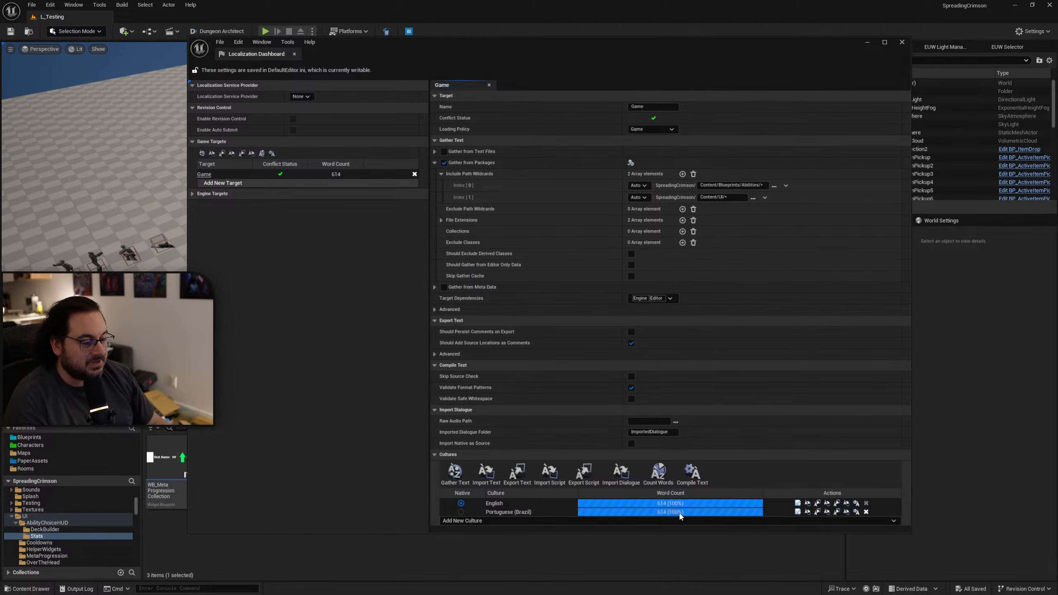
{"action": "left_click", "coordinate": [902, 42]}
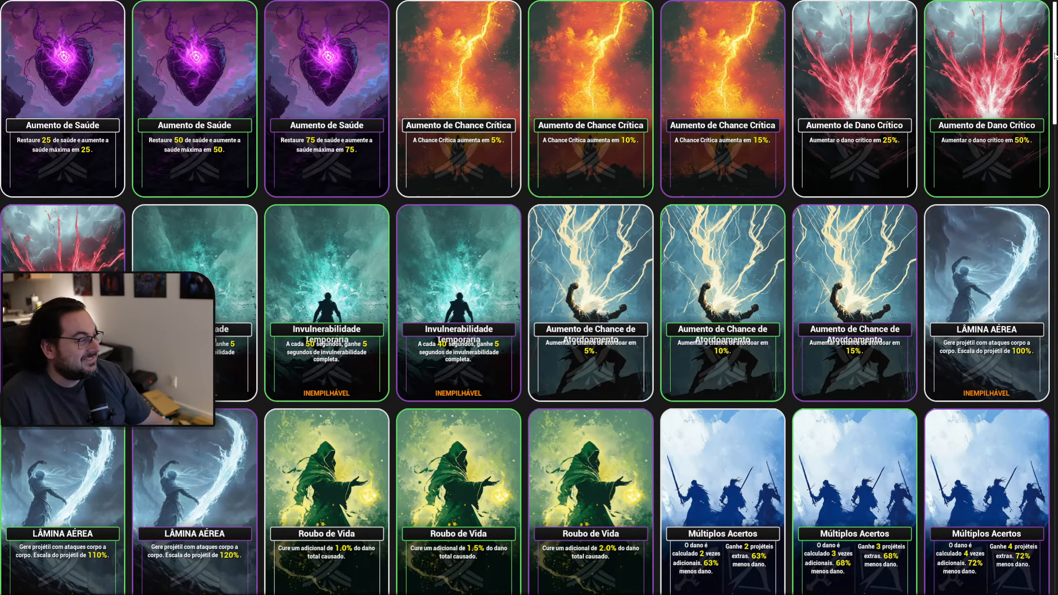
Review the Portuguese titles and descriptions of the in-game ability cards down to the last row.
{"action": "scroll", "coordinate": [1053, 67], "scroll_direction": "down", "scroll_amount": 2}
{"action": "left_click_drag", "start_coordinate": [1054, 68], "coordinate": [1022, 336]}
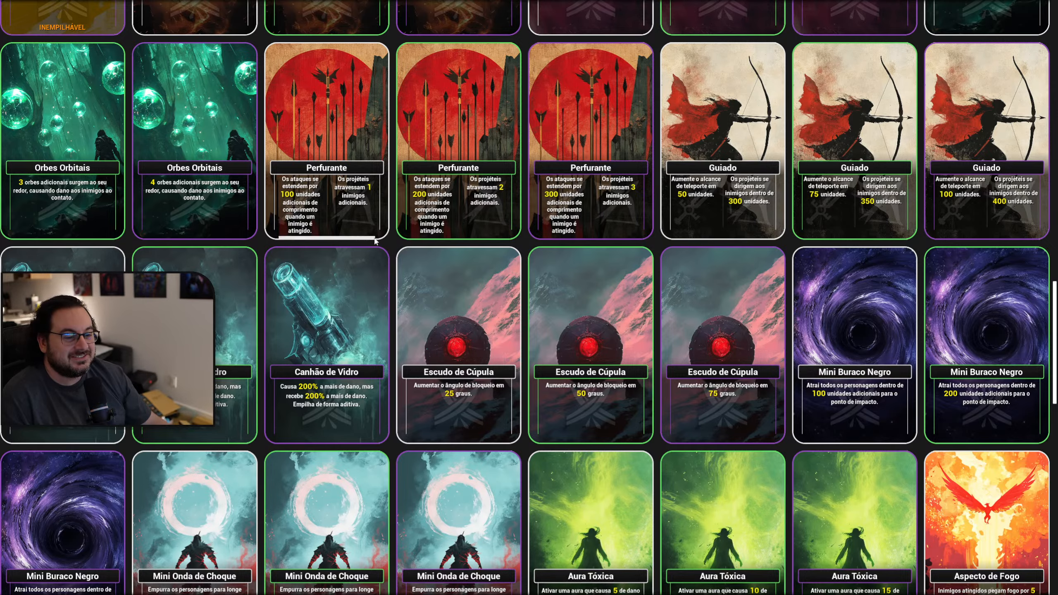
{"action": "scroll", "coordinate": [591, 334], "scroll_direction": "down", "scroll_amount": 2}
{"action": "scroll", "coordinate": [1038, 300], "scroll_direction": "down", "scroll_amount": 4}
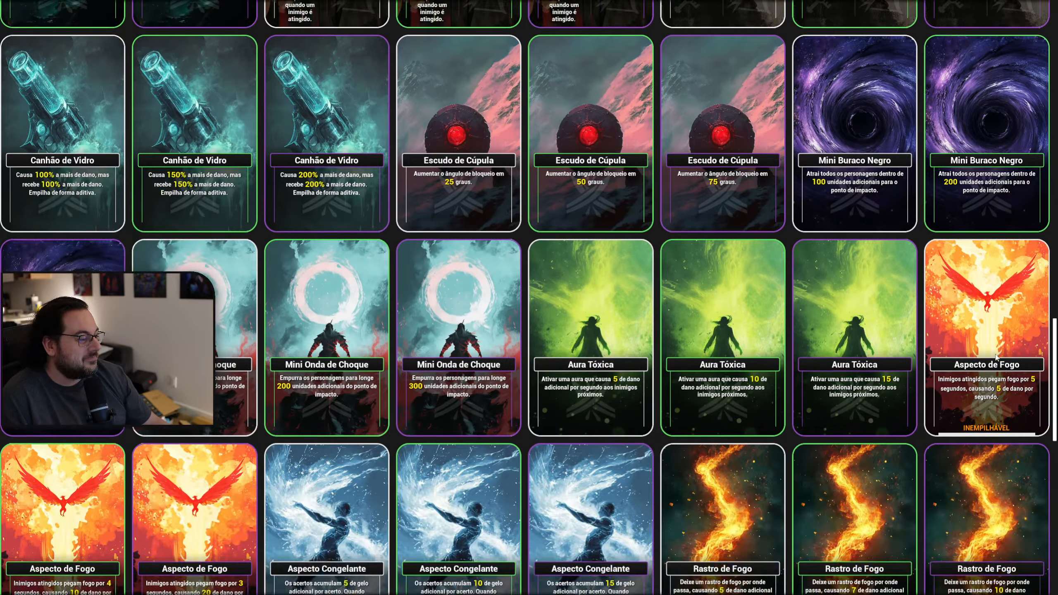
{"action": "scroll", "coordinate": [1022, 382], "scroll_direction": "down", "scroll_amount": 4}
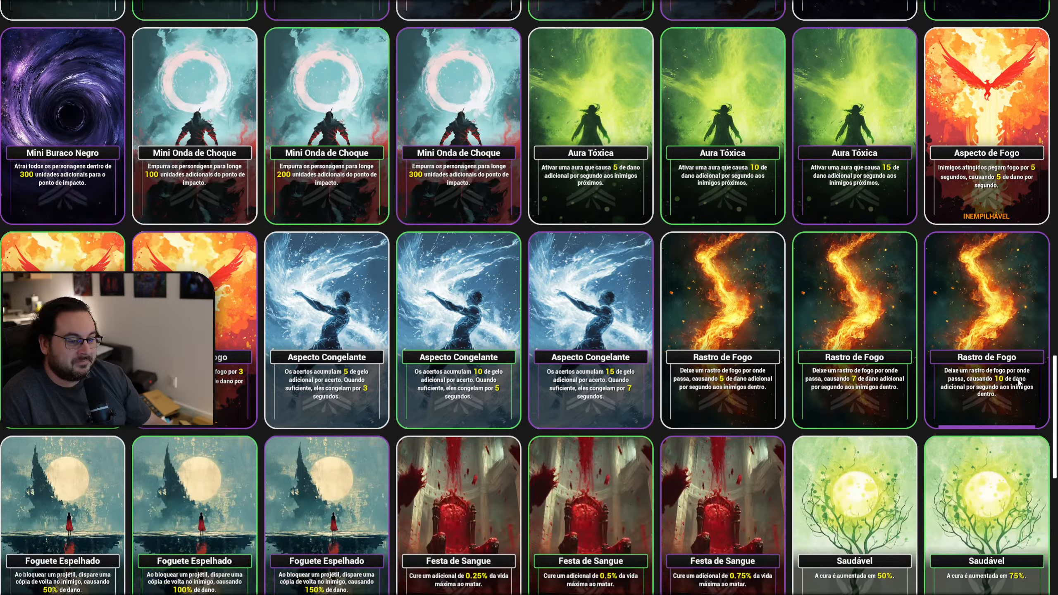
{"action": "scroll", "coordinate": [734, 261], "scroll_direction": "down", "scroll_amount": 3}
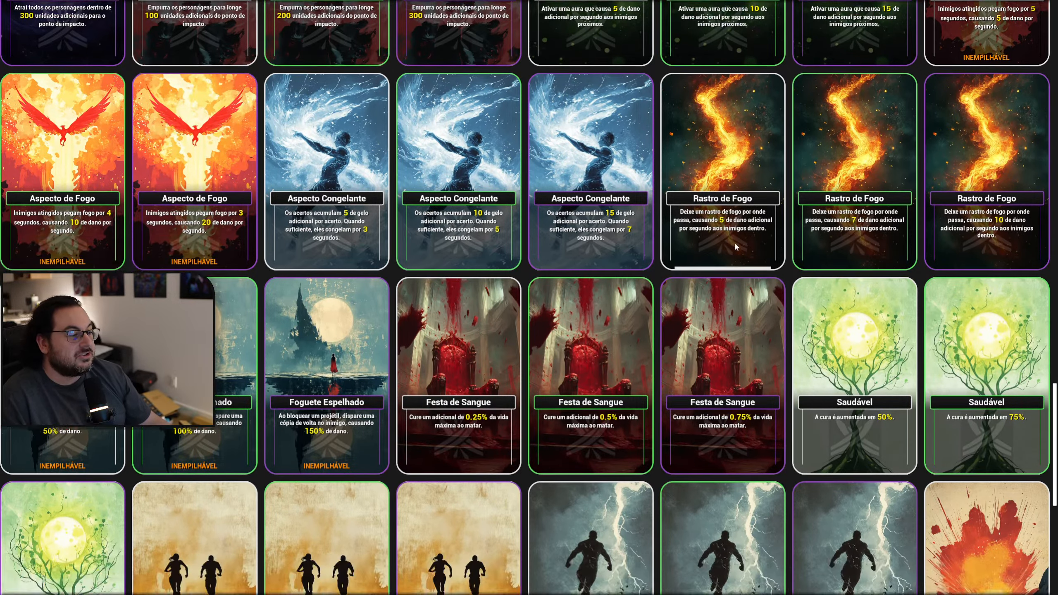
{"action": "scroll", "coordinate": [735, 262], "scroll_direction": "down", "scroll_amount": 3}
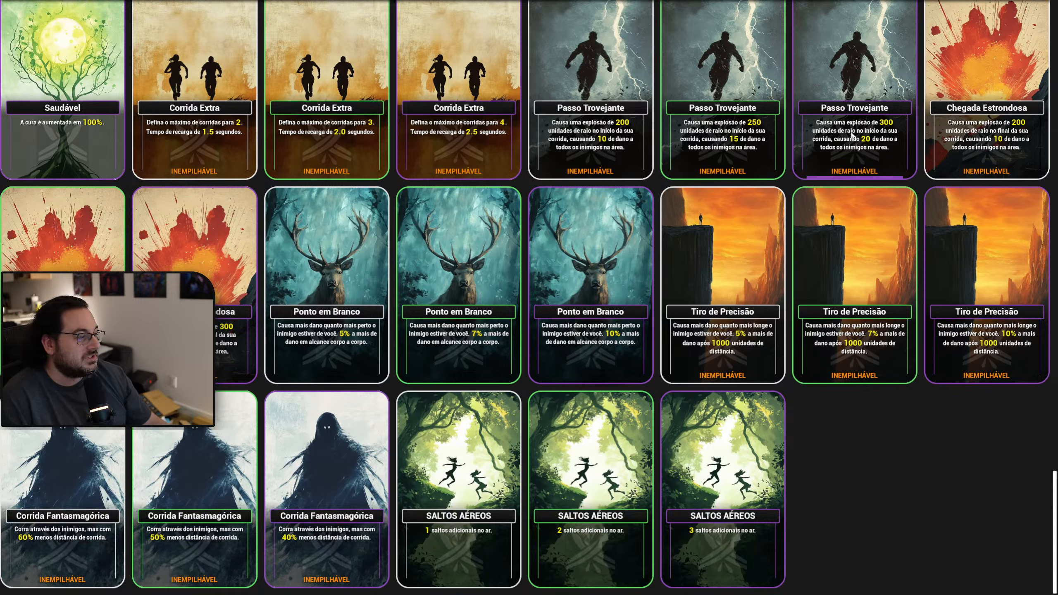
Look back through the ability cards up to the first rows, checking how the longer Portuguese titles fit.
{"action": "scroll", "coordinate": [1055, 504], "scroll_direction": "up", "scroll_amount": 3}
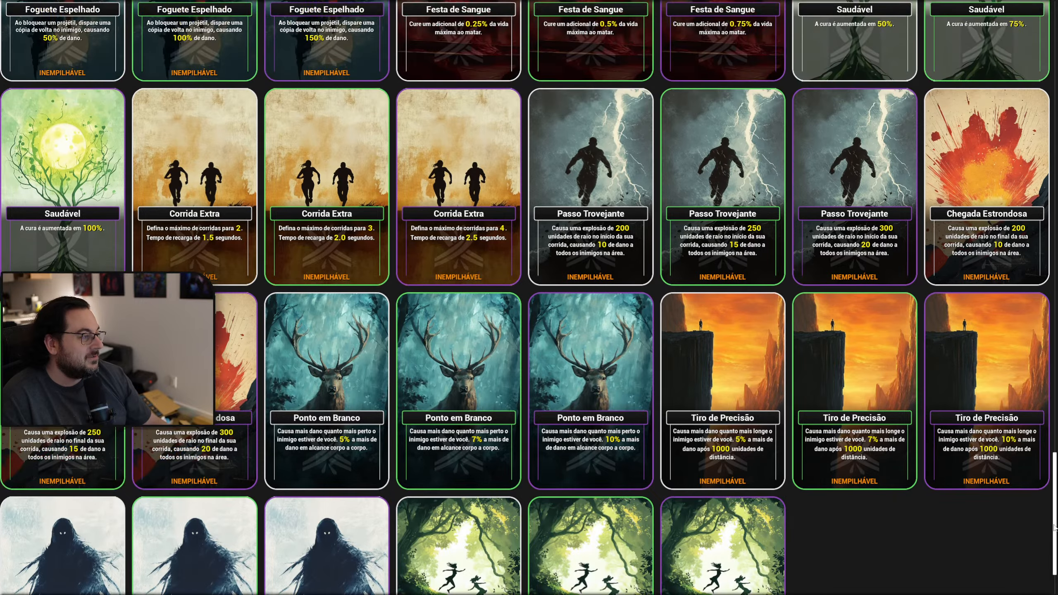
{"action": "scroll", "coordinate": [1055, 504], "scroll_direction": "up", "scroll_amount": 10}
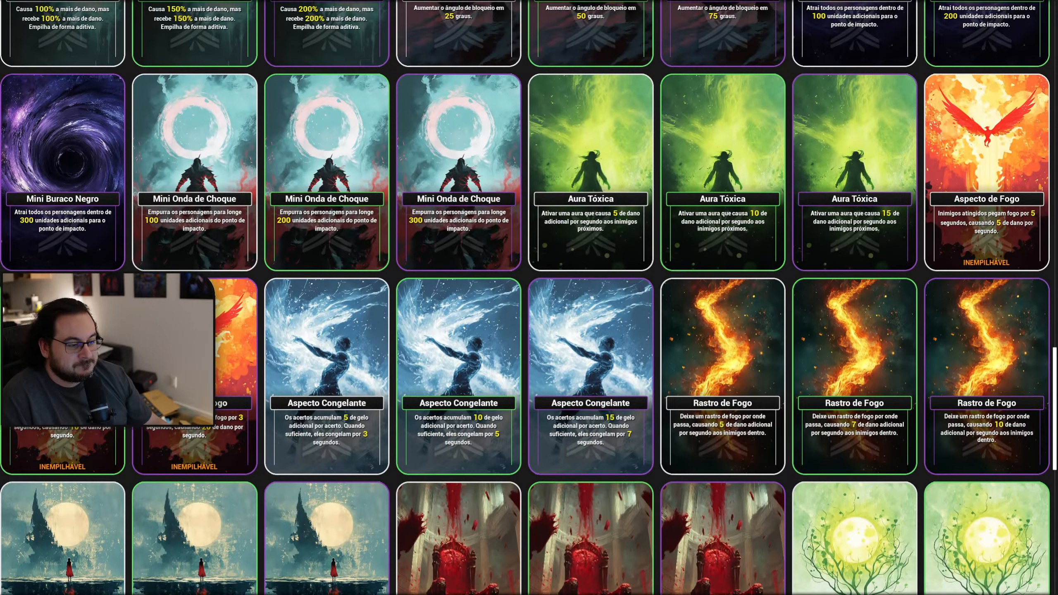
{"action": "scroll", "coordinate": [530, 298], "scroll_direction": "up", "scroll_amount": 3}
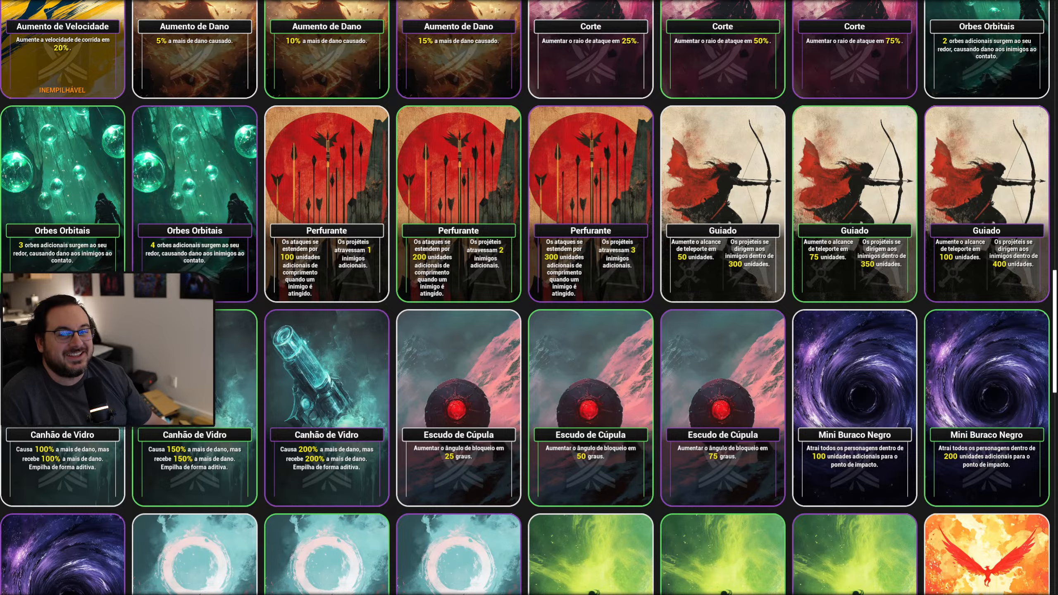
{"action": "scroll", "coordinate": [1051, 320], "scroll_direction": "up", "scroll_amount": 2}
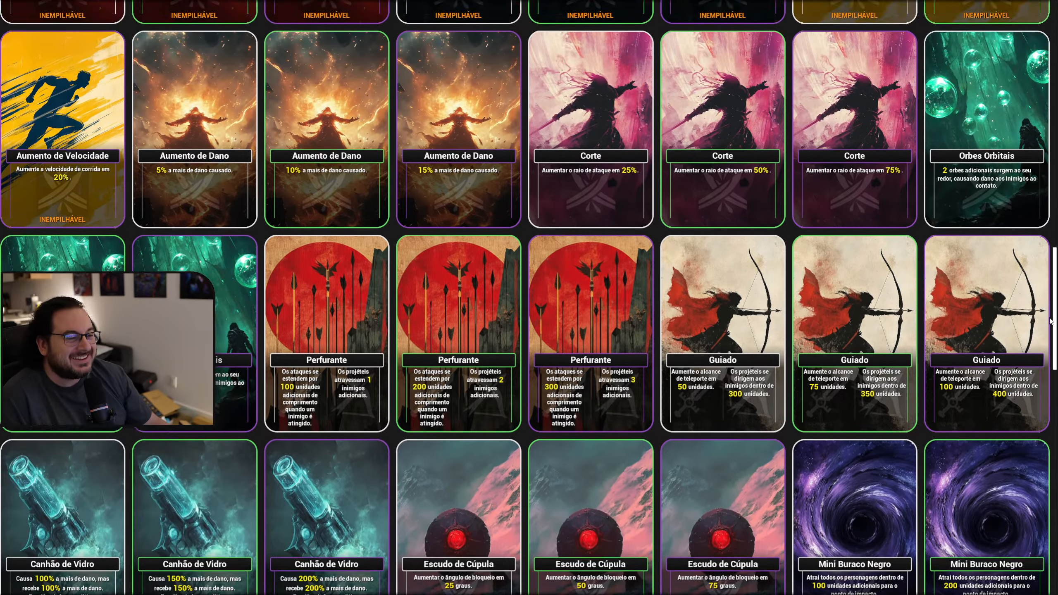
{"action": "left_click_drag", "start_coordinate": [1051, 321], "coordinate": [1006, 219]}
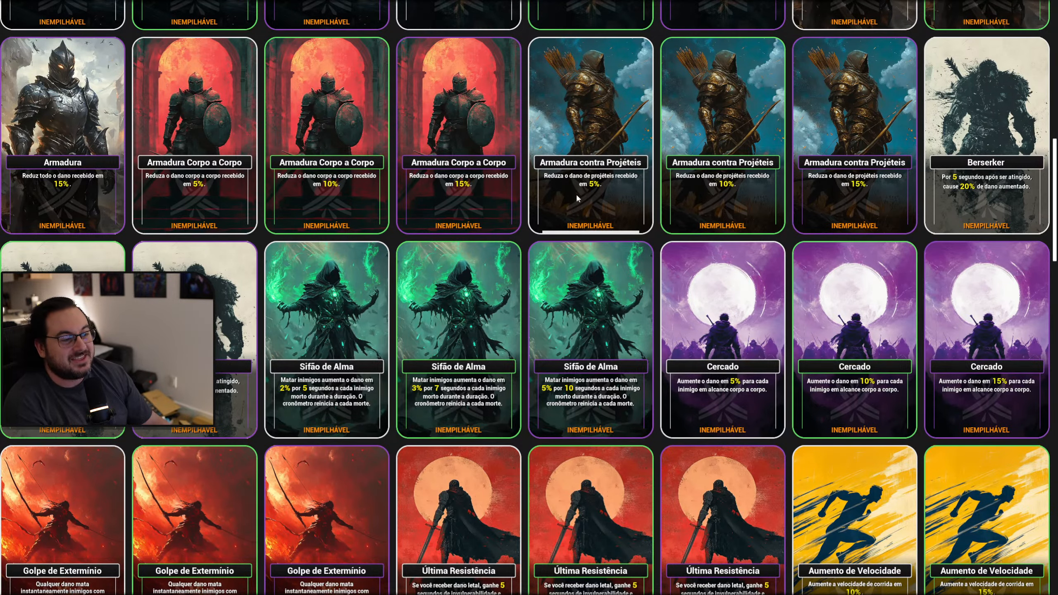
{"action": "scroll", "coordinate": [591, 199], "scroll_direction": "up", "scroll_amount": 5}
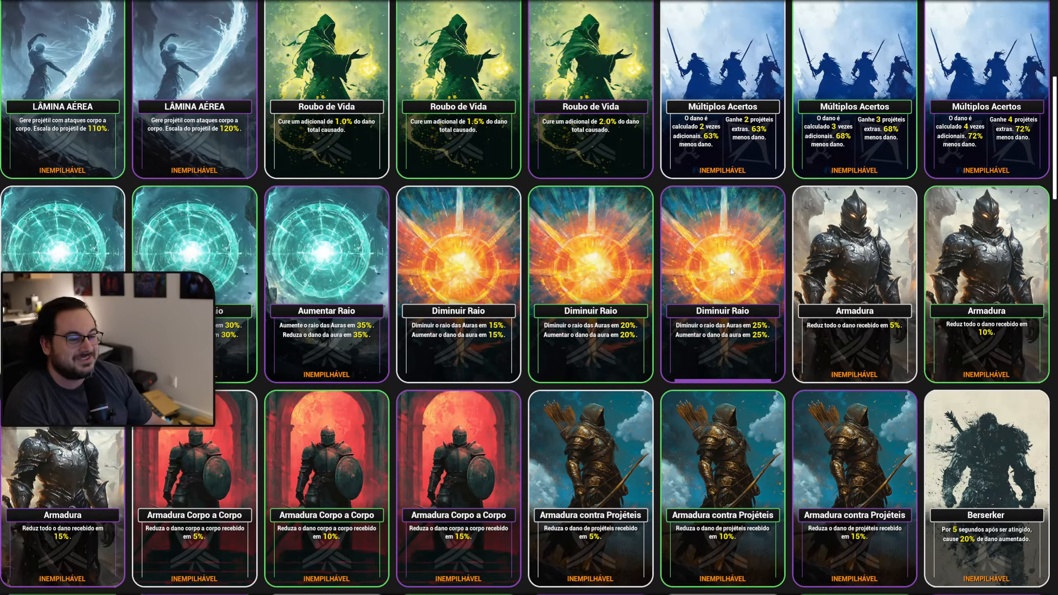
{"action": "scroll", "coordinate": [731, 268], "scroll_direction": "up", "scroll_amount": 5}
{"action": "scroll", "coordinate": [713, 356], "scroll_direction": "up", "scroll_amount": 4}
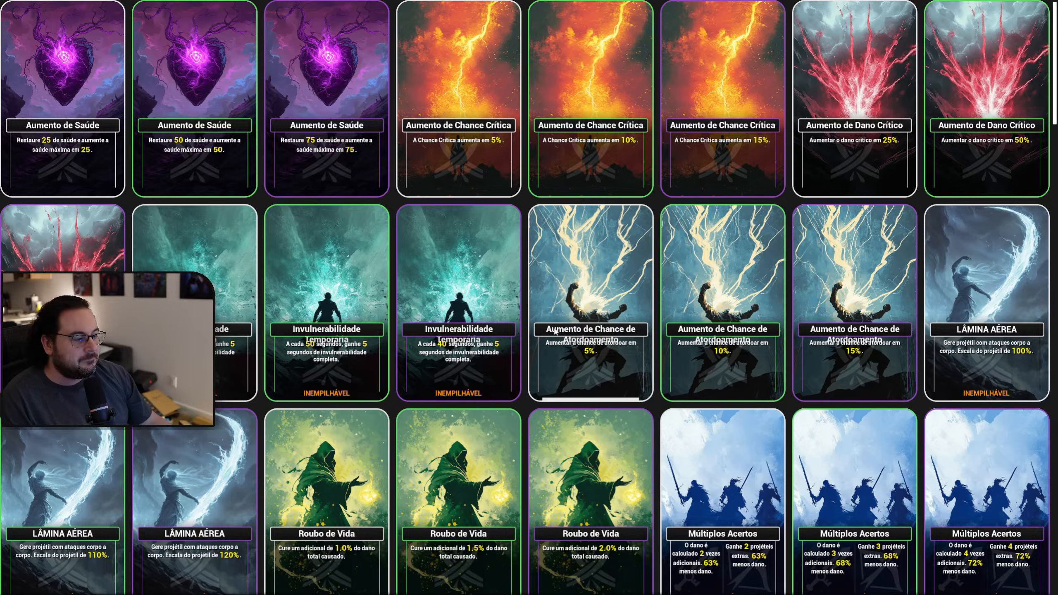
{"action": "scroll", "coordinate": [697, 344], "scroll_direction": "down", "scroll_amount": 6}
{"action": "scroll", "coordinate": [641, 374], "scroll_direction": "up", "scroll_amount": 6}
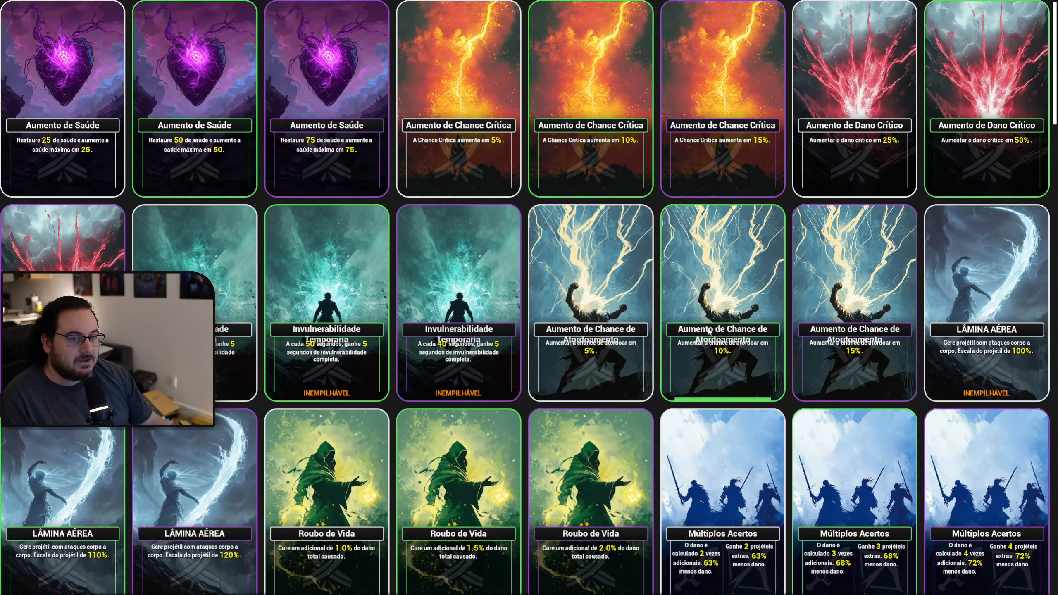
{"action": "scroll", "coordinate": [709, 331], "scroll_direction": "down", "scroll_amount": 10}
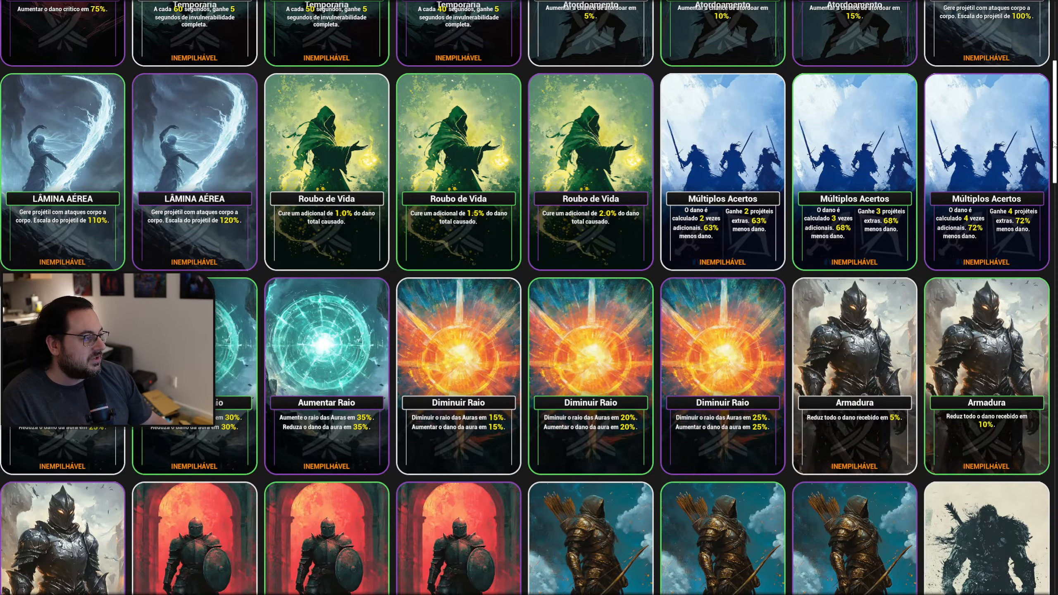
{"action": "left_click_drag", "start_coordinate": [1055, 144], "coordinate": [1002, 45]}
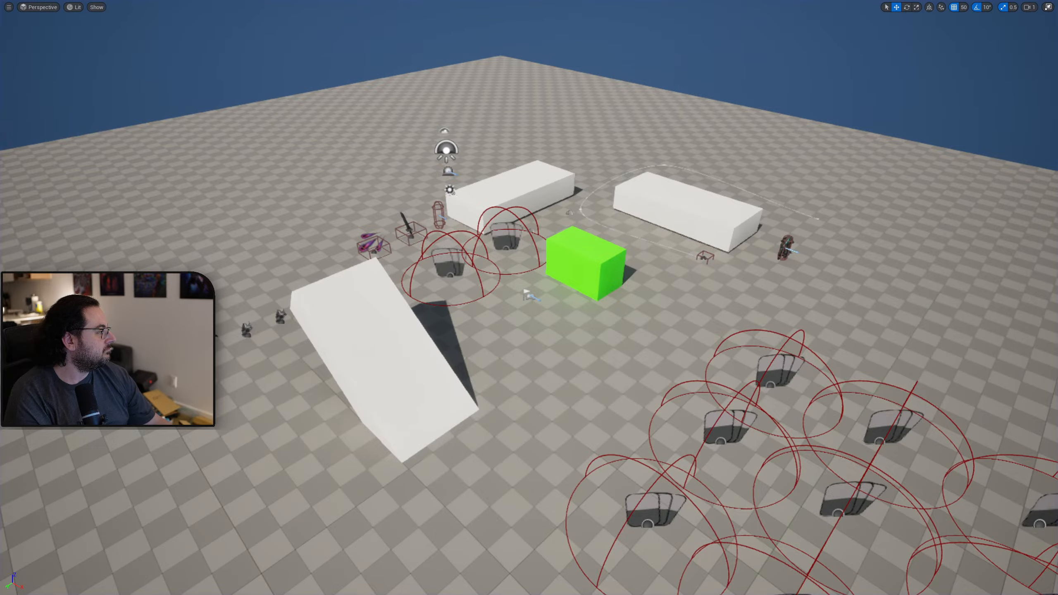
Open the Portuguese (Brazil) translations from the Localization Dashboard in a maximized window and browse the completed entries to Critical Chance Up.
{"action": "left_click_drag", "start_coordinate": [1057, 83], "coordinate": [450, 65]}
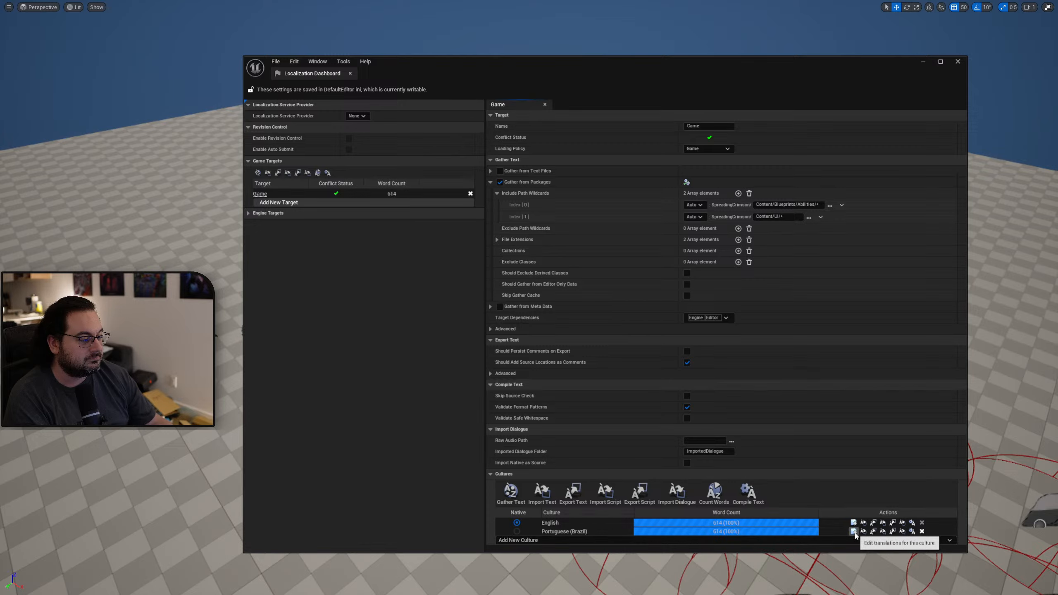
{"action": "left_click", "coordinate": [854, 532]}
{"action": "left_click", "coordinate": [291, 98]}
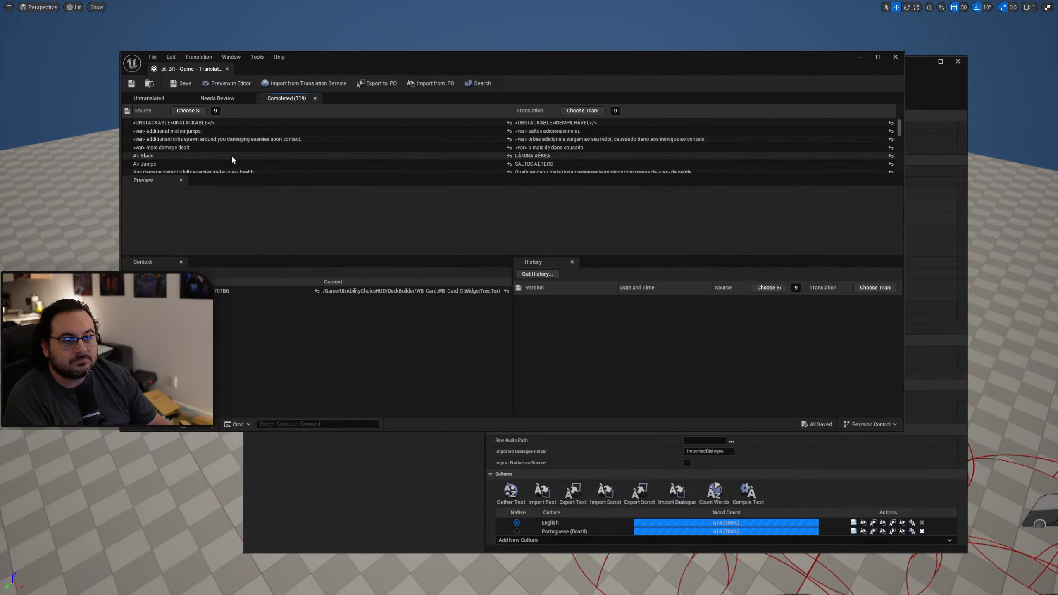
{"action": "double_click", "coordinate": [403, 61]}
{"action": "scroll", "coordinate": [97, 115], "scroll_direction": "down", "scroll_amount": 4}
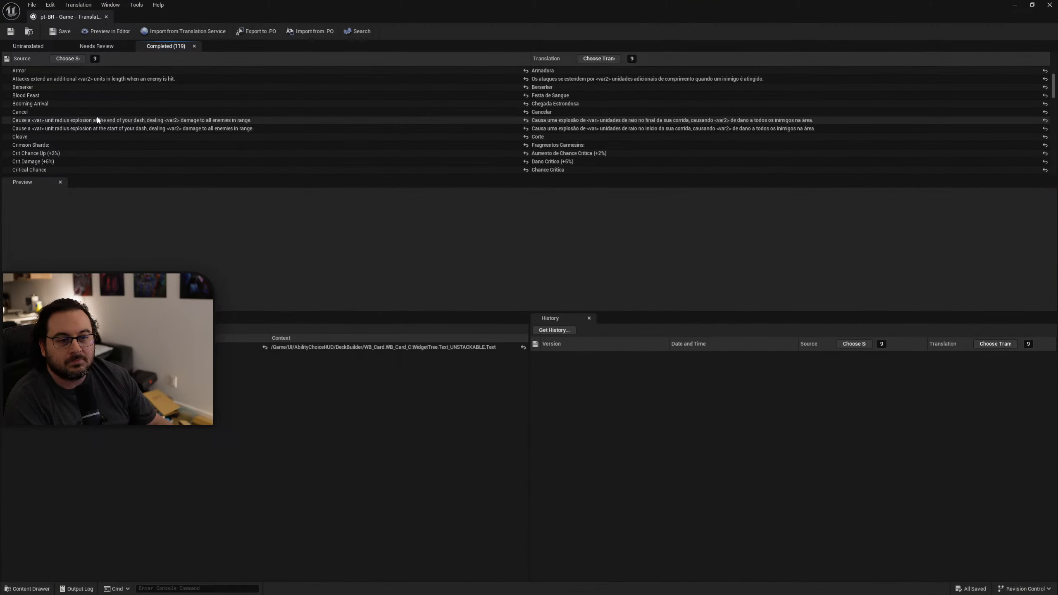
{"action": "scroll", "coordinate": [90, 140], "scroll_direction": "down", "scroll_amount": 2}
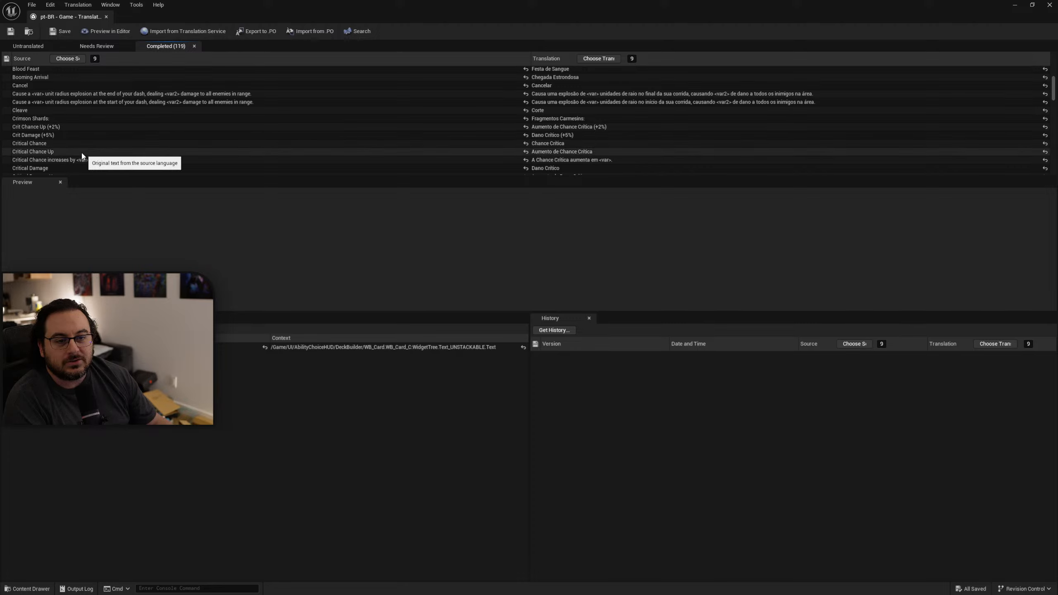
Replace the translation of "Critical Chance Up" with "Chance de Atordoamento UP" and save the translation archive.
{"action": "left_click", "coordinate": [85, 152]}
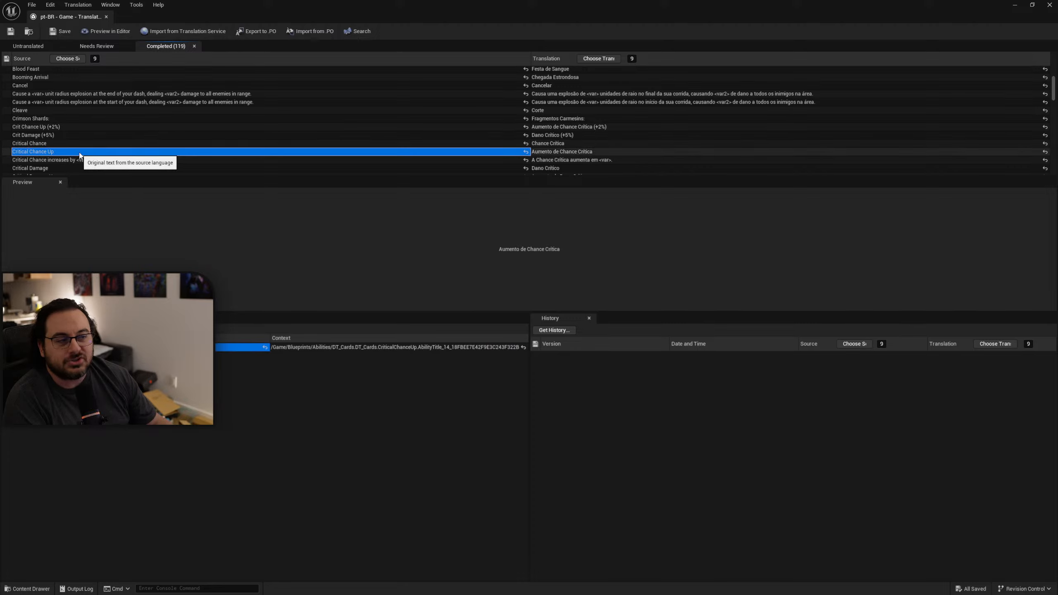
{"action": "left_click", "coordinate": [595, 153]}
{"action": "key", "text": "ctrl+c"}
{"action": "double_click", "coordinate": [595, 153]}
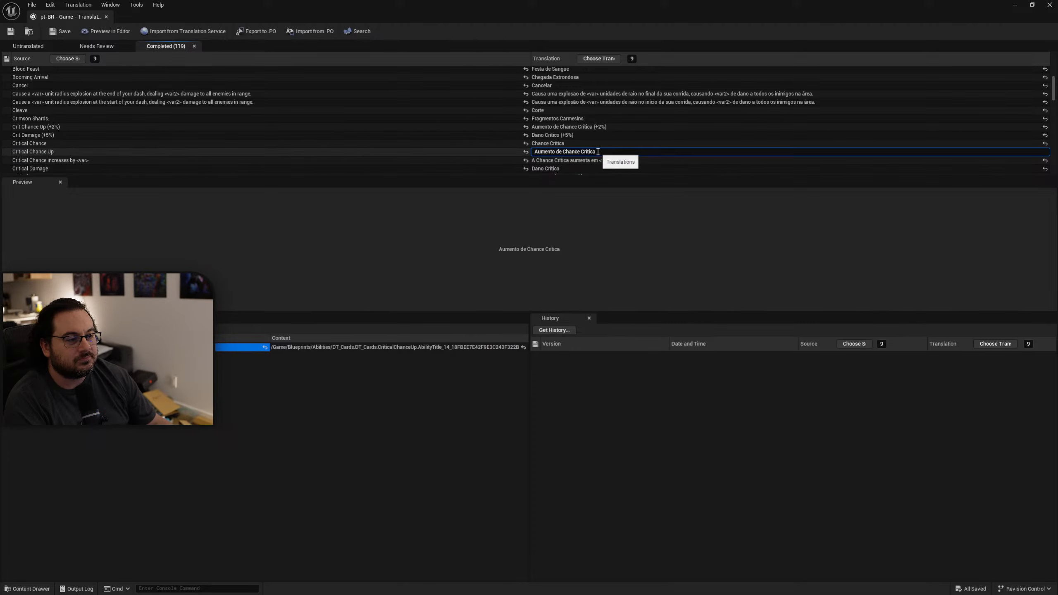
{"action": "key", "text": "ctrl+a"}
{"action": "type", "text": "chance de atordoamento UP"}
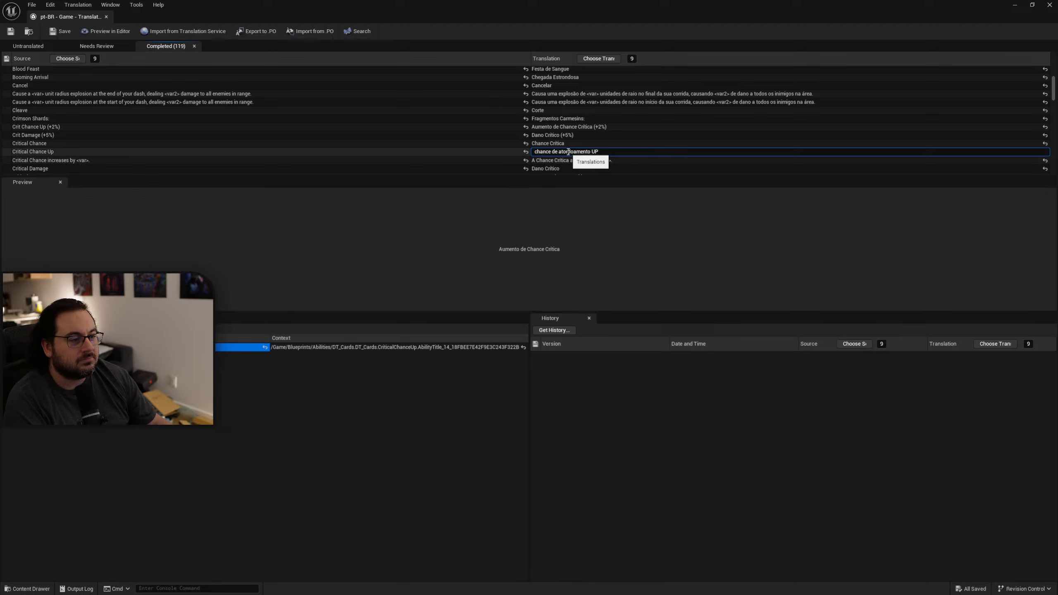
{"action": "type", "text": "A"}
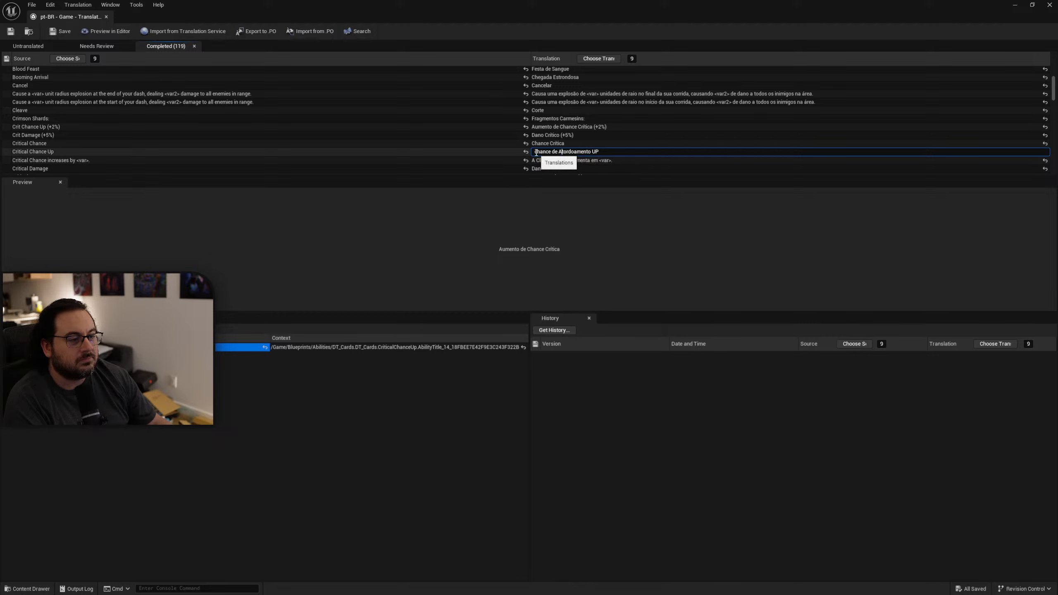
{"action": "left_click_drag", "start_coordinate": [538, 153], "coordinate": [536, 153]}
{"action": "type", "text": "C"}
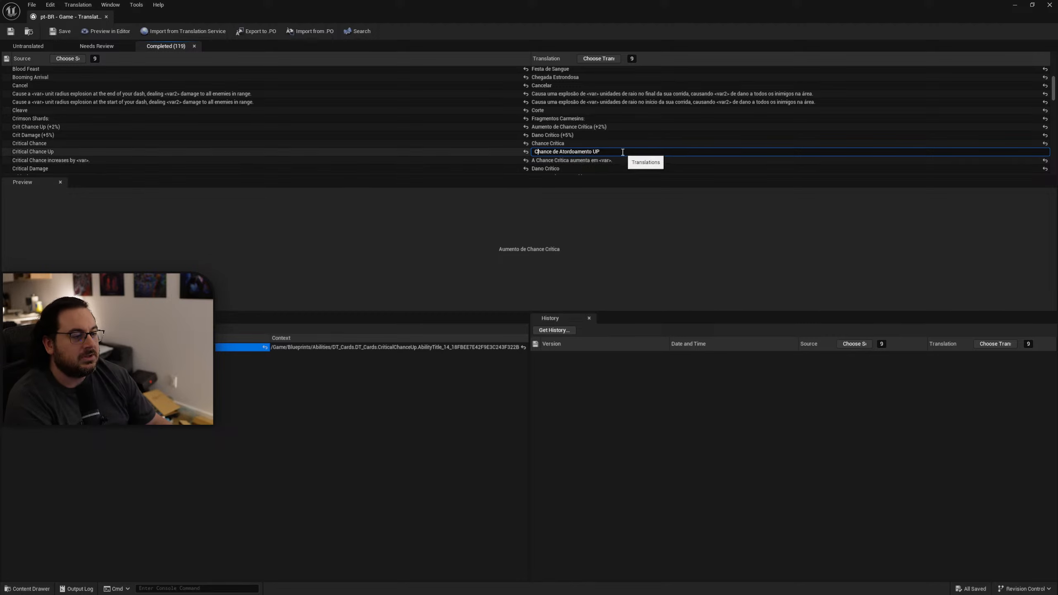
{"action": "left_click", "coordinate": [600, 159]}
{"action": "left_click", "coordinate": [588, 152]}
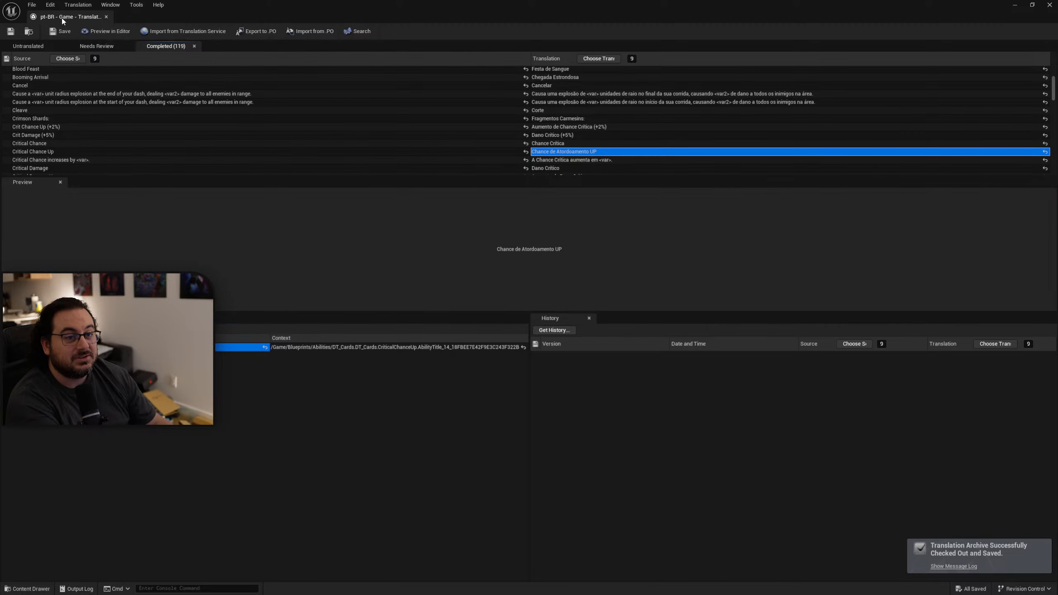
Close the translation editor and compile the translations for the Game target.
{"action": "middle_click", "coordinate": [71, 22]}
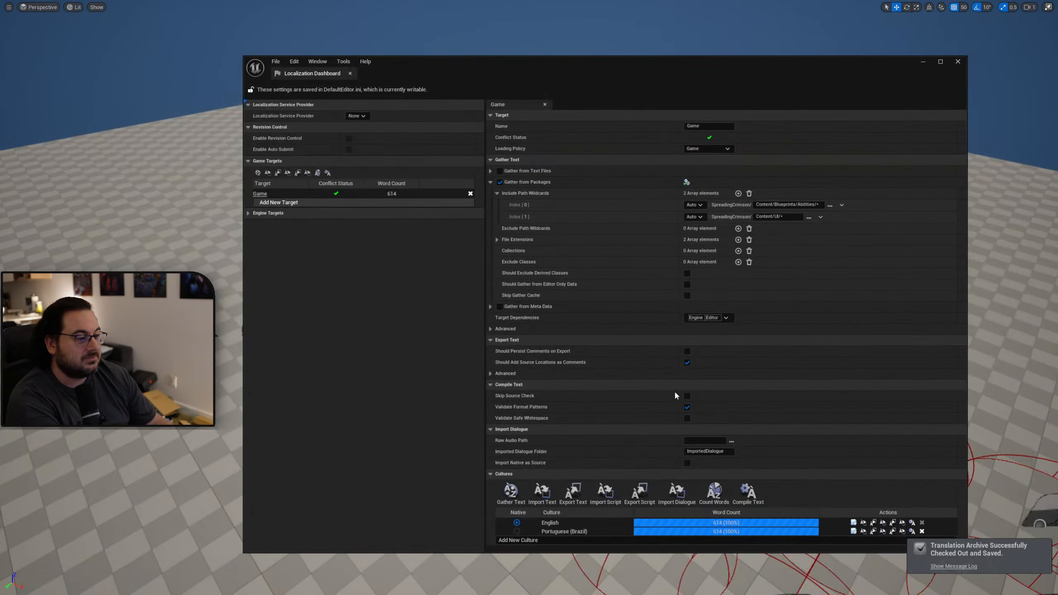
{"action": "left_click", "coordinate": [750, 495]}
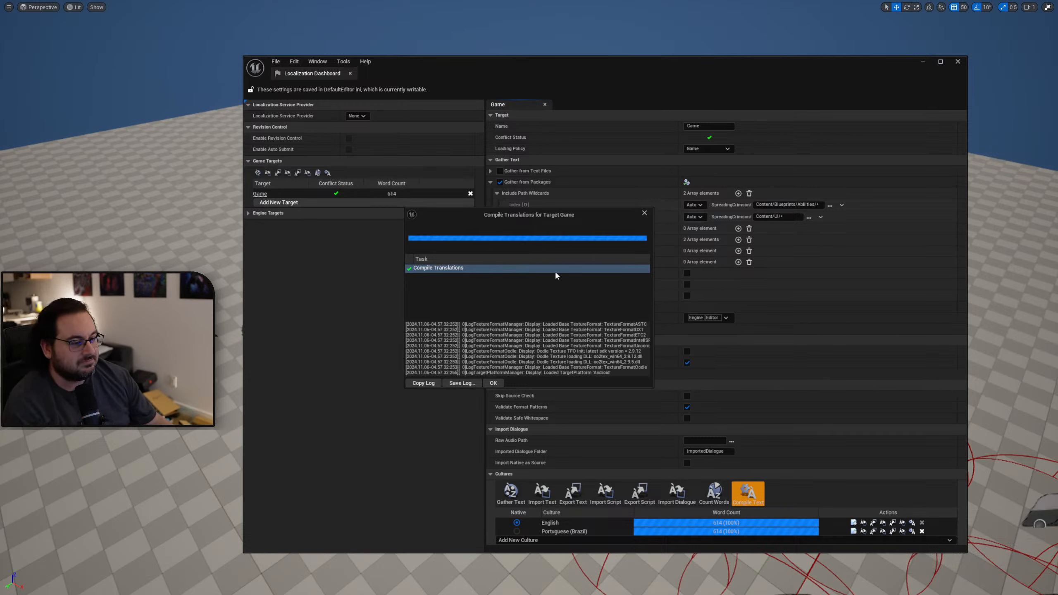
{"action": "left_click", "coordinate": [500, 383]}
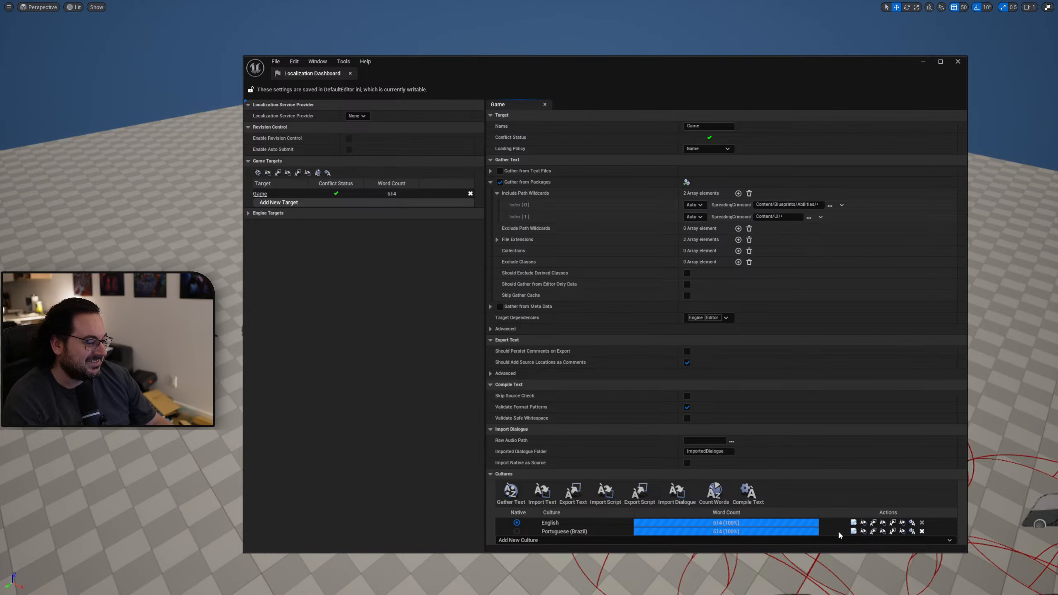
Open the Portuguese (Brazil) translations for the Game target and select the completed Critical Chance Up translation.
{"action": "left_click", "coordinate": [854, 532]}
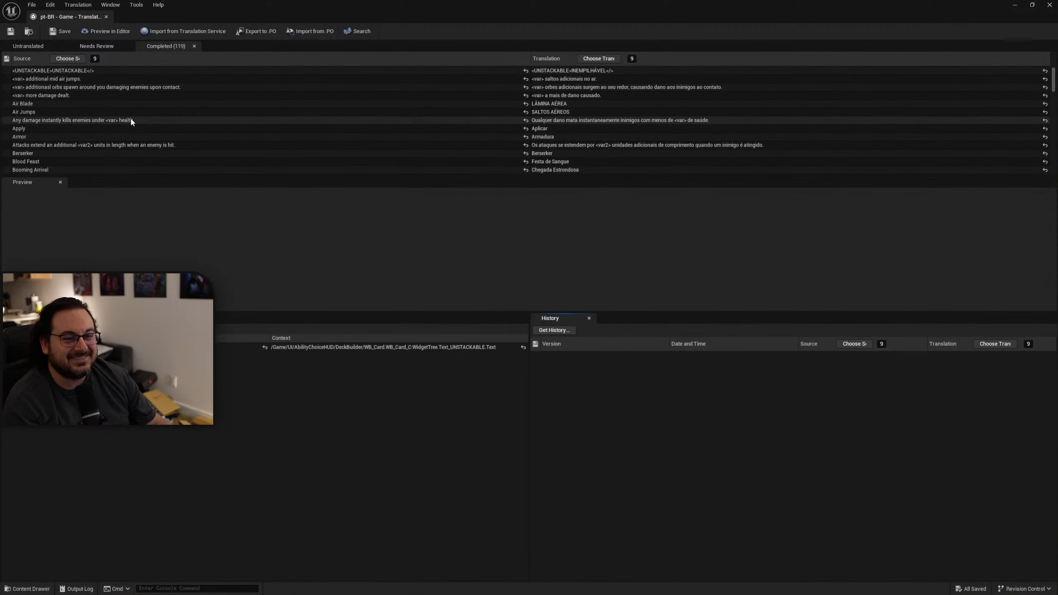
{"action": "scroll", "coordinate": [130, 120], "scroll_direction": "down", "scroll_amount": 5}
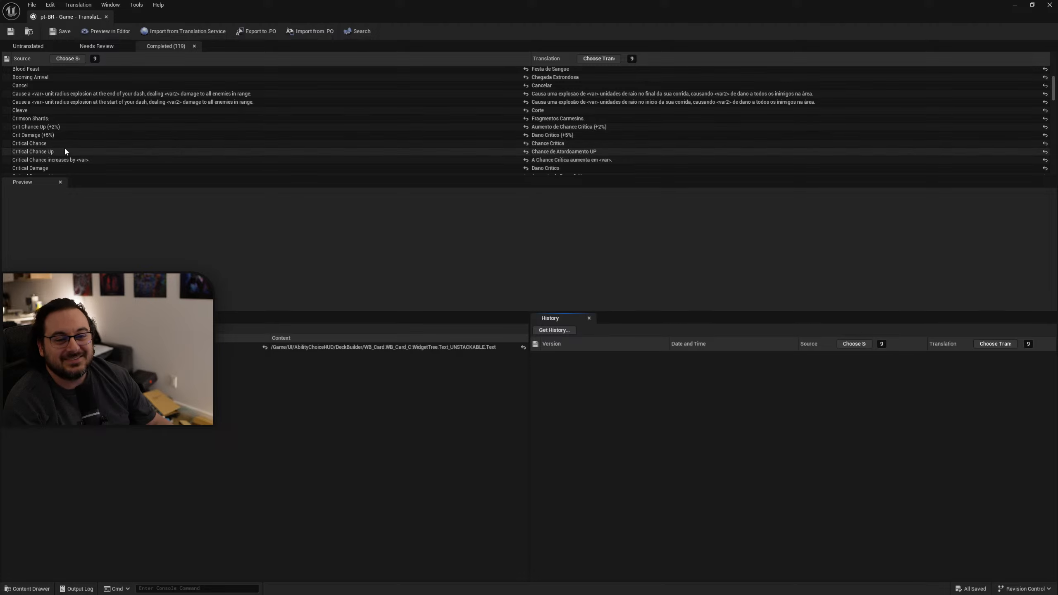
{"action": "left_click", "coordinate": [90, 153]}
{"action": "left_click", "coordinate": [577, 152]}
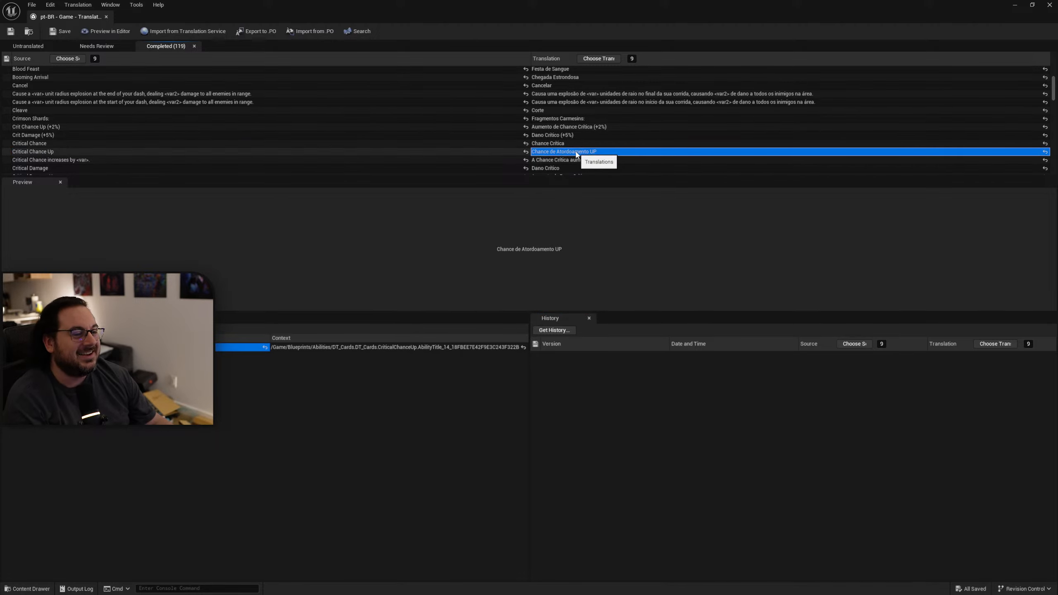
{"action": "key", "text": "ctrl+z"}
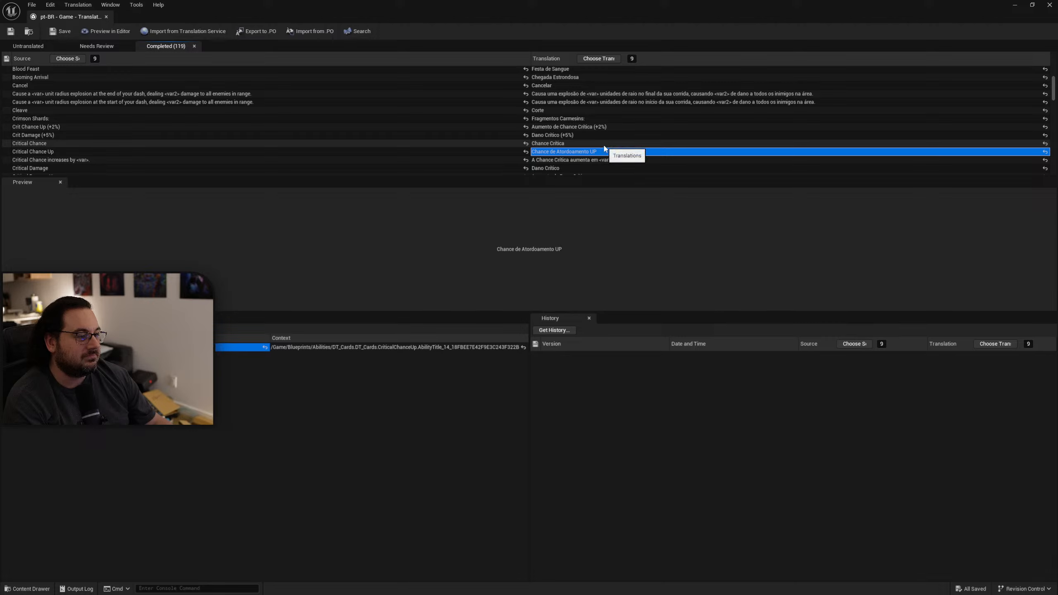
{"action": "key", "text": "ctrl+z"}
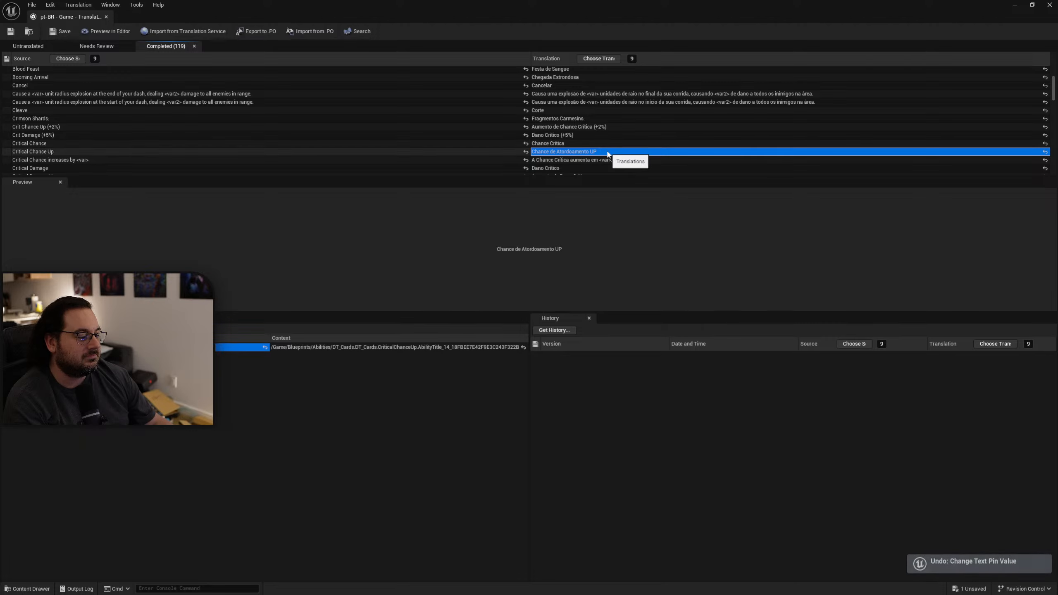
{"action": "key", "text": "ctrl+y"}
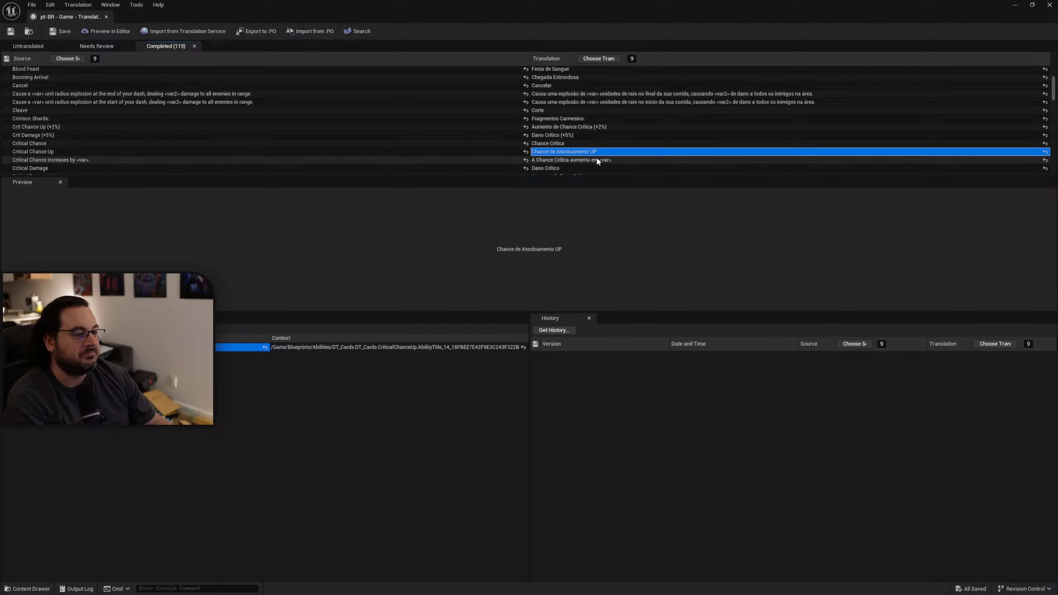
{"action": "left_click", "coordinate": [596, 158]}
{"action": "left_click", "coordinate": [582, 153]}
Restore the translation of "Critical Chance Up" to "Aumento de Chance Crítica".
{"action": "left_click_drag", "start_coordinate": [586, 3], "coordinate": [483, 113]}
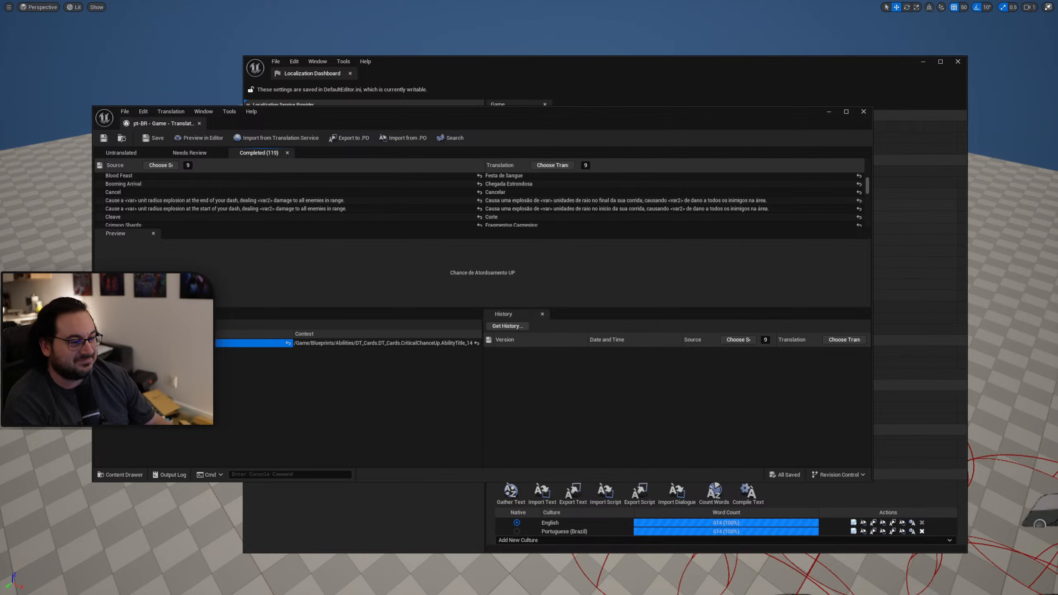
{"action": "scroll", "coordinate": [645, 203], "scroll_direction": "down", "scroll_amount": 1}
{"action": "double_click", "coordinate": [614, 116]}
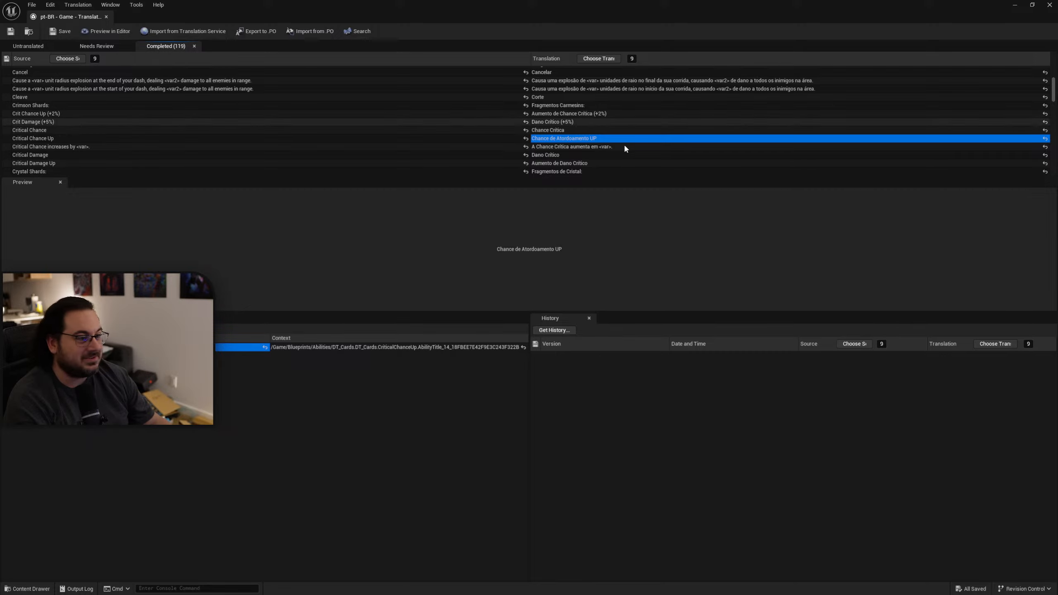
{"action": "double_click", "coordinate": [595, 140]}
{"action": "key", "text": "ctrl+v"}
{"action": "key", "text": "Return"}
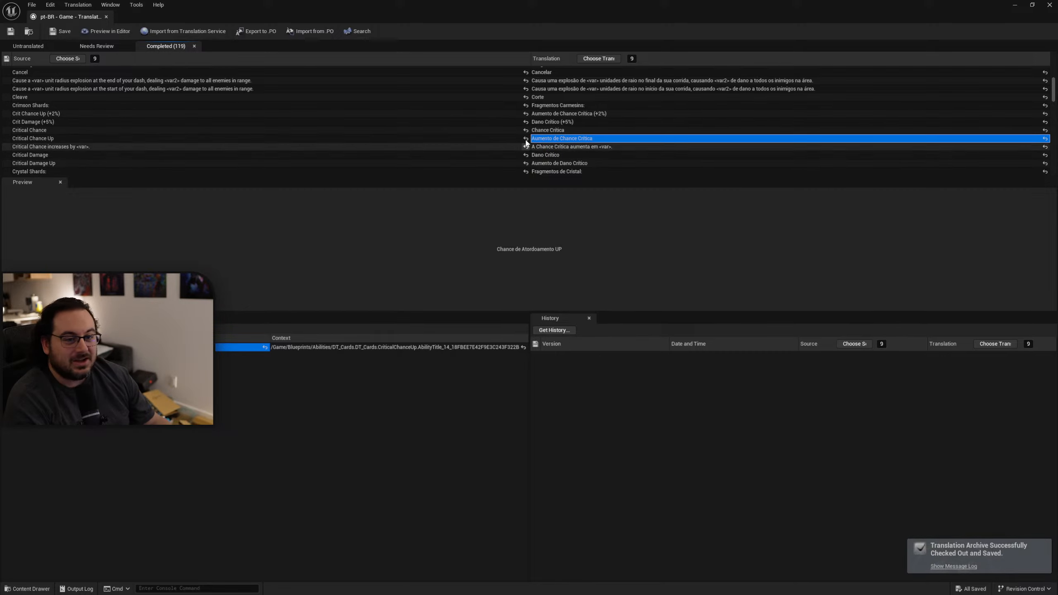
Replace the translation of "Stun Chance Up" with "Chance de Atordoamento UP", capitalizing "Chance" and "Atordoamento".
{"action": "scroll", "coordinate": [348, 150], "scroll_direction": "down", "scroll_amount": 10}
{"action": "scroll", "coordinate": [339, 115], "scroll_direction": "down", "scroll_amount": 12}
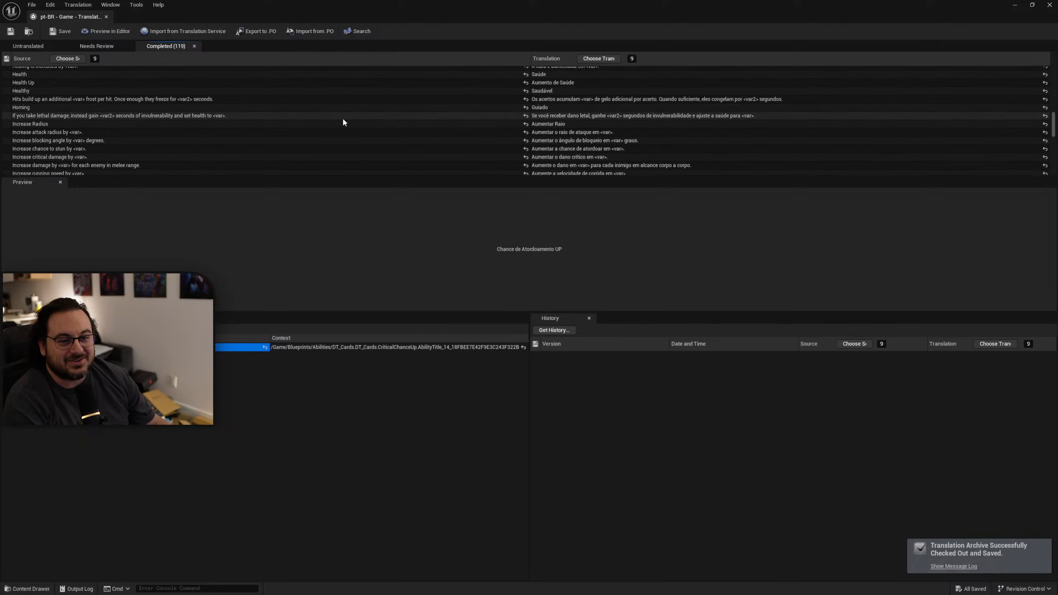
{"action": "scroll", "coordinate": [344, 126], "scroll_direction": "down", "scroll_amount": 2}
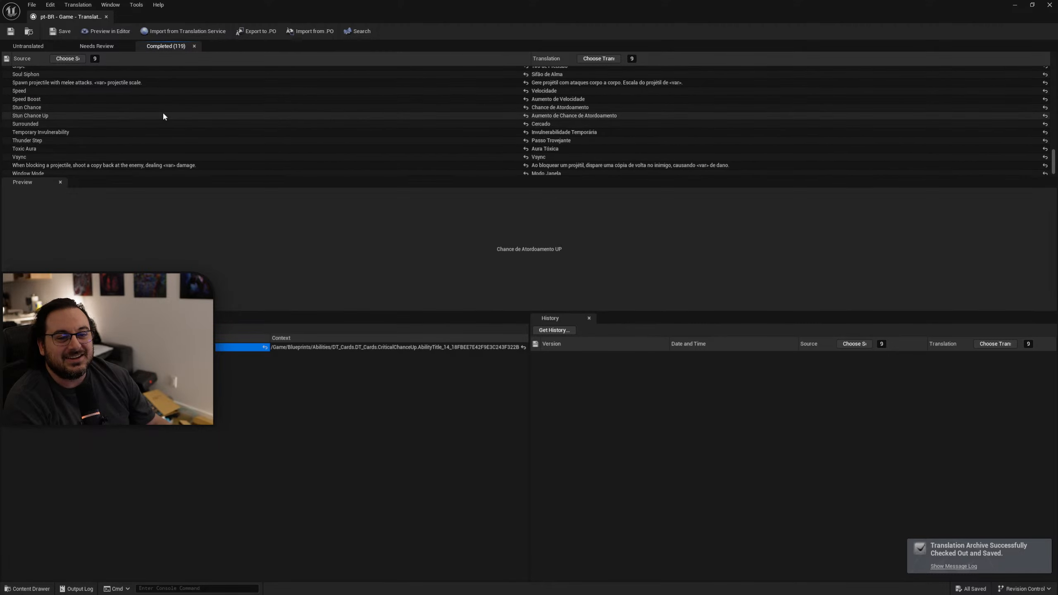
{"action": "double_click", "coordinate": [541, 116]}
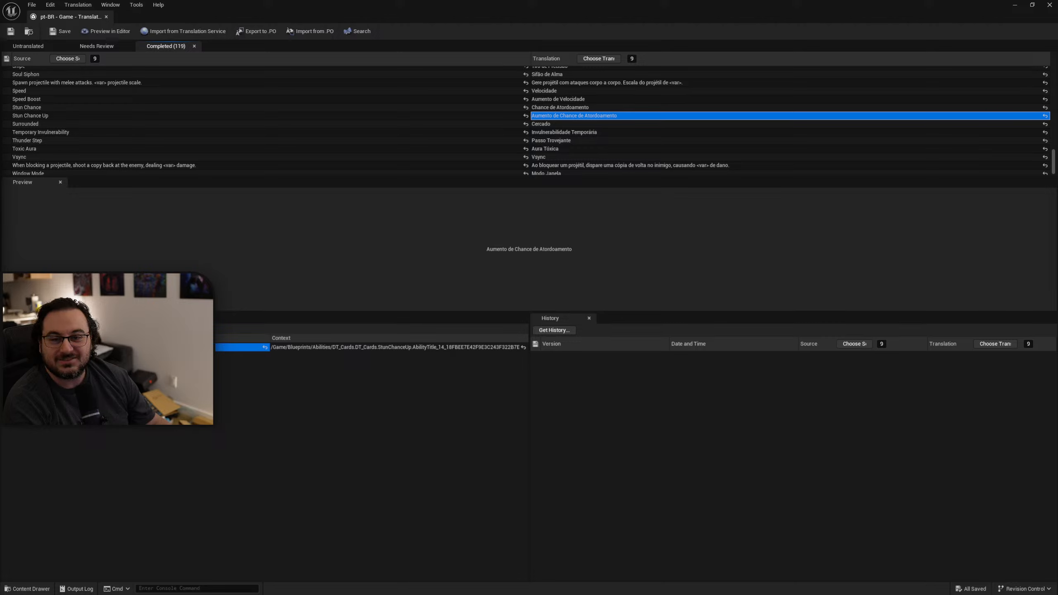
{"action": "type", "text": "chance de atordoamento UP"}
{"action": "double_click", "coordinate": [553, 116]}
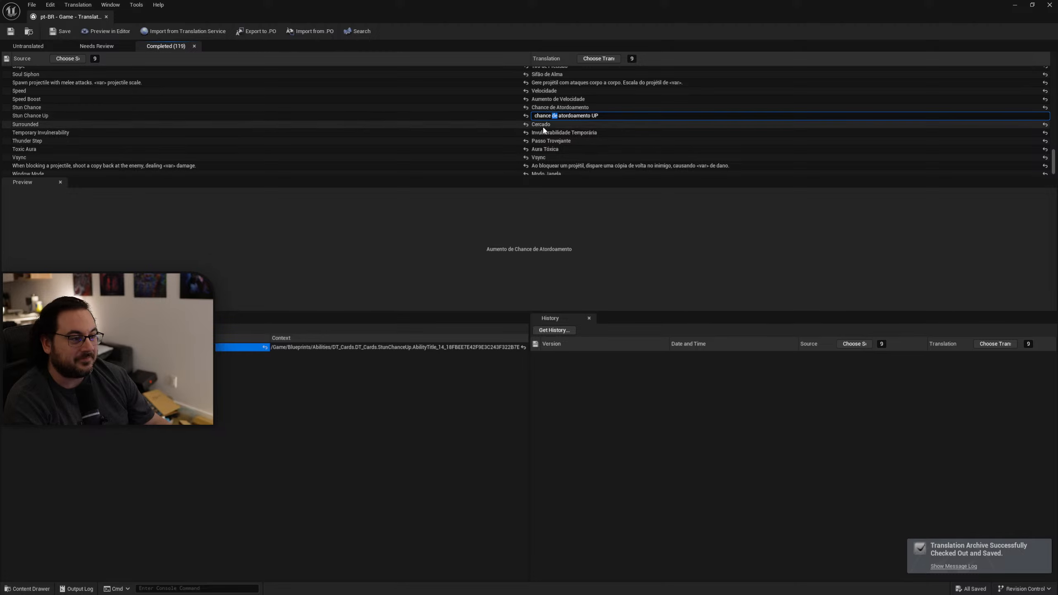
{"action": "key", "text": "Home"}
{"action": "key", "text": "shift+Right"}
{"action": "type", "text": "C"}
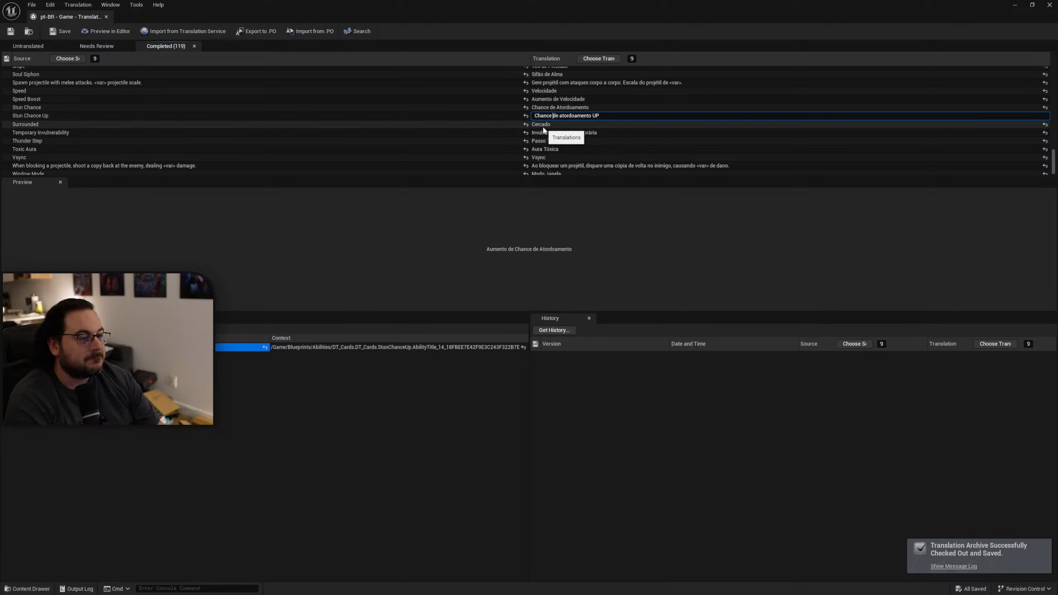
{"action": "key", "text": "shift+Right"}
{"action": "type", "text": "A"}
{"action": "left_click", "coordinate": [543, 127]}
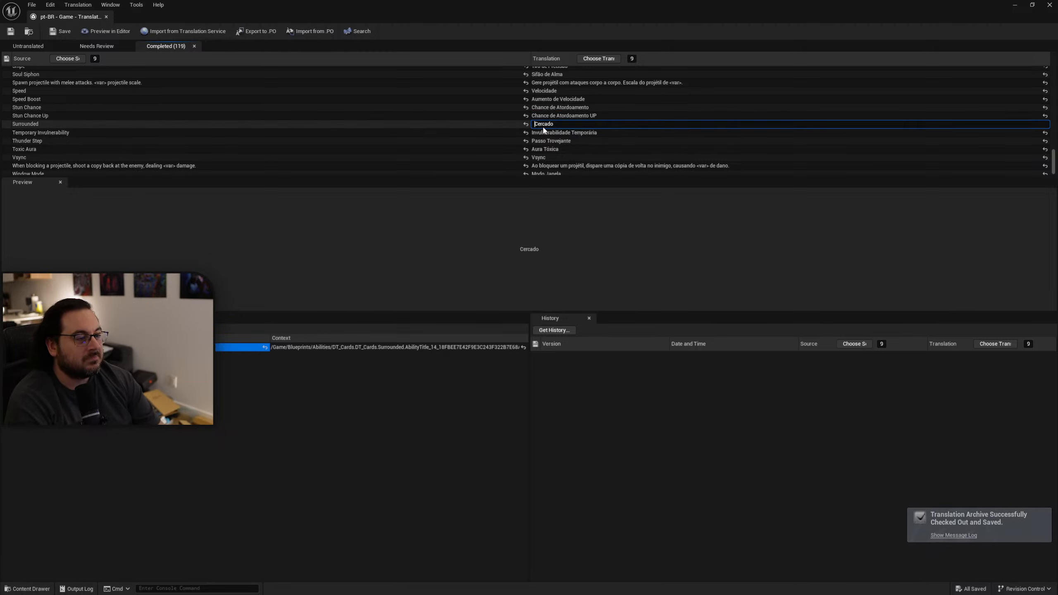
Close the Portuguese translation editor and recompile the Game target's translations with the corrected titles.
{"action": "left_click_drag", "start_coordinate": [425, 4], "coordinate": [532, 99]}
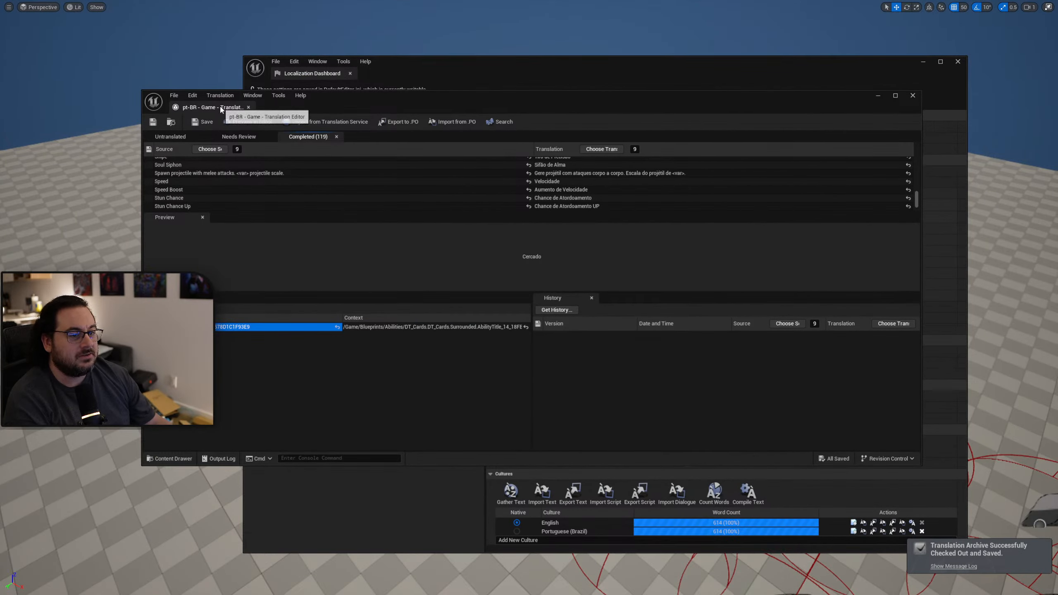
{"action": "left_click", "coordinate": [248, 107]}
{"action": "left_click", "coordinate": [754, 492]}
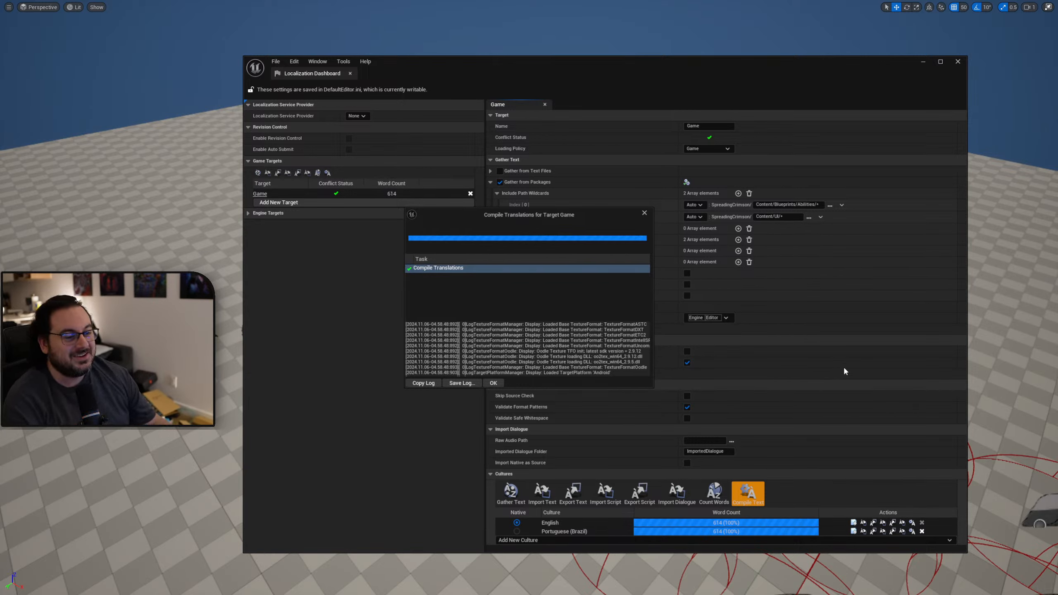
{"action": "left_click", "coordinate": [495, 383]}
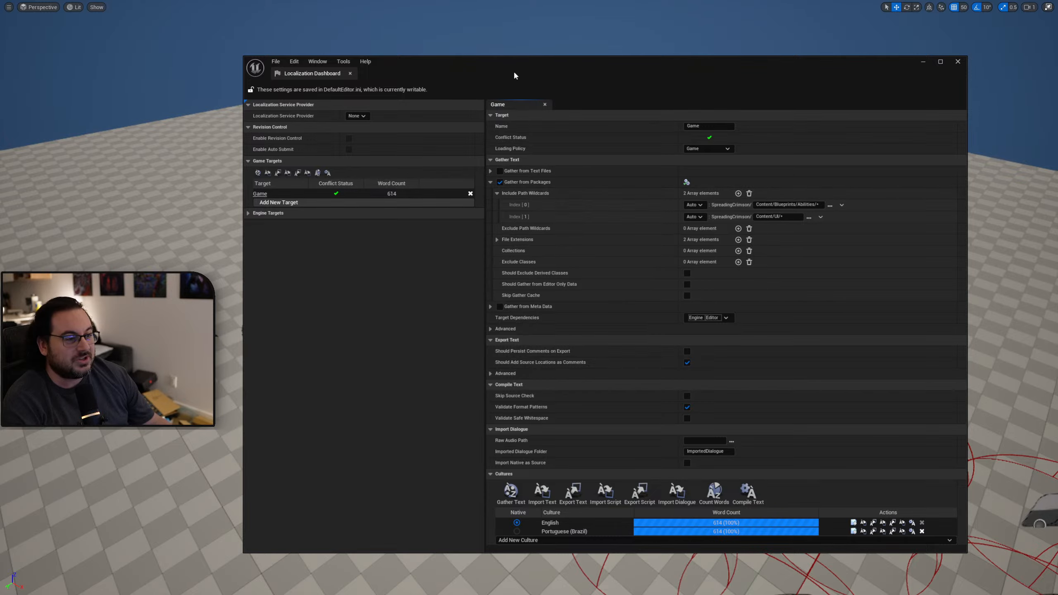
Clear the Localization Dashboard from the level viewport, play the level to check the recompiled translations, and bring the dashboard back.
{"action": "left_click_drag", "start_coordinate": [513, 71], "coordinate": [1057, 71]}
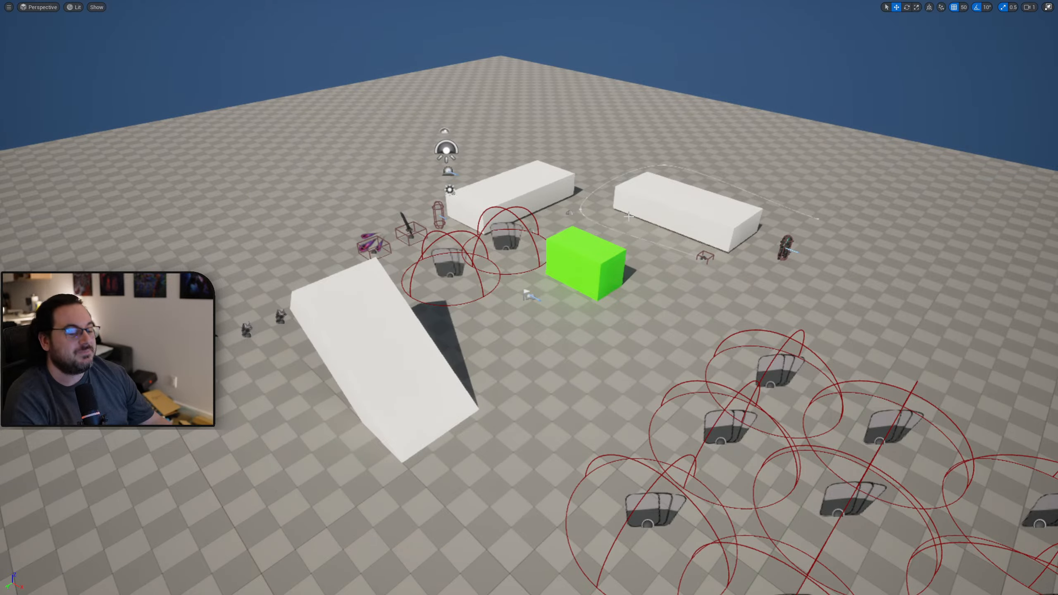
{"action": "key", "text": "F11"}
{"action": "key", "text": "F11"}
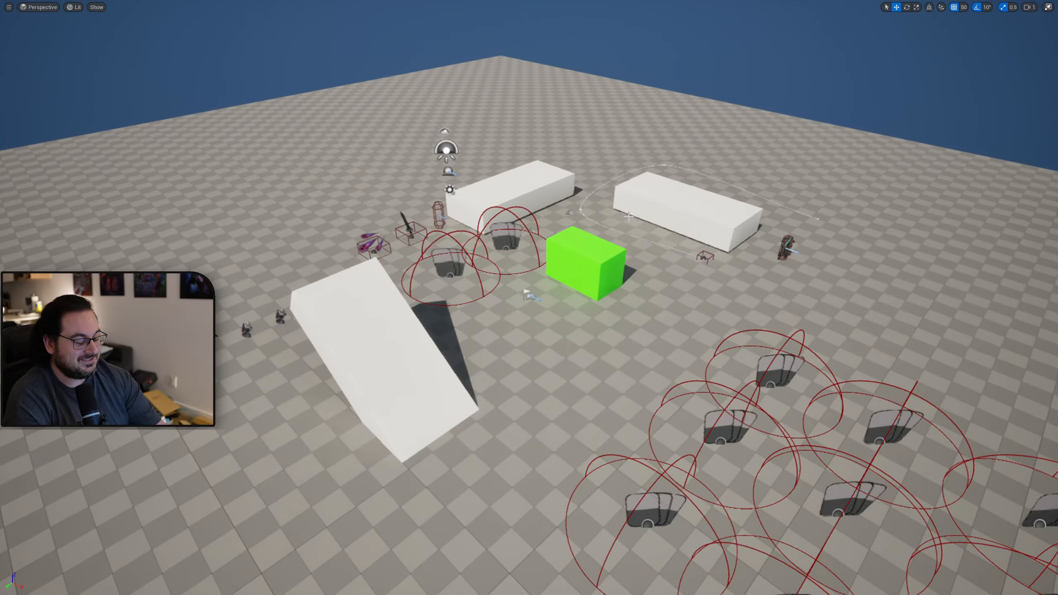
{"action": "key", "text": "alt+p"}
{"action": "key", "text": "Tab"}
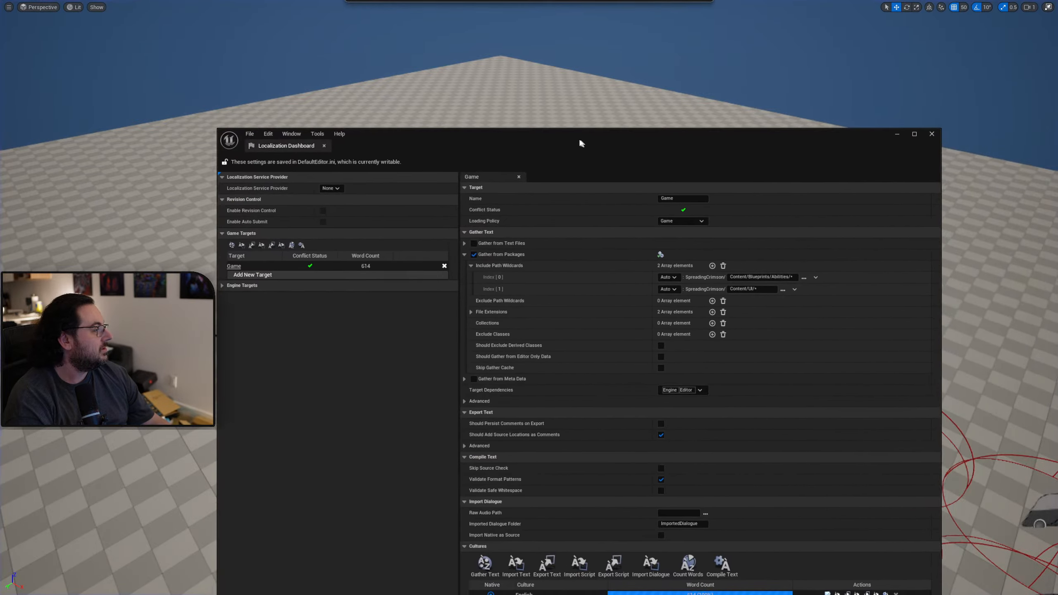
{"action": "left_click_drag", "start_coordinate": [582, 143], "coordinate": [568, 143]}
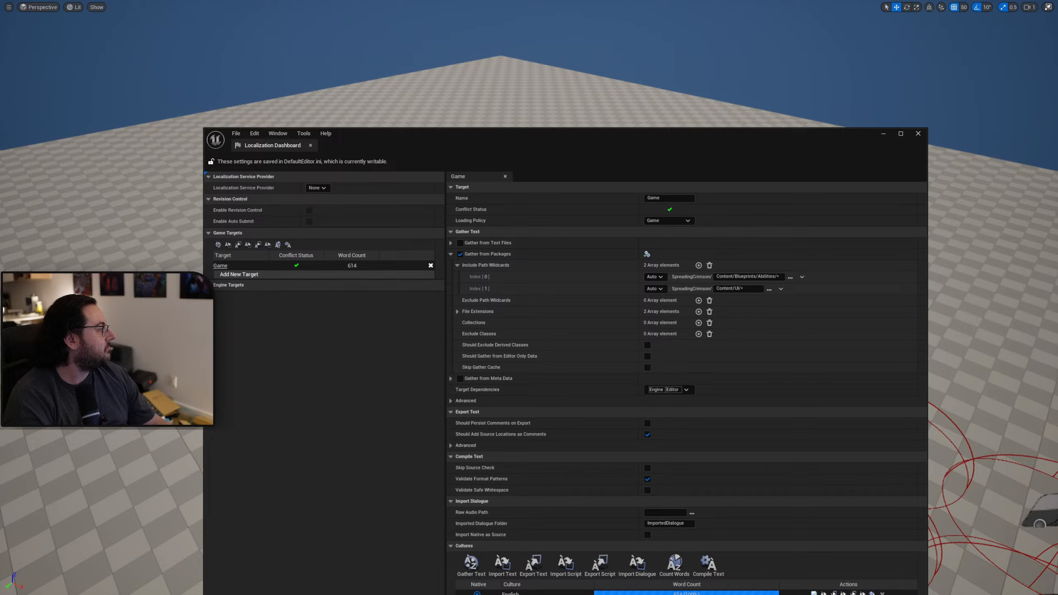
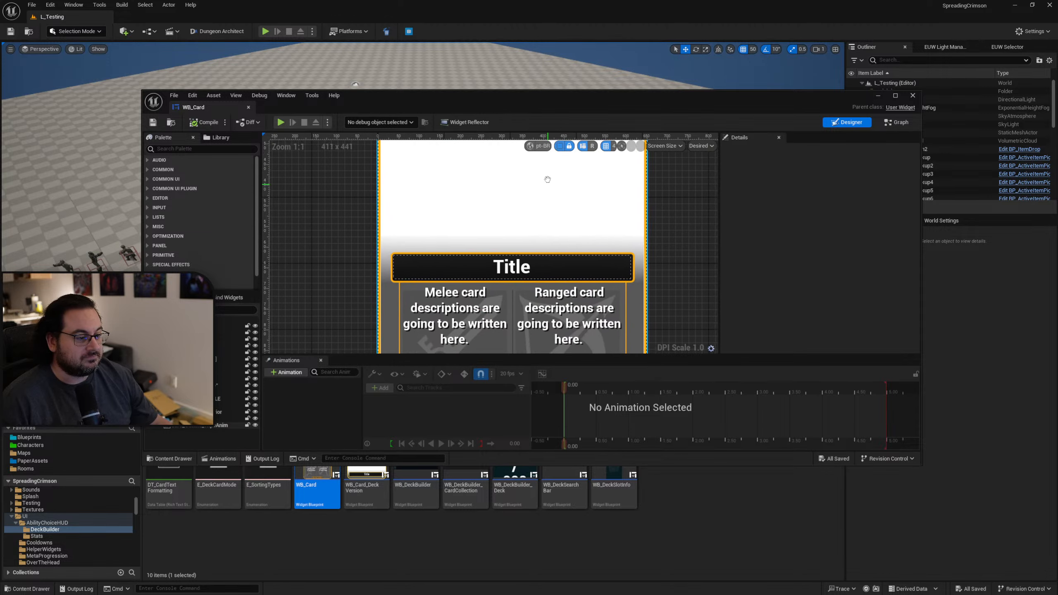
Replace the vertical box around the card's title text with its child text block in the WB_Card hierarchy.
{"action": "left_click", "coordinate": [216, 387]}
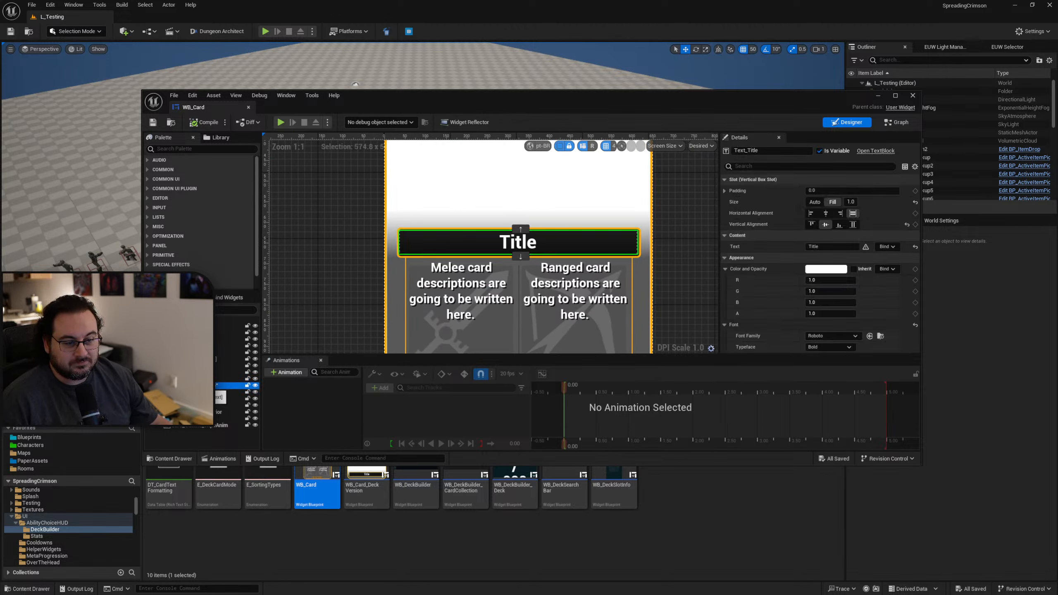
{"action": "left_click", "coordinate": [208, 379]}
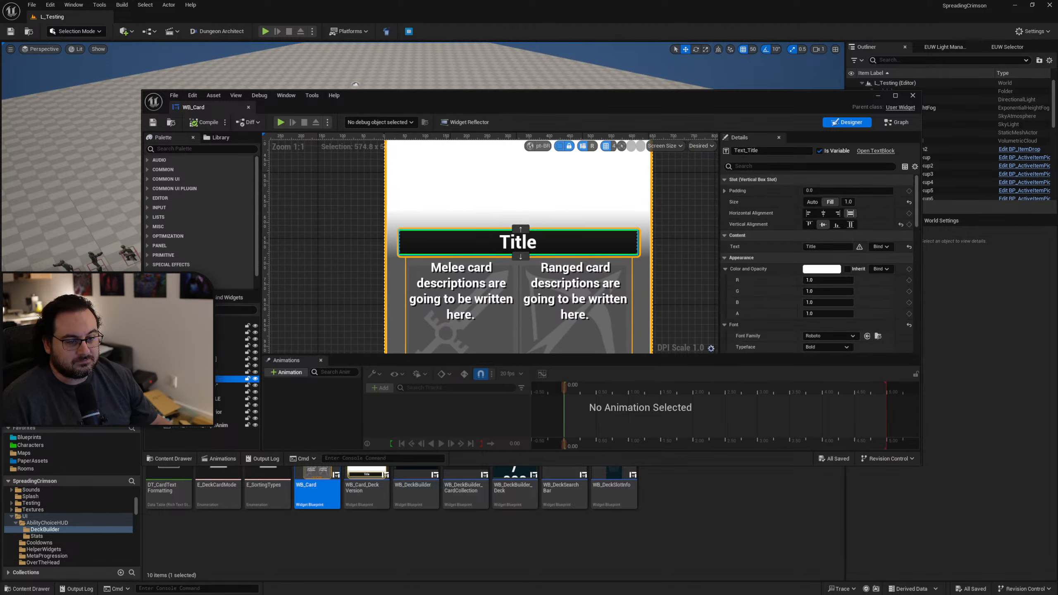
{"action": "left_click", "coordinate": [162, 379]}
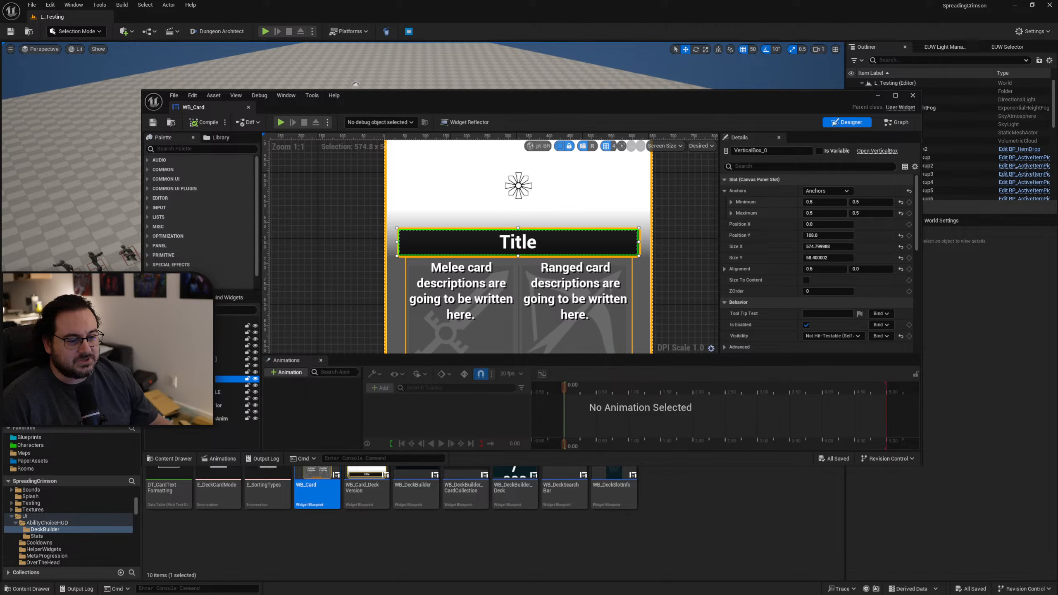
{"action": "left_click", "coordinate": [161, 379]}
{"action": "left_click", "coordinate": [187, 386]}
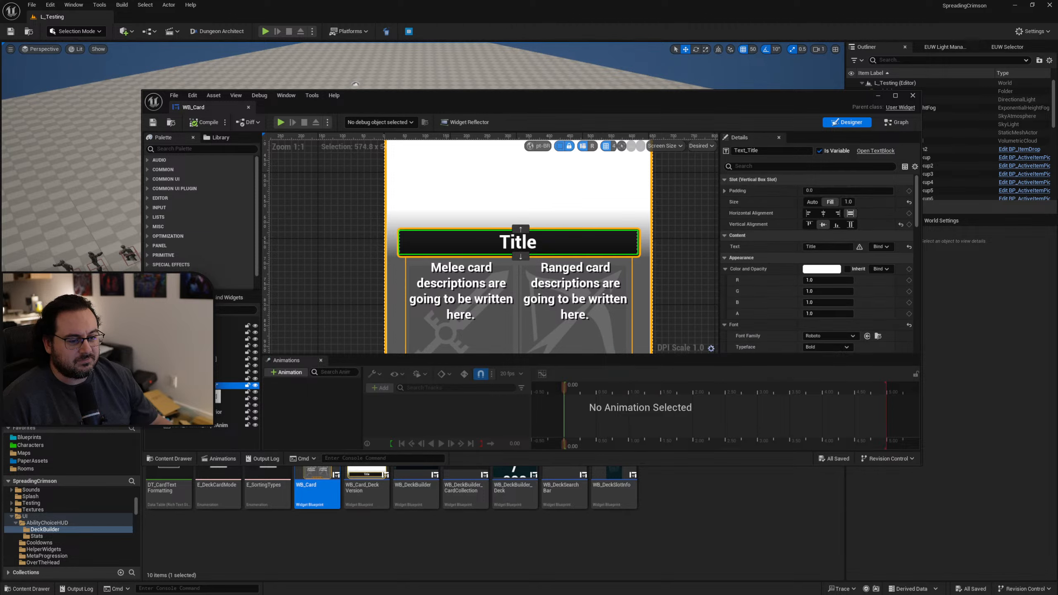
{"action": "right_click", "coordinate": [196, 385]}
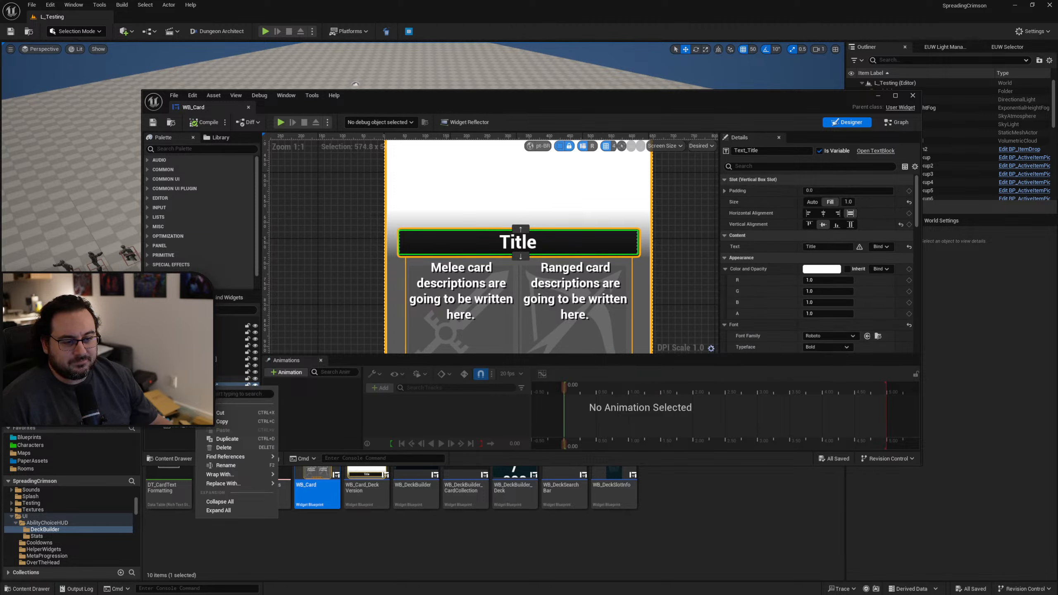
{"action": "left_click", "coordinate": [195, 379]}
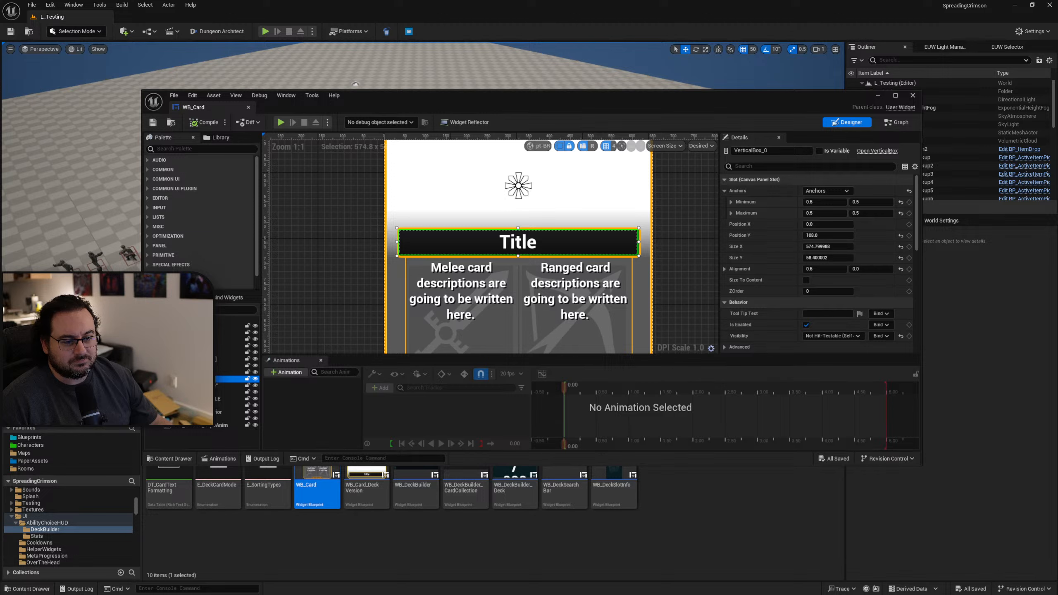
{"action": "left_click", "coordinate": [194, 386]}
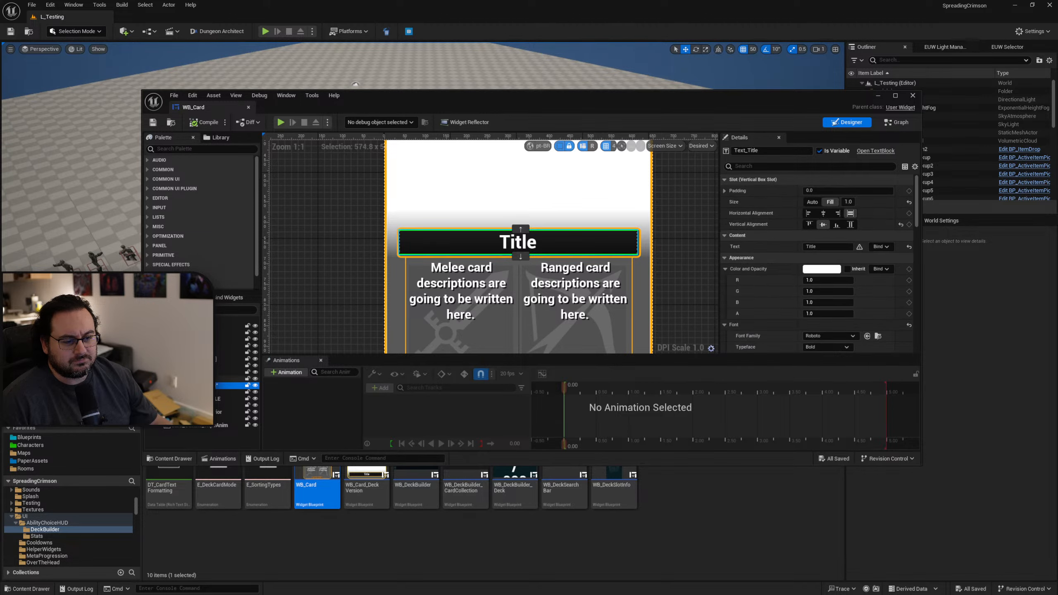
{"action": "right_click", "coordinate": [215, 379]}
{"action": "mouse_move", "coordinate": [242, 477]}
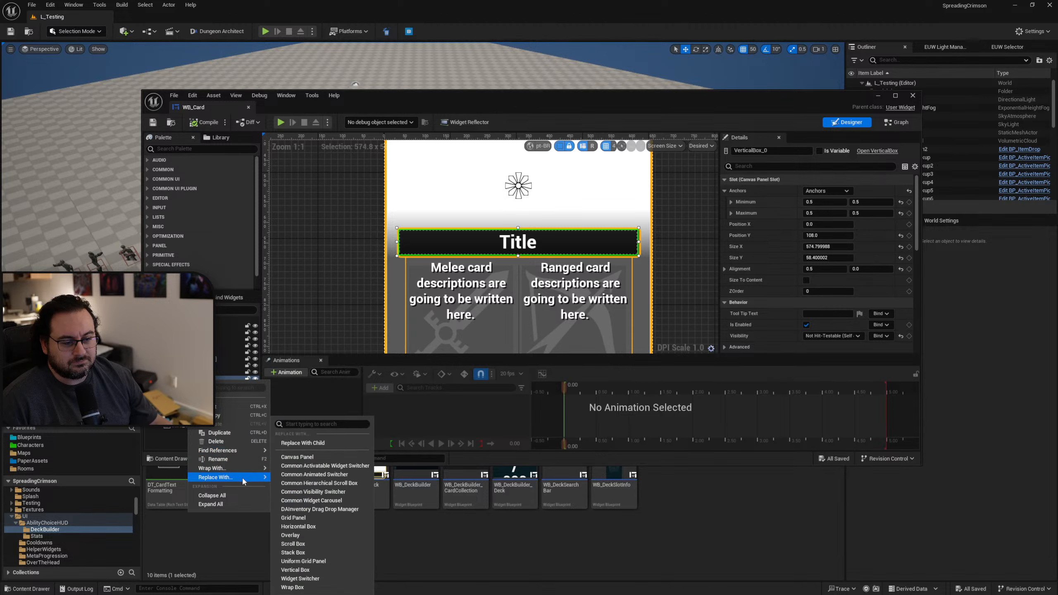
{"action": "left_click", "coordinate": [303, 443]}
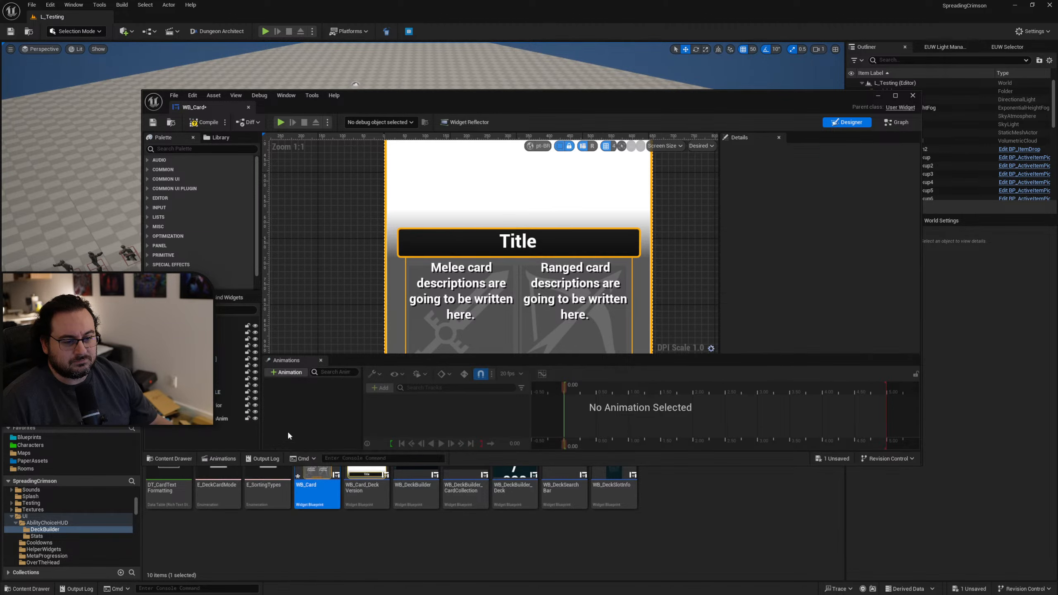
Wrap the card's title text in a Scale Box, then compile and save the WB_Card widget.
{"action": "right_click", "coordinate": [214, 379]}
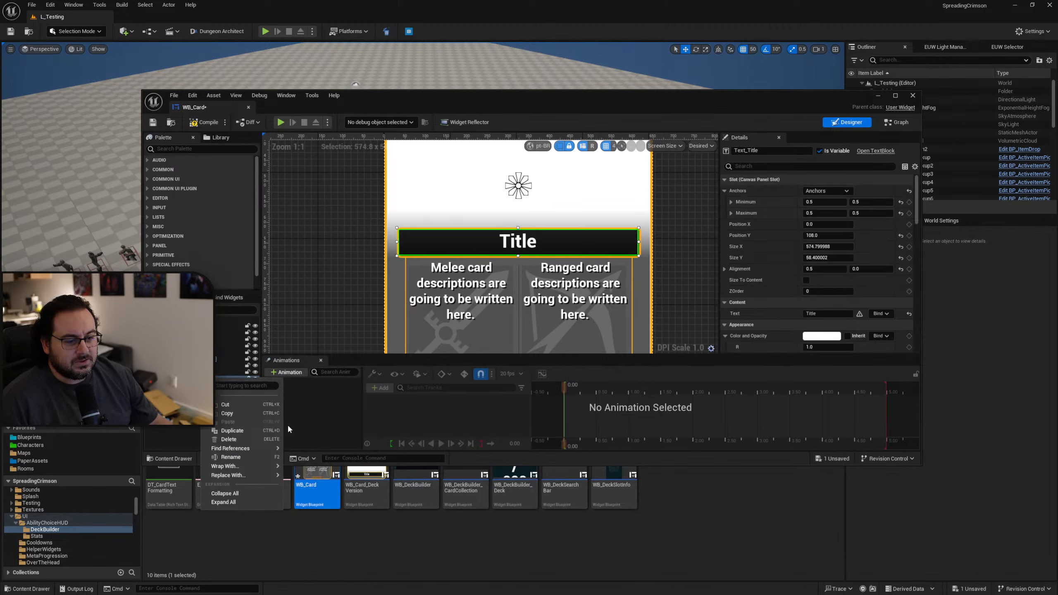
{"action": "mouse_move", "coordinate": [255, 465]}
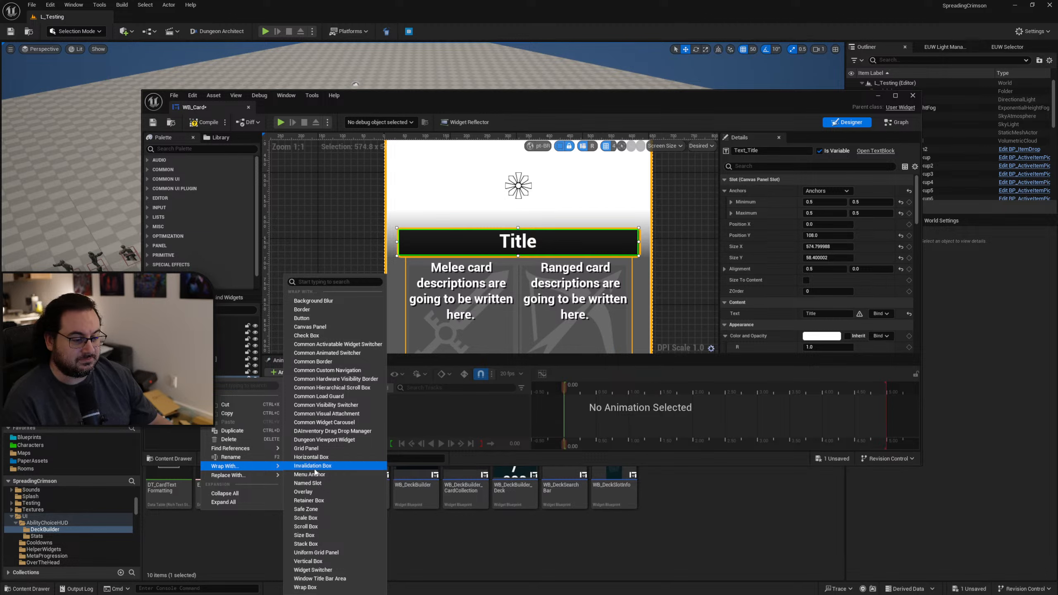
{"action": "left_click", "coordinate": [307, 517]}
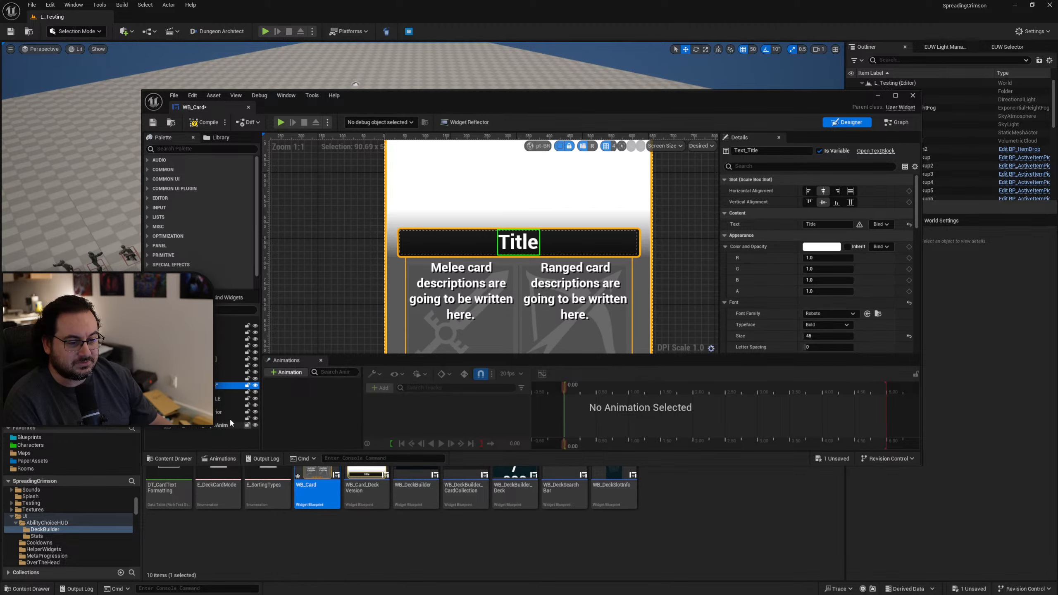
{"action": "left_click", "coordinate": [208, 379]}
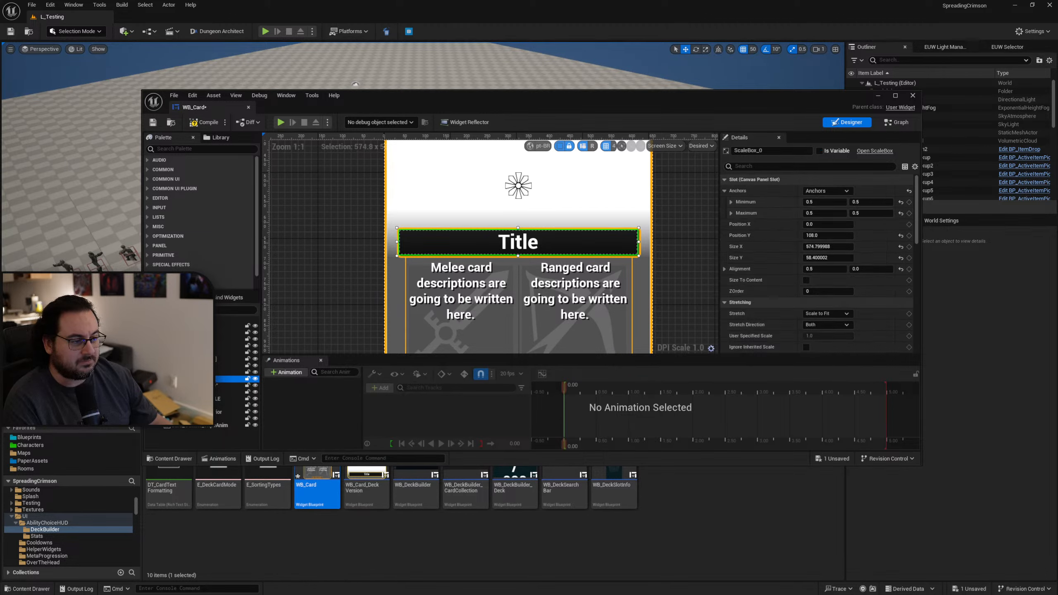
{"action": "left_click", "coordinate": [221, 385]}
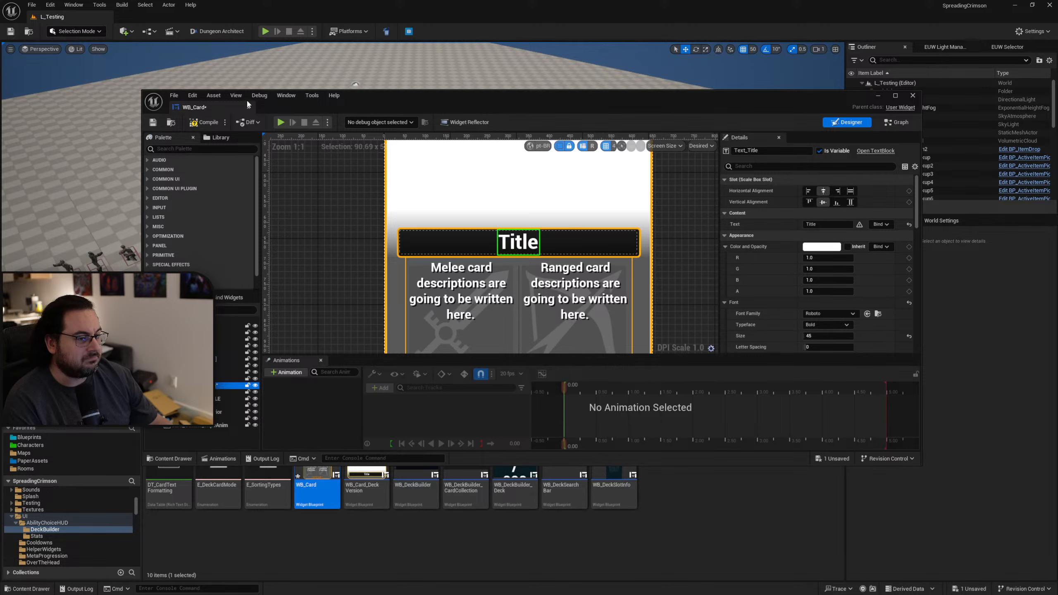
{"action": "left_click", "coordinate": [201, 125]}
{"action": "left_click", "coordinate": [153, 123]}
Clear the widget editor from the level viewport, play the level full-screen and examine how the titles fit on the ability cards.
{"action": "left_click_drag", "start_coordinate": [421, 93], "coordinate": [529, 127]}
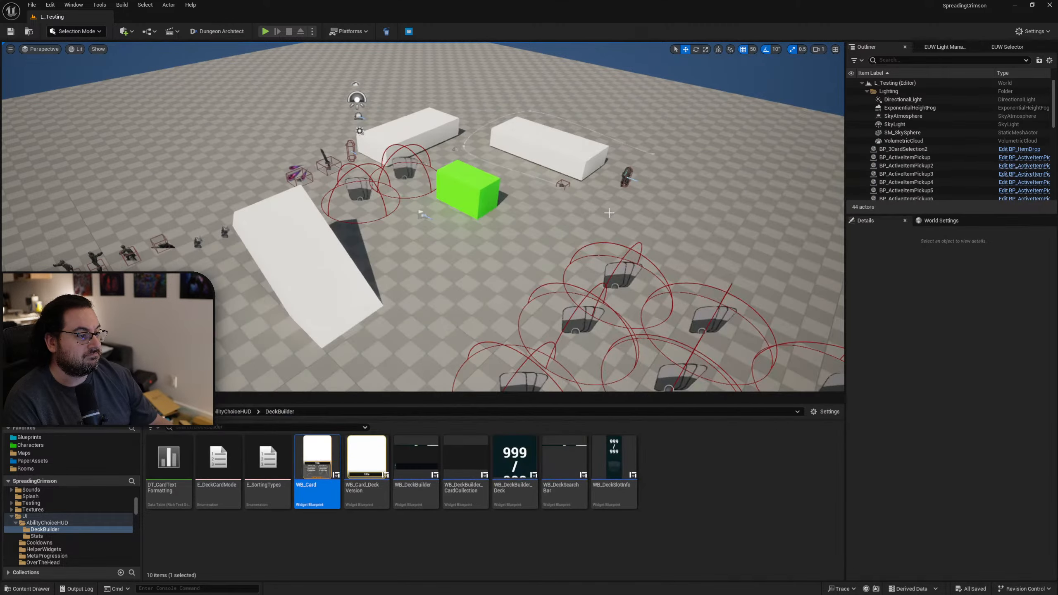
{"action": "key", "text": "F11"}
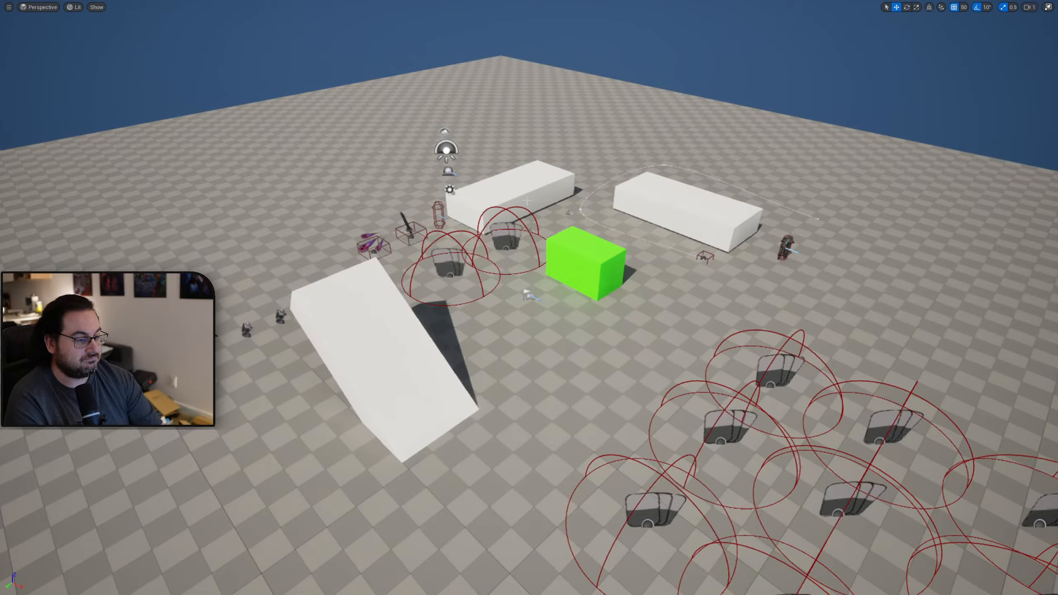
{"action": "key", "text": "alt+p"}
{"action": "key", "text": "Tab"}
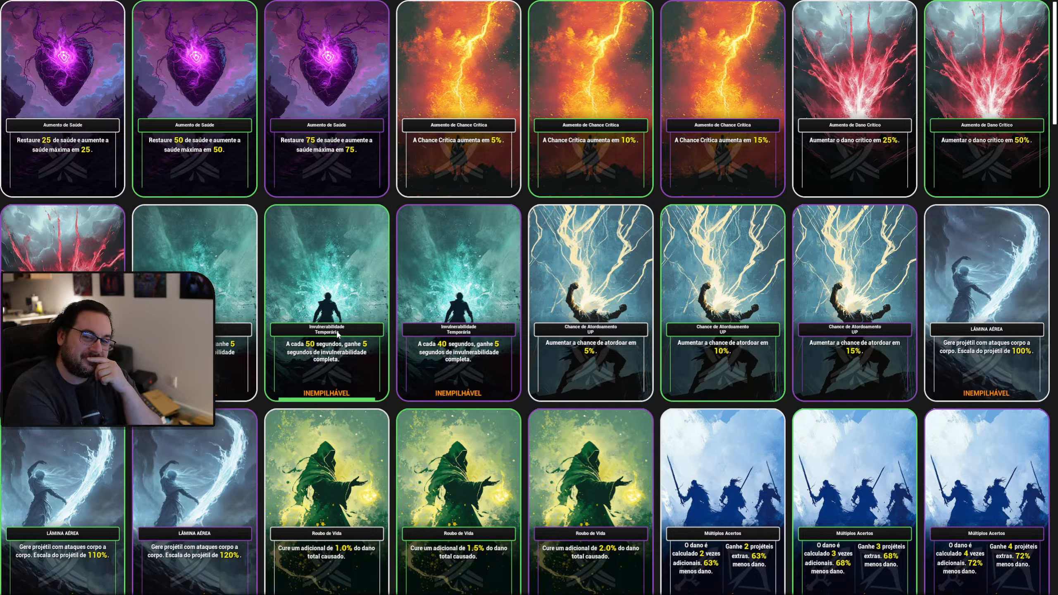
{"action": "scroll", "coordinate": [416, 354], "scroll_direction": "down", "scroll_amount": 8}
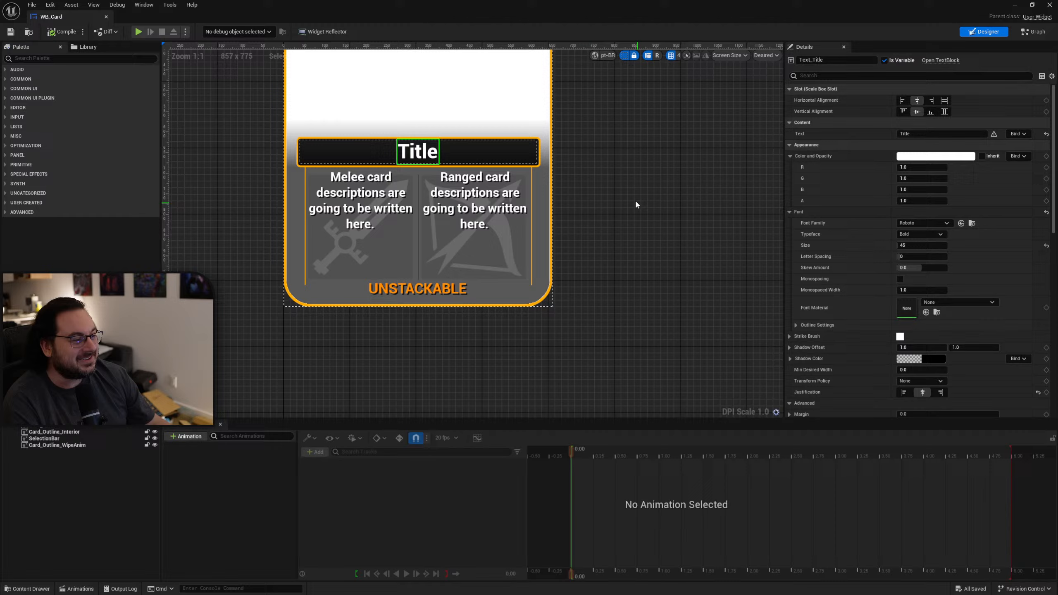
Select the scale box around the title in WB_Card and set its Stretch to Fill.
{"action": "right_click_drag", "start_coordinate": [636, 205], "coordinate": [666, 264]}
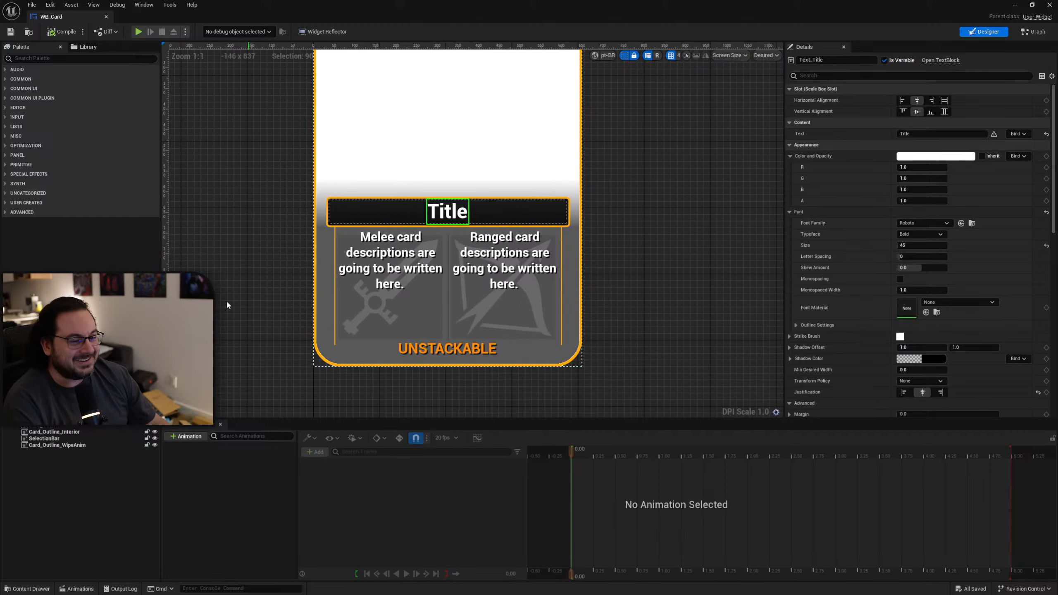
{"action": "left_click", "coordinate": [55, 354]}
{"action": "right_click_drag", "start_coordinate": [502, 299], "coordinate": [533, 322]}
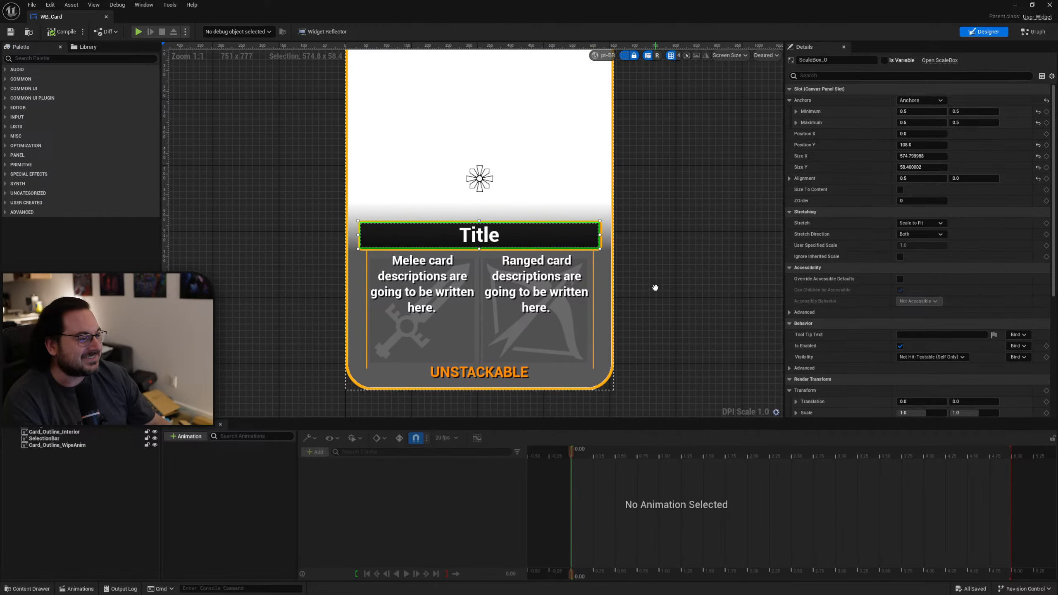
{"action": "left_click", "coordinate": [901, 190]}
{"action": "left_click", "coordinate": [902, 190]}
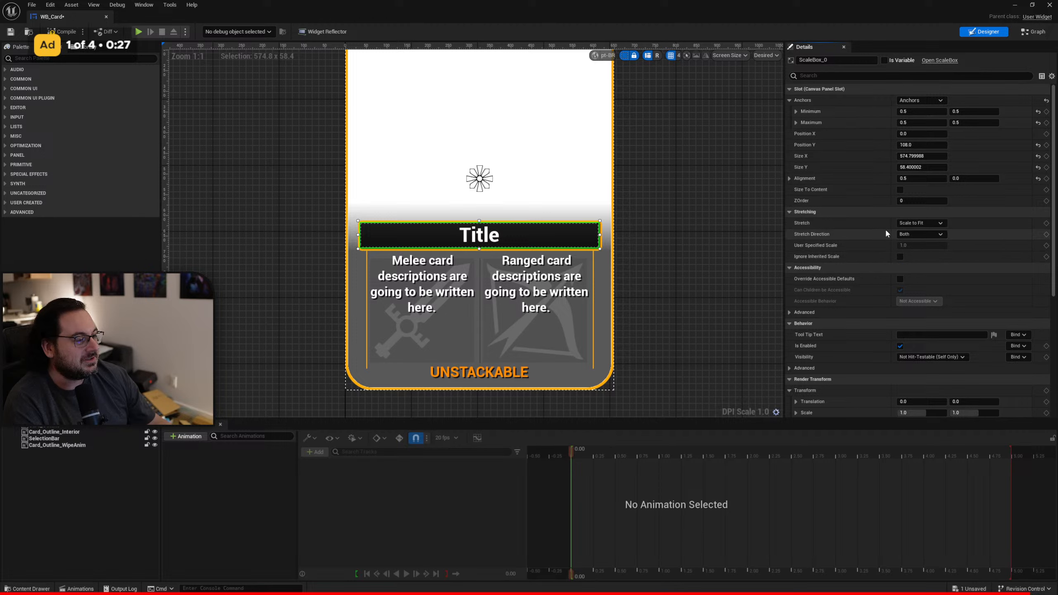
{"action": "left_click", "coordinate": [919, 222]}
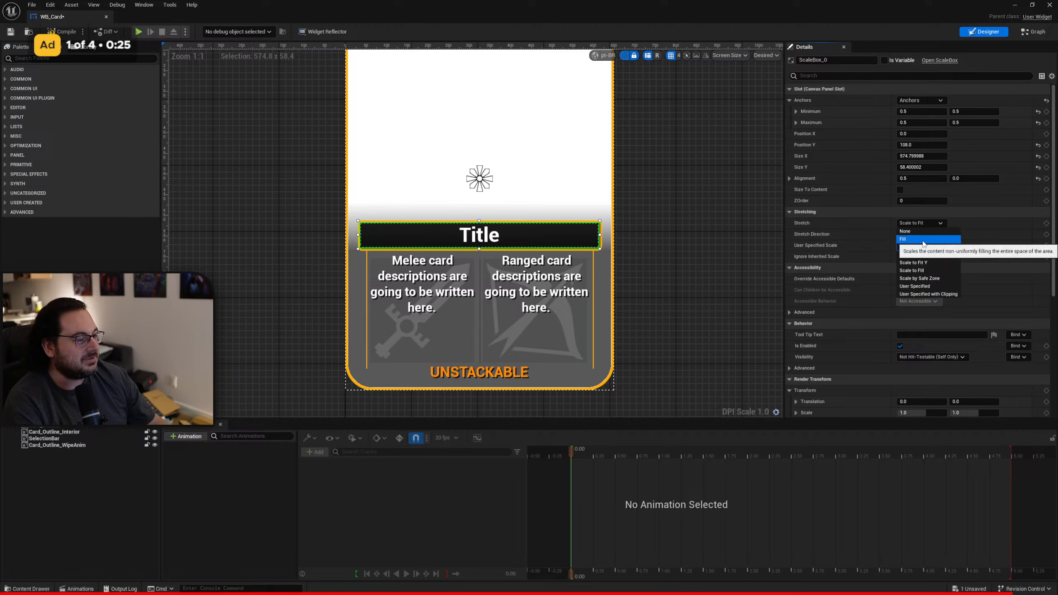
{"action": "left_click", "coordinate": [922, 241]}
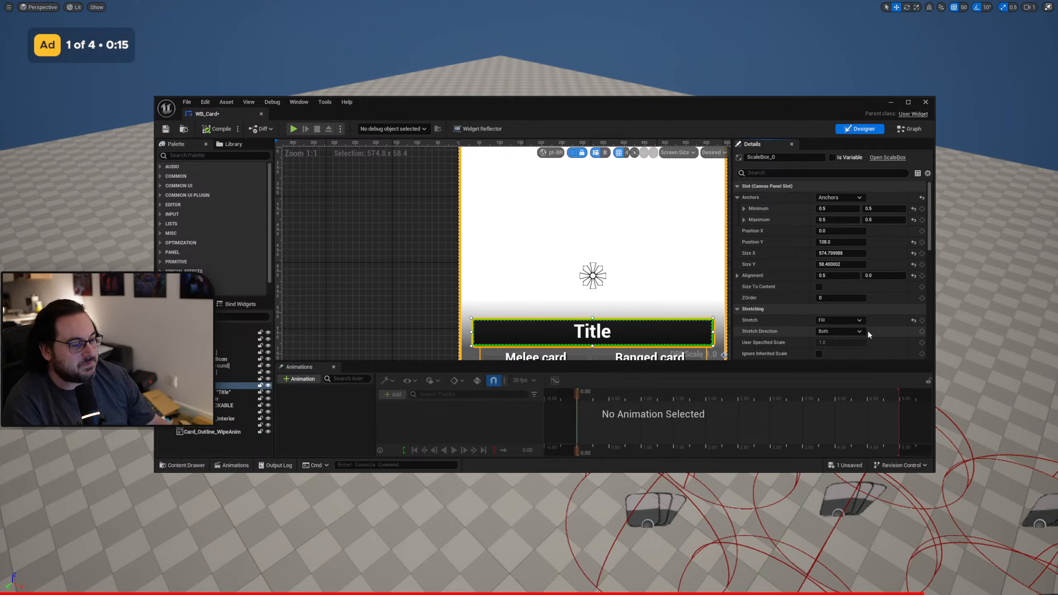
Set the title scale box's Stretch to Scale to Fit Y and compile the widget.
{"action": "left_click", "coordinate": [864, 333]}
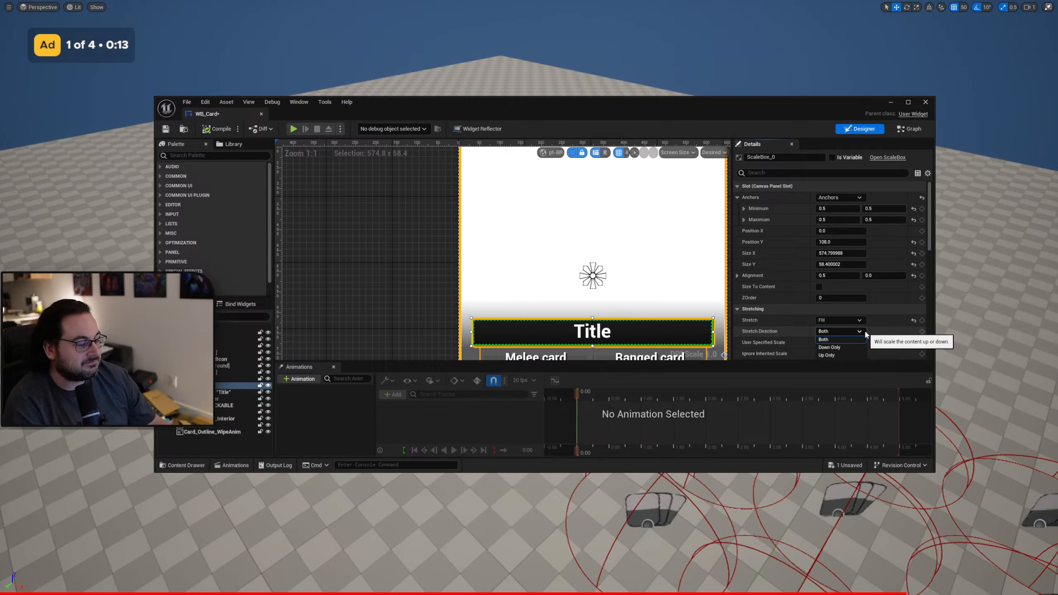
{"action": "left_click", "coordinate": [859, 320]}
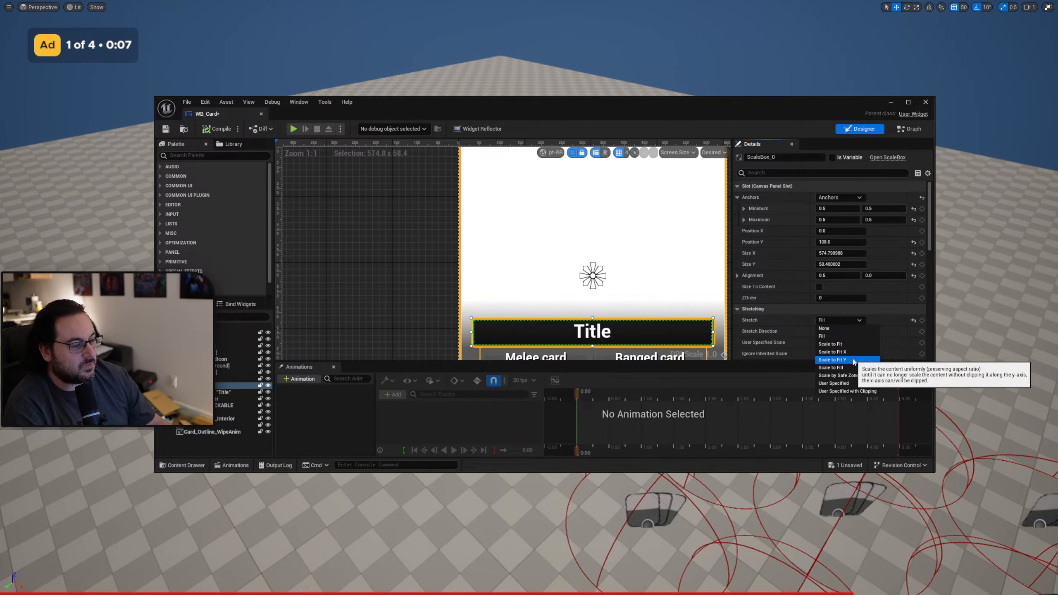
{"action": "left_click", "coordinate": [853, 360]}
{"action": "left_click", "coordinate": [209, 130]}
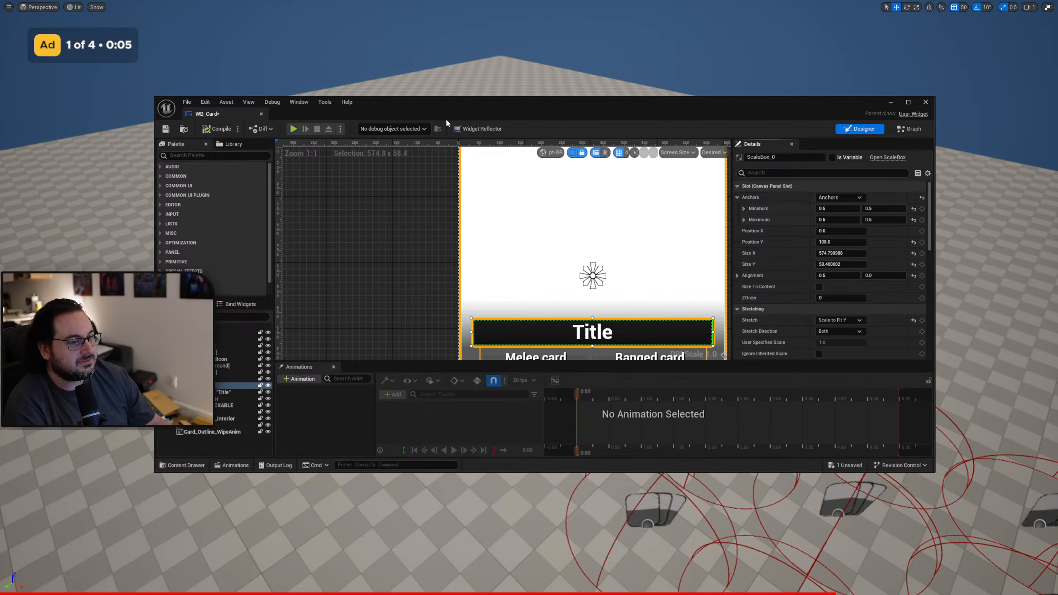
Clear the widget editor from the viewport, play the level to examine the card titles, and end the play session.
{"action": "left_click_drag", "start_coordinate": [447, 116], "coordinate": [1057, 171]}
{"action": "key", "text": "alt+p"}
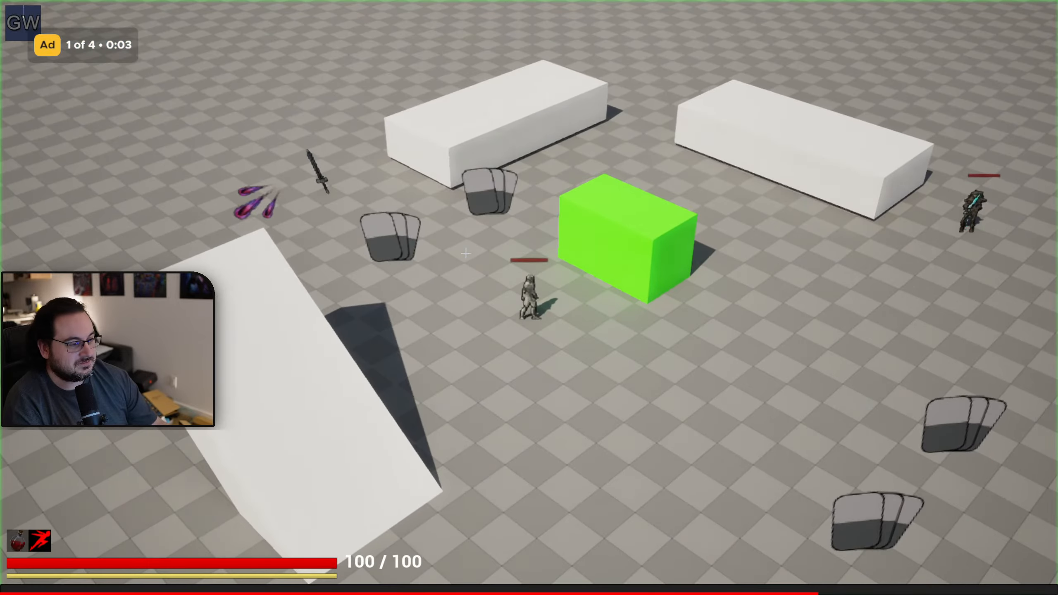
{"action": "key", "text": "Tab"}
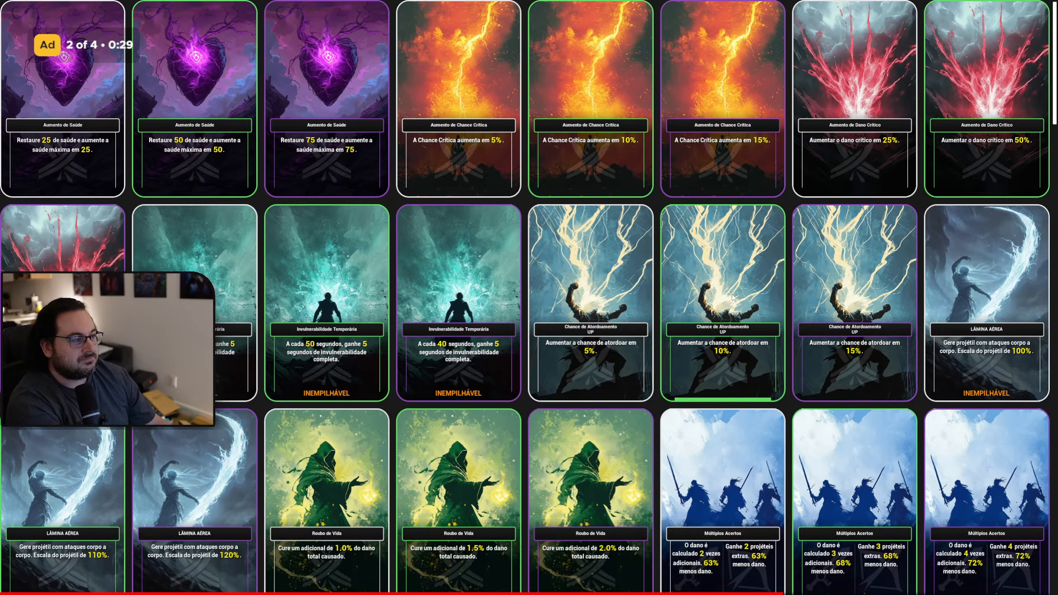
{"action": "key", "text": "Tab"}
{"action": "key", "text": "Escape"}
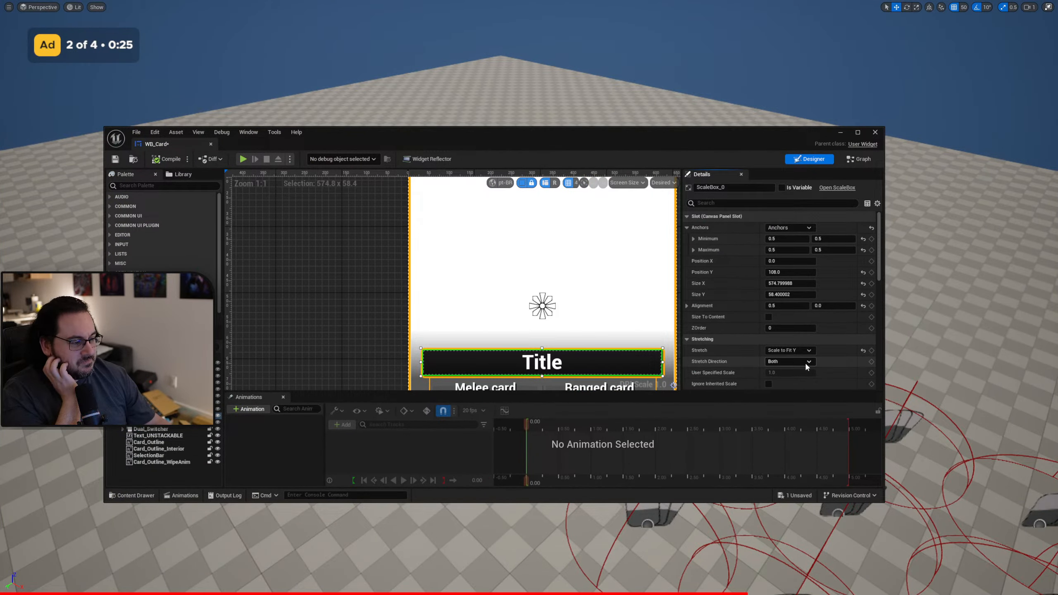
Set the title scale box's Stretch to Scale to Fill and play the level to check the ability card titles.
{"action": "left_click", "coordinate": [803, 352]}
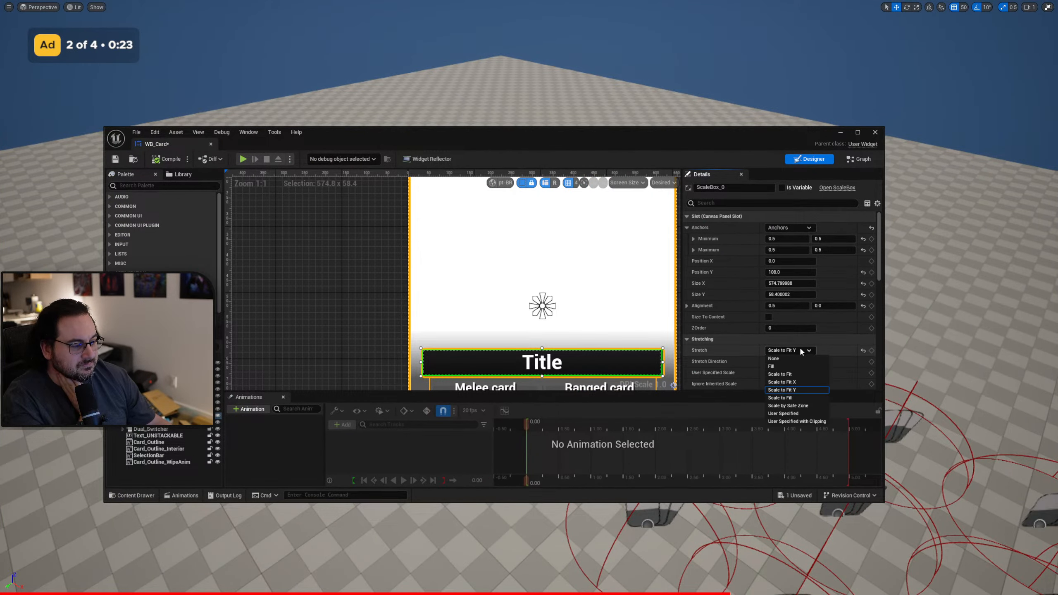
{"action": "left_click", "coordinate": [805, 398]}
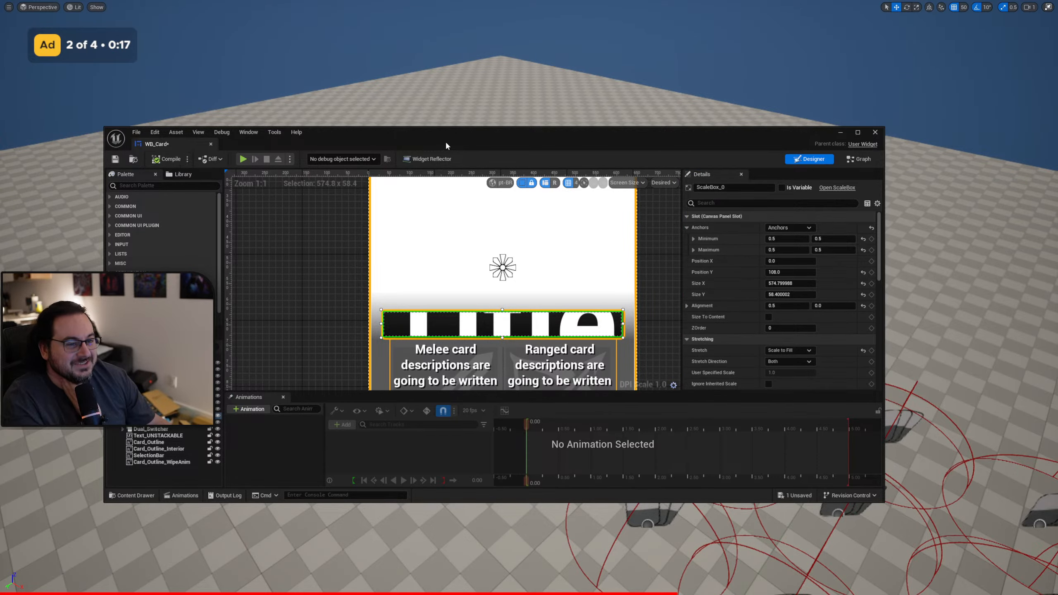
{"action": "left_click_drag", "start_coordinate": [445, 141], "coordinate": [1057, 204]}
{"action": "key", "text": "alt+p"}
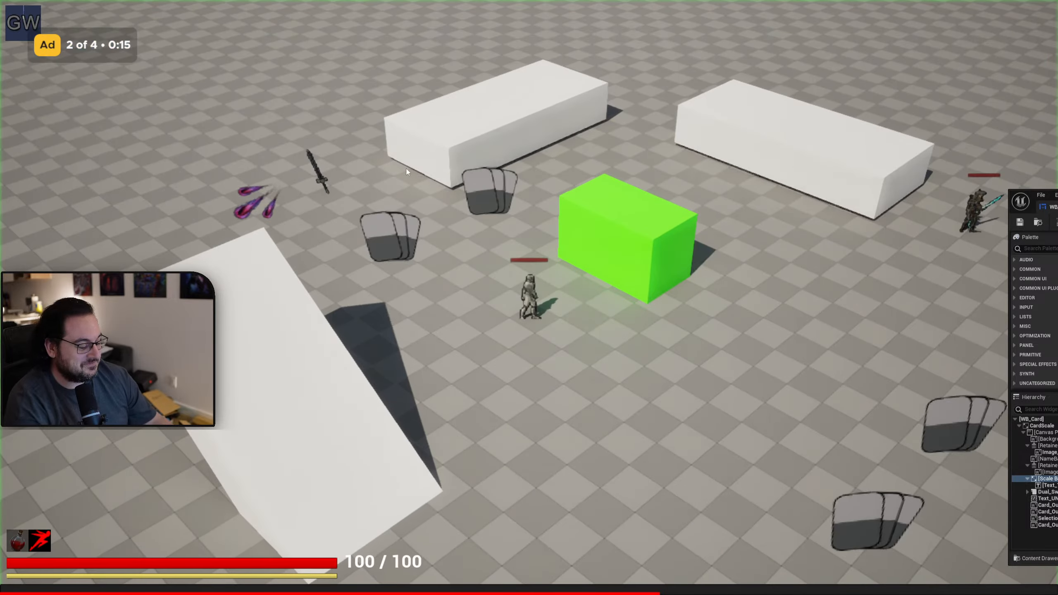
{"action": "key", "text": "Tab"}
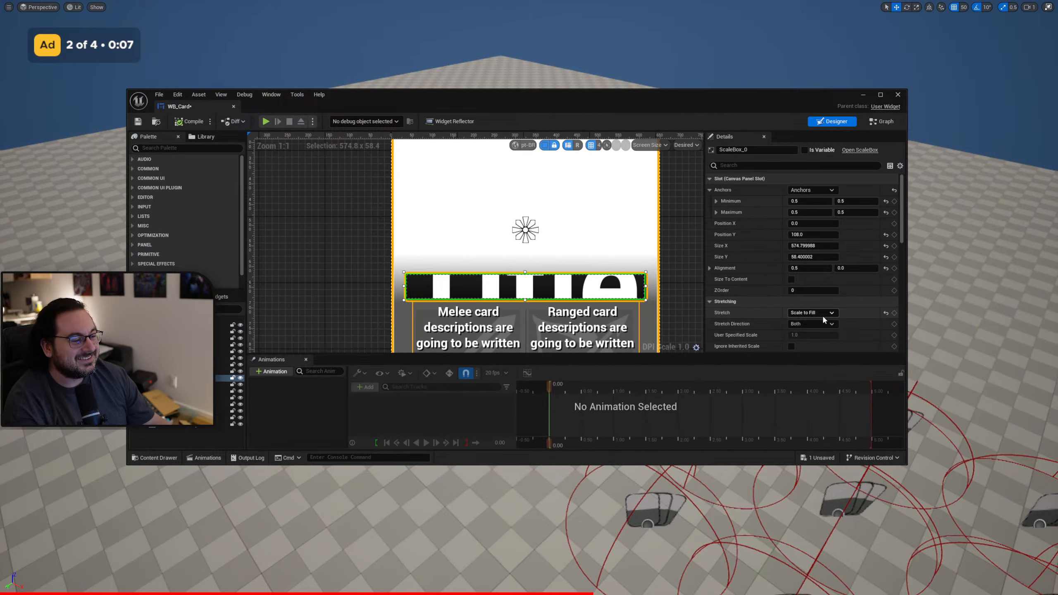
Set the title scale box's Stretch to Scale by Safe Zone and play the level to check the ability card titles.
{"action": "left_click", "coordinate": [822, 314]}
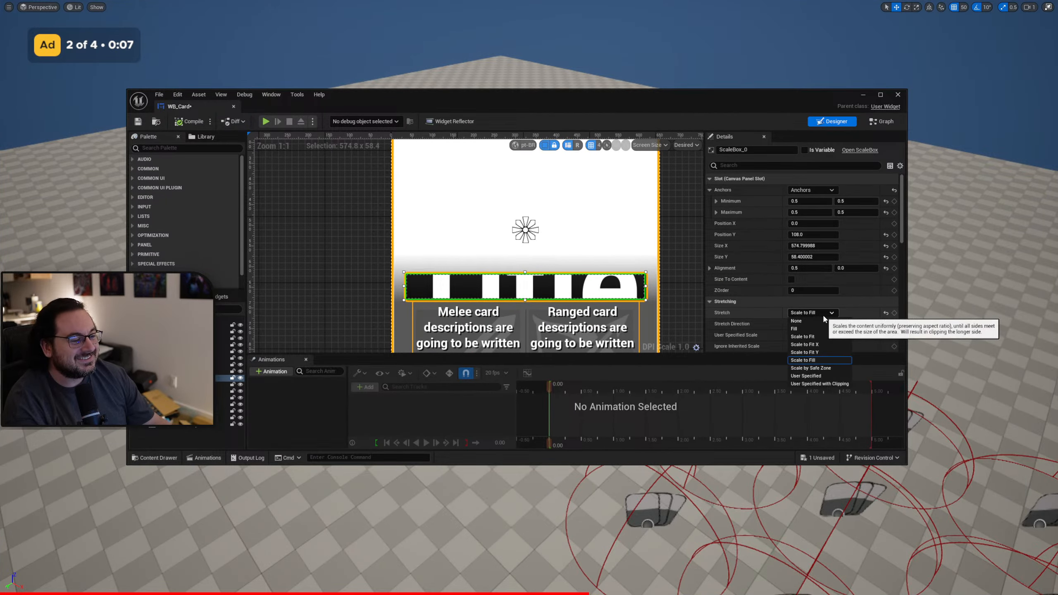
{"action": "left_click", "coordinate": [824, 315]}
{"action": "left_click", "coordinate": [825, 314]}
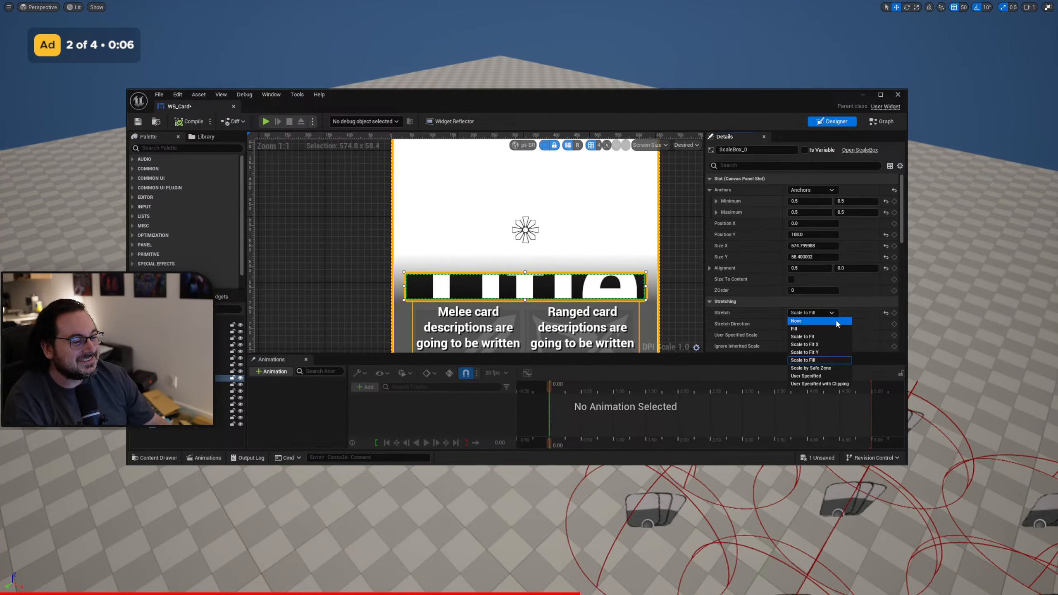
{"action": "left_click", "coordinate": [839, 369]}
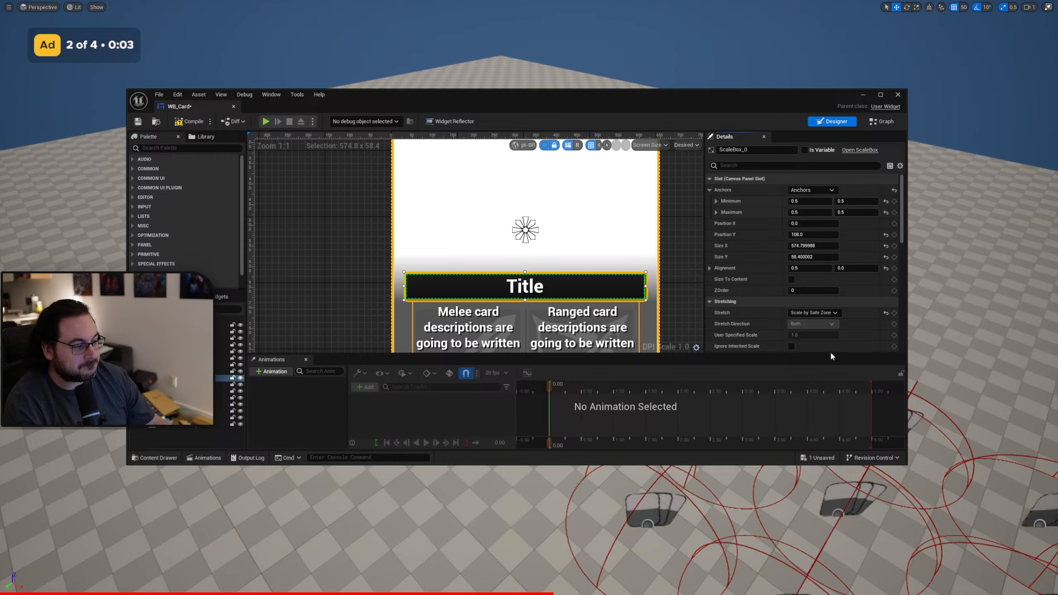
{"action": "left_click", "coordinate": [192, 125]}
{"action": "left_click", "coordinate": [410, 75]}
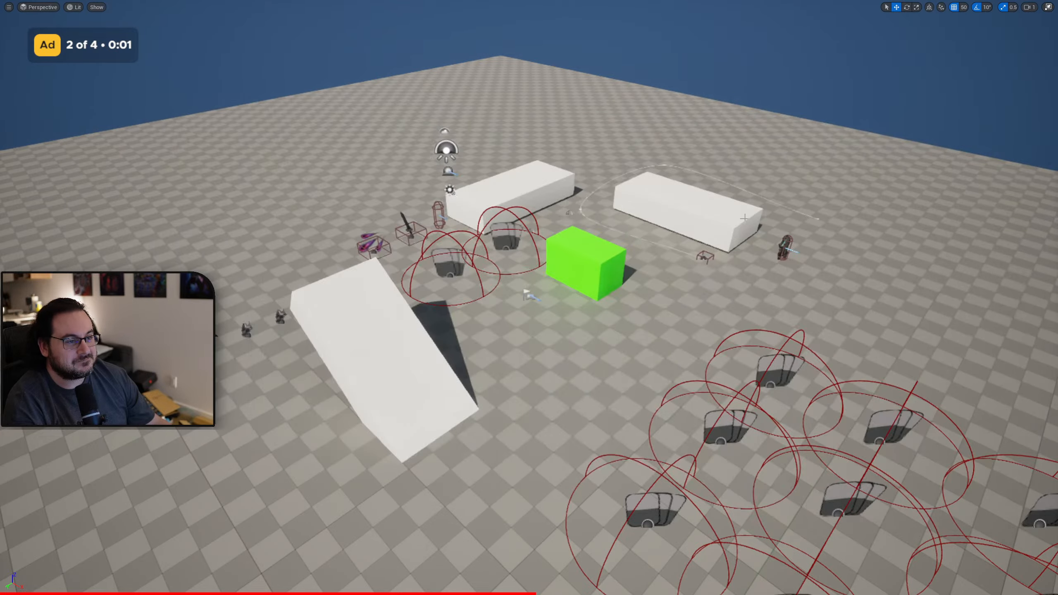
{"action": "key", "text": "alt+p"}
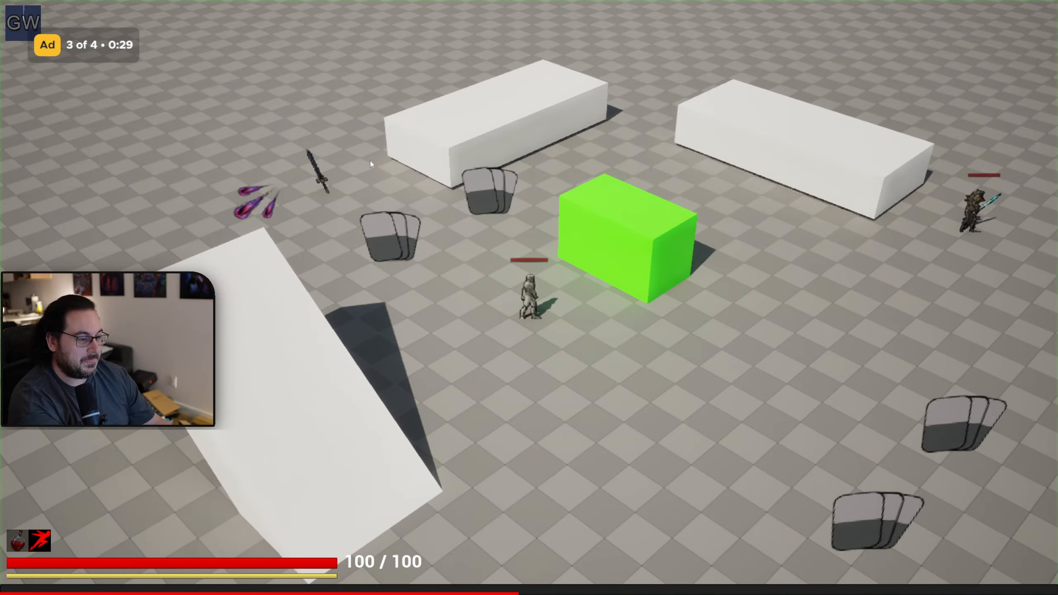
{"action": "key", "text": "Tab"}
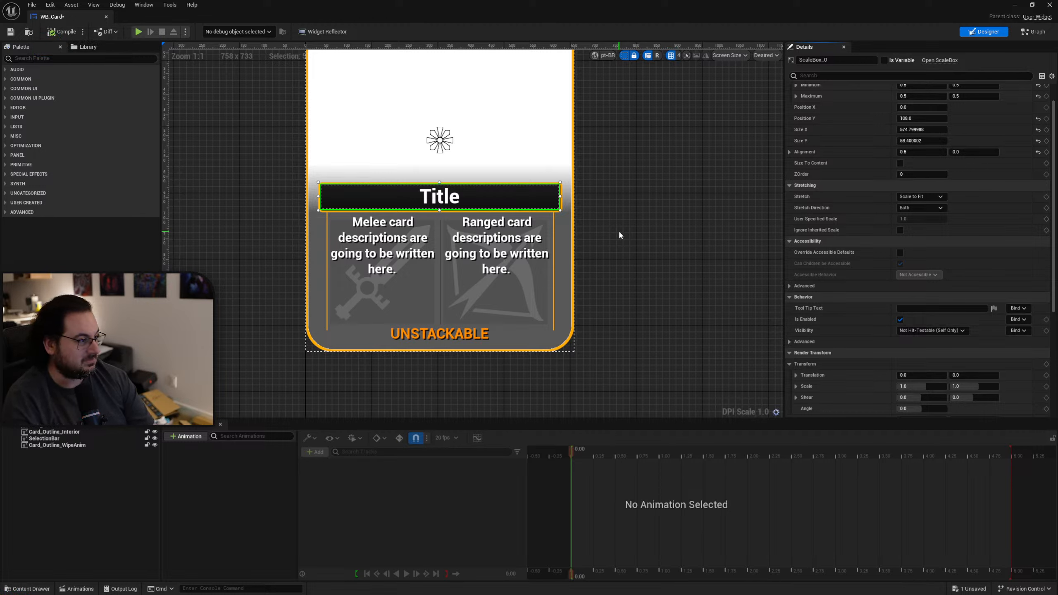
Select the Title text block in WB_Card and toggle its Auto Wrap Text option.
{"action": "scroll", "coordinate": [857, 197], "scroll_direction": "up", "scroll_amount": 1}
{"action": "scroll", "coordinate": [857, 197], "scroll_direction": "up", "scroll_amount": 1}
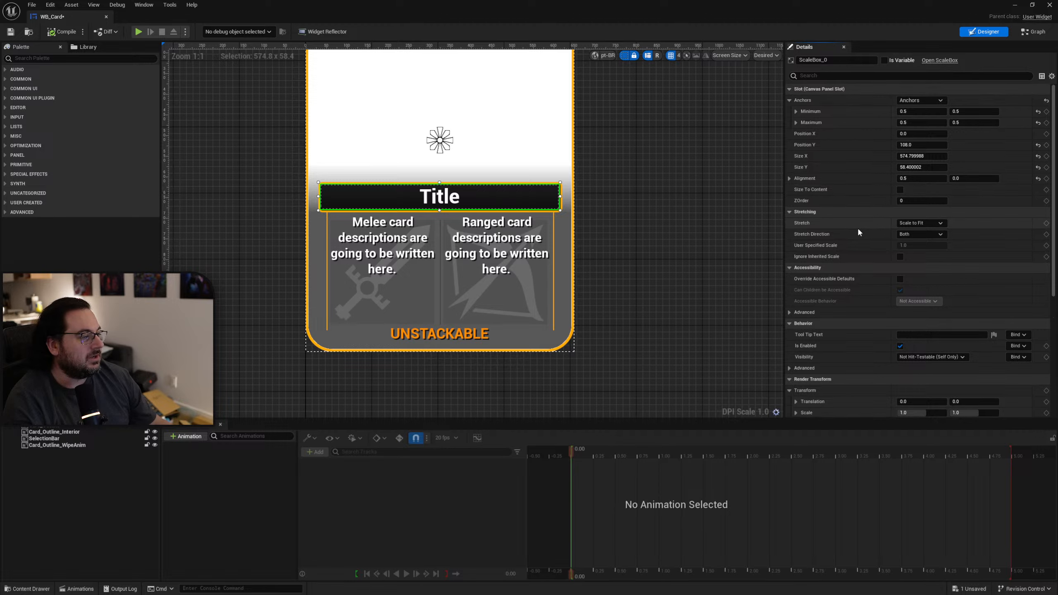
{"action": "scroll", "coordinate": [858, 244], "scroll_direction": "down", "scroll_amount": 3}
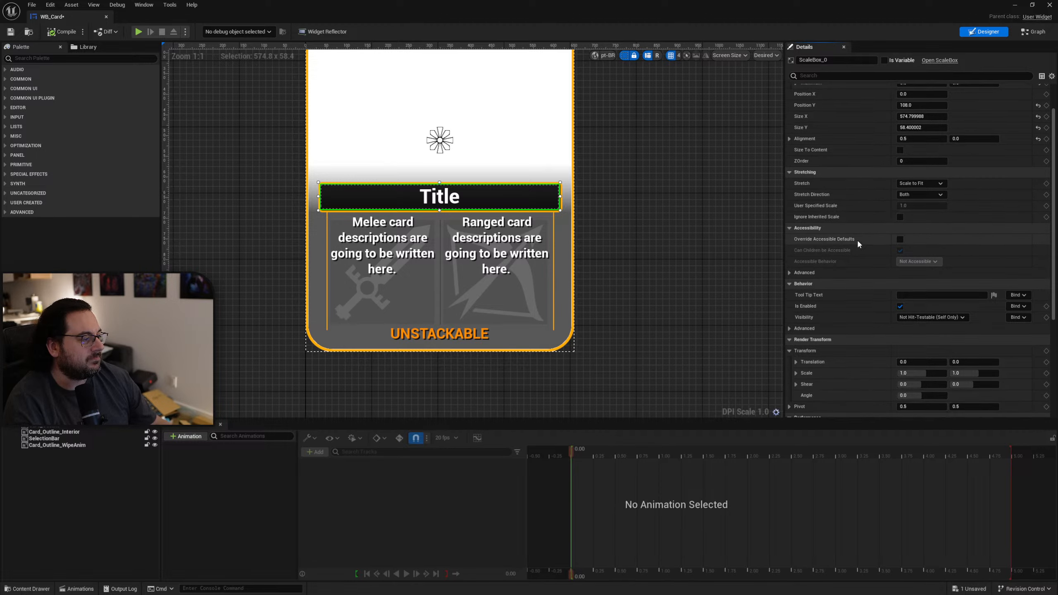
{"action": "left_click", "coordinate": [440, 197]}
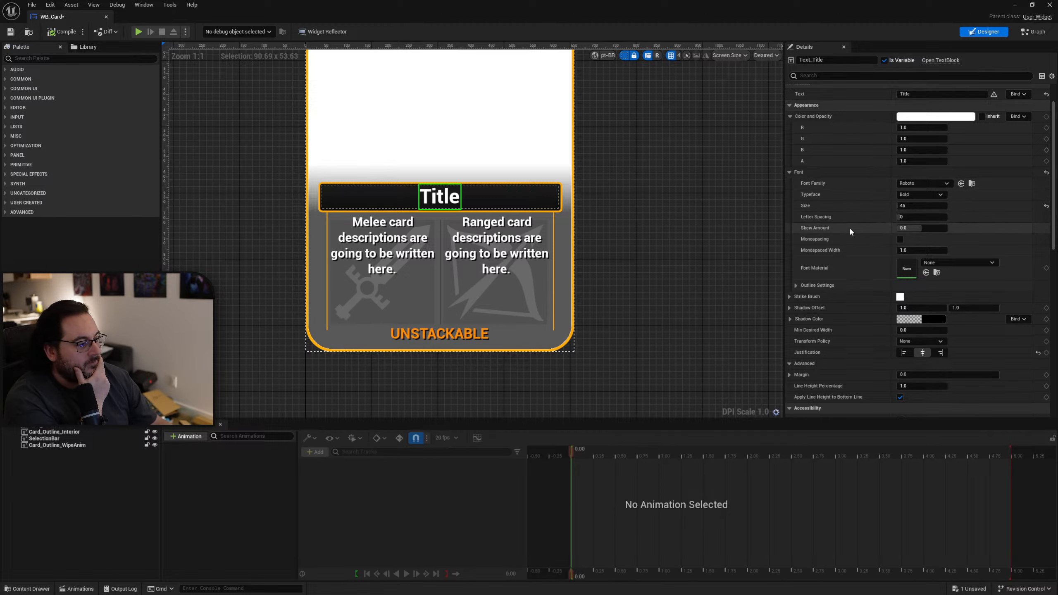
{"action": "scroll", "coordinate": [843, 148], "scroll_direction": "up", "scroll_amount": 1}
{"action": "scroll", "coordinate": [842, 152], "scroll_direction": "up", "scroll_amount": 1}
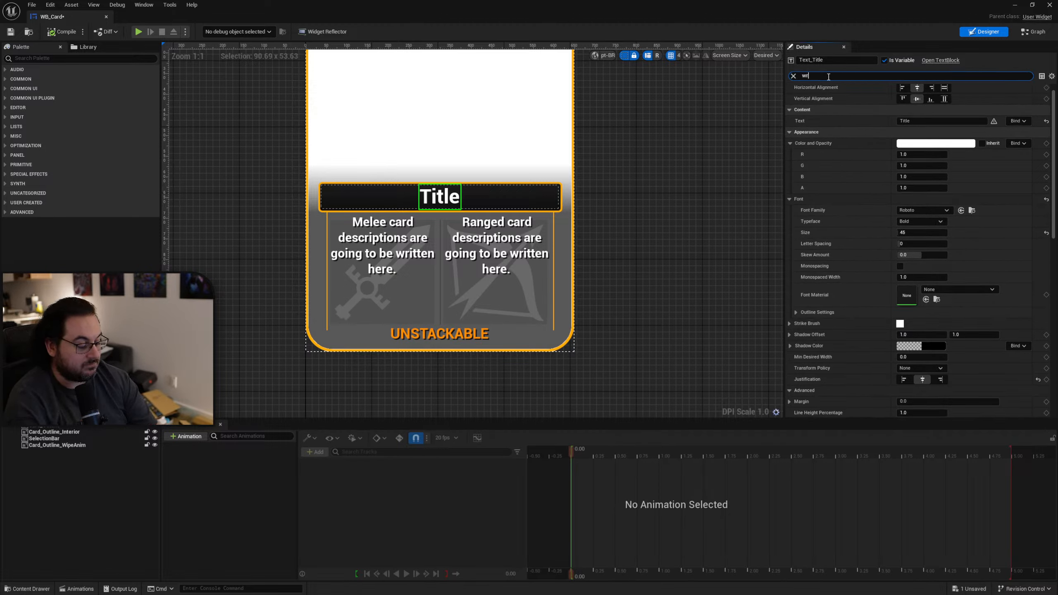
{"action": "left_click", "coordinate": [829, 76]}
{"action": "type", "text": "wrap"}
{"action": "left_click", "coordinate": [903, 134]}
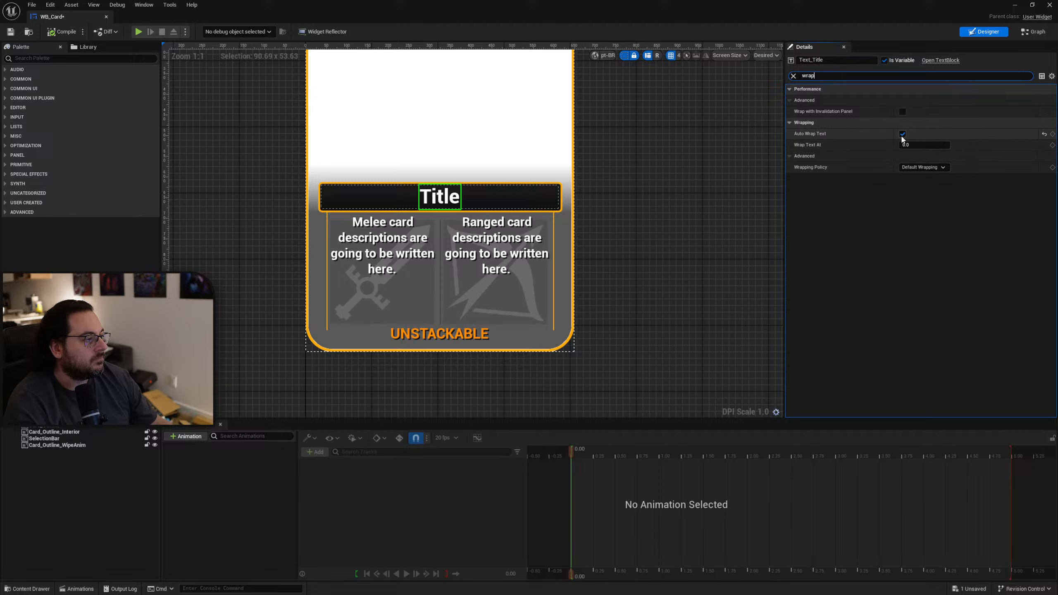
{"action": "left_click", "coordinate": [793, 77]}
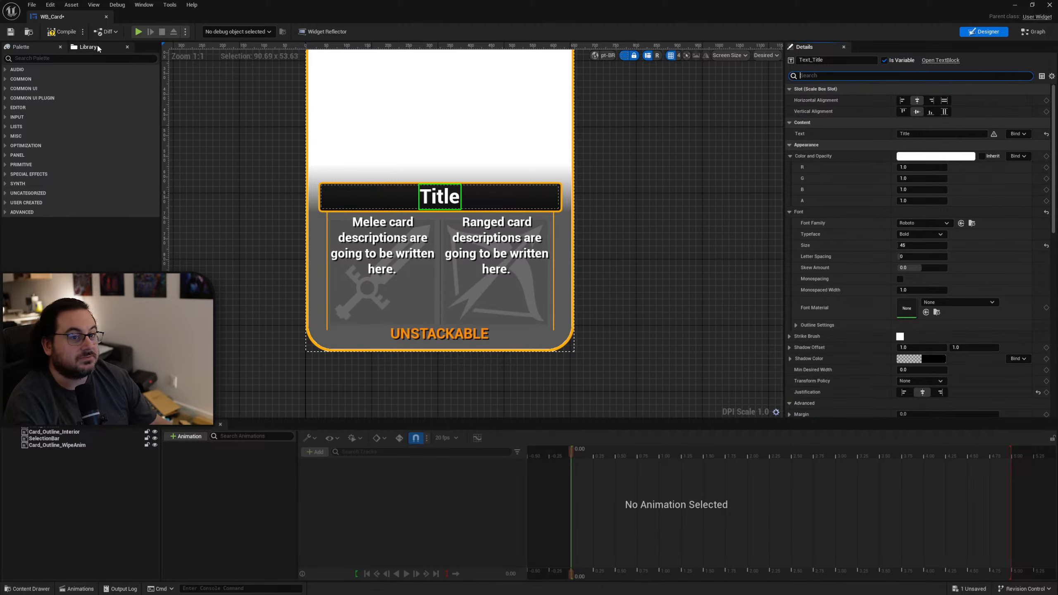
Clear the widget editor from the viewport, play the level to examine the full list of ability cards, and end the session.
{"action": "left_click_drag", "start_coordinate": [417, 3], "coordinate": [1057, 200]}
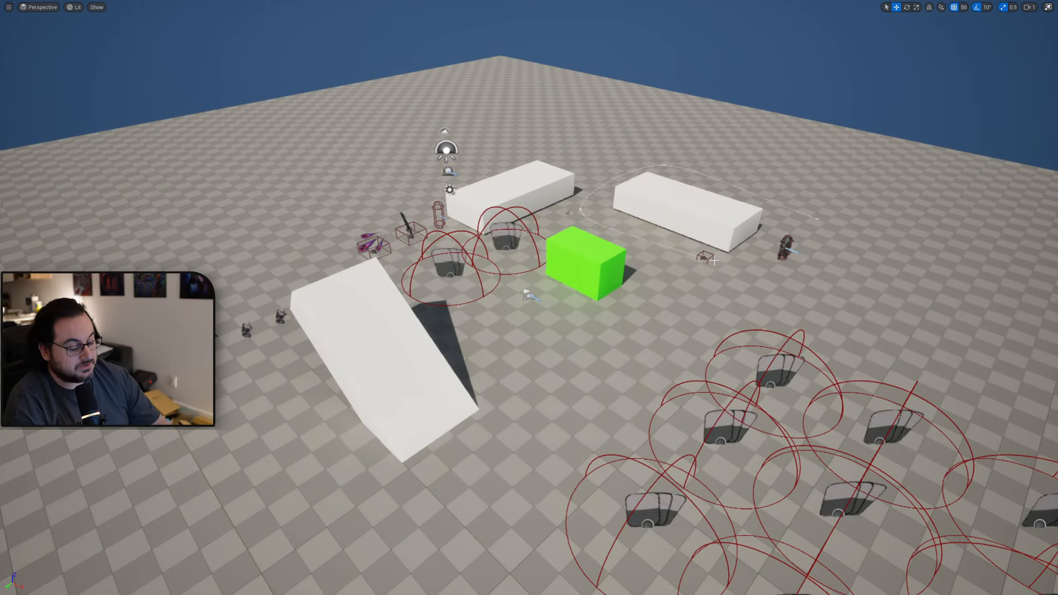
{"action": "key", "text": "alt+p"}
{"action": "key", "text": "Tab"}
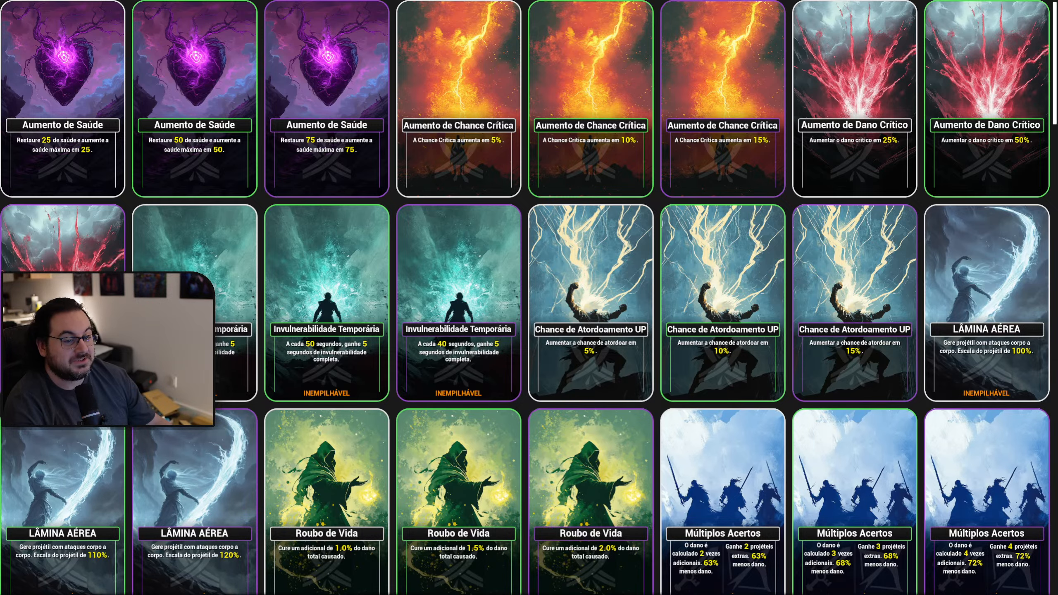
{"action": "scroll", "coordinate": [417, 413], "scroll_direction": "down", "scroll_amount": 5}
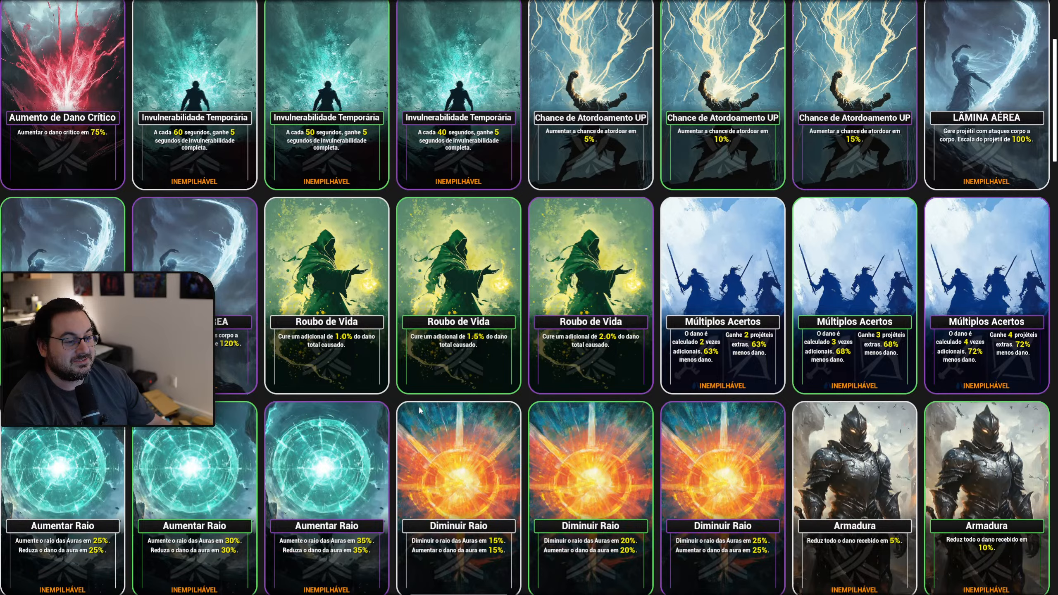
{"action": "scroll", "coordinate": [466, 395], "scroll_direction": "down", "scroll_amount": 2}
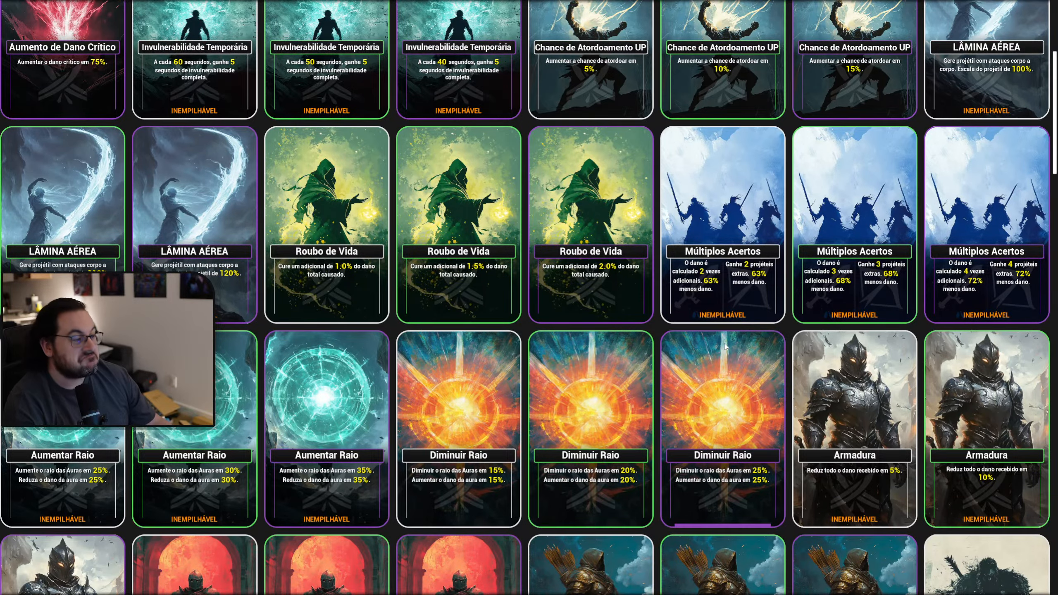
{"action": "scroll", "coordinate": [739, 344], "scroll_direction": "up", "scroll_amount": 7}
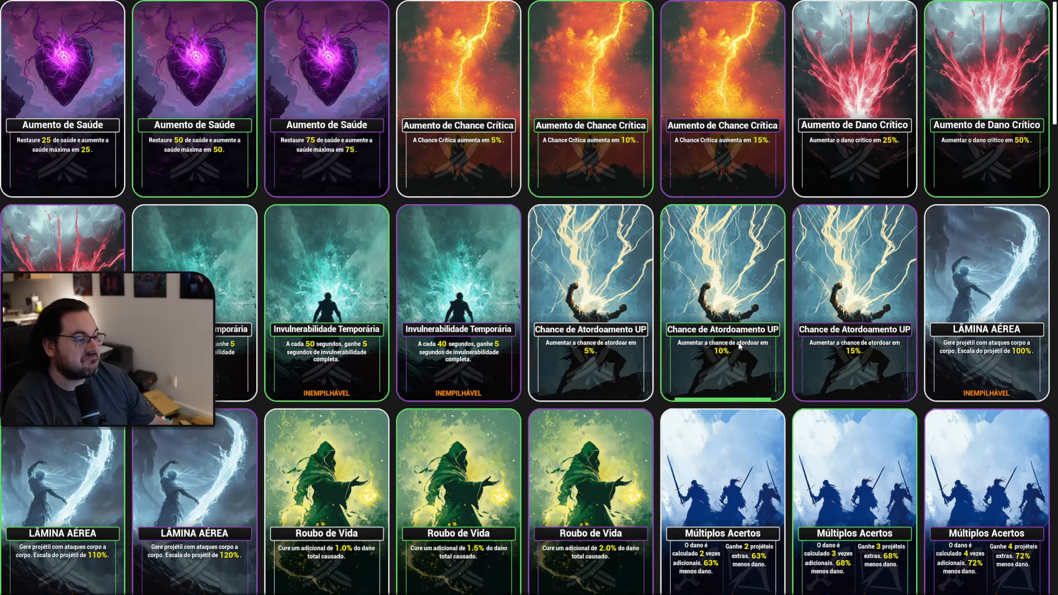
{"action": "key", "text": "Escape"}
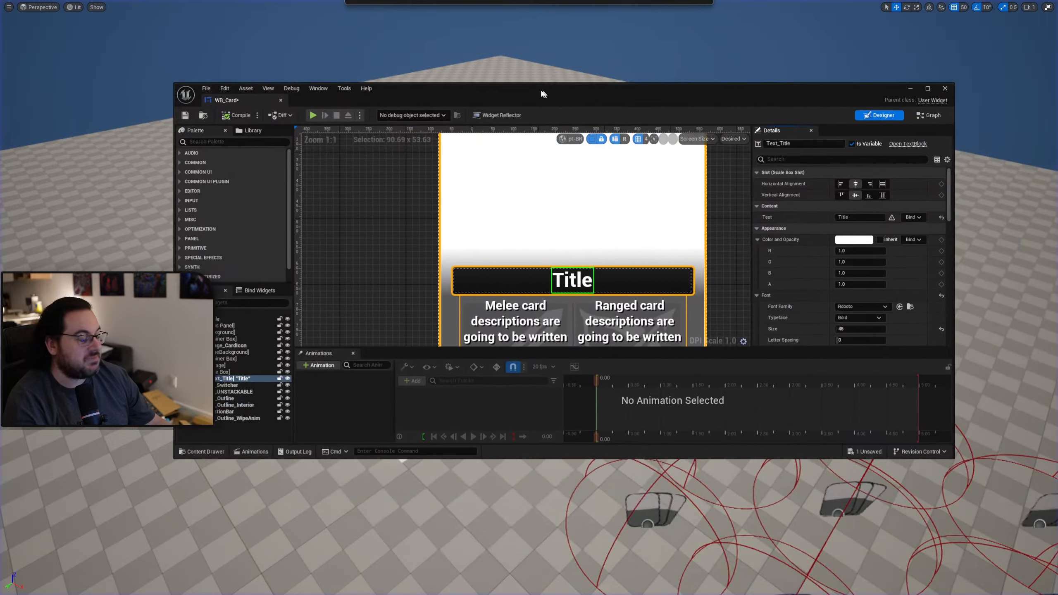
Select the scale box around the title and set its Size X to 560 and Size Y to 55.
{"action": "left_click", "coordinate": [196, 367]}
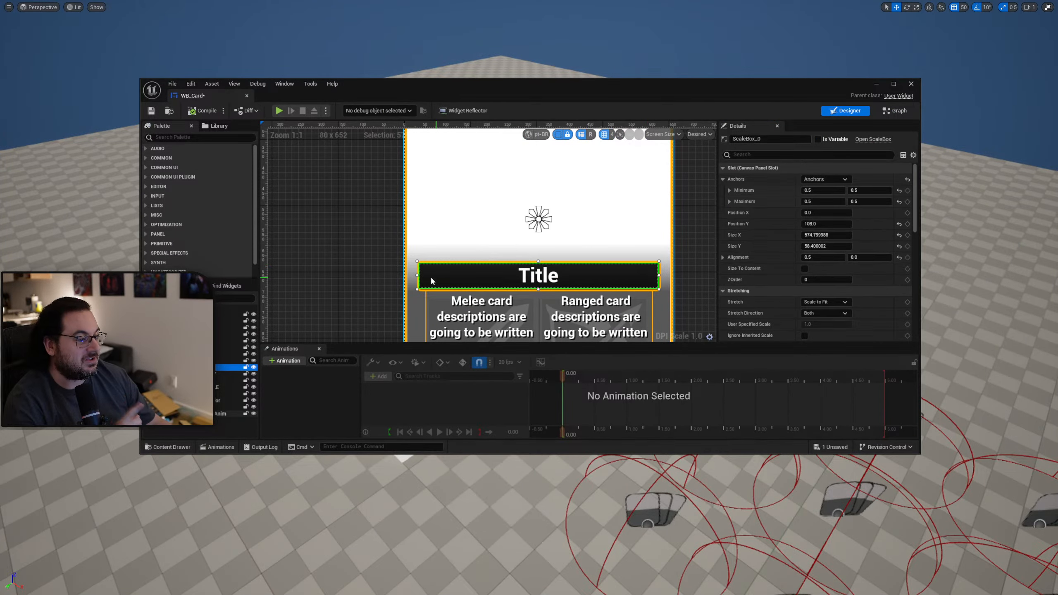
{"action": "left_click", "coordinate": [826, 235]}
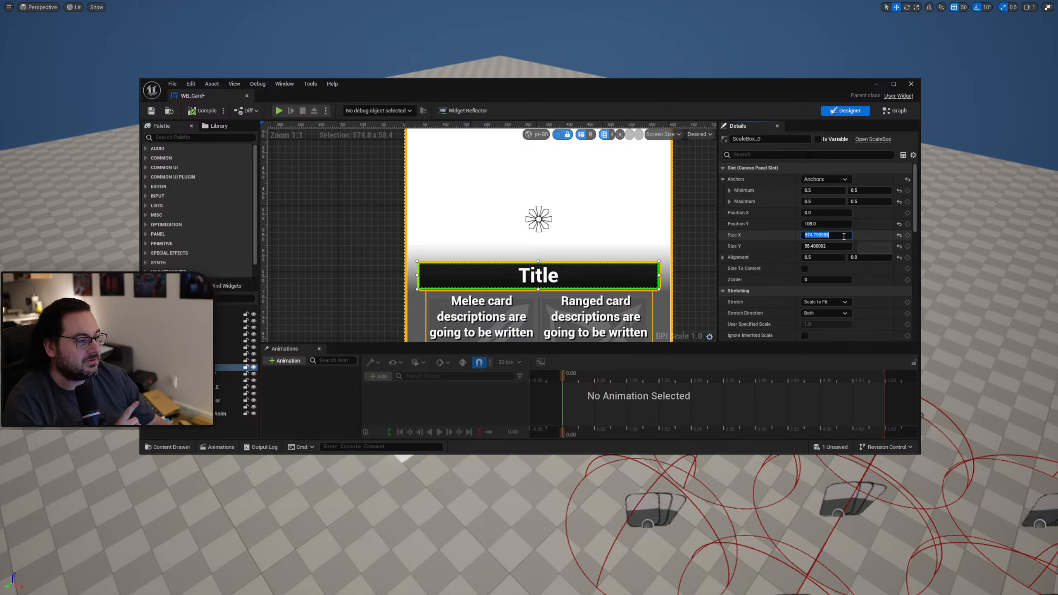
{"action": "type", "text": "550"}
{"action": "key", "text": "Return"}
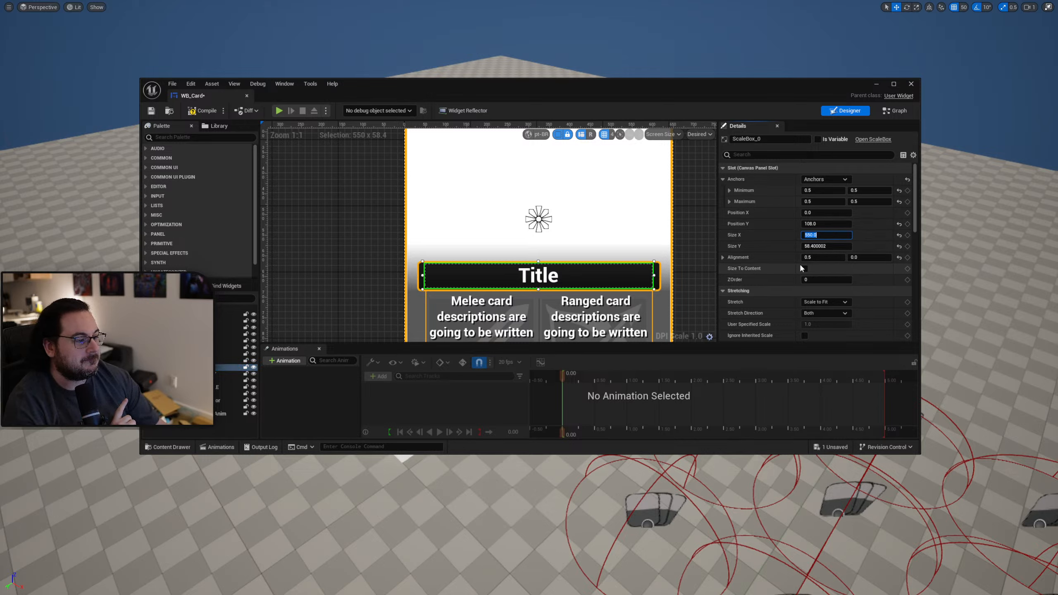
{"action": "type", "text": "560"}
{"action": "key", "text": "Return"}
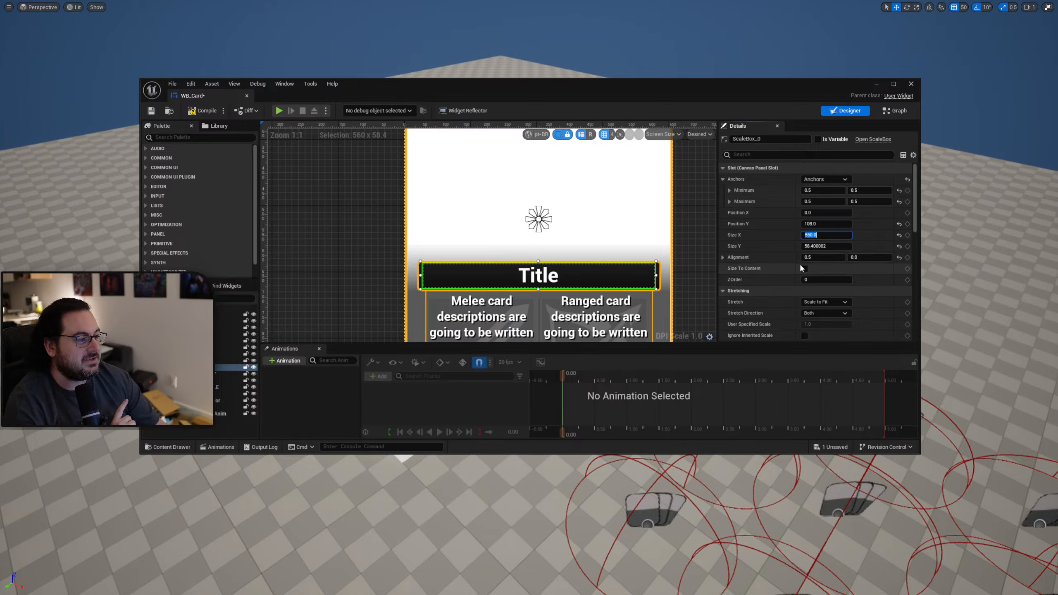
{"action": "key", "text": "Tab"}
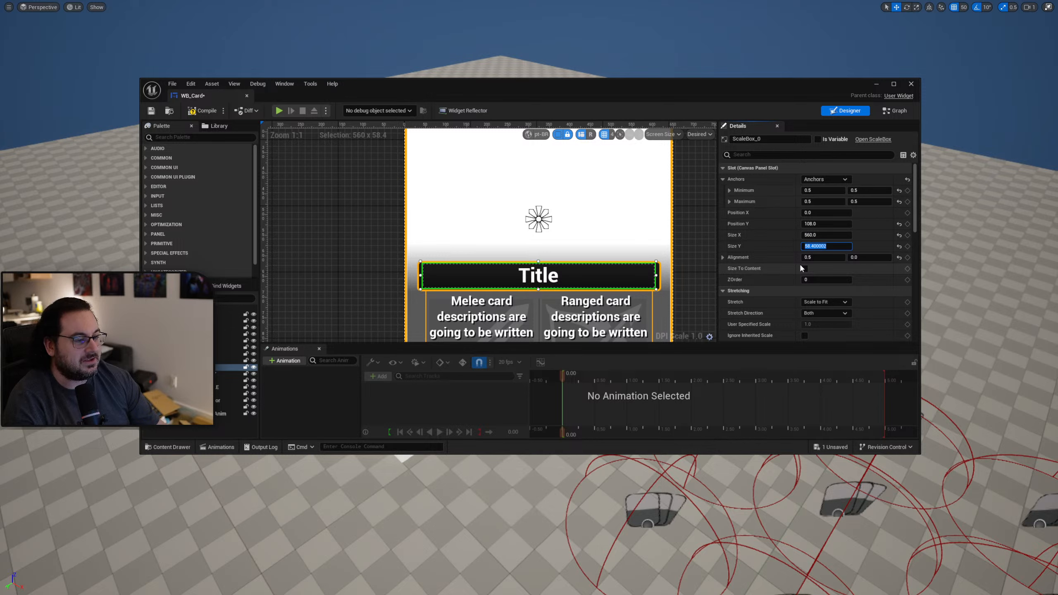
{"action": "type", "text": "55"}
{"action": "key", "text": "Return"}
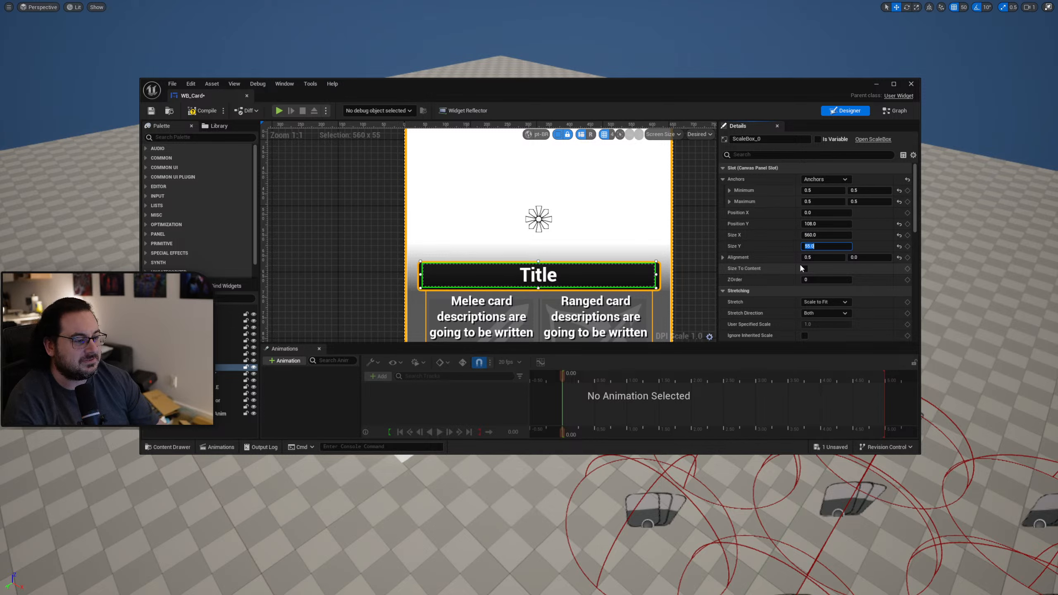
Set the title scale box's Position Y to 110 and save WB_Card.
{"action": "left_click", "coordinate": [820, 225]}
{"action": "key", "text": "Return"}
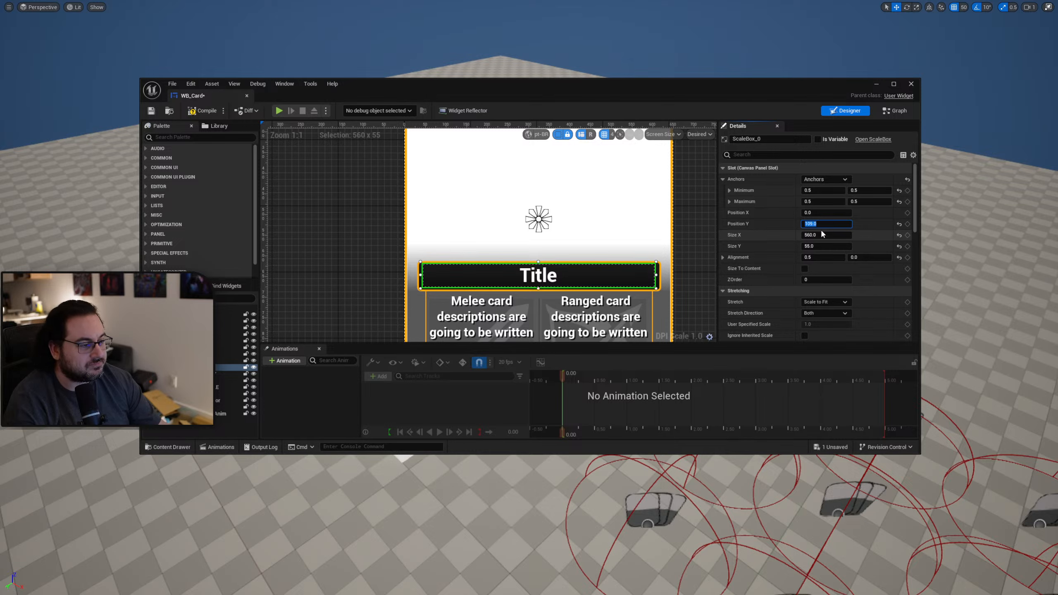
{"action": "type", "text": "110"}
{"action": "key", "text": "Return"}
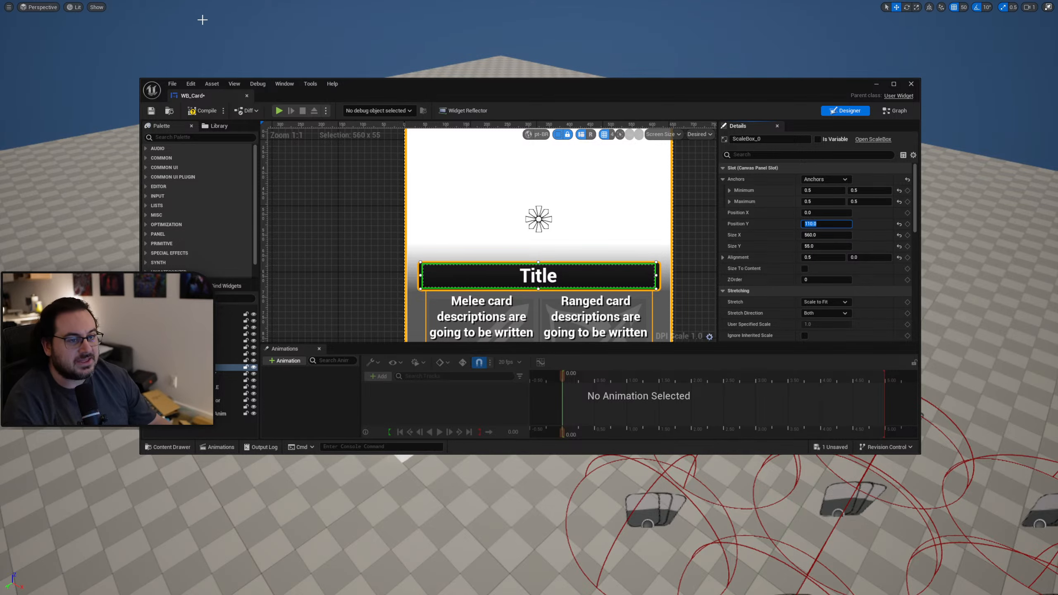
{"action": "left_click", "coordinate": [152, 112]}
Play the level to check how the resized titles fit inside their frames, and end the play session.
{"action": "left_click_drag", "start_coordinate": [444, 90], "coordinate": [1057, 133]}
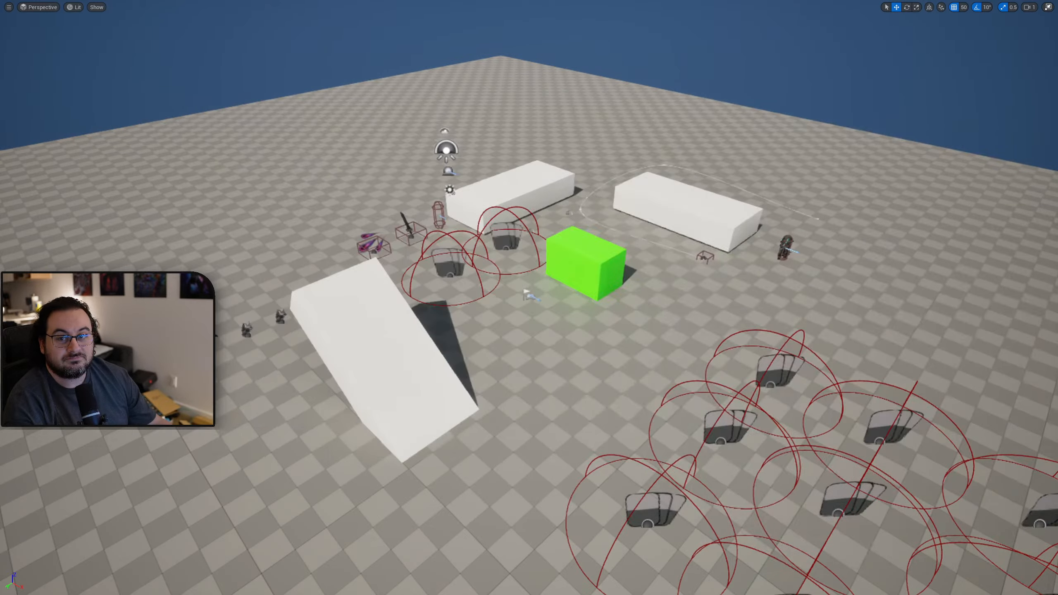
{"action": "key", "text": "alt+p"}
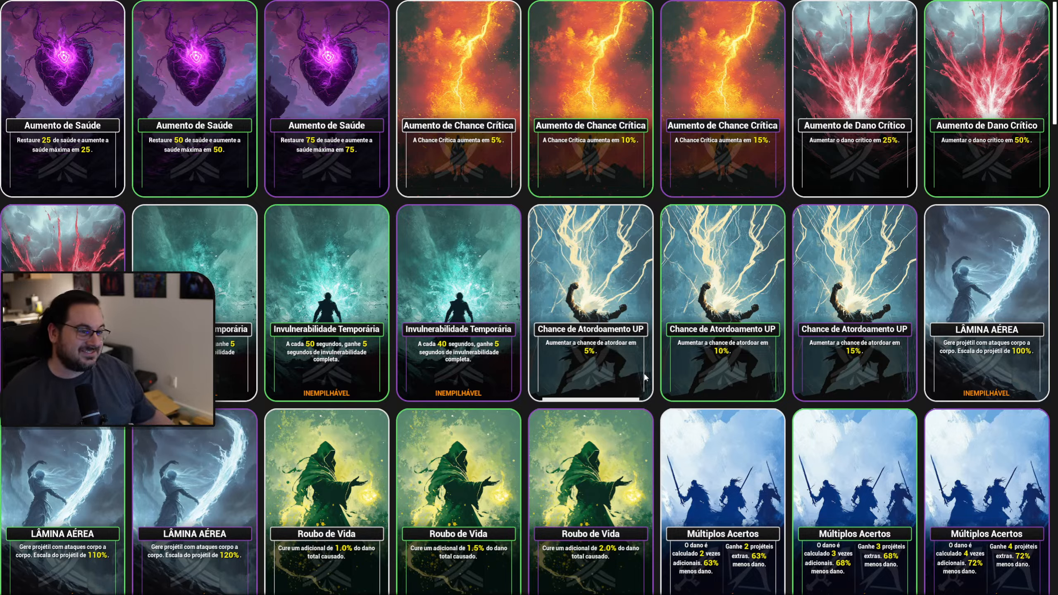
{"action": "key", "text": "Escape"}
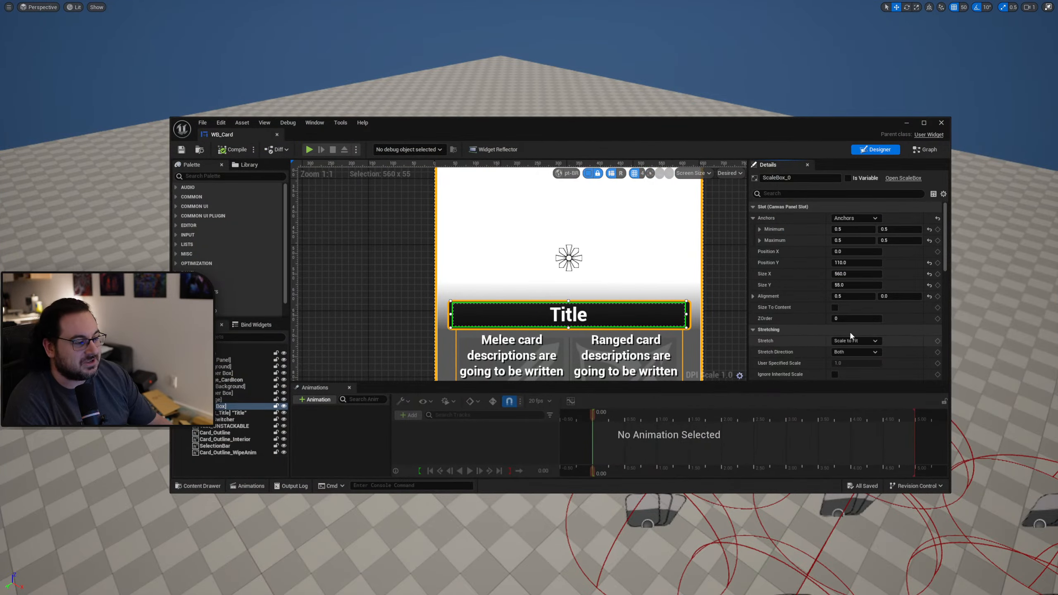
Set the title scale box's Size X to 300 and play the level to check the card titles' scaling.
{"action": "left_click", "coordinate": [853, 274]}
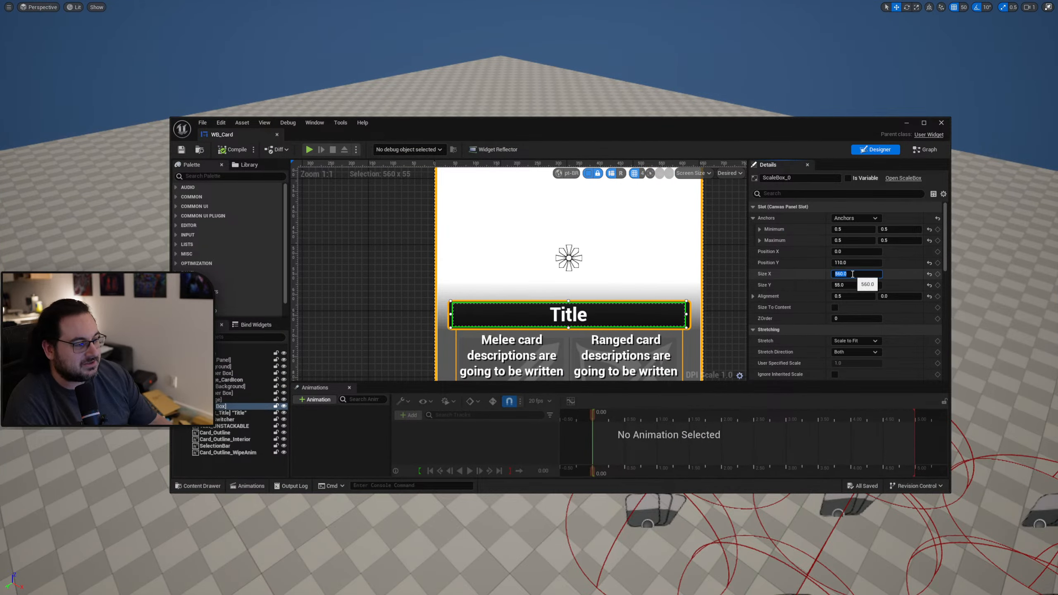
{"action": "type", "text": "300"}
{"action": "key", "text": "Return"}
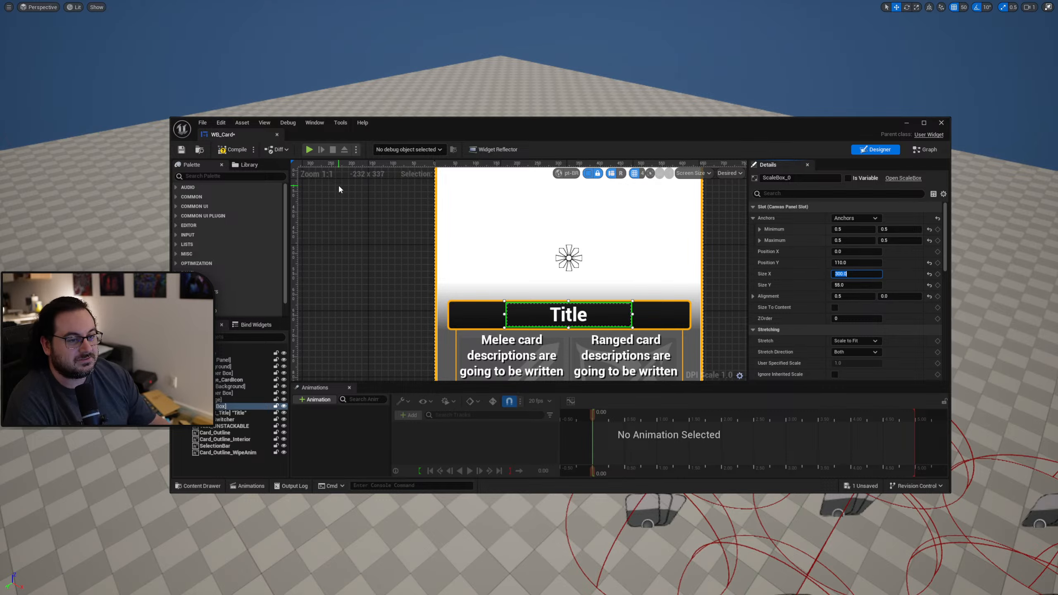
{"action": "left_click_drag", "start_coordinate": [470, 119], "coordinate": [1057, 217]}
{"action": "key", "text": "alt+p"}
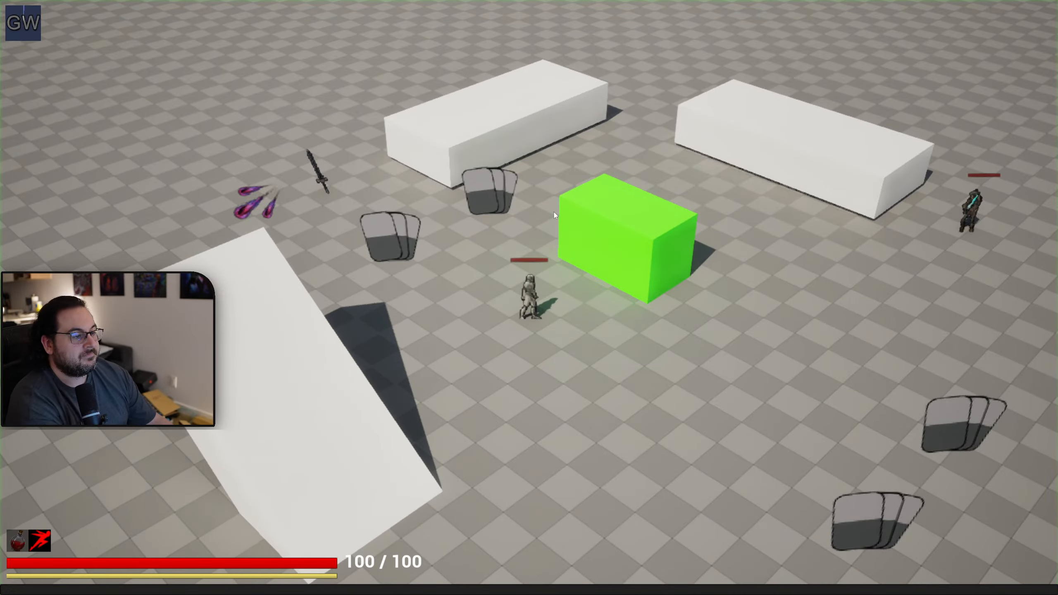
{"action": "key", "text": "Tab"}
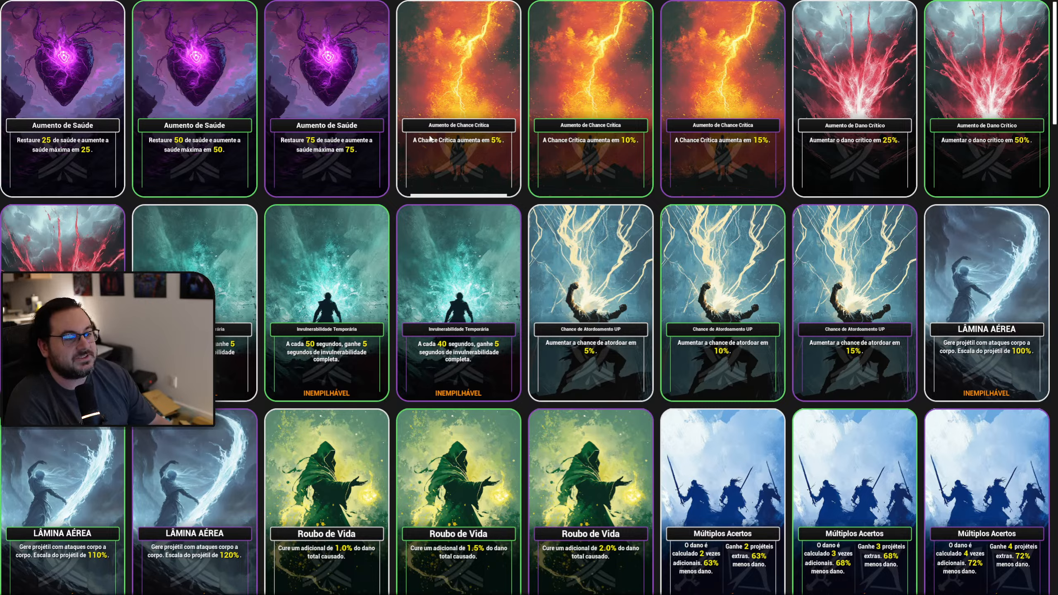
{"action": "key", "text": "Escape"}
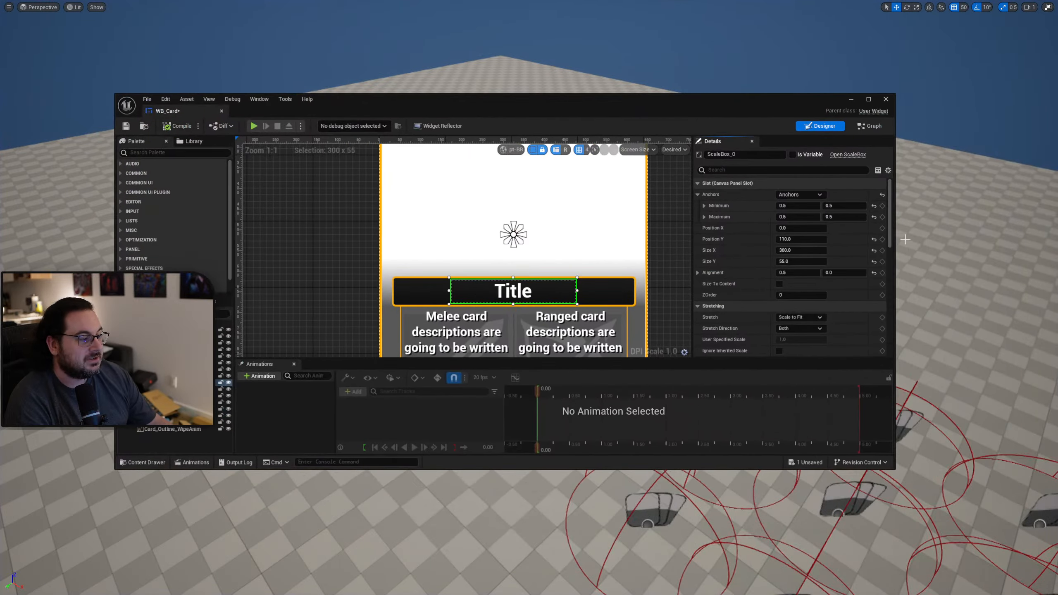
Set the title scale box's Size X to 500.
{"action": "left_click", "coordinate": [797, 251]}
{"action": "type", "text": "500"}
{"action": "key", "text": "Return"}
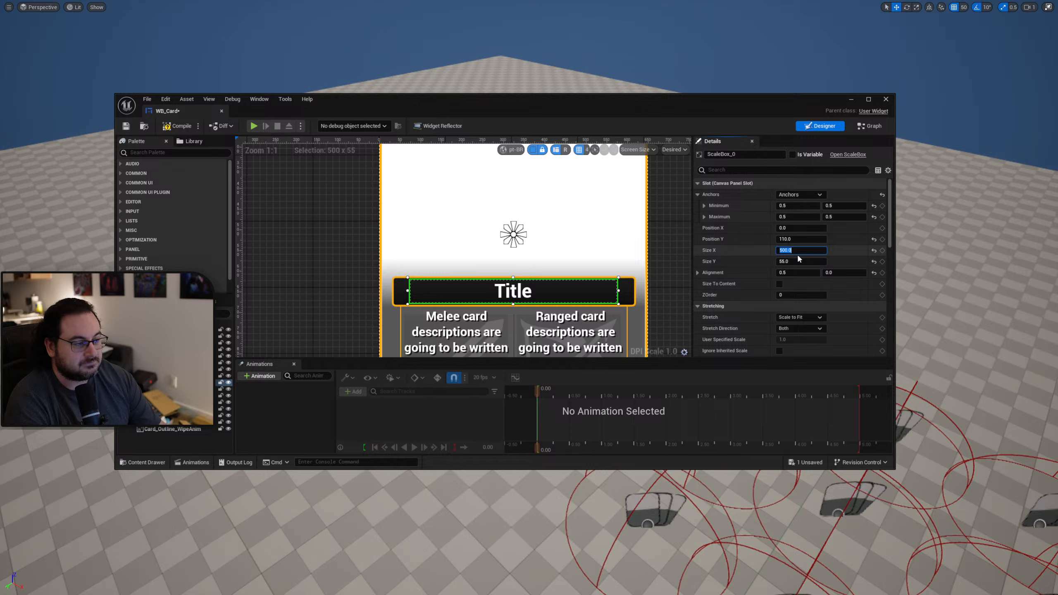
Set the title scale box's Size X to 540, then compile and save WB_Card.
{"action": "key", "text": "Return"}
{"action": "type", "text": "5"}
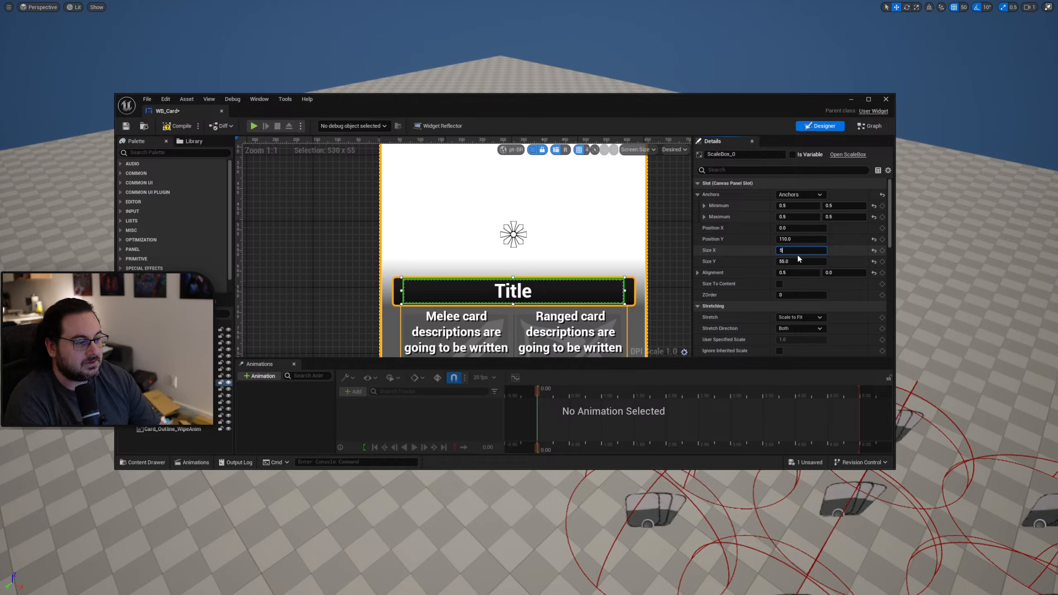
{"action": "type", "text": "20"}
{"action": "key", "text": "Return"}
{"action": "type", "text": "5"}
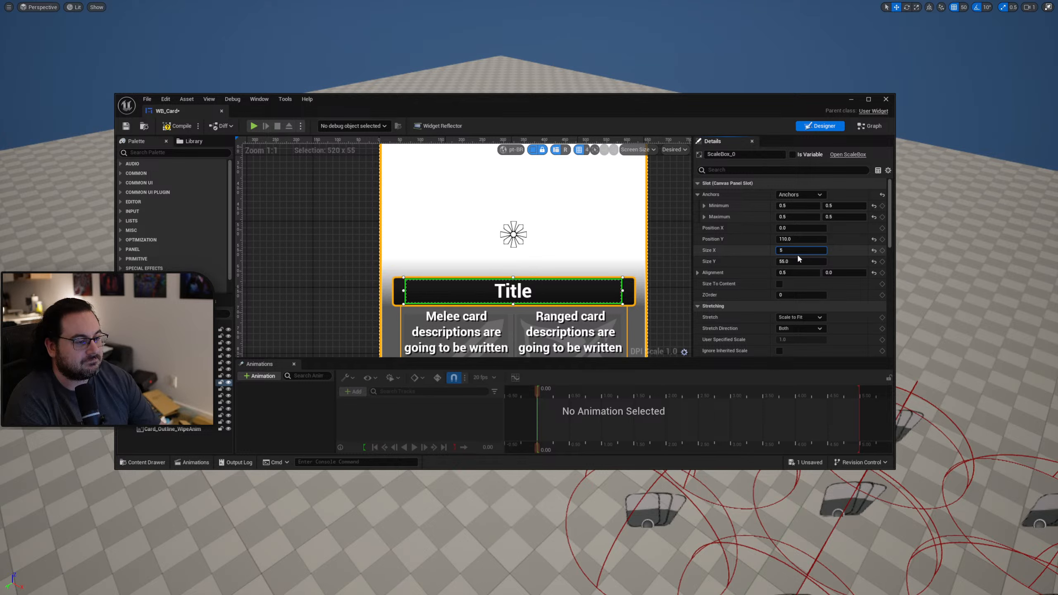
{"action": "type", "text": "40"}
{"action": "key", "text": "Return"}
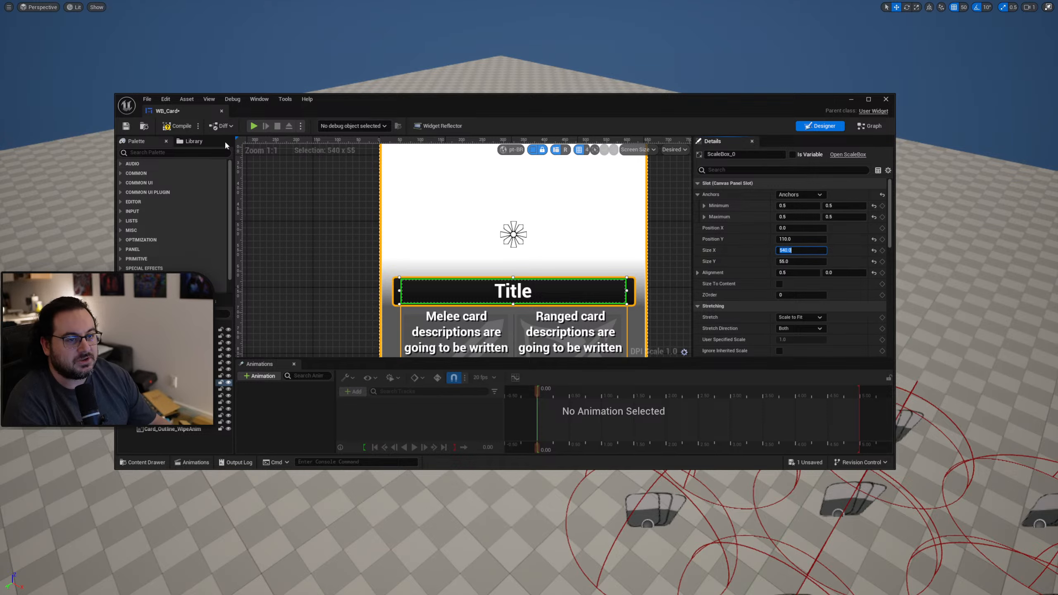
{"action": "left_click", "coordinate": [176, 126]}
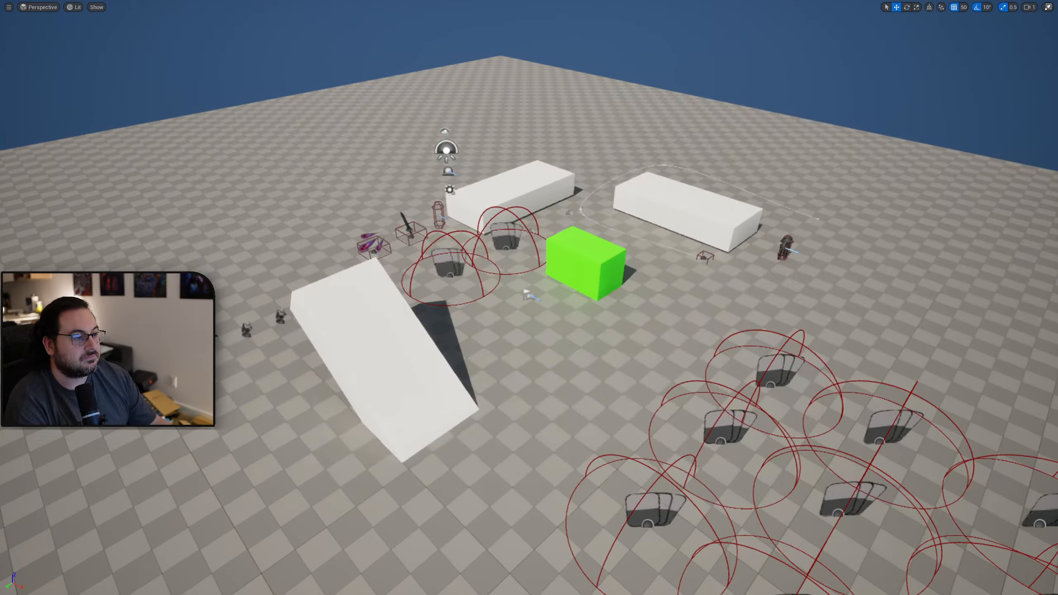
Play the level, check how the translated titles fit their frames across the ability card collection, and end the play session.
{"action": "key", "text": "alt+p"}
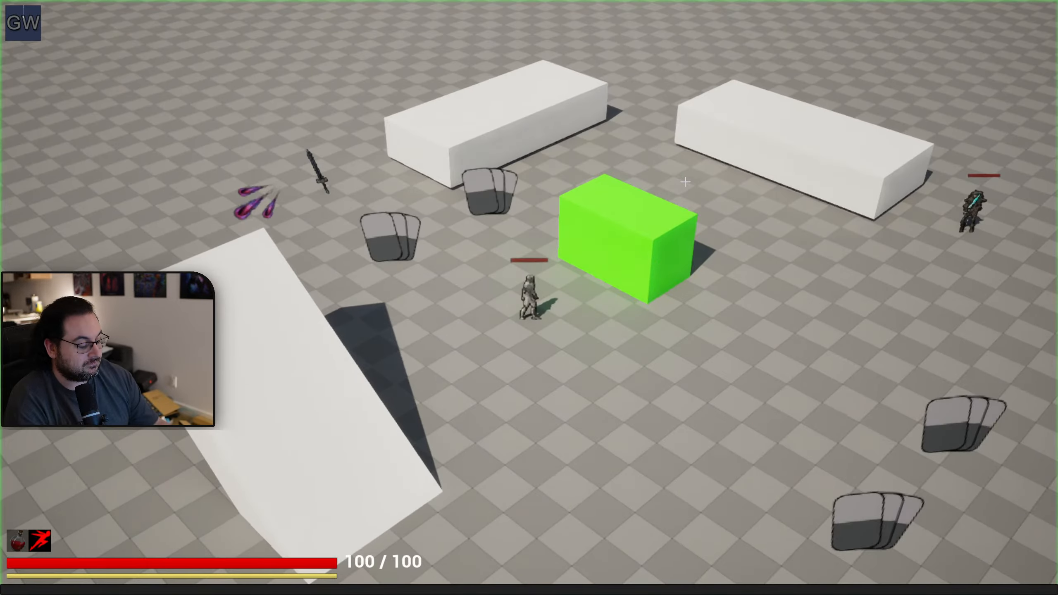
{"action": "key", "text": "Tab"}
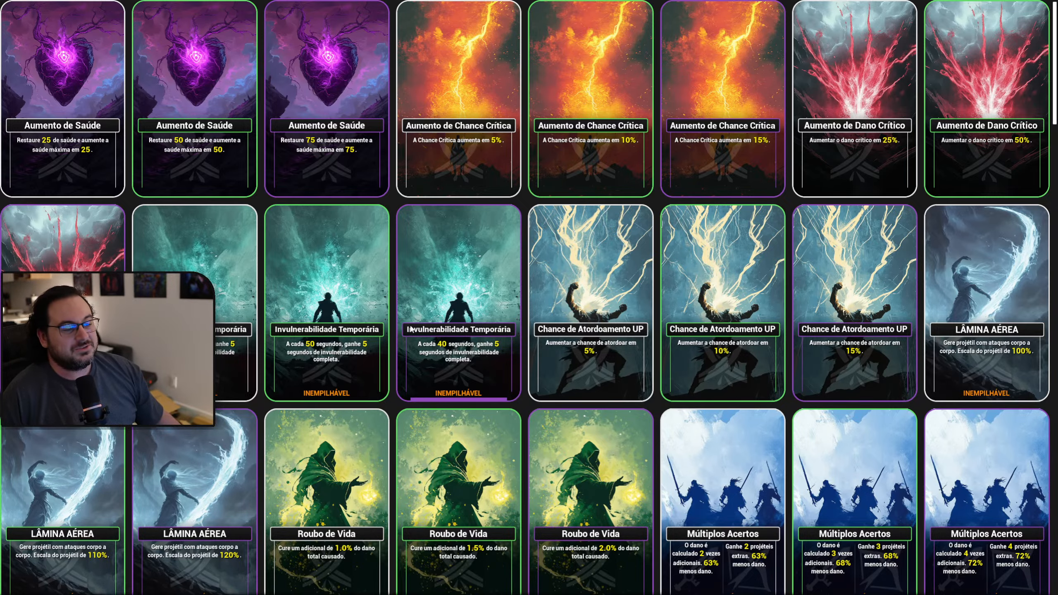
{"action": "scroll", "coordinate": [501, 341], "scroll_direction": "down", "scroll_amount": 9}
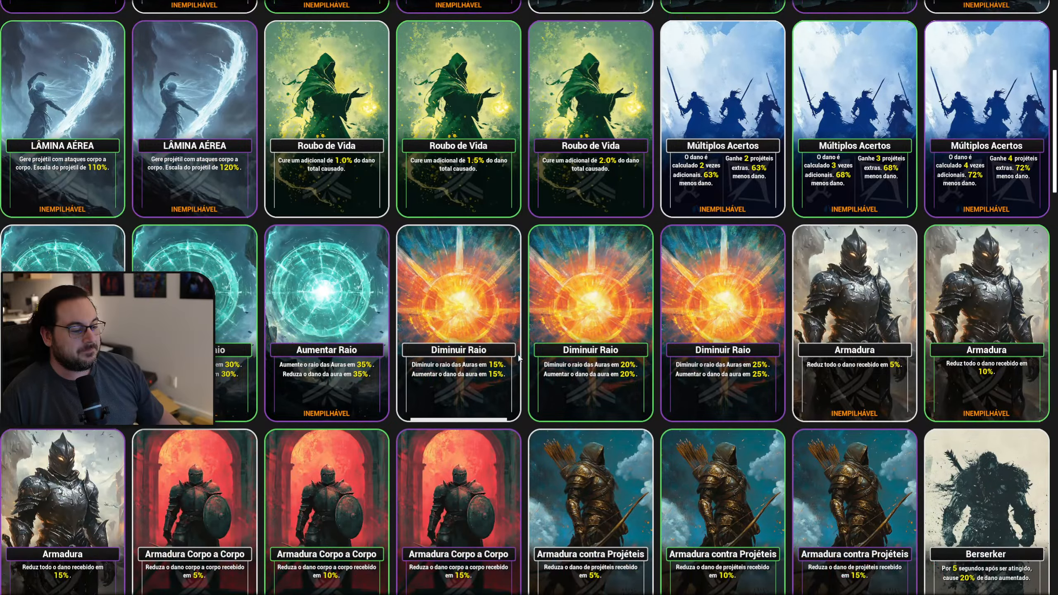
{"action": "scroll", "coordinate": [519, 357], "scroll_direction": "down", "scroll_amount": 15}
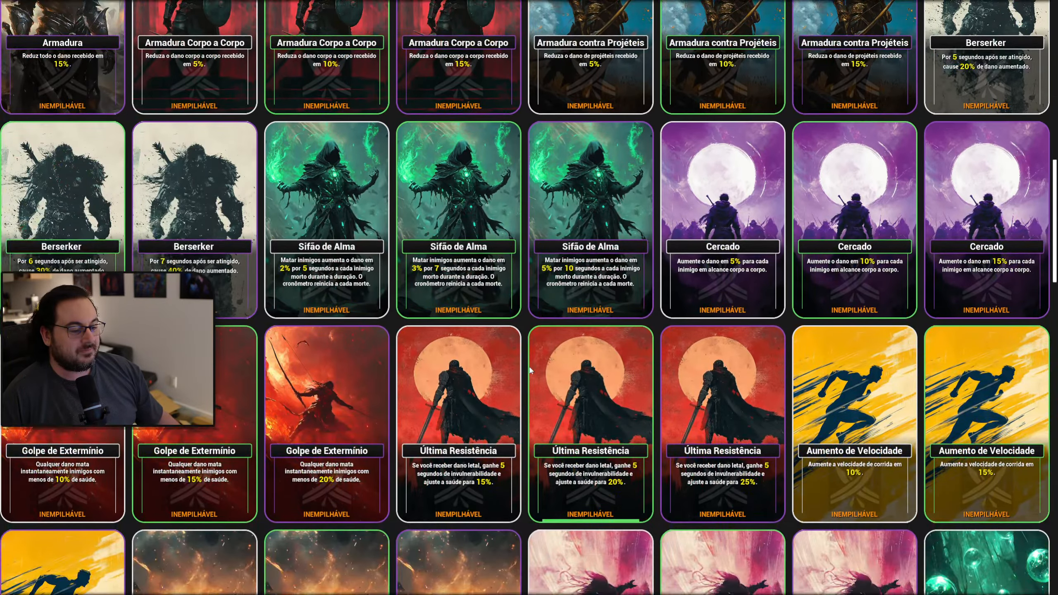
{"action": "scroll", "coordinate": [527, 383], "scroll_direction": "down", "scroll_amount": 5}
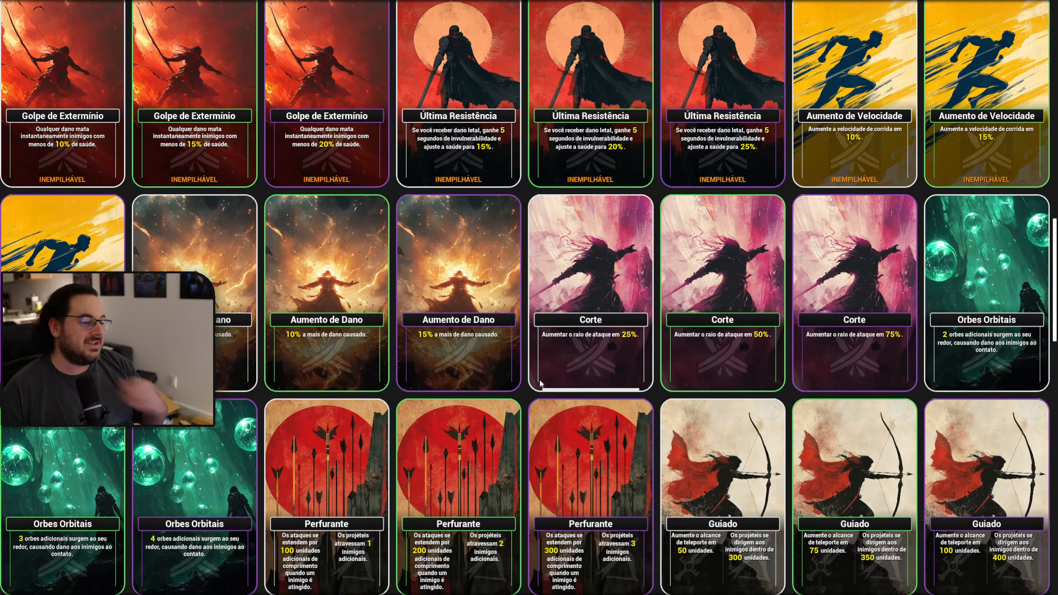
{"action": "scroll", "coordinate": [534, 373], "scroll_direction": "down", "scroll_amount": 1}
{"action": "scroll", "coordinate": [530, 370], "scroll_direction": "down", "scroll_amount": 10}
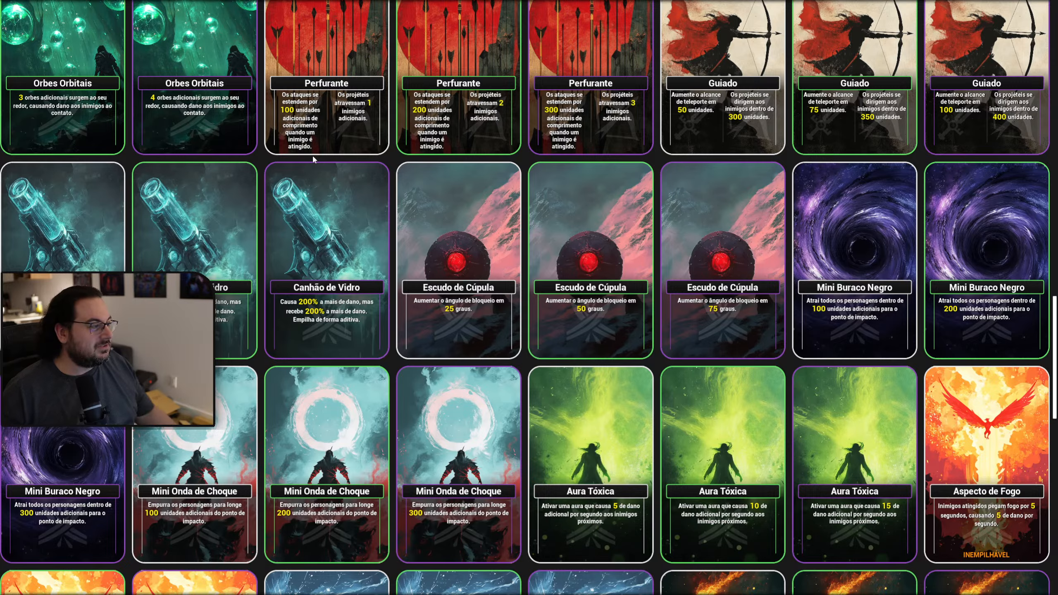
{"action": "scroll", "coordinate": [312, 158], "scroll_direction": "up", "scroll_amount": 1}
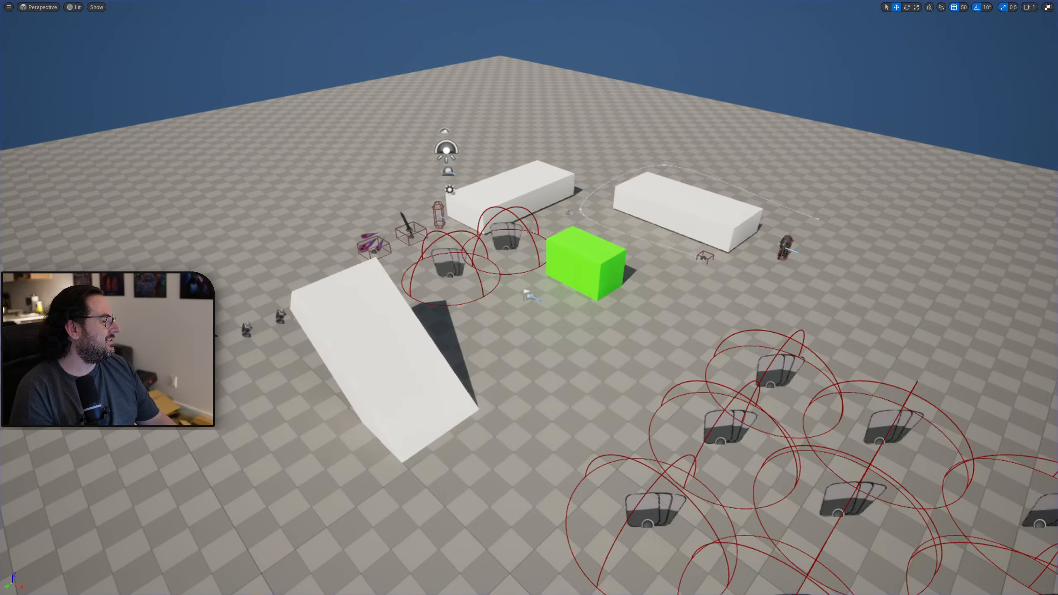
Restore the full editor layout and open the WB_MainMenu widget from the UI folder.
{"action": "key", "text": "F11"}
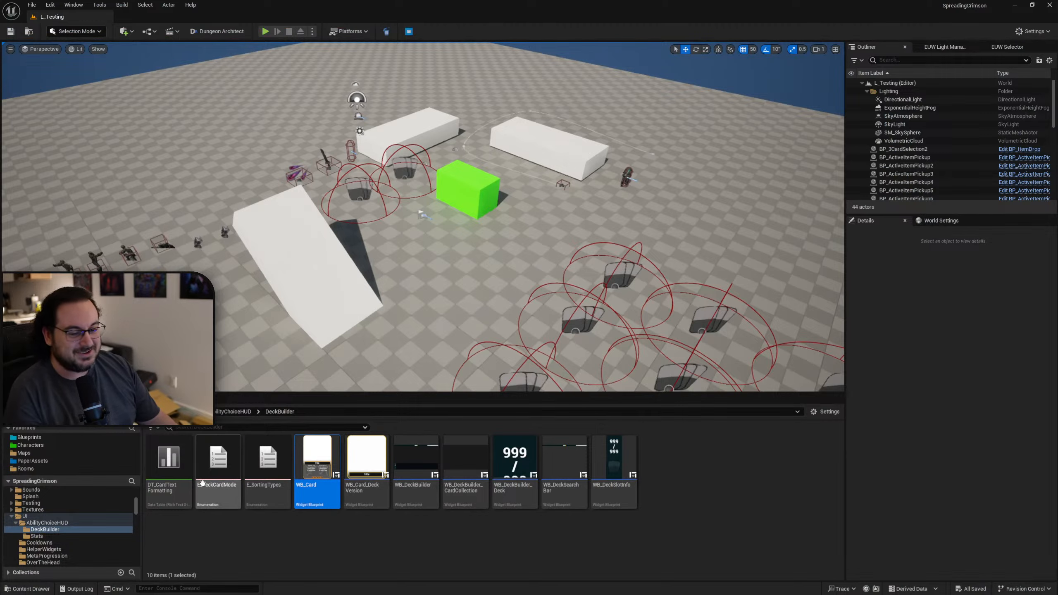
{"action": "left_click", "coordinate": [36, 516]}
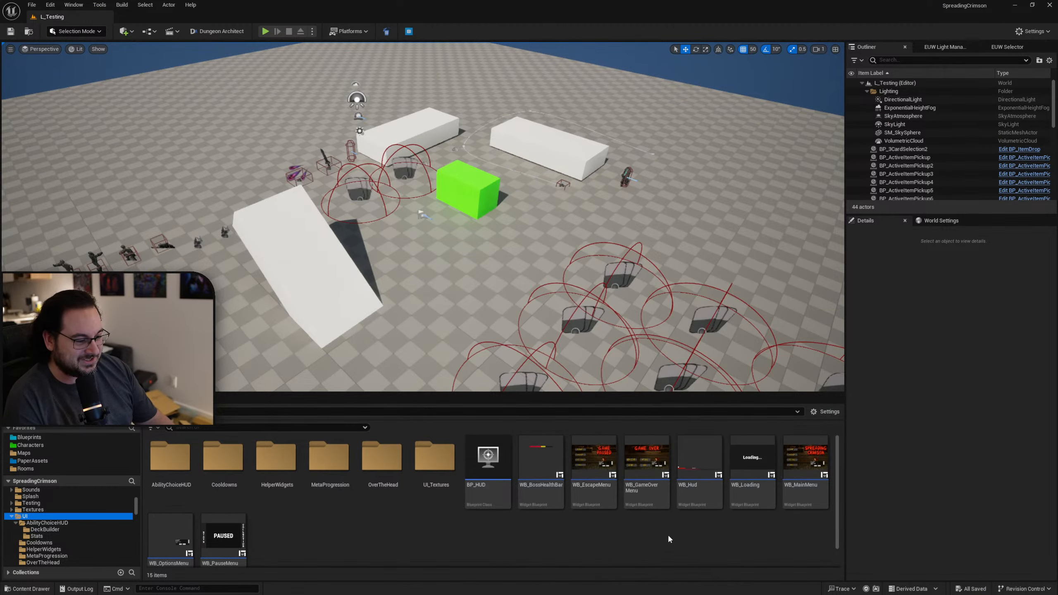
{"action": "left_click", "coordinate": [648, 494]}
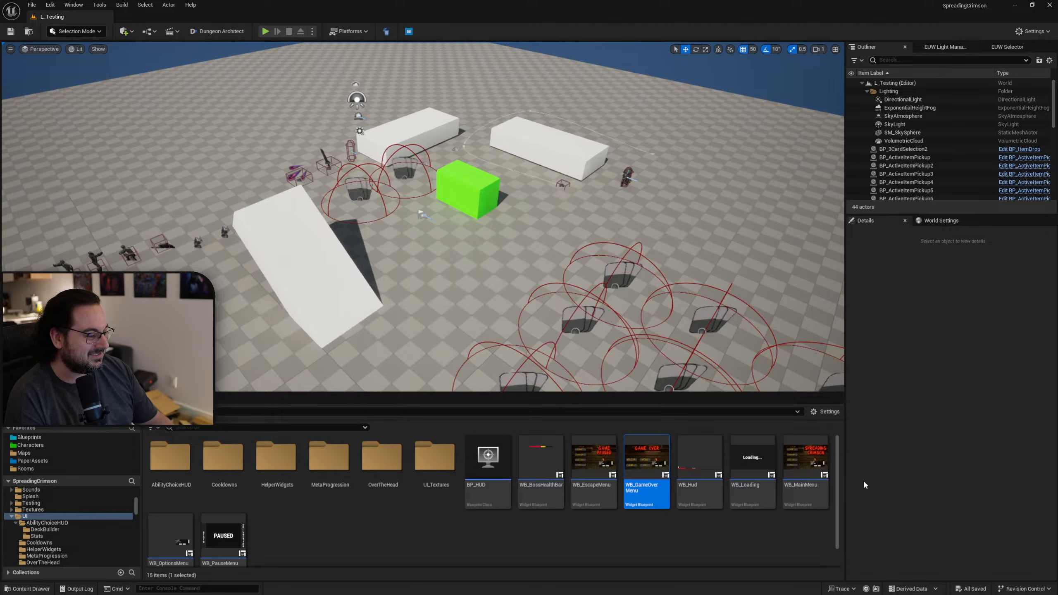
{"action": "left_click", "coordinate": [806, 490]}
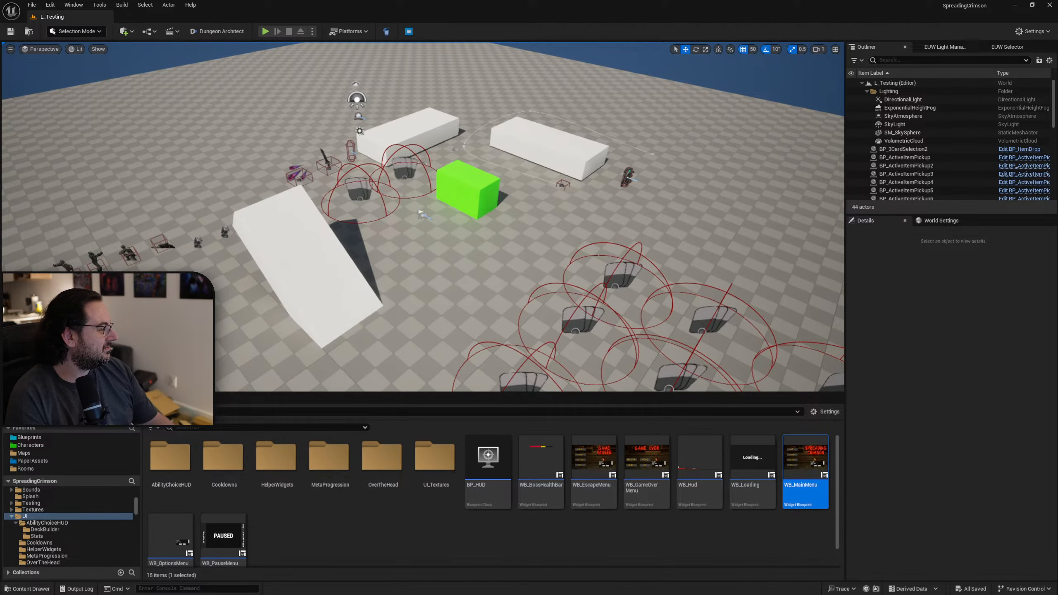
{"action": "double_click", "coordinate": [806, 490]}
{"action": "scroll", "coordinate": [329, 114], "scroll_direction": "up", "scroll_amount": 5}
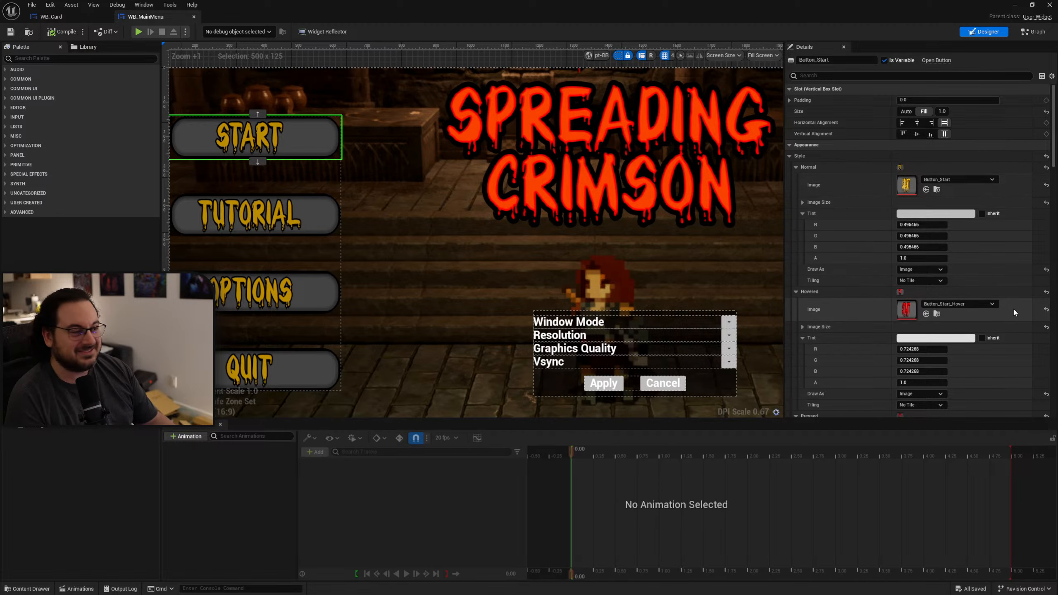
{"action": "right_click_drag", "start_coordinate": [479, 146], "coordinate": [541, 150]}
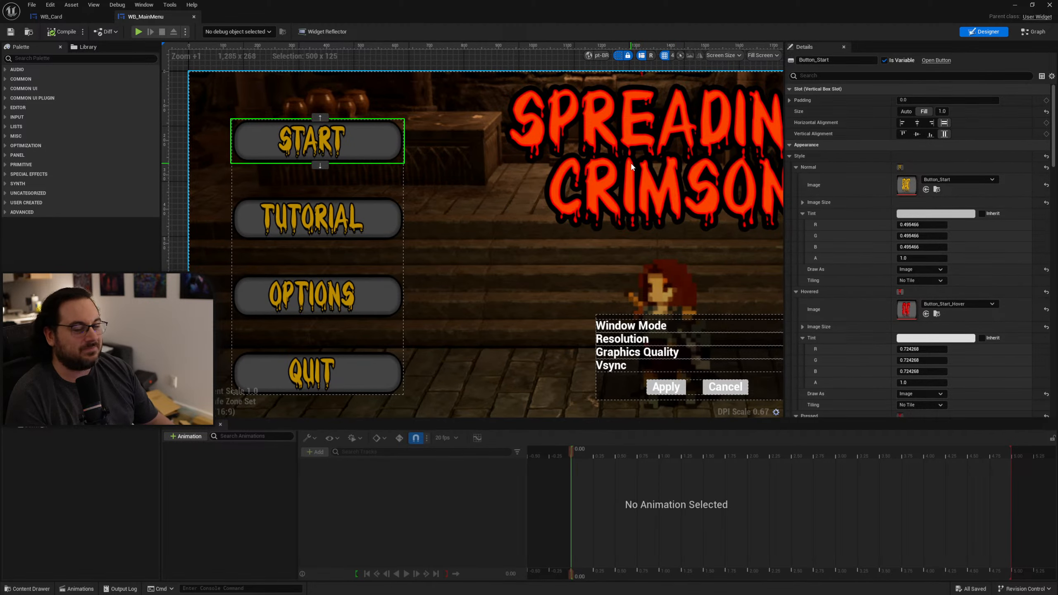
In WB_MainMenu's event graph, add a Get Current Culture node and connect its return value to a Switch on String node.
{"action": "left_click", "coordinate": [1034, 31]}
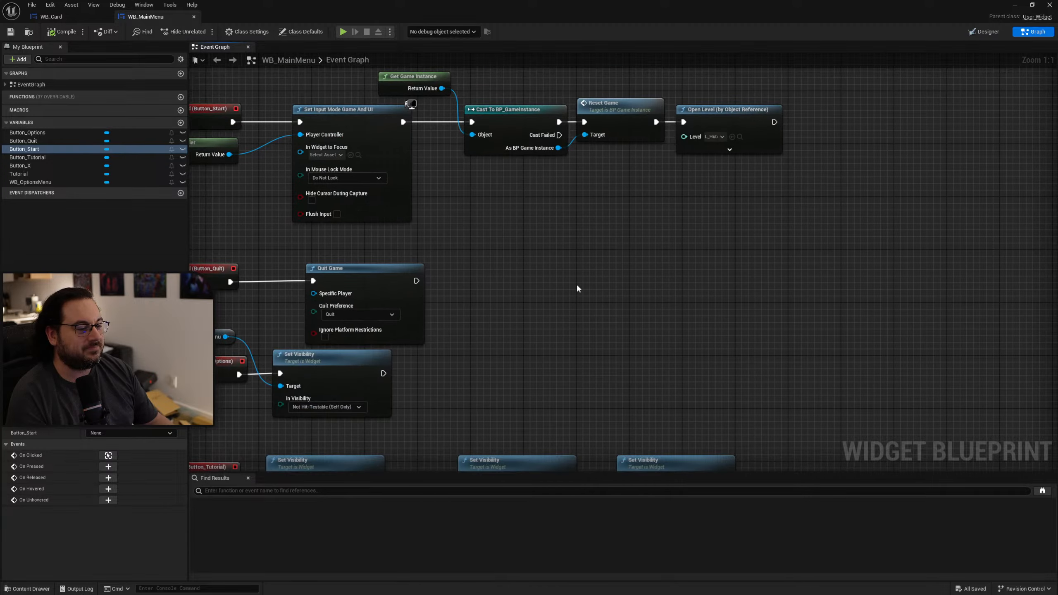
{"action": "right_click", "coordinate": [578, 287]}
{"action": "type", "text": "get cultur"}
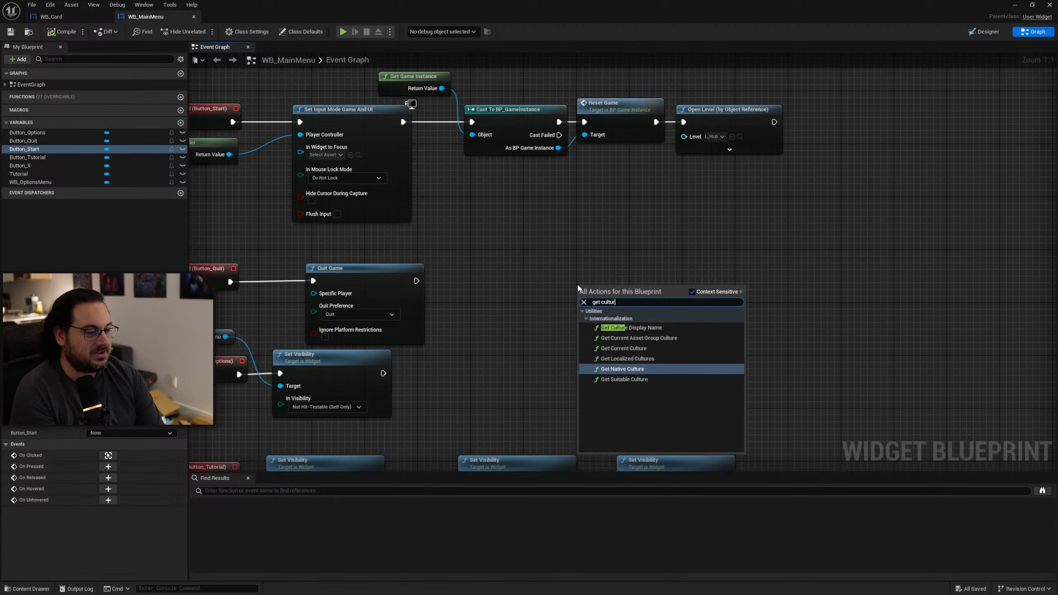
{"action": "type", "text": "e"}
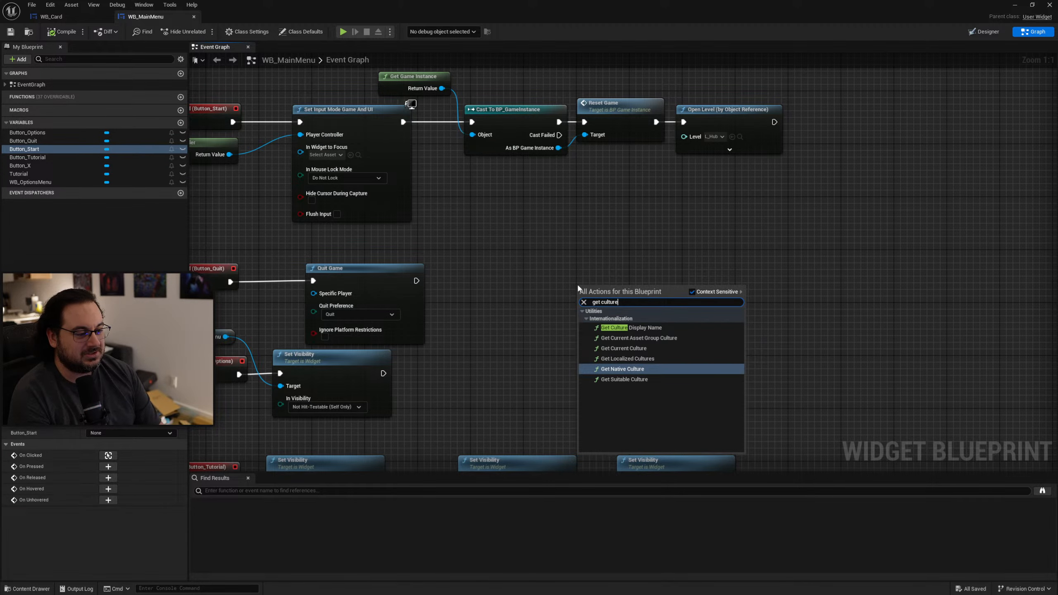
{"action": "key", "text": "Up"}
{"action": "key", "text": "Up"}
{"action": "key", "text": "Return"}
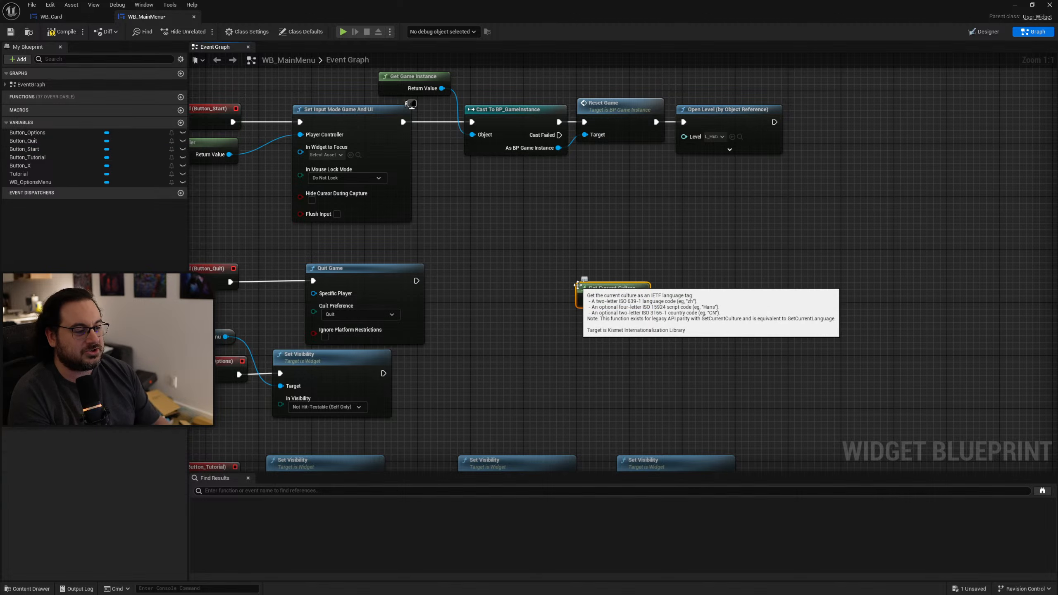
{"action": "left_click_drag", "start_coordinate": [641, 300], "coordinate": [687, 292]}
{"action": "type", "text": "swit"}
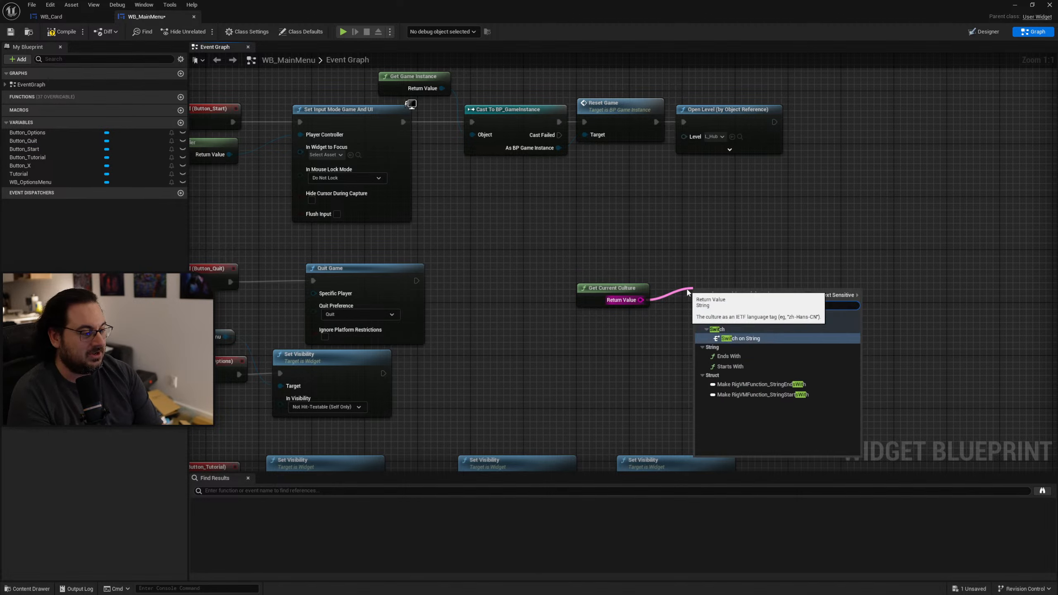
{"action": "key", "text": "Return"}
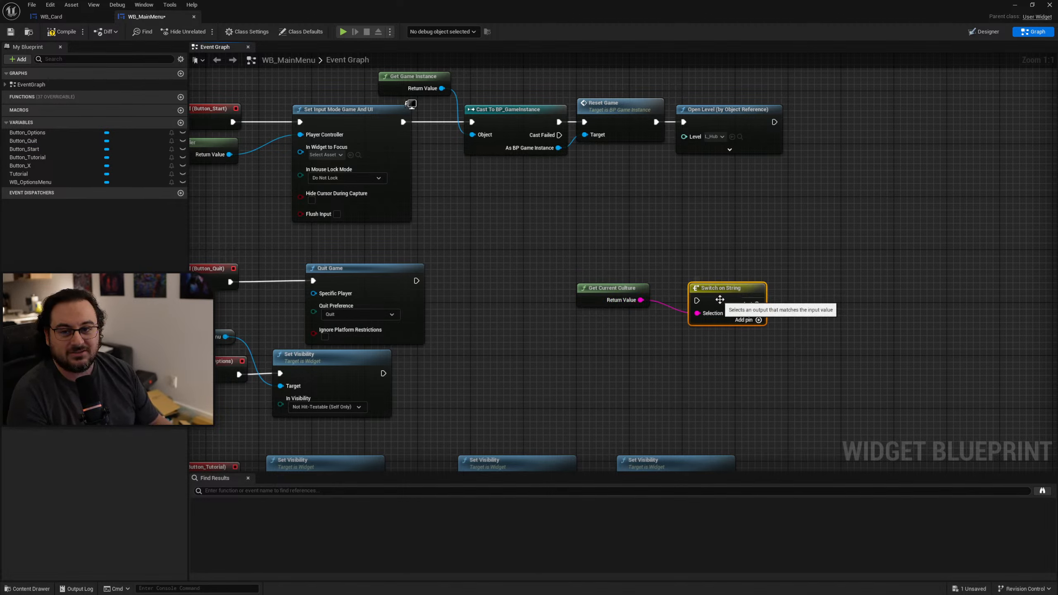
Delete the Get Current Culture and Switch on String nodes from the event graph.
{"action": "left_click_drag", "start_coordinate": [717, 302], "coordinate": [710, 283]}
{"action": "left_click_drag", "start_coordinate": [746, 346], "coordinate": [569, 253]}
{"action": "key", "text": "Delete"}
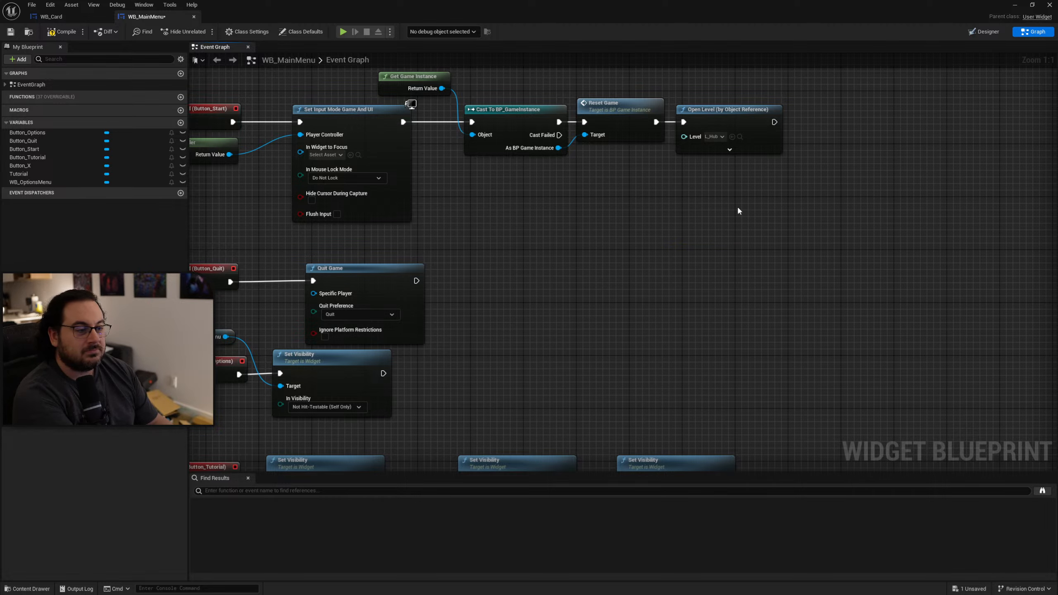
Open the Start button's normal image texture and search its details for culture settings and "local", then clear the search.
{"action": "left_click", "coordinate": [985, 32]}
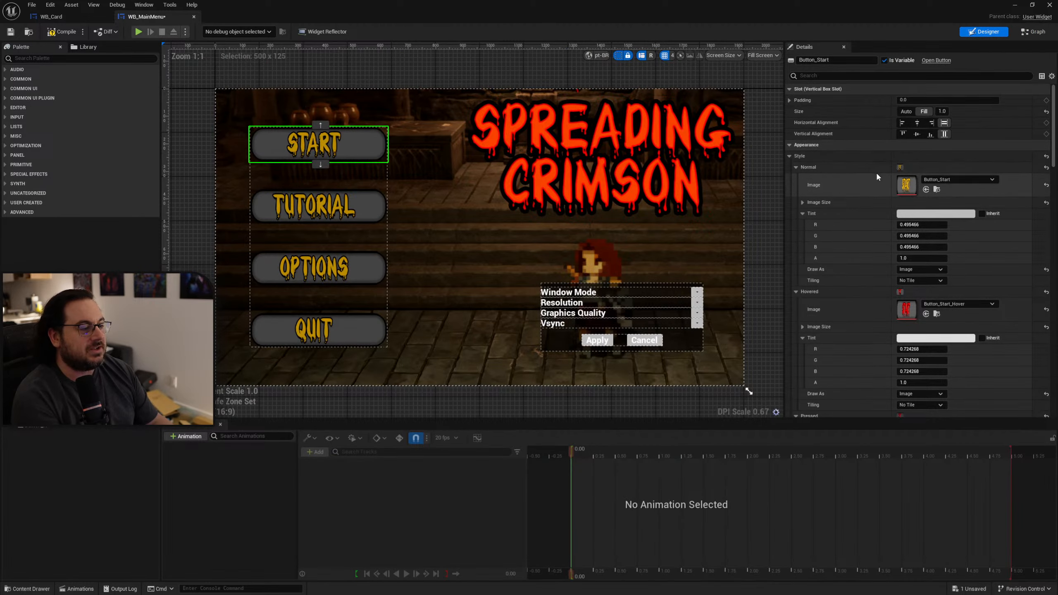
{"action": "double_click", "coordinate": [906, 185]}
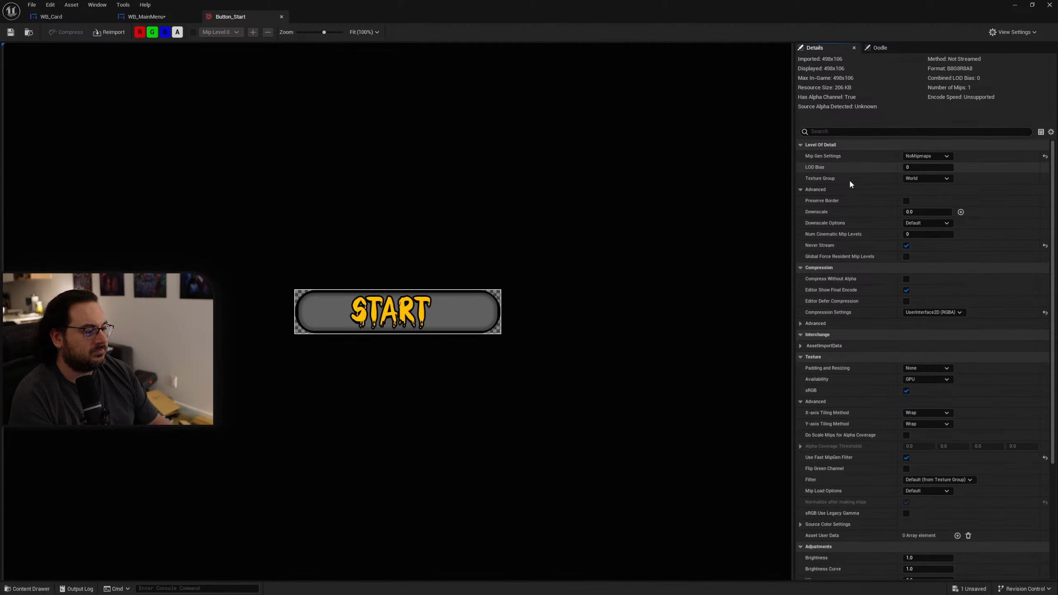
{"action": "left_click", "coordinate": [841, 132]}
{"action": "type", "text": "cu"}
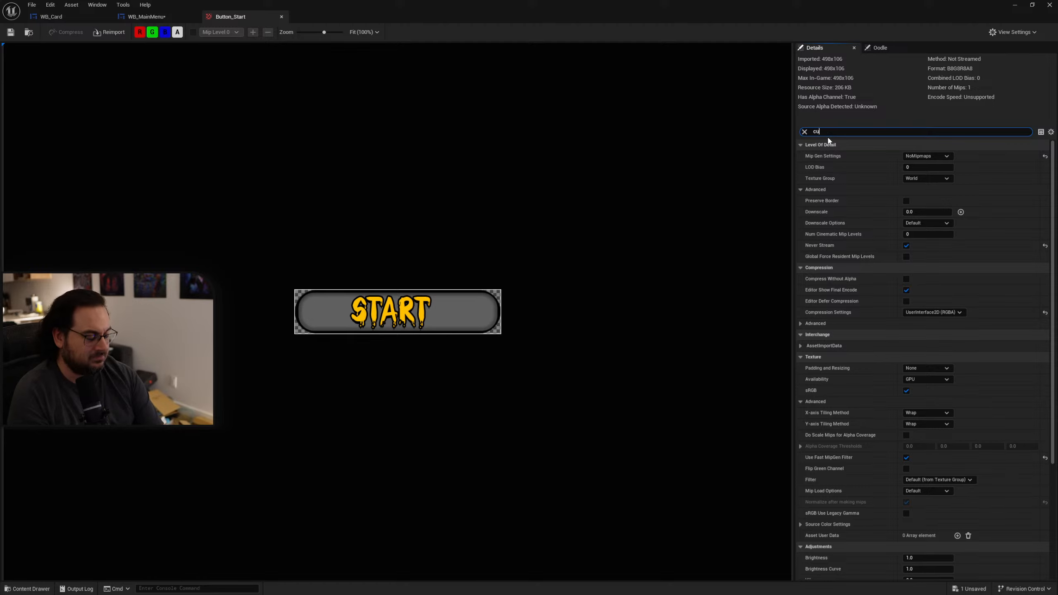
{"action": "type", "text": "l;t"}
{"action": "key", "text": "BackSpace"}
{"action": "key", "text": "BackSpace"}
{"action": "type", "text": "t"}
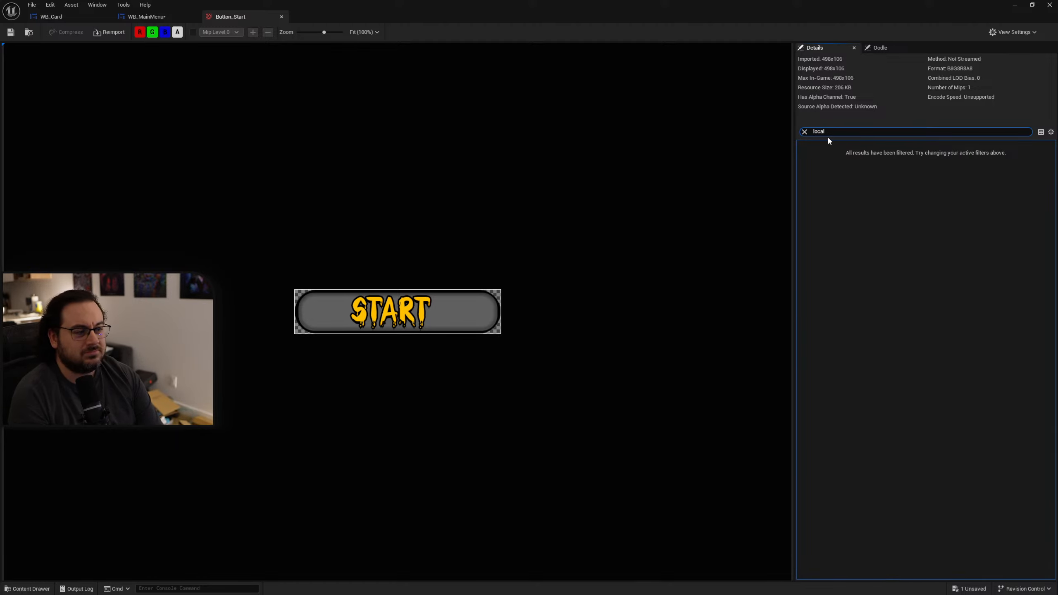
{"action": "key", "text": "BackSpace"}
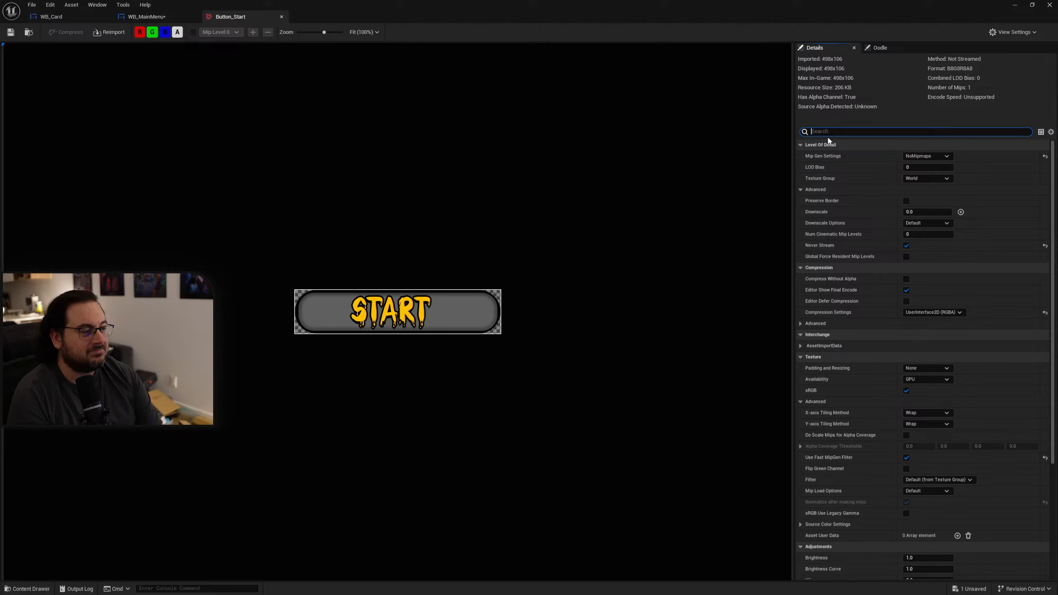